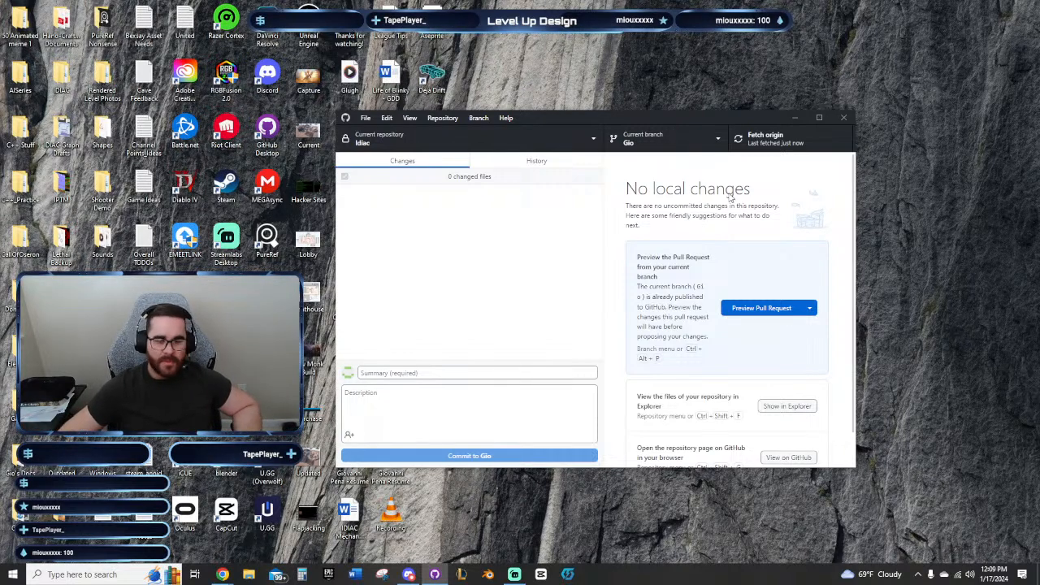
Step: Update the Gio branch of the Idiac repository from main in GitHub Desktop and put the window away
click(479, 118)
click(553, 226)
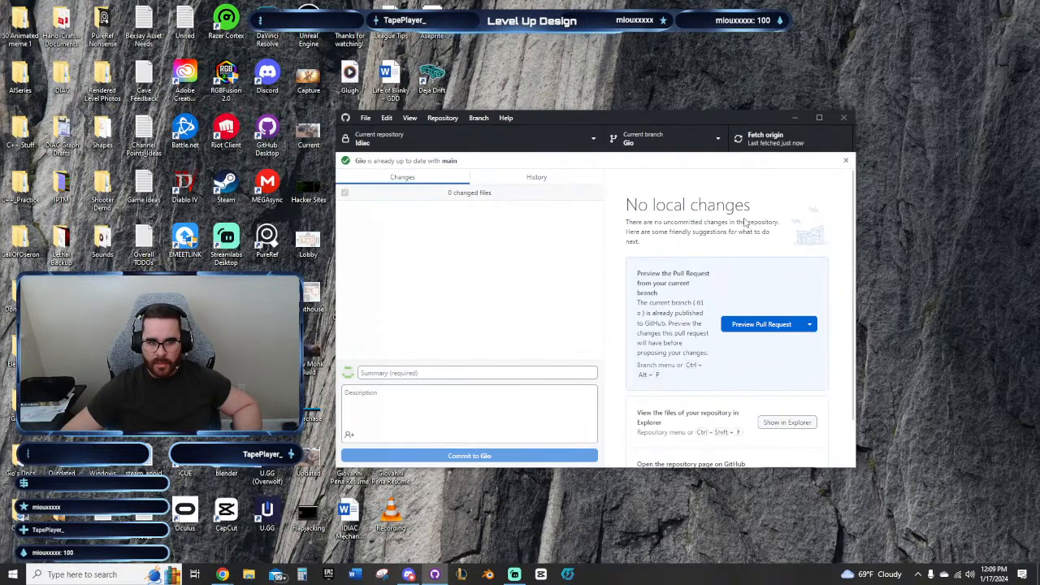
click(794, 119)
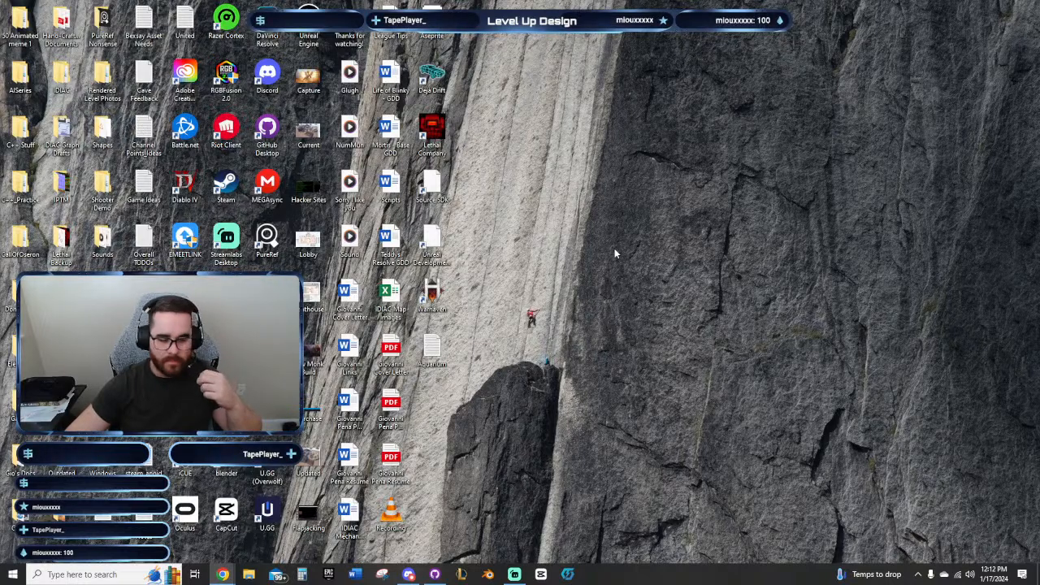
click(435, 575)
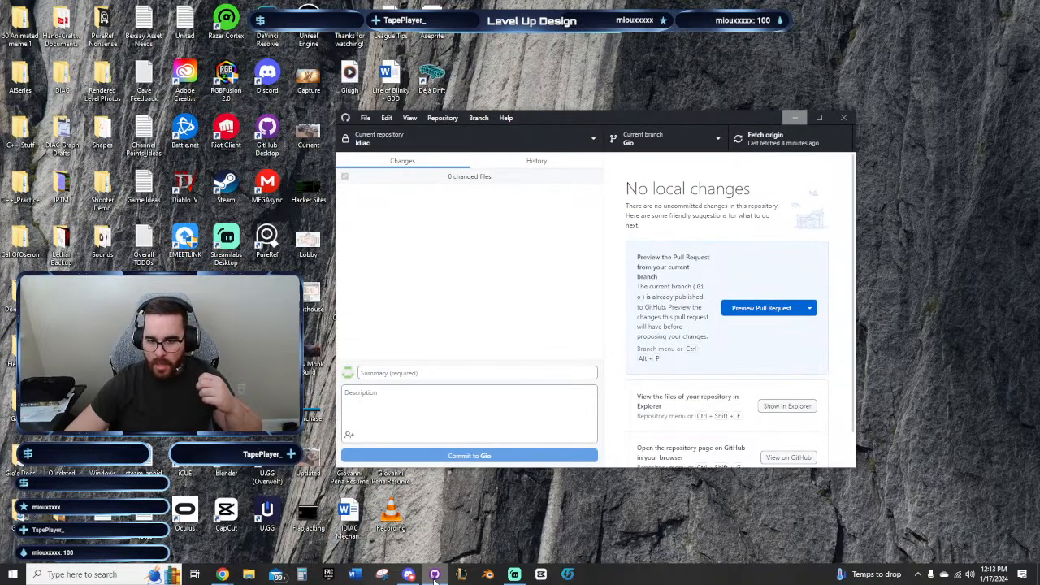
click(435, 581)
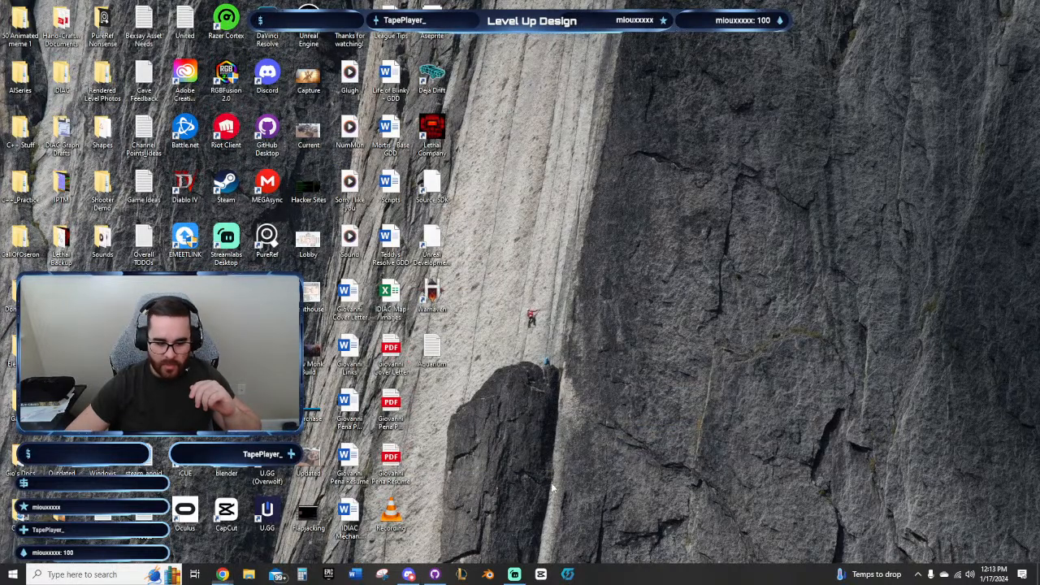
Step: Switch to the Epic Games Launcher and try to open the GMTK_Game 5.2 project from the library, declining the module rebuild
click(329, 576)
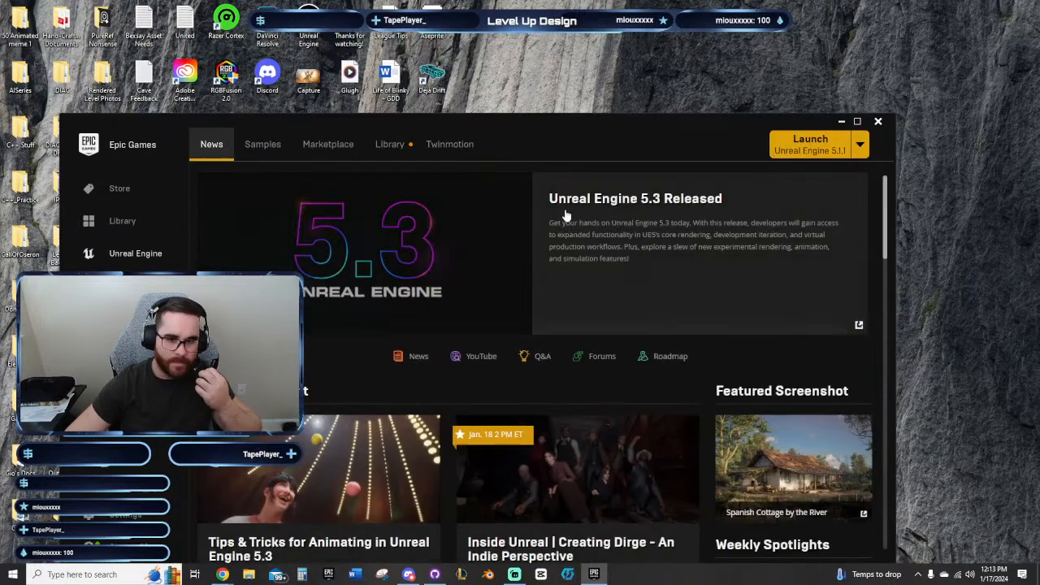
click(390, 144)
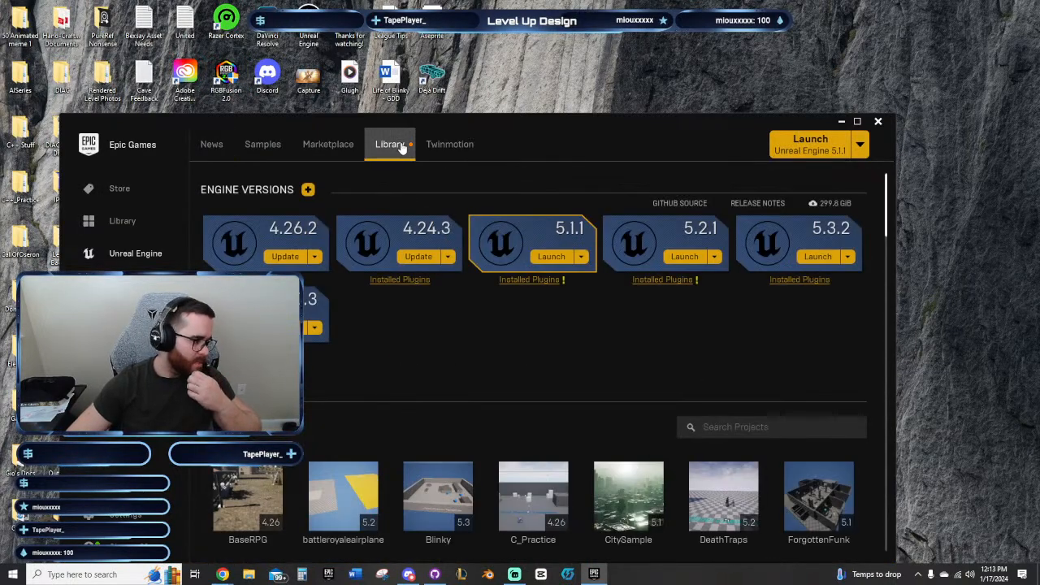
scroll(669, 362, down, 3)
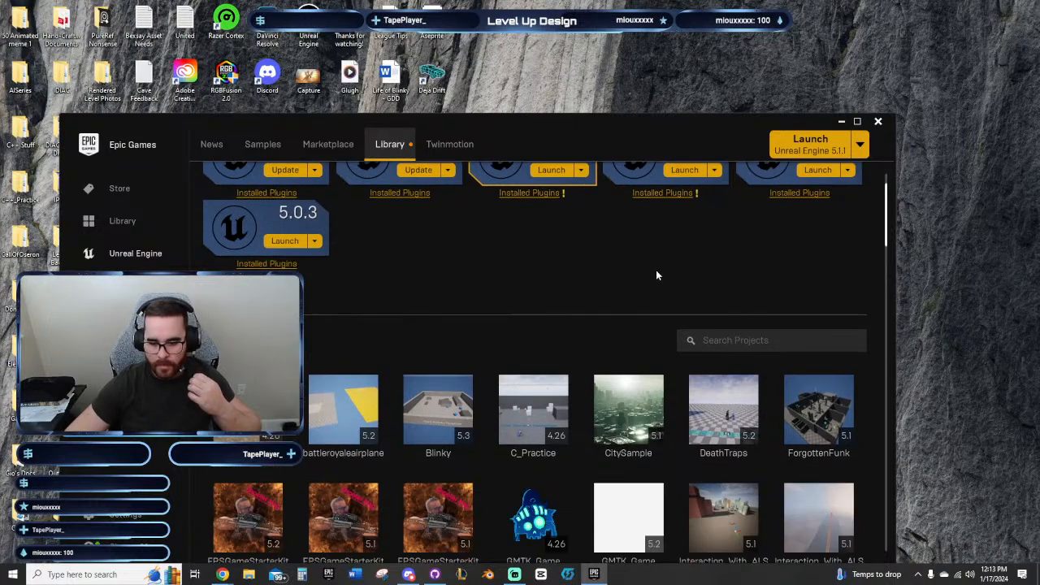
scroll(718, 287, down, 3)
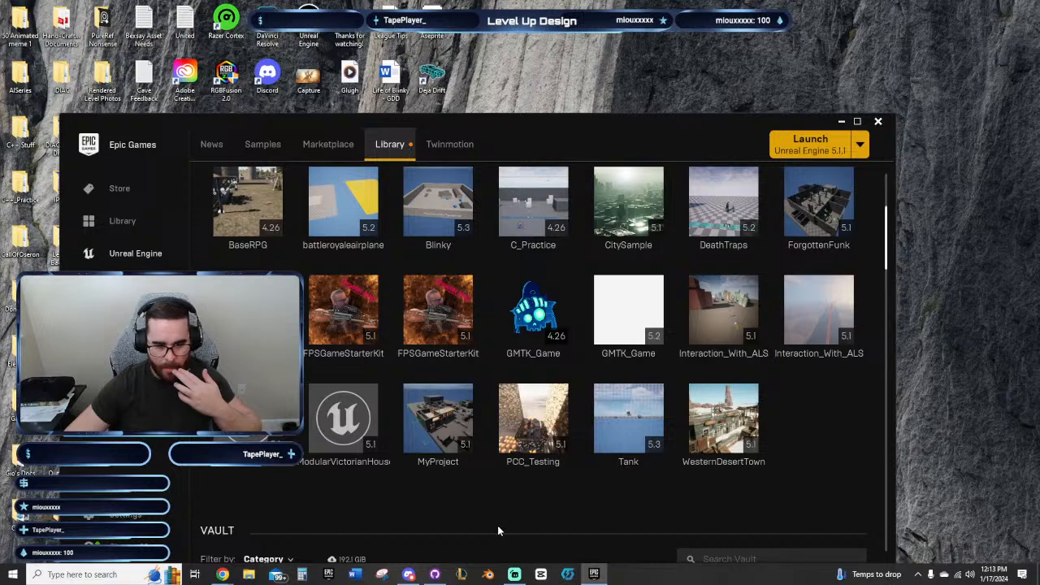
double_click(627, 293)
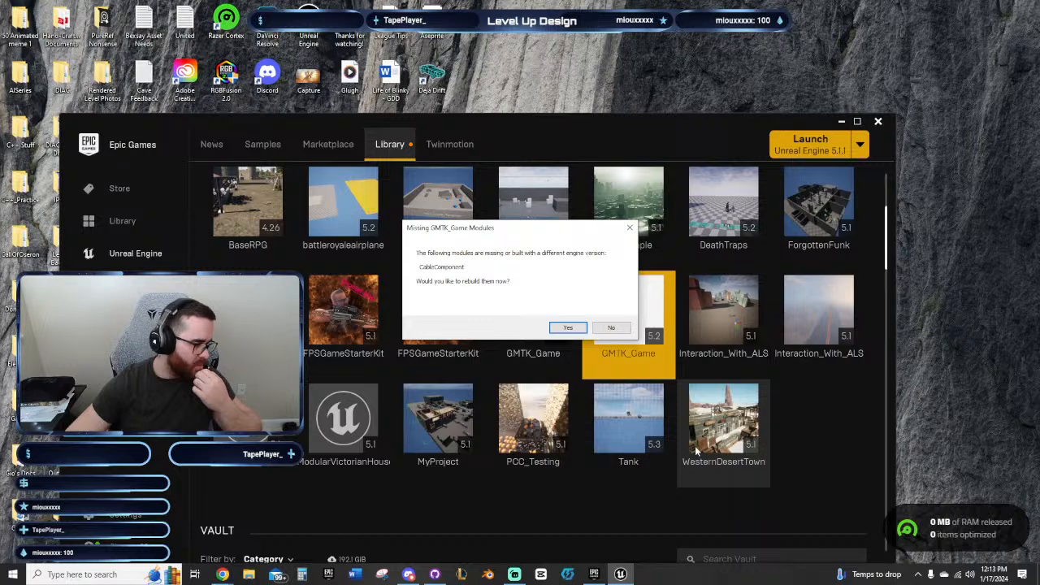
click(612, 328)
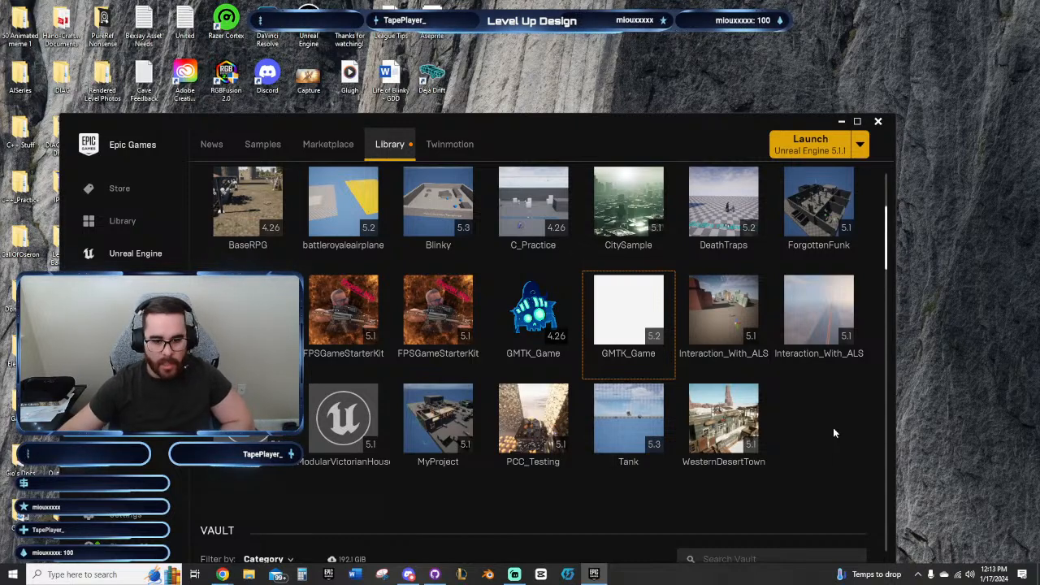
Step: Delete the CableComponent folder from the Plugins folder of the GMTK_Game 5.2 project and close the file window
right_click(650, 333)
click(686, 354)
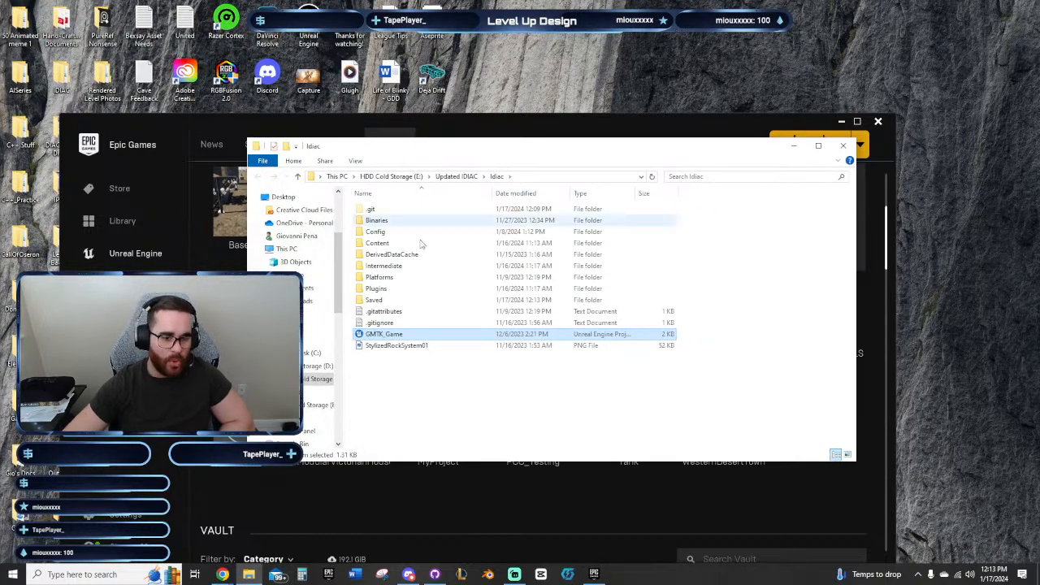
double_click(378, 288)
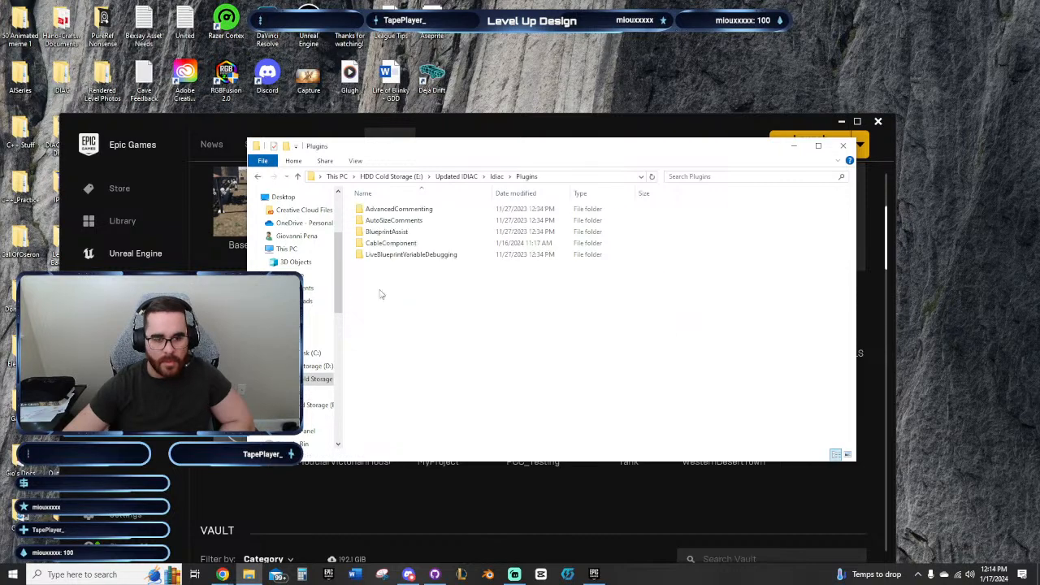
click(415, 246)
key(Delete)
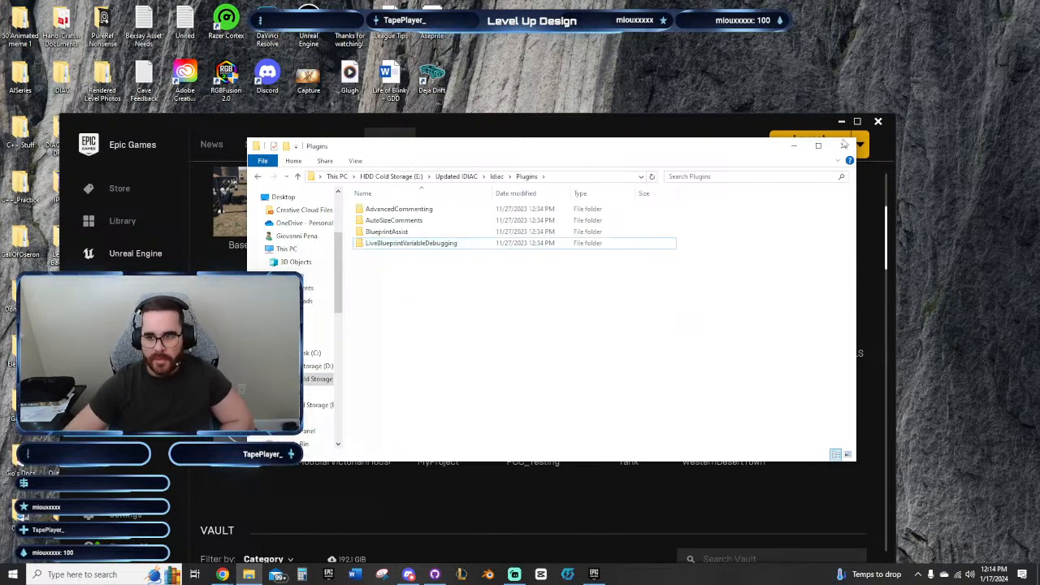
click(843, 145)
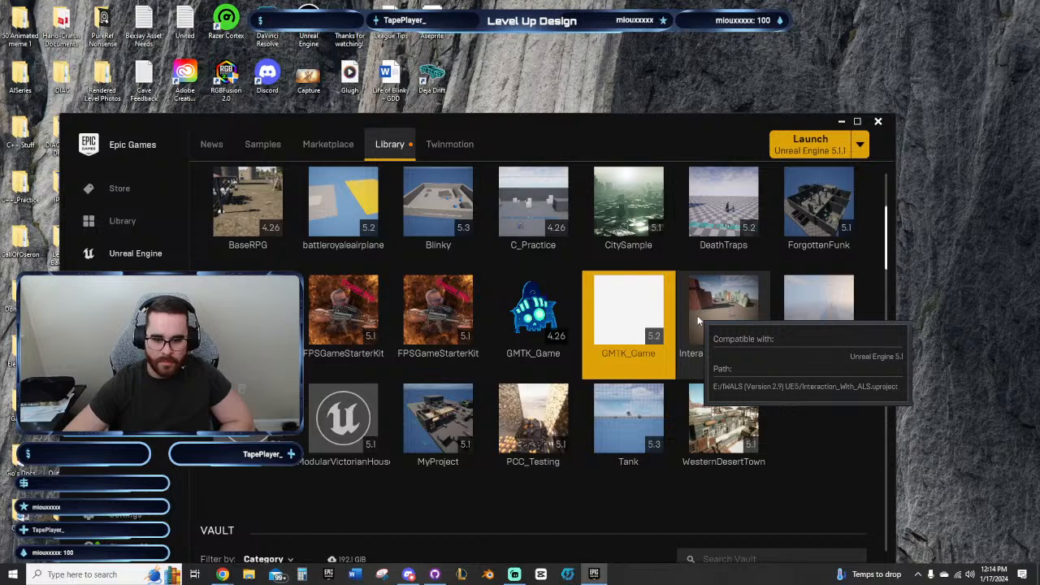
Step: Open the GMTK_Game 5.2 project and start playing KeithTestMap in the editor despite the W_BugReport compile errors
double_click(612, 309)
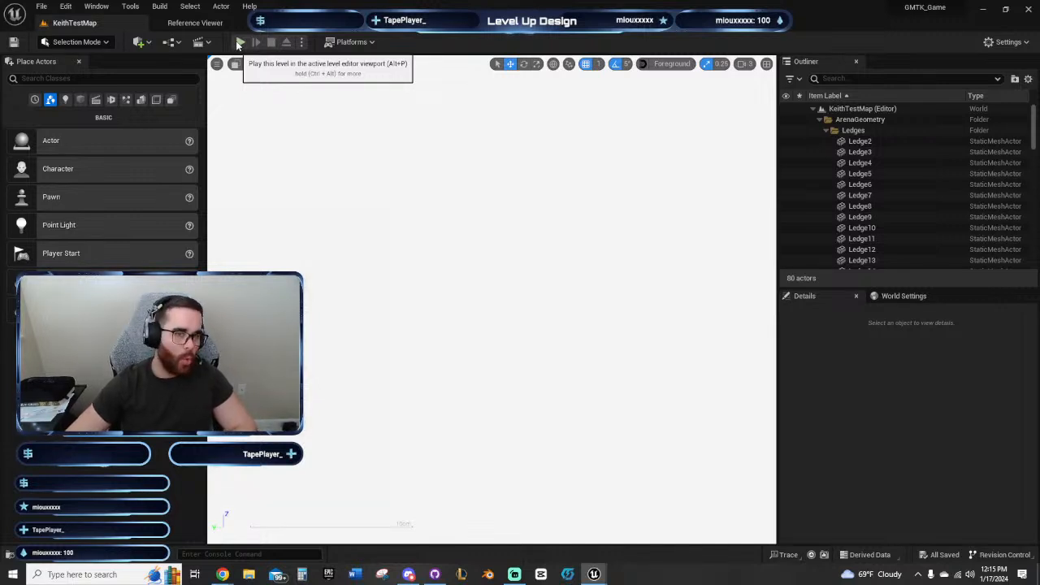
click(240, 44)
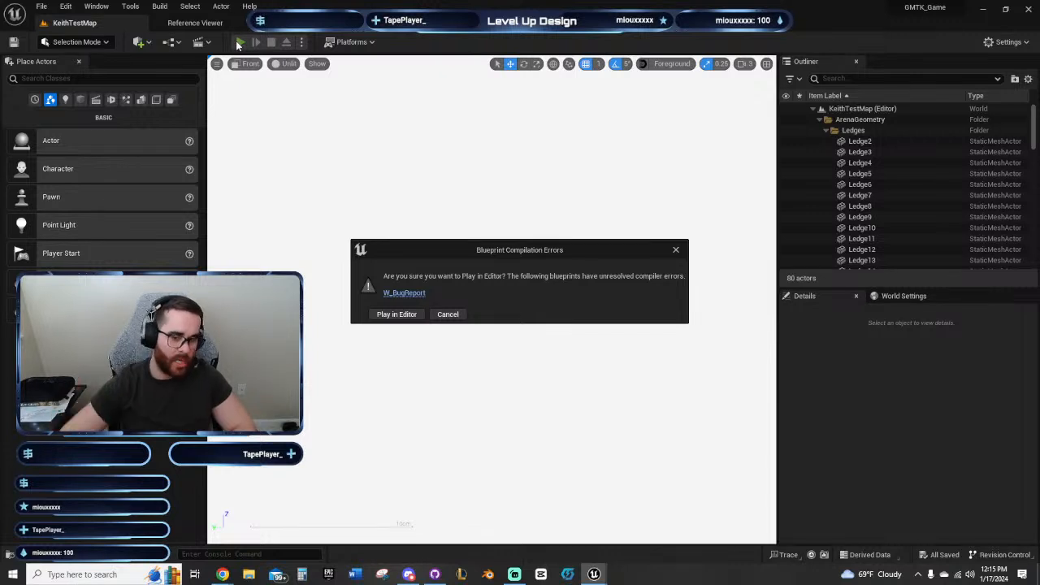
click(396, 313)
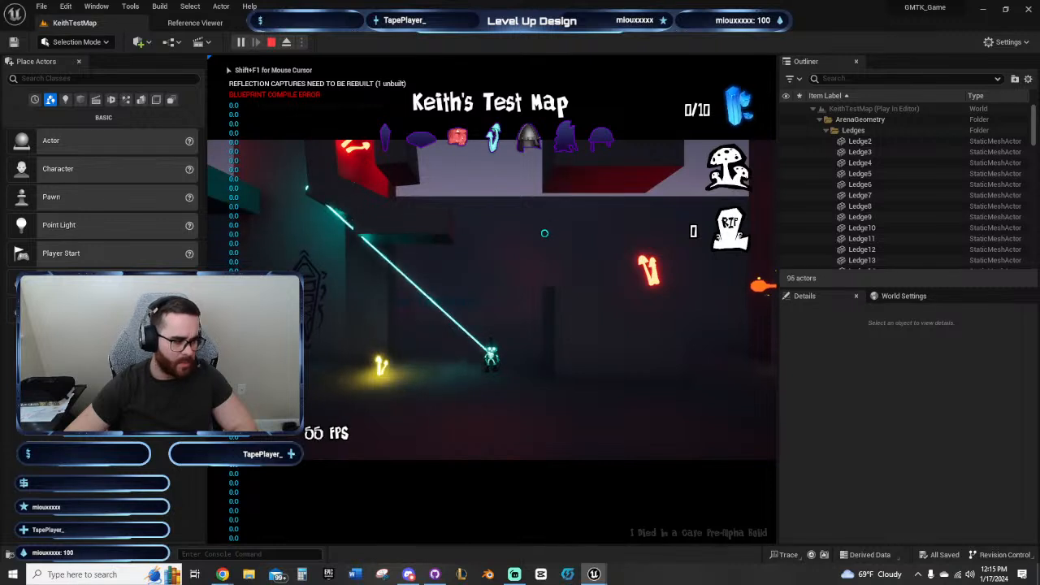
Step: Playtest the character's running, jumping and beam actions across the ledges of KeithTestMap, and end the play session
key(a)
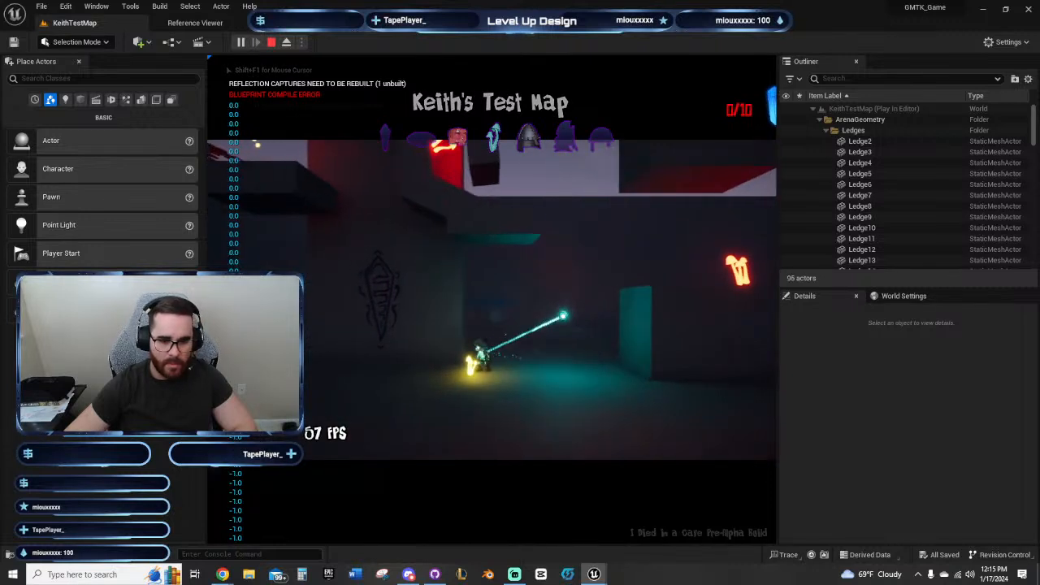
key(d)
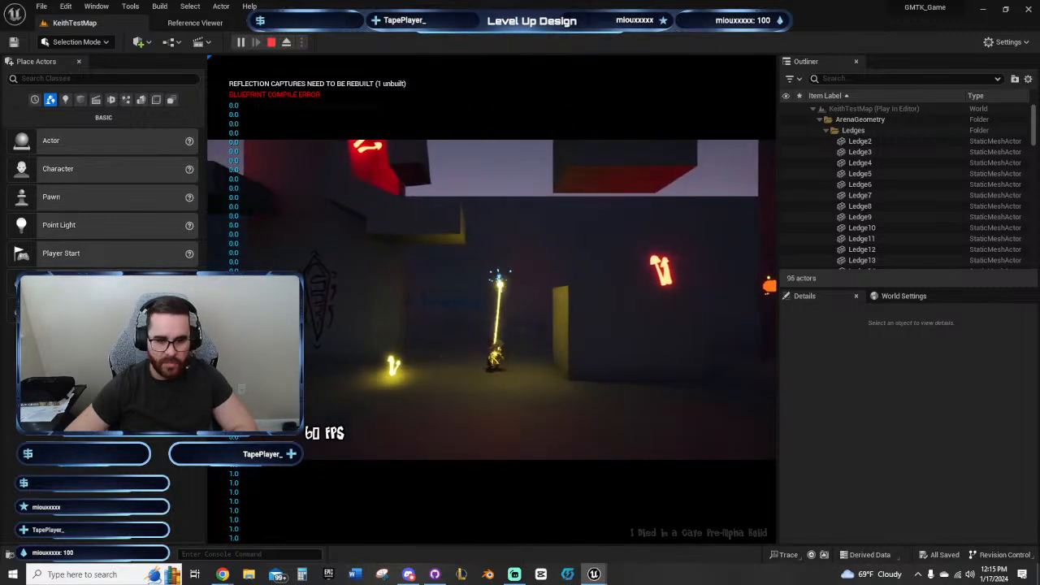
click(517, 243)
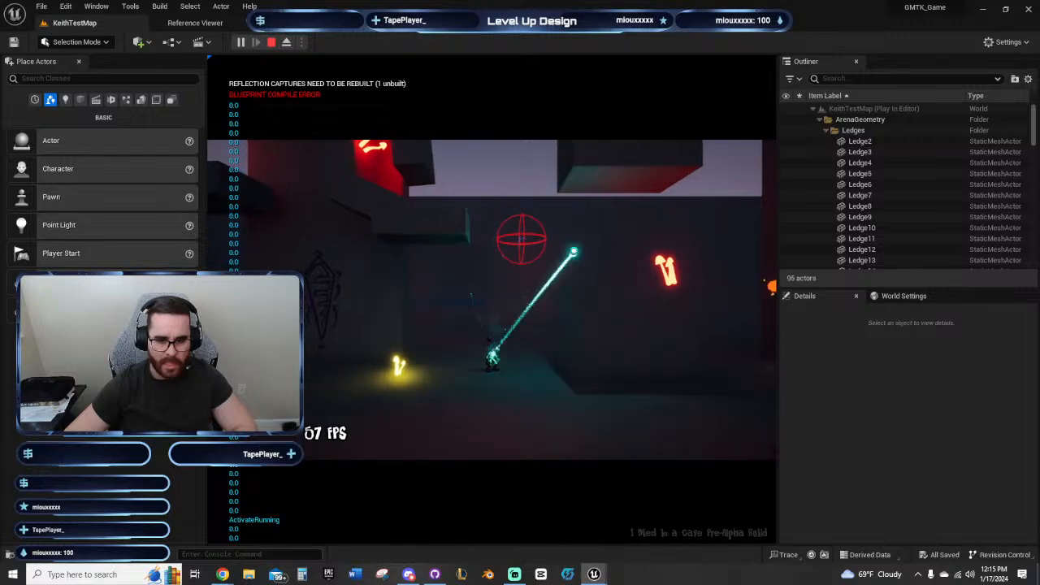
click(665, 265)
key(space)
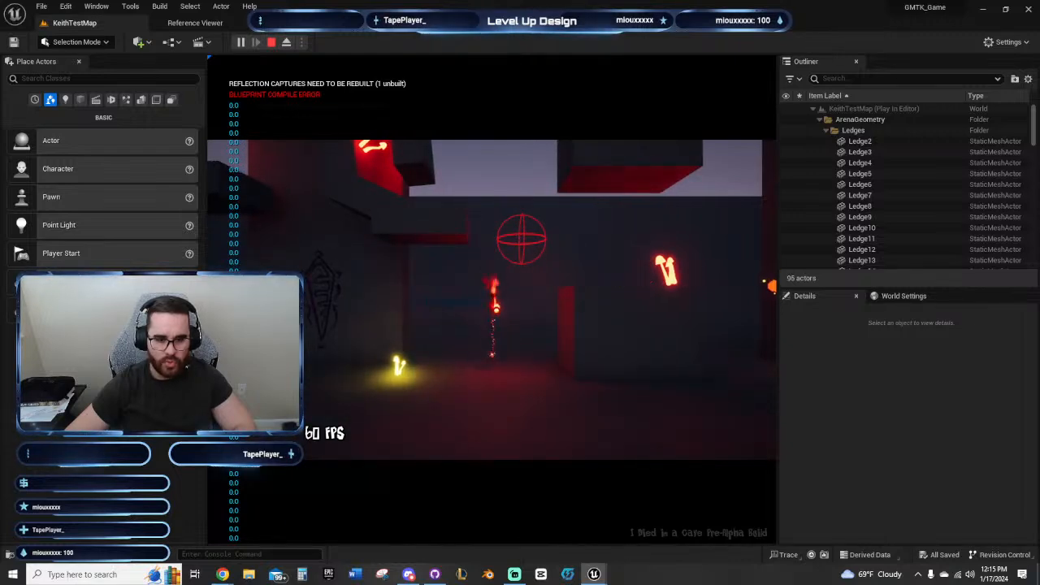
click(491, 349)
key(space)
key(a)
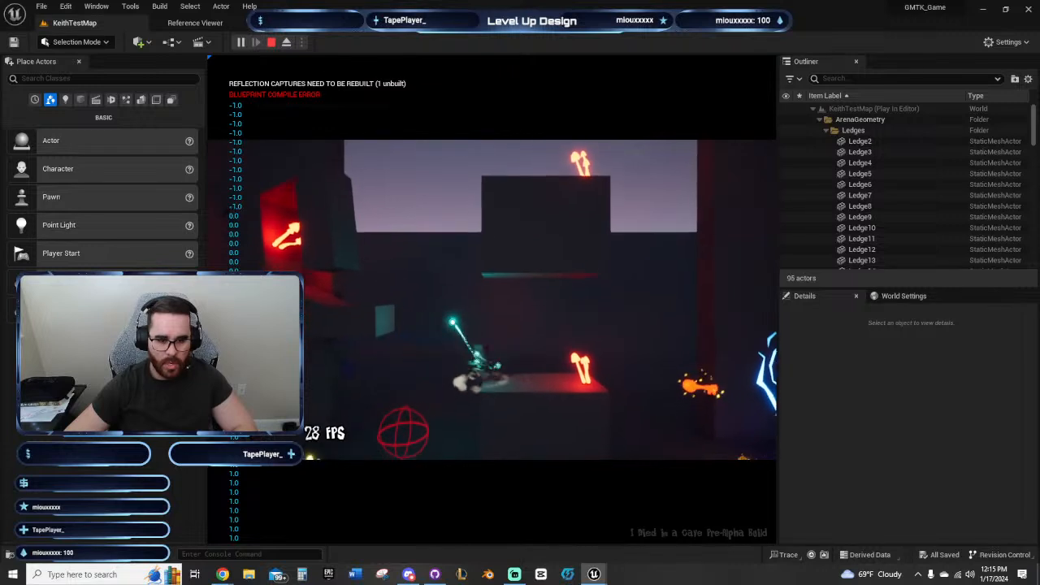
key(d)
key(space)
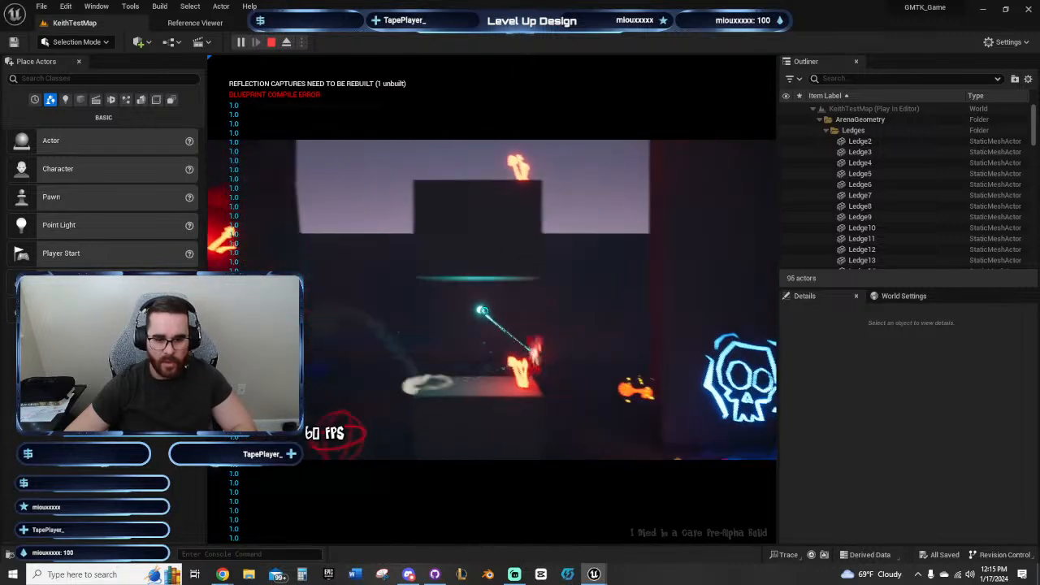
key(a)
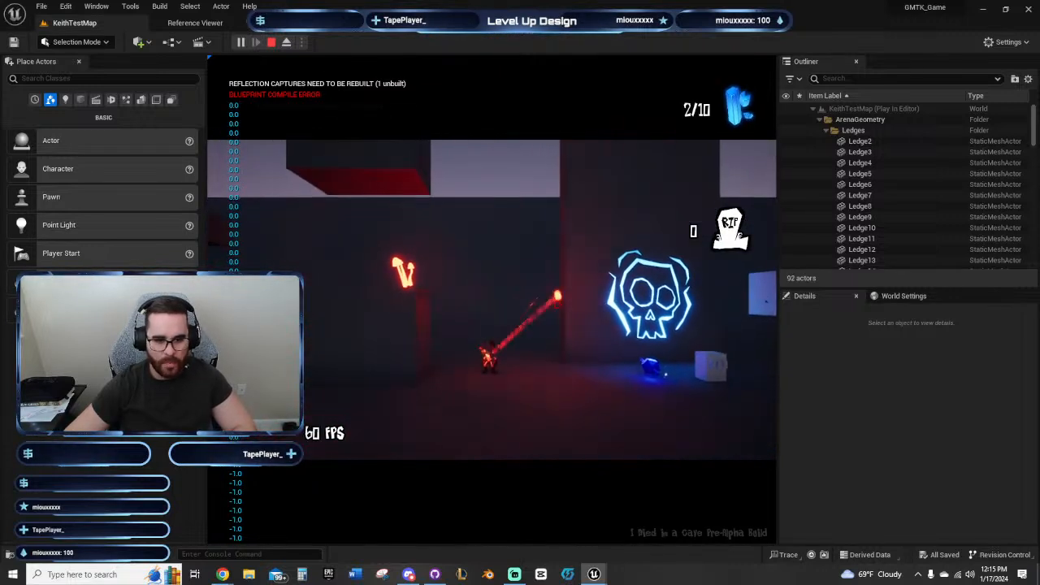
click(494, 349)
key(a)
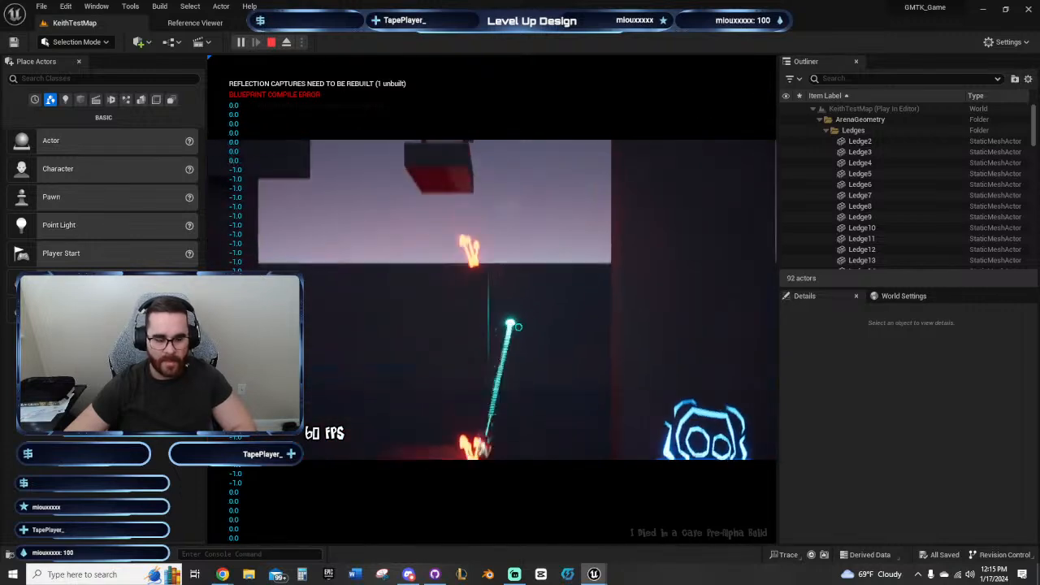
key(Escape)
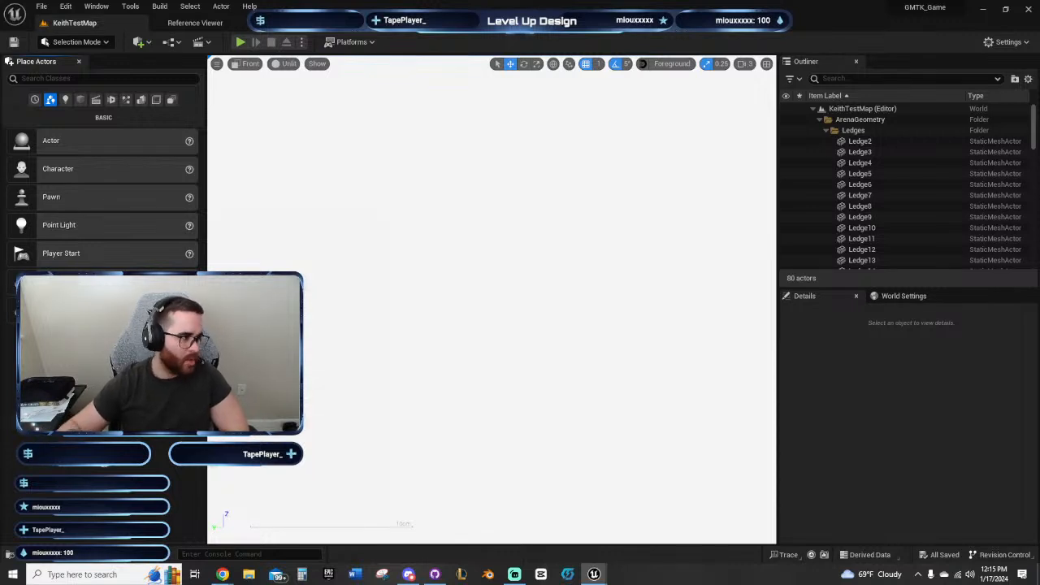
Step: Close the Reference Viewer and return to the KeithTestMap level editor
click(205, 22)
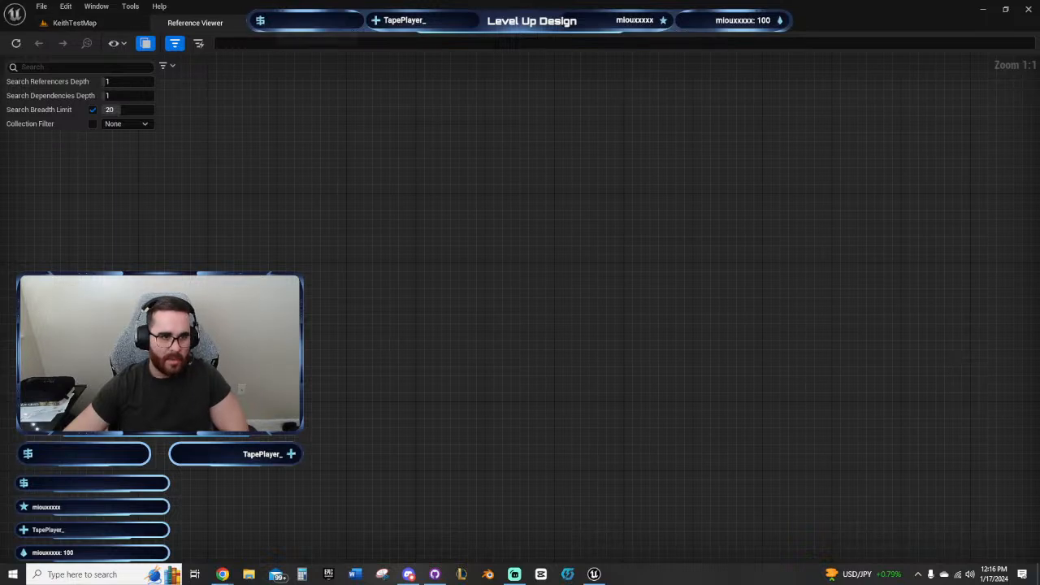
click(255, 22)
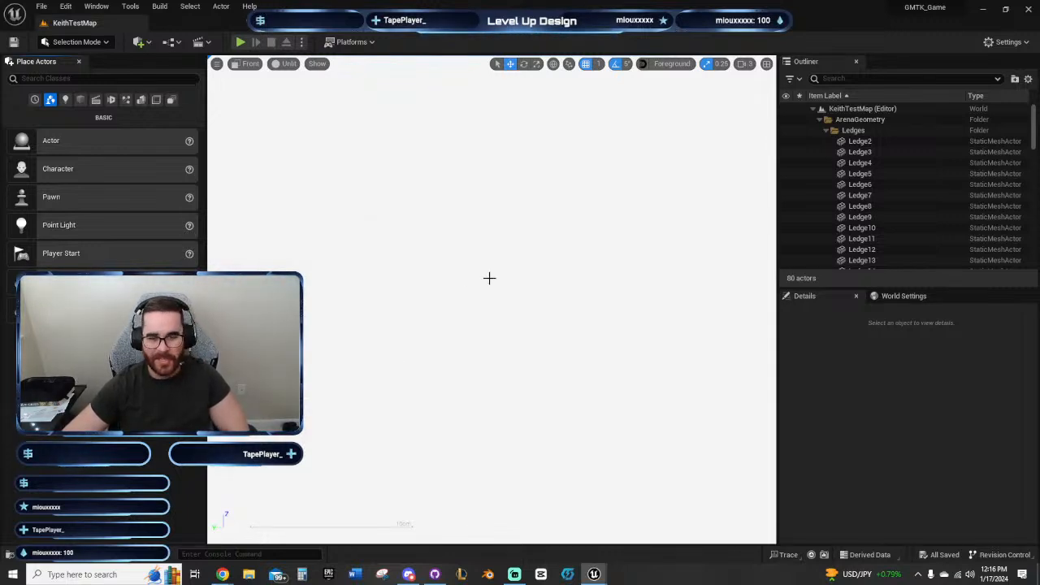
click(917, 406)
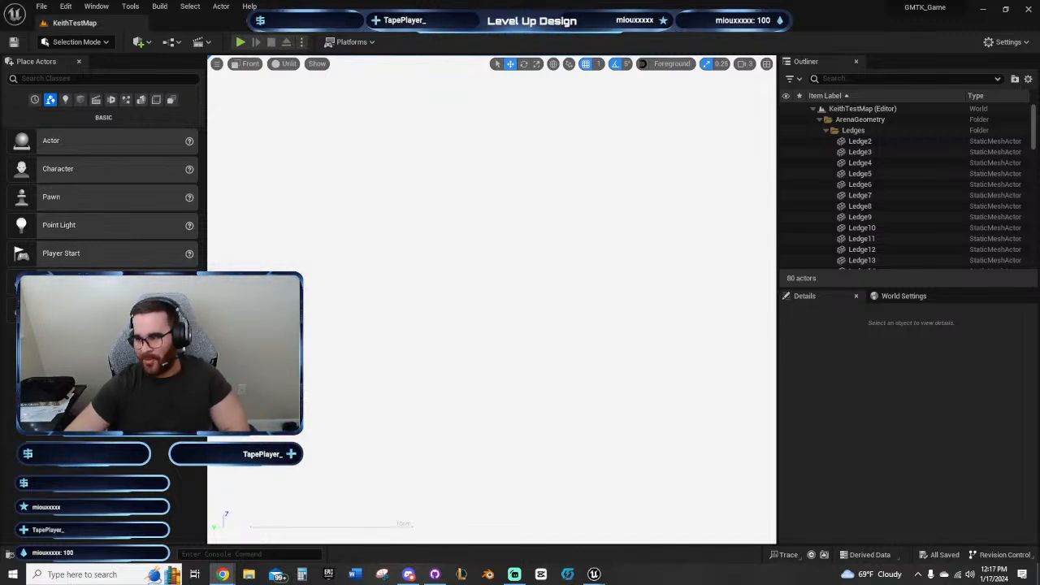
Step: Open Level_Updated_World1-1 and examine its overall room and corridor layout in the front view
key(alt+Tab)
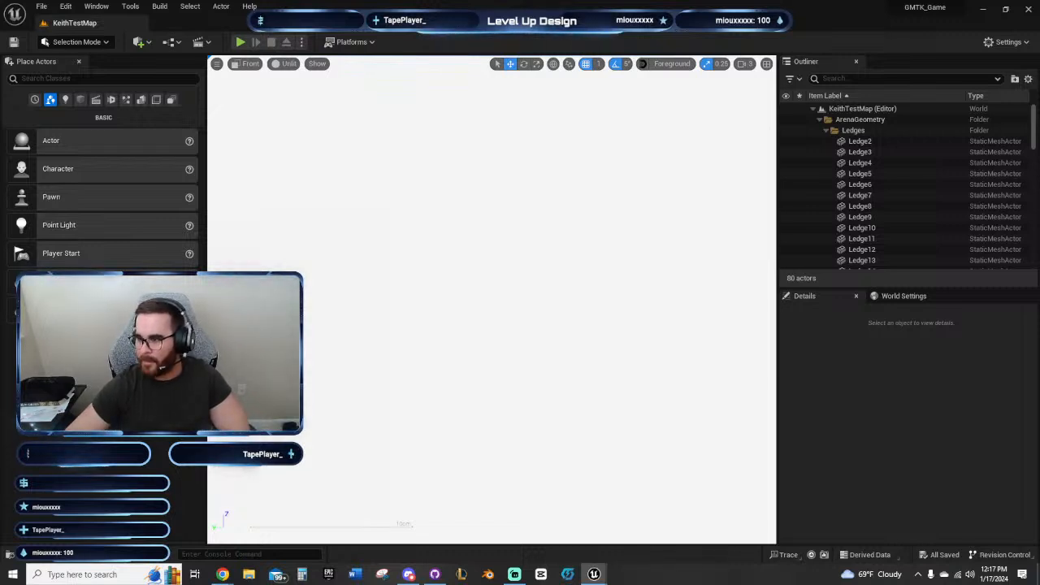
scroll(370, 423, down, 4)
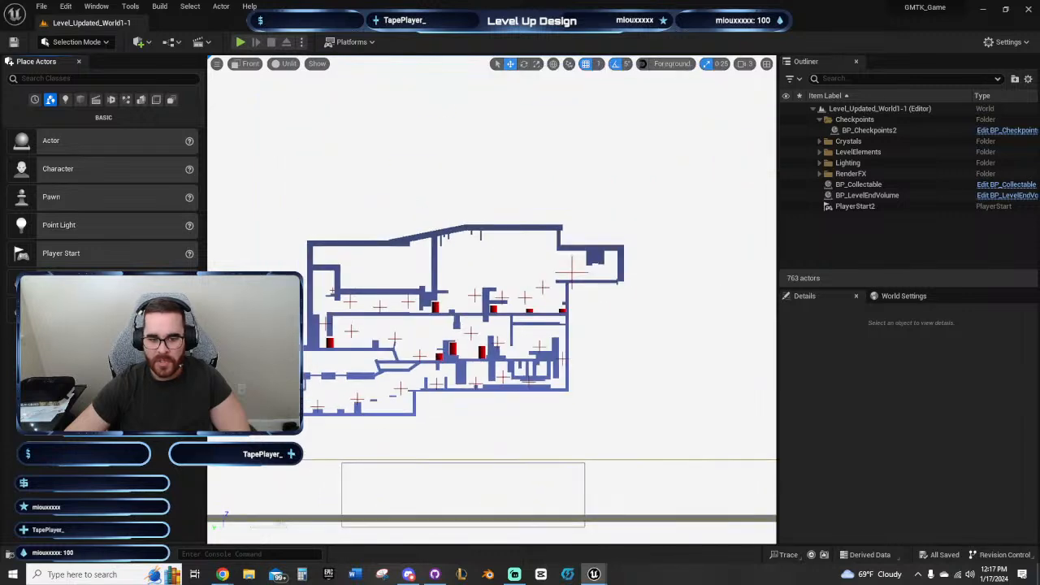
right_drag(376, 410, 508, 399)
scroll(509, 400, up, 3)
right_drag(585, 394, 513, 438)
scroll(446, 441, down, 1)
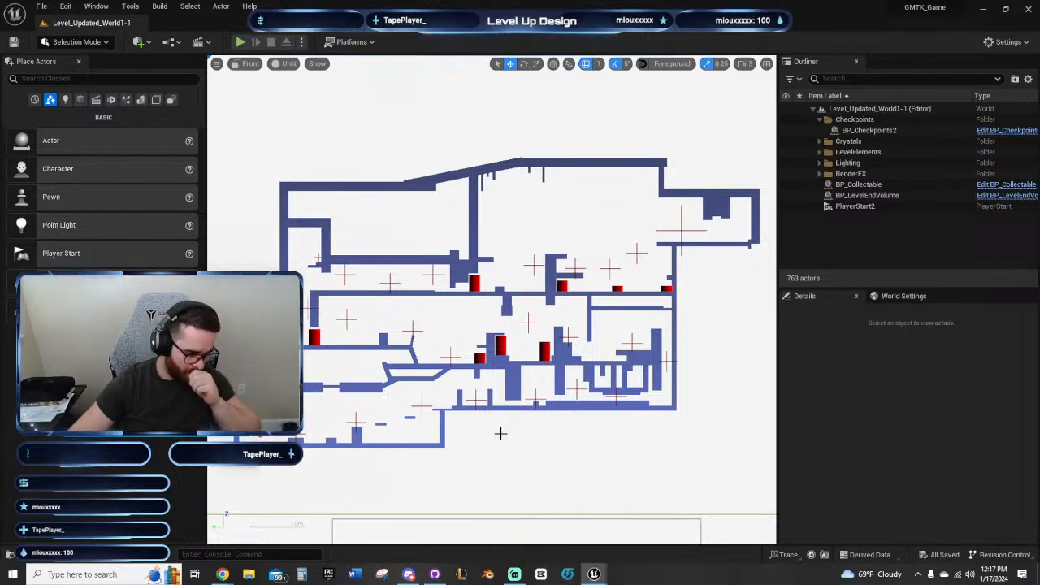
mouse_move(563, 442)
right_down()
mouse_move(579, 449)
mouse_move(566, 446)
right_up()
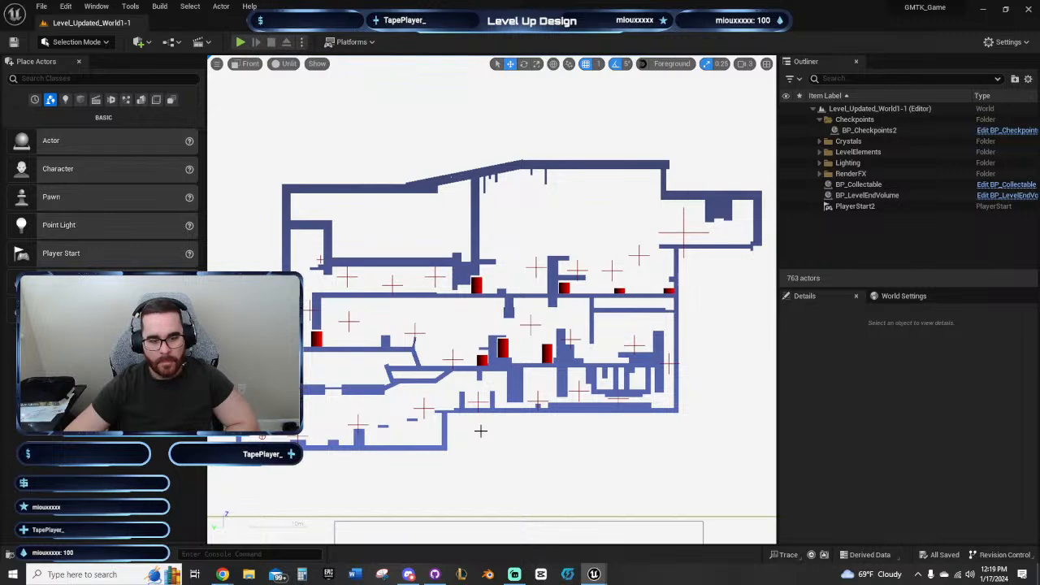
right_drag(599, 420, 602, 452)
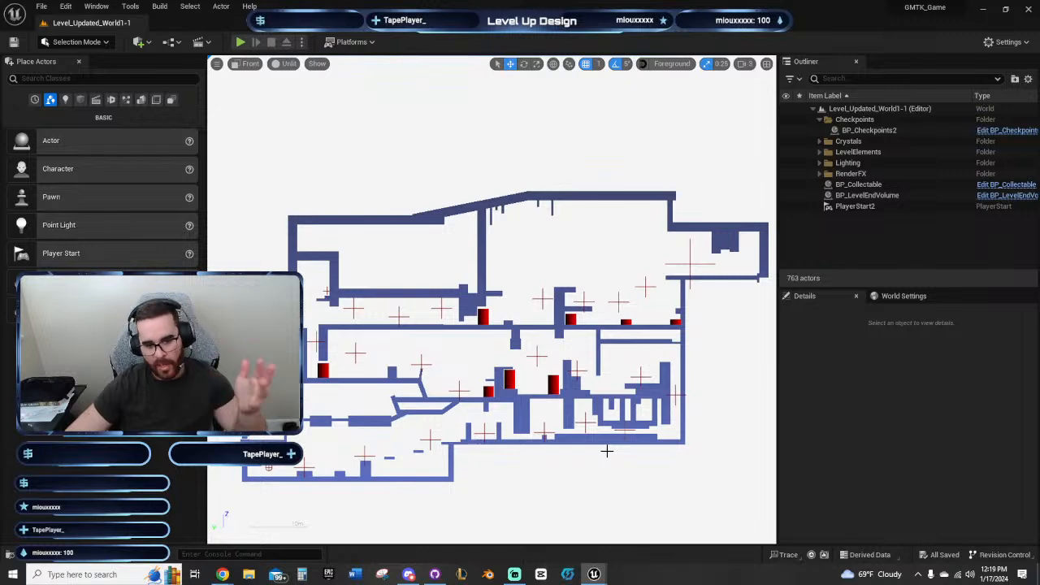
right_drag(607, 451, 585, 370)
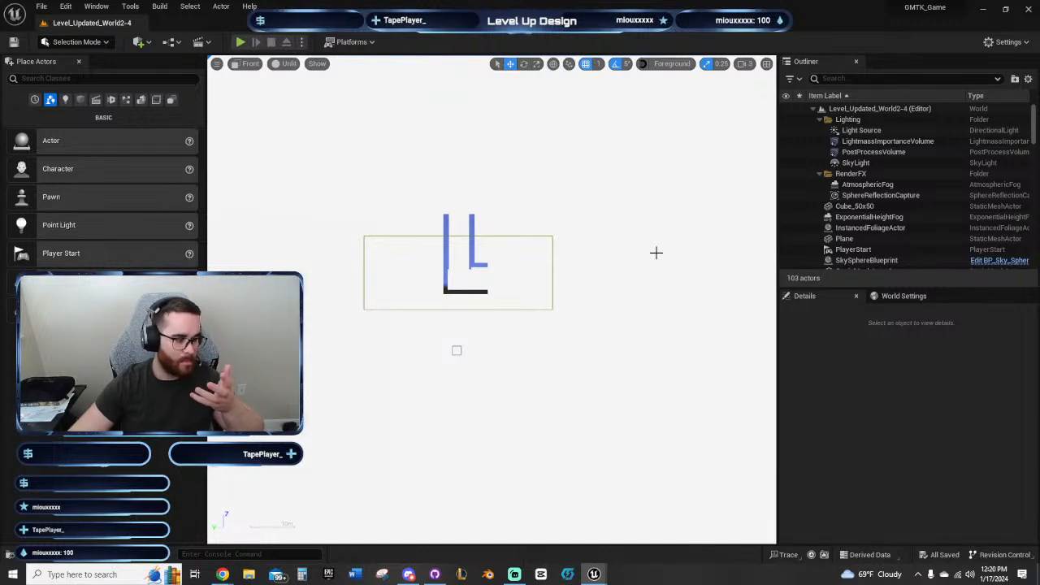
Step: Examine the vertical shaft and bottom corridor layout of Level_Updated_World2-4 in the front view
right_drag(624, 268, 623, 347)
scroll(623, 329, up, 5)
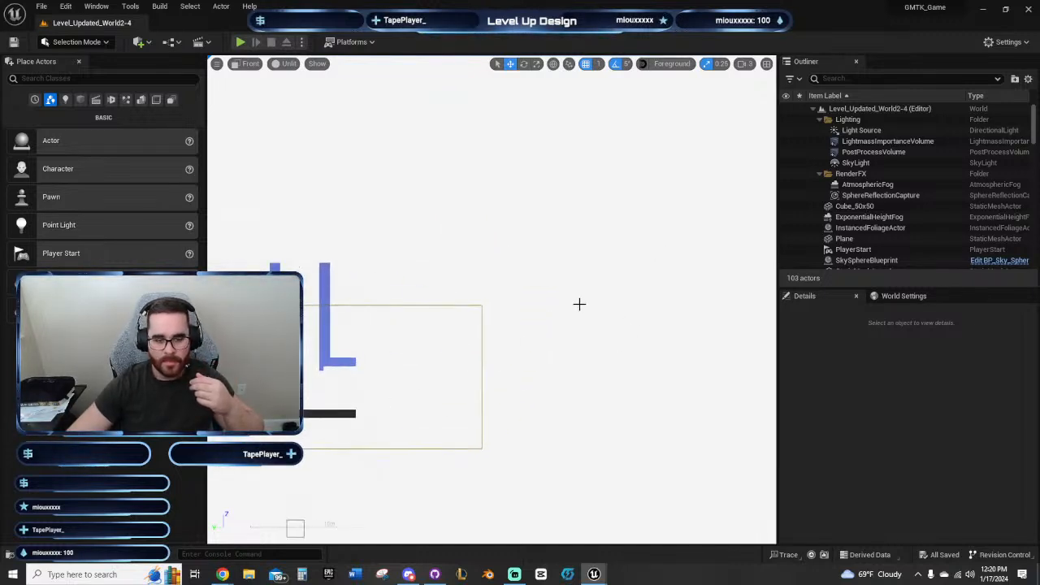
right_drag(574, 297, 685, 274)
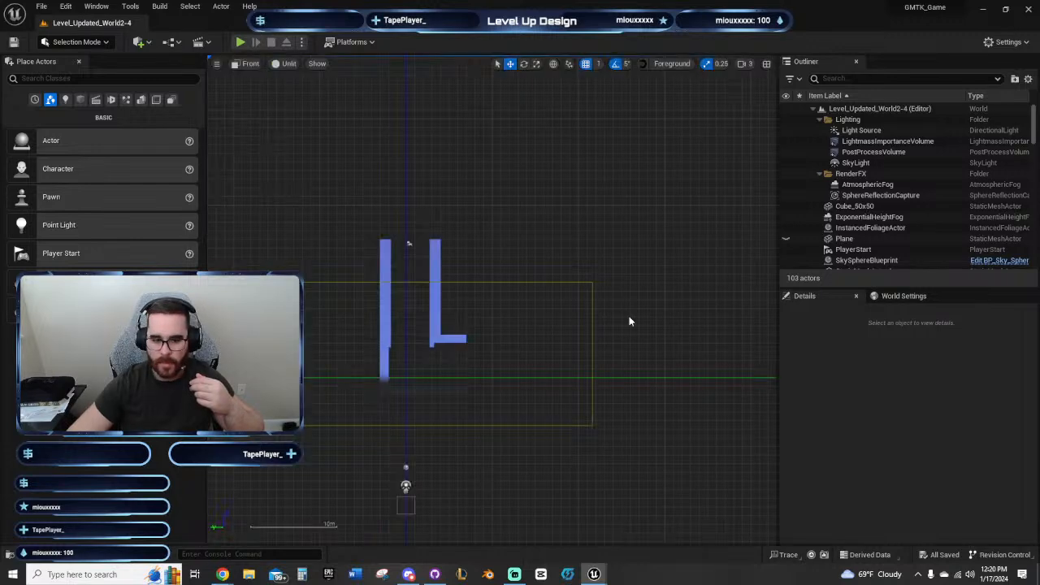
right_drag(629, 321, 494, 281)
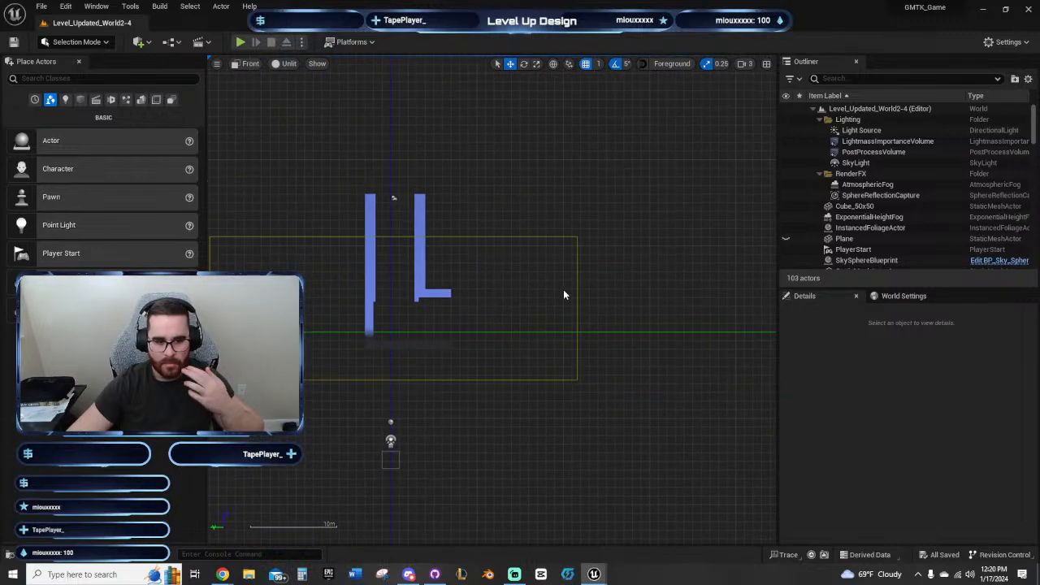
right_drag(527, 211, 573, 217)
right_drag(536, 259, 525, 282)
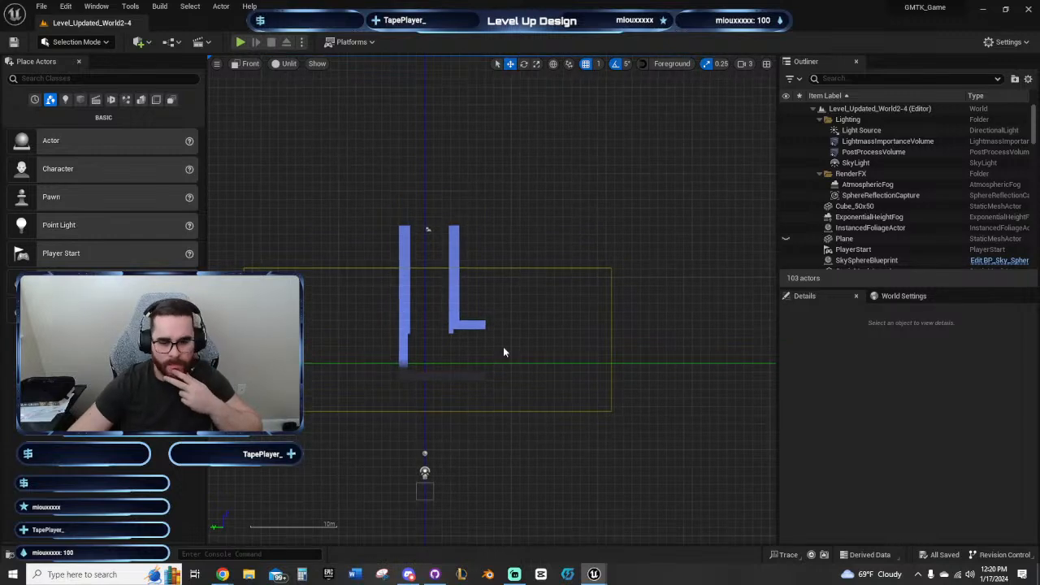
Step: Select the end cube of the bottom floor strip to inspect the space around it, and clear the selection
click(481, 377)
scroll(502, 352, up, 5)
right_drag(508, 322, 541, 359)
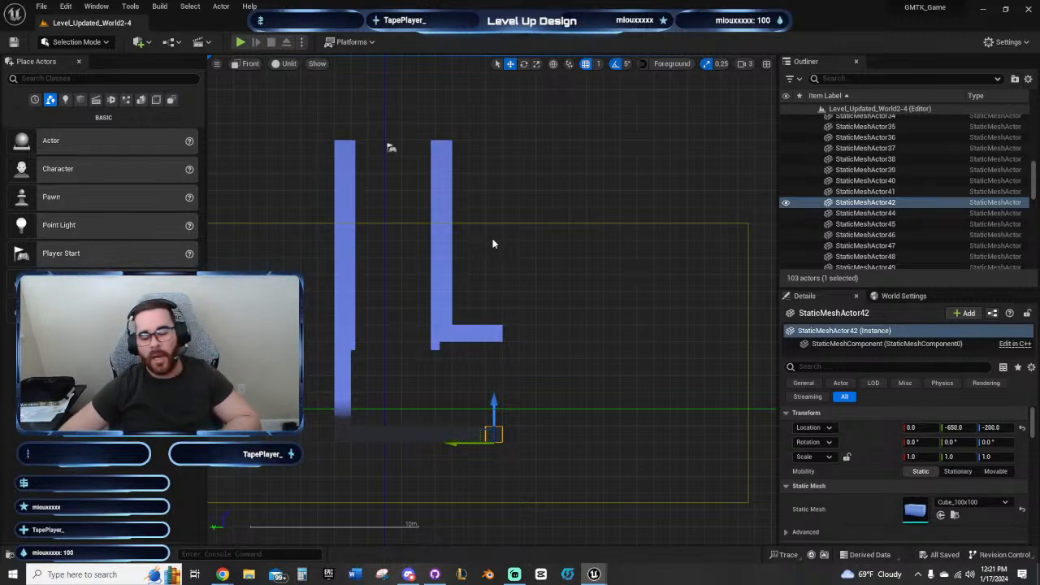
right_drag(544, 255, 571, 258)
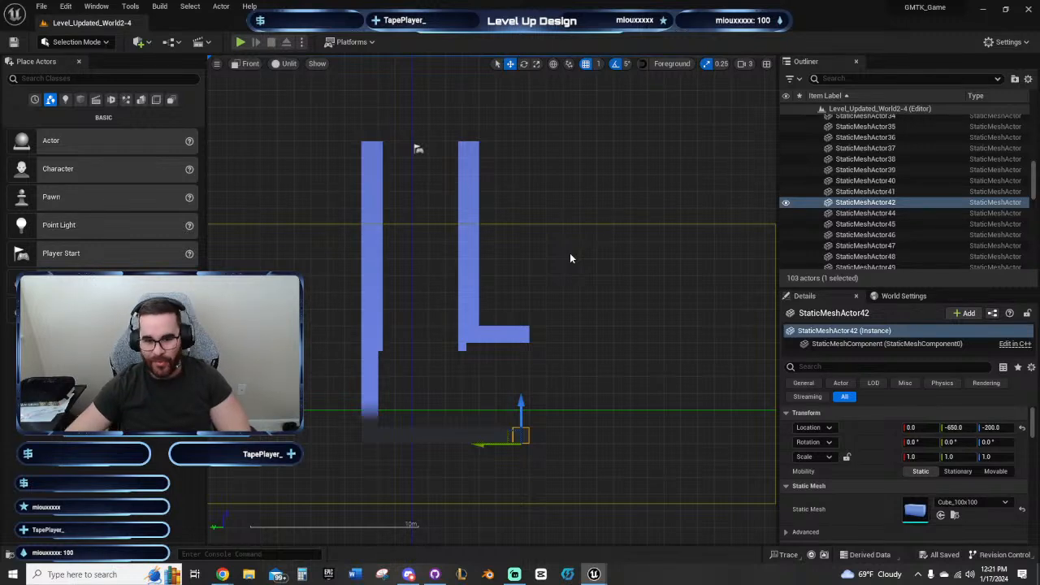
right_drag(524, 254, 499, 279)
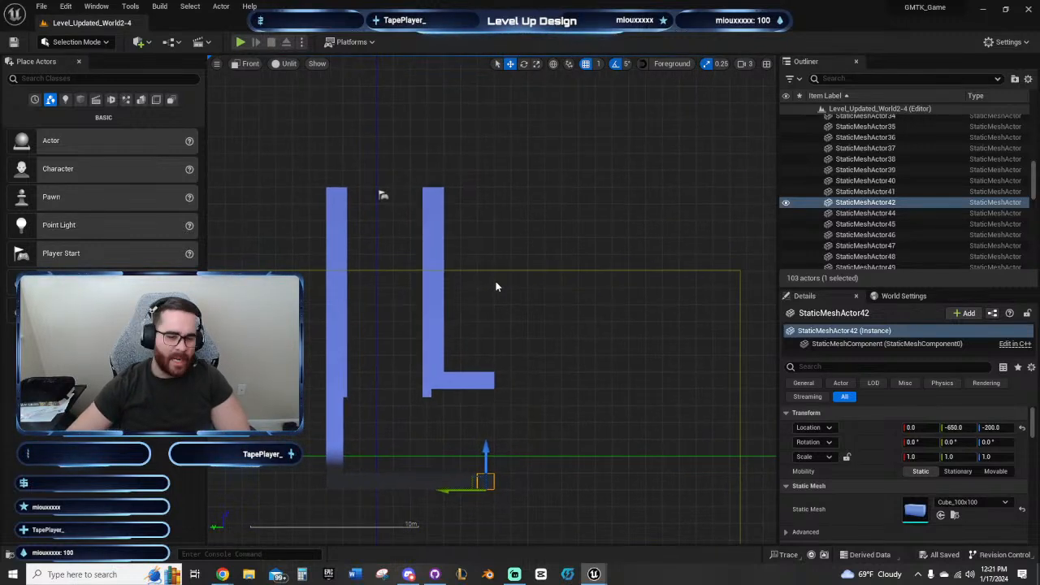
right_click(496, 281)
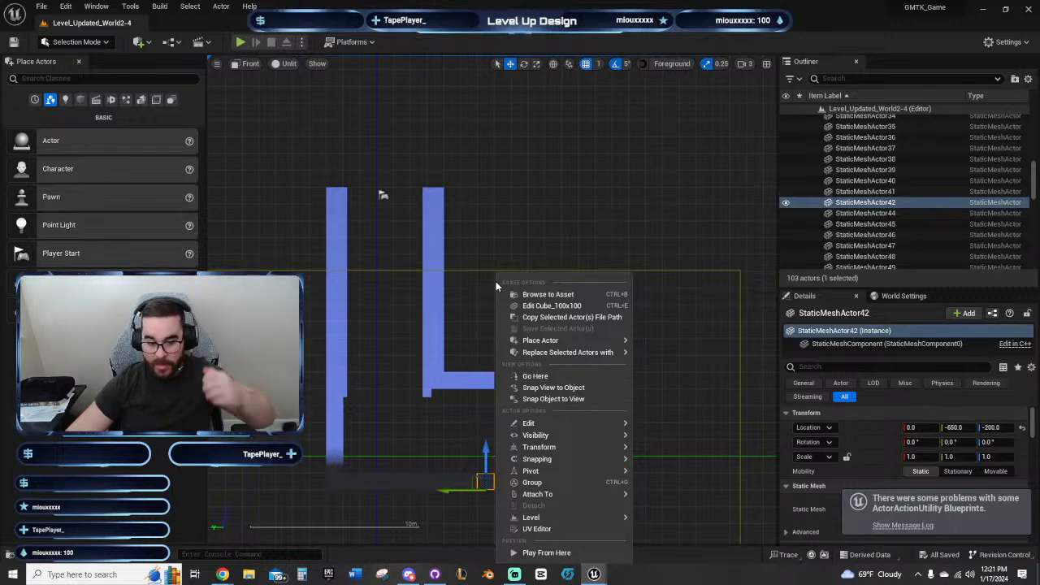
click(531, 213)
click(531, 213)
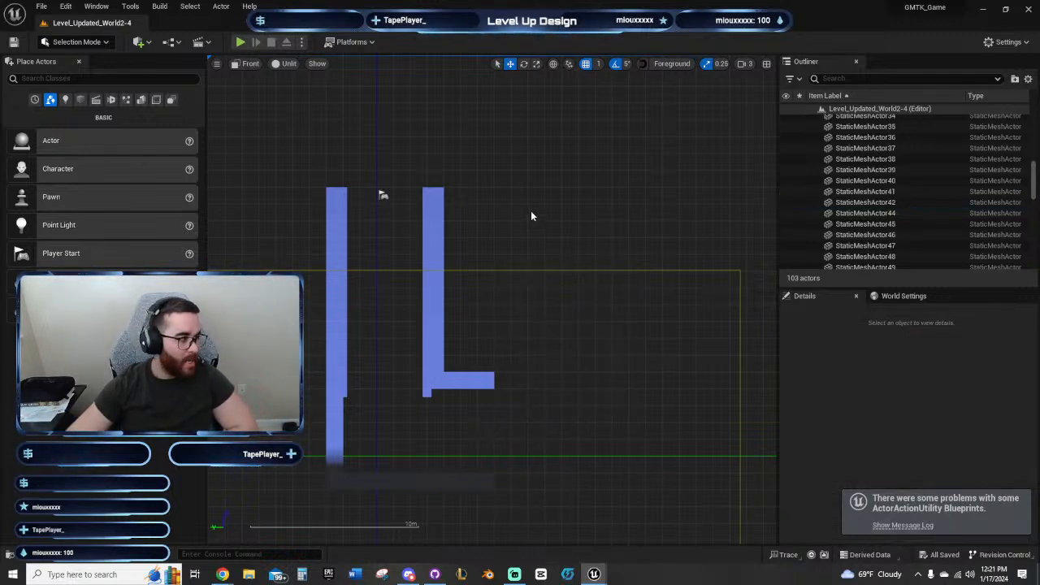
right_drag(543, 233, 529, 203)
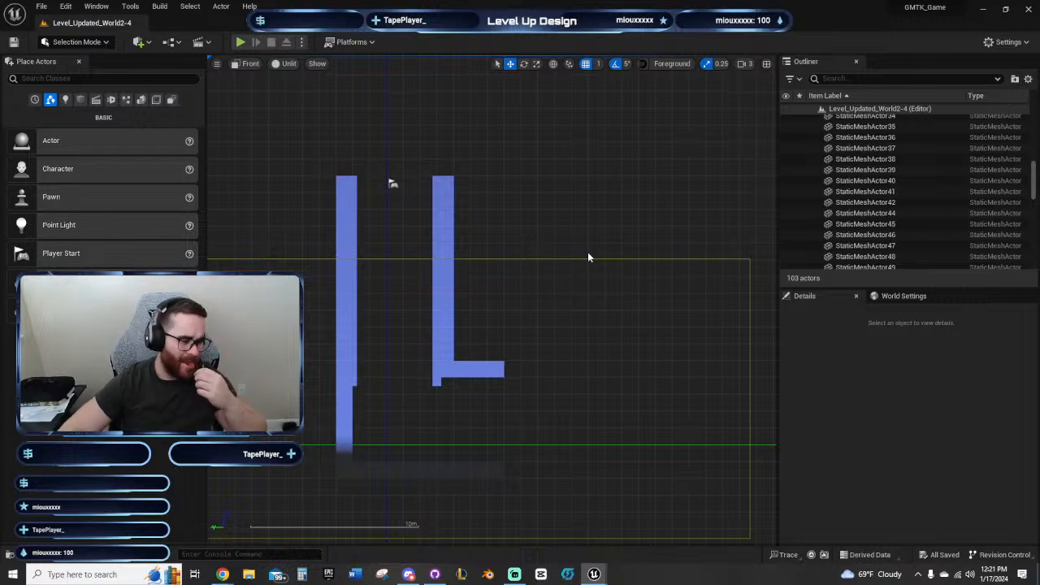
right_drag(582, 253, 586, 260)
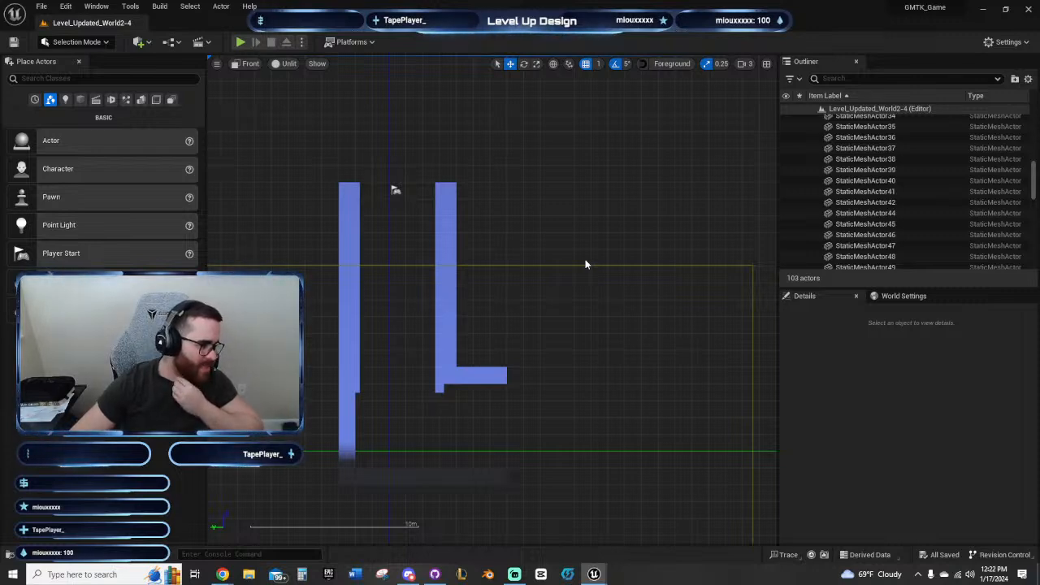
right_drag(579, 300, 619, 257)
right_drag(465, 173, 474, 195)
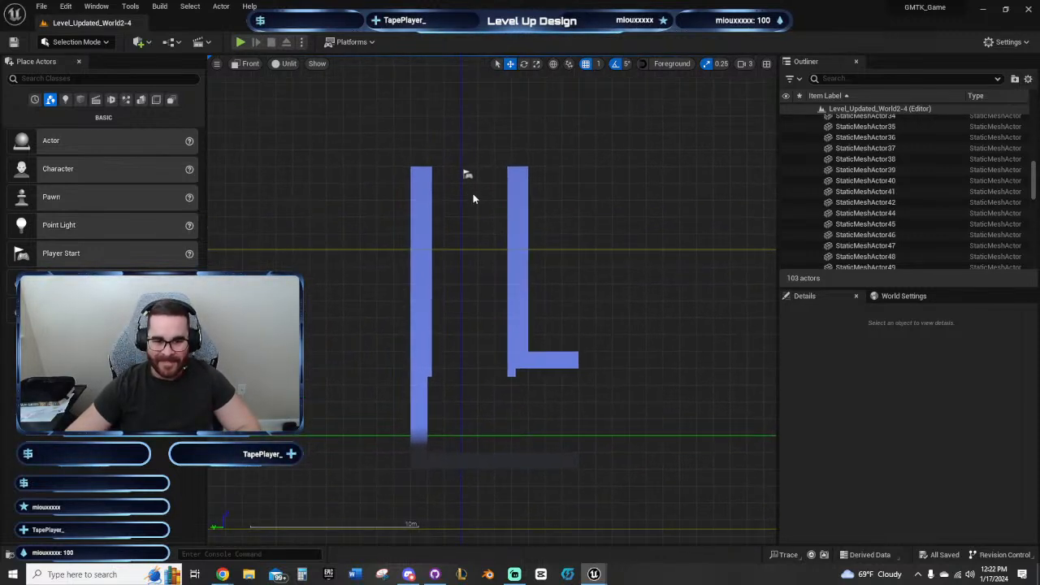
right_drag(661, 397, 494, 291)
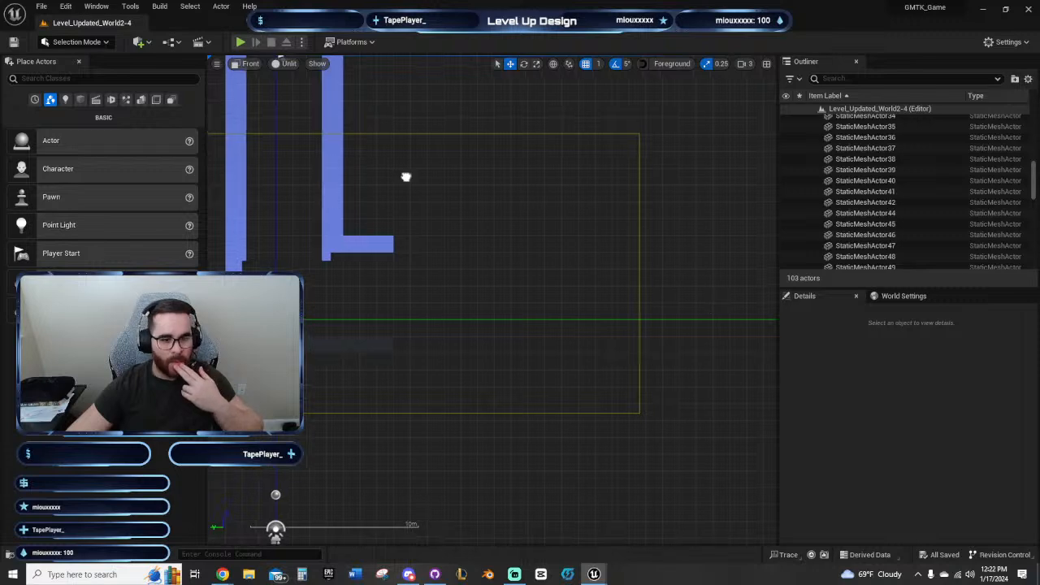
right_drag(406, 174, 426, 299)
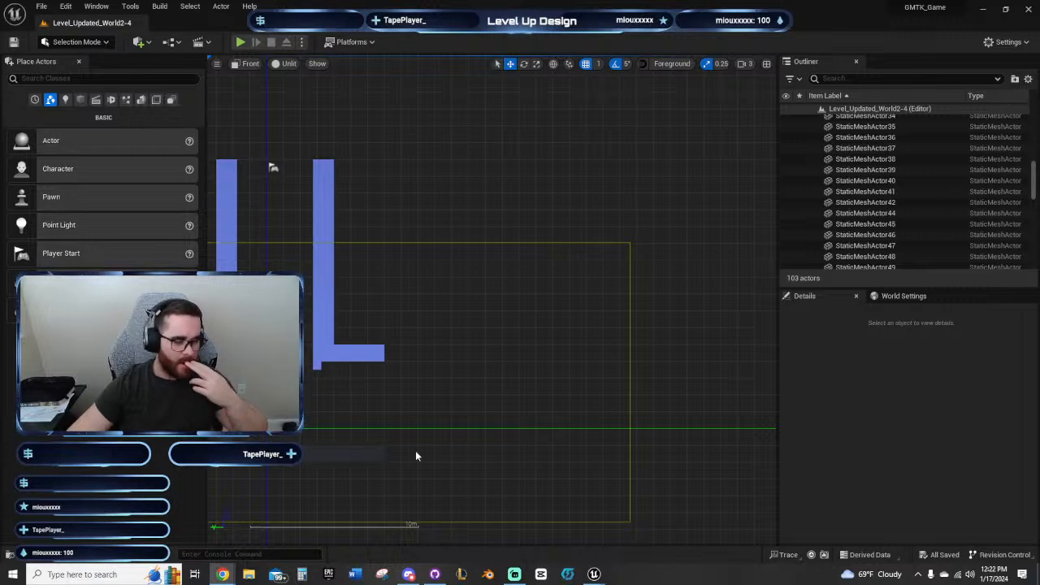
right_drag(467, 386, 480, 418)
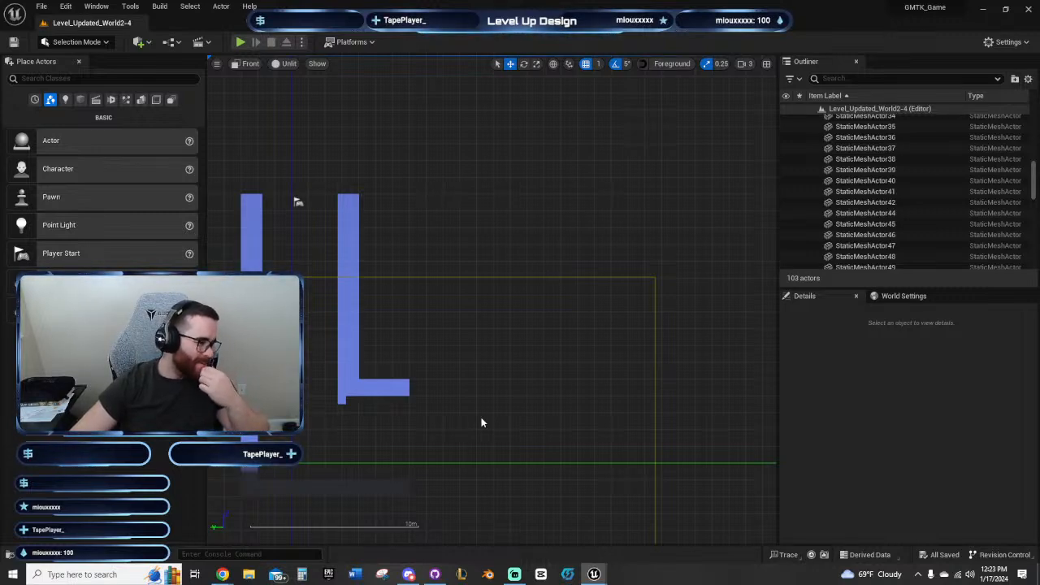
right_drag(481, 422, 557, 302)
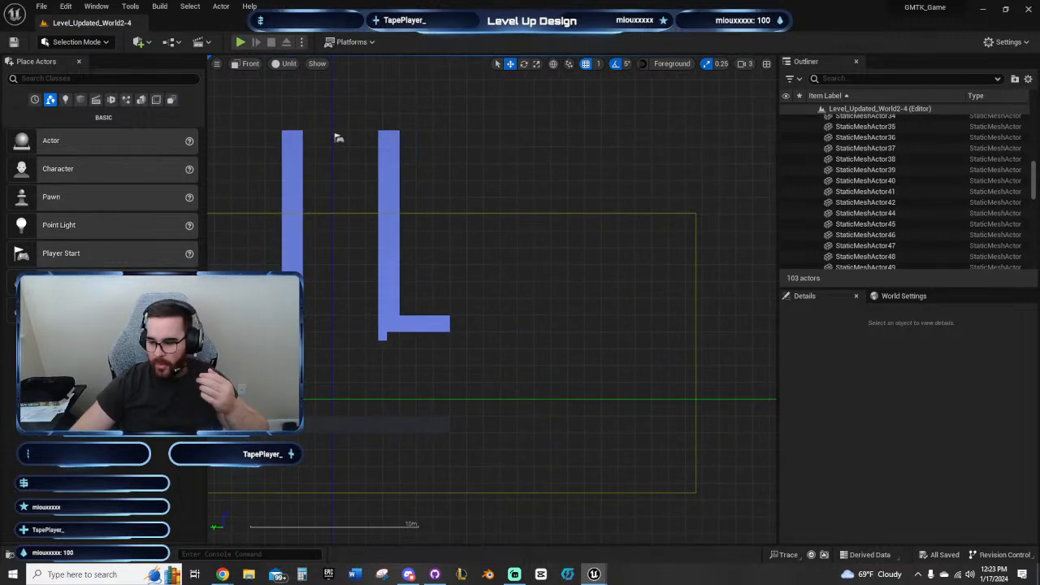
right_drag(482, 294, 498, 320)
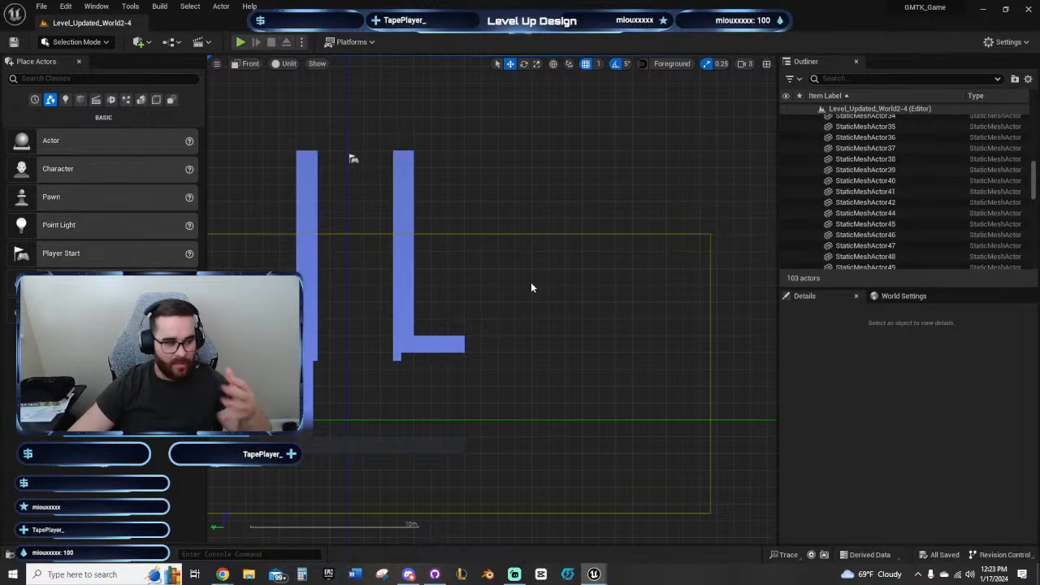
right_drag(572, 304, 575, 368)
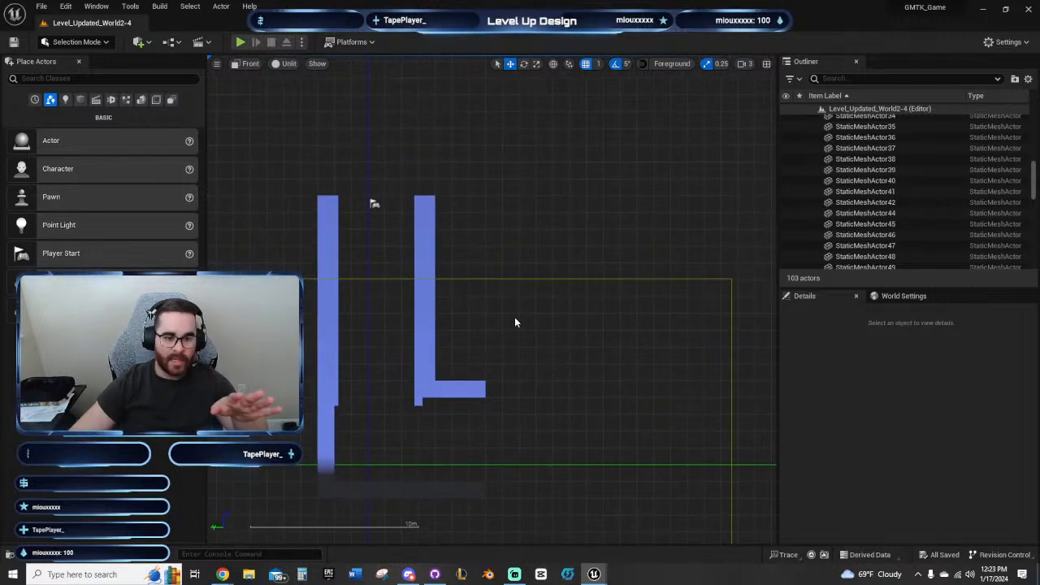
right_drag(514, 319, 557, 270)
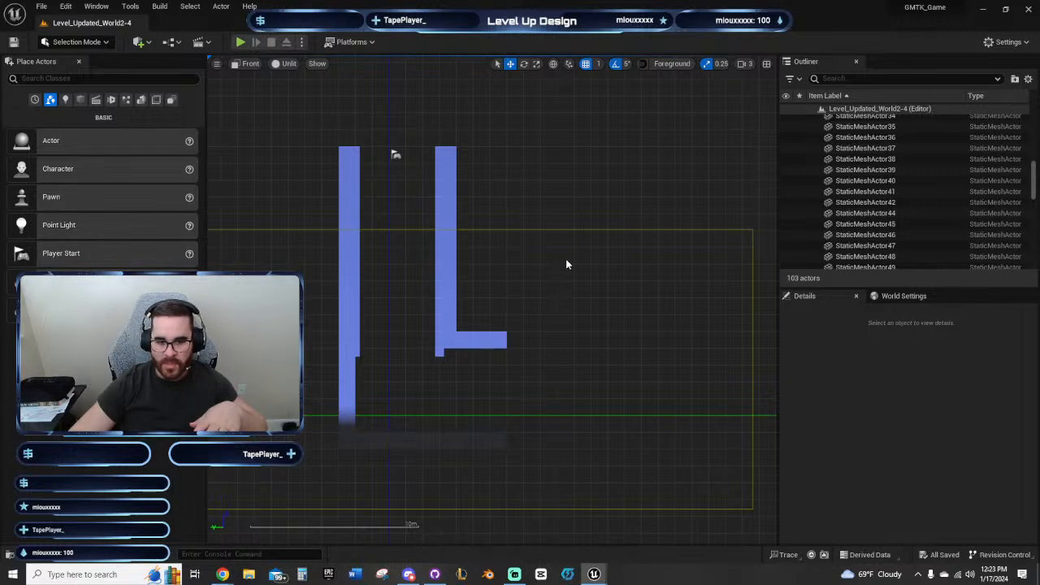
right_drag(566, 262, 547, 253)
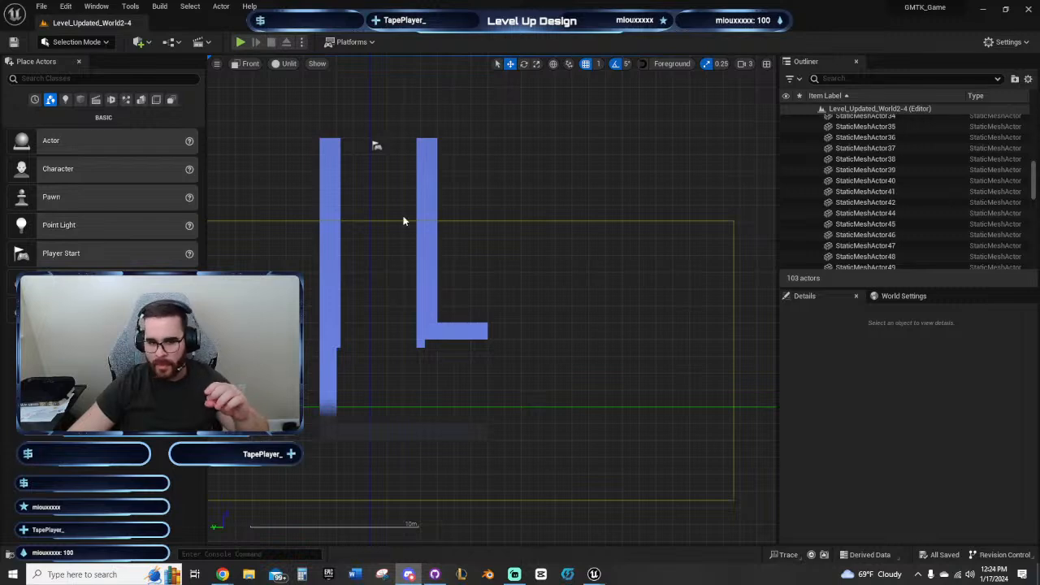
right_drag(407, 234, 446, 254)
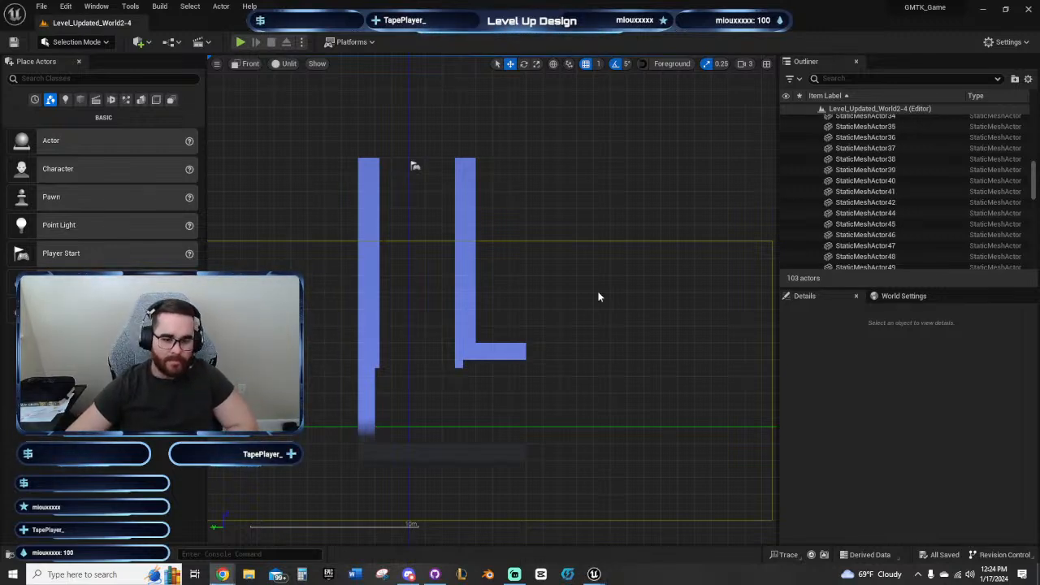
right_drag(599, 295, 550, 286)
right_drag(573, 352, 609, 333)
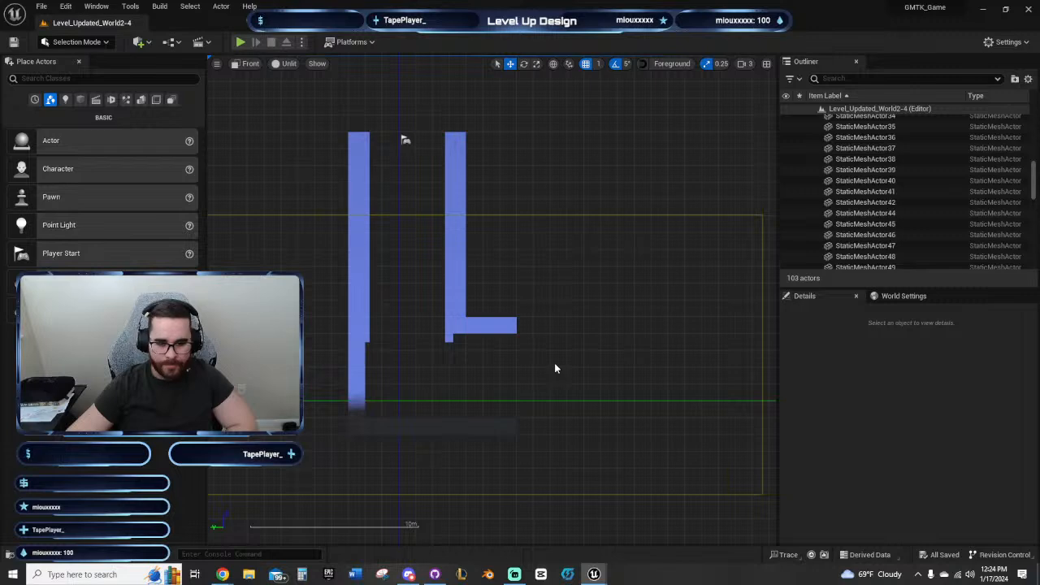
right_drag(556, 369, 496, 272)
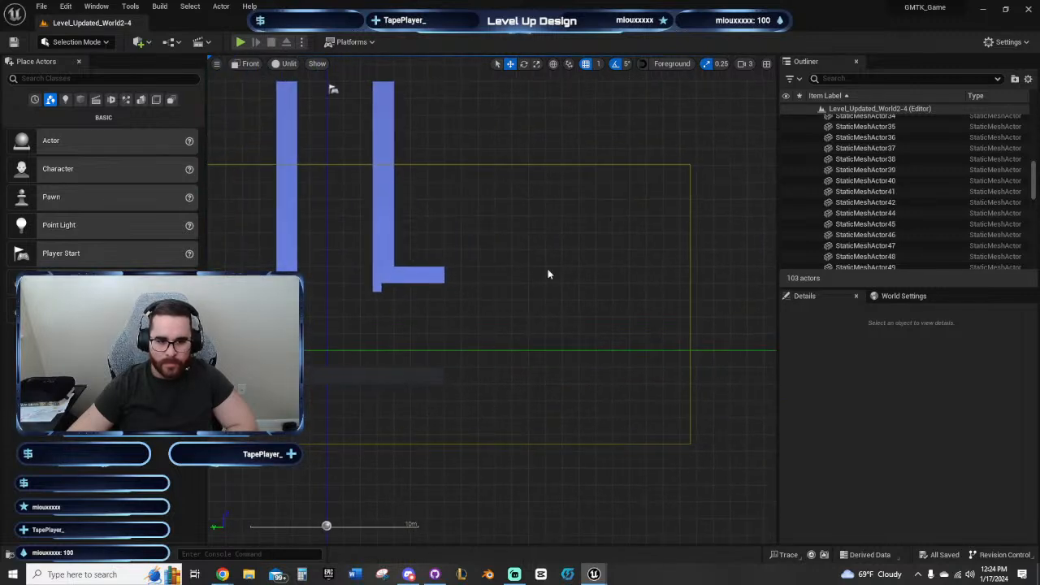
Step: Try the Lit view mode in the front viewport, and return it to Unlit
click(286, 63)
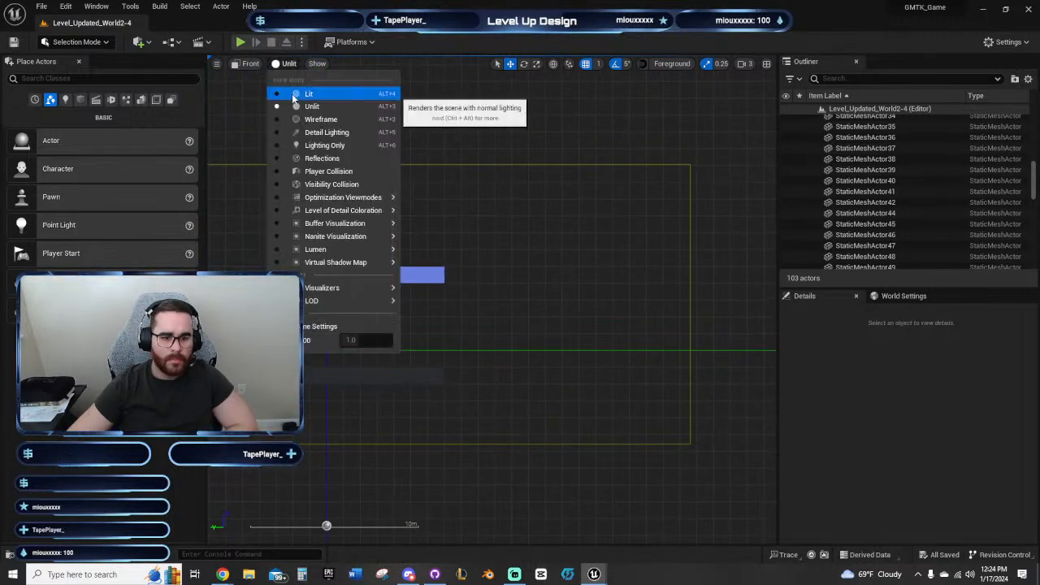
click(301, 95)
click(286, 63)
click(309, 106)
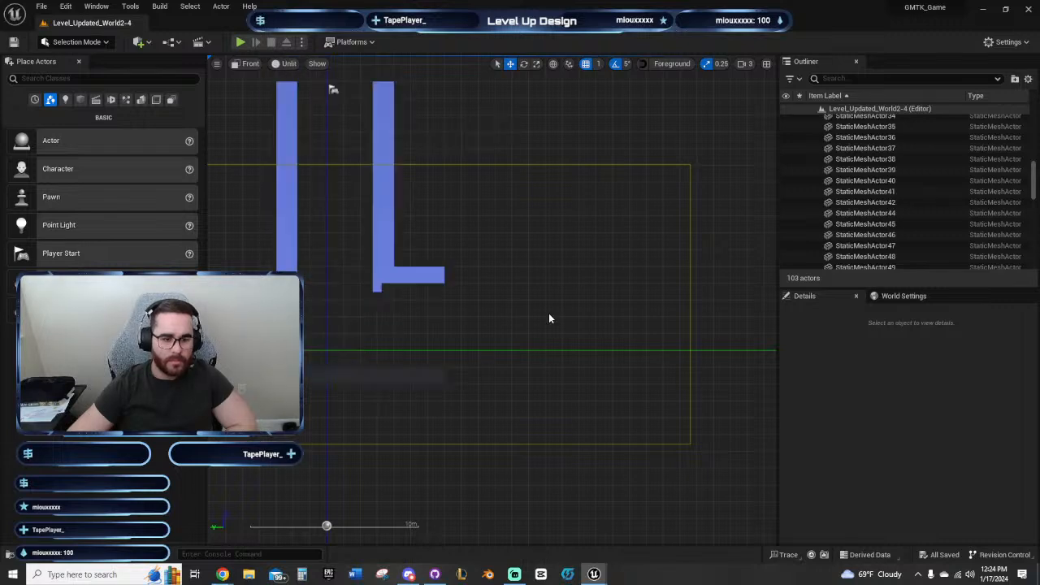
right_drag(548, 319, 603, 339)
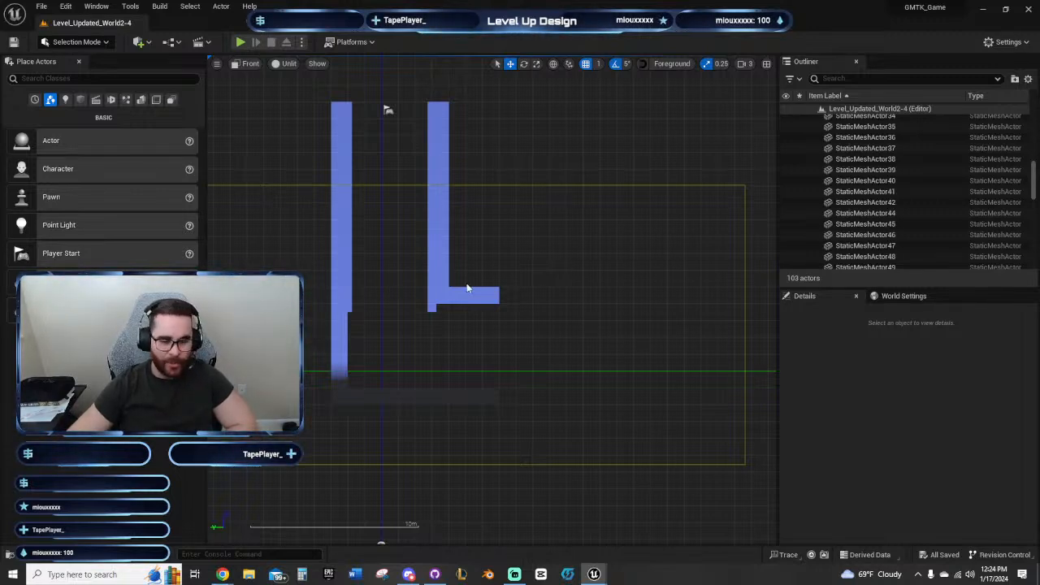
right_drag(541, 279, 503, 270)
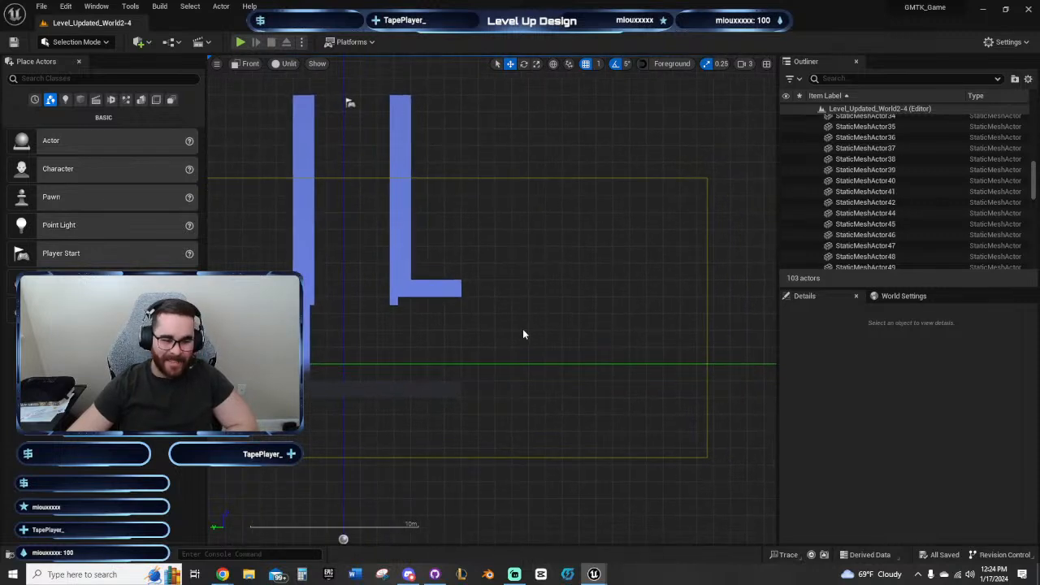
right_drag(522, 328, 490, 300)
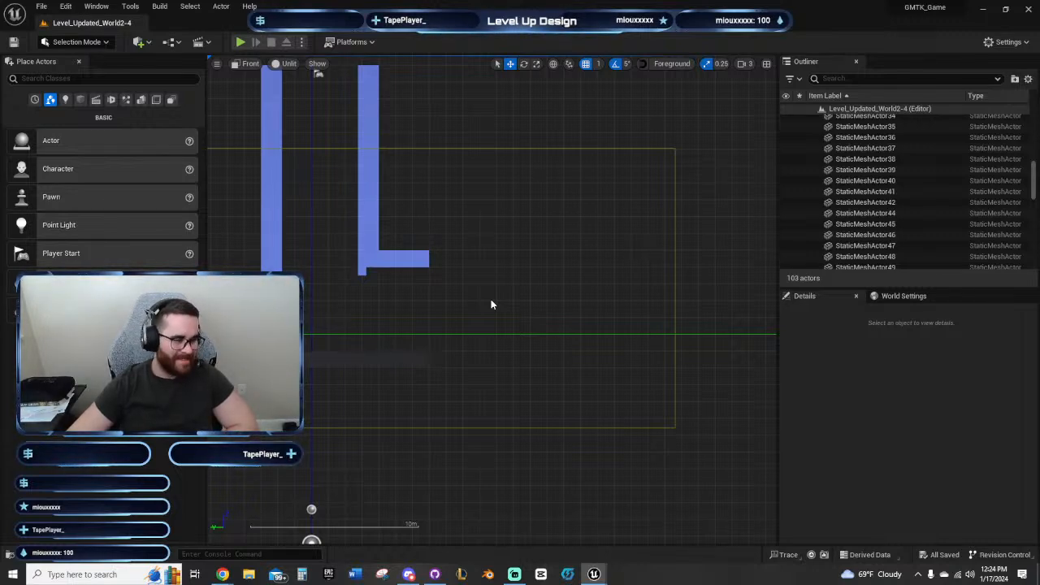
right_drag(493, 304, 587, 351)
right_click(585, 348)
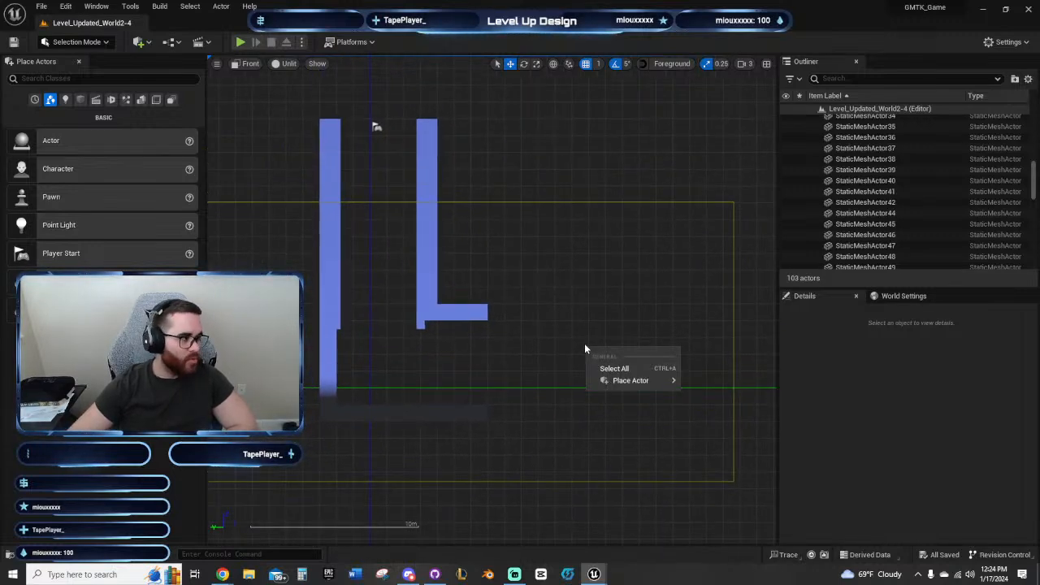
click(576, 264)
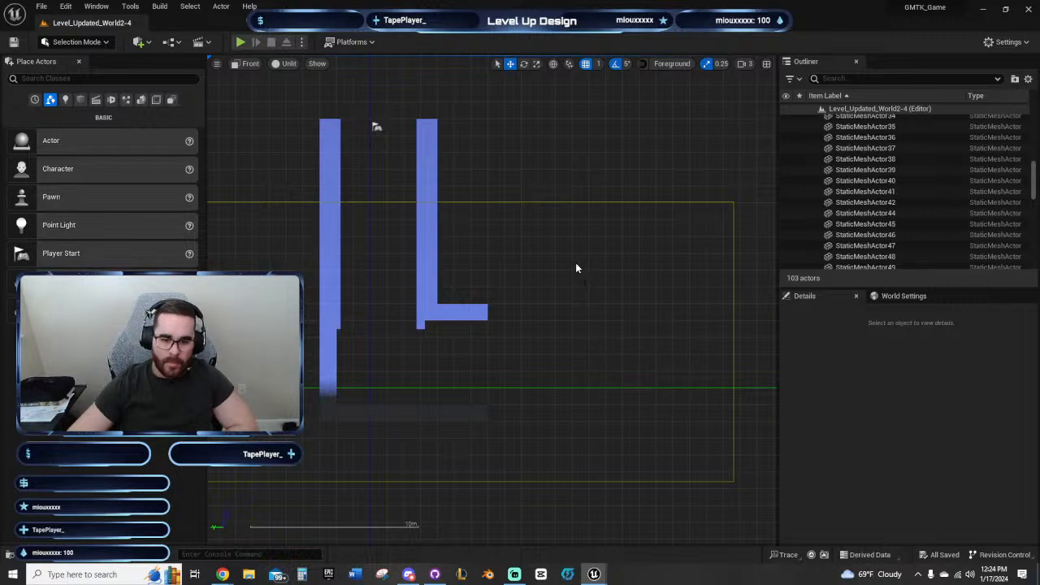
right_drag(576, 265, 499, 214)
right_drag(513, 274, 535, 334)
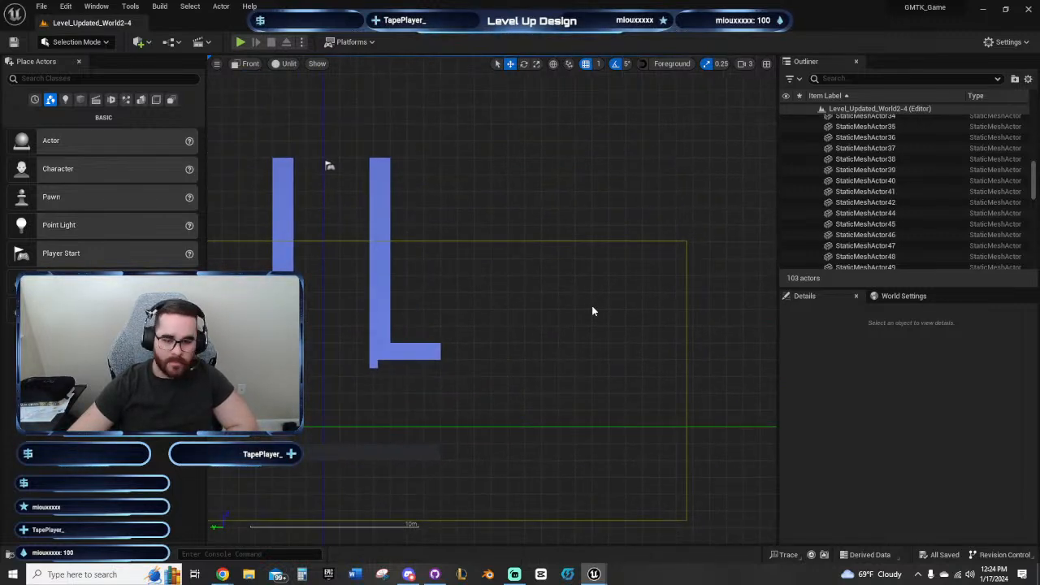
right_drag(591, 306, 569, 248)
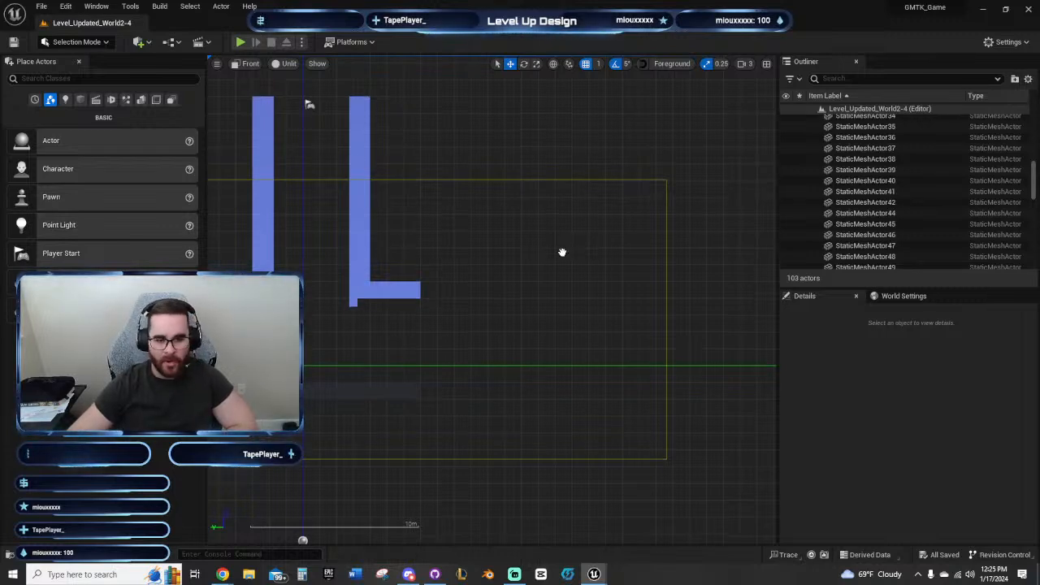
right_drag(569, 248, 553, 268)
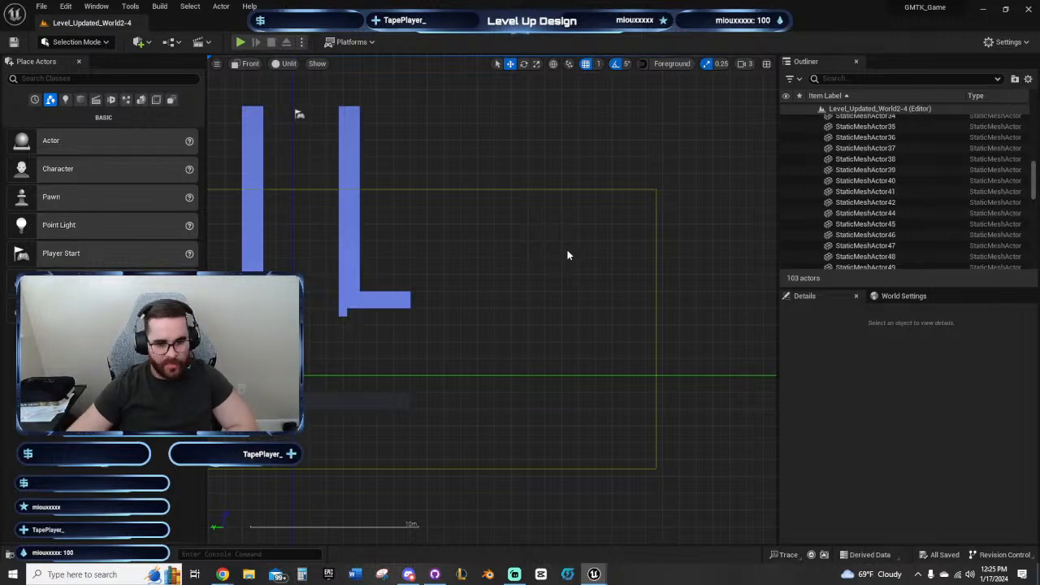
right_drag(534, 272, 514, 298)
Step: Select the end cube of the bottom floor strip and examine the empty space beyond the corridor in Level_Updated_World2-4
click(510, 432)
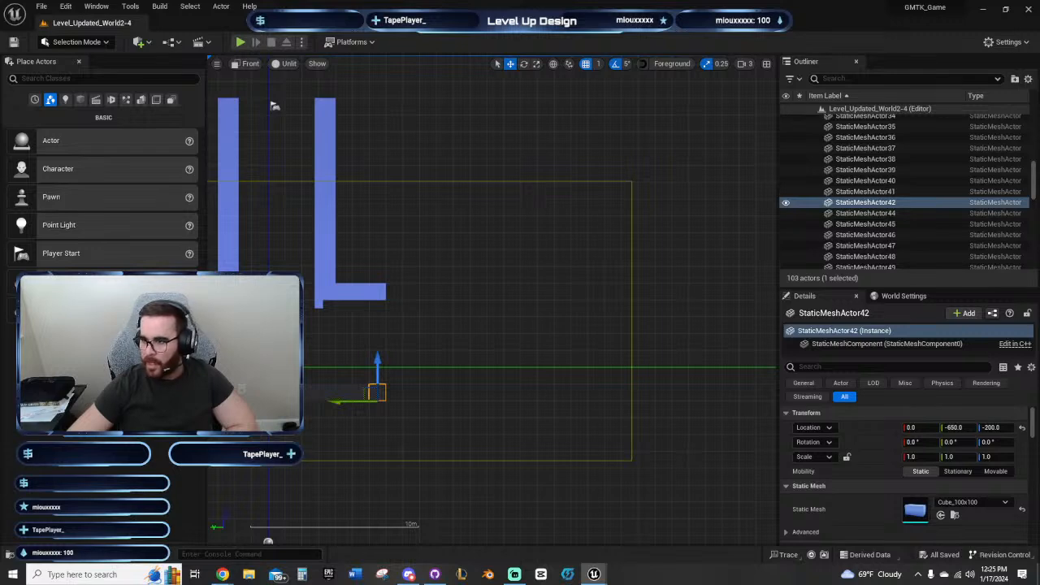
right_drag(445, 310, 481, 334)
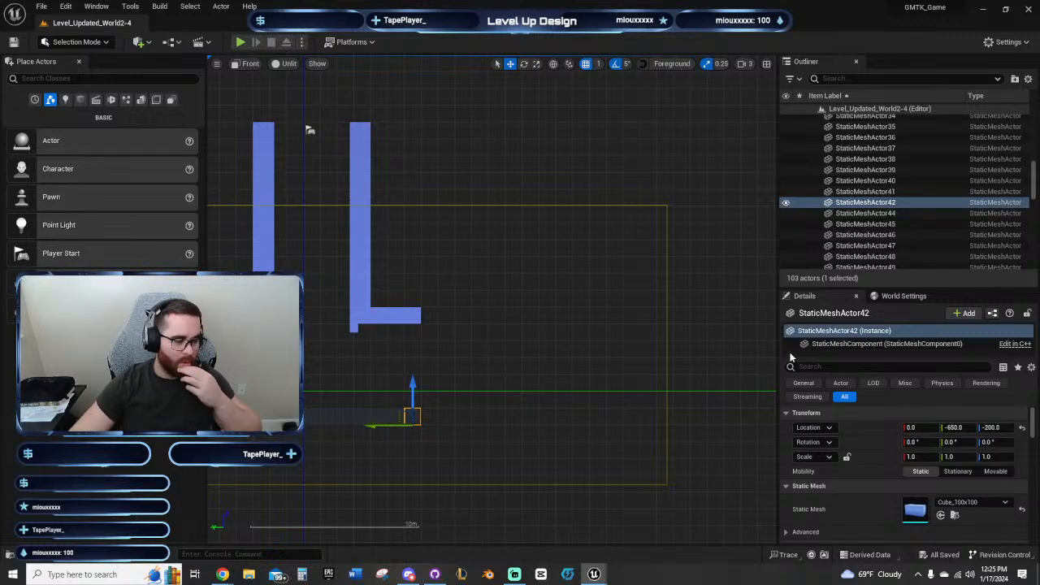
right_drag(528, 324, 511, 360)
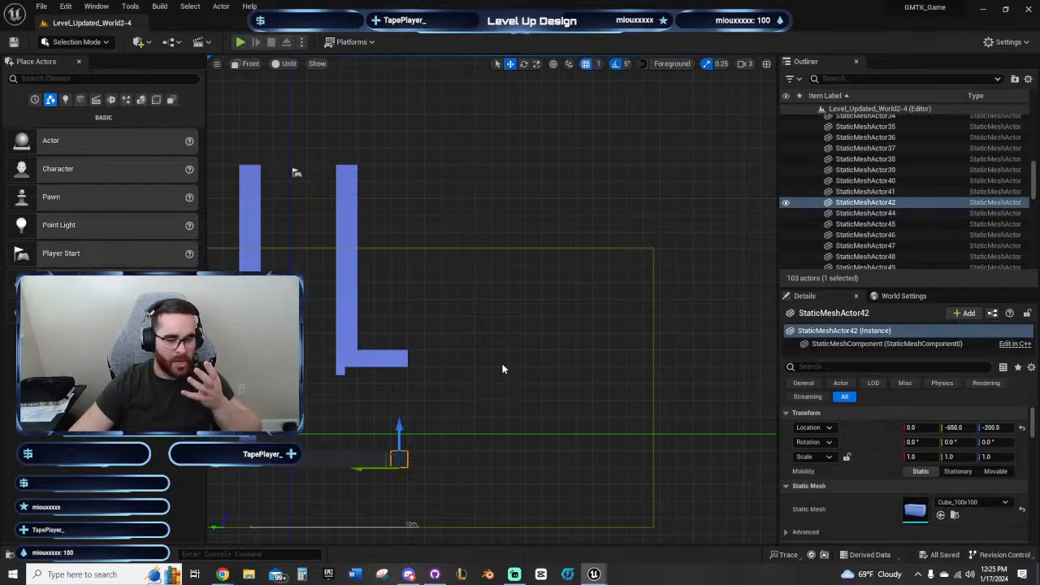
right_drag(507, 367, 486, 360)
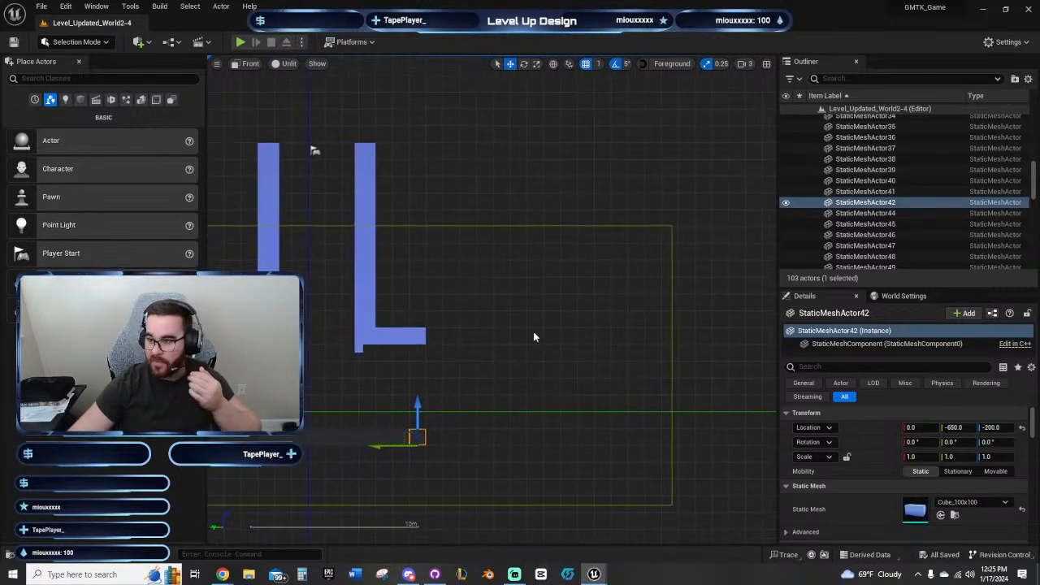
right_drag(383, 398, 527, 395)
scroll(504, 399, down, 2)
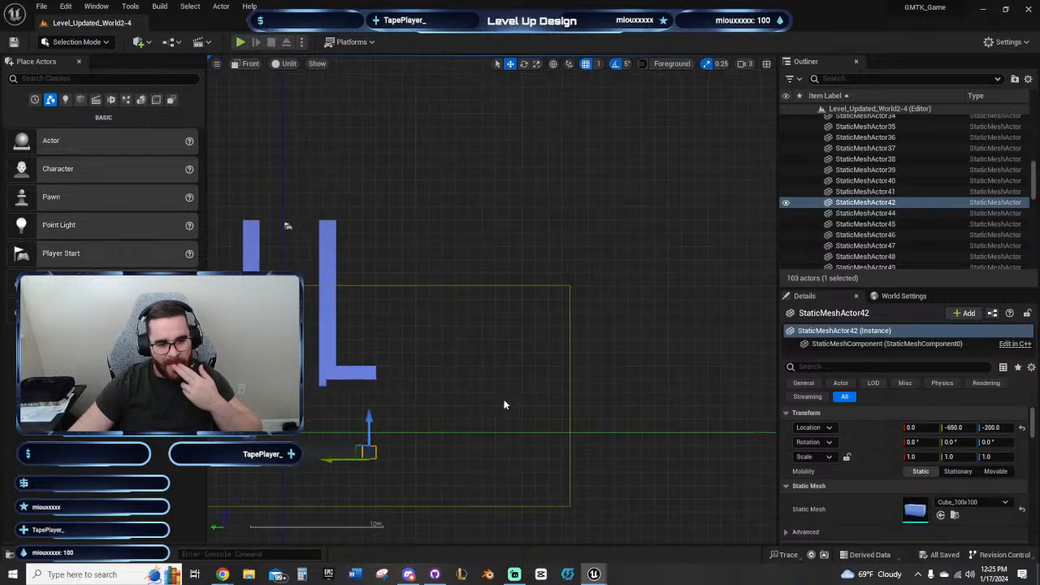
right_drag(416, 331, 403, 376)
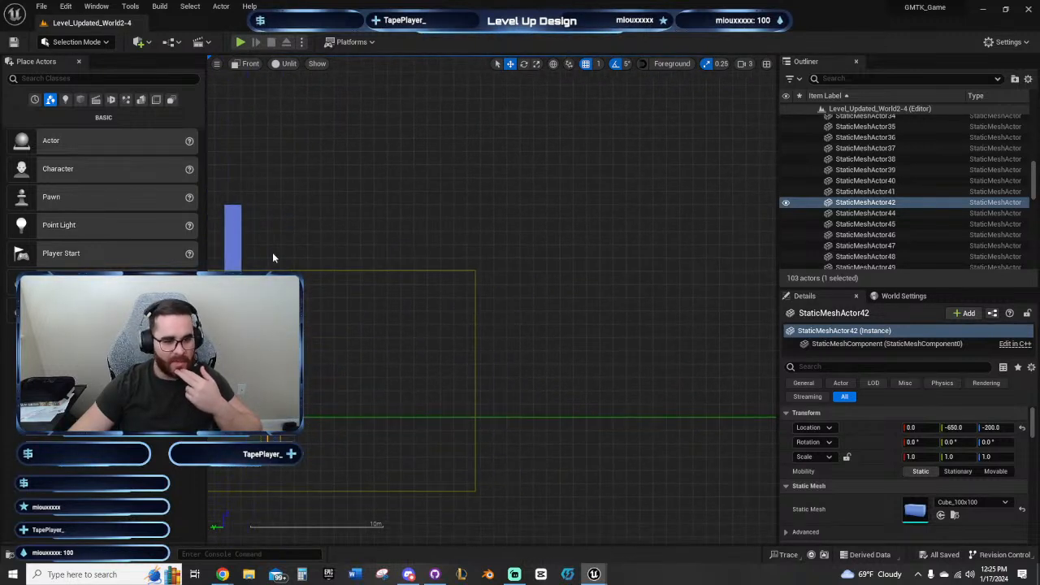
right_drag(367, 280, 231, 260)
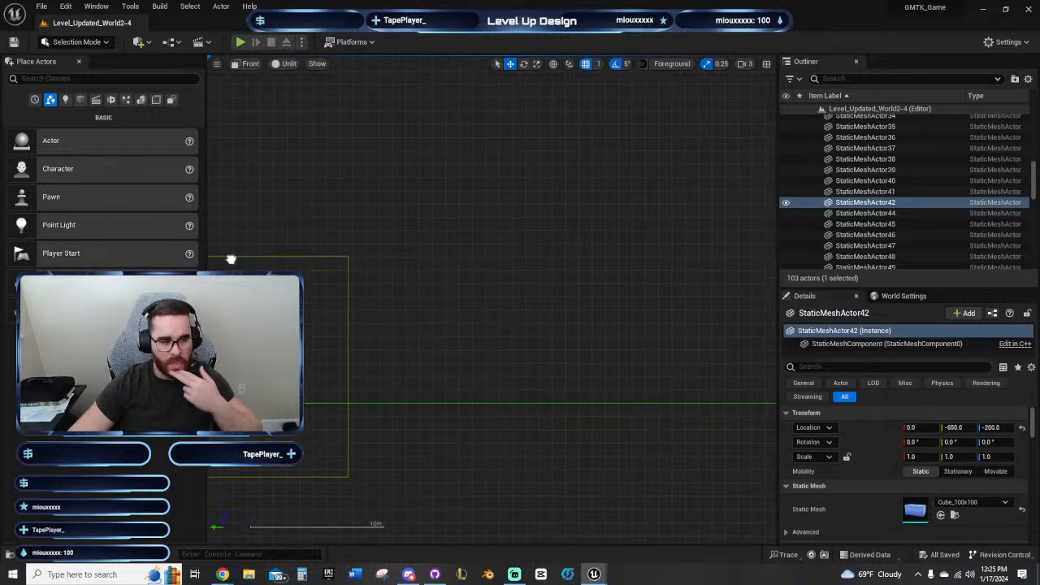
scroll(275, 309, down, 1)
right_drag(275, 309, 514, 342)
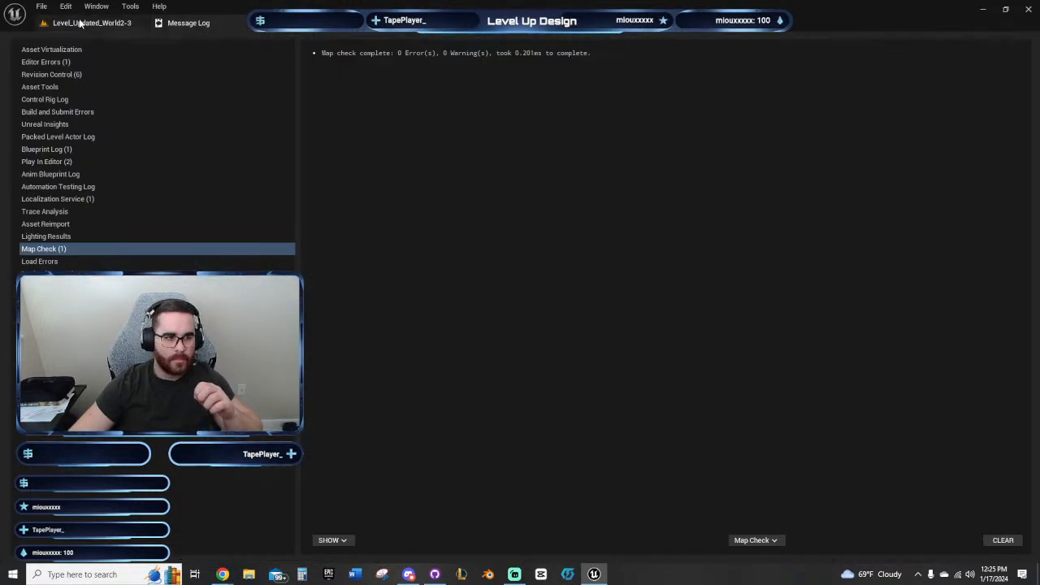
Step: Close the message log and examine the end room and downward exit shaft of Level_Updated_World2-3 in the front view
click(255, 24)
right_drag(563, 289, 488, 281)
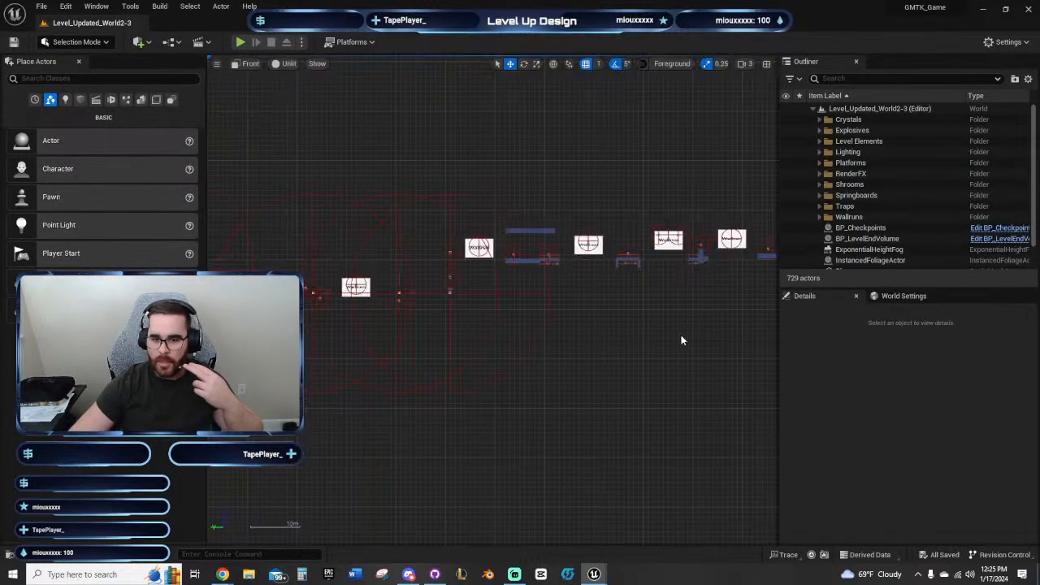
right_drag(681, 336, 246, 363)
right_drag(433, 288, 297, 375)
scroll(461, 387, up, 4)
scroll(462, 383, up, 3)
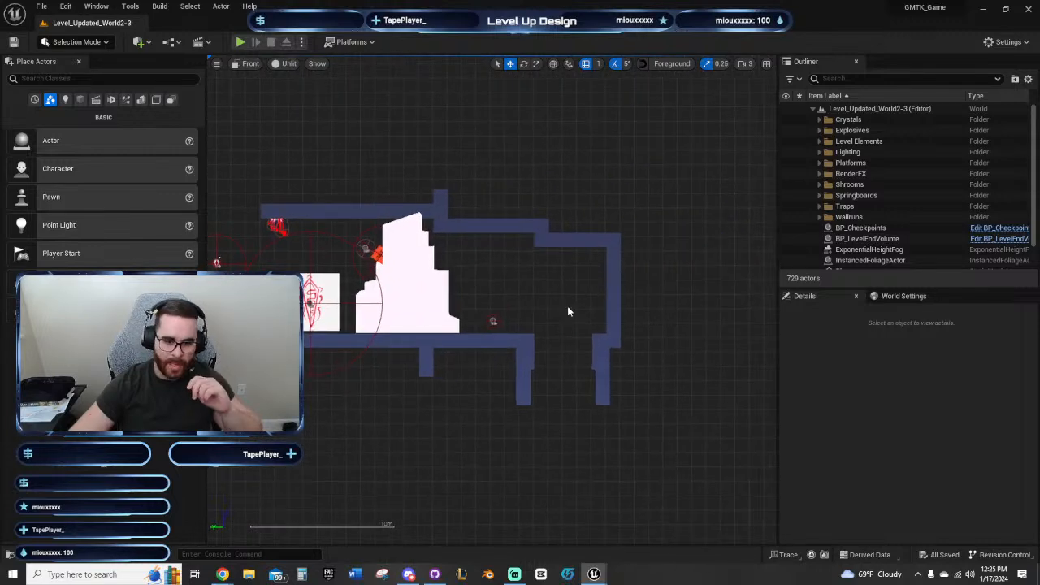
right_drag(488, 395, 396, 422)
scroll(475, 419, up, 2)
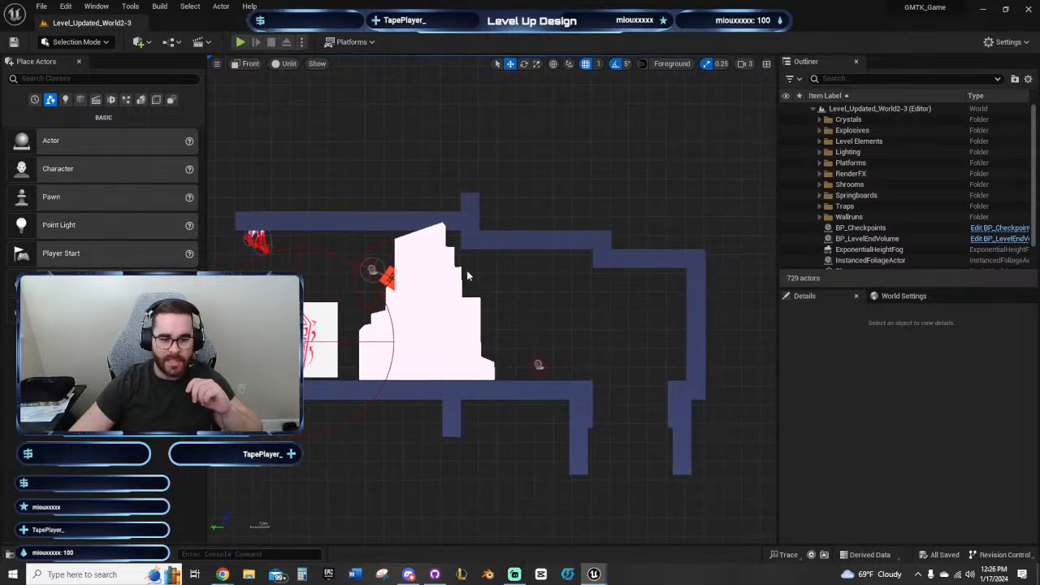
right_drag(447, 281, 440, 249)
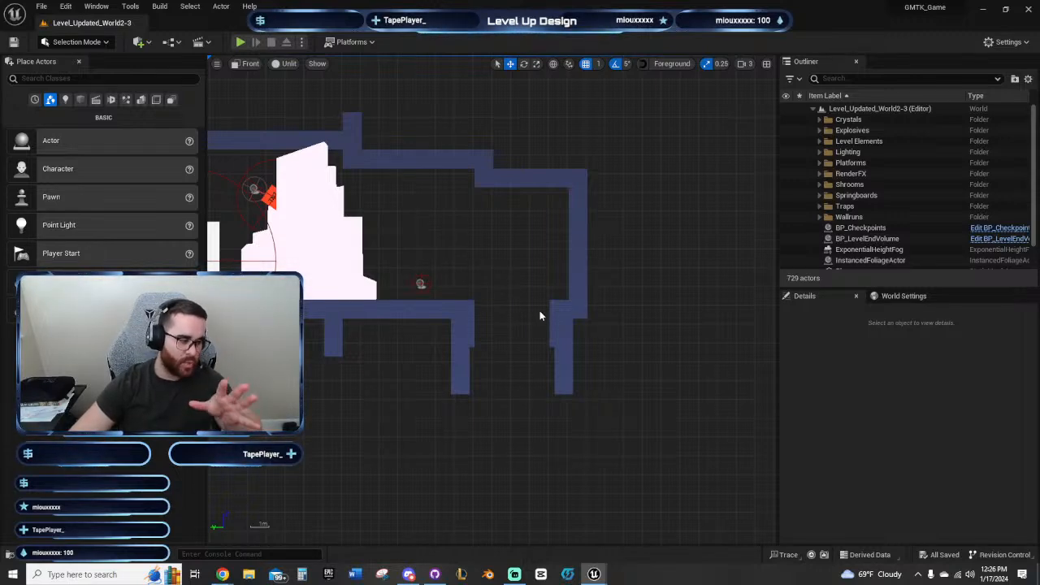
right_drag(525, 304, 434, 256)
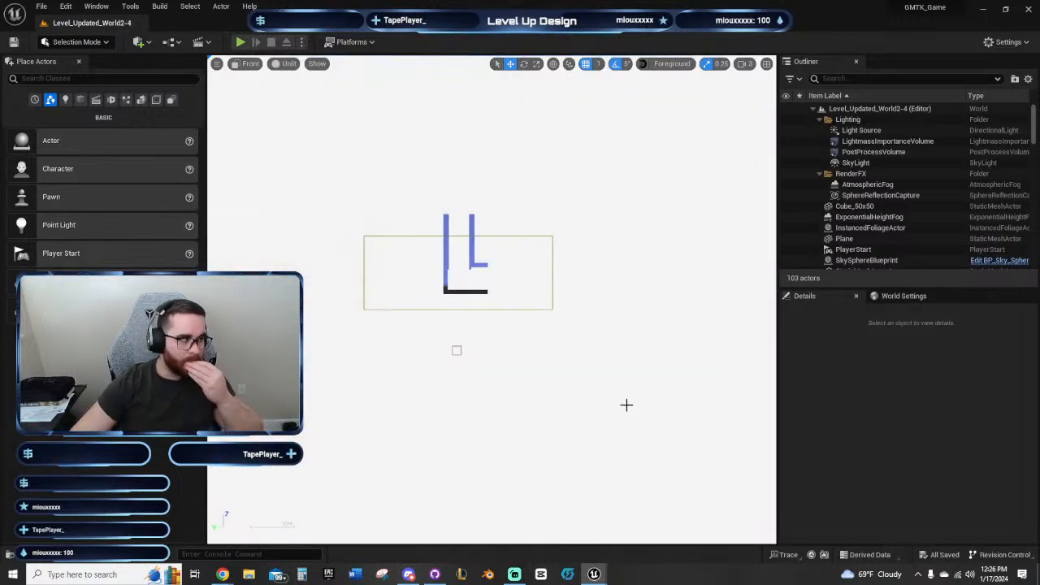
Step: Examine the entry shaft and short bottom corridor of Level_Updated_World2-4 in the front view
right_drag(562, 423, 510, 498)
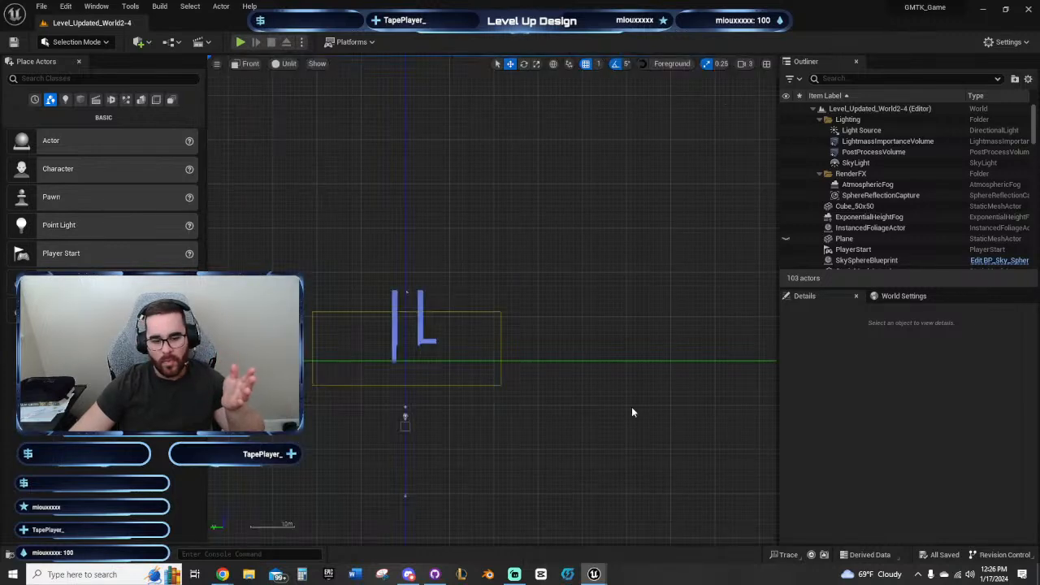
scroll(569, 398, up, 6)
right_drag(455, 323, 720, 393)
scroll(725, 510, up, 2)
scroll(561, 395, up, 4)
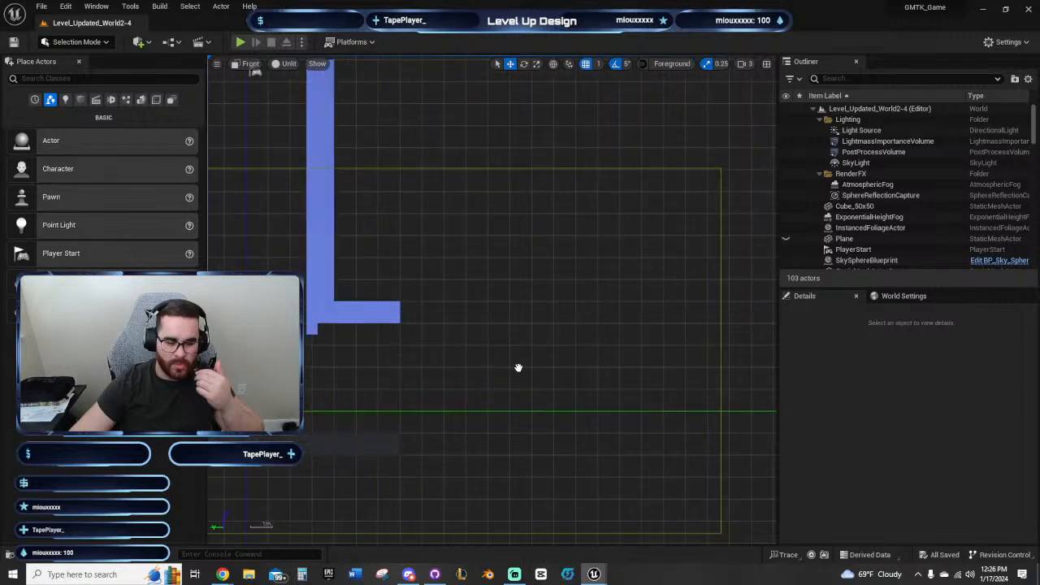
right_drag(516, 368, 509, 425)
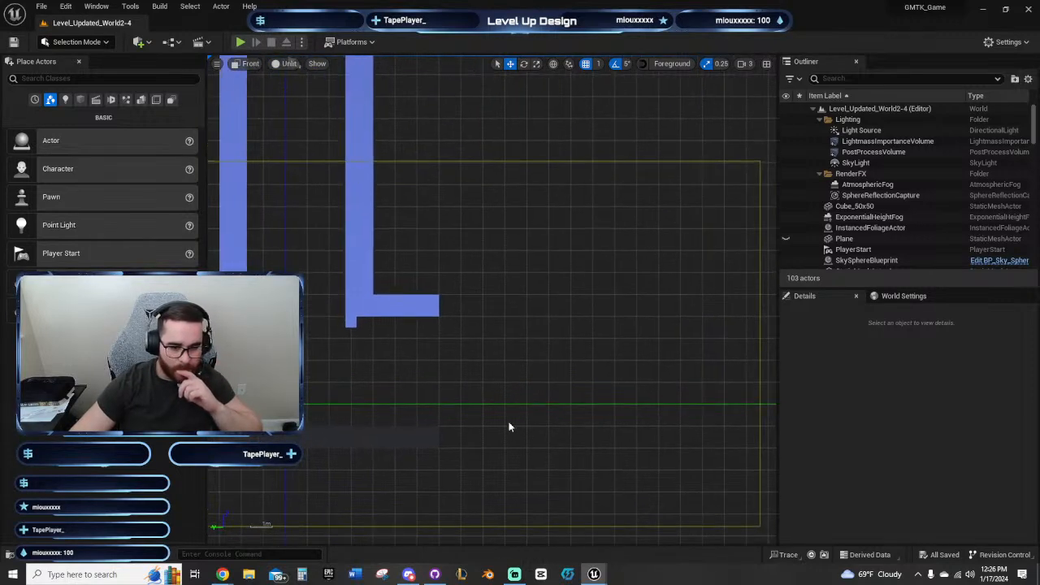
Step: Extend the bottom floor strip away from the shaft with five duplicates of its end cube, ending at Y -1150
click(429, 433)
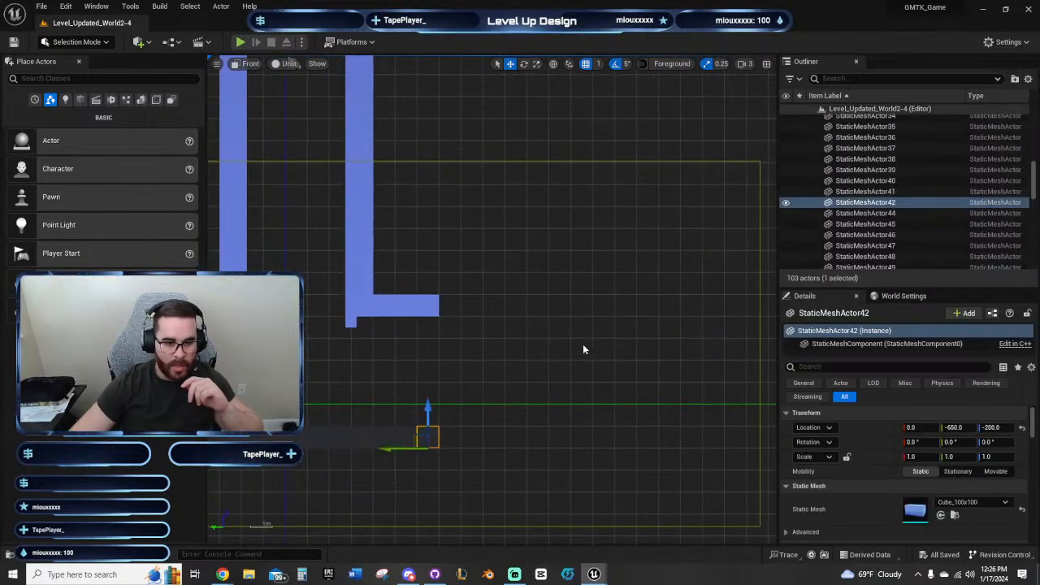
mouse_move(583, 343)
right_down()
mouse_move(550, 353)
mouse_move(591, 355)
mouse_move(583, 343)
right_up()
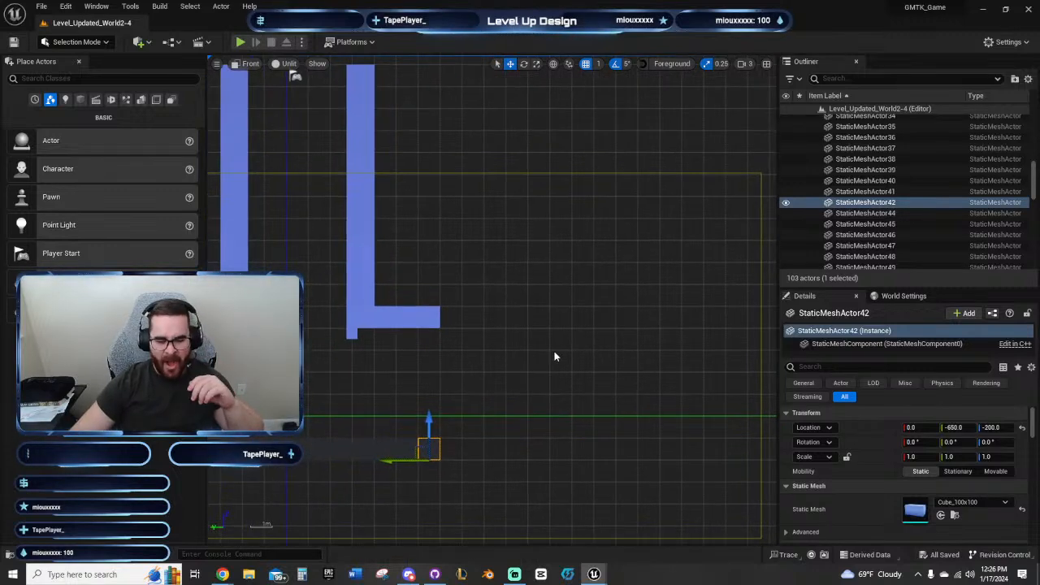
right_drag(555, 355, 529, 411)
right_drag(393, 156, 474, 268)
right_drag(386, 250, 353, 80)
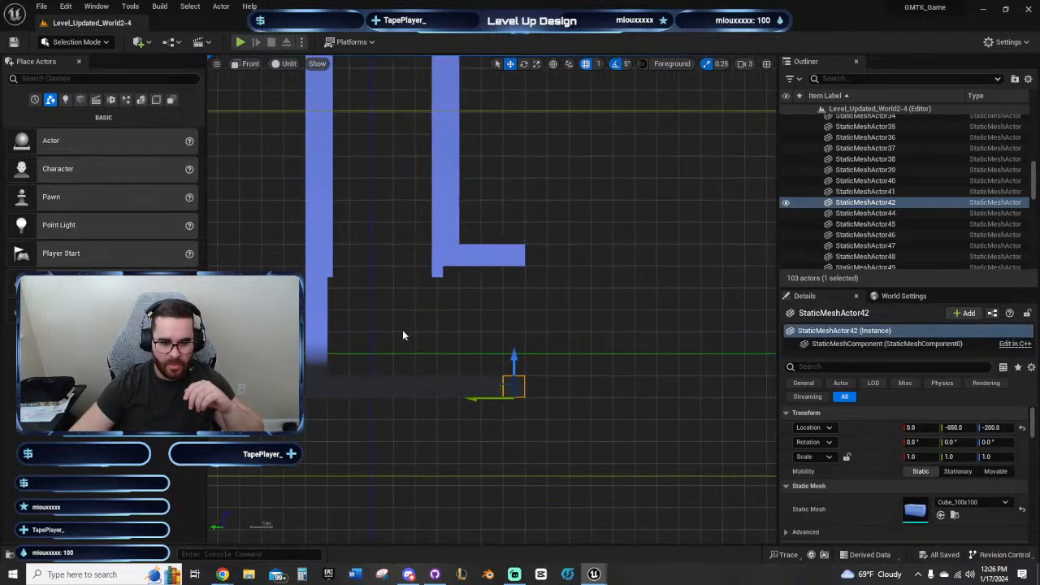
right_drag(434, 324, 386, 370)
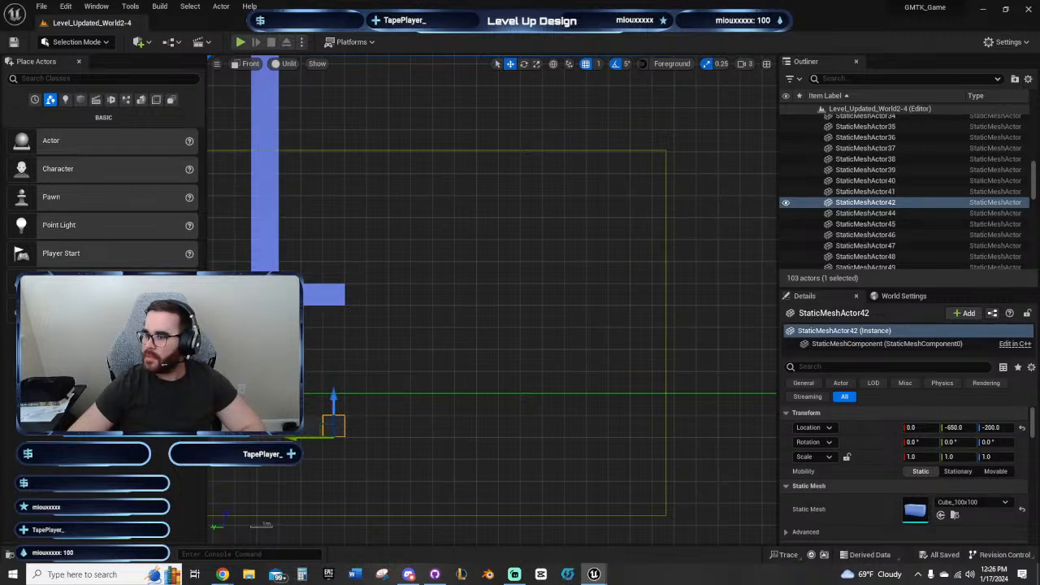
key(alt+Right)
key(alt+Right)
key(alt+Right)
key(alt+Right)
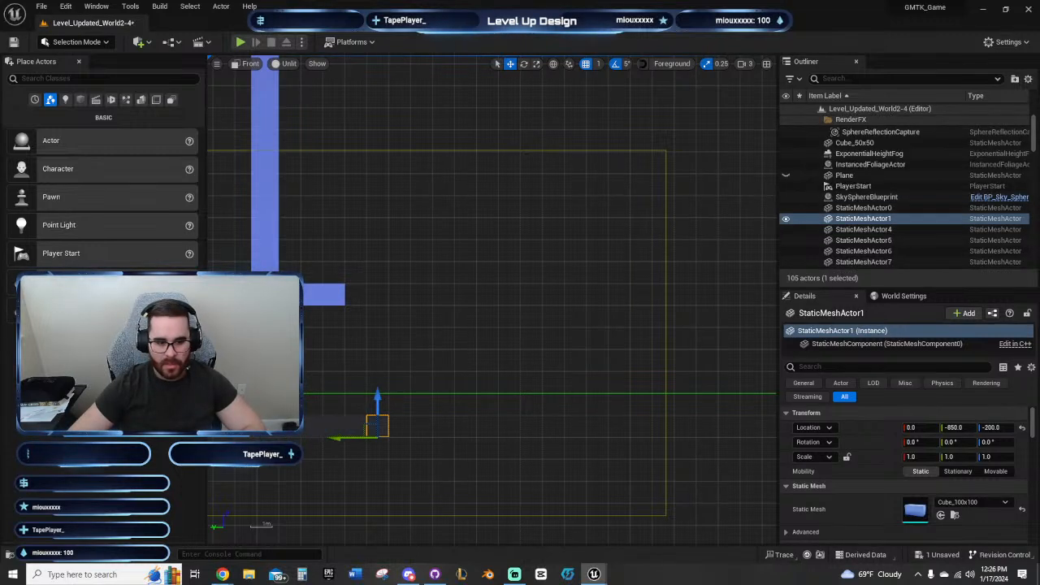
key(alt+Right)
Step: Extend the corridor's upper strip at Z 400 with five duplicates of its end cube, ending at Y -1150
click(330, 296)
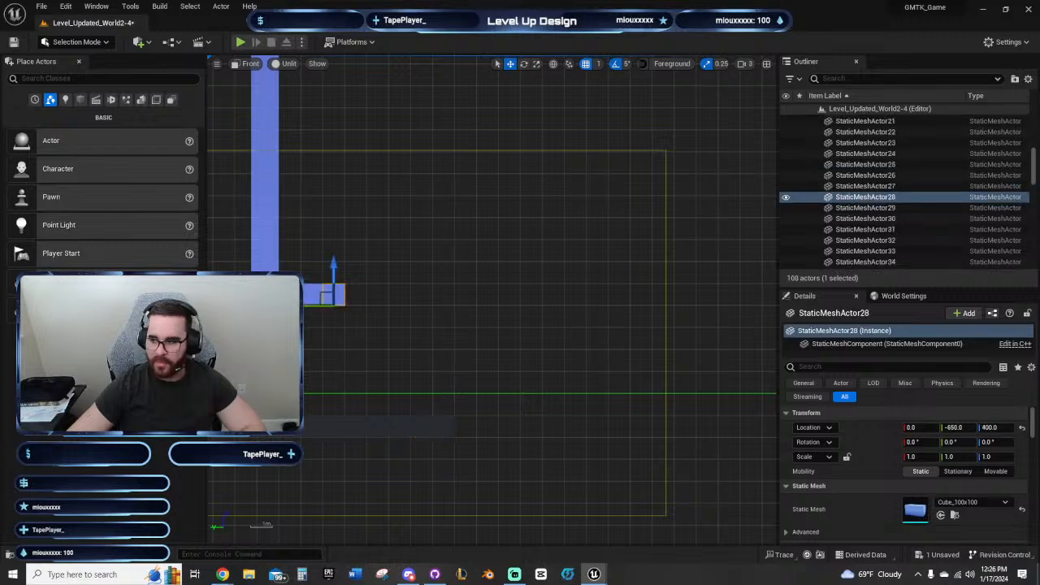
key(alt+Right)
key(alt+Right)
key(alt+Right)
key(alt+Right)
key(alt+Right)
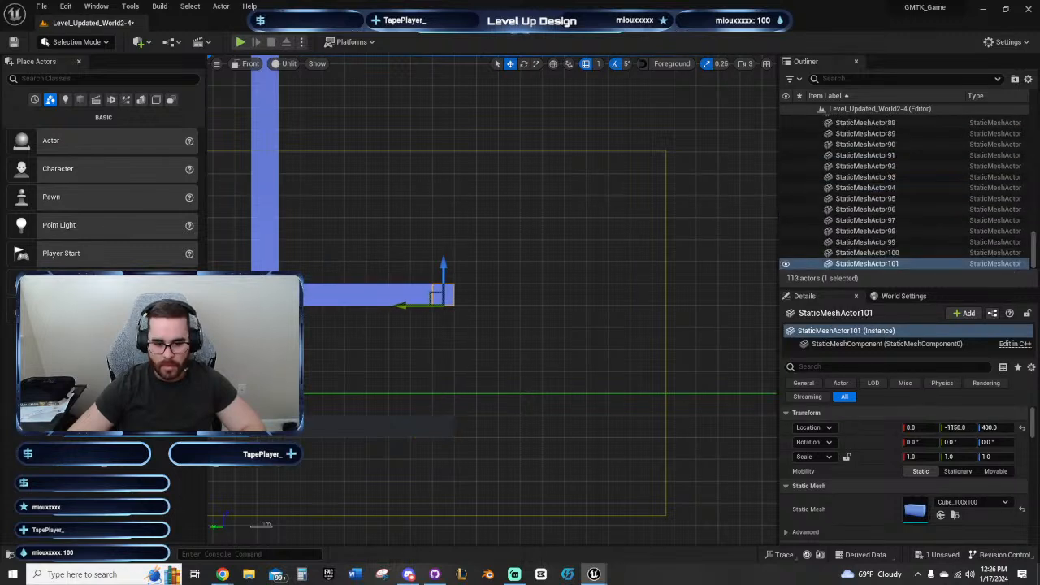
Step: Lengthen the bottom floor strip by seven more duplicated cubes, ending at Y -1850
click(443, 426)
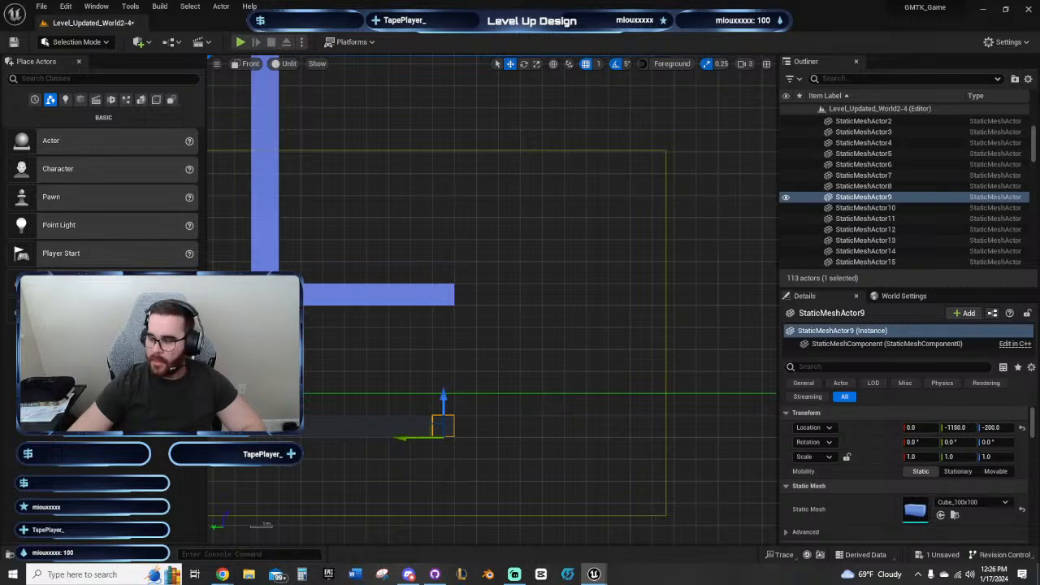
key(alt+Right)
key(alt+Right)
key(alt+Right)
key(alt+Right)
key(alt+Right)
key(alt+Right)
key(alt+Right)
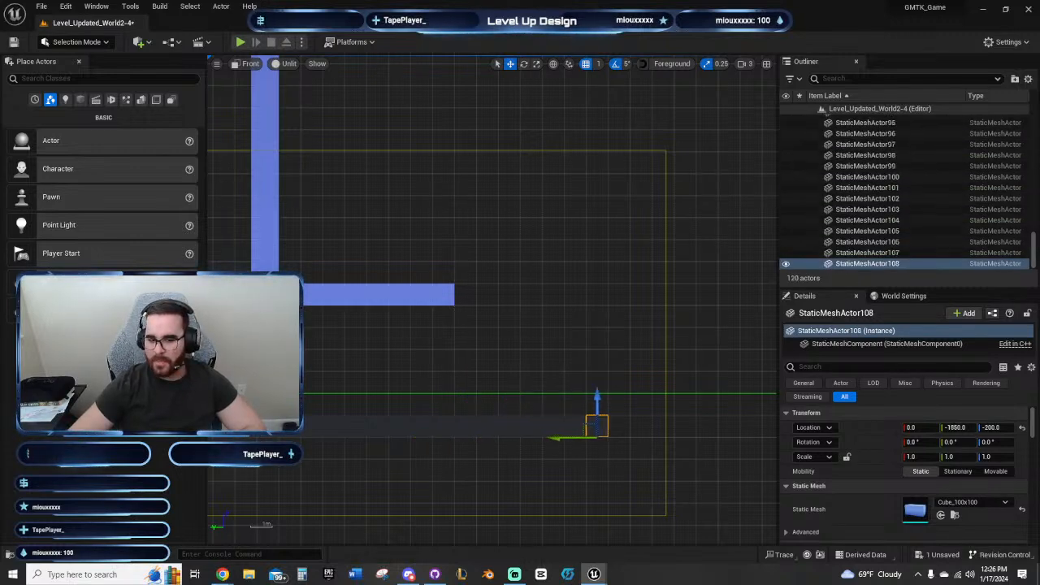
Step: Duplicate the right shaft wall's cube at Z 1100 outward into a horizontal row of 16 cubes ending at Y -1950
right_drag(526, 330, 464, 475)
scroll(464, 476, down, 3)
right_drag(504, 440, 587, 369)
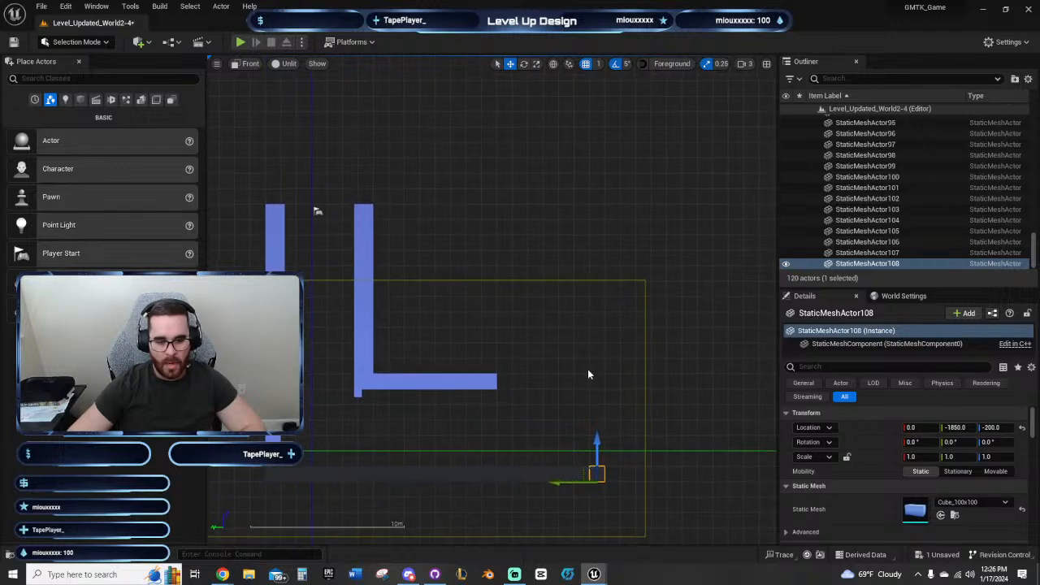
right_drag(479, 375, 456, 367)
click(324, 293)
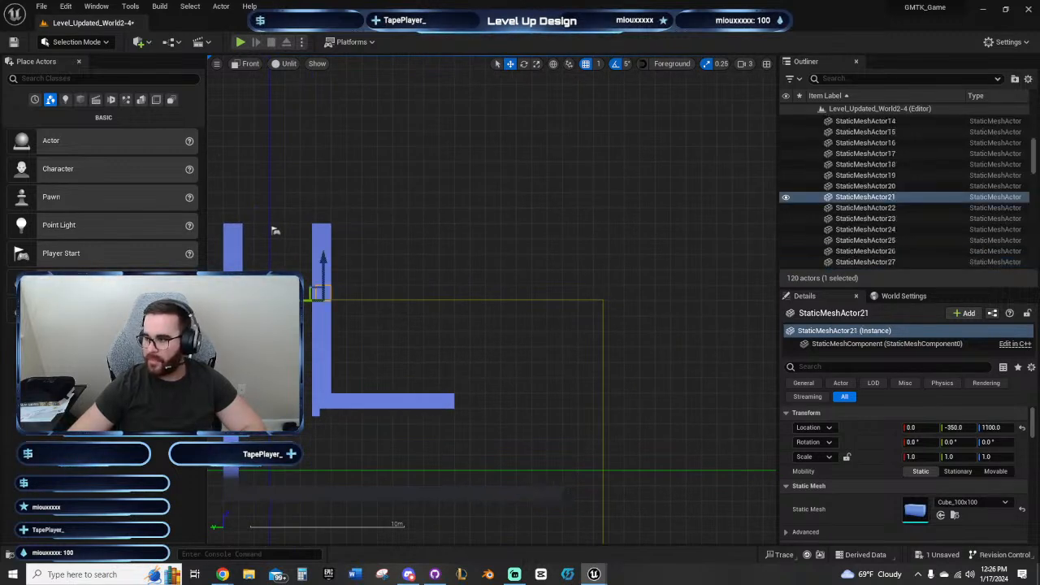
key(ctrl+d)
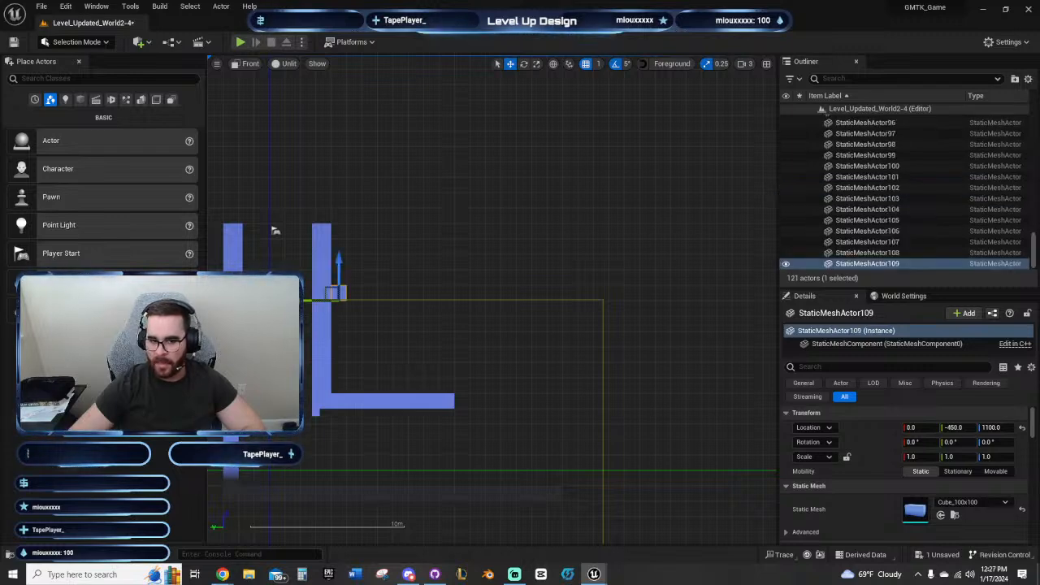
key(ctrl+d)
key(ctrl+d)
key(ctrl+d)
key(ctrl+d)
key(ctrl+d)
key(ctrl+d)
key(ctrl+d)
key(ctrl+d)
key(ctrl+d)
key(ctrl+d)
key(ctrl+d)
key(ctrl+d)
key(ctrl+d)
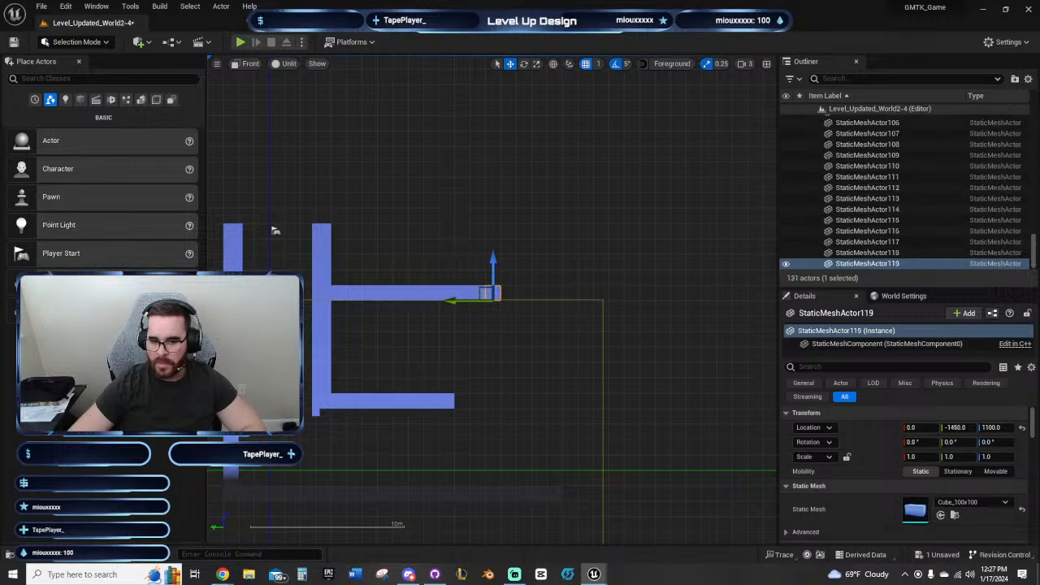
key(ctrl+d)
key(ctrl+d)
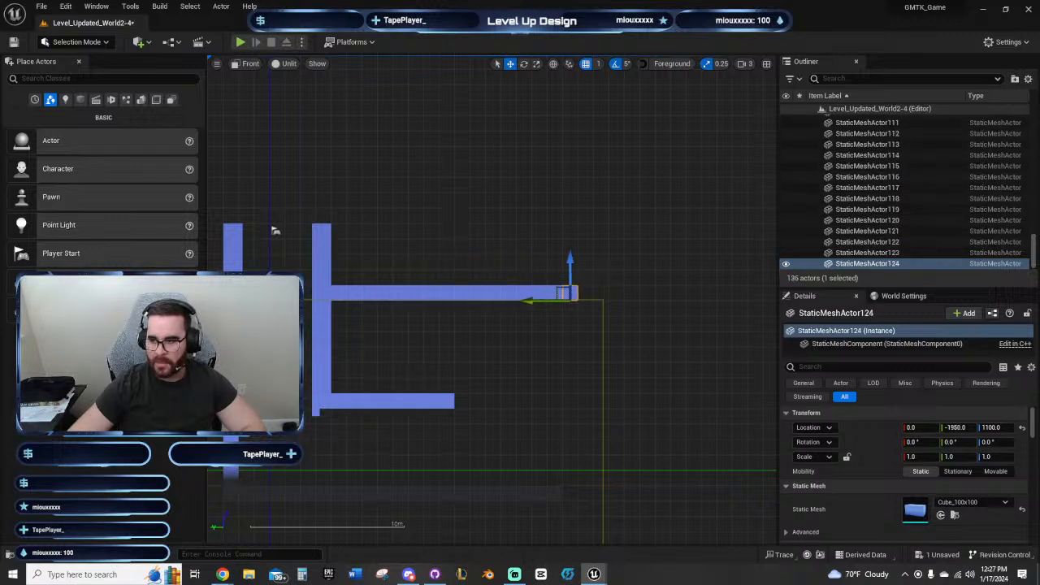
Step: Rotate the new 16-cube row to -25° about X so it slopes down from the shaft, and lower it toward the corridor's upper strip
right_drag(451, 228, 436, 193)
click(524, 286)
drag(578, 234, 431, 244)
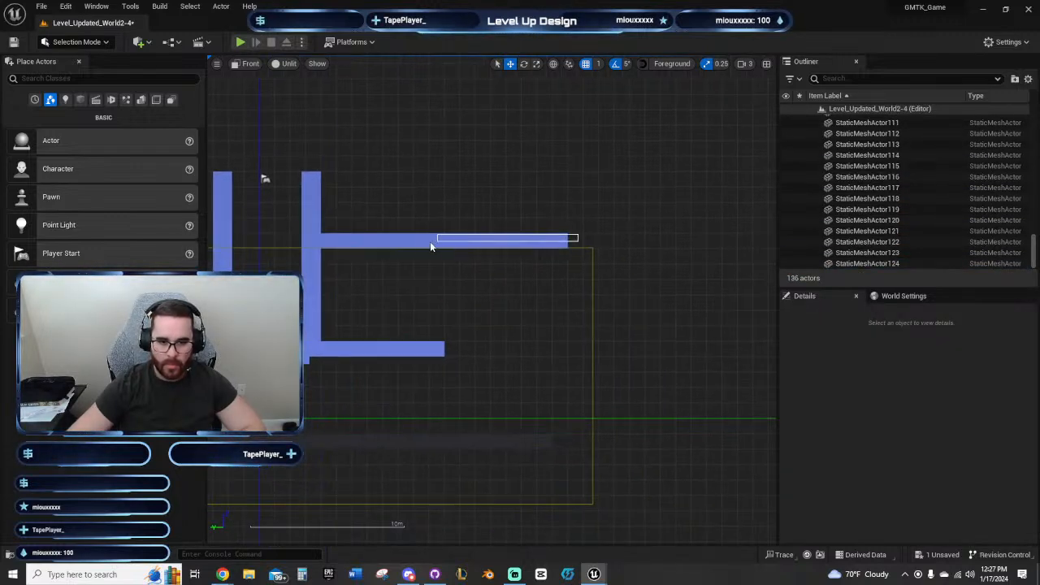
drag(332, 240, 328, 240)
right_drag(348, 218, 401, 249)
right_drag(587, 239, 496, 244)
key(r)
key(e)
drag(514, 226, 453, 373)
key(w)
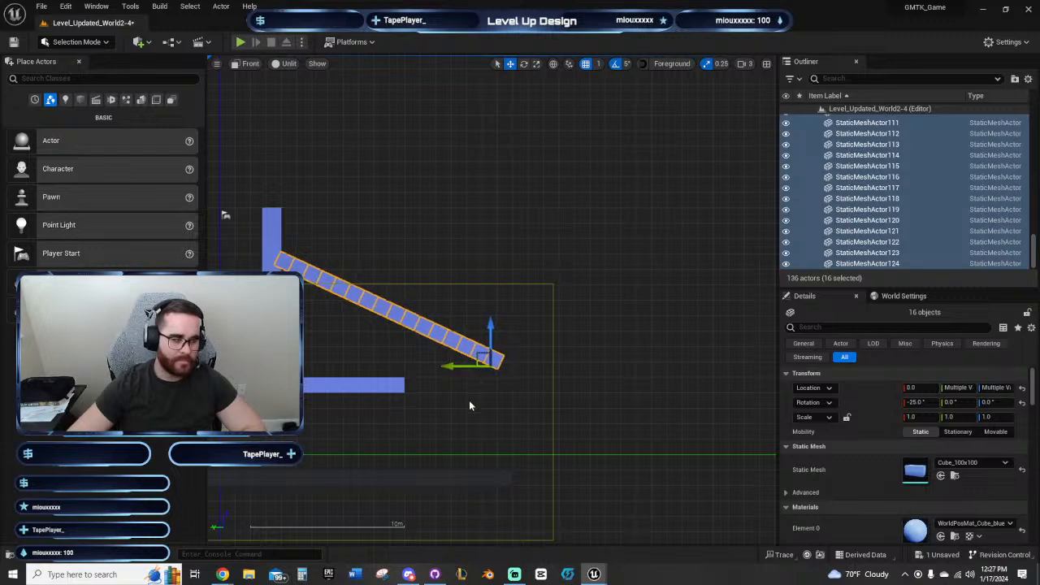
right_drag(368, 213, 406, 237)
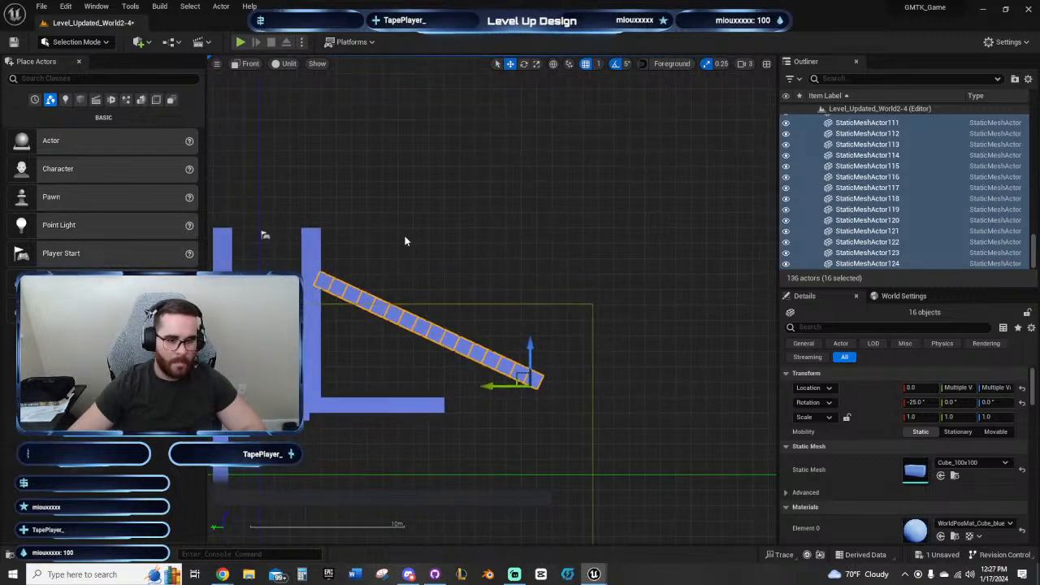
drag(530, 341, 525, 367)
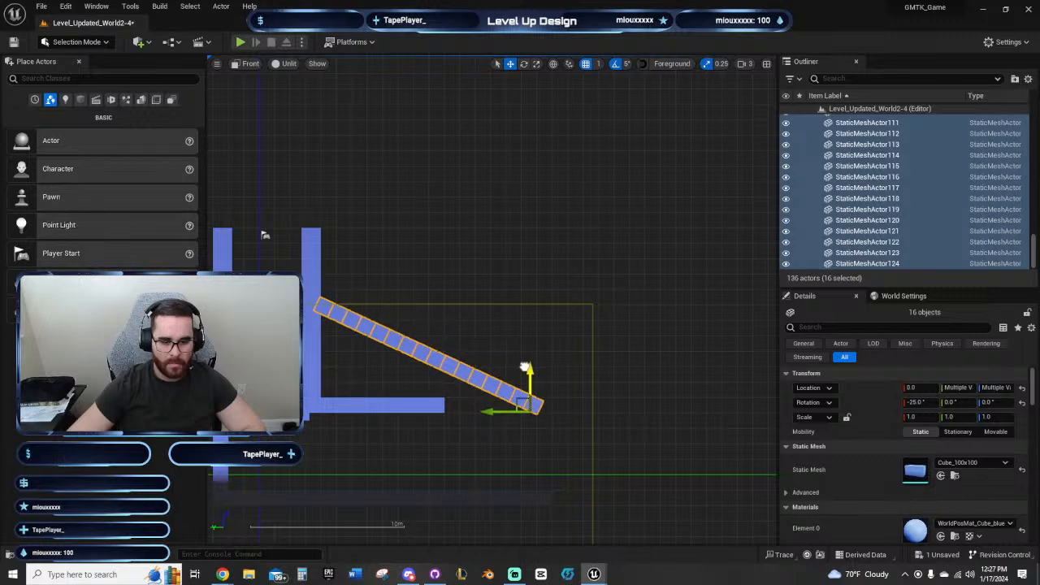
Step: Extend the corridor's upper strip at Z 400 with six duplicates of its end cube, ending at Y -1750
click(438, 405)
scroll(627, 406, up, 3)
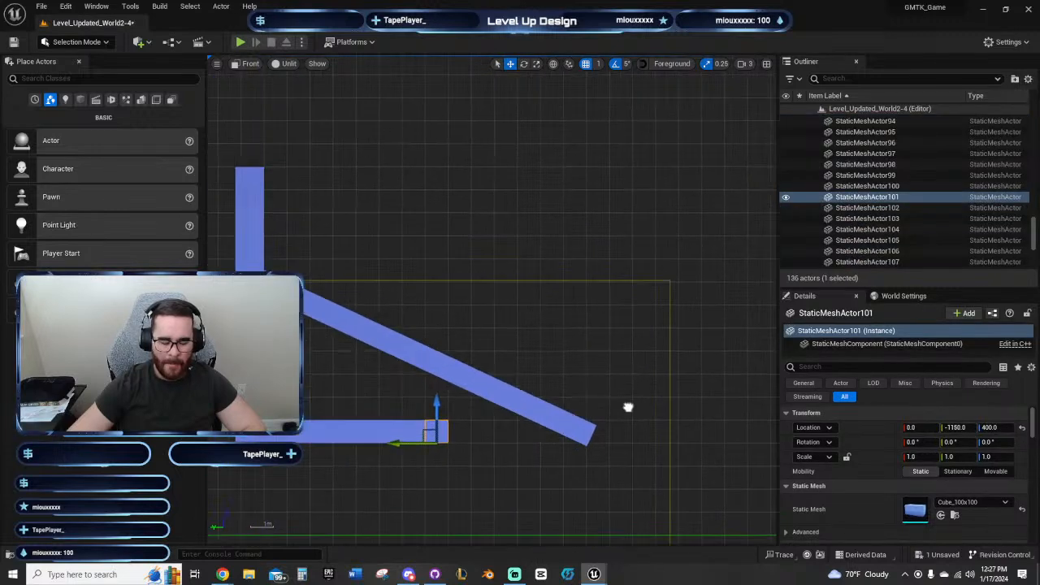
right_drag(410, 276, 443, 284)
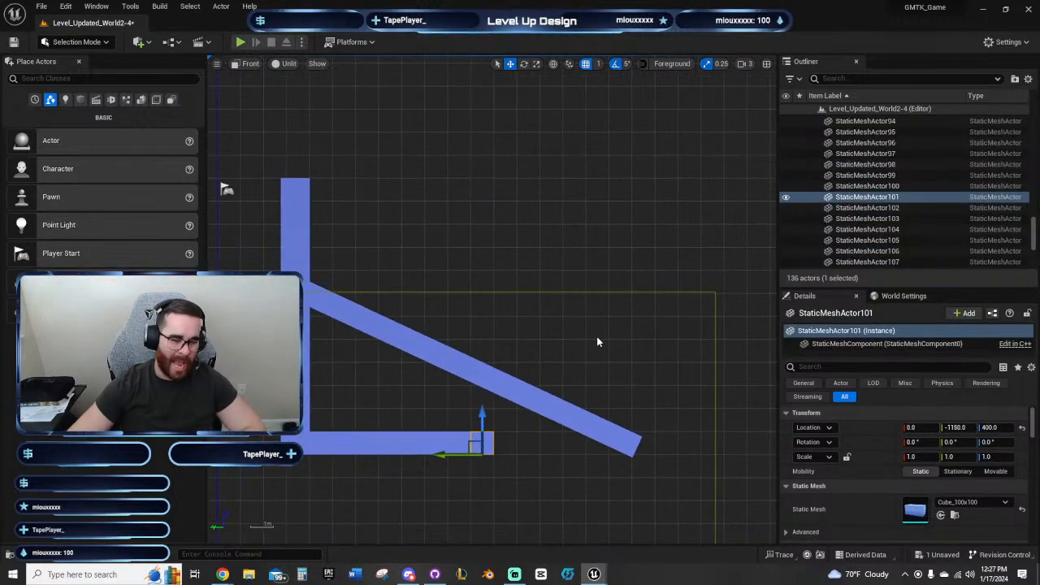
right_drag(595, 342, 418, 292)
scroll(653, 362, down, 1)
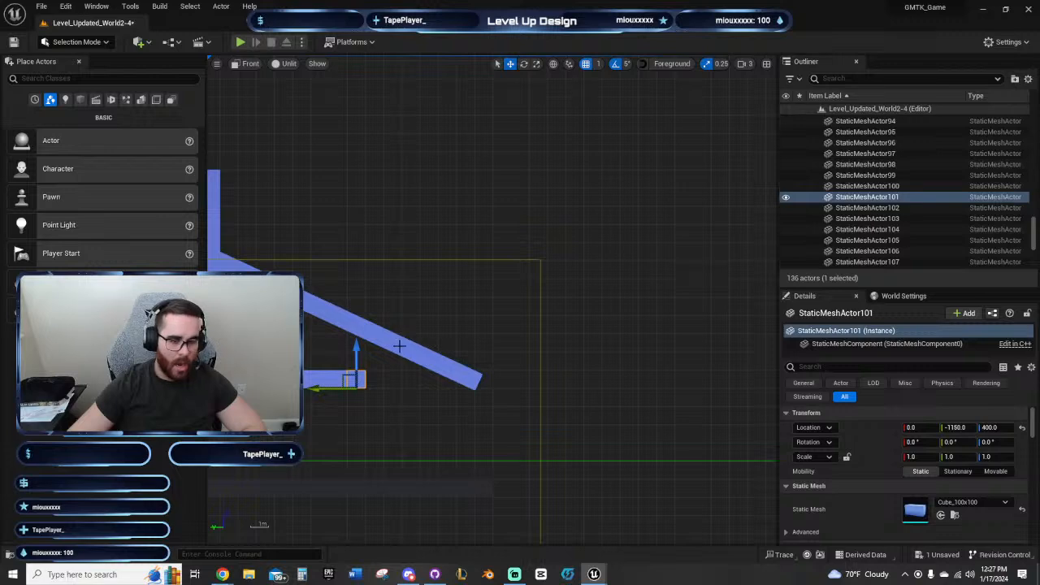
right_drag(311, 280, 421, 327)
right_drag(353, 258, 279, 204)
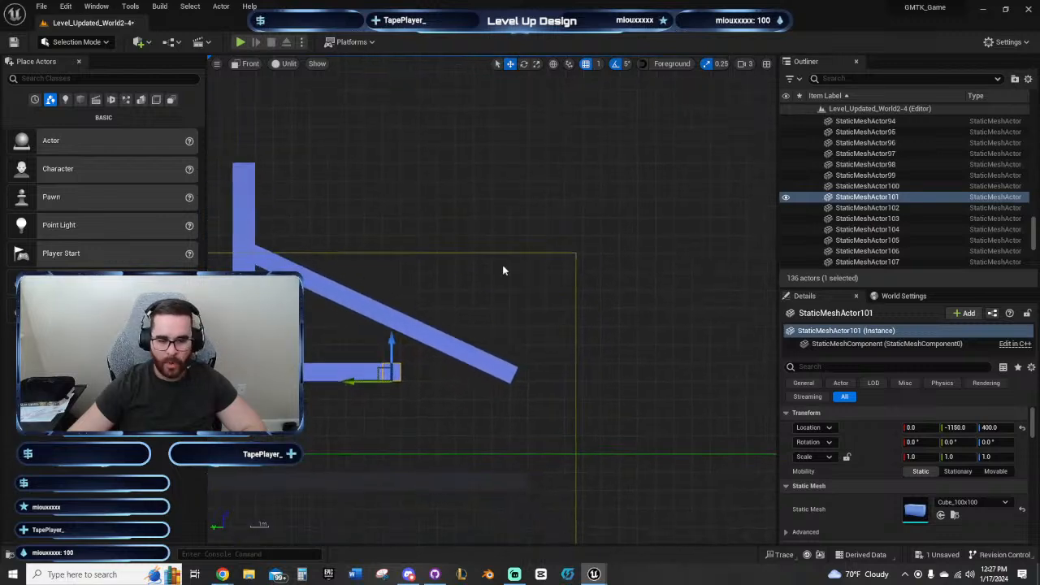
right_drag(504, 271, 522, 269)
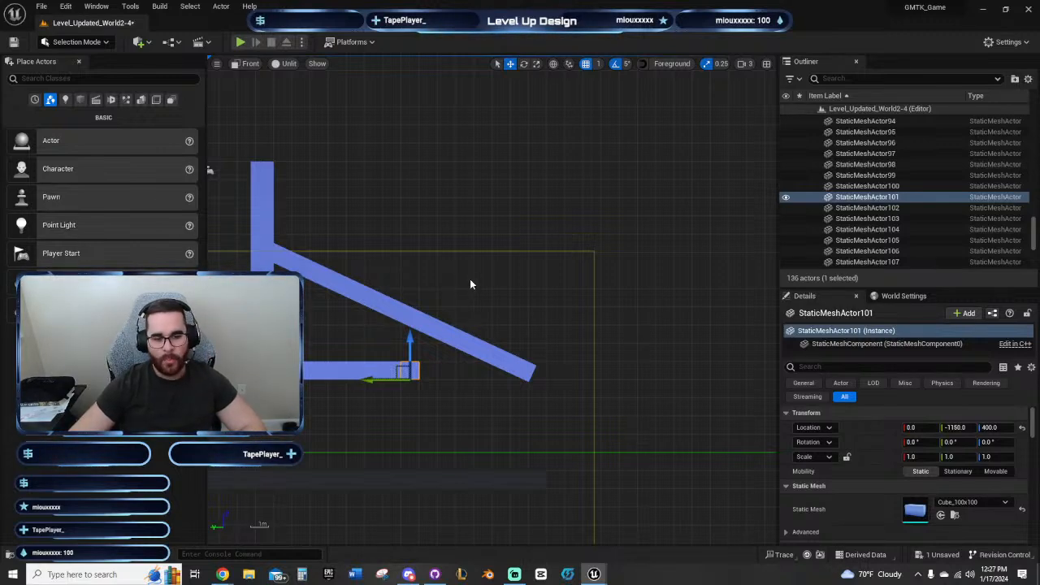
mouse_move(471, 281)
right_down()
mouse_move(502, 300)
mouse_move(468, 269)
right_up()
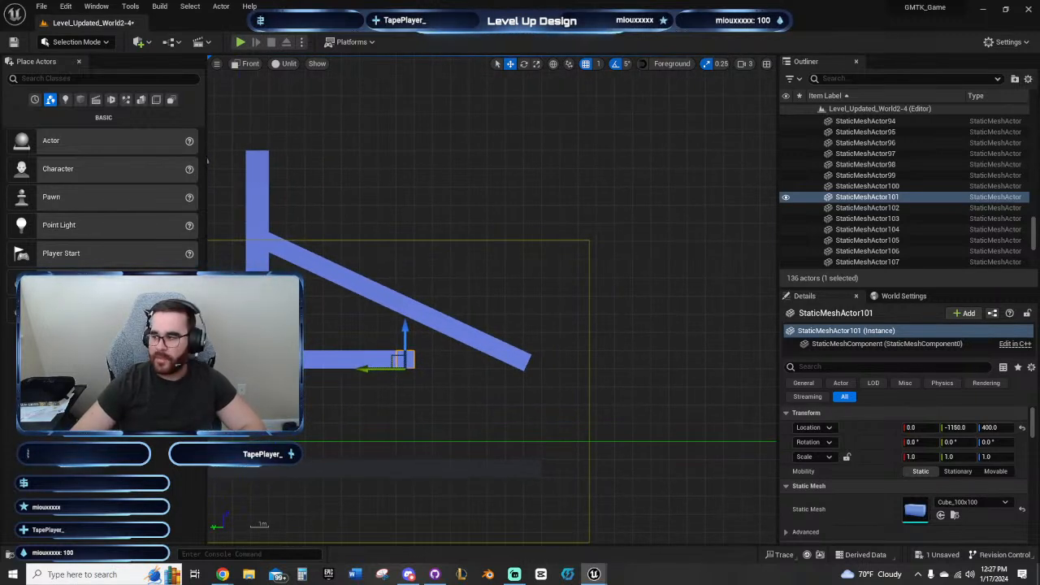
key(alt+Right)
key(alt+Right)
key(alt+Right)
key(alt+Right)
key(alt+Right)
key(alt+Right)
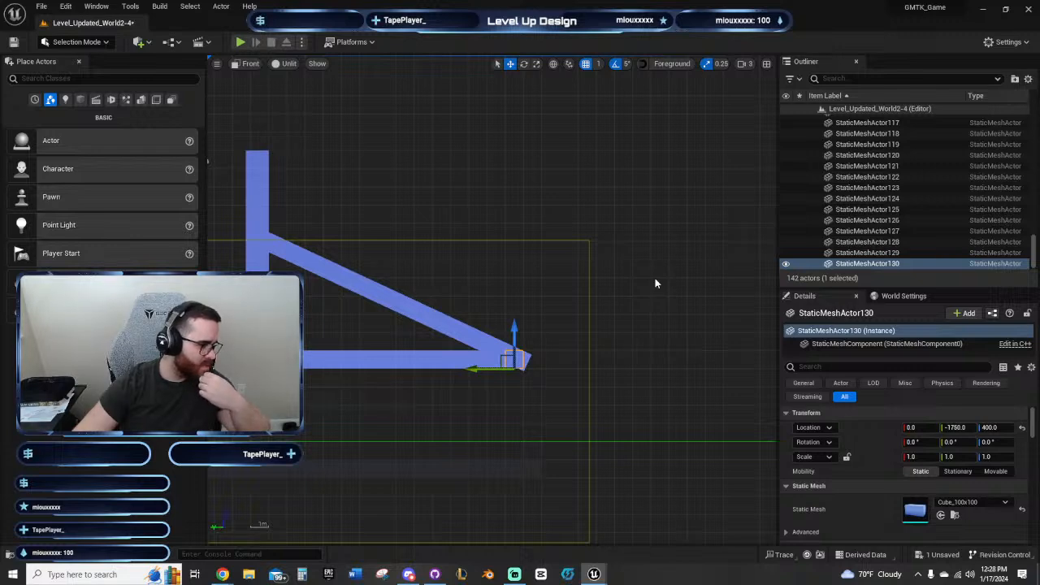
Step: Select only the 16 sloped cubes, excluding the horizontal strip, and nudge the row slightly up and outward to line up with the strip's underside
right_drag(521, 255, 597, 265)
click(617, 356)
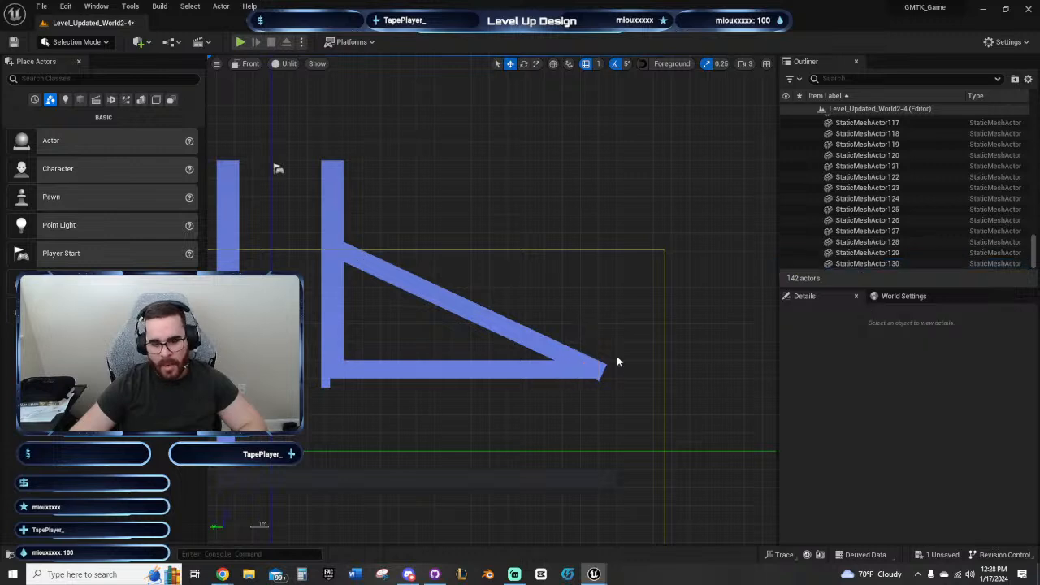
drag(626, 378, 349, 240)
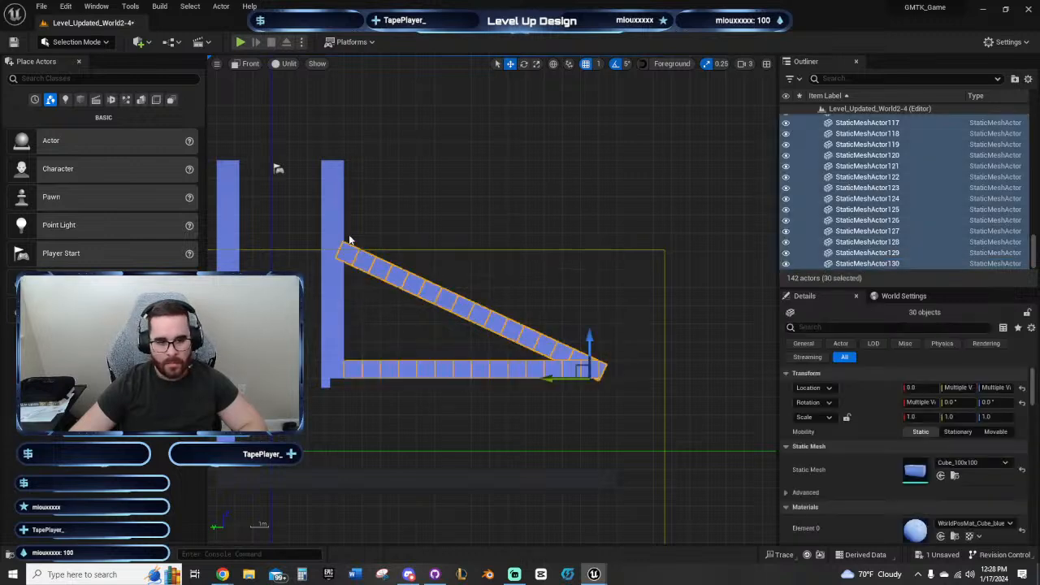
ctrl+click(378, 370)
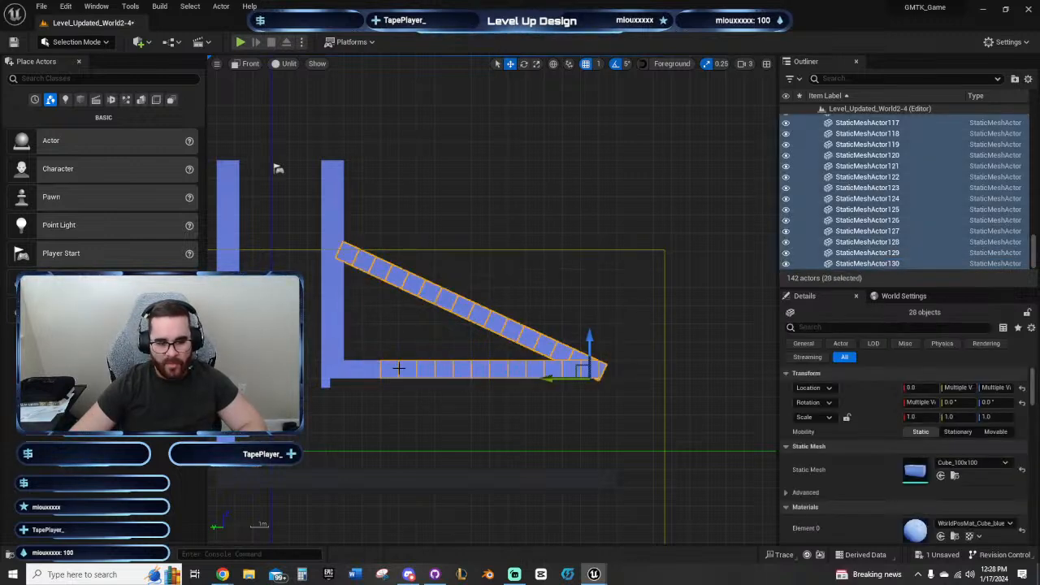
ctrl+click(390, 371)
ctrl+click(425, 370)
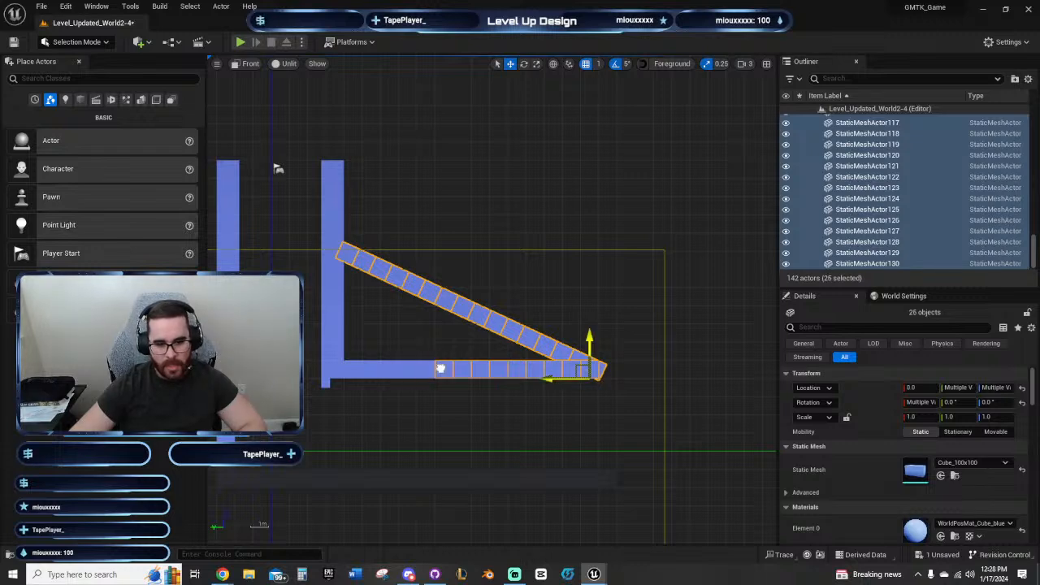
ctrl+click(441, 370)
ctrl+click(461, 370)
ctrl+click(483, 370)
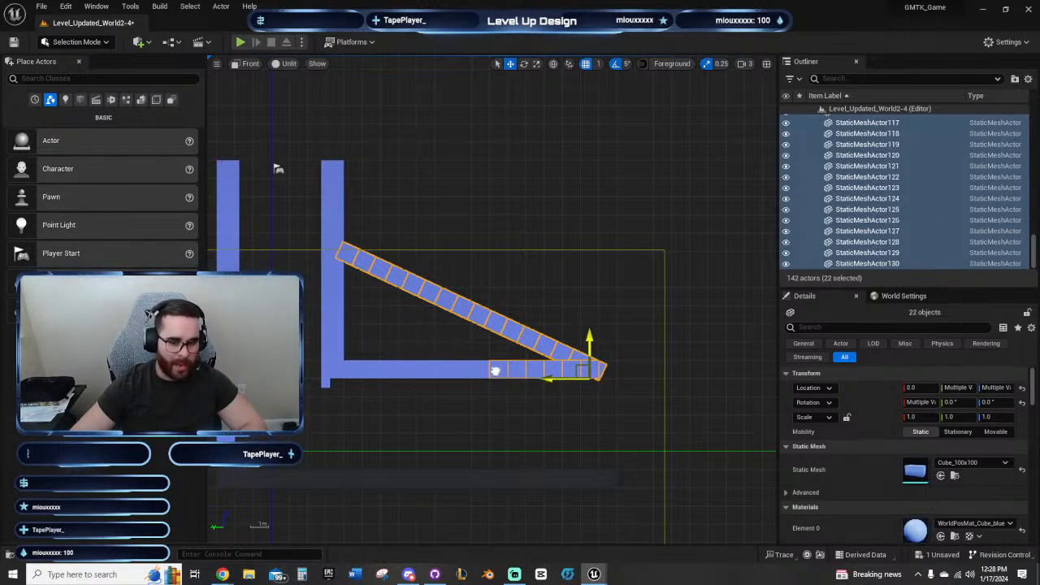
ctrl+click(499, 369)
ctrl+click(520, 370)
ctrl+click(536, 371)
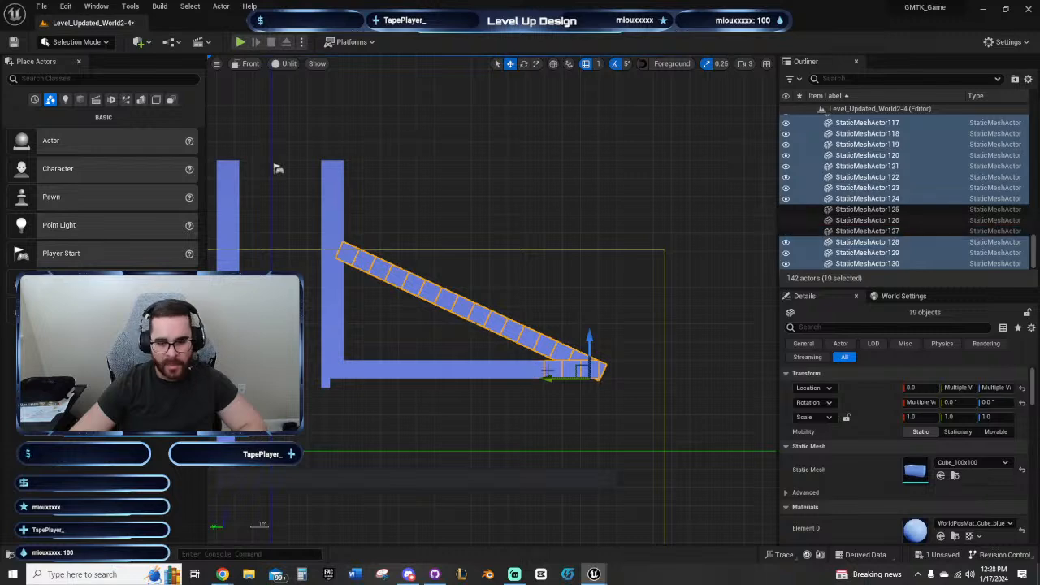
ctrl+click(552, 371)
ctrl+click(570, 371)
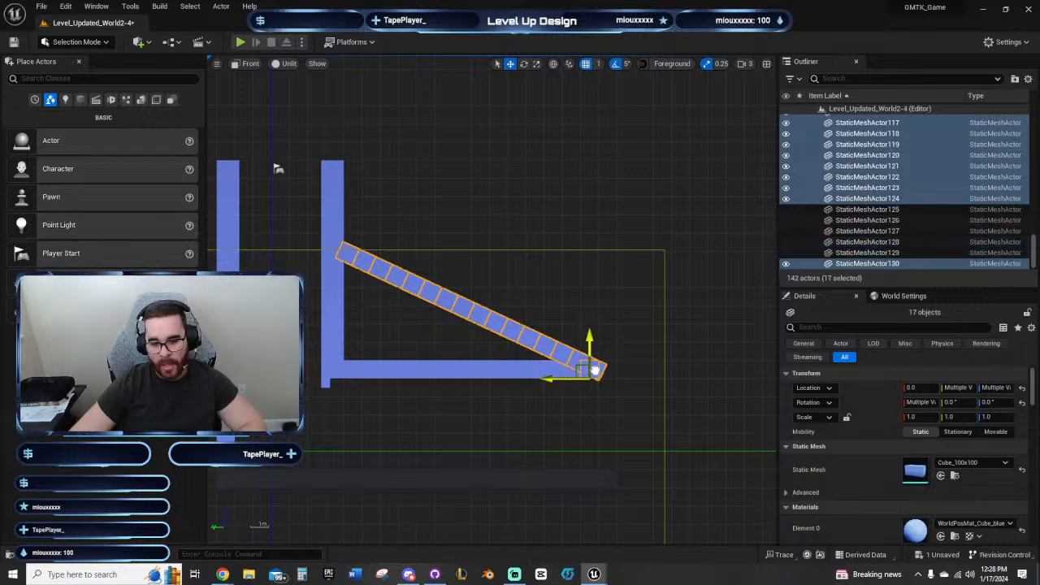
ctrl+click(589, 371)
scroll(624, 364, up, 3)
scroll(623, 358, up, 1)
right_drag(598, 359, 623, 418)
mouse_move(546, 428)
mouse_down()
mouse_move(549, 384)
mouse_move(548, 418)
mouse_up()
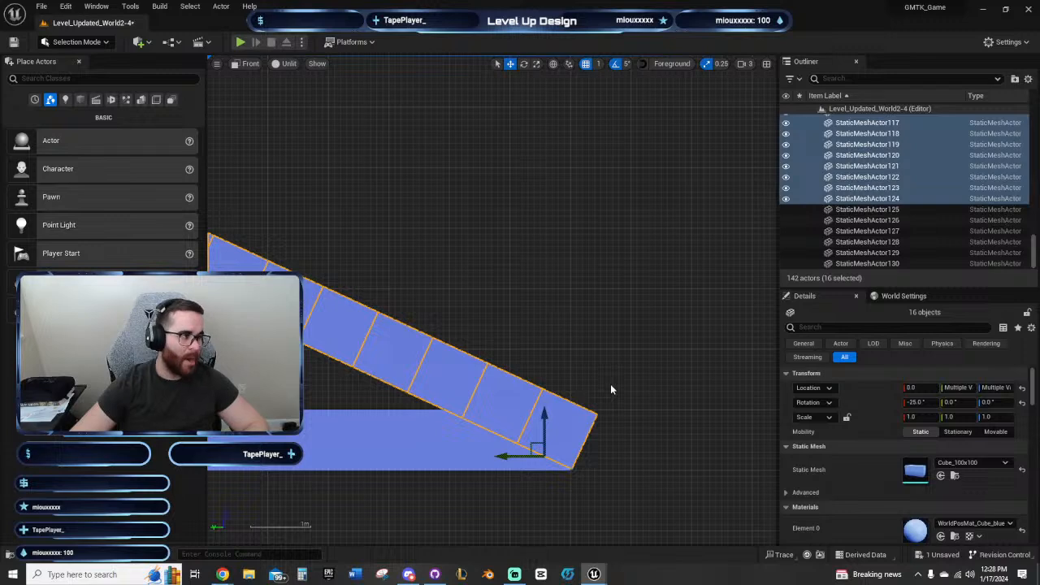
right_drag(611, 349, 709, 364)
scroll(659, 372, down, 4)
right_drag(629, 348, 666, 367)
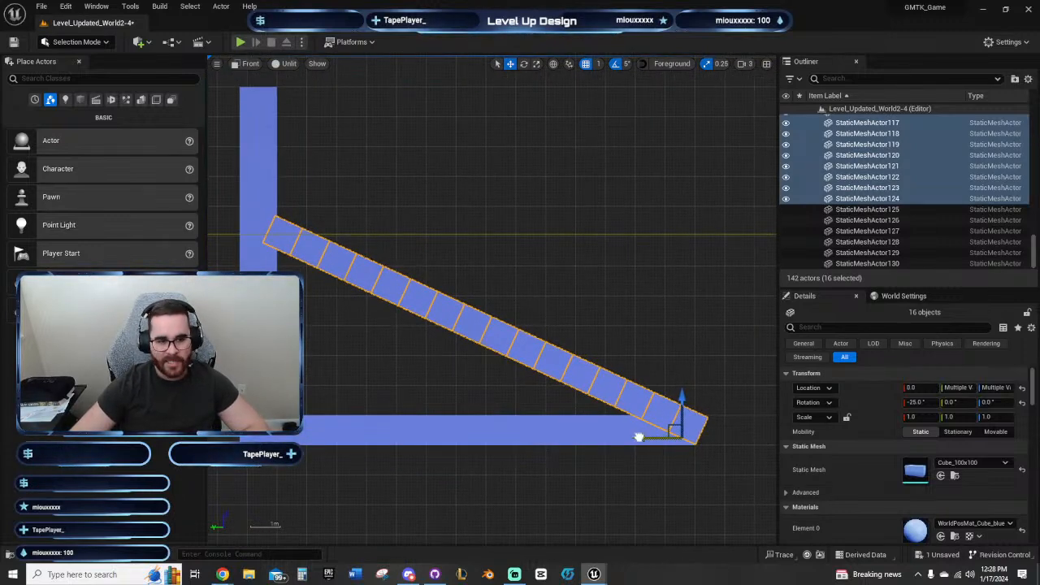
drag(639, 438, 641, 437)
right_drag(715, 333, 590, 277)
click(669, 413)
scroll(658, 416, down, 5)
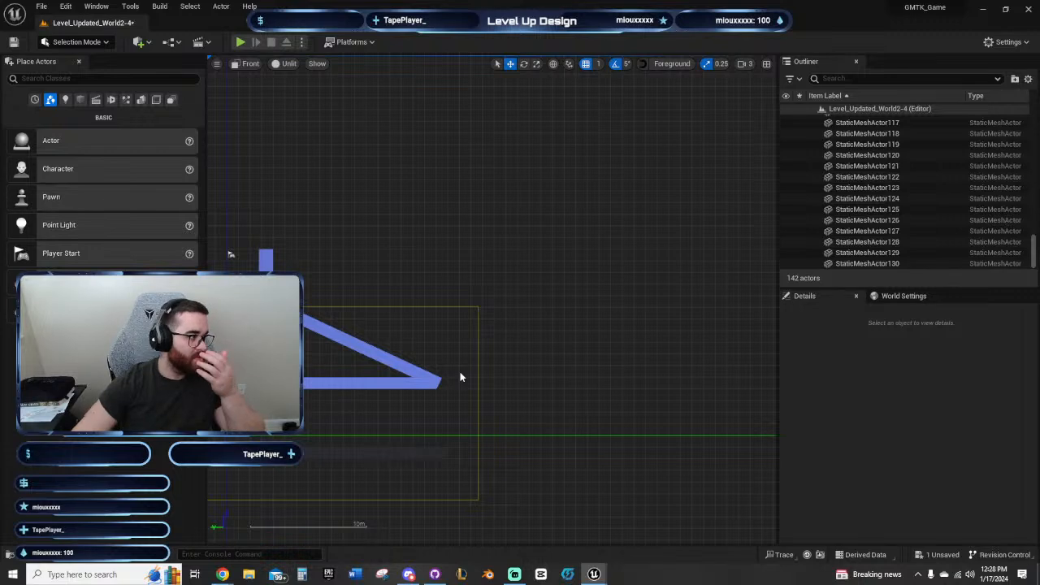
Step: Lengthen the upper strip beyond the slope's foot with five duplicates of its end cube, reaching Y -2250 at Z 400
right_drag(474, 380, 502, 401)
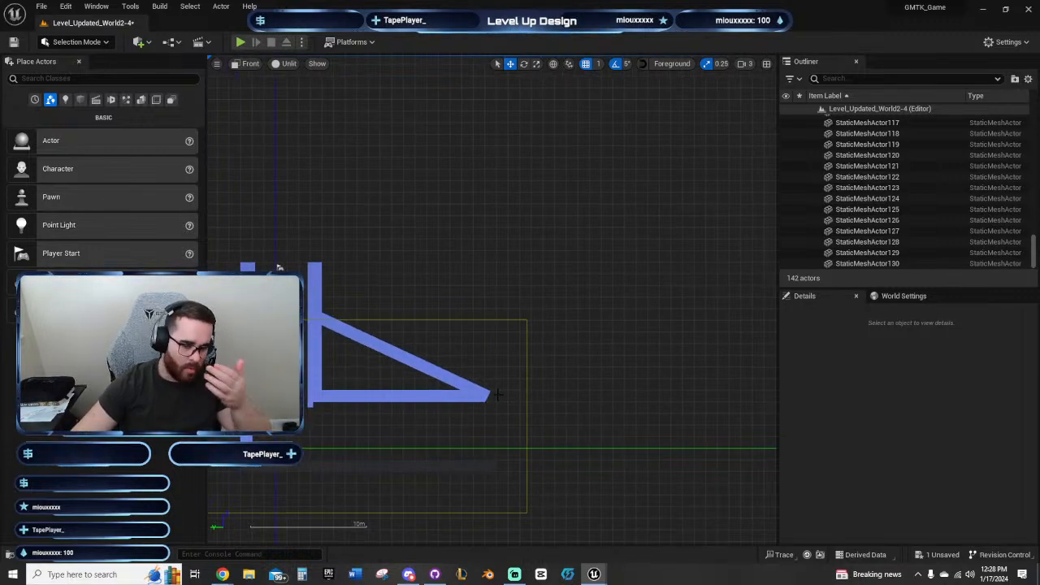
scroll(496, 399, up, 2)
click(478, 400)
scroll(485, 427, up, 3)
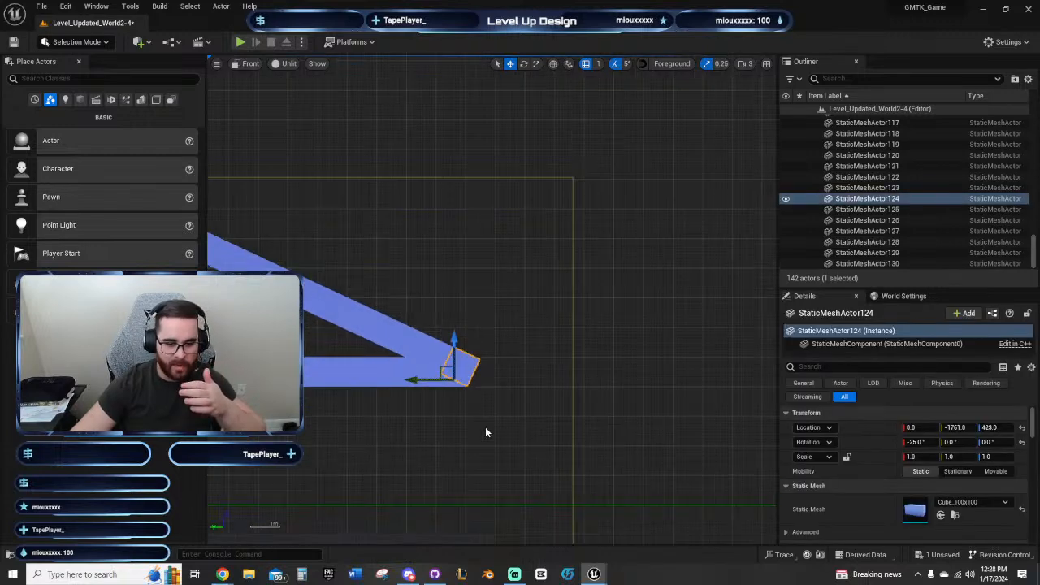
click(495, 416)
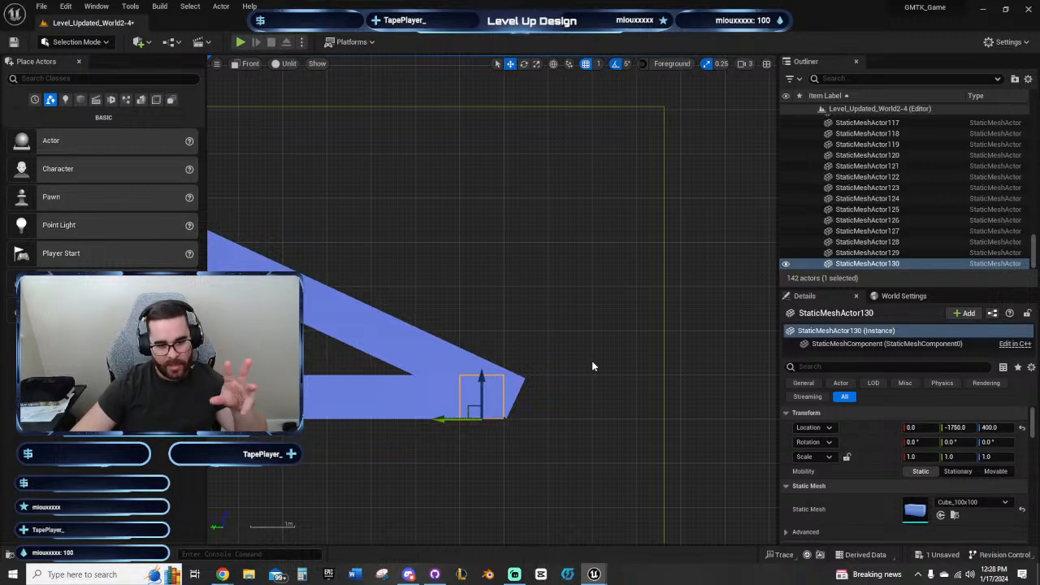
right_drag(556, 302, 533, 301)
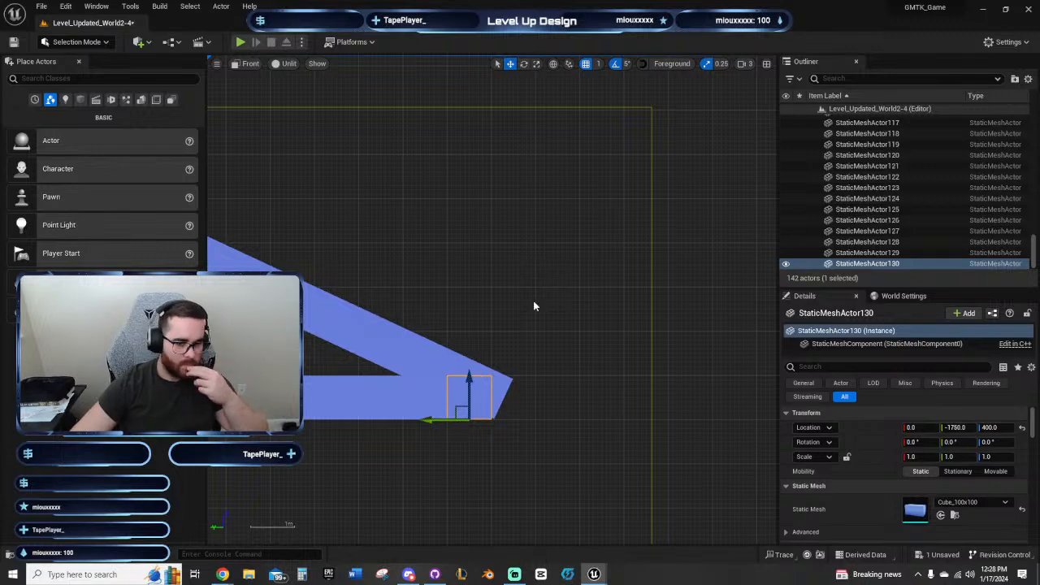
right_click(534, 300)
scroll(571, 410, down, 2)
right_drag(569, 412, 527, 275)
scroll(537, 315, down, 3)
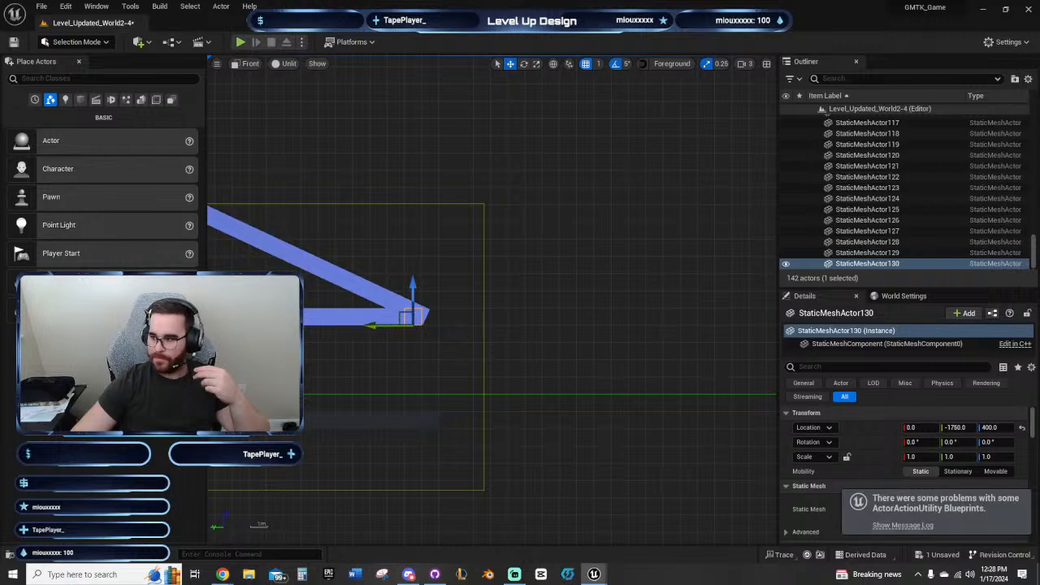
key(shift+d)
key(shift+d)
key(shift+d)
key(shift+d)
key(shift+d)
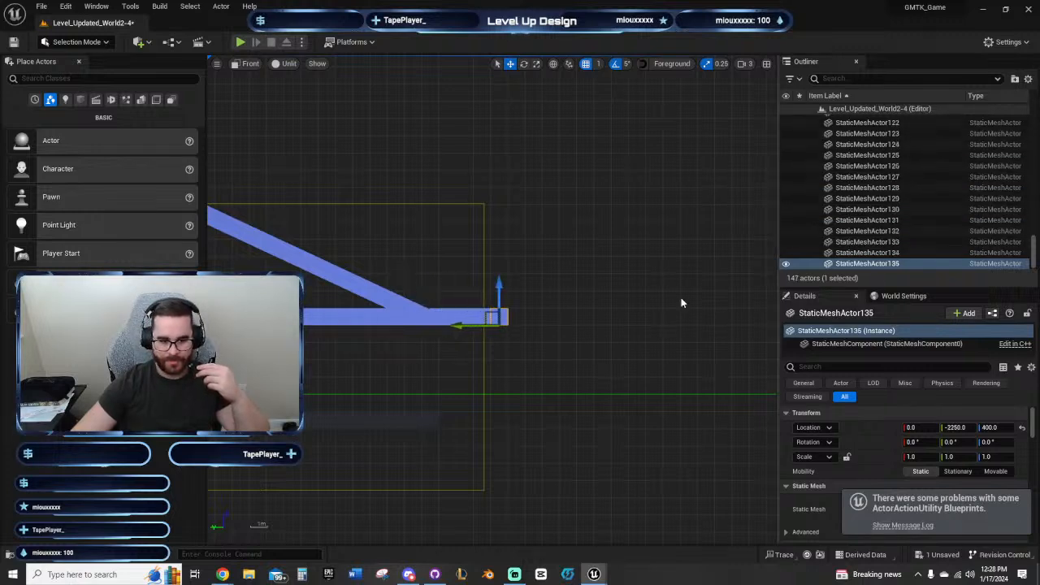
mouse_move(488, 347)
right_down()
mouse_move(521, 365)
mouse_move(493, 338)
mouse_move(627, 353)
mouse_move(480, 320)
mouse_move(490, 331)
right_up()
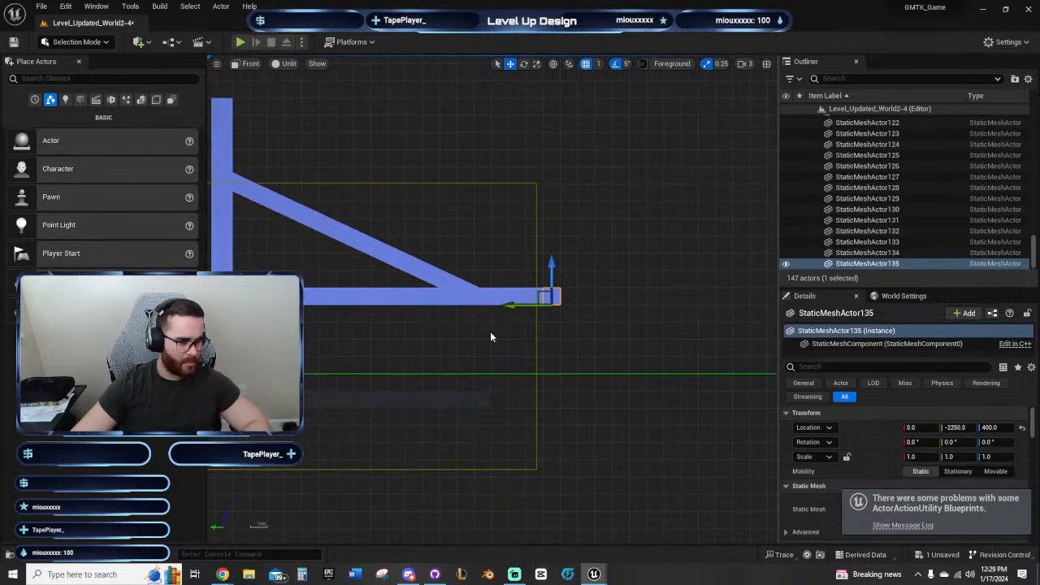
Step: Undo the last three cube duplicates at the outer end of the upper strip
key(ctrl+z)
key(ctrl+z)
key(ctrl+z)
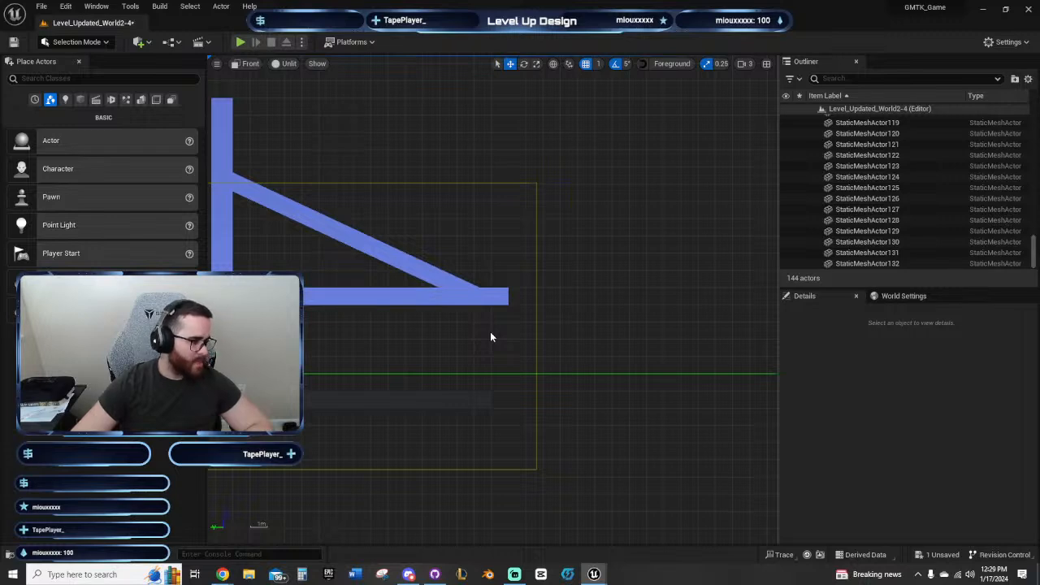
Step: Extend the bottom floor strip at Z -200 with nine duplicates of its end cube, ending at Y -2750
right_drag(490, 336, 561, 299)
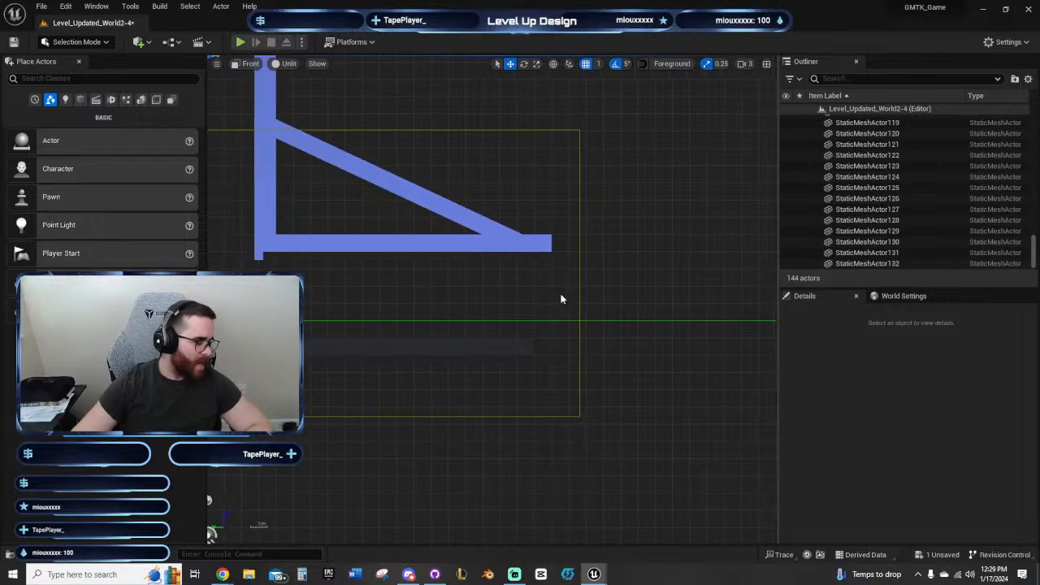
right_drag(560, 300, 507, 281)
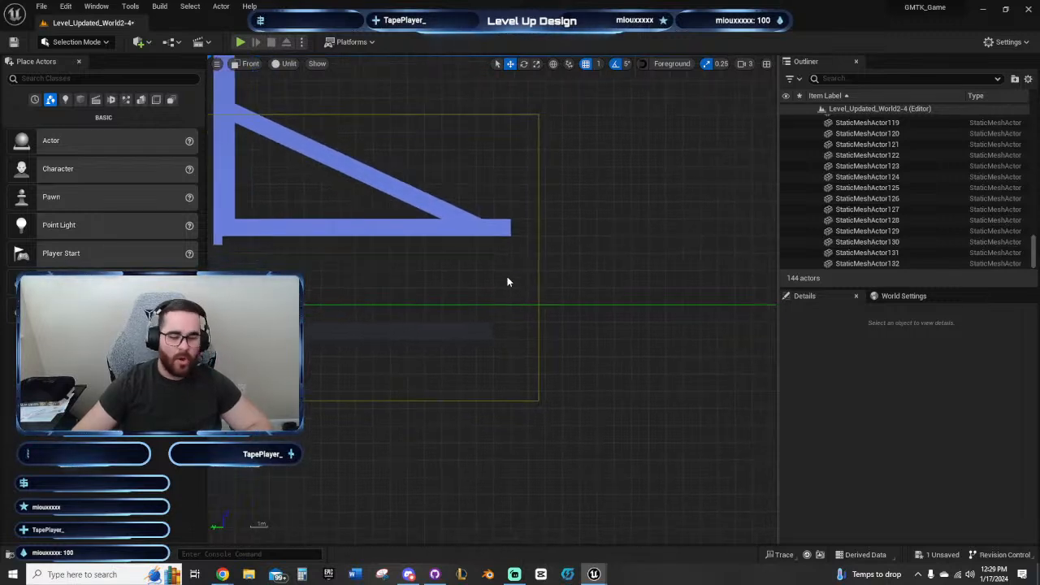
click(491, 330)
alt+drag(468, 339, 484, 339)
key(alt+Right)
key(alt+Right)
key(alt+Right)
key(alt+Right)
key(alt+Right)
key(alt+Right)
key(alt+Right)
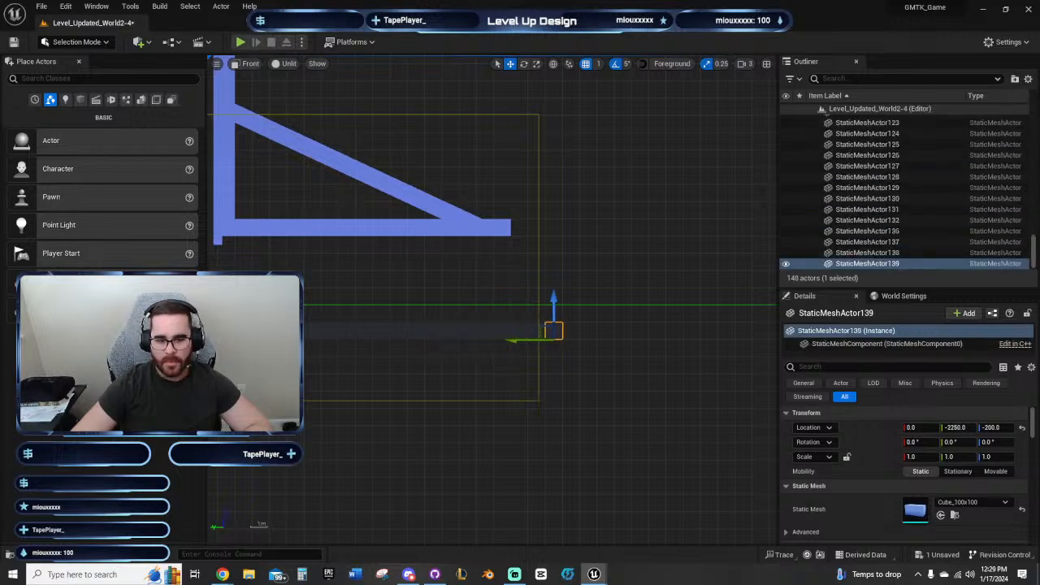
right_drag(666, 266, 538, 325)
key(alt+Right)
scroll(683, 362, down, 2)
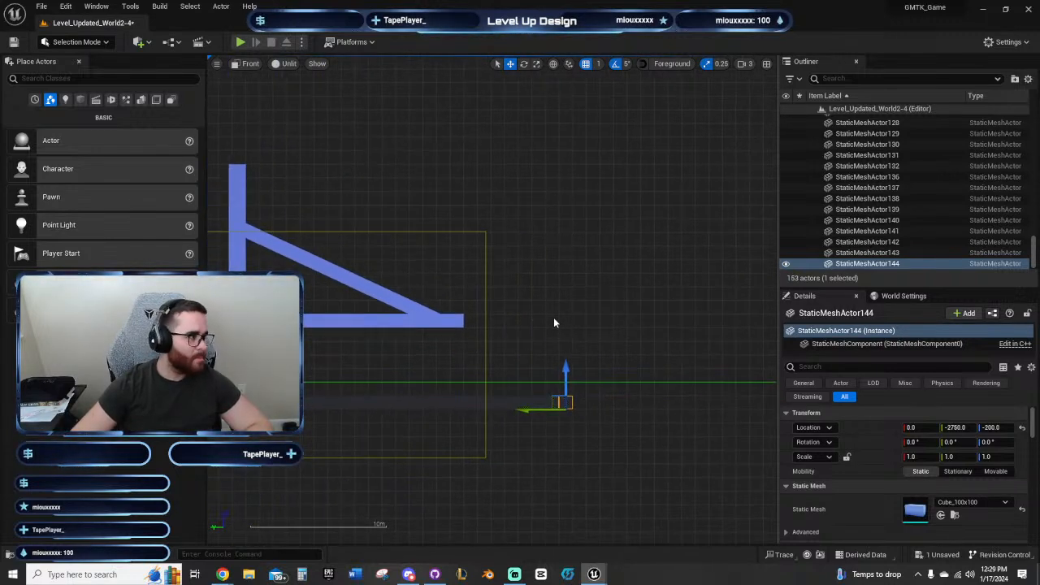
Step: Add one more duplicate of the upper strip's end cube, placing it at Y -2050 and Z 400
right_drag(555, 323, 539, 304)
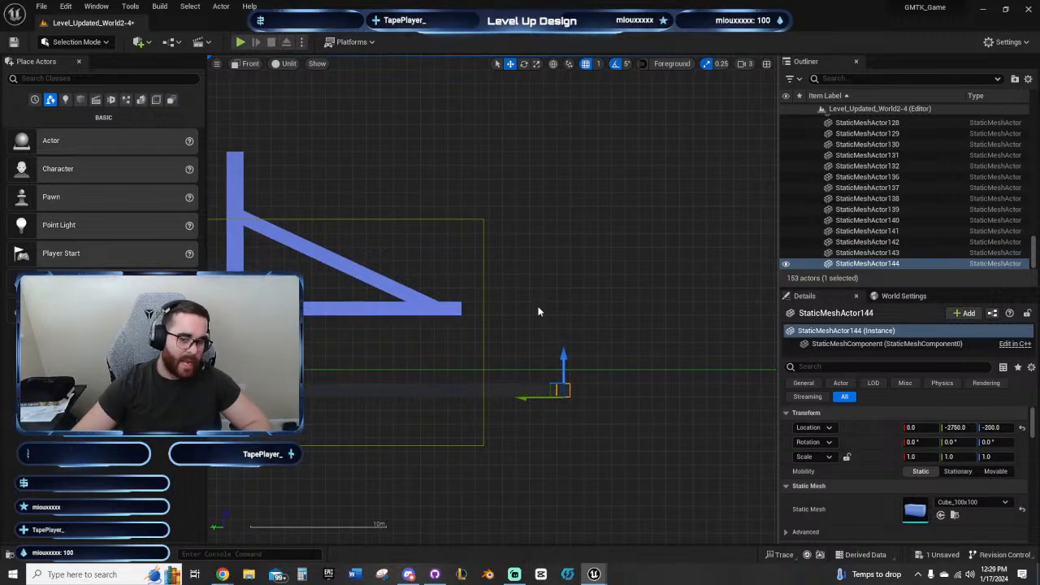
right_drag(539, 310, 616, 348)
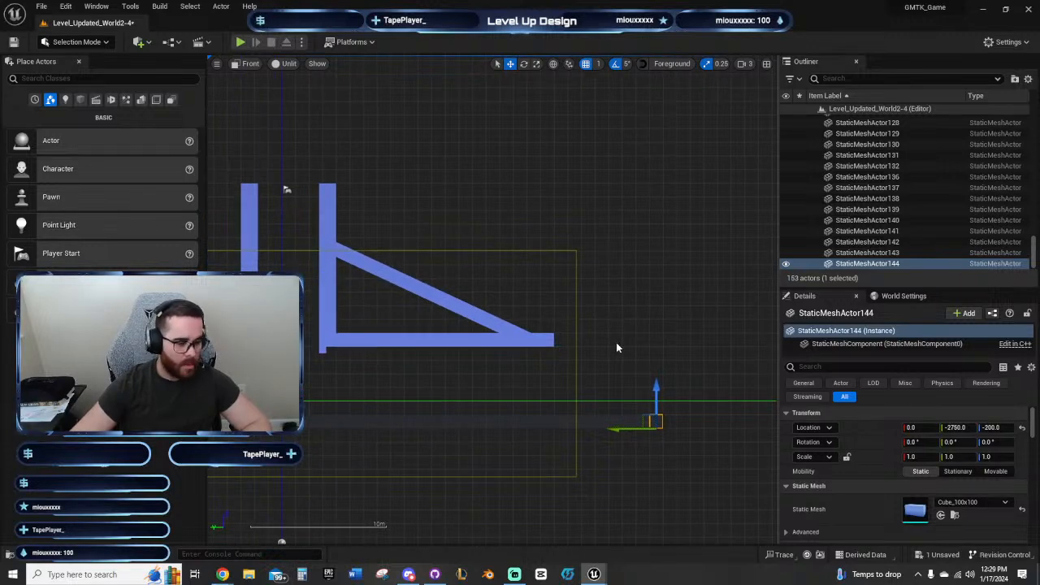
right_drag(616, 348, 550, 325)
click(465, 325)
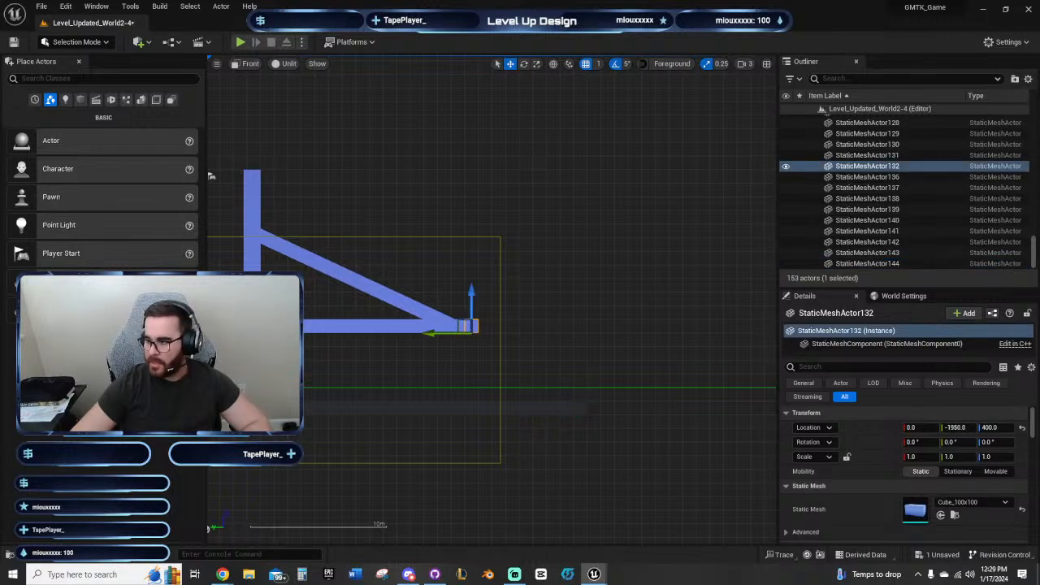
key(ctrl+d)
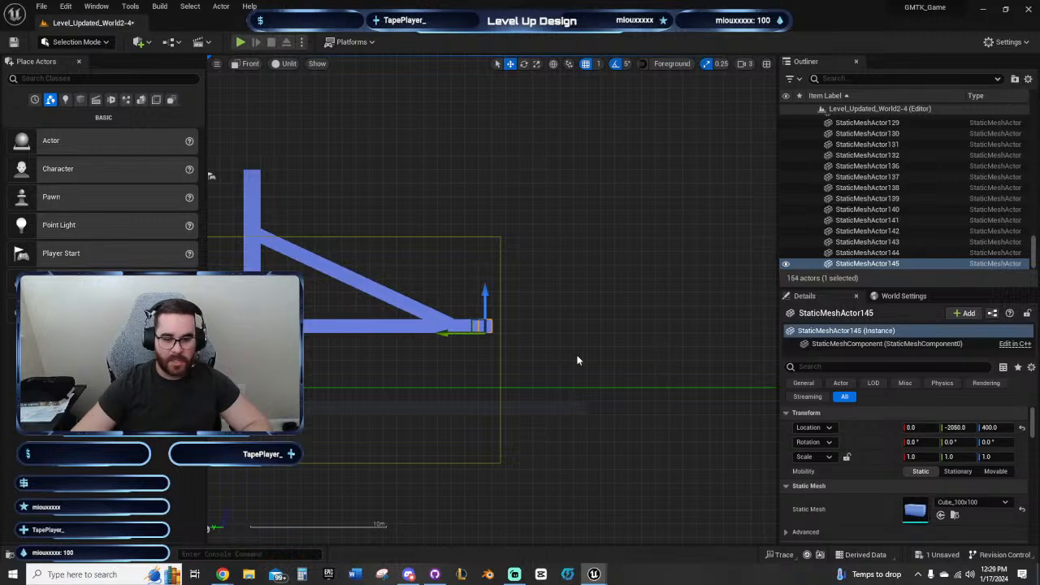
right_drag(577, 360, 521, 333)
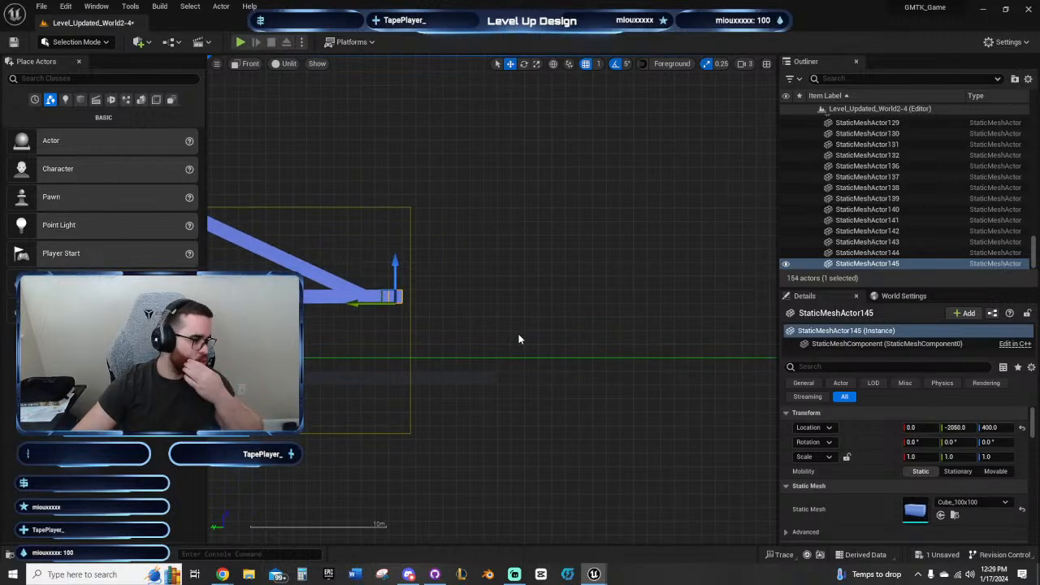
scroll(521, 333, up, 3)
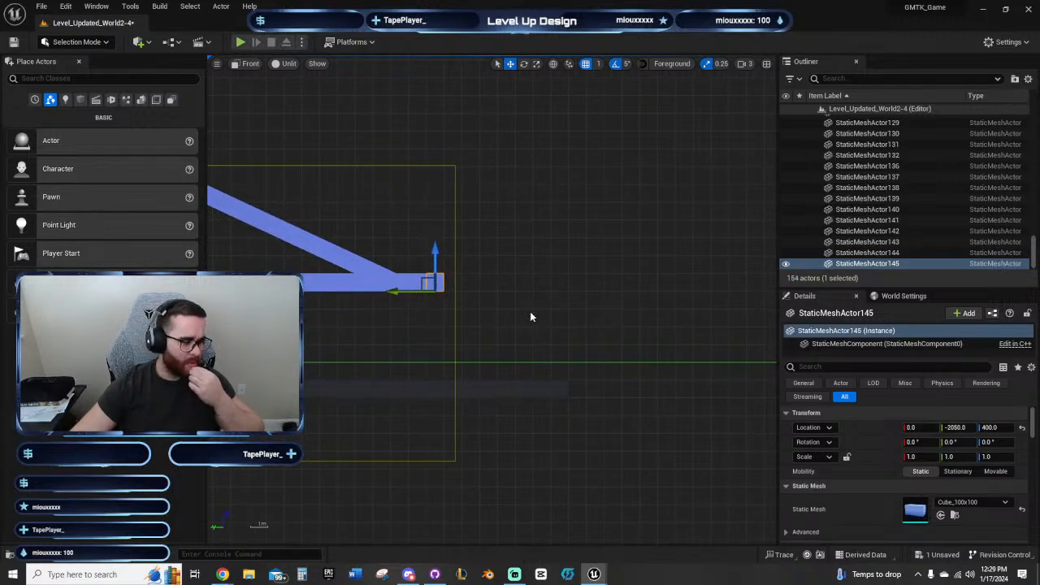
Step: Extend the upper strip with two more duplicates of its end cube, ending at Y -2250 and Z 400
right_drag(572, 311, 674, 380)
click(531, 378)
click(530, 319)
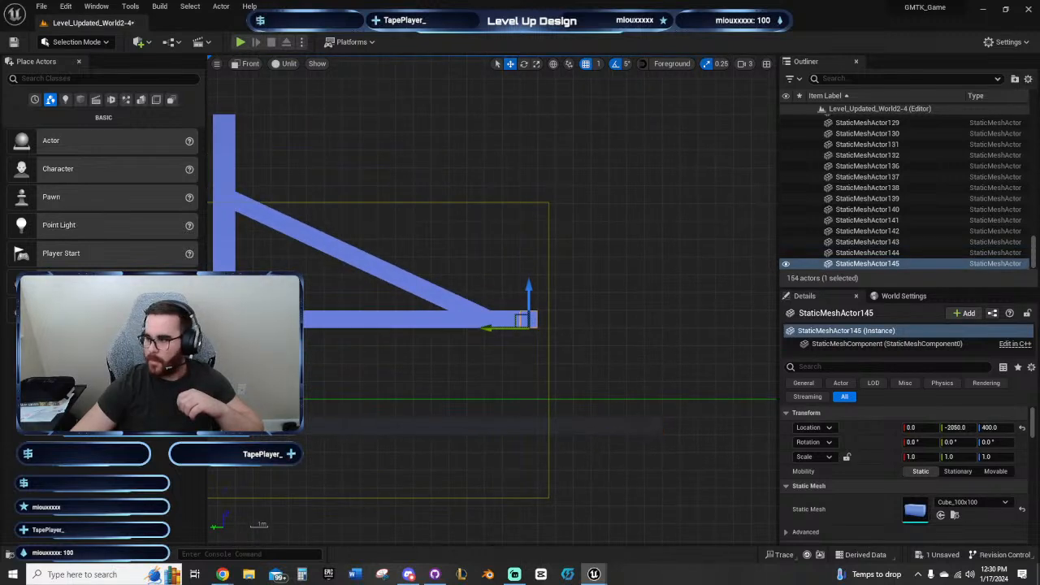
alt+drag(505, 329, 523, 329)
alt+drag(523, 328, 541, 329)
right_drag(671, 325, 535, 301)
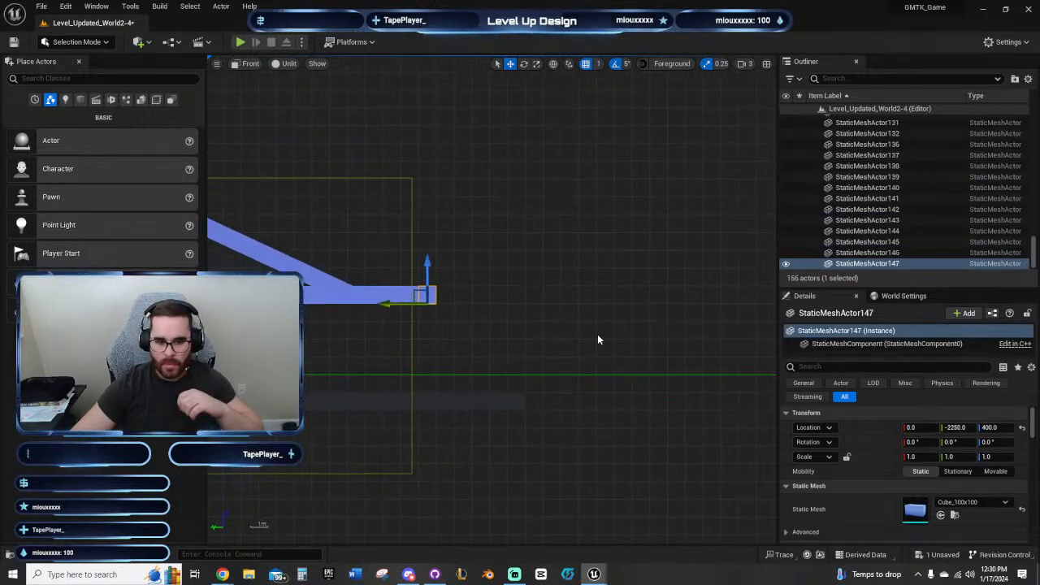
right_drag(636, 283, 672, 300)
Step: Switch to Notepad by opening the Overall TODOs file, and place its window over the level viewport
click(89, 575)
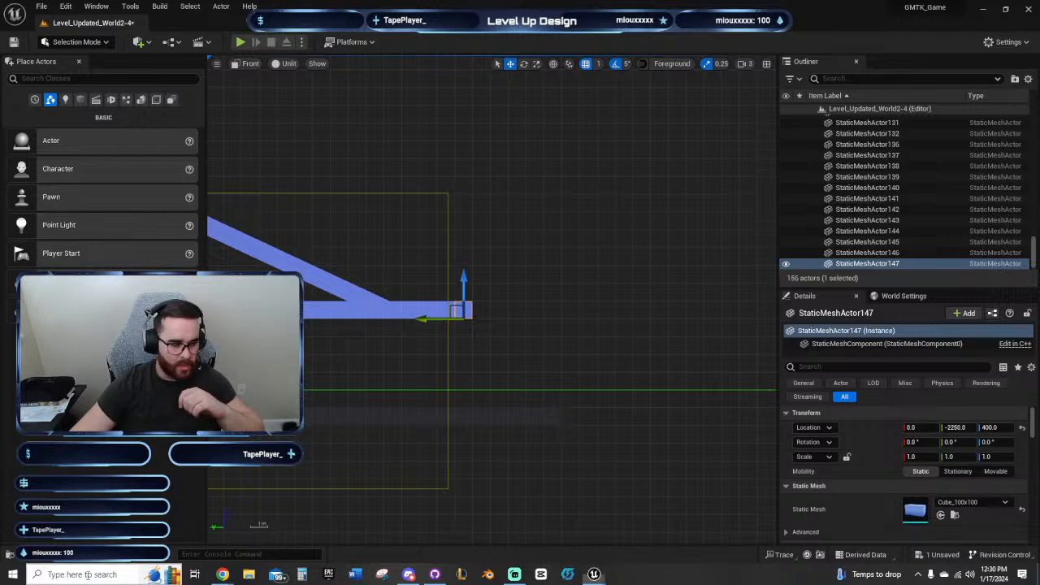
text(overa)
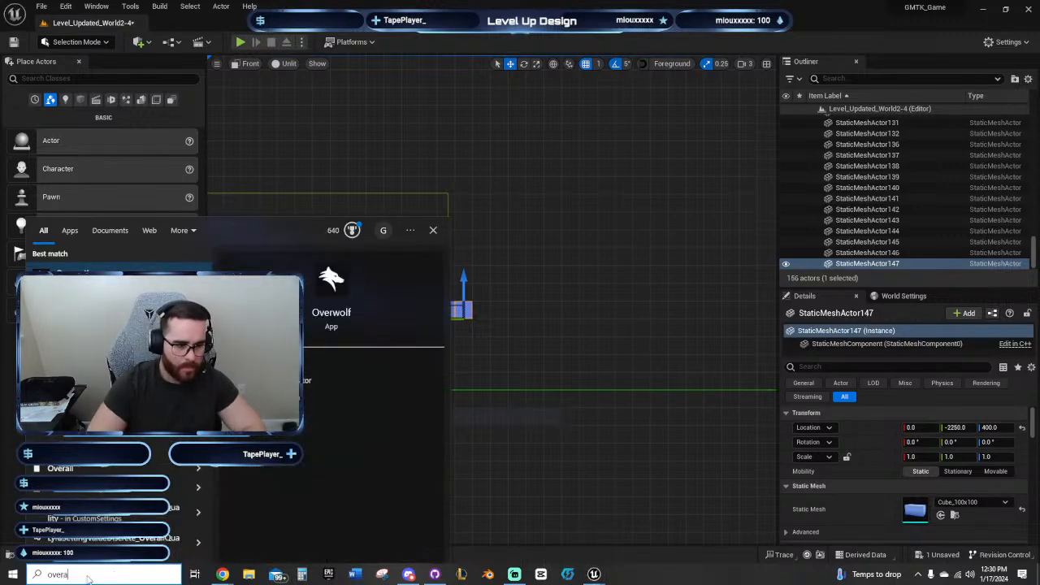
text(ll TODOs)
key(Return)
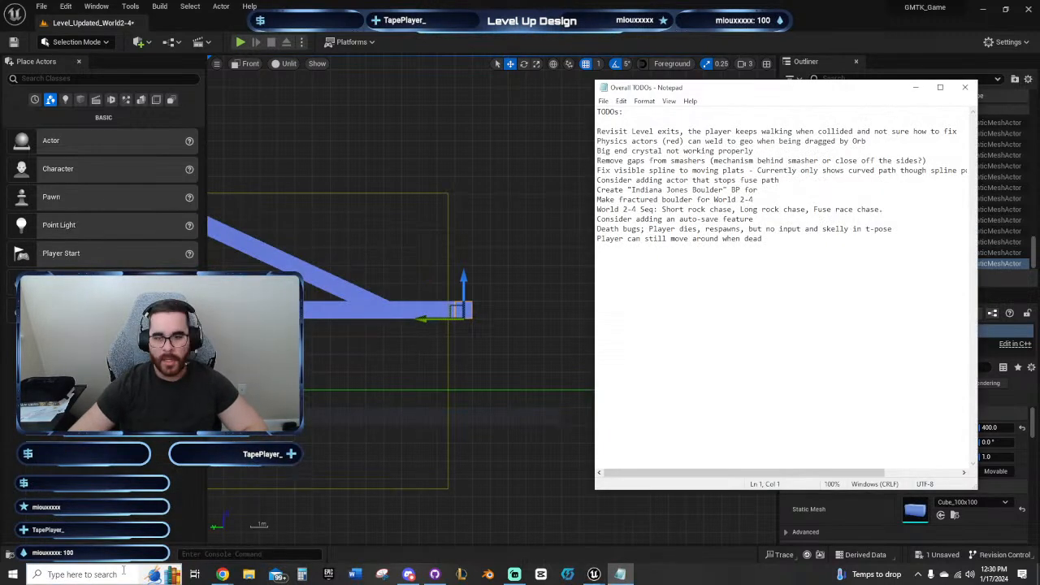
drag(740, 90, 565, 122)
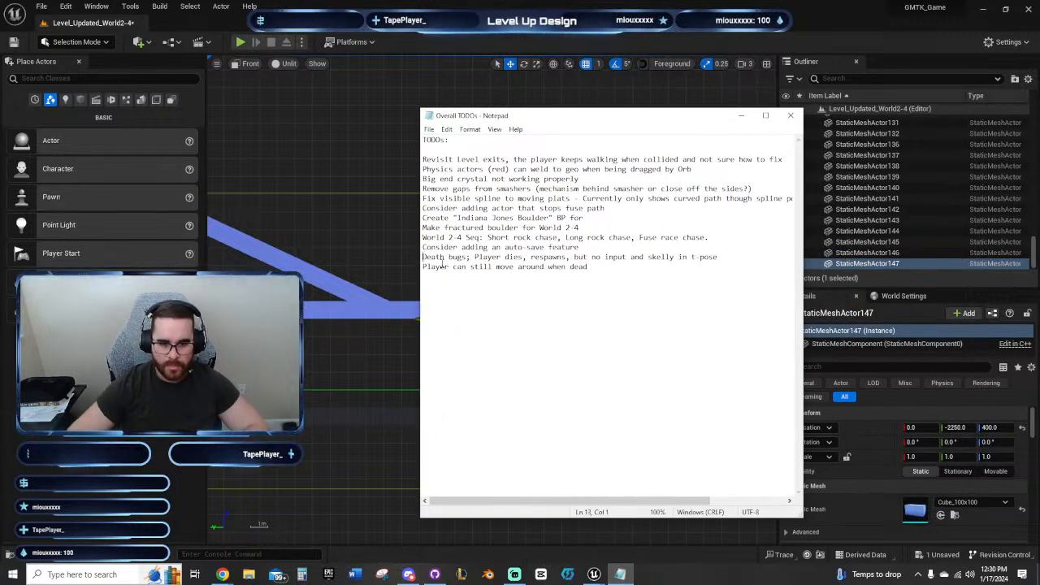
Step: Insert a blank line and a "Bugs" heading above the "Death bugs" entry
click(423, 257)
key(Return)
key(Return)
text(Bugs)
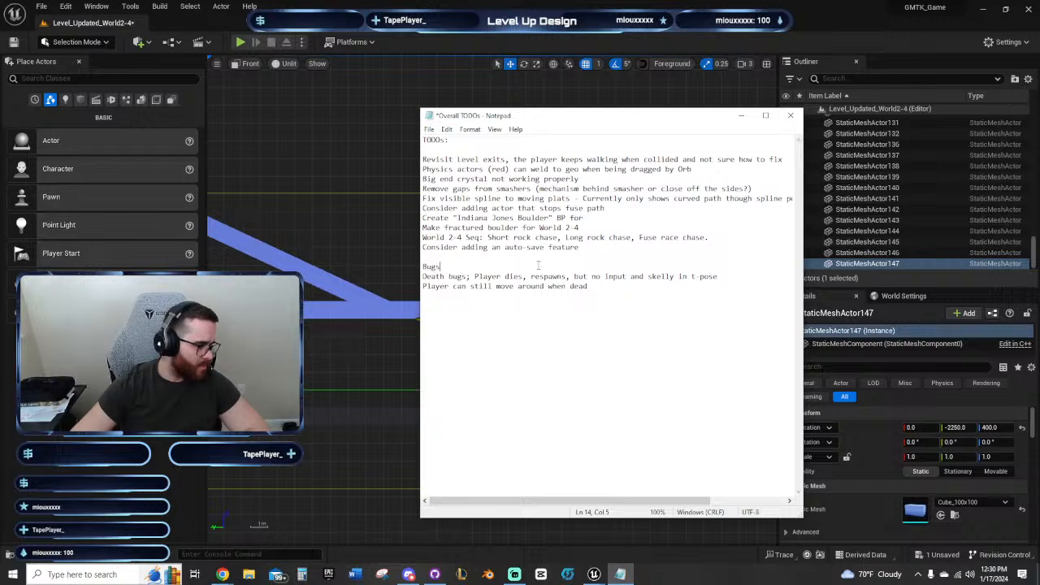
Step: Read through the TODO entries to identify which ones belong among the bugs
click(609, 249)
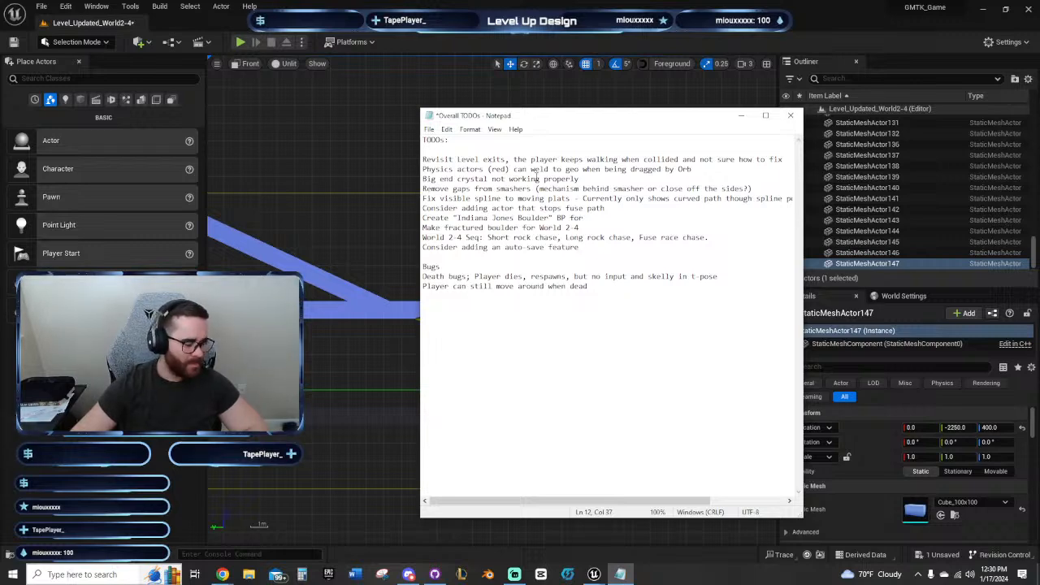
right_click(596, 224)
click(598, 208)
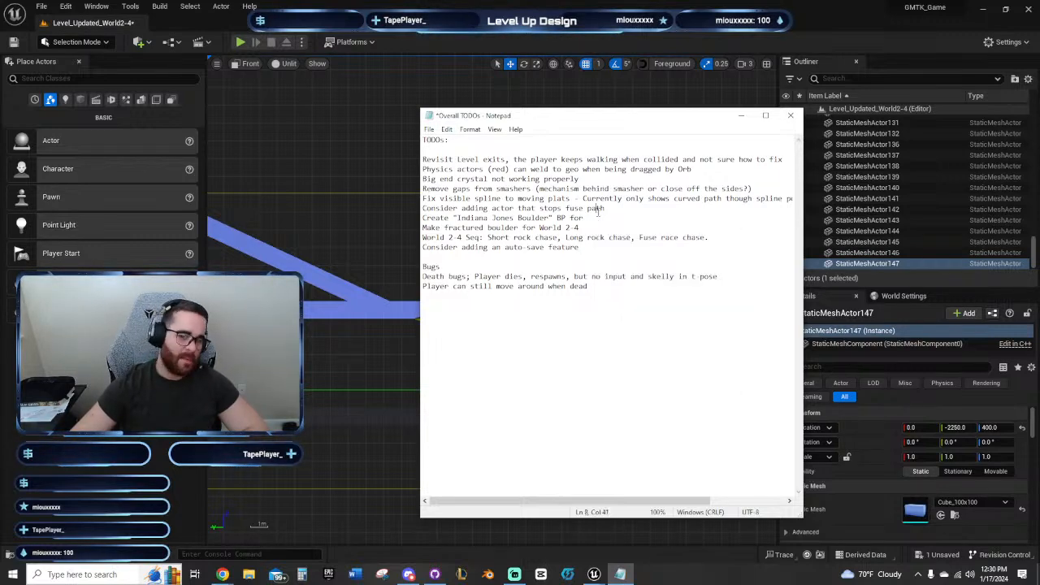
right_click(580, 234)
click(531, 247)
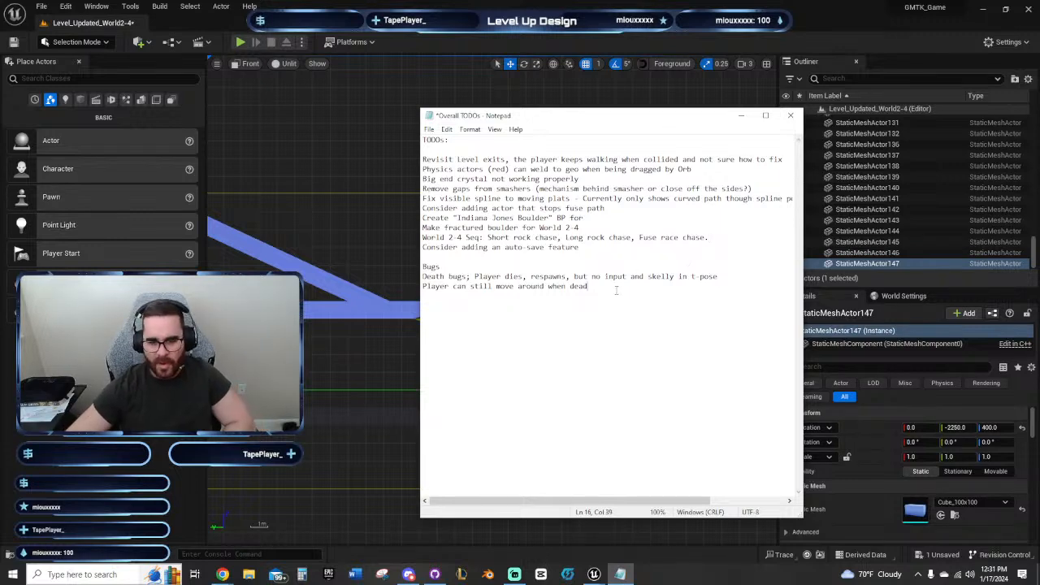
click(725, 237)
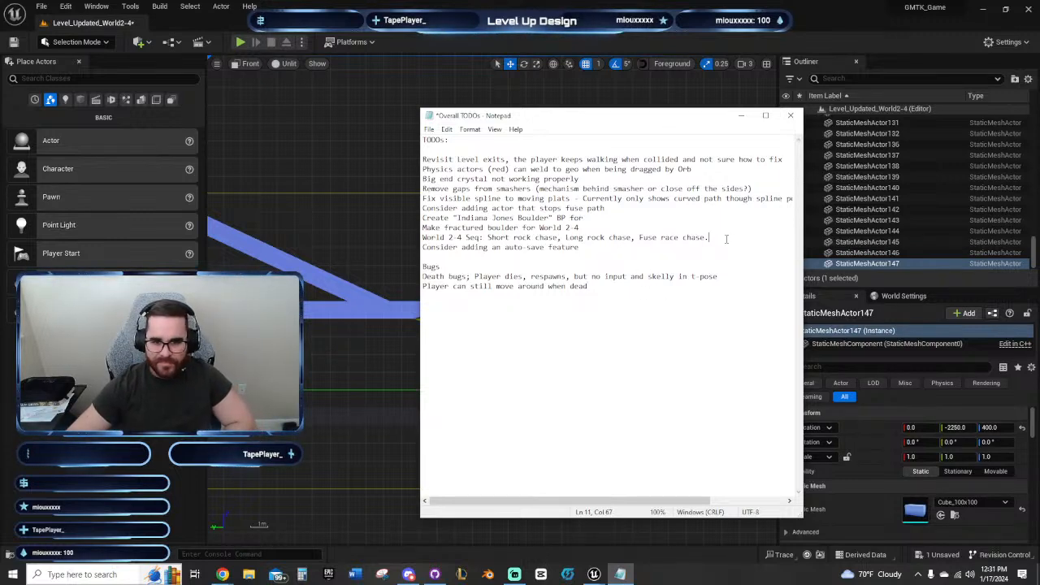
click(447, 147)
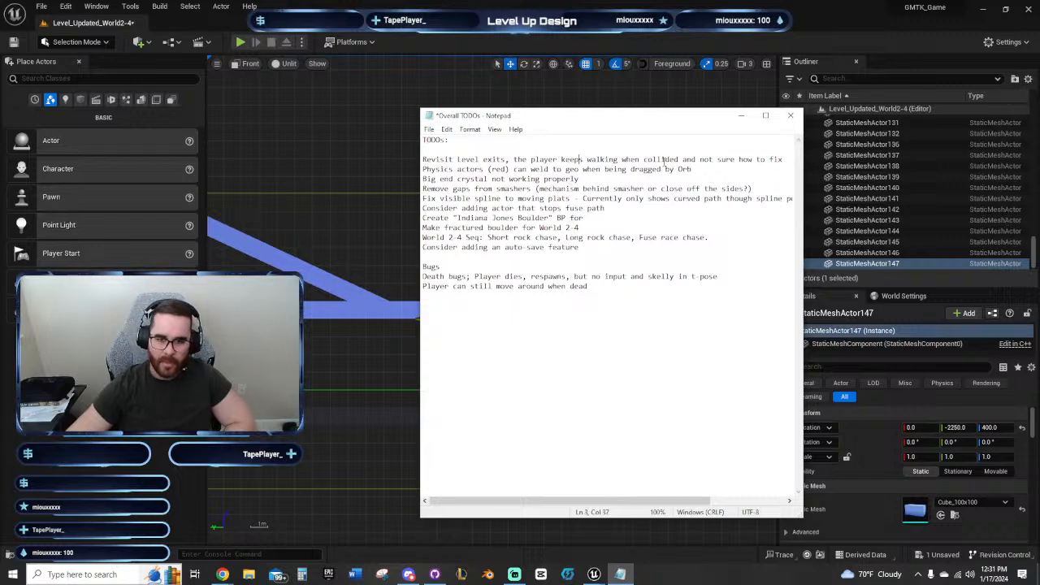
key(End)
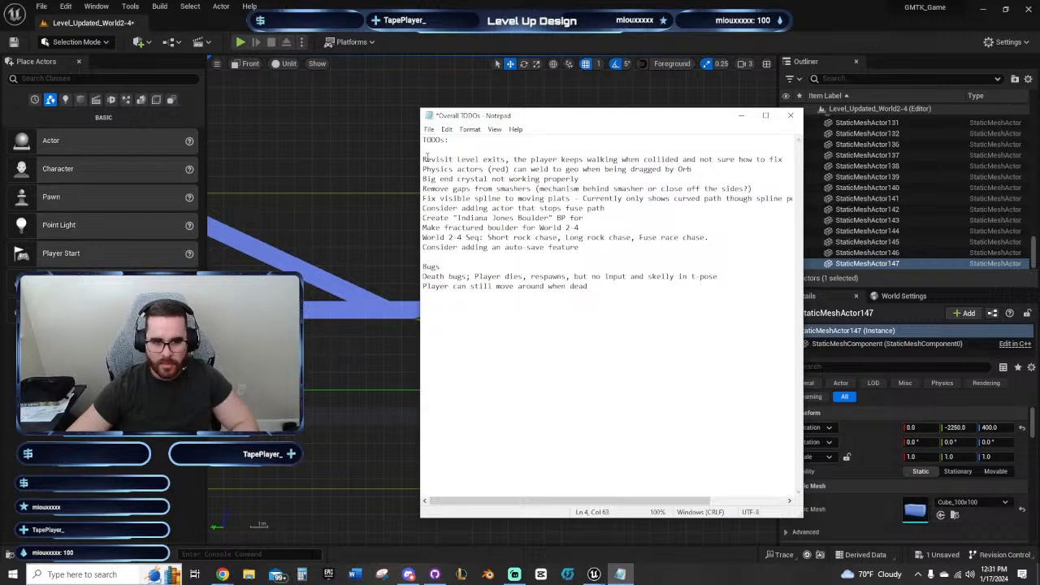
Step: Move the level exits, physics actors and big end crystal entries to the end of the Bugs list, removing the leftover blank line
drag(422, 160, 608, 185)
key(BackSpace)
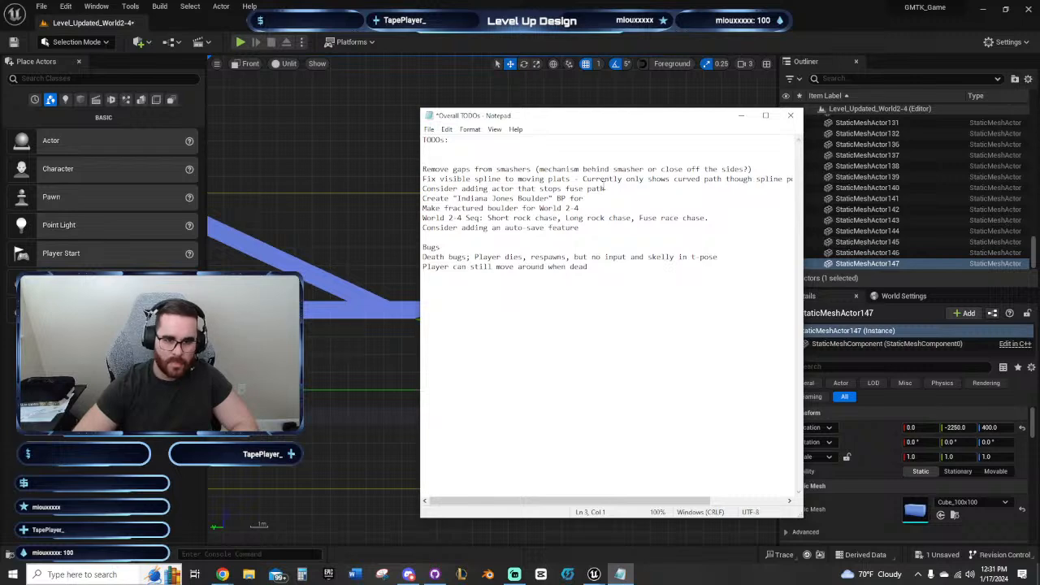
key(Delete)
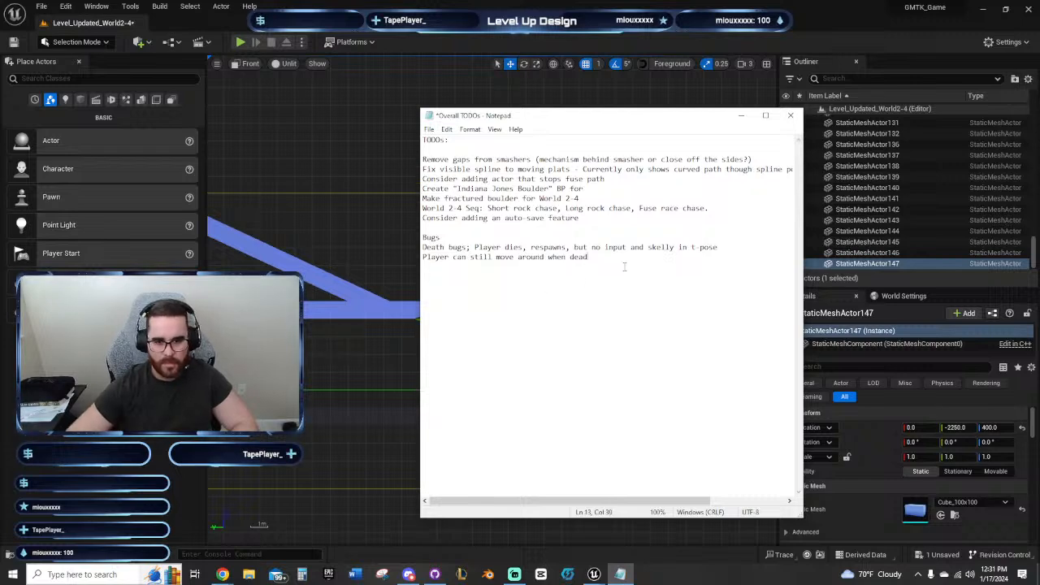
text(Revisit Level exits, the player keeps walking when collided and not sure how to fix Physics actors (red) can weld to geo when being dragged by Orb Big end crystal not working properly)
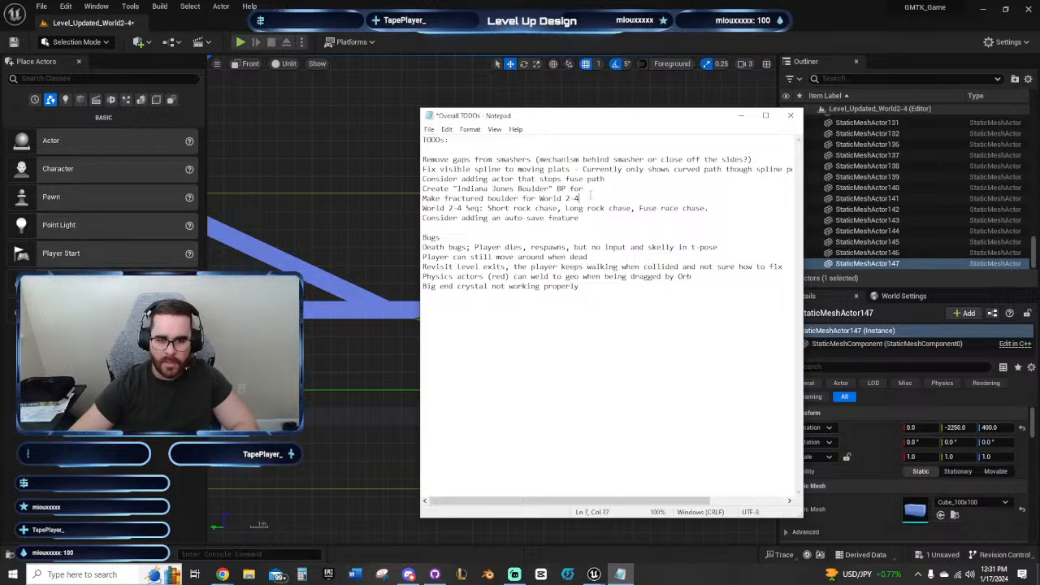
Step: Add the entry "Make trigger to start boulder sequence" below the fractured boulder line
click(589, 194)
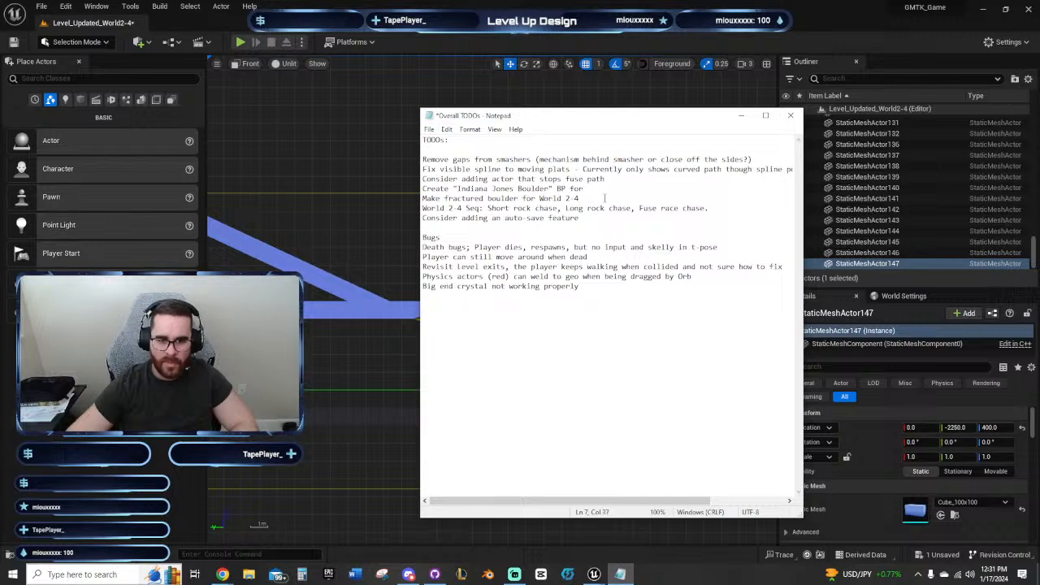
key(Return)
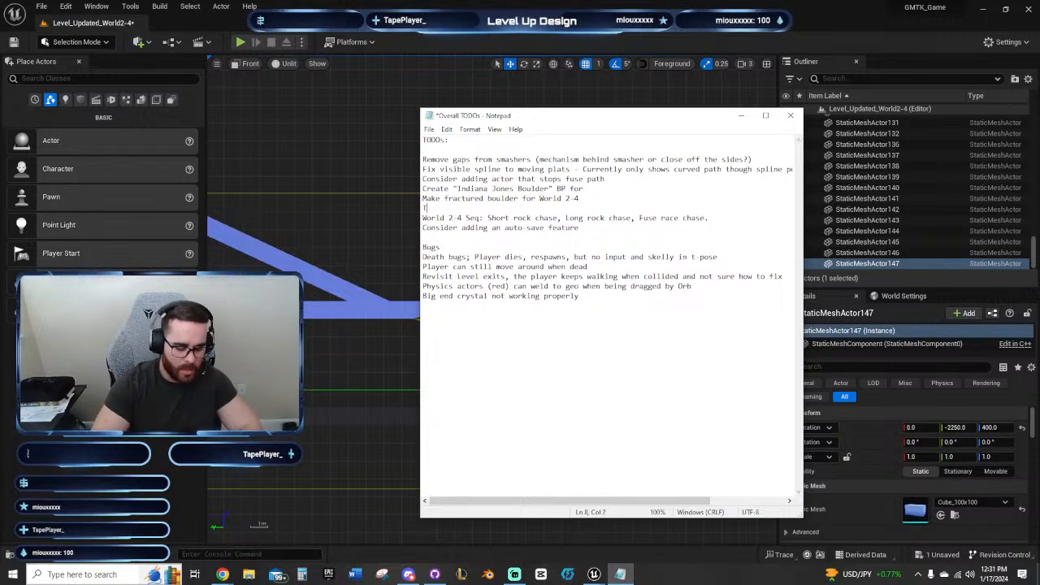
text(Trigg)
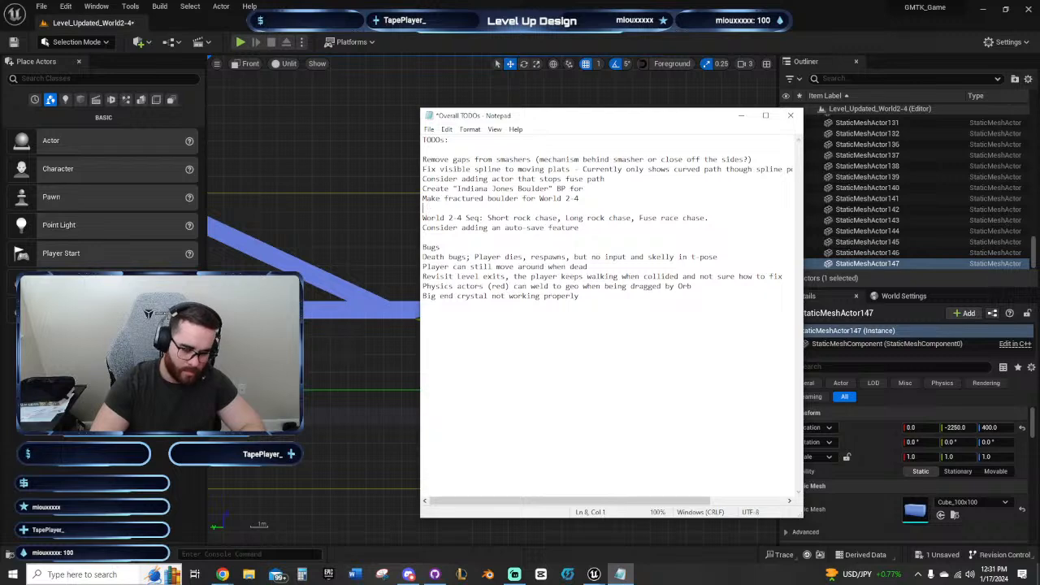
text(trigger)
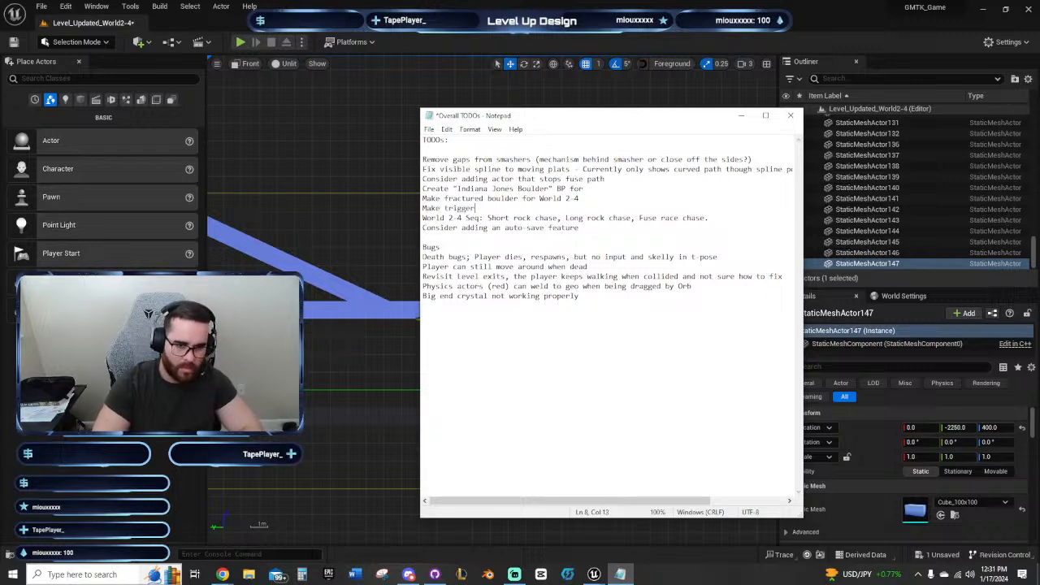
text( to start boulde)
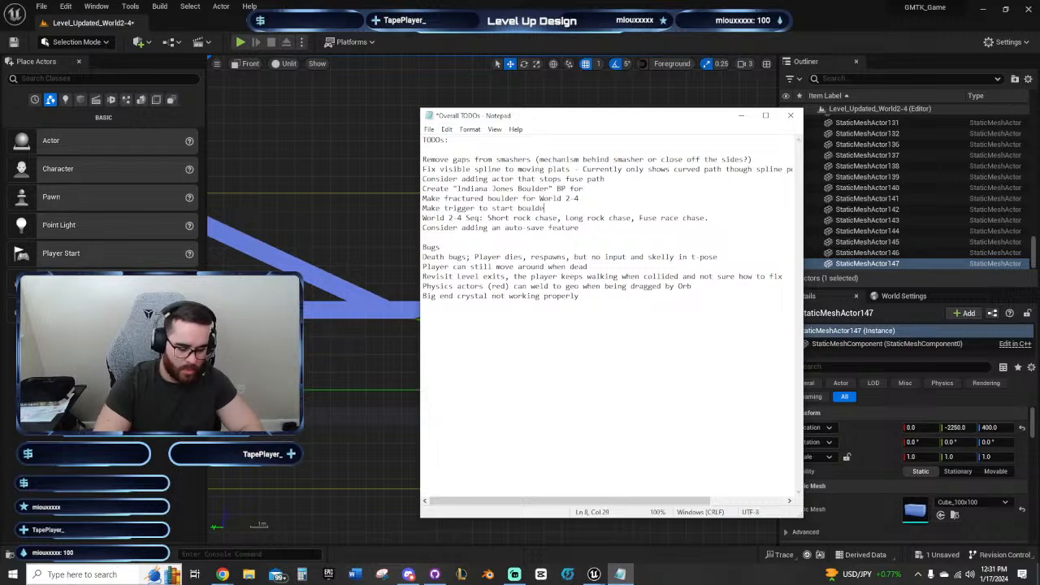
text(r sequence)
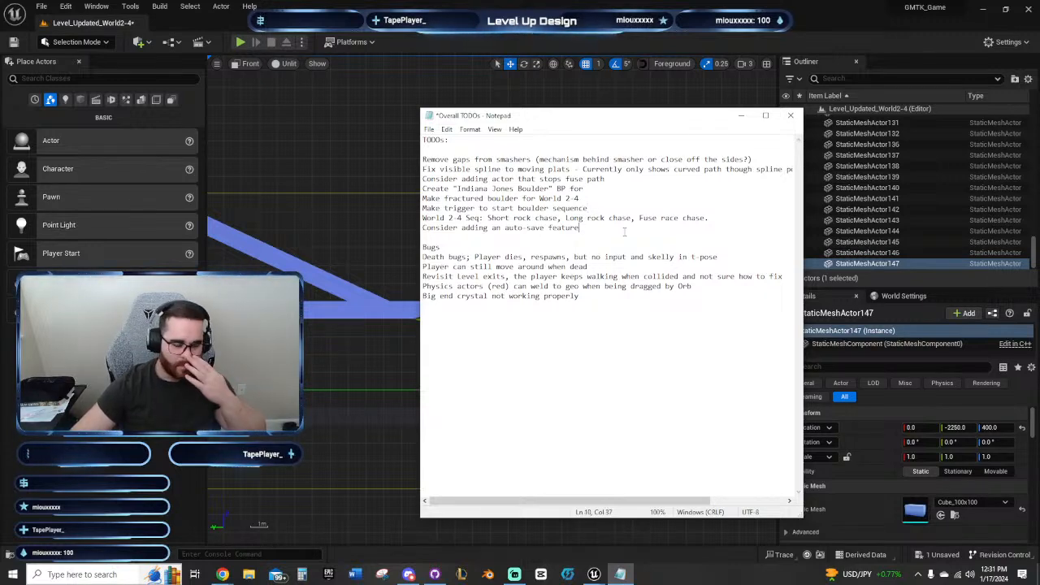
Step: Save the Overall TODOs file and return to the level in Unreal Engine
click(624, 232)
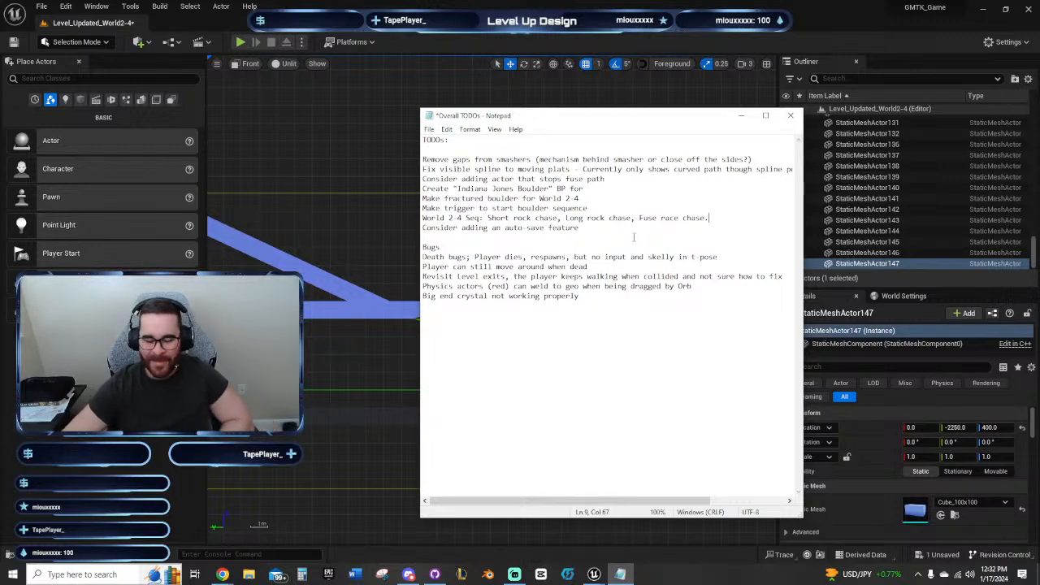
click(610, 208)
click(599, 199)
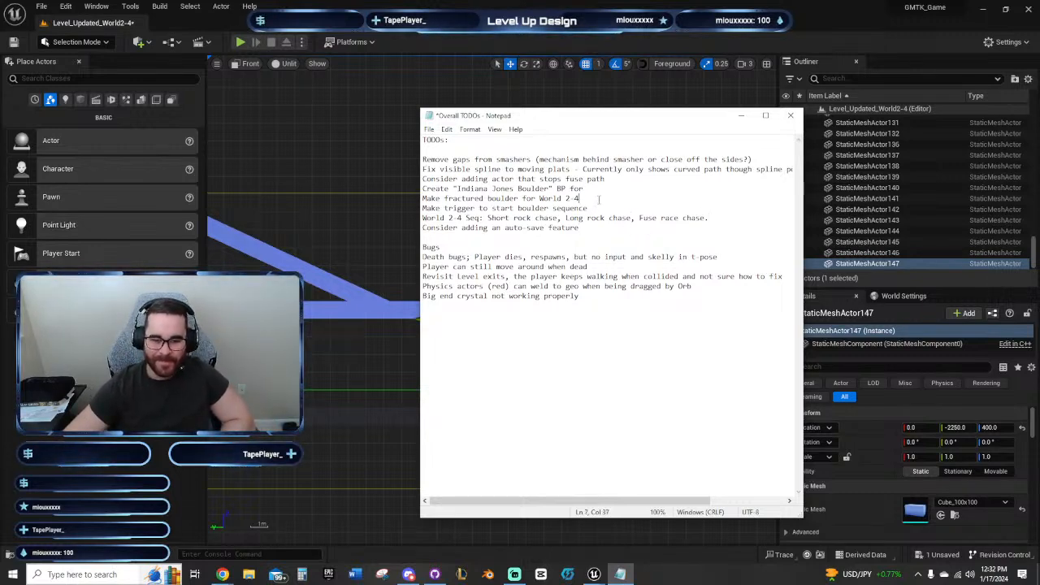
click(600, 208)
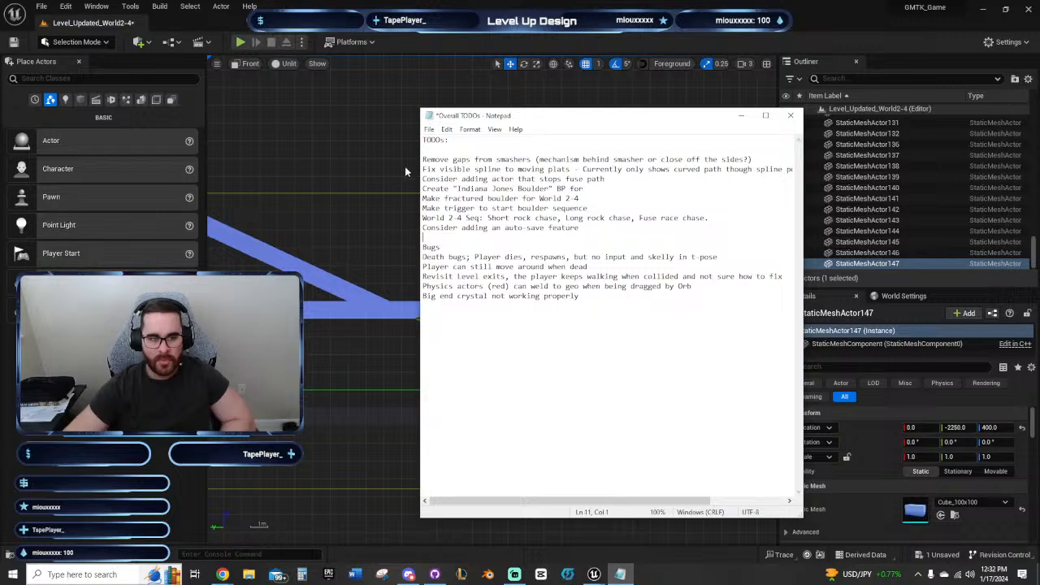
click(500, 188)
key(ctrl+s)
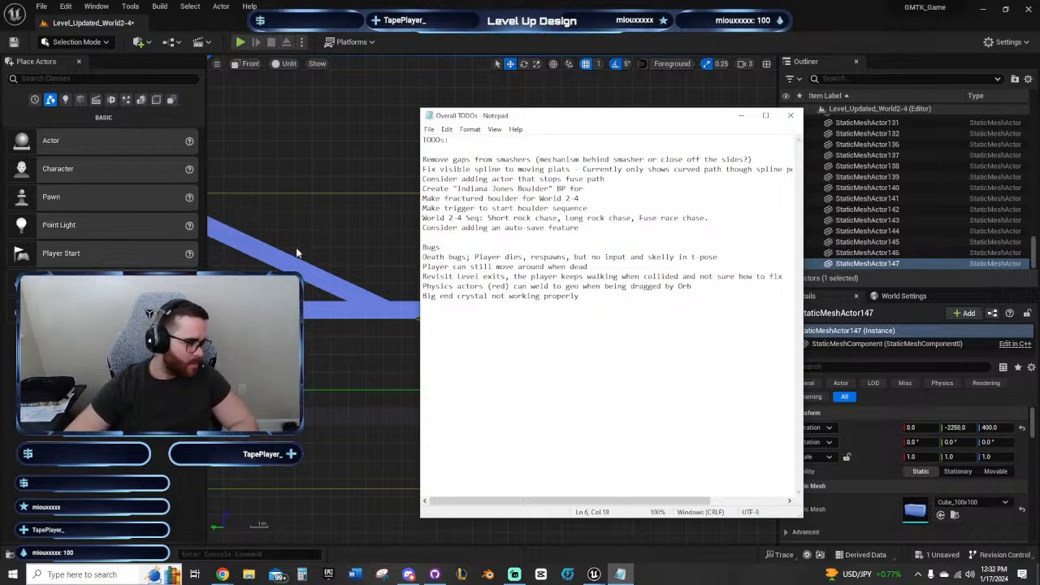
click(741, 115)
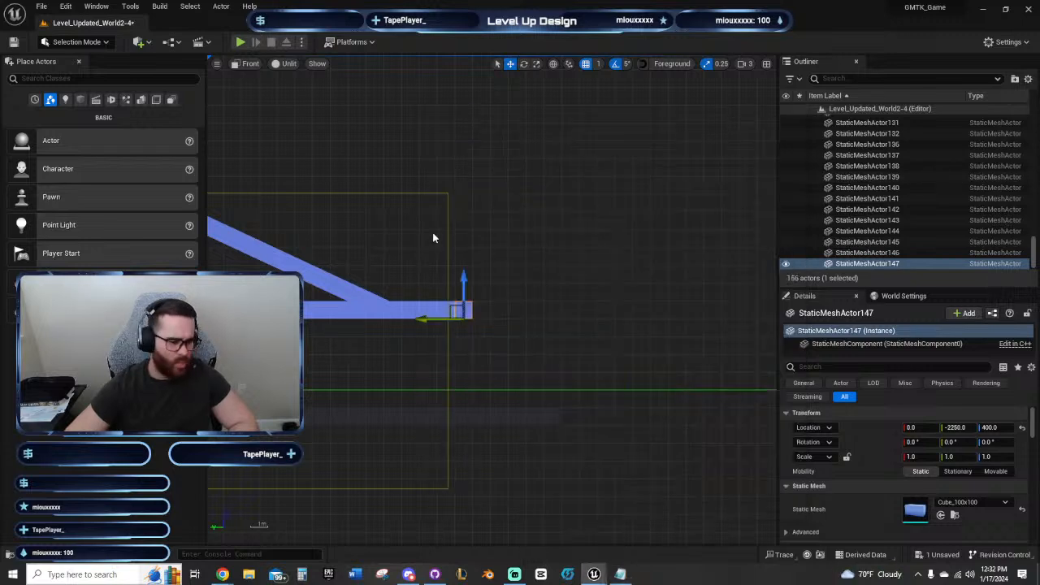
Step: Examine the cubes at the top of the vertical shaft's outer wall and check their locations
right_drag(477, 282, 566, 374)
mouse_move(459, 312)
right_down()
mouse_move(503, 332)
mouse_move(481, 301)
mouse_move(543, 283)
mouse_move(753, 463)
right_up()
click(525, 343)
right_drag(525, 343, 381, 324)
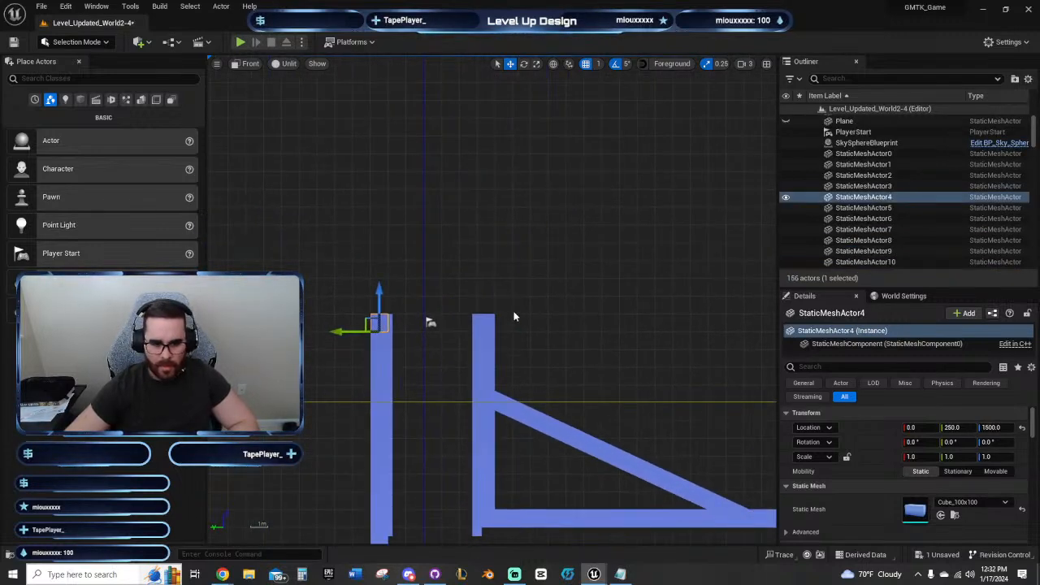
scroll(400, 326, up, 4)
click(376, 327)
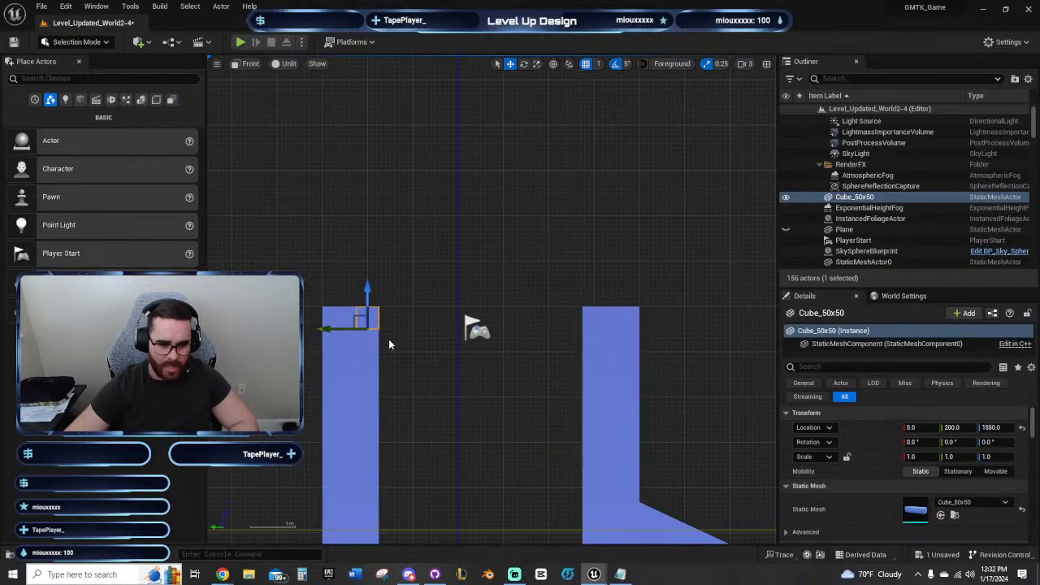
right_drag(409, 361, 455, 333)
scroll(425, 309, up, 3)
click(411, 312)
scroll(411, 312, up, 4)
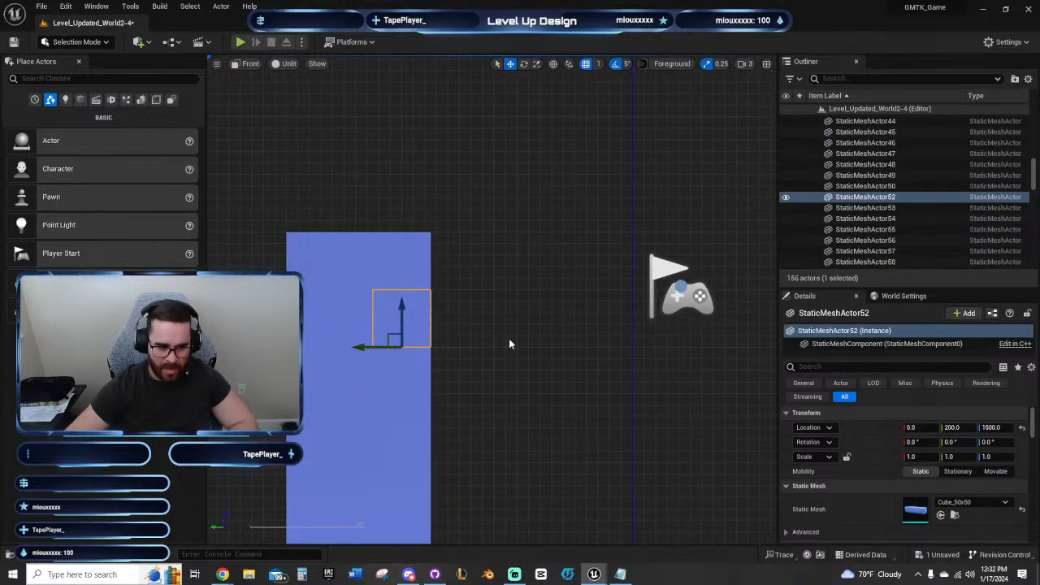
scroll(515, 343, down, 3)
click(452, 291)
scroll(542, 372, down, 8)
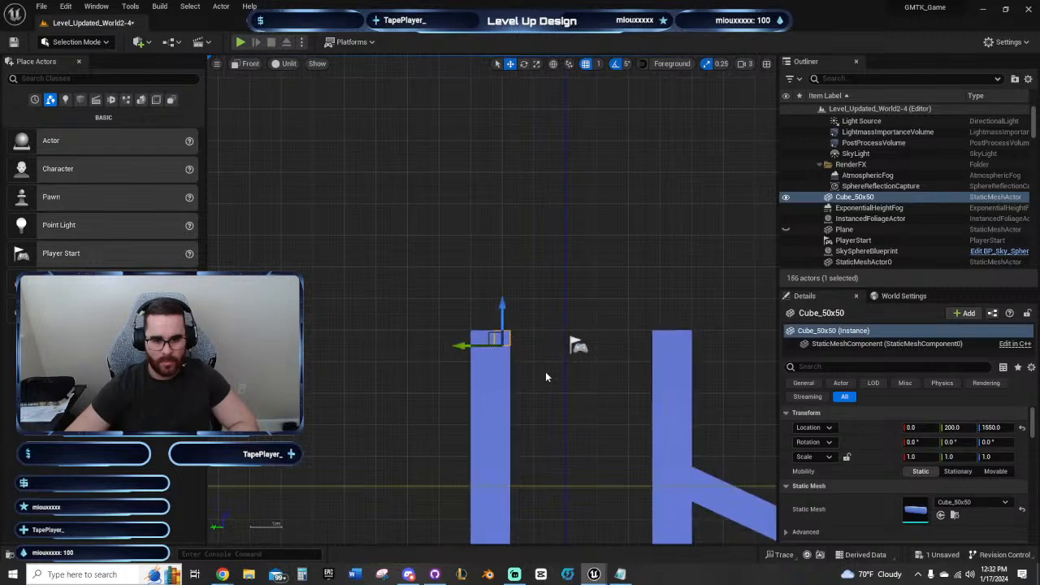
Step: Compare the location of the upper strip's end cube with that of the large cube atop the shaft's outer wall
right_drag(547, 374, 390, 312)
right_drag(608, 323, 524, 277)
scroll(556, 291, down, 4)
scroll(556, 291, down, 2)
right_drag(720, 343, 458, 277)
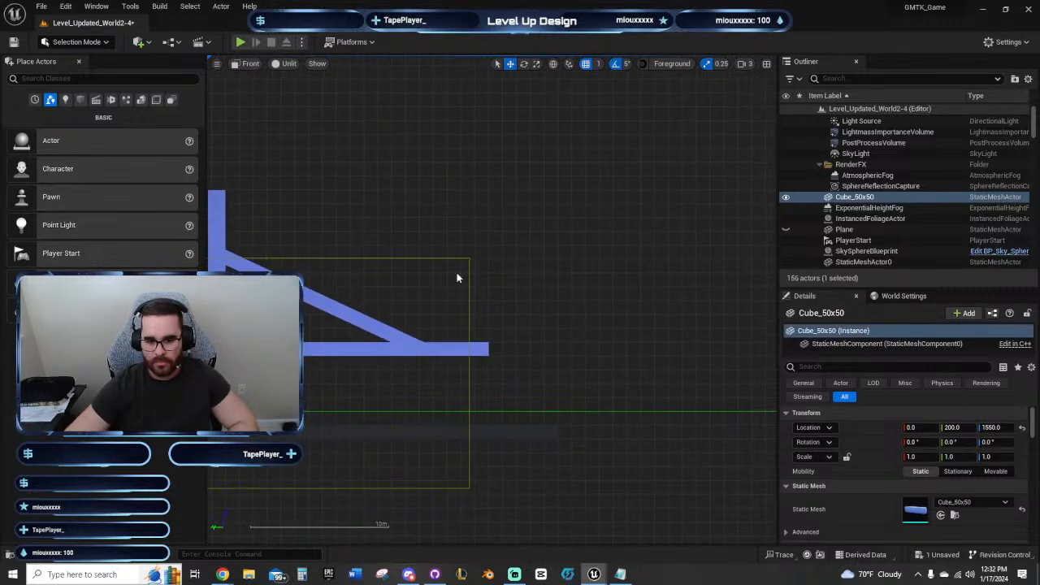
click(483, 348)
right_drag(605, 351, 708, 404)
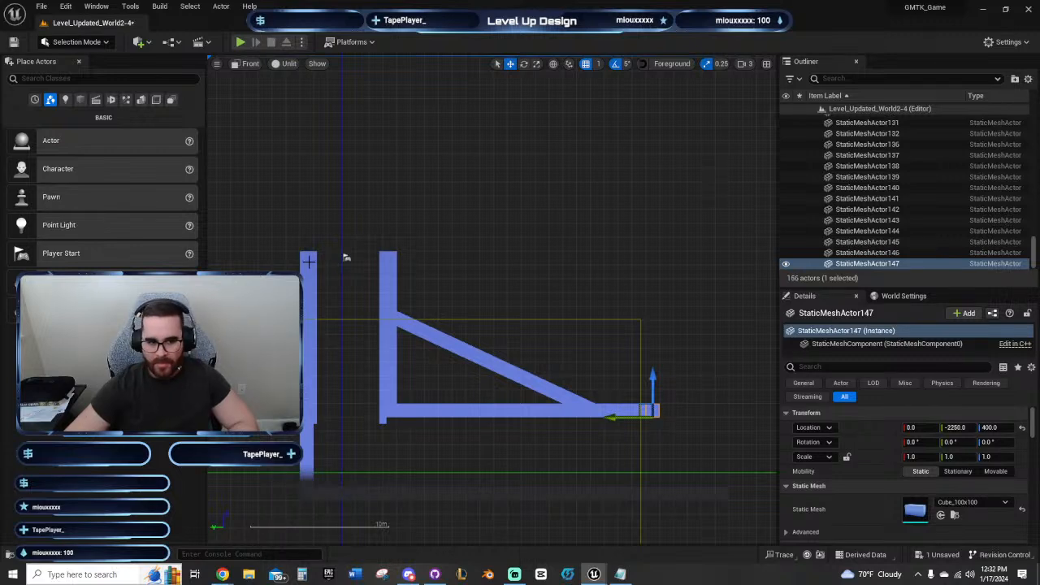
click(312, 262)
right_drag(439, 268, 492, 271)
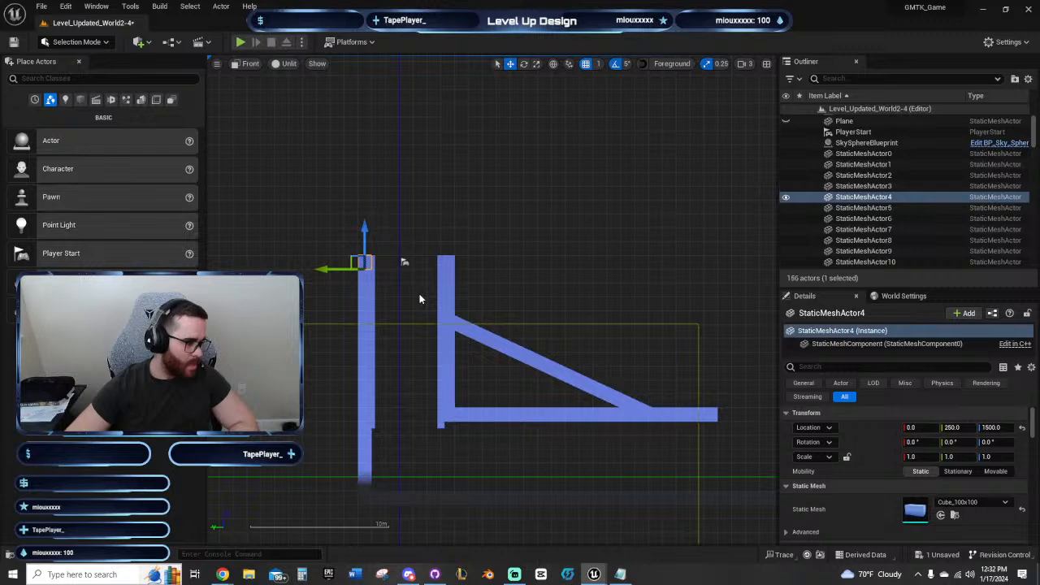
right_drag(465, 288, 634, 284)
scroll(453, 294, up, 3)
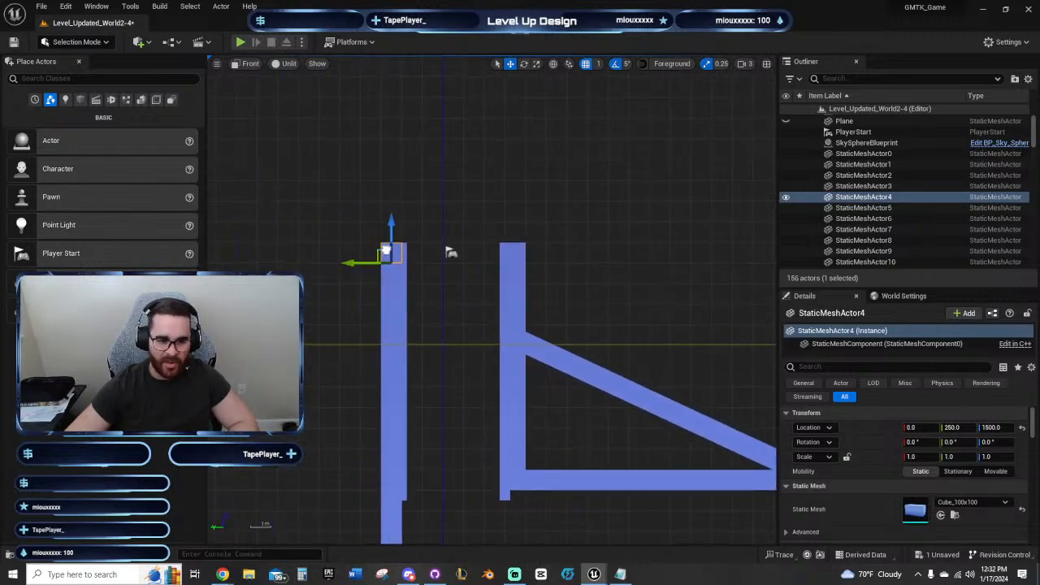
Step: Extend the wall on the slope's side of the shaft upward with three stacked duplicates of its top cube, up to Z 1800
right_drag(385, 249, 430, 431)
scroll(442, 394, up, 3)
scroll(443, 398, up, 4)
right_drag(507, 372, 379, 256)
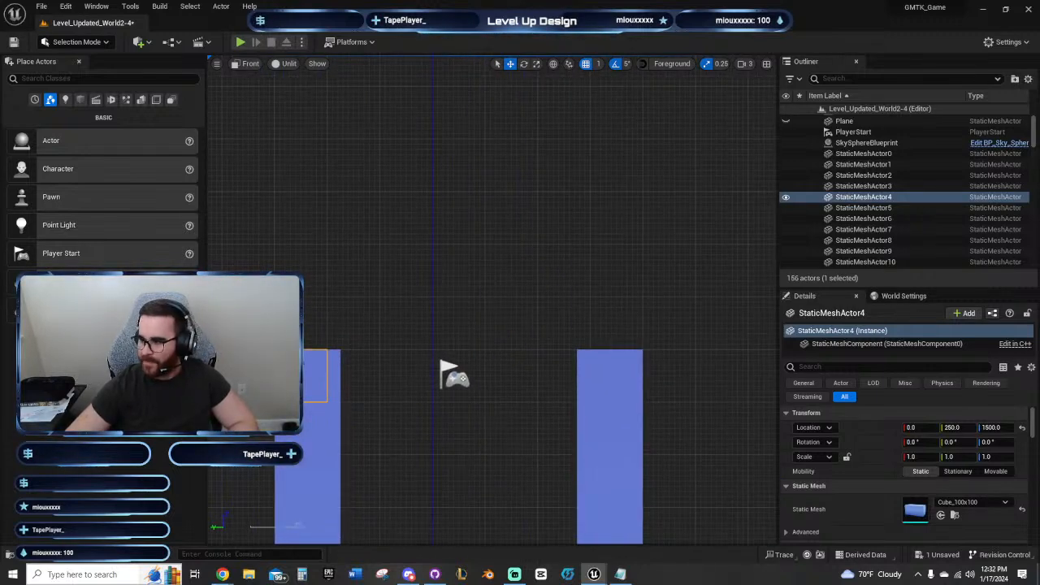
right_drag(701, 348, 307, 168)
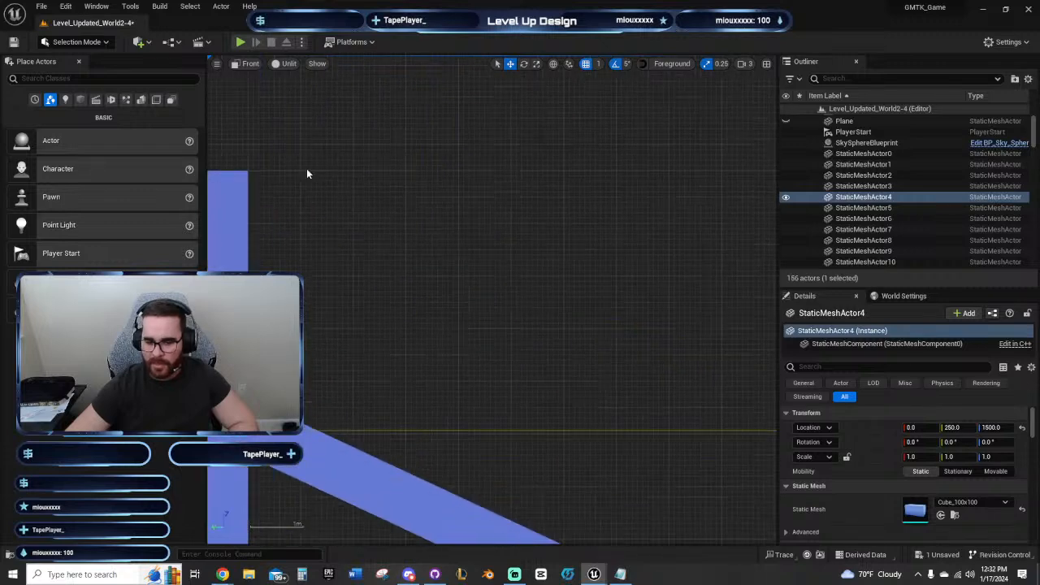
scroll(404, 243, down, 8)
right_drag(408, 250, 466, 316)
right_drag(413, 275, 467, 314)
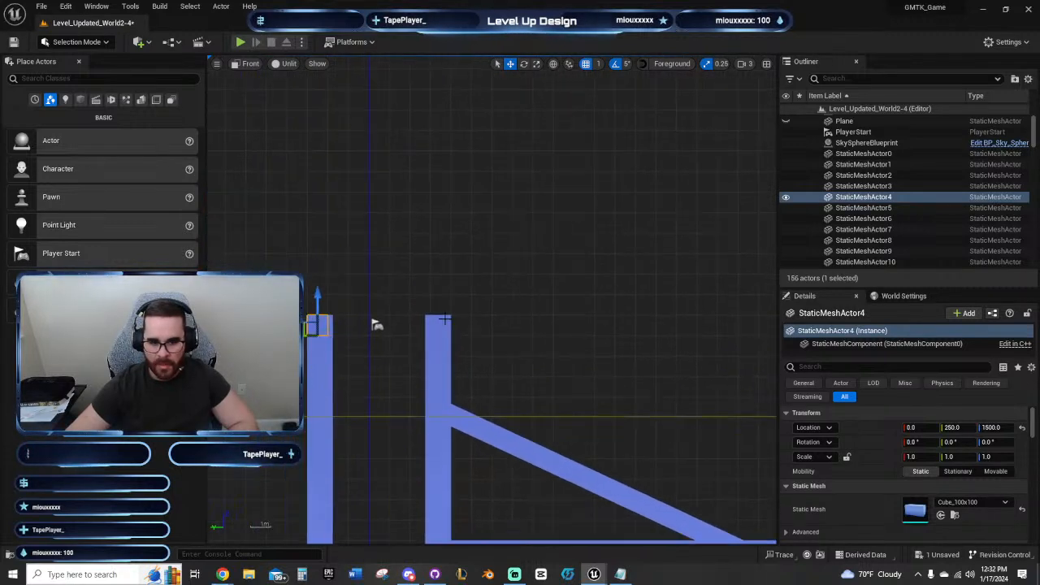
click(437, 325)
key(ctrl+d)
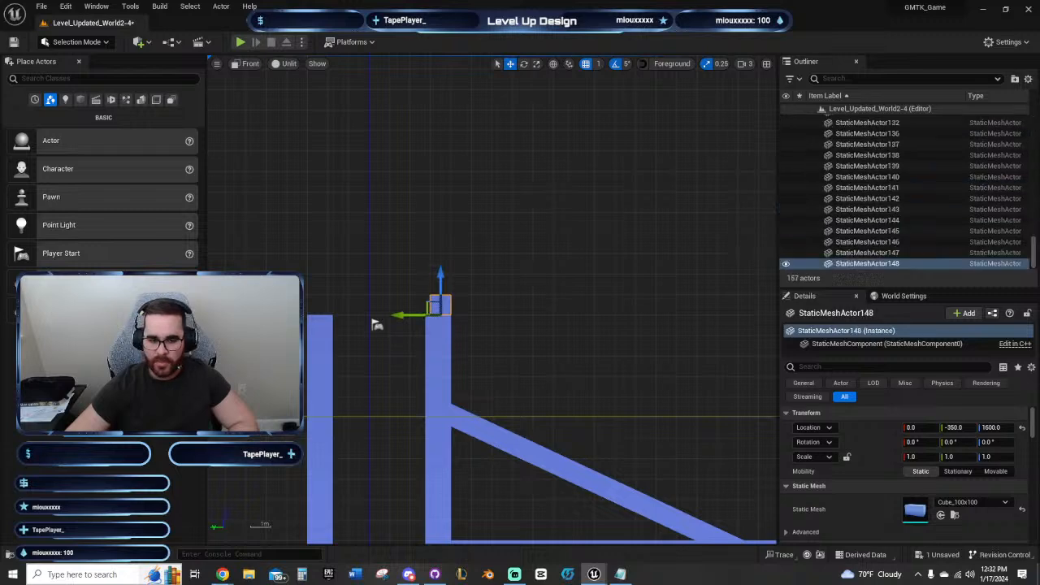
key(ctrl+d)
key(ctrl+d)
Step: Extend the shaft's outer wall upward with three stacked duplicates of its top cube, up to Z 1800
click(312, 325)
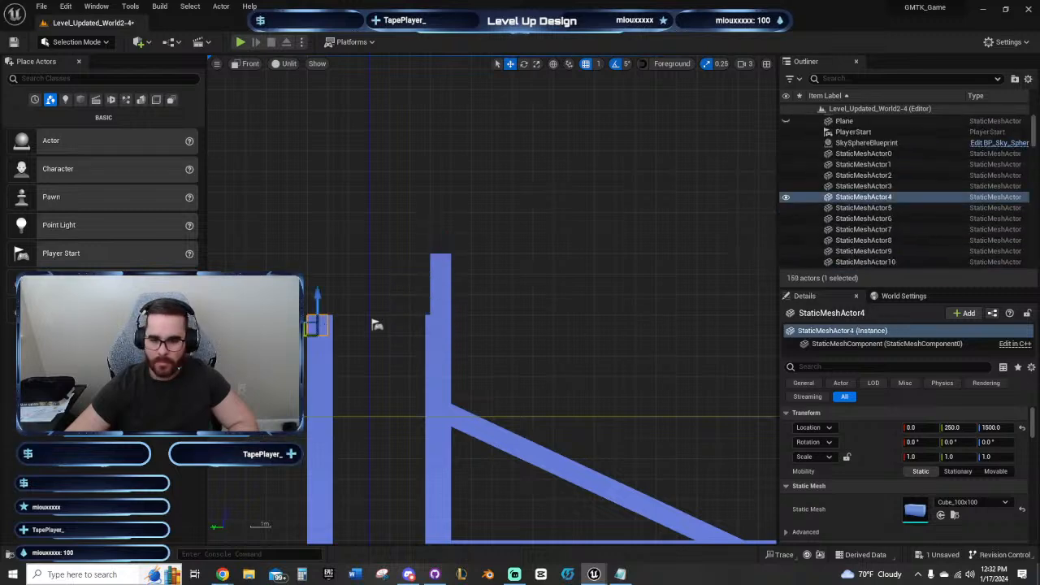
key(ctrl+d)
key(ctrl+d)
key(ctrl+d)
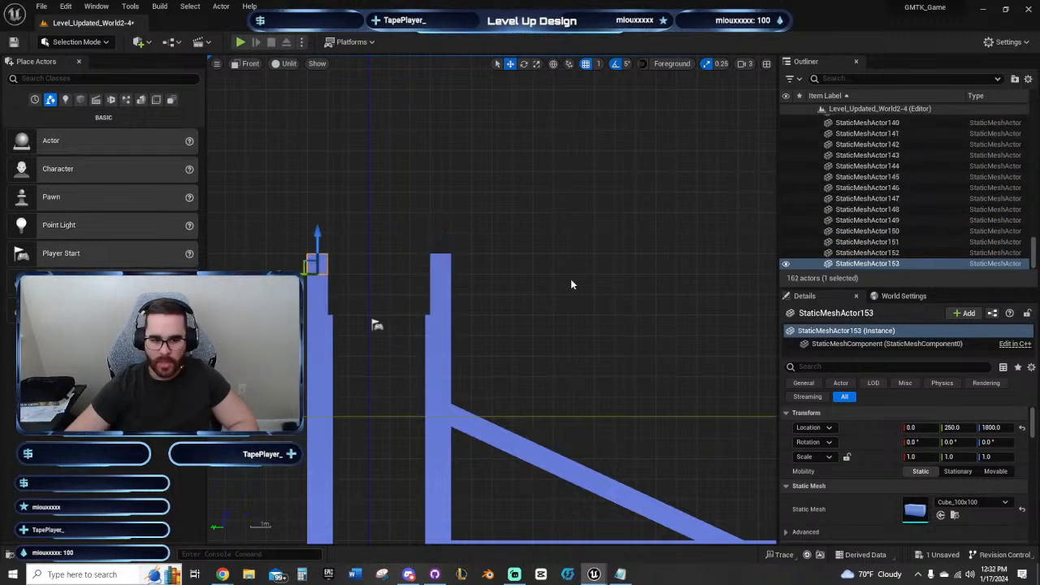
click(545, 296)
Step: Raise the PlayerStart within the shaft to about Z 1669
right_drag(605, 317, 423, 265)
right_drag(492, 337, 636, 238)
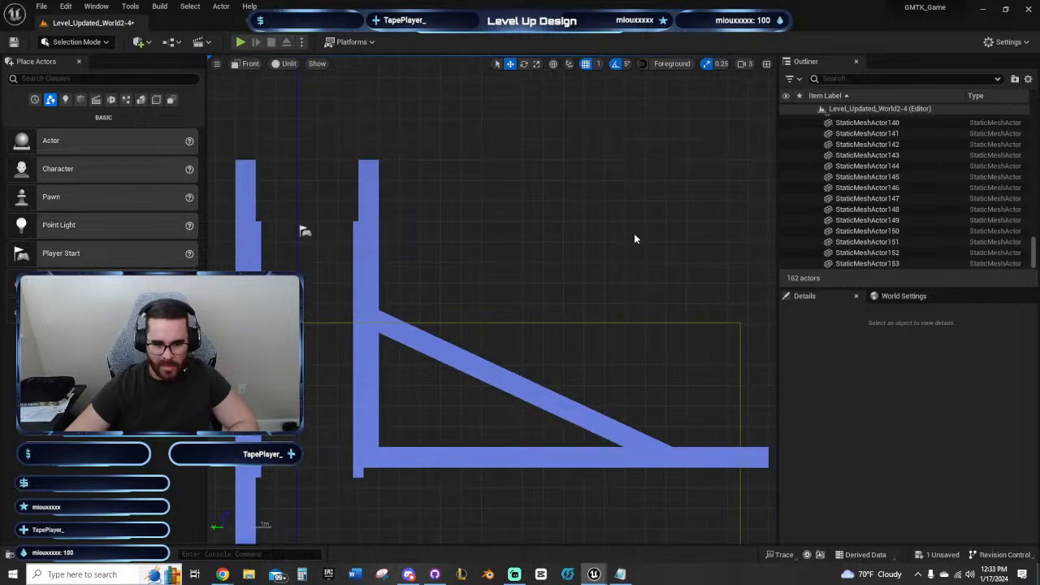
click(305, 234)
drag(305, 234, 304, 207)
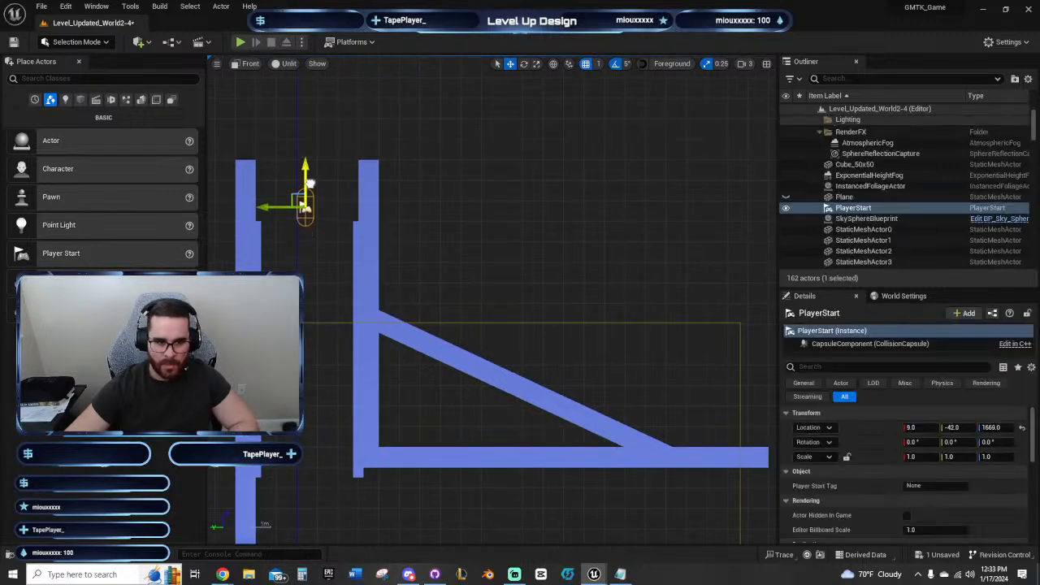
click(595, 245)
Step: Place a BP_HazardTrack actor above the slope at about Y -1030, Z 1222
right_drag(595, 246, 491, 271)
right_drag(573, 278, 444, 236)
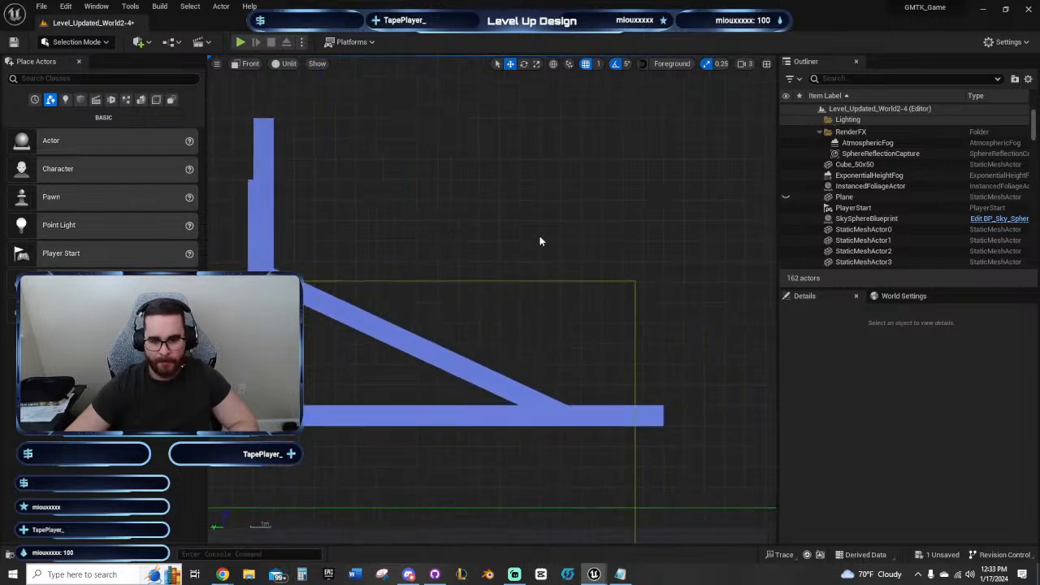
right_drag(720, 237, 619, 208)
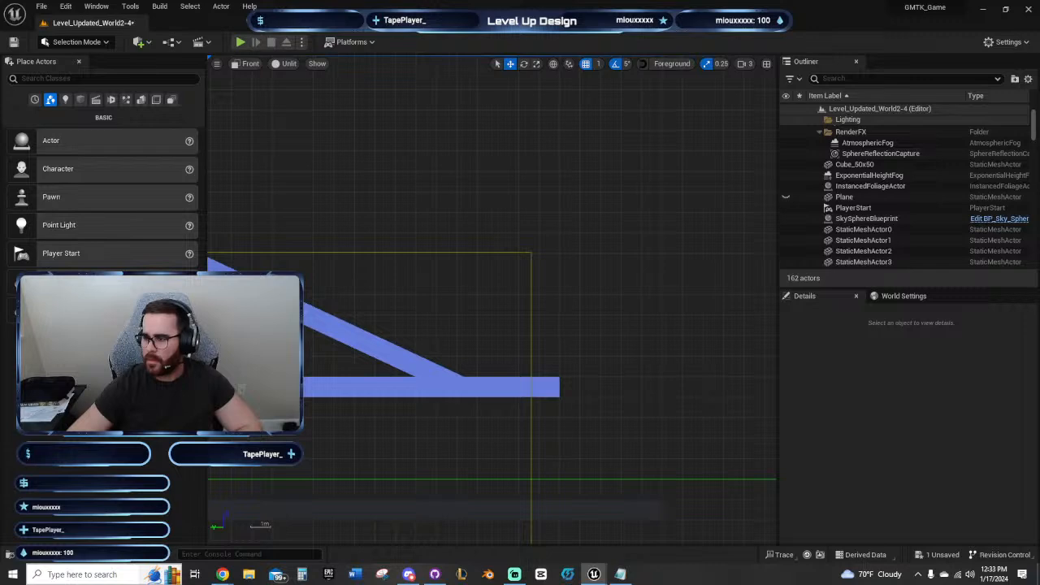
drag(299, 227, 299, 227)
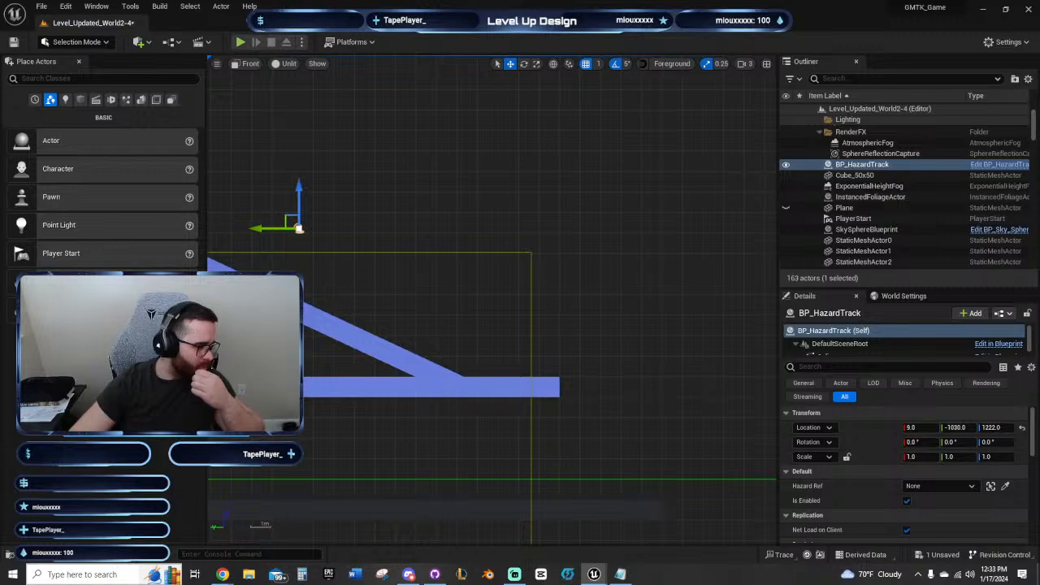
Step: Move the hazard track up and toward the shaft wall, to about Y -861, Z 1482
right_drag(497, 292, 553, 318)
right_drag(558, 228, 602, 306)
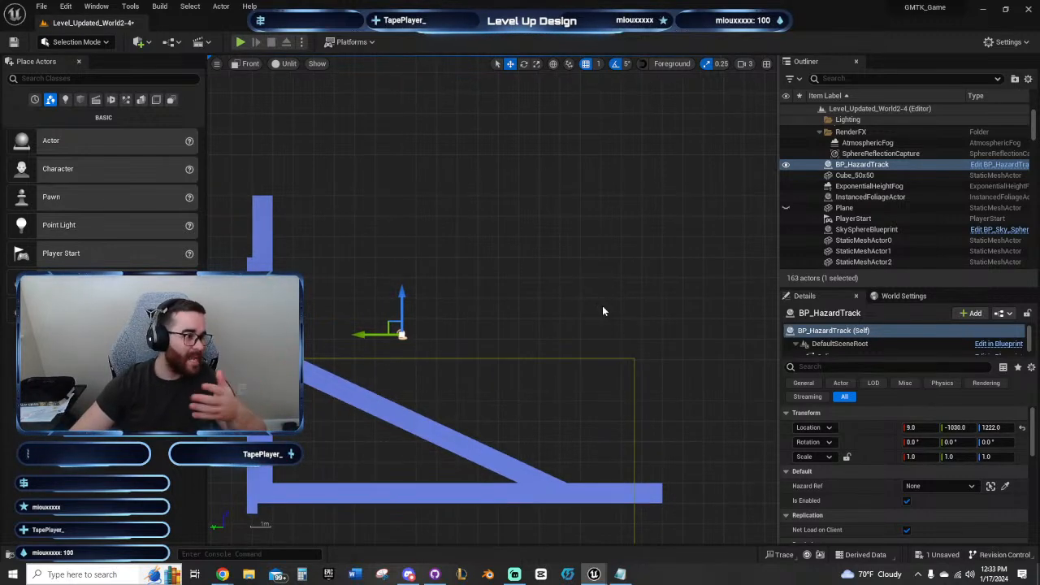
right_drag(602, 306, 595, 331)
scroll(439, 338, up, 4)
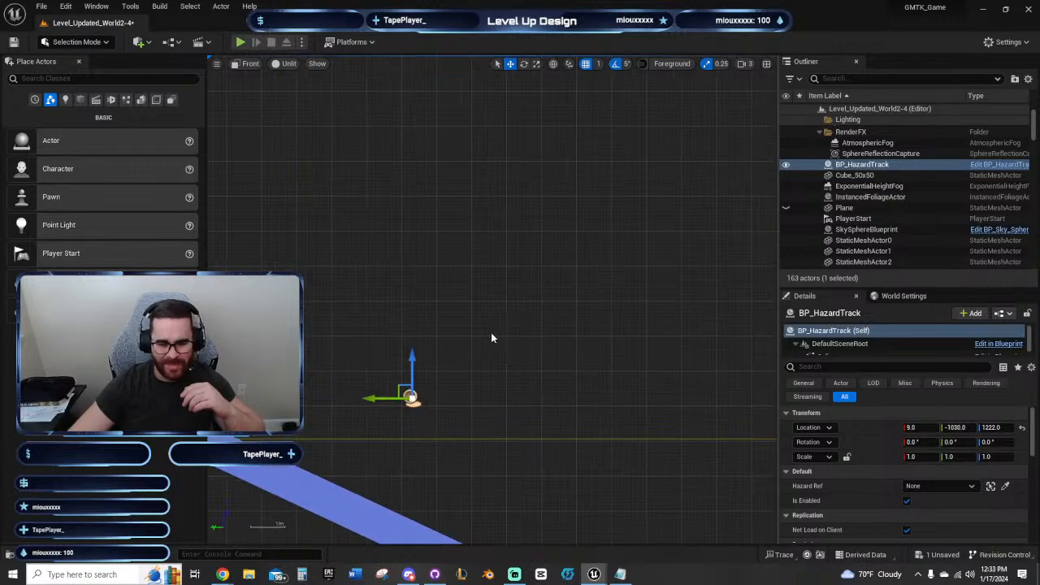
right_drag(491, 332, 584, 331)
scroll(639, 281, down, 2)
drag(500, 322, 500, 250)
drag(459, 283, 409, 283)
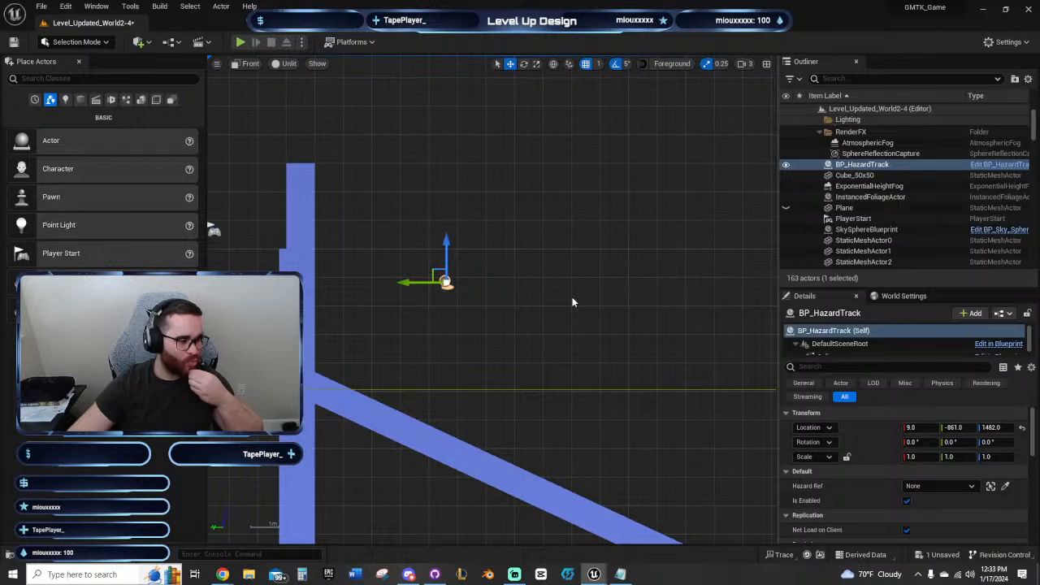
Step: Rotate the hazard track to about -90° on Z so its path runs away from the shaft wall
right_drag(582, 298, 560, 317)
scroll(438, 316, up, 3)
right_drag(460, 287, 532, 323)
scroll(595, 281, down, 6)
scroll(532, 320, up, 3)
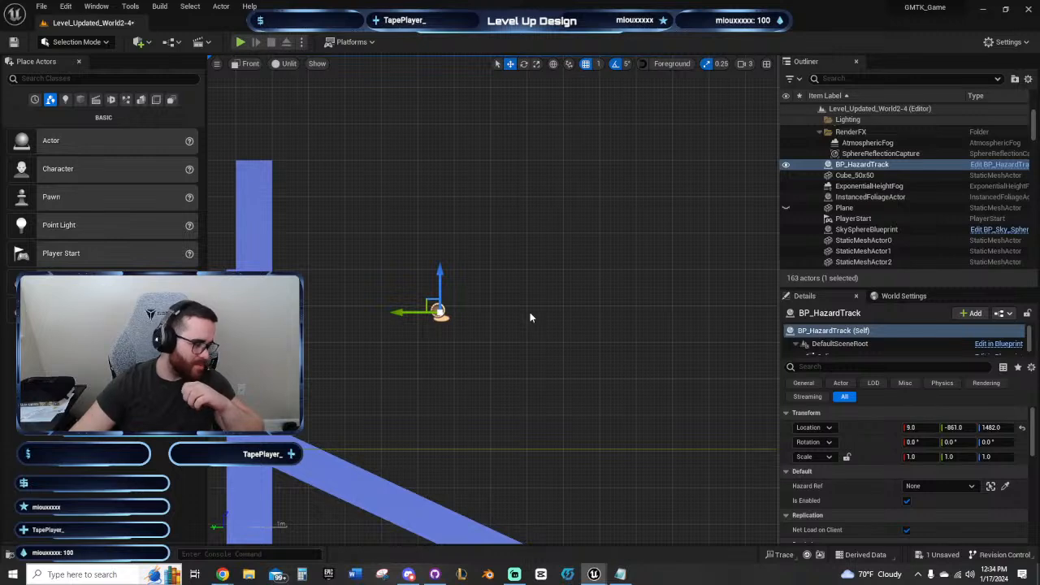
right_drag(526, 301, 515, 322)
key(e)
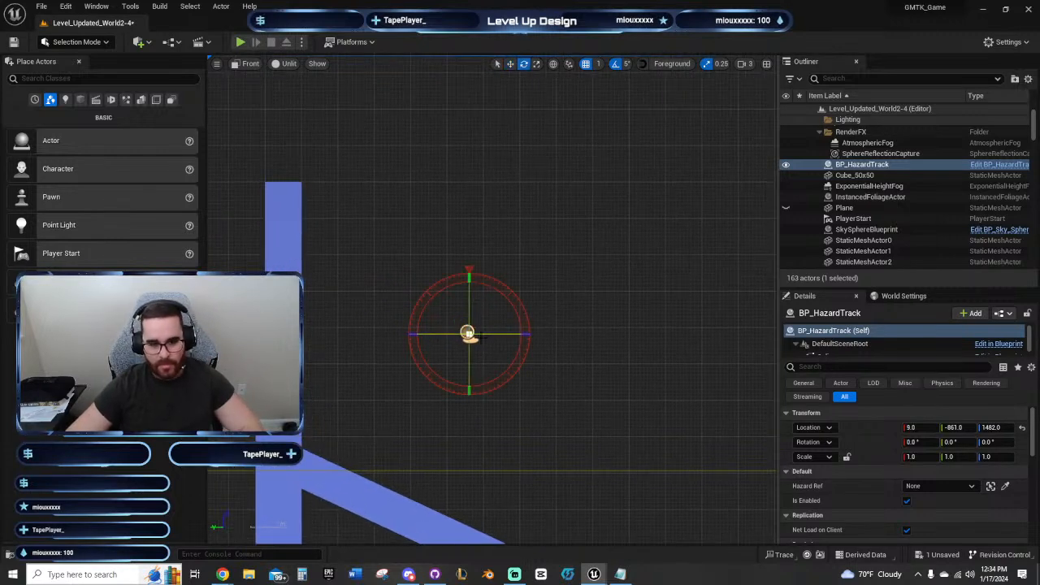
drag(504, 335, 546, 335)
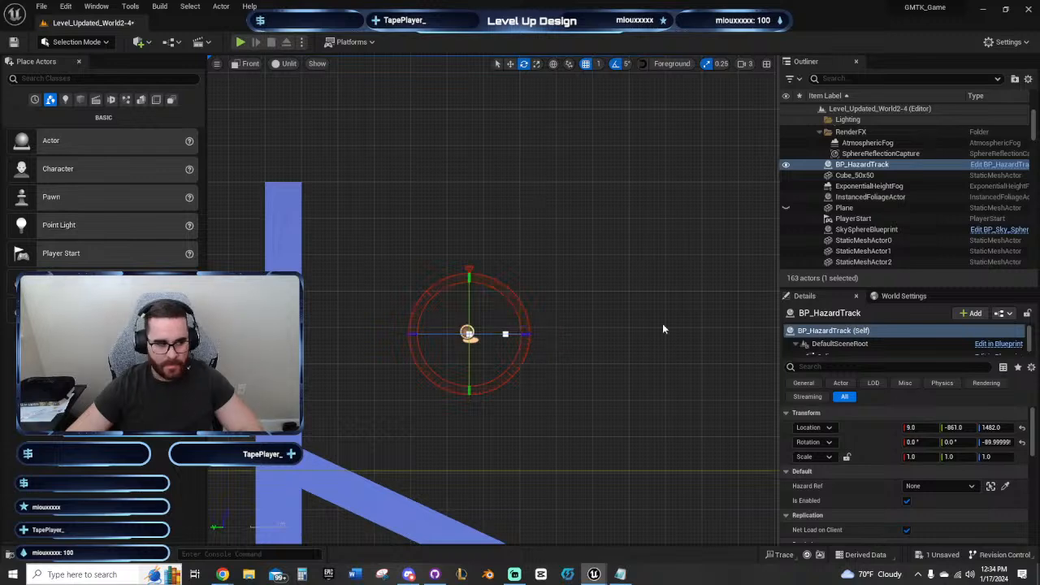
click(610, 296)
Step: Move the hazard track closer to the shaft wall, to about Y -611
right_drag(609, 296, 571, 347)
click(438, 338)
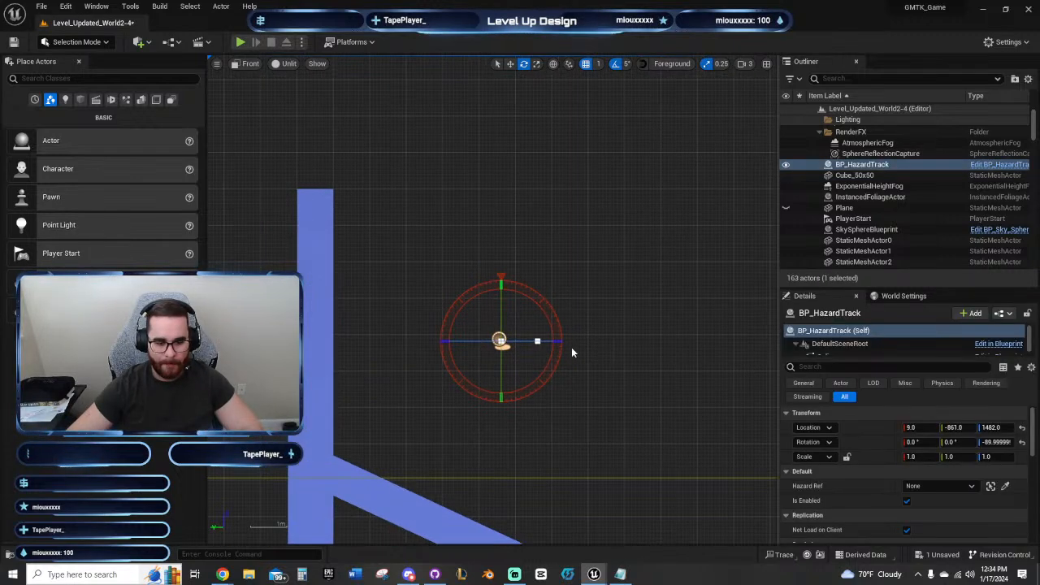
key(w)
drag(466, 339, 376, 323)
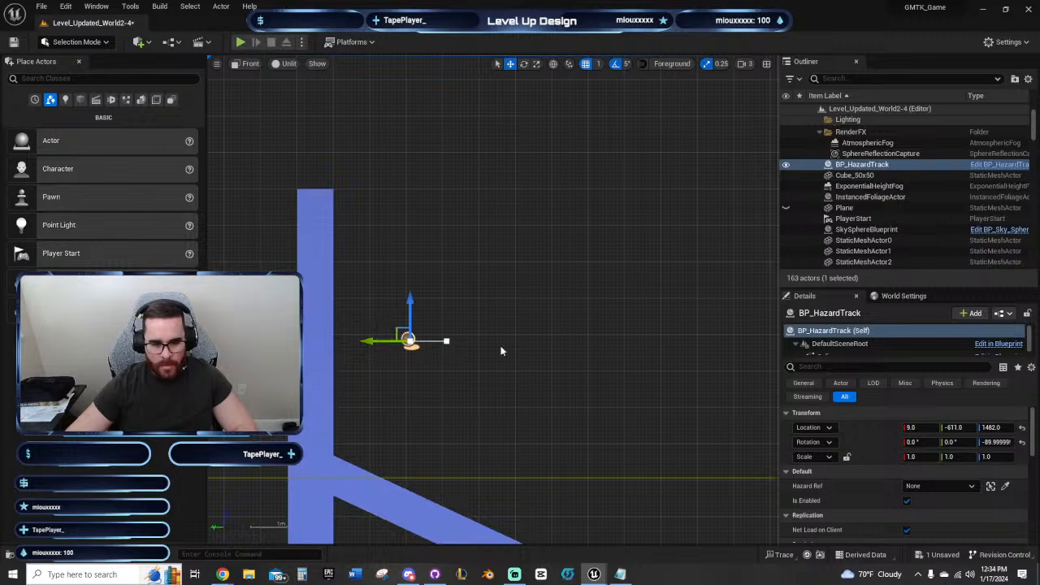
Step: Place a BP_CircularSaw at about Y -1047, Z 1669 and rotate it to -90° on Y so its blade faces the front view
right_drag(500, 351, 609, 298)
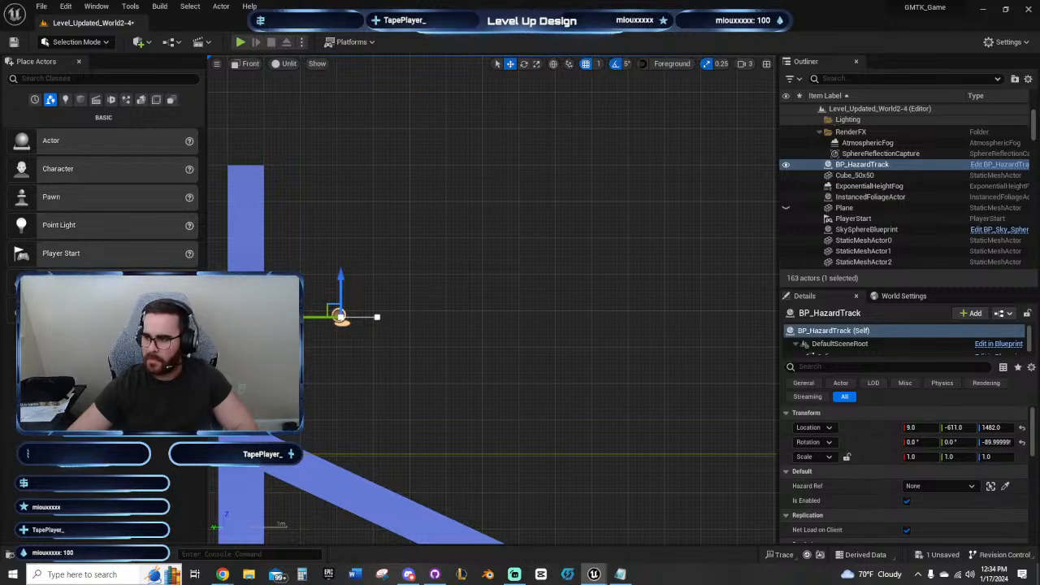
drag(1039, 340, 500, 249)
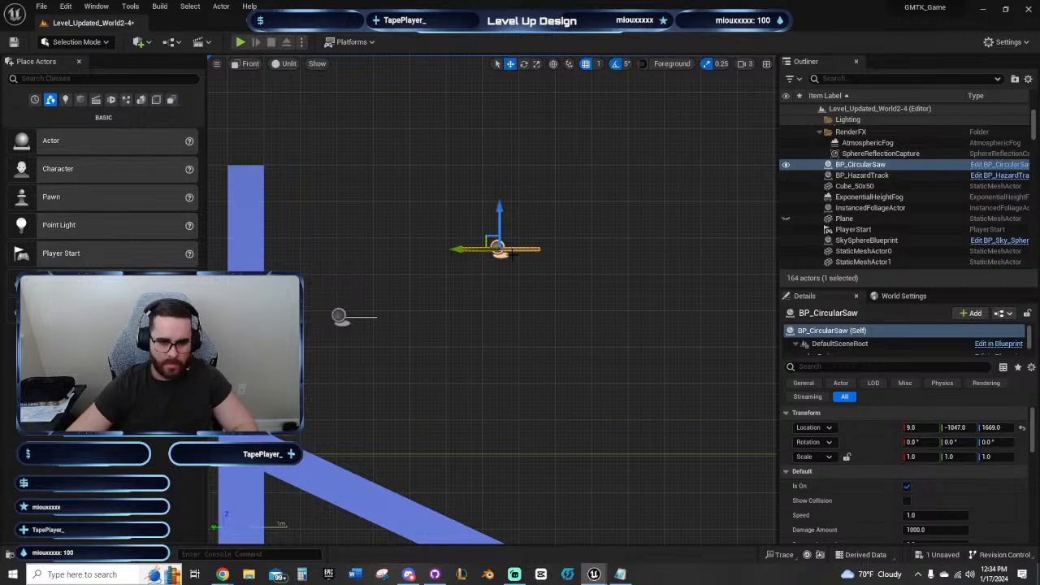
key(e)
drag(500, 200, 560, 251)
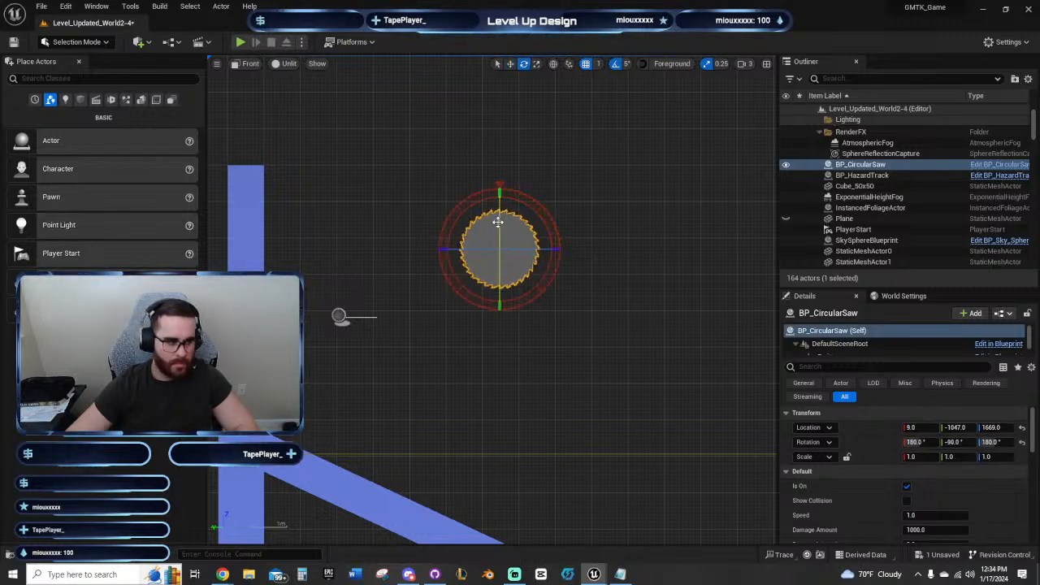
right_drag(557, 252, 493, 252)
key(w)
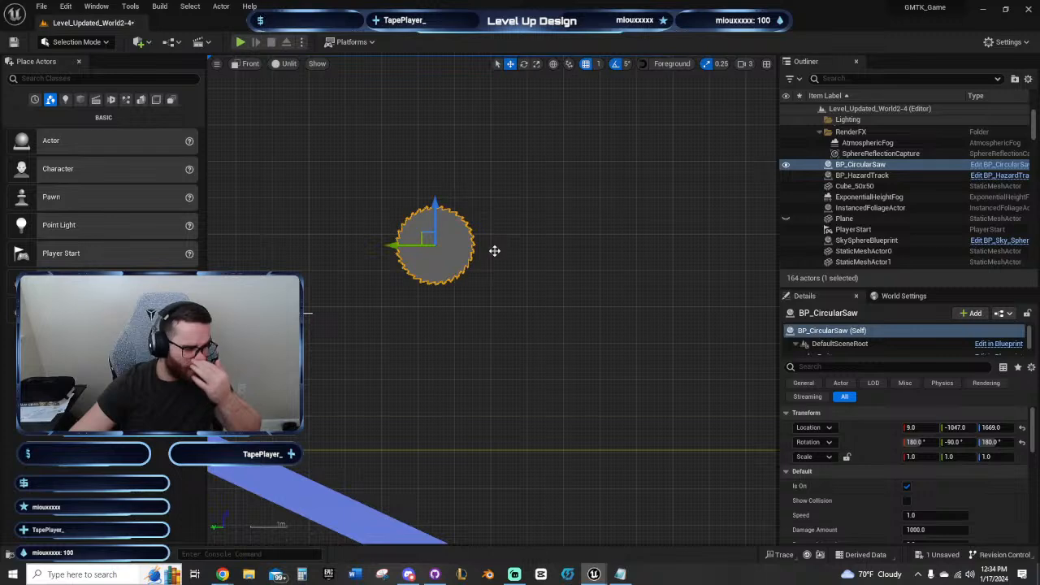
Step: Assign the circular saw as the hazard track's Hazard Ref by picking it in the level
right_drag(486, 329, 620, 323)
right_drag(706, 341, 650, 327)
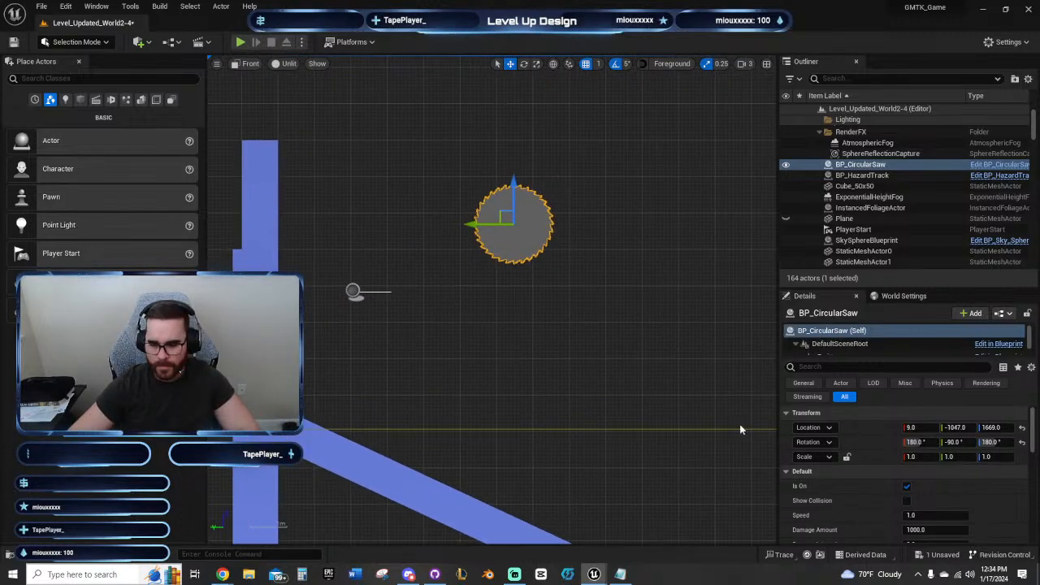
click(353, 291)
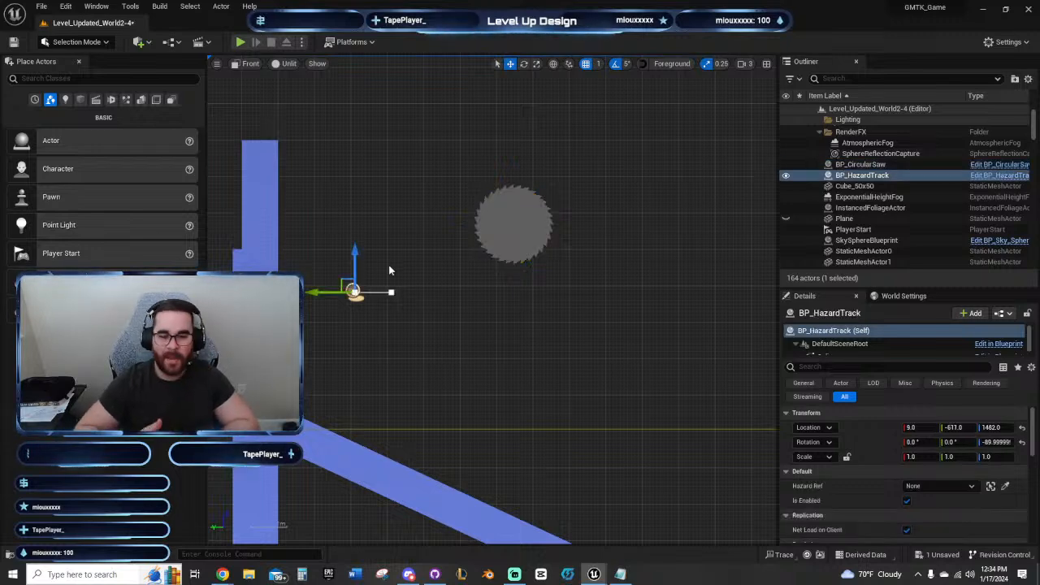
right_drag(512, 307, 531, 330)
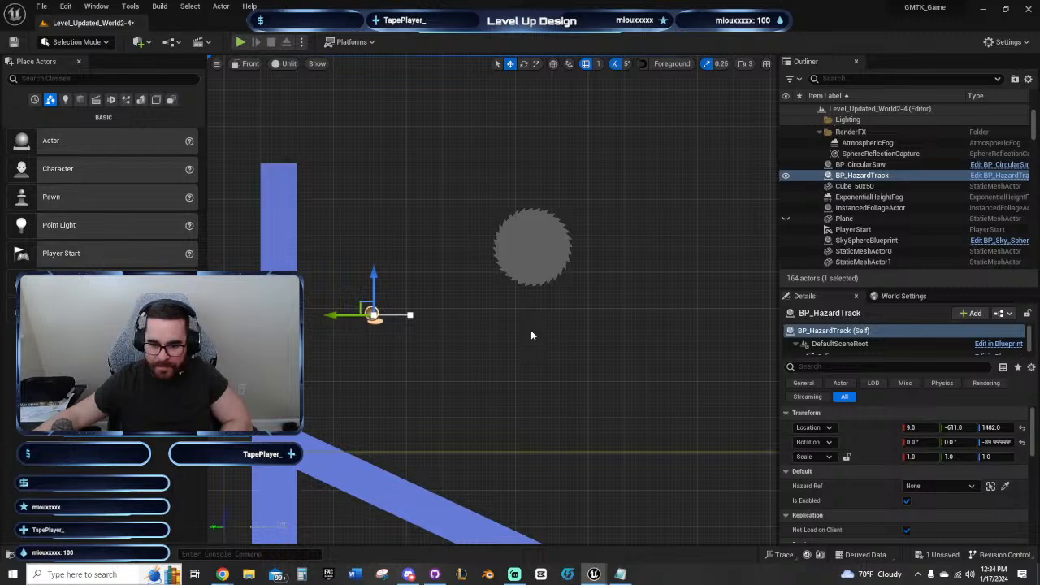
click(1005, 486)
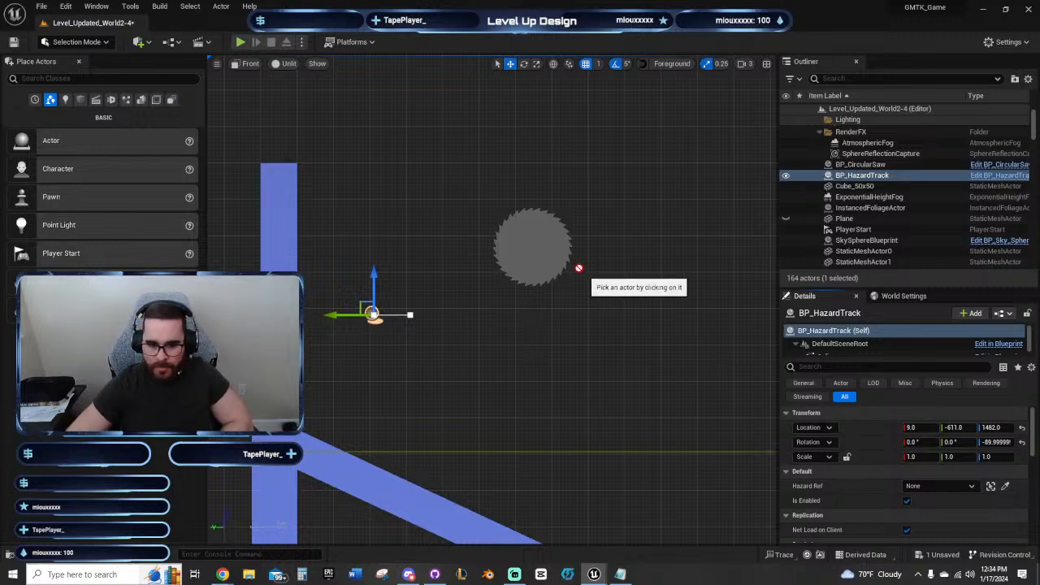
click(551, 262)
Step: Scale the circular saw to 2.0 on X and Y, with Z at 1.0
right_drag(595, 315, 463, 267)
right_drag(422, 321, 600, 299)
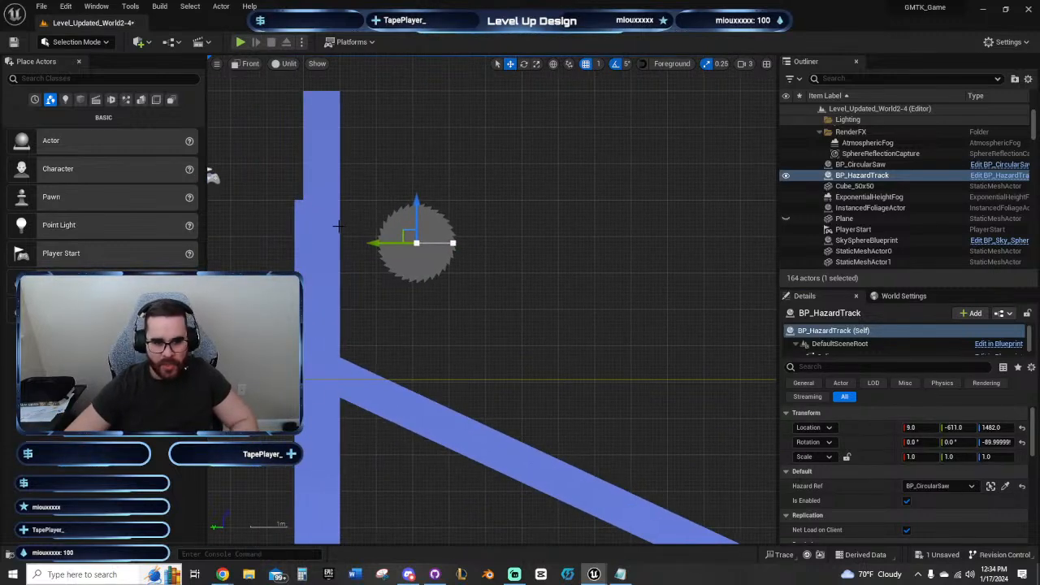
click(431, 233)
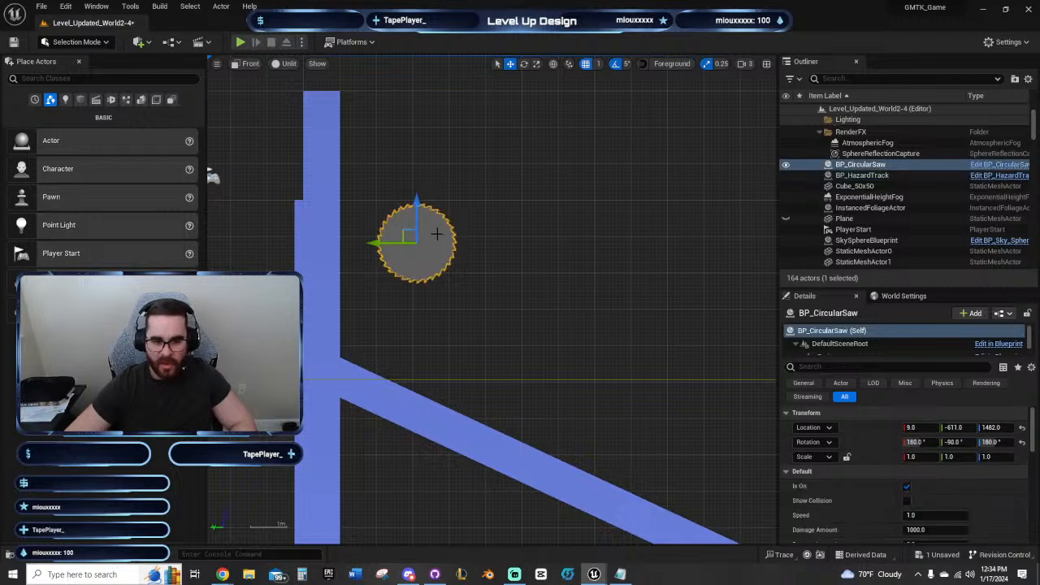
click(926, 458)
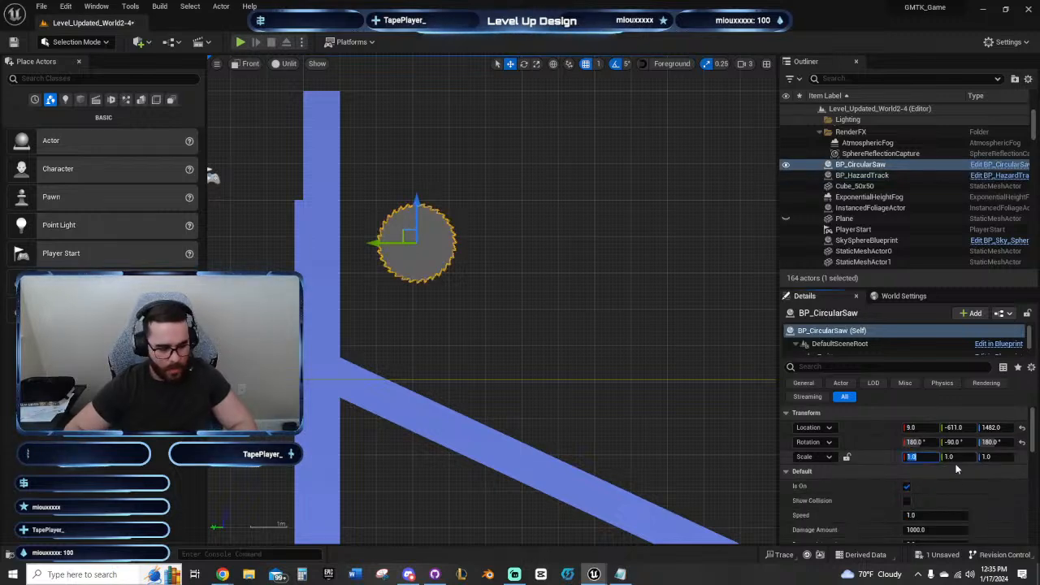
text(2)
key(Tab)
text(2)
key(Tab)
text(2)
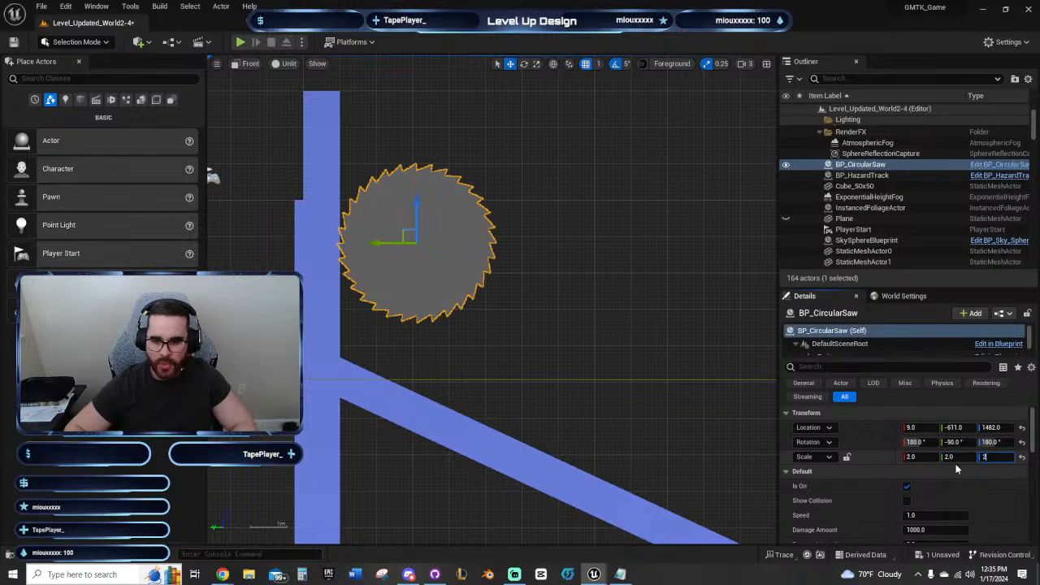
key(Return)
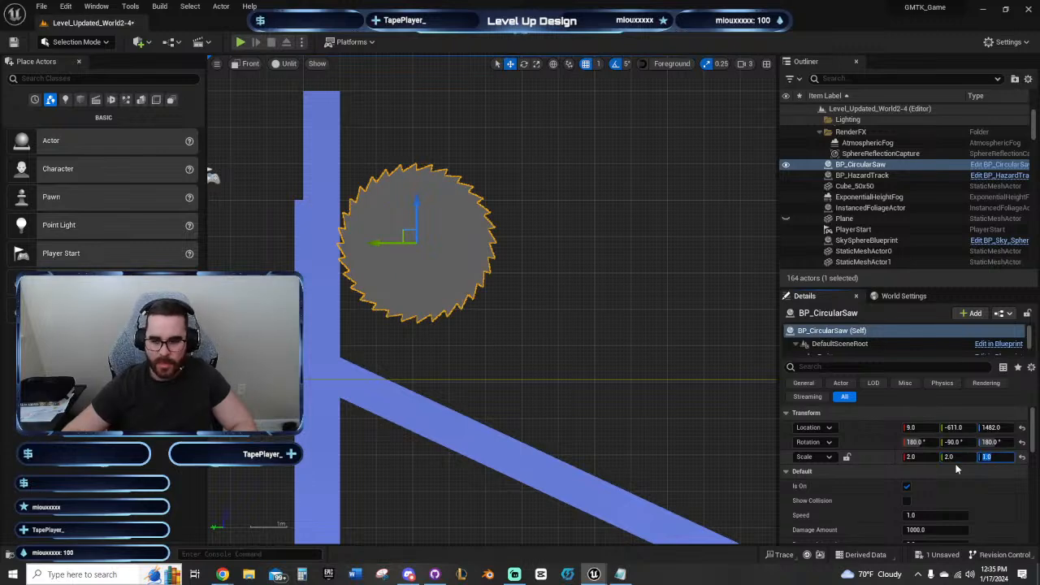
click(557, 274)
Step: Select the hazard track and lower it to Z 1309 so the saw sits just above the slope's upper end
right_drag(558, 274, 576, 314)
click(882, 176)
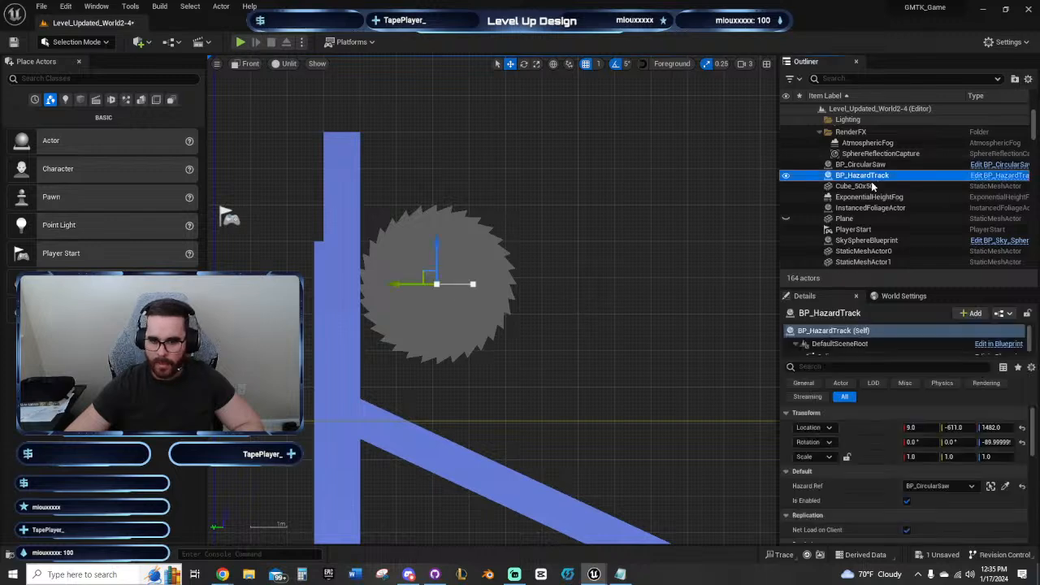
click(473, 280)
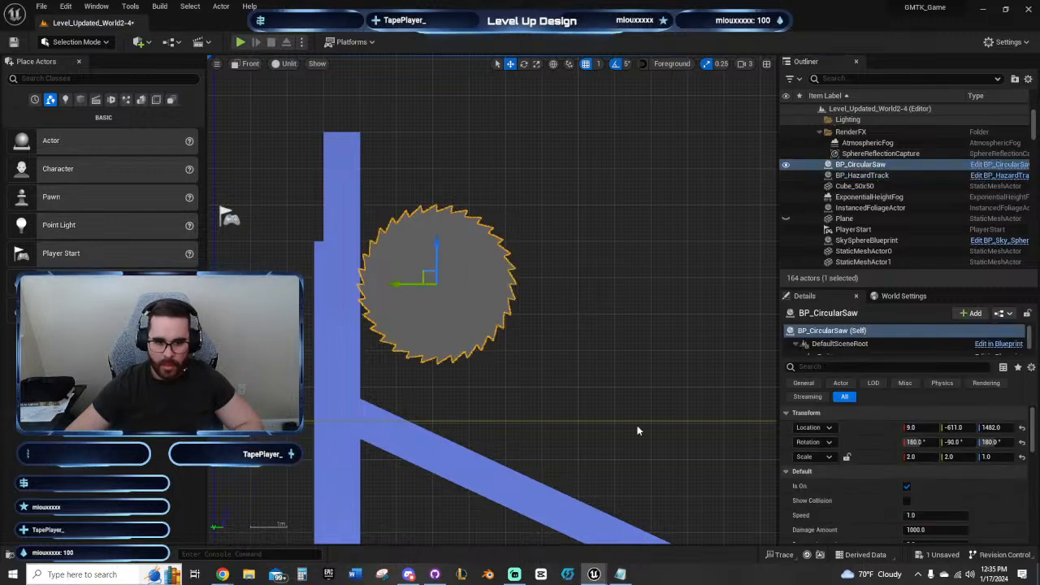
click(507, 292)
click(451, 243)
click(874, 174)
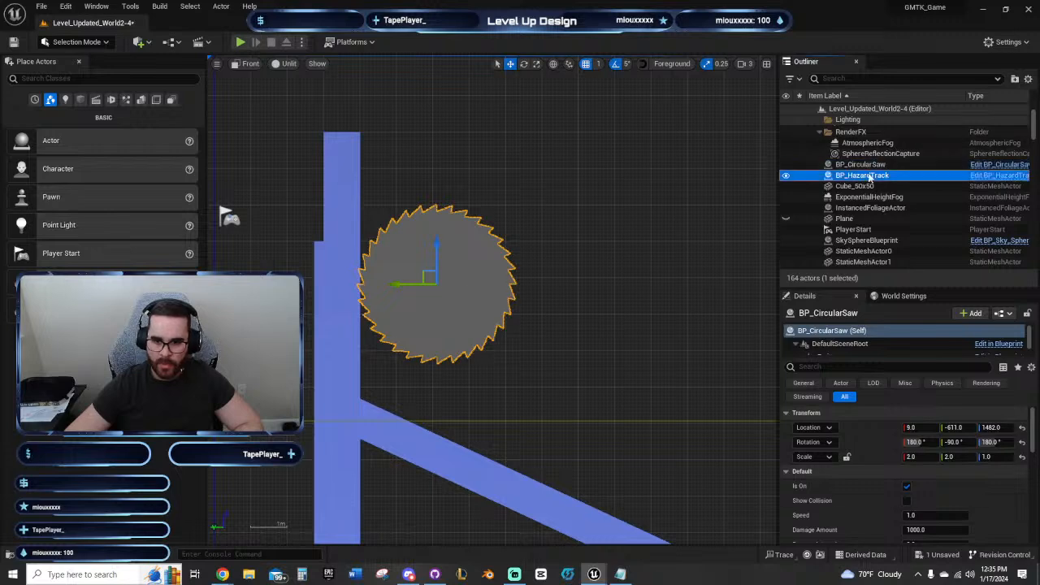
drag(442, 243, 441, 307)
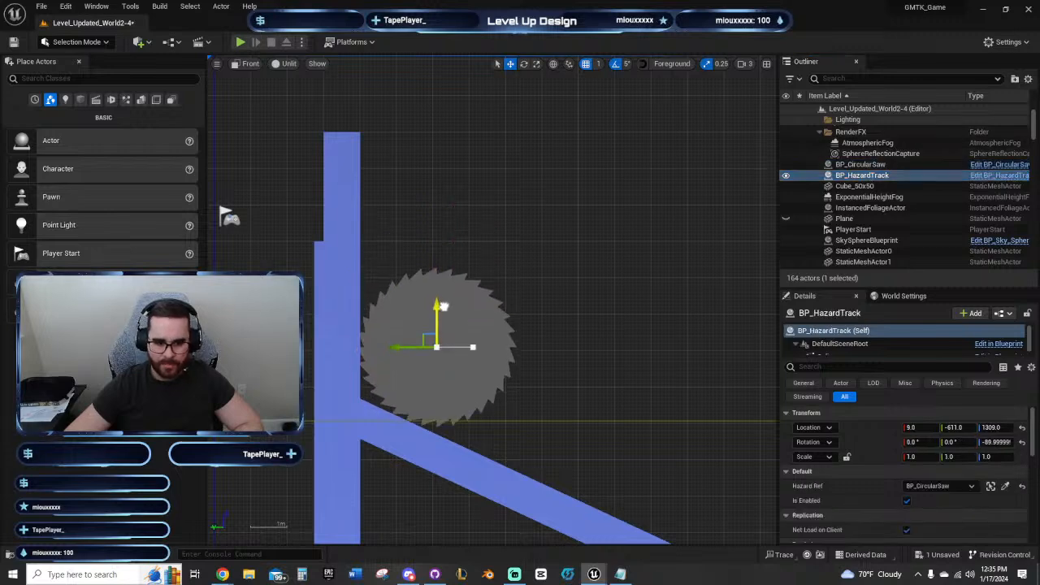
right_drag(580, 379, 572, 355)
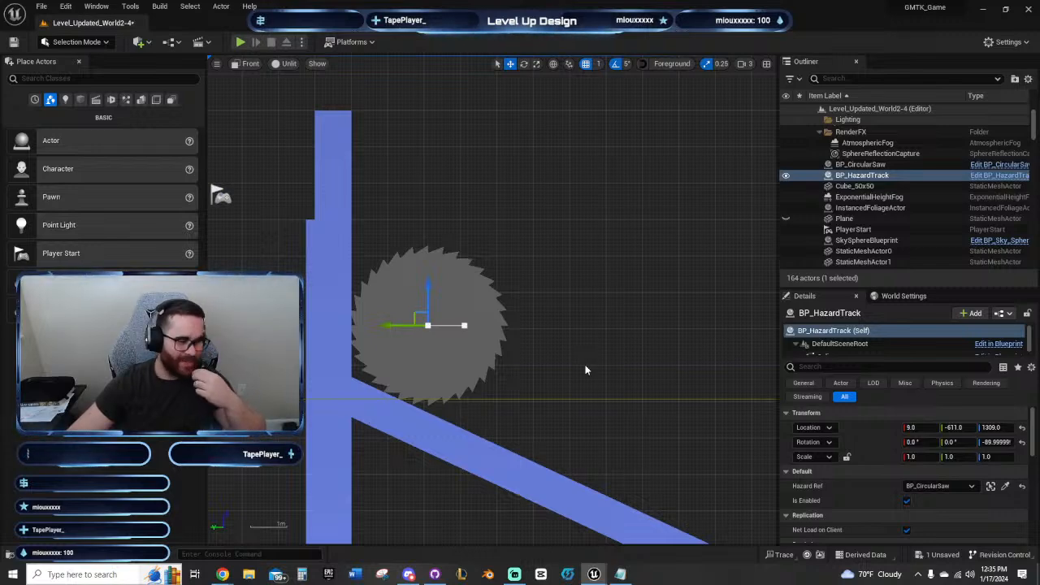
Step: Switch the transform gizmo to local space and nudge the hazard track's end point slightly upward
right_drag(562, 388, 284, 248)
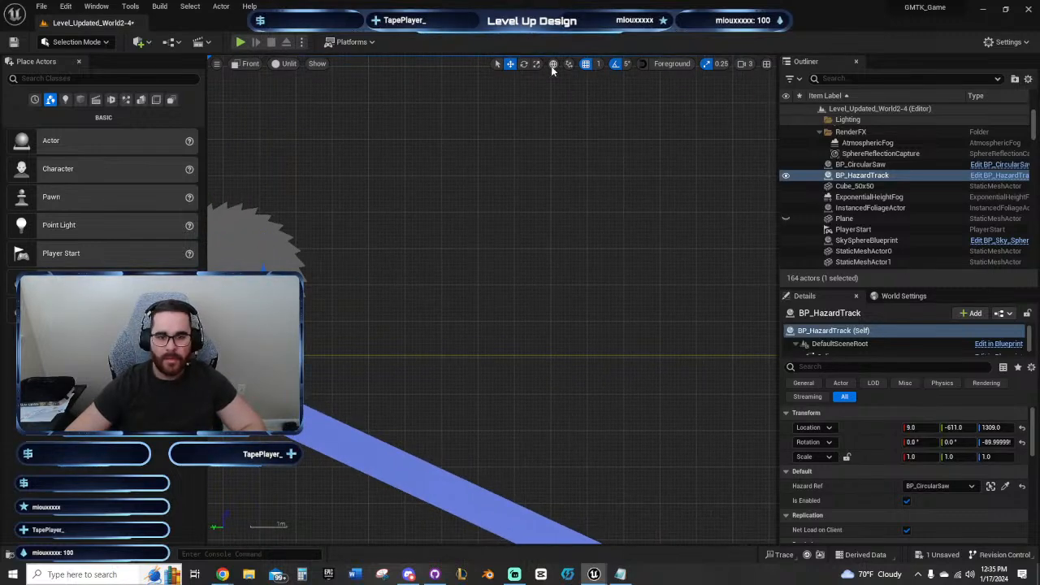
right_drag(513, 144, 566, 188)
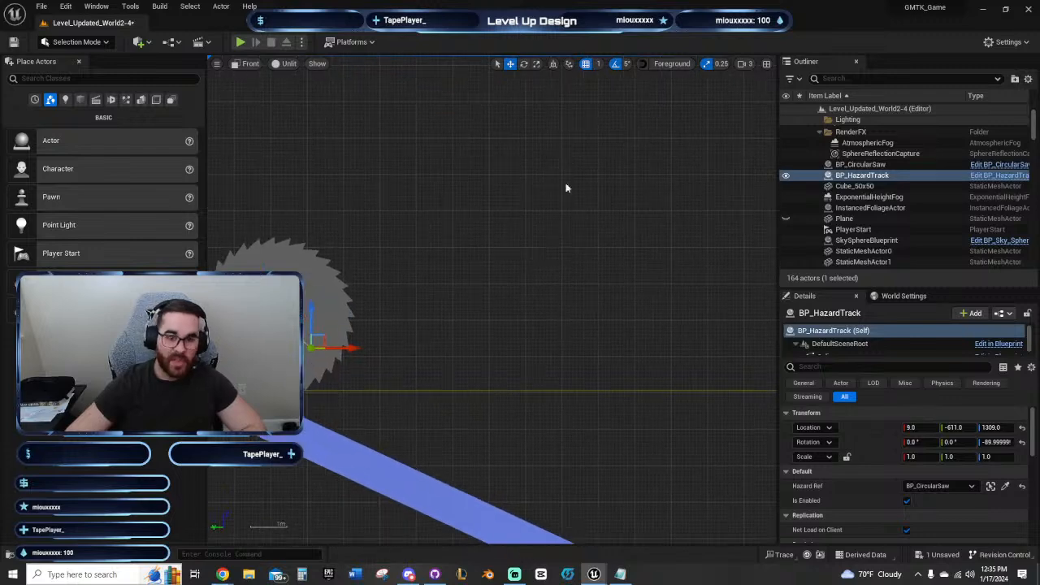
click(552, 65)
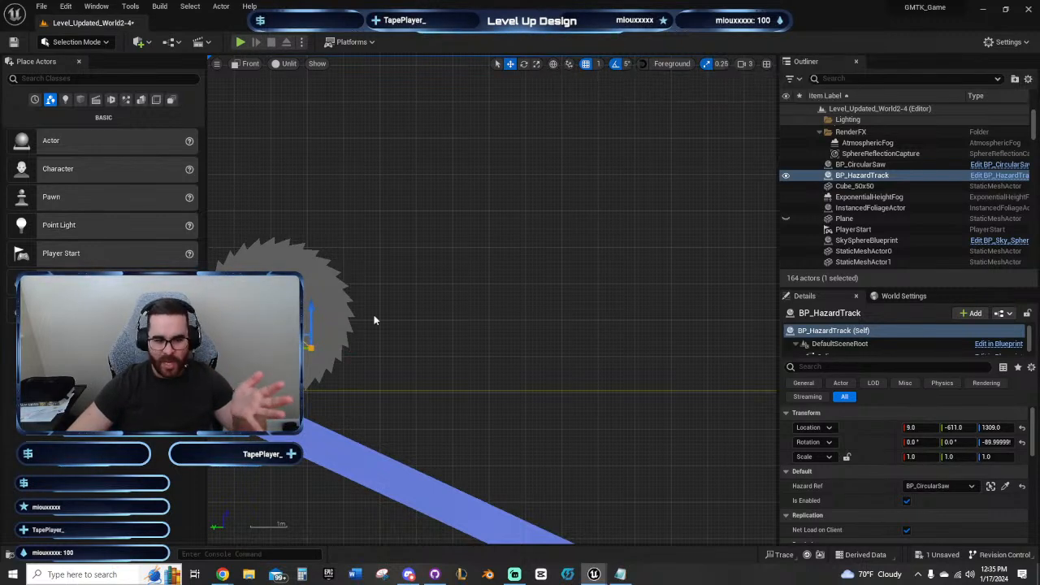
click(554, 65)
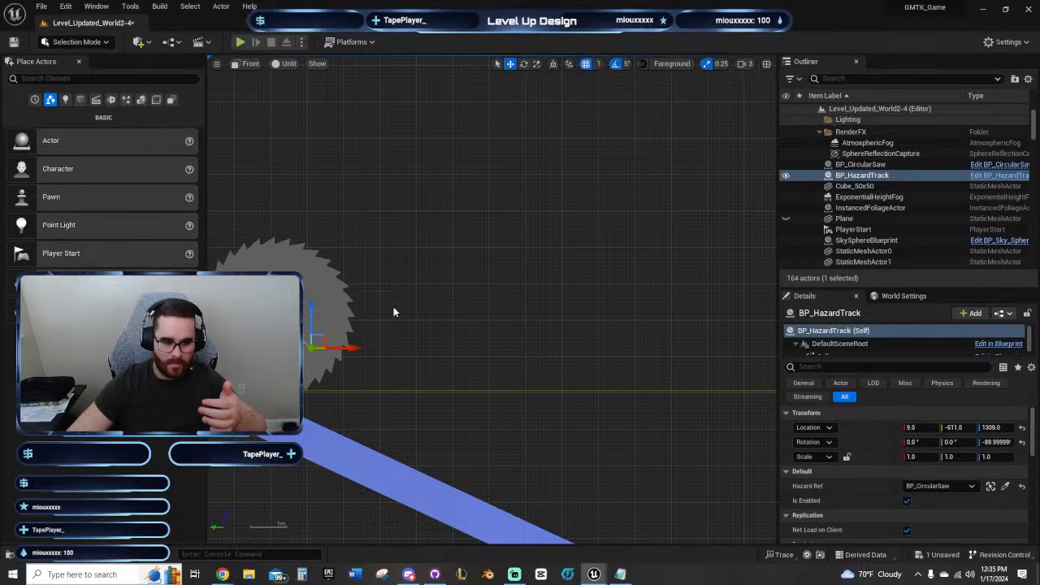
scroll(395, 312, down, 1)
scroll(395, 312, up, 2)
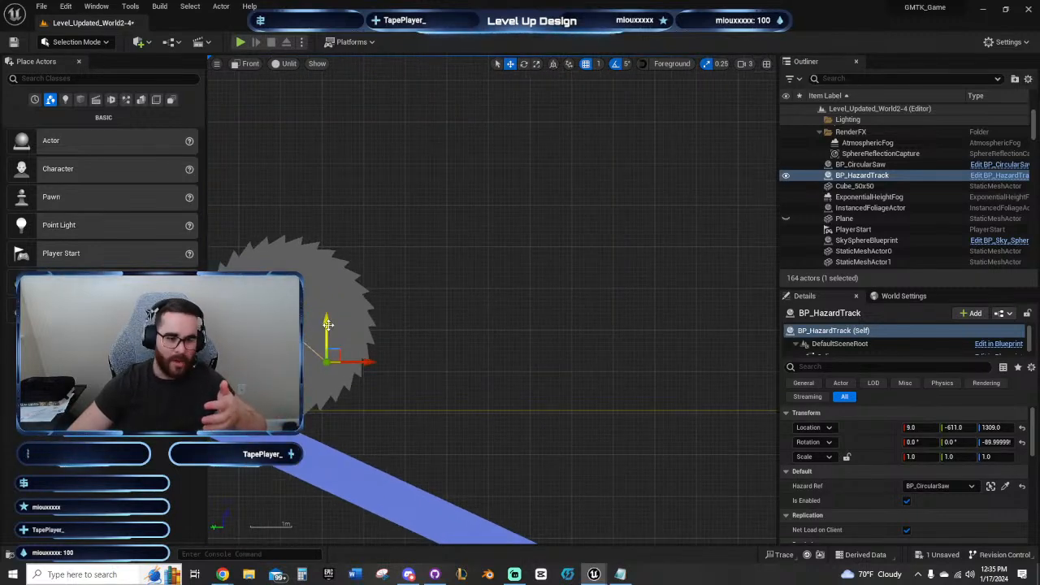
drag(327, 325, 331, 317)
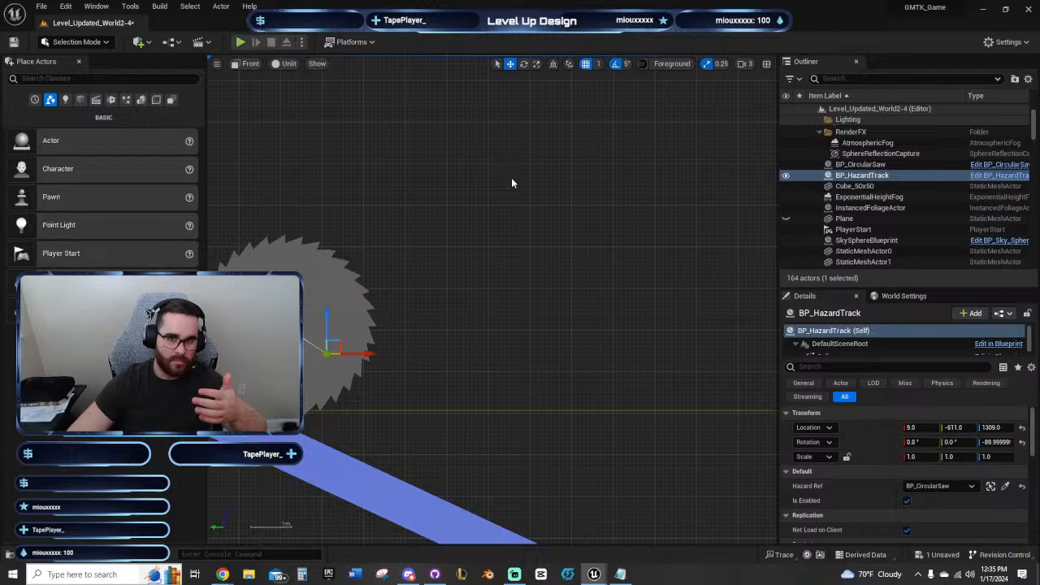
click(553, 65)
click(556, 65)
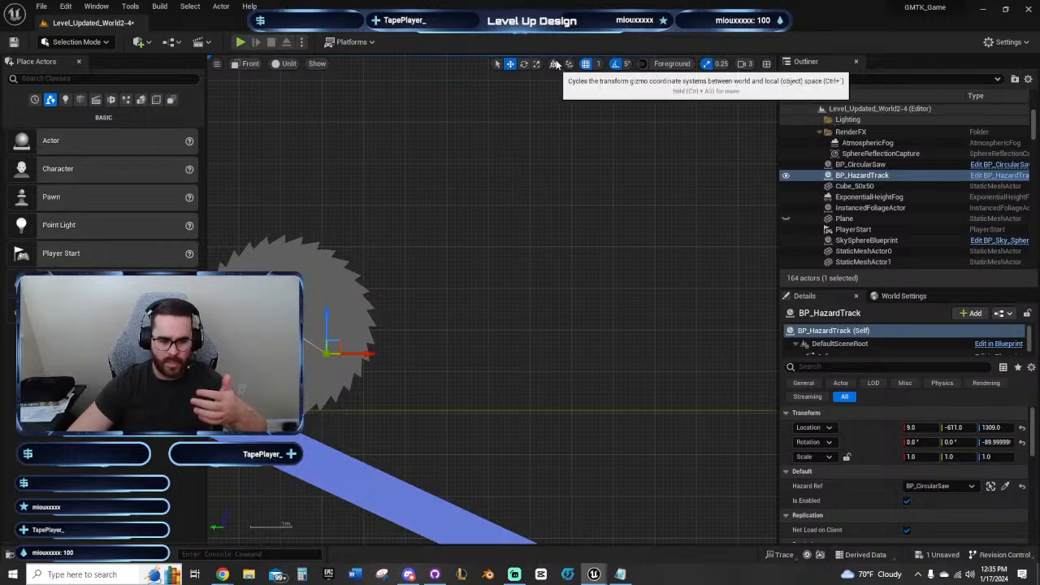
Step: Move the hazard track's end point down to just above the foot of the slope, so the path runs parallel to it
right_drag(534, 320, 448, 204)
scroll(448, 204, down, 6)
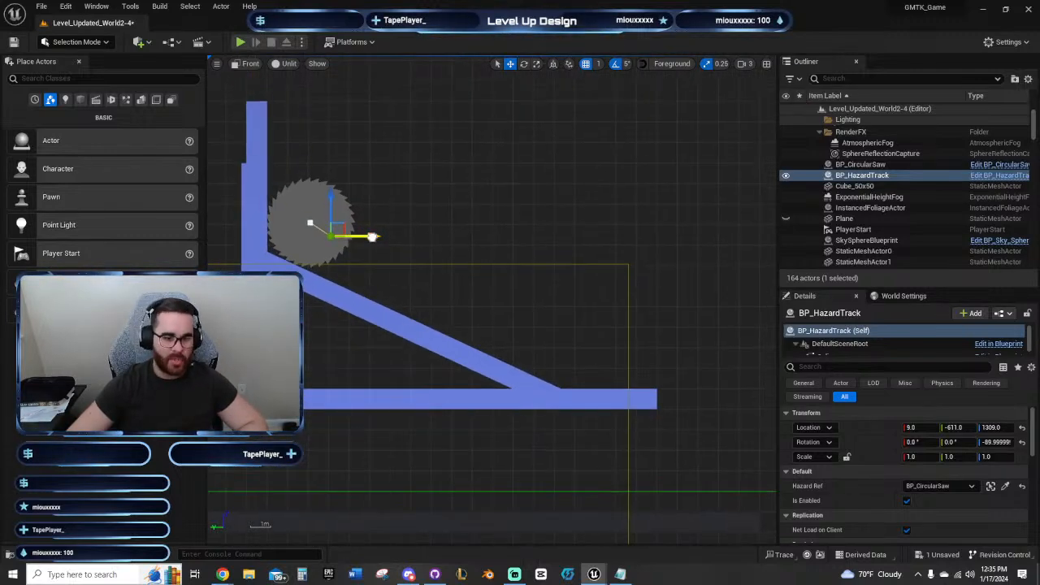
drag(366, 236, 503, 304)
drag(471, 195, 482, 243)
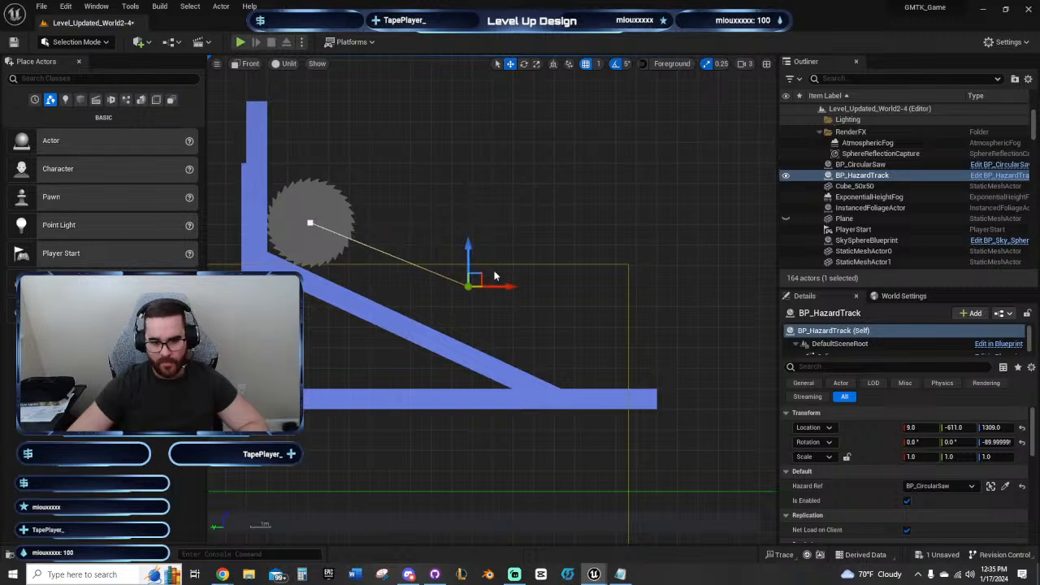
drag(494, 284, 656, 322)
drag(649, 286, 618, 374)
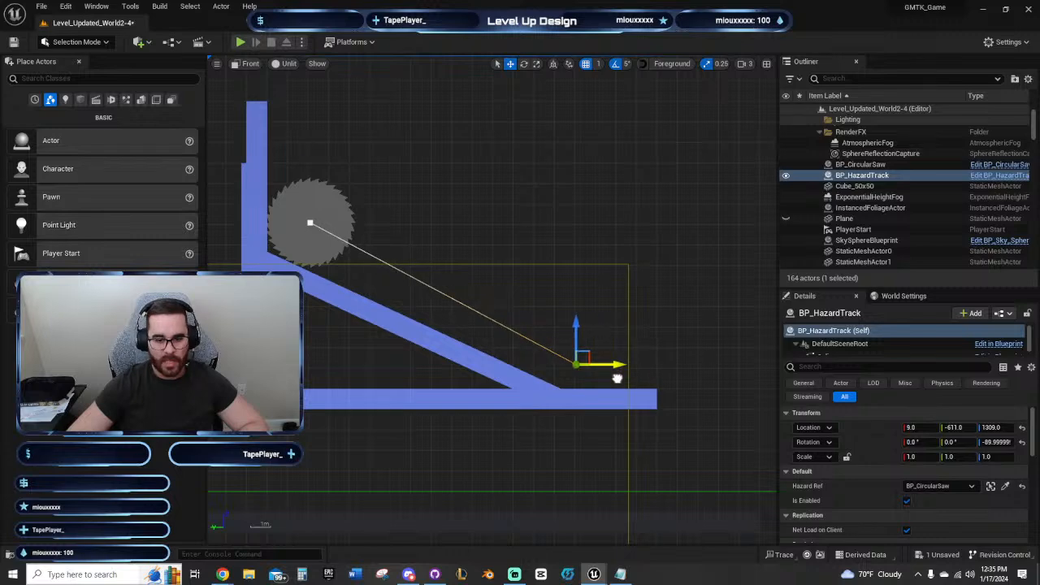
Step: Add a third point to the hazard track beyond the ledge and lower it to just above the lower floor's outer end
right_drag(614, 383, 566, 330)
scroll(606, 321, down, 2)
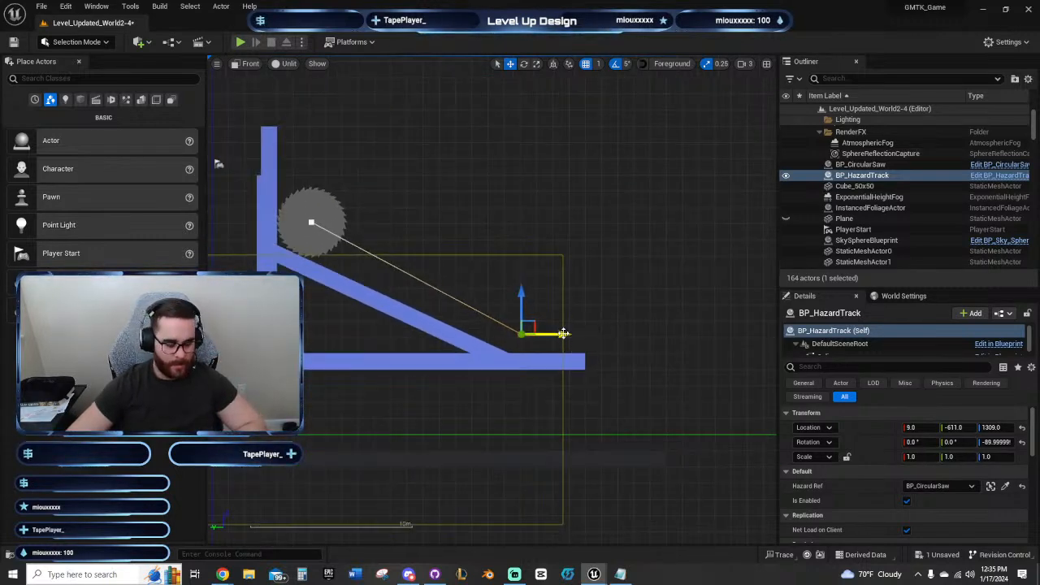
alt+drag(564, 334, 734, 334)
right_drag(469, 350, 399, 348)
scroll(533, 373, down, 3)
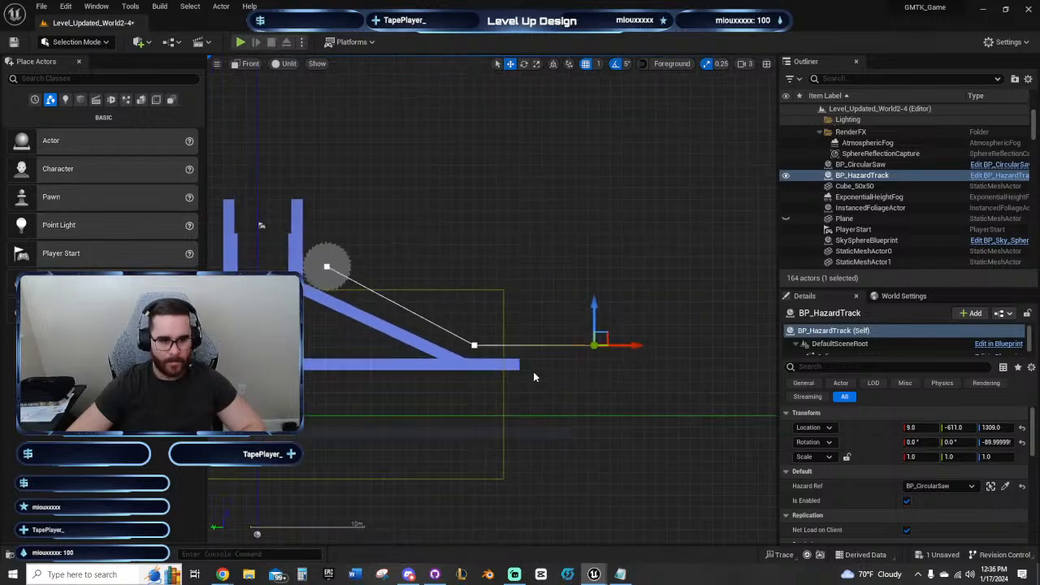
right_drag(583, 382, 607, 395)
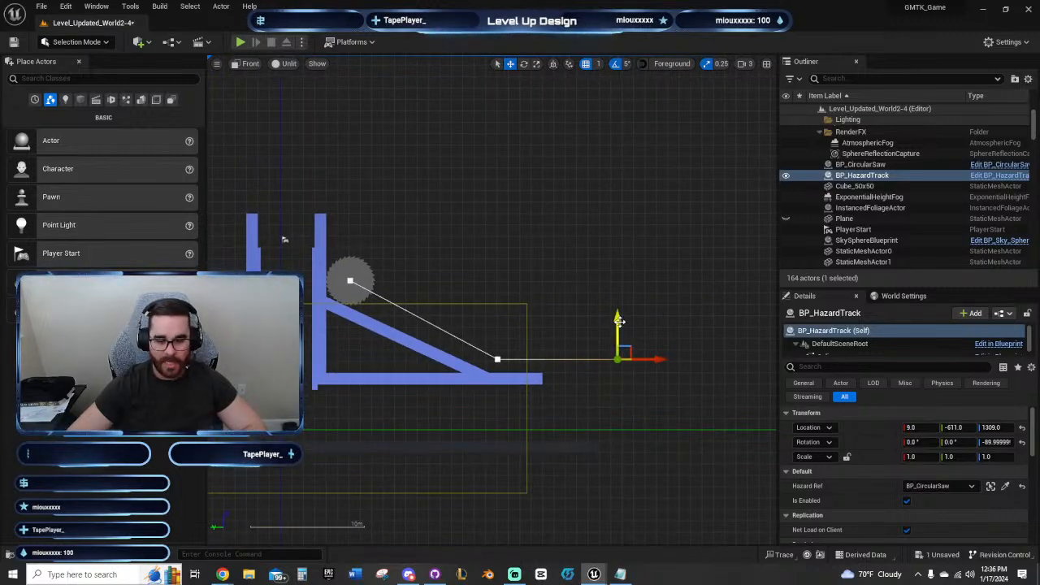
drag(621, 320, 605, 378)
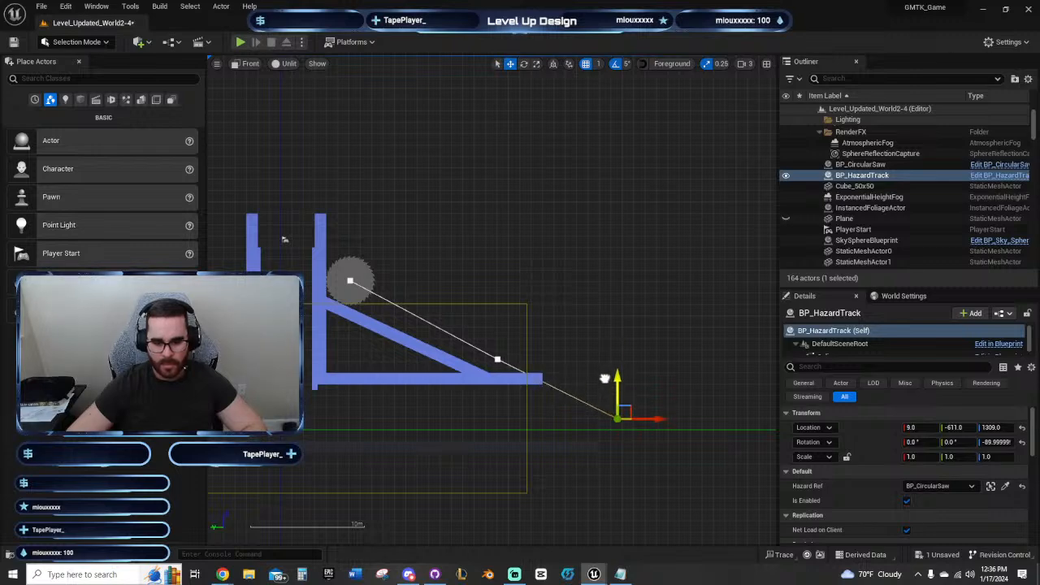
drag(648, 420, 625, 425)
drag(594, 385, 594, 391)
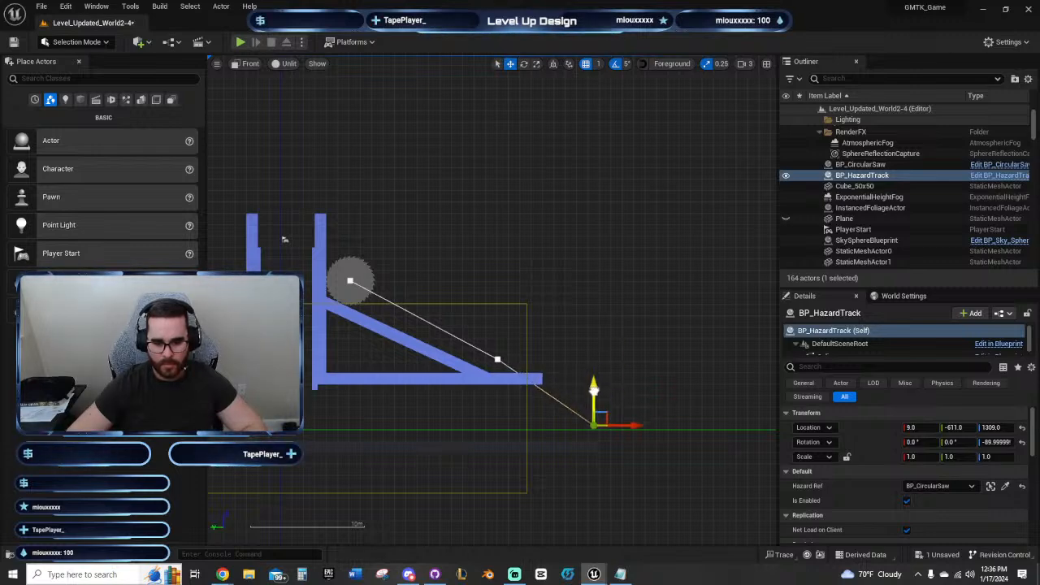
Step: Extend the hazard track with a fourth point about 12 m further out at the same height
right_drag(634, 388, 467, 374)
alt+drag(470, 413, 607, 413)
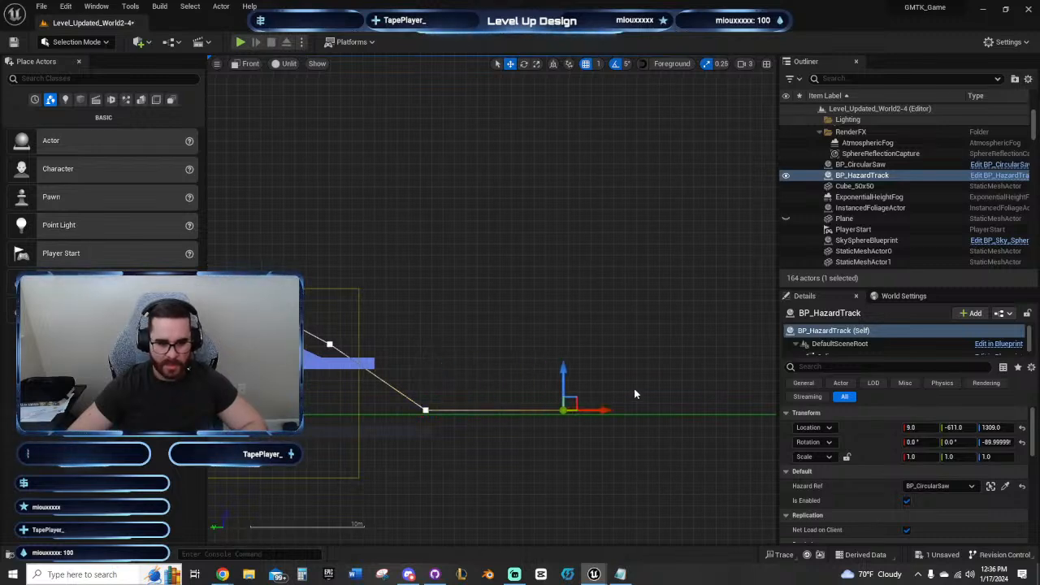
right_drag(634, 392, 716, 362)
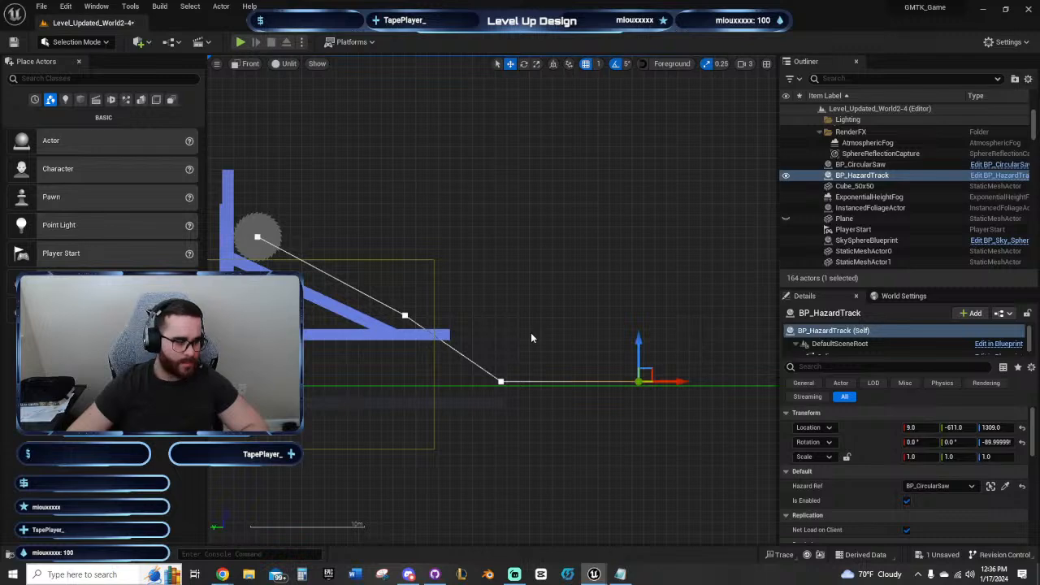
right_drag(531, 332, 673, 358)
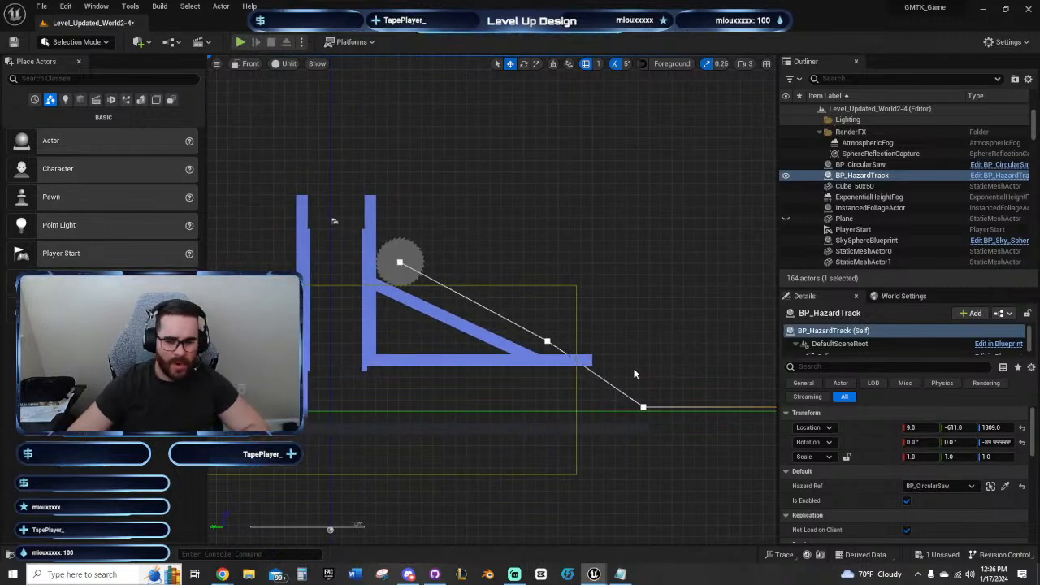
Step: Delete the four outermost blocks of the horizontal ledge so it ends at the foot of the slope
right_drag(673, 358, 497, 383)
click(498, 383)
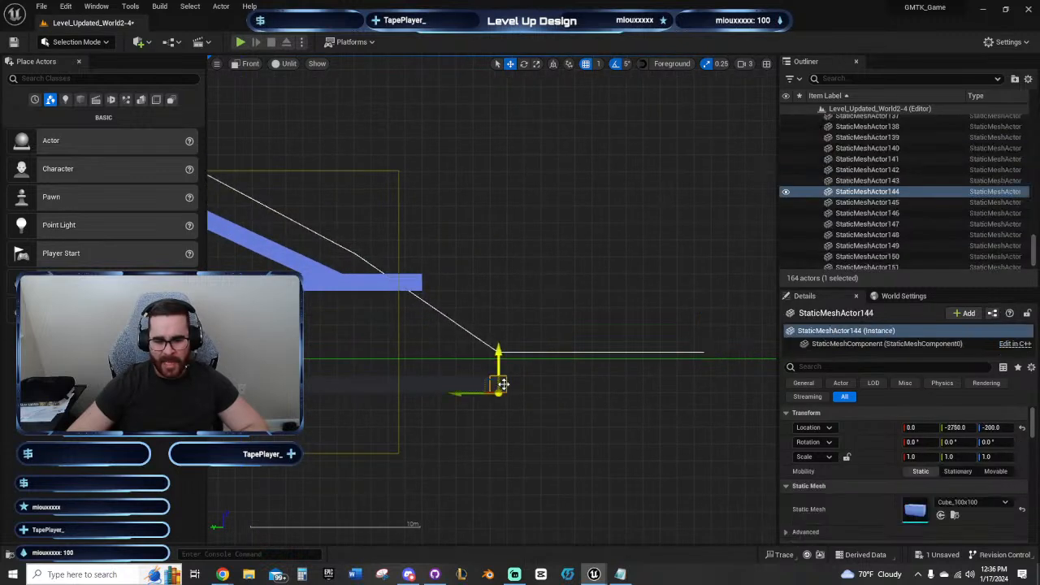
right_drag(595, 397, 572, 452)
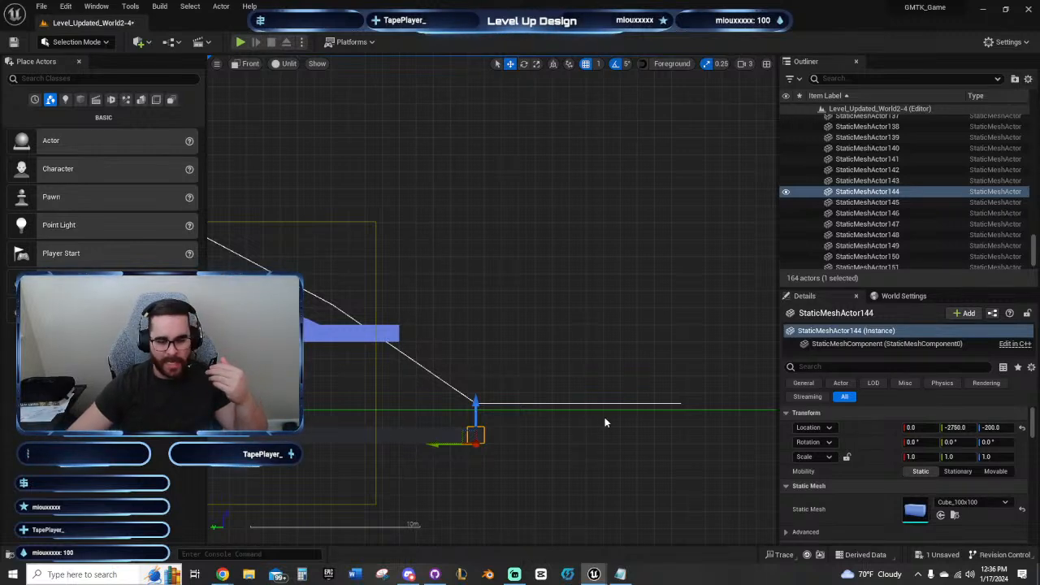
right_drag(403, 309, 515, 364)
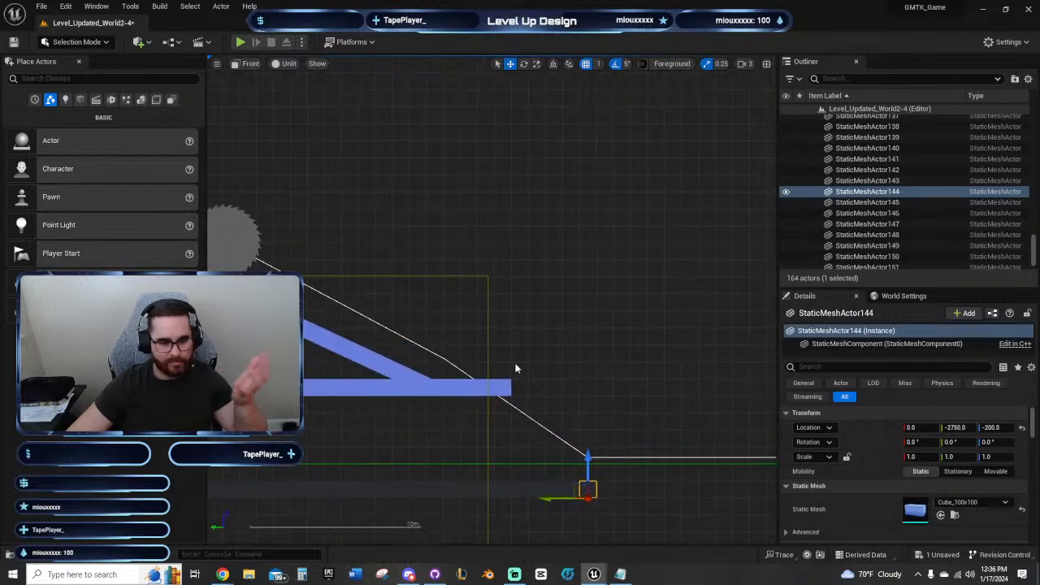
right_drag(511, 421, 622, 392)
click(614, 363)
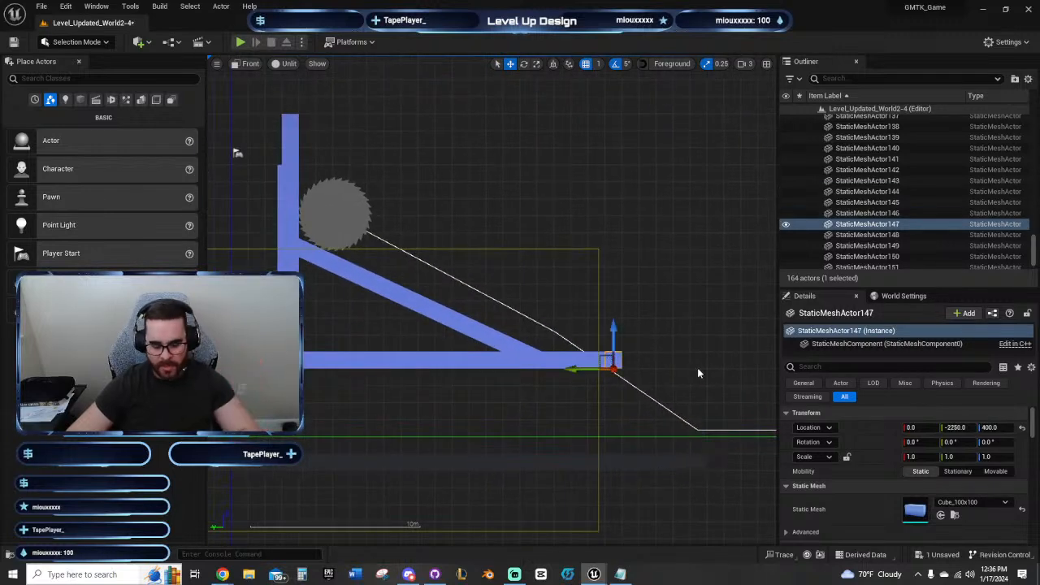
key(Delete)
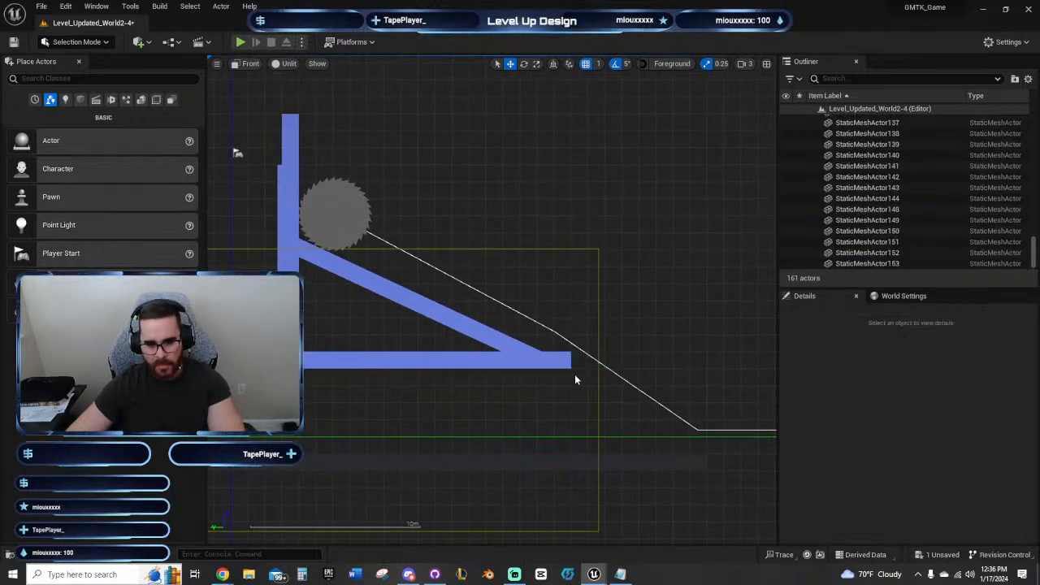
click(577, 365)
key(Delete)
Step: Examine the slope, the shortened ledge and the saw track's full path in the front view
right_drag(636, 337, 608, 331)
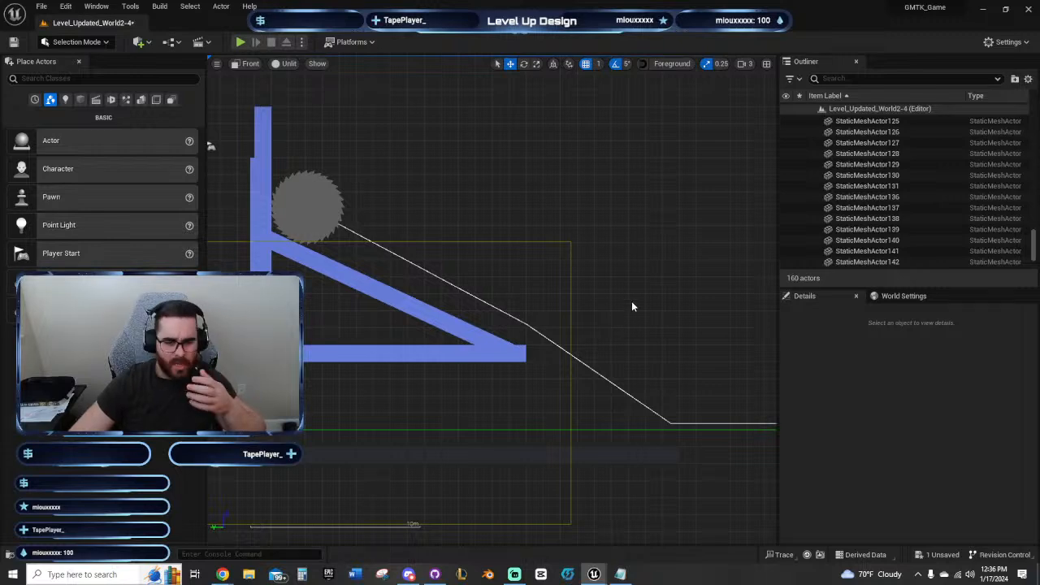
right_drag(631, 301, 600, 271)
scroll(592, 285, up, 1)
scroll(592, 284, up, 1)
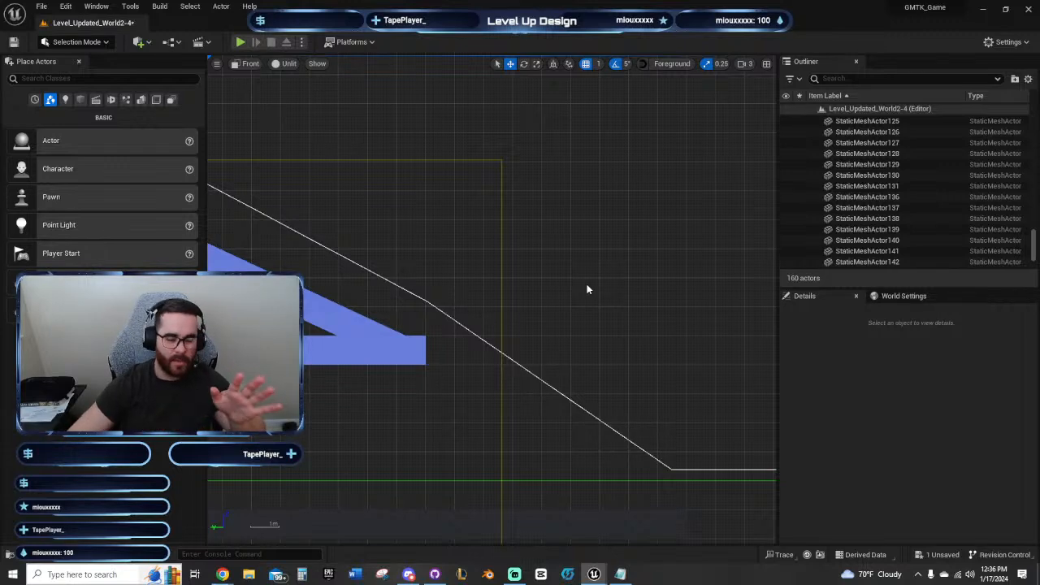
right_drag(589, 289, 636, 304)
right_drag(422, 296, 573, 291)
scroll(581, 268, down, 3)
mouse_move(606, 219)
right_down()
mouse_move(548, 230)
mouse_move(567, 249)
right_up()
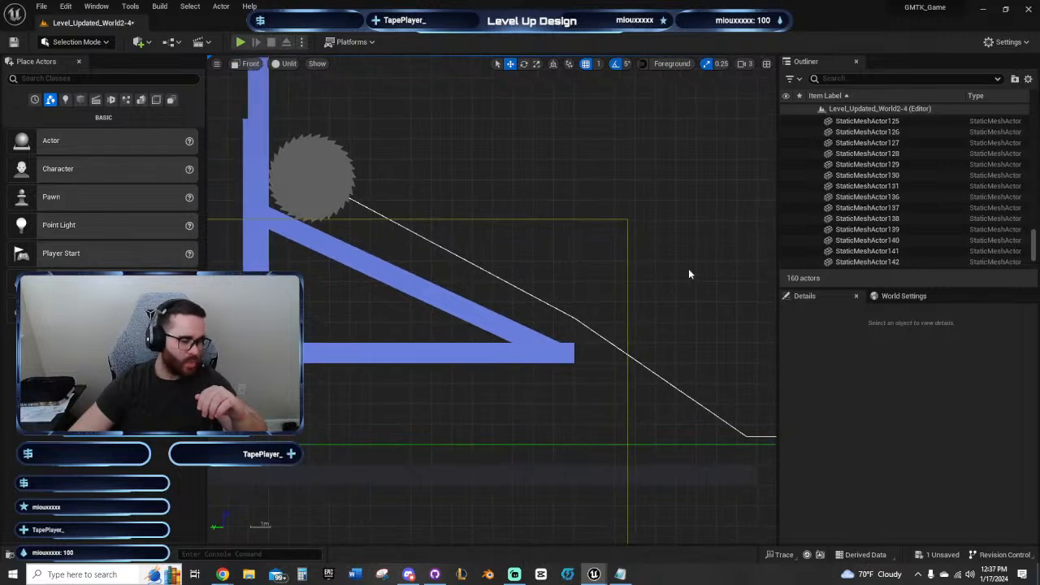
right_drag(689, 274, 666, 246)
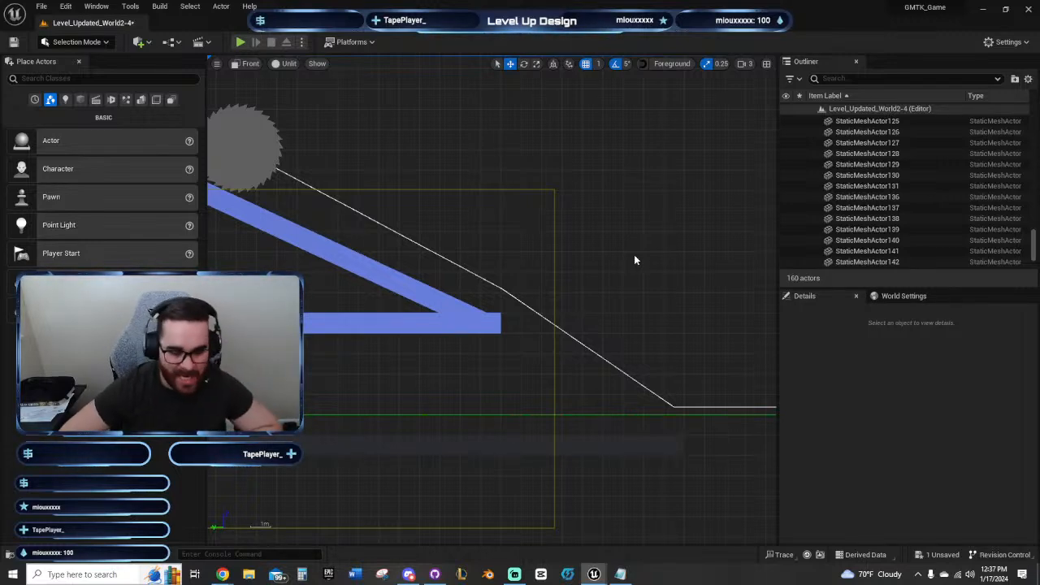
scroll(642, 256, down, 5)
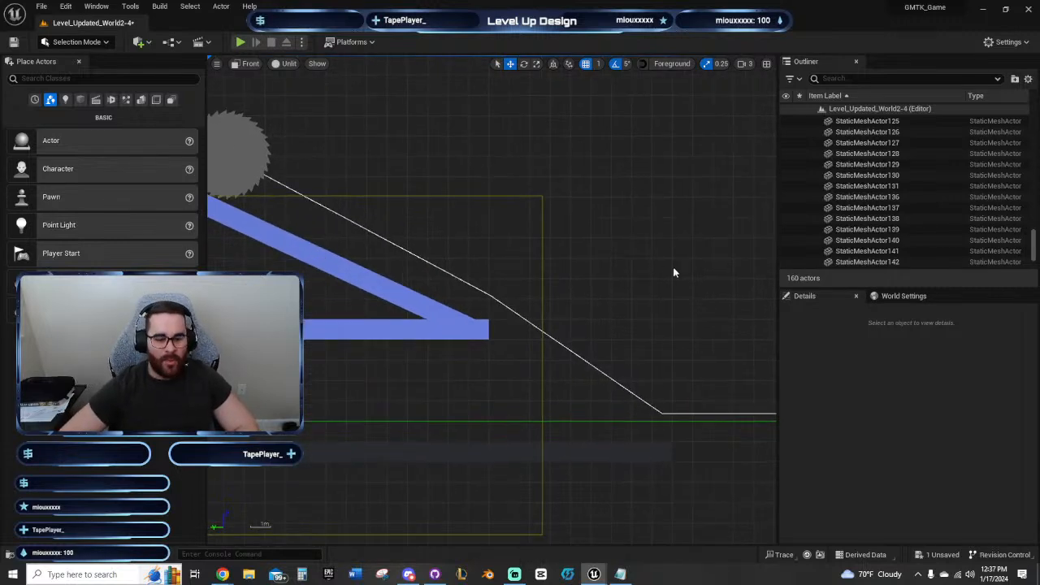
right_drag(693, 271, 614, 249)
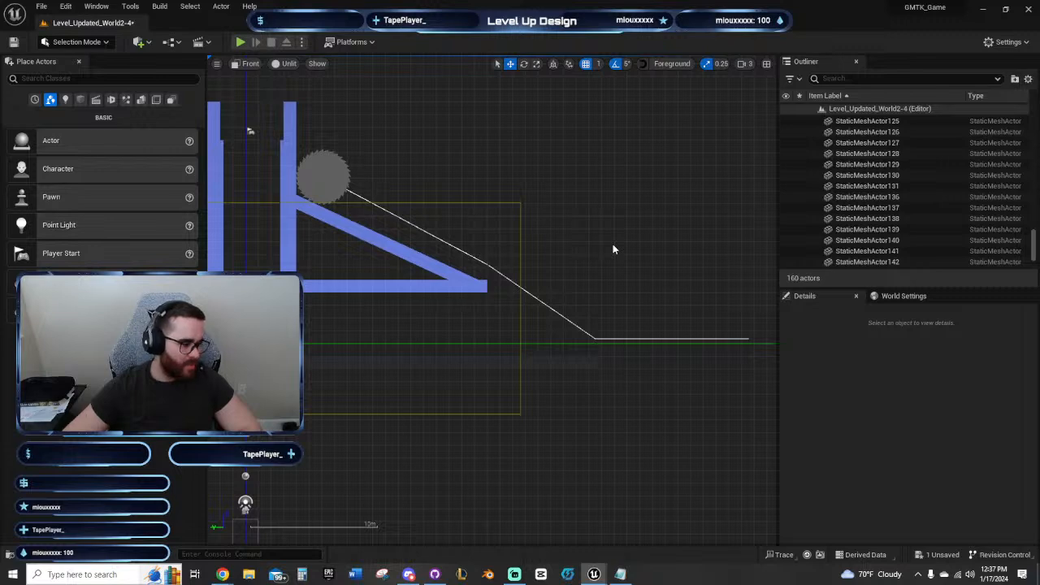
right_drag(691, 276, 574, 258)
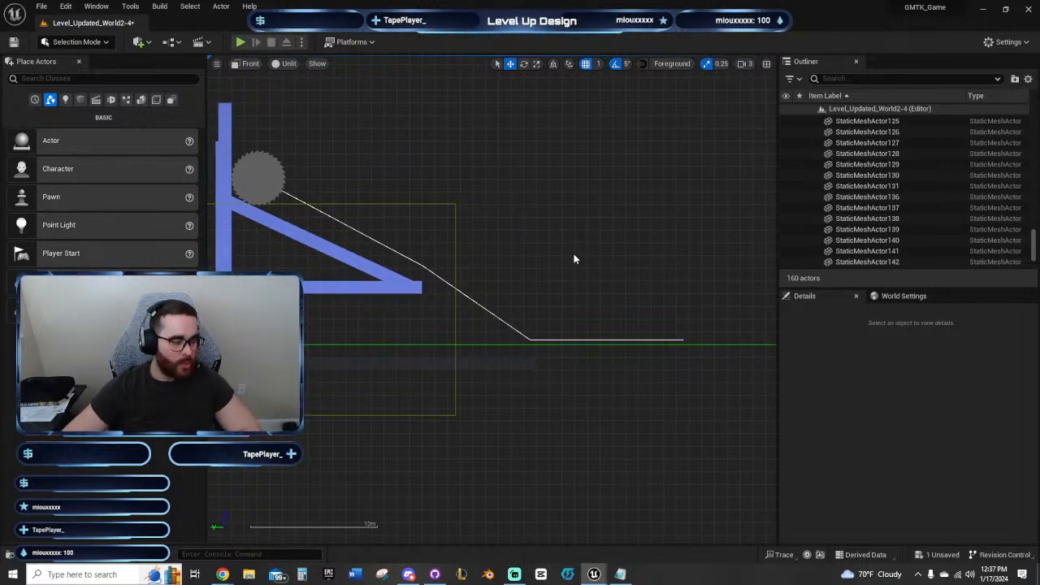
Step: Delete the two outermost blocks at the outer end of the lower floor
right_drag(574, 259, 503, 254)
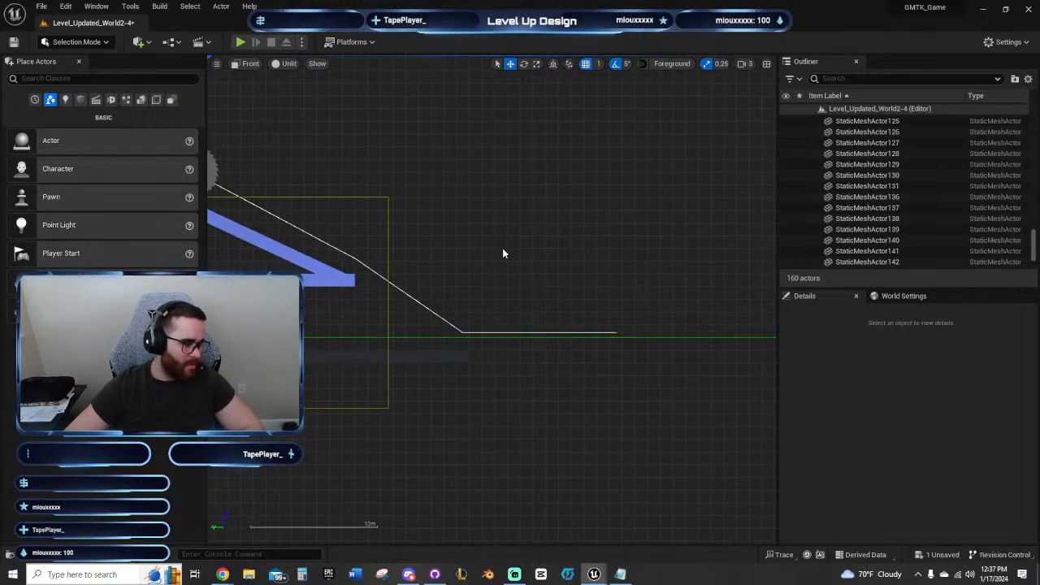
right_drag(502, 251, 662, 296)
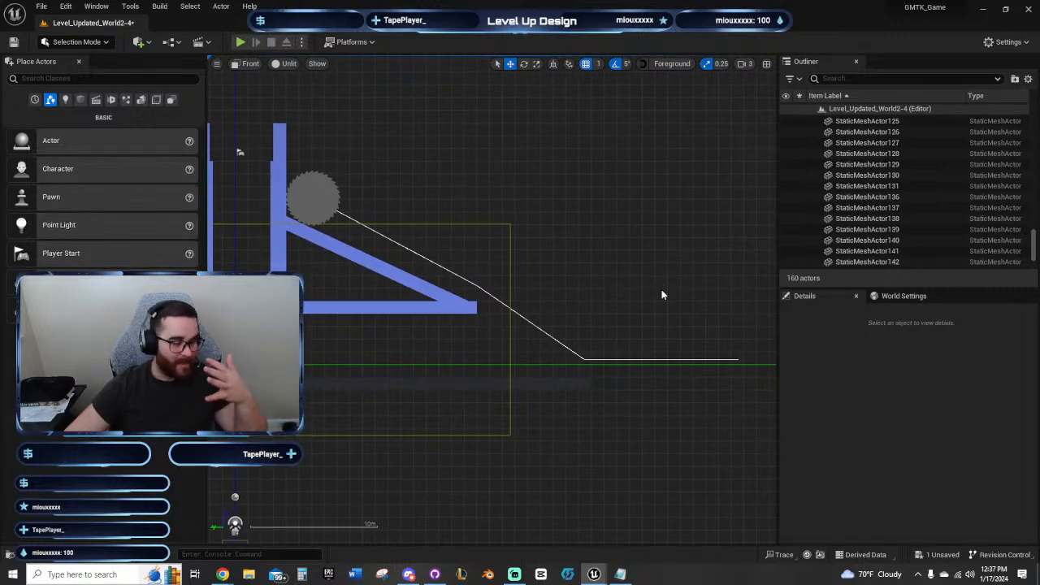
right_drag(659, 298, 526, 237)
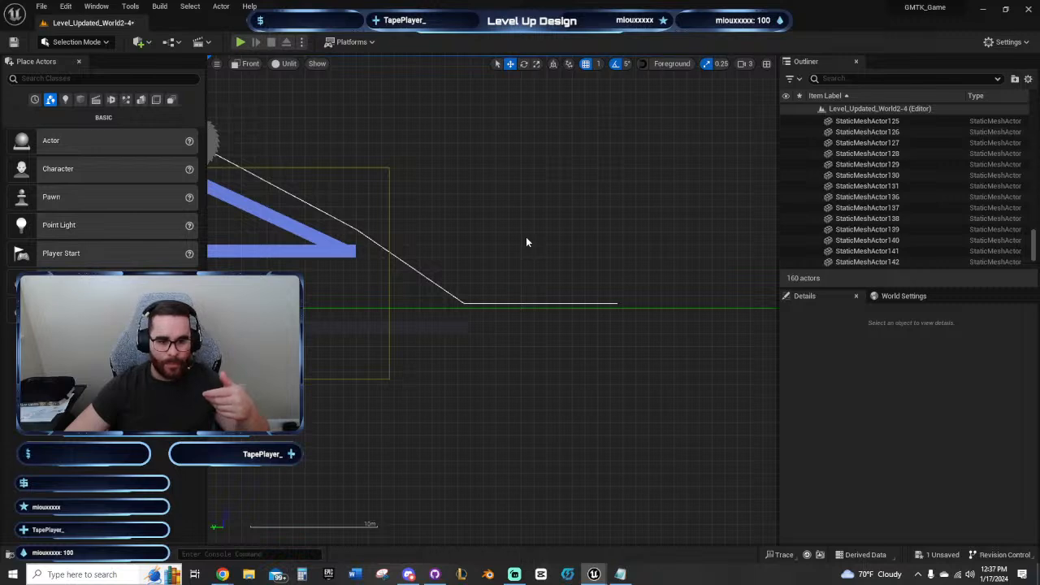
right_drag(526, 237, 579, 241)
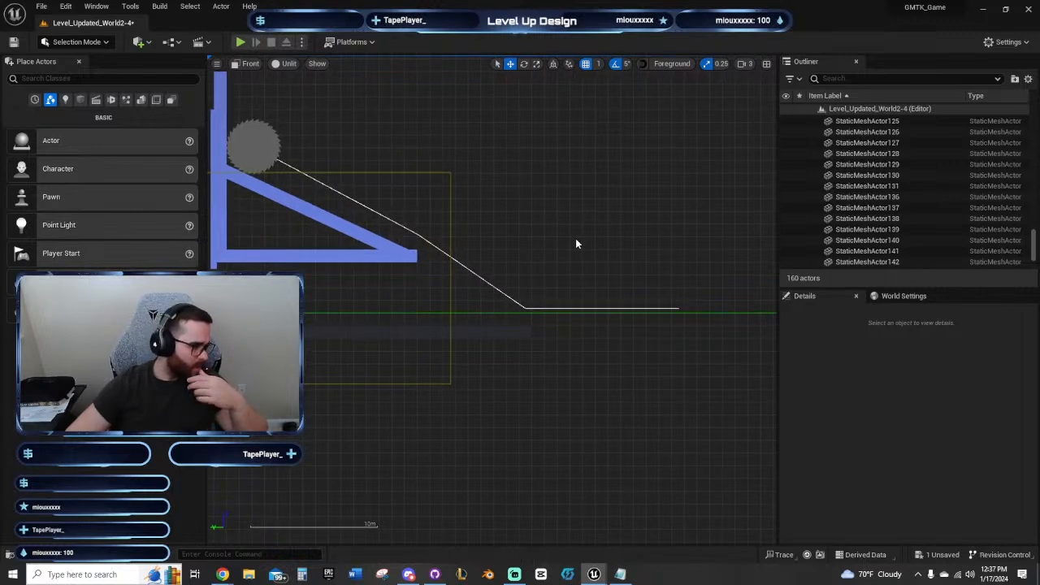
right_drag(577, 244, 553, 236)
click(448, 313)
right_drag(555, 322, 465, 337)
key(Delete)
click(601, 343)
key(Delete)
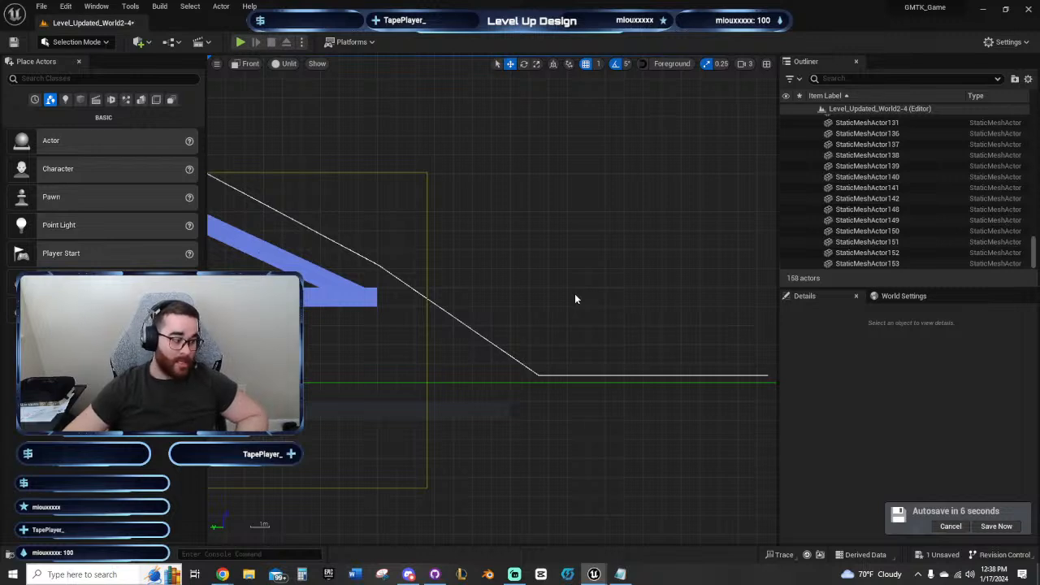
Step: Select the hazard track and examine its points from the slope's foot out to the far end in the front view
right_drag(575, 298, 622, 366)
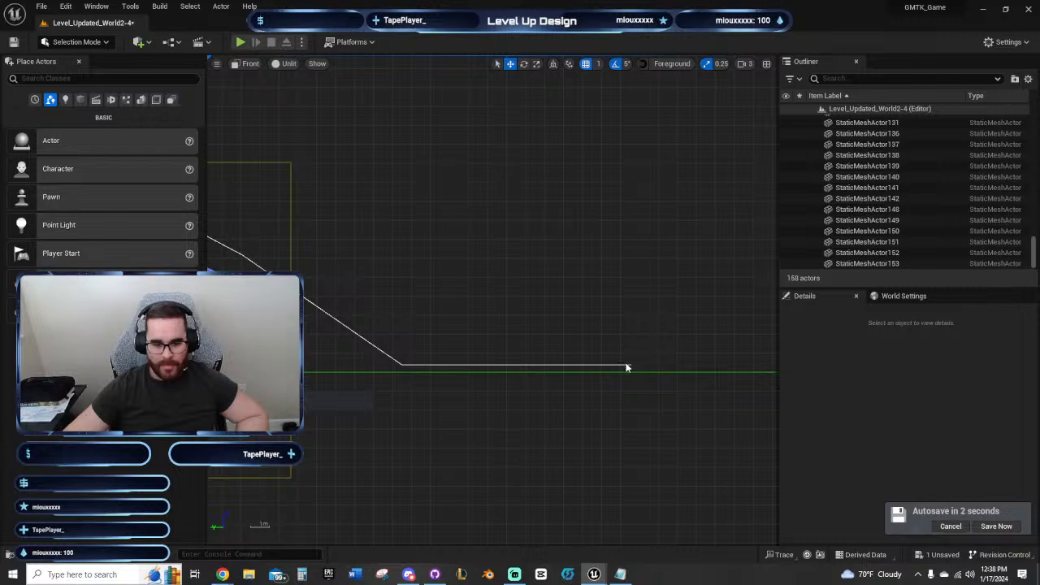
click(626, 367)
right_drag(607, 278, 753, 296)
scroll(609, 298, down, 1)
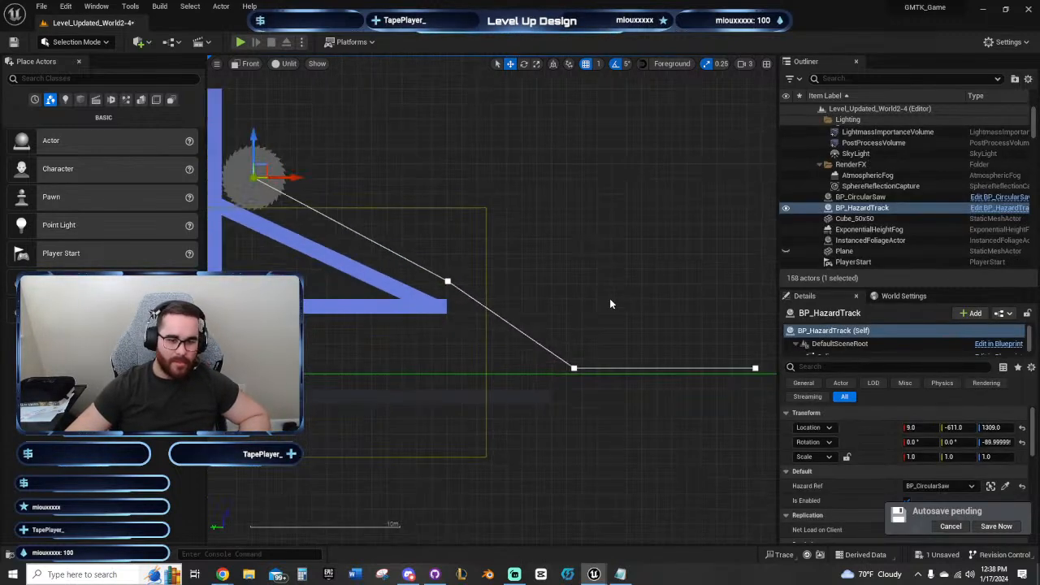
scroll(516, 325, up, 4)
scroll(418, 290, down, 3)
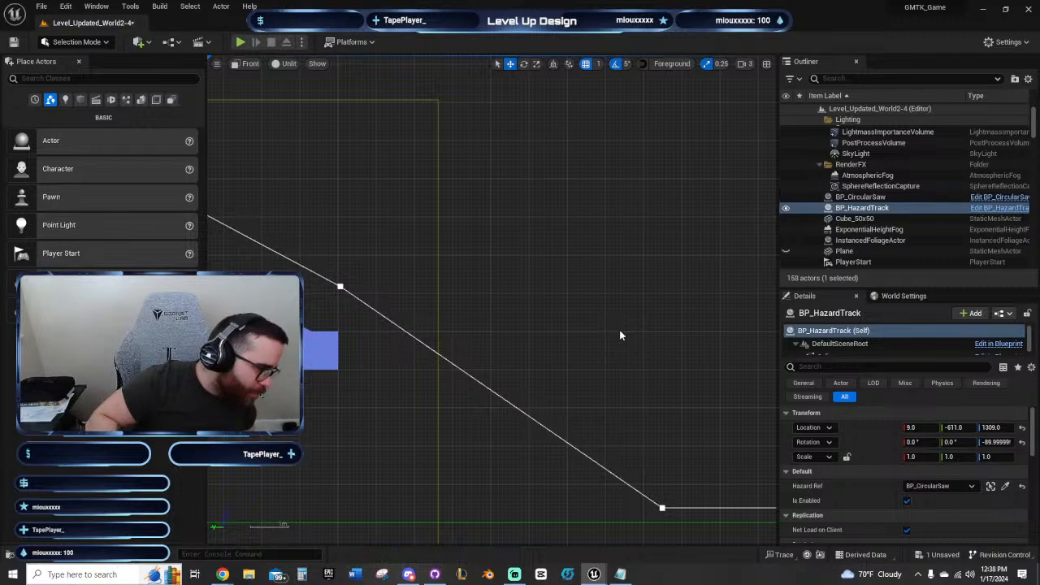
right_drag(619, 331, 671, 301)
scroll(671, 297, down, 3)
right_drag(563, 288, 565, 321)
scroll(653, 380, down, 2)
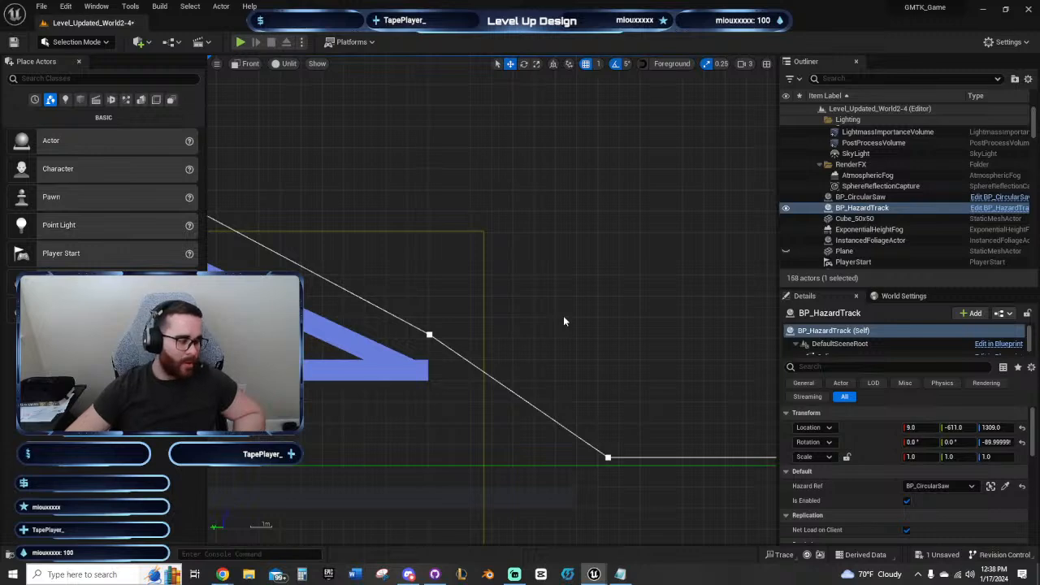
right_drag(564, 321, 490, 300)
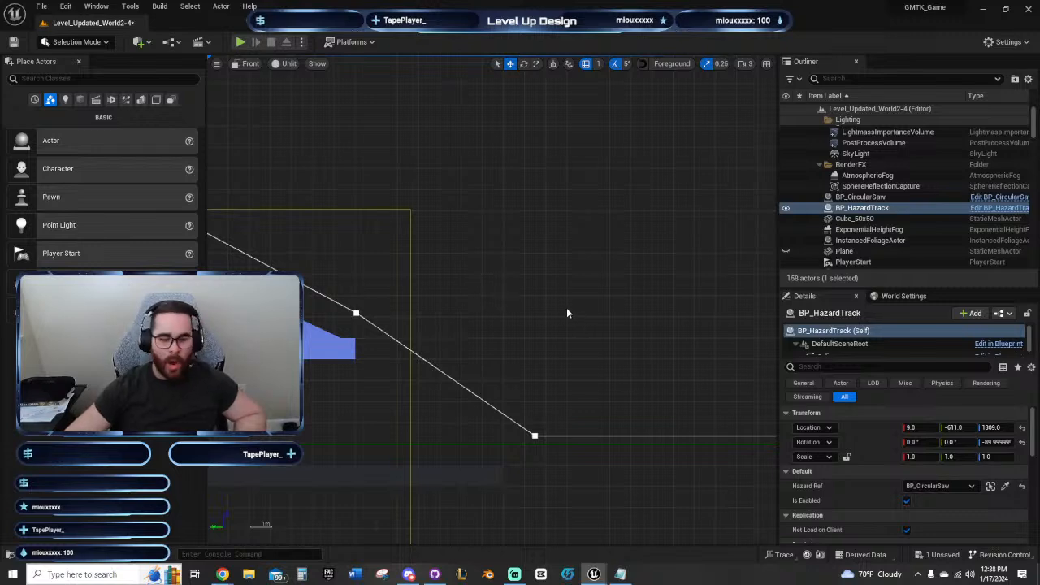
right_drag(566, 308, 444, 228)
right_drag(545, 241, 464, 242)
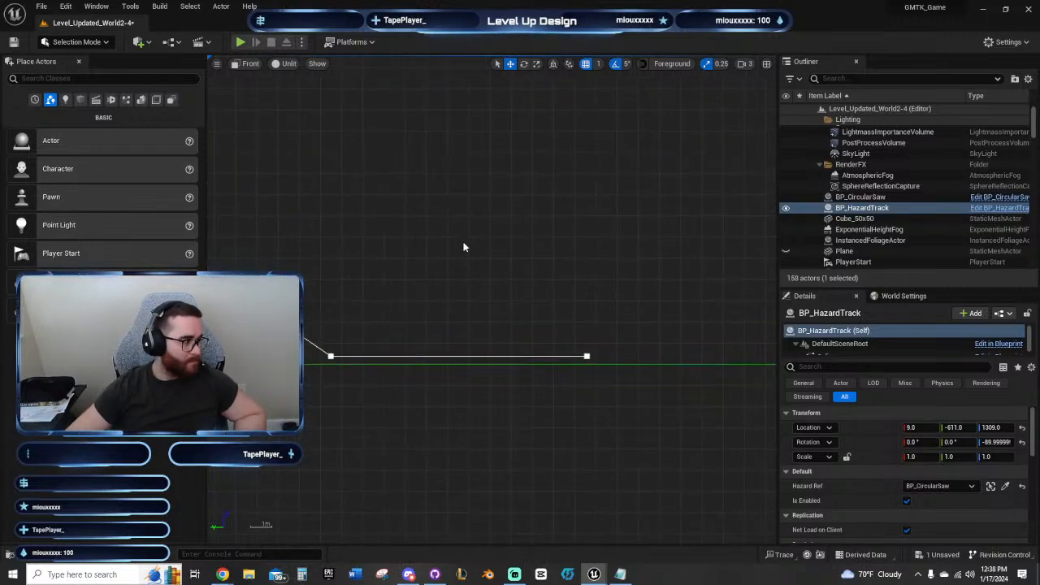
scroll(448, 270, down, 2)
right_drag(508, 284, 459, 276)
right_drag(482, 278, 501, 274)
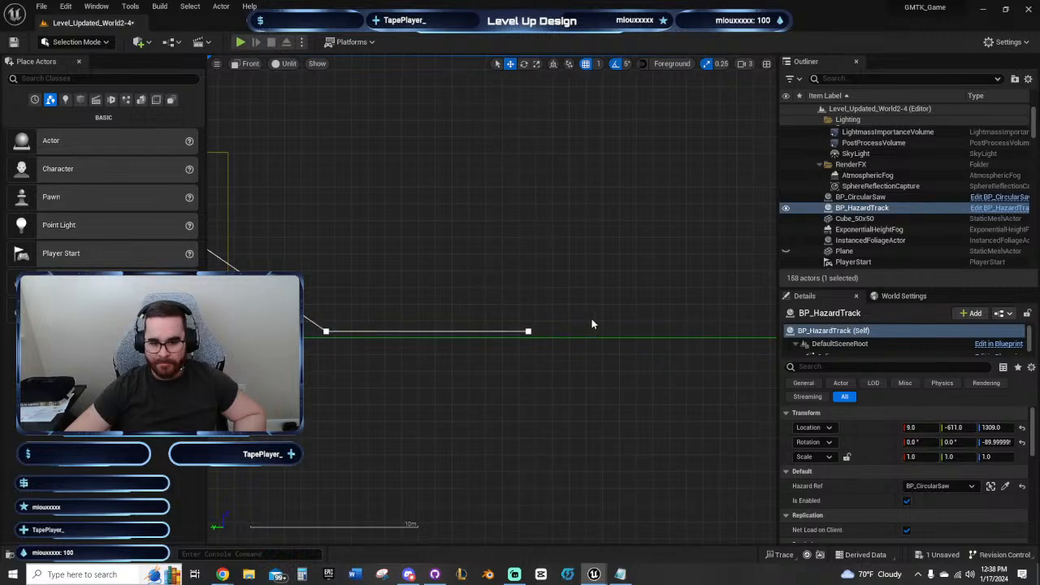
Step: Raise the hazard track's third and fourth points together by about 0.9 m, keeping the outer stretch level
click(525, 331)
right_drag(449, 243, 556, 227)
right_drag(522, 287, 514, 302)
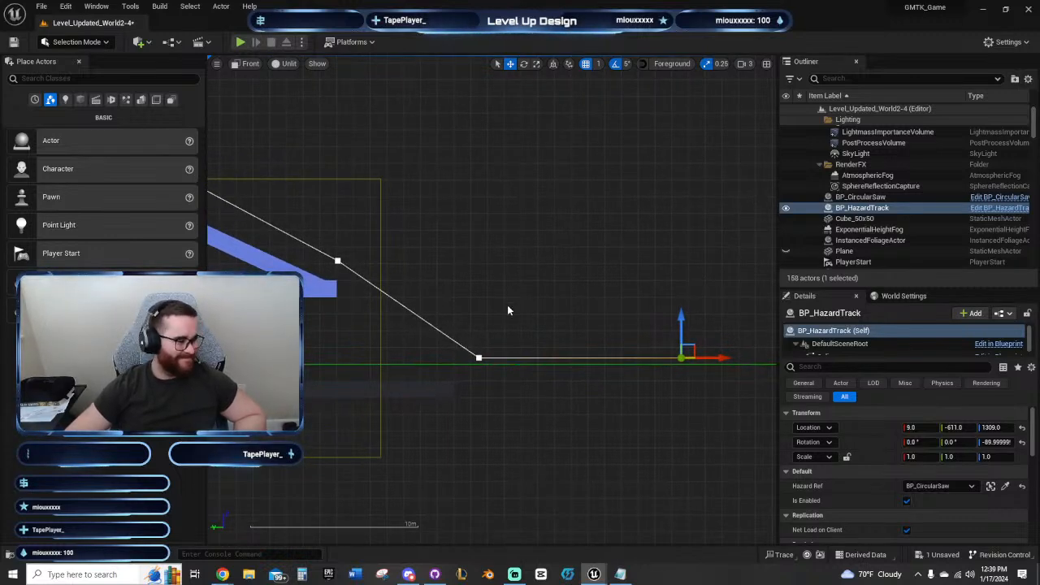
click(479, 359)
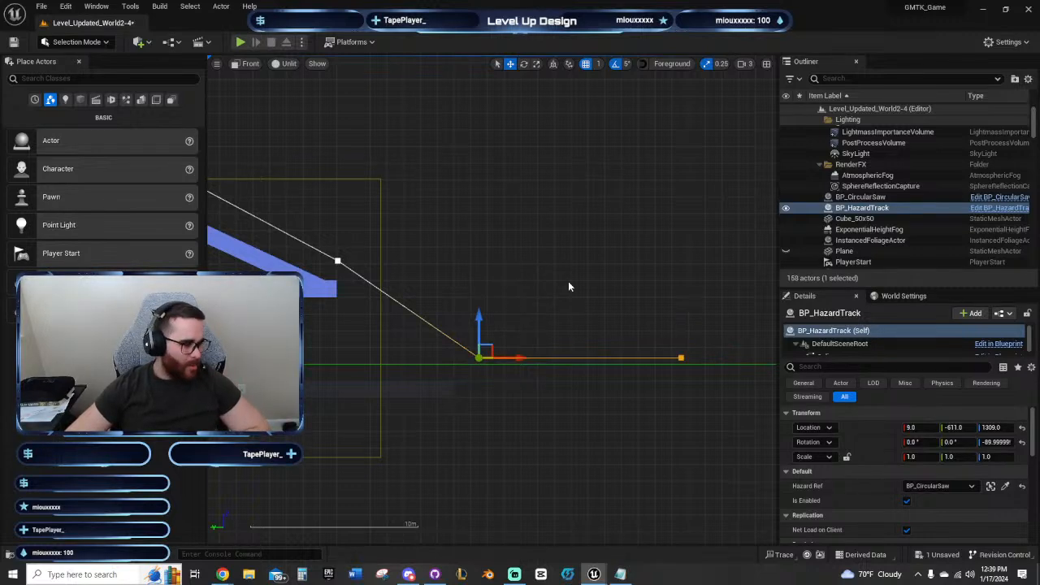
right_drag(568, 286, 522, 274)
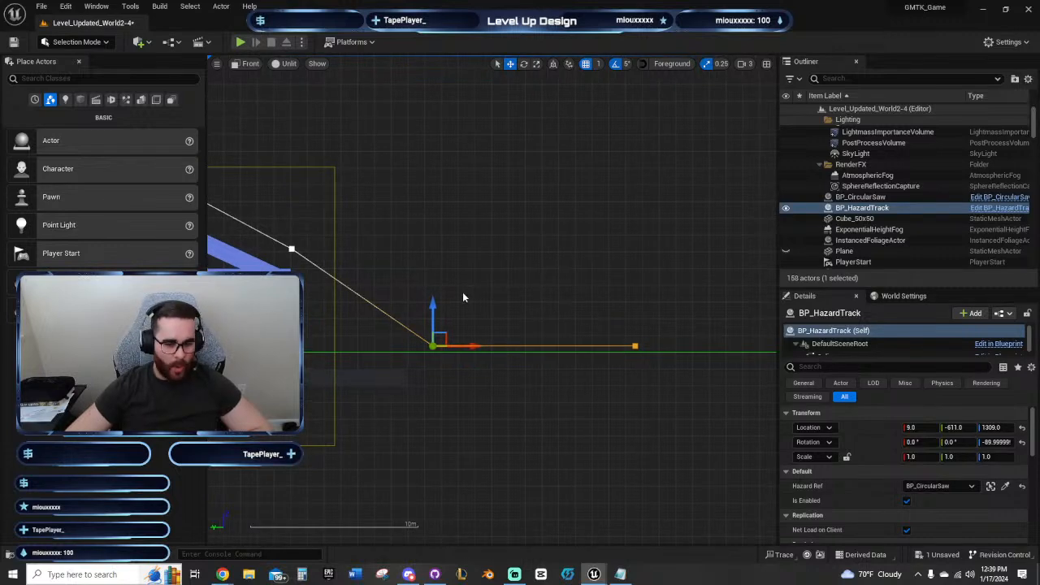
drag(432, 306, 429, 290)
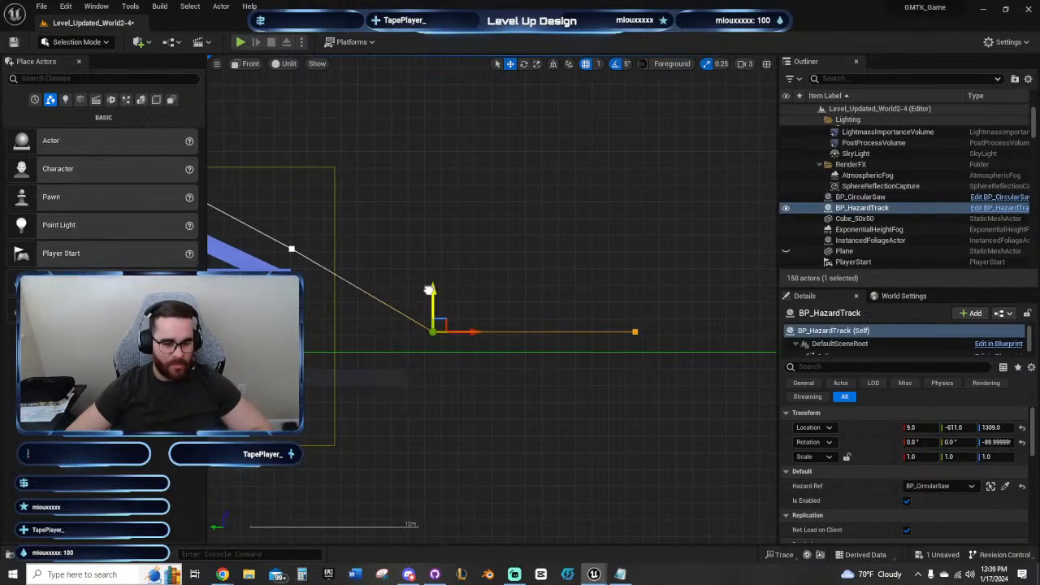
right_drag(439, 372, 486, 398)
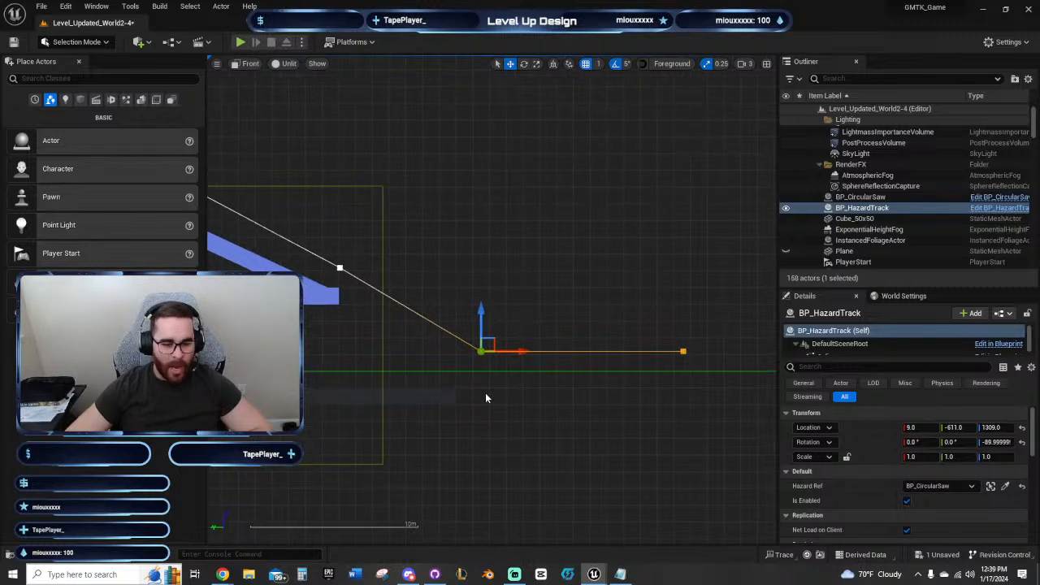
Step: Examine the lower floor's end blocks and the open space beyond them beneath the hazard track
click(453, 402)
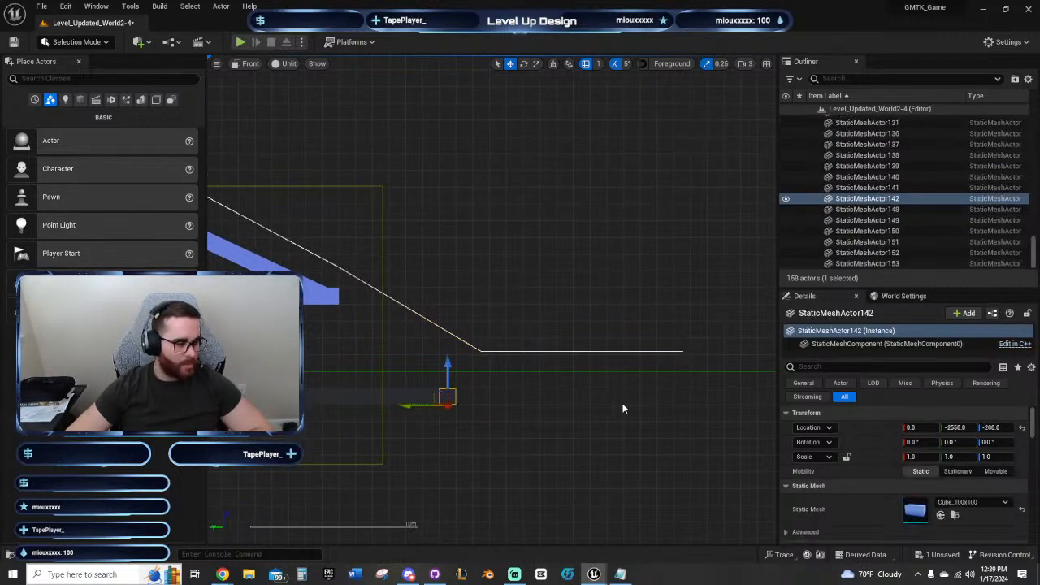
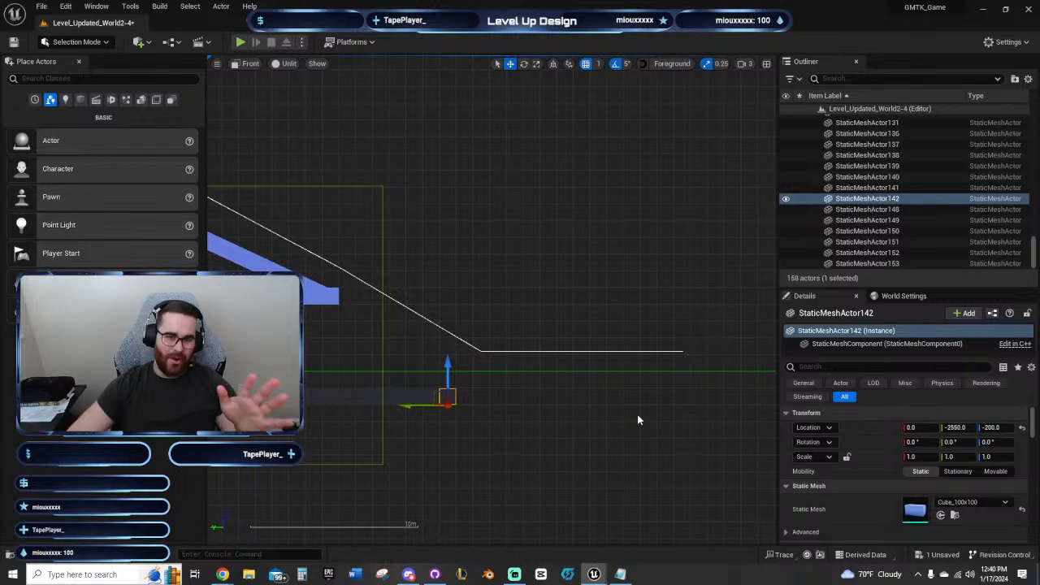
click(638, 415)
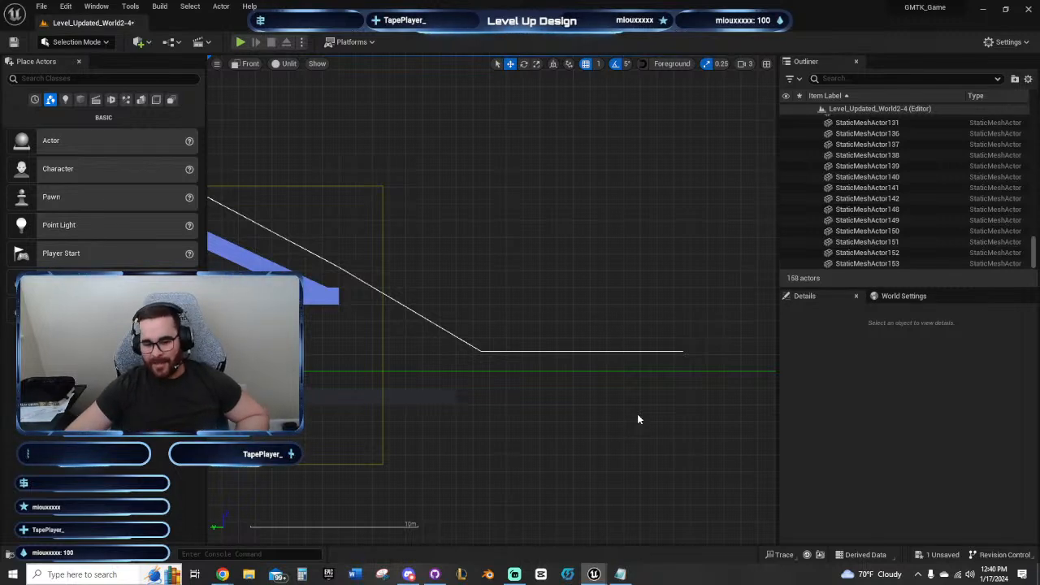
mouse_move(458, 355)
right_down()
mouse_move(547, 362)
mouse_move(456, 367)
right_up()
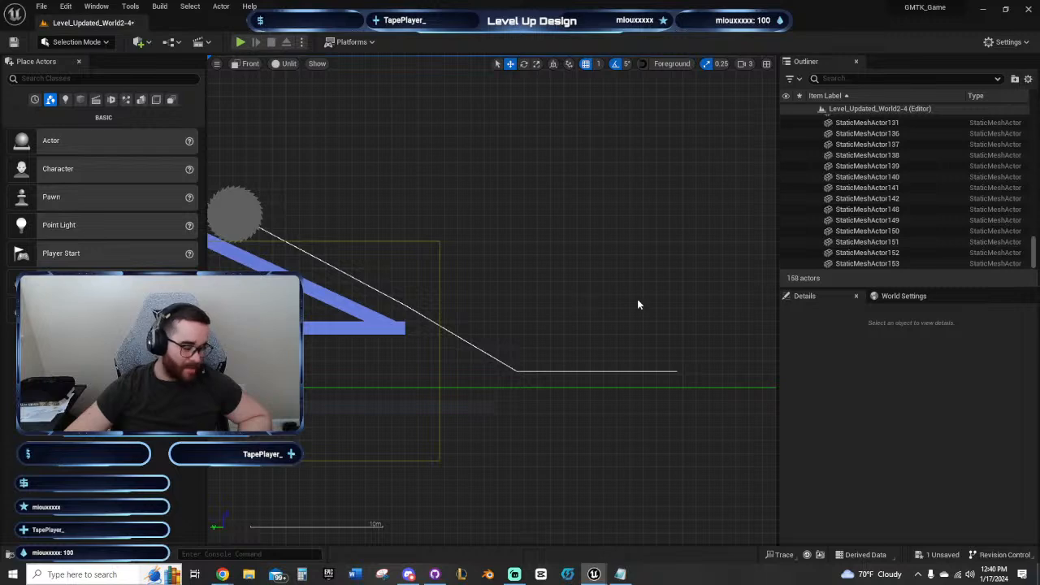
right_drag(563, 408, 591, 409)
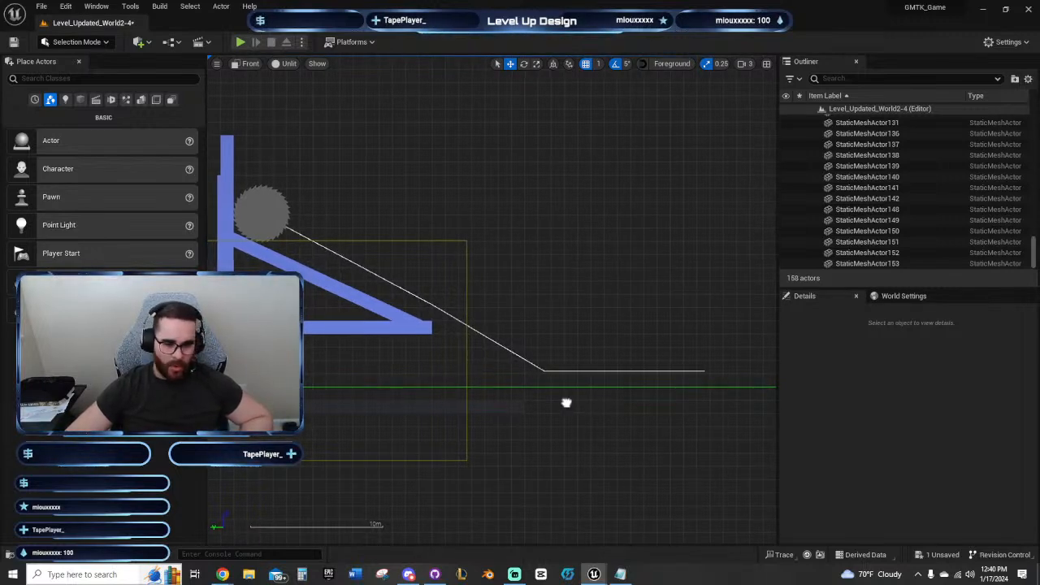
right_drag(566, 402, 536, 404)
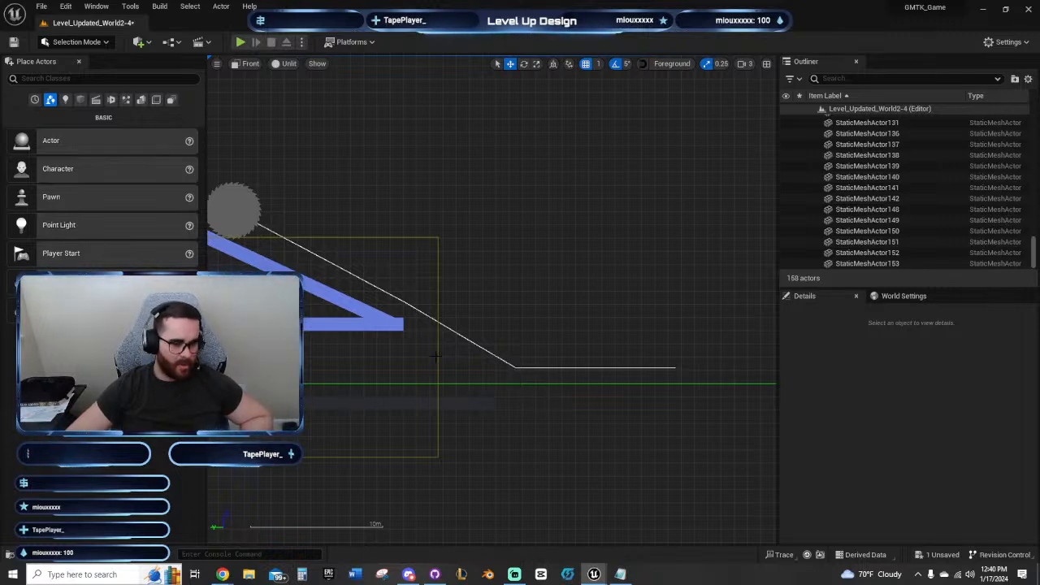
click(486, 404)
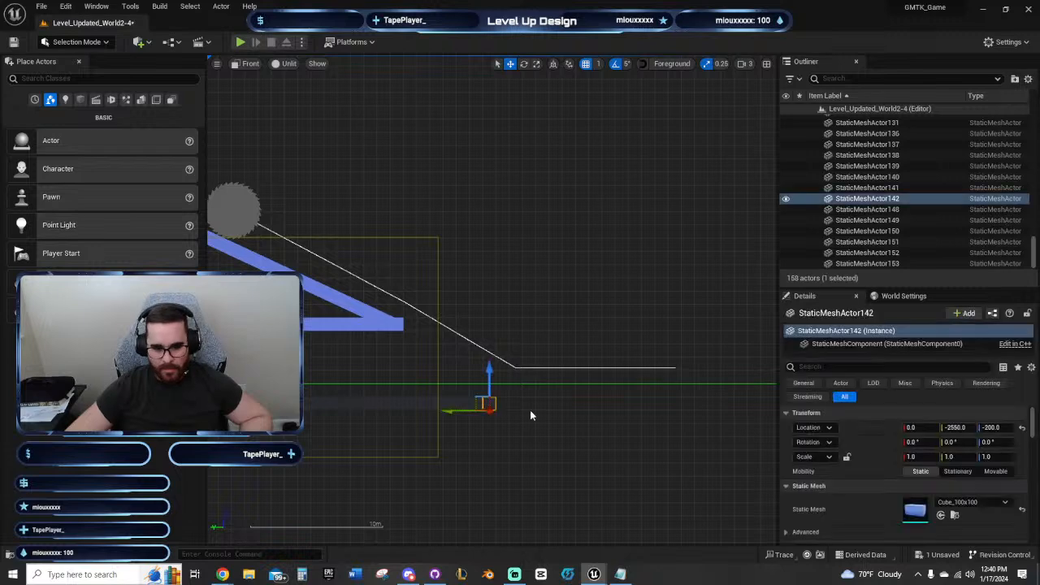
right_drag(546, 418, 516, 411)
scroll(456, 425, up, 1)
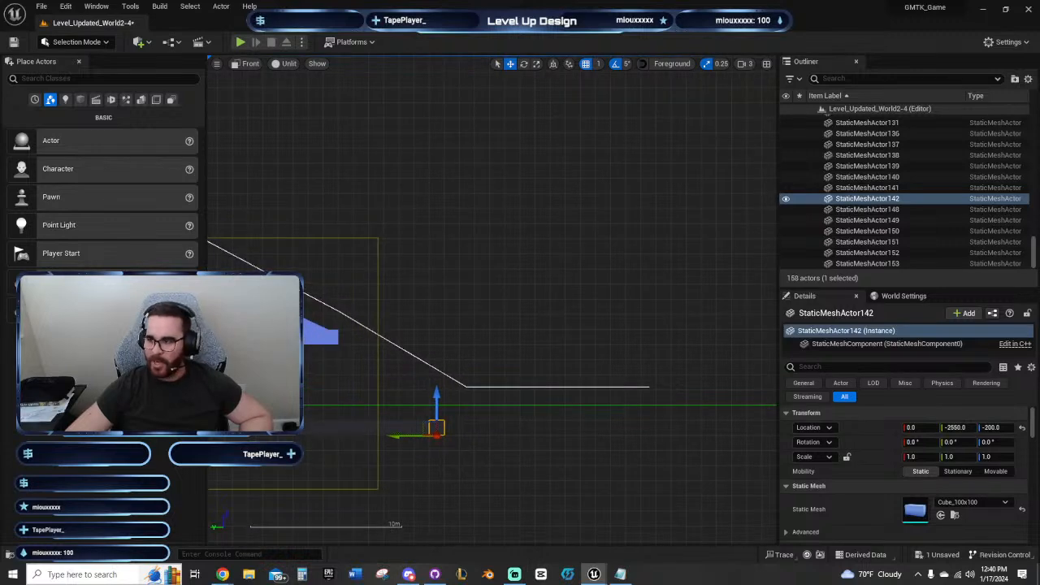
right_drag(453, 400, 492, 399)
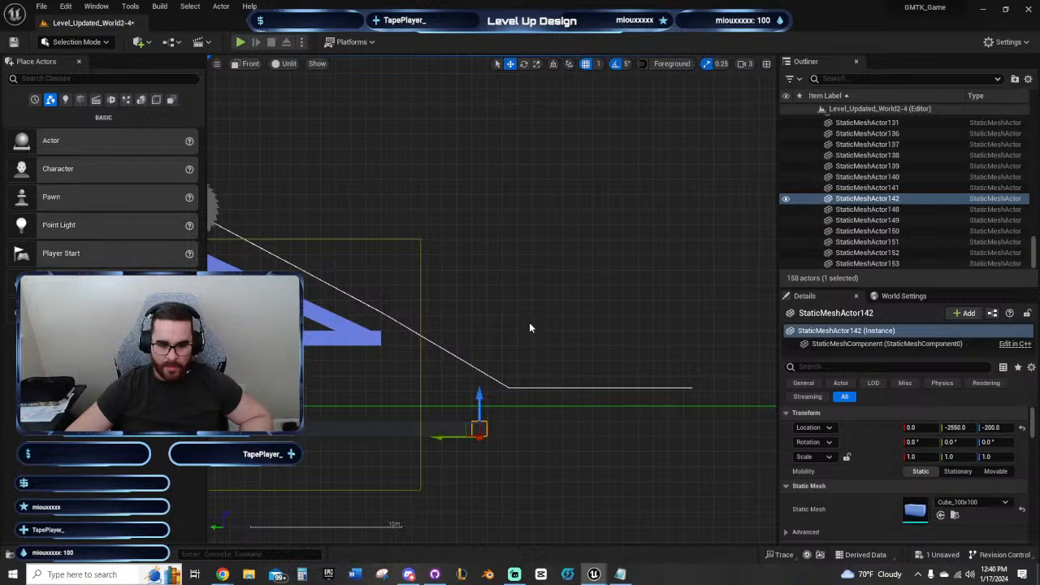
right_drag(529, 328, 454, 319)
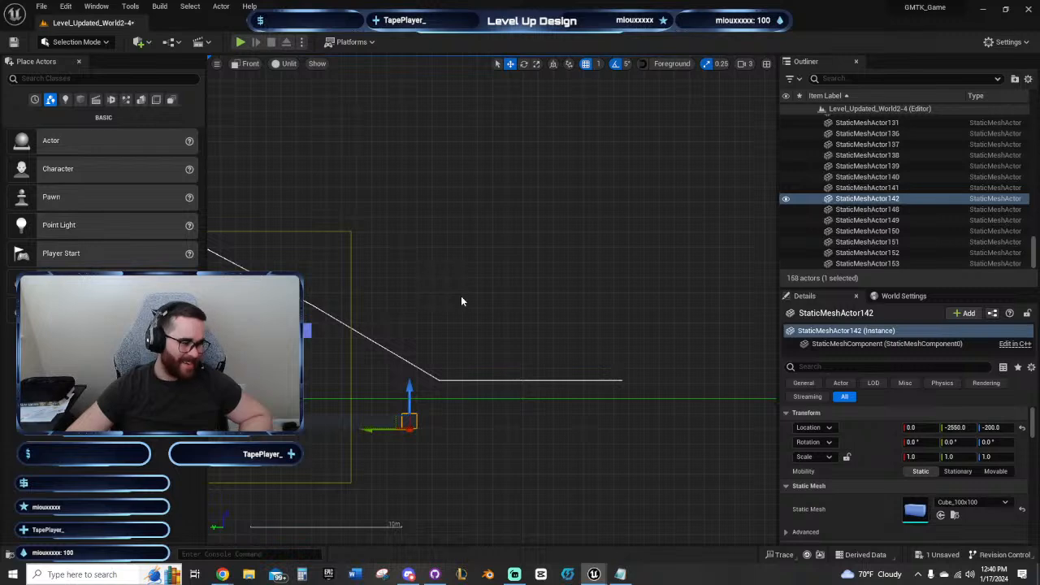
right_drag(567, 411, 629, 376)
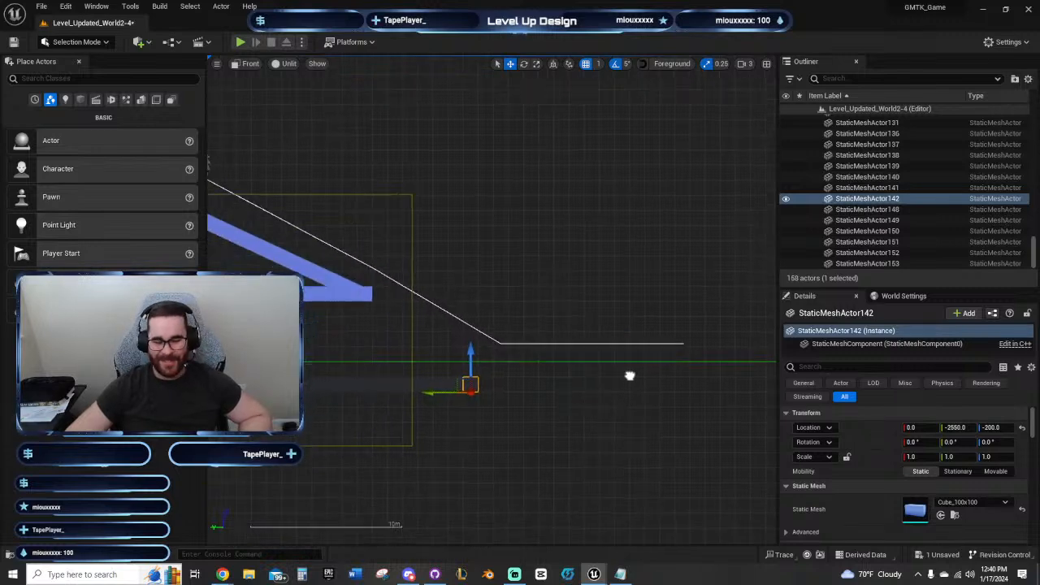
right_drag(415, 327, 515, 395)
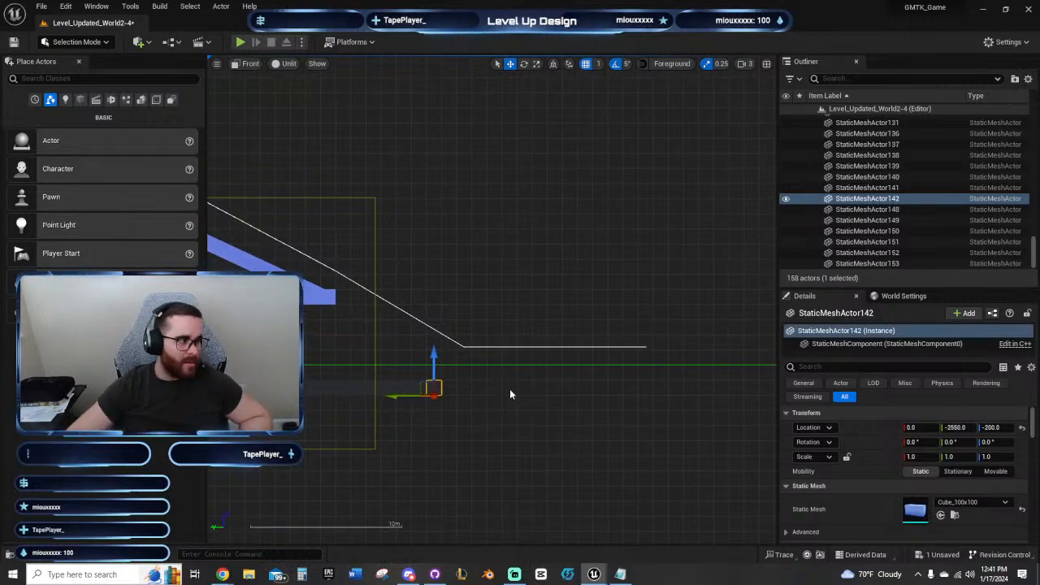
right_drag(508, 389, 527, 416)
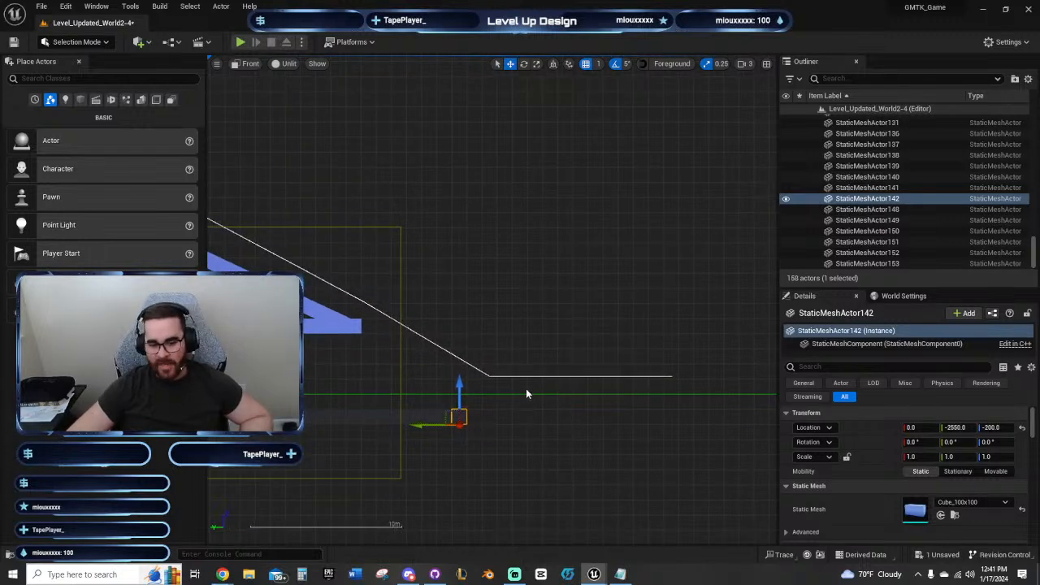
right_click(526, 390)
click(503, 423)
click(440, 418)
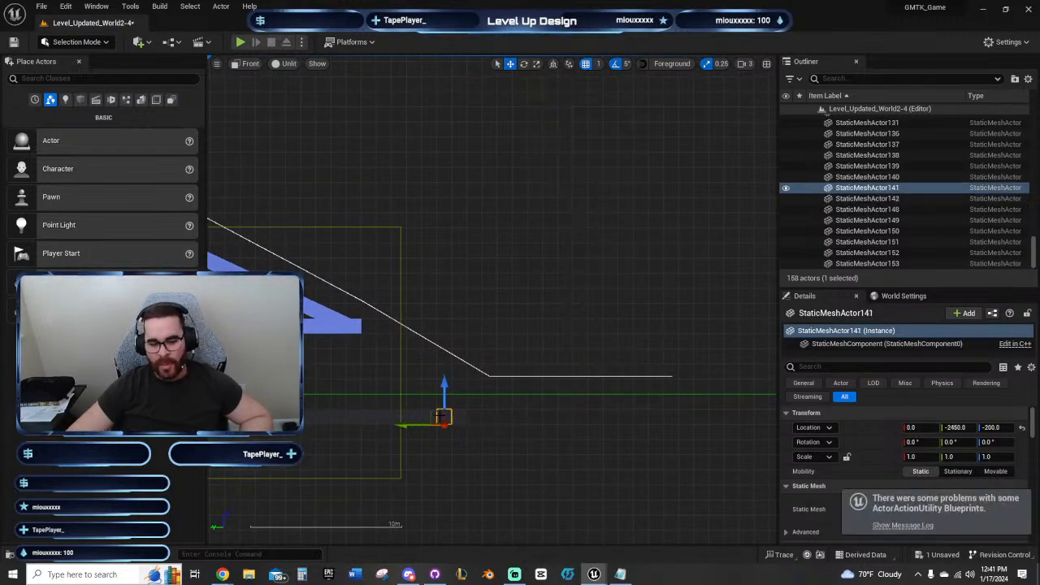
right_drag(461, 413, 521, 424)
click(439, 428)
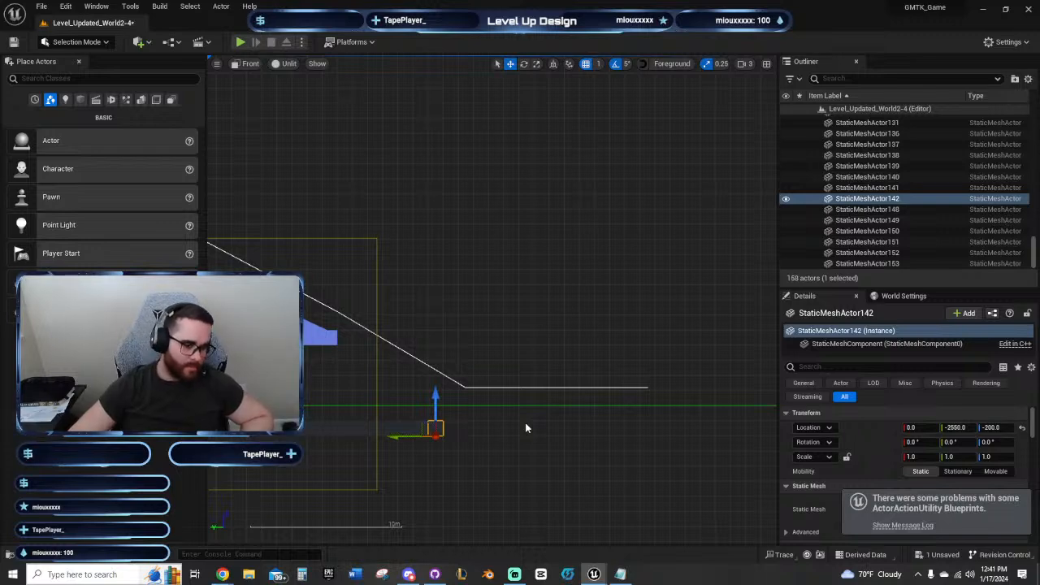
right_drag(525, 425, 518, 509)
click(368, 343)
click(461, 434)
scroll(504, 433, up, 2)
scroll(557, 467, down, 3)
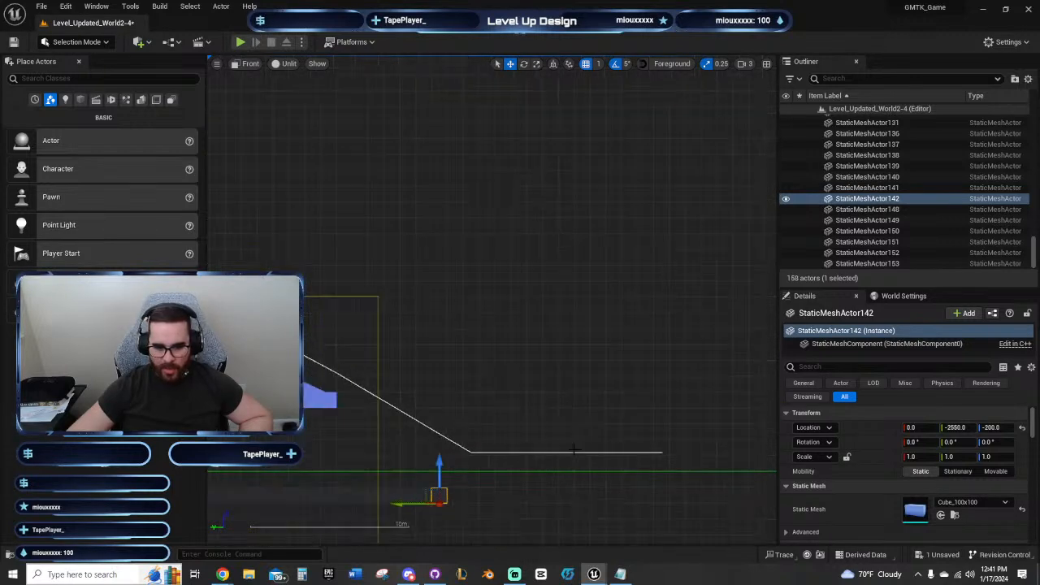
Step: Copy the outermost block at the slope's foot 10 m outward at the same height, to Y -2850 and Z 400
right_drag(537, 372, 530, 363)
click(322, 388)
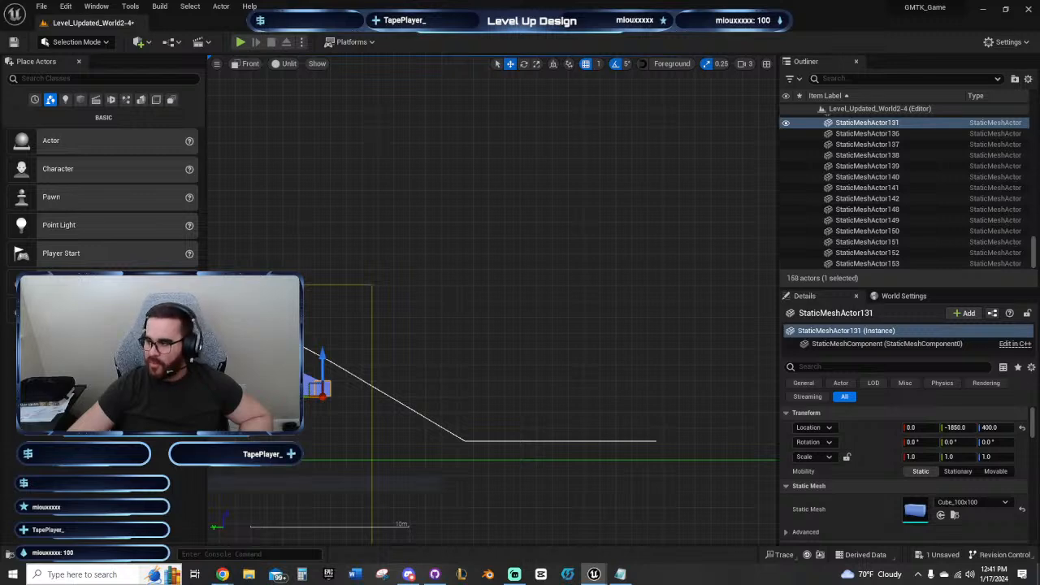
alt+drag(291, 397, 449, 397)
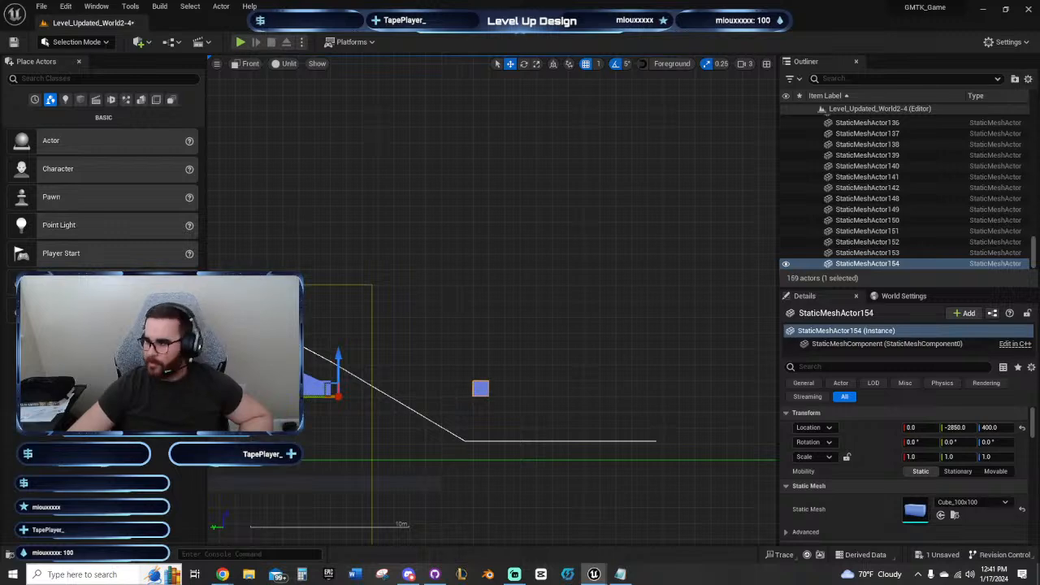
Step: Duplicate the copied block outward into a level floating platform eight blocks long, undoing the surplus copies
key(ctrl+d)
key(ctrl+d)
key(ctrl+d)
key(ctrl+d)
key(ctrl+d)
key(ctrl+d)
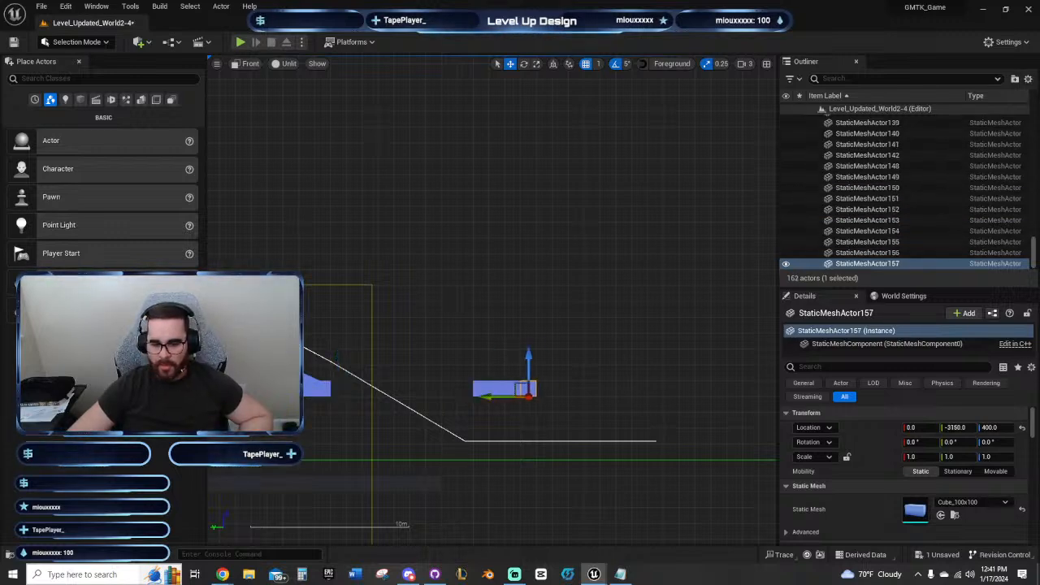
key(ctrl+d)
key(ctrl+d)
key(ctrl+d)
key(ctrl+d)
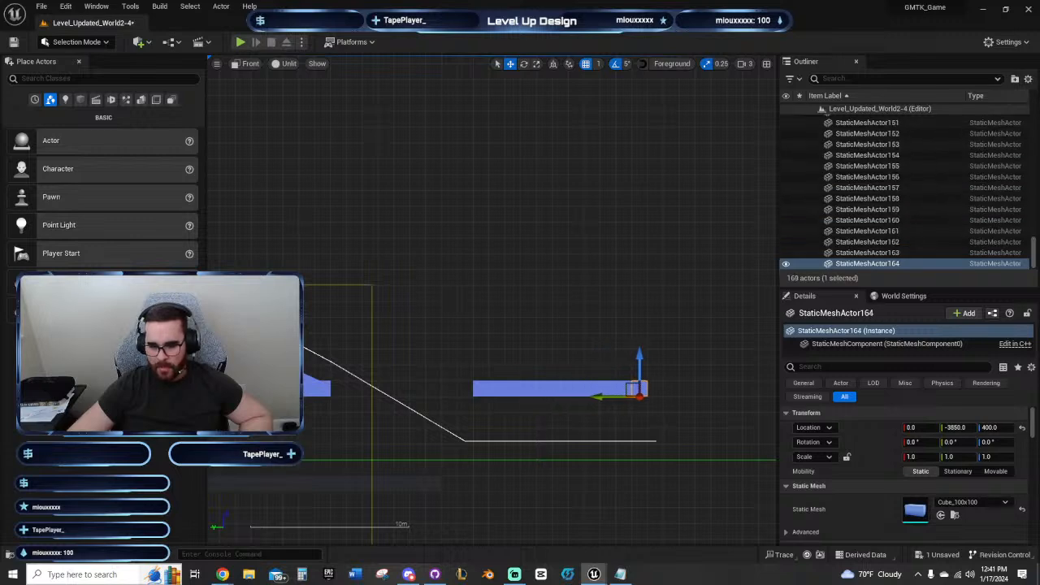
key(ctrl+z)
key(ctrl+z)
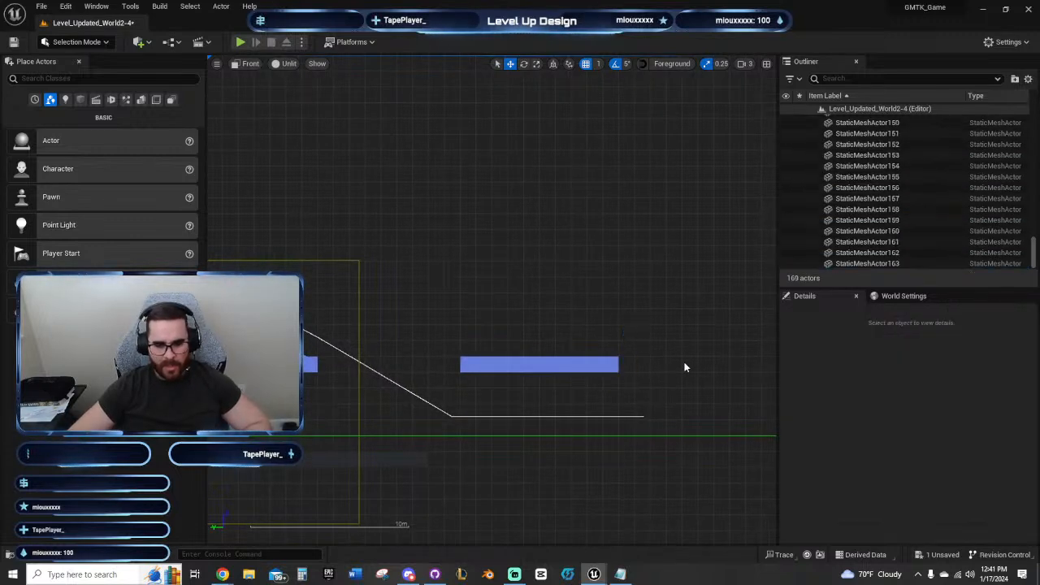
key(ctrl+z)
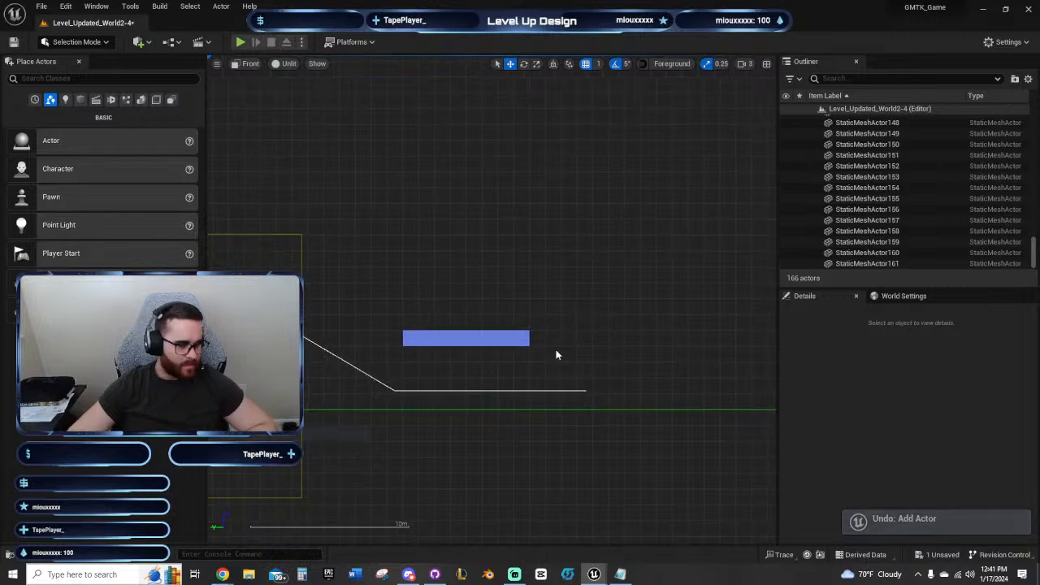
Step: Extend the lower floor outward from its end block with 15 adjoining copies, reaching Y -4050 at Z -200
right_drag(557, 355, 640, 351)
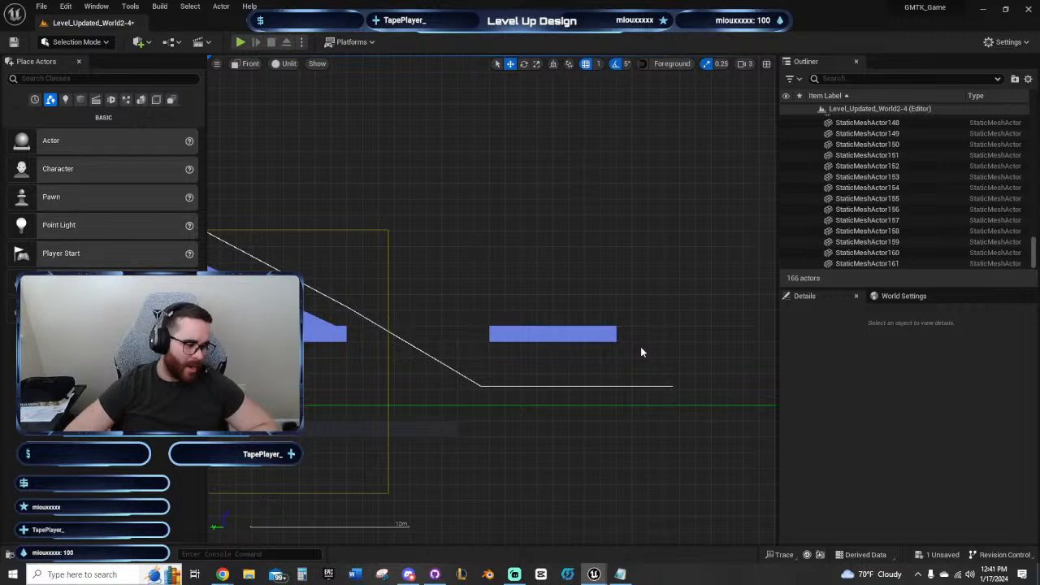
click(456, 432)
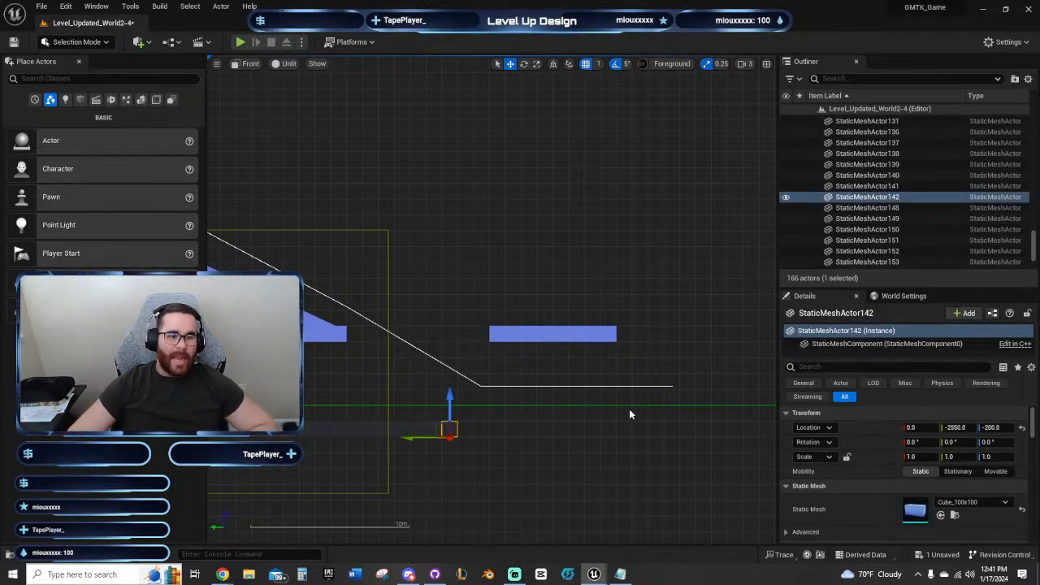
right_drag(629, 409, 594, 398)
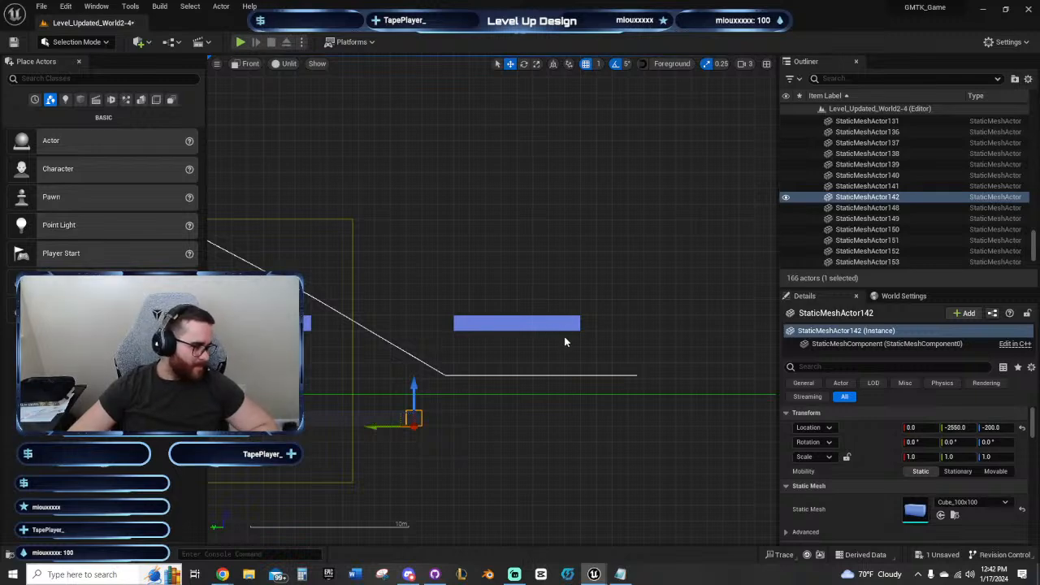
key(ctrl+d)
key(ctrl+d)
key(ctrl+d)
key(ctrl+d)
key(ctrl+d)
key(ctrl+d)
key(ctrl+d)
key(ctrl+d)
key(ctrl+d)
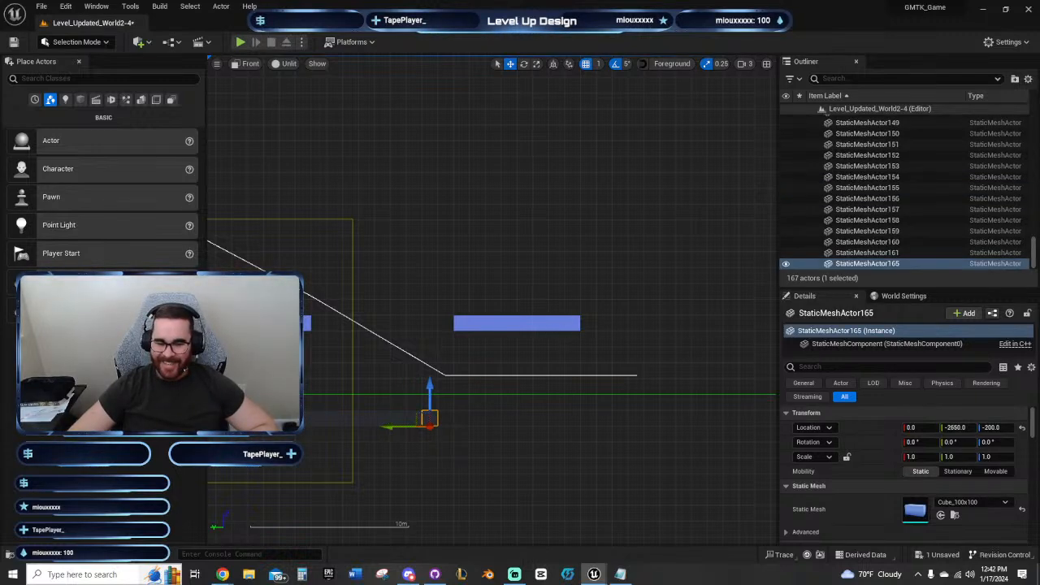
key(ctrl+d)
key(ctrl+d)
key(ctrl+d)
key(ctrl+d)
key(ctrl+d)
key(ctrl+d)
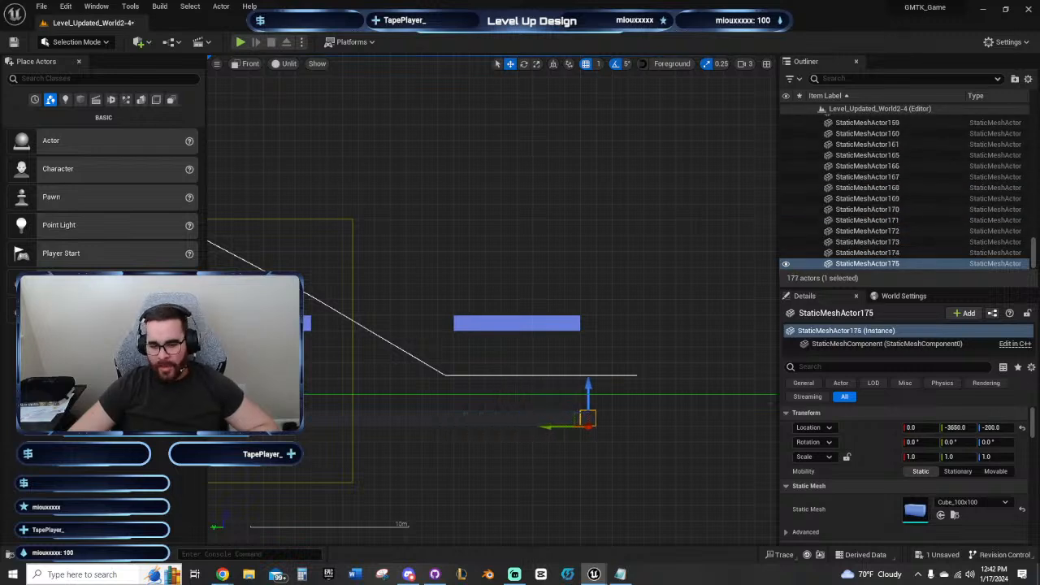
Step: Stack three block copies on top of the lower floor's new outer end, up to Z 100, as an end wall
scroll(623, 308, up, 5)
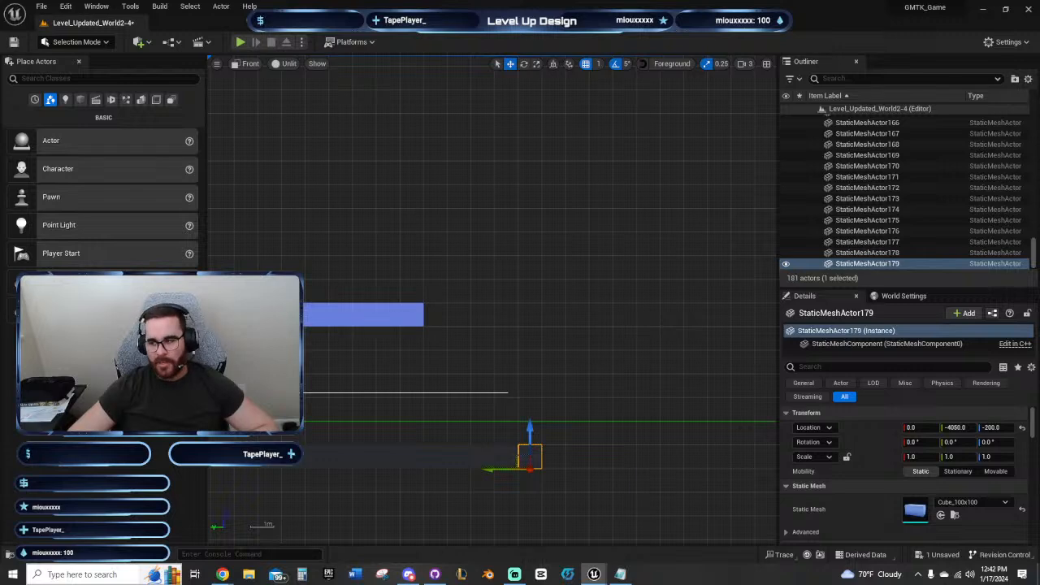
key(alt+shift+Up)
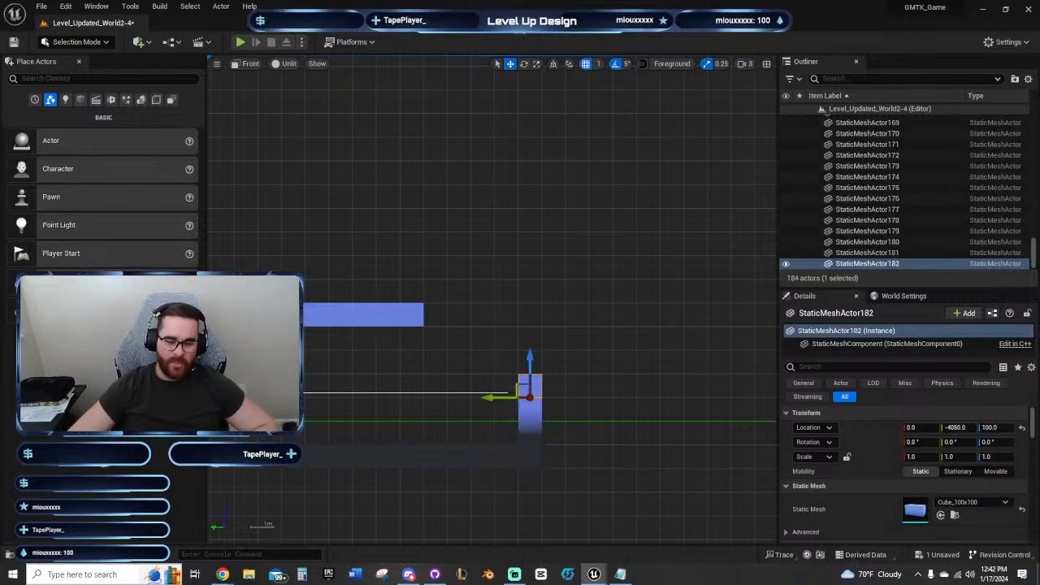
right_drag(602, 359, 588, 334)
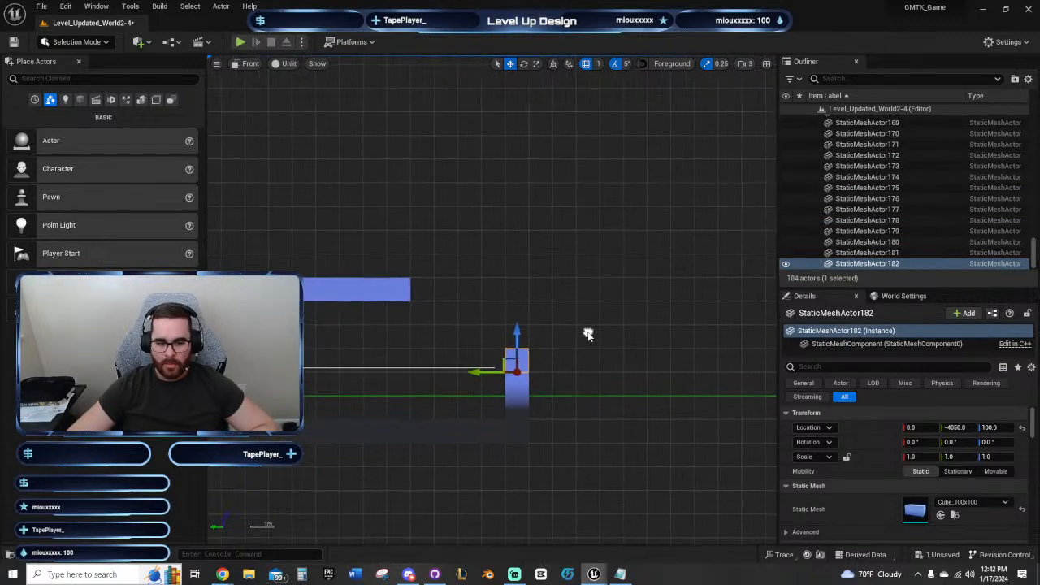
Step: Delete the outermost block of the floating platform above the hazard track's level stretch
right_drag(430, 290, 553, 343)
click(550, 310)
key(Delete)
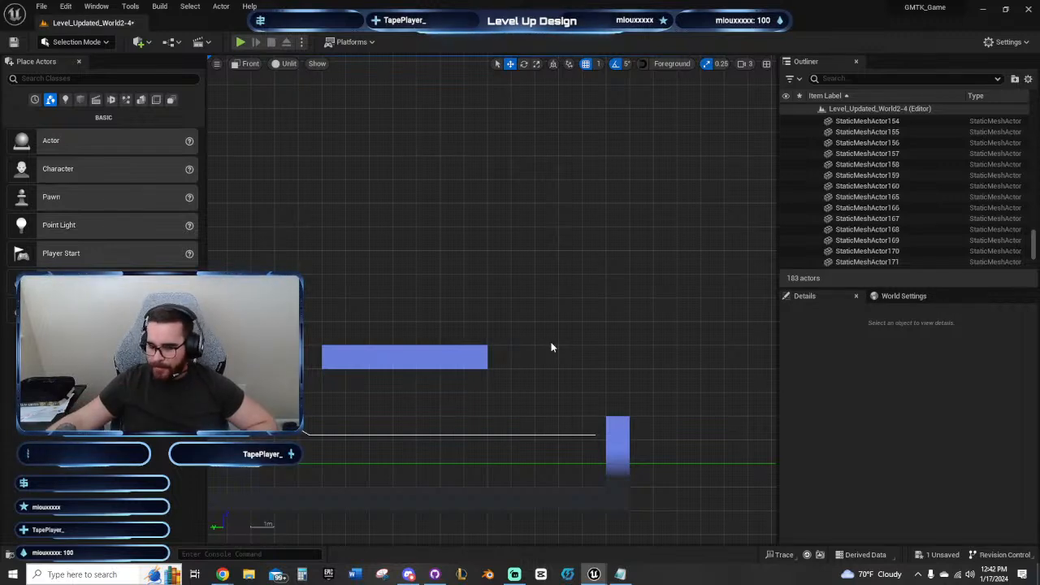
Step: Playtest the level by dropping down the shaft and running along the lower floor ahead of the circular saw
right_drag(544, 338, 780, 294)
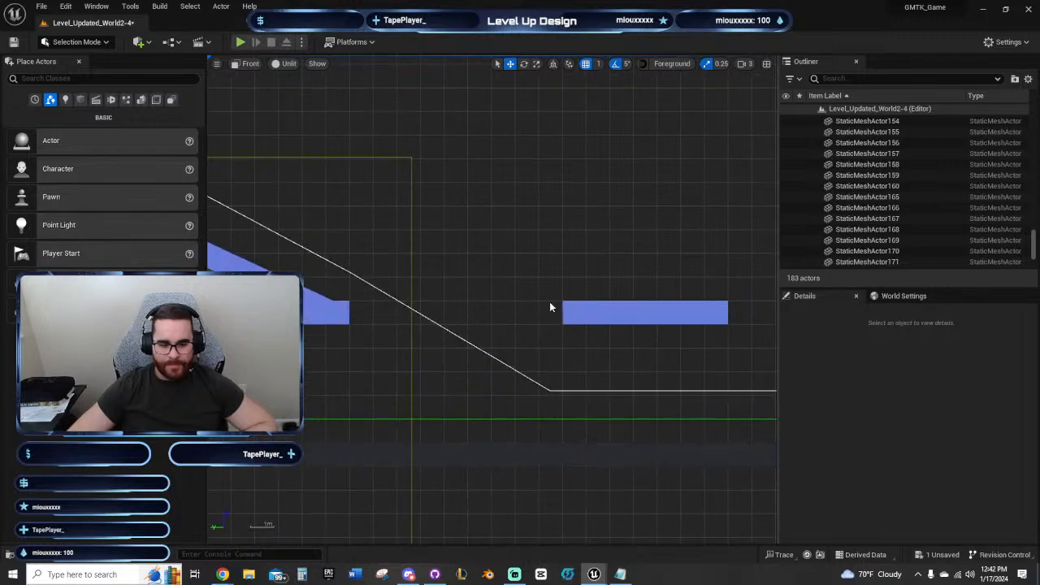
scroll(549, 302, down, 4)
right_drag(491, 256, 655, 251)
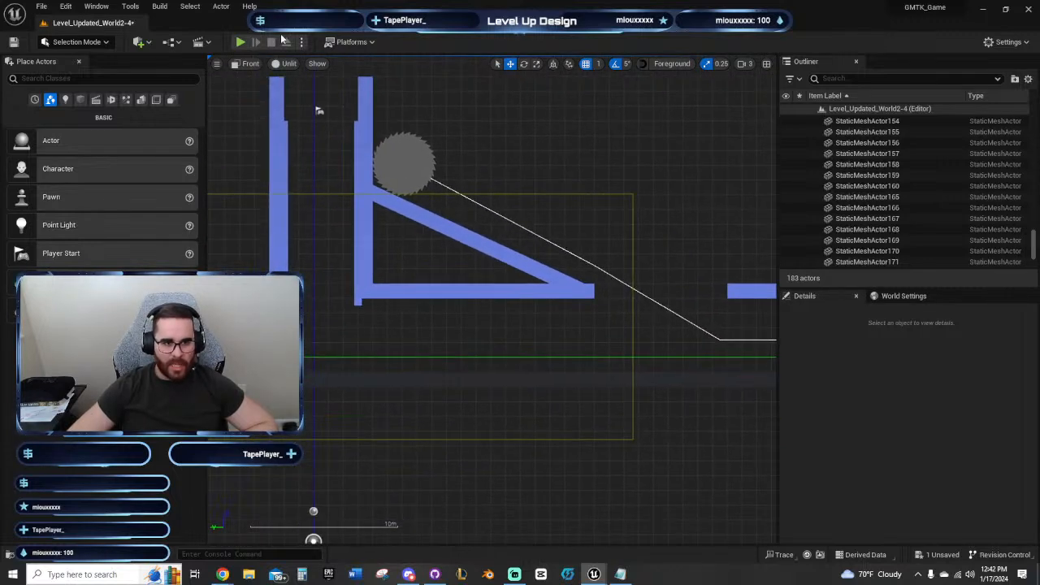
click(242, 43)
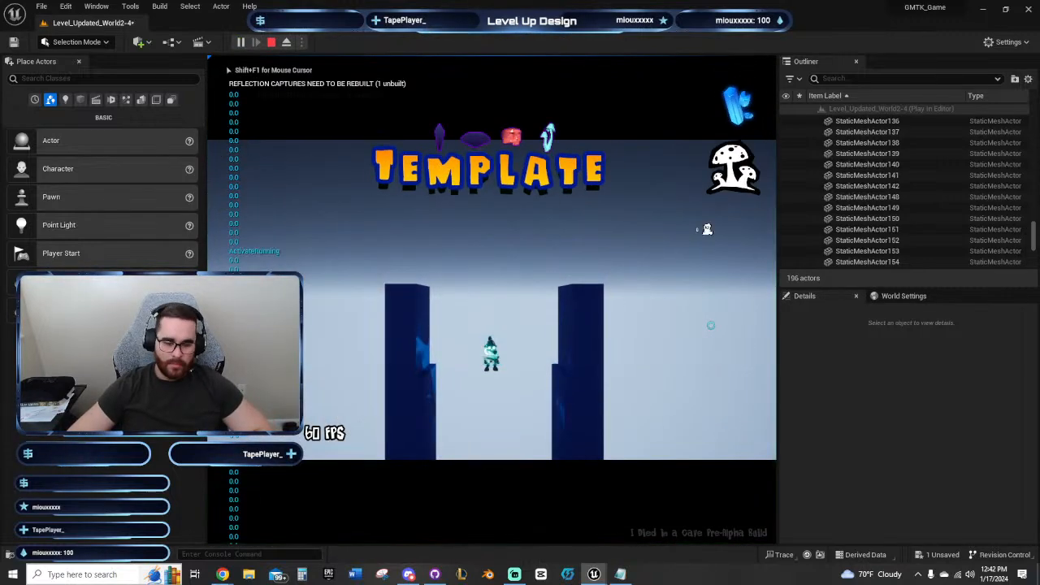
click(564, 336)
key(d)
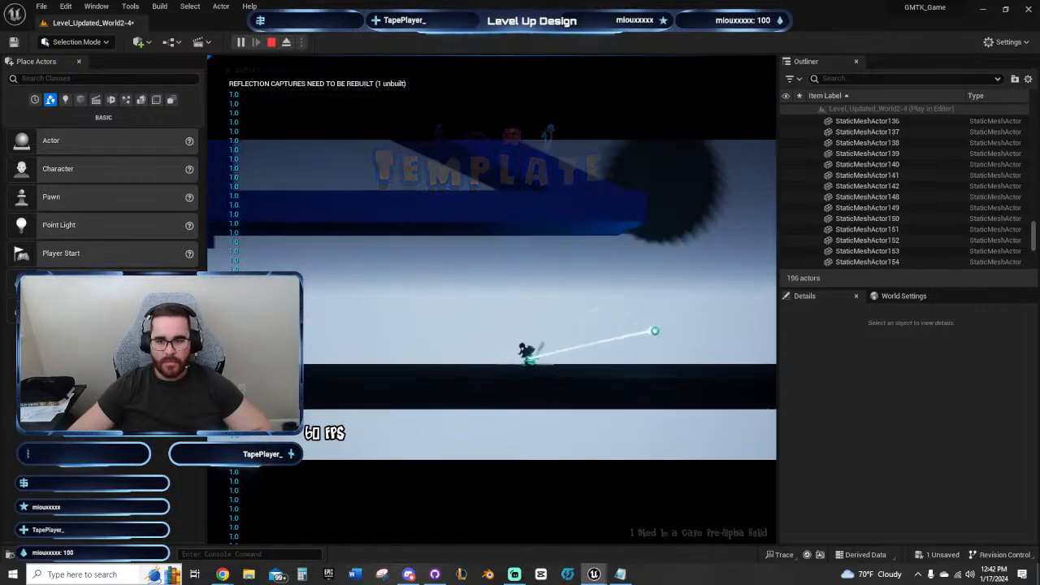
key(Escape)
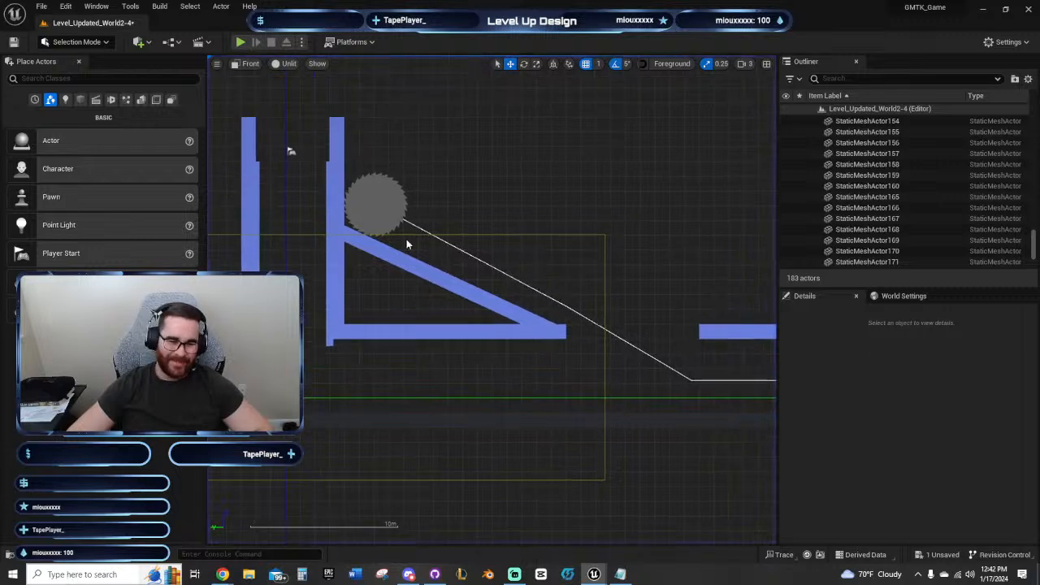
Step: Set the circular saw's speed to 3.0 and briefly playtest the level
click(375, 205)
click(935, 515)
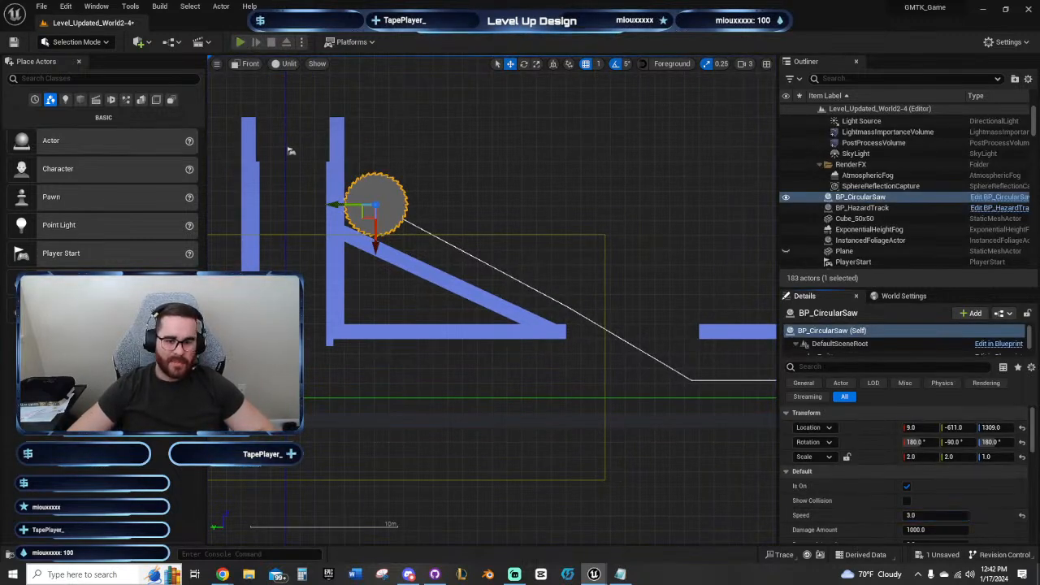
key(alt+p)
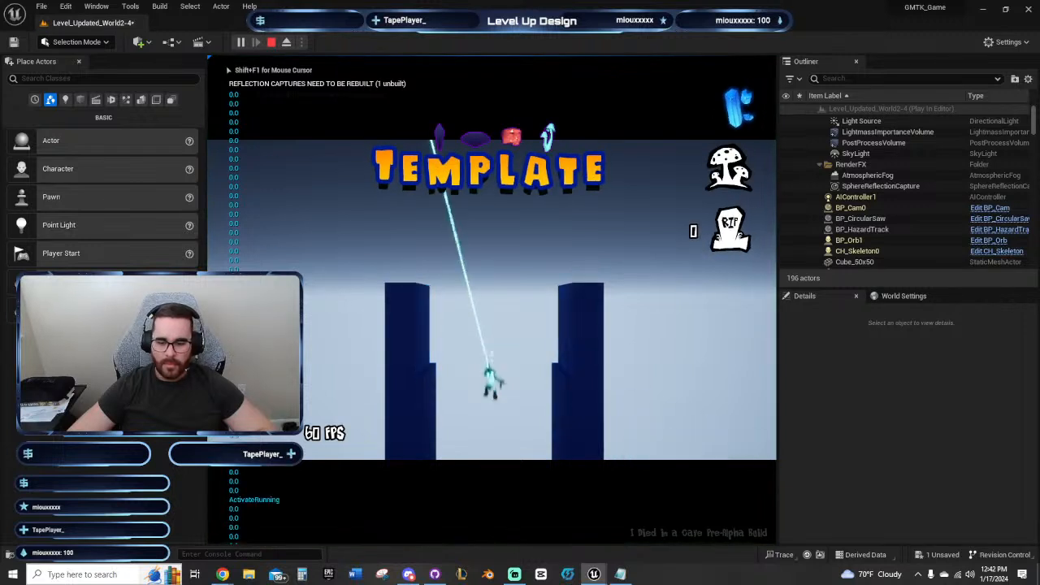
key(Escape)
Step: Set the circular saw's speed to 0.4 and playtest the run along the lower floor
click(935, 515)
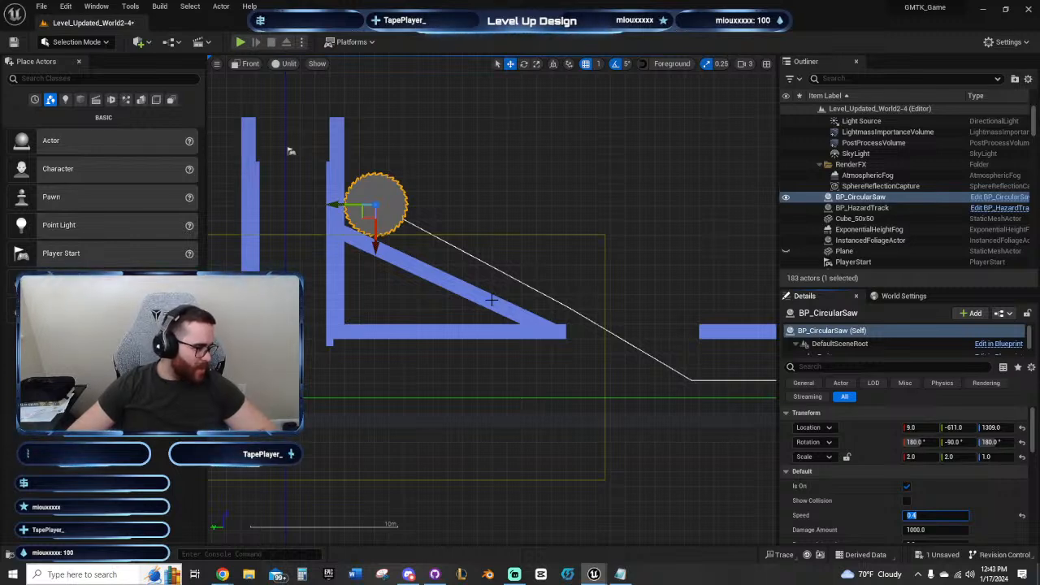
right_drag(529, 378, 489, 362)
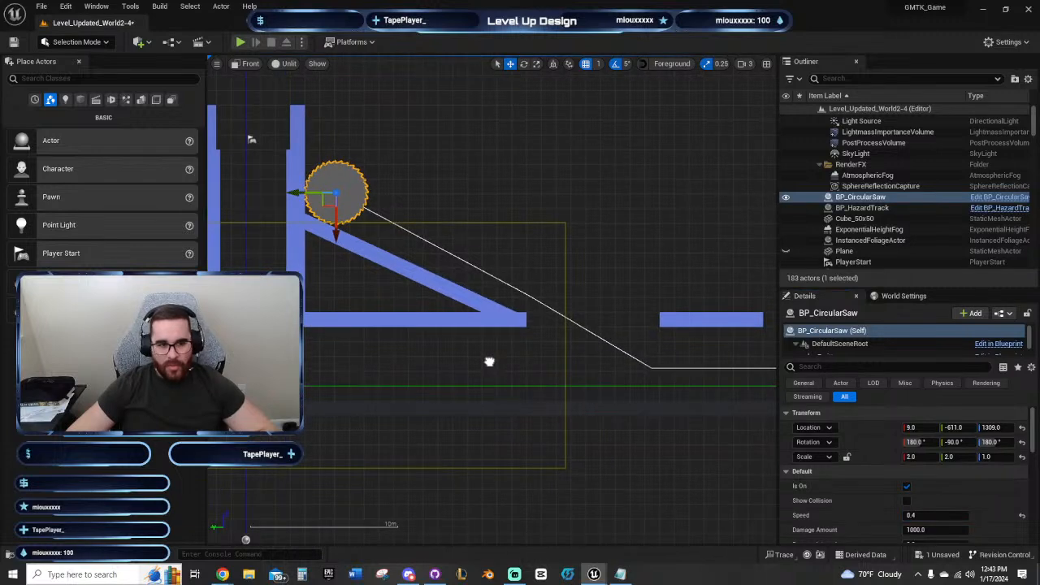
key(alt+p)
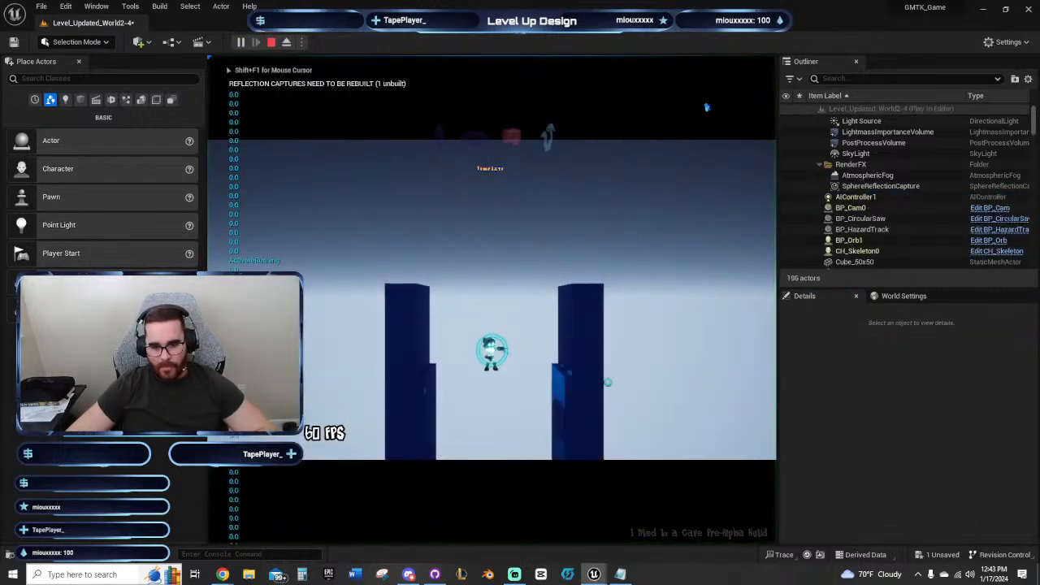
key(d)
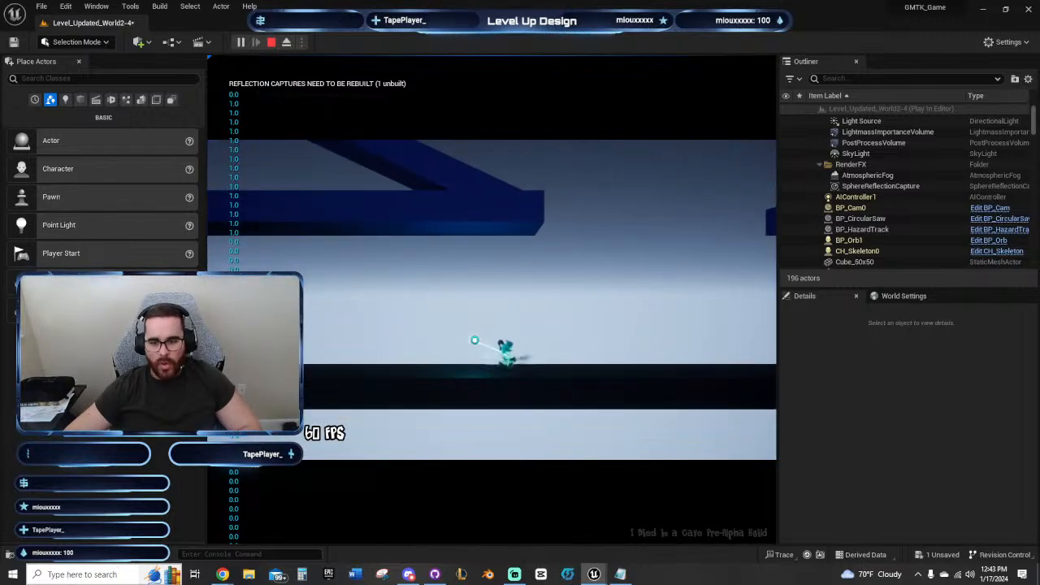
key(Escape)
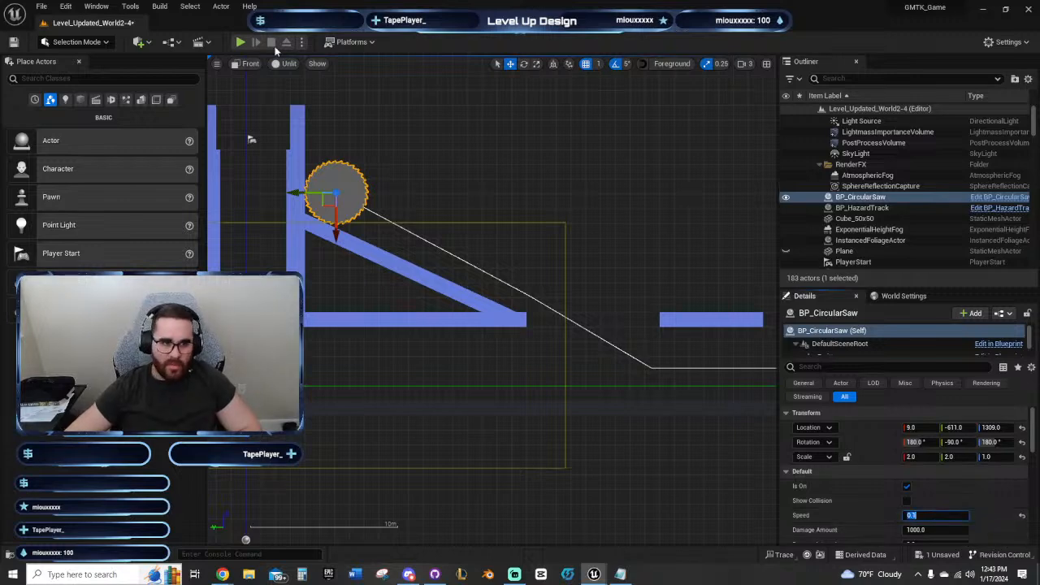
Step: Try circular saw speeds of 0.1 and 0.0005 in turn, watching the saw travel its track in the front view during play
click(240, 41)
right_drag(634, 364, 228, 233)
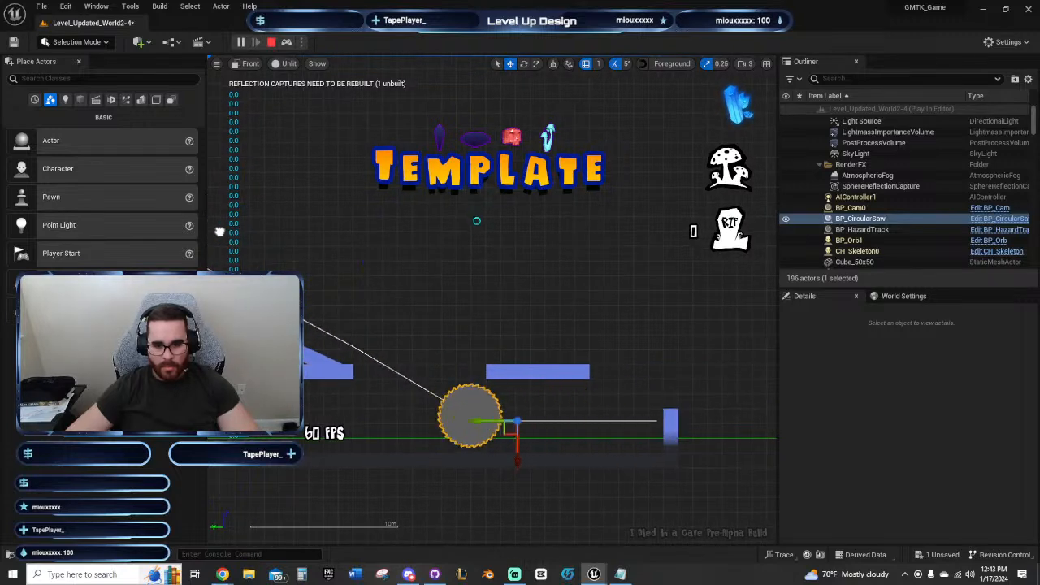
key(Escape)
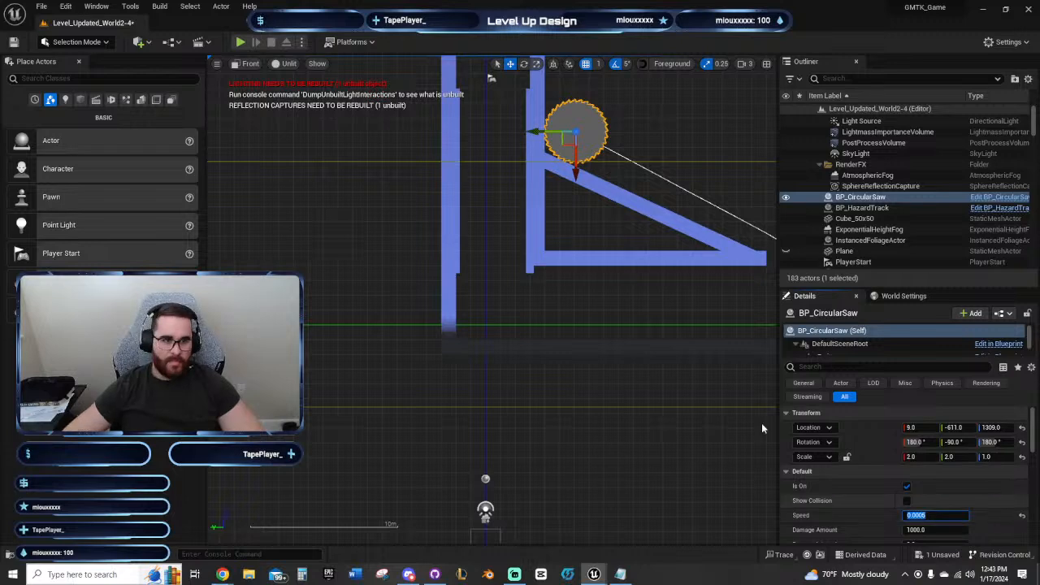
click(241, 41)
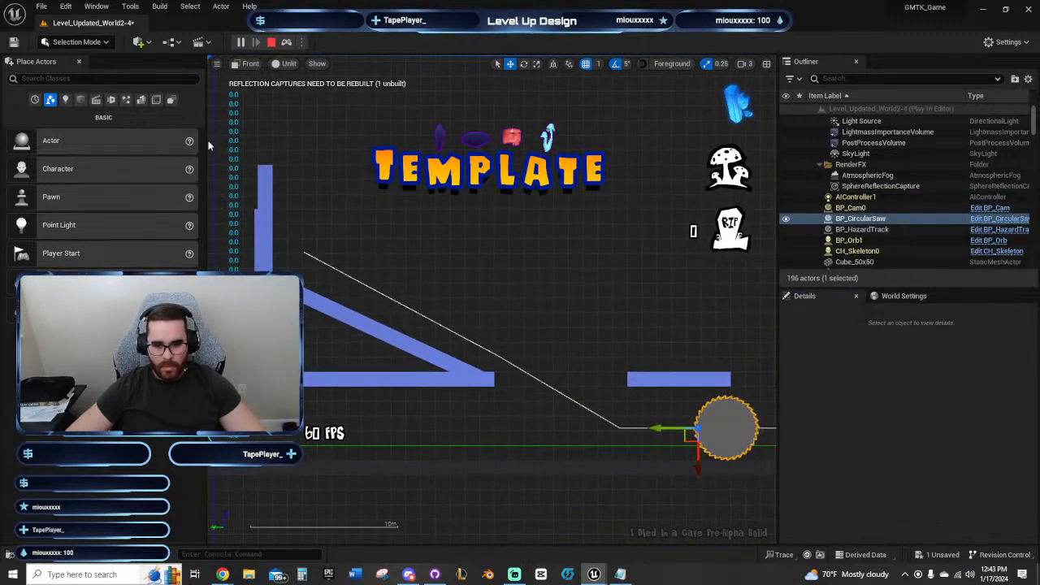
key(Escape)
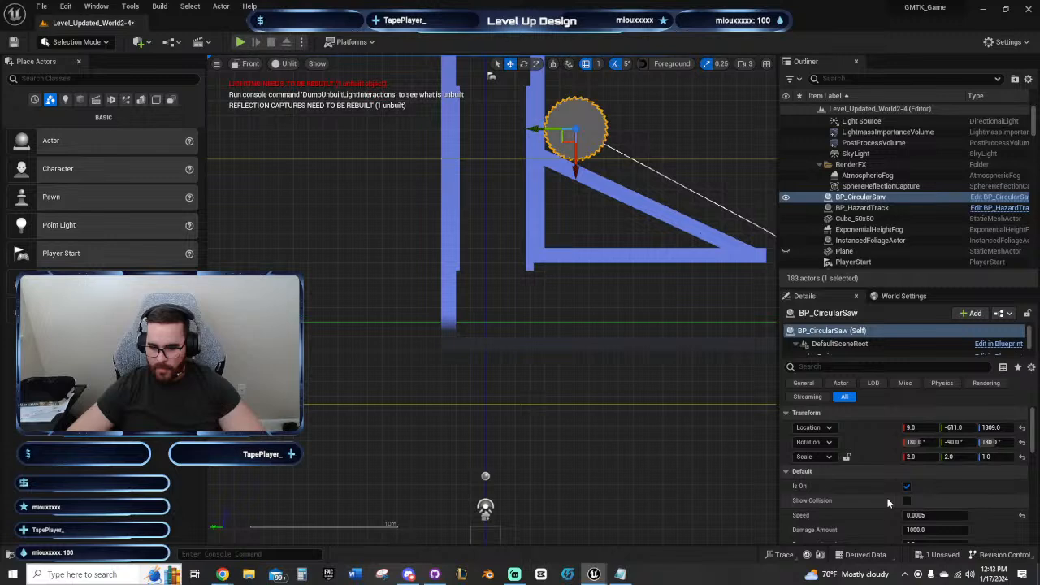
Step: Set the circular saw's speed to 1.0 and watch its motion along the track in the front view during play
scroll(909, 488, down, 2)
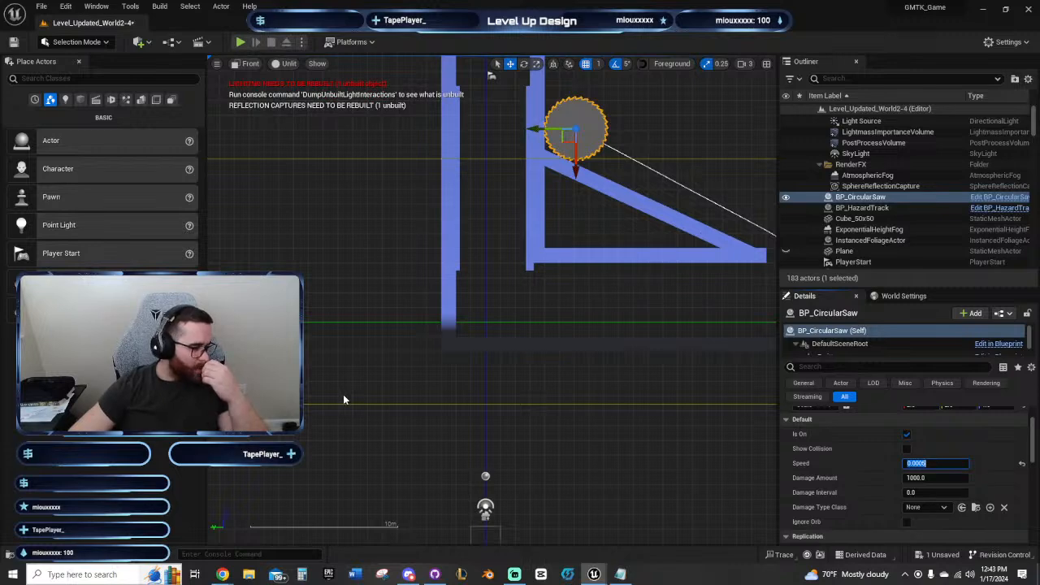
right_drag(544, 326, 425, 432)
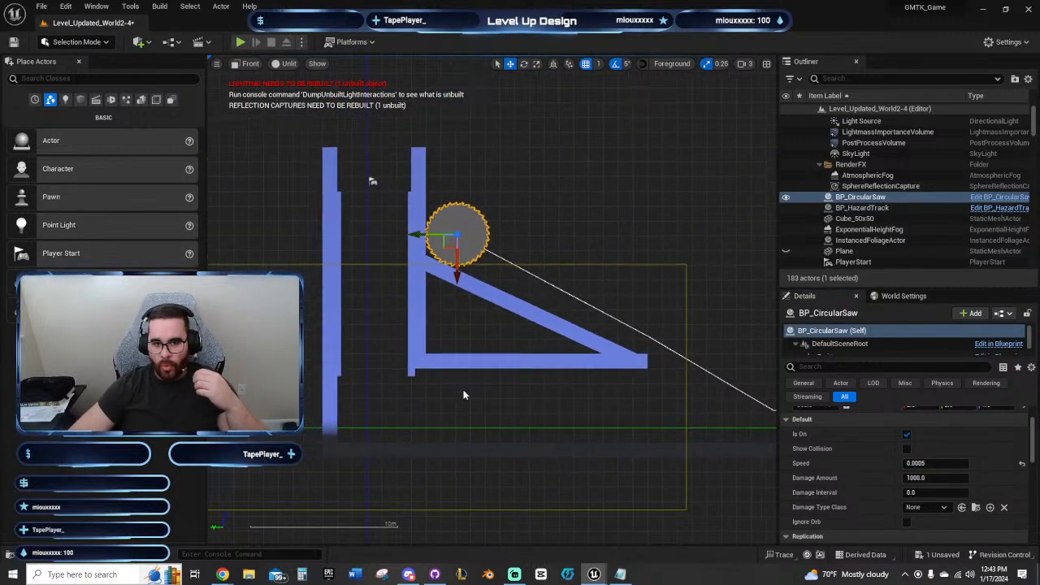
click(936, 464)
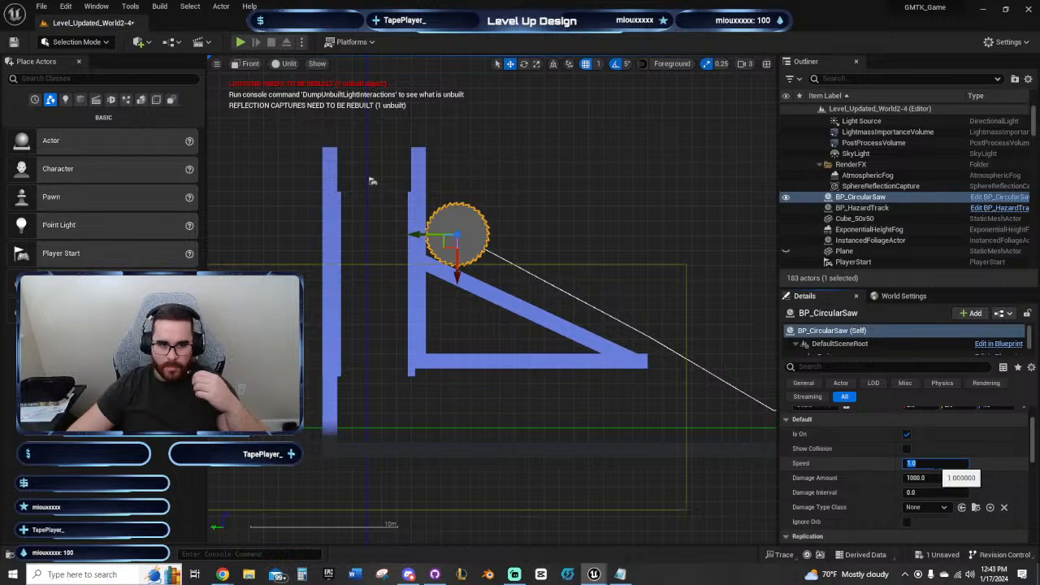
click(240, 42)
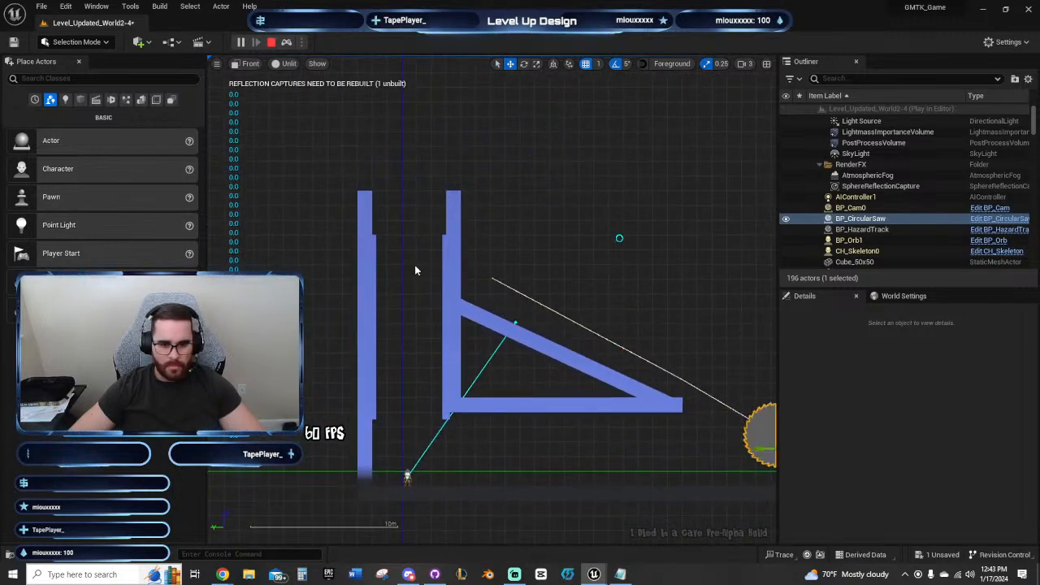
key(Escape)
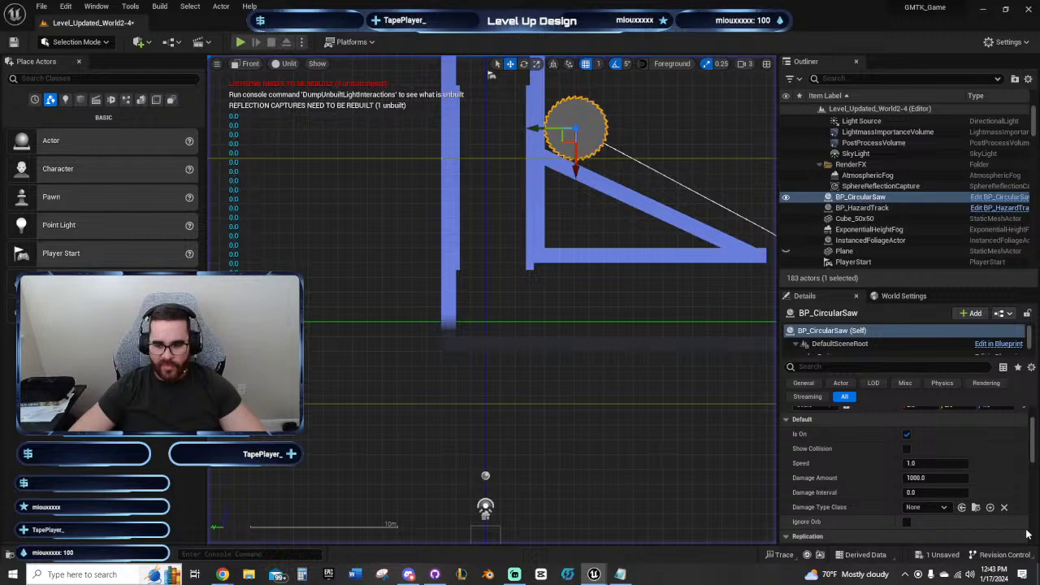
Step: Set the circular saw's speed to 10.0 and observe its travel along the track in a simulated play session
click(935, 463)
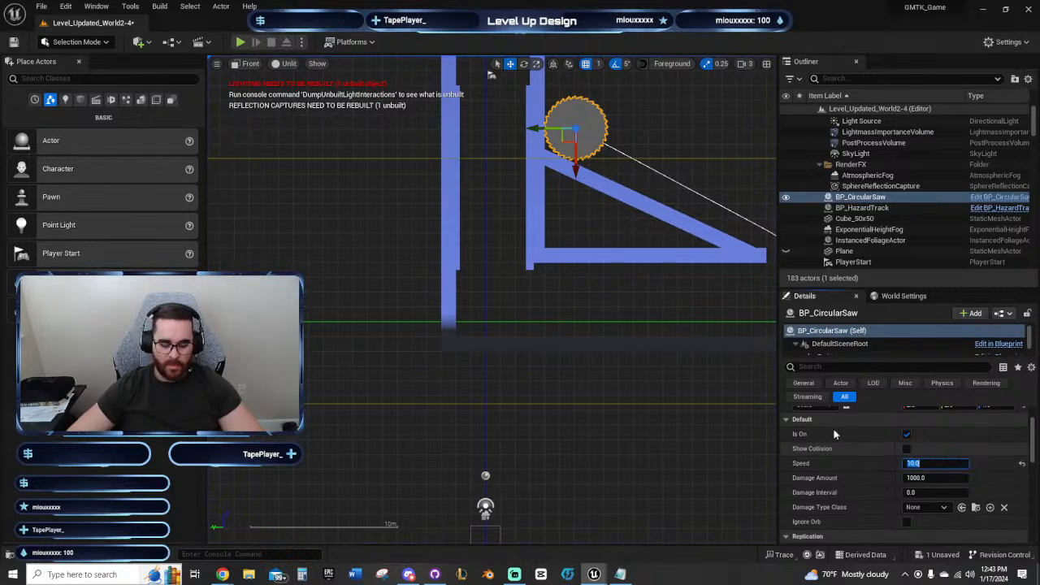
right_drag(636, 303, 540, 356)
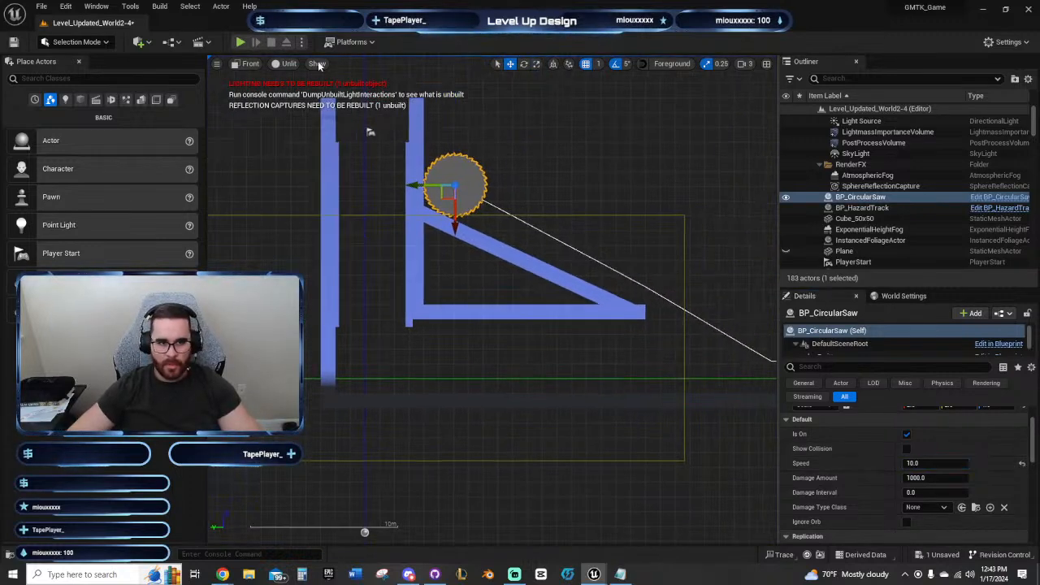
click(241, 42)
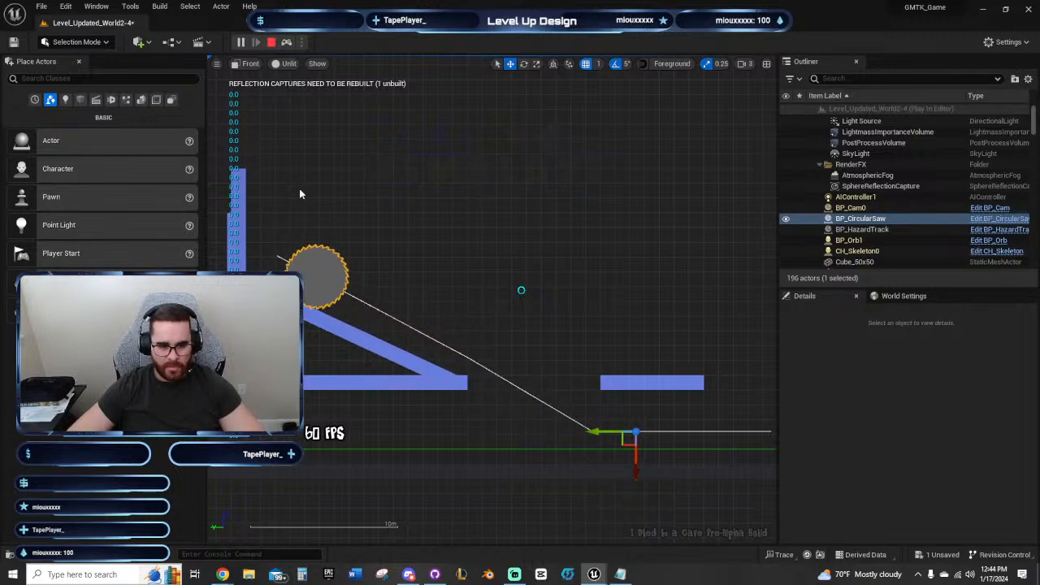
key(Escape)
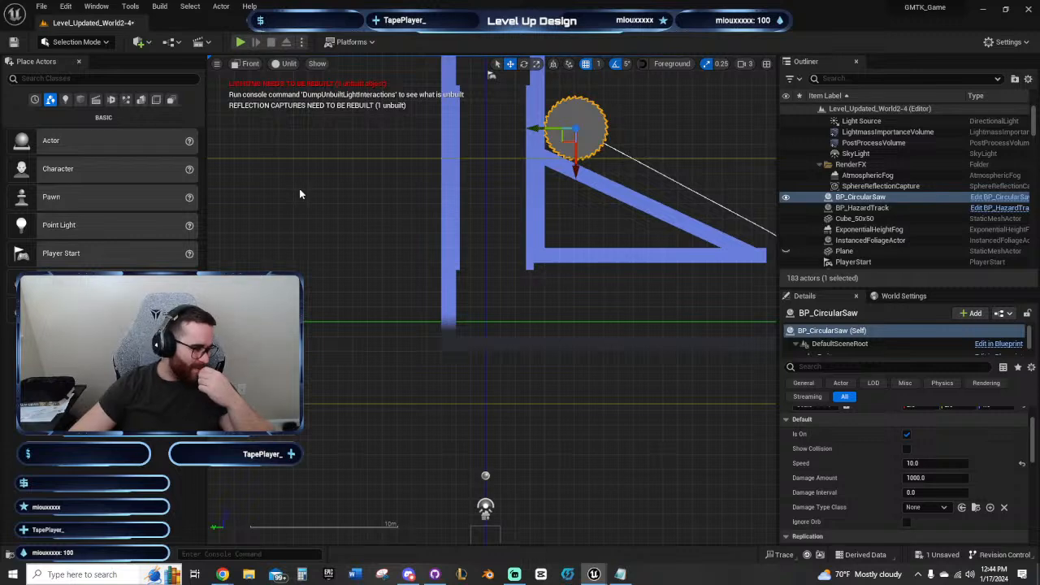
Step: Try a circular saw speed of 50.0 and watch the saw in the front view during play
right_drag(549, 272, 392, 376)
scroll(435, 334, down, 2)
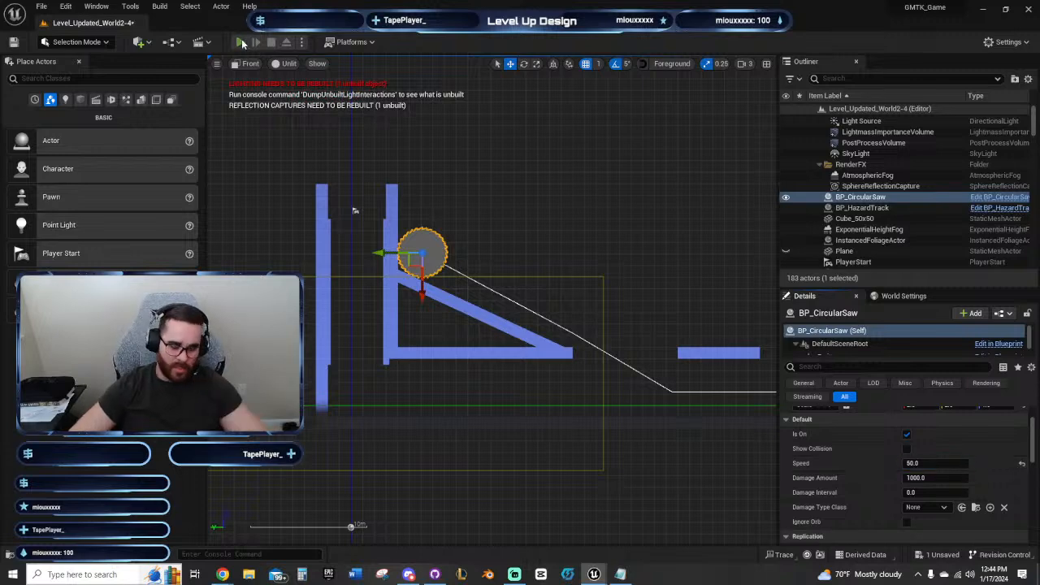
click(242, 44)
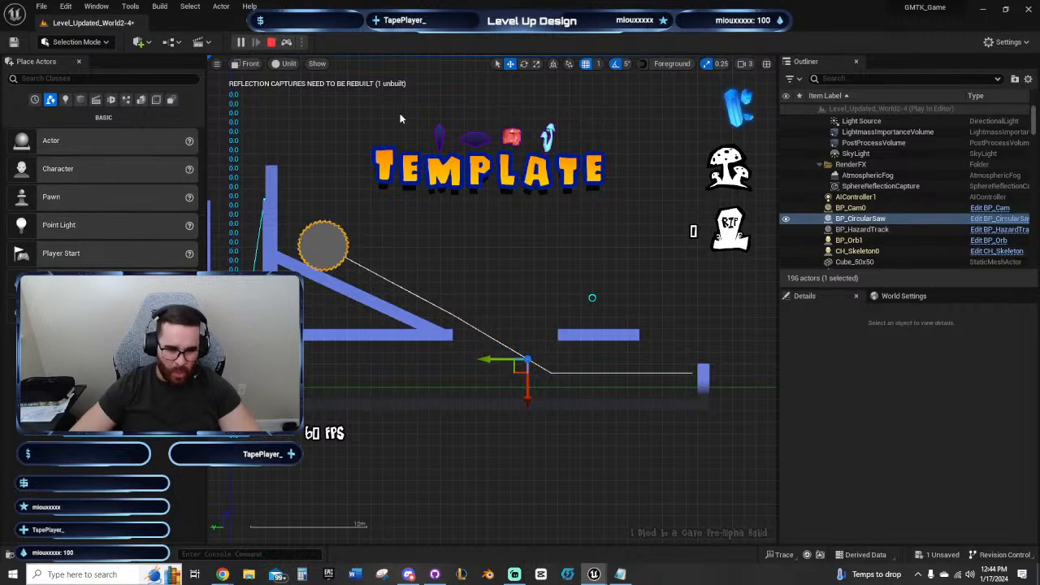
key(Escape)
Step: Try a circular saw speed of 1000.0 and check the saw's motion during play
click(923, 464)
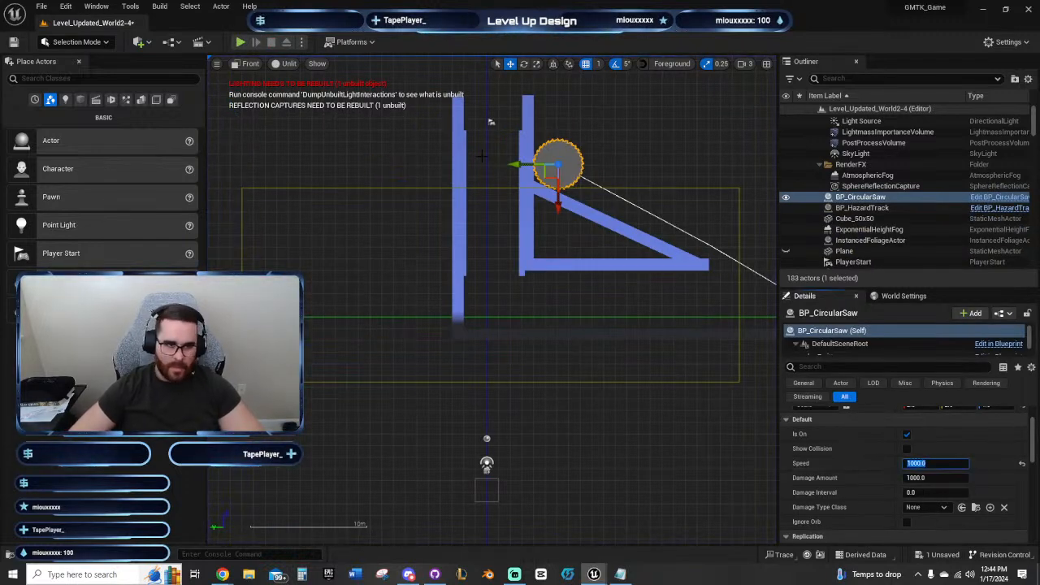
click(241, 42)
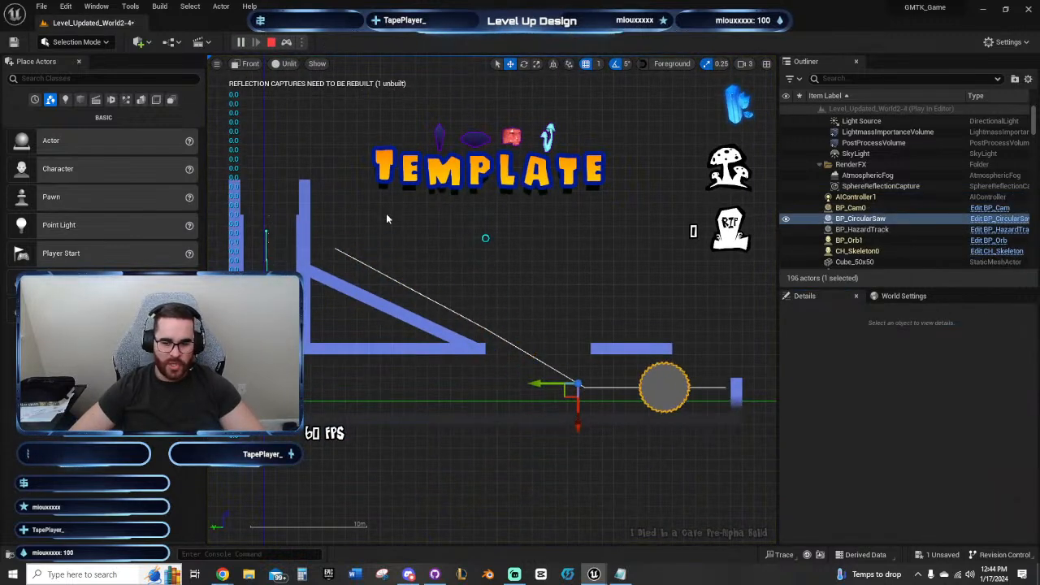
key(Escape)
Step: Turn off Is On for the circular saw and restore its speed to the default 1.0
right_drag(551, 347, 561, 393)
right_drag(771, 478, 670, 436)
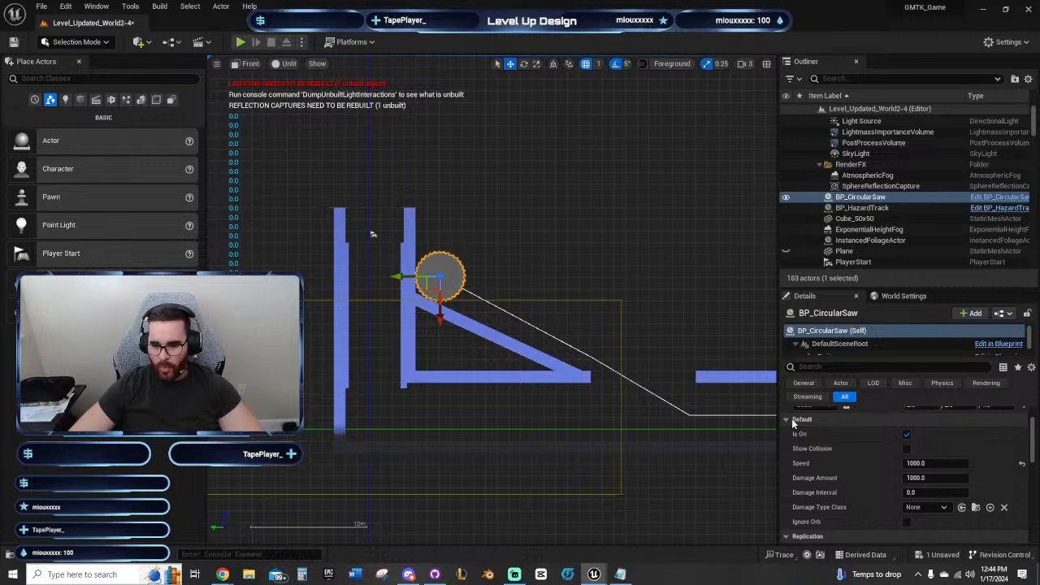
click(907, 435)
click(1022, 464)
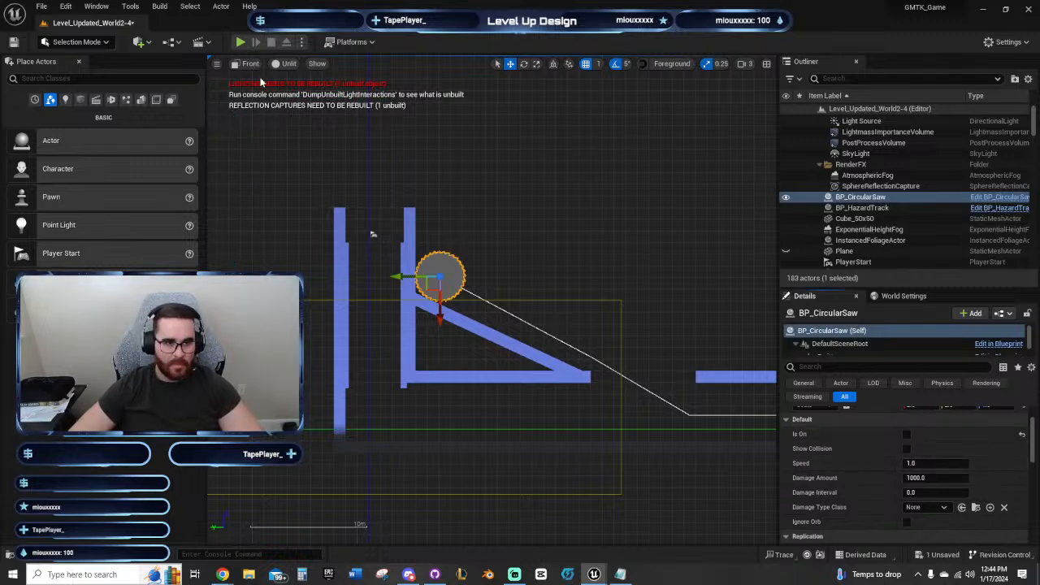
Step: Playtest the level with Is On disabled, viewing the saw both in game and in the front view
right_drag(261, 254, 344, 277)
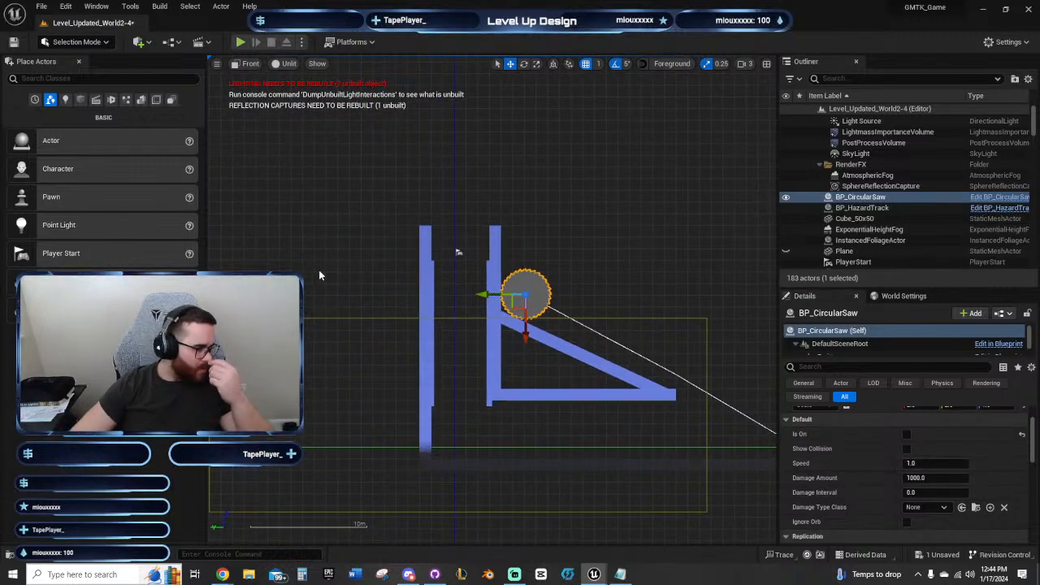
right_drag(485, 334, 443, 245)
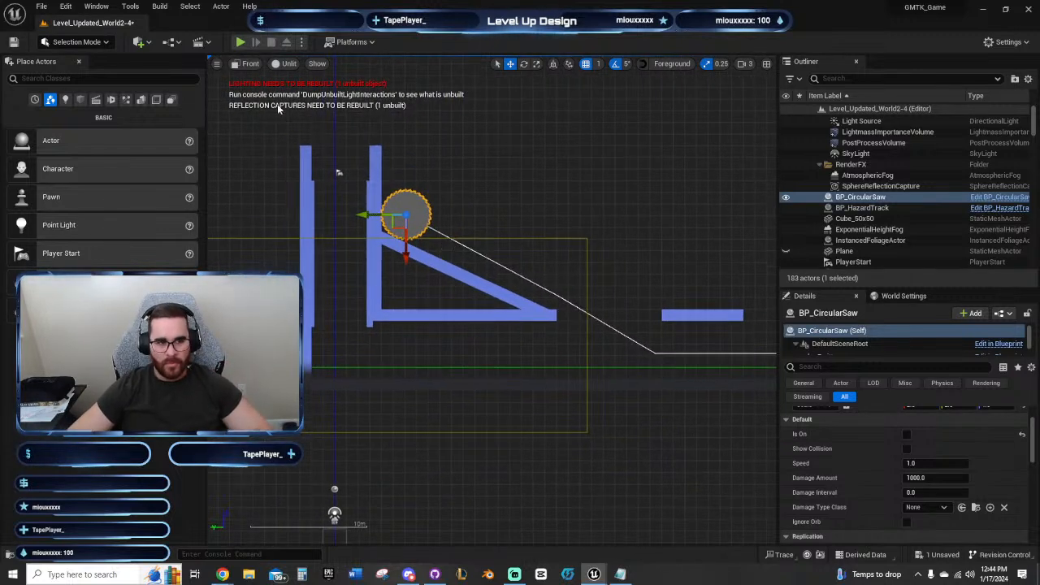
click(241, 42)
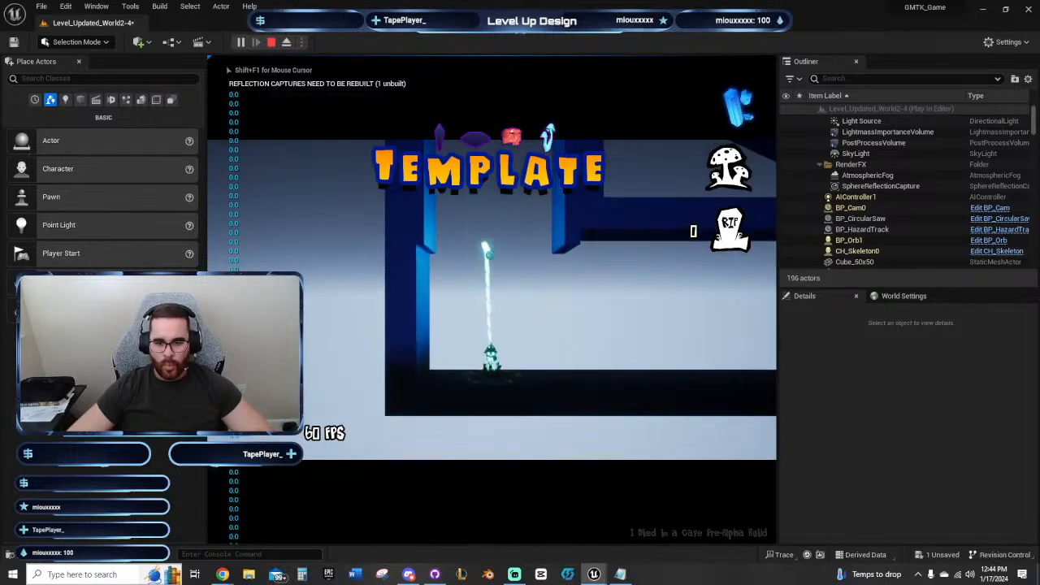
key(Escape)
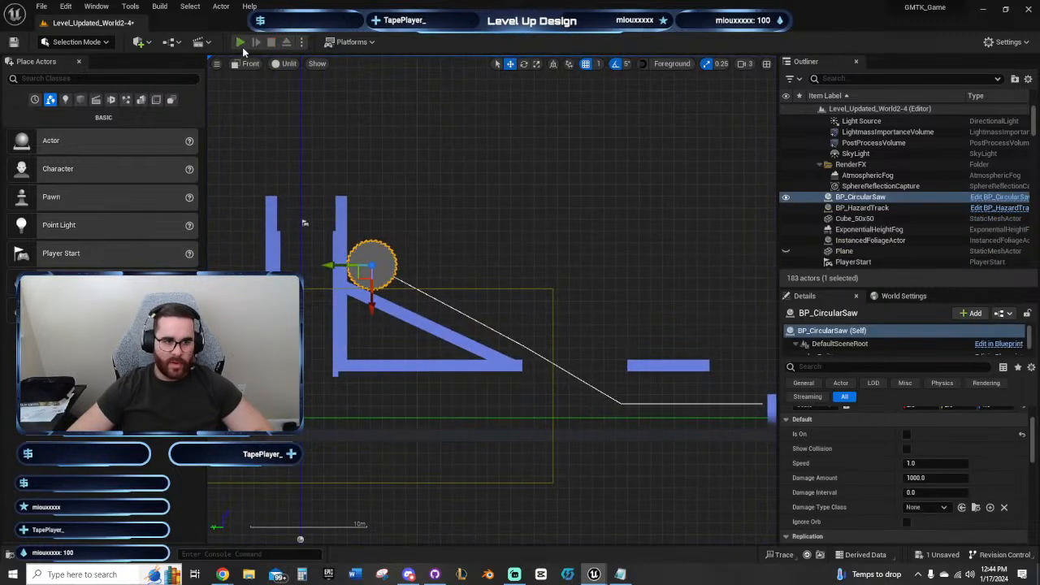
click(240, 43)
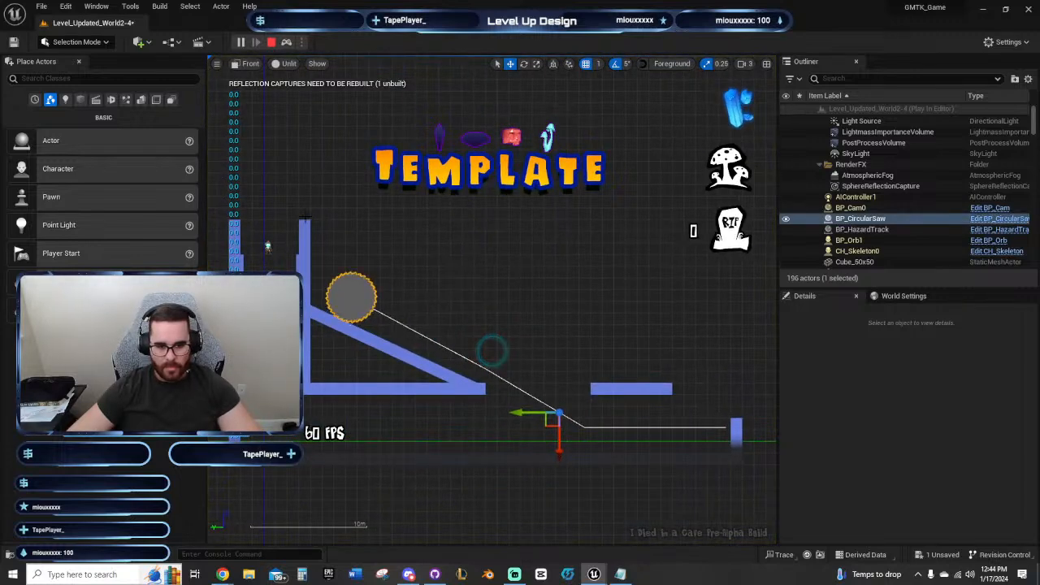
key(Escape)
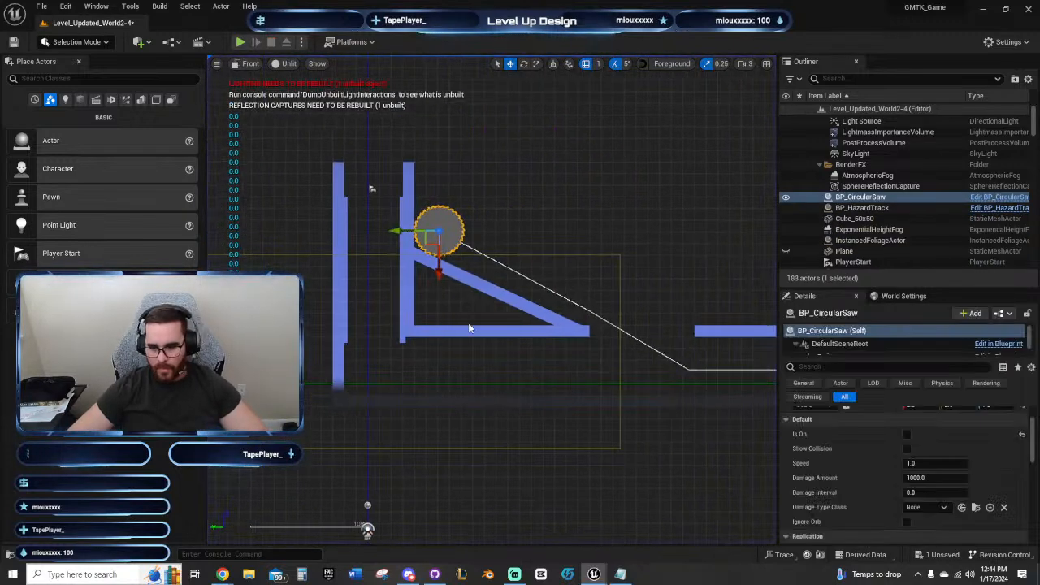
Step: Examine how Is On, Speed and the Start Saw event drive SawTimeline in the BP_CircularSaw event graph, and close the blueprint
scroll(908, 462, up, 1)
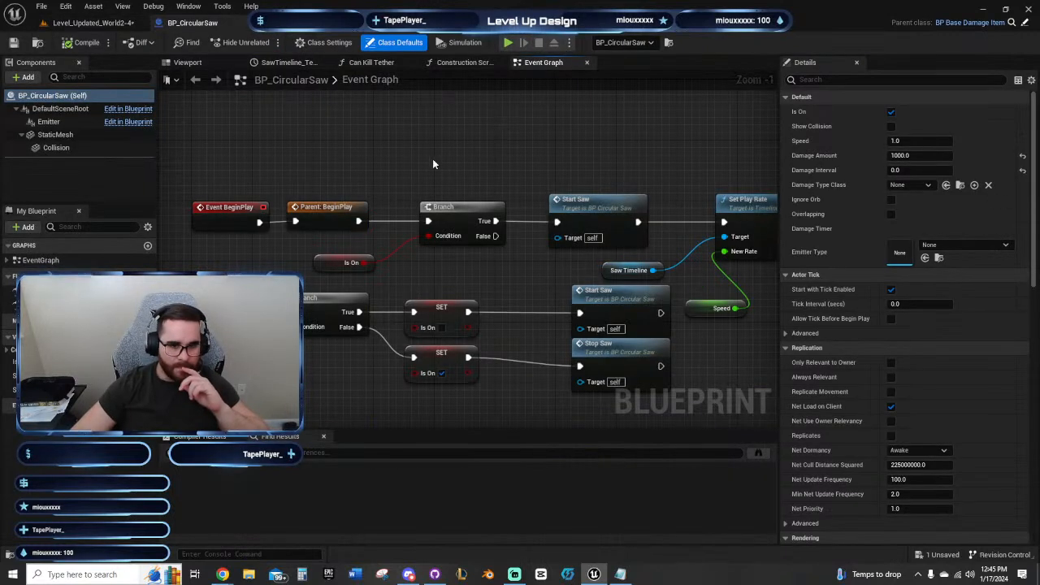
mouse_move(432, 164)
right_down()
mouse_move(457, 177)
mouse_move(435, 167)
right_up()
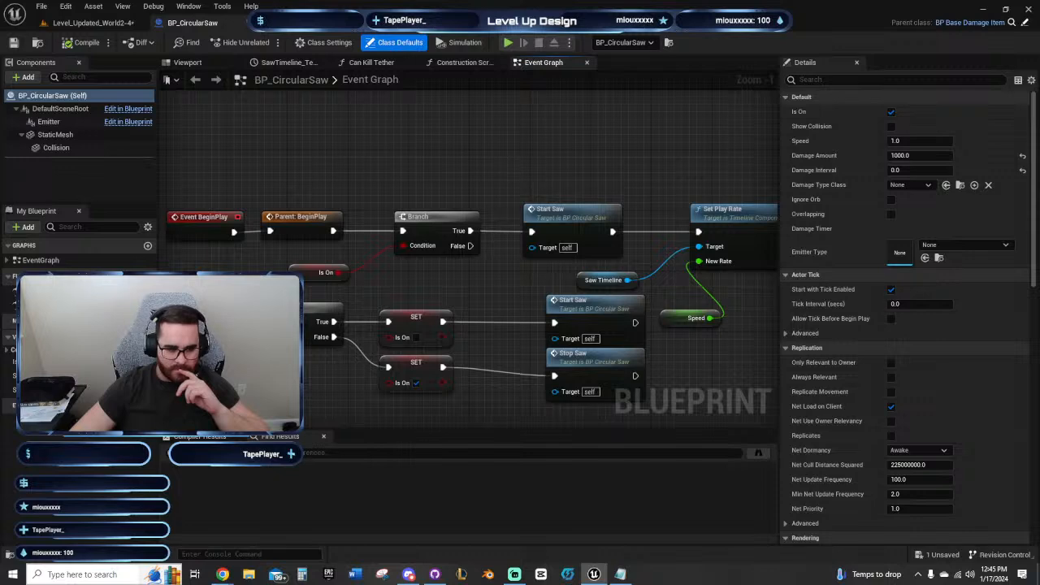
right_drag(480, 141, 310, 135)
click(394, 203)
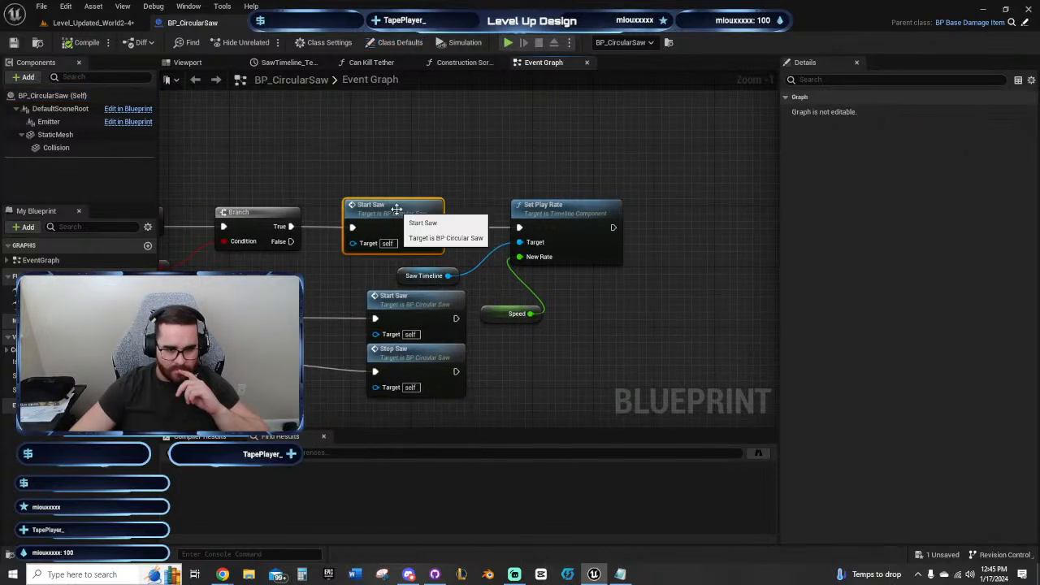
double_click(393, 203)
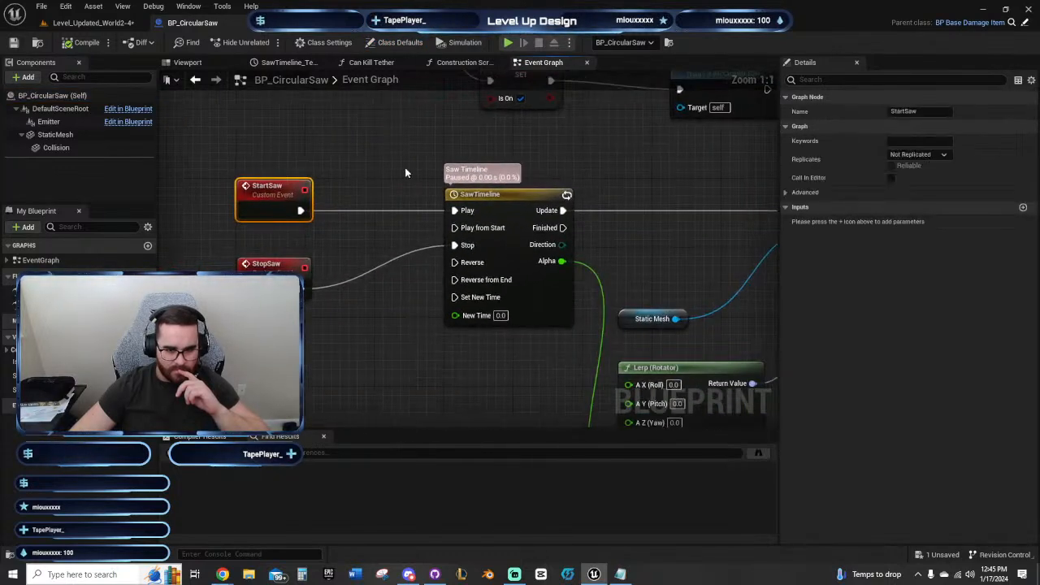
scroll(395, 148, down, 1)
right_drag(379, 135, 564, 408)
scroll(348, 177, down, 1)
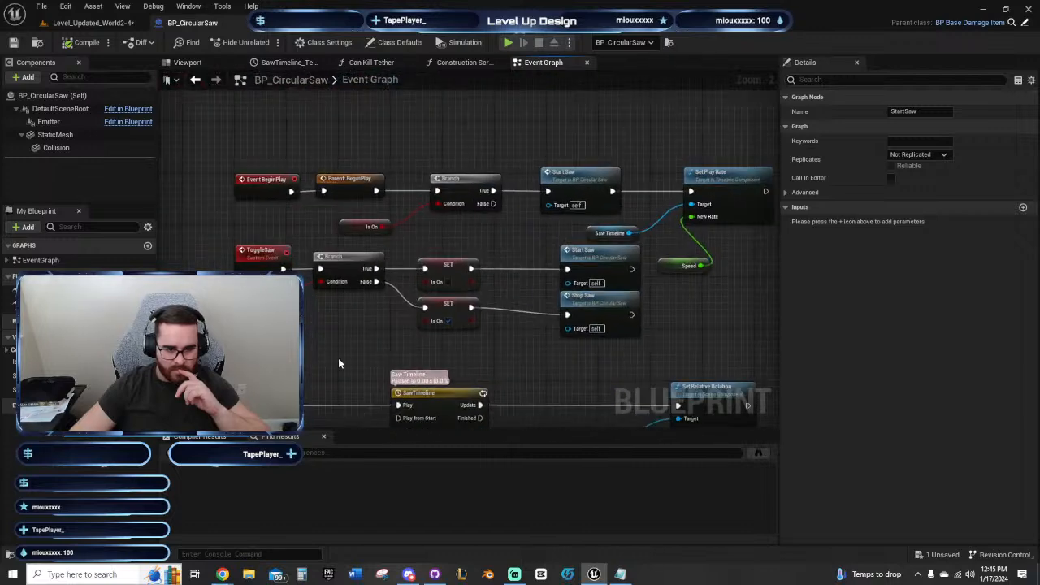
right_drag(339, 364, 278, 351)
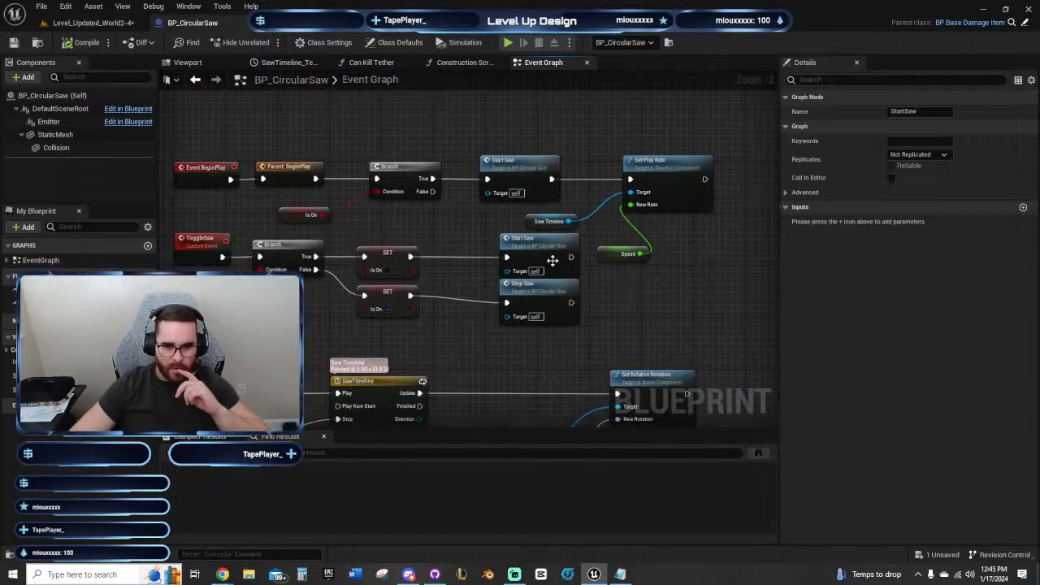
right_drag(635, 336, 537, 314)
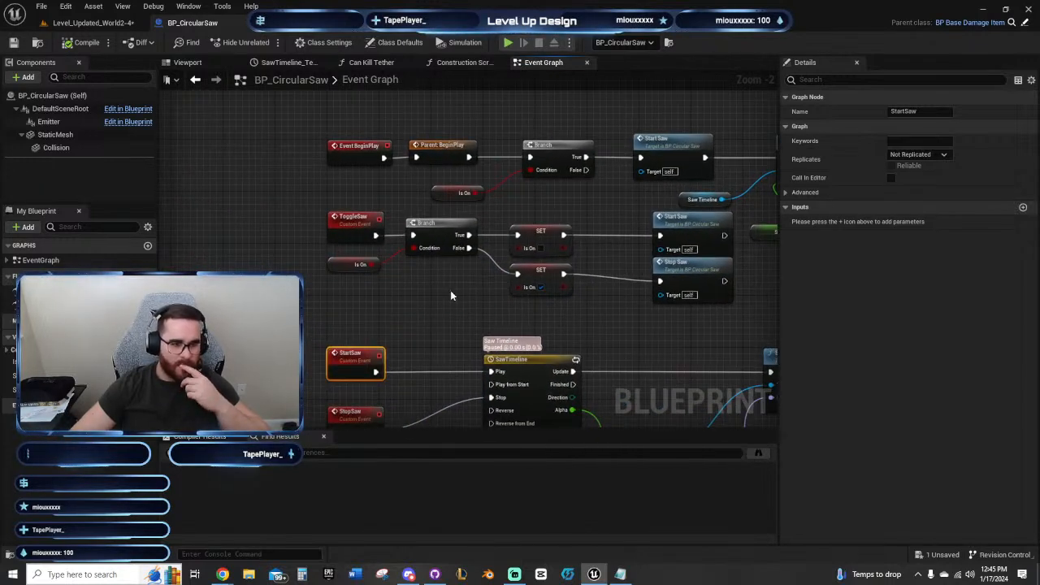
click(298, 266)
click(253, 23)
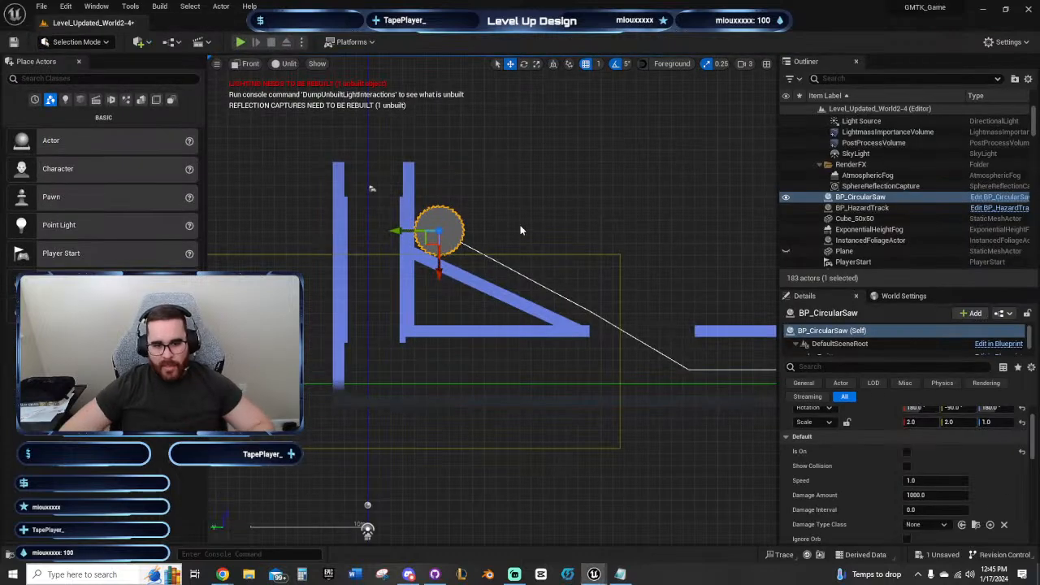
right_drag(747, 367, 676, 324)
right_drag(437, 194, 479, 239)
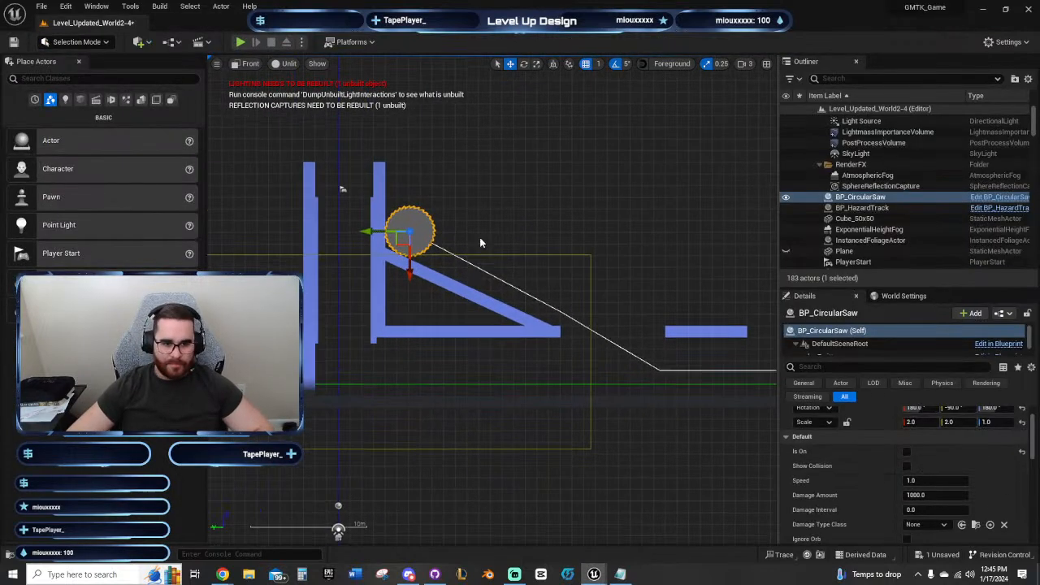
Step: Delete the BP_CircularSaw actor at the start of the hazard track, accepting the broken reference from BP_HazardTrack
key(Delete)
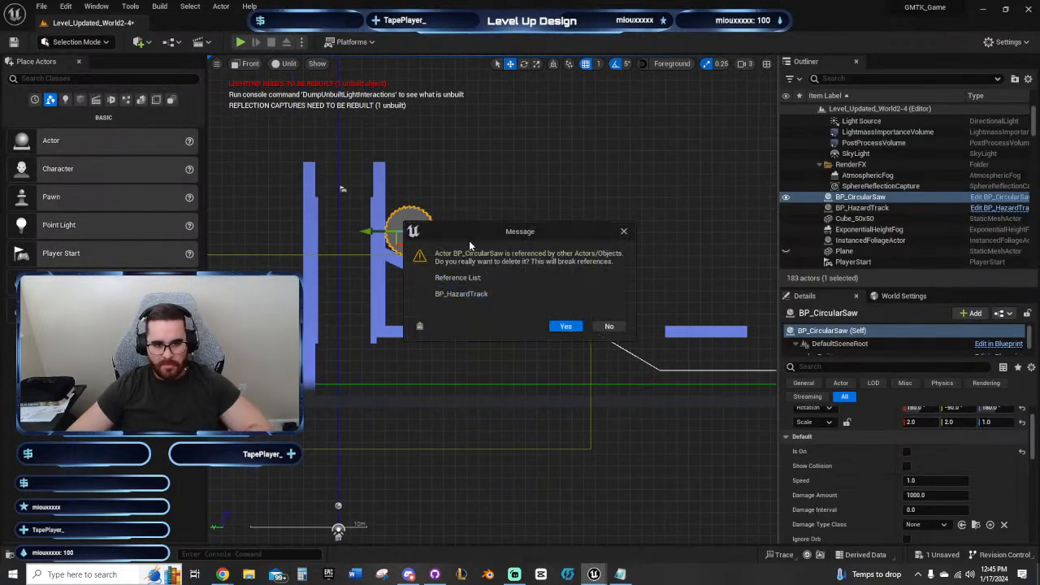
click(567, 327)
right_drag(577, 234, 513, 241)
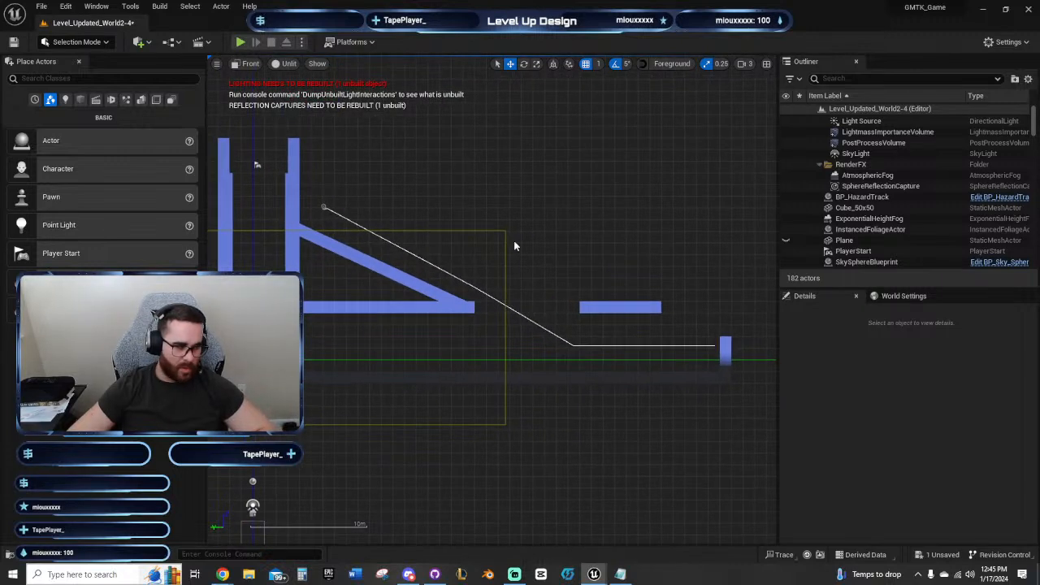
right_drag(430, 228, 496, 244)
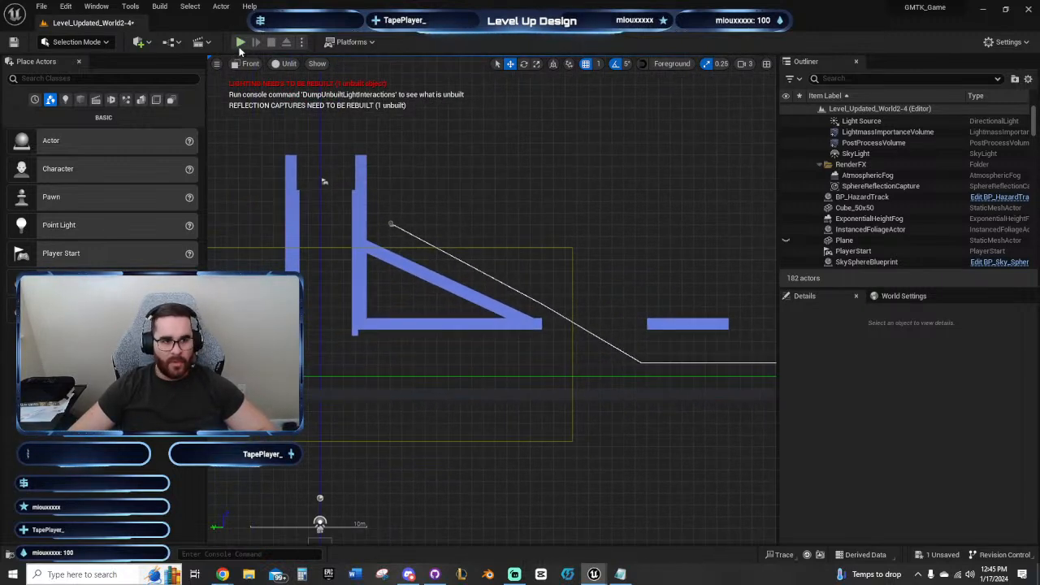
Step: Play-test the level by running along the lower floor to the end wall and jumping above it, then stop playing
click(241, 42)
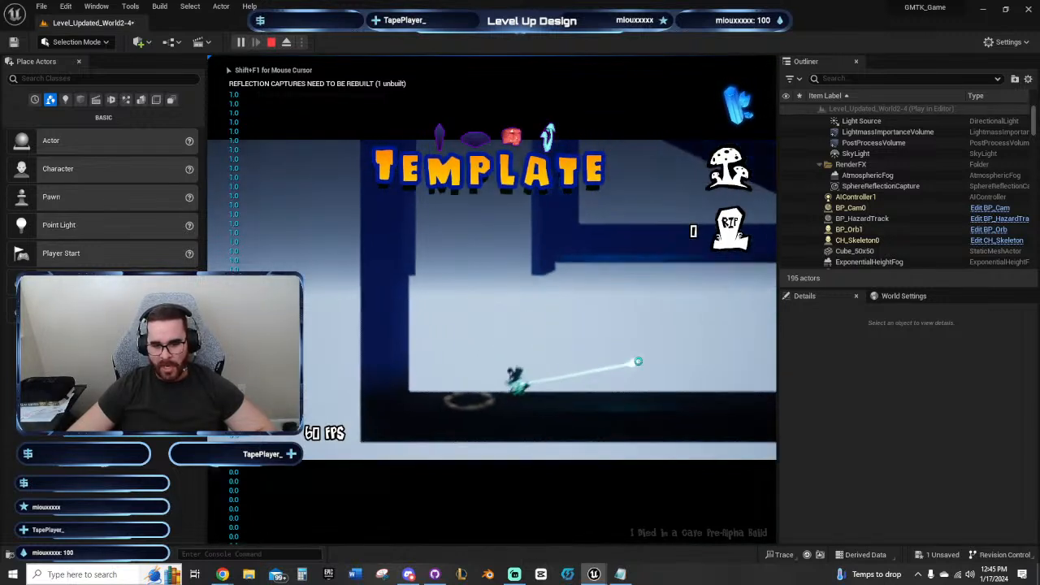
key(d)
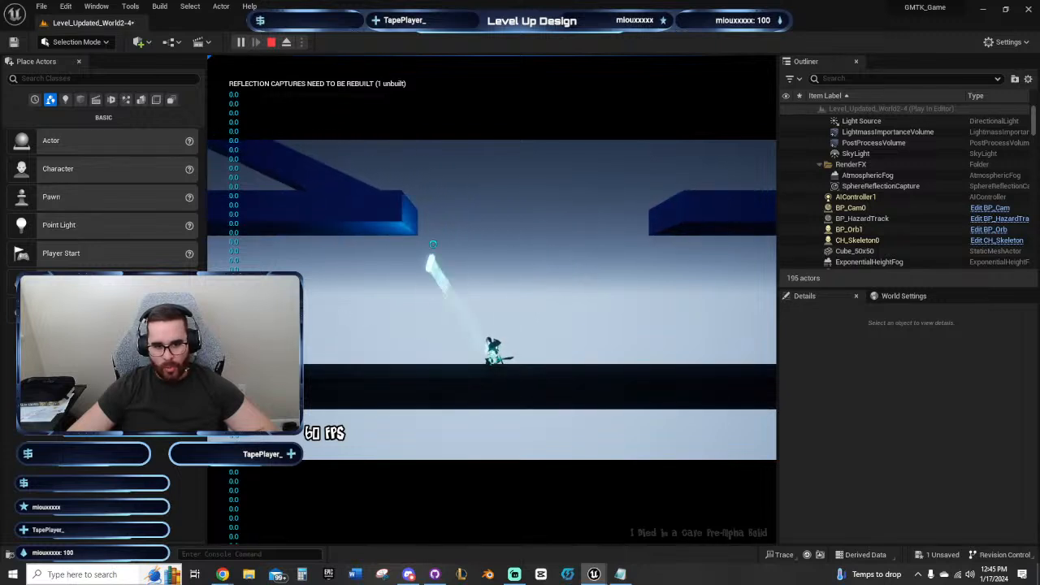
key(d)
key(d)
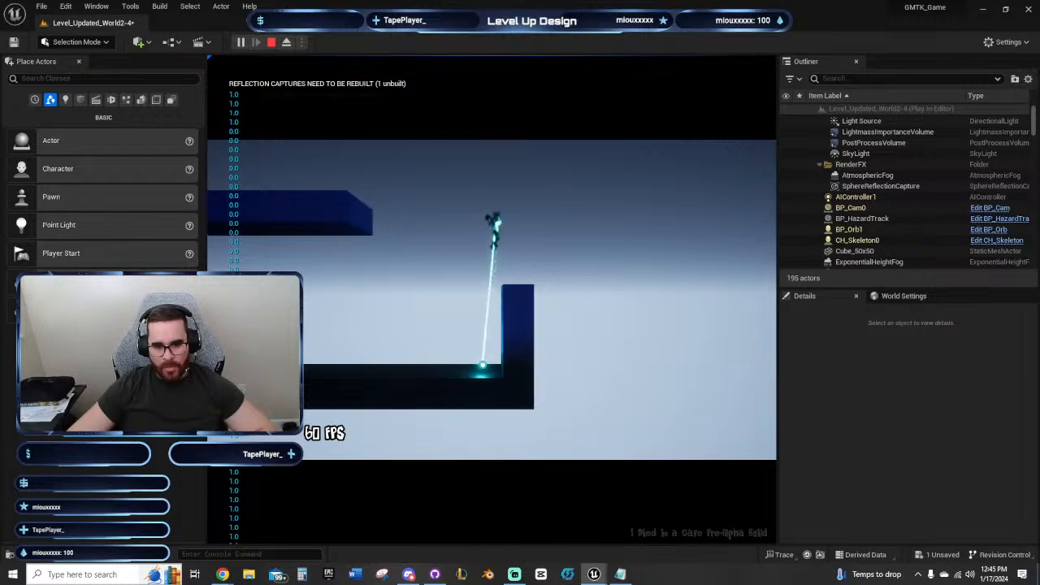
key(Escape)
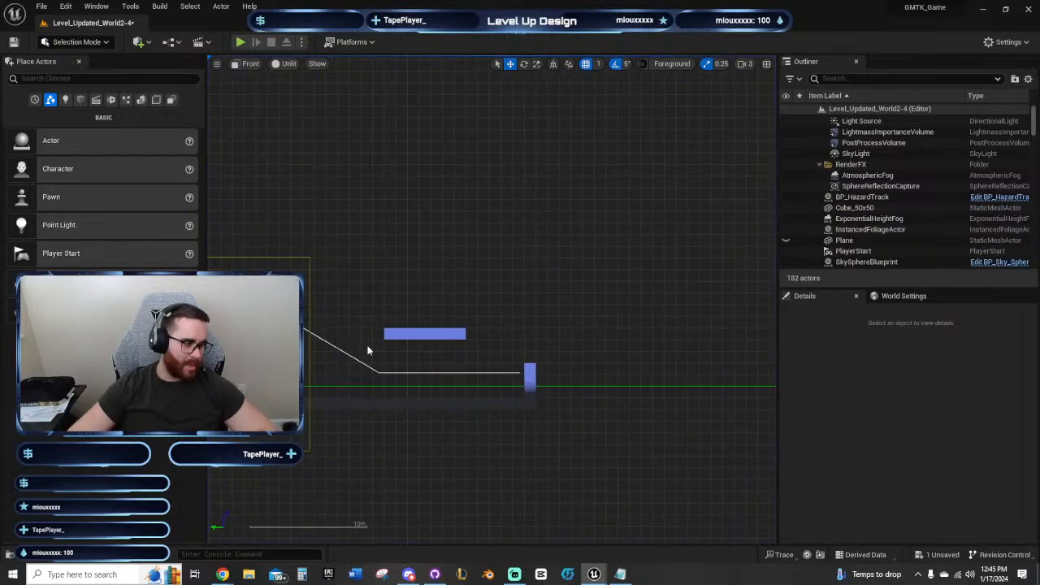
Step: Move the PlayerStart from the entry shaft to the far end of the lower floor, just beside the end wall
right_drag(367, 351, 155, 348)
right_drag(389, 333, 566, 372)
scroll(486, 372, up, 1)
click(414, 404)
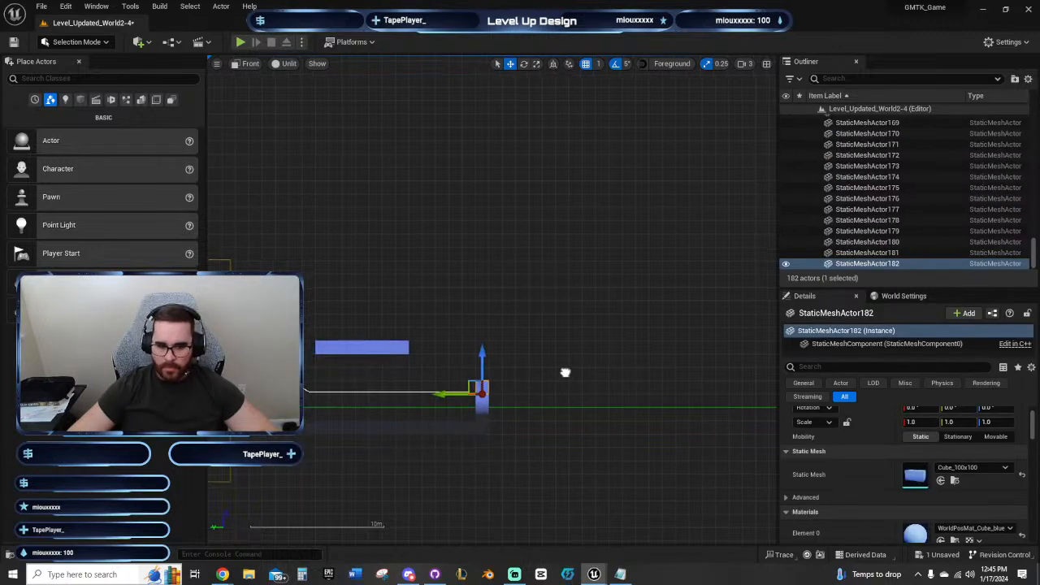
right_drag(213, 275, 439, 263)
right_drag(263, 239, 471, 214)
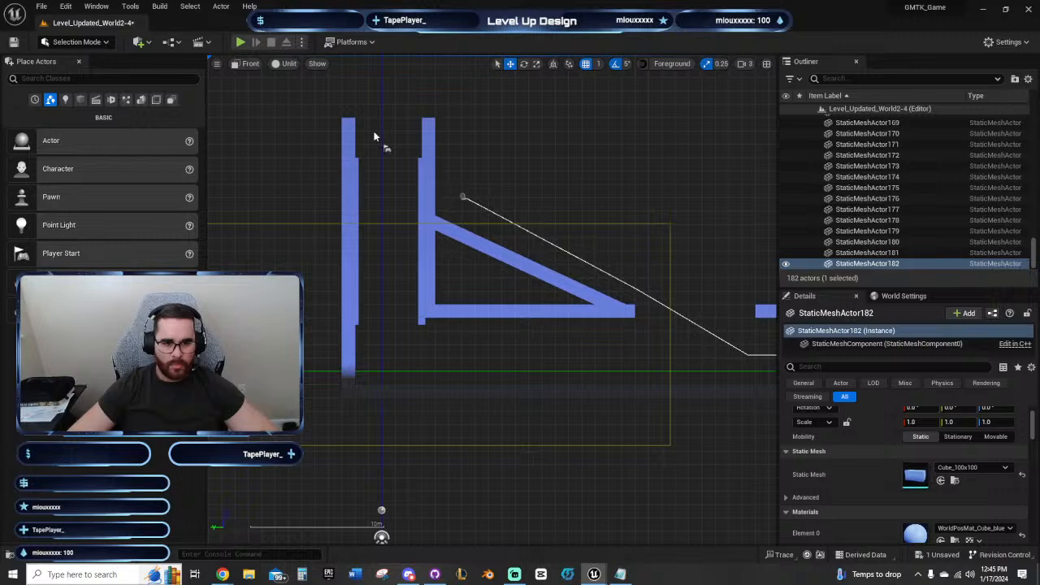
click(387, 151)
drag(387, 151, 729, 362)
right_drag(708, 383, 353, 376)
drag(338, 357, 509, 358)
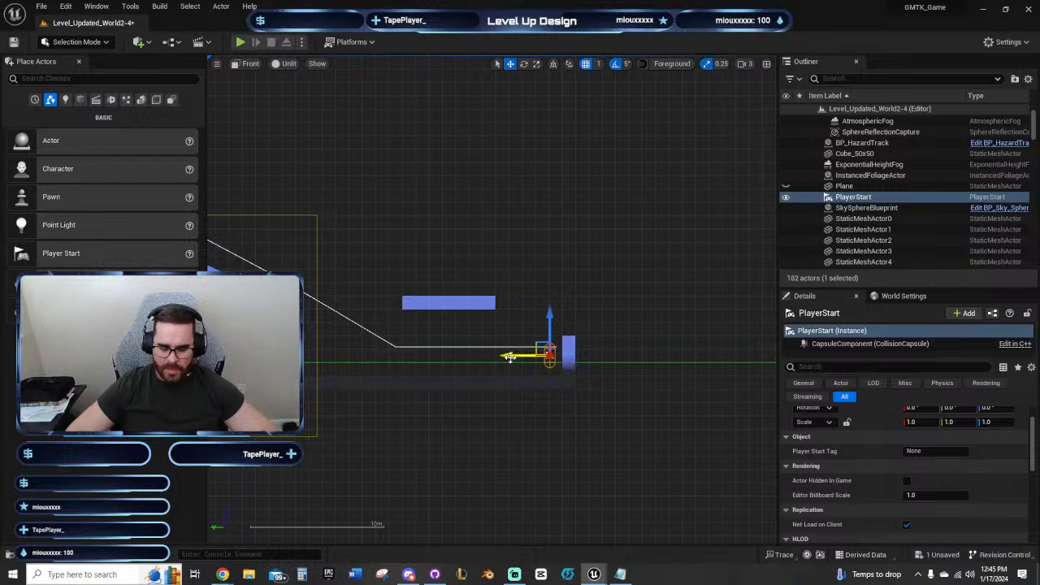
Step: Play-test jumping at the end wall from the relocated PlayerStart, then stop playing
click(241, 41)
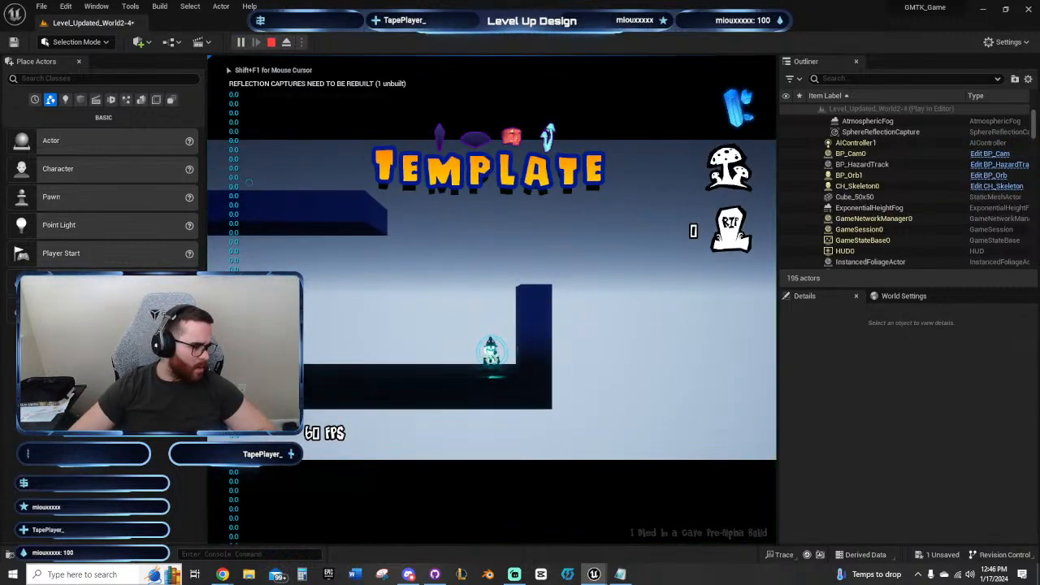
key(shift)
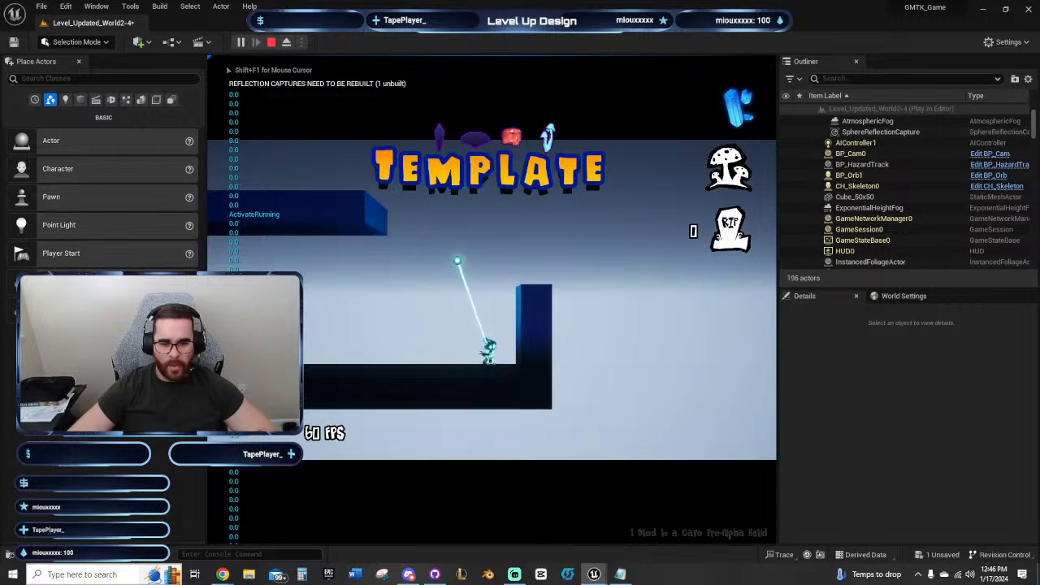
key(d)
key(space)
key(space)
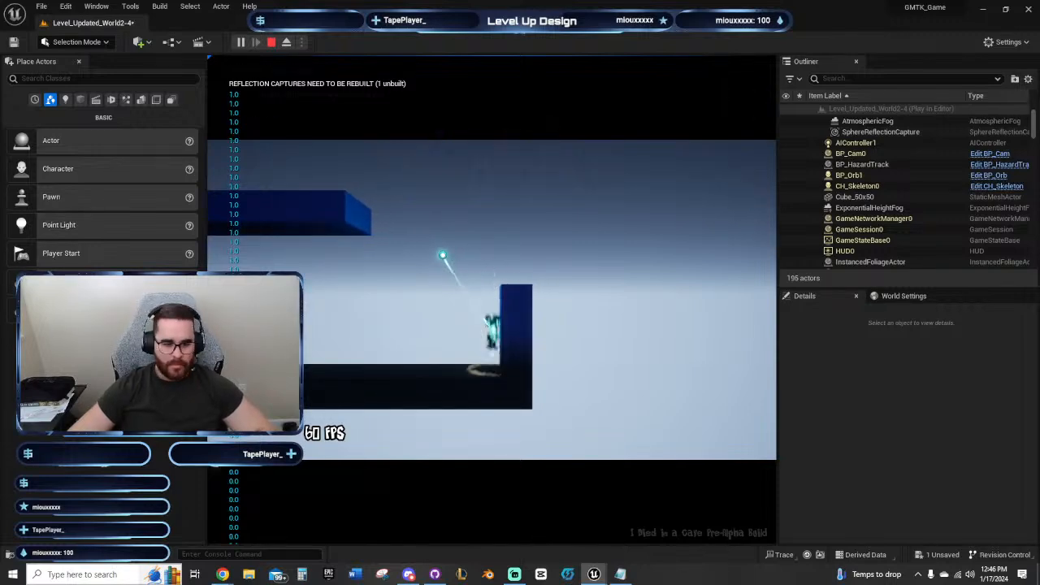
key(Escape)
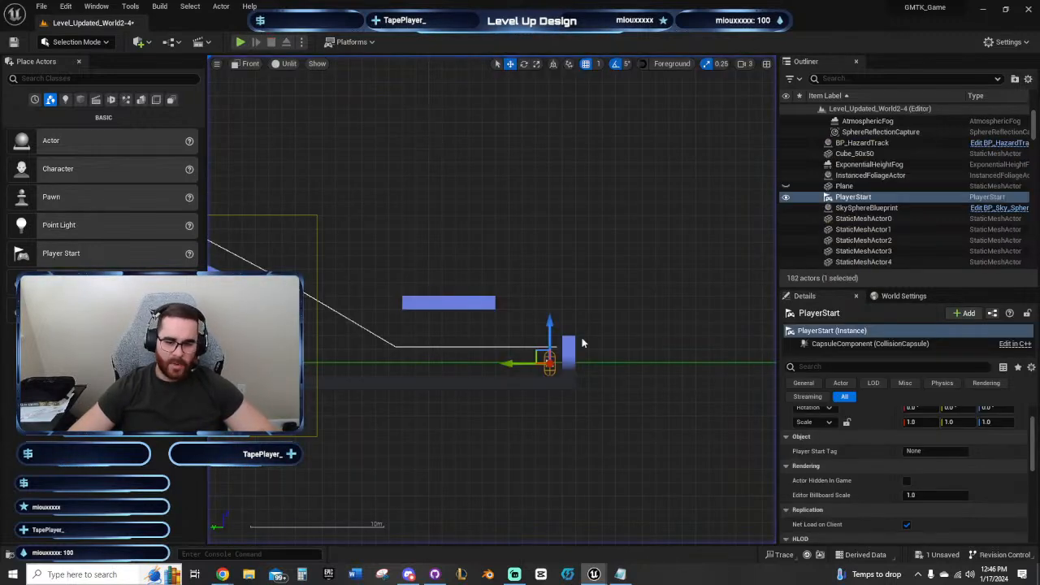
Step: Raise the end wall by stacking a duplicate of its top block above it
click(568, 348)
scroll(626, 331, up, 4)
right_drag(614, 326, 546, 306)
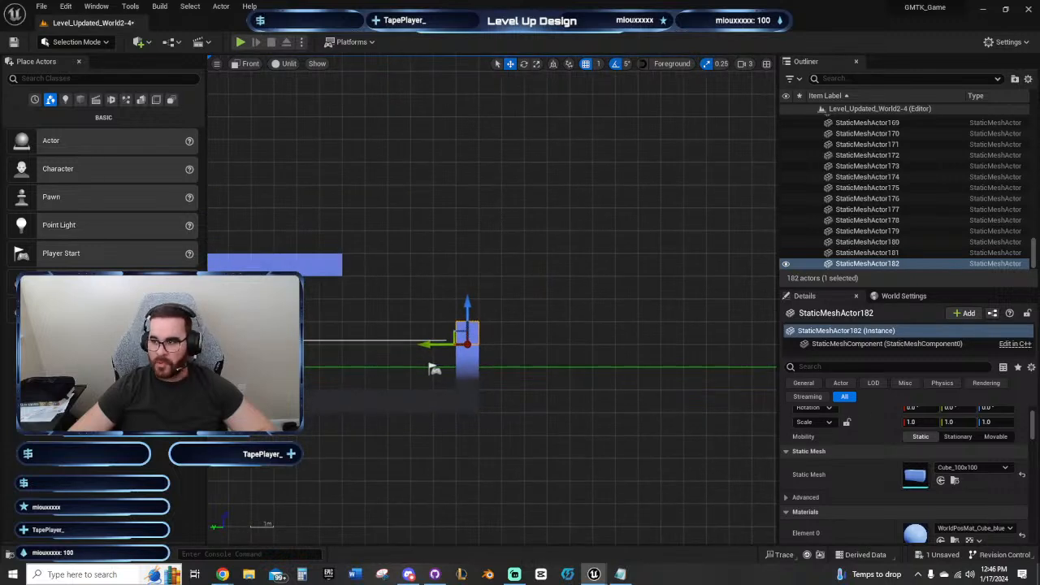
Step: Play-test getting on top of the taller end wall, then stop playing
click(242, 42)
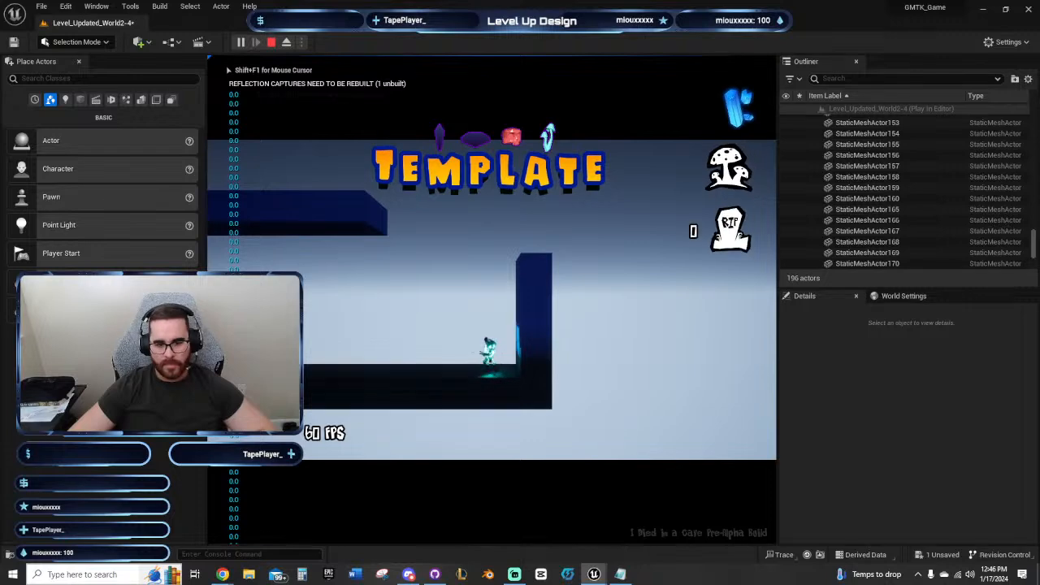
key(d)
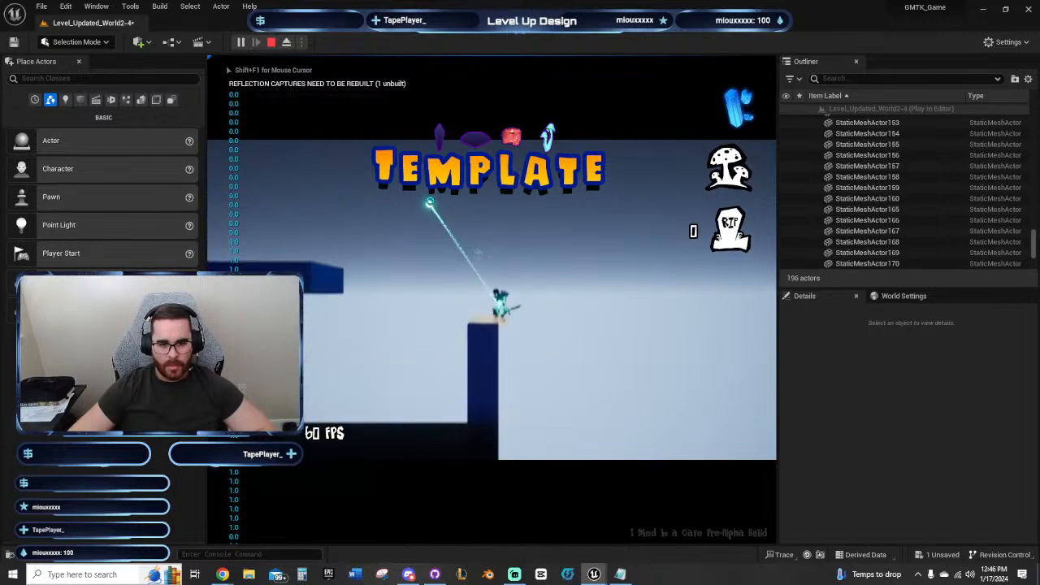
key(Escape)
Step: Extend the floating platform by one duplicated block on its ramp side and stack two more blocks upward from it
right_drag(537, 352, 759, 413)
right_drag(628, 341, 559, 322)
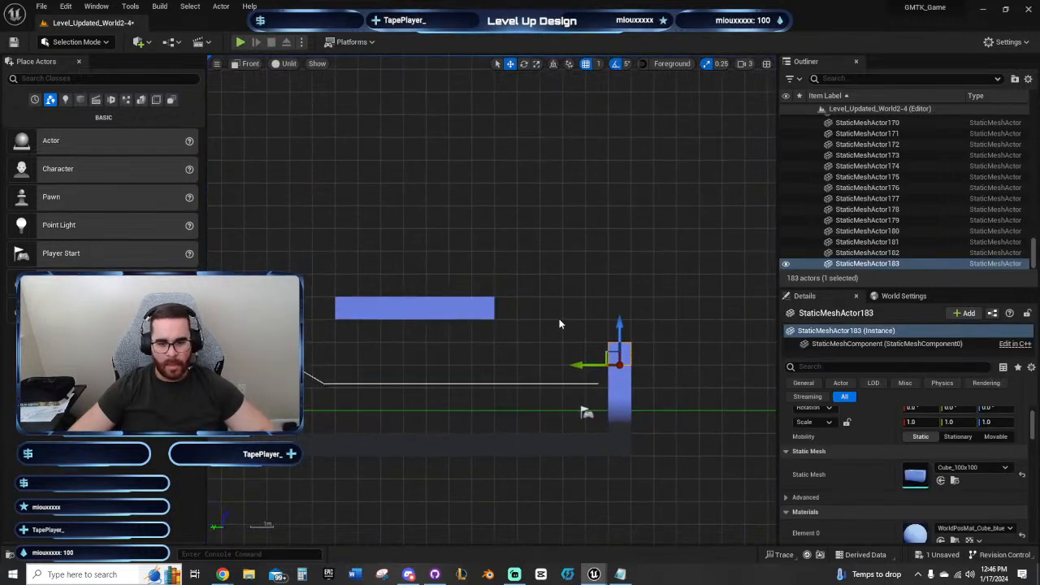
right_drag(699, 368, 590, 353)
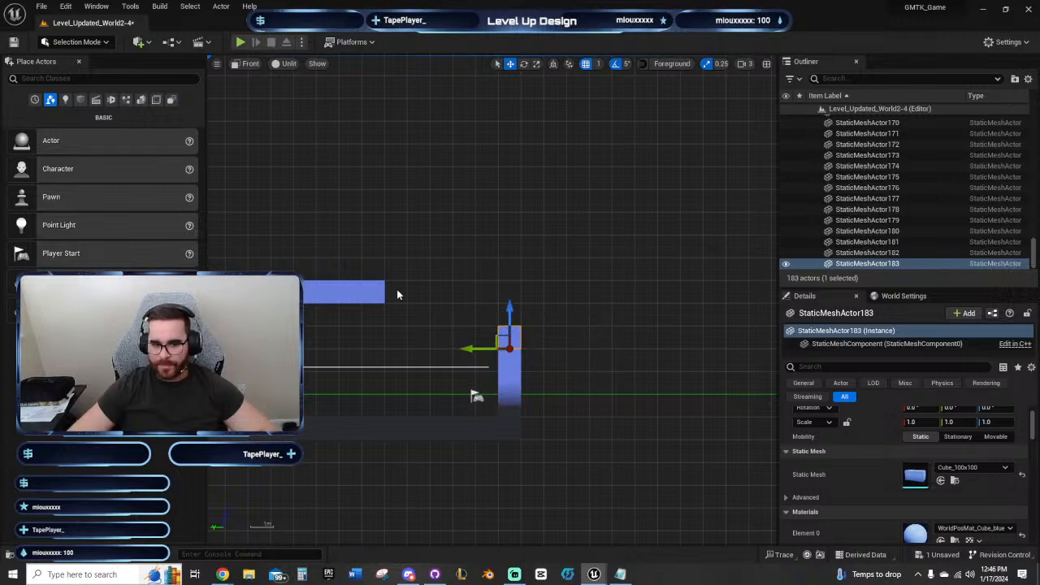
click(383, 292)
right_drag(383, 293, 740, 338)
click(595, 336)
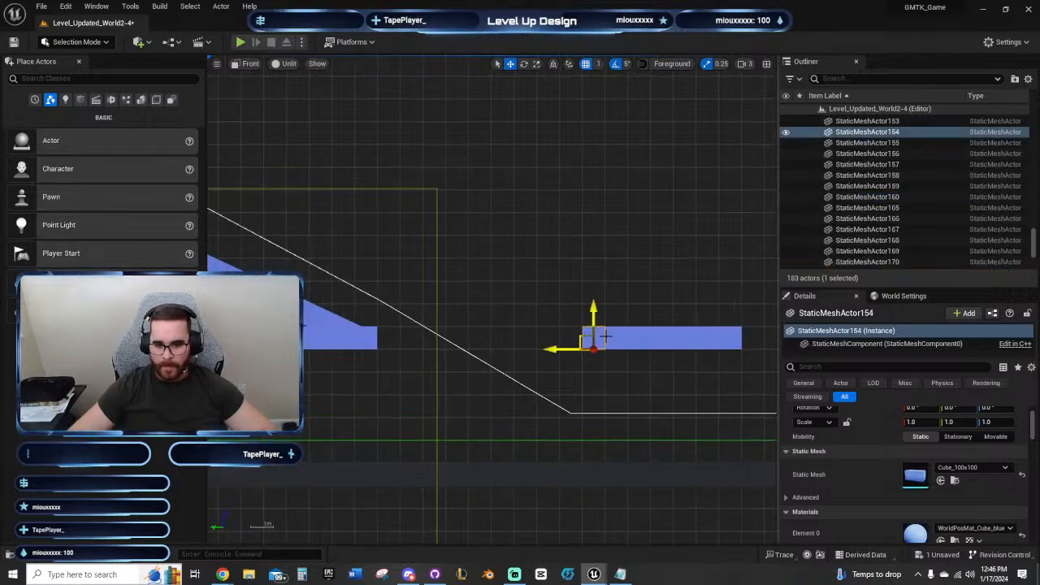
alt+drag(555, 349, 532, 350)
alt+drag(571, 309, 571, 264)
Step: Build a tall wall on the floating platform's far end by duplicating its end block upward nine times
right_drag(631, 274, 566, 282)
click(671, 344)
right_drag(773, 231, 647, 268)
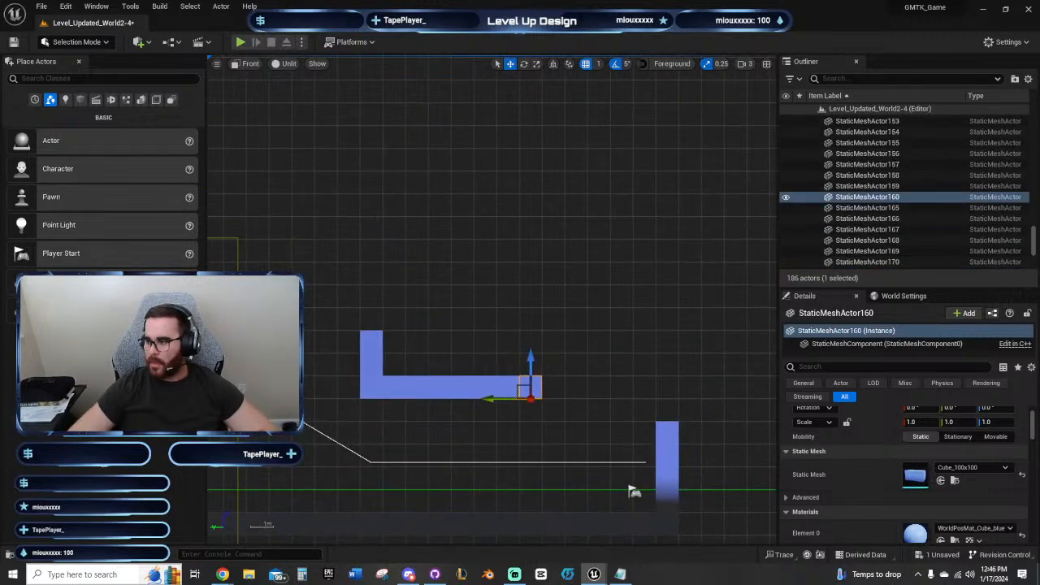
key(alt+Up)
key(alt+Up)
key(alt+Up)
key(alt+Up)
key(alt+Up)
key(alt+Up)
key(alt+Up)
key(alt+Up)
key(alt+Up)
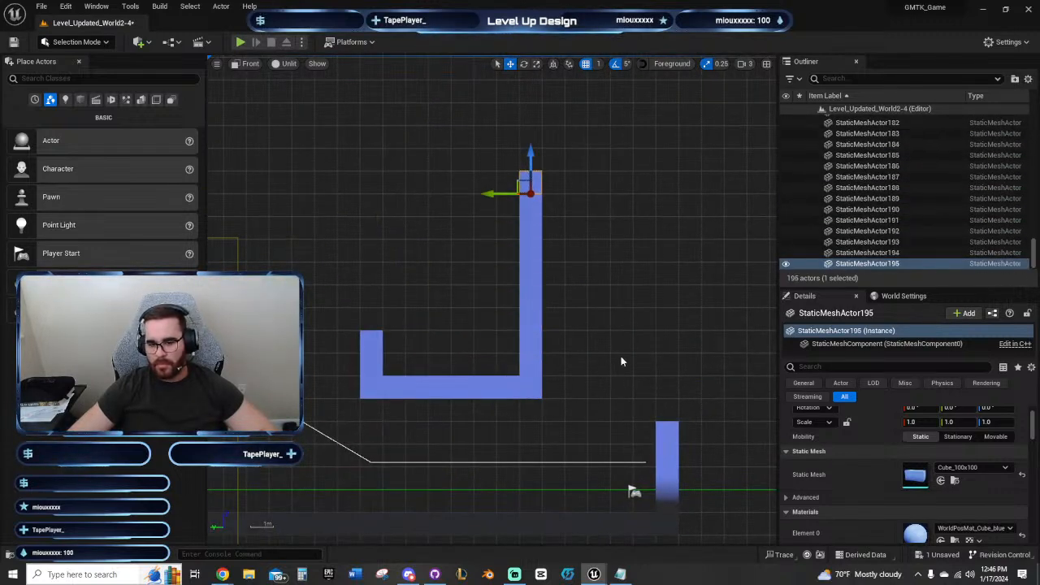
Step: Extend a ledge outward from the end wall's top block by duplicating it three times away from the platform
right_drag(674, 413, 477, 366)
click(473, 382)
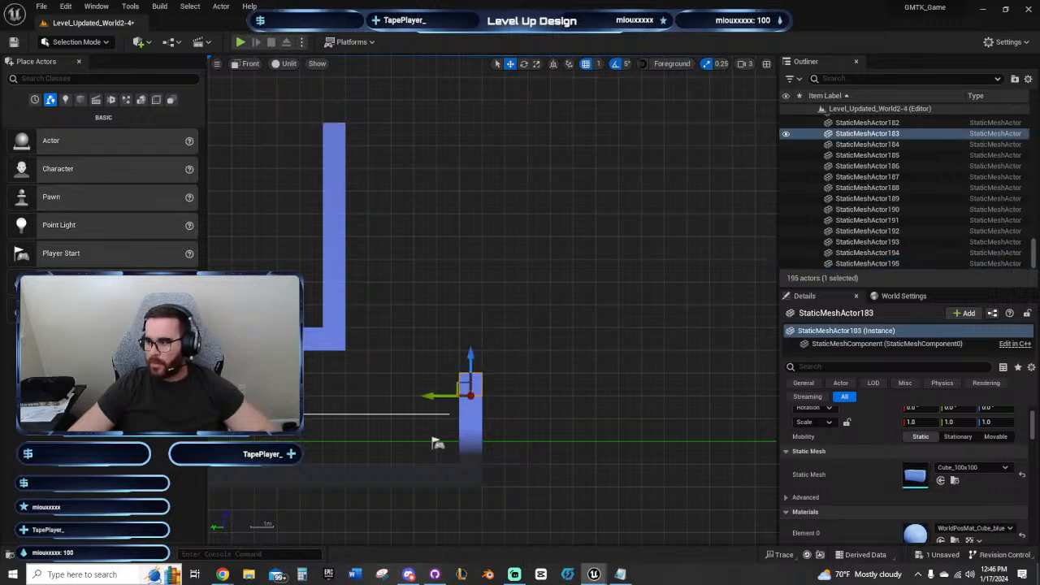
key(alt+Right)
key(alt+Right)
key(alt+Right)
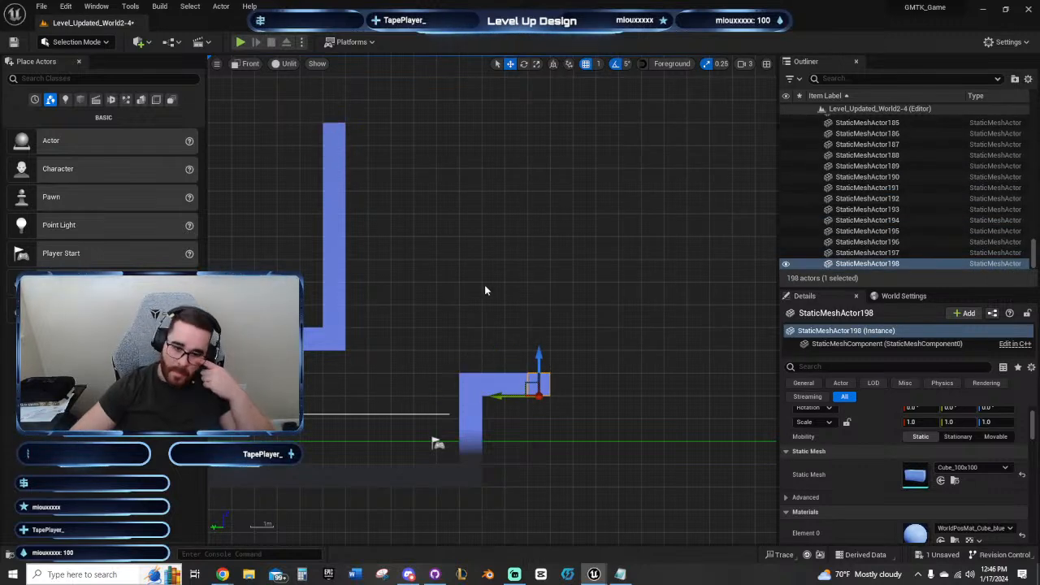
Step: Examine the layout between the walled platform and the new ledge, and check the Overall TODOs notes in Notepad
right_drag(484, 285, 386, 334)
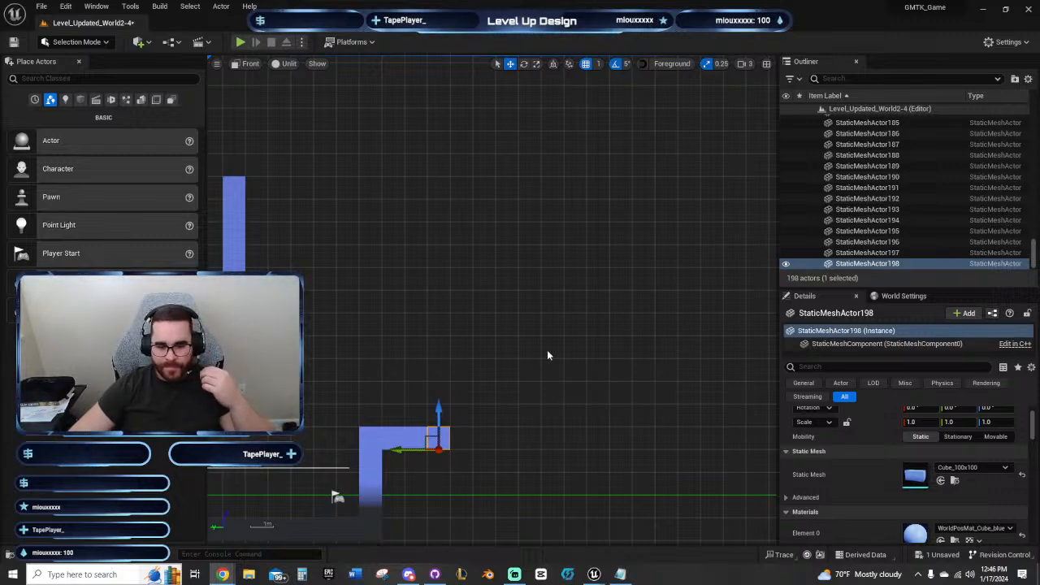
right_drag(548, 356, 642, 266)
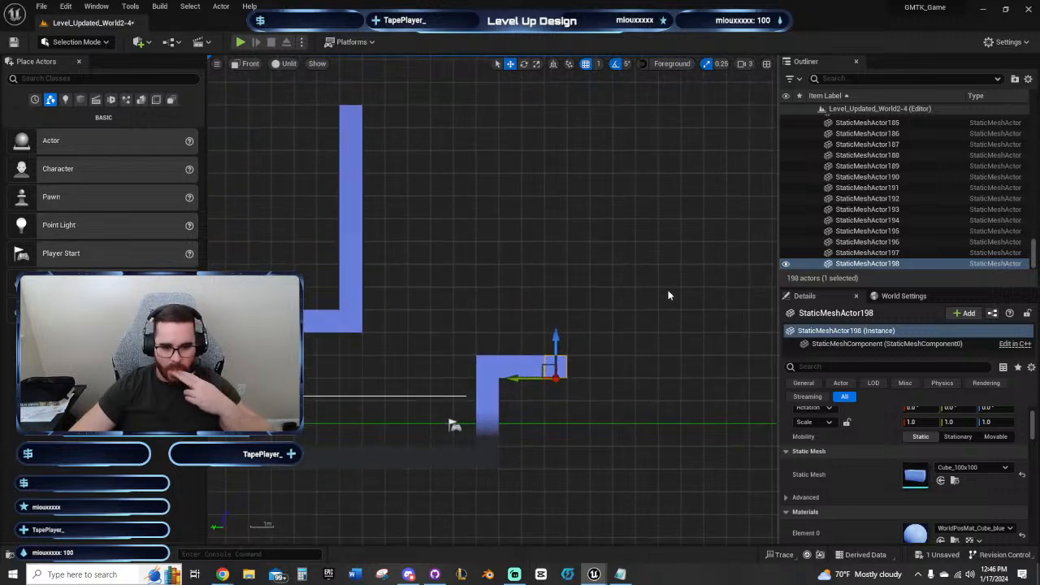
right_drag(528, 295, 768, 281)
right_drag(343, 293, 579, 358)
right_drag(683, 395, 422, 294)
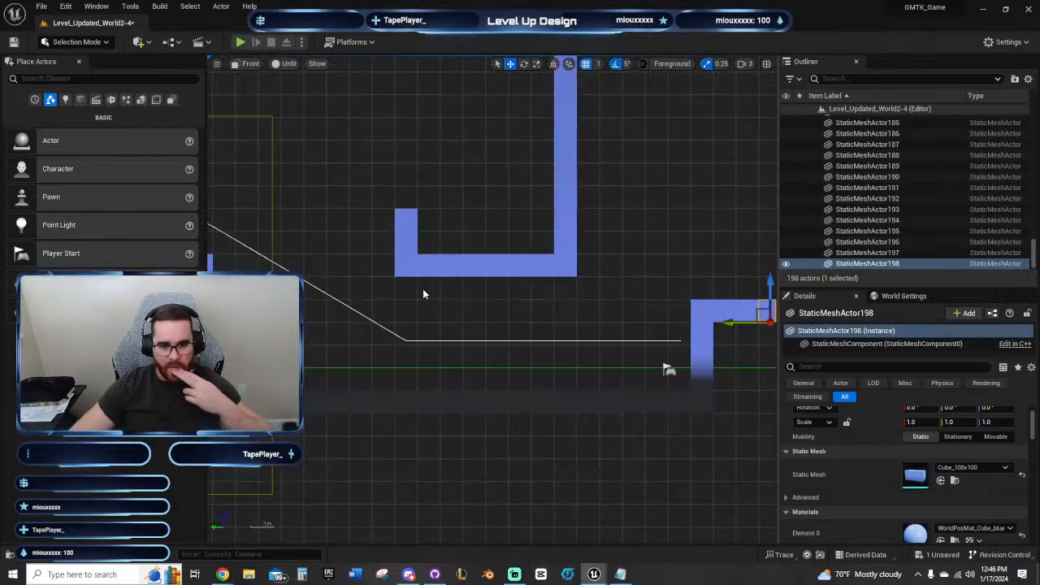
right_drag(553, 323, 472, 334)
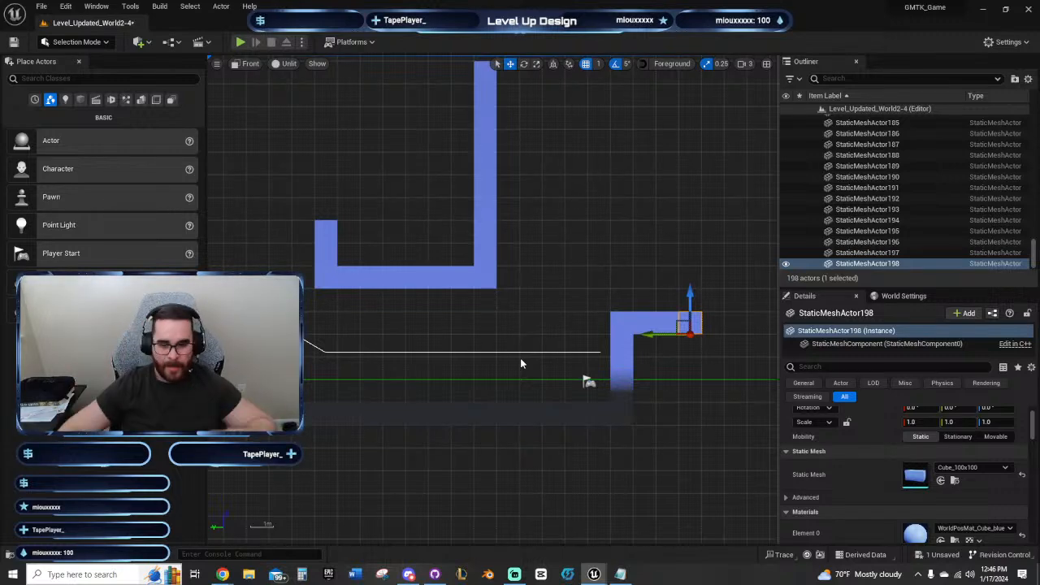
click(621, 574)
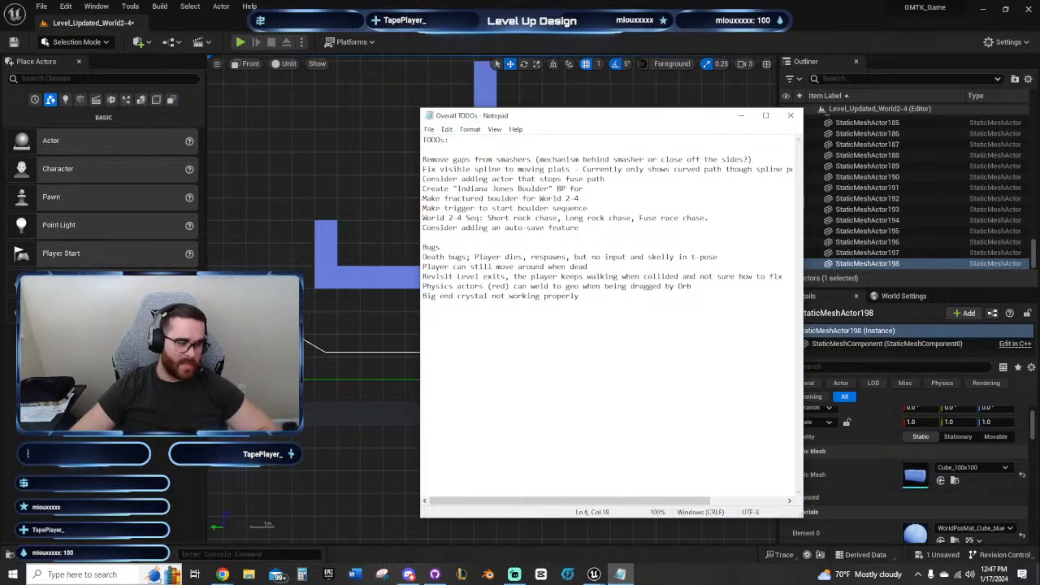
right_drag(380, 314, 334, 351)
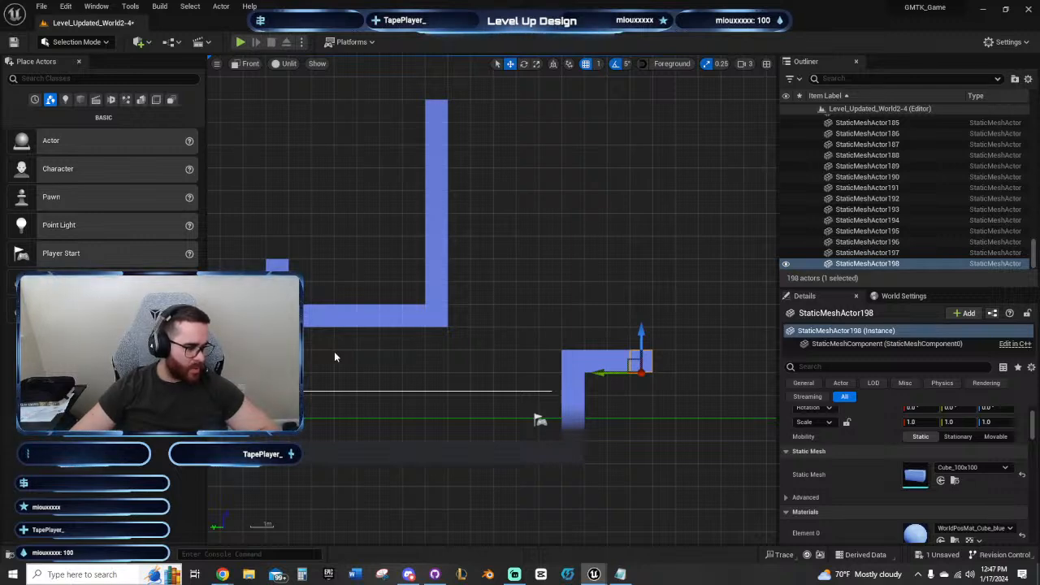
right_drag(430, 368, 409, 286)
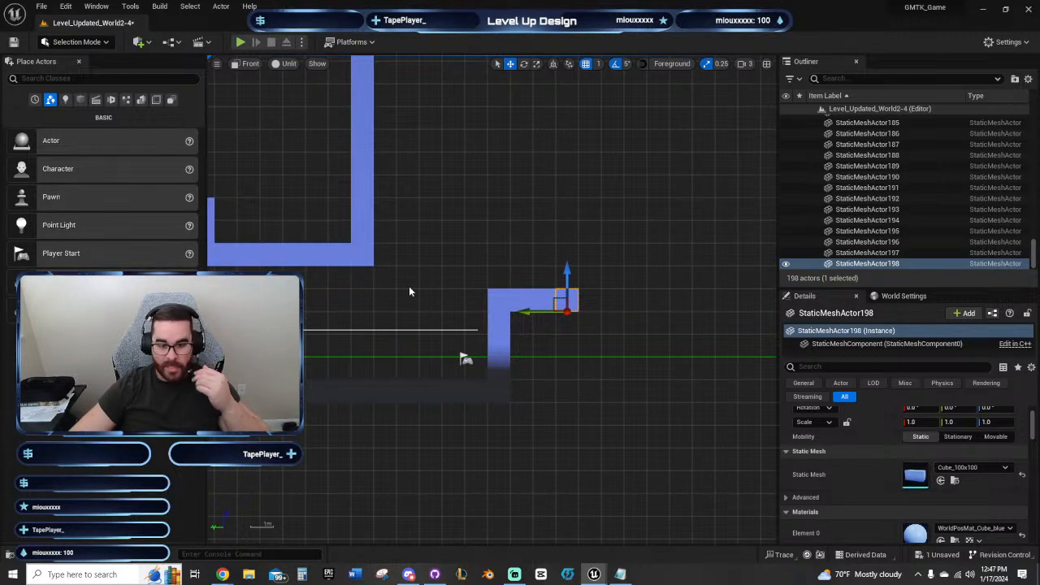
right_drag(409, 289, 404, 346)
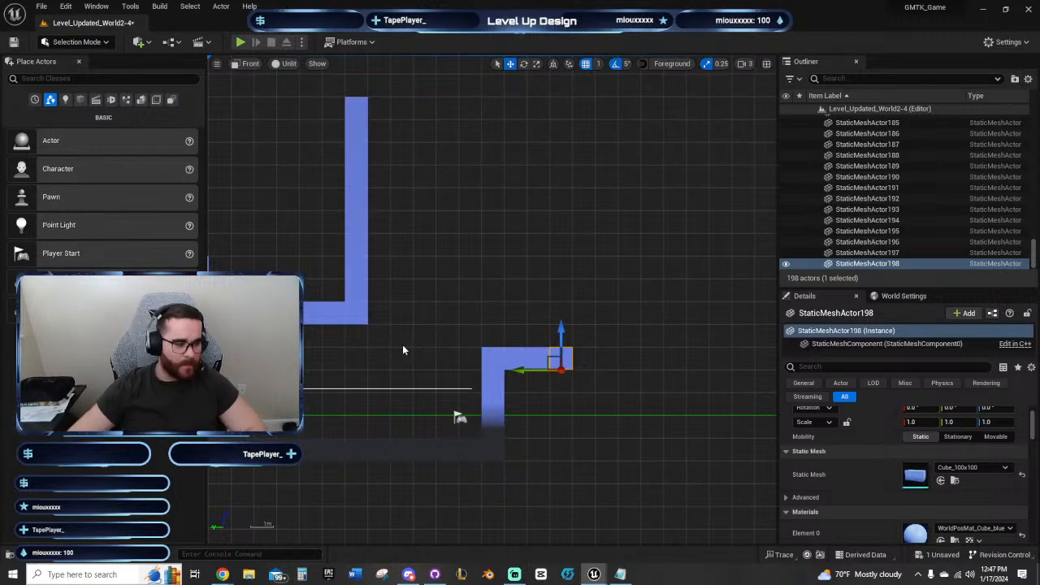
right_drag(456, 301, 443, 279)
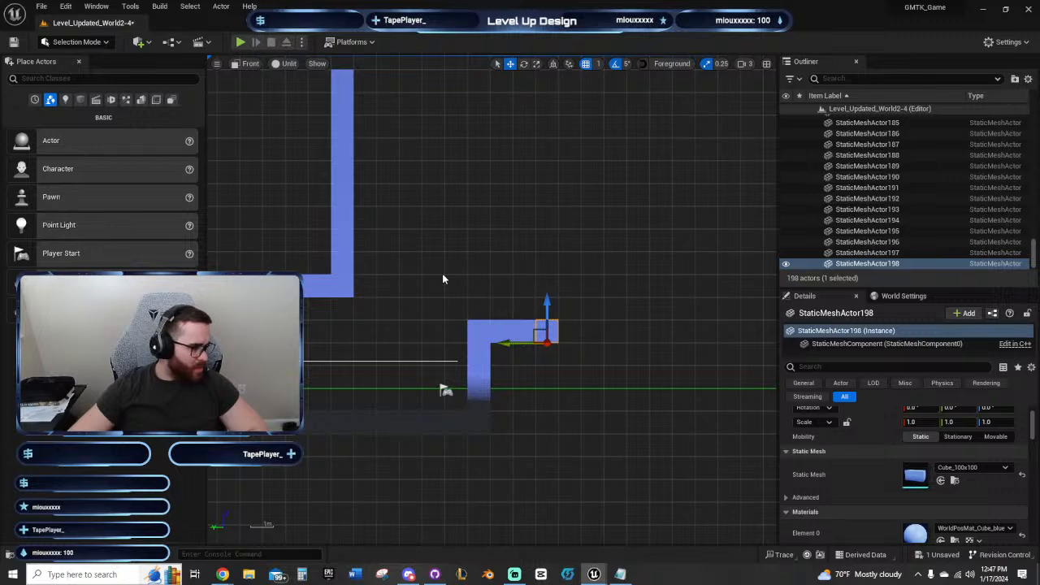
right_drag(443, 279, 380, 288)
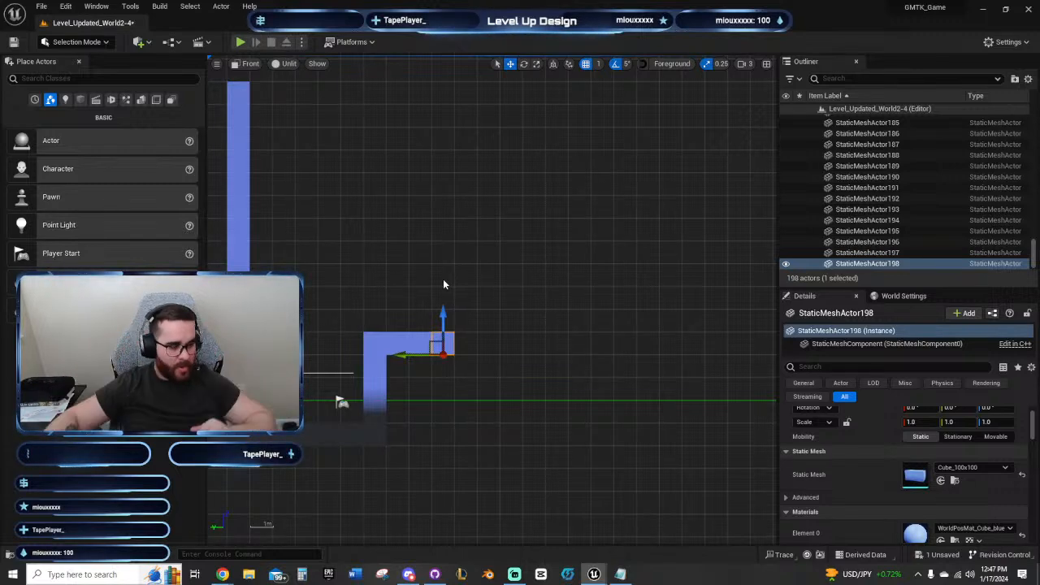
right_drag(543, 314, 568, 333)
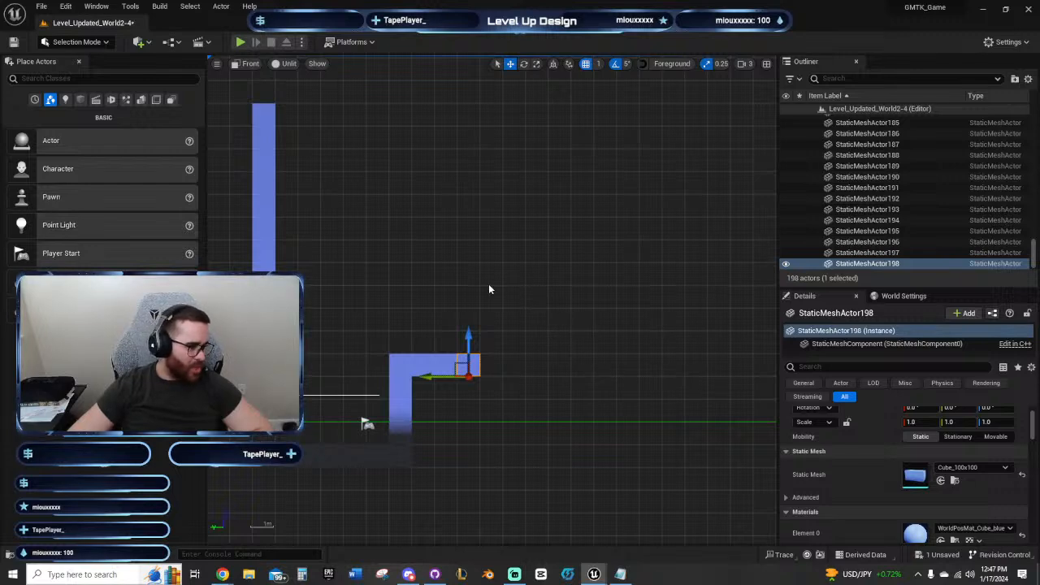
Step: Extend the floating platform one block past the base of its tall wall, toward the ledge, by duplicating the corner block
right_drag(494, 277, 453, 281)
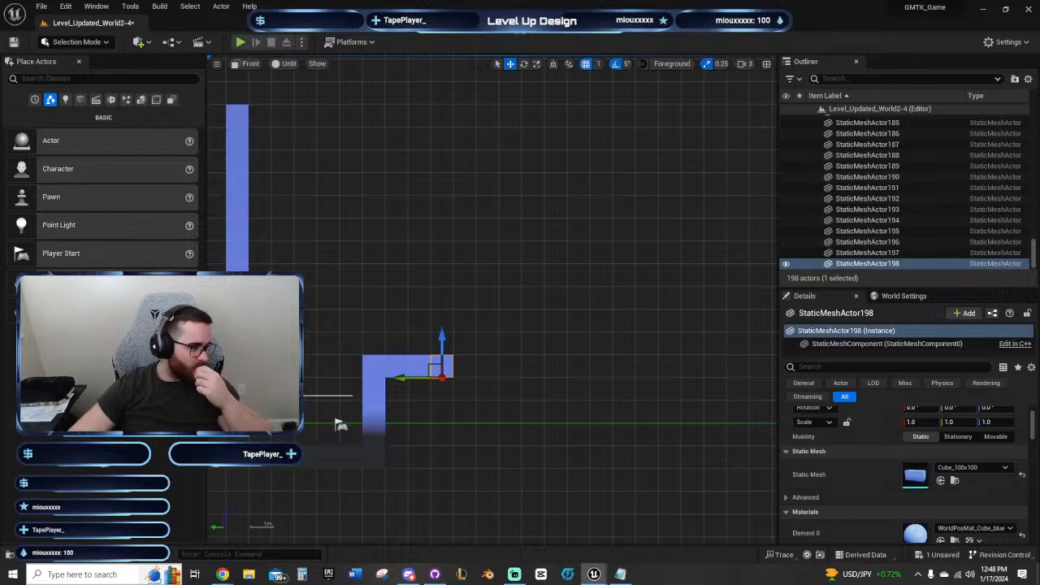
right_drag(446, 256, 479, 262)
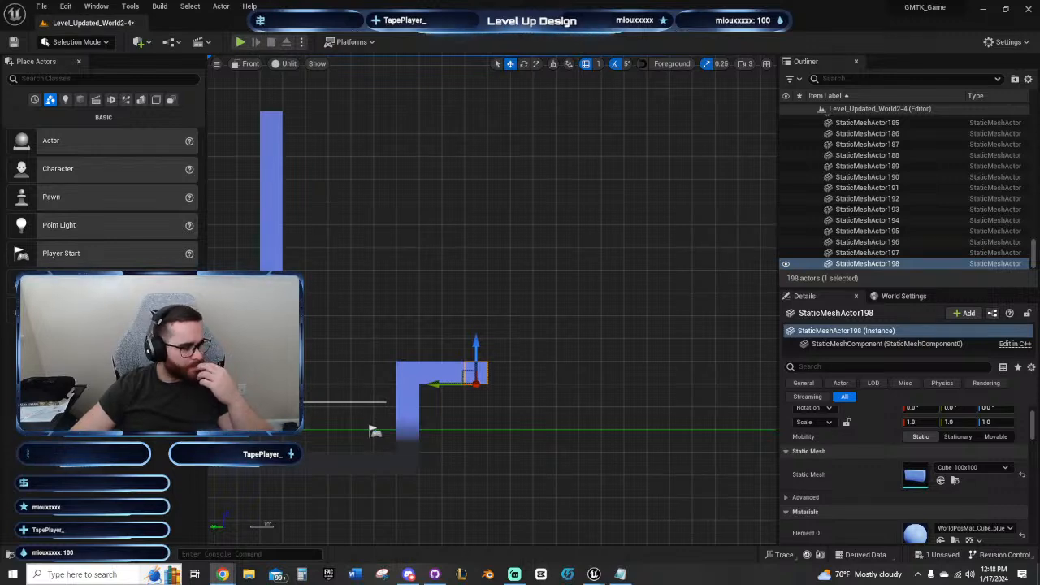
click(396, 249)
right_drag(396, 249, 427, 347)
click(427, 347)
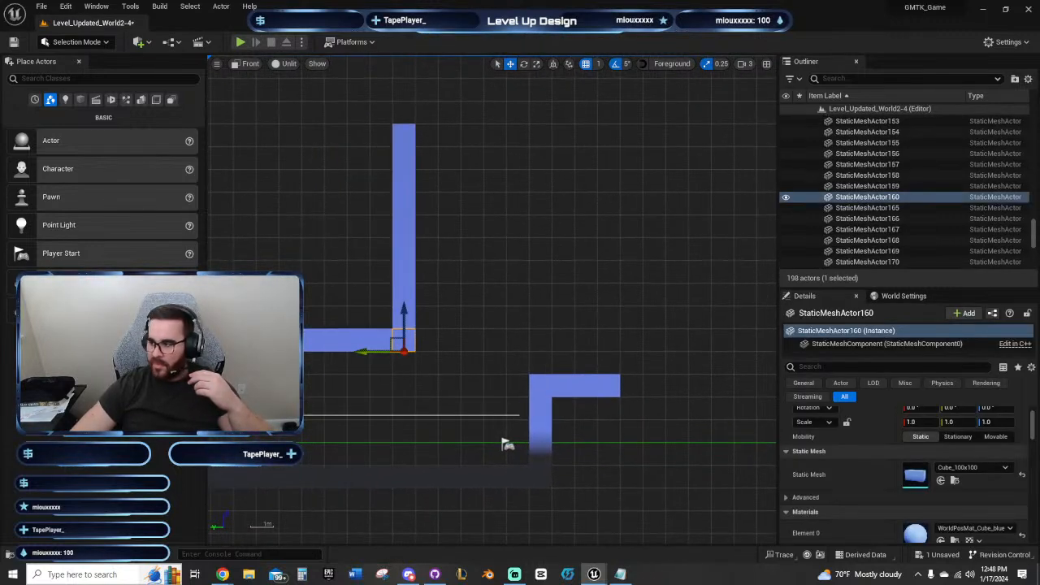
click(599, 284)
right_drag(599, 283, 516, 302)
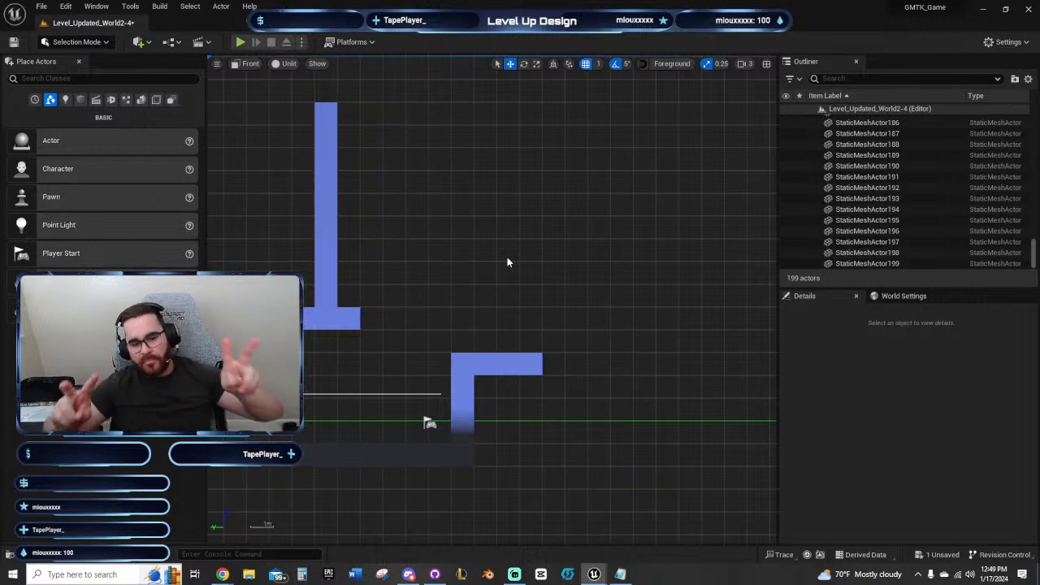
Step: Move the Player Start up from the floor onto the ledge, above the block at its corner
right_drag(505, 260, 519, 240)
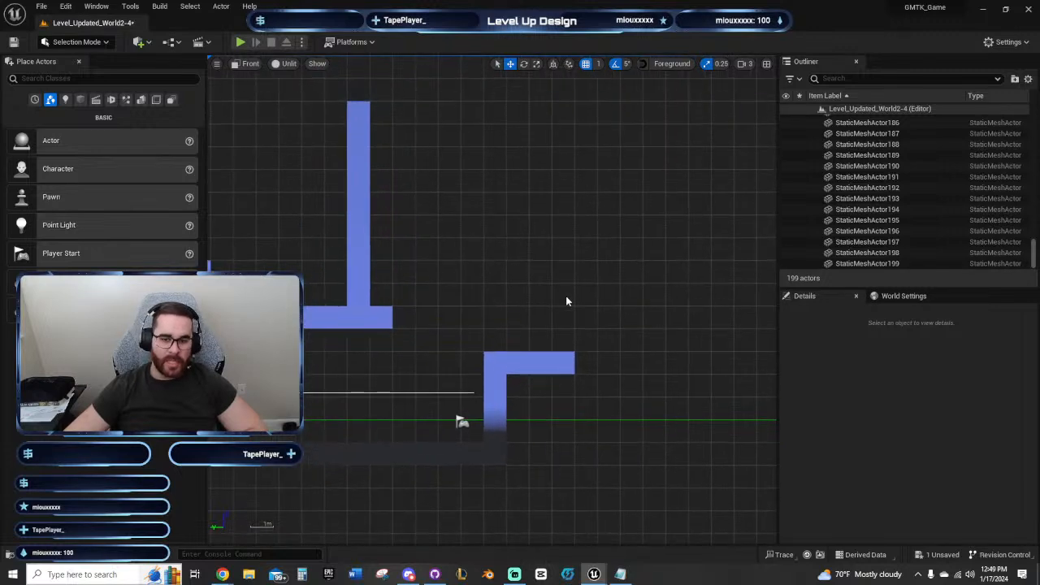
right_drag(566, 302, 450, 316)
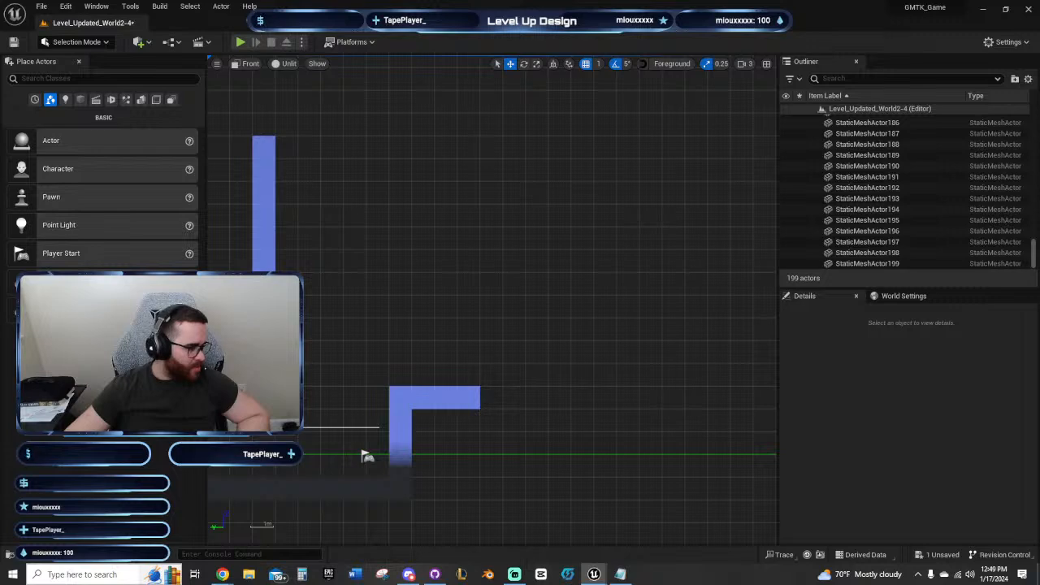
right_drag(523, 300, 507, 318)
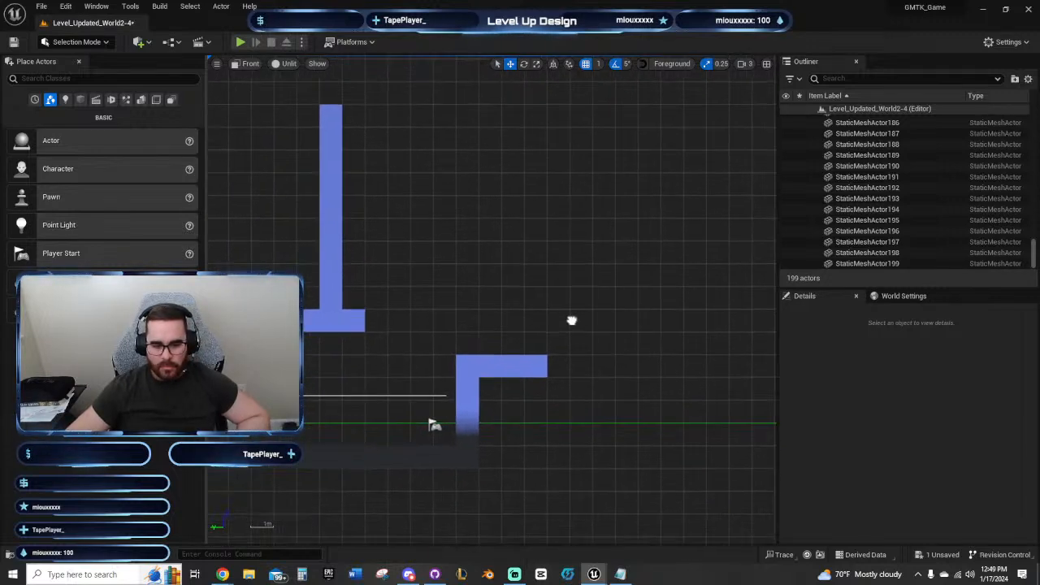
click(461, 360)
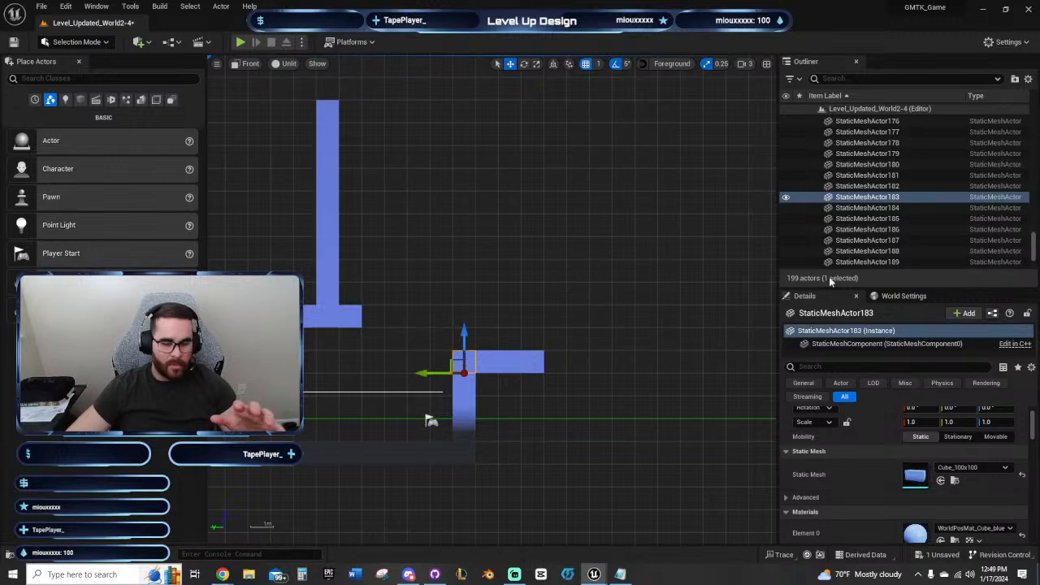
right_drag(553, 272, 518, 278)
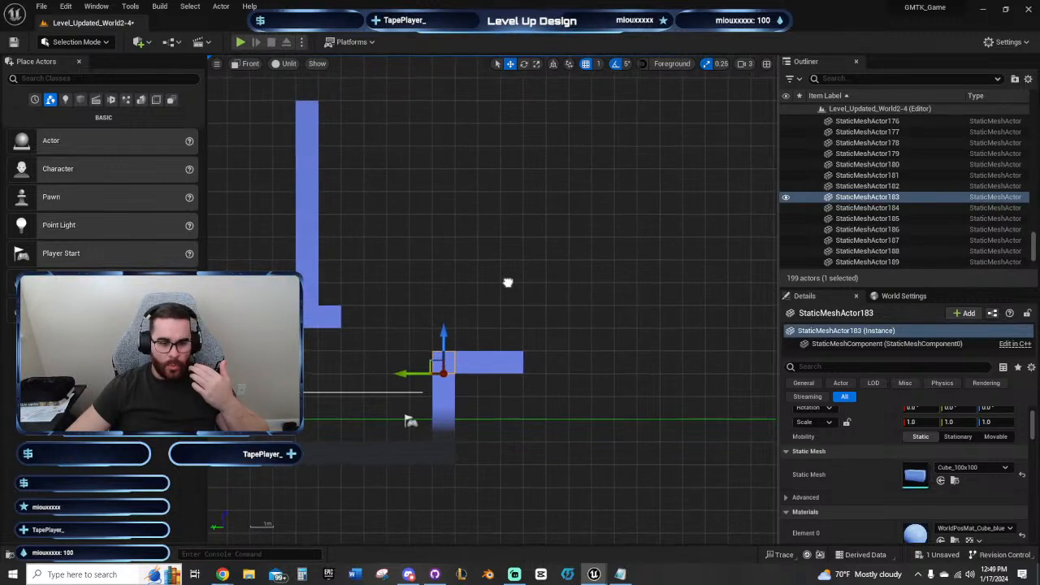
right_drag(509, 283, 541, 319)
click(481, 451)
drag(481, 450, 499, 353)
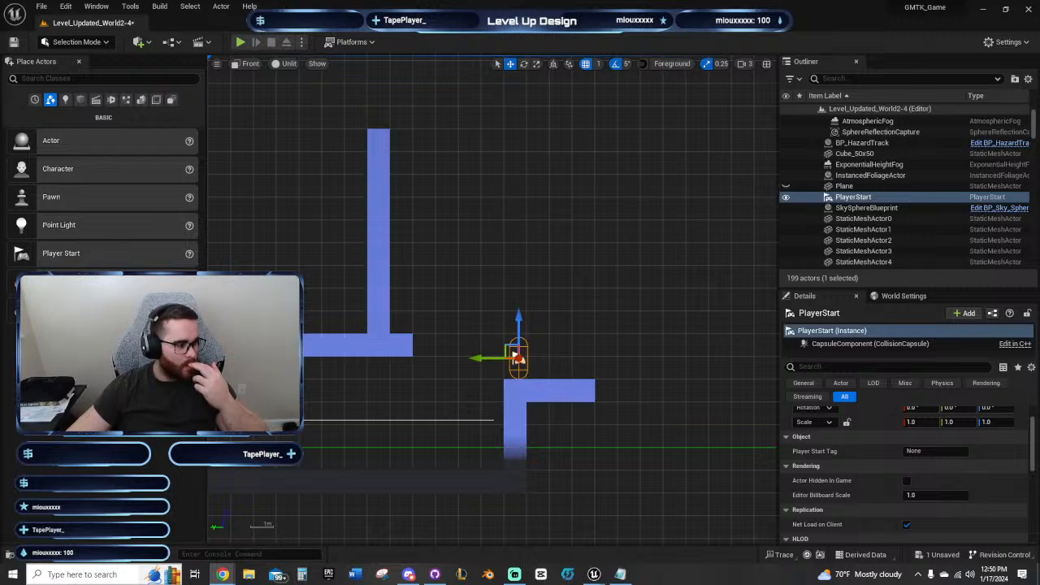
right_drag(423, 242, 476, 204)
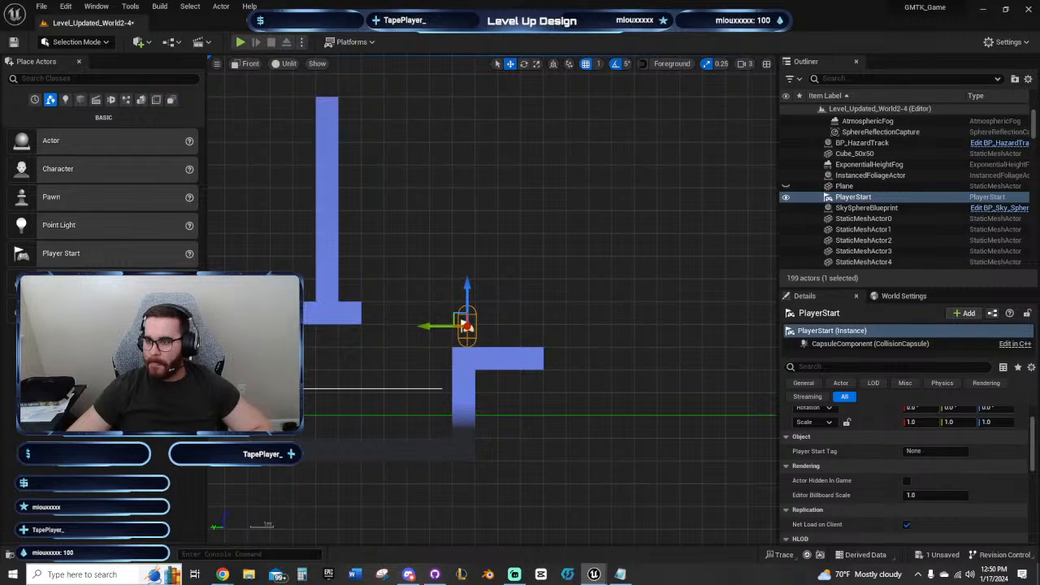
Step: Switch to the Overall TODOs notes in Notepad and add a "Destructible" heading below the Bugs list
click(620, 575)
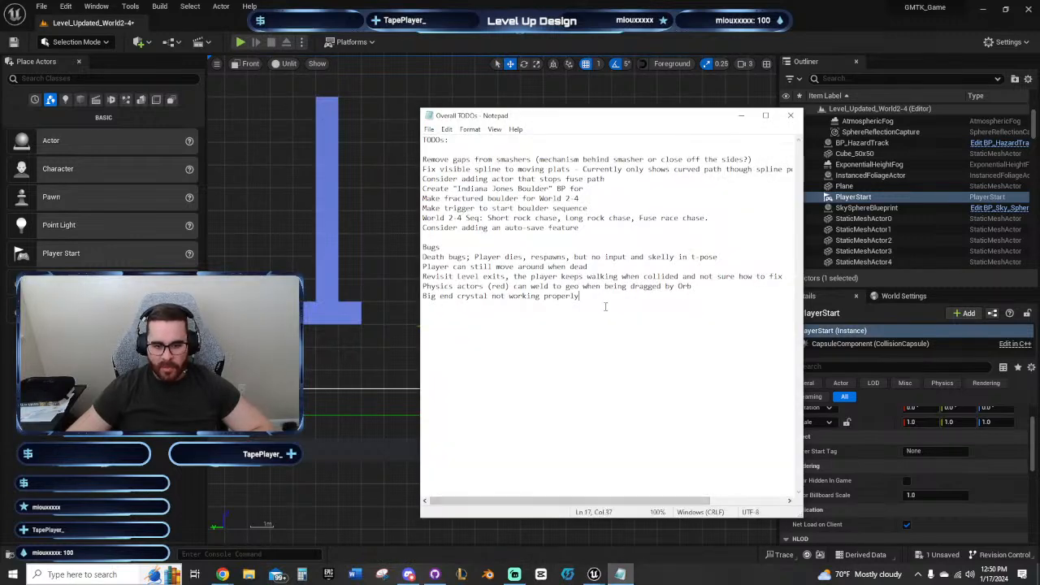
key(Return)
key(Return)
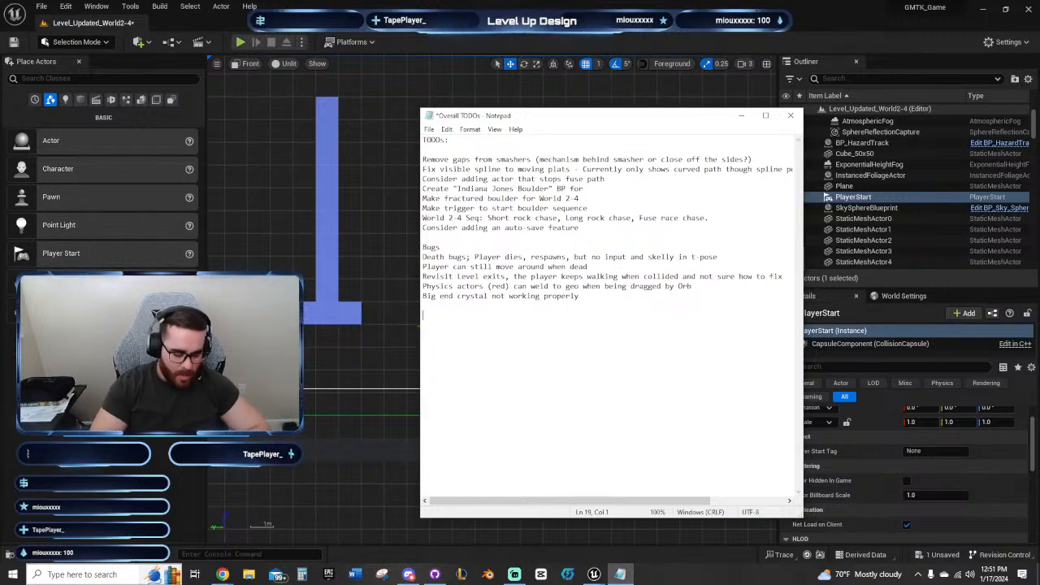
text(Des)
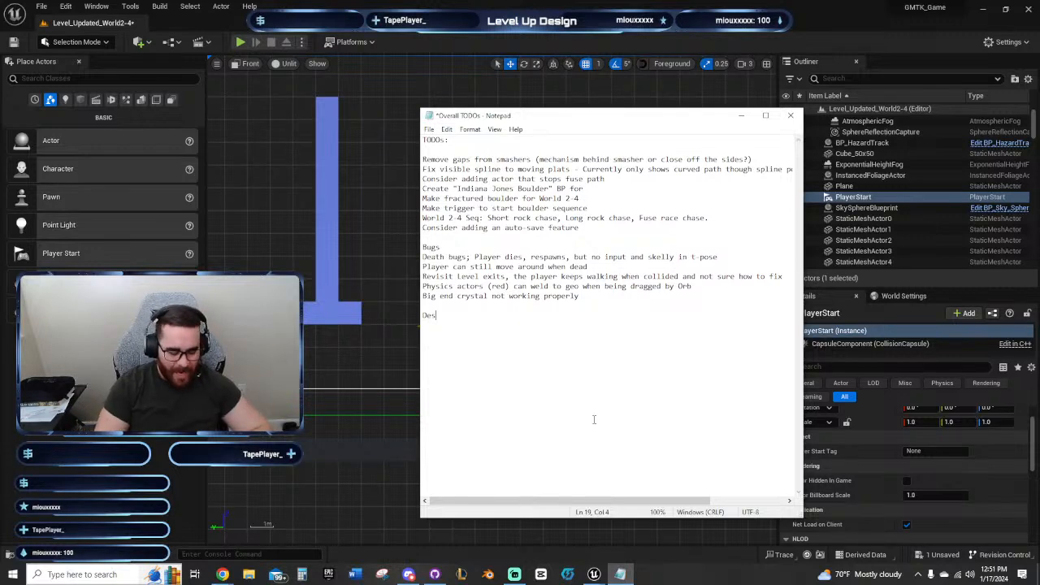
text(tructible)
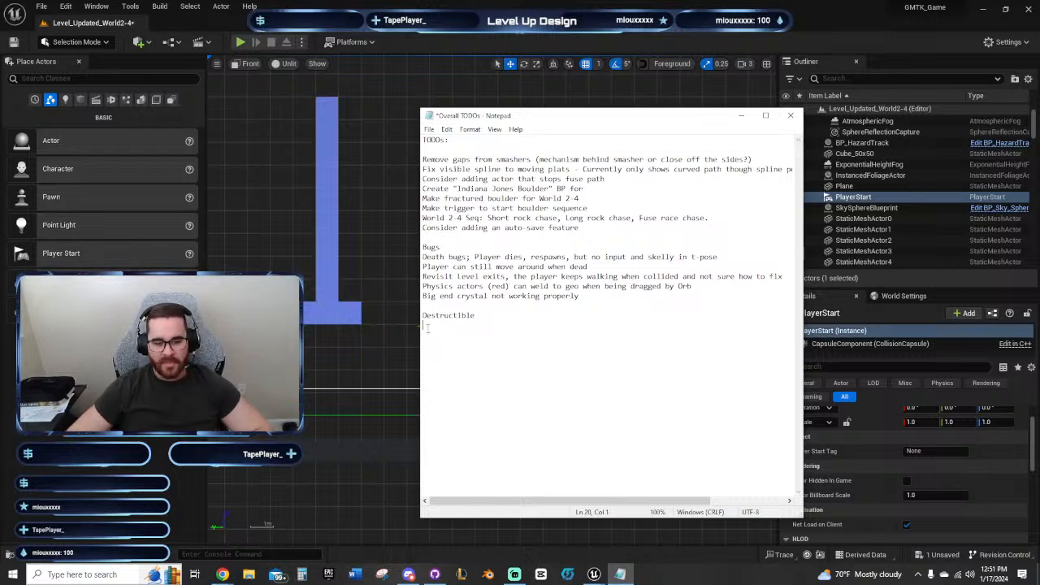
key(Up)
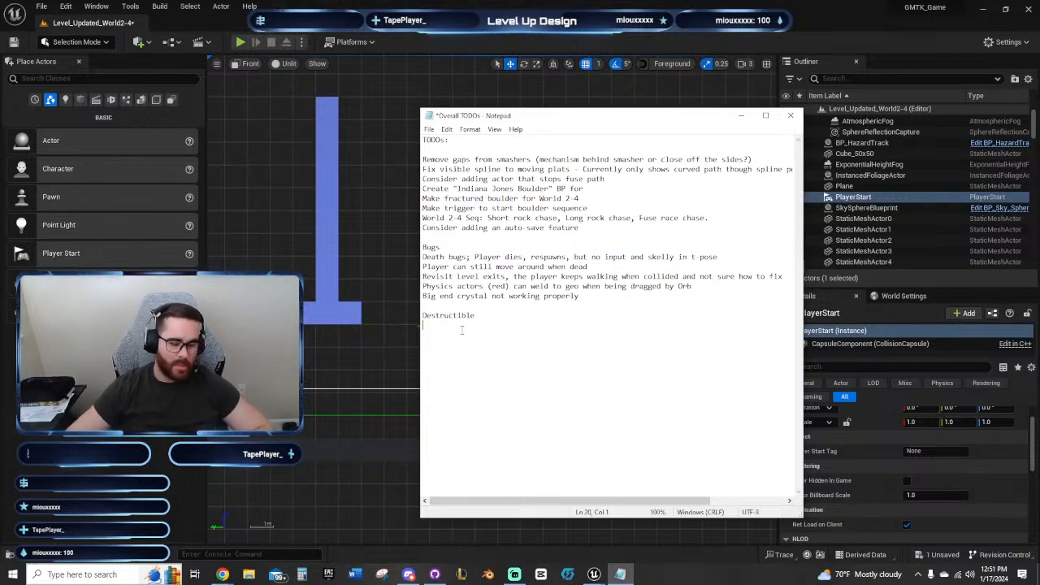
Step: List Rocks, Crates and Barrels on separate lines under the Destructible heading
click(484, 318)
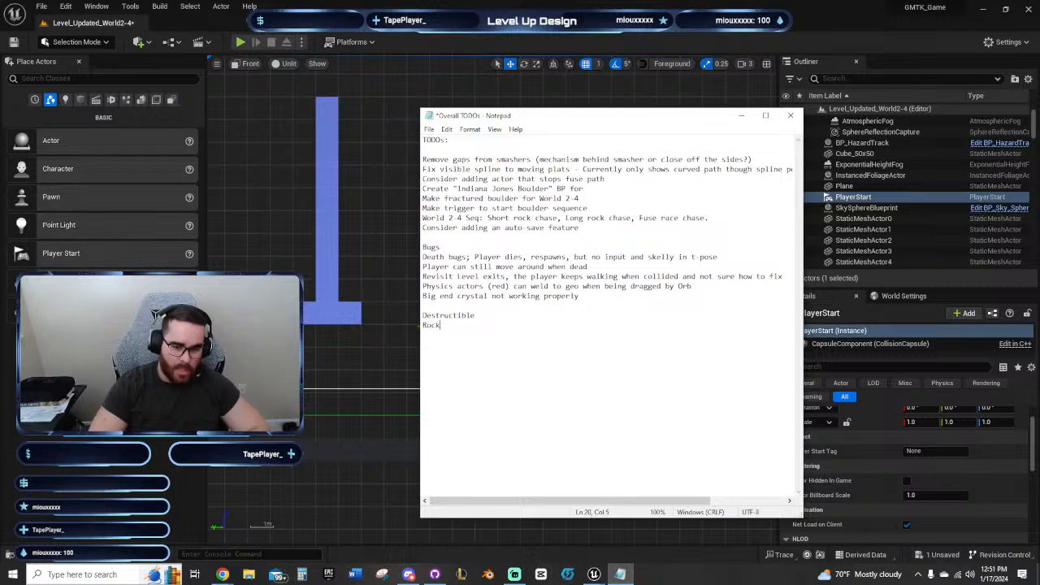
text(s)
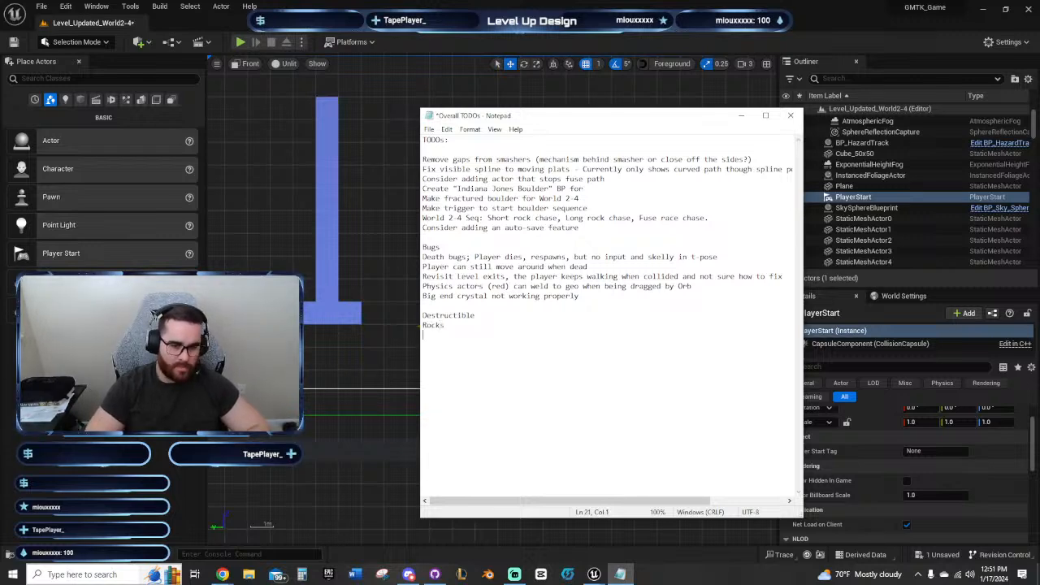
key(Return)
text(Crates)
key(Return)
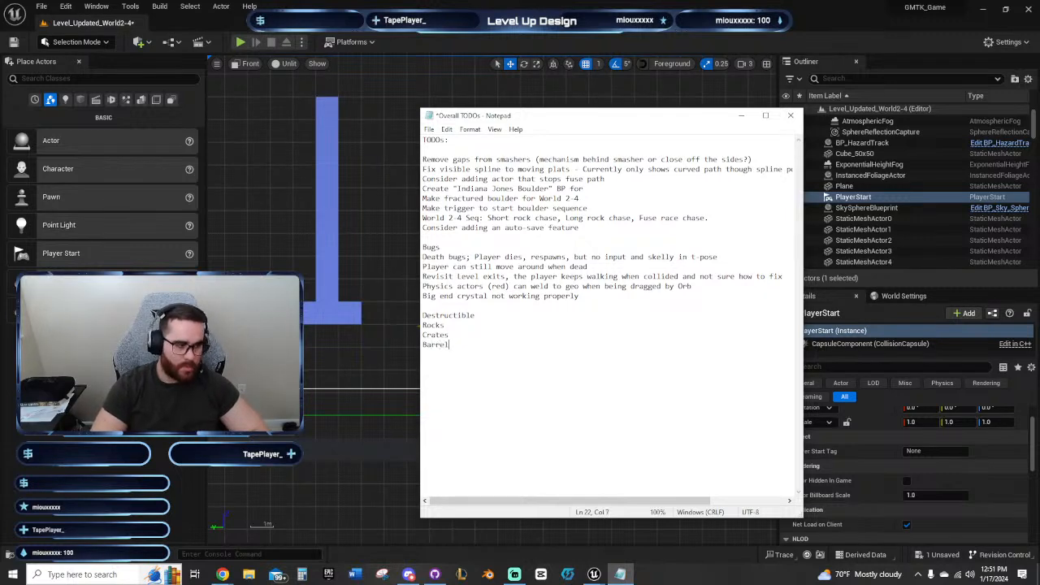
key(Return)
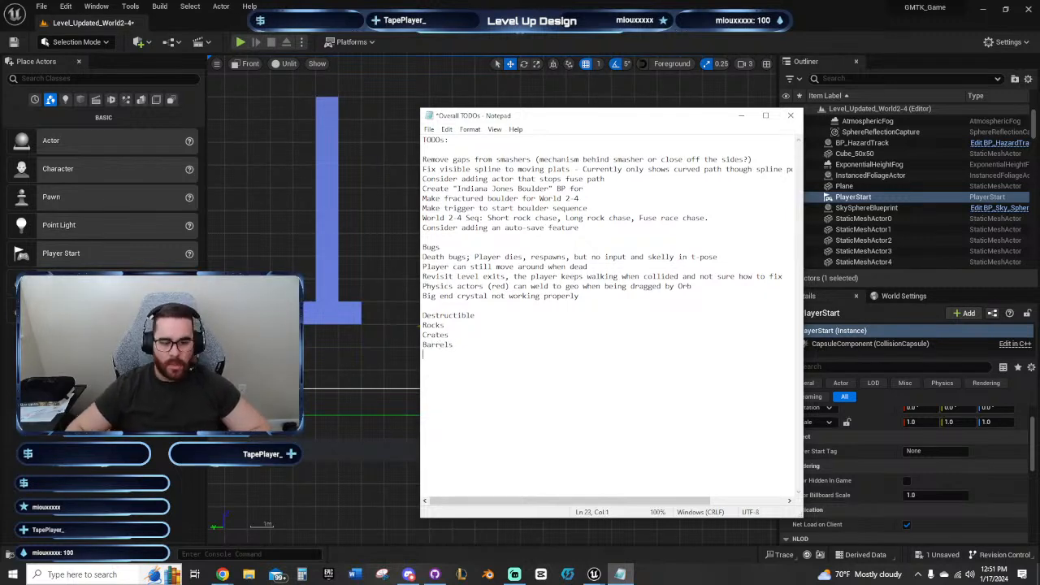
Step: Return to Unreal Editor and place an SM_Crate mesh over the ledge, setting its X location to 0 and dropping it onto the surface
click(353, 356)
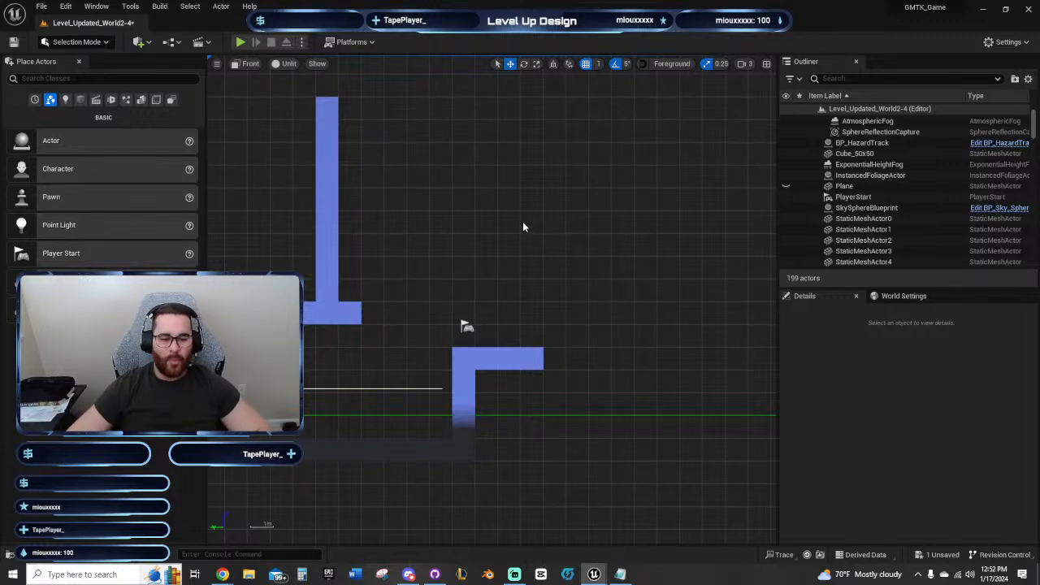
right_drag(522, 227, 471, 189)
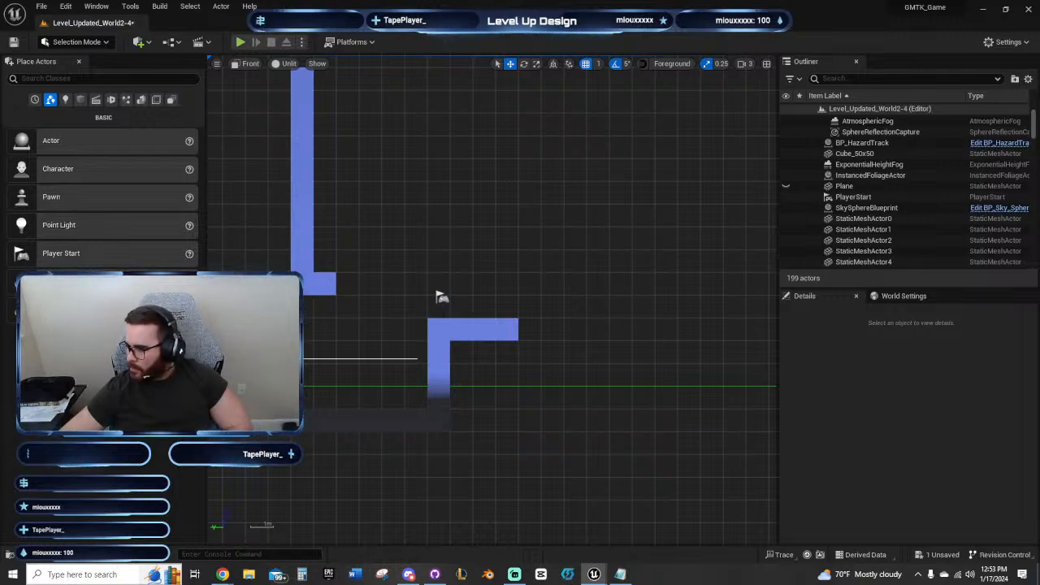
drag(1039, 284, 481, 299)
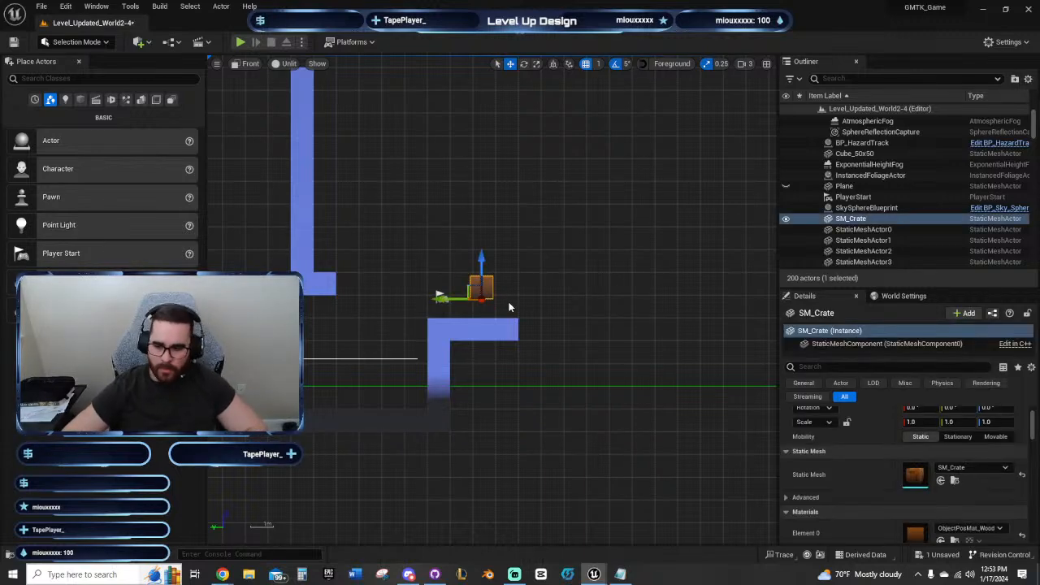
scroll(894, 431, up, 2)
click(916, 427)
text(0)
key(Return)
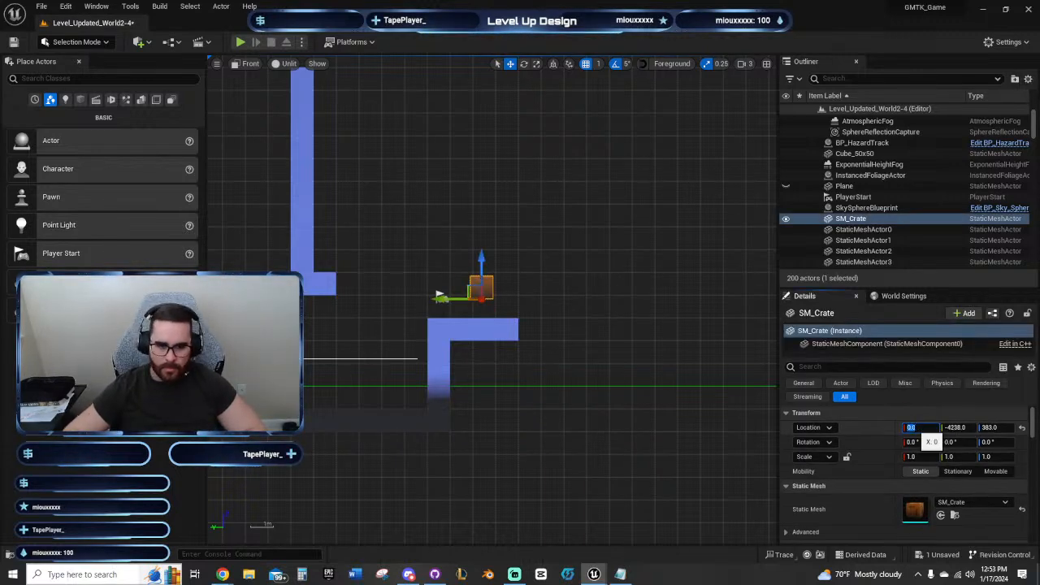
right_drag(408, 235, 448, 248)
key(End)
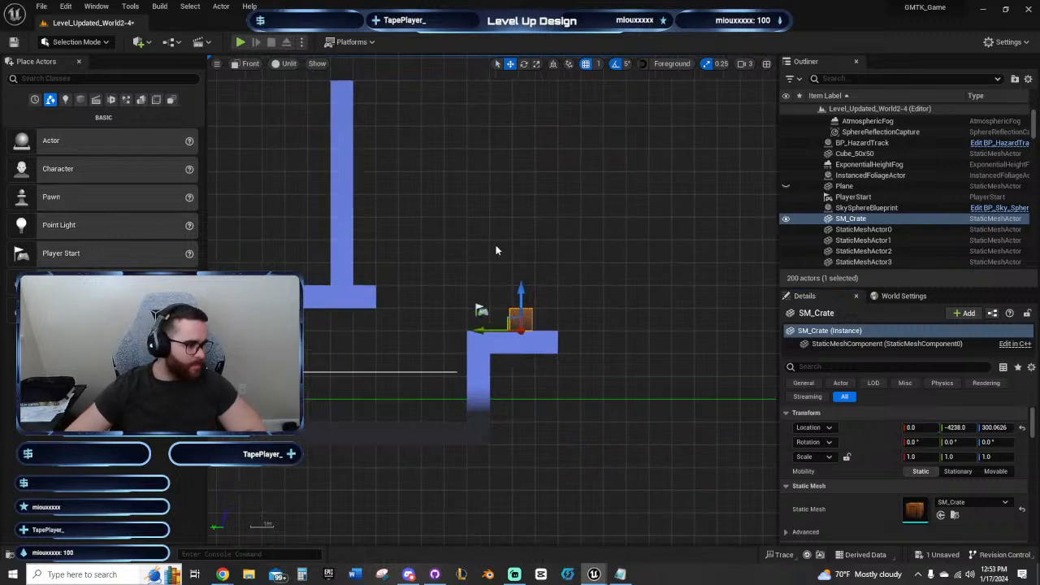
Step: Switch to Fracture mode with the crate on the ledge selected and choose the Uniform Voronoi fracture
scroll(576, 241, up, 3)
right_drag(613, 300, 490, 237)
right_click(453, 291)
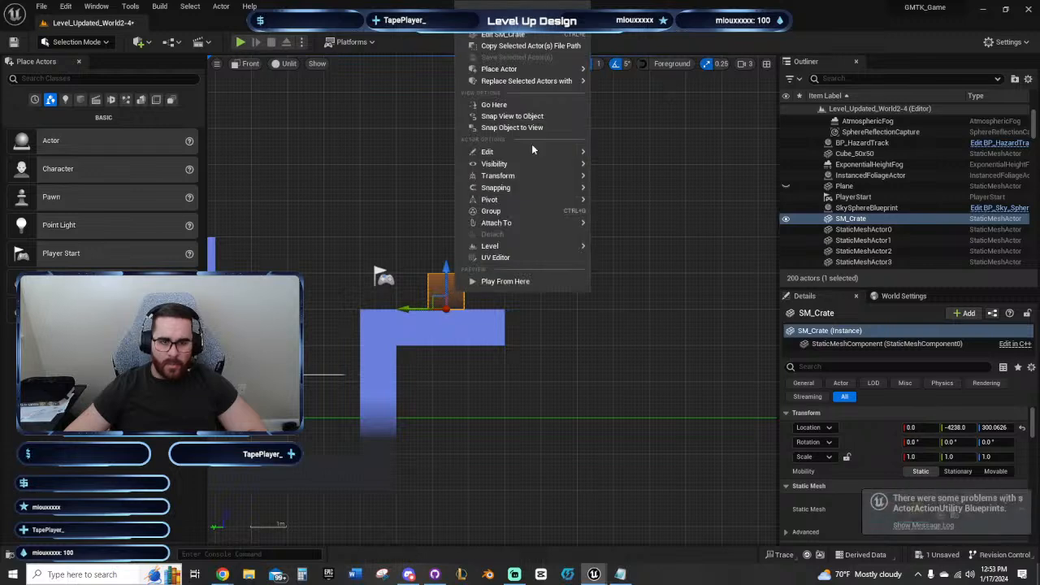
click(659, 98)
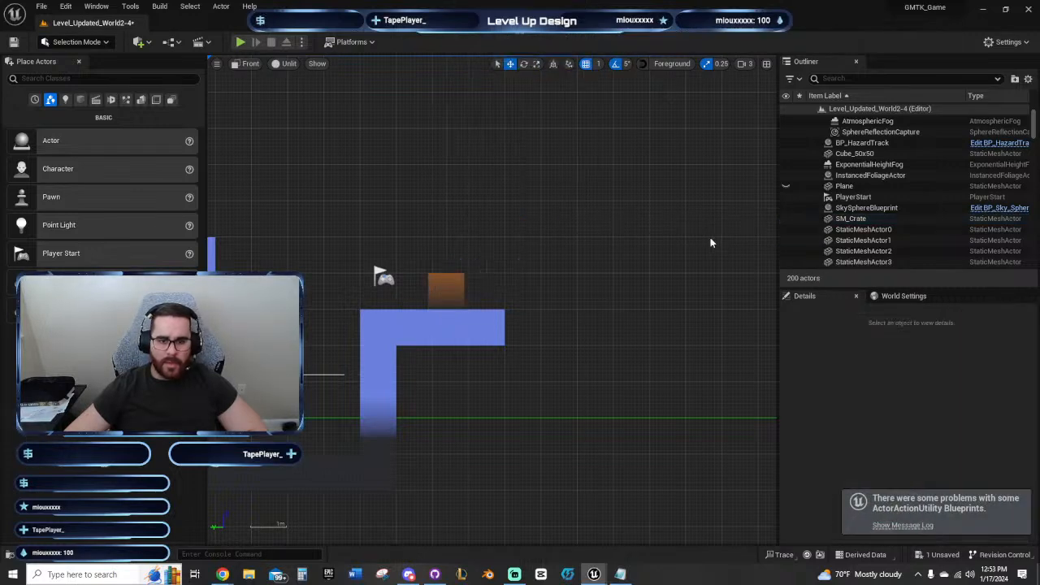
click(442, 276)
click(101, 43)
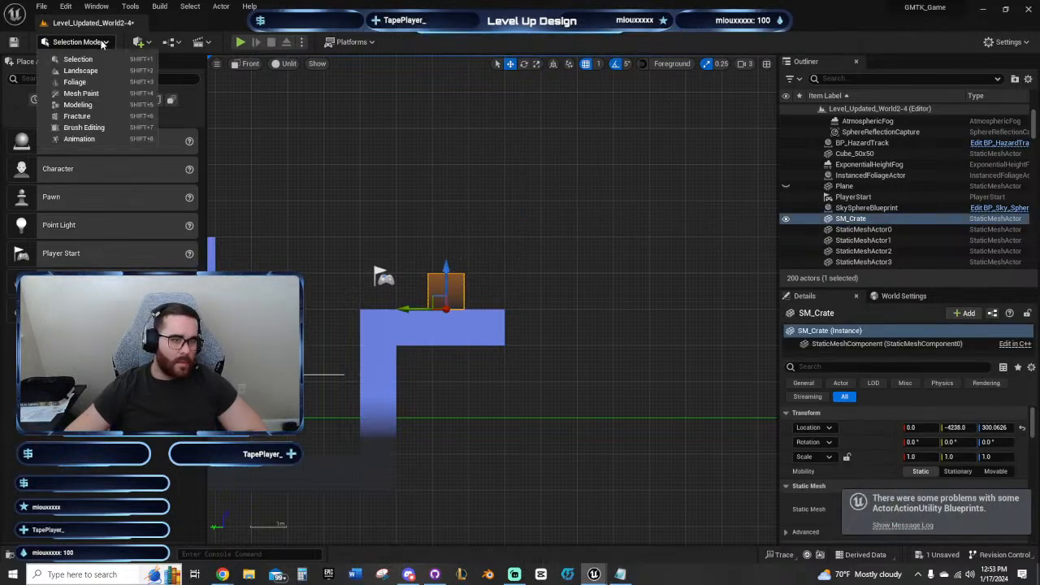
click(81, 120)
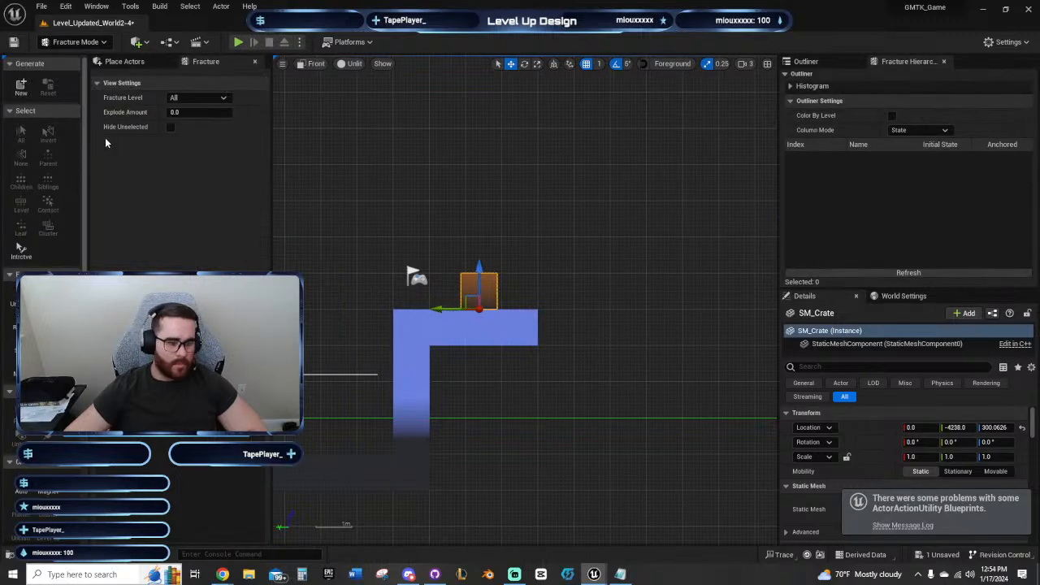
click(15, 301)
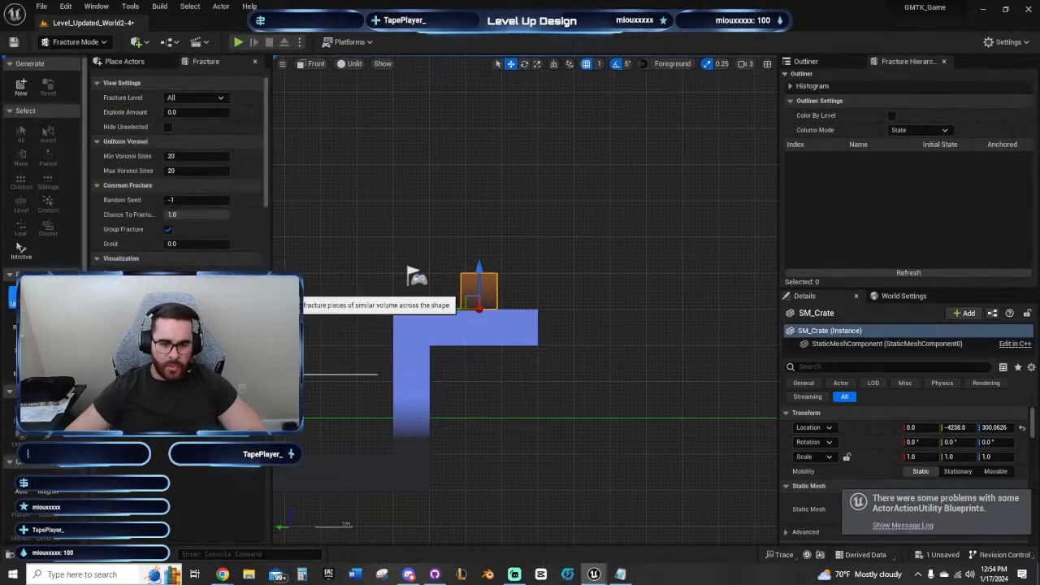
Step: Switch the viewport to Perspective and frame the selected crate on the ledge up close
right_drag(480, 200, 537, 240)
scroll(557, 282, up, 5)
right_drag(558, 282, 568, 224)
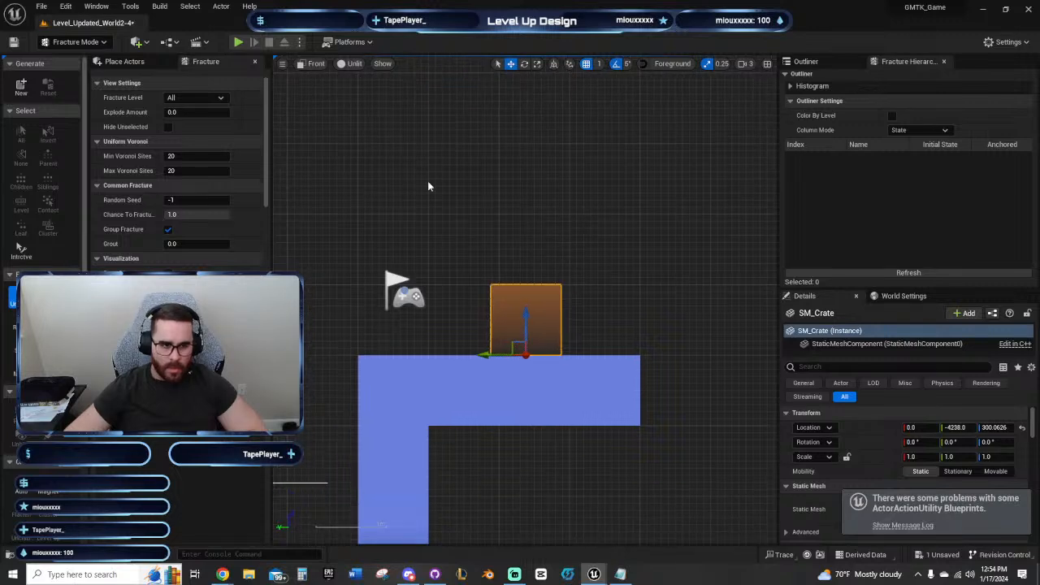
click(315, 65)
click(341, 80)
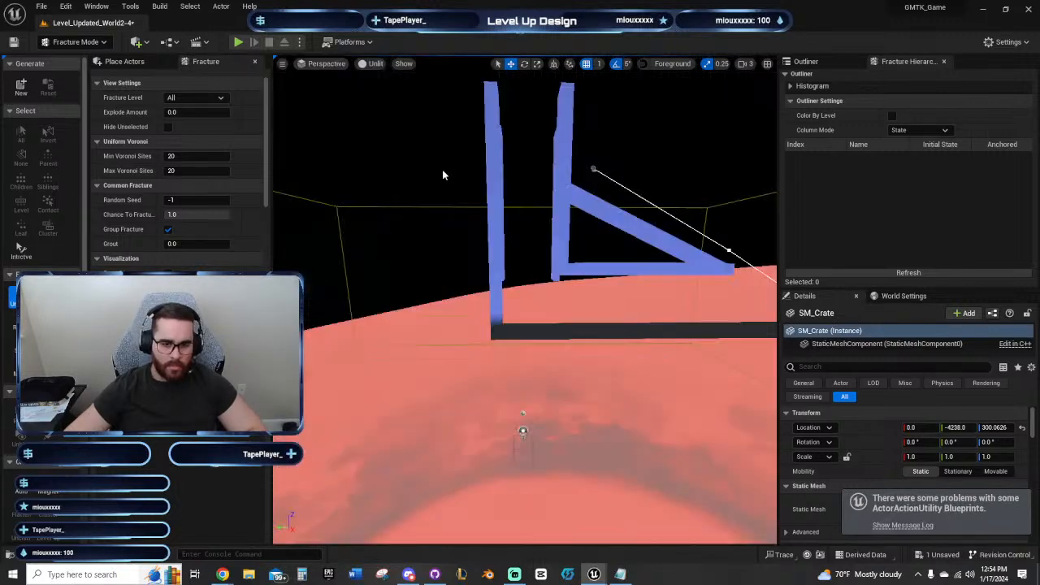
right_drag(443, 171, 326, 221)
key(w)
key(s)
key(w)
right_drag(579, 308, 487, 341)
click(482, 377)
click(550, 351)
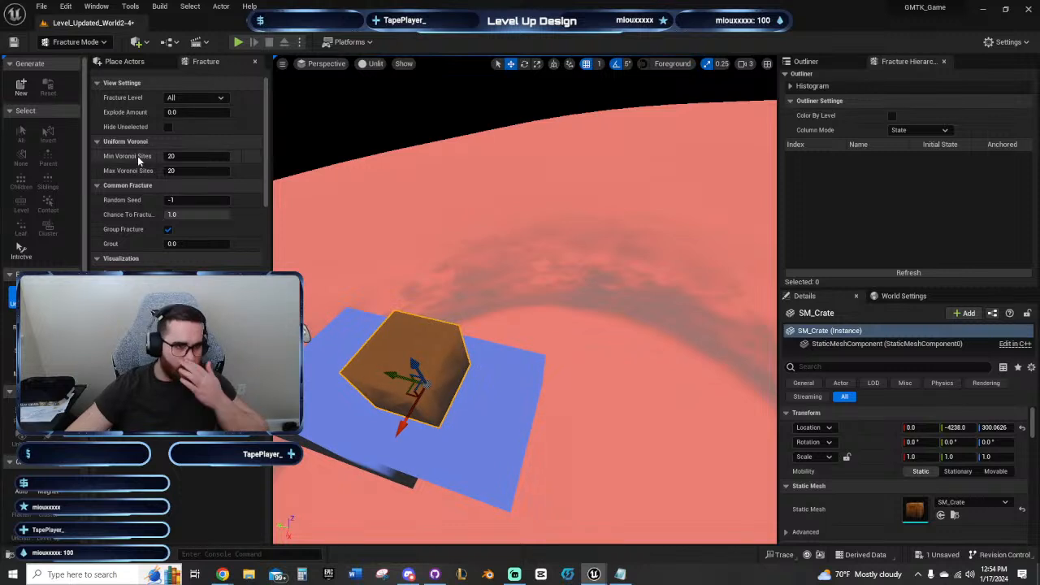
Step: Start a new geometry collection from the crate and choose the developer's own Blueprints subfolder under Developers as its location
click(21, 87)
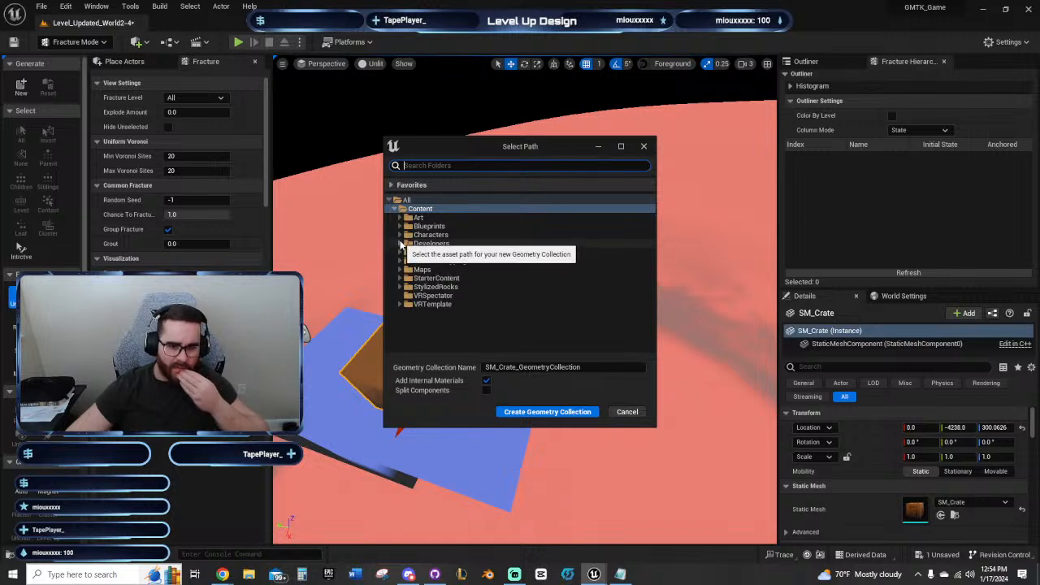
click(402, 244)
double_click(427, 287)
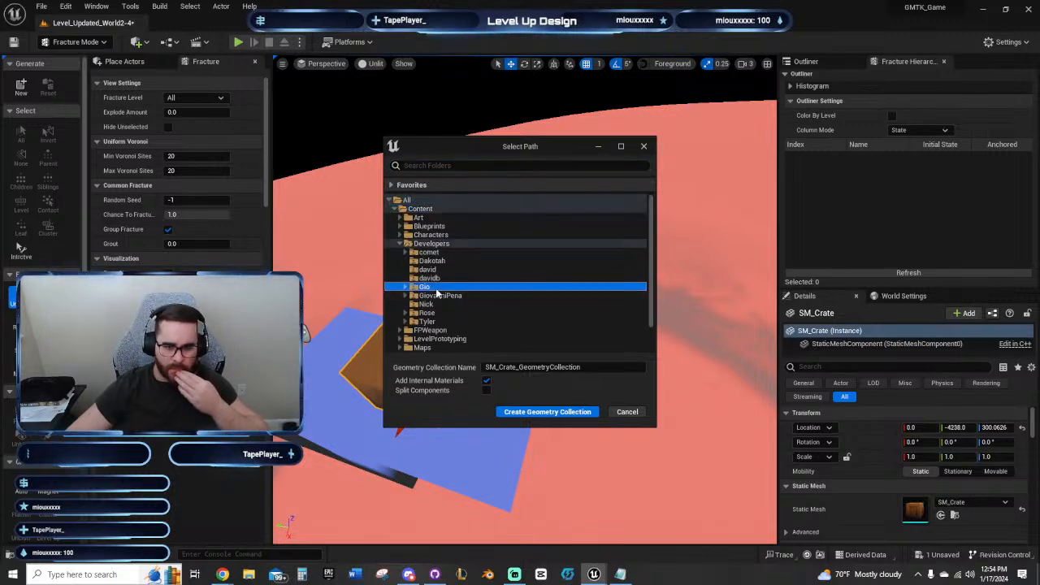
click(428, 297)
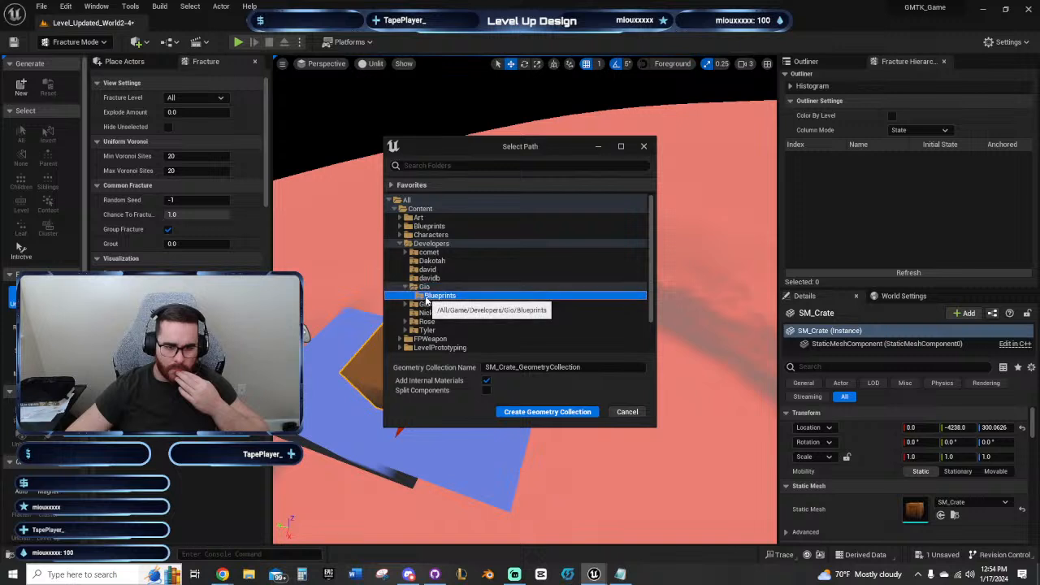
click(406, 305)
click(407, 305)
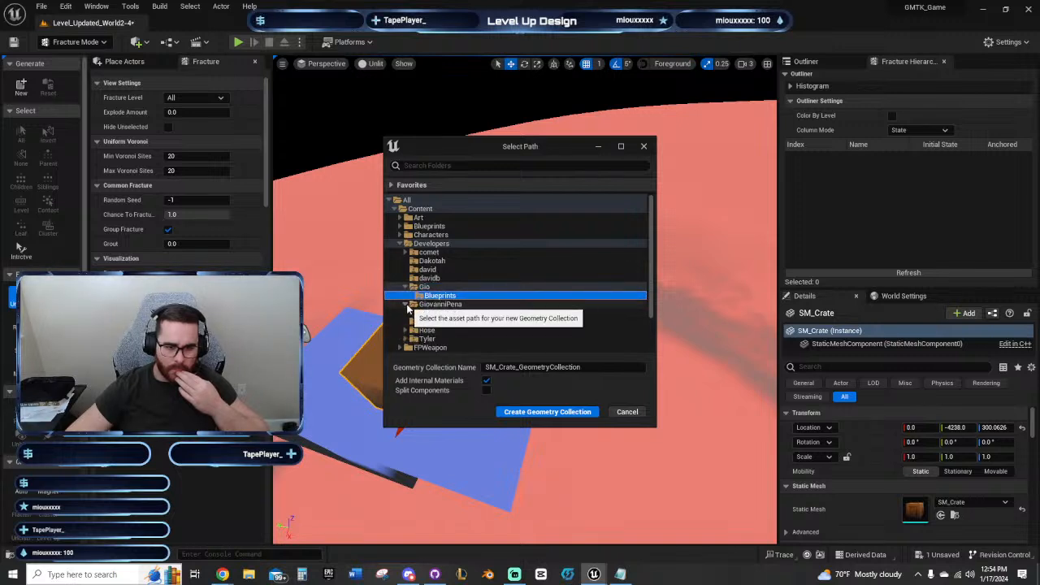
click(429, 287)
click(435, 296)
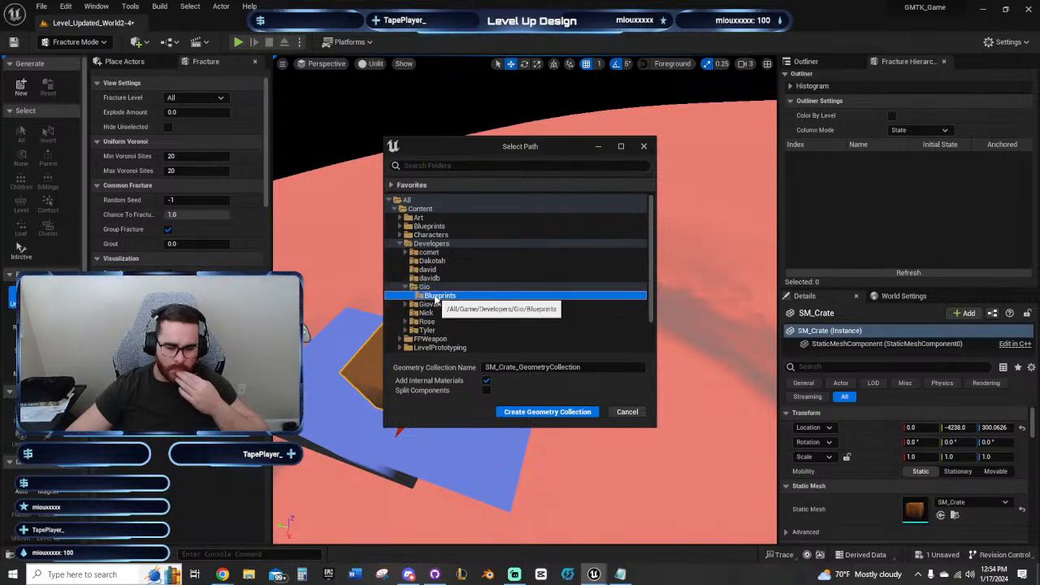
Step: Name the geometry collection DM_Crate and create it with internal materials added
click(603, 367)
text(D)
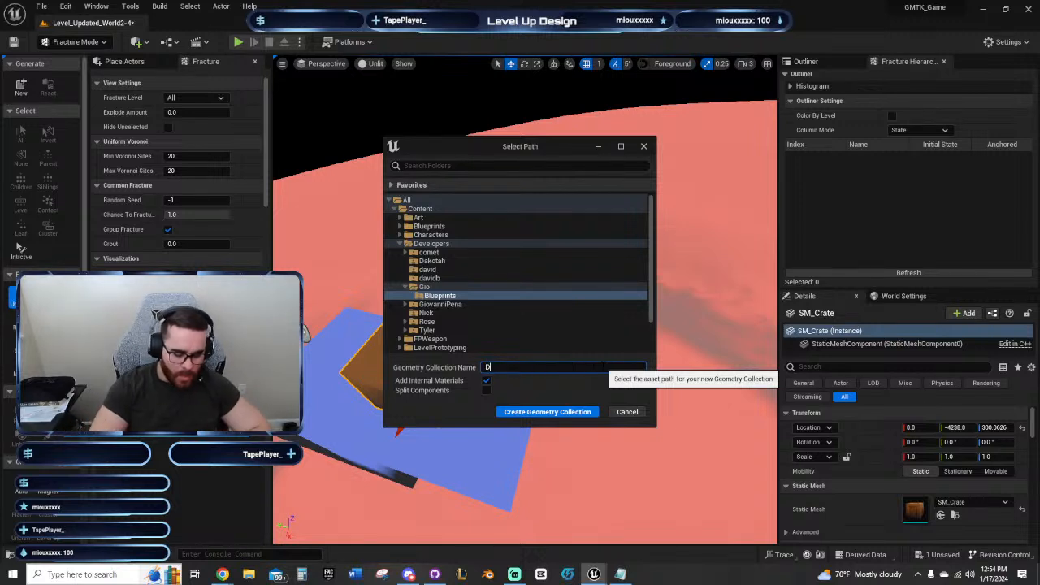
text(M_Crate)
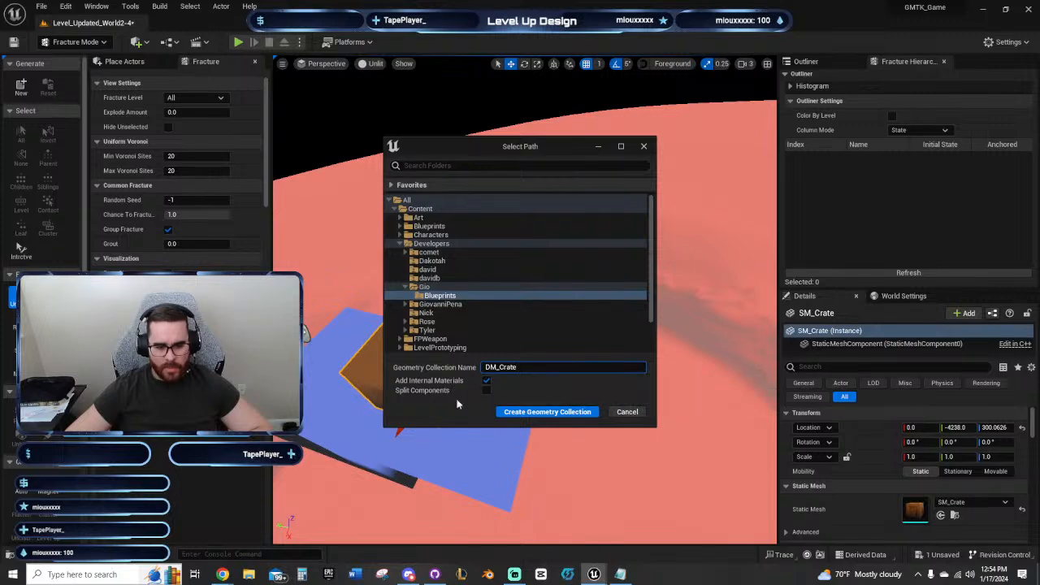
click(561, 417)
right_drag(558, 414, 488, 370)
key(f)
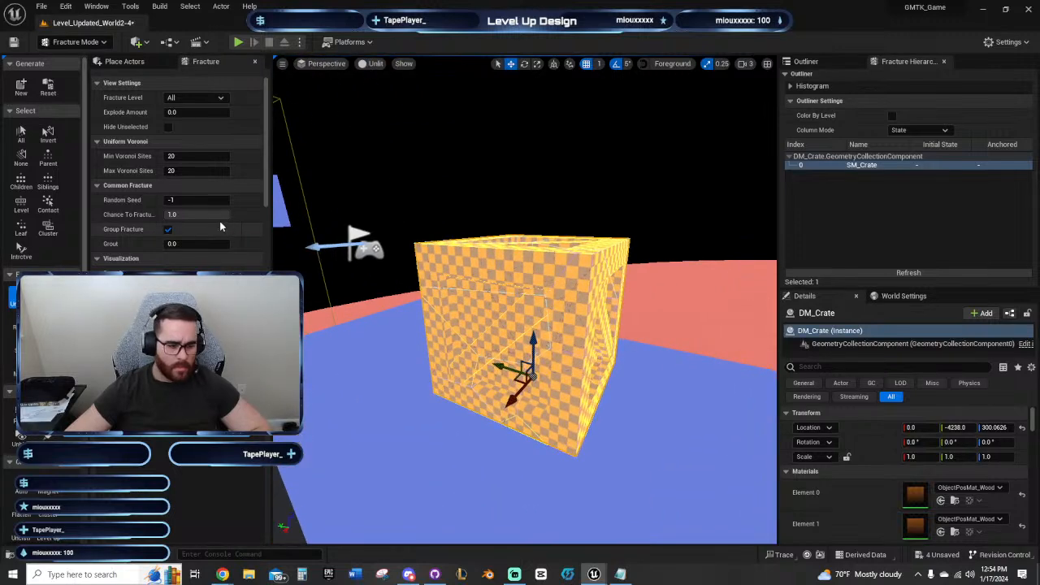
Step: Try several Explode Amount values for the crate, ending with 0.3, while keeping the Fracture Level at All
click(704, 233)
right_drag(704, 232, 659, 263)
scroll(659, 263, up, 5)
right_drag(707, 336, 621, 305)
click(681, 332)
right_drag(637, 339, 719, 342)
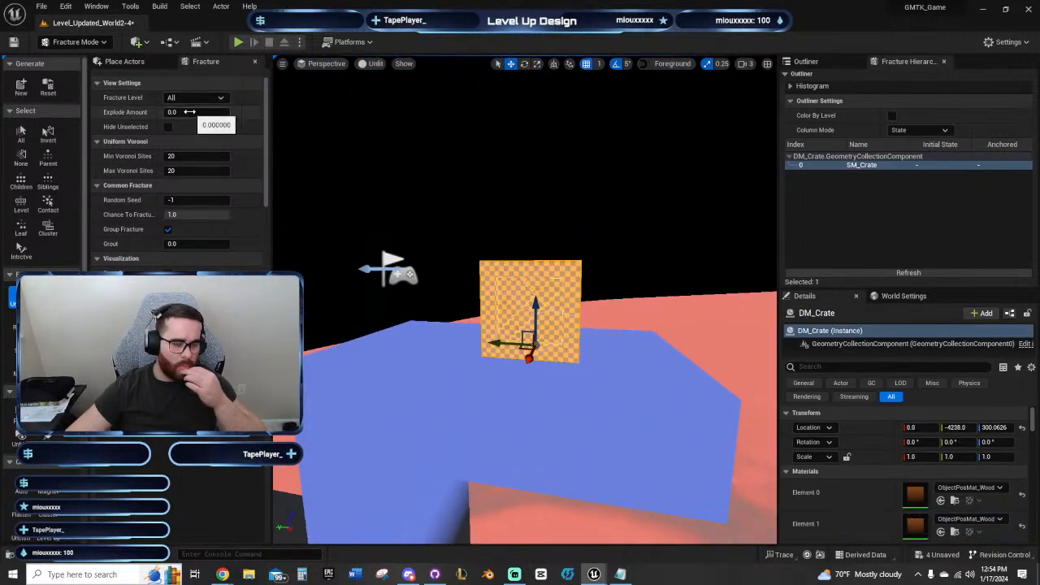
drag(190, 112, 205, 112)
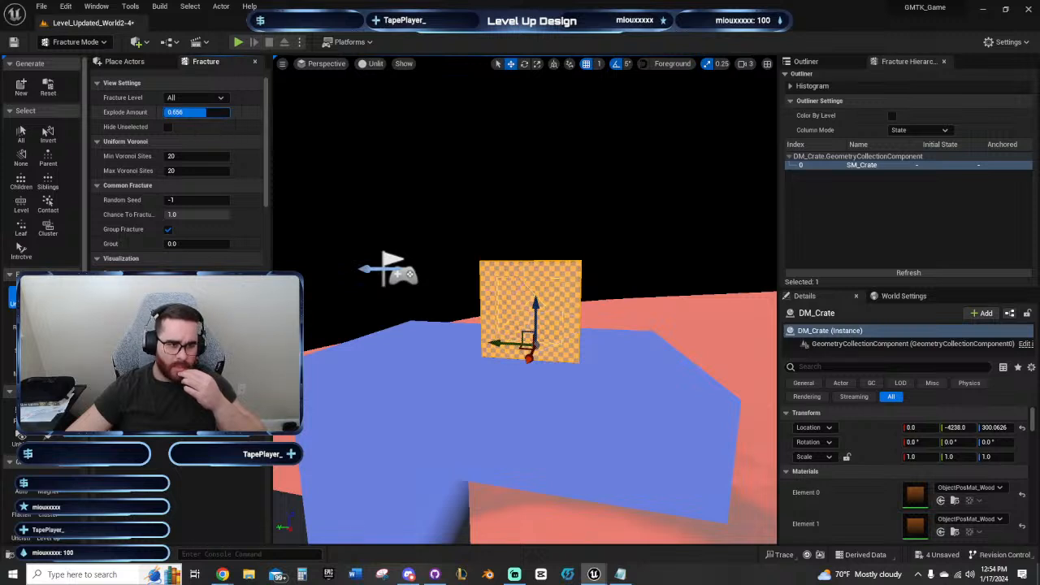
click(193, 98)
click(191, 101)
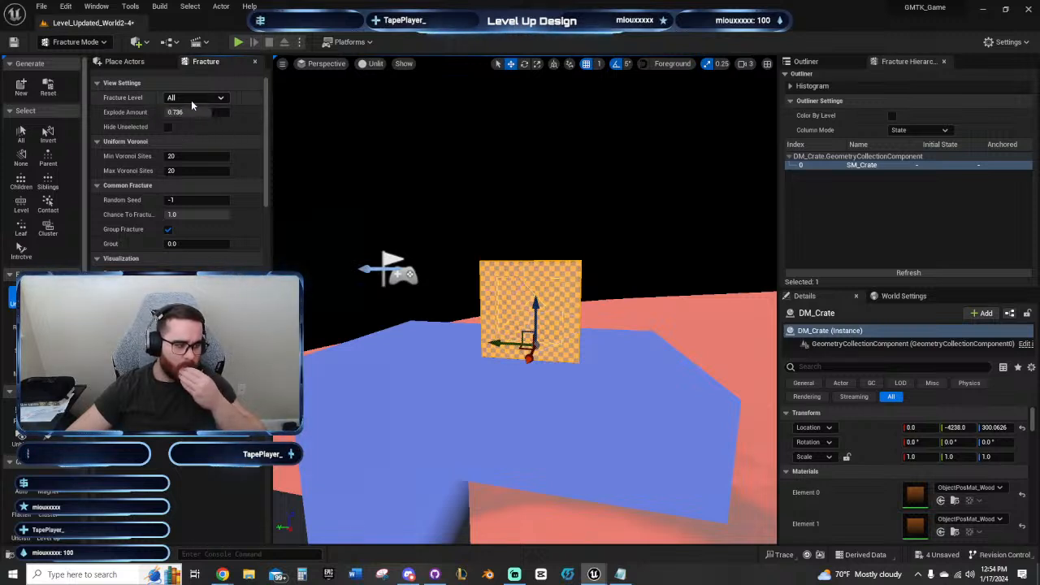
drag(192, 112, 214, 113)
click(212, 113)
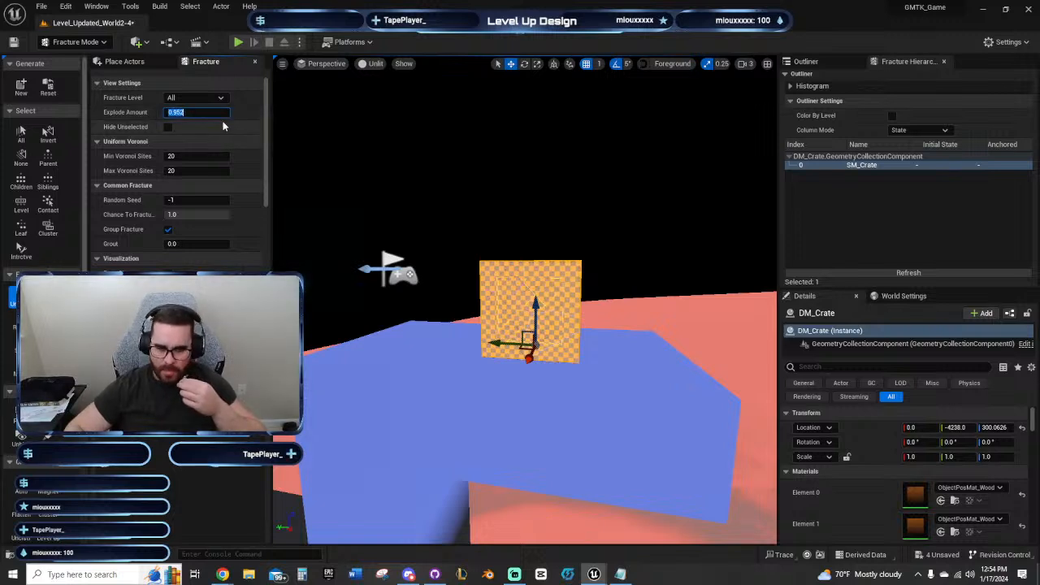
text(0.3)
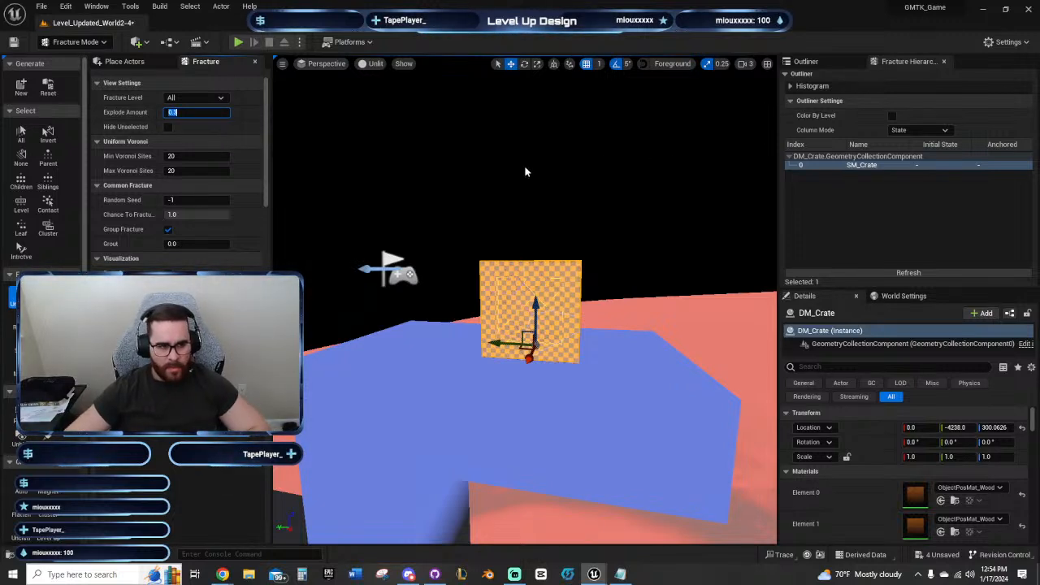
Step: Filter the DM_Crate details for "bone" and turn off Show Bone Colors
key(d)
right_drag(526, 170, 317, 162)
key(w)
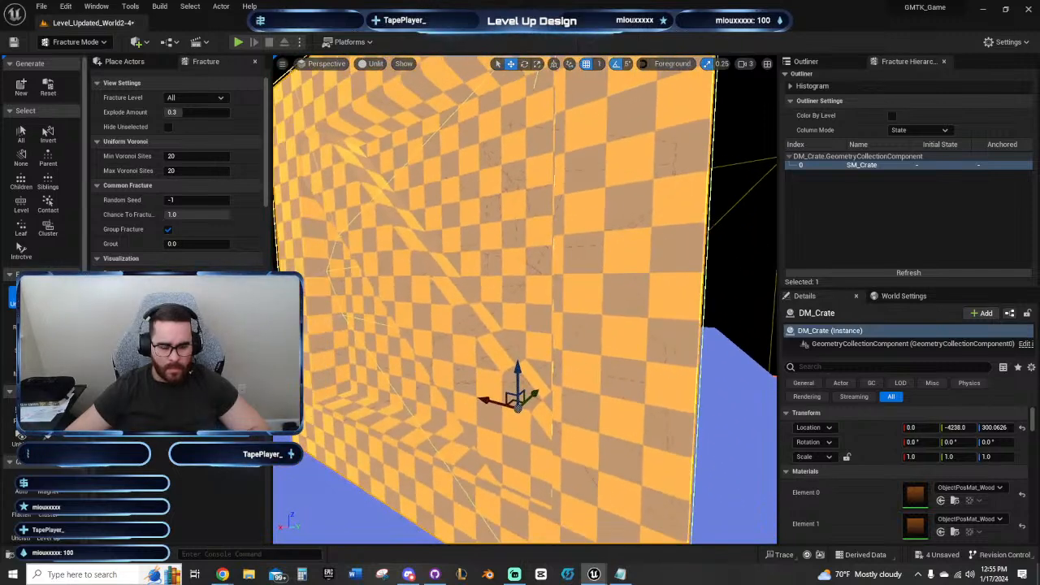
click(894, 371)
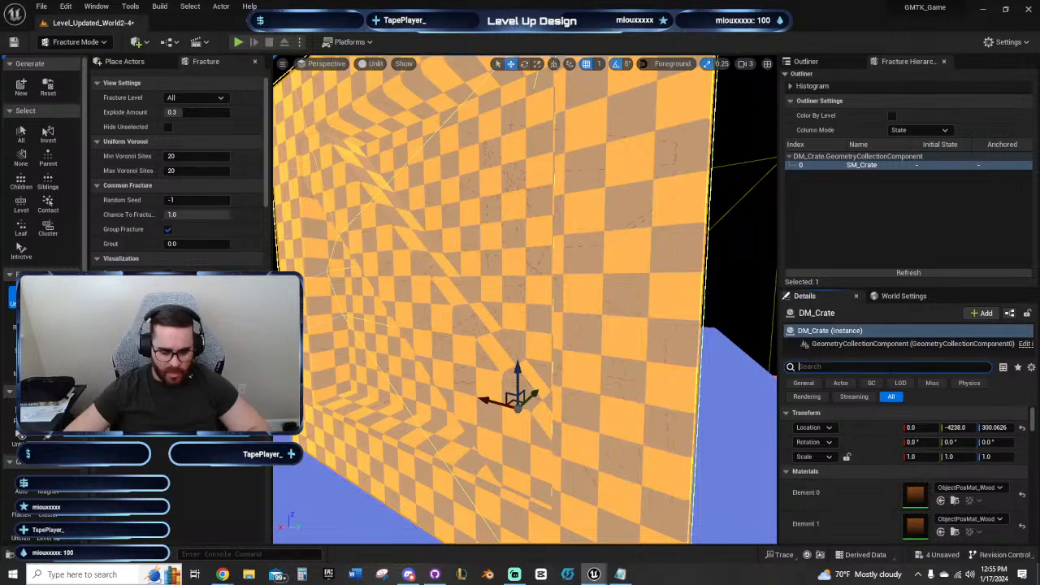
text(bone)
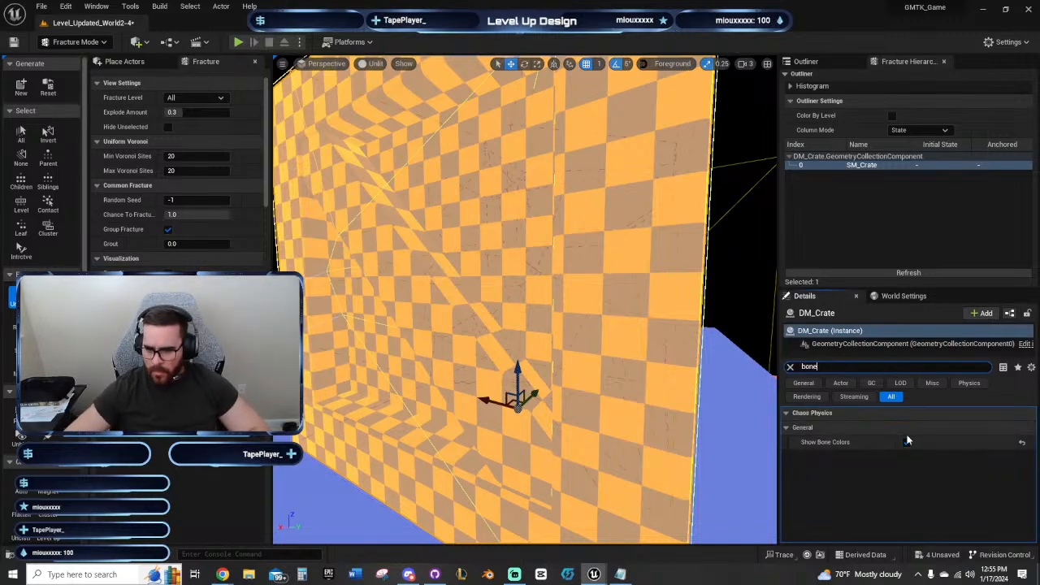
click(907, 442)
right_drag(650, 382, 844, 358)
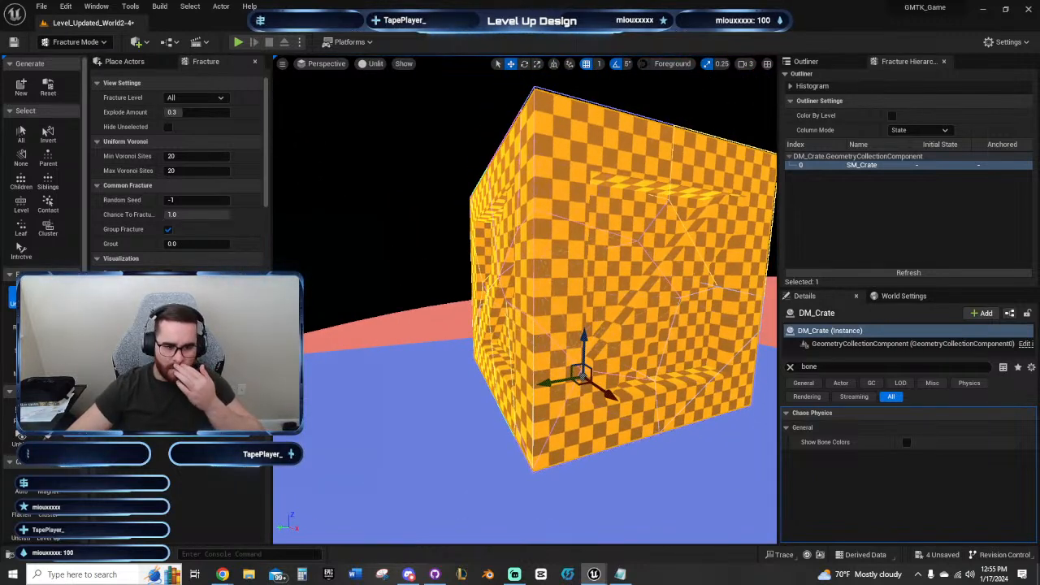
Step: Switch Draw Sites on and off again, and raise the Explode Amount to 1.0
click(168, 273)
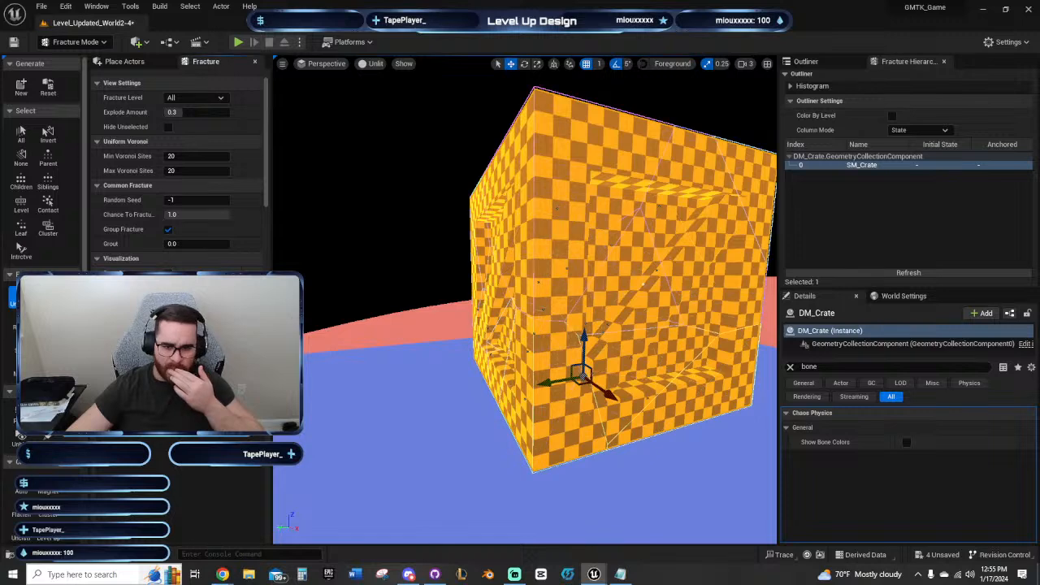
click(169, 274)
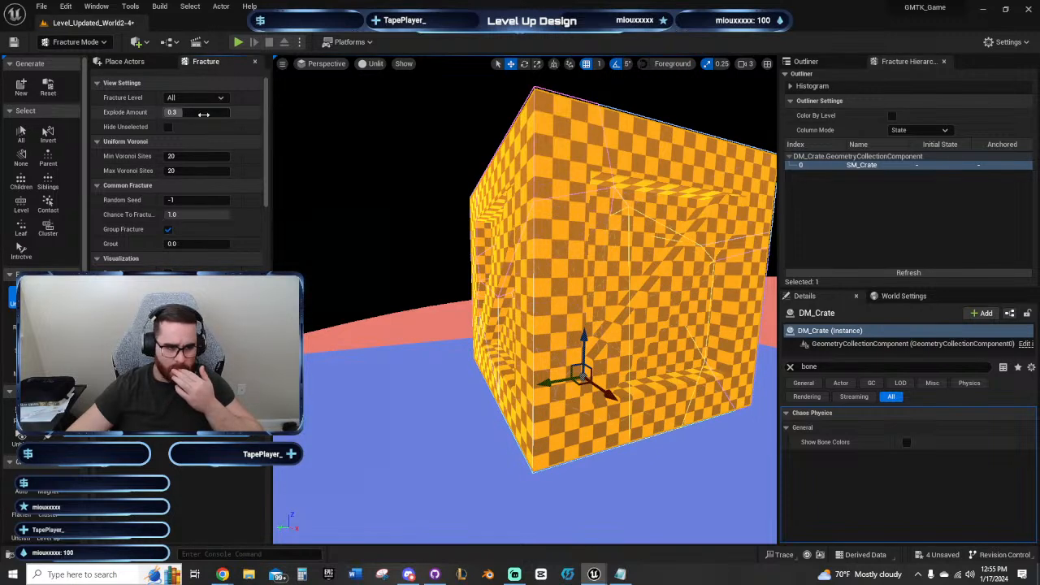
drag(190, 111, 227, 111)
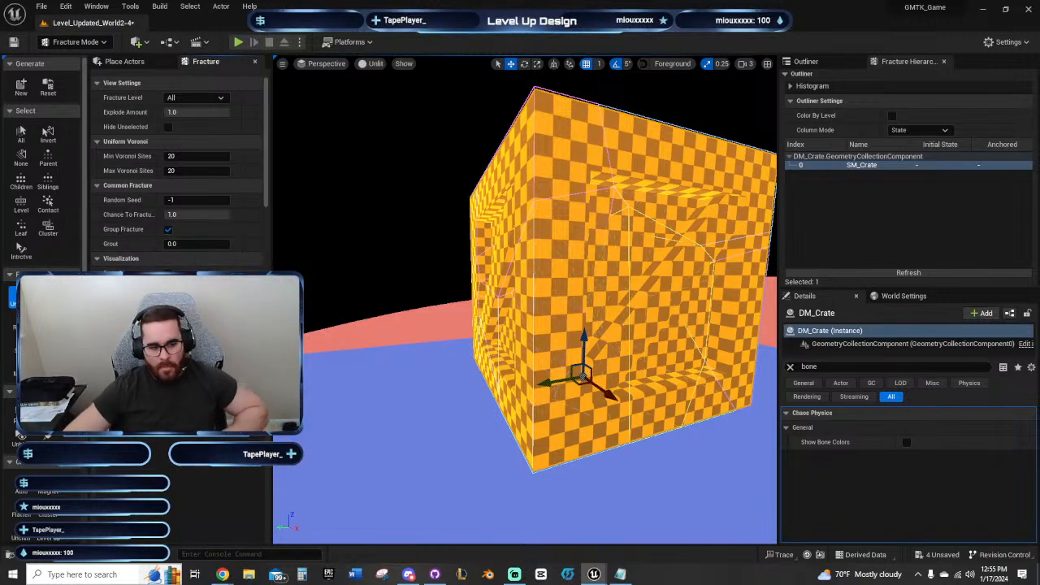
Step: Try a noise Amplitude of about 3.59 on the fracture preview and reset it to its default
scroll(148, 221, down, 3)
scroll(170, 225, down, 2)
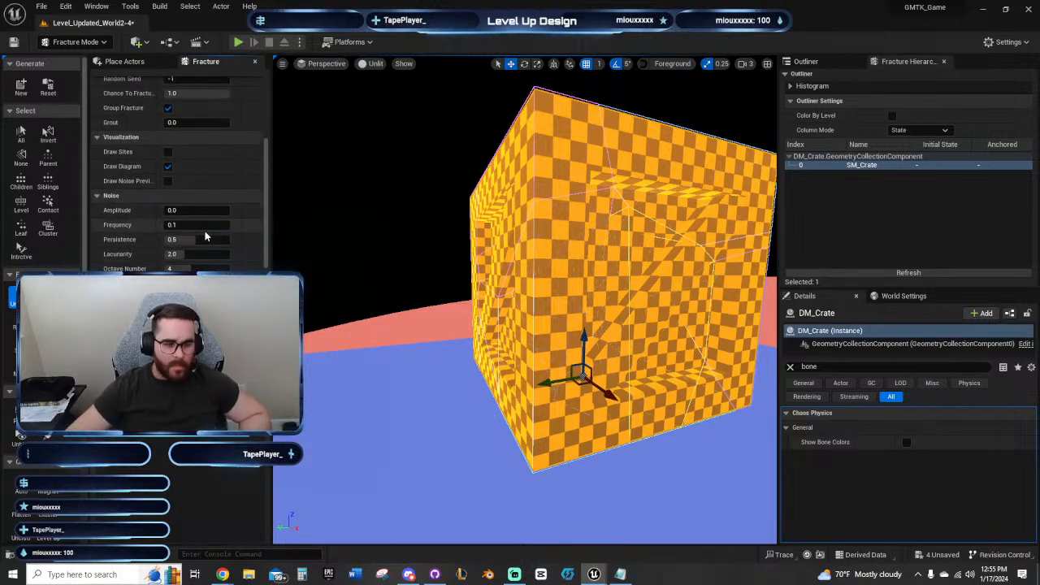
scroll(178, 219, down, 2)
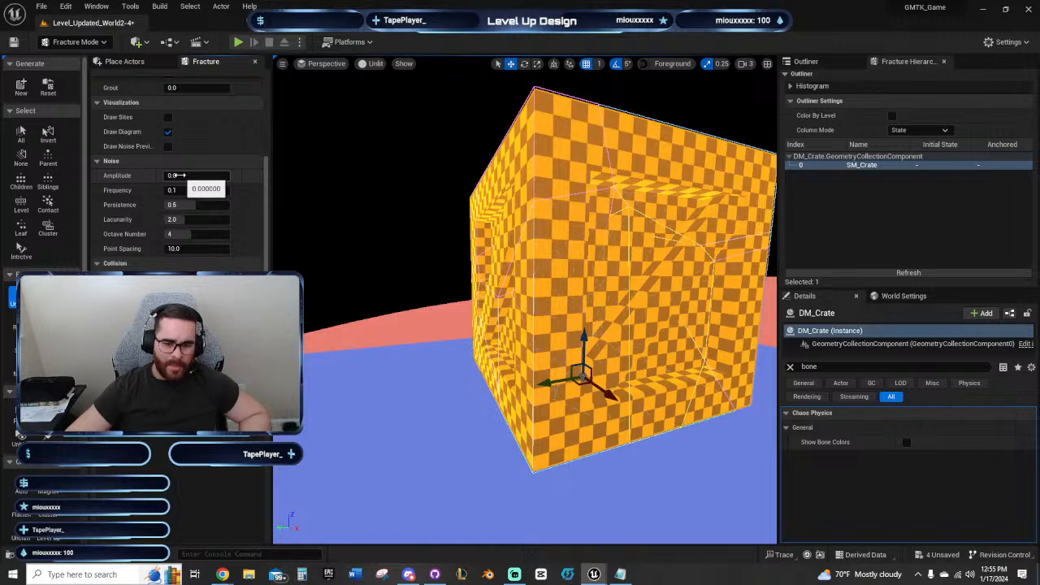
drag(177, 176, 144, 176)
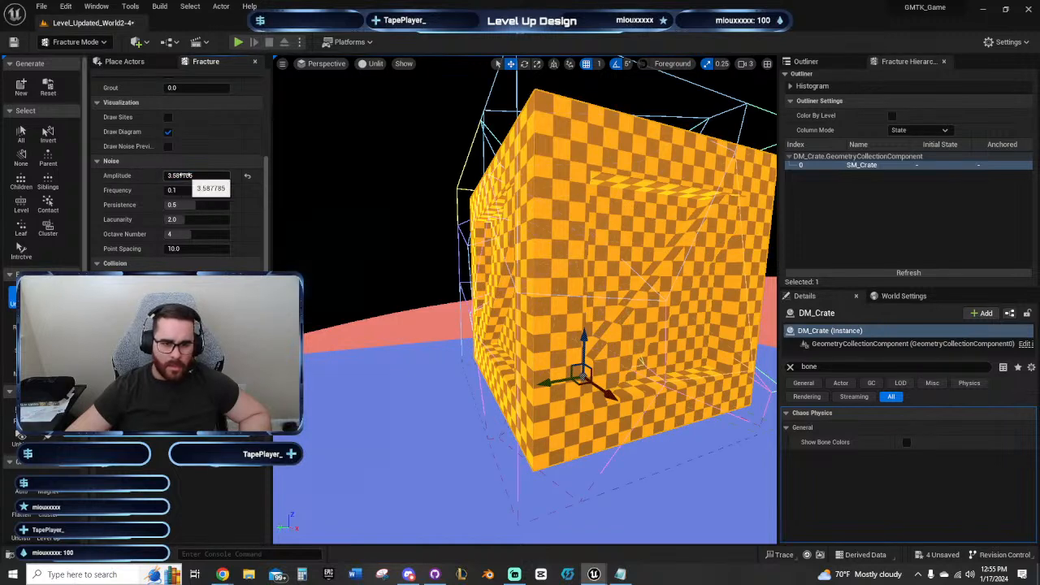
click(246, 176)
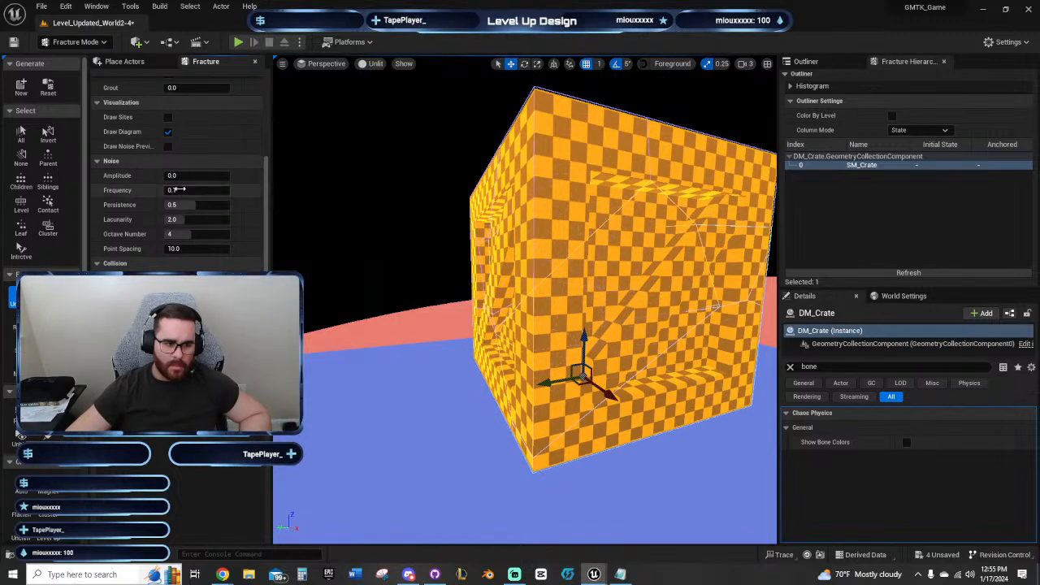
Step: Try a different noise Frequency on the fracture preview and reset it to its default
scroll(217, 213, down, 1)
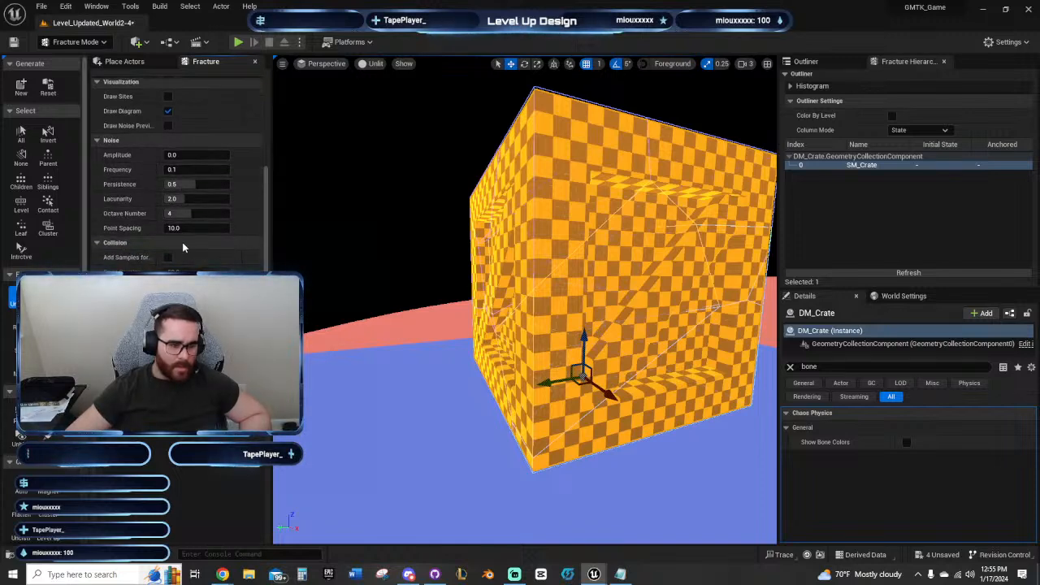
scroll(185, 231, up, 1)
drag(174, 187, 247, 198)
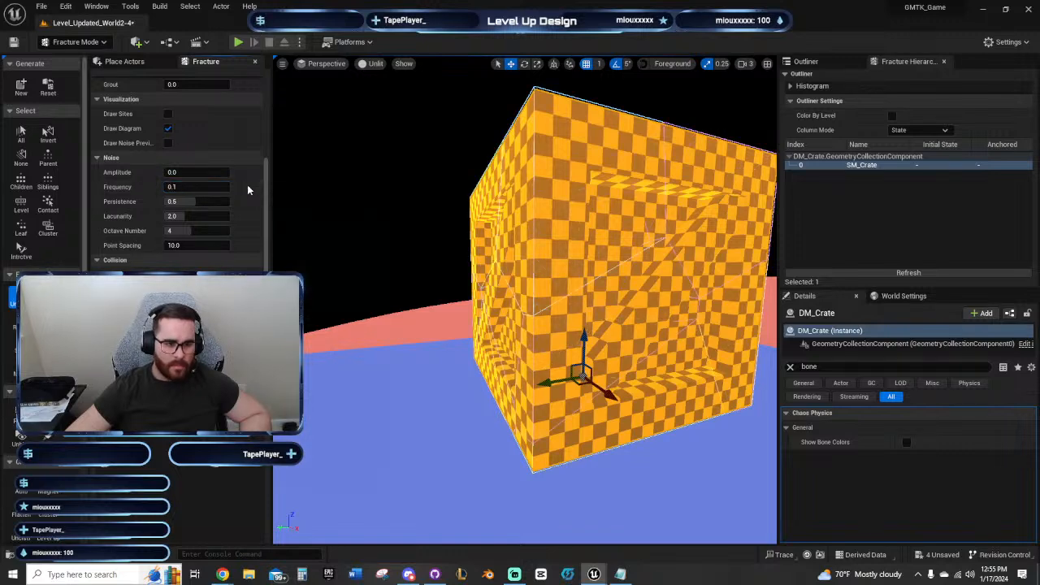
click(247, 186)
scroll(221, 206, up, 4)
scroll(188, 147, up, 3)
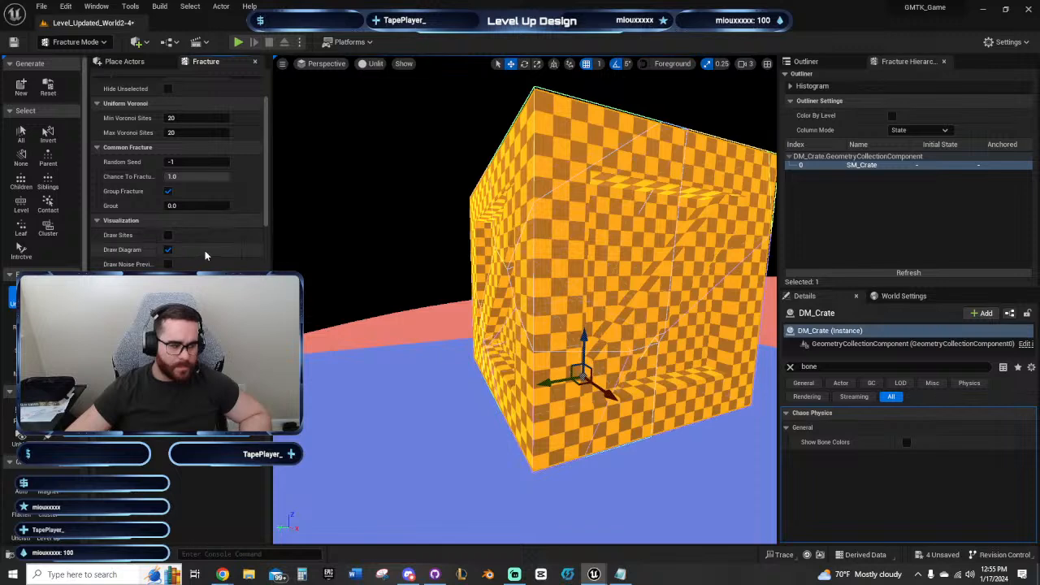
scroll(203, 249, up, 2)
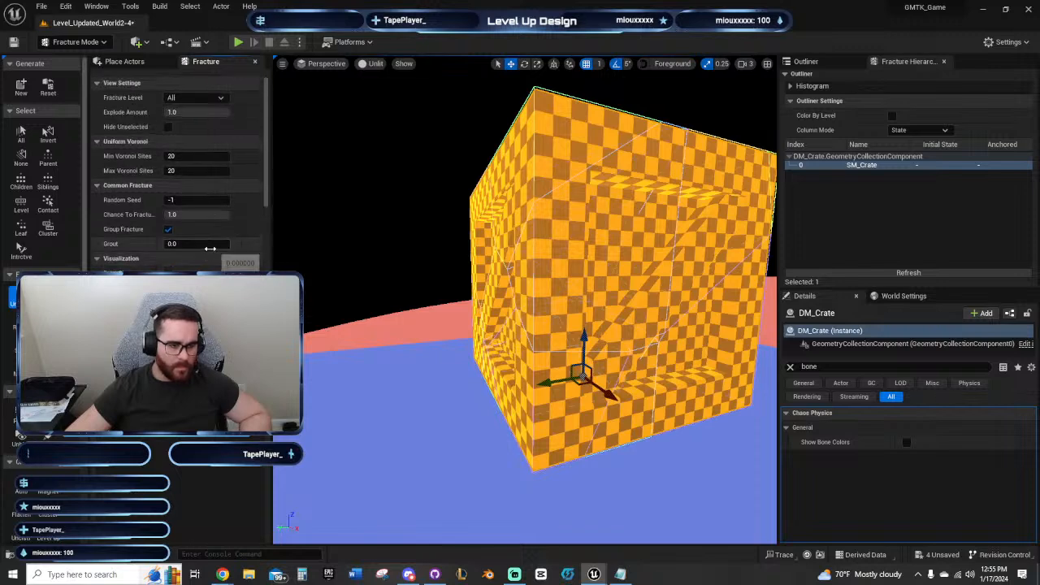
Step: Set the Explode Amount to 0.5 and check the crate's fracture preview from several angles
click(185, 113)
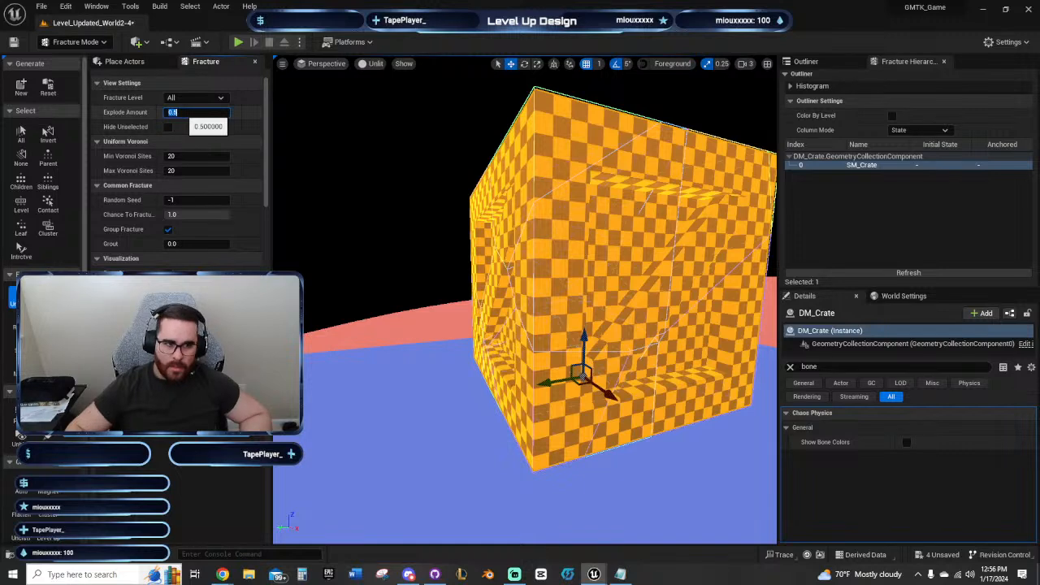
mouse_move(631, 250)
right_down()
mouse_move(660, 253)
mouse_move(629, 231)
right_up()
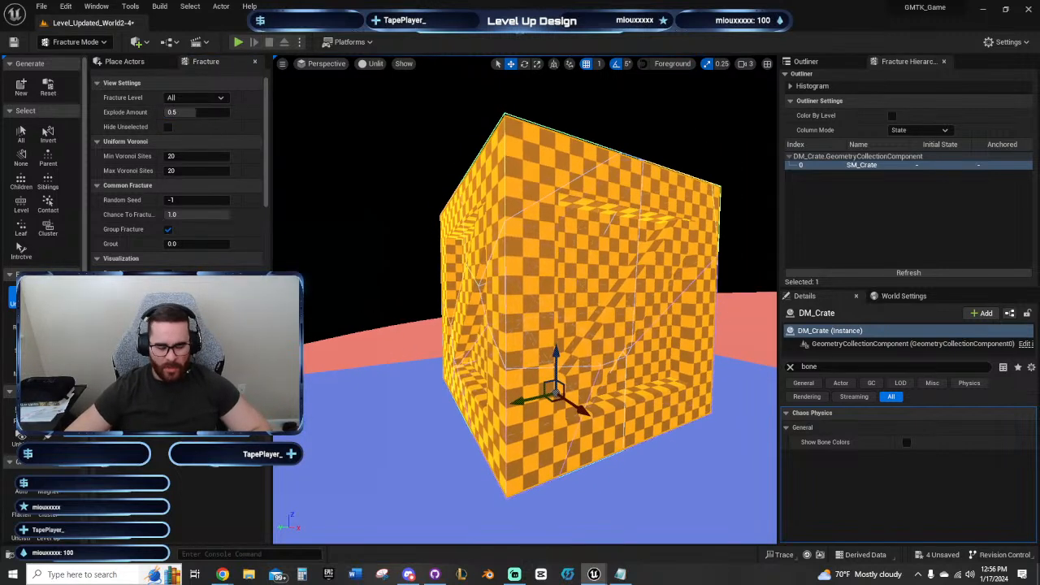
key(s)
right_drag(524, 256, 435, 295)
key(w)
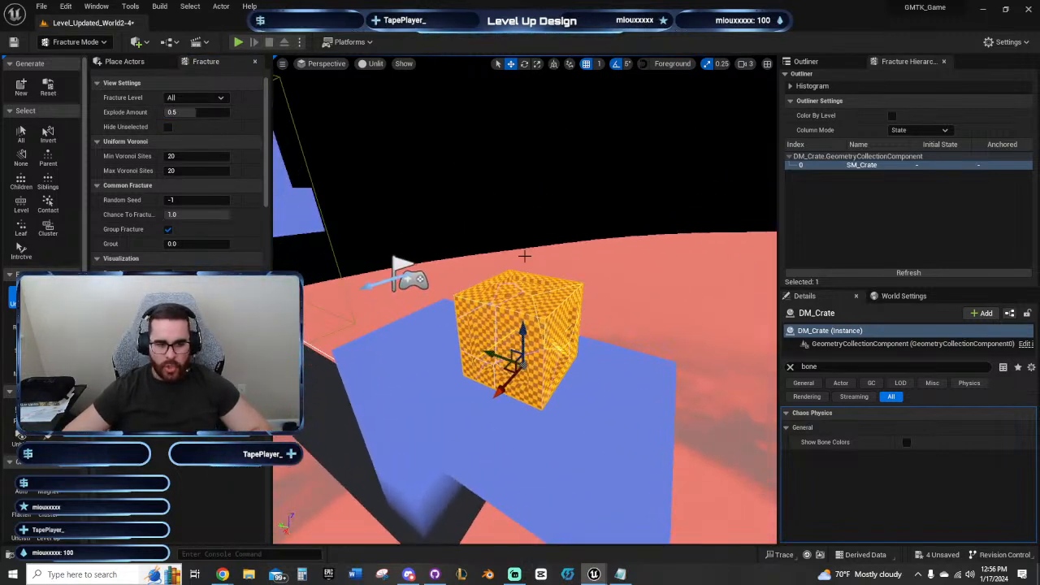
right_drag(517, 254, 510, 257)
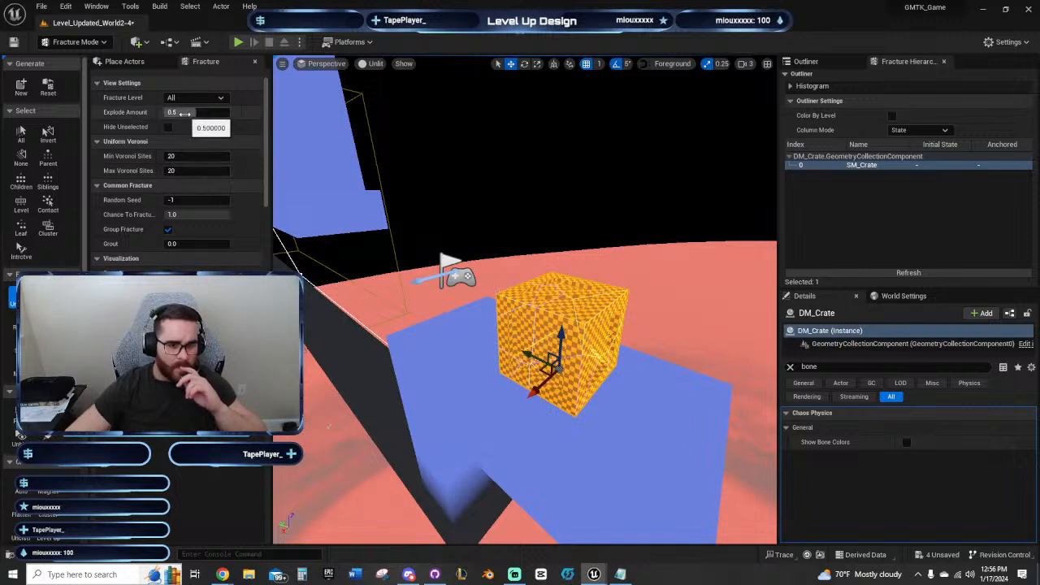
Step: Raise the Explode Amount to 1.0 and apply the Uniform Voronoi fracture with 20 sites to the crate
drag(184, 114, 191, 114)
scroll(171, 155, down, 5)
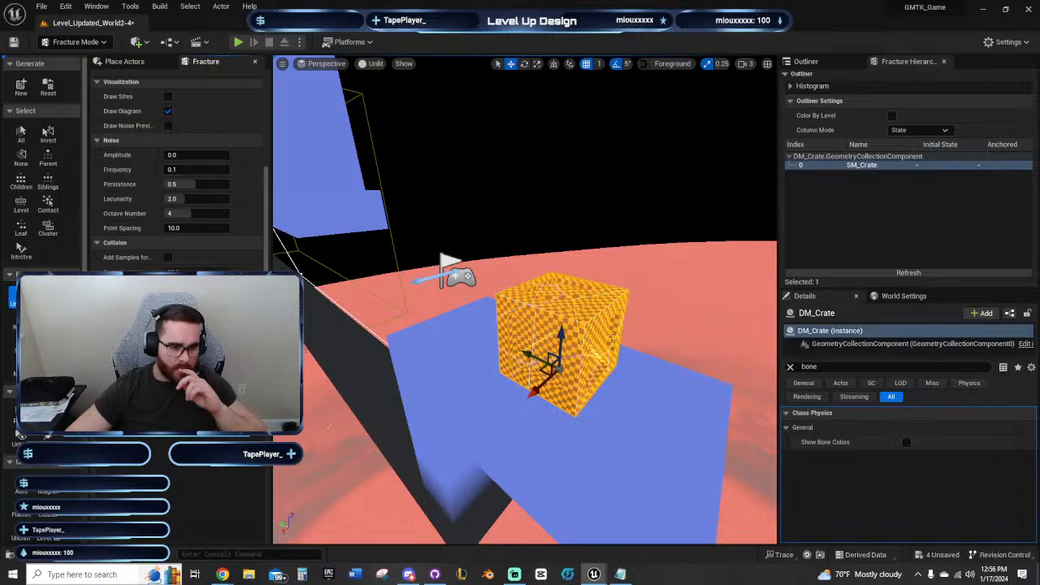
right_drag(525, 326, 365, 276)
key(w)
key(s)
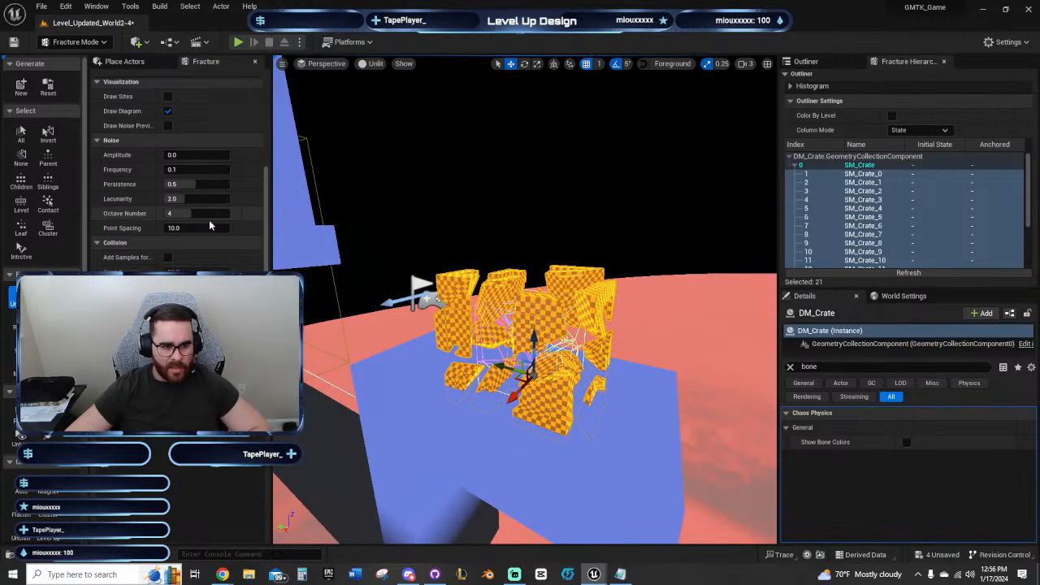
Step: Lower the Explode Amount of the crate's fracture preview to 0.5, and finally to 0.0
scroll(208, 211, up, 5)
click(195, 109)
text(0)
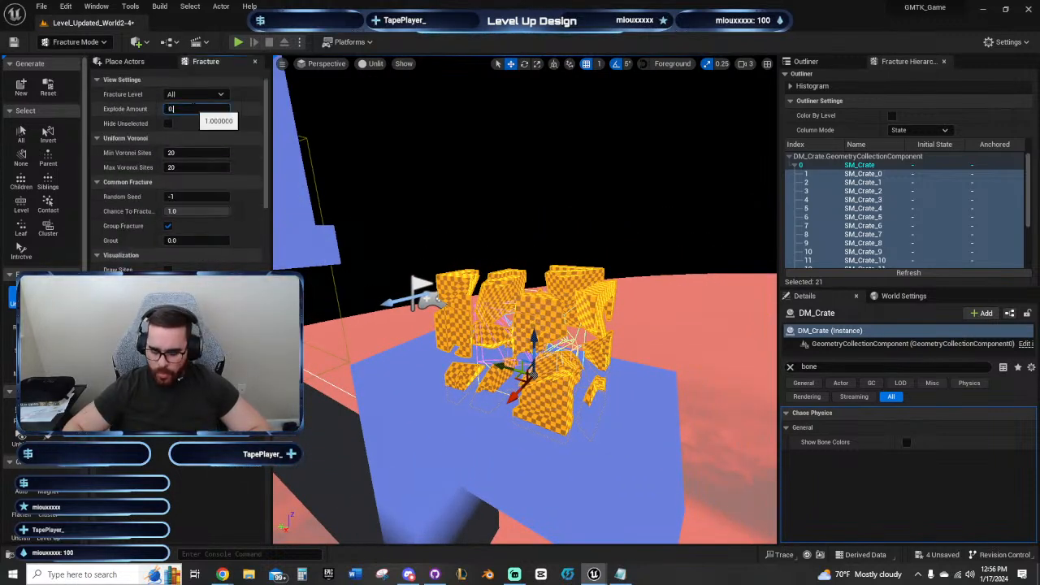
text(.5)
key(Return)
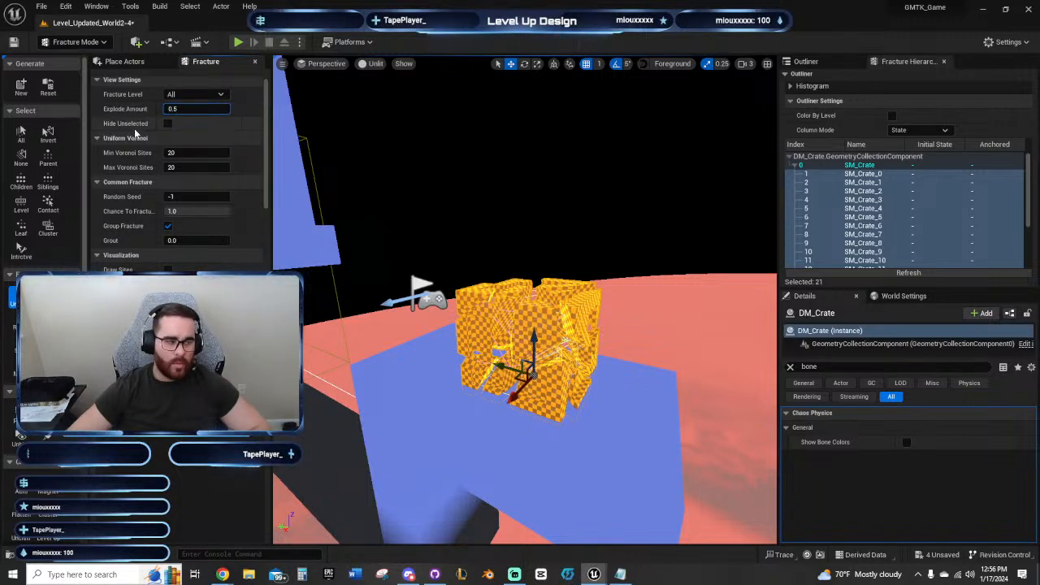
text(0)
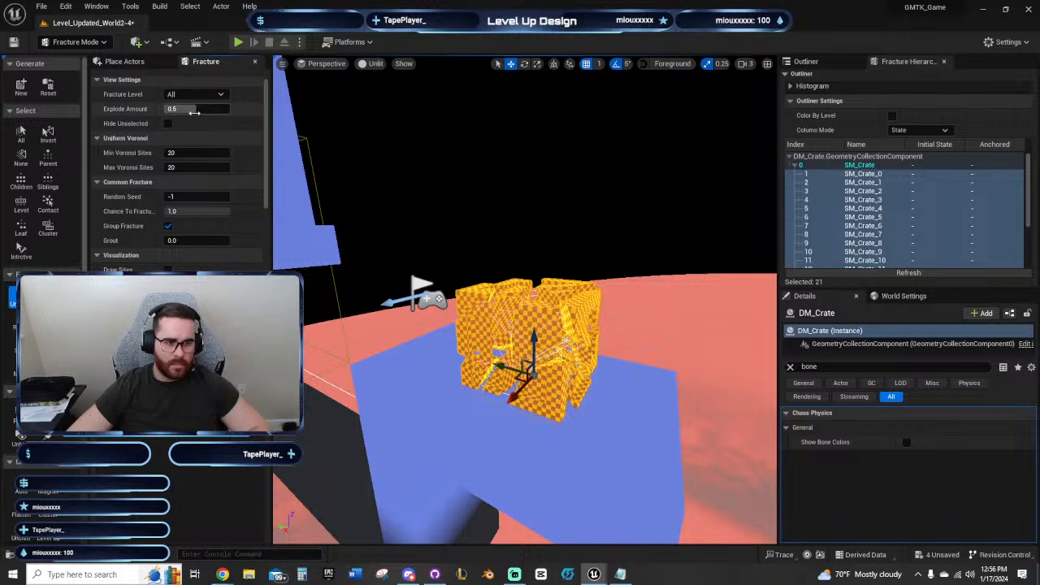
key(Return)
mouse_move(171, 109)
mouse_down()
mouse_move(230, 108)
mouse_move(166, 109)
mouse_up()
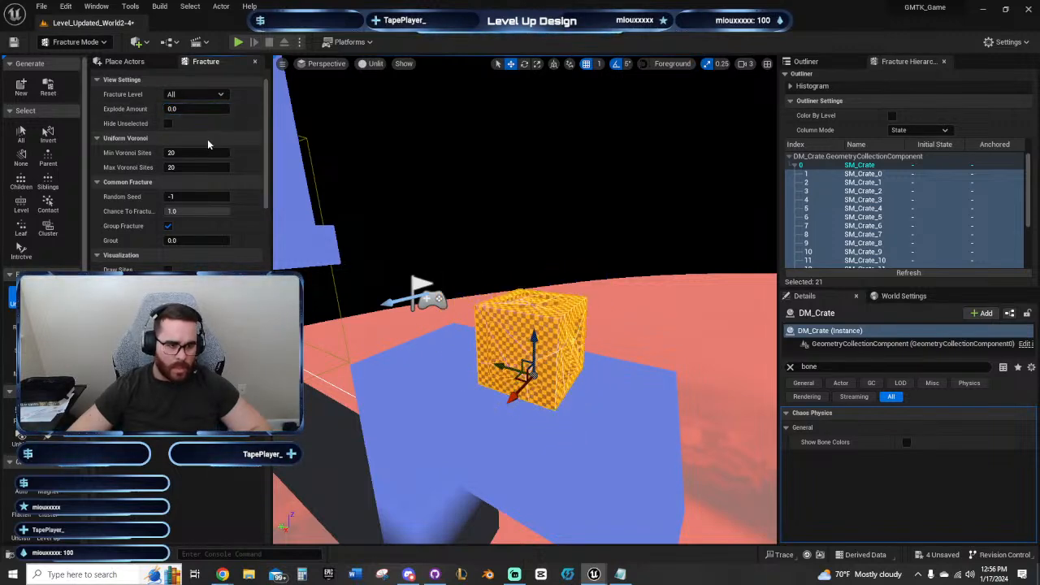
Step: Set Chance To Fracture to 0.3 and apply the Uniform Voronoi fracture to the crate's selected pieces
scroll(207, 139, down, 1)
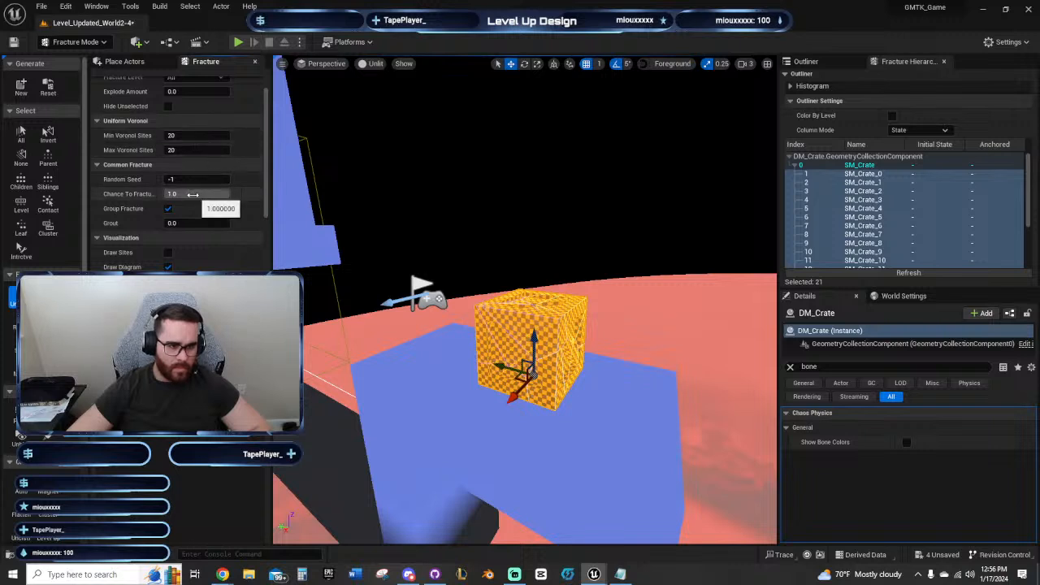
drag(192, 195, 151, 195)
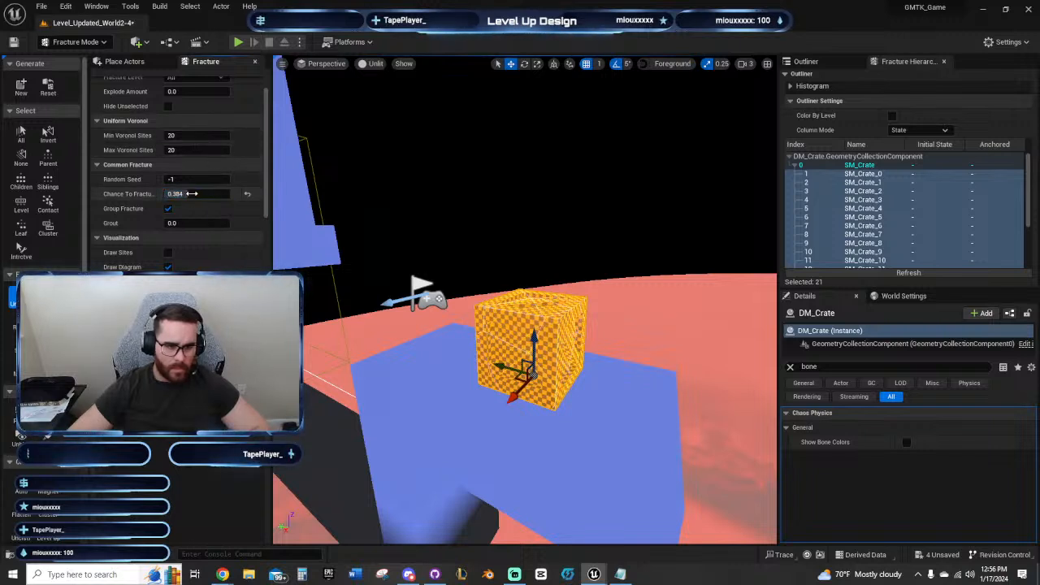
click(203, 195)
text(0.3)
key(Return)
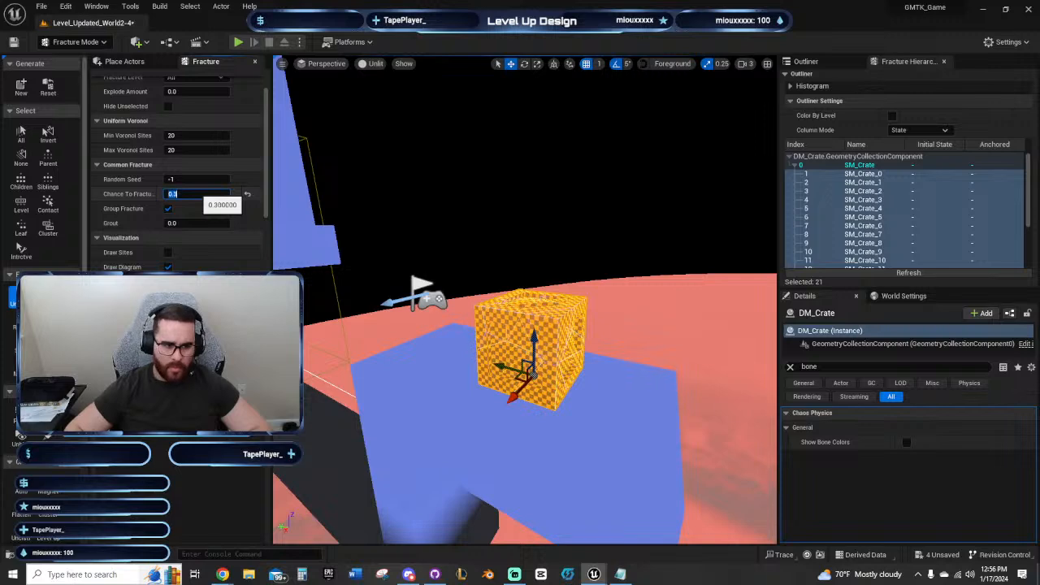
scroll(185, 96, up, 1)
mouse_move(173, 113)
mouse_down()
mouse_move(230, 113)
mouse_move(165, 113)
mouse_up()
scroll(198, 213, down, 5)
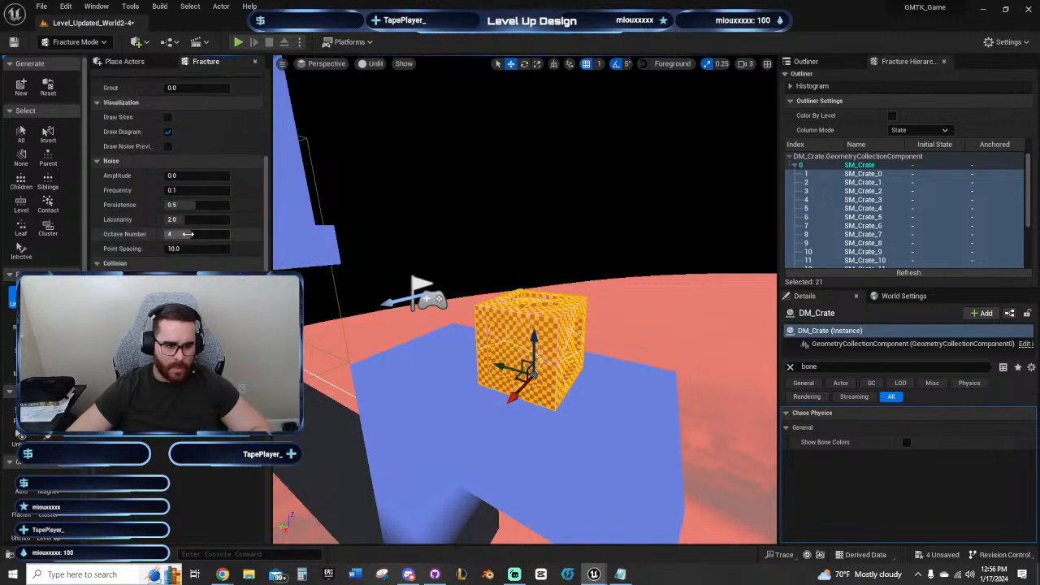
click(204, 343)
Step: Reset Chance To Fracture to its default of 1.0 and fracture the selected crate pieces once more
scroll(247, 209, up, 5)
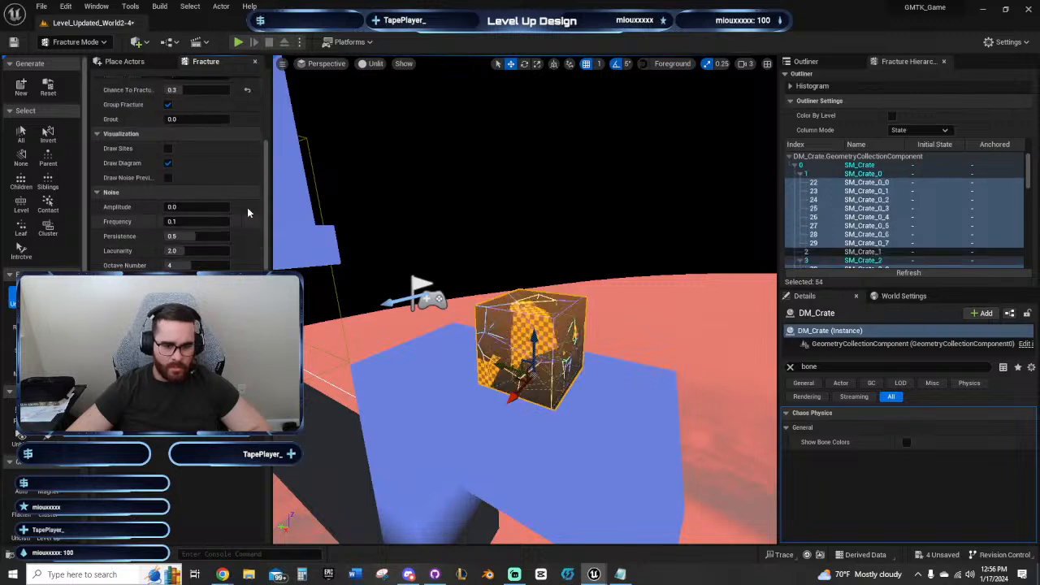
mouse_move(165, 113)
mouse_down()
mouse_move(244, 113)
mouse_move(165, 113)
mouse_up()
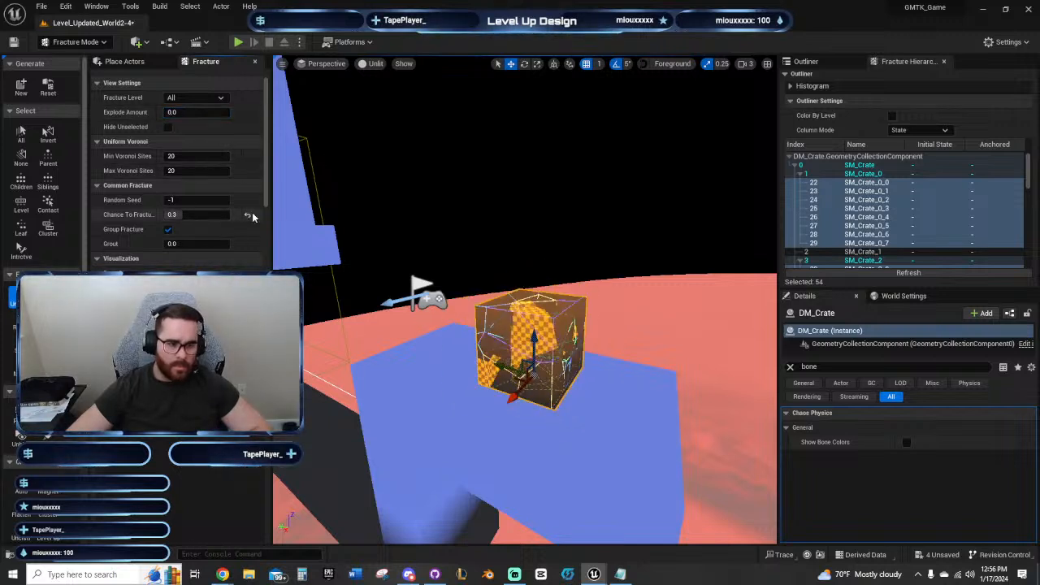
click(248, 215)
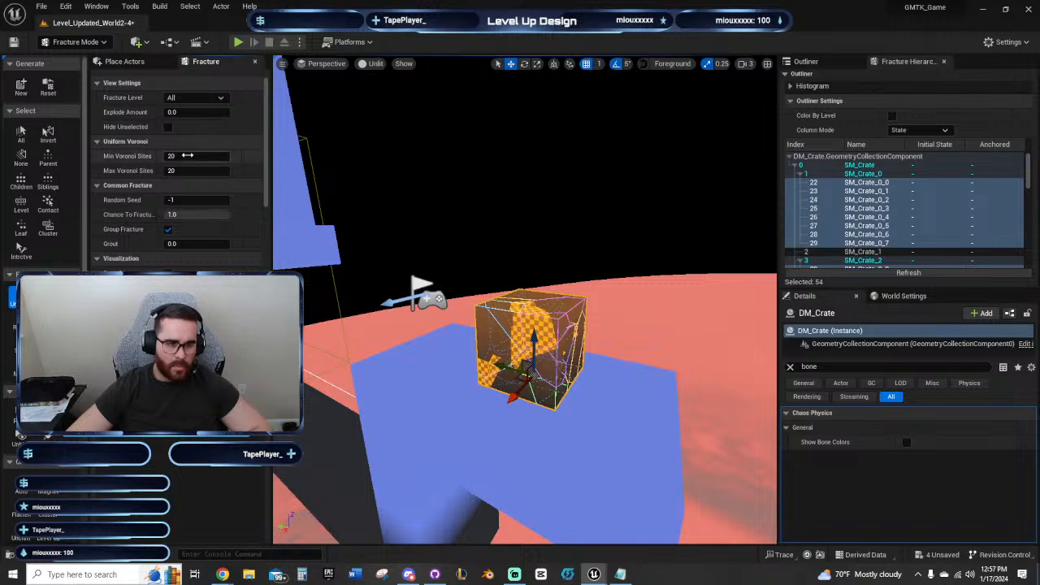
scroll(199, 195, down, 5)
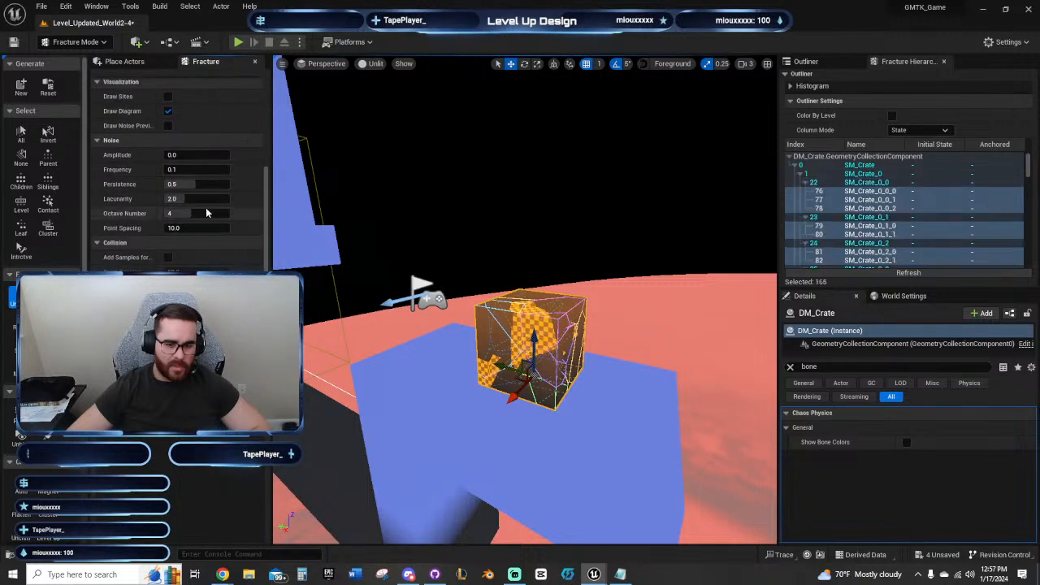
scroll(203, 195, up, 5)
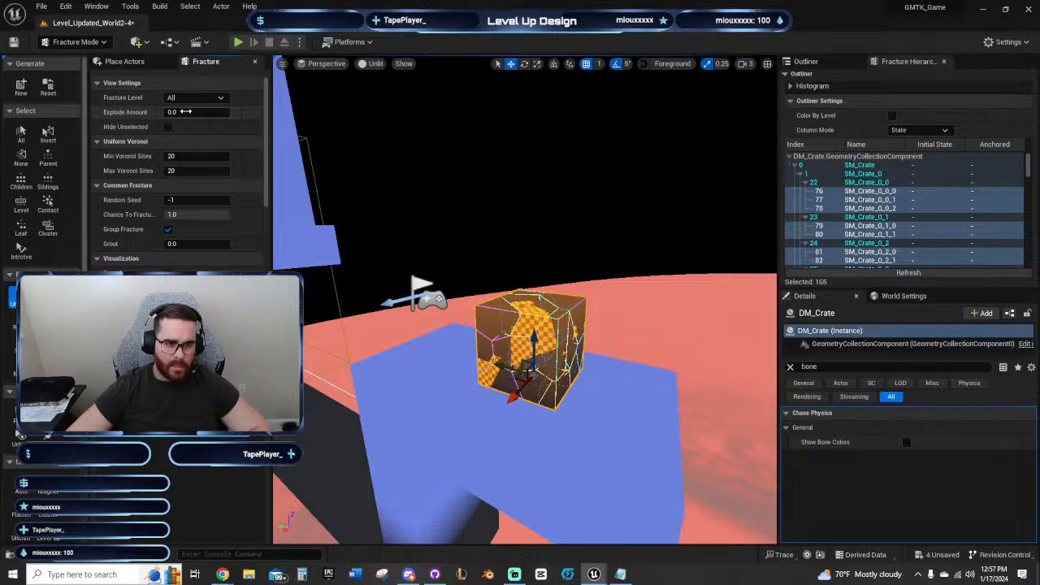
Step: Set the Explode Amount to 1.0 and examine the crate's fractured pieces up close and from a distance
drag(186, 112, 231, 112)
key(w)
right_drag(439, 235, 431, 260)
key(s)
key(w)
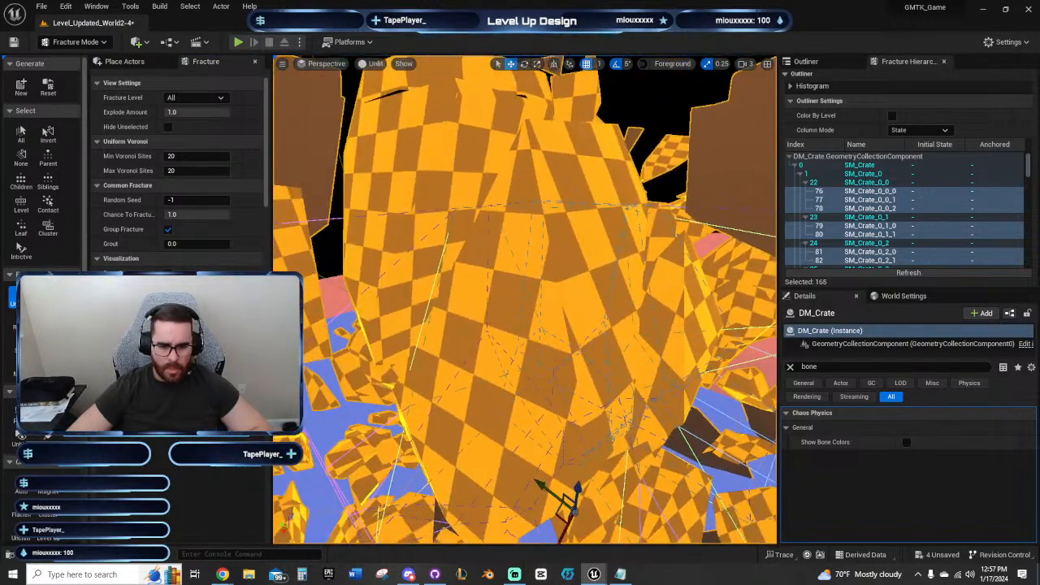
key(s)
right_drag(527, 276, 520, 291)
right_drag(626, 324, 610, 308)
key(w)
key(s)
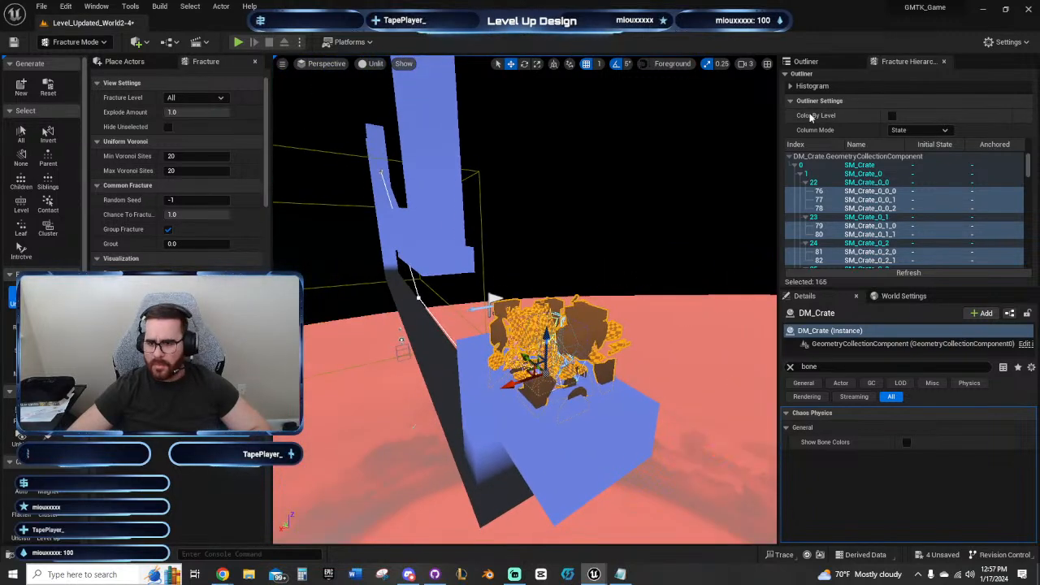
Step: Check the hierarchy's Column Mode choices and the root component's Initial Dynamic State and Anchored options without changing them
click(940, 132)
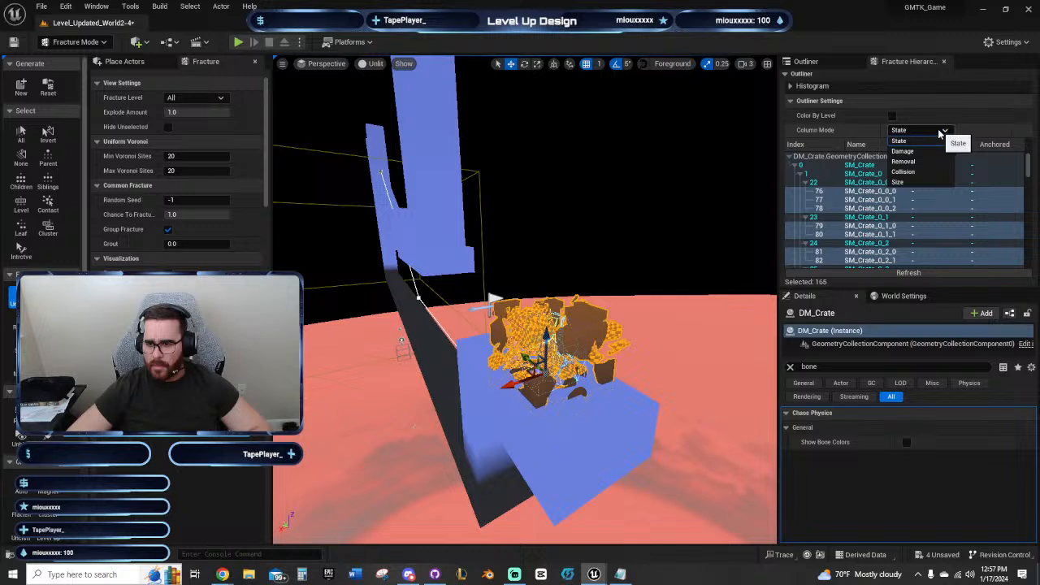
click(927, 140)
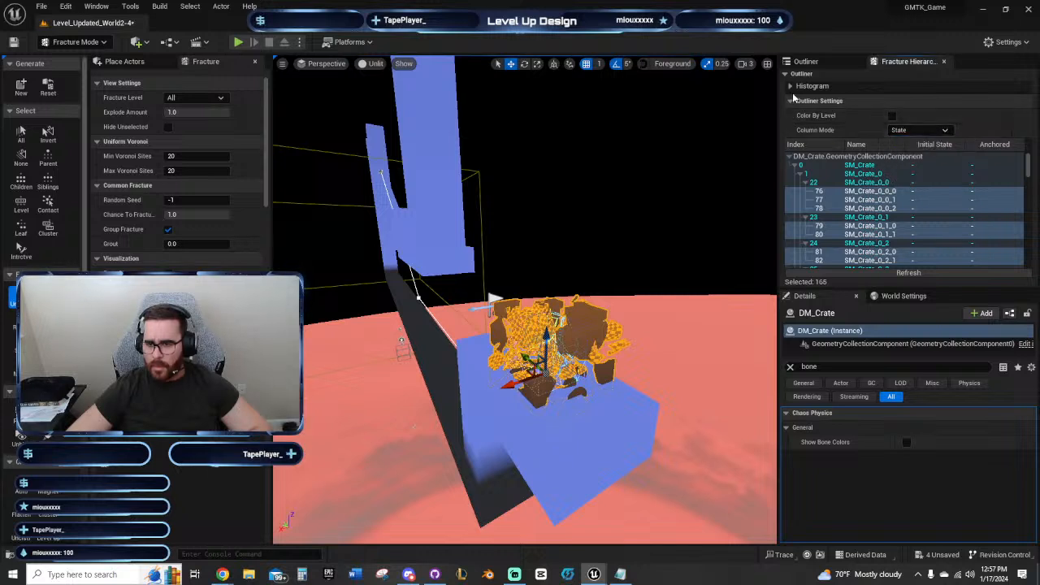
right_click(828, 157)
mouse_move(874, 166)
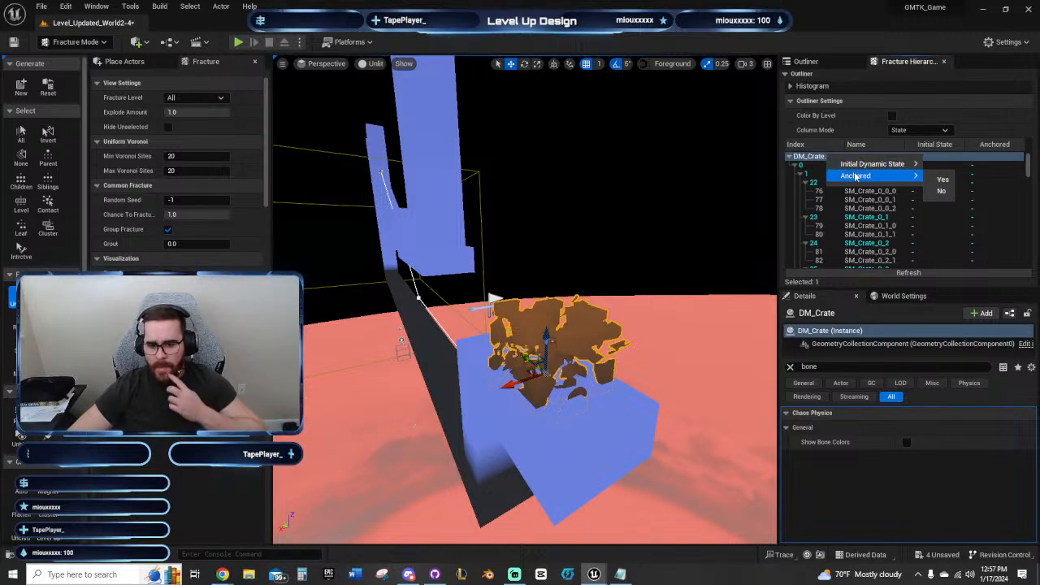
click(609, 239)
Step: Set the Explode Amount back to 0.0 and reselect the crate on the ledge
right_drag(464, 211, 481, 230)
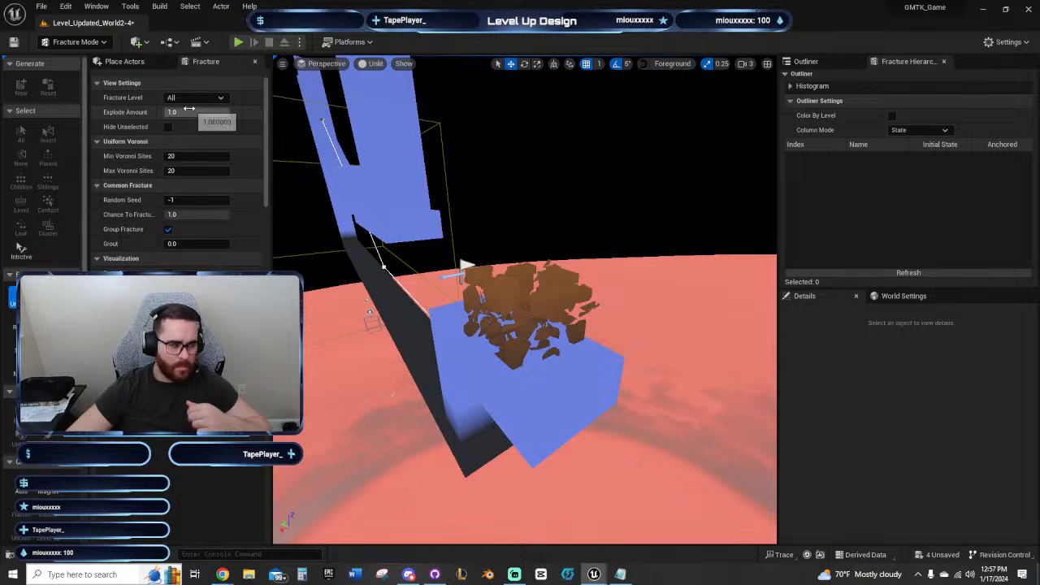
drag(189, 108, 172, 109)
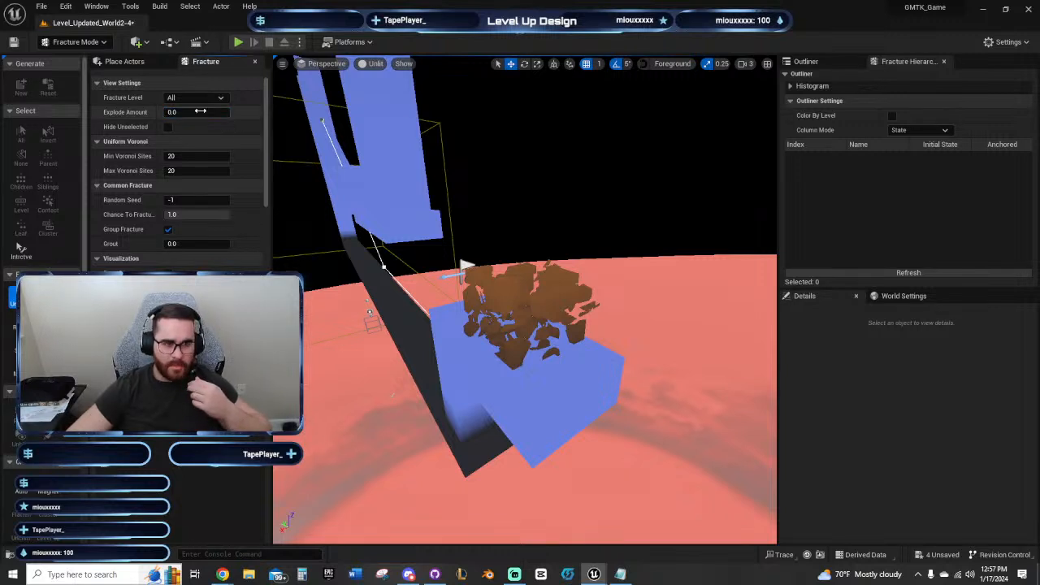
click(533, 297)
right_drag(532, 297, 546, 326)
key(w)
key(s)
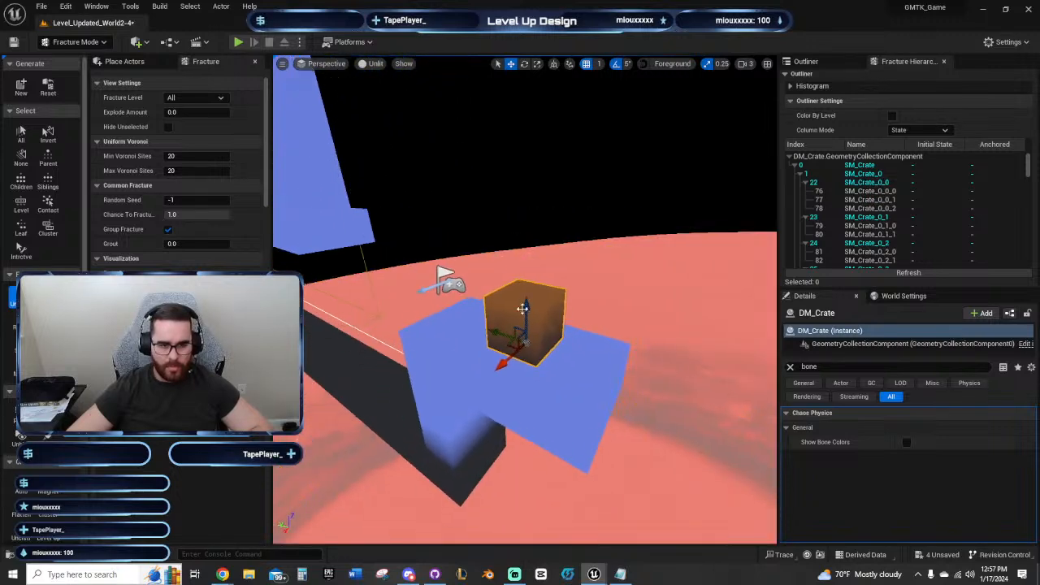
mouse_move(176, 112)
mouse_down()
mouse_move(229, 112)
mouse_move(166, 112)
mouse_up()
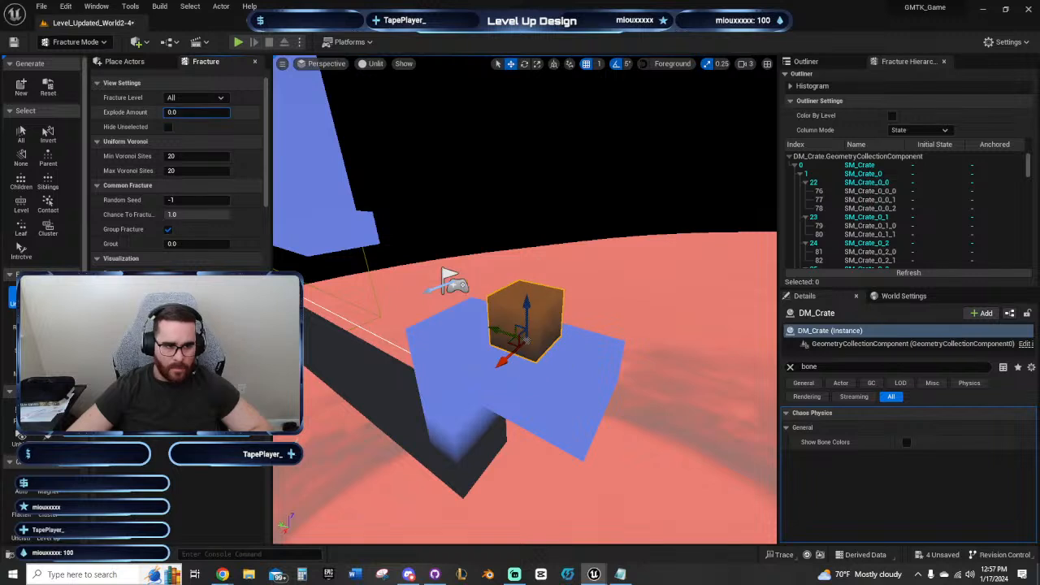
Step: Switch from Fracture mode to Selection mode and raise the DM_Crate above the ledge
scroll(235, 172, down, 4)
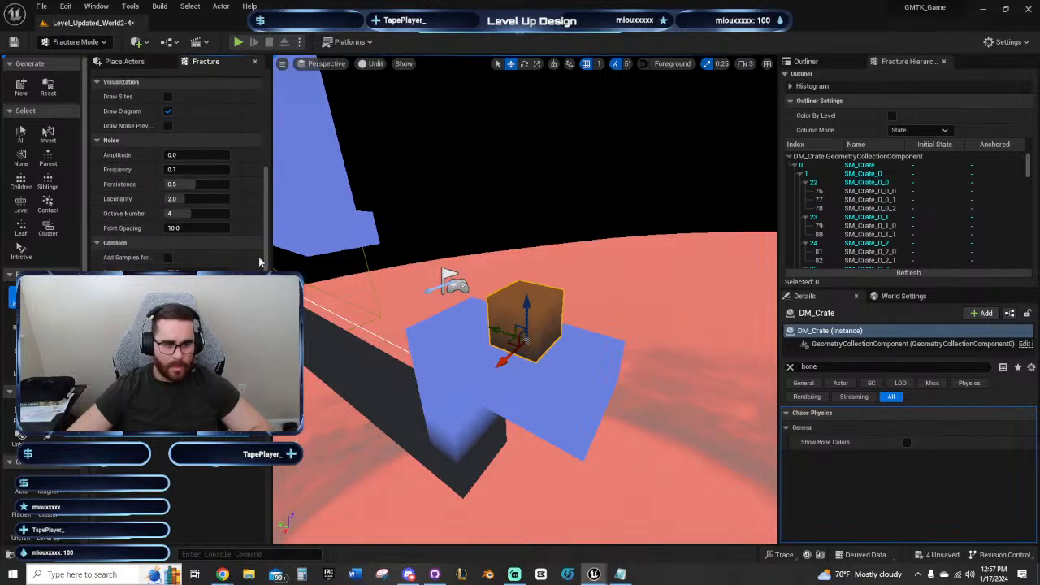
click(76, 41)
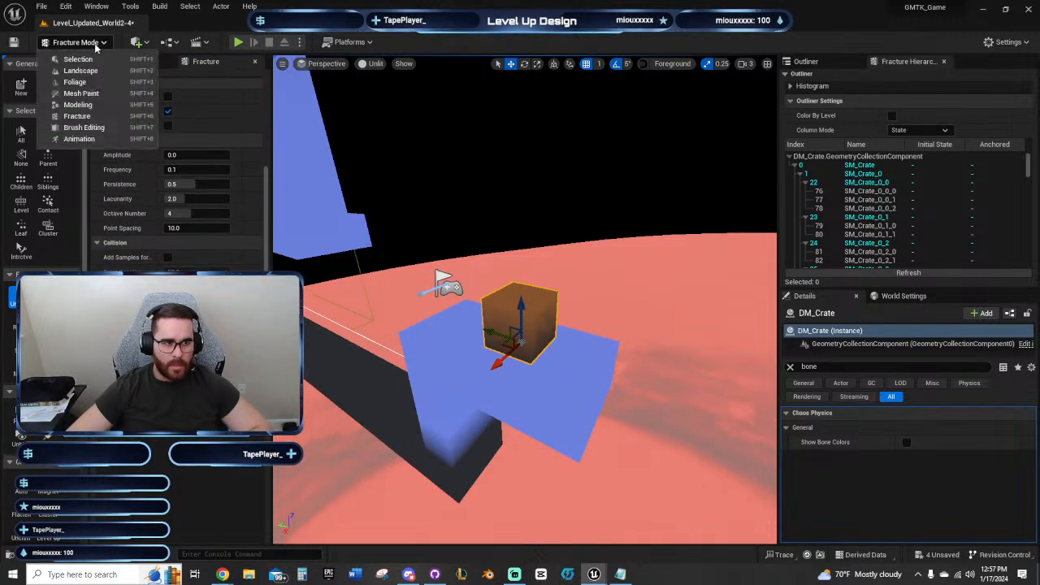
click(85, 60)
right_drag(515, 234, 561, 293)
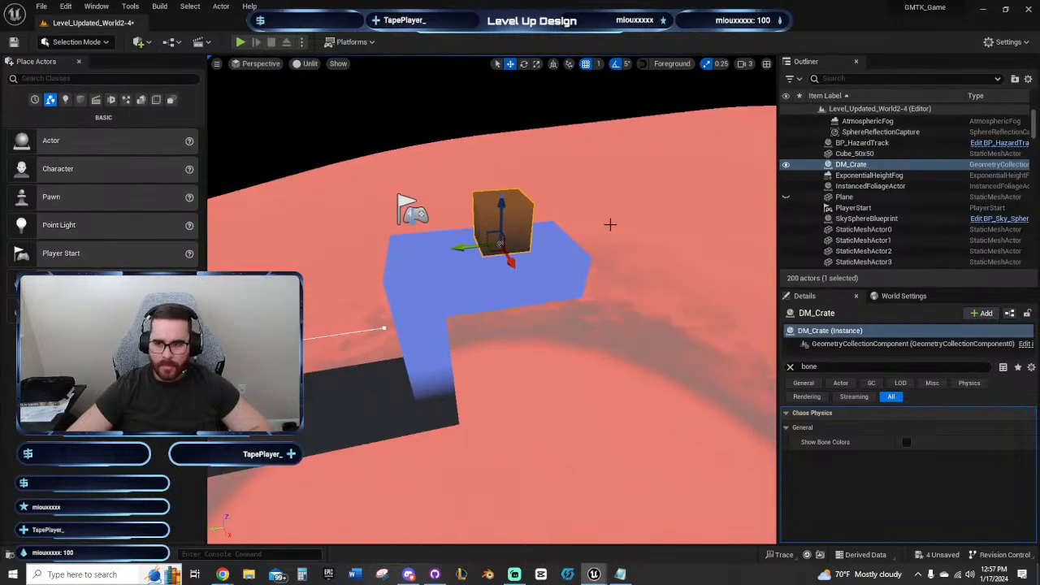
right_drag(562, 230, 549, 199)
drag(520, 238, 519, 221)
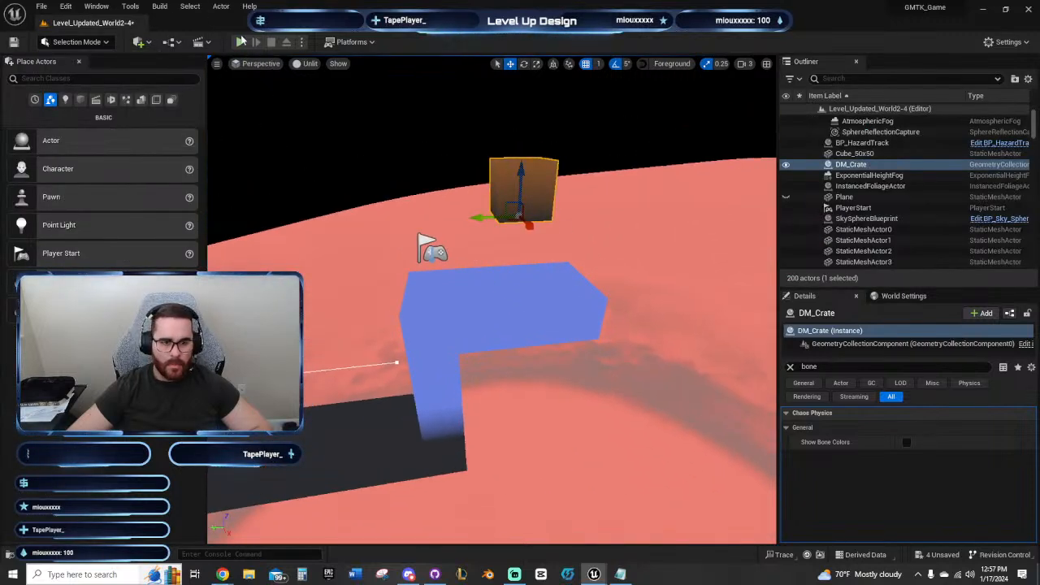
Step: Play-test the level briefly to check how the raised crate falls onto the ledge, and stop the session
click(241, 42)
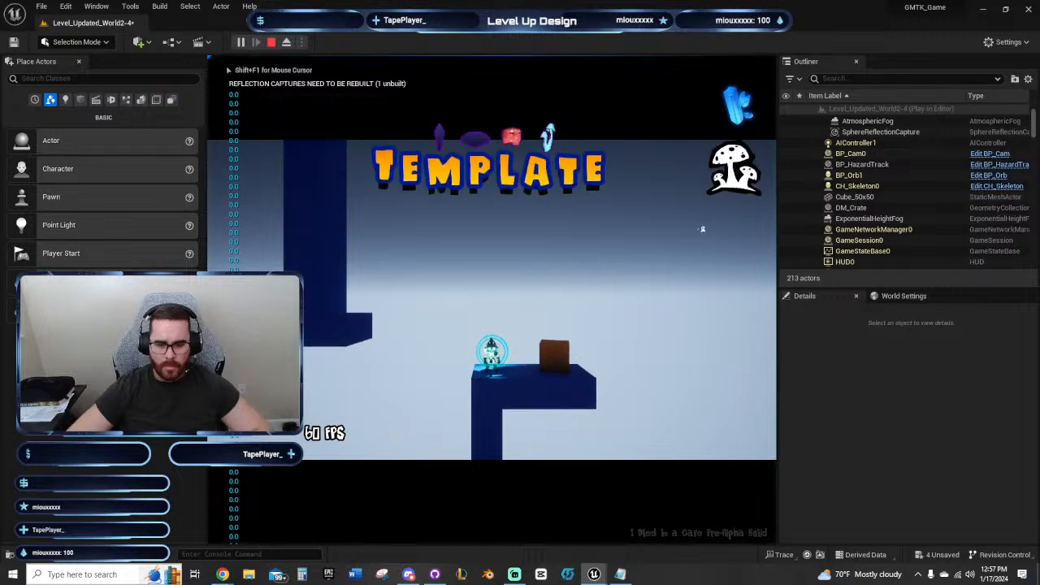
key(Escape)
right_drag(701, 326, 741, 335)
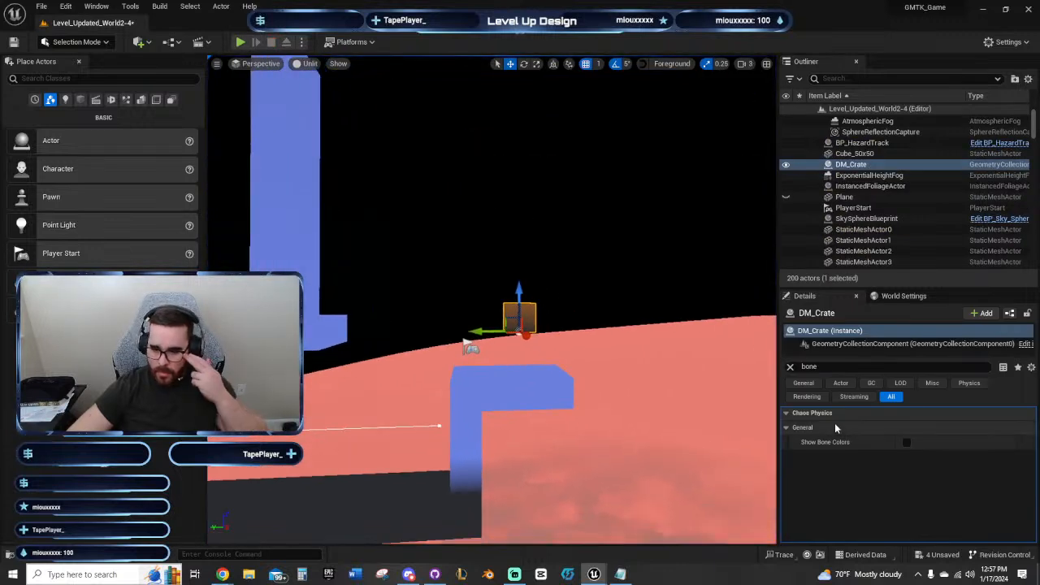
Step: Clear the "bone" filter from the crate's details and review its Chaos Physics properties, including the Rest Collection
click(790, 368)
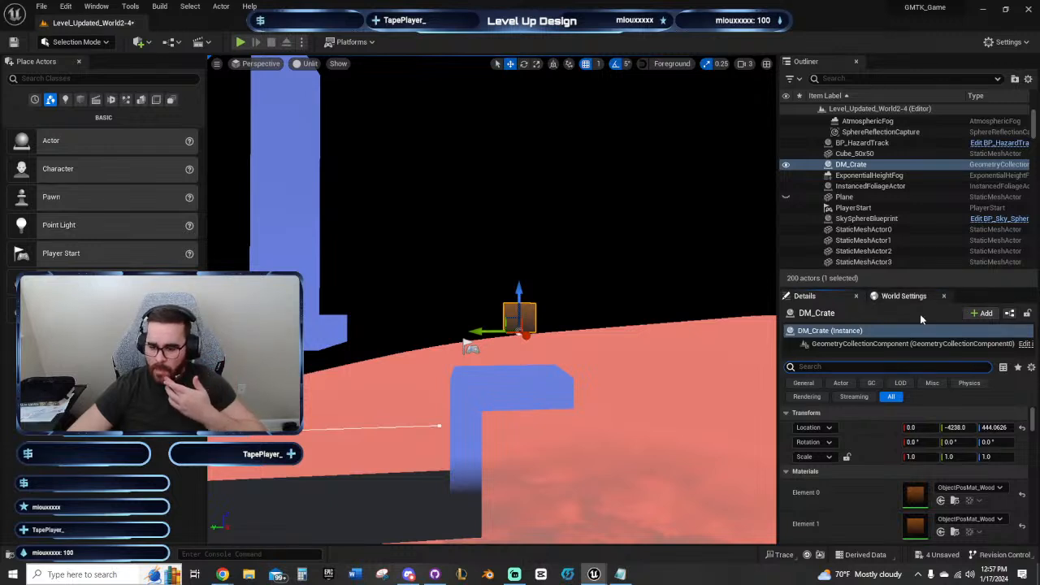
scroll(926, 431, down, 10)
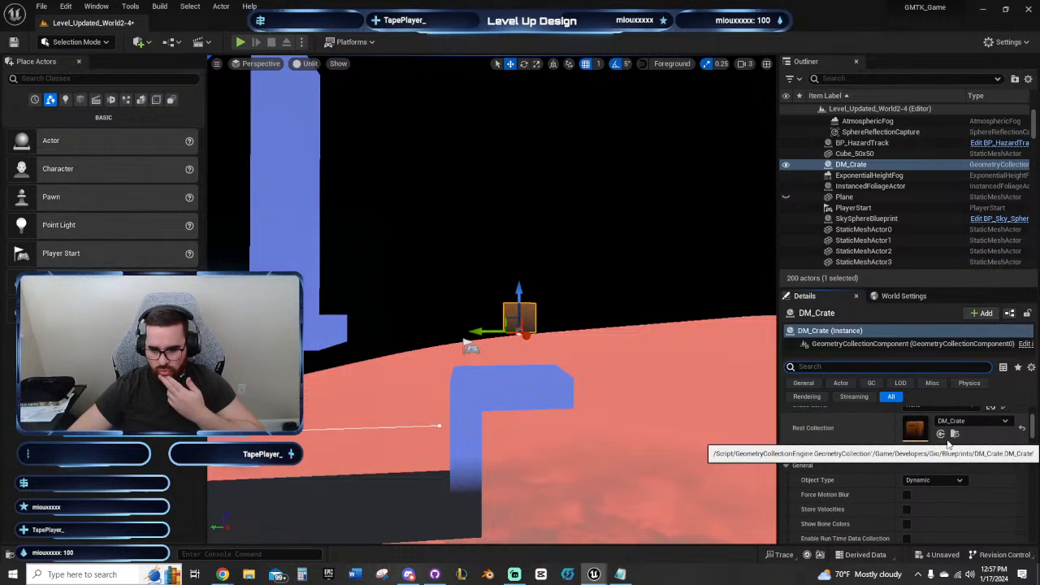
scroll(974, 445, up, 2)
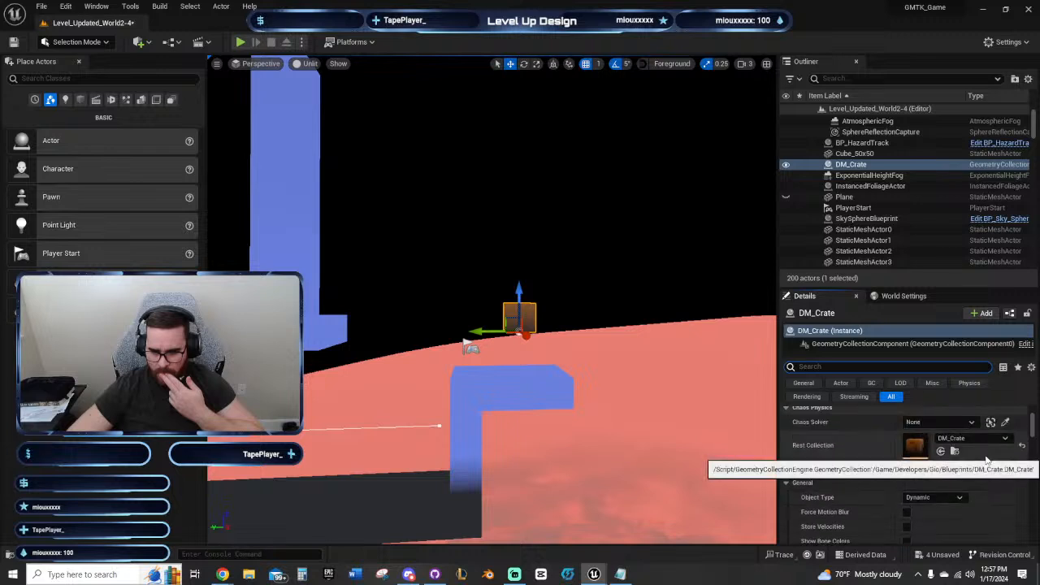
scroll(991, 467, up, 1)
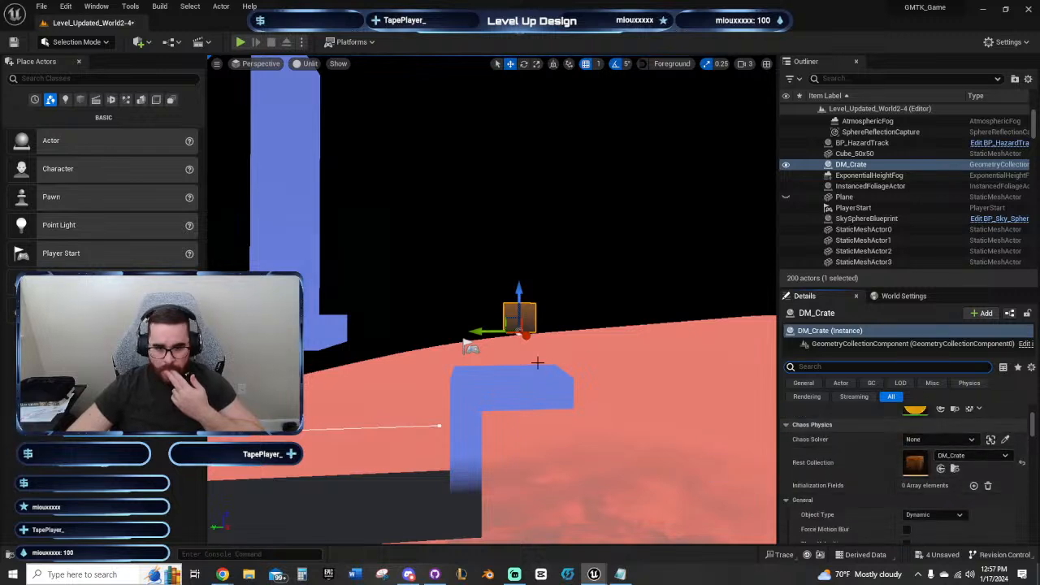
right_drag(537, 363, 550, 364)
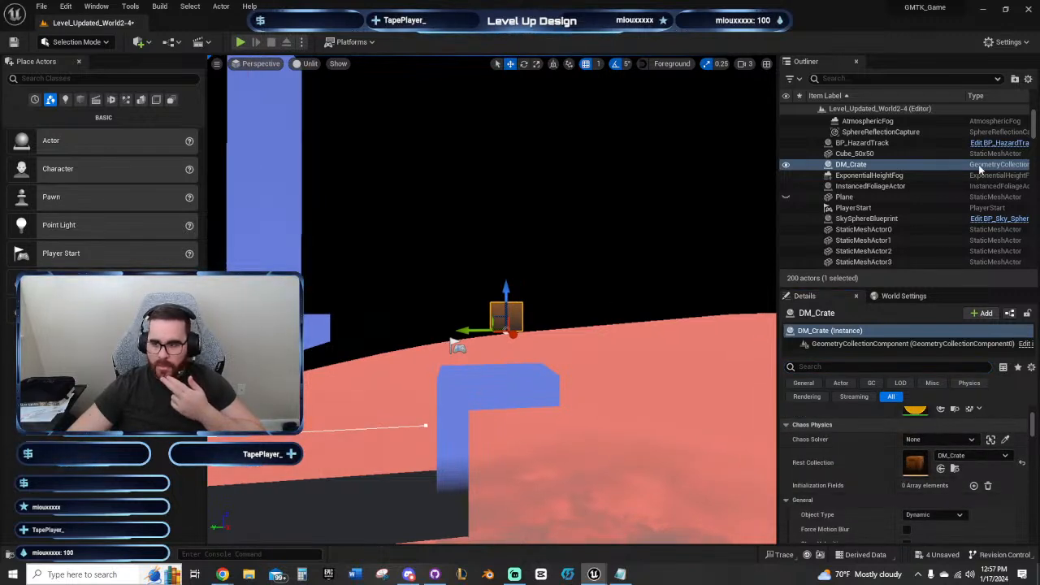
Step: Open the DM_Crate geometry collection asset for editing and collapse the array below Import Collision from Source
right_click(848, 168)
click(877, 190)
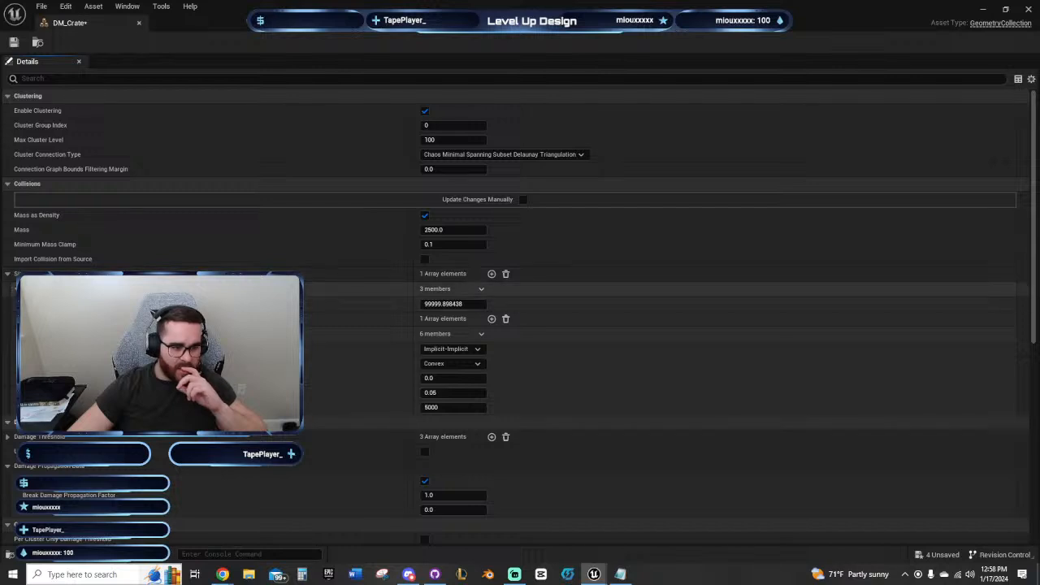
click(9, 279)
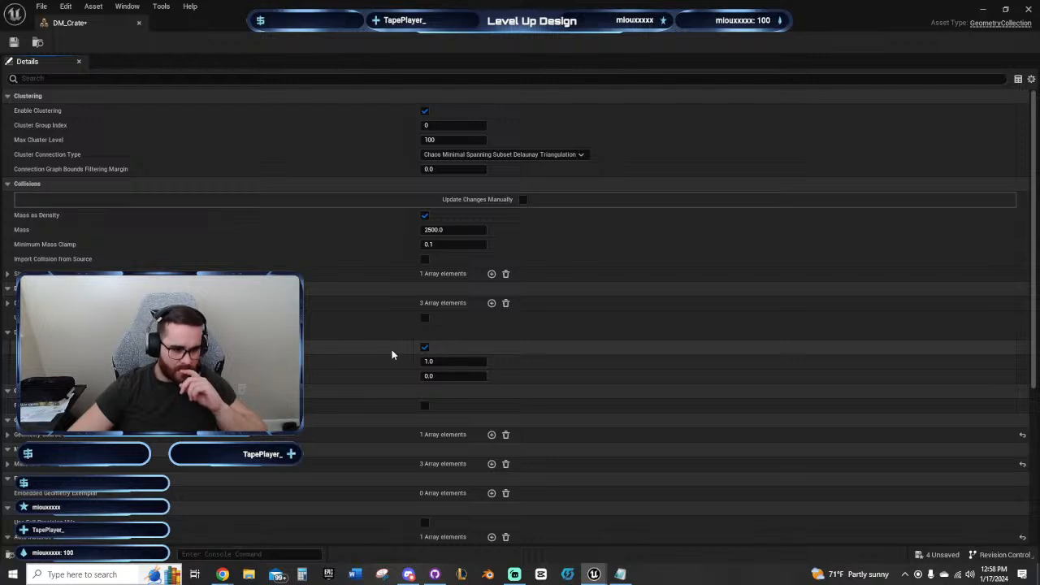
Step: Review the DM_Crate geometry collection's collision, damage, geometry source, material, rendering and removal settings
scroll(390, 349, down, 3)
scroll(372, 335, down, 2)
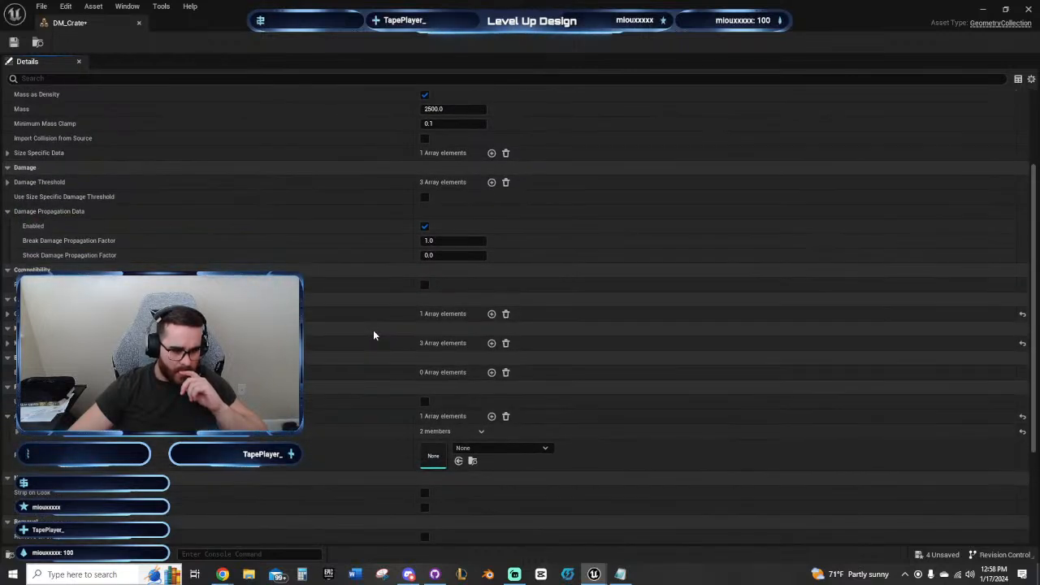
scroll(373, 335, down, 6)
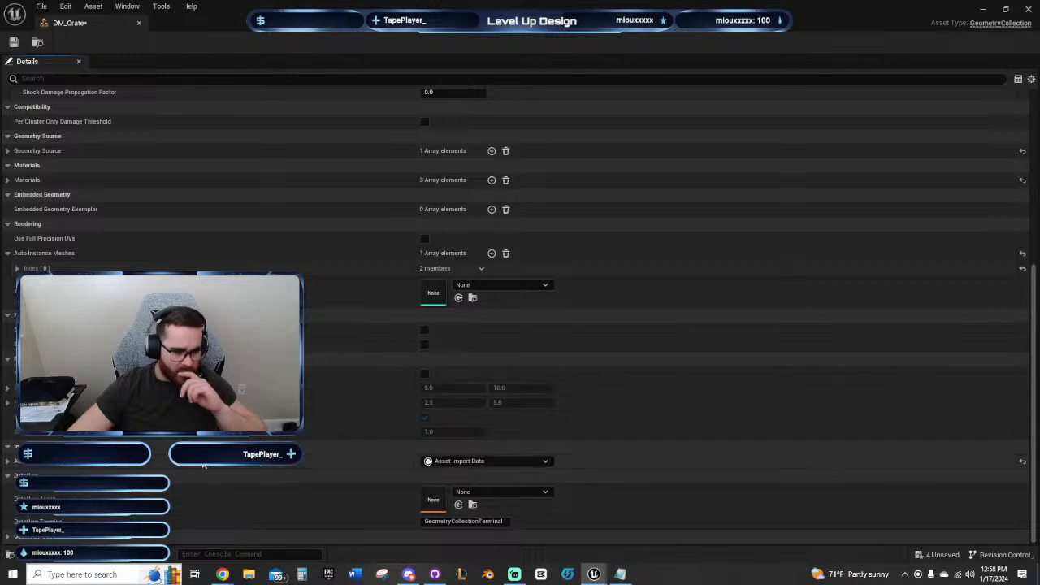
scroll(323, 493, up, 2)
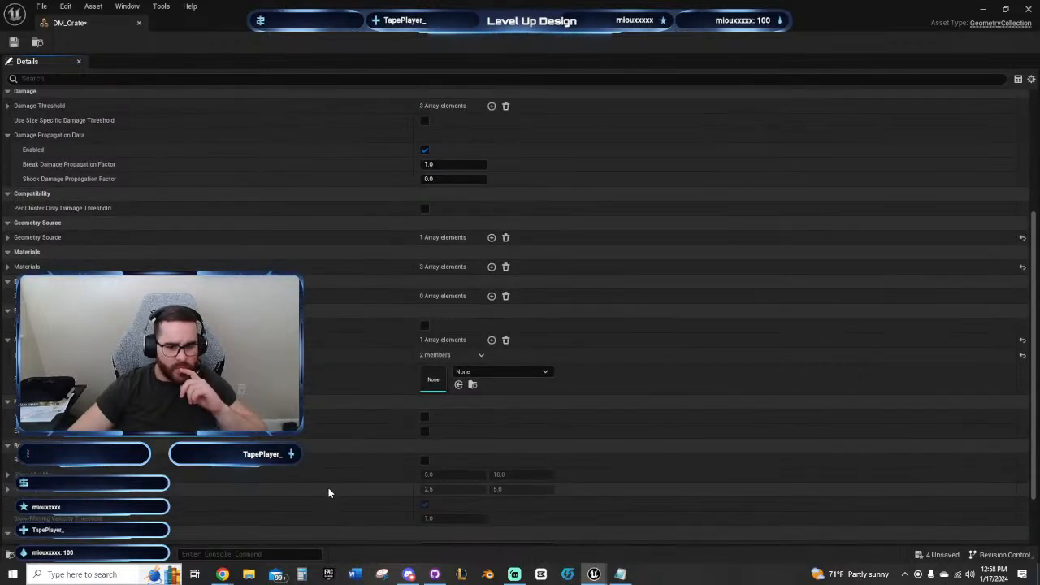
scroll(328, 493, up, 3)
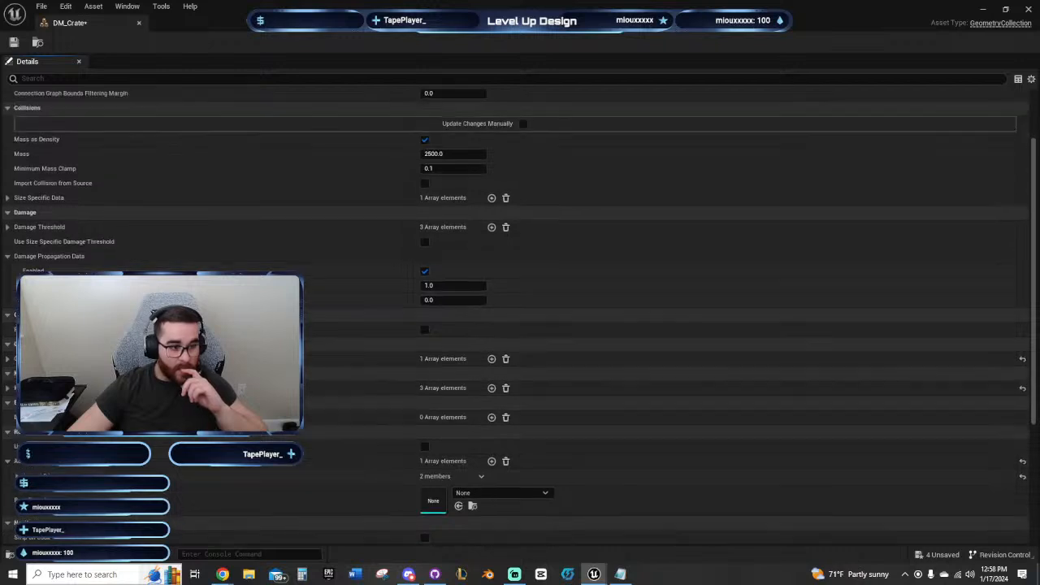
scroll(155, 268, up, 2)
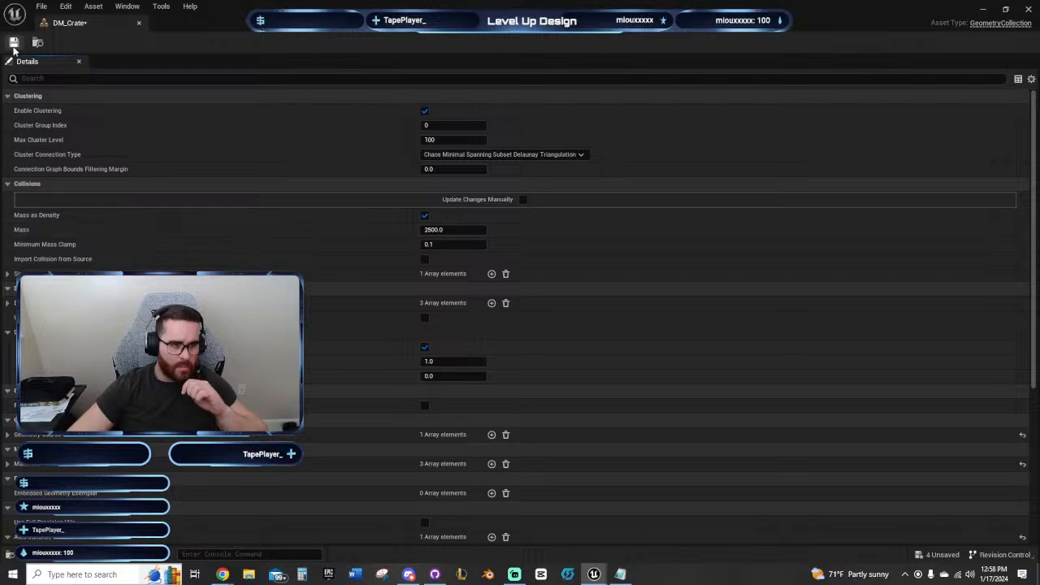
Step: Dock the DM_Crate asset editor alongside the level and briefly play-test Level_Updated_World2-4 to check the crate's drop onto the ledge
drag(88, 23, 236, 22)
click(128, 23)
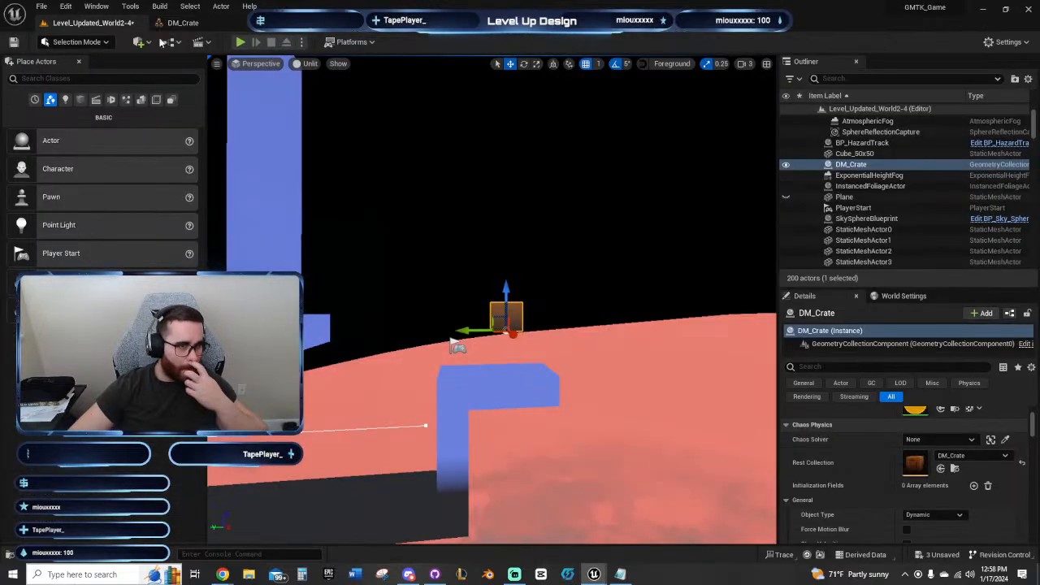
key(alt+p)
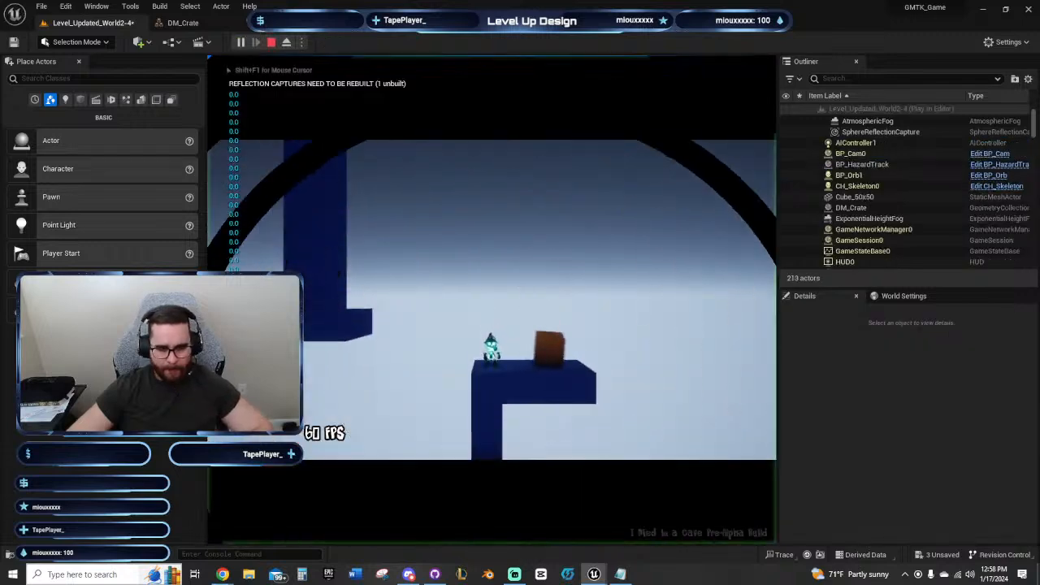
key(Escape)
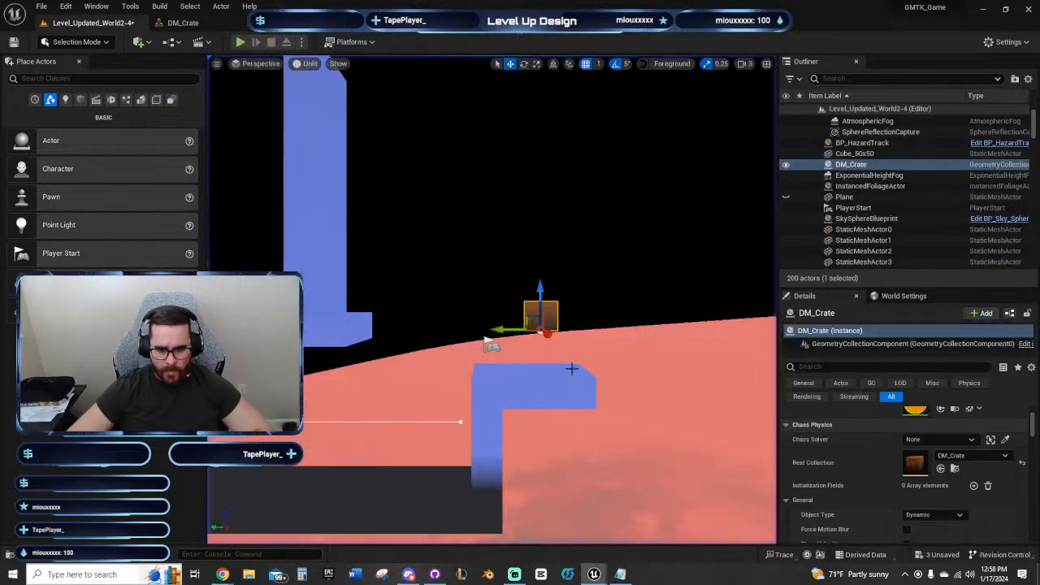
Step: Raise the DM_Crate far above the ledge and play-test how it breaks on landing
drag(539, 286, 541, 57)
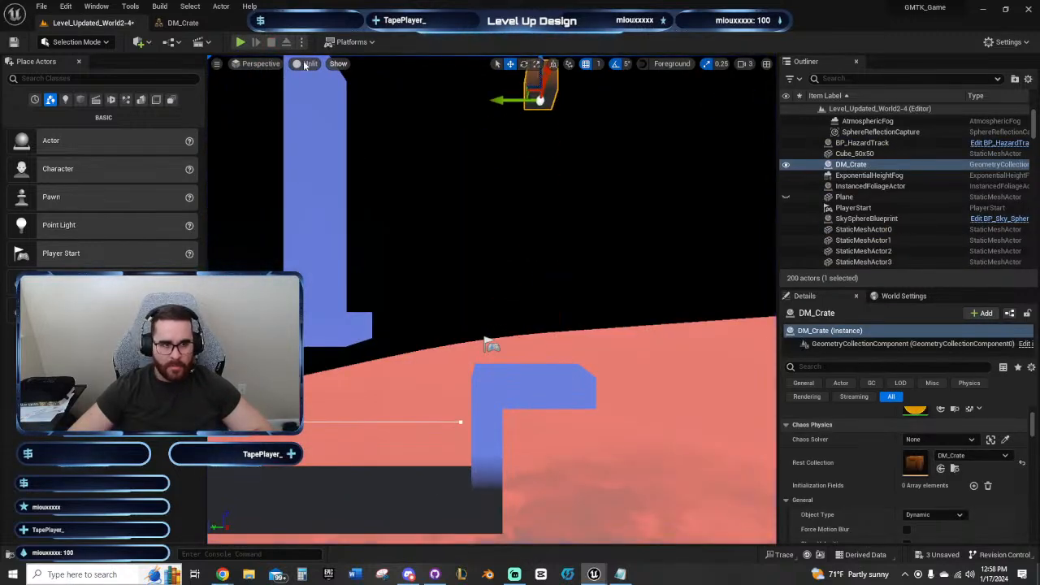
click(241, 41)
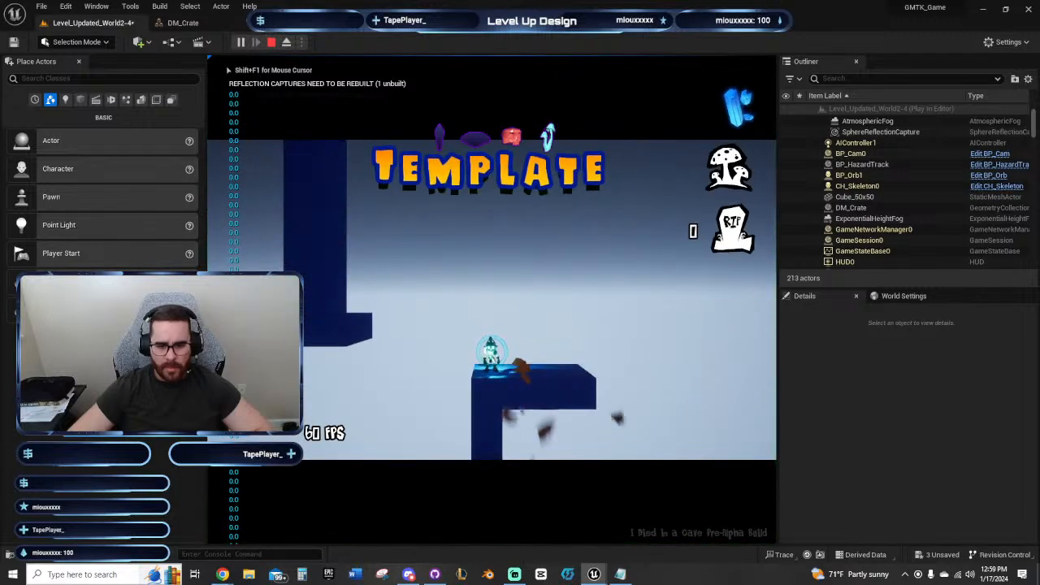
key(Escape)
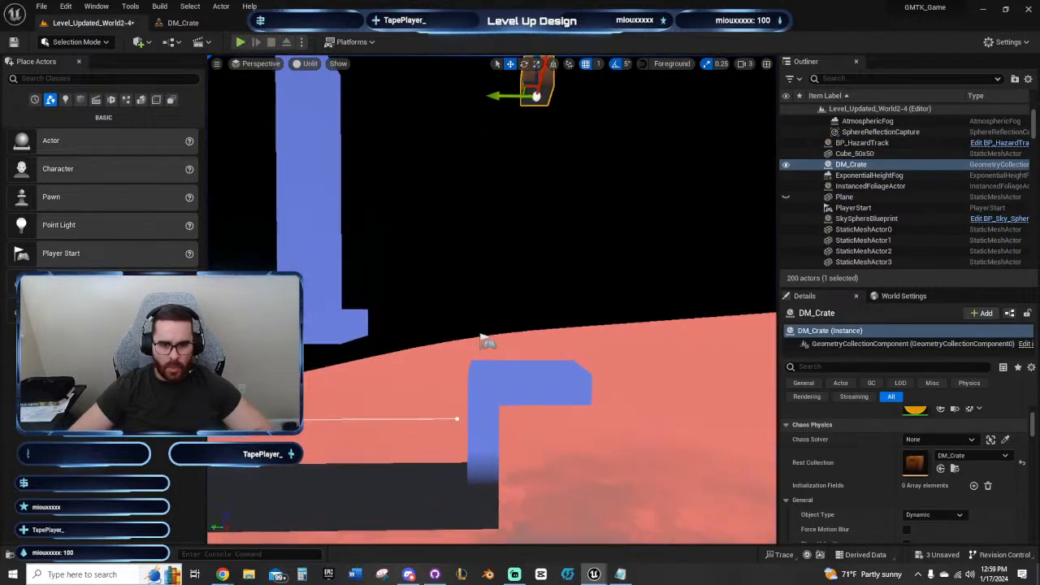
Step: Raise the DM_Crate even higher above the ledge and play-test its fall again
right_drag(526, 175, 525, 114)
drag(545, 178, 545, 81)
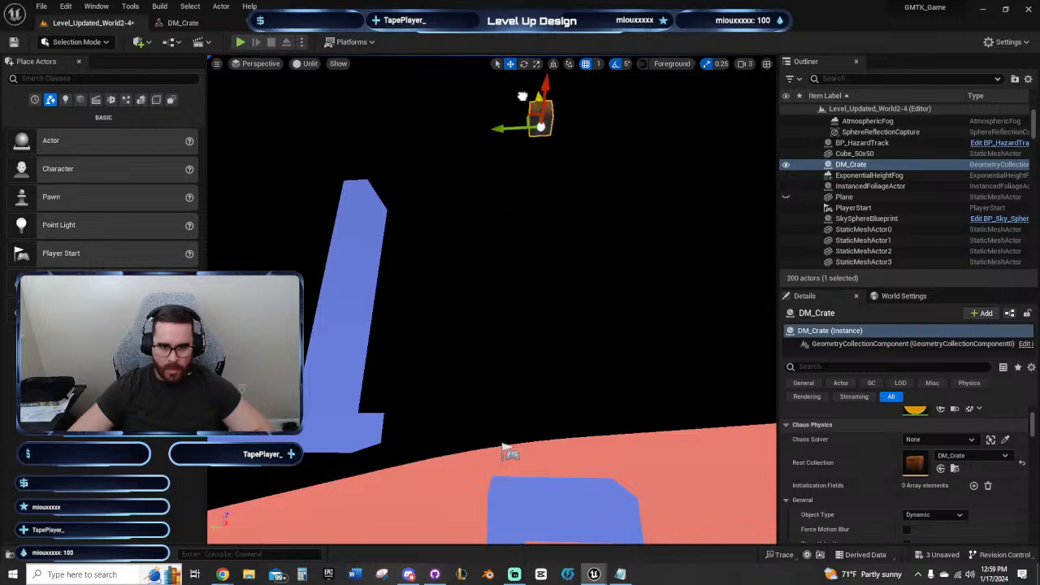
click(240, 42)
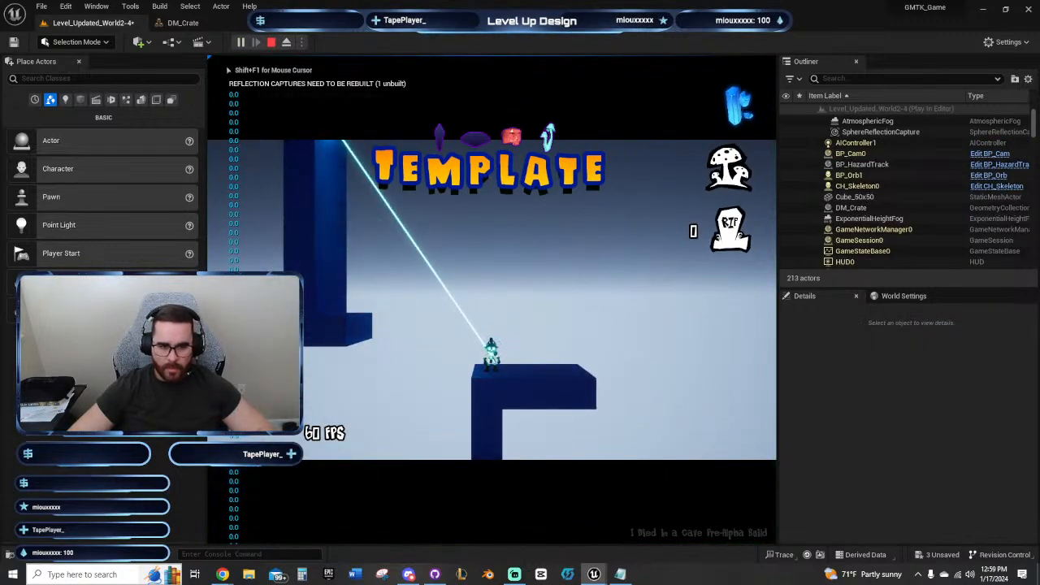
key(Escape)
right_click(461, 285)
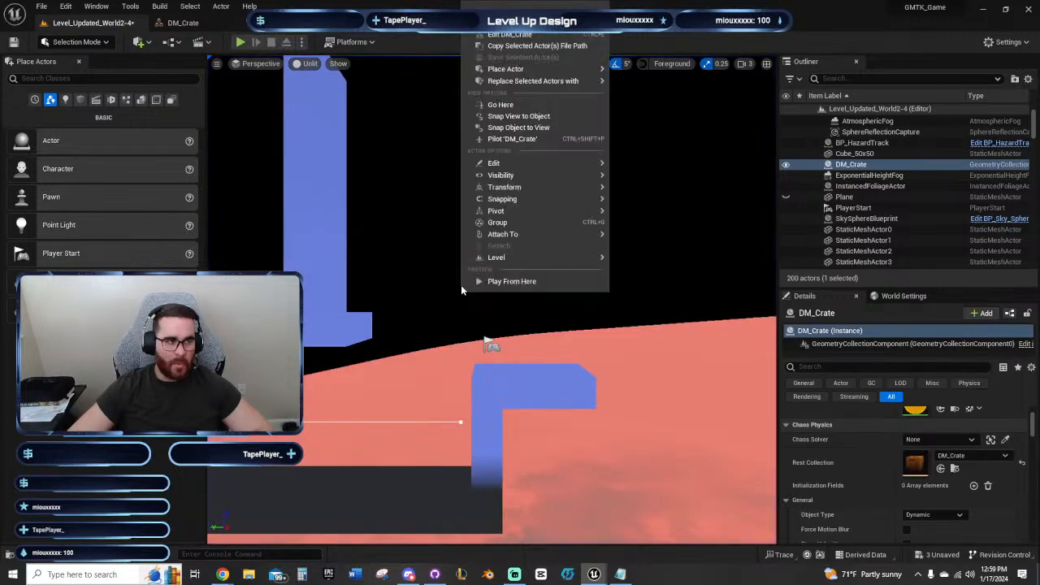
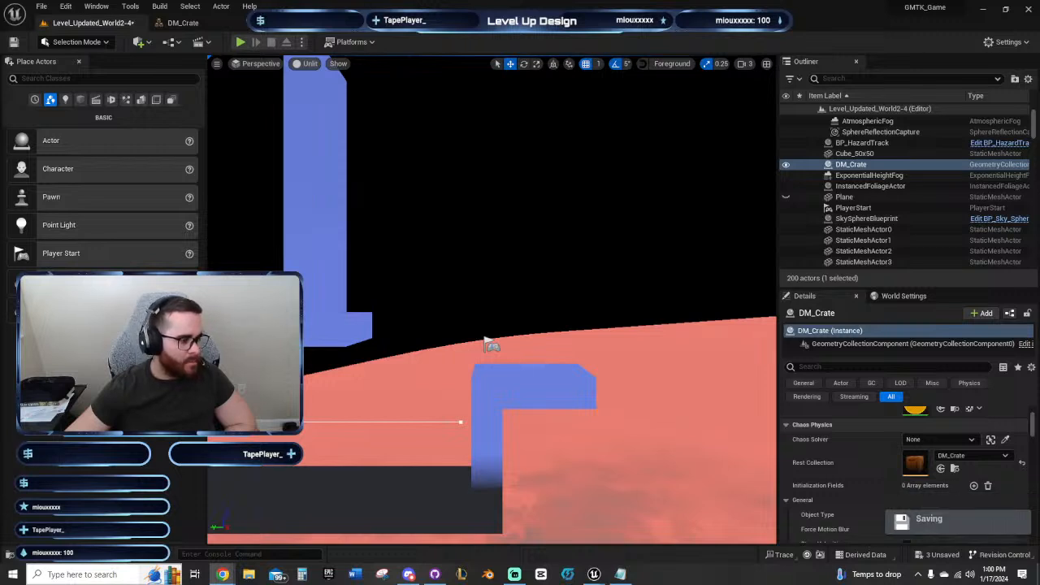
Step: Snap the raised DM_Crate straight down onto the top surface of the ledge
right_drag(492, 301, 516, 235)
right_drag(414, 330, 281, 390)
key(End)
Step: Examine the layout of the ledge, crate, player start and tall blue tower from several angles
key(w)
key(d)
key(a)
mouse_move(516, 399)
right_down()
mouse_move(579, 405)
mouse_move(491, 389)
mouse_move(512, 390)
right_up()
key(w)
key(a)
key(s)
key(w)
right_drag(577, 372, 577, 372)
key(d)
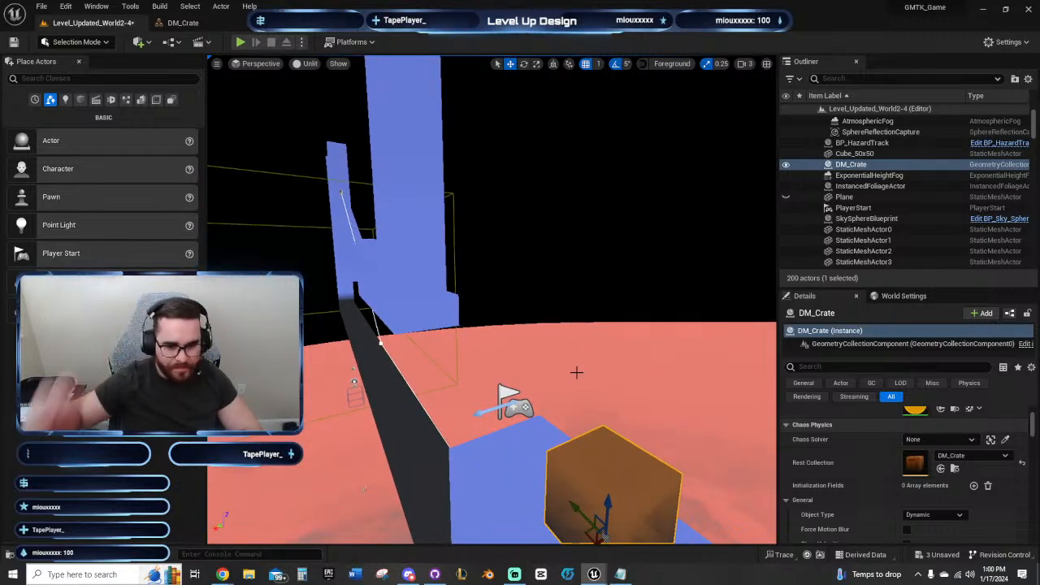
key(d)
right_drag(537, 333, 447, 318)
key(a)
click(537, 328)
key(a)
key(s)
key(w)
key(w)
right_drag(438, 244, 516, 244)
key(s)
key(w)
mouse_move(476, 273)
right_down()
mouse_move(482, 243)
mouse_move(487, 273)
right_up()
key(s)
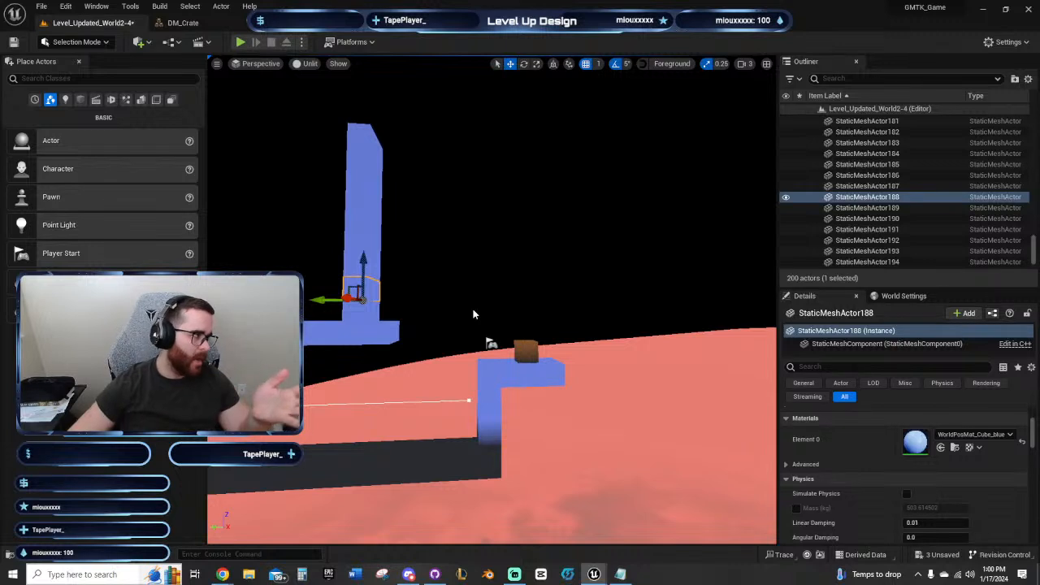
right_drag(506, 321, 499, 343)
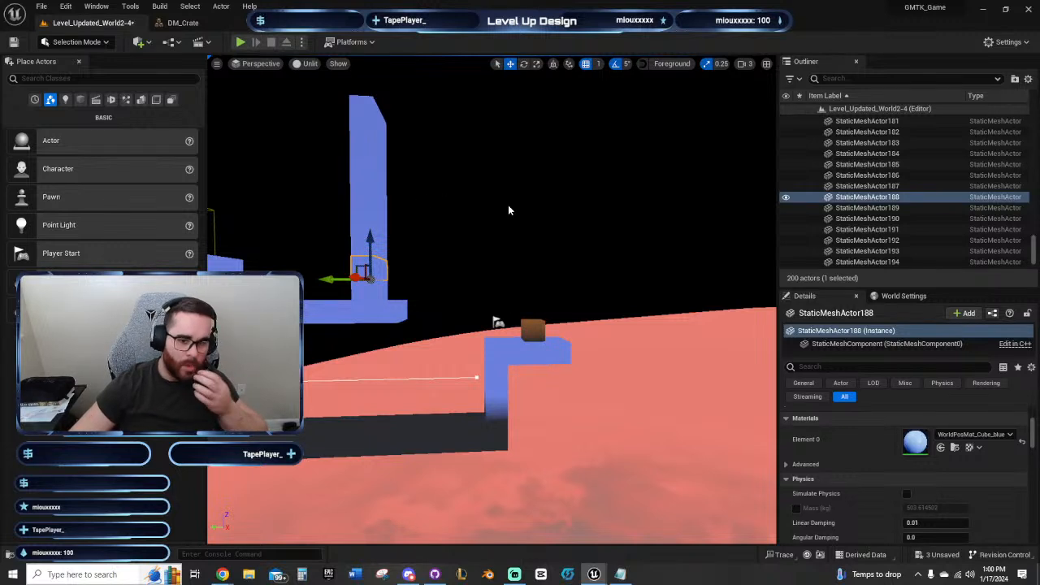
right_drag(508, 210, 508, 210)
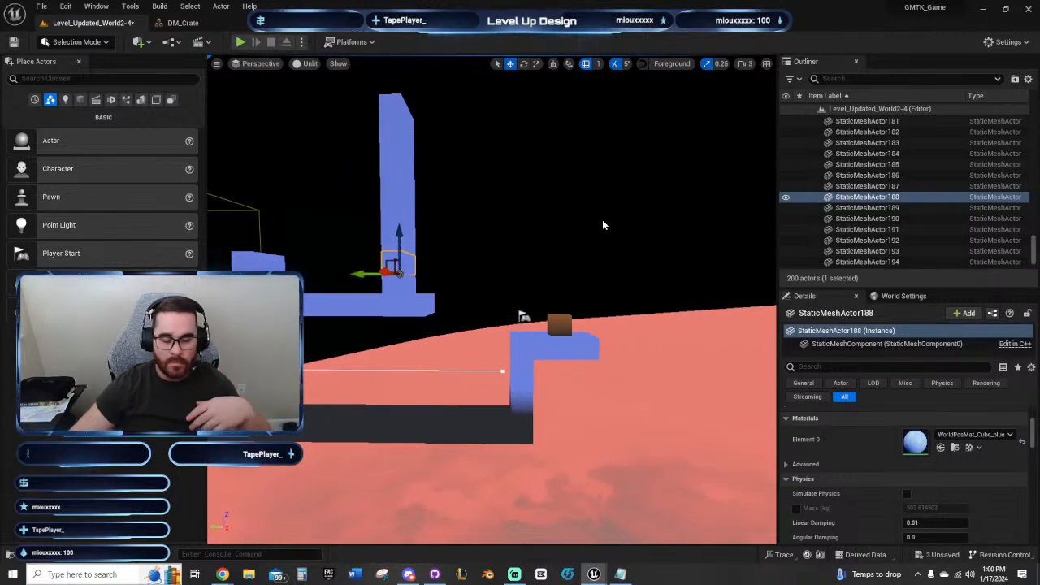
right_drag(603, 225, 570, 234)
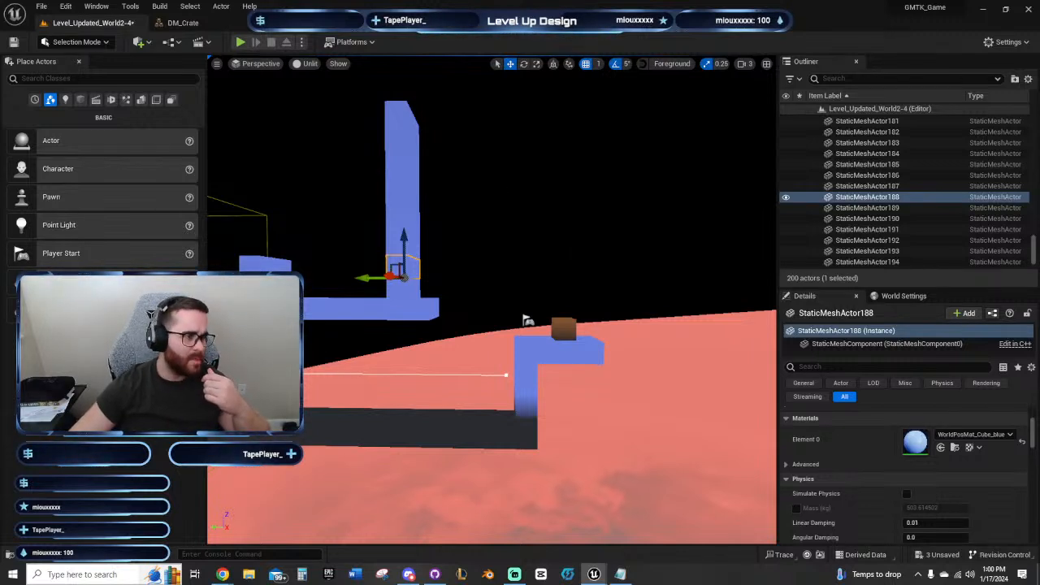
Step: Clear the selection and switch the viewport from Perspective to the Front orthographic view of the ledge
click(236, 64)
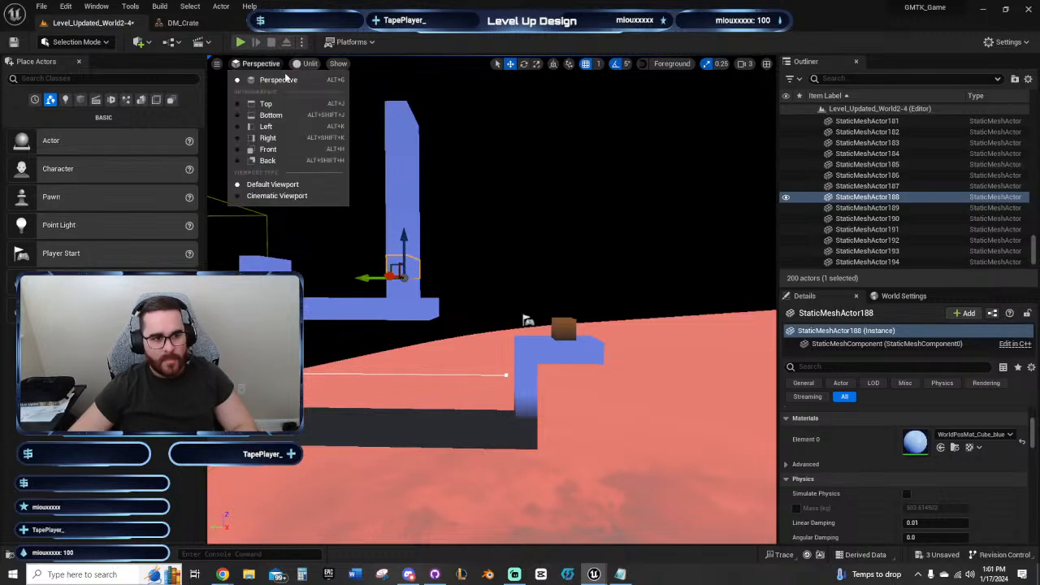
click(325, 65)
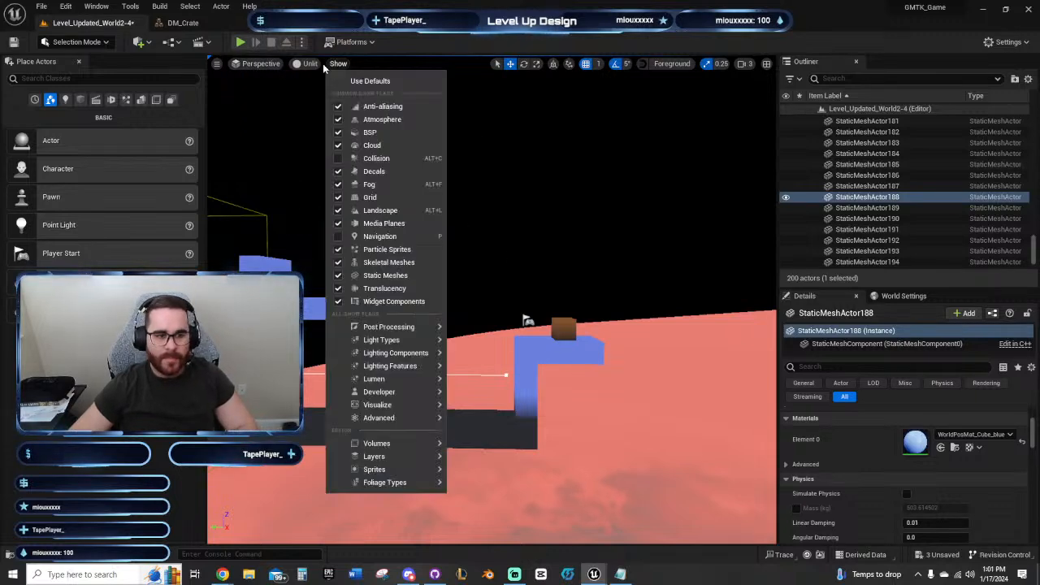
click(503, 105)
mouse_move(503, 104)
right_down()
mouse_move(510, 118)
mouse_move(414, 112)
mouse_move(506, 110)
right_up()
key(w)
key(w)
key(s)
click(256, 63)
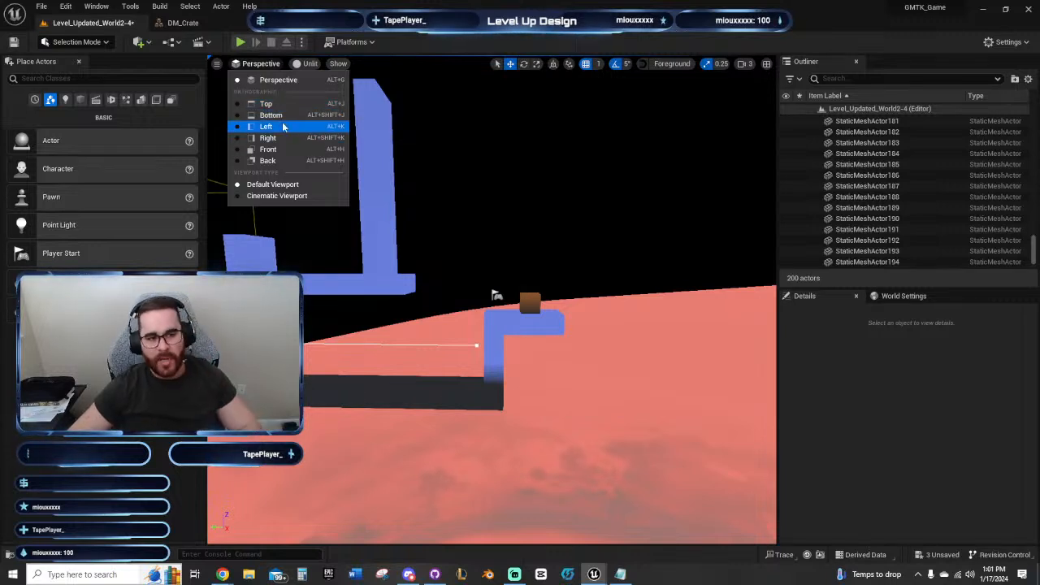
click(273, 151)
scroll(423, 216, down, 5)
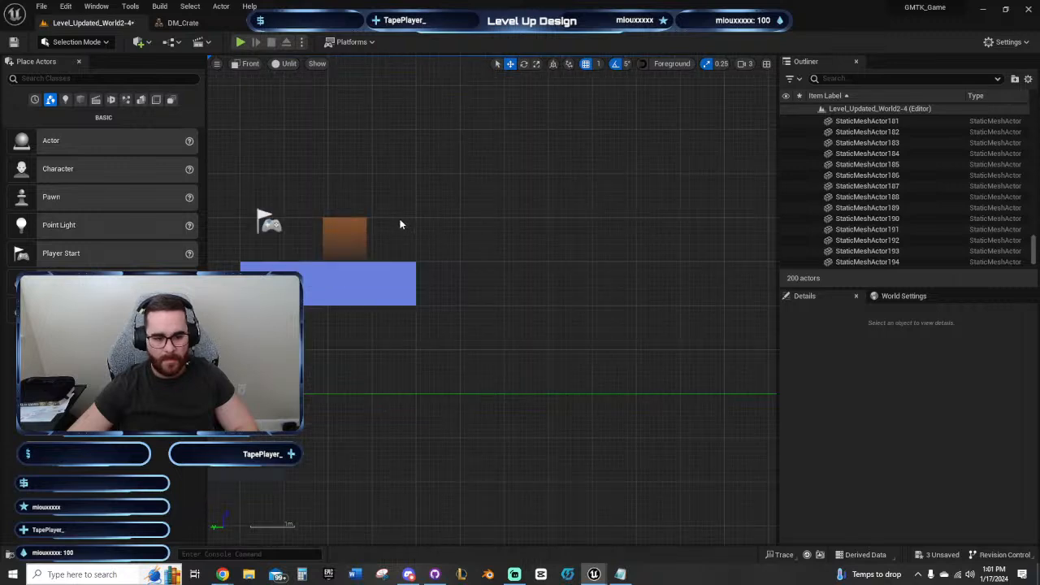
right_drag(364, 212, 493, 350)
Step: Move the DM_Crate sideways away from the player start until it sits just past the ledge's outer end
click(523, 379)
drag(429, 374, 448, 376)
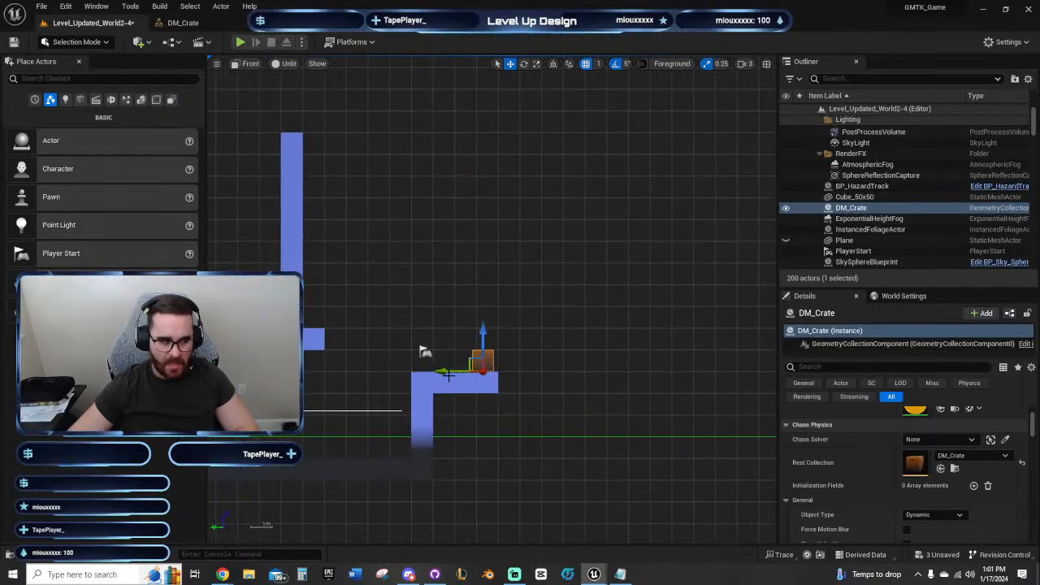
drag(483, 335, 505, 318)
key(End)
drag(451, 371, 476, 372)
Step: Place a BP_StateChanger above the ledge between the player start and the crate, and set its X location to 0
click(424, 351)
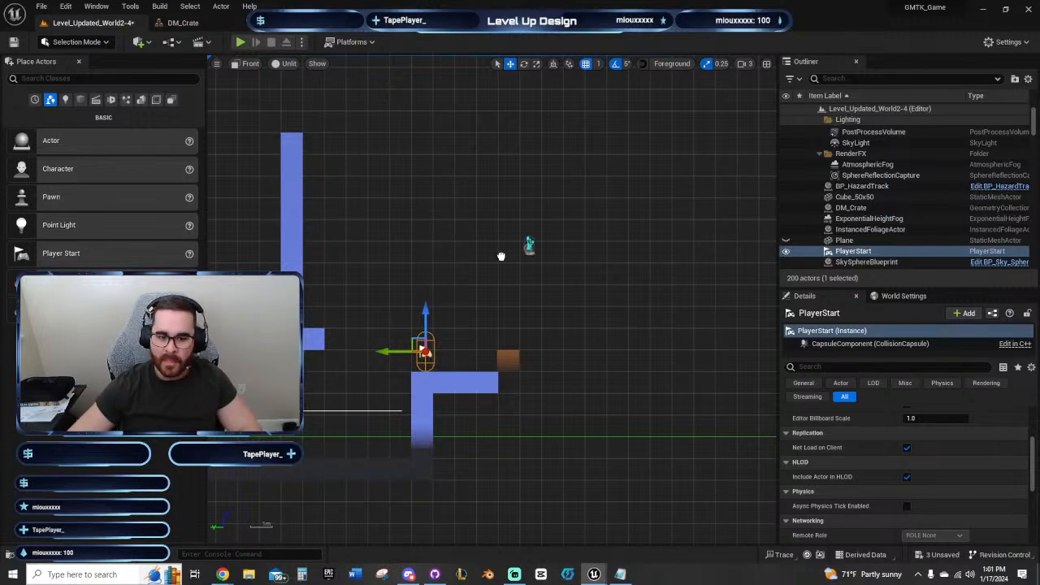
drag(529, 244, 468, 313)
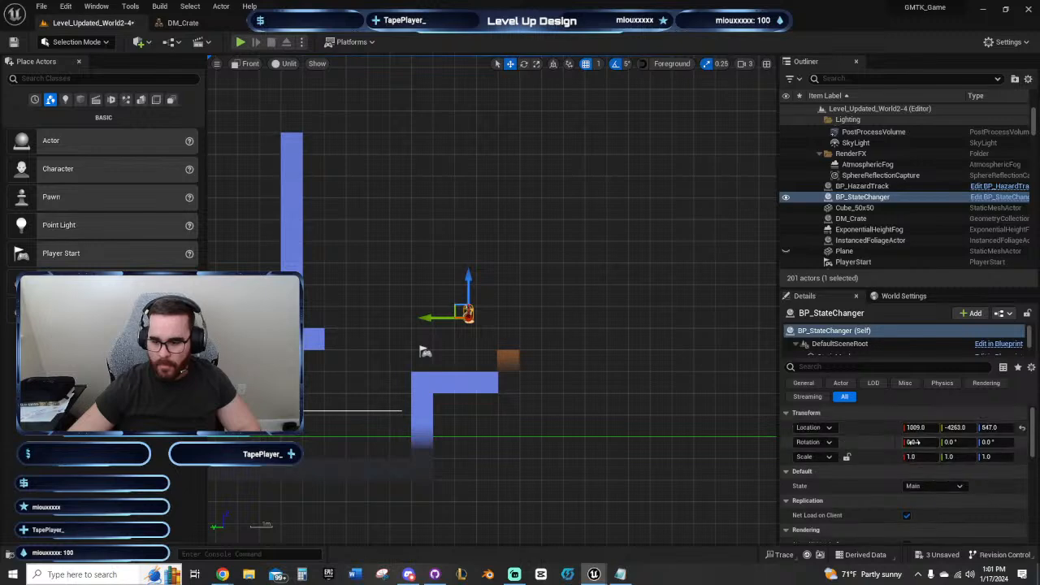
click(917, 429)
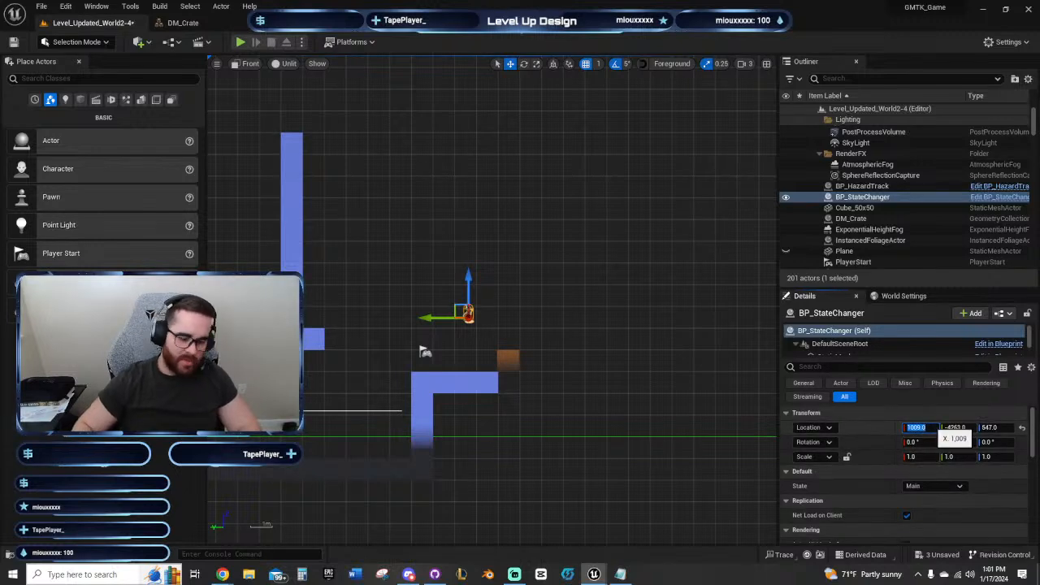
text(0)
key(Return)
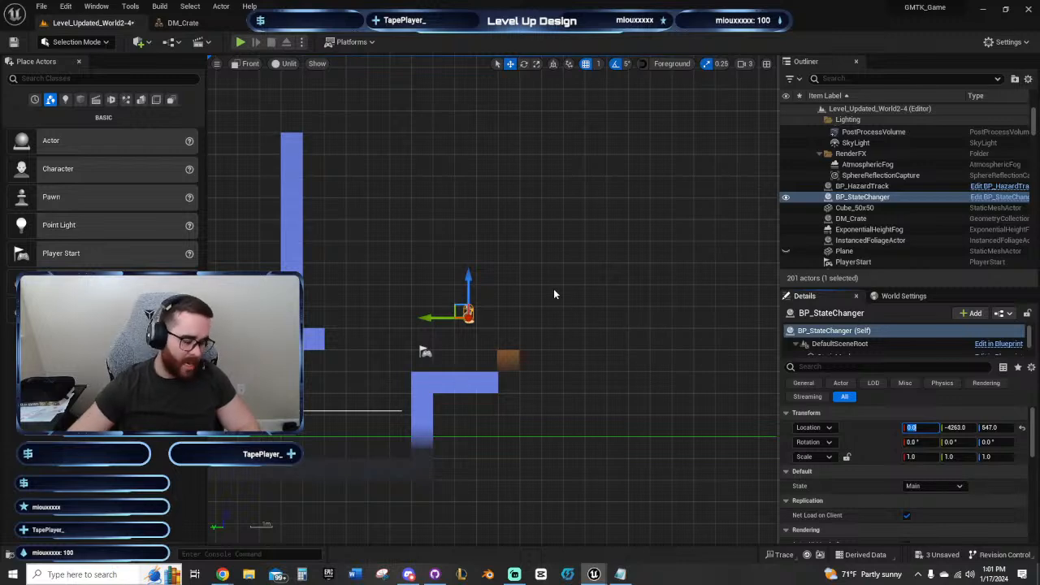
Step: Snap the BP_StateChanger down onto the ledge and slide it to the outer end beside the crate, at Y about -4342
right_drag(553, 294, 564, 247)
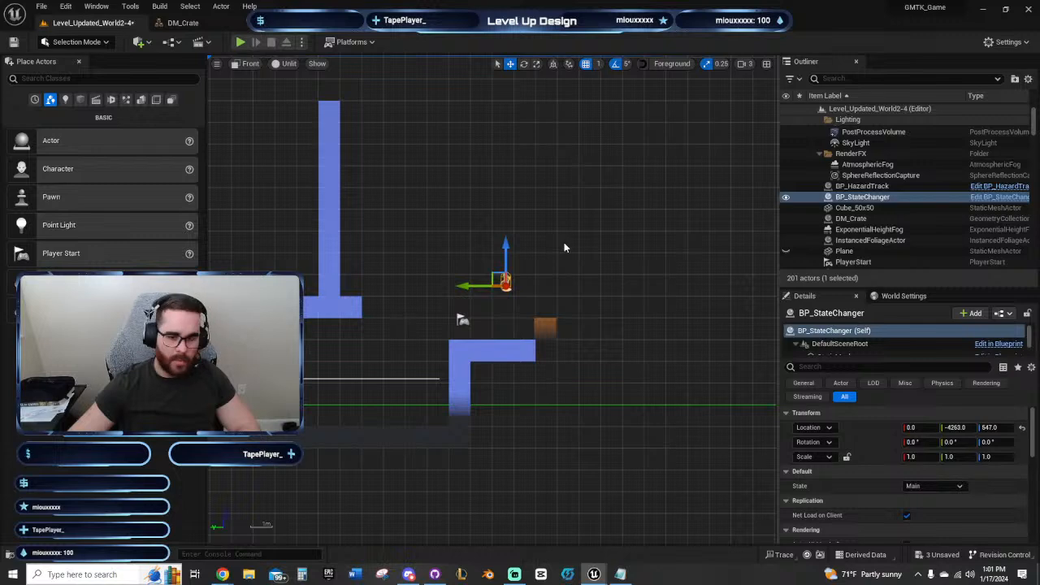
right_drag(564, 244, 533, 242)
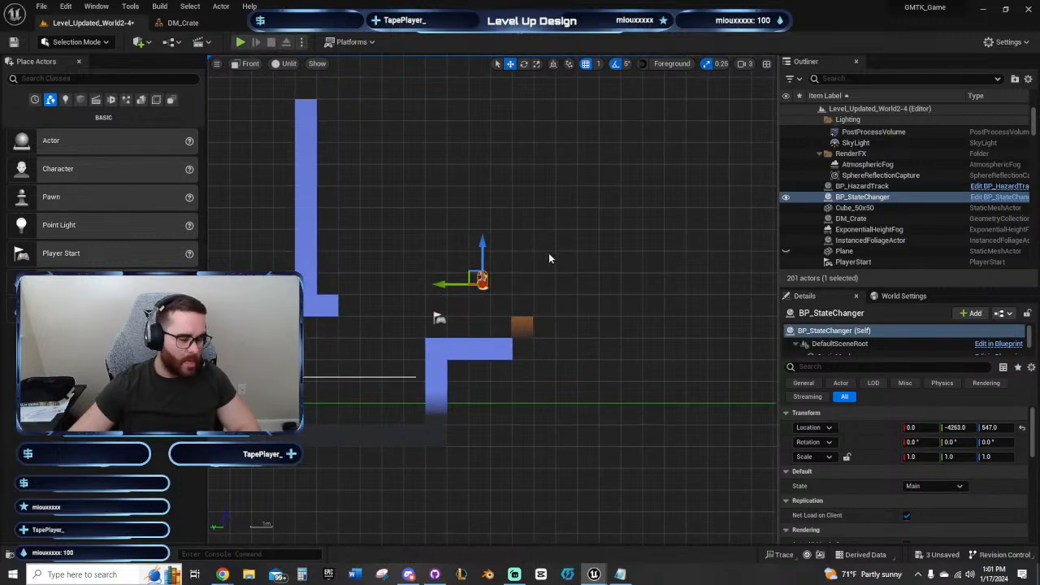
scroll(532, 261, up, 2)
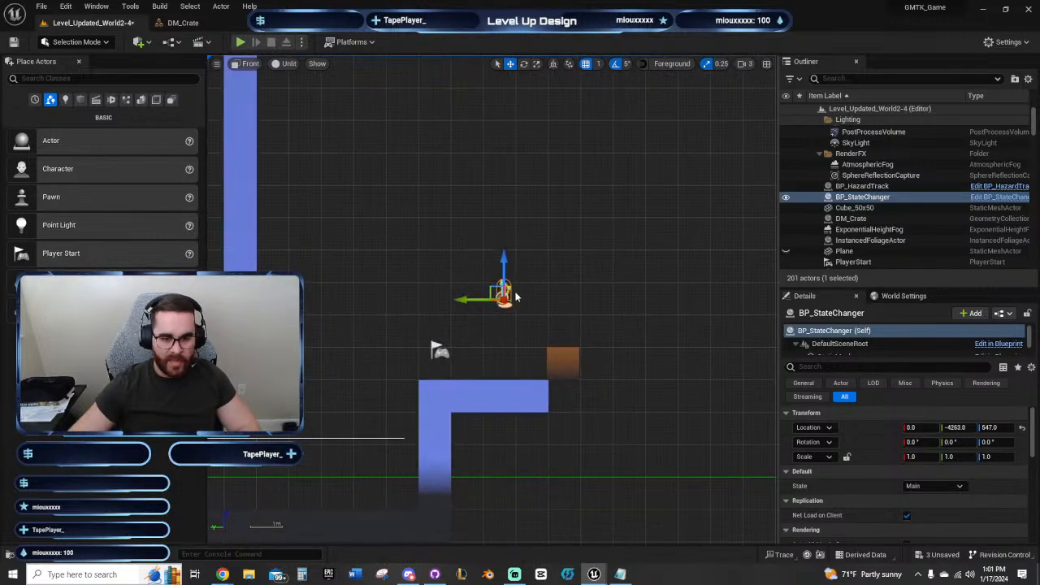
key(End)
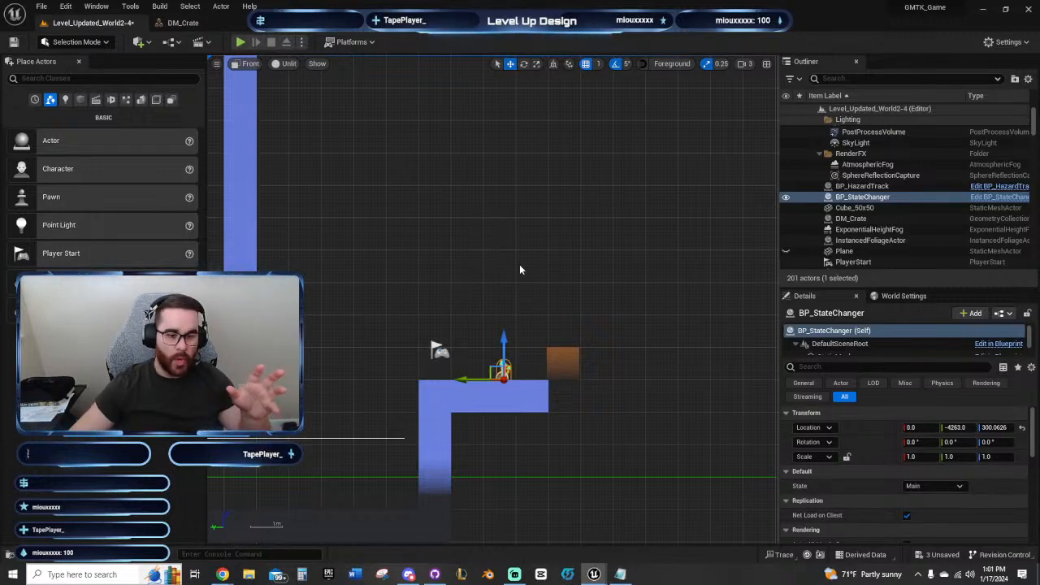
right_drag(513, 256, 470, 229)
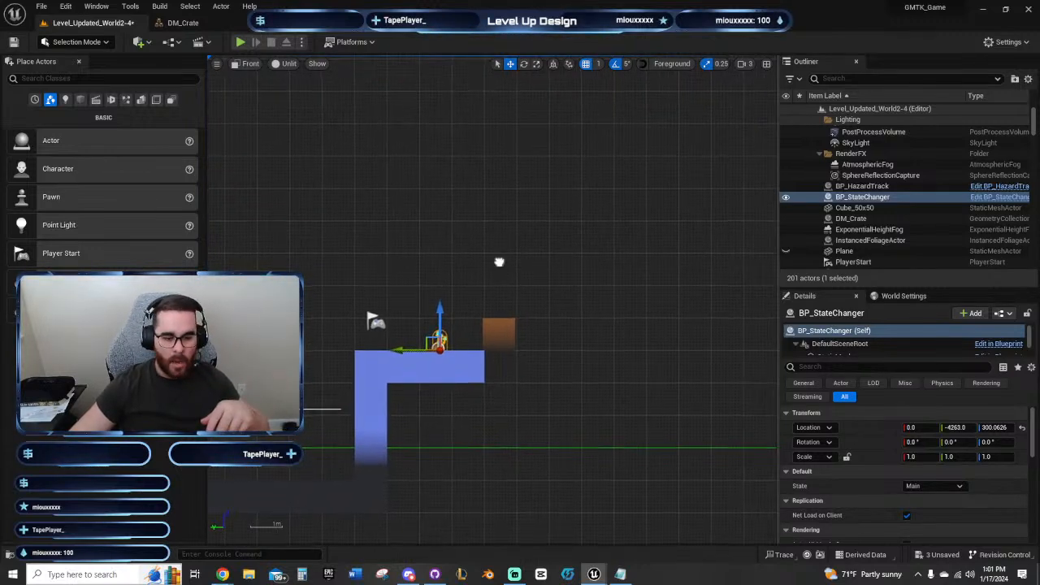
right_drag(486, 243, 498, 252)
drag(420, 348, 446, 348)
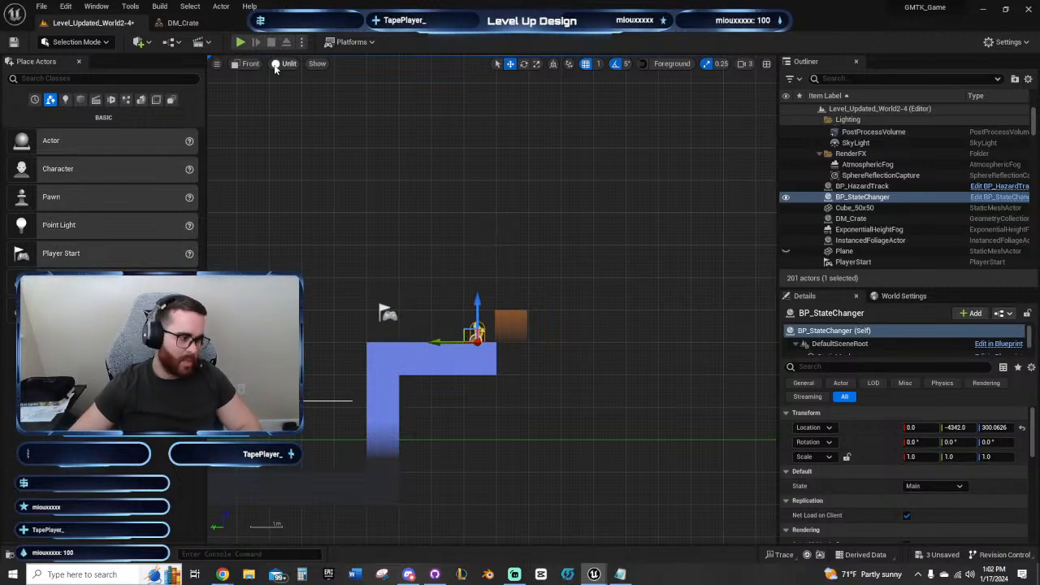
Step: Play-test the level and aim the orb at the state changer at the ledge's outer end
click(241, 43)
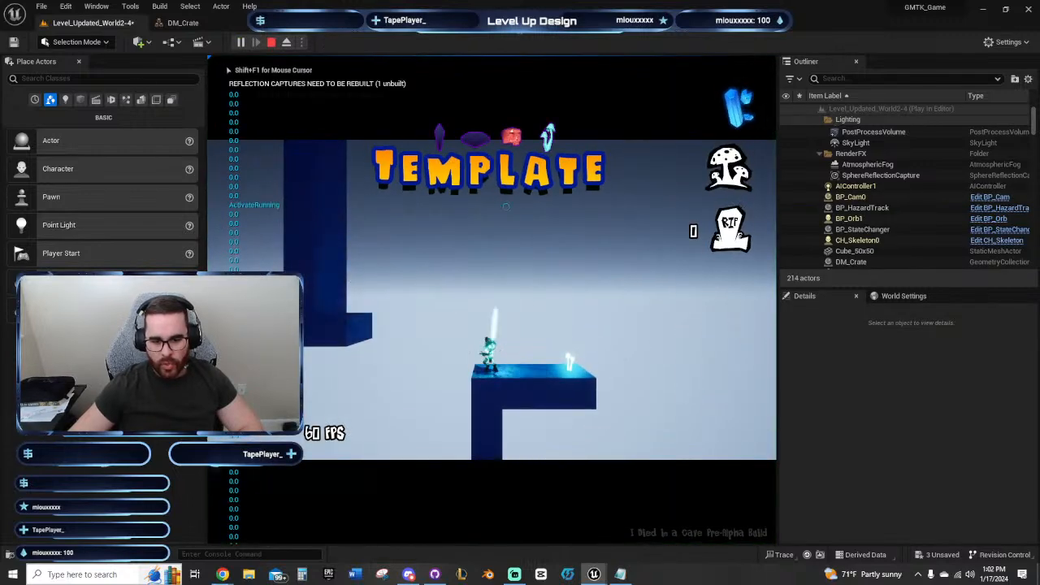
click(497, 298)
click(576, 358)
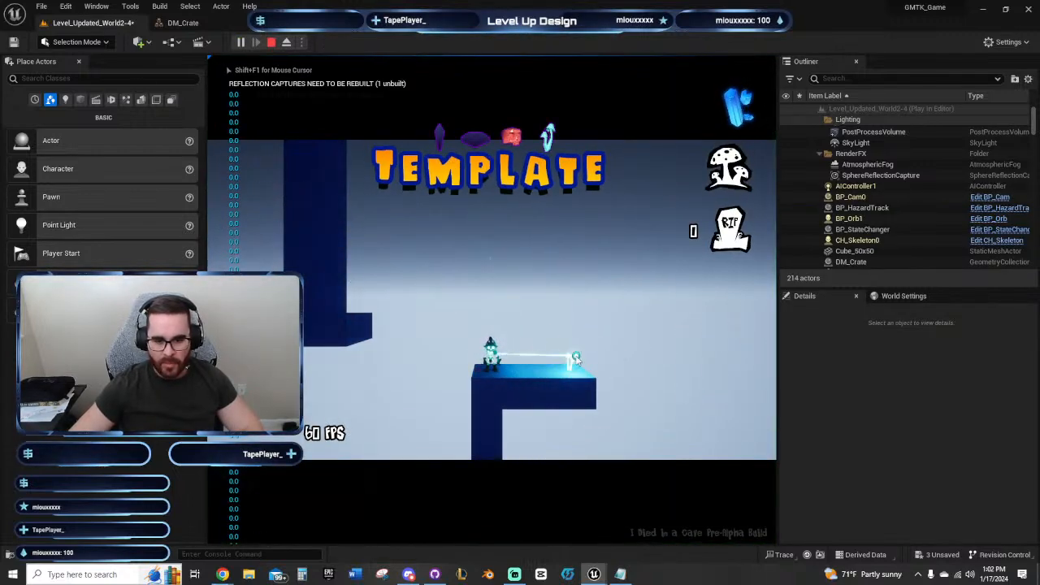
key(Escape)
Step: Set the BP_StateChanger's State to Fire and briefly play-test it on the ledge
click(931, 486)
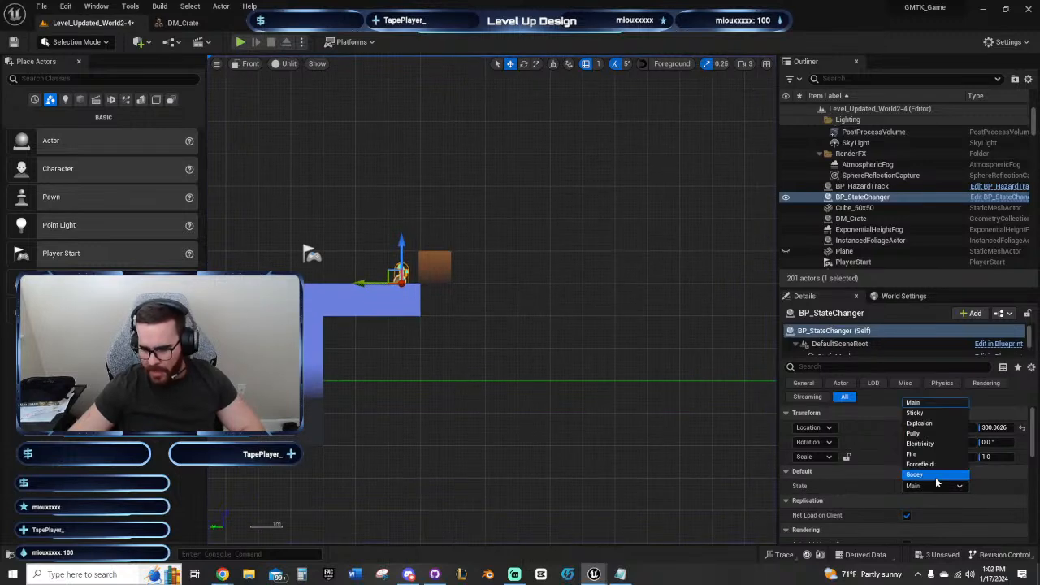
click(913, 453)
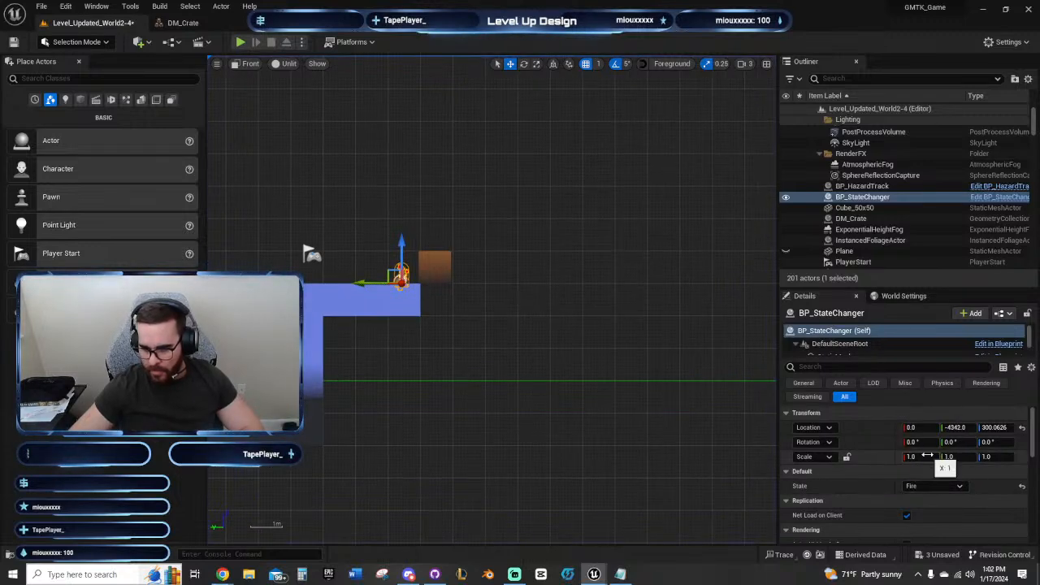
right_drag(359, 190, 469, 242)
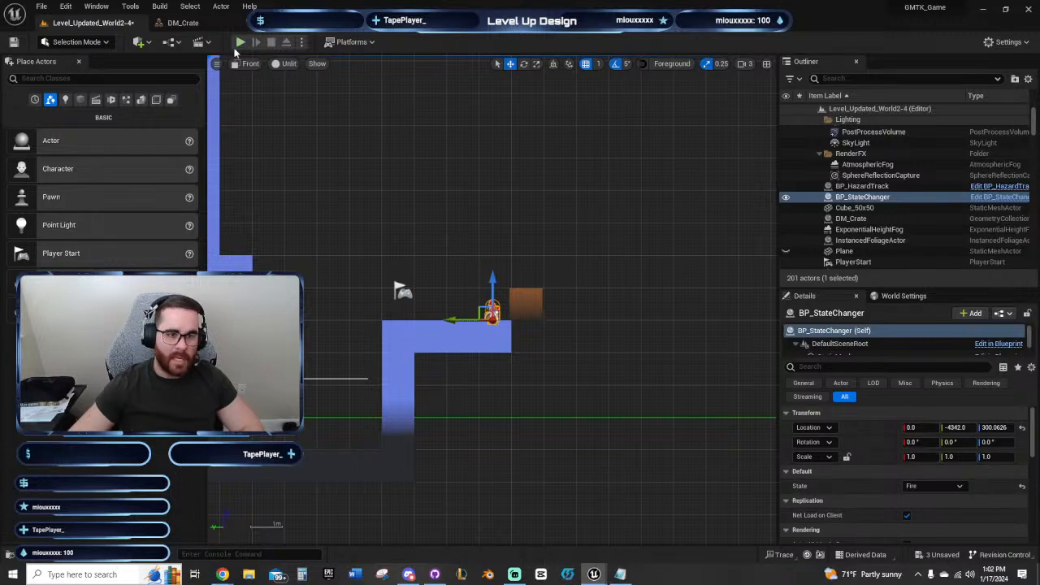
click(240, 42)
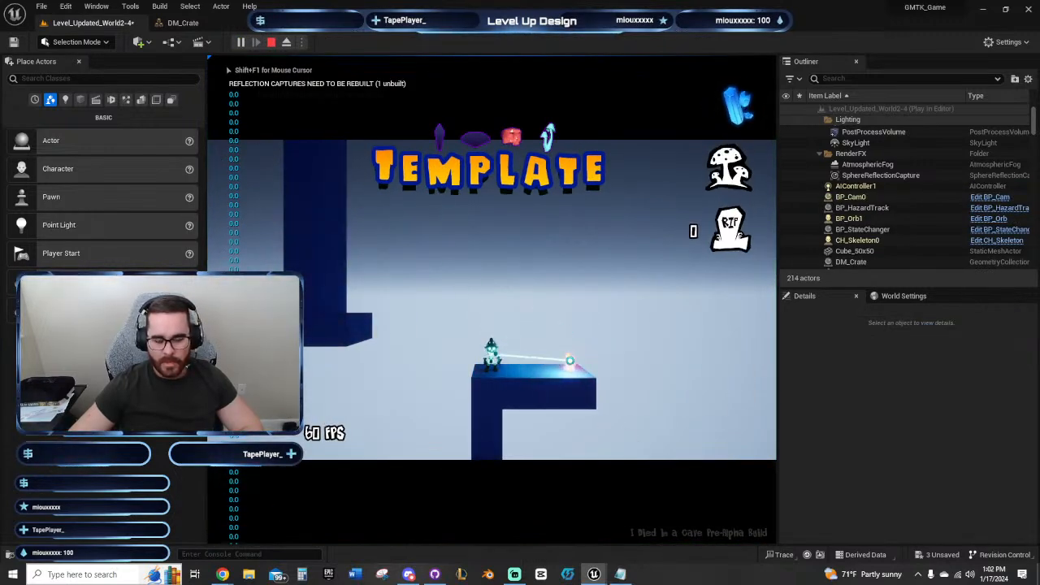
key(Escape)
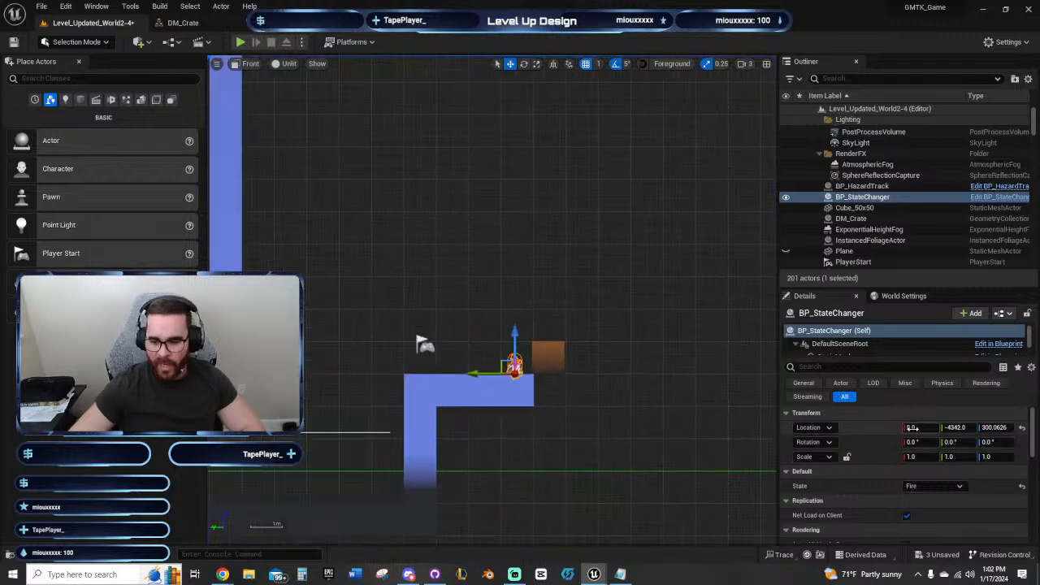
Step: Set the BP_StateChanger's X location to 47
click(913, 429)
text(47)
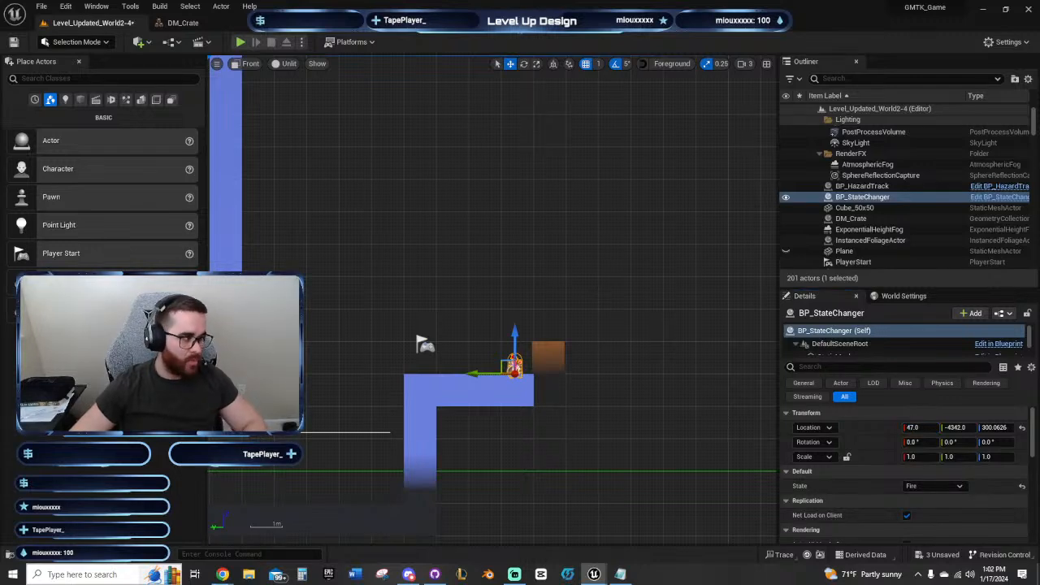
key(ctrl+h)
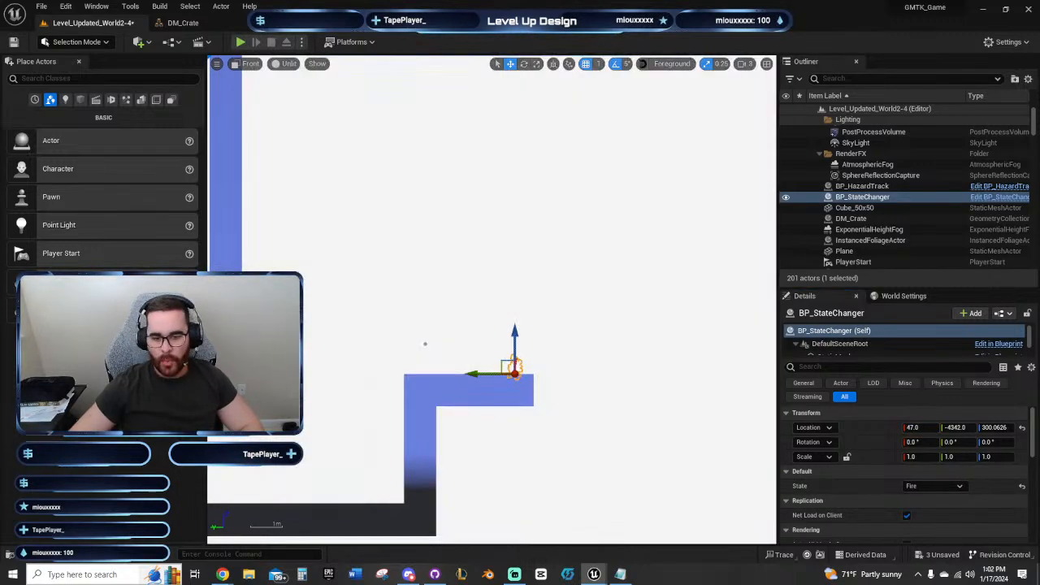
key(ctrl+z)
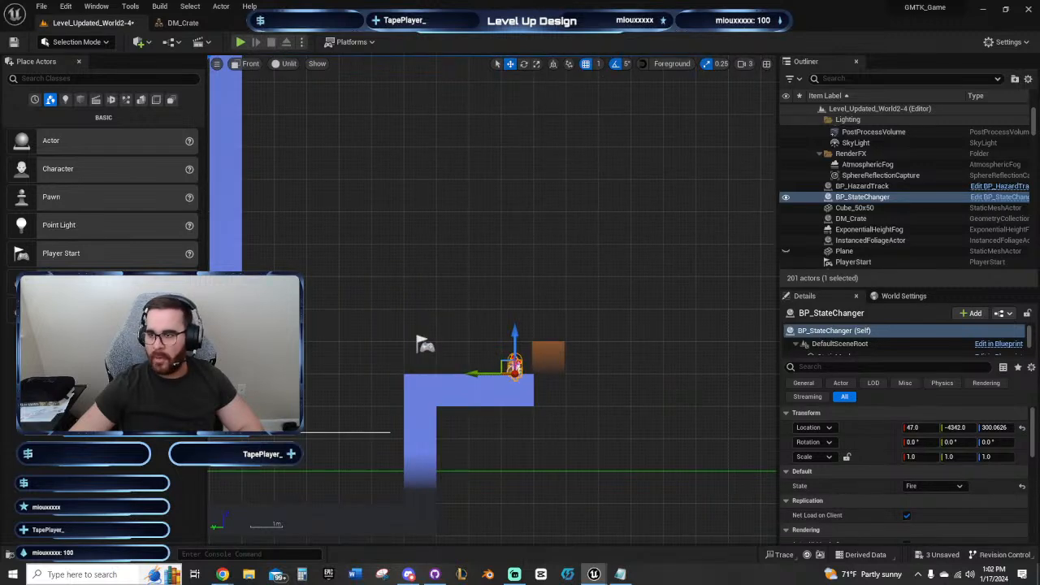
Step: Play-test the repositioned fire state changer by sending the orb through the flame and aiming it around the ledge
click(238, 42)
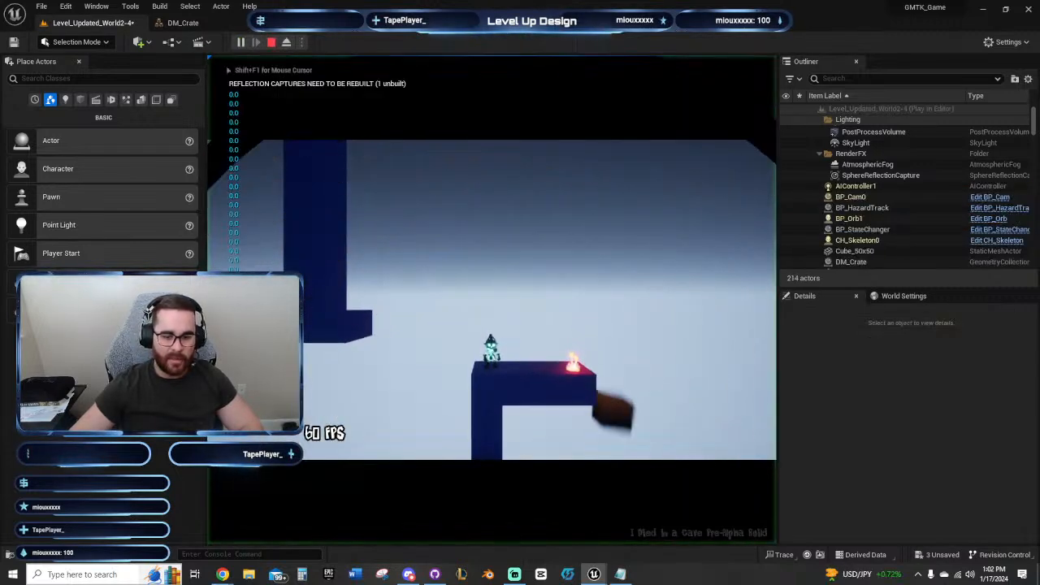
click(633, 241)
click(605, 365)
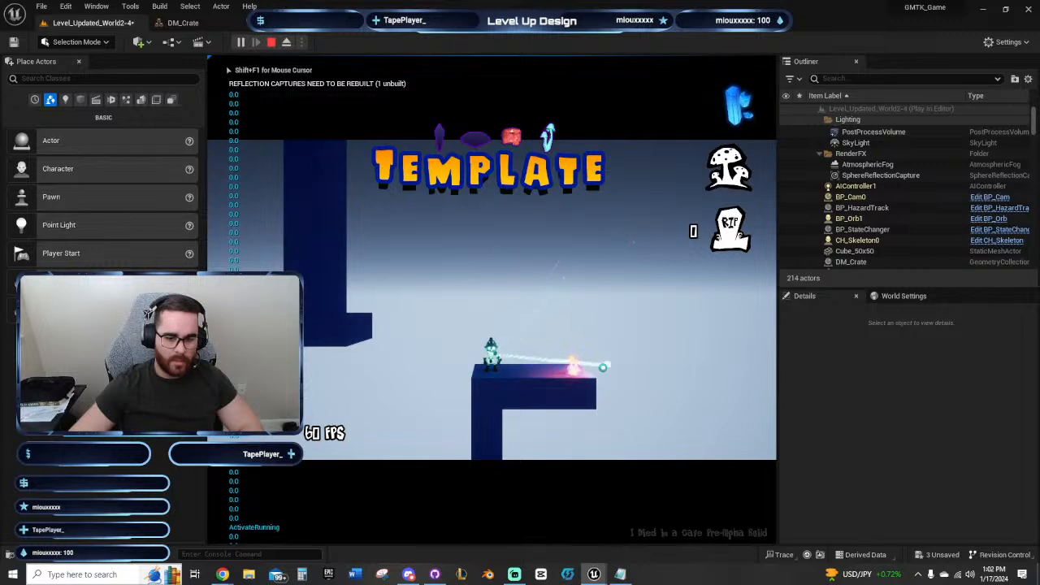
key(d)
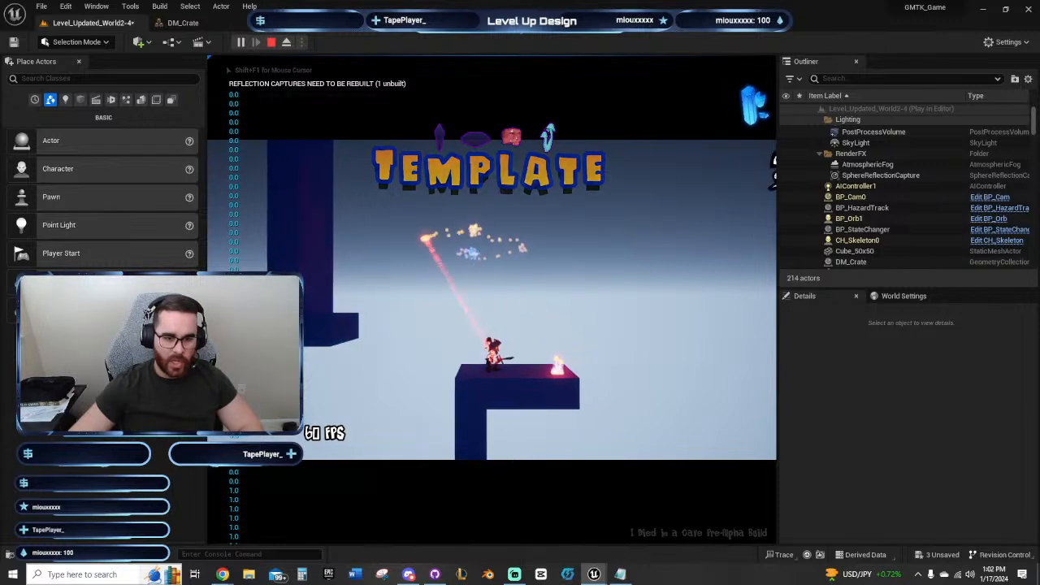
click(444, 250)
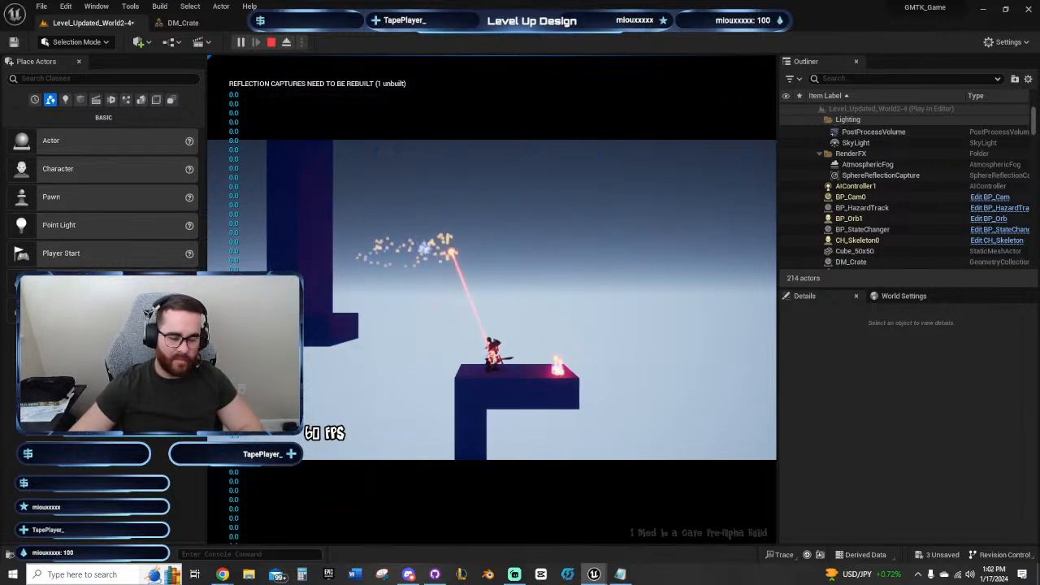
click(421, 246)
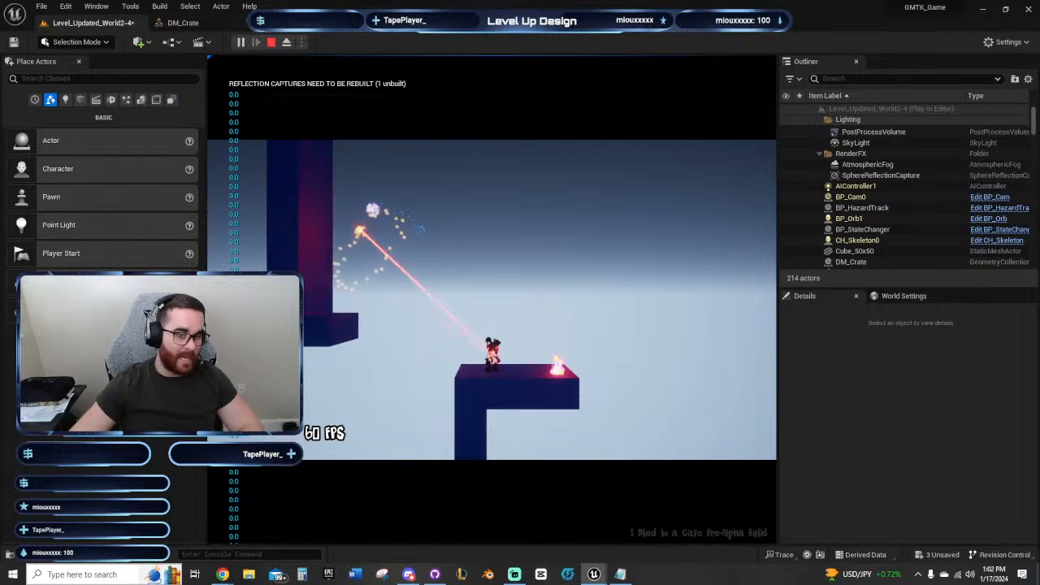
key(Escape)
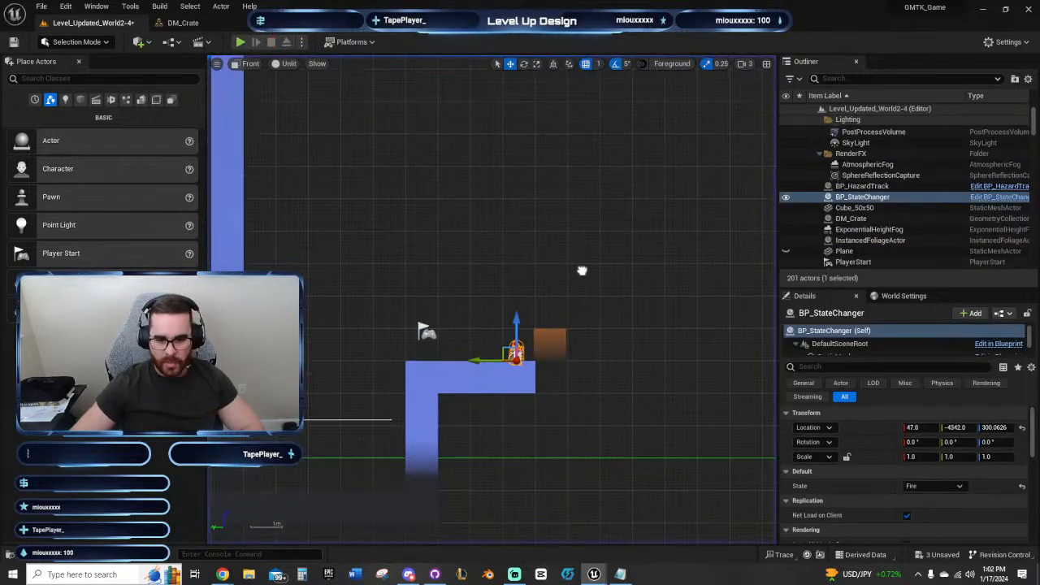
Step: Move the DM_Crate onto the ledge between the player start and the state changer, at Y -4236, and play-test running and jumping around it
drag(512, 345, 446, 343)
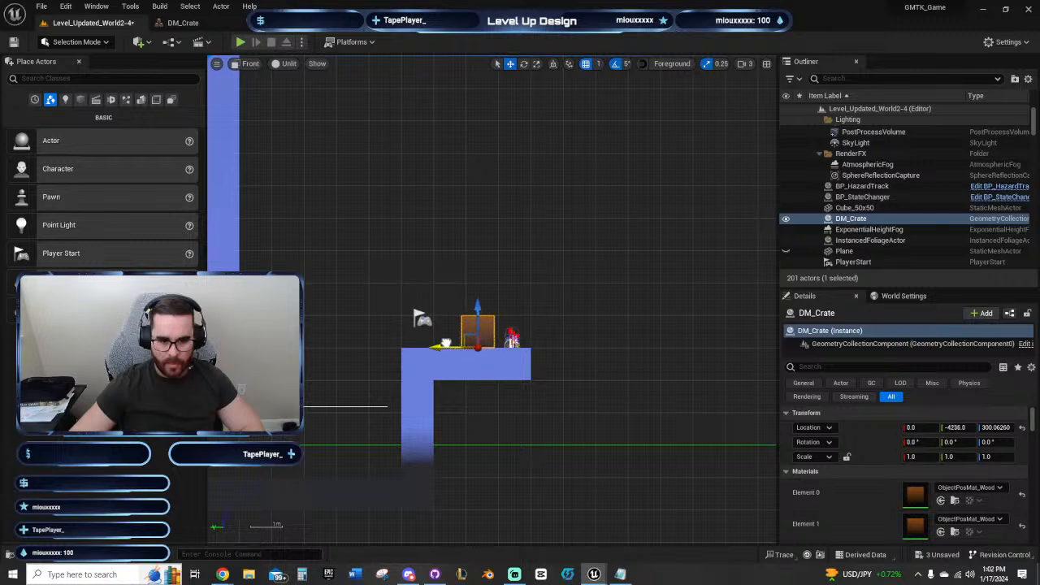
key(alt+p)
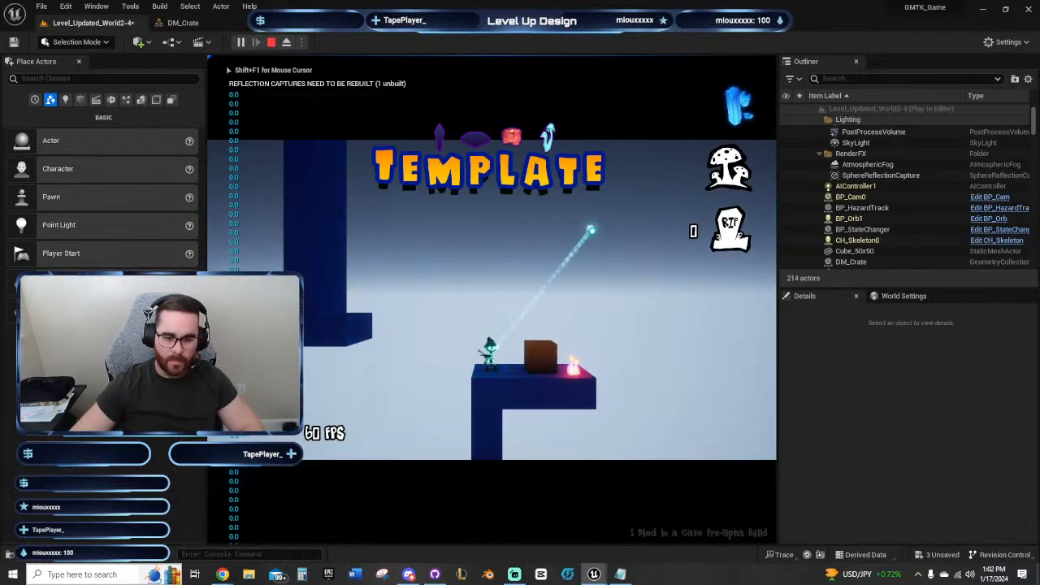
key(a)
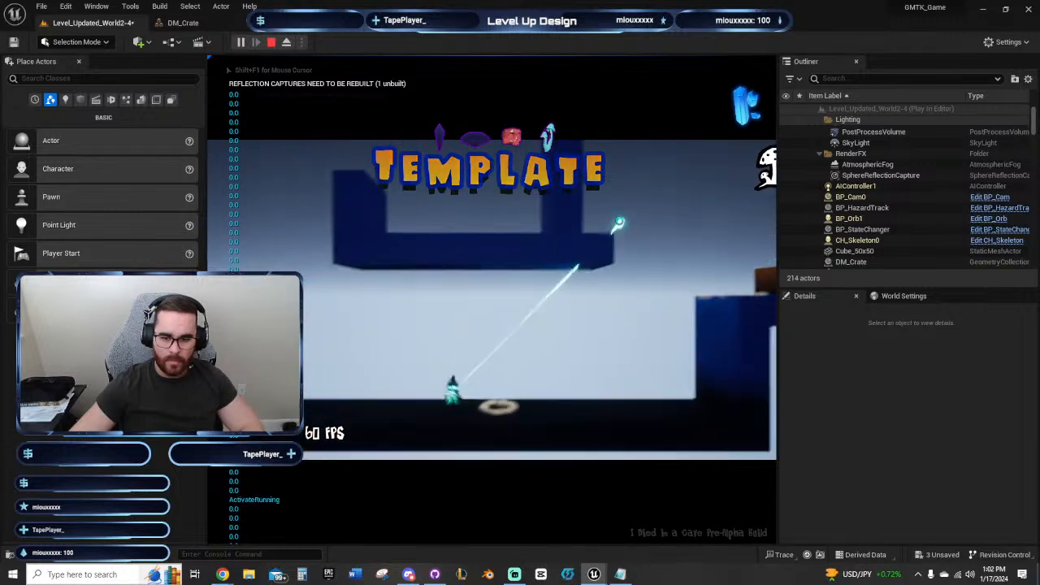
key(d)
key(space)
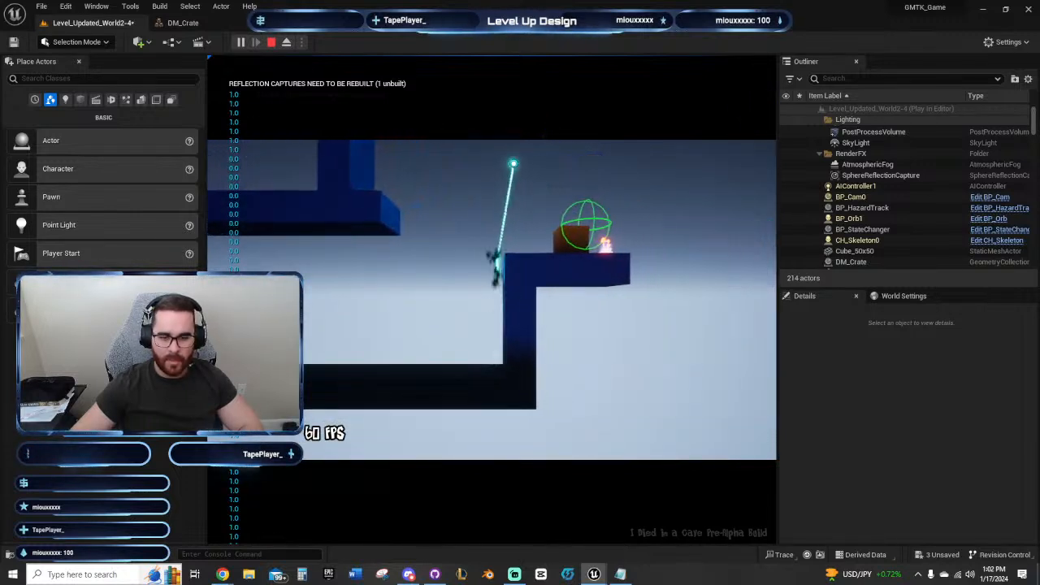
key(a)
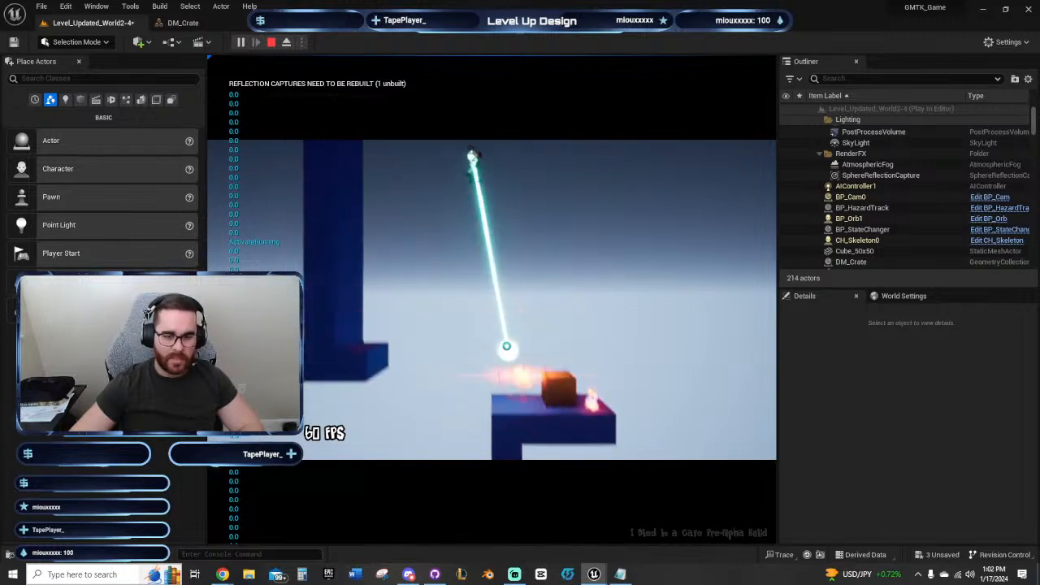
key(a)
drag(718, 414, 602, 277)
key(space)
key(d)
key(Escape)
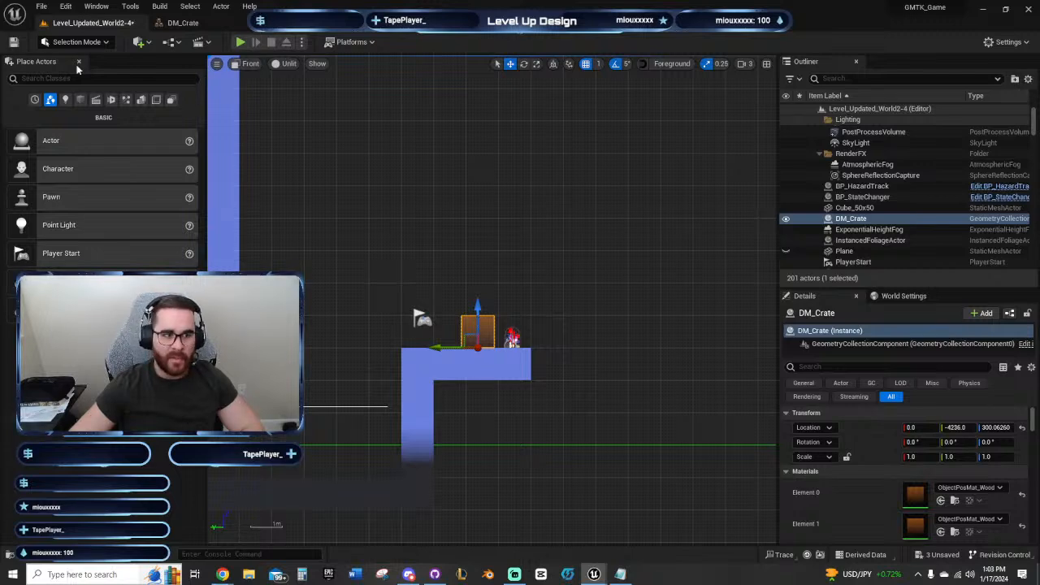
Step: Save Level_Updated_World2-4 and briefly play-test the crate and fire state changer arrangement
click(22, 47)
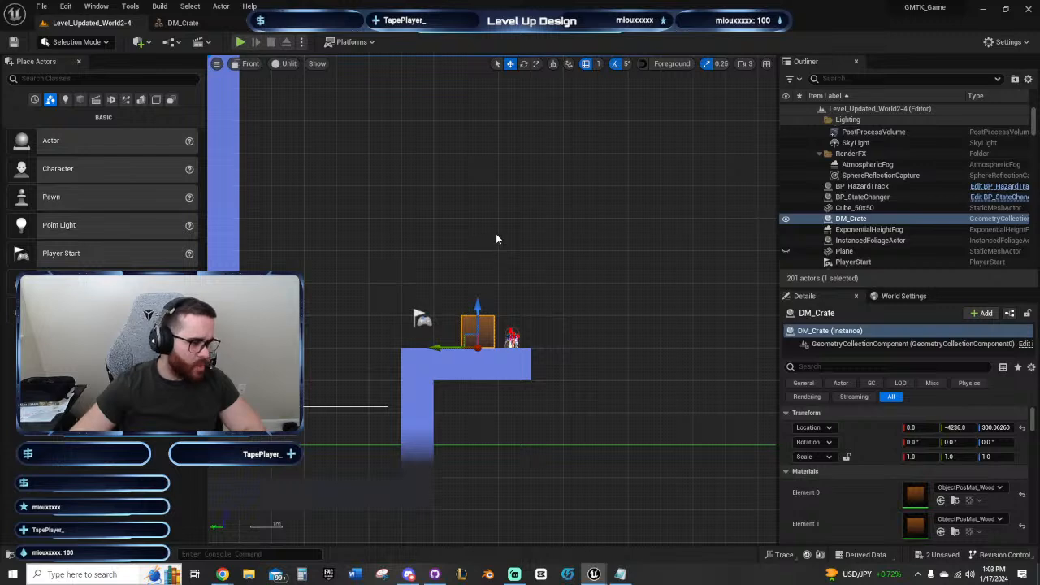
right_drag(490, 235, 525, 233)
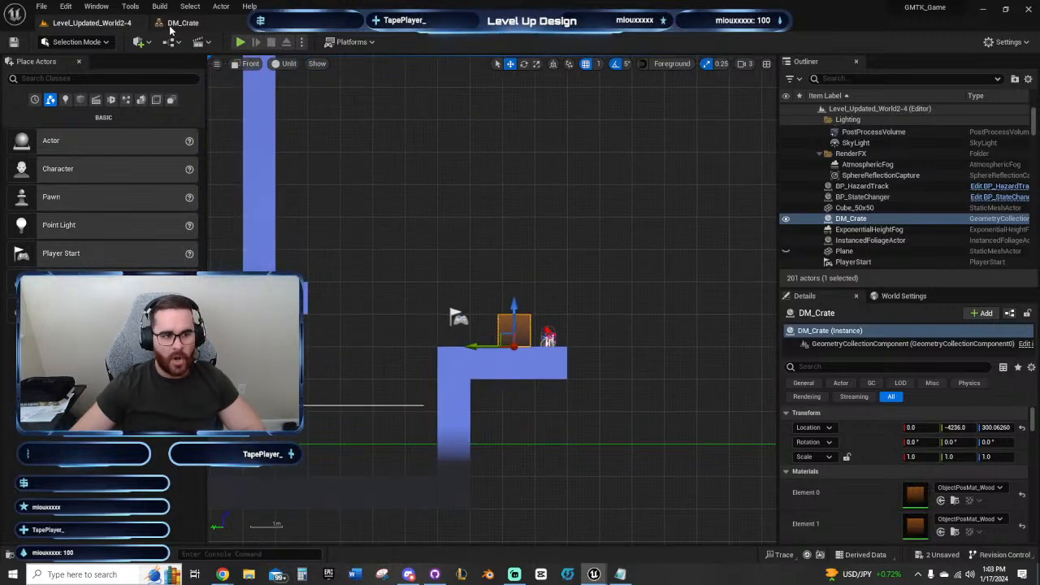
click(241, 42)
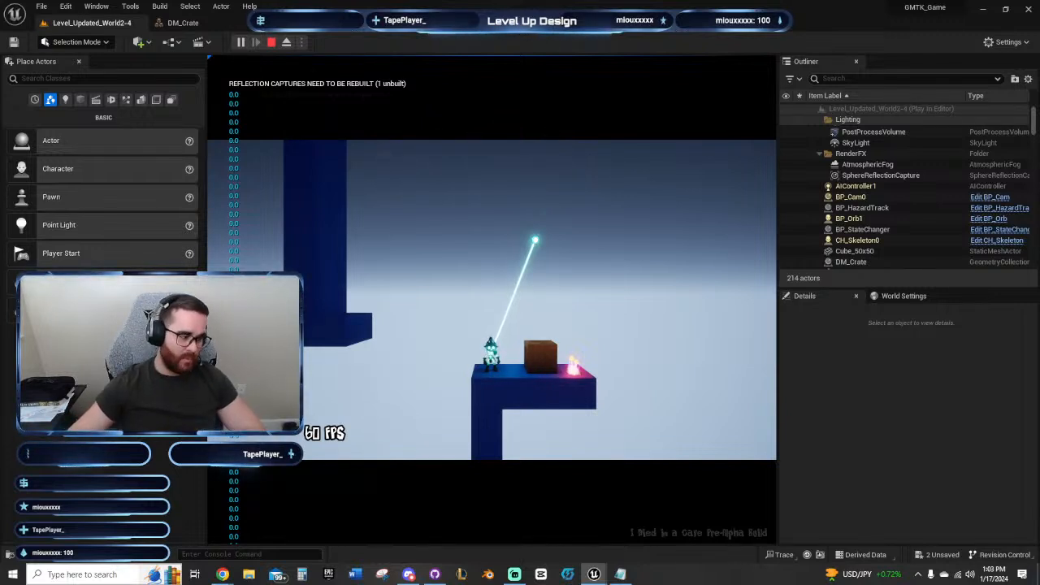
key(Escape)
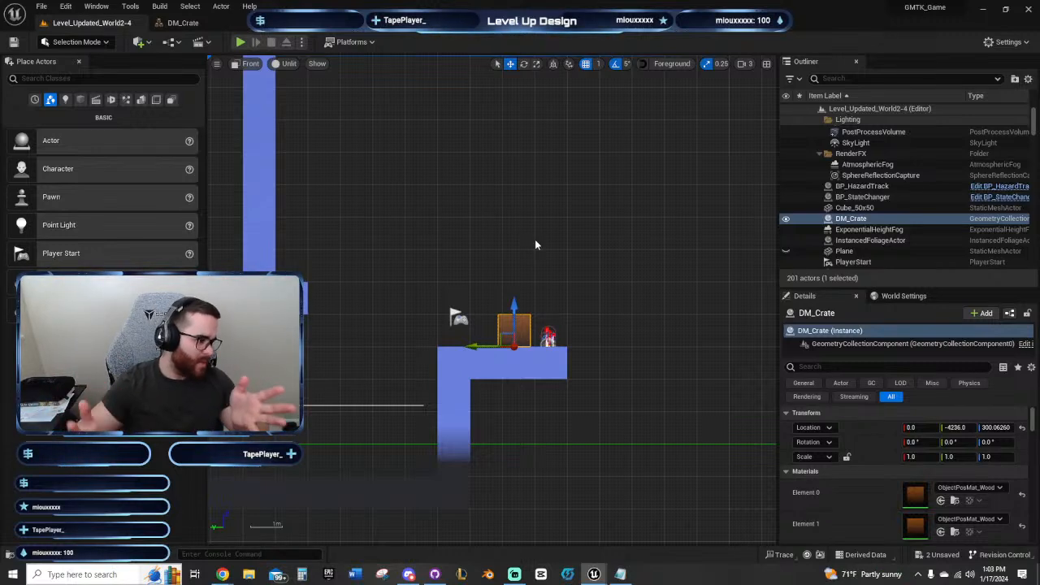
right_drag(535, 242, 519, 279)
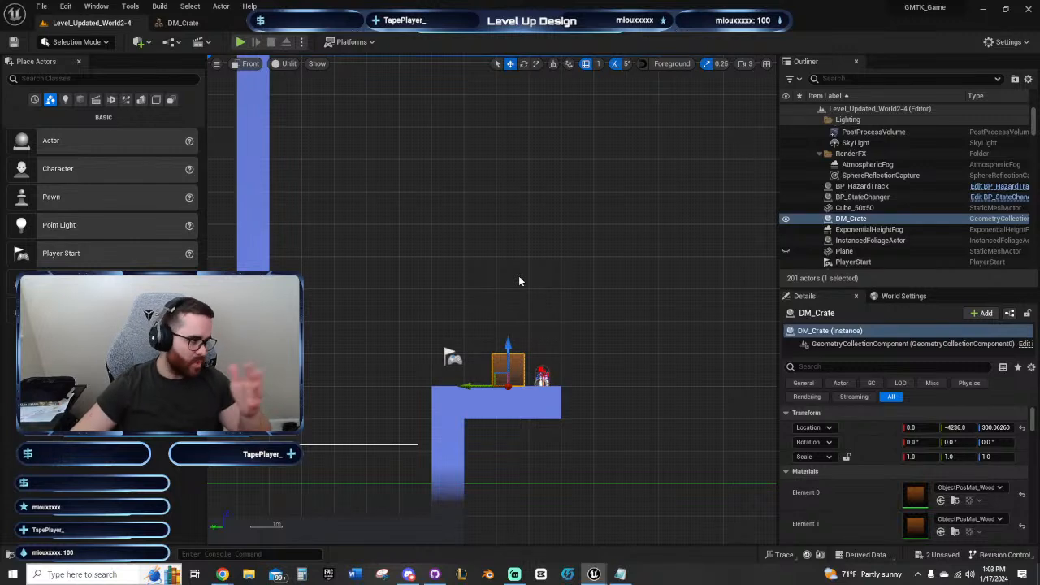
right_drag(520, 281, 475, 250)
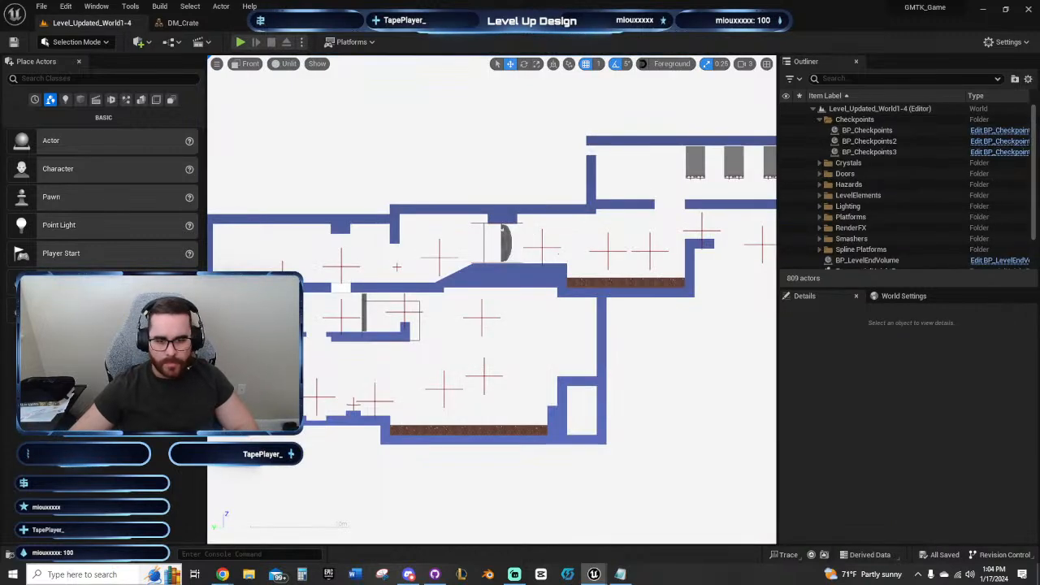
Step: Survey the Level_Updated_World1-4 layout, and open Level_Updated_World2-3 and examine its layout back to the starting area
right_drag(764, 272, 520, 327)
right_drag(764, 355, 655, 363)
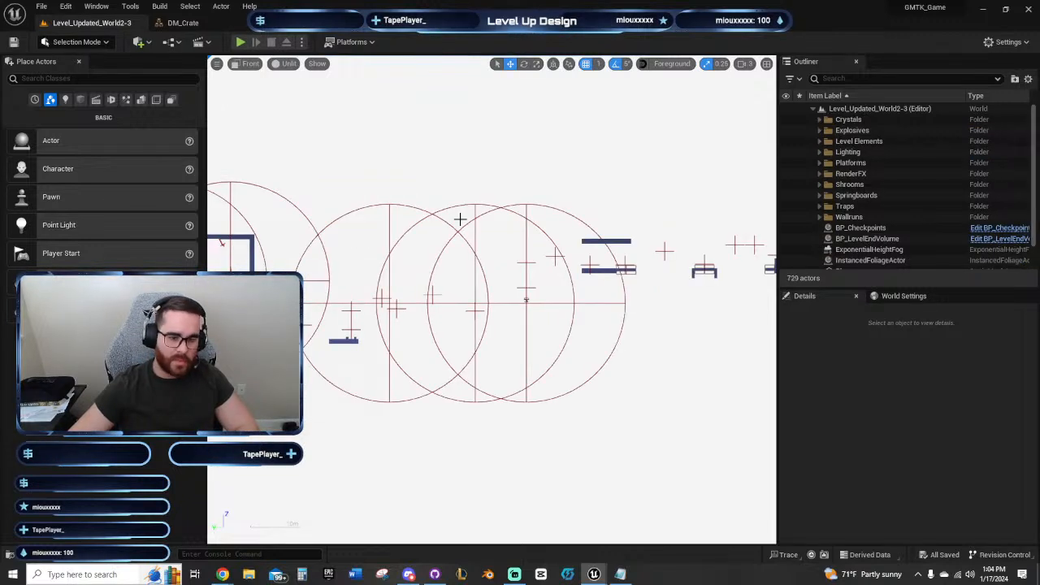
scroll(488, 308, up, 3)
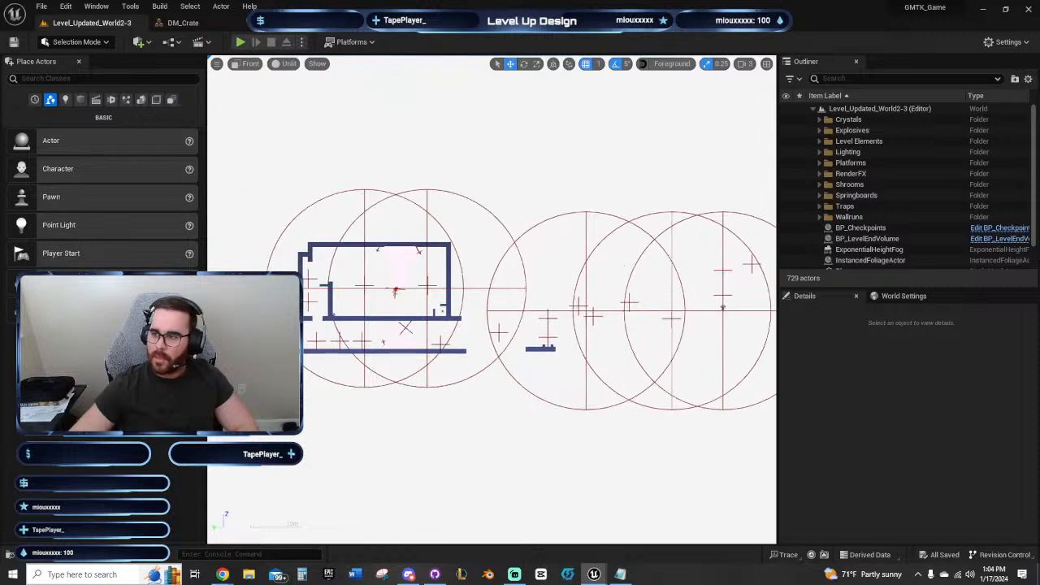
right_drag(460, 325, 736, 305)
right_drag(260, 289, 653, 257)
right_drag(485, 250, 538, 173)
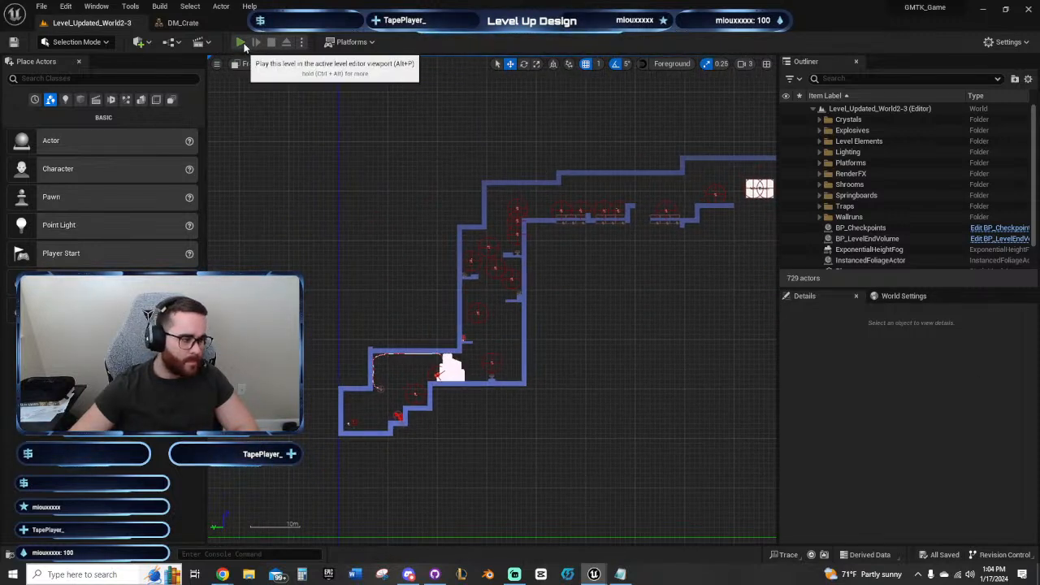
Step: Play-test Level_Updated_World2-3 from its start, climbing the first steps past the glowing mushrooms to the ledge below the rock barrier
click(241, 43)
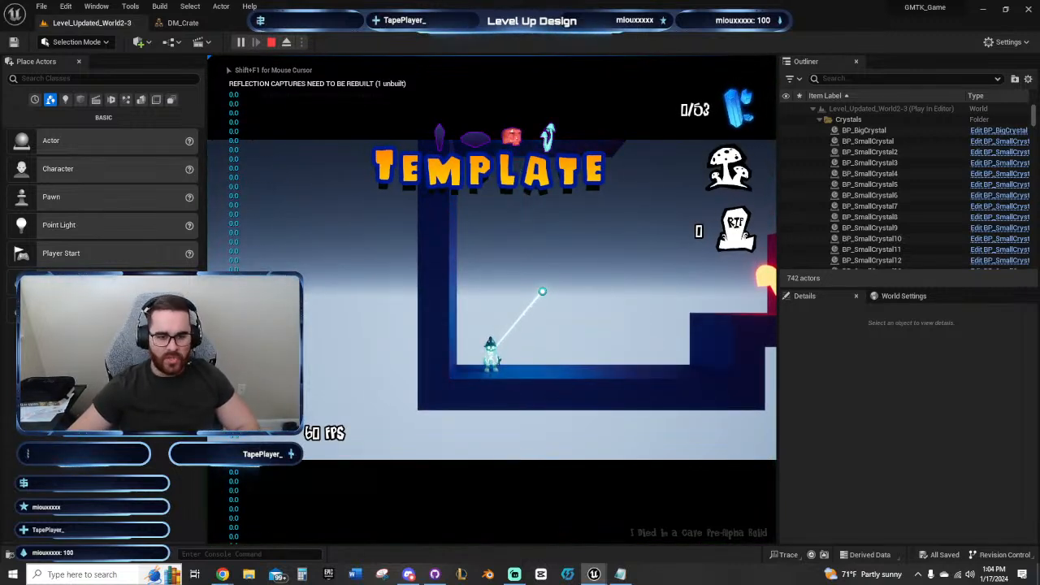
key(d)
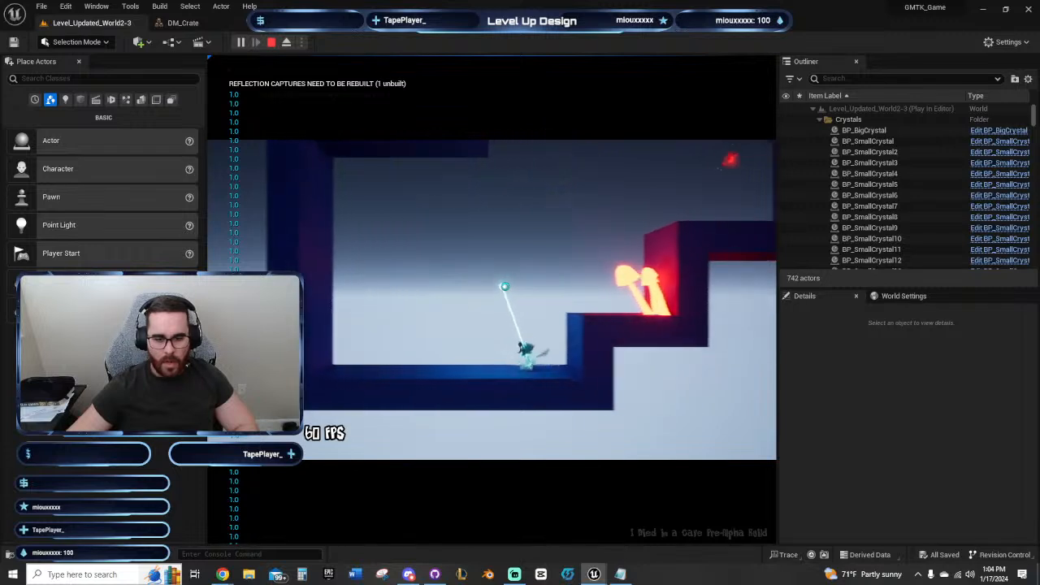
key(space)
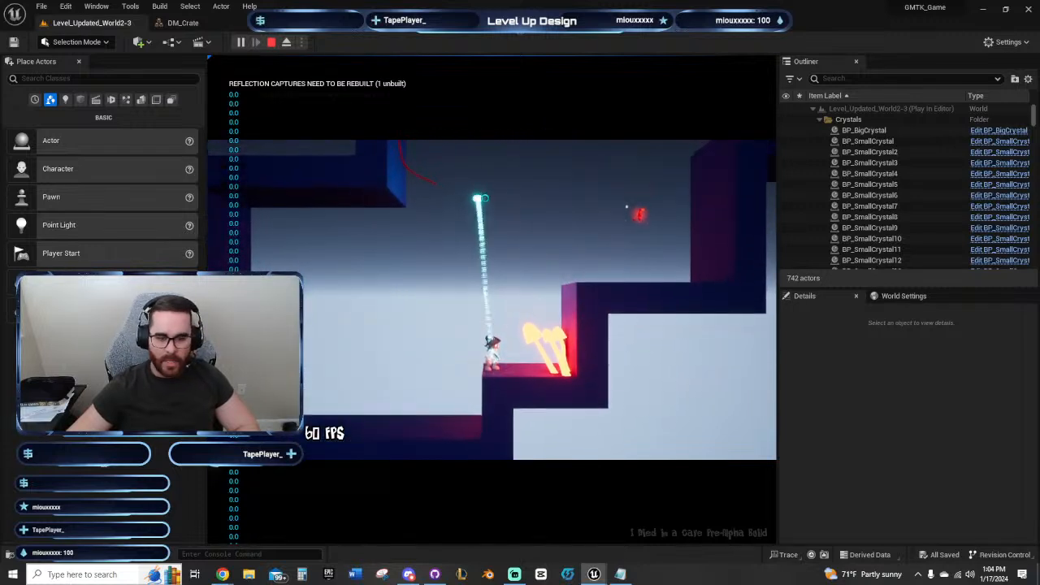
key(space)
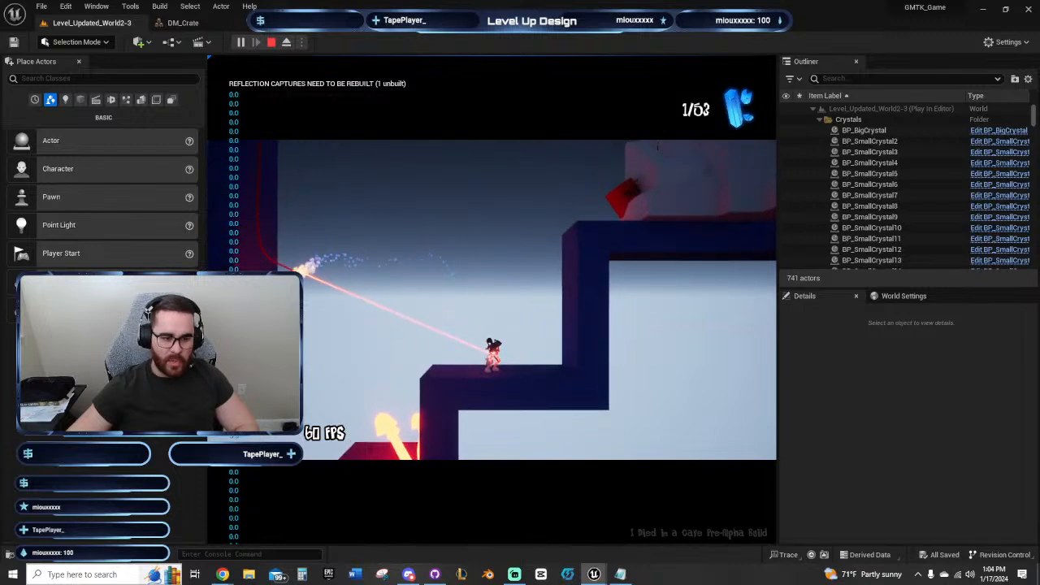
Step: Light the explosive's fuse with the burning orb and climb through the rock barrier onto the upper floor
click(301, 268)
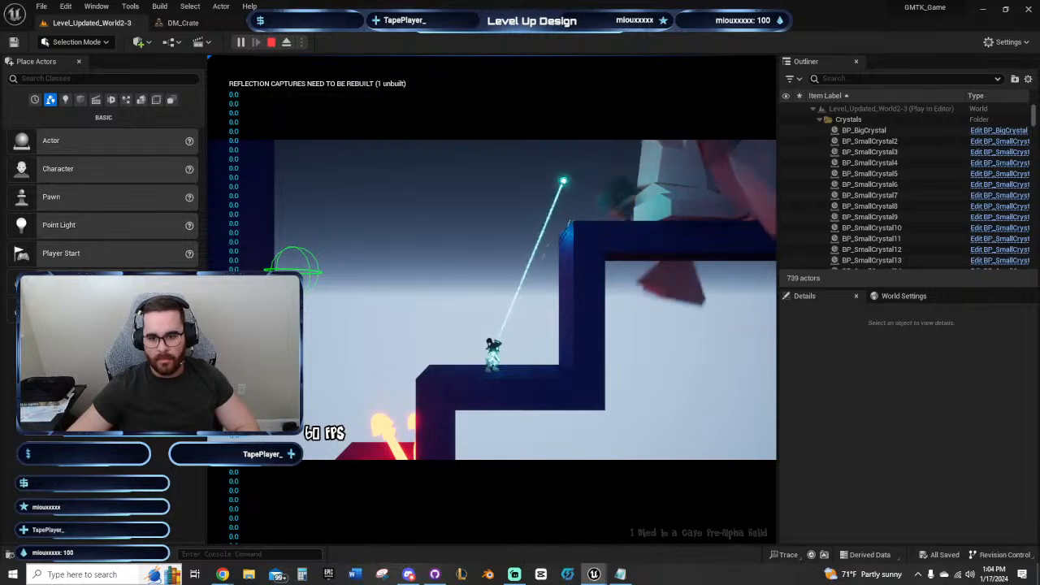
key(q)
key(d)
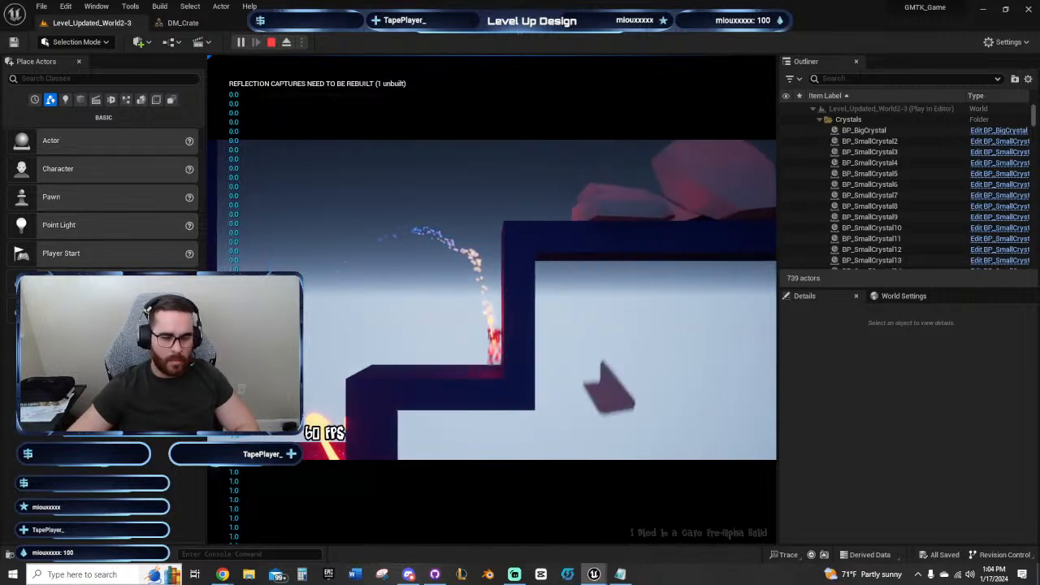
key(d)
click(483, 372)
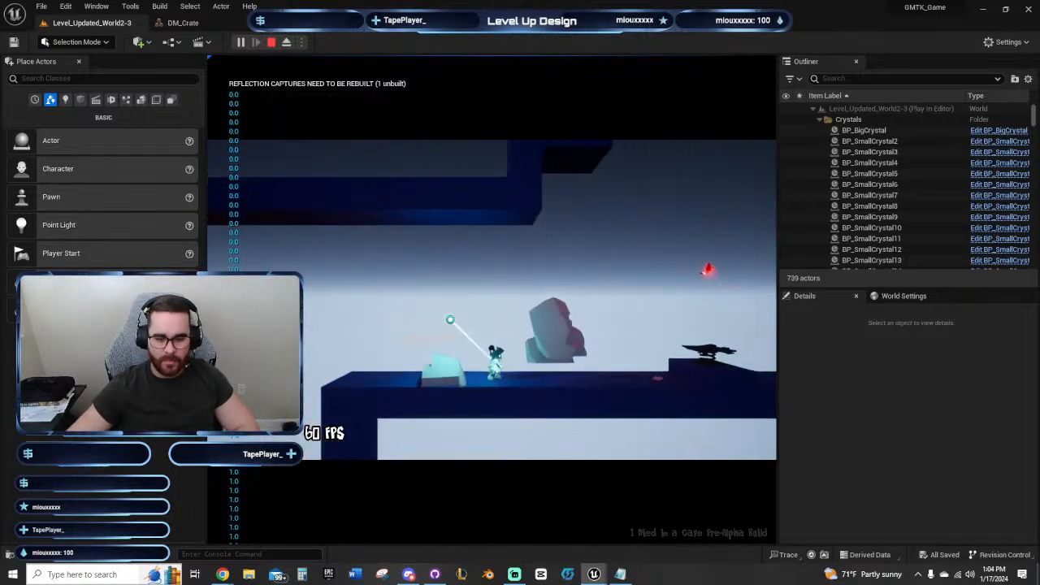
Step: Run to the first springboard, collect the crystal above it and bounce up to the mushroom ledge in the shaft
key(space)
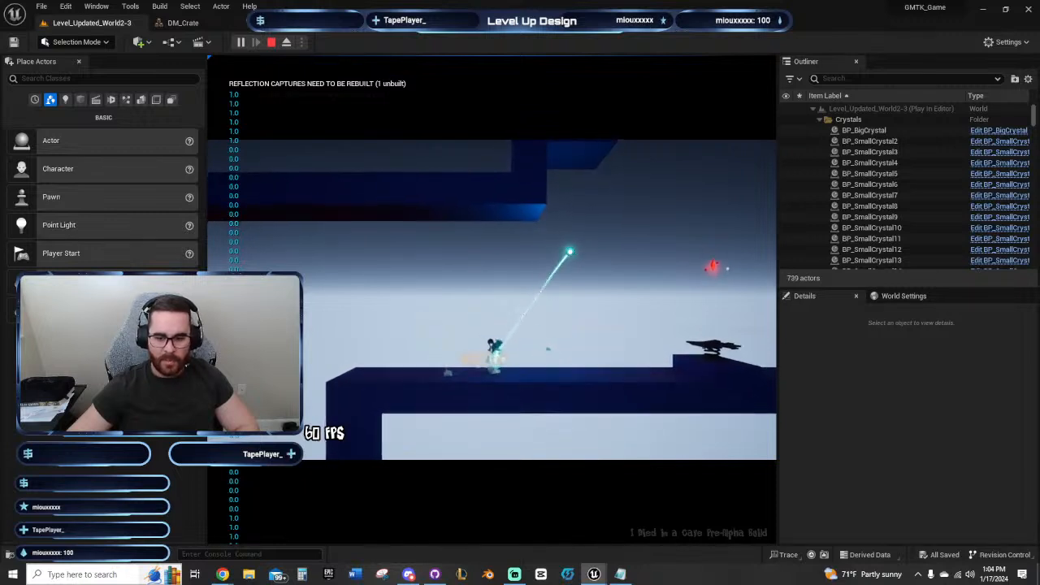
key(d)
key(space)
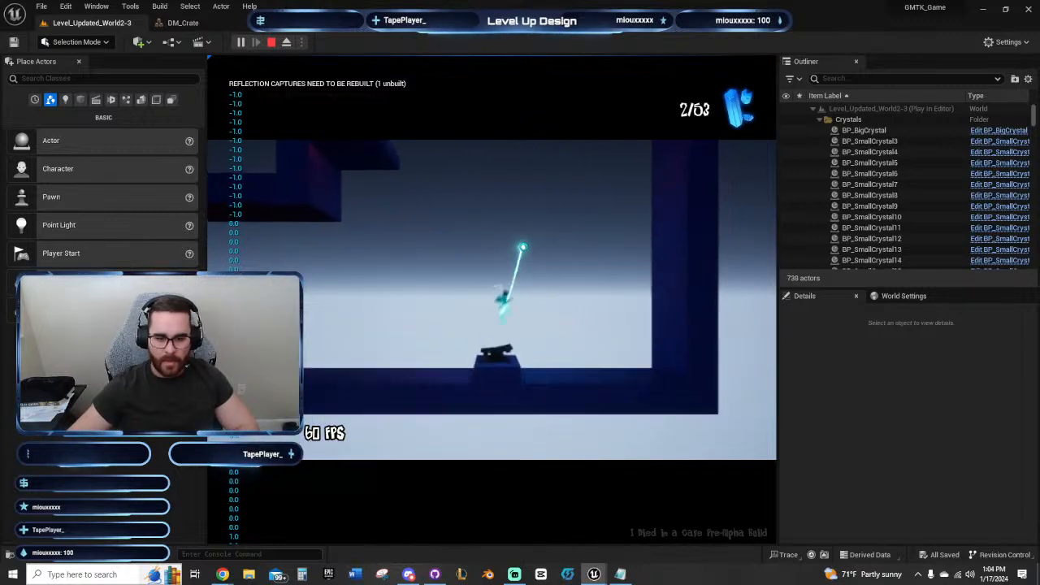
key(a)
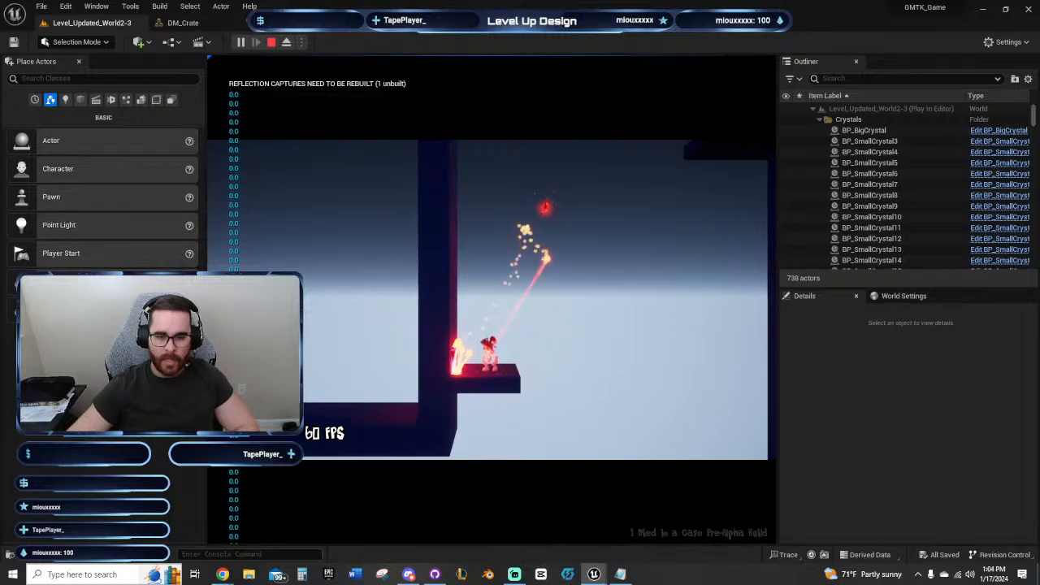
key(space)
key(d)
click(479, 356)
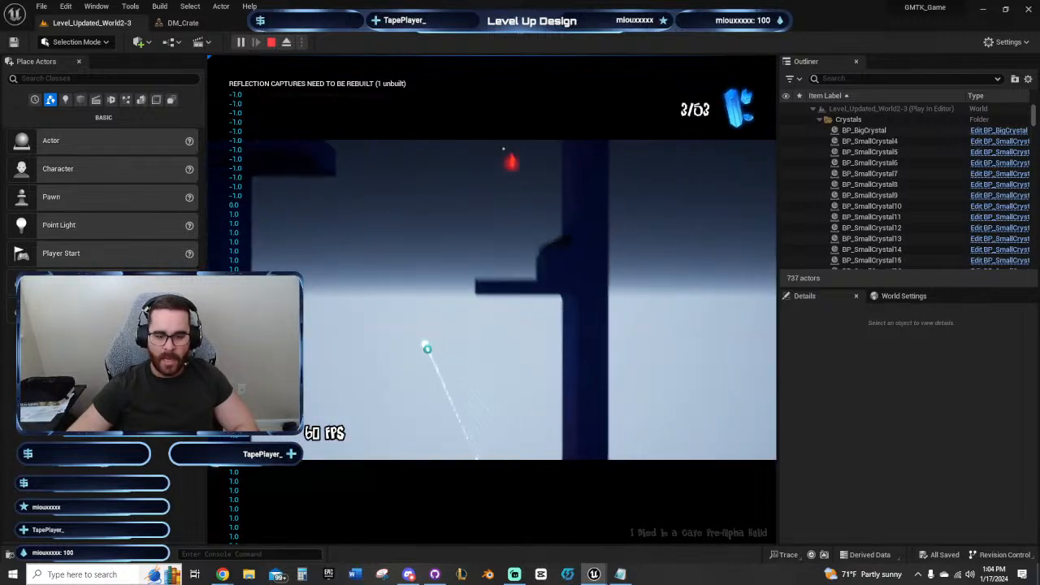
Step: Climb the vertical shaft from ledge to ledge with orb-assisted jumps and reach the corridor at its top
key(a)
key(a)
key(space)
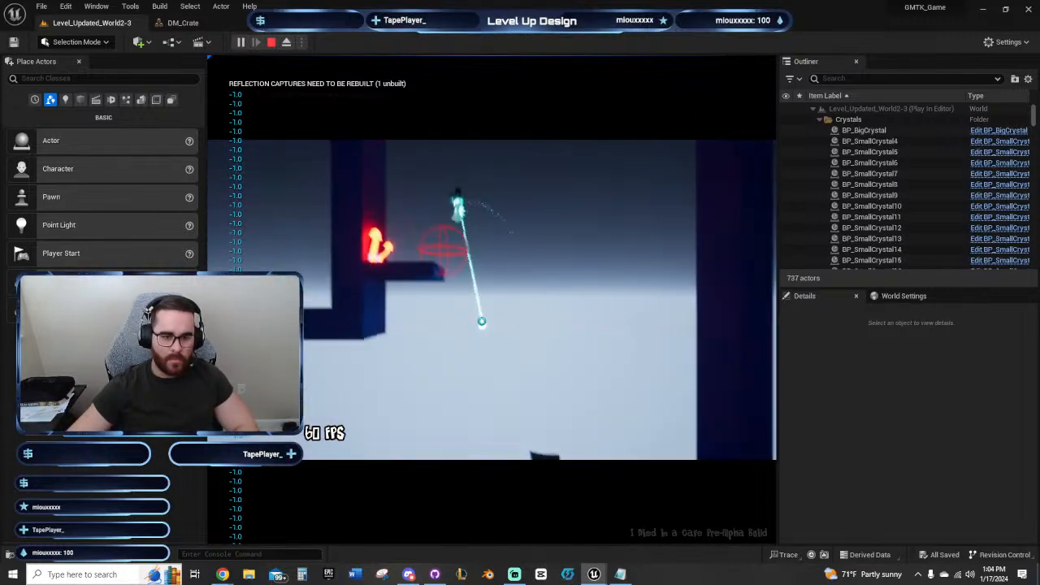
key(d)
click(483, 381)
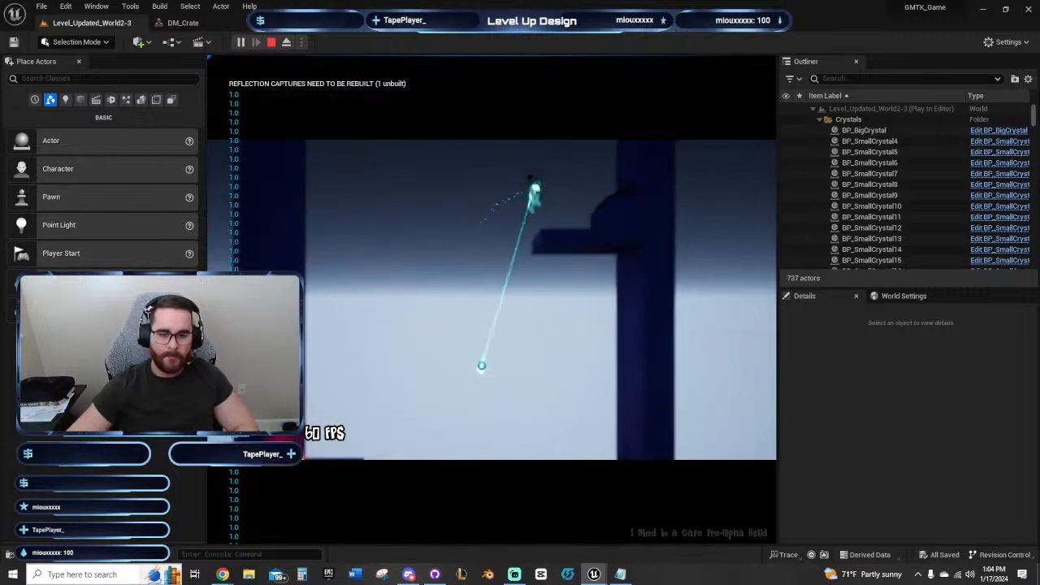
click(457, 349)
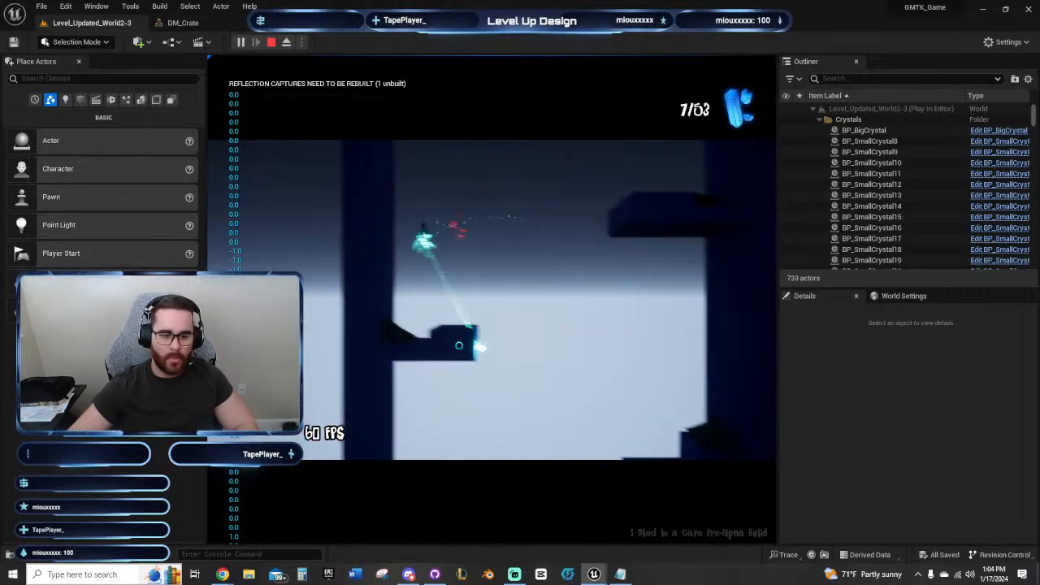
key(d)
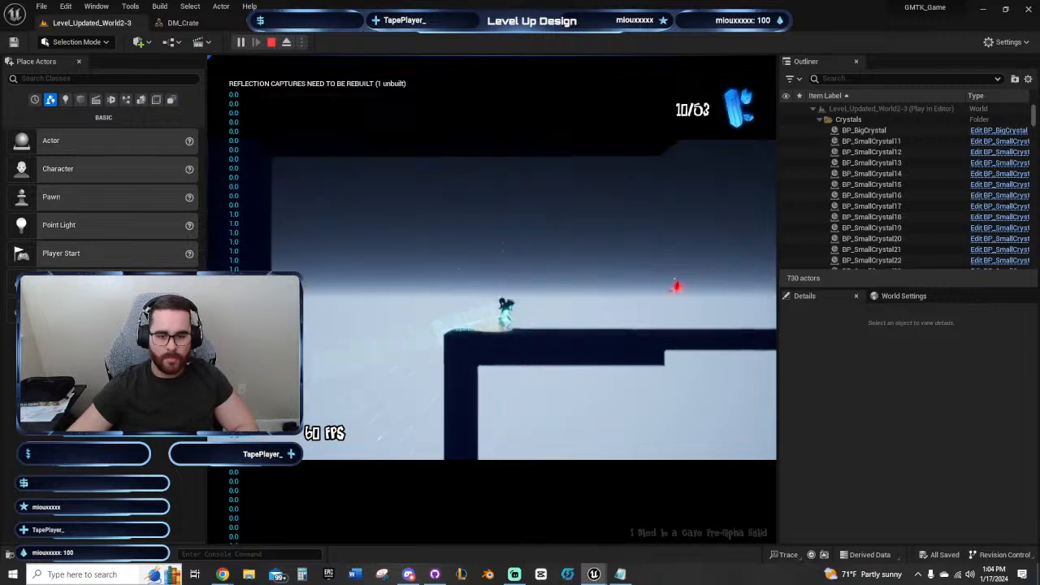
Step: Test the first red platform section by crossing to the block beyond it and returning to the corridor's start
key(d)
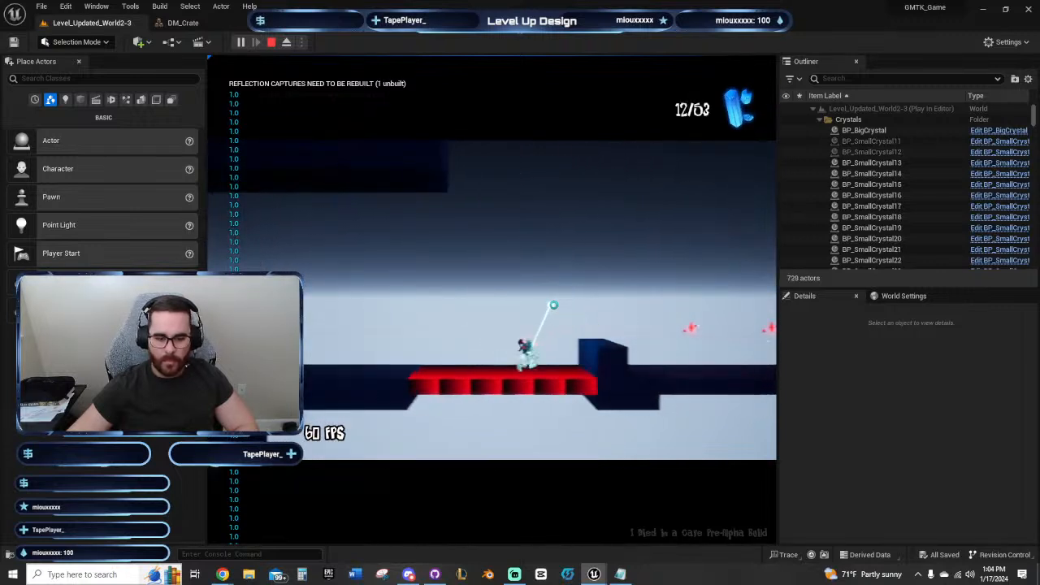
key(space)
key(d)
key(space)
key(a)
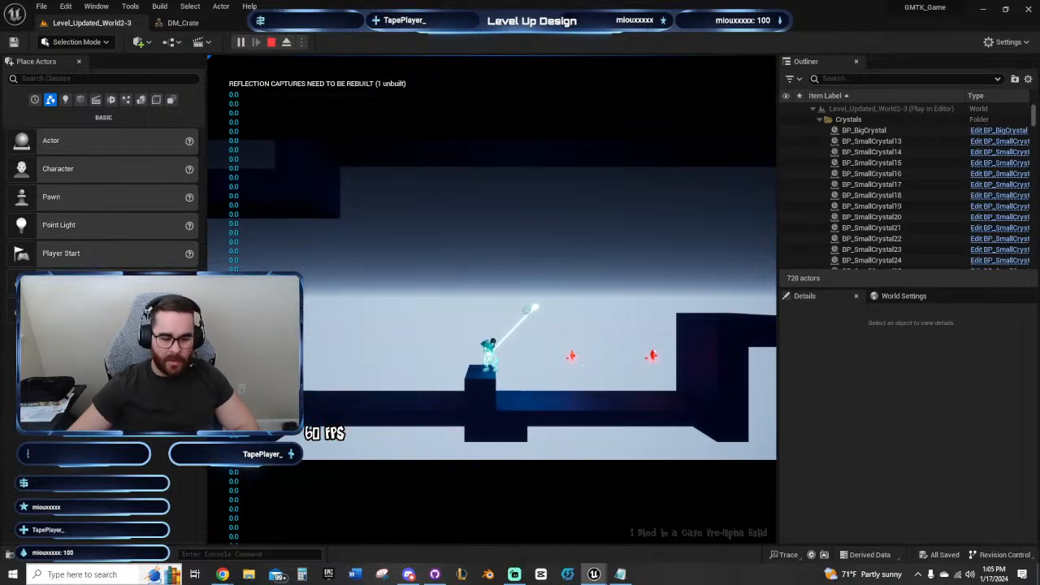
key(a)
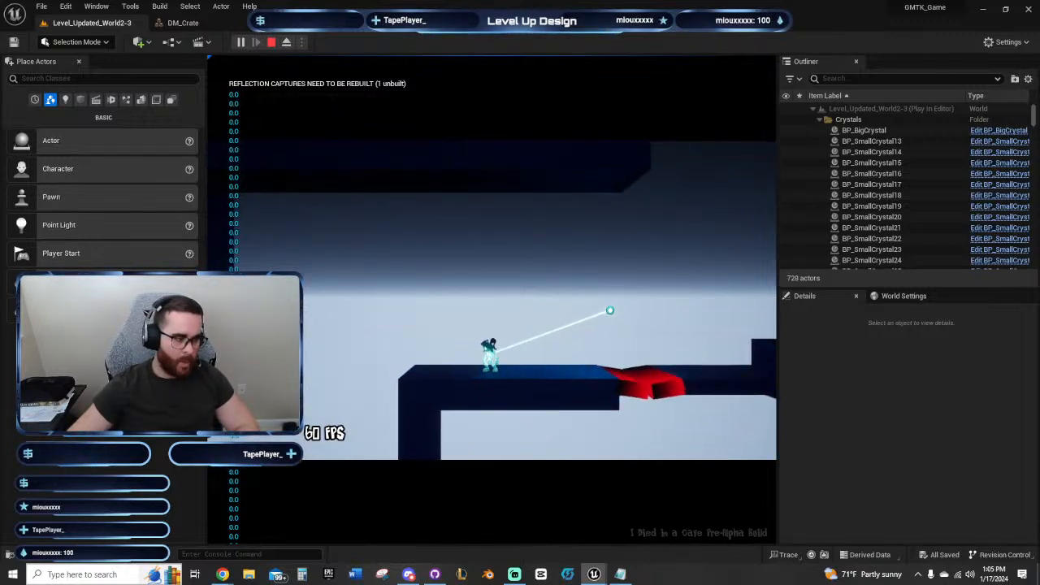
Step: Cross the red platforms and the blocks between them again, up to the ledge before the first Wallrun panel
key(d)
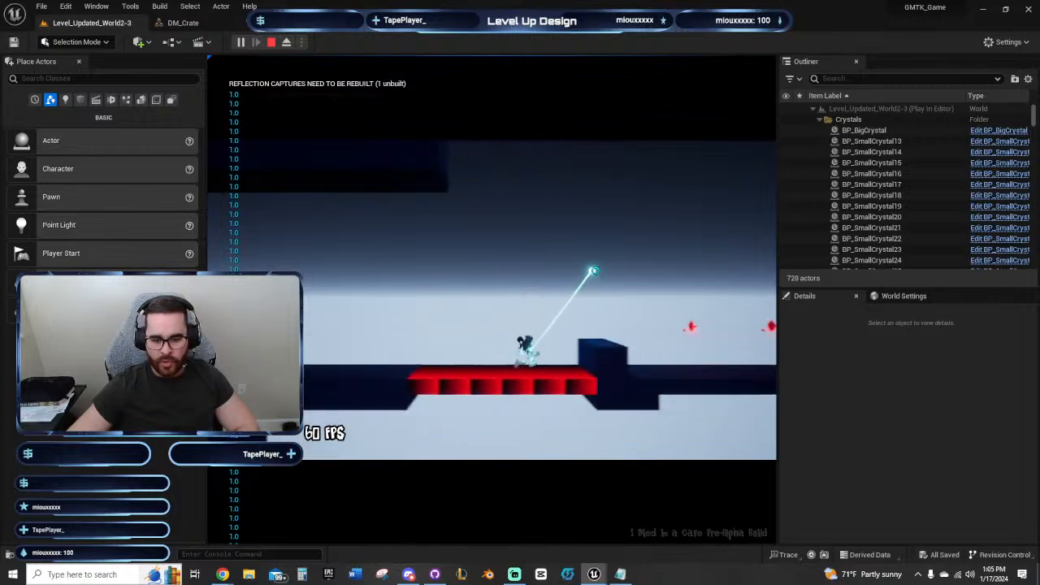
key(space)
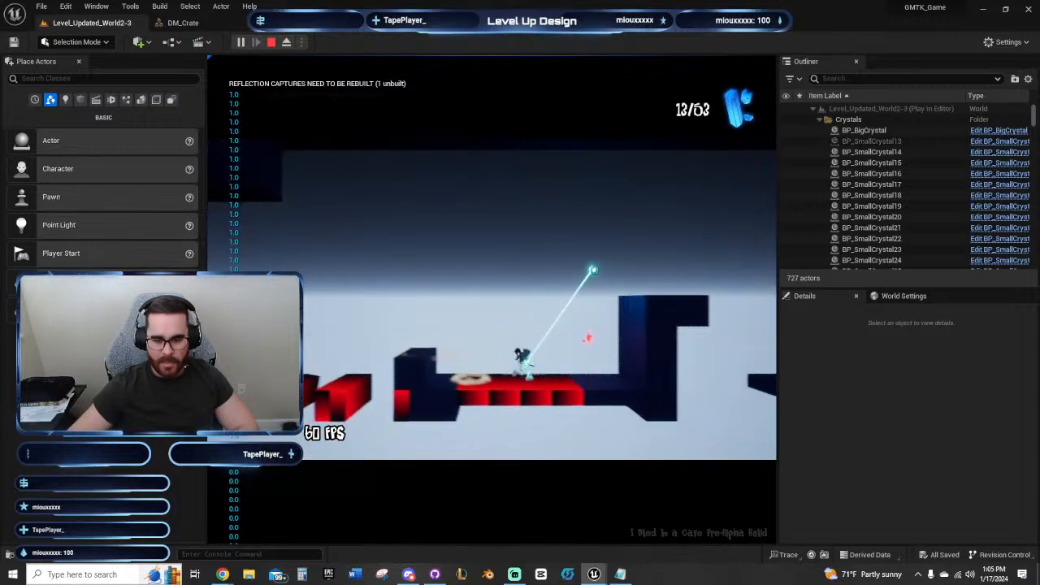
key(space)
key(d)
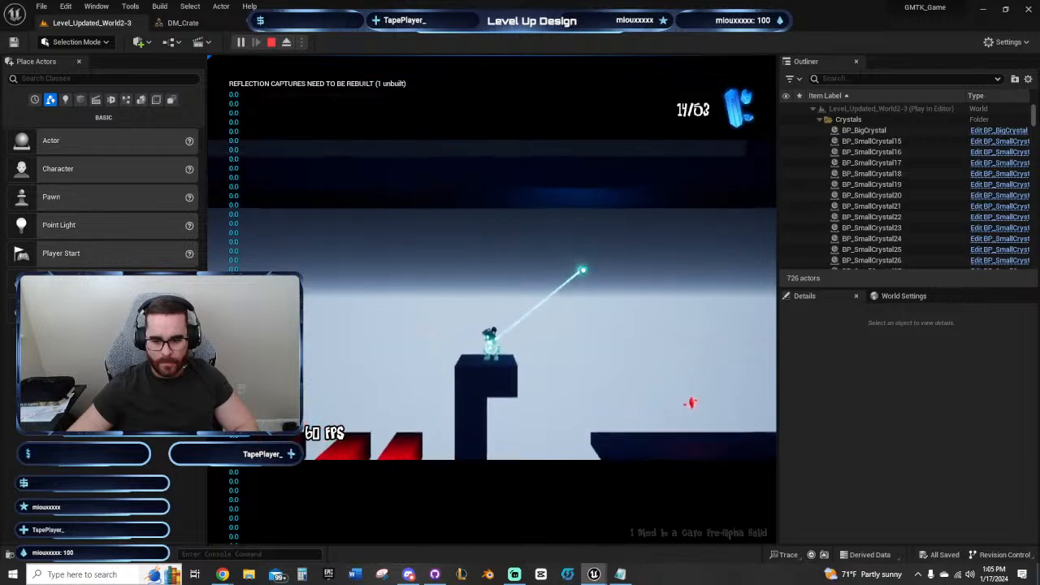
key(space)
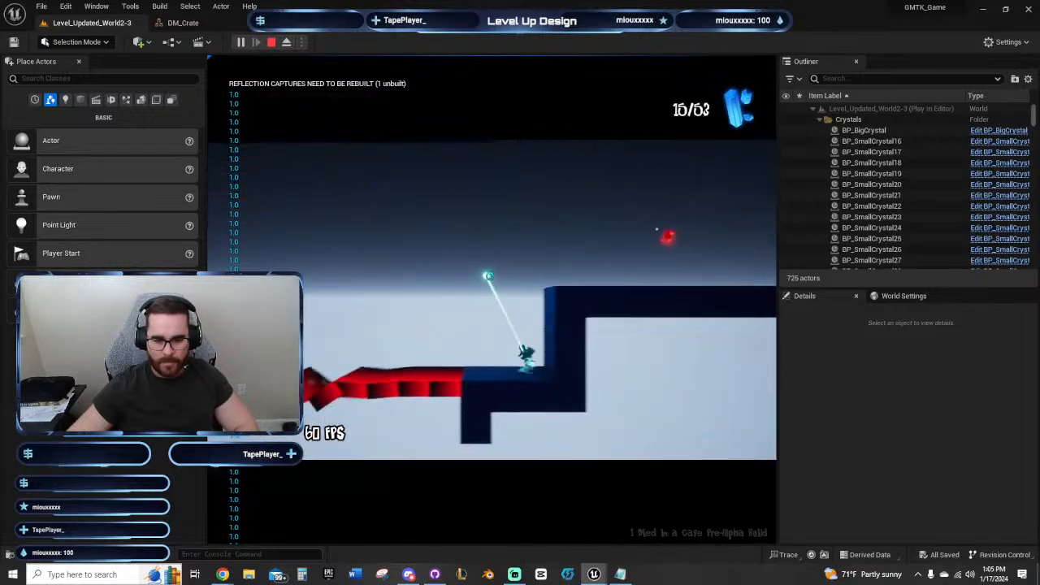
key(space)
key(d)
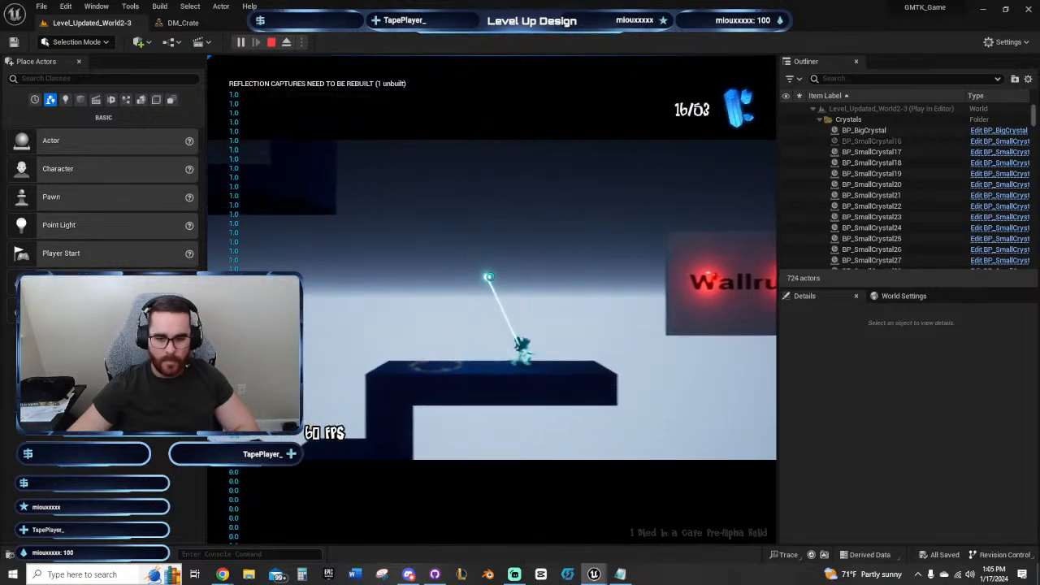
Step: Play-test the first Wallrun panels, jumping from the ledge across the floating platform to the next panel
key(a)
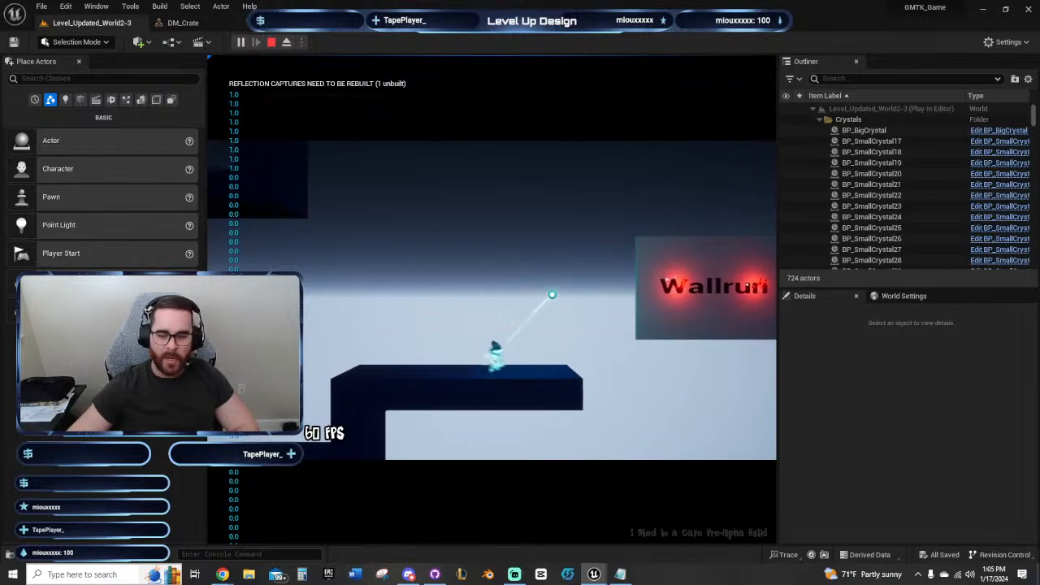
key(d)
key(space)
key(space)
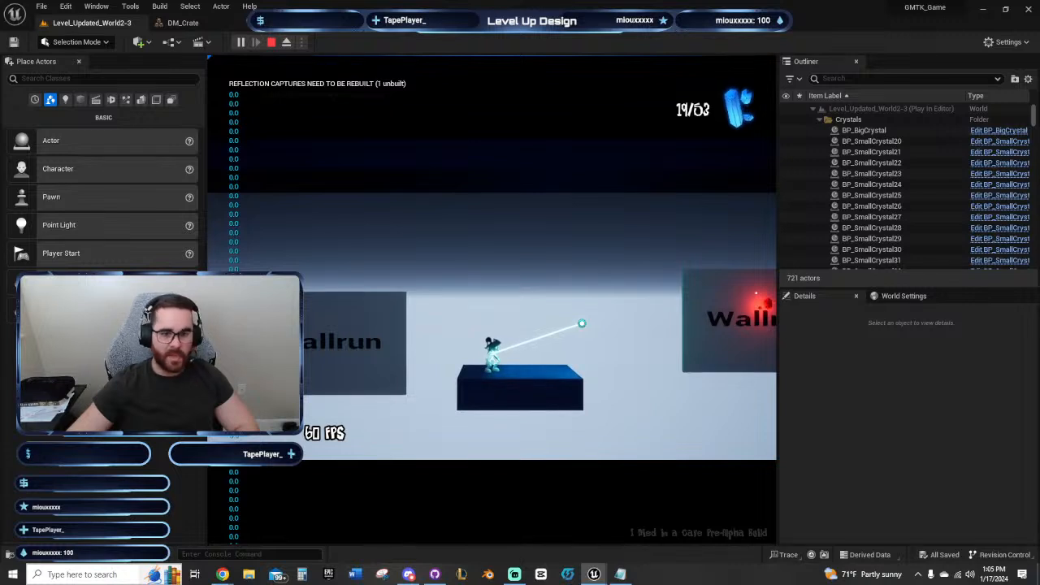
key(d)
key(space)
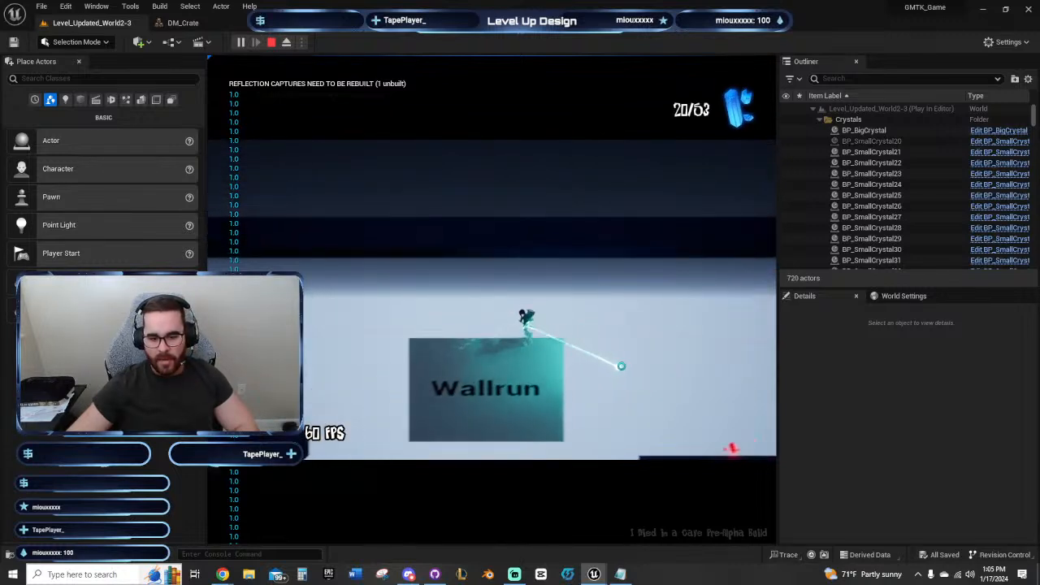
Step: Traverse the remaining Wallrun panels from the second floating platform and run toward the rocks in the lower corridor
key(space)
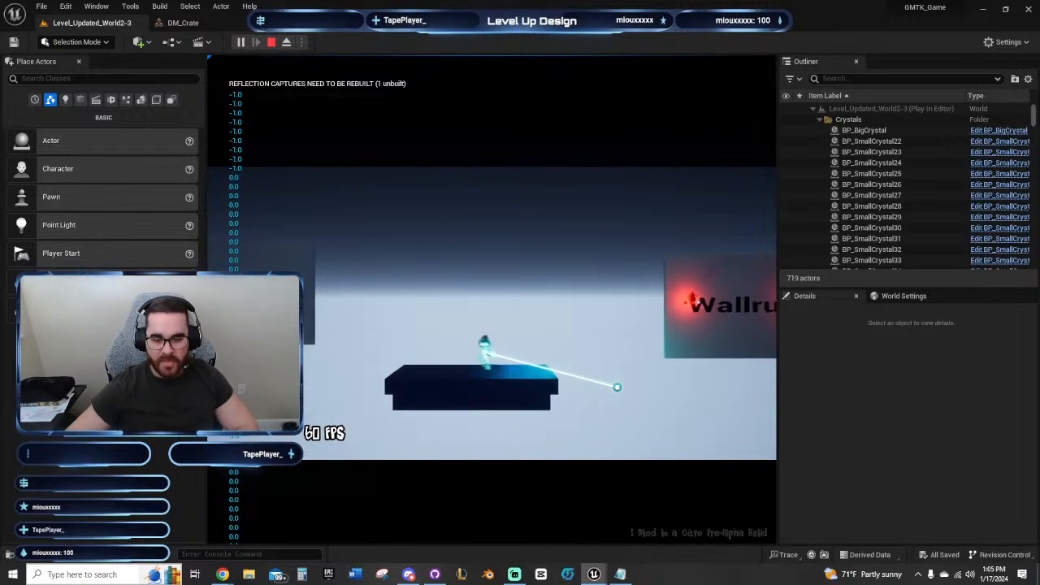
key(d)
key(d)
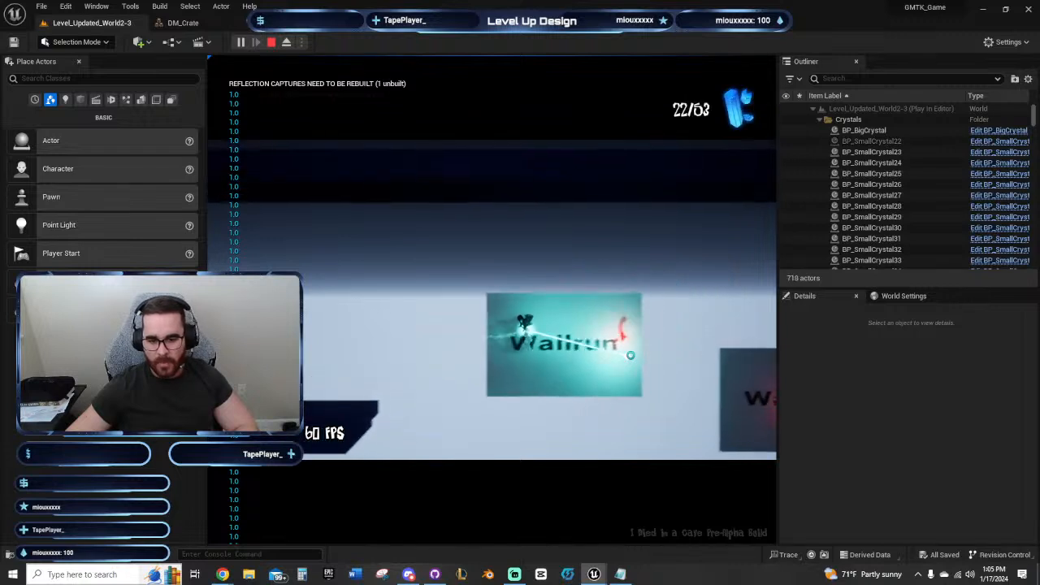
key(space)
key(d)
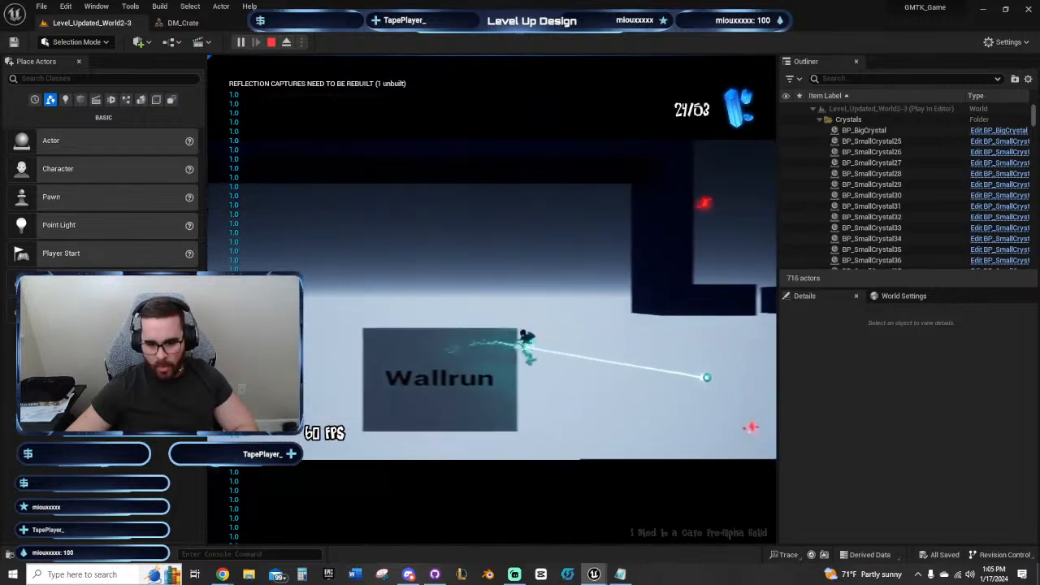
key(d)
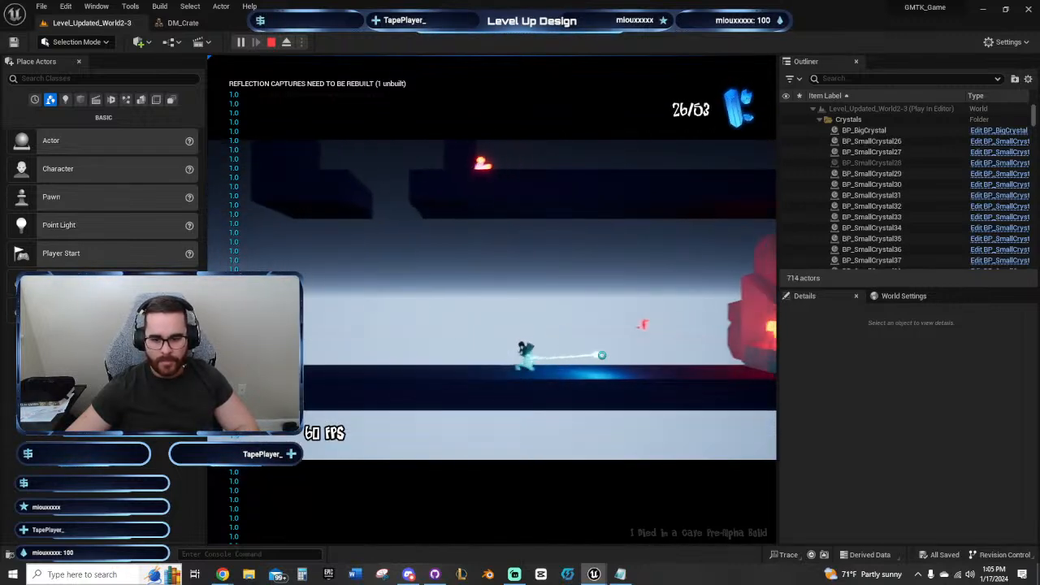
Step: Ignite the lower corridor's explosive with the burning orb, and climb through the ceiling gap and up the shaft above it
mouse_move(591, 335)
mouse_down()
mouse_move(587, 207)
mouse_move(621, 213)
mouse_up()
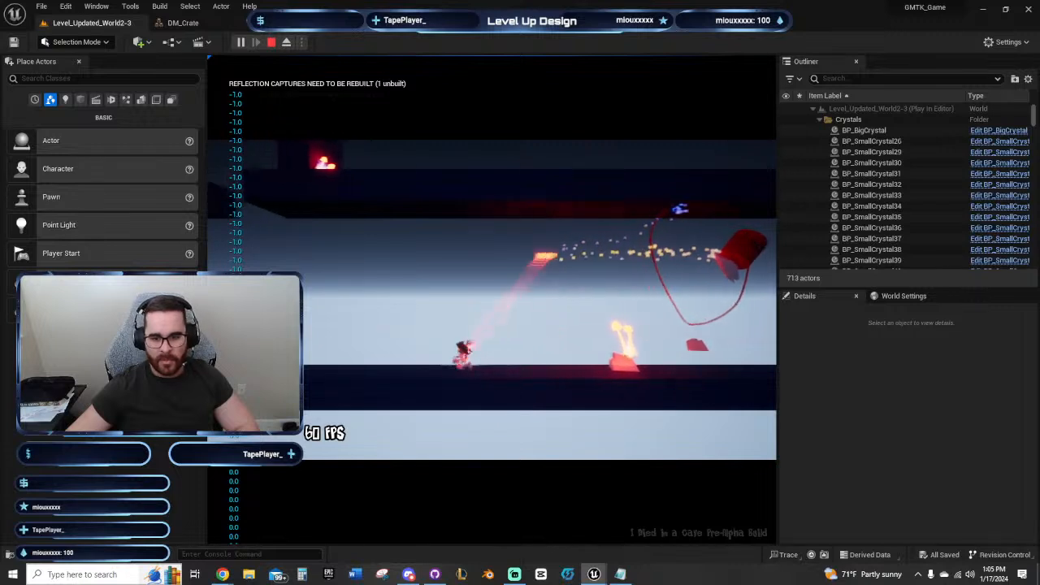
key(a)
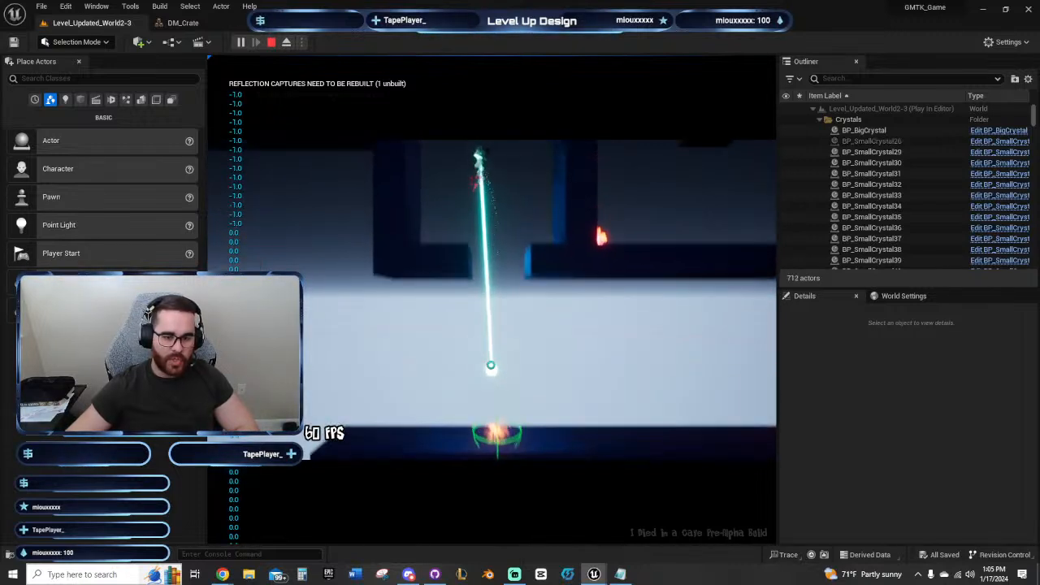
key(a)
key(d)
click(520, 222)
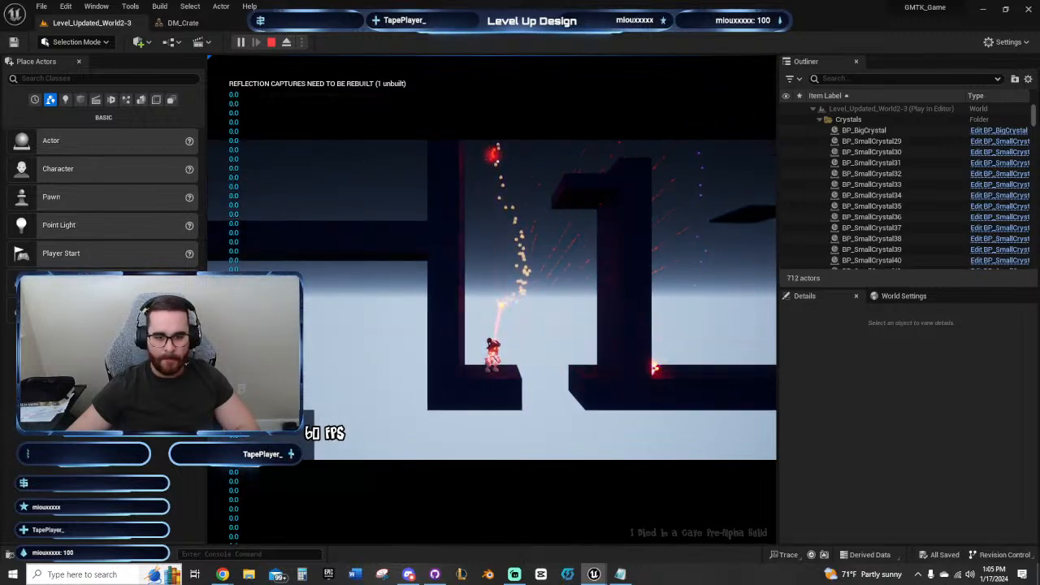
click(453, 323)
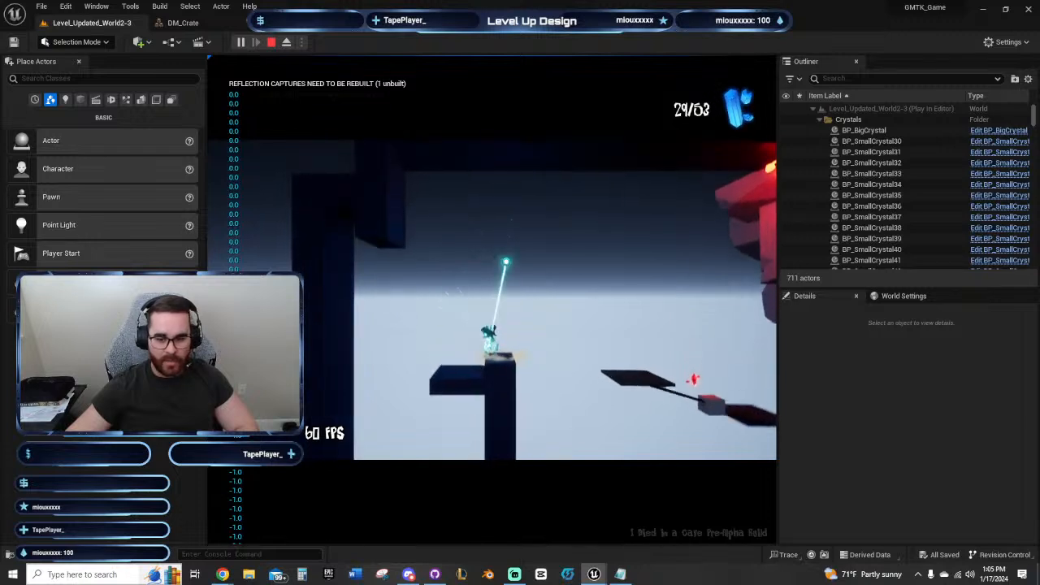
Step: Jump onto the rotating platform beneath the hanging rocks and set off the explosive with the burning orb
key(d)
key(space)
click(620, 164)
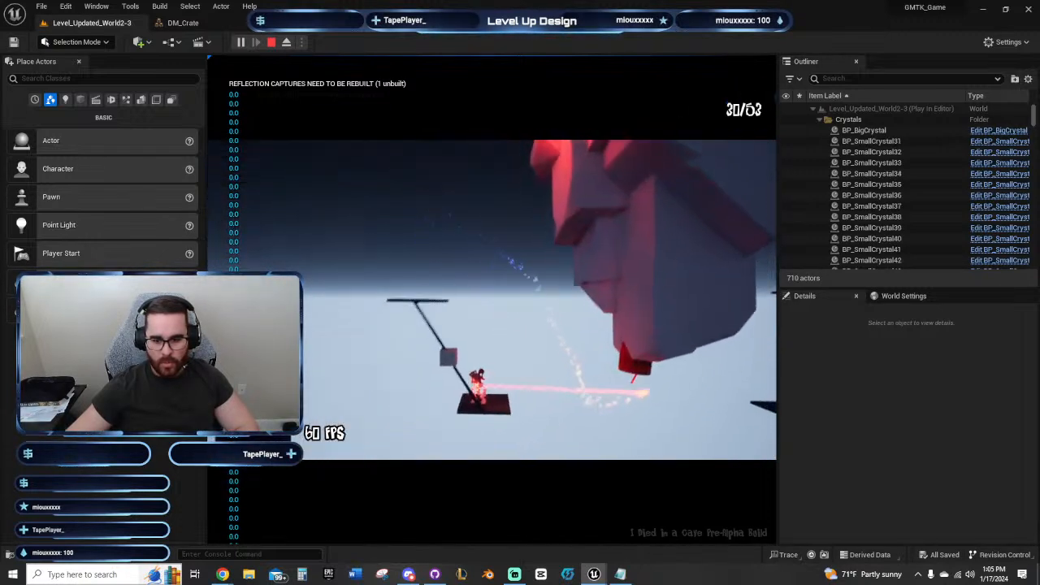
click(549, 145)
click(615, 173)
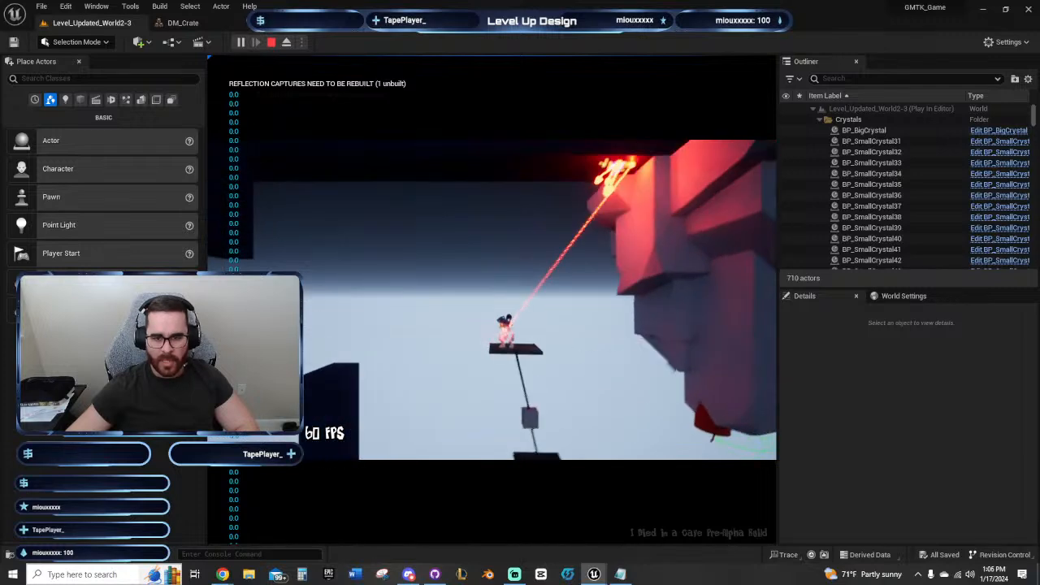
click(664, 360)
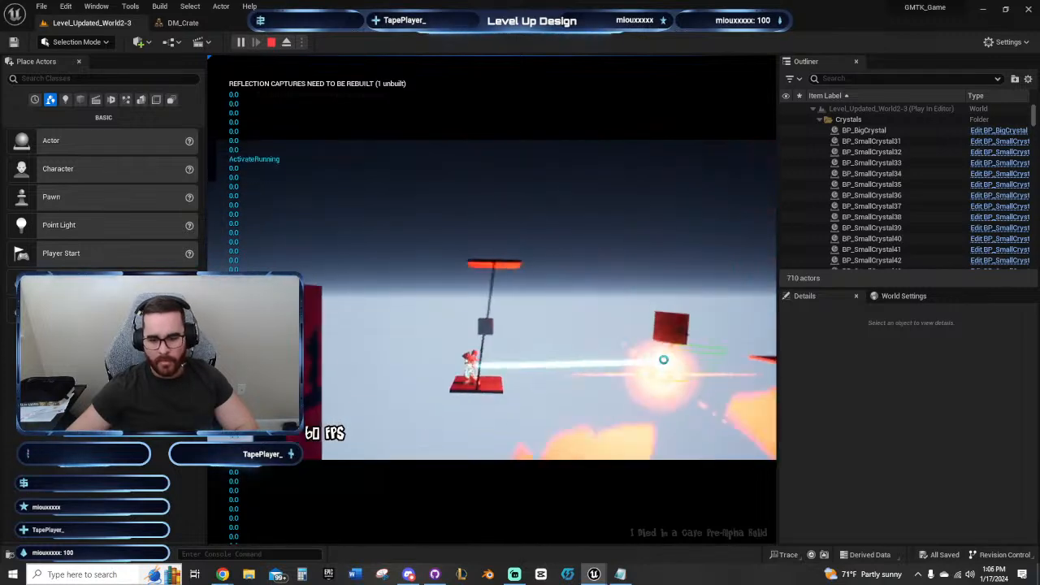
Step: Ignite the hanging barrel between the rotating platforms and cross the chamber toward the far wall
click(608, 247)
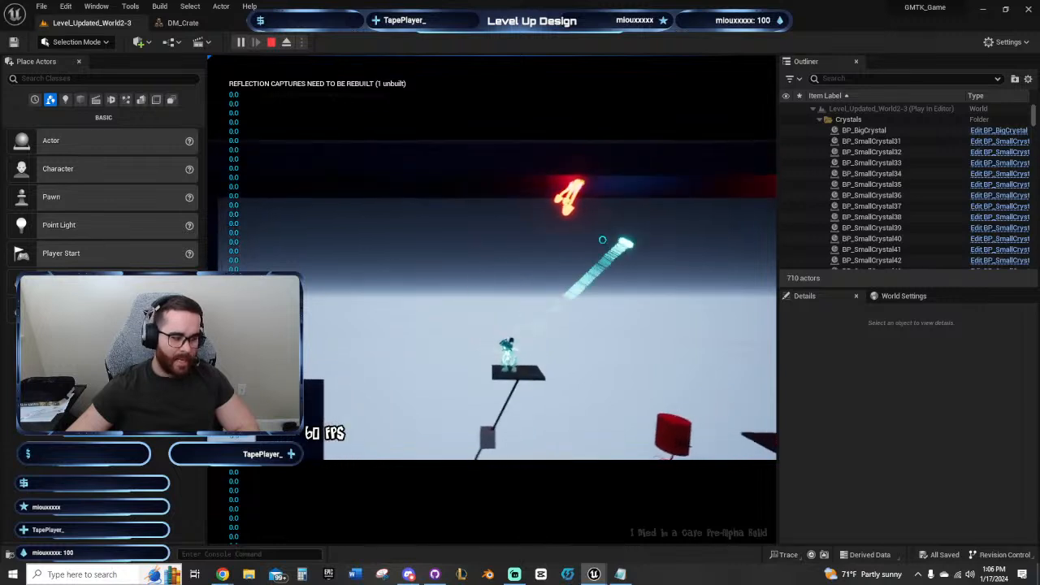
click(501, 146)
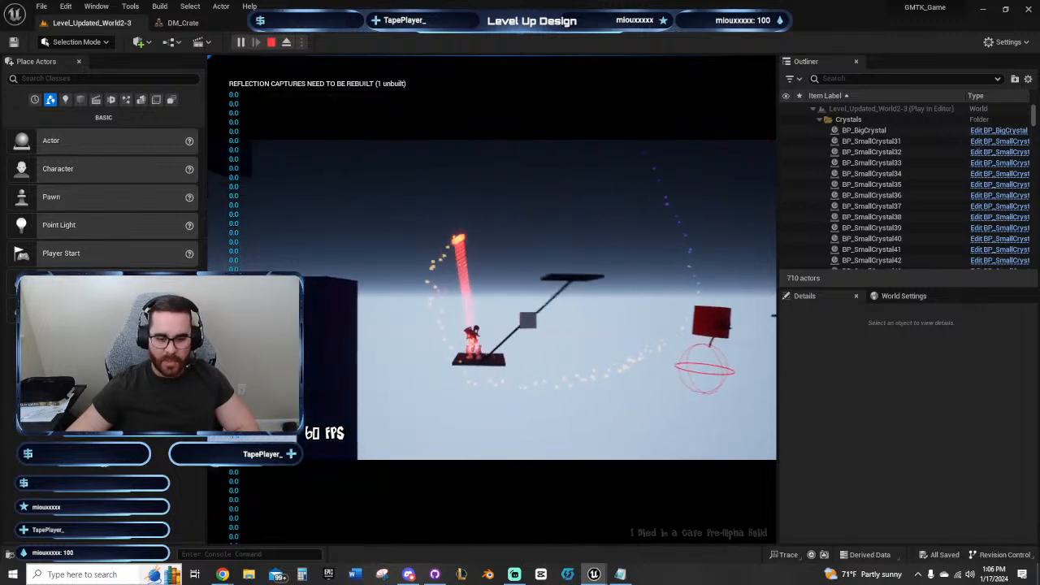
click(668, 271)
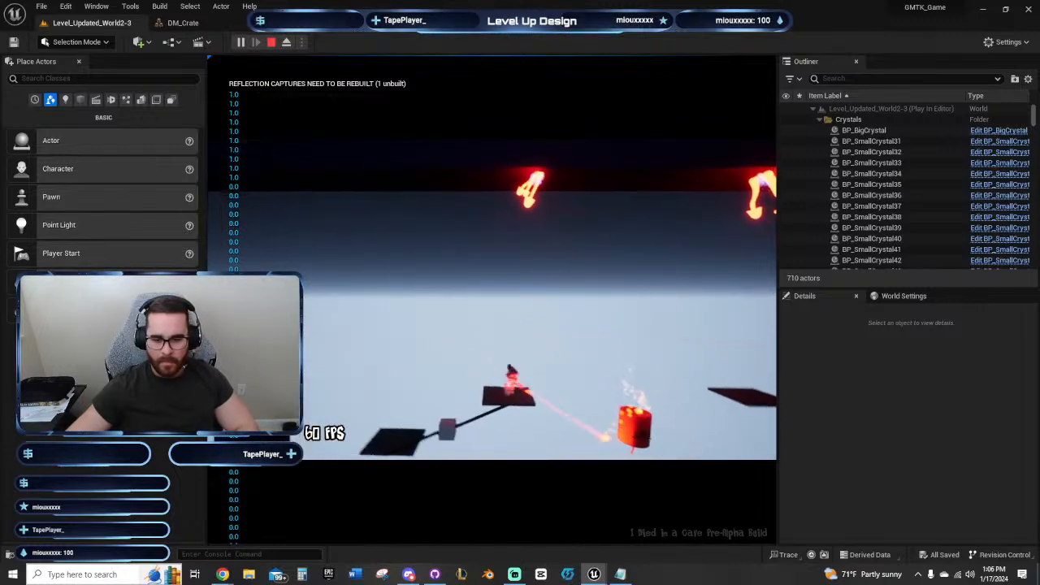
click(557, 204)
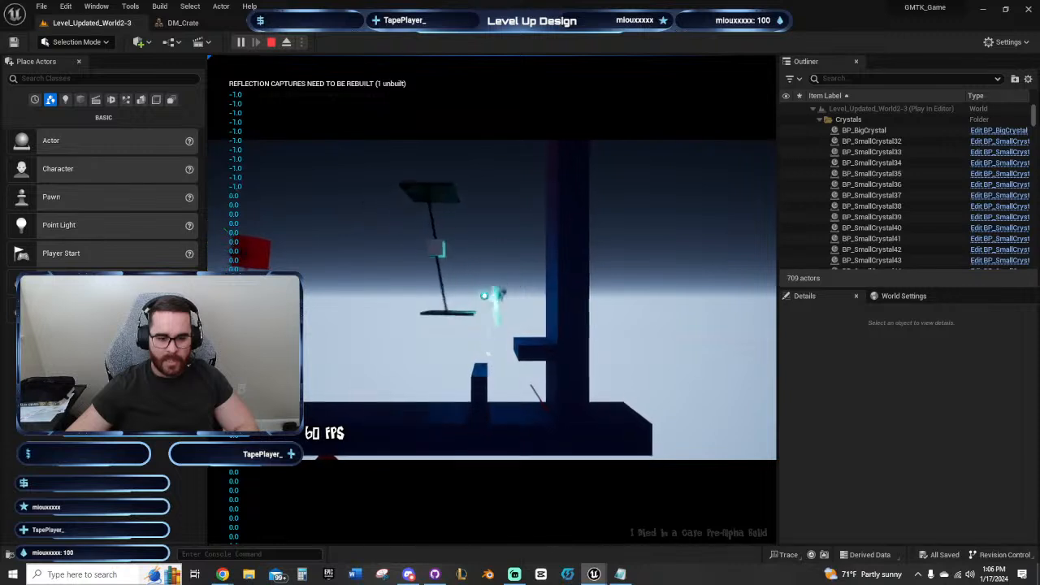
Step: Climb onto the ledge at the far wall, ignite the fuse beside it, and jump back off the rotating platform
key(space)
key(d)
key(a)
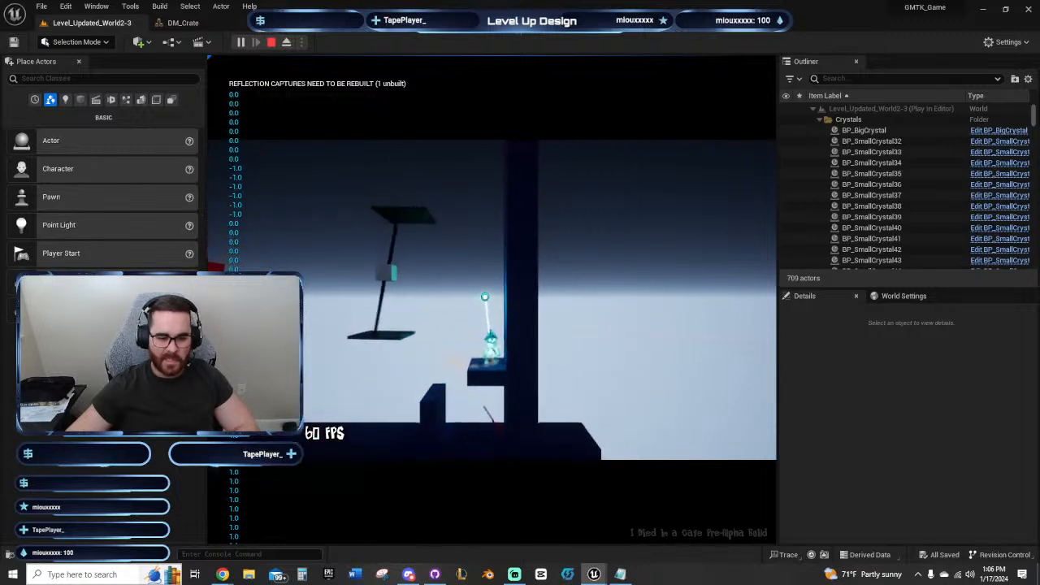
key(d)
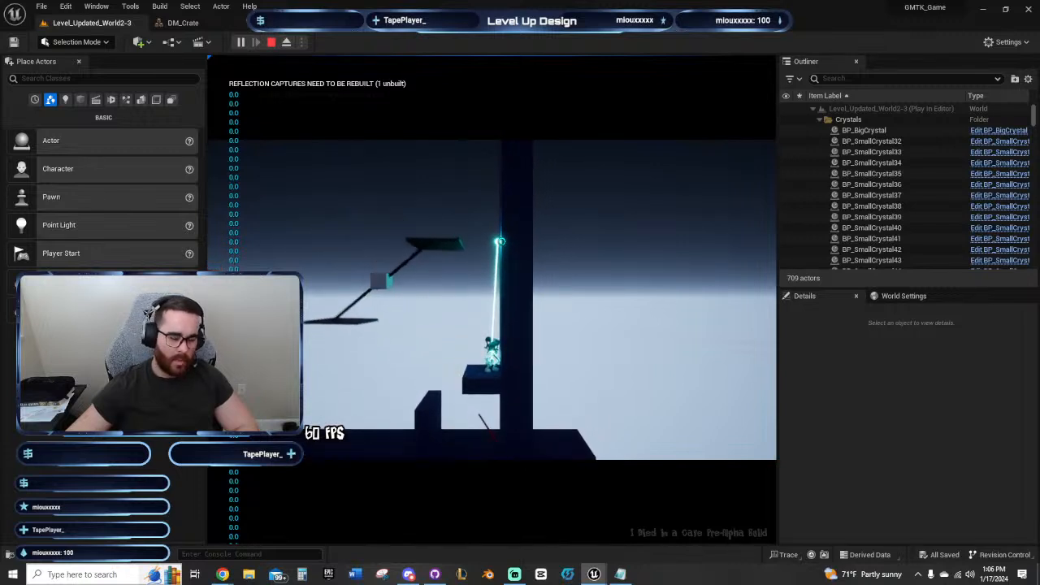
key(space)
key(a)
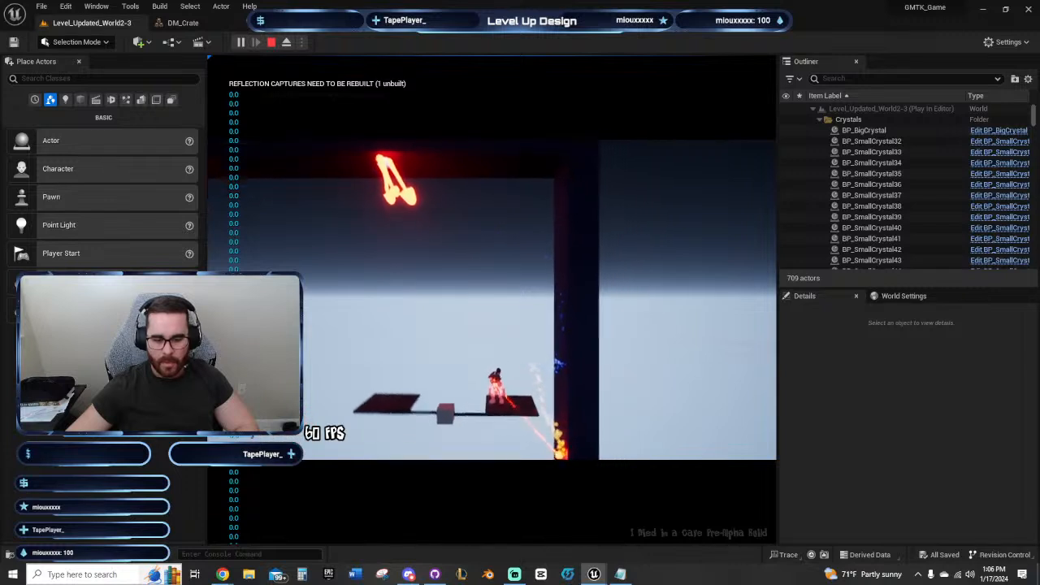
key(space)
key(a)
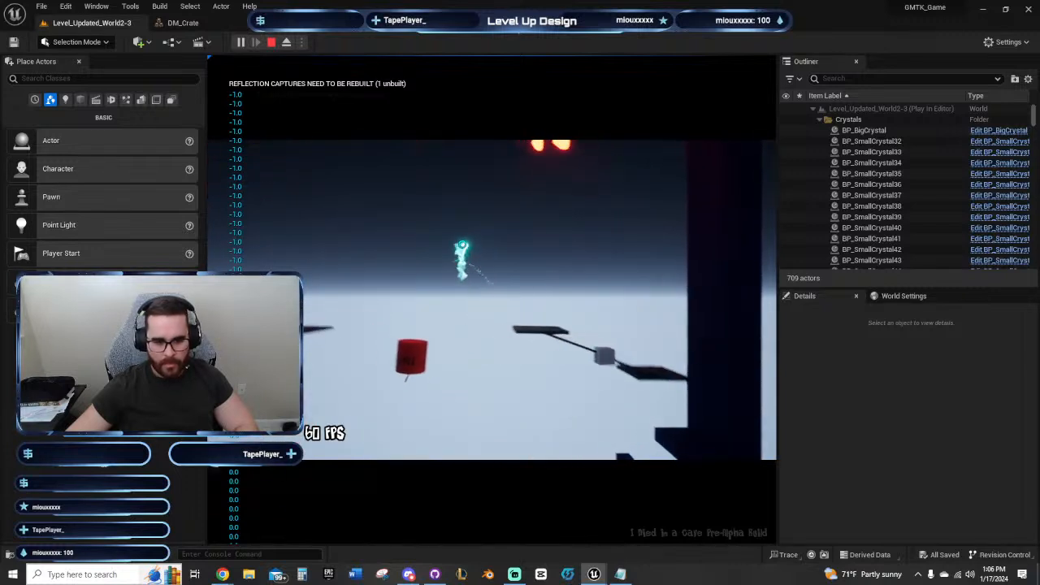
Step: Return across the chamber to the pillar ledge near the shaft and drop back into the lower corridor
key(d)
key(space)
key(a)
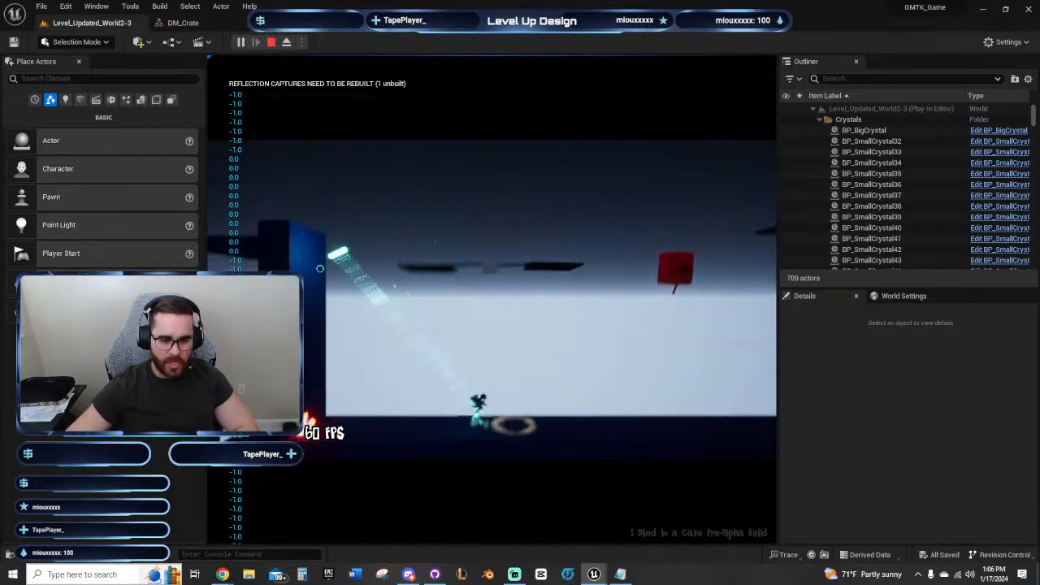
key(a)
key(space)
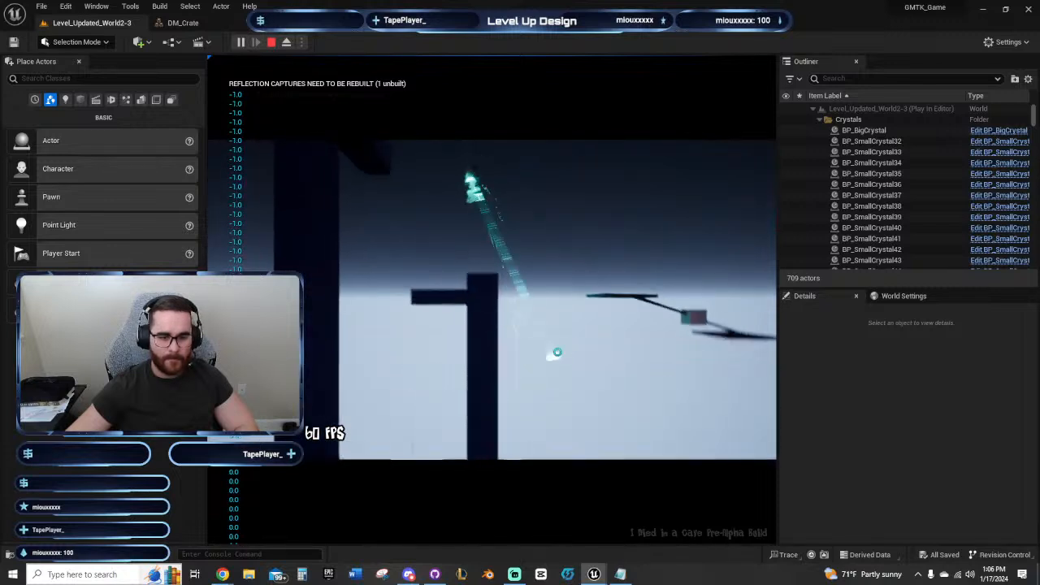
key(d)
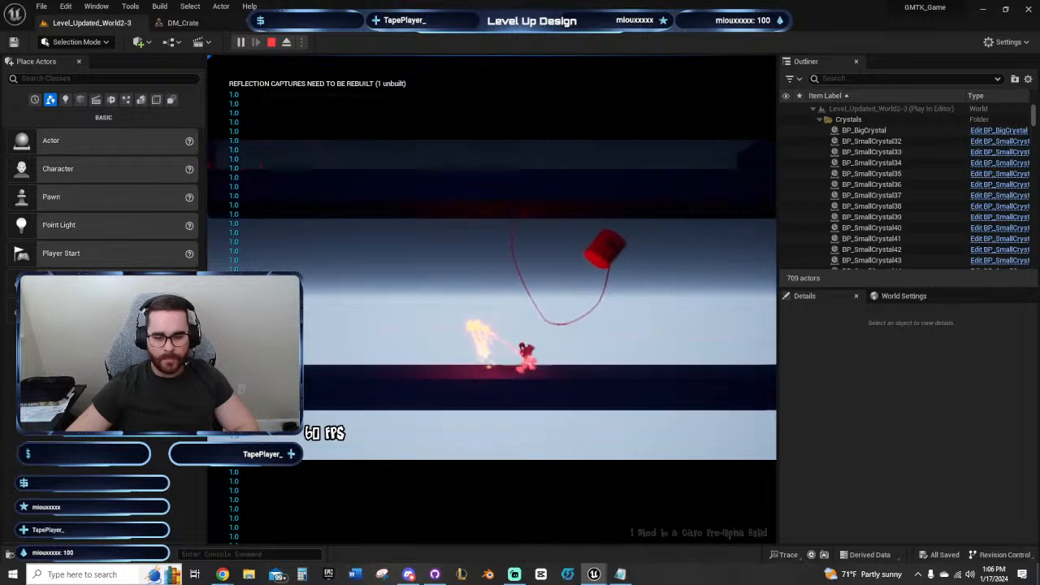
Step: Run past the corridor's hanging explosive, cross the Wallrun panel after the corridor, and jump from the landing block
click(387, 211)
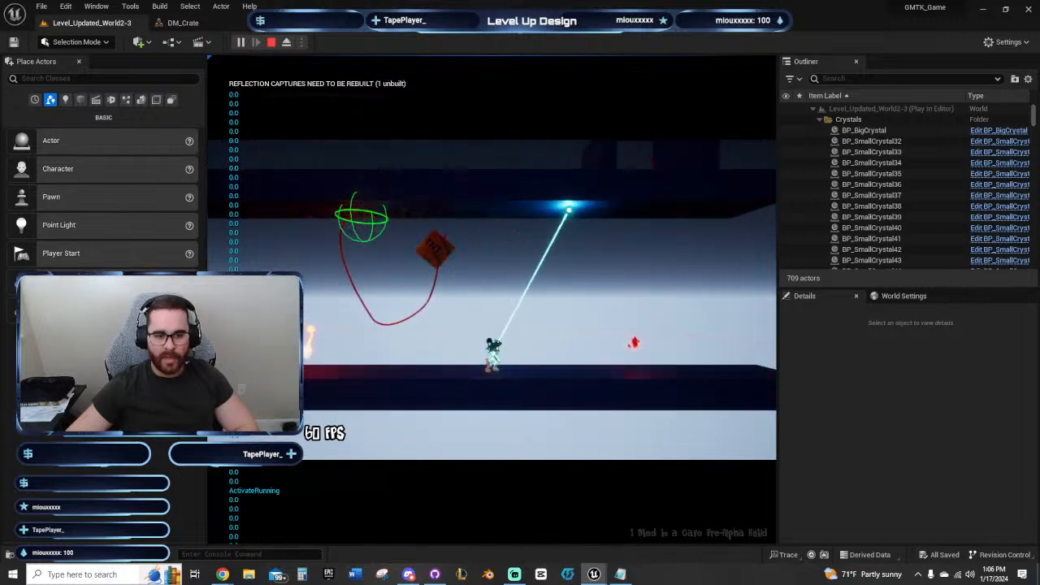
key(d)
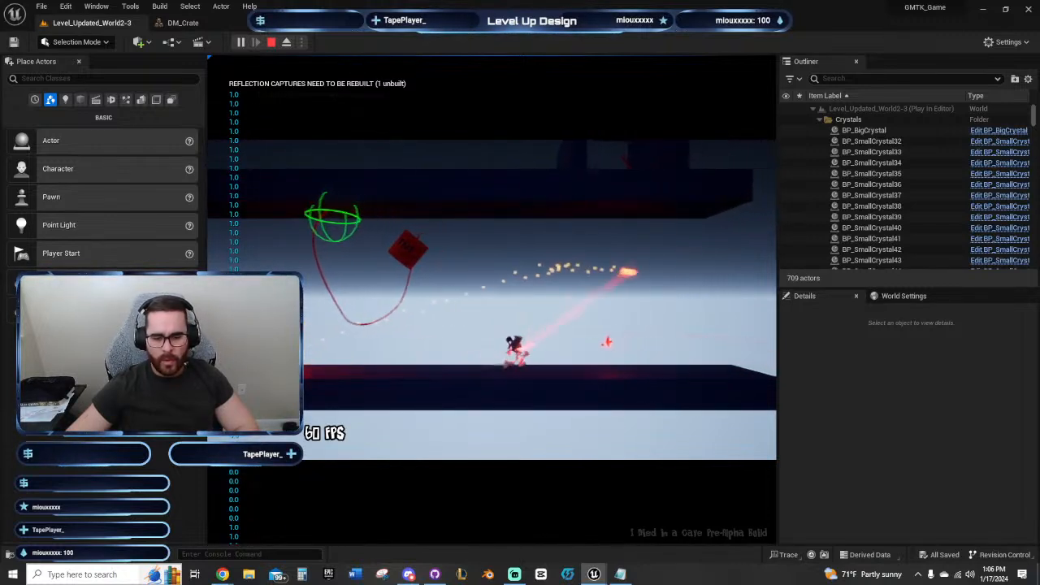
key(a)
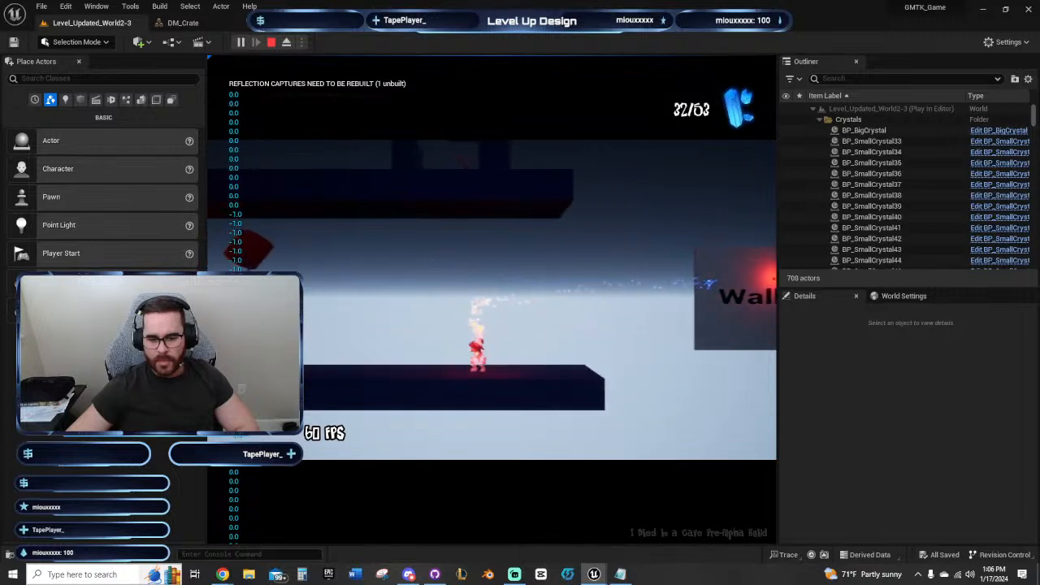
key(d)
key(space)
key(space)
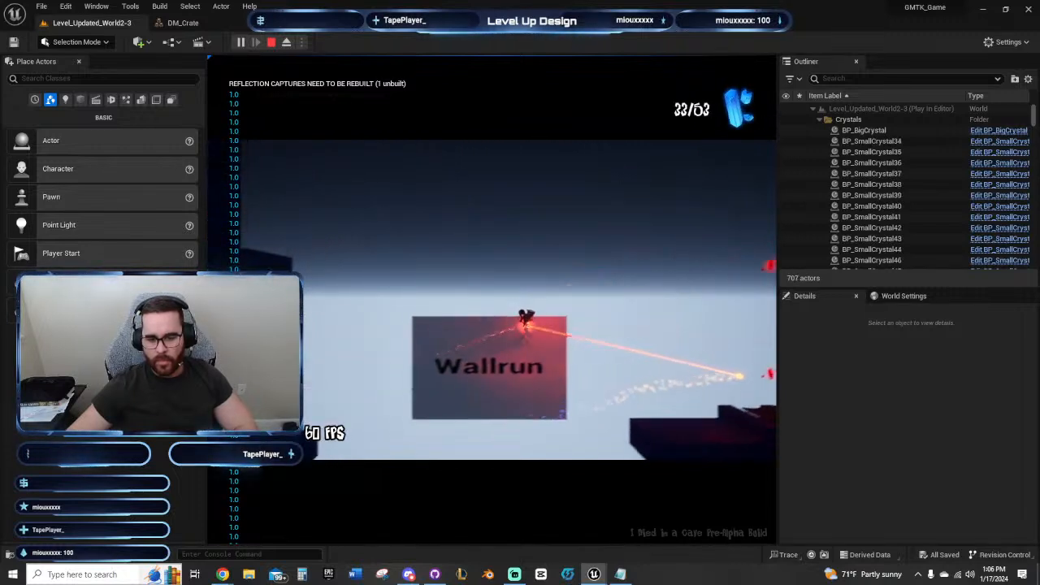
key(d)
key(space)
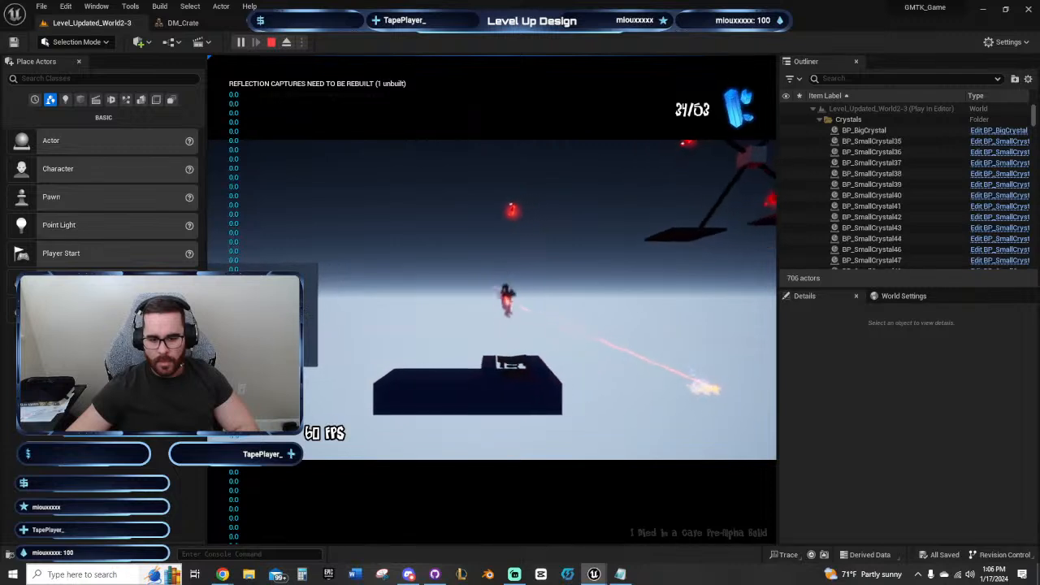
Step: Jump from the first four-armed rotating platform across the next Wallrun panel and ride the following rotating platform
key(space)
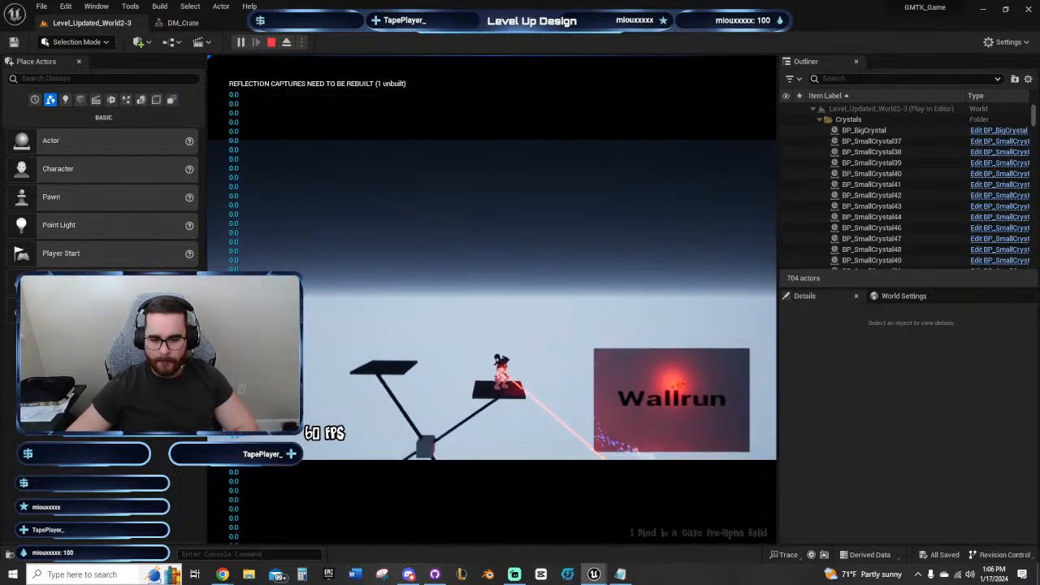
key(d)
key(space)
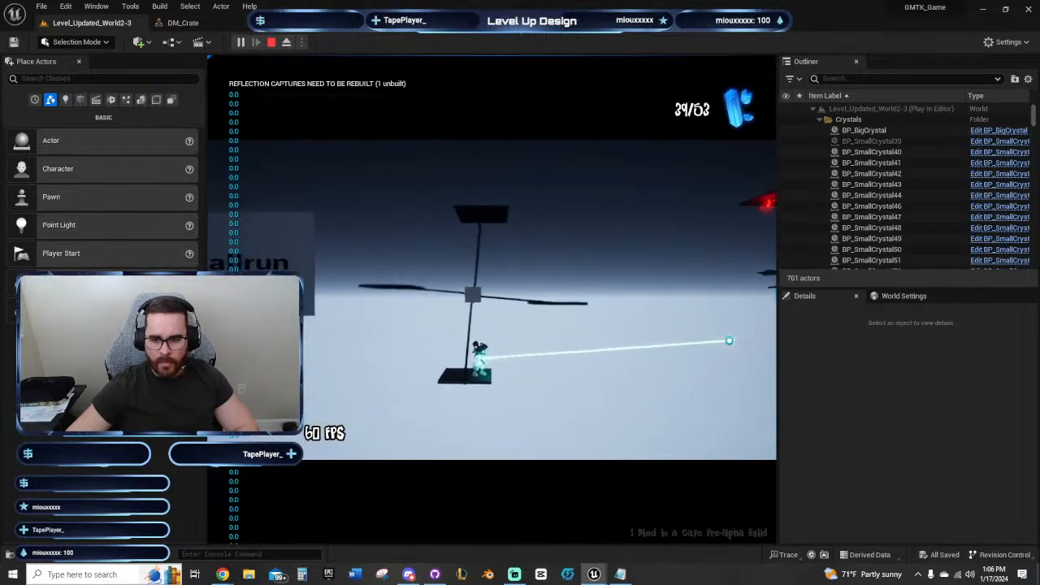
key(a)
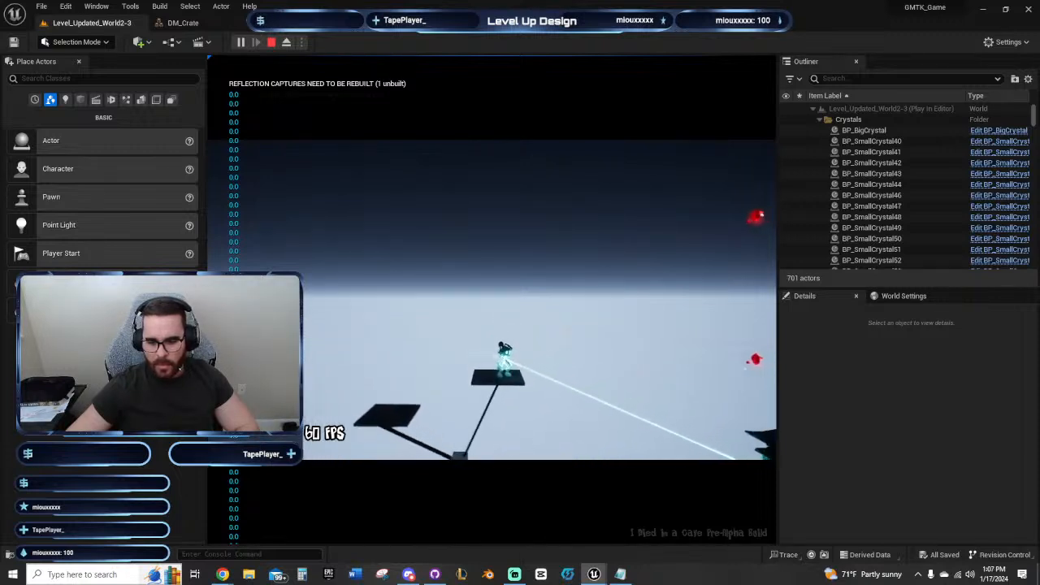
key(a)
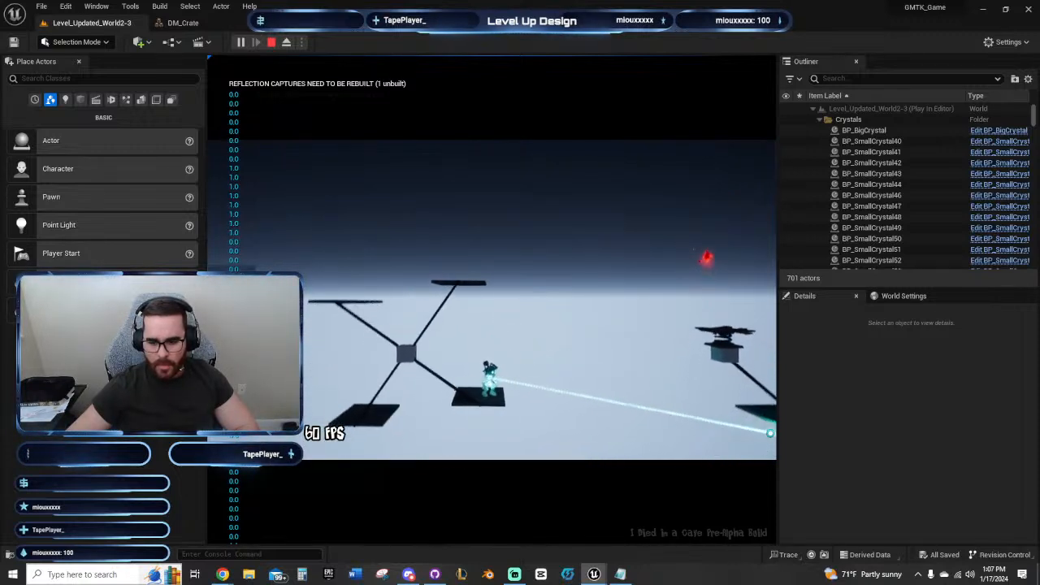
Step: Play-test the timing of jumps on the four-armed rotating platform after the second Wallrun panel
key(d)
key(space)
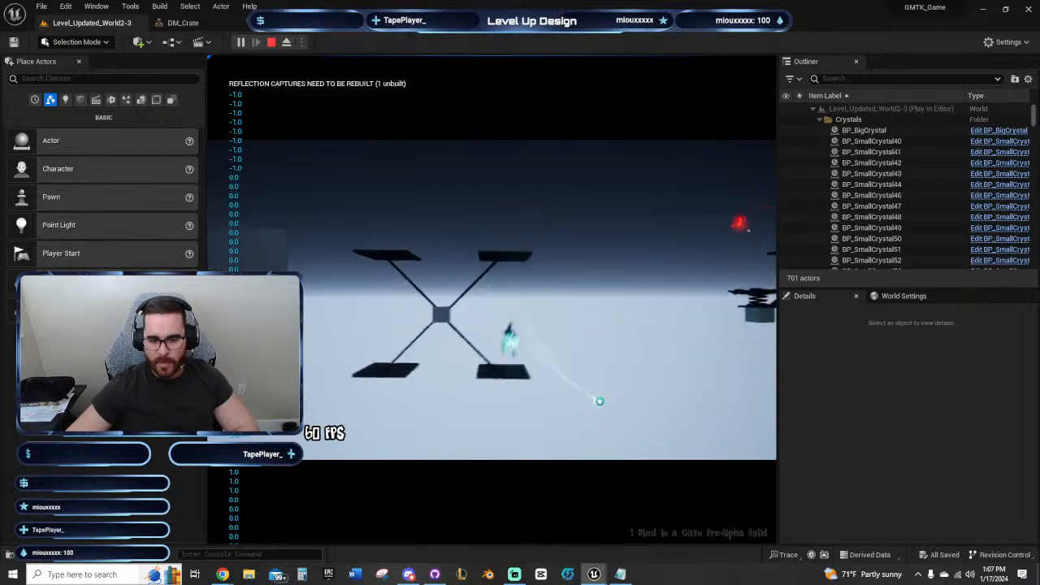
key(space)
key(d)
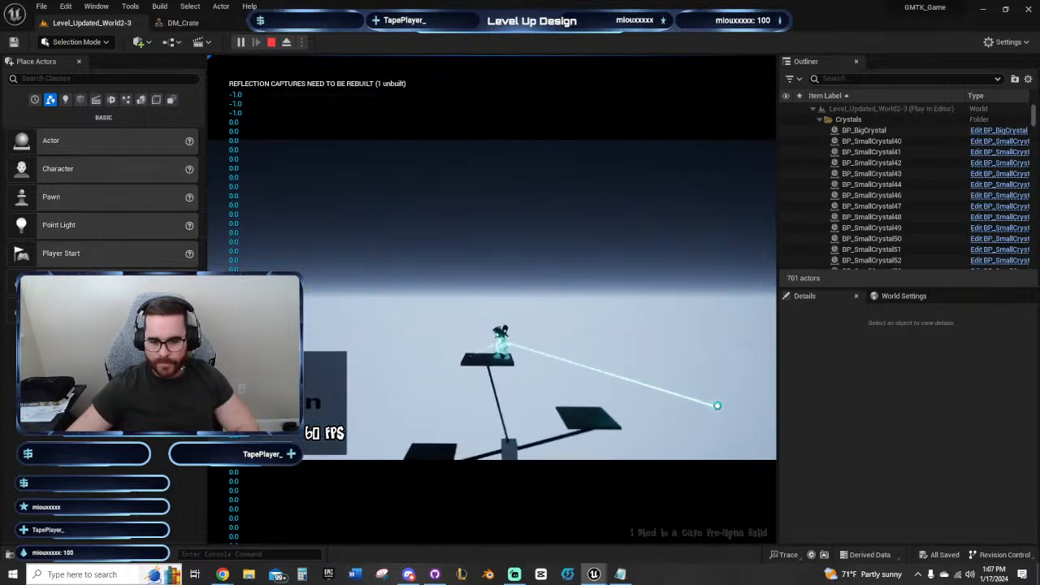
key(space)
key(a)
key(d)
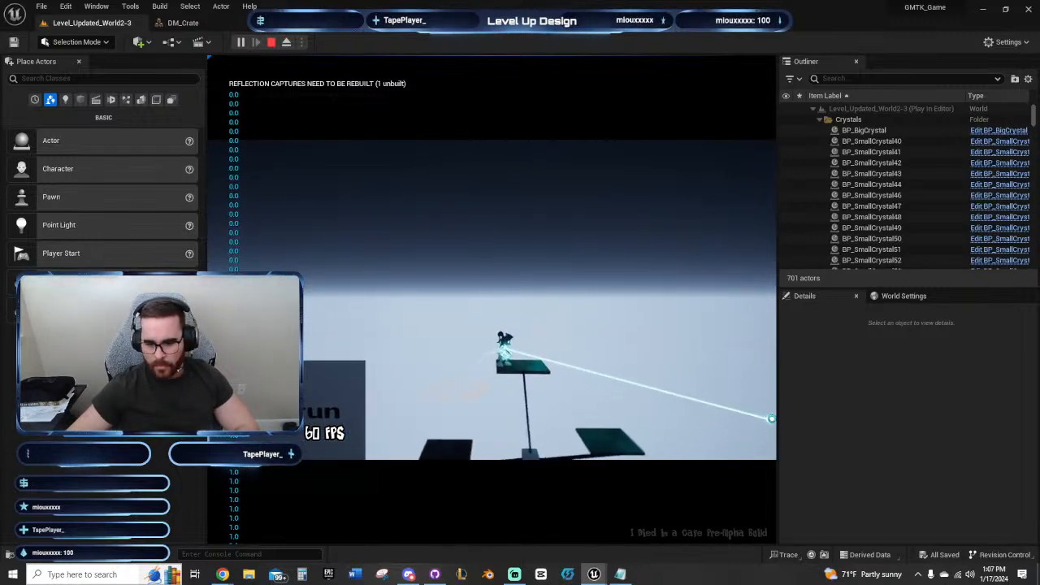
Step: Jump toward the next rotating platform below the upper Wallrun panel and end the play-test
key(d)
key(space)
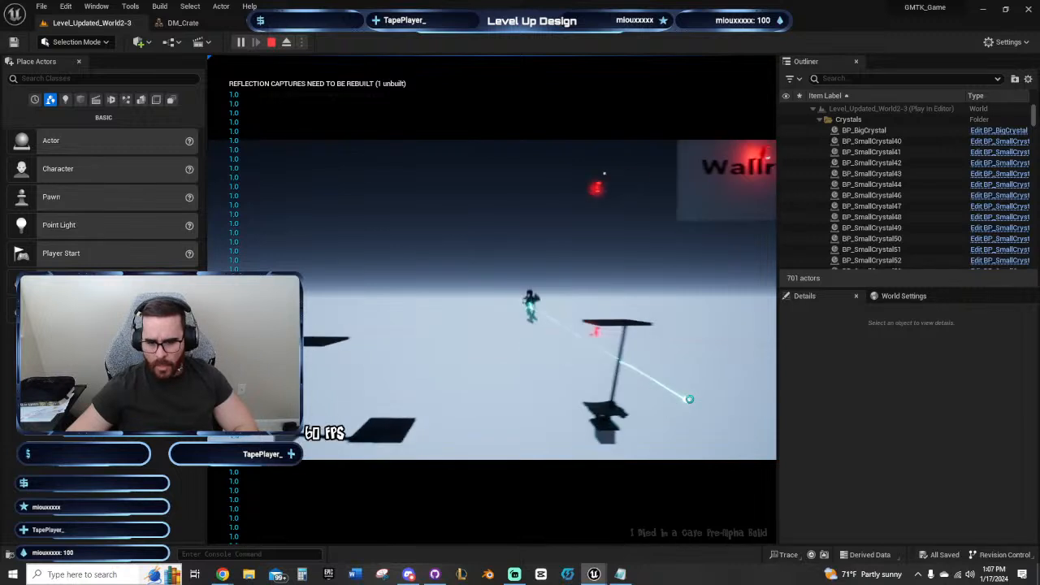
key(a)
key(Escape)
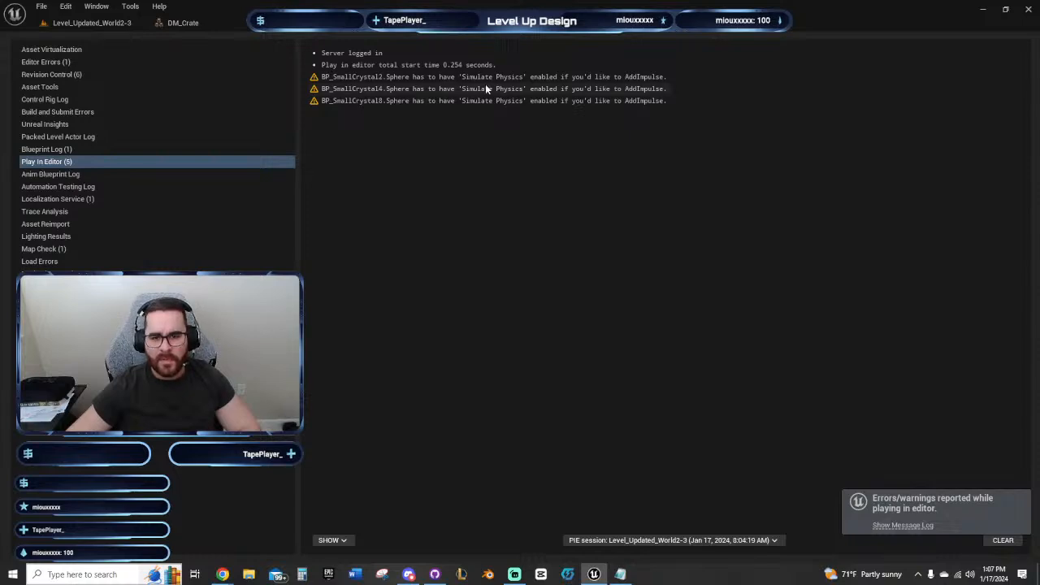
Step: Locate the lower destructible rock beneath the enclosed chamber in World 2-3 and browse to its source asset
click(213, 23)
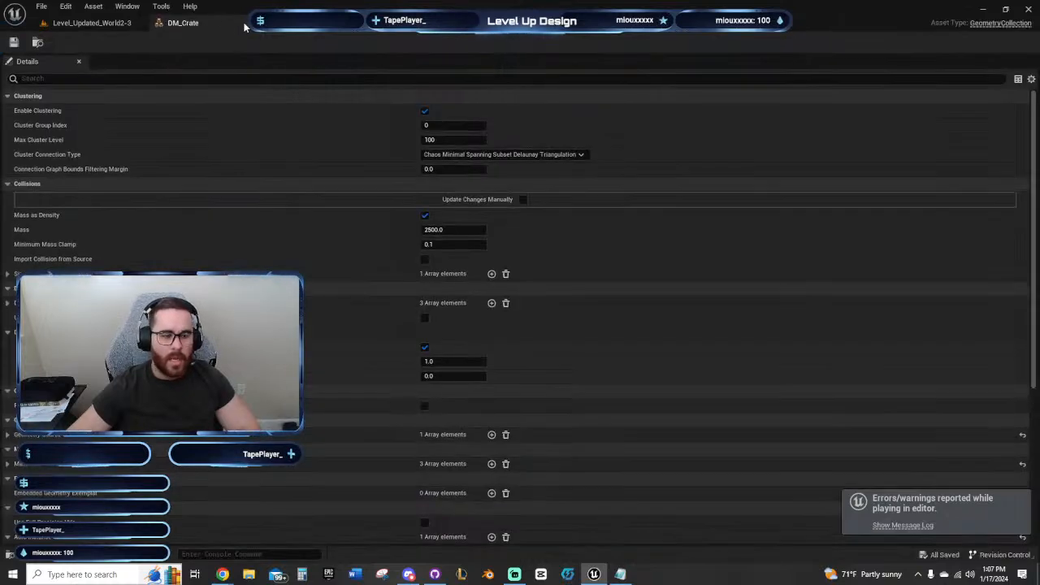
click(82, 24)
right_drag(555, 331, 501, 372)
scroll(520, 371, up, 5)
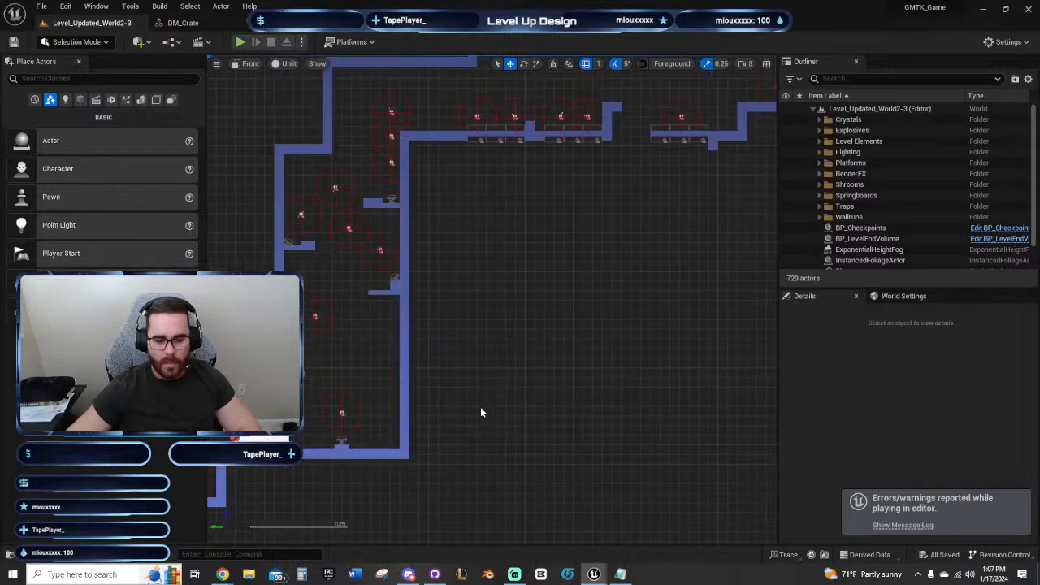
right_drag(284, 350, 429, 438)
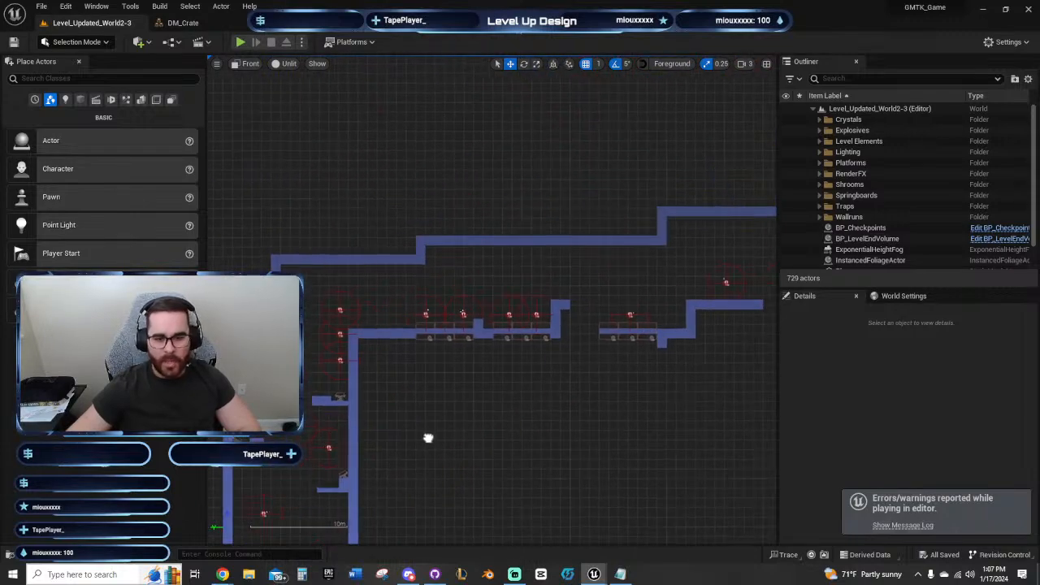
right_drag(687, 335, 481, 259)
right_drag(635, 291, 436, 288)
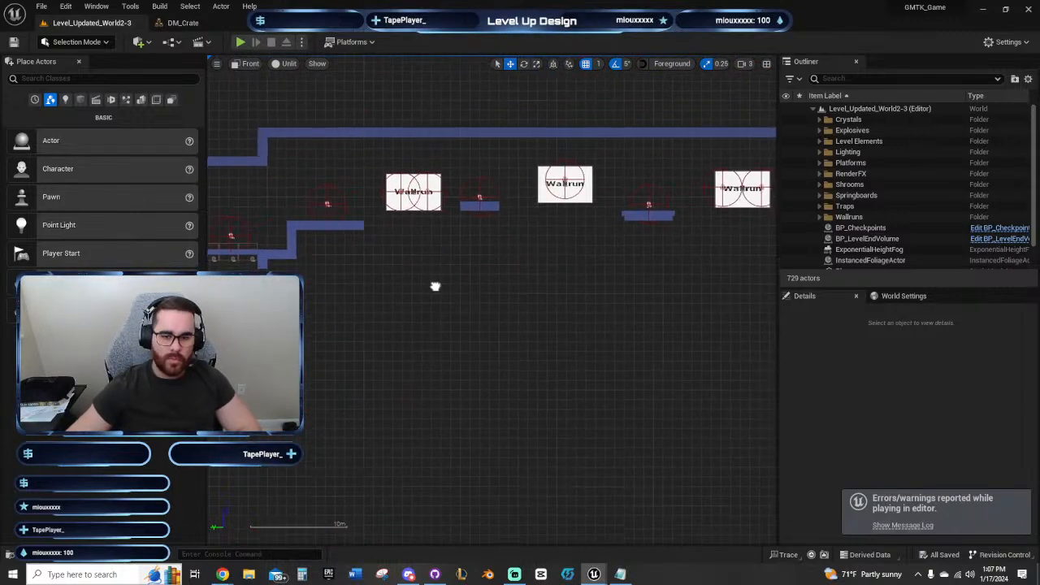
mouse_move(604, 281)
right_down()
mouse_move(453, 266)
mouse_move(413, 335)
right_up()
right_drag(573, 305, 429, 364)
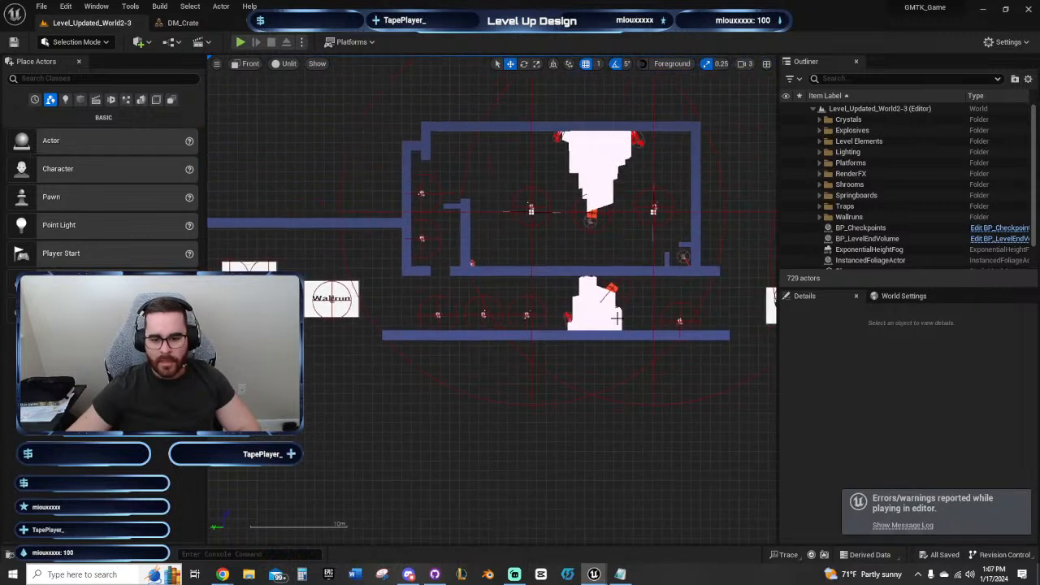
right_drag(617, 319, 519, 363)
scroll(527, 347, up, 6)
click(476, 375)
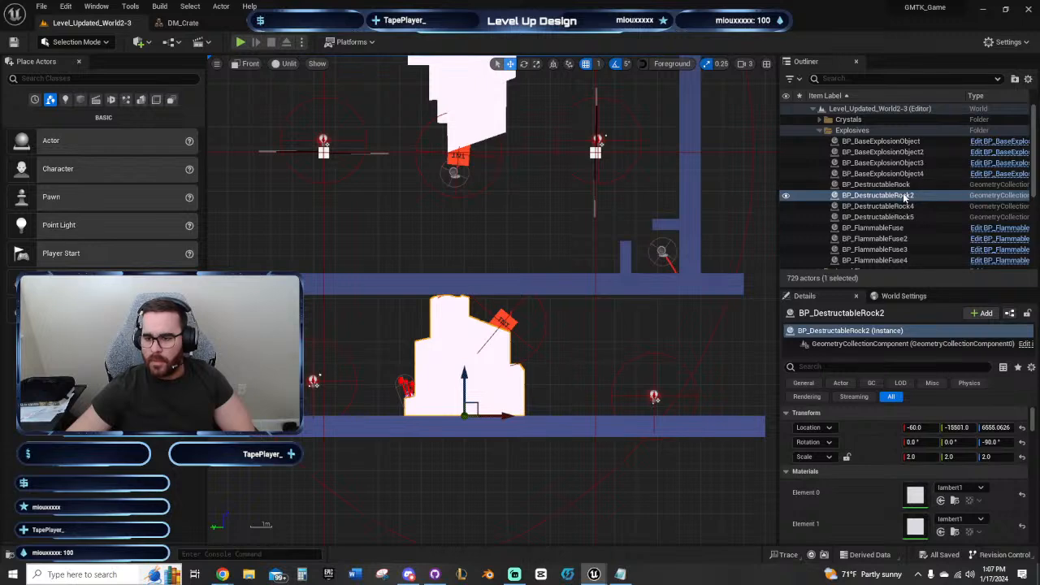
right_click(436, 331)
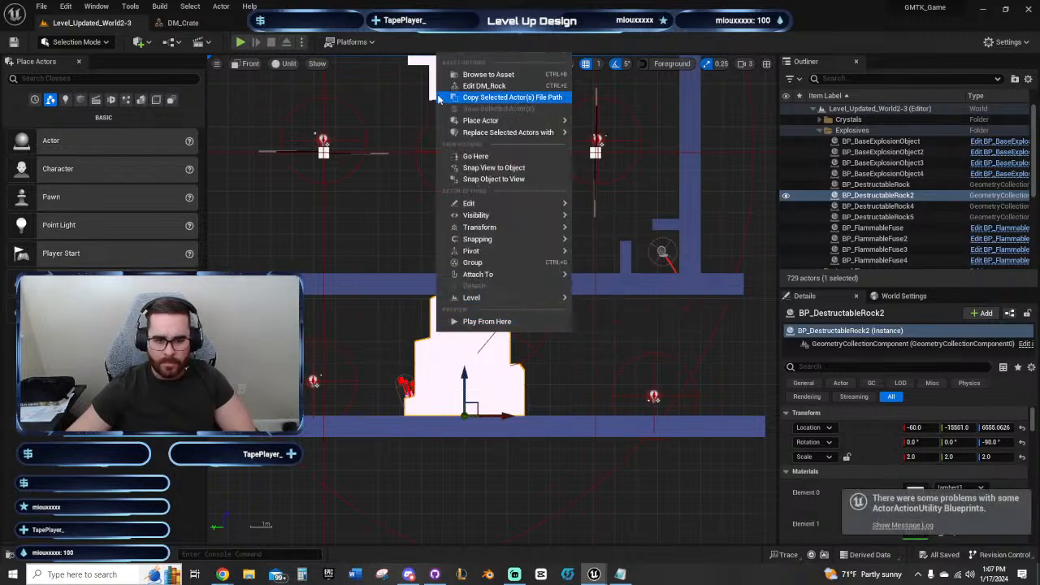
click(489, 74)
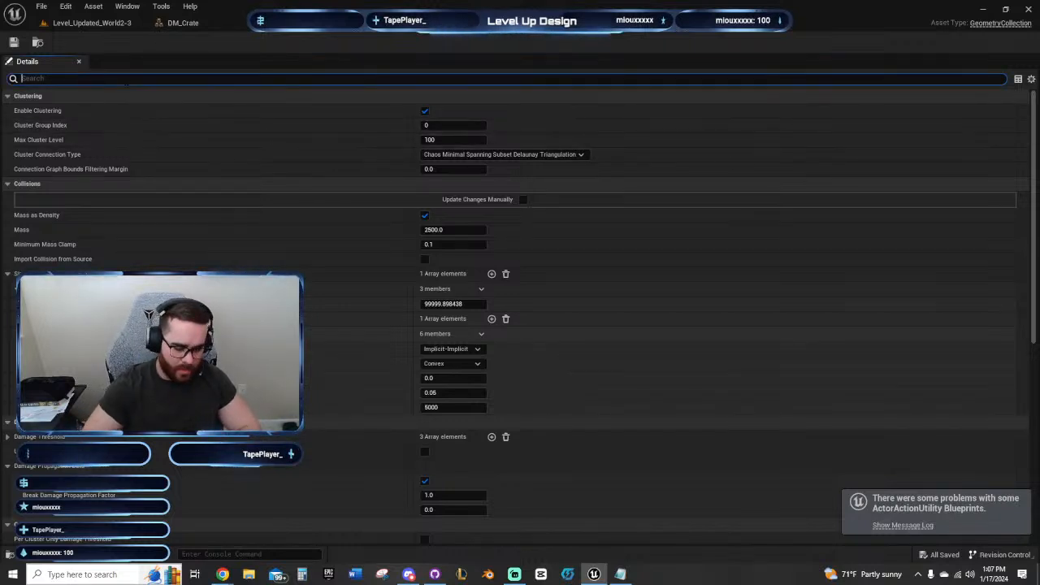
Step: Filter the DM_Crate details by "coll" to review its collision settings, and return to the World 2-3 level
text(coll)
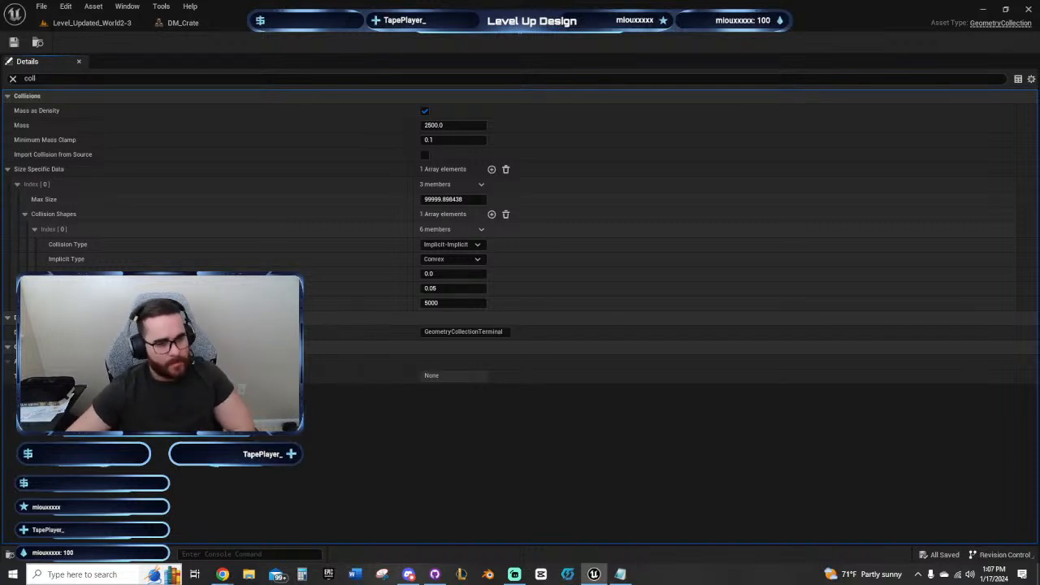
click(444, 264)
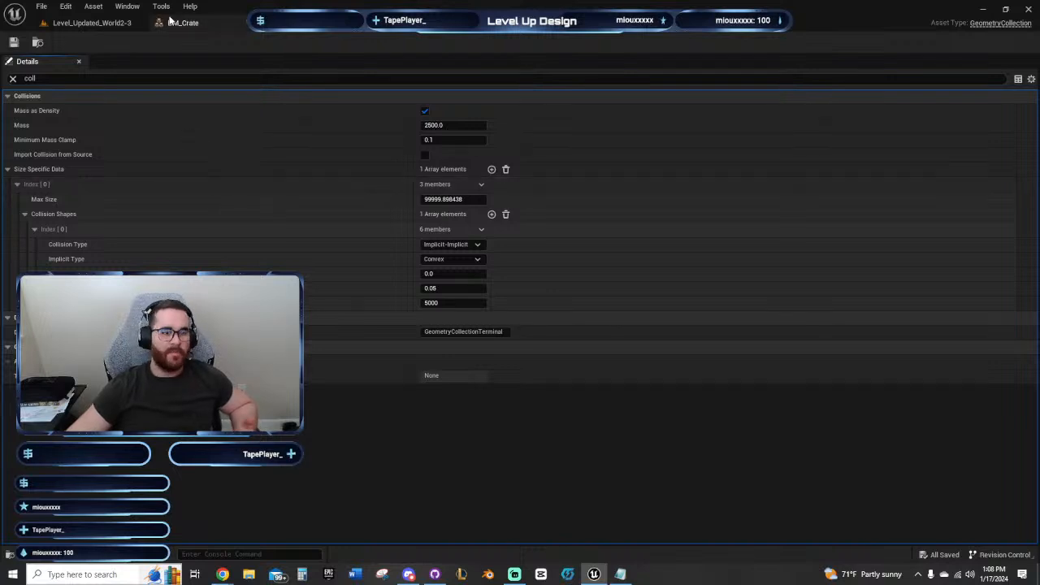
click(98, 23)
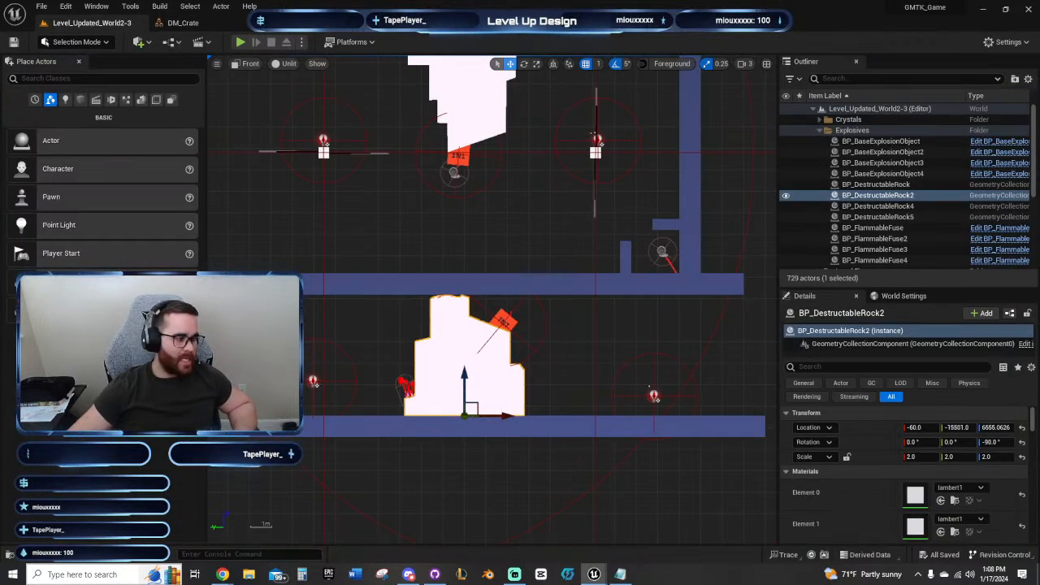
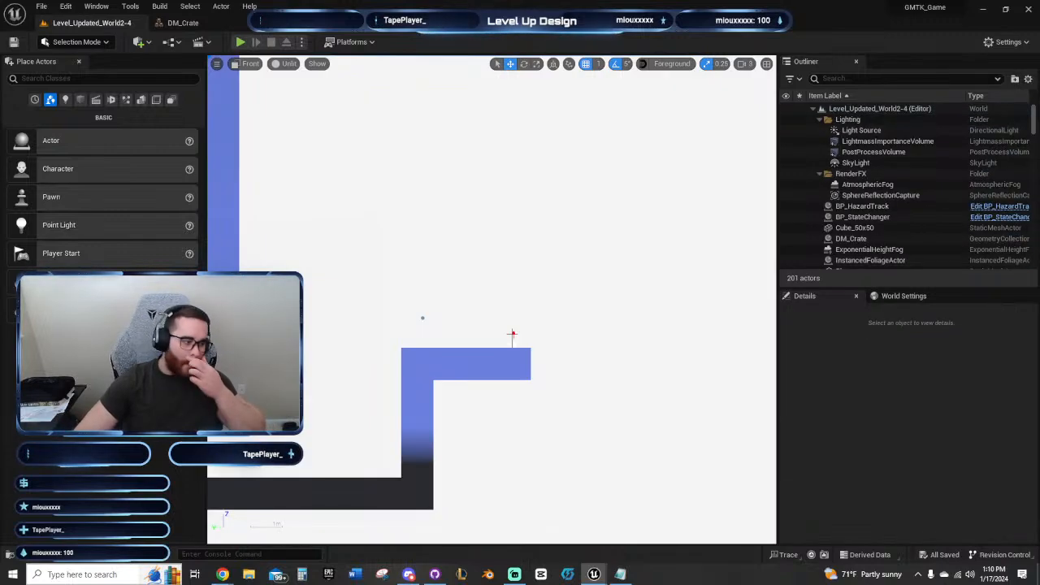
Step: Delete the crate between the player start and the fire state changer on World 2-4's starting ledge
right_drag(502, 248, 525, 354)
scroll(503, 310, down, 4)
right_drag(516, 310, 577, 270)
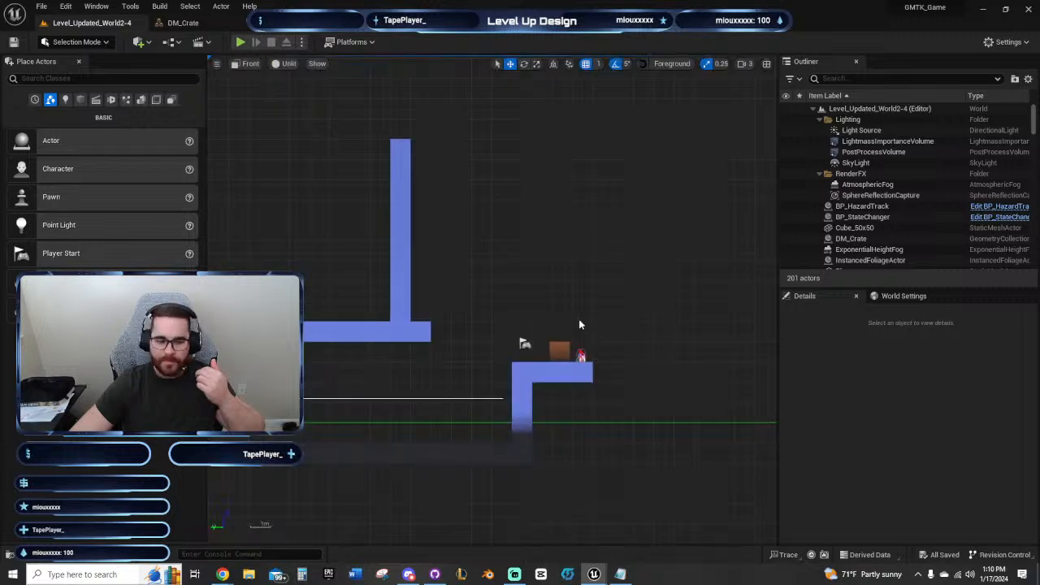
right_drag(578, 319, 480, 285)
scroll(484, 291, up, 2)
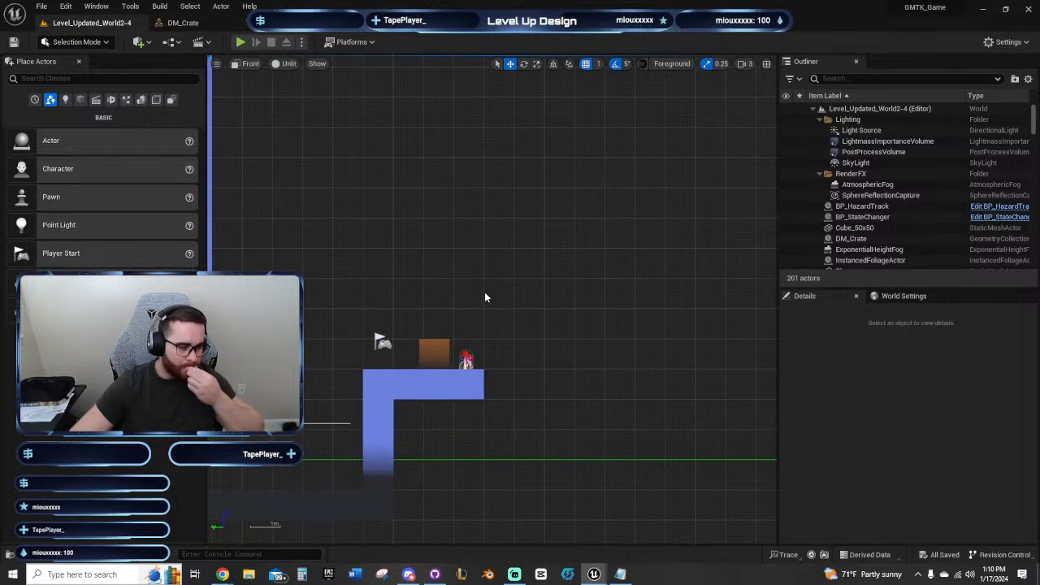
click(466, 360)
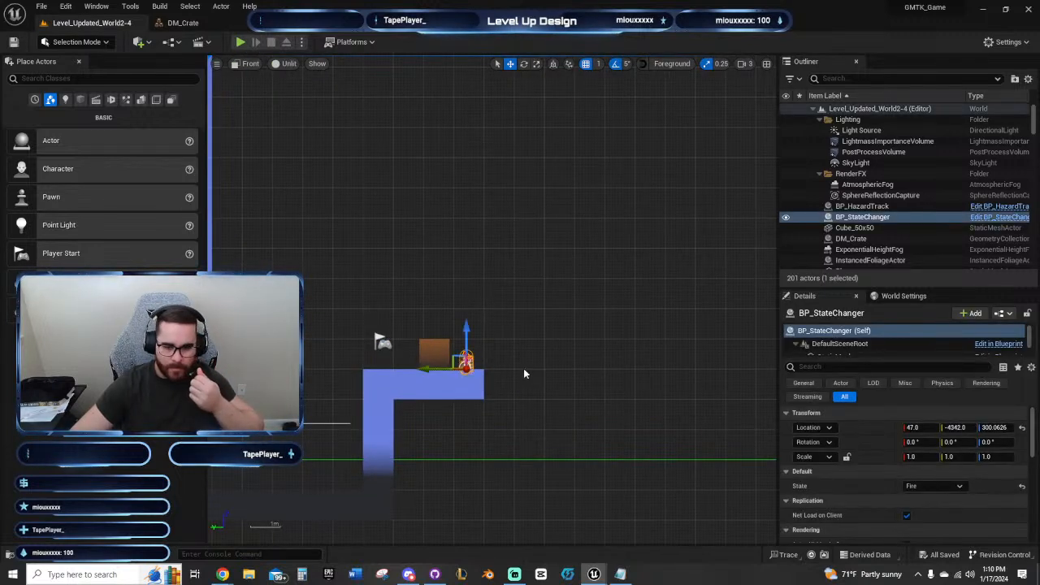
click(436, 355)
key(Delete)
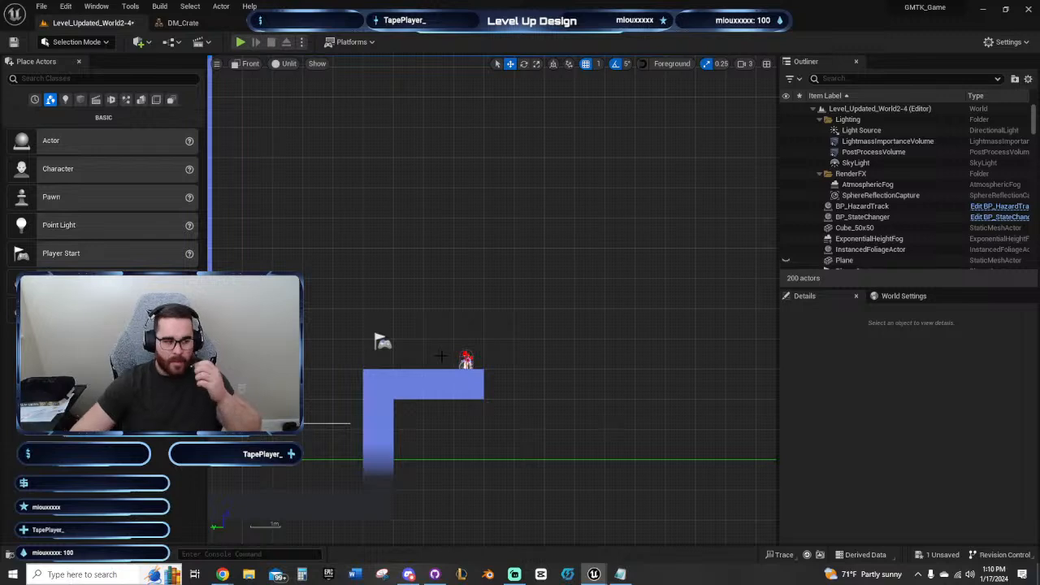
Step: Examine the World 2-4 chase layout from the starting ledge to the sloped ramp and the vertical shaft
right_drag(504, 290, 540, 303)
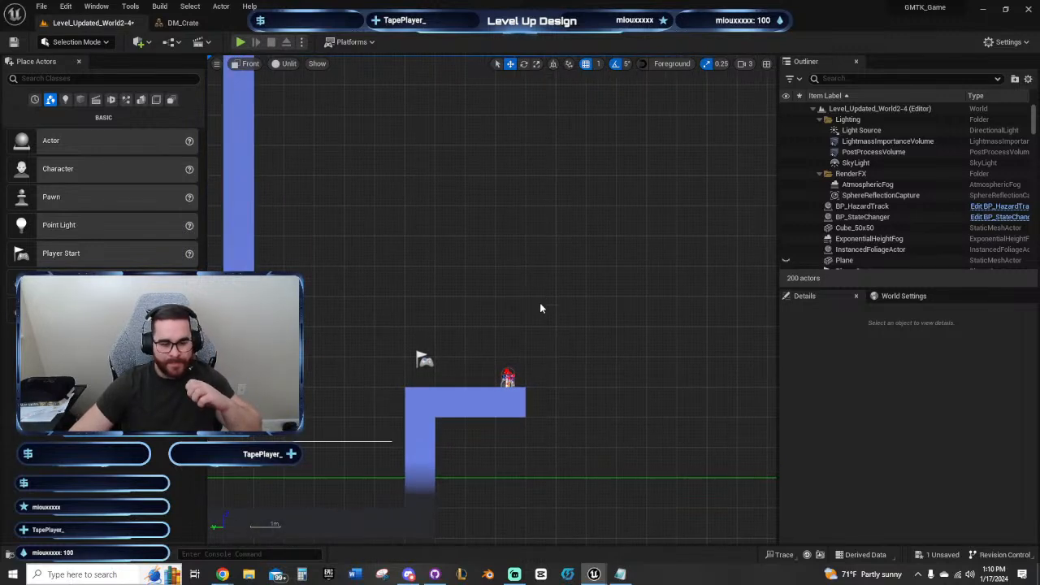
scroll(540, 303, down, 2)
right_drag(415, 302, 635, 250)
right_drag(323, 236, 612, 221)
scroll(608, 275, down, 2)
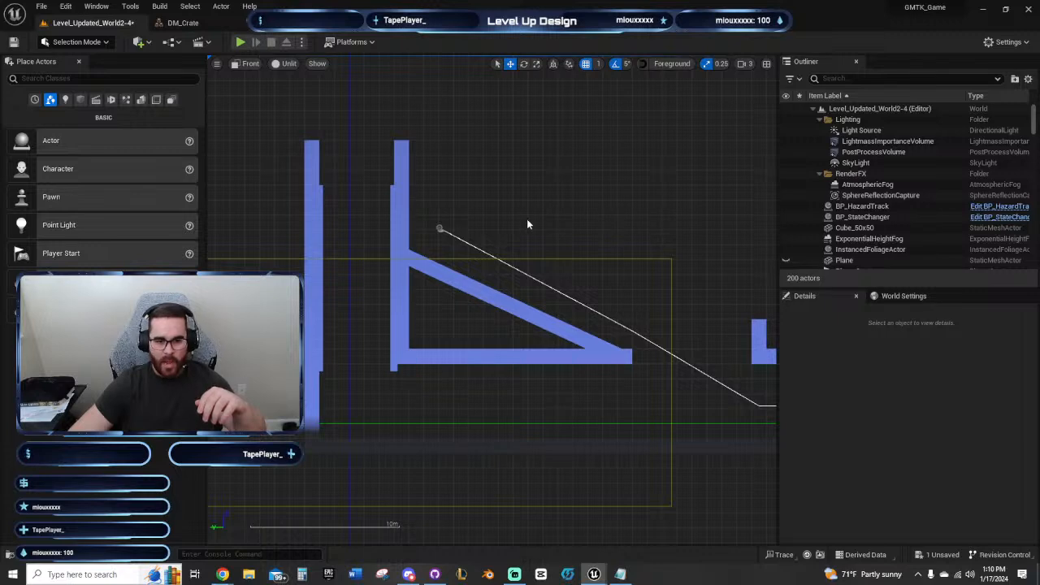
right_drag(526, 224, 489, 224)
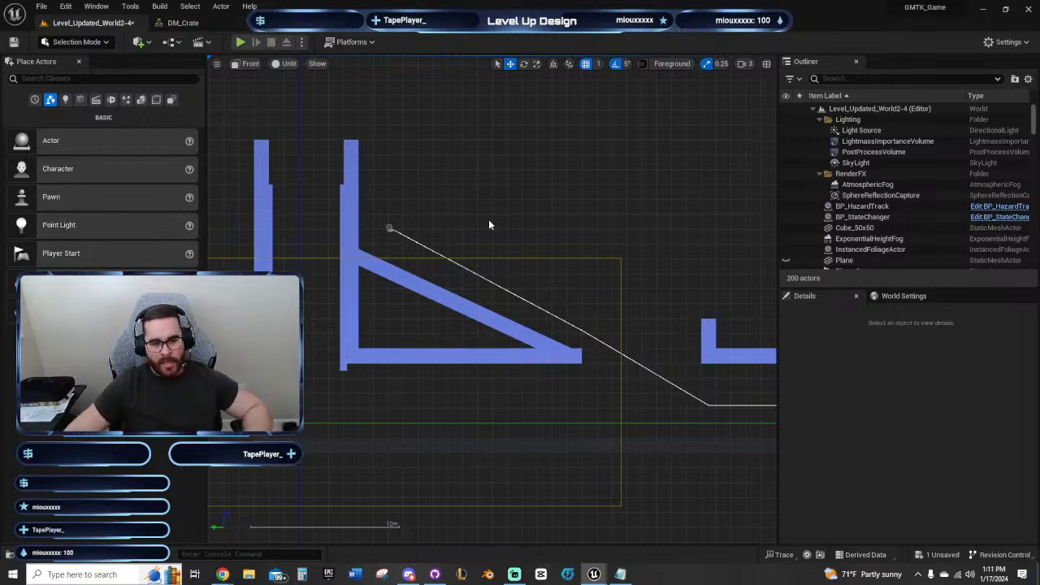
right_drag(498, 225, 651, 248)
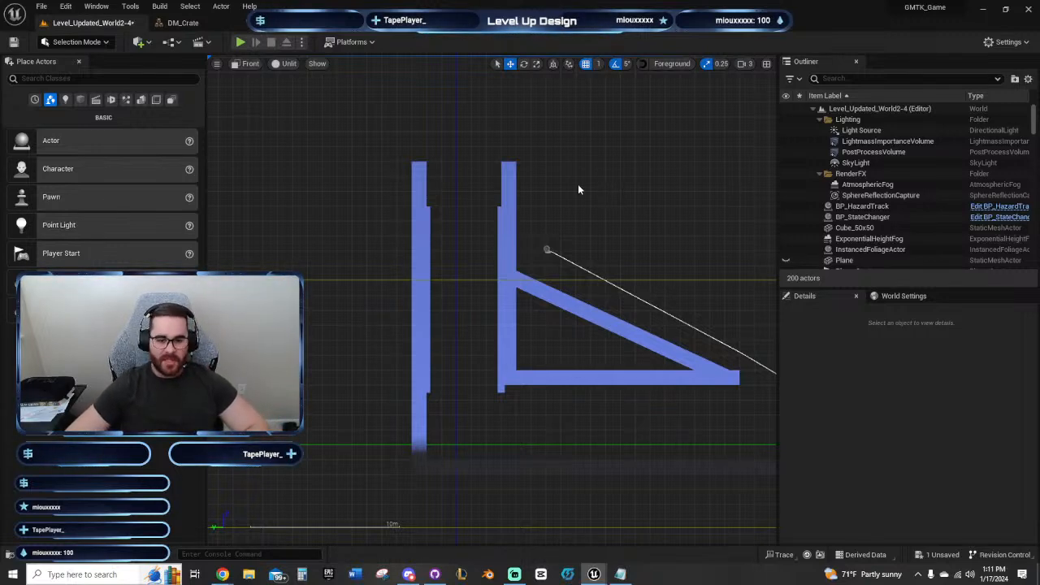
right_drag(587, 217, 460, 197)
right_drag(543, 208, 380, 171)
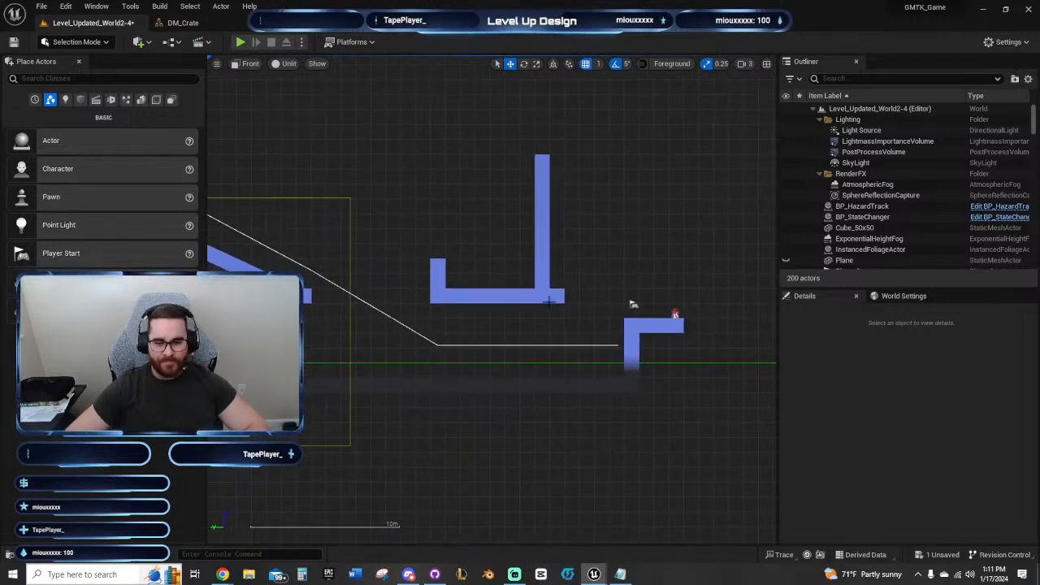
Step: Select the fire state changer on the starting ledge and focus the view on it
right_drag(698, 282, 477, 344)
click(448, 378)
key(f)
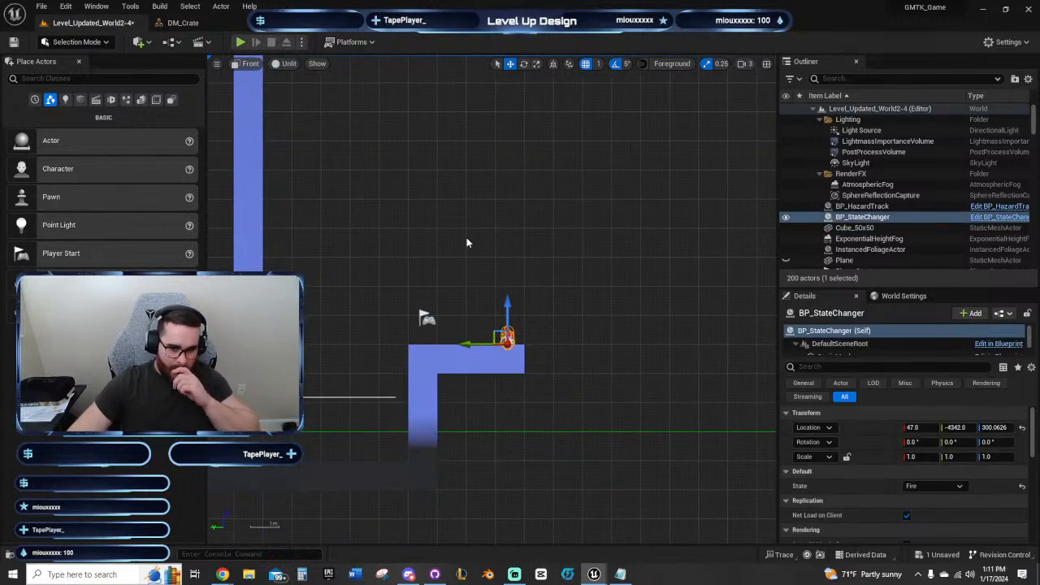
Step: Examine the hazard track's path over the sloped ramp and its end beside the vertical shaft
right_drag(466, 243, 495, 249)
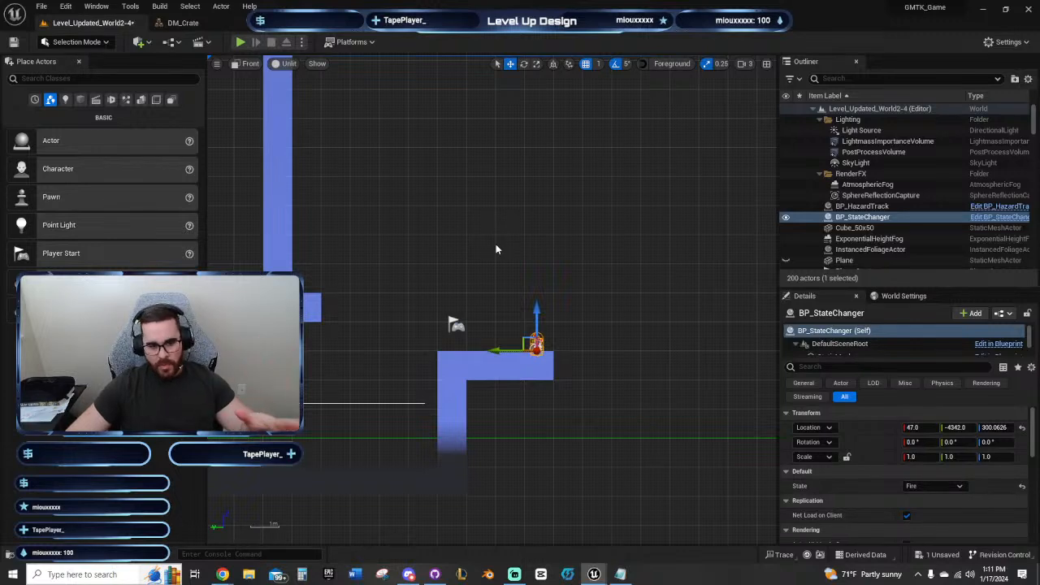
right_drag(515, 251, 610, 265)
scroll(598, 262, down, 6)
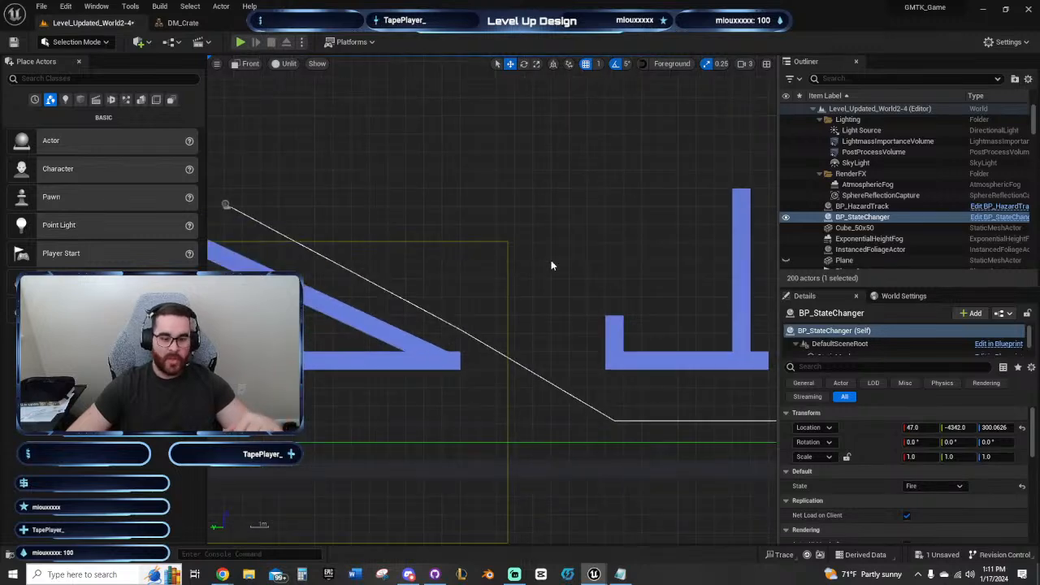
right_drag(517, 249, 649, 304)
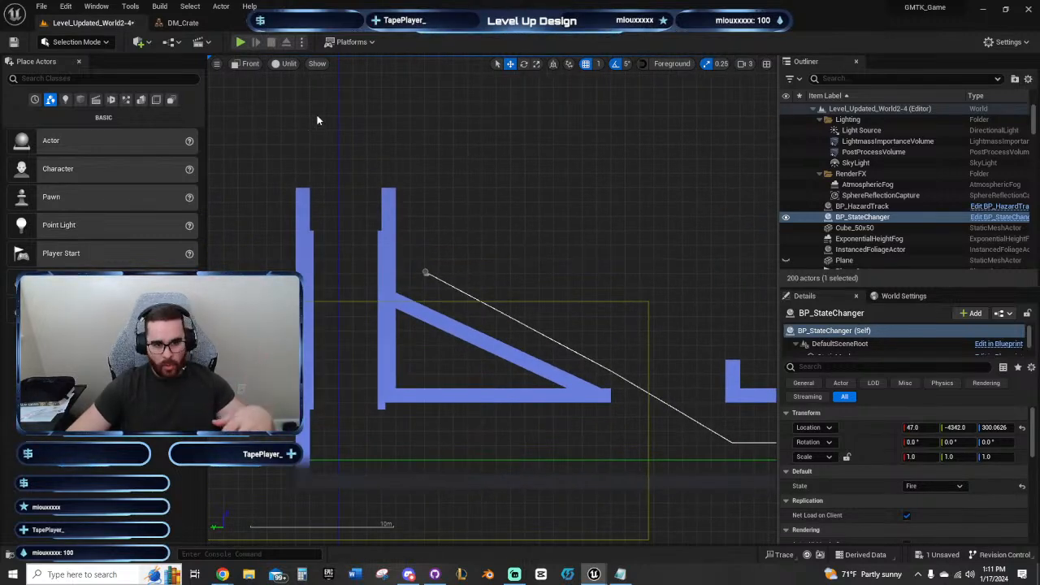
right_drag(318, 121, 300, 113)
right_drag(348, 267, 336, 277)
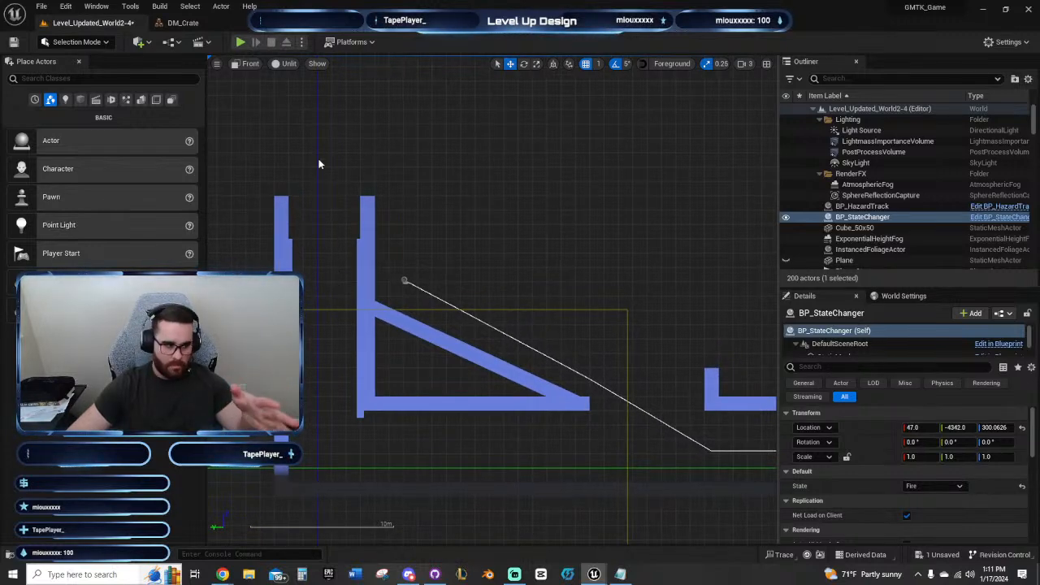
right_drag(392, 434, 328, 434)
right_drag(414, 217, 366, 200)
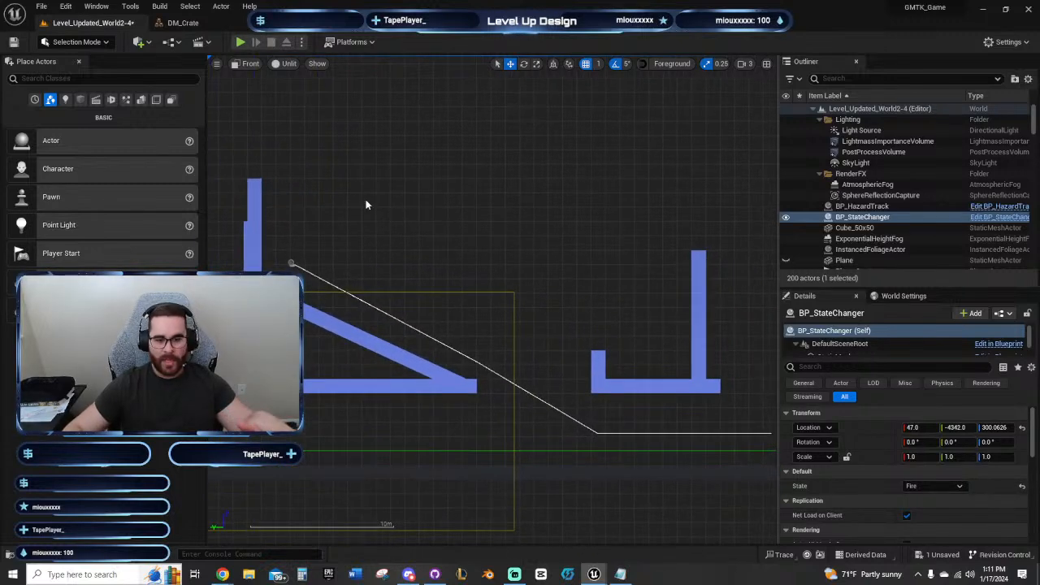
right_drag(366, 205, 321, 267)
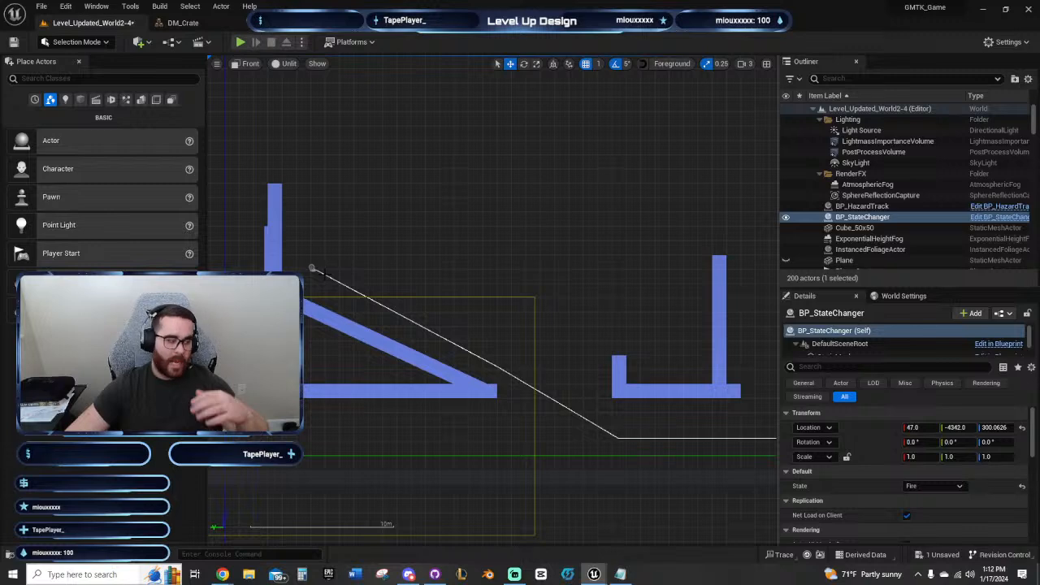
right_drag(319, 273, 303, 205)
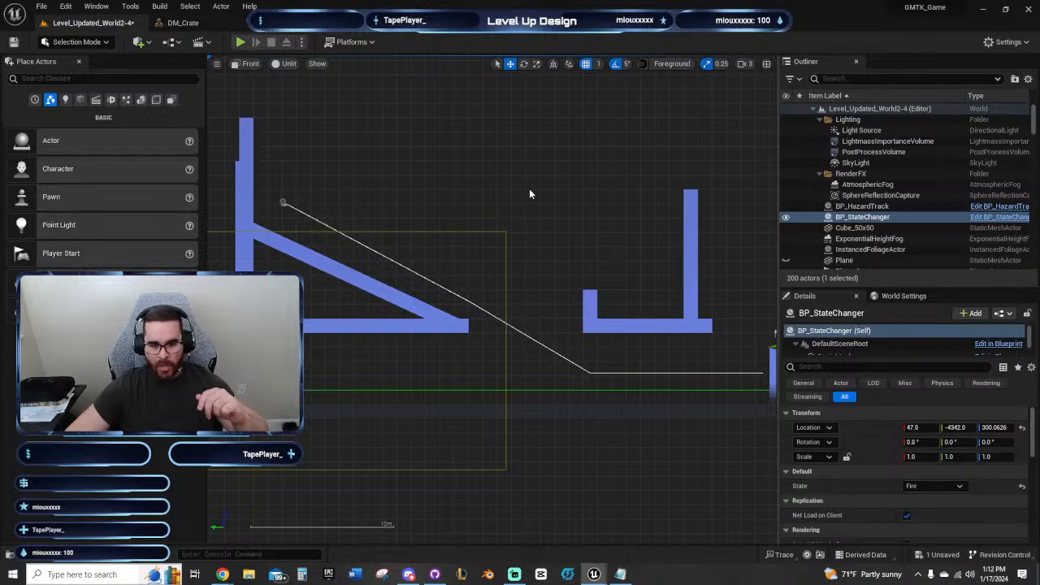
Step: Examine the gap between the ramp and the walled platform, and the hazard track's run toward the starting ledge
right_drag(529, 193, 458, 167)
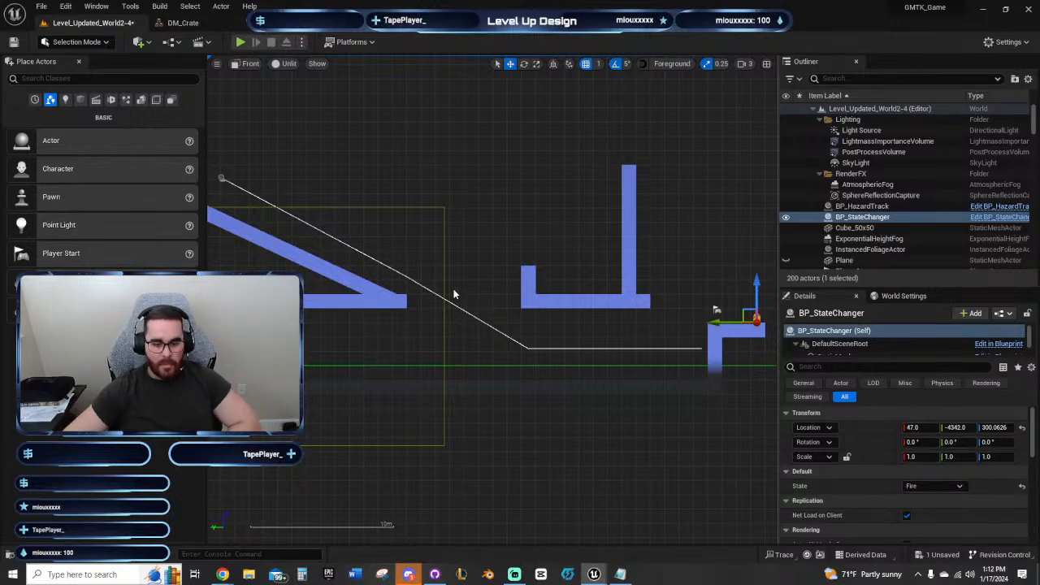
right_drag(453, 296, 376, 328)
right_drag(531, 354, 504, 356)
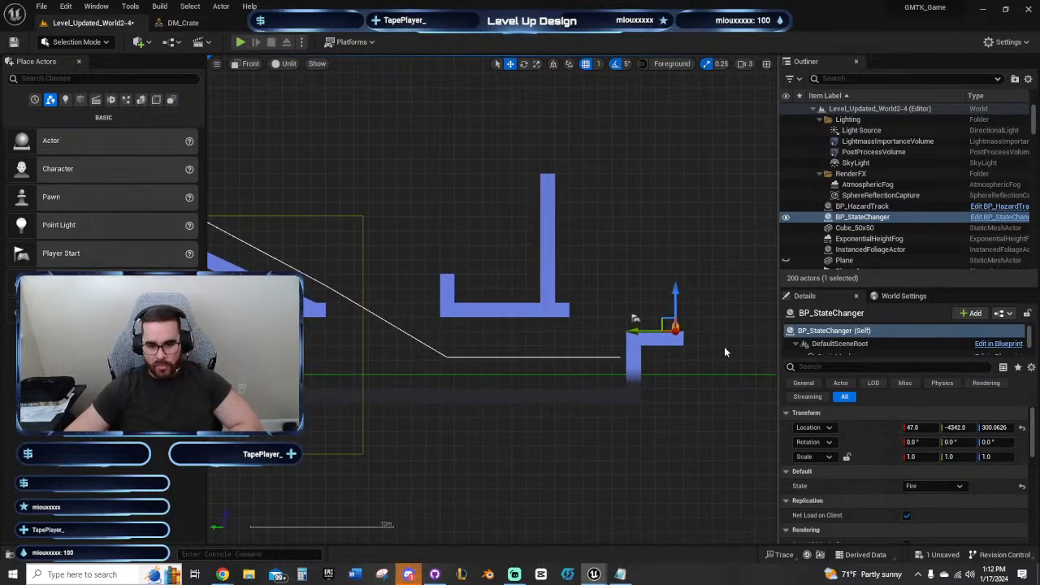
right_drag(490, 313, 535, 303)
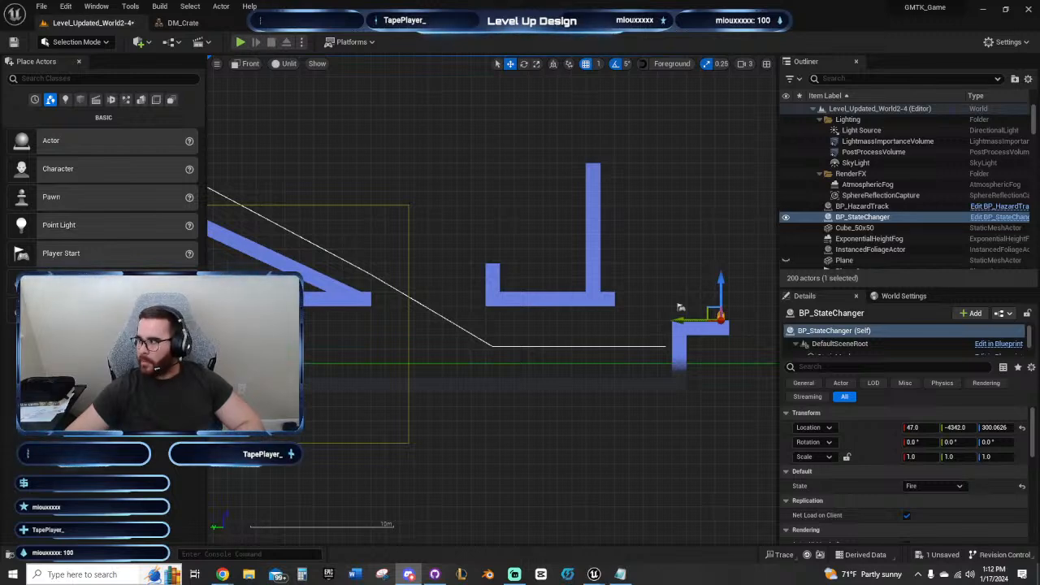
right_drag(586, 269, 628, 298)
right_drag(544, 268, 400, 222)
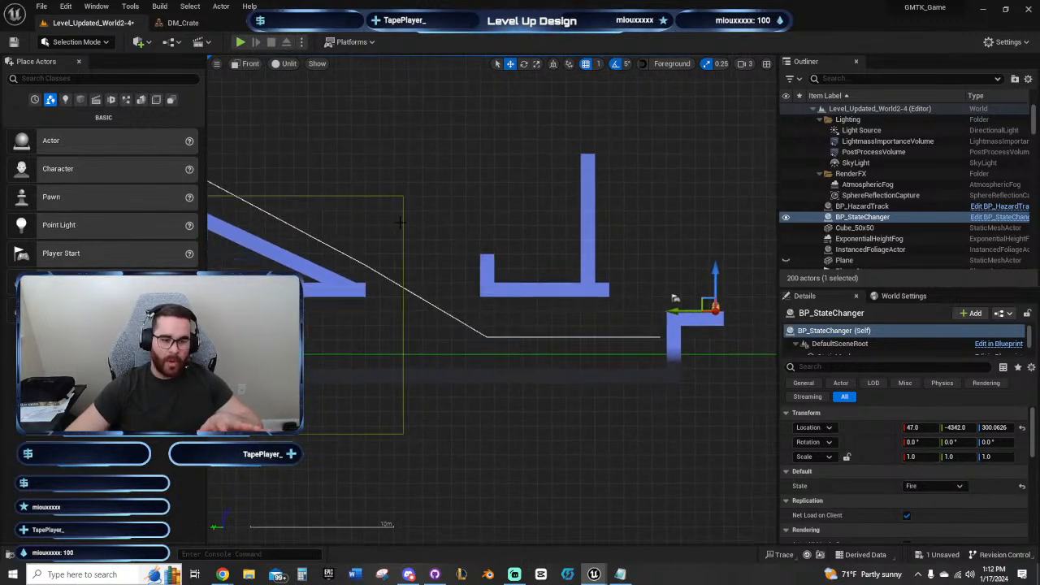
Step: Select the end block of the starting ledge and examine it with the fire state changer up close
right_drag(461, 329, 311, 376)
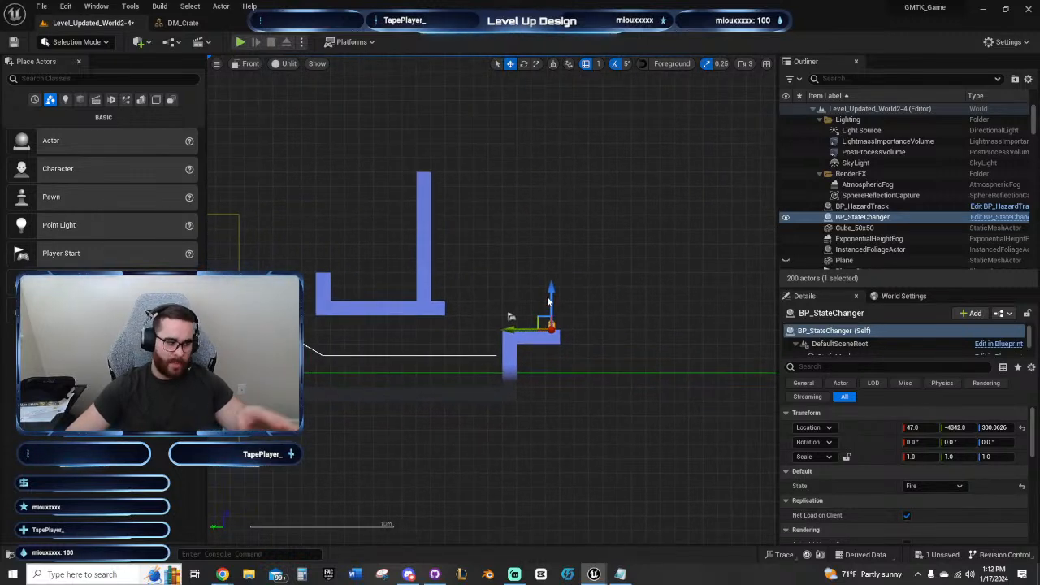
right_drag(520, 267, 411, 278)
click(413, 336)
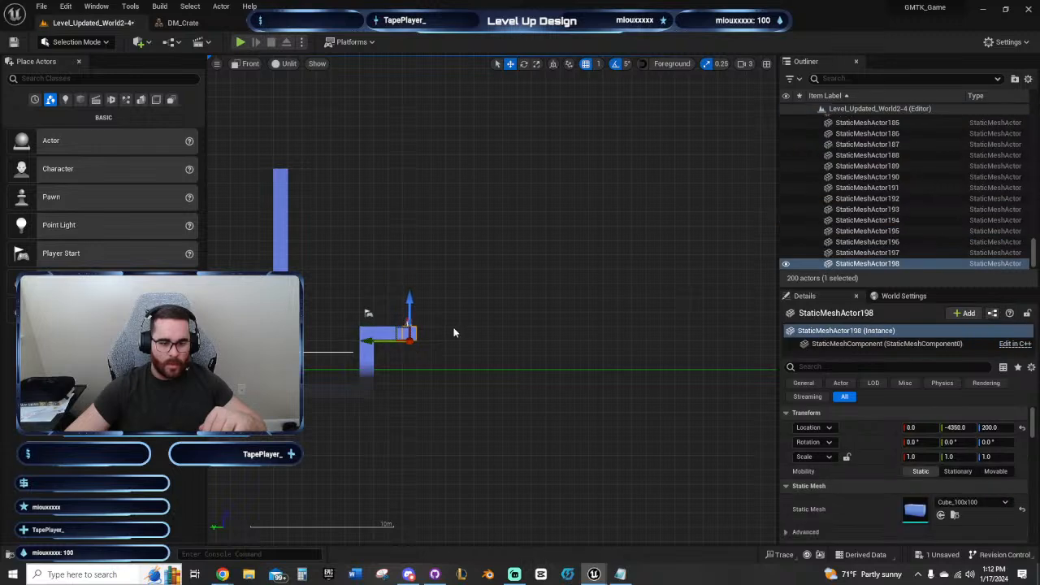
right_drag(468, 320, 498, 350)
scroll(498, 350, up, 5)
right_drag(470, 310, 608, 329)
scroll(609, 330, up, 1)
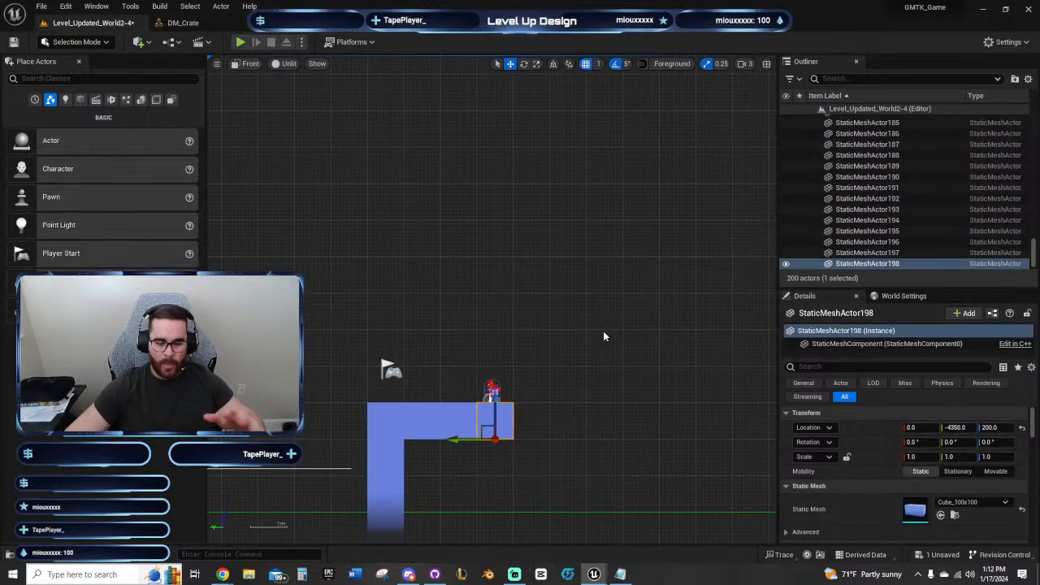
Step: Switch to the Overall TODOs notes and review the World 2-4 sequence: short rock chase, long rock chase, fuse race chase
click(620, 574)
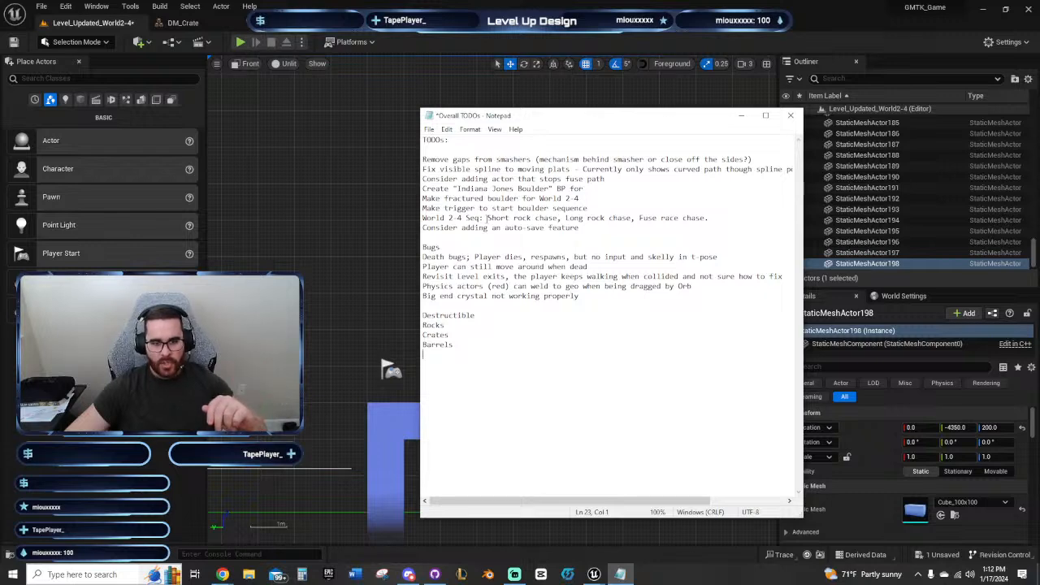
drag(490, 218, 558, 218)
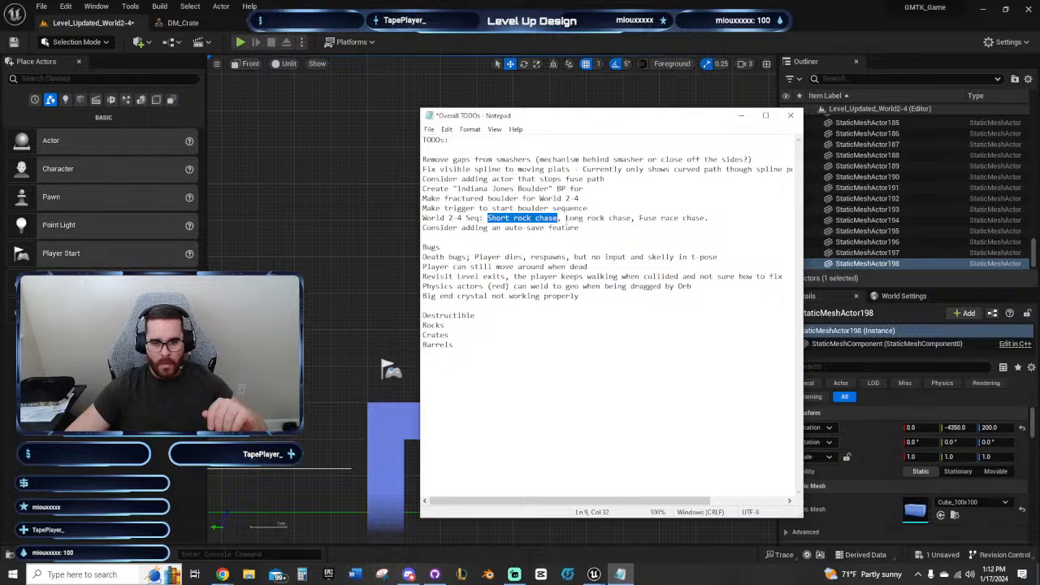
drag(566, 217, 616, 218)
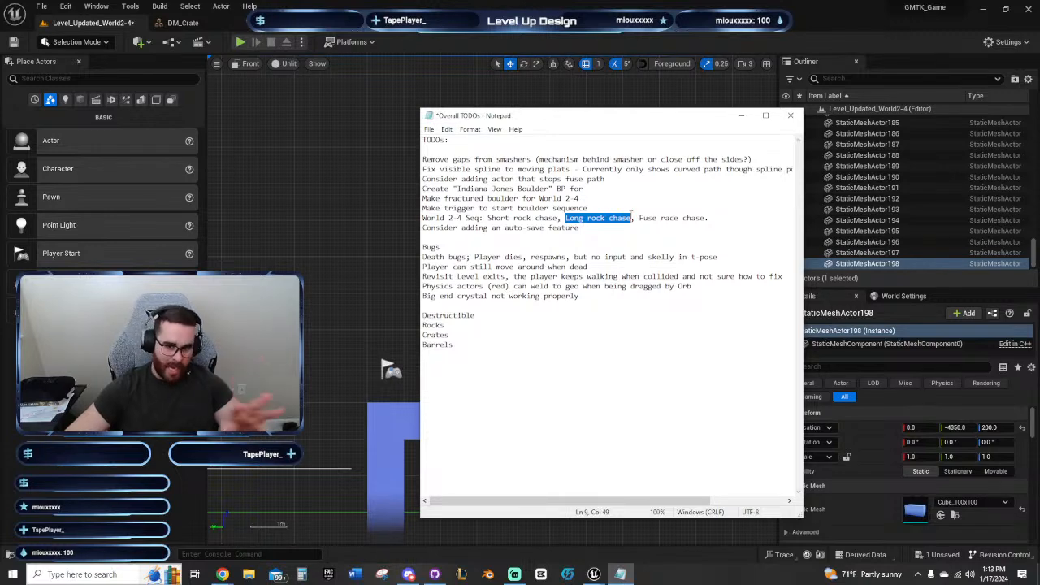
drag(639, 218, 708, 220)
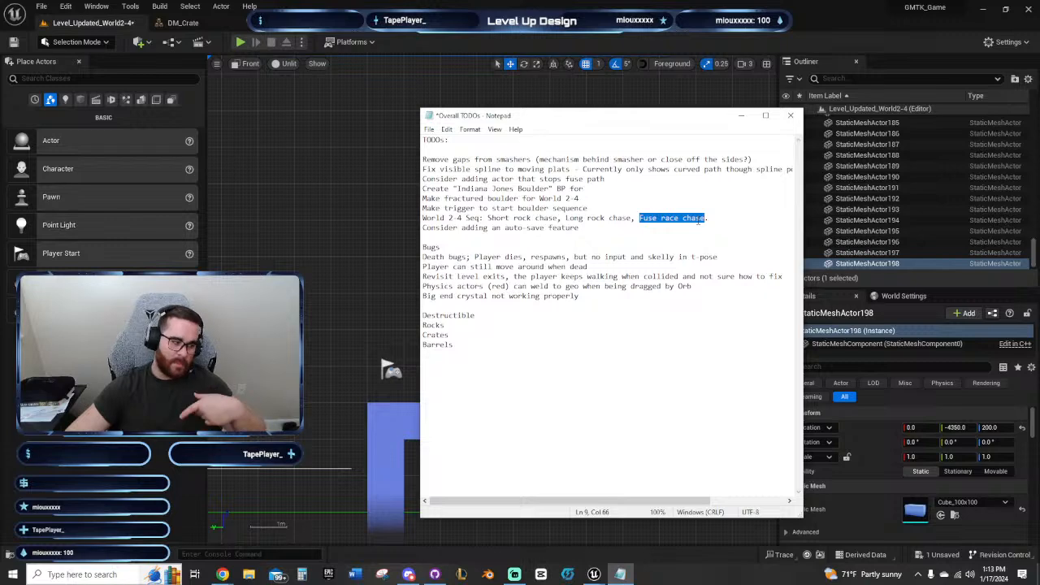
click(586, 228)
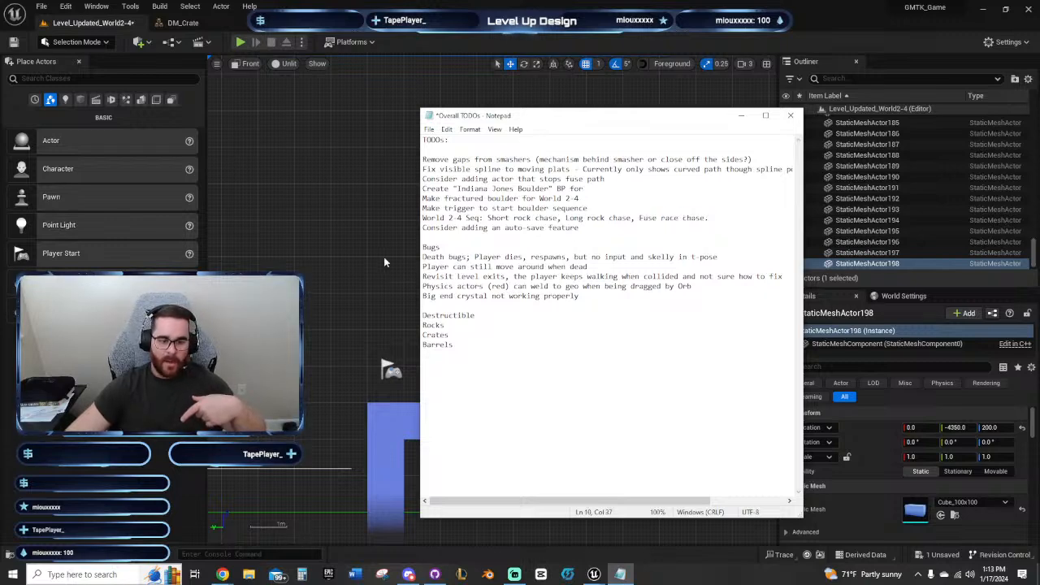
Step: Return to the level editor and examine the starting ledge, the open space beyond it and its distance from the sloped ramp
right_drag(382, 258, 413, 216)
scroll(492, 209, down, 3)
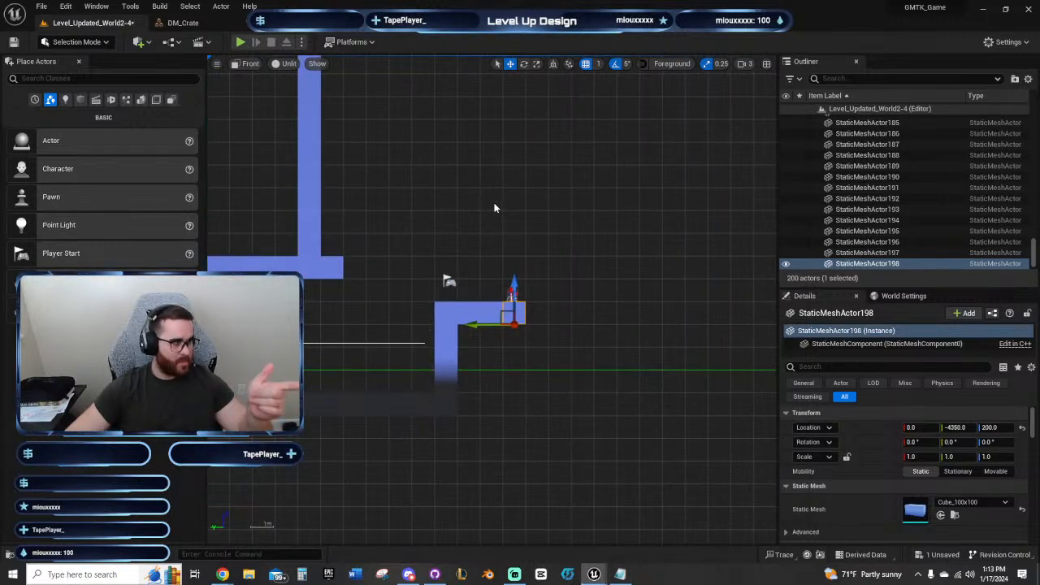
right_drag(494, 208, 489, 221)
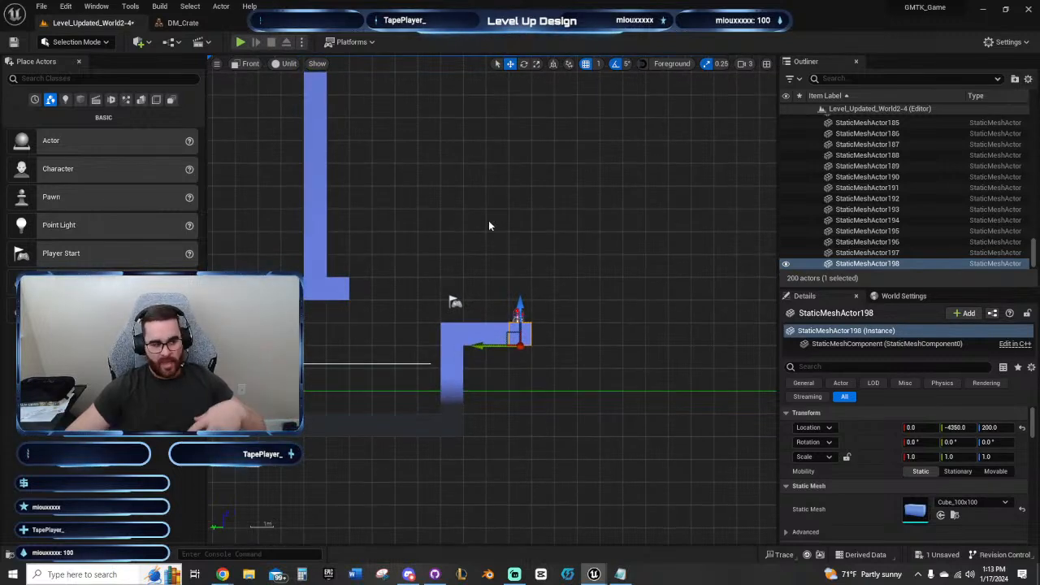
right_drag(488, 221, 435, 220)
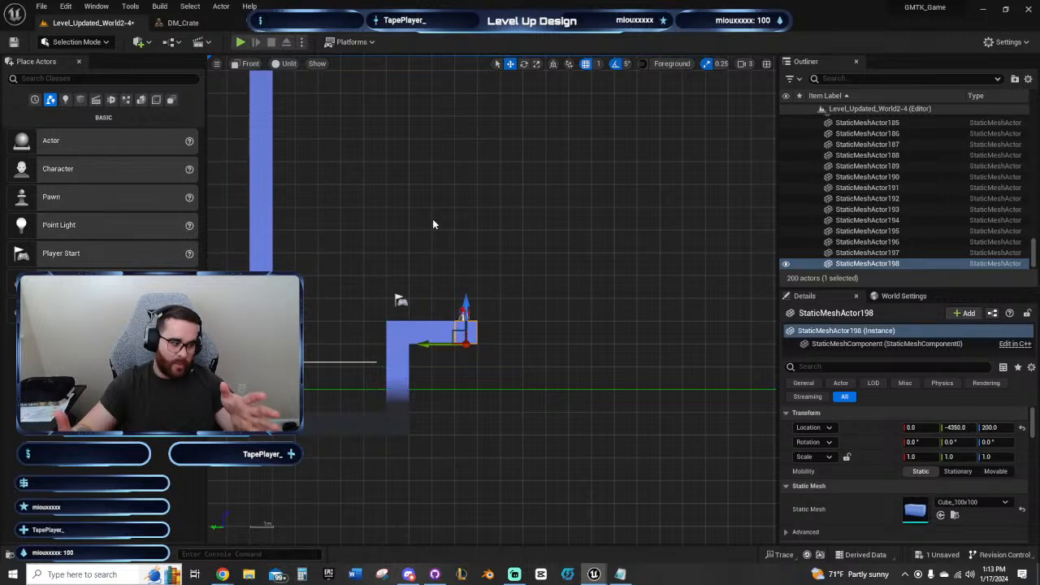
right_drag(525, 239, 375, 267)
scroll(523, 260, down, 1)
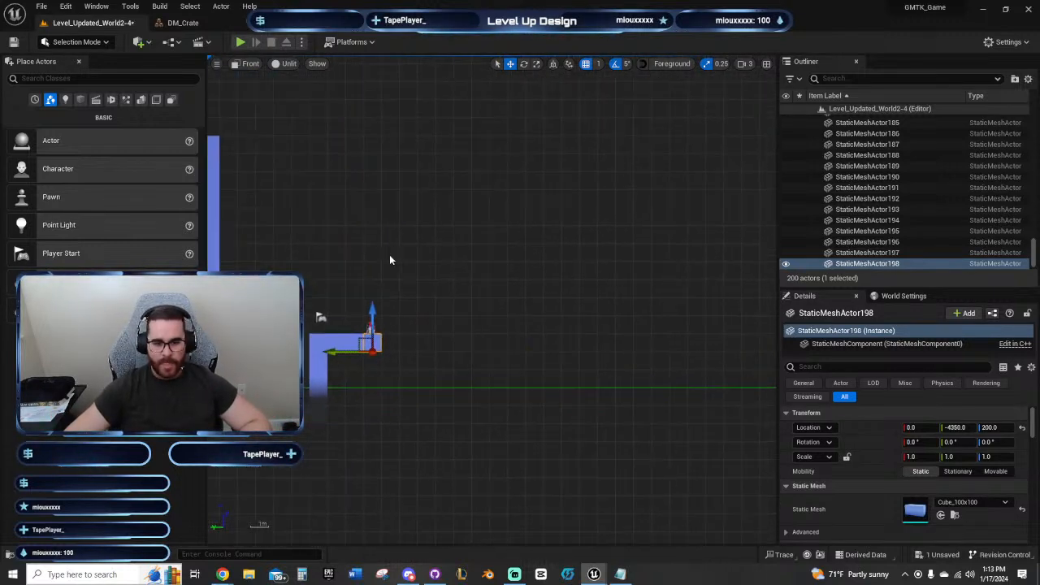
right_drag(506, 257, 548, 293)
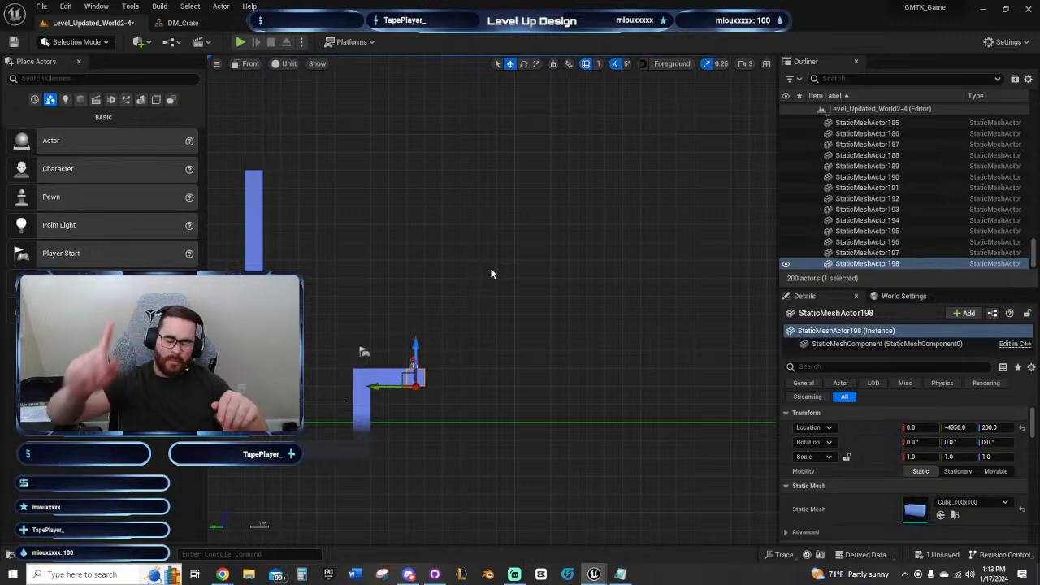
scroll(650, 244, down, 4)
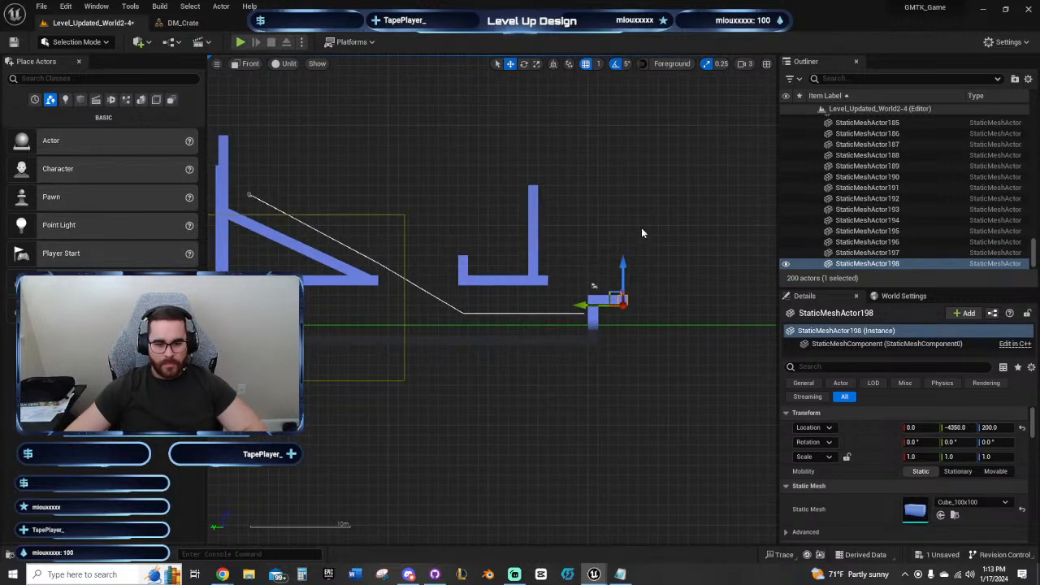
scroll(642, 230, up, 1)
Step: In the Overall TODOs notes, group the fractured boulder and boulder trigger tasks with the World 2-4 Seq line below a blank line, and save
click(620, 575)
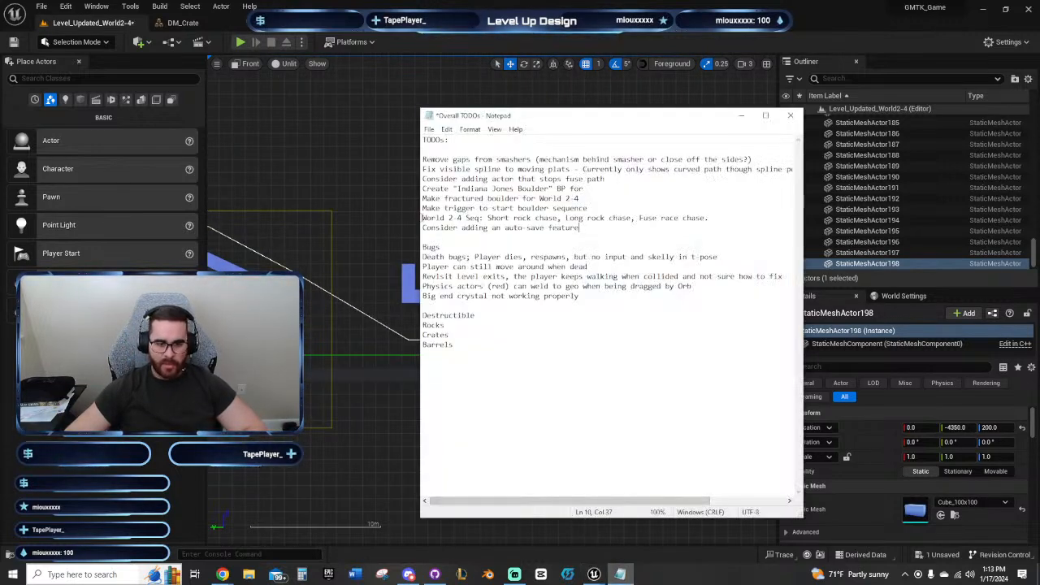
key(Return)
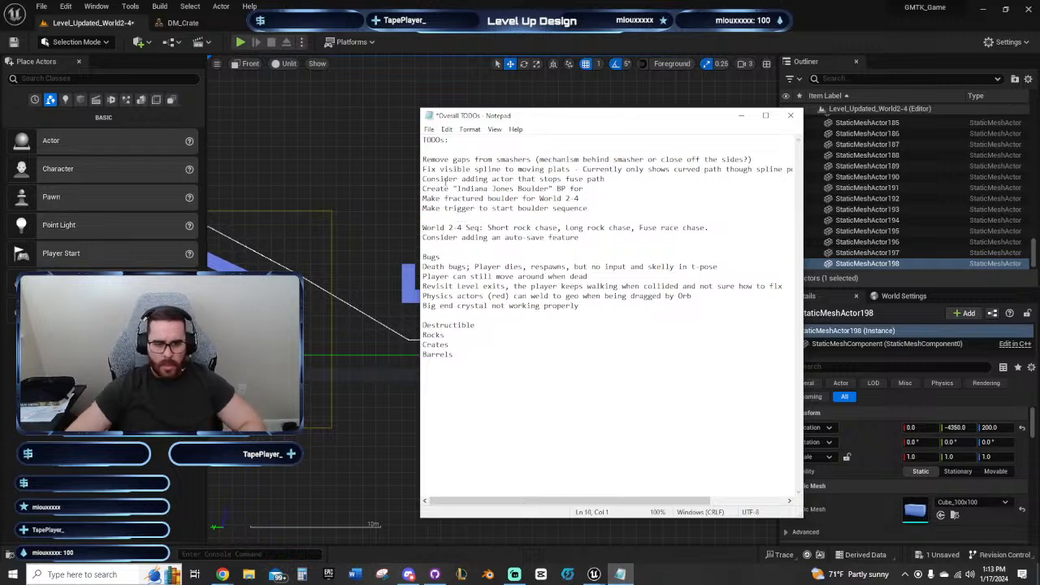
drag(423, 198, 589, 209)
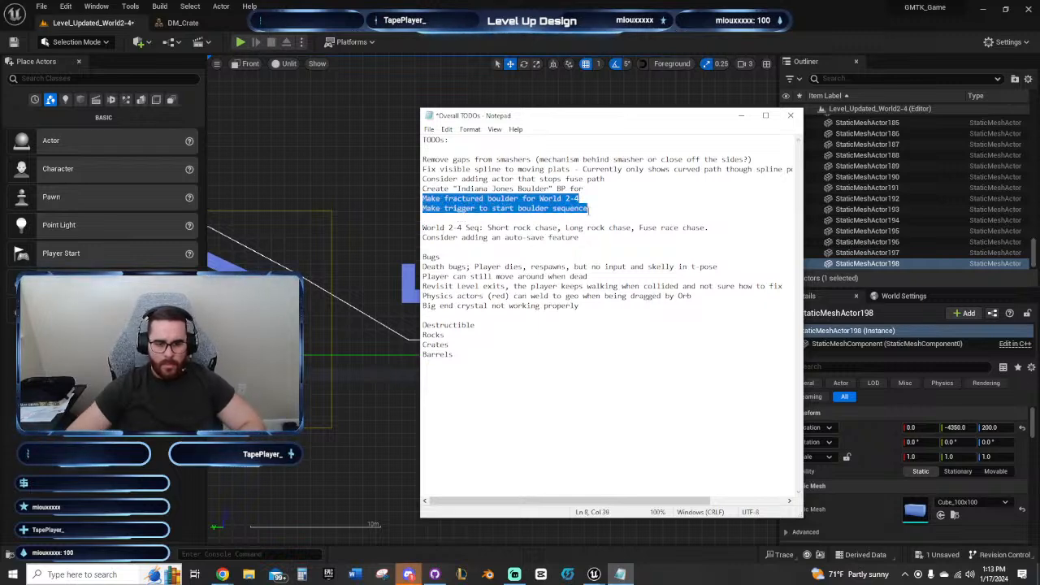
key(ctrl+x)
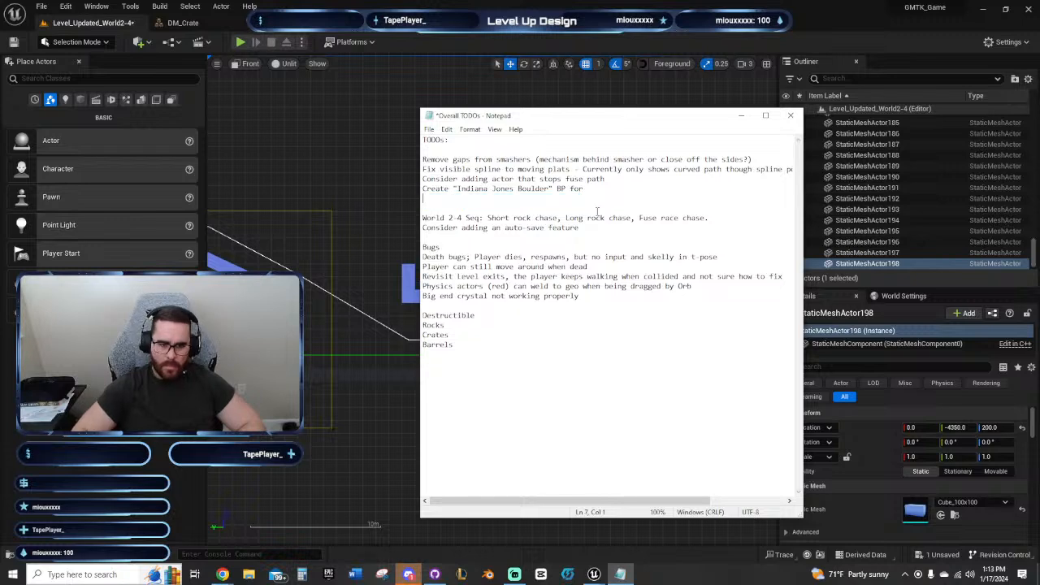
key(ctrl+v)
key(Down)
key(Down)
key(Down)
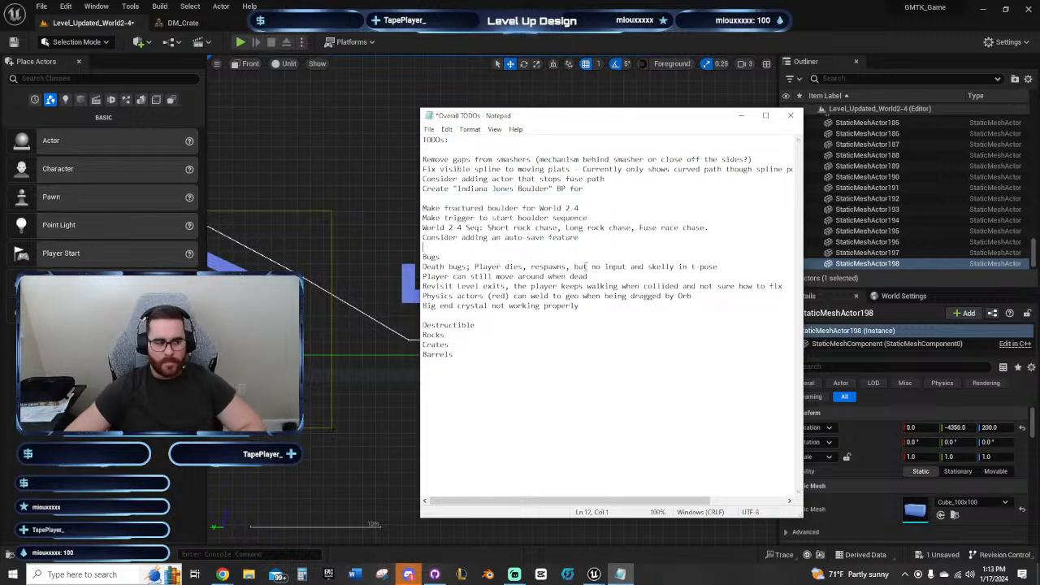
key(ctrl+s)
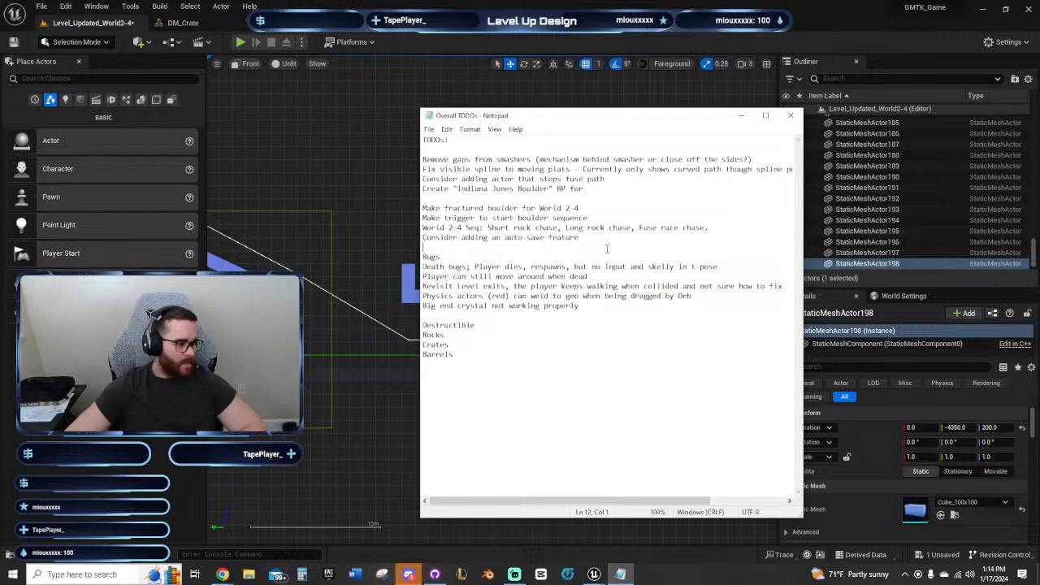
Step: Deselect the ledge block and examine the sloped ramp and vertical shaft, checking the TODO notes for the planned chase order
click(344, 173)
right_drag(373, 174, 493, 169)
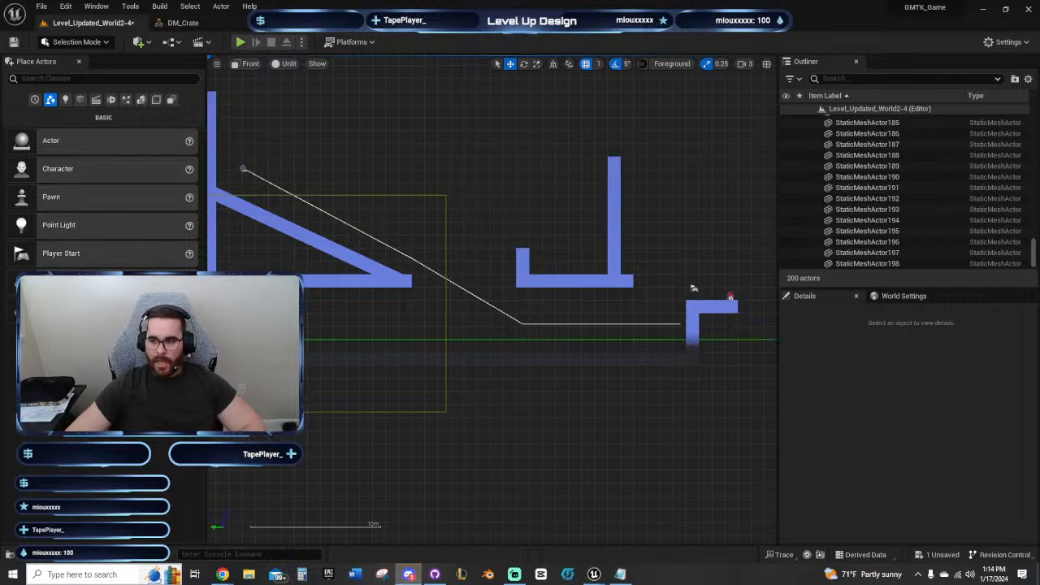
right_drag(525, 193, 634, 258)
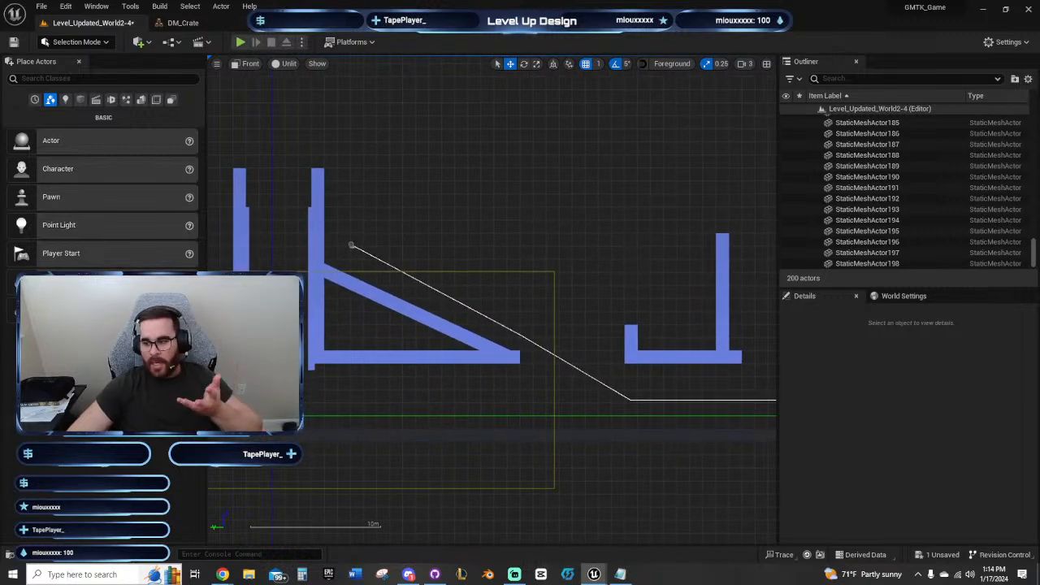
key(alt+Tab)
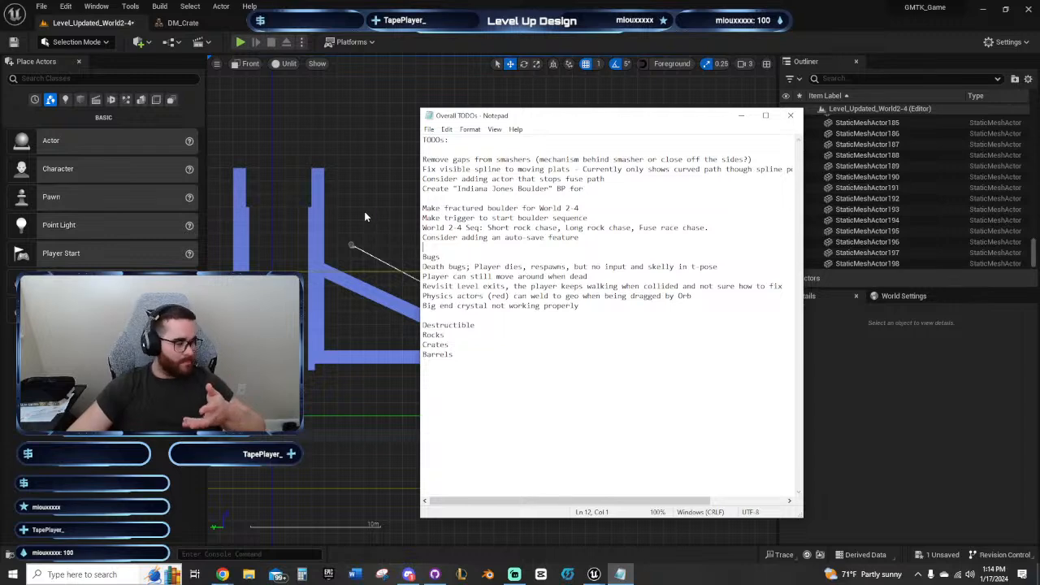
click(360, 186)
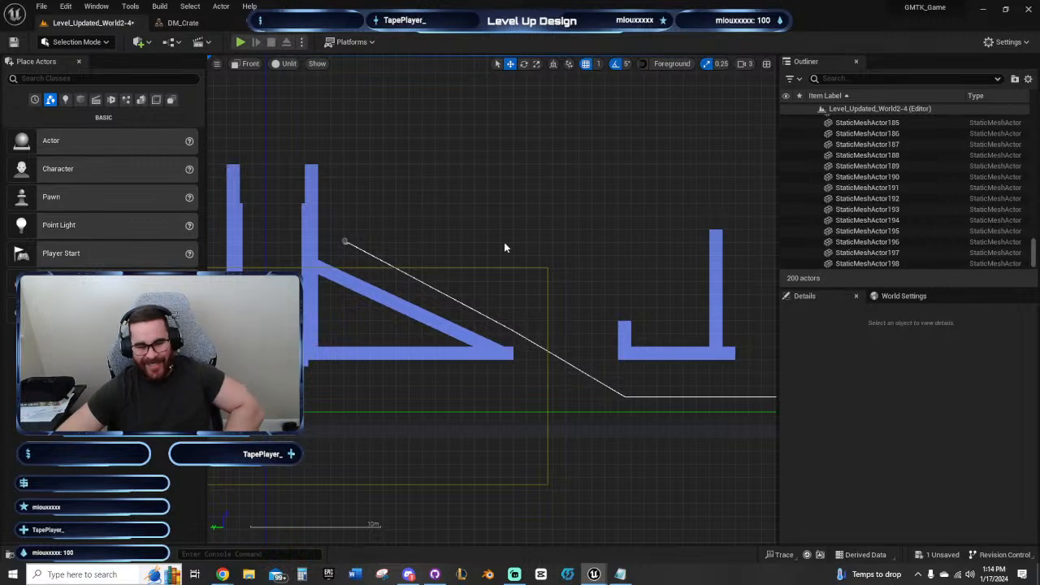
Step: Examine the walled platform, the starting ledge and the open space around them
right_drag(504, 244, 360, 155)
right_drag(592, 244, 543, 270)
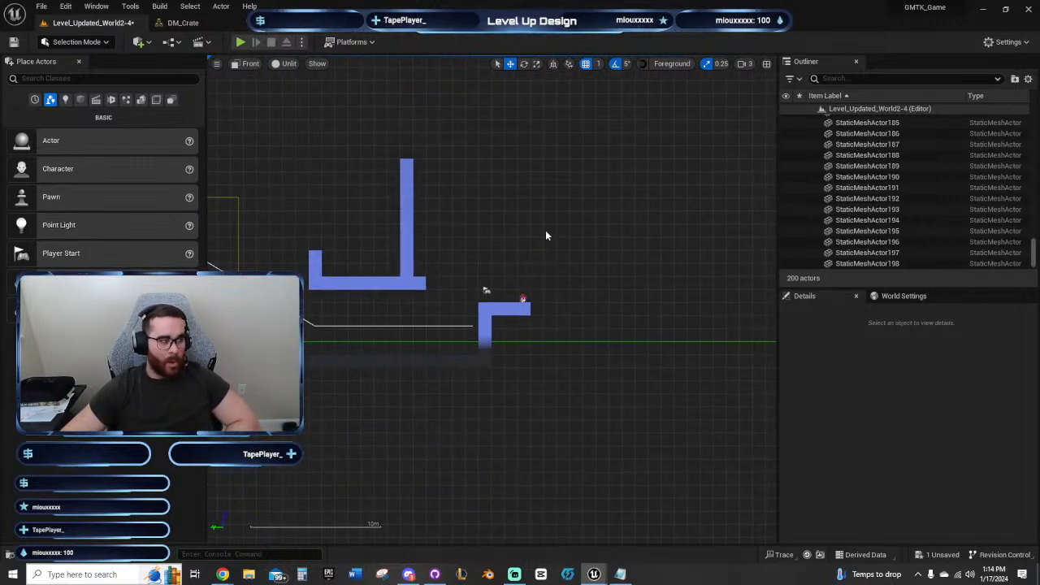
right_drag(556, 230, 708, 276)
right_drag(636, 261, 594, 237)
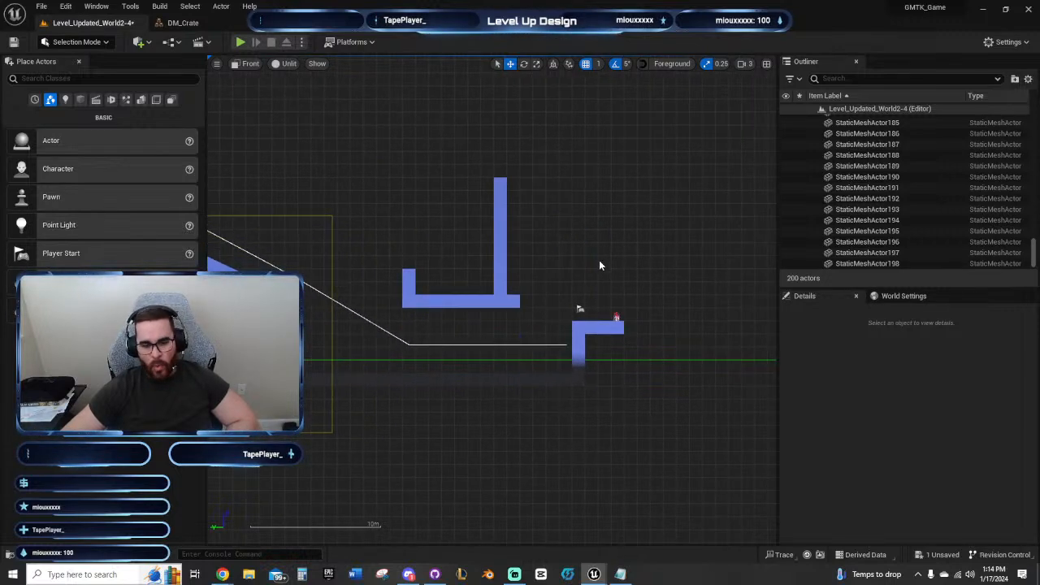
scroll(603, 254, up, 2)
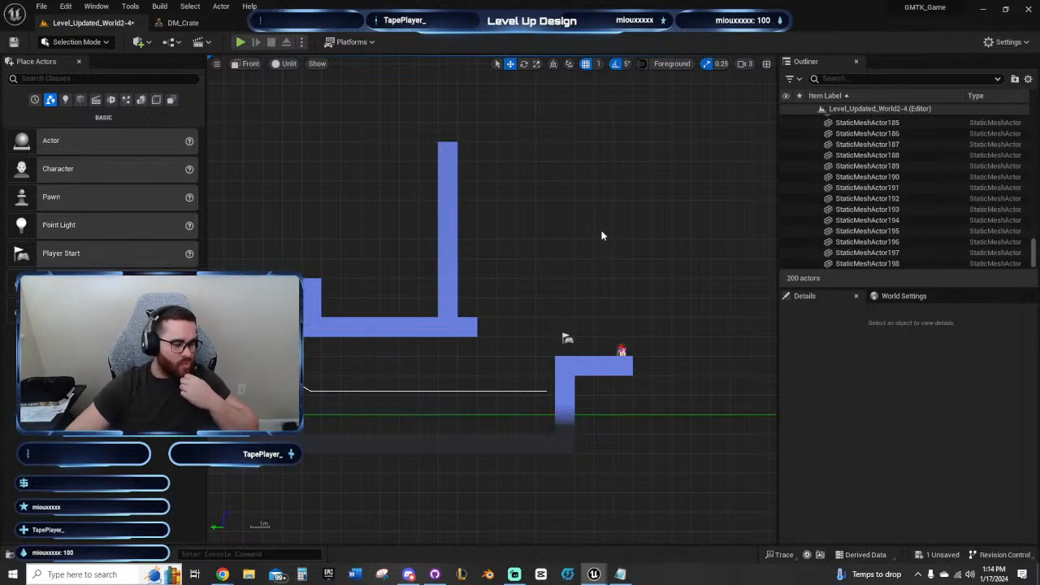
right_drag(601, 236, 569, 257)
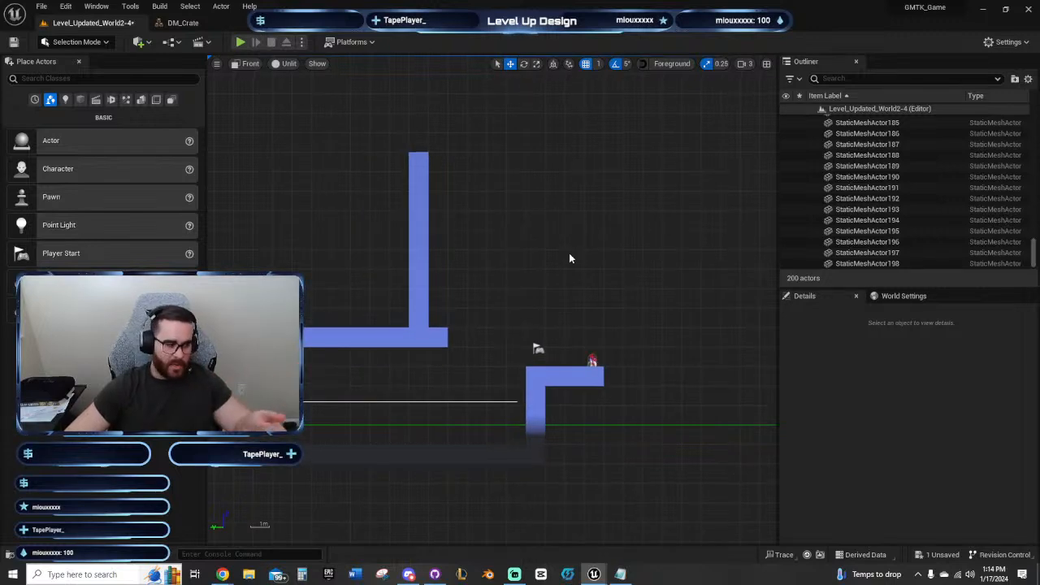
right_drag(559, 257, 496, 230)
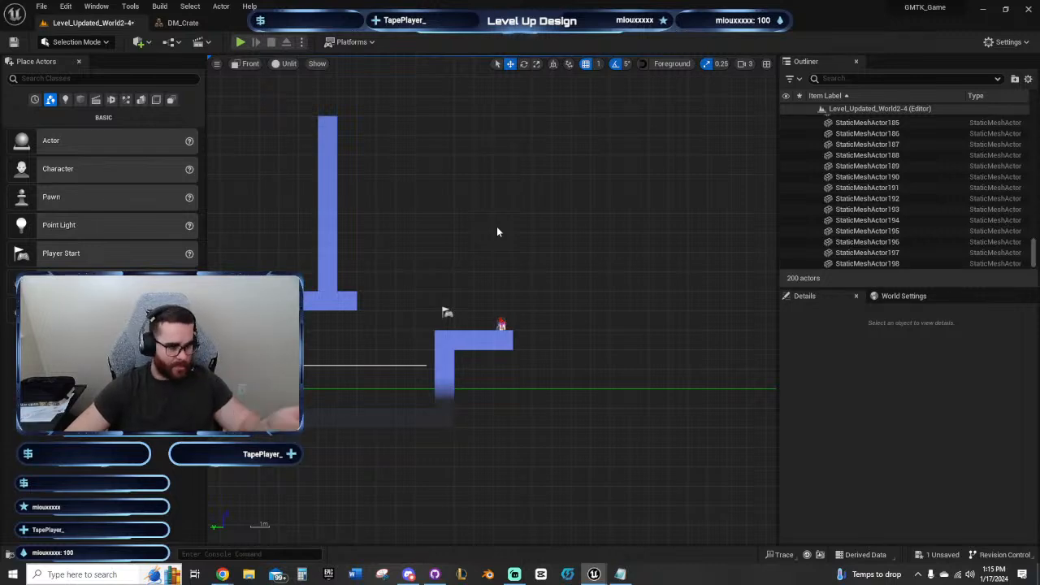
Step: Select the player start above the starting ledge
right_drag(497, 232, 482, 287)
click(537, 382)
scroll(596, 334, up, 2)
click(370, 381)
Step: Examine the whole chase route from the player start past the walled platform and sloped ramp to the vertical shaft
scroll(544, 324, down, 2)
right_drag(312, 267, 564, 192)
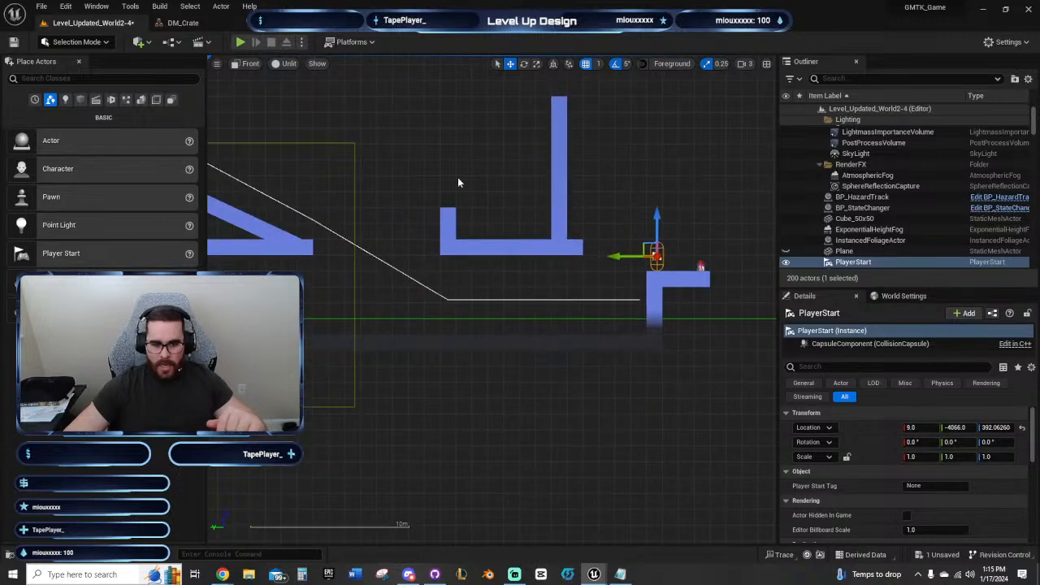
right_drag(388, 144, 495, 225)
scroll(494, 225, down, 1)
scroll(493, 228, down, 2)
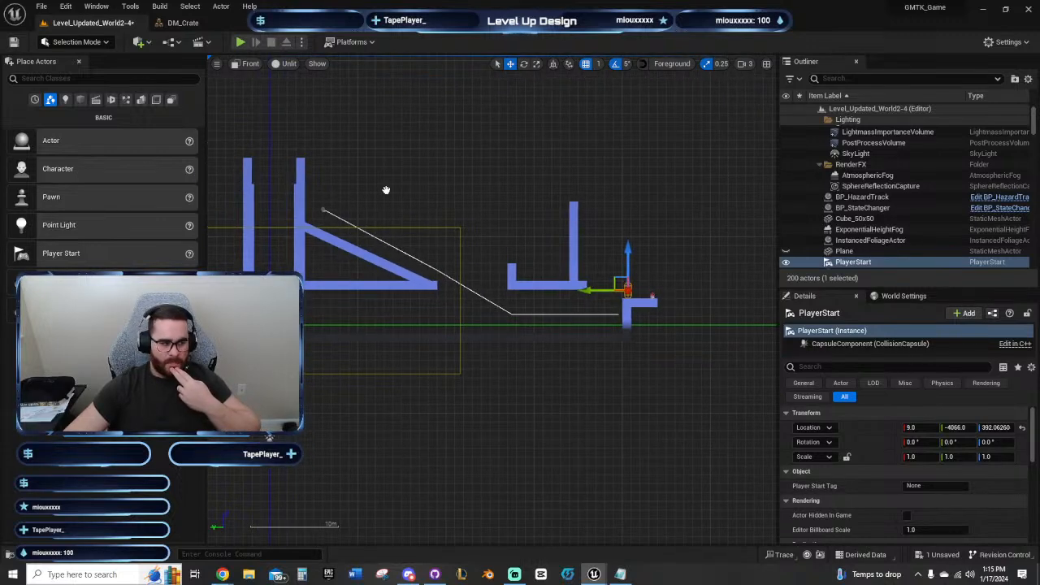
right_drag(383, 191, 335, 199)
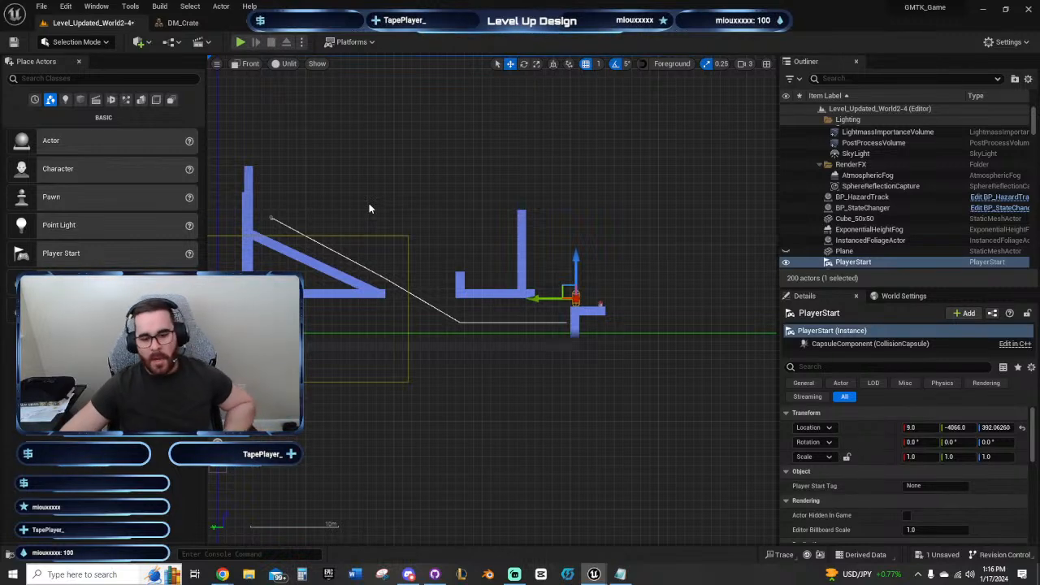
mouse_move(604, 208)
right_down()
mouse_move(555, 202)
mouse_move(593, 206)
right_up()
right_drag(359, 181, 525, 192)
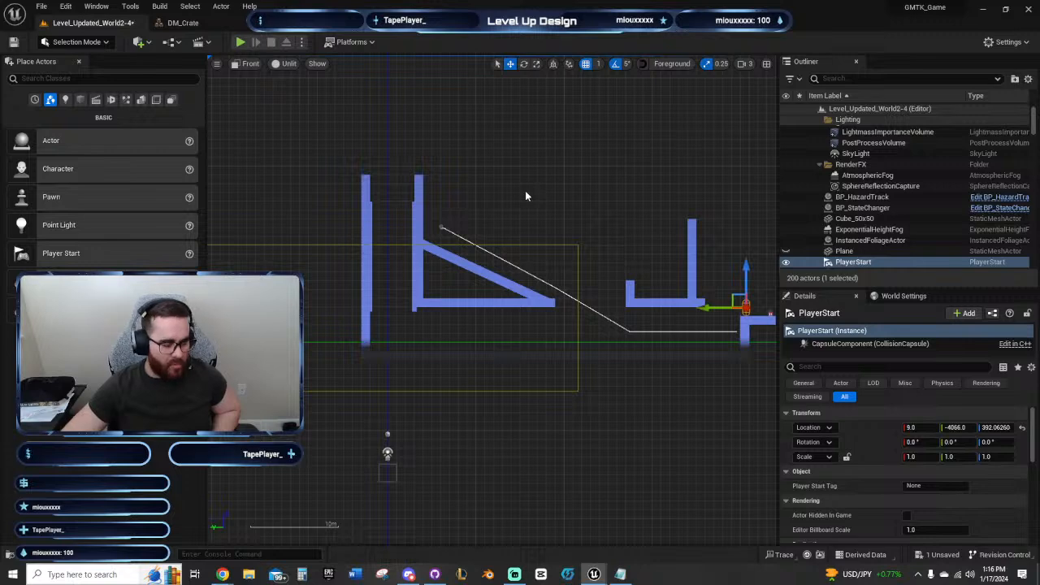
right_drag(525, 193, 430, 187)
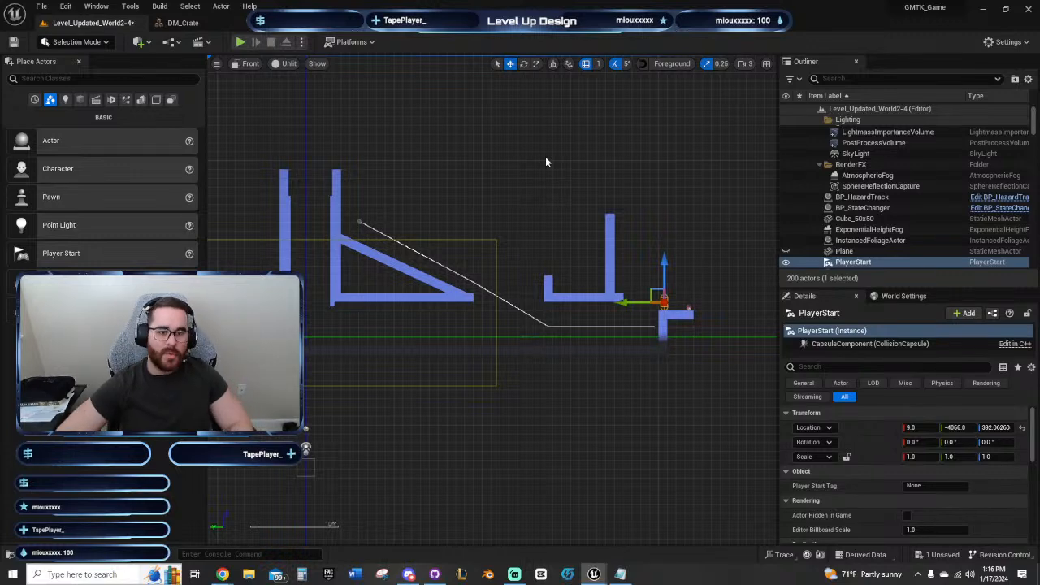
Step: Playtest the level by moving and jumping on the starting platform and sending out the orb, and end the session
click(240, 42)
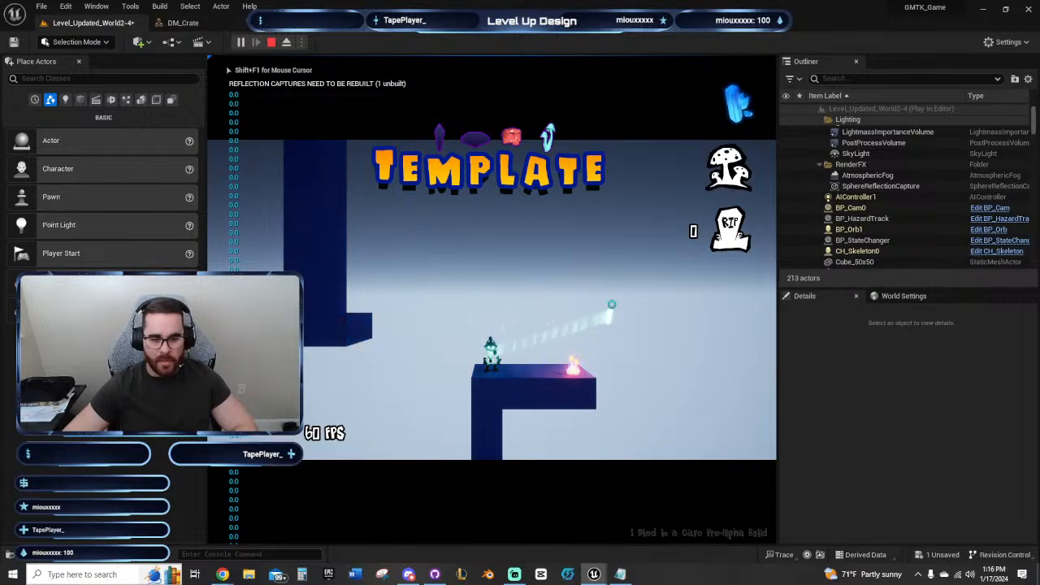
key(d)
key(a)
key(d)
key(space)
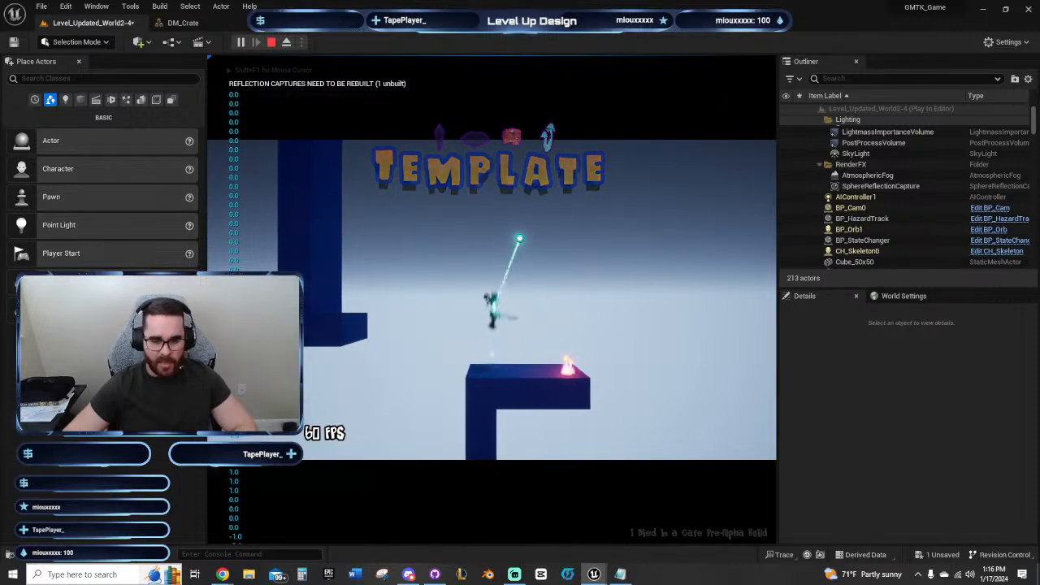
key(space)
key(space)
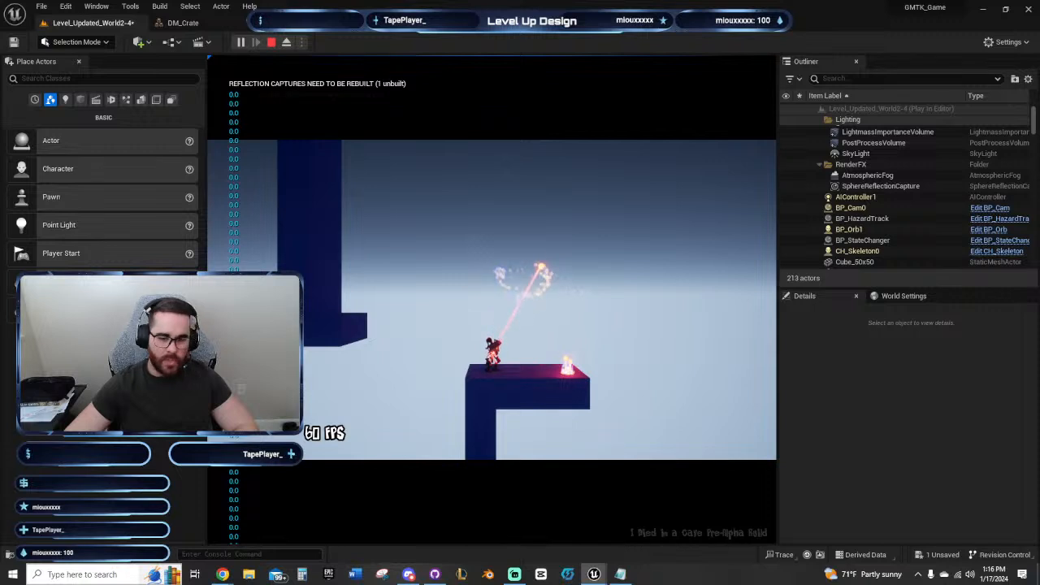
click(403, 221)
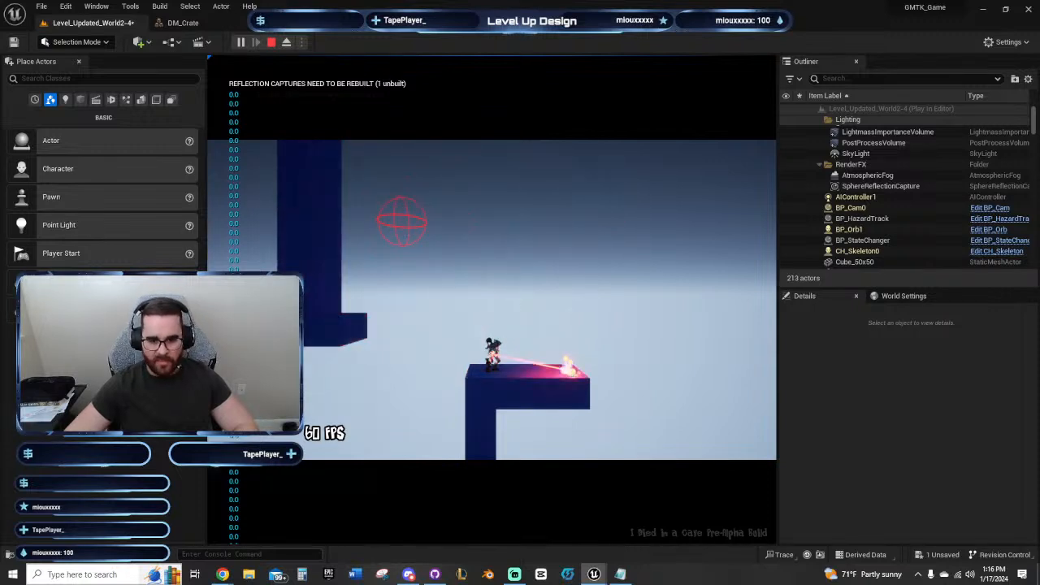
key(space)
click(495, 350)
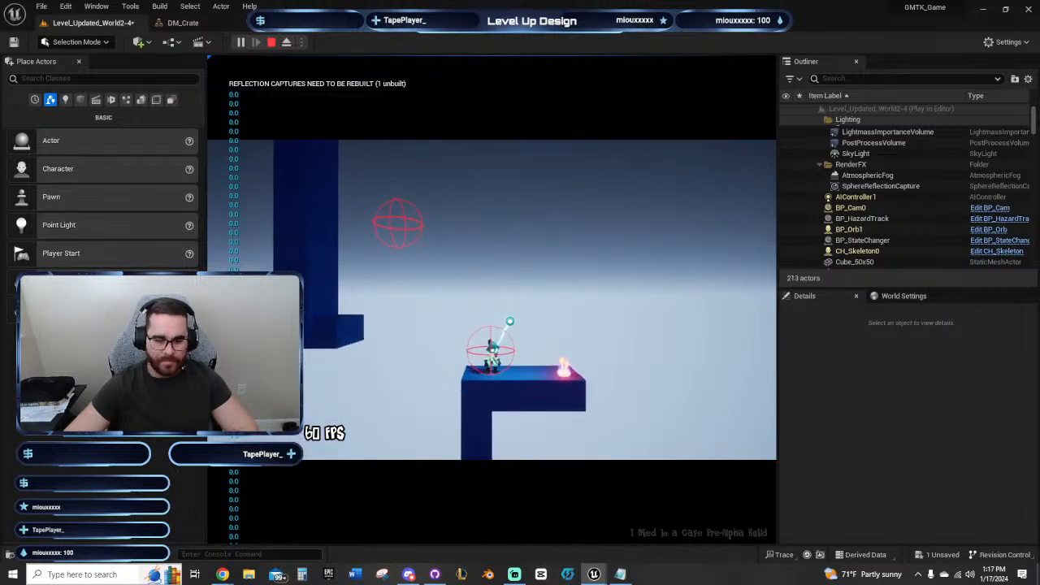
key(Escape)
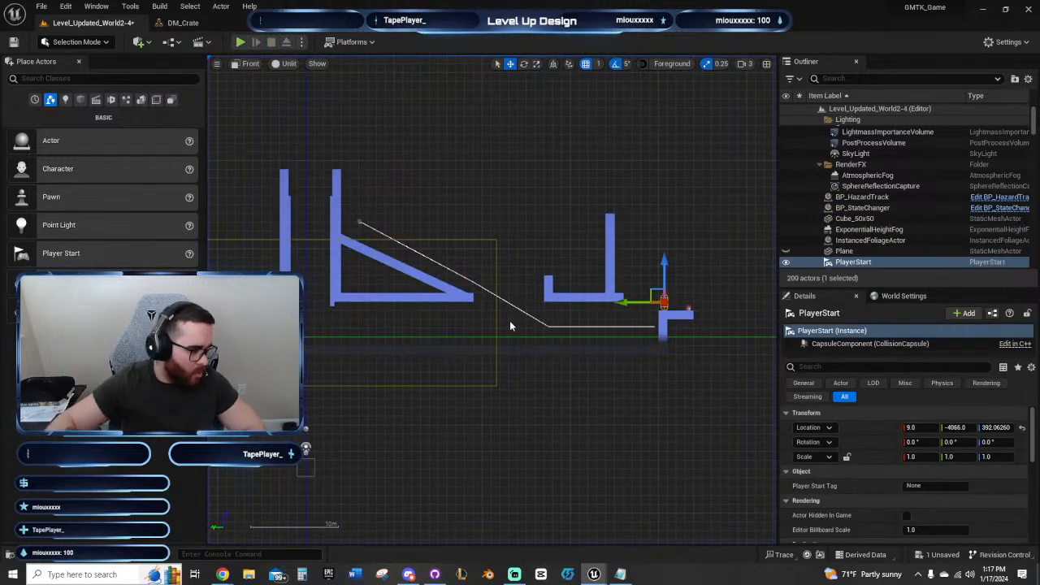
Step: Move the fire state changer from the starting platform to the ledge beside the tall wall, at about Y -3541, Z 500
scroll(521, 318, down, 2)
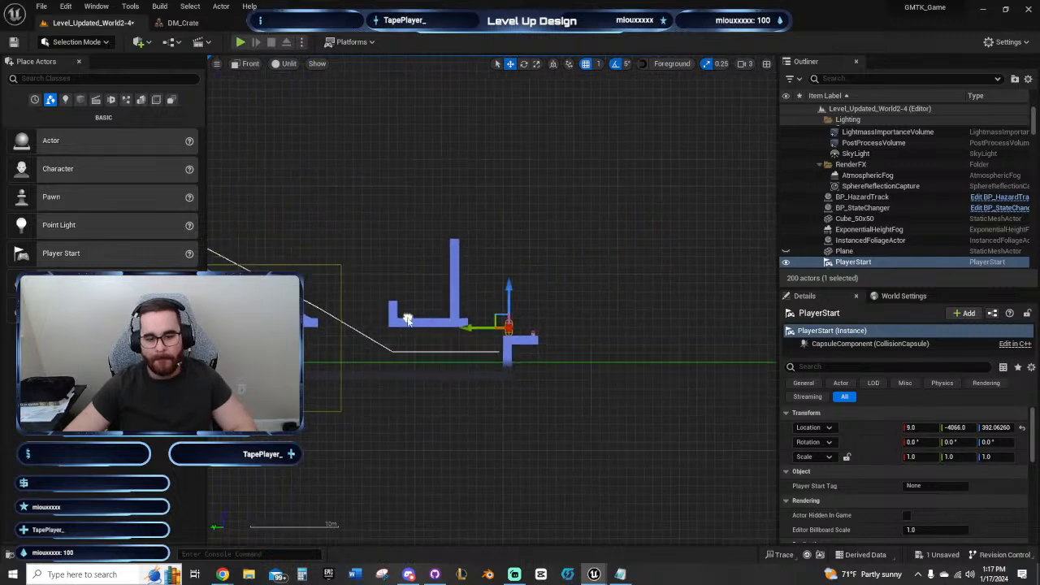
scroll(549, 298, up, 8)
right_drag(588, 259, 478, 298)
click(442, 377)
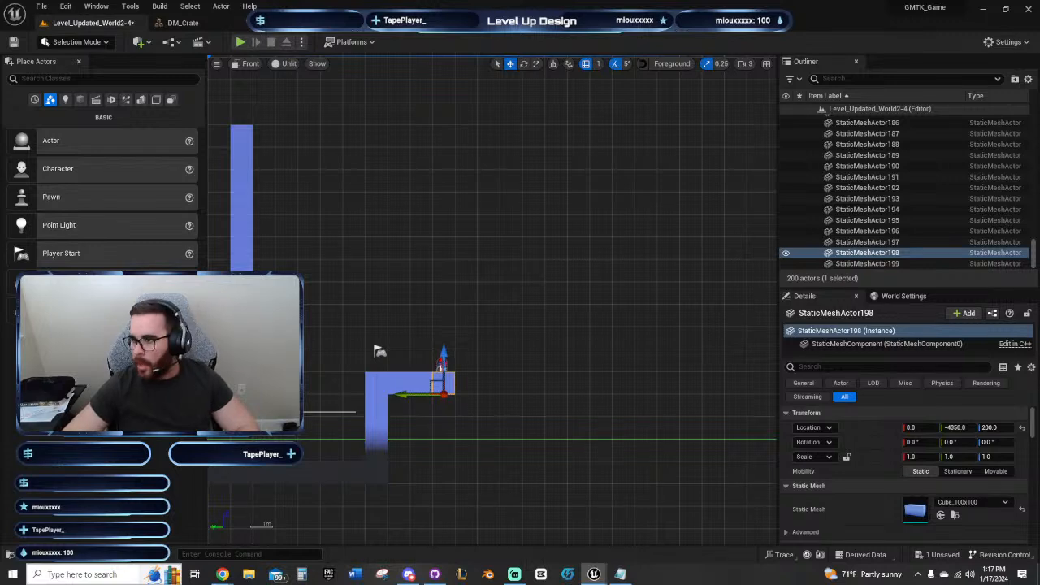
right_drag(528, 342, 556, 371)
scroll(530, 394, up, 2)
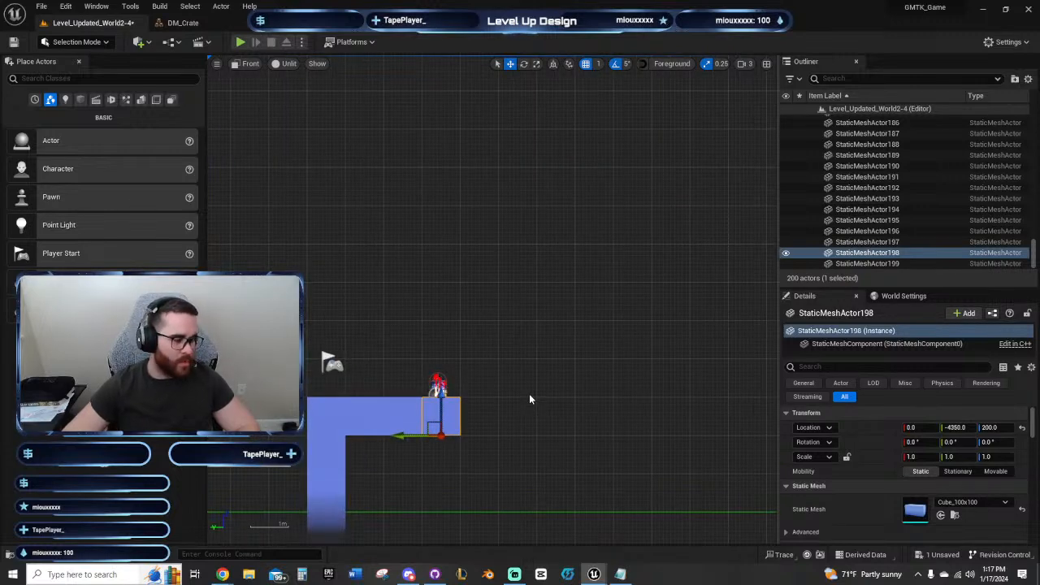
right_drag(529, 394, 715, 420)
click(640, 447)
right_drag(640, 448, 590, 395)
drag(558, 397, 282, 244)
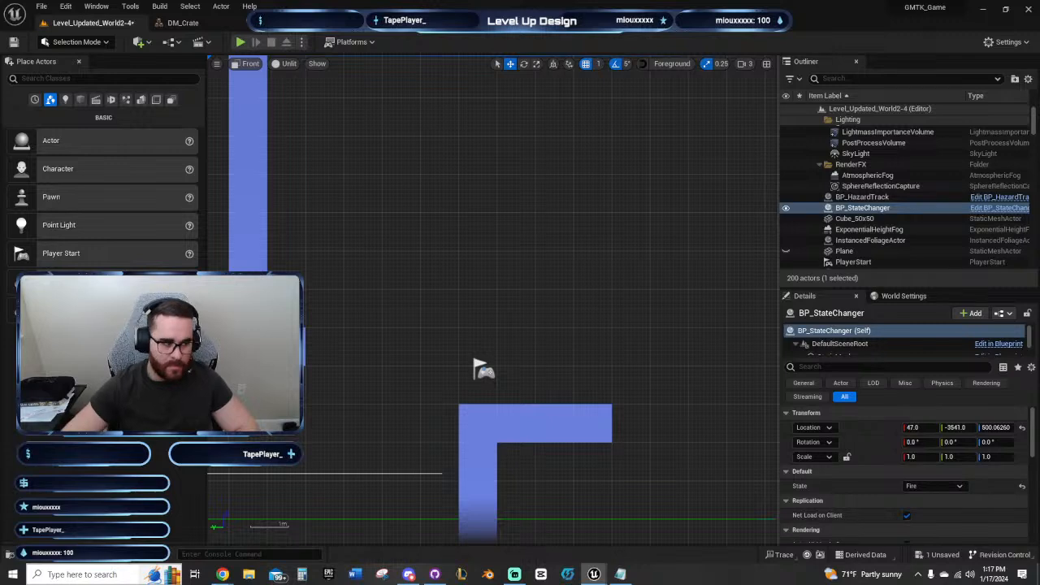
Step: Rotate the fire state changer to -25° about X and tuck it into the wall-ledge corner at about Y -3503, Z 498
right_drag(312, 287, 473, 305)
scroll(412, 317, up, 3)
key(e)
drag(448, 309, 483, 342)
key(w)
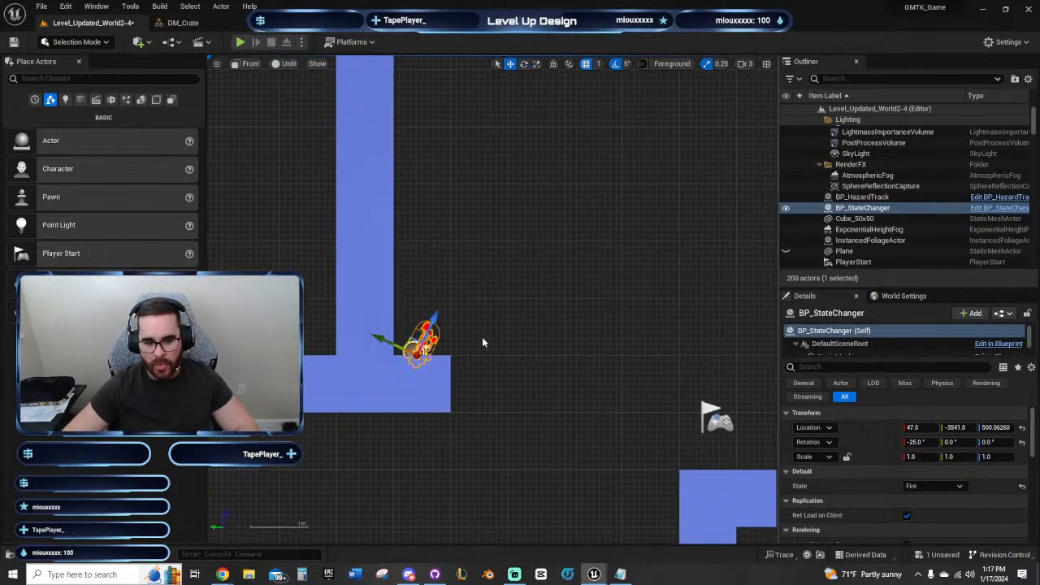
drag(385, 342, 358, 330)
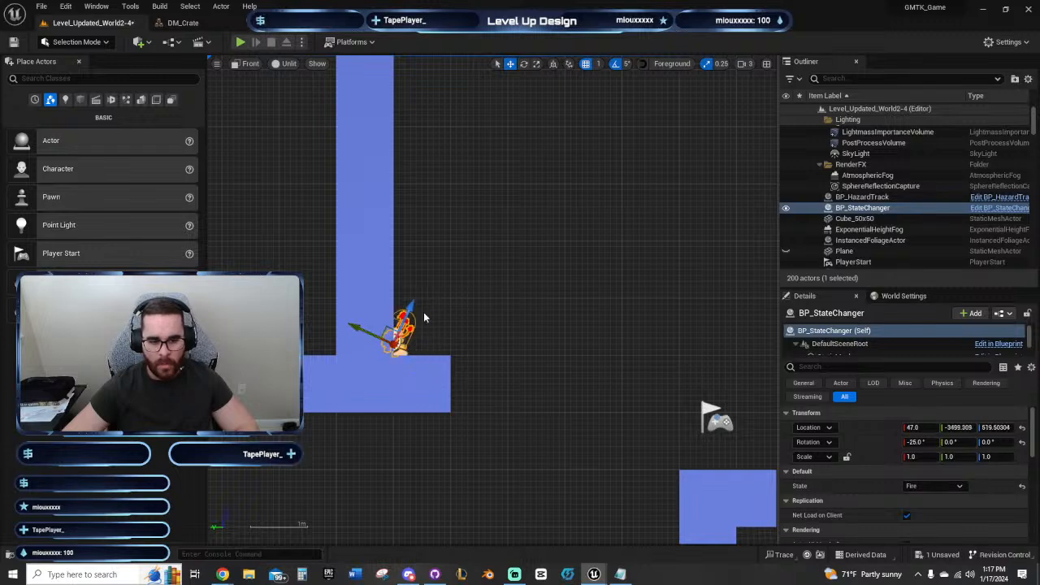
drag(410, 308, 368, 345)
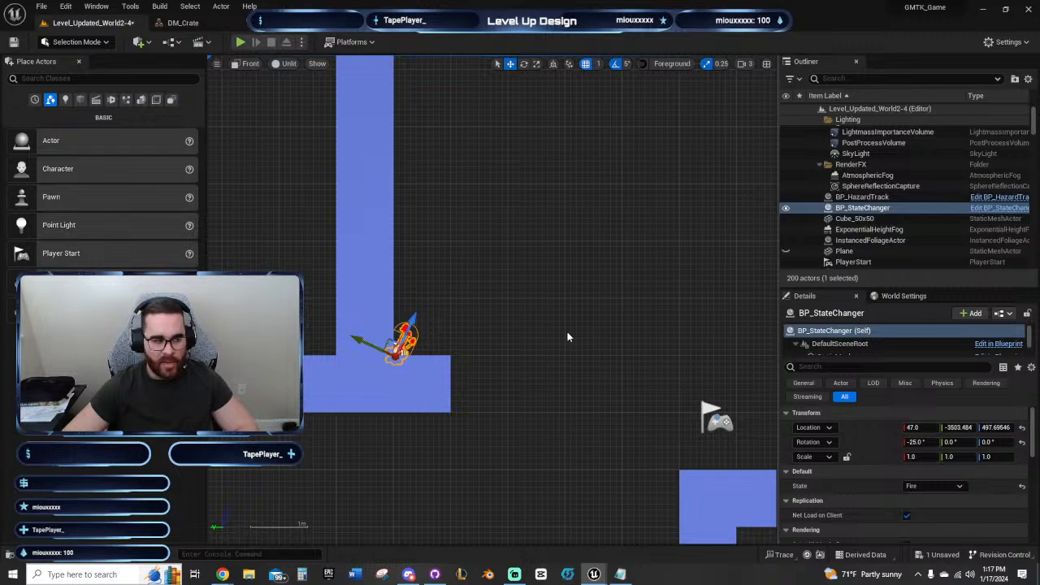
right_drag(568, 336, 574, 304)
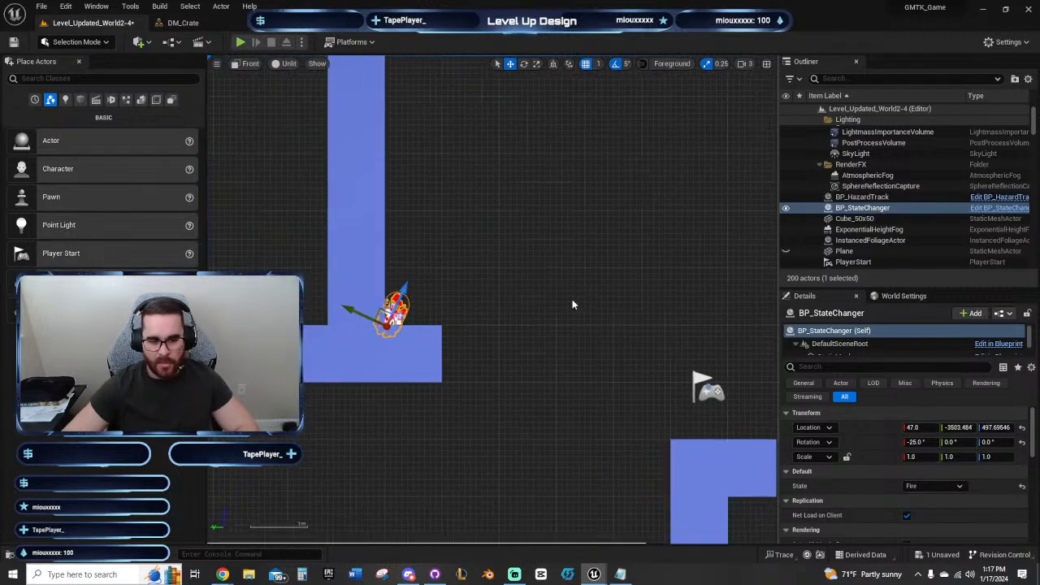
scroll(498, 284, up, 2)
scroll(486, 339, up, 2)
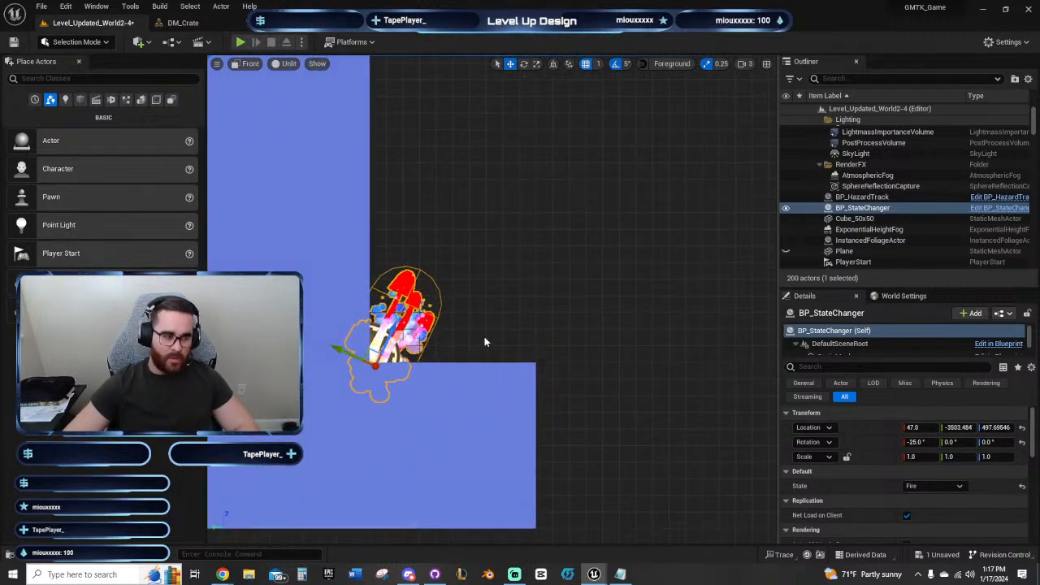
Step: Examine the starting platform, the player start and the gap between the platform and the neighbouring ledge
click(592, 304)
right_drag(673, 352, 521, 333)
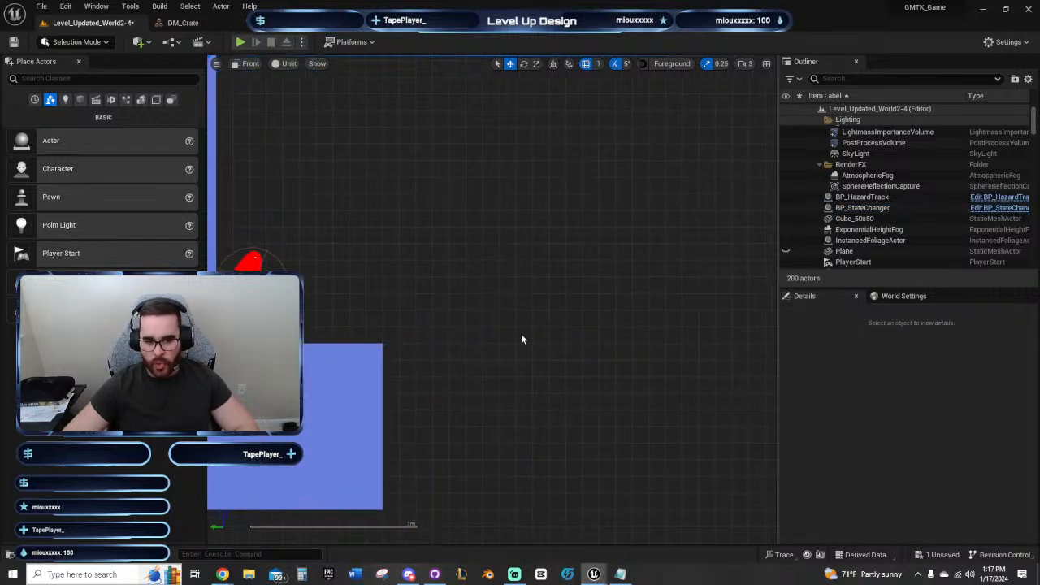
scroll(616, 338, down, 7)
right_drag(667, 330, 357, 294)
scroll(358, 294, down, 2)
right_drag(561, 316, 475, 360)
click(425, 372)
scroll(532, 373, down, 2)
click(468, 417)
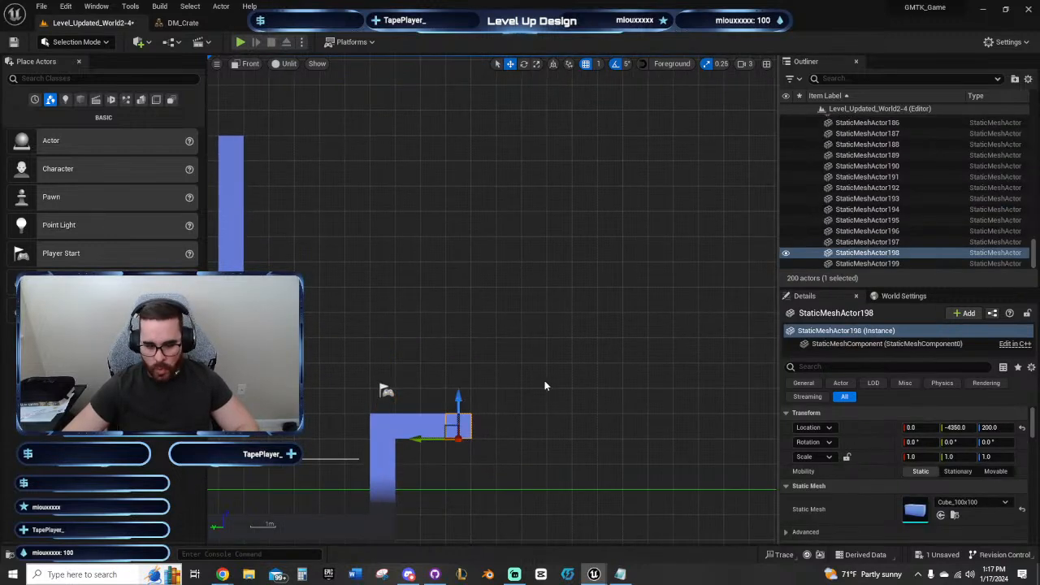
right_drag(545, 381, 488, 357)
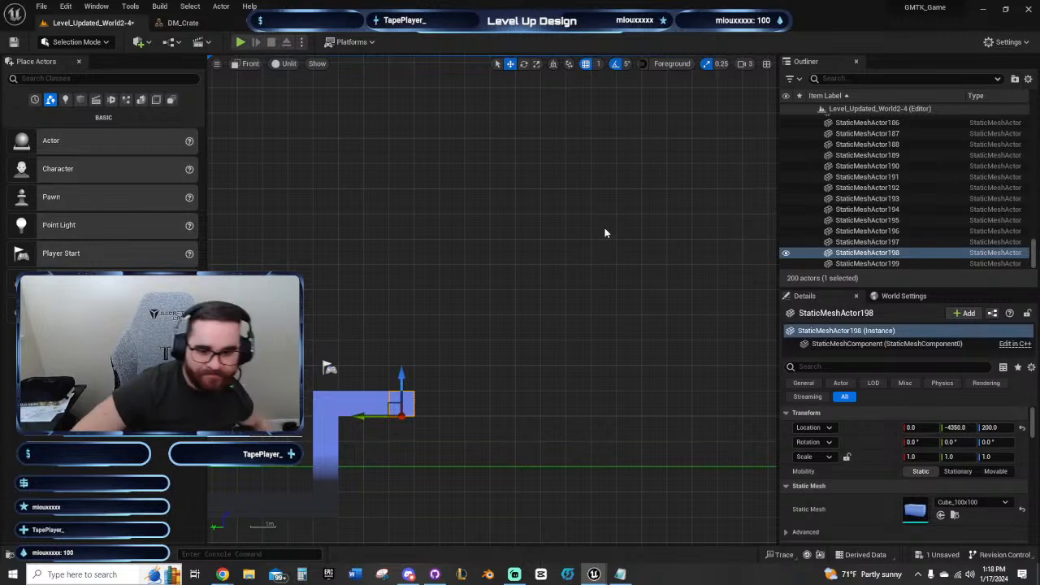
right_drag(496, 303, 538, 305)
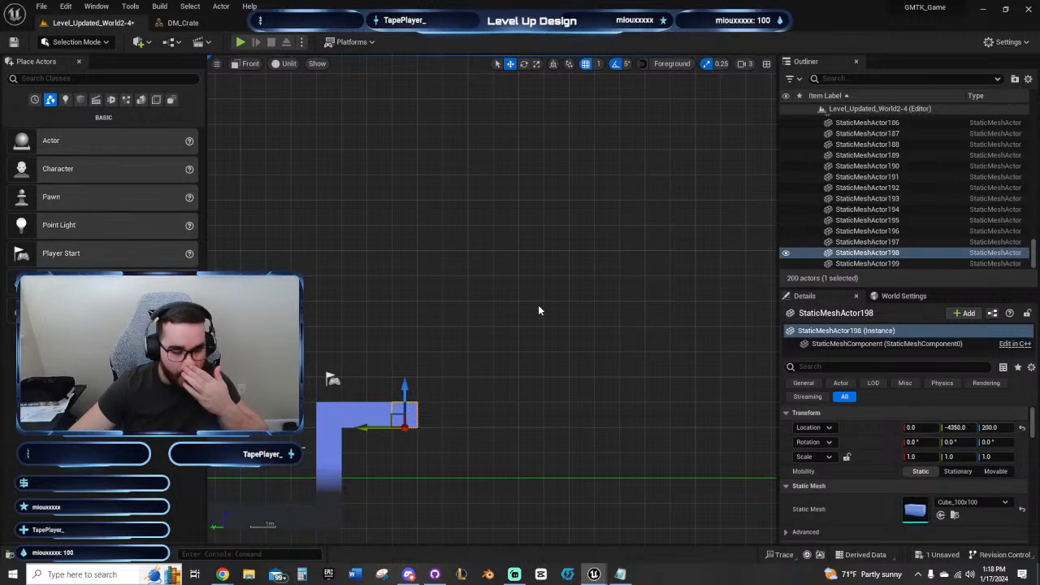
right_drag(538, 311, 697, 304)
click(514, 369)
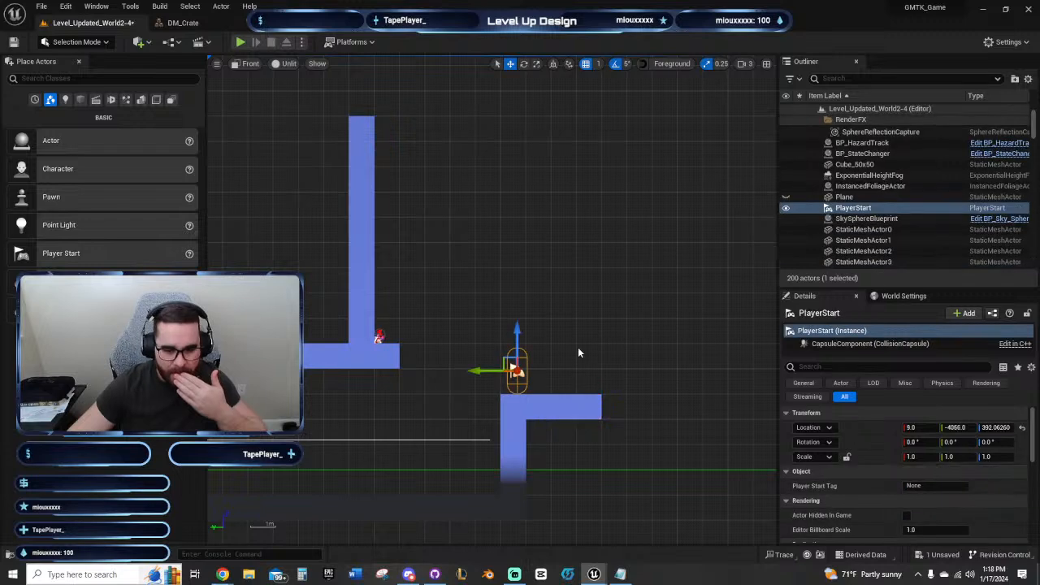
right_drag(576, 347, 467, 353)
right_drag(326, 435, 469, 317)
right_drag(541, 234, 499, 283)
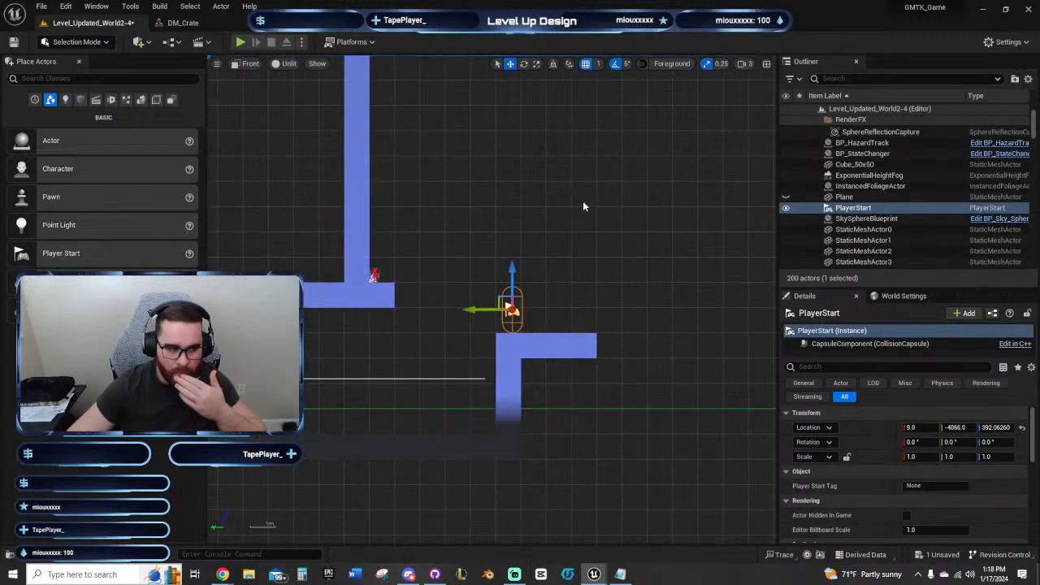
Step: Extend the starting platform by three duplicated 100x100 blocks beyond its outer end, to Y -4650
right_drag(635, 195, 546, 216)
mouse_move(541, 286)
right_down()
mouse_move(412, 330)
mouse_move(517, 288)
mouse_move(466, 266)
mouse_move(527, 298)
right_up()
click(443, 368)
key(shift+d)
key(shift+d)
key(shift+d)
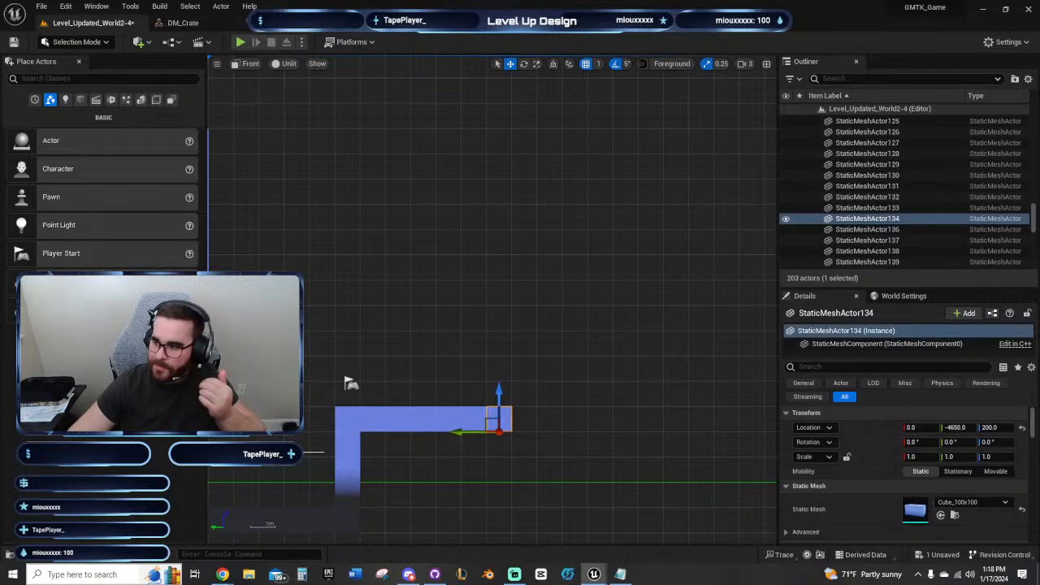
Step: Build a wall of five duplicated blocks upward from the platform's outer end, reaching Z 700
right_drag(681, 309, 773, 280)
right_drag(687, 228, 452, 235)
key(shift+w)
key(shift+w)
key(shift+w)
key(shift+w)
key(shift+w)
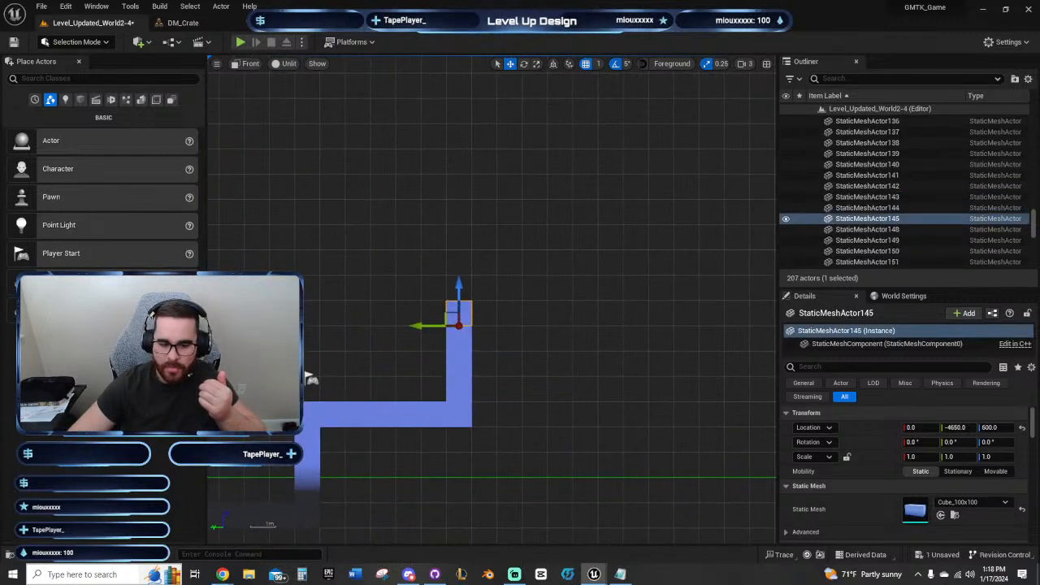
Step: Raise the tall wall facing the starting platform by one duplicated block, to Z 1400
right_drag(560, 308, 539, 344)
right_drag(428, 331, 769, 363)
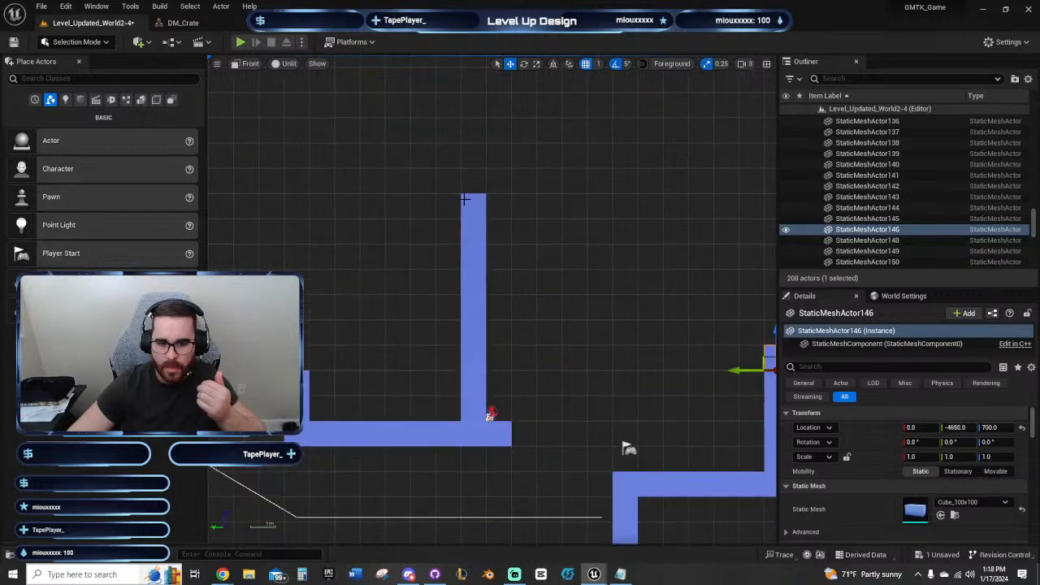
click(475, 200)
right_drag(609, 202, 386, 188)
key(shift+w)
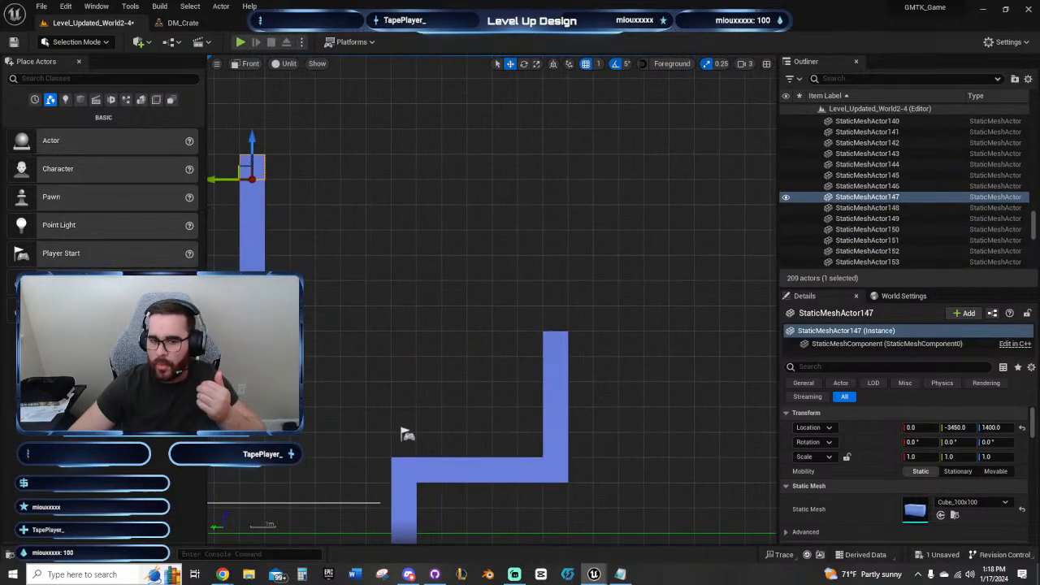
Step: Extend a ceiling of nine duplicated blocks from the tall wall's top over the starting platform, to Y -4350
key(shift+d)
key(shift+d)
key(shift+d)
key(shift+d)
key(shift+d)
key(shift+d)
key(shift+d)
key(shift+d)
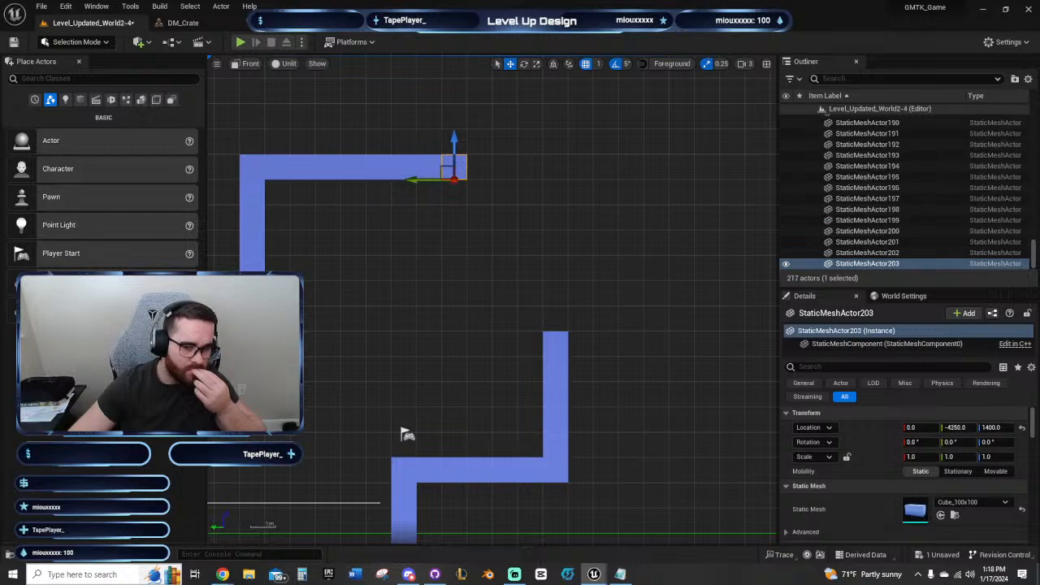
key(shift+d)
Step: Add a two-block ledge going outward from the top of the short wall, to Y -4850
right_drag(486, 245, 375, 250)
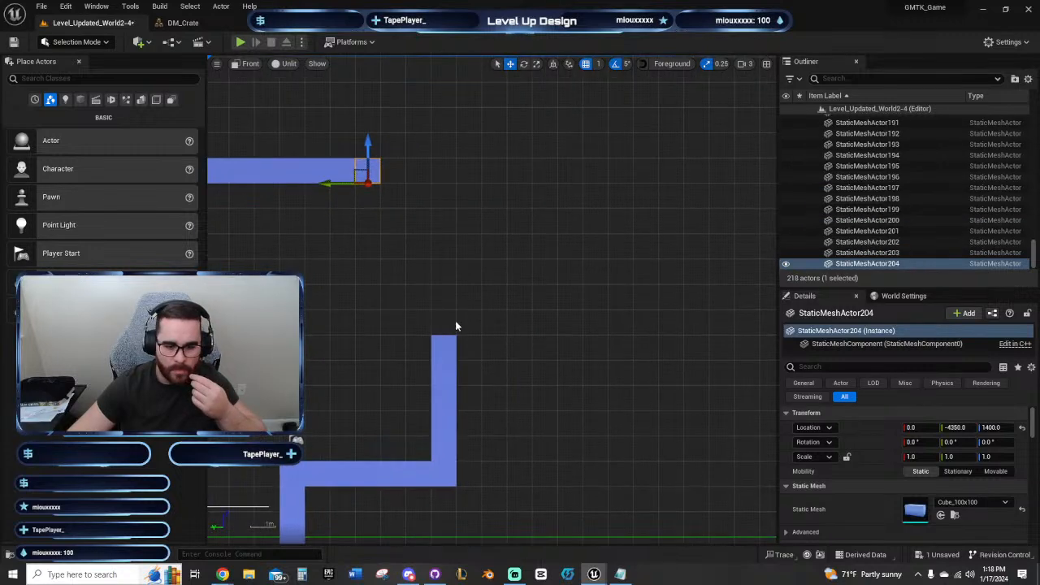
click(444, 346)
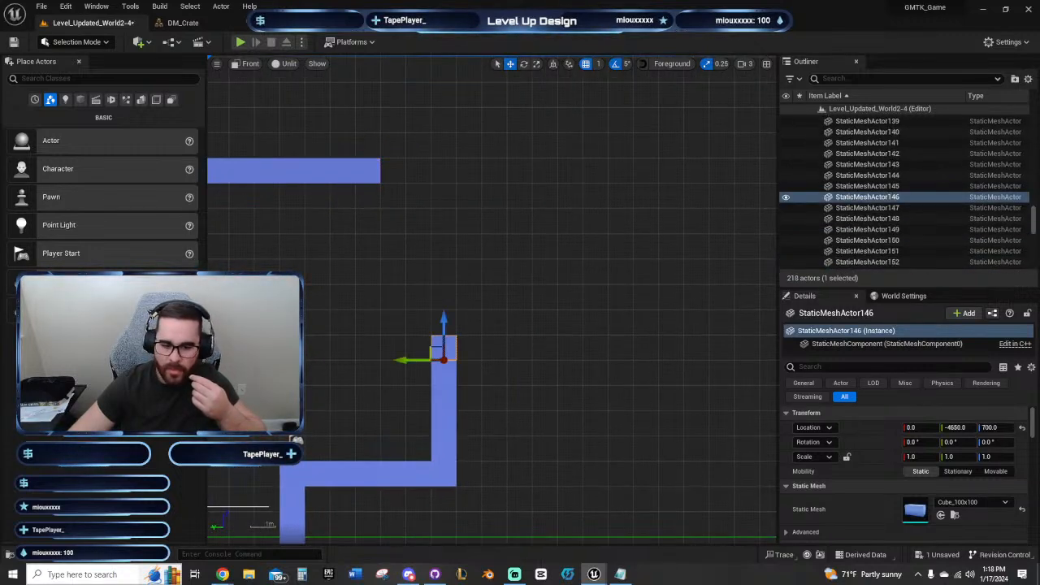
key(shift+d)
key(shift+d)
Step: Switch transforms to world space and move the fire state changer across to the short wall's inner face, at about Y -4566
right_drag(509, 355, 828, 323)
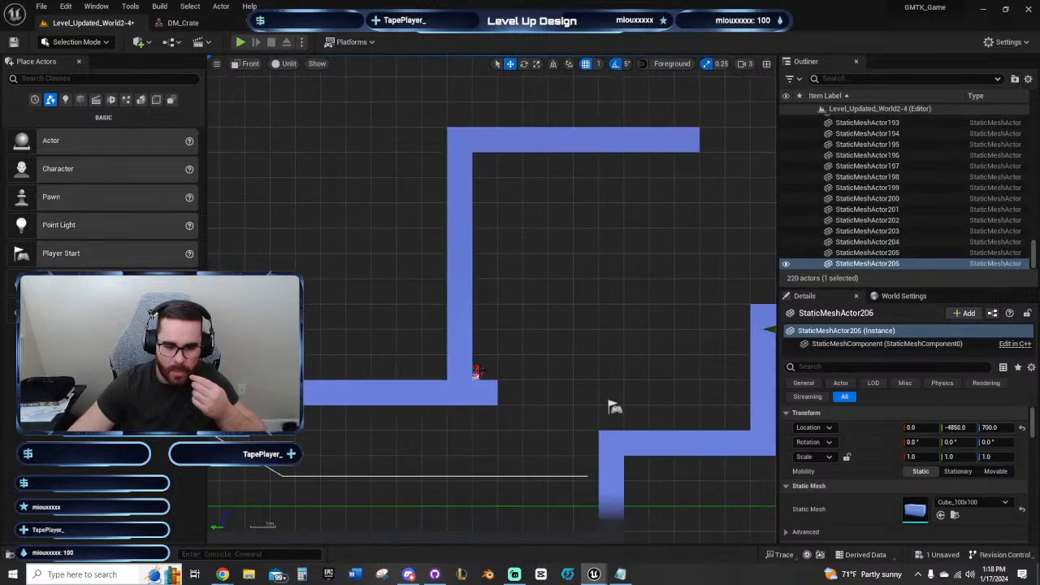
click(478, 372)
right_drag(552, 356, 354, 393)
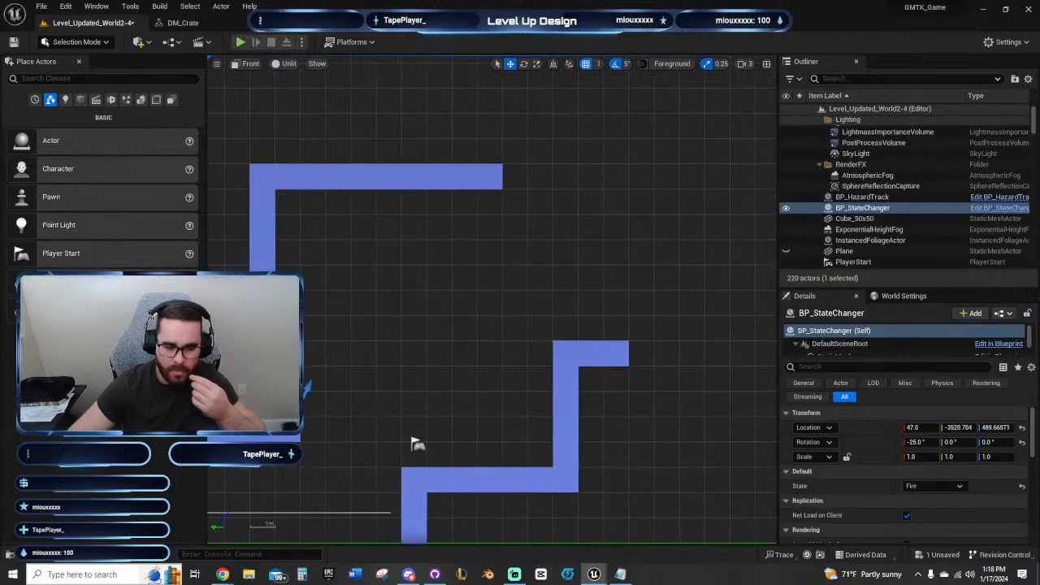
drag(258, 409, 448, 406)
key(ctrl+z)
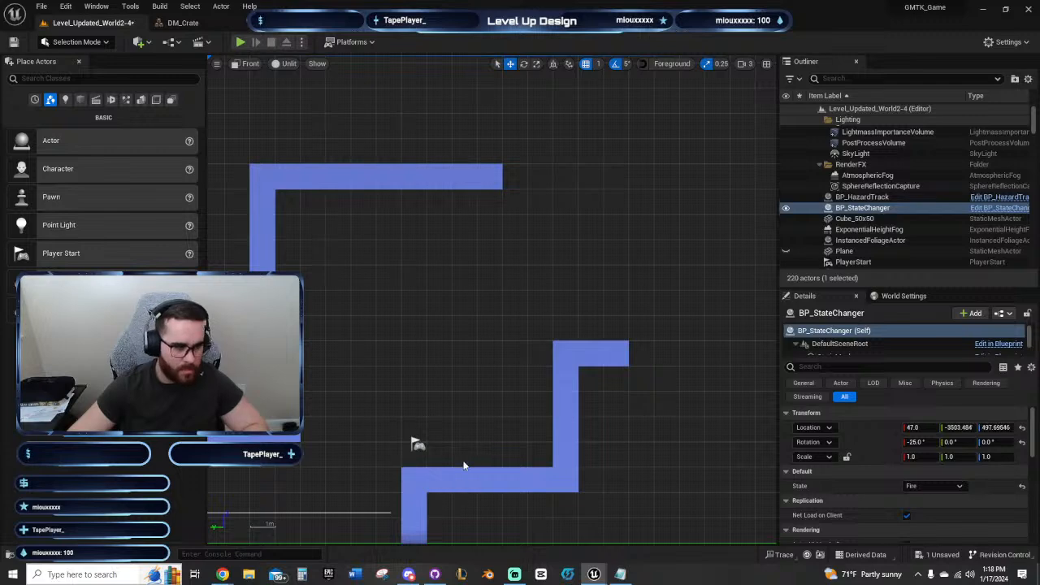
click(553, 65)
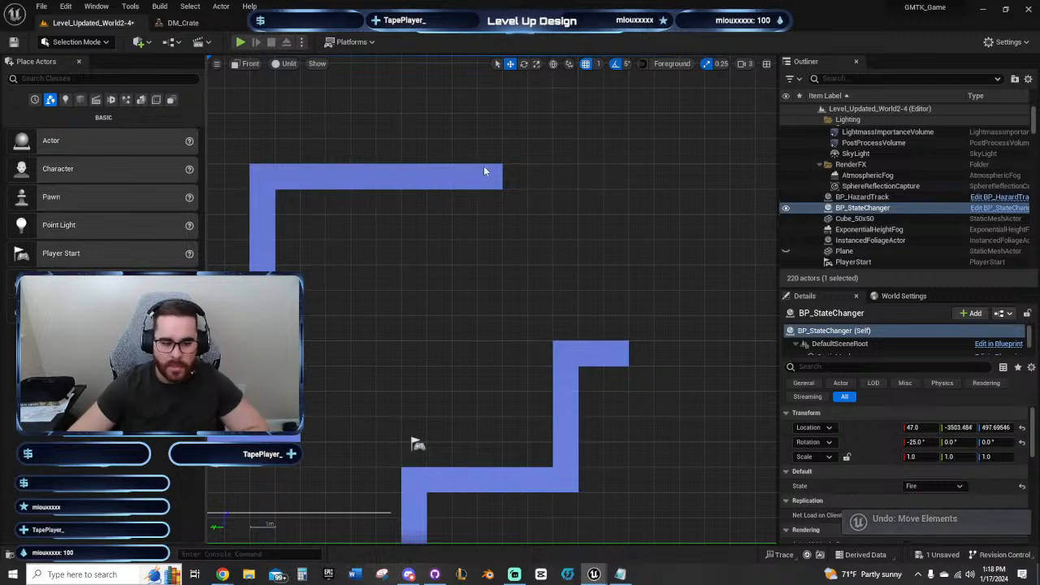
drag(242, 413, 508, 406)
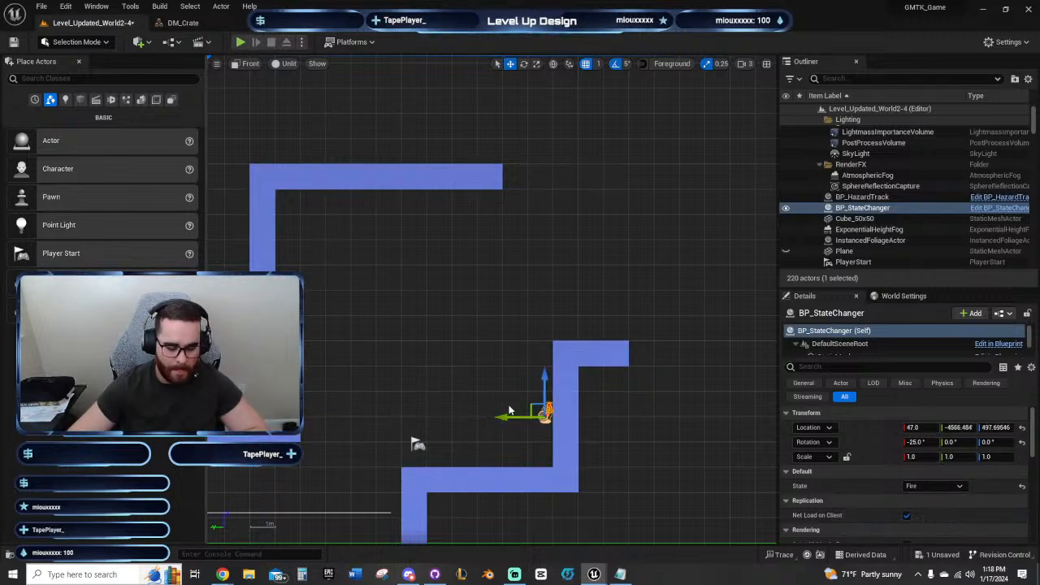
Step: Rotate the fire state changer to 45° about X and shift it against the short wall at about Y -4594
key(e)
mouse_move(562, 359)
mouse_down()
mouse_move(600, 382)
mouse_move(498, 376)
mouse_move(486, 386)
mouse_move(555, 361)
mouse_up()
key(w)
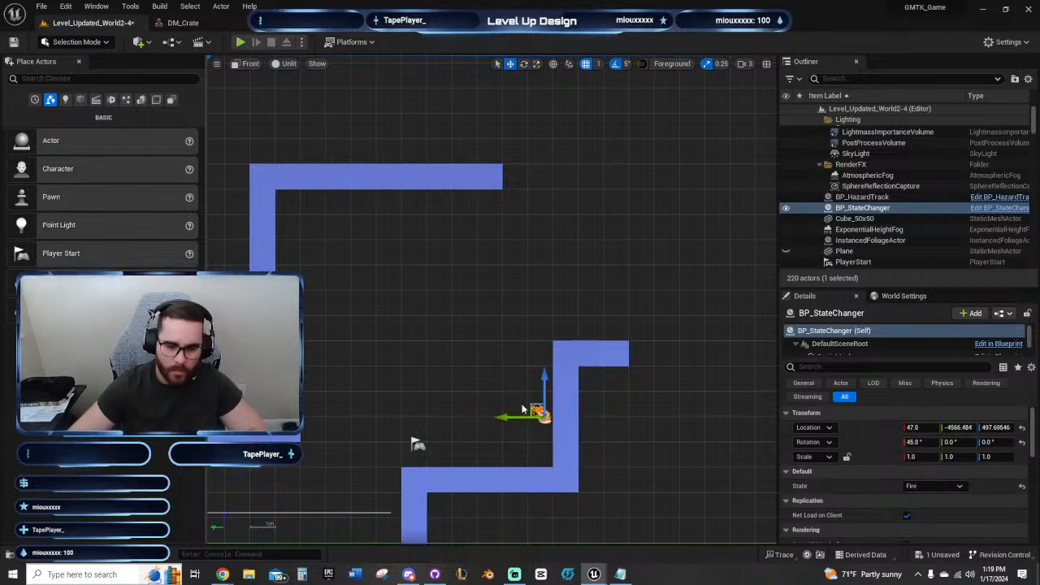
drag(517, 416, 524, 416)
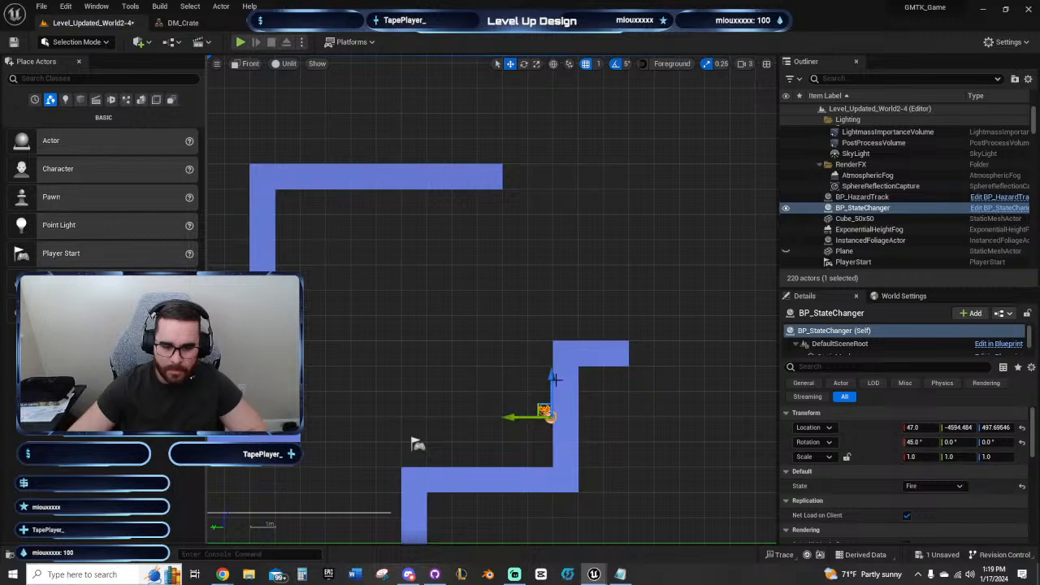
Step: Lower the fire state changer to about Z 301 and nudge it into the corner between the starting platform and the short wall
drag(550, 383, 546, 432)
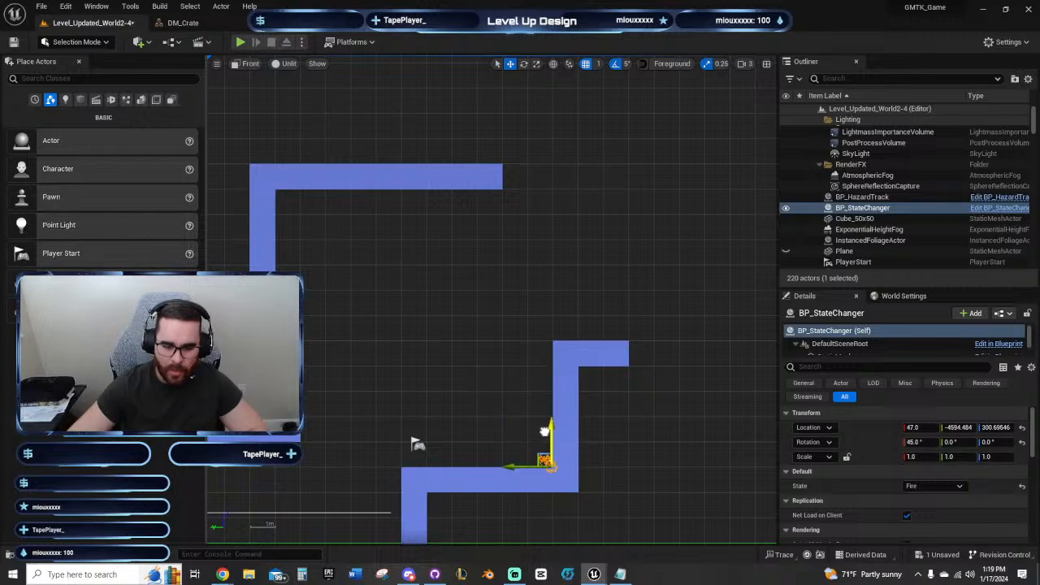
click(473, 408)
right_drag(478, 398, 406, 389)
scroll(469, 465, up, 5)
scroll(470, 465, up, 3)
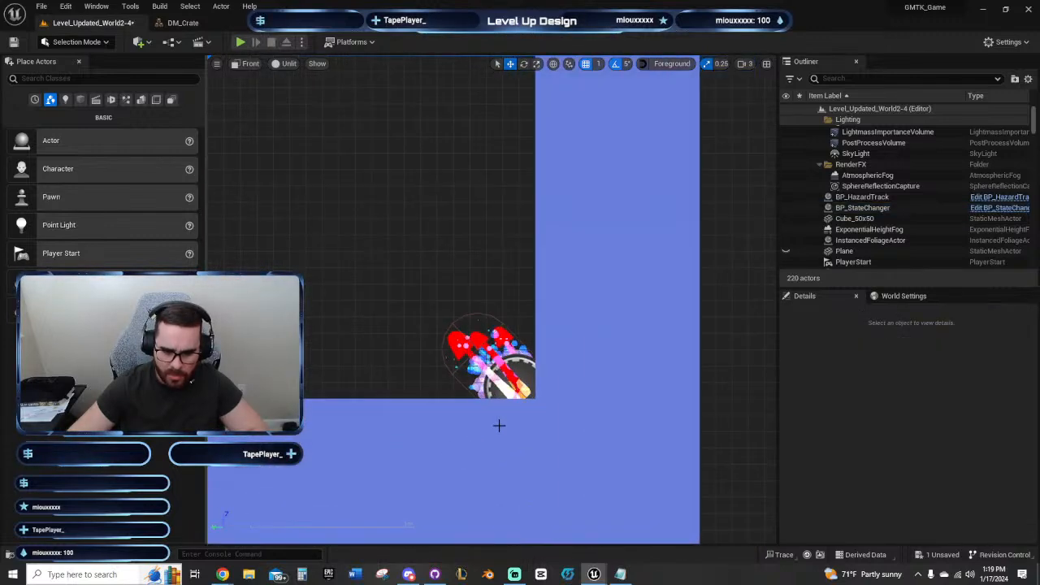
click(504, 396)
drag(506, 396, 516, 397)
click(433, 286)
right_drag(433, 273, 556, 351)
scroll(440, 372, down, 11)
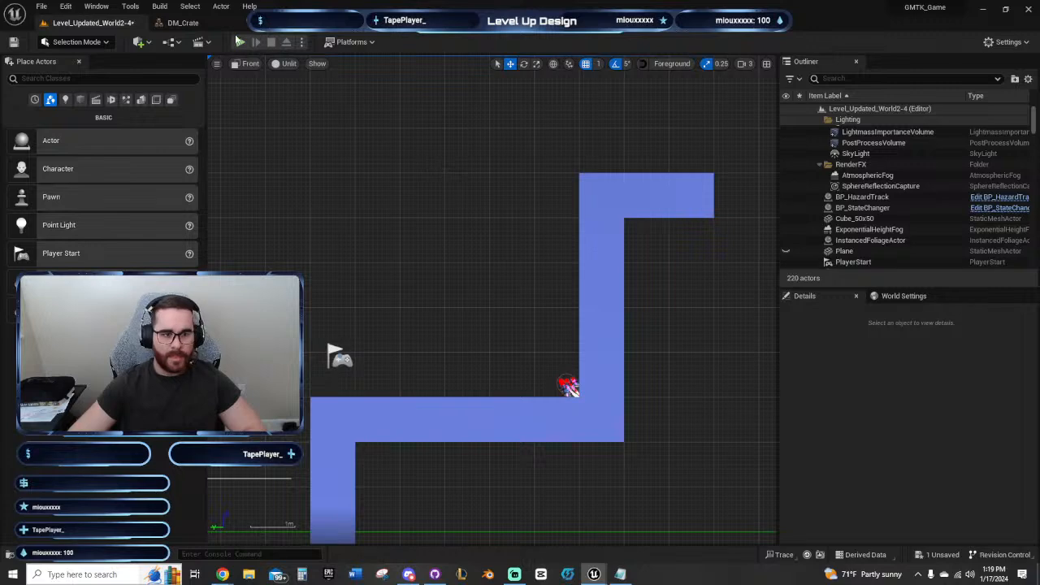
Step: Playtest the level, running across the starting platform and jumping up the short wall past the fire state changer
key(alt+p)
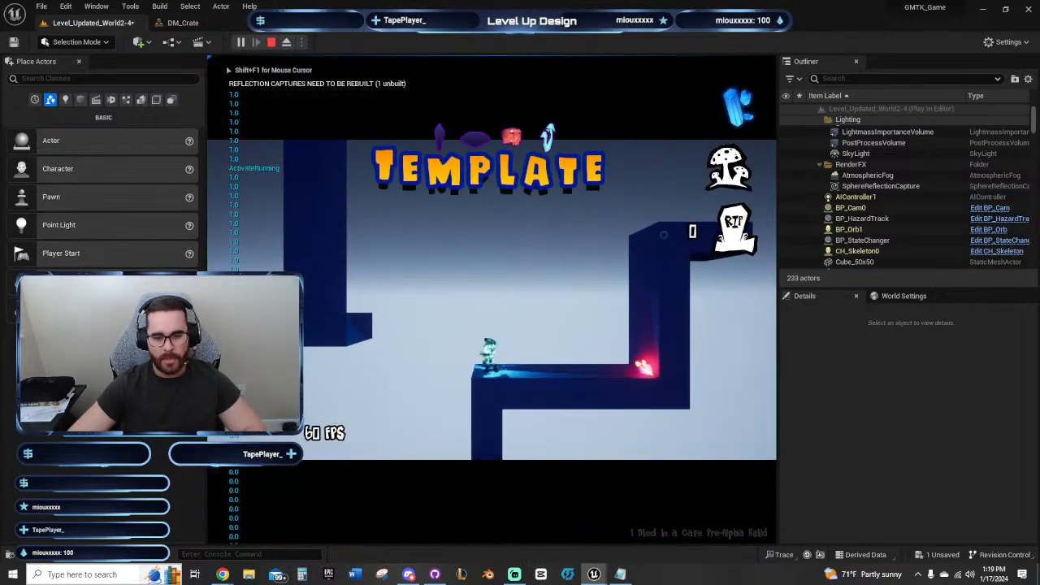
key(d)
click(550, 284)
key(space)
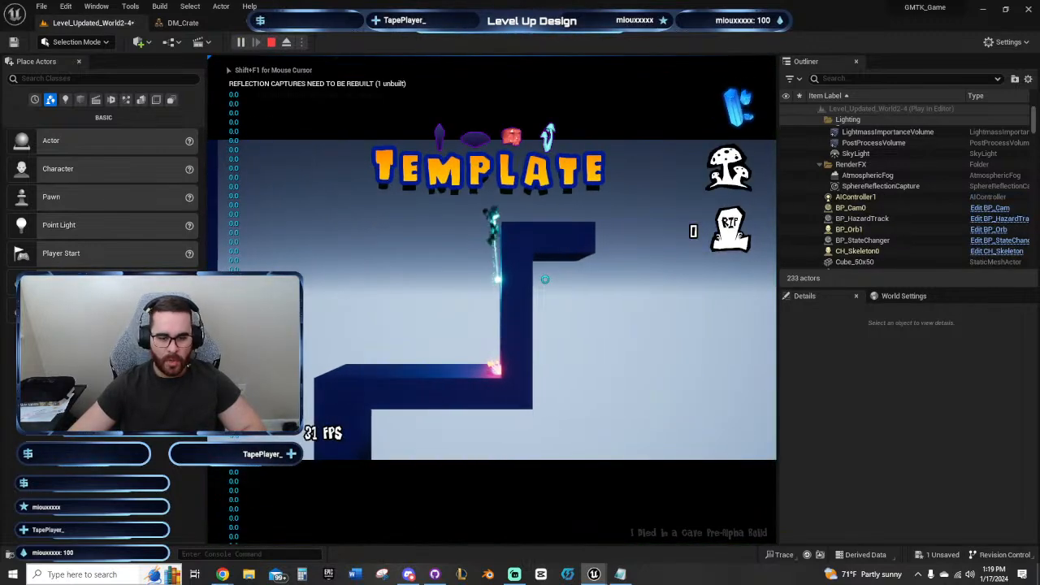
key(space)
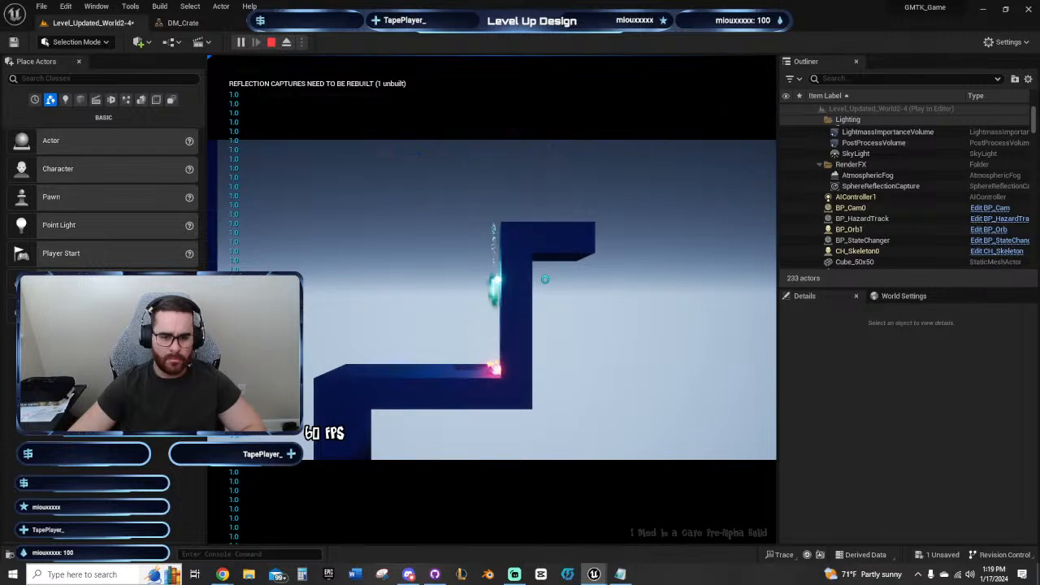
key(Escape)
Step: Raise the short wall by one duplicated block and move its two outer ledge blocks up to Z 800
scroll(455, 330, down, 3)
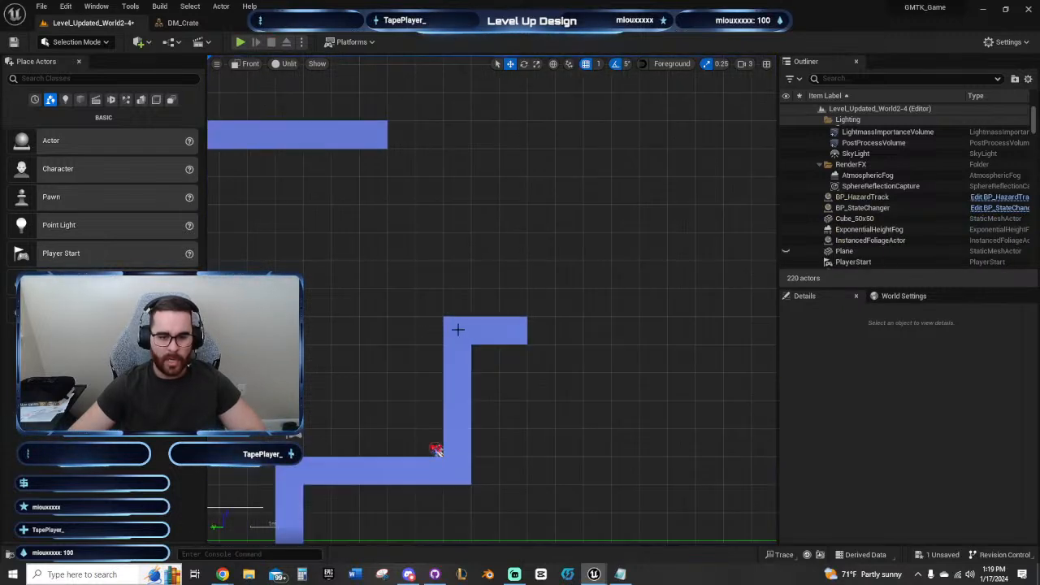
click(453, 330)
alt+drag(456, 319, 456, 298)
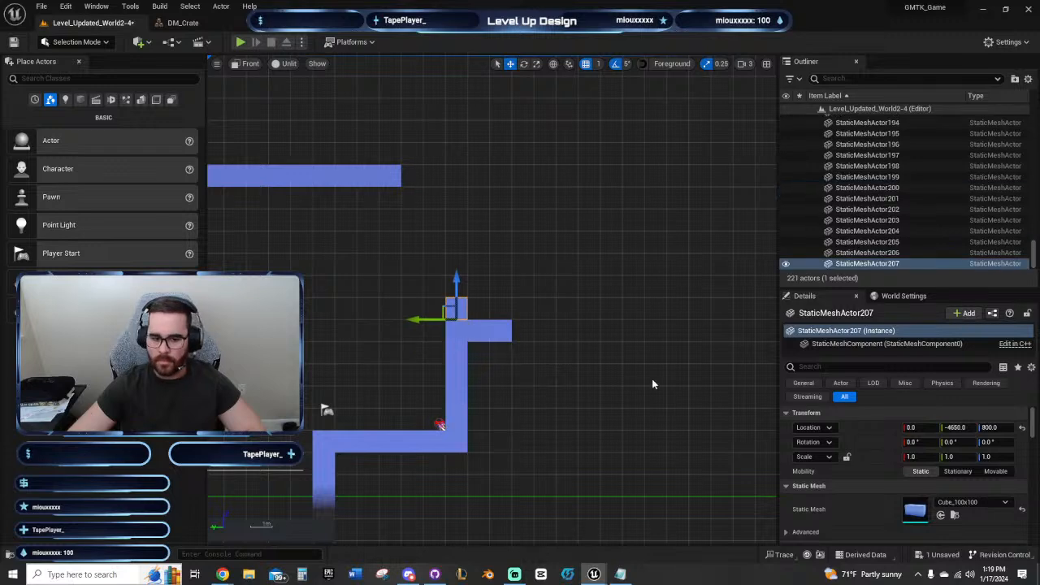
click(502, 334)
ctrl+click(481, 331)
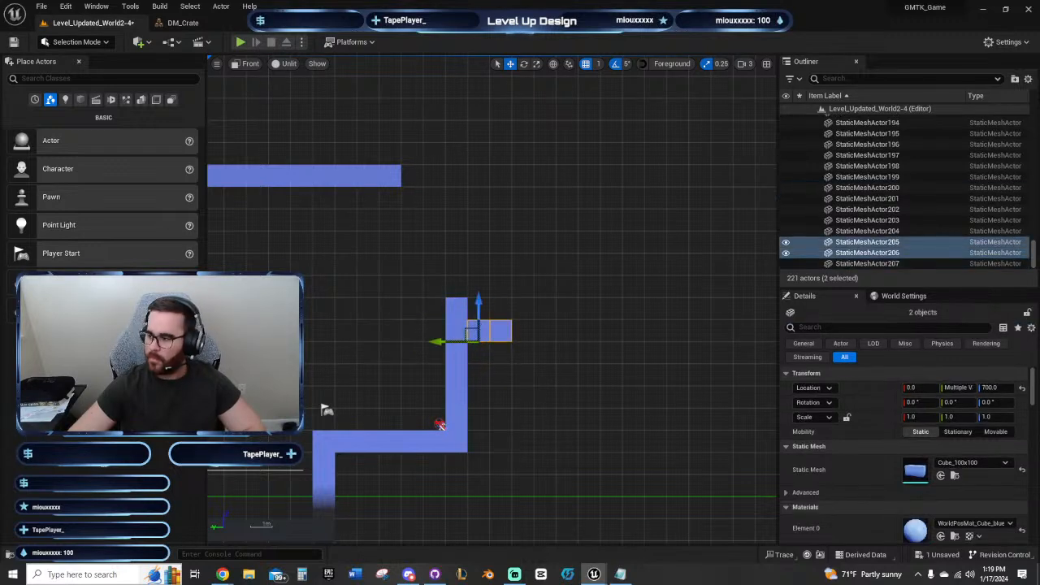
drag(478, 326, 478, 303)
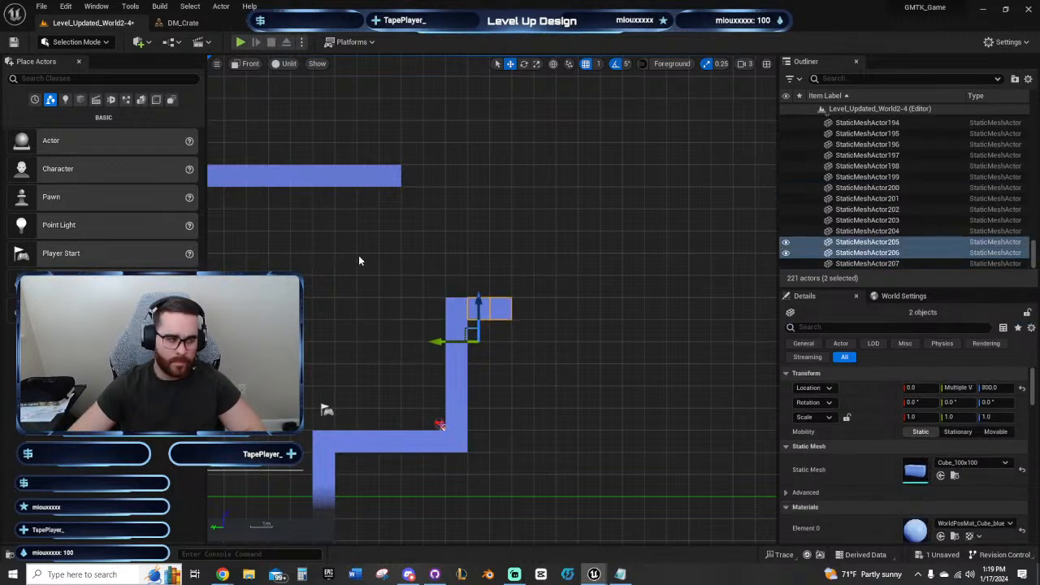
click(368, 310)
right_drag(368, 309, 430, 296)
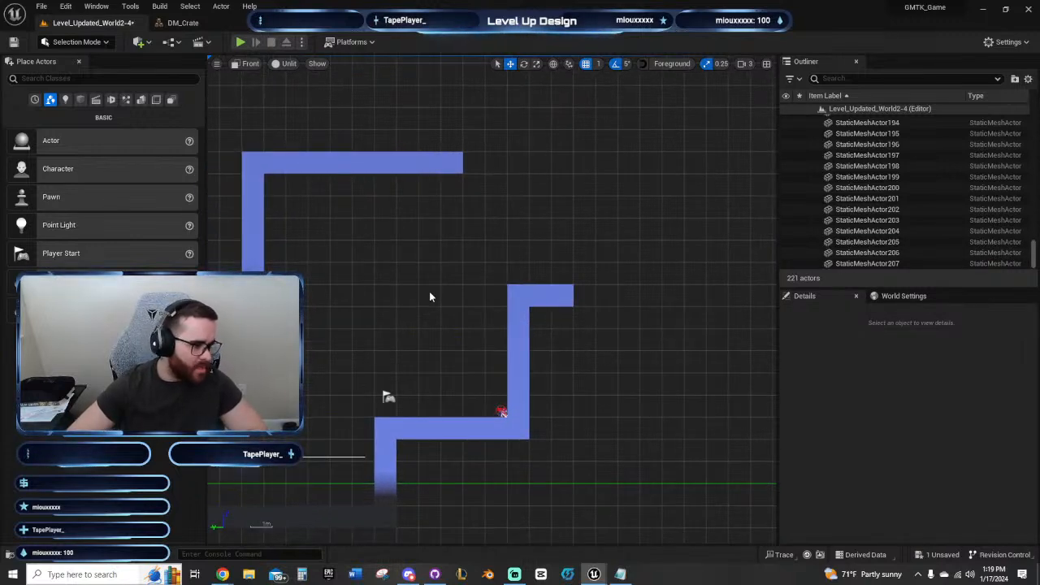
Step: Shift the player start along the starting platform to Y -4149, closer to its outer edge
right_drag(469, 312, 429, 315)
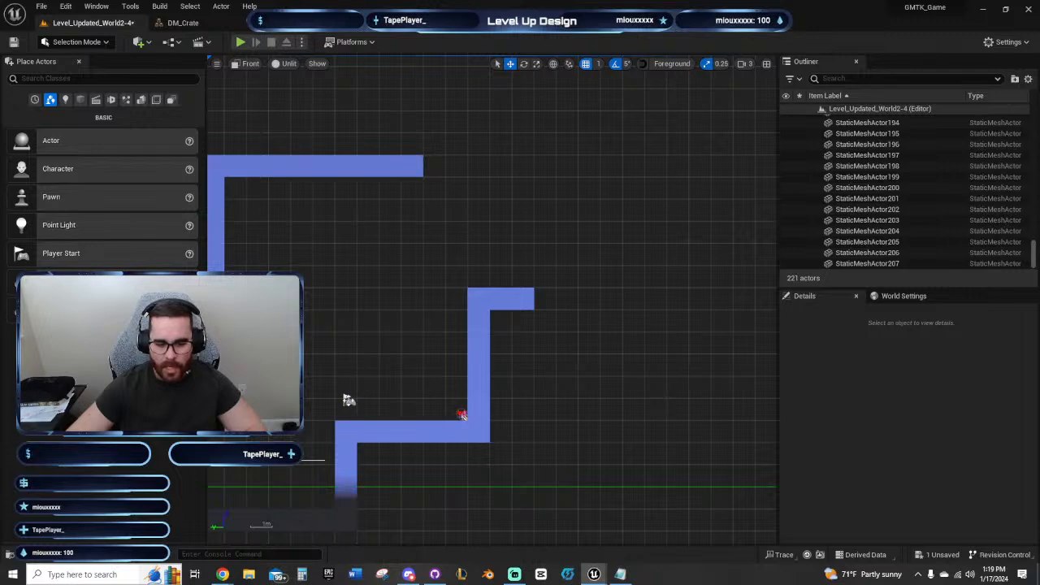
click(348, 400)
right_drag(374, 358, 447, 369)
drag(401, 409, 417, 412)
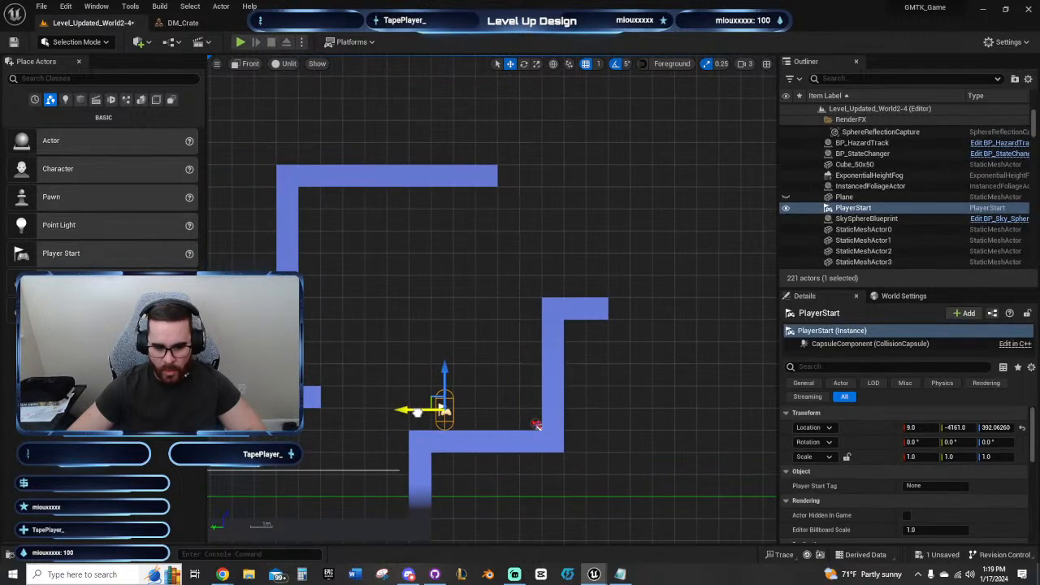
click(512, 343)
click(443, 407)
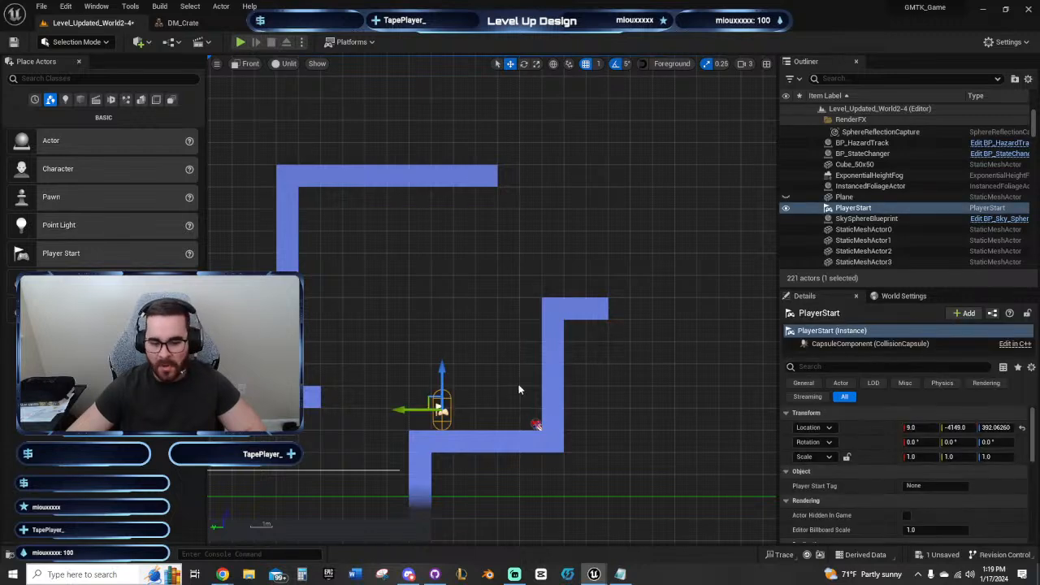
Step: Examine the space between the ceiling's open end, the raised ledge and the player start
right_drag(590, 376, 540, 344)
right_drag(474, 338, 396, 333)
click(426, 150)
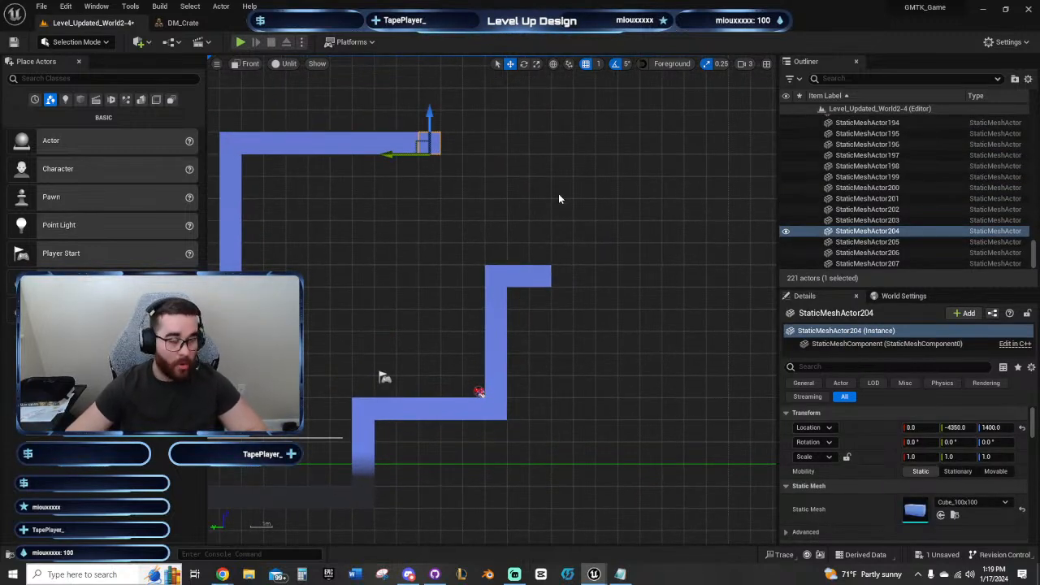
right_drag(558, 198, 485, 205)
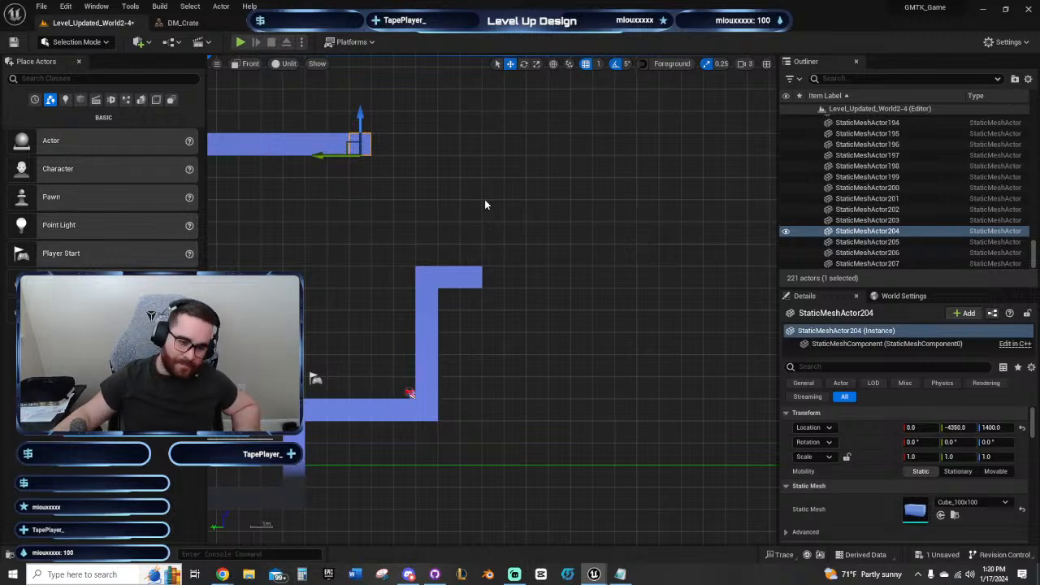
right_drag(328, 208, 457, 251)
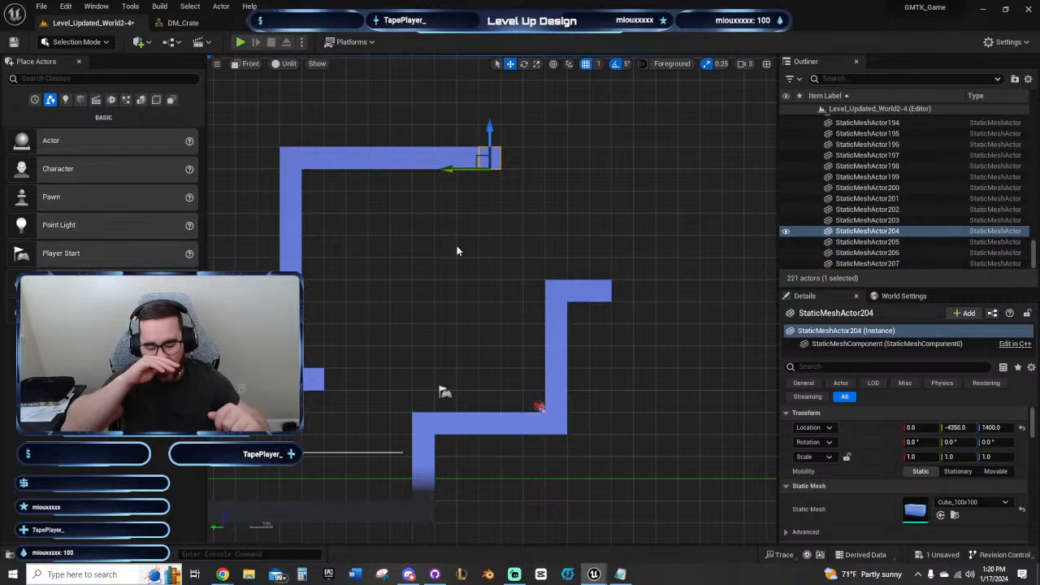
right_drag(457, 251, 535, 252)
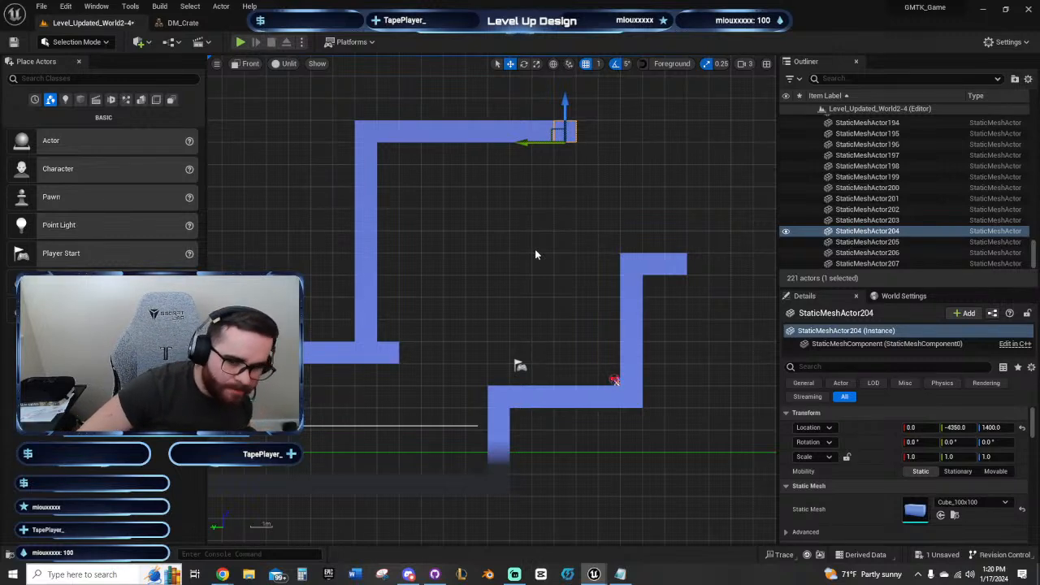
right_drag(550, 252, 523, 306)
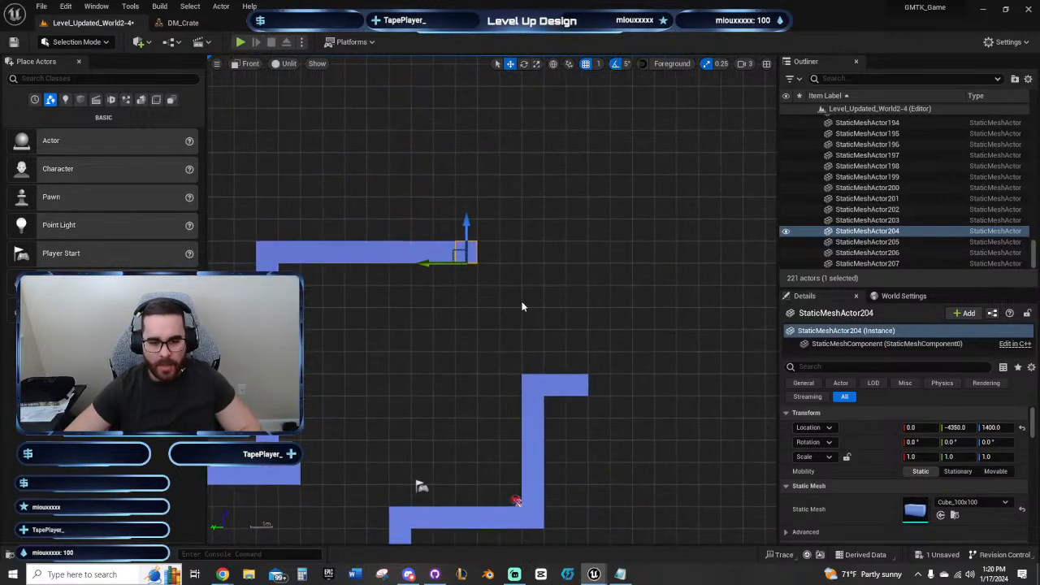
right_drag(596, 297, 480, 337)
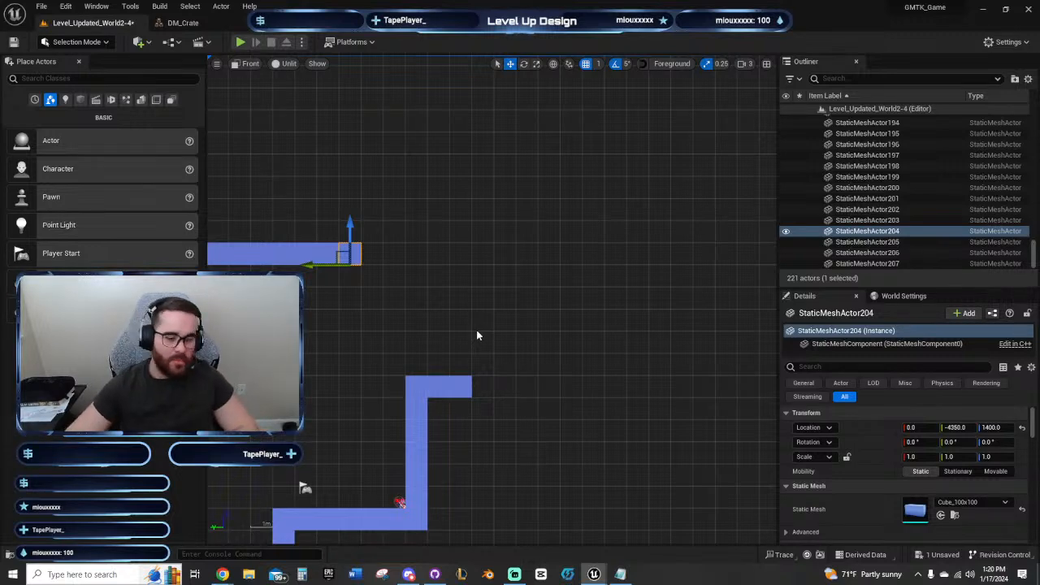
right_drag(477, 335, 491, 315)
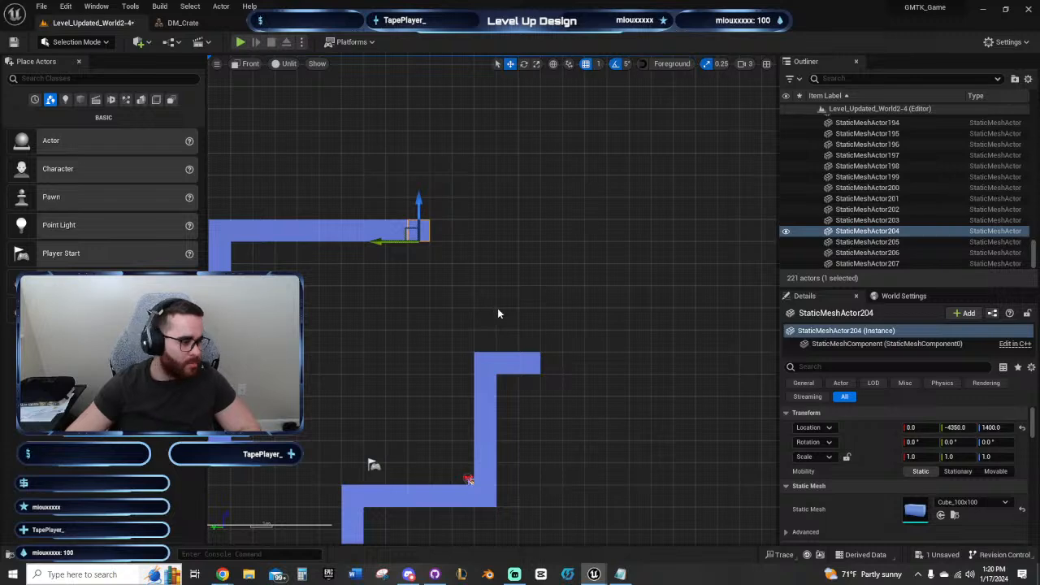
right_drag(497, 311, 513, 258)
click(393, 388)
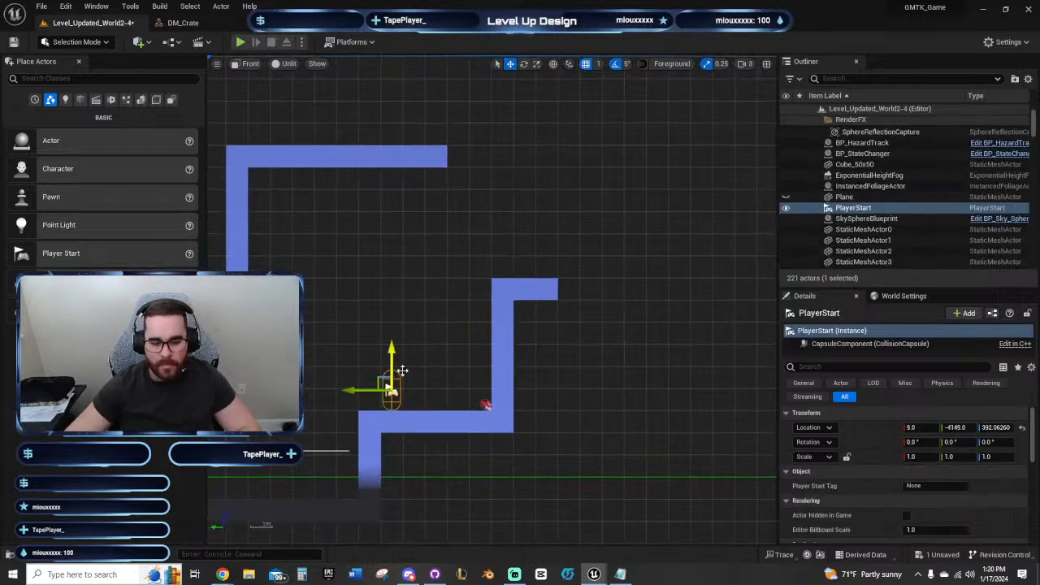
right_drag(402, 371, 598, 232)
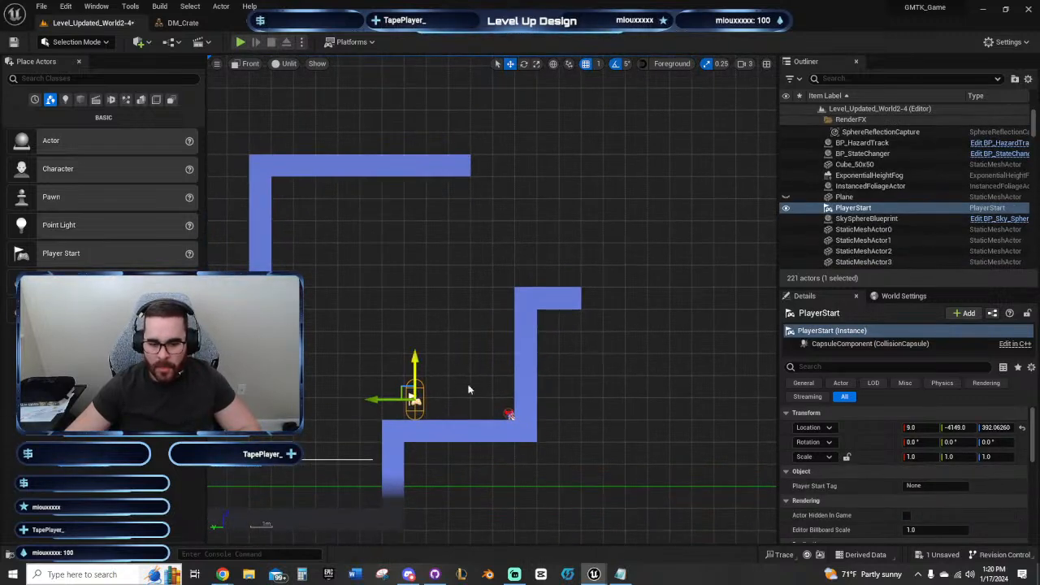
right_drag(457, 372, 511, 466)
right_drag(535, 296, 493, 295)
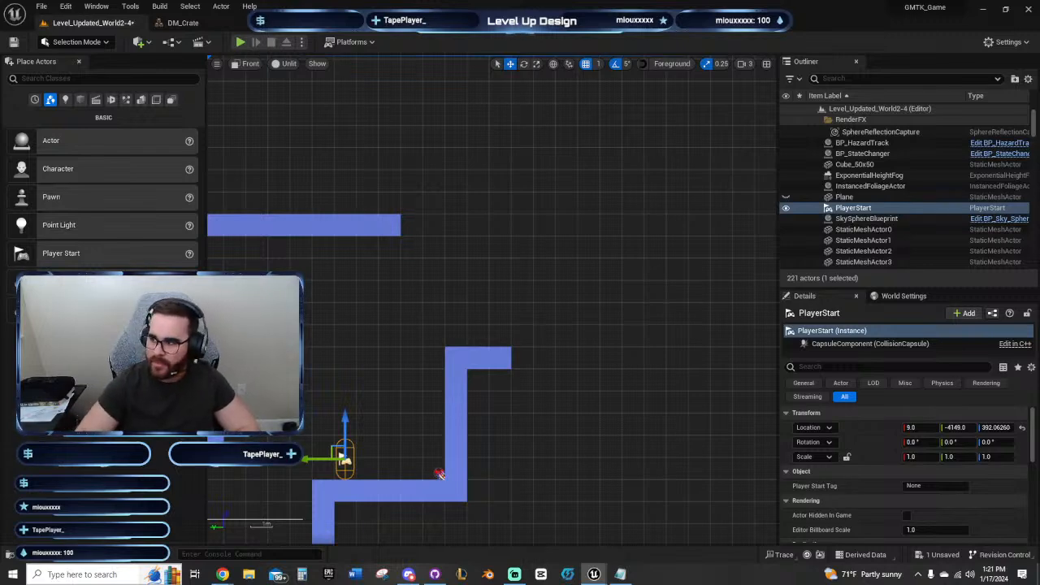
Step: Place a BP_Pitfall above the ledge, set its X location to 0 and snap it down onto the ledge
drag(607, 255, 493, 319)
scroll(523, 363, up, 3)
right_drag(516, 333, 565, 361)
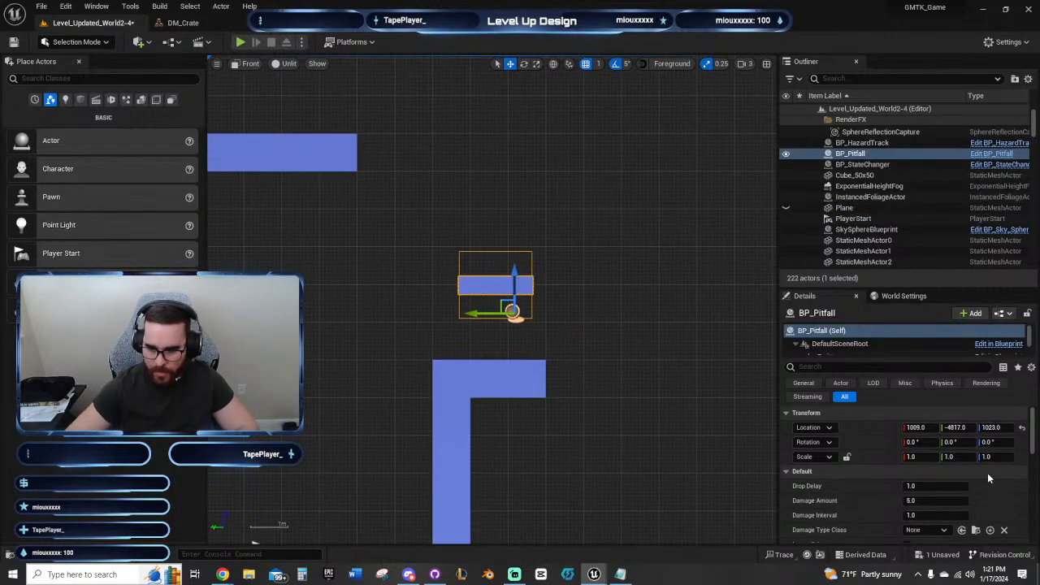
click(924, 428)
key(Return)
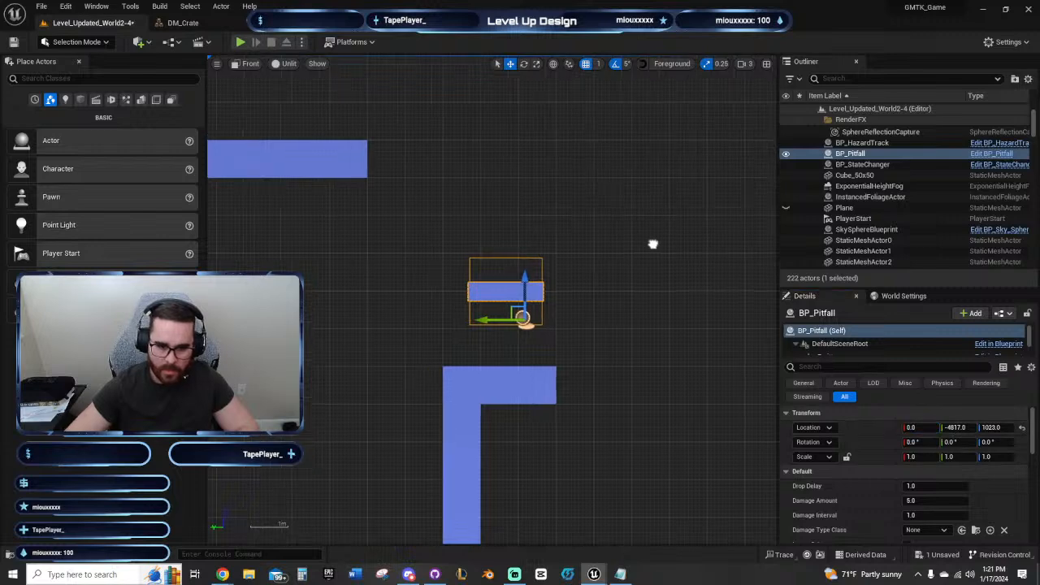
key(End)
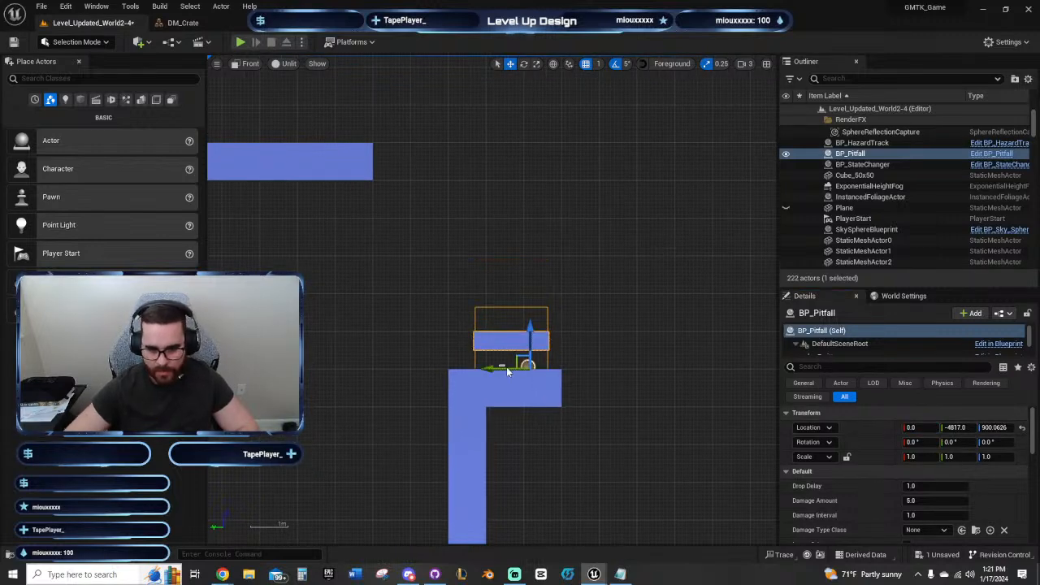
Step: Move the pitfall off the ledge's outer end to Y -5050 and lower it to about Z 801
drag(500, 366, 578, 383)
scroll(609, 370, up, 3)
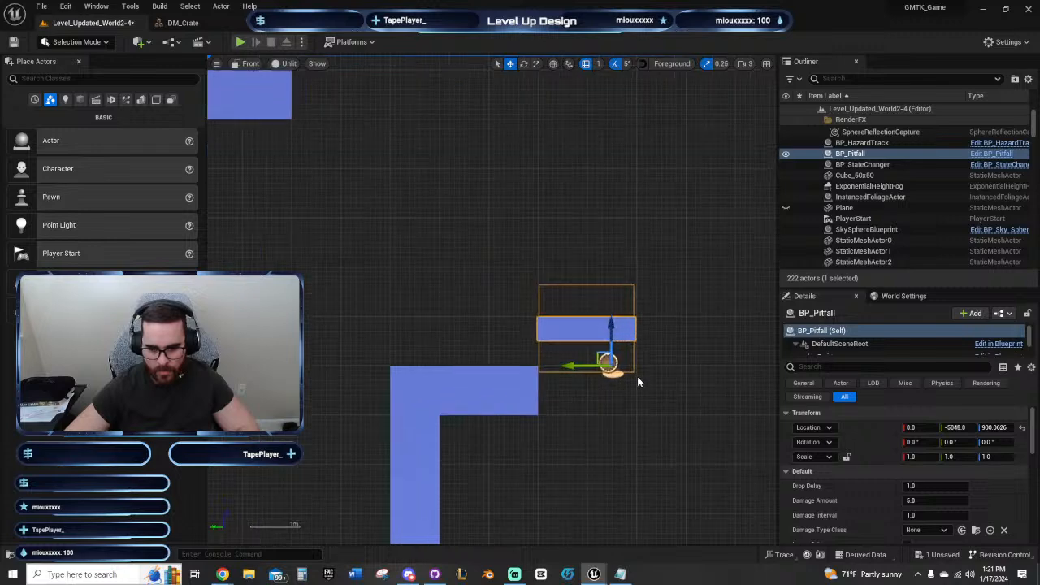
drag(605, 319, 618, 392)
mouse_move(545, 434)
mouse_down()
mouse_move(562, 433)
mouse_move(552, 433)
mouse_up()
click(698, 385)
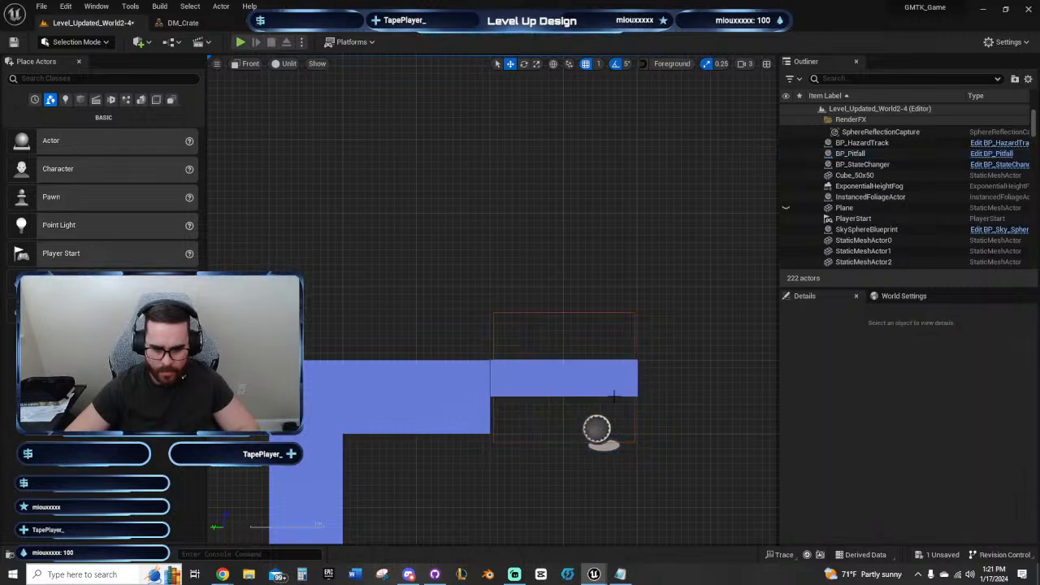
Step: Nudge the pitfall slightly down so its top lies flush with the ledge surface
click(612, 392)
scroll(505, 456, up, 4)
right_drag(507, 453, 531, 484)
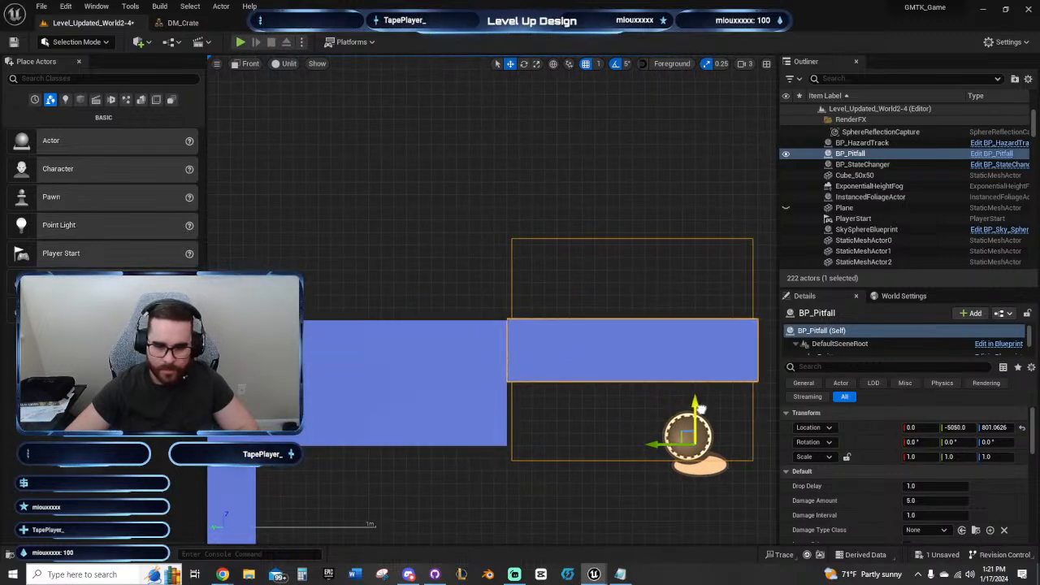
drag(696, 404, 697, 407)
click(491, 226)
scroll(509, 229, down, 9)
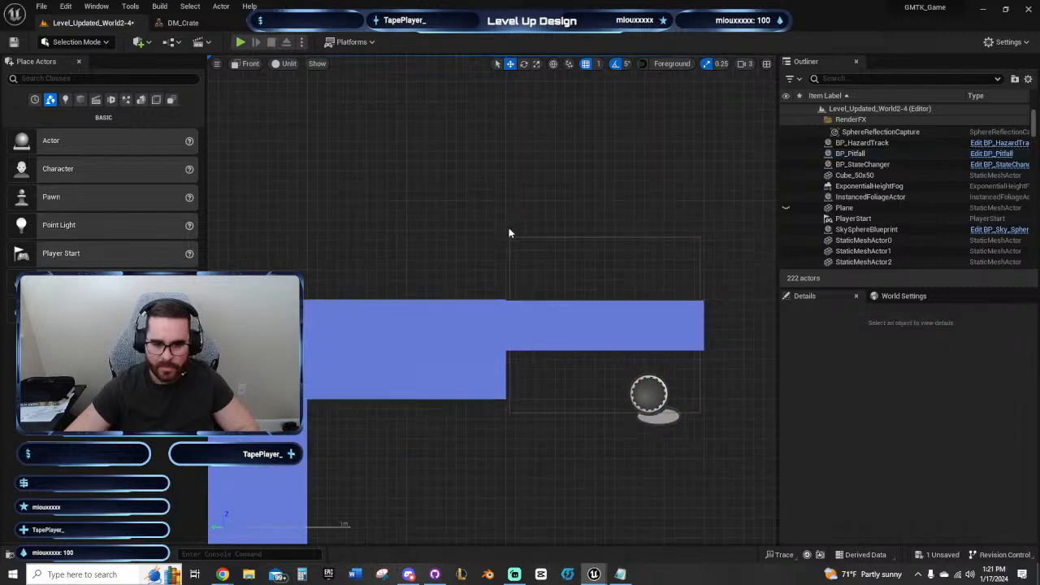
Step: Playtest the level from the player start through the fire state changer, up the wall and onto the ledge with the pitfall
right_drag(584, 238, 682, 319)
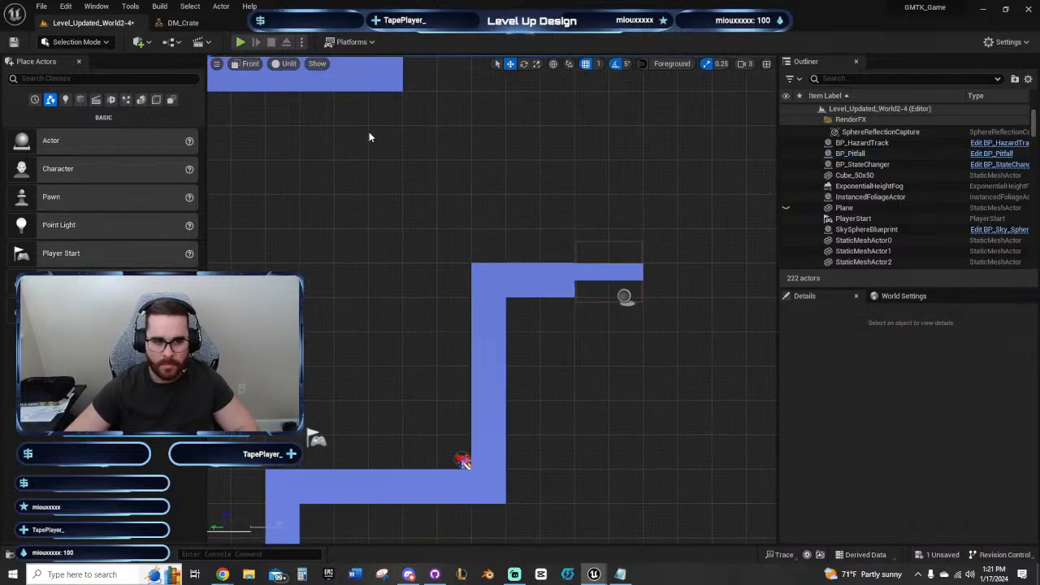
click(242, 43)
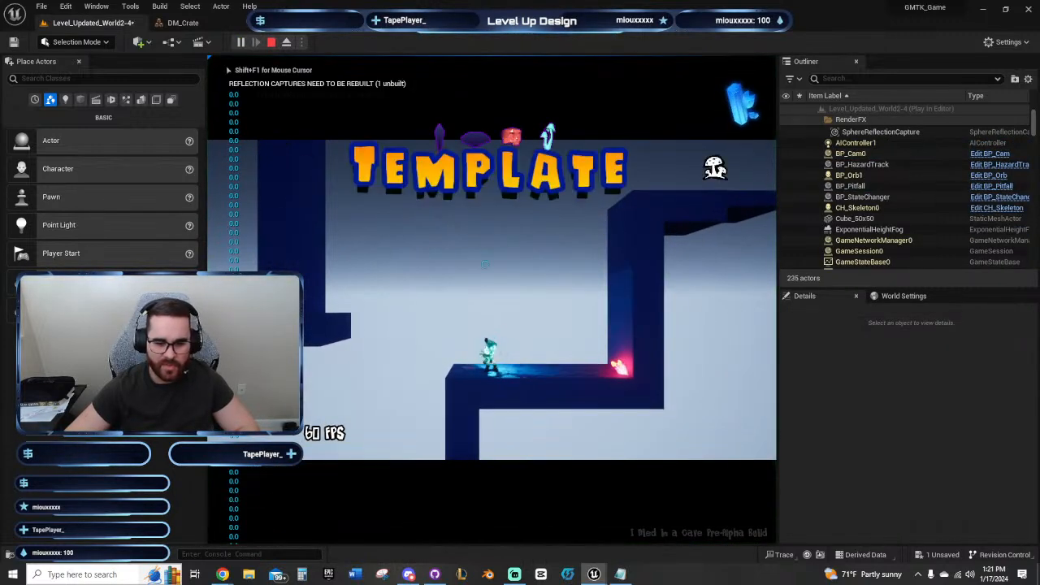
key(d)
key(space)
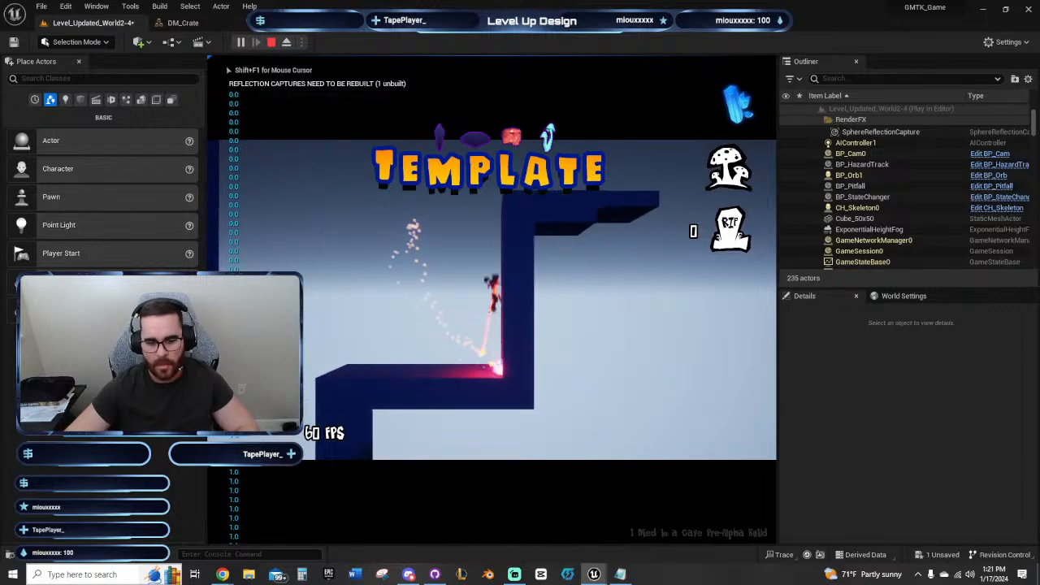
key(d)
key(a)
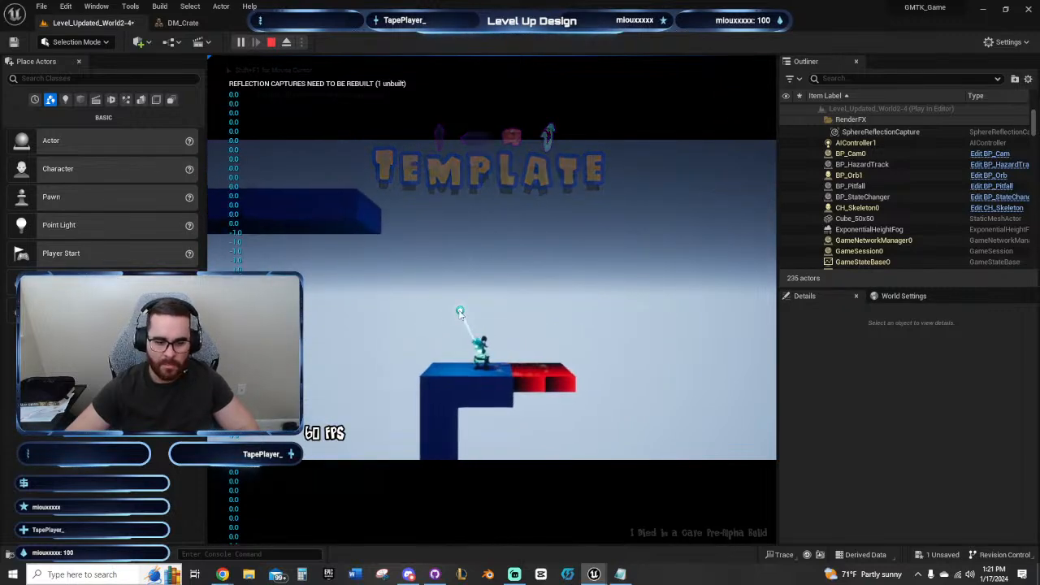
key(Escape)
Step: Move the pitfall outward away from the ledge to Y -5788 to make room for more ledge
right_drag(587, 314, 350, 382)
click(366, 322)
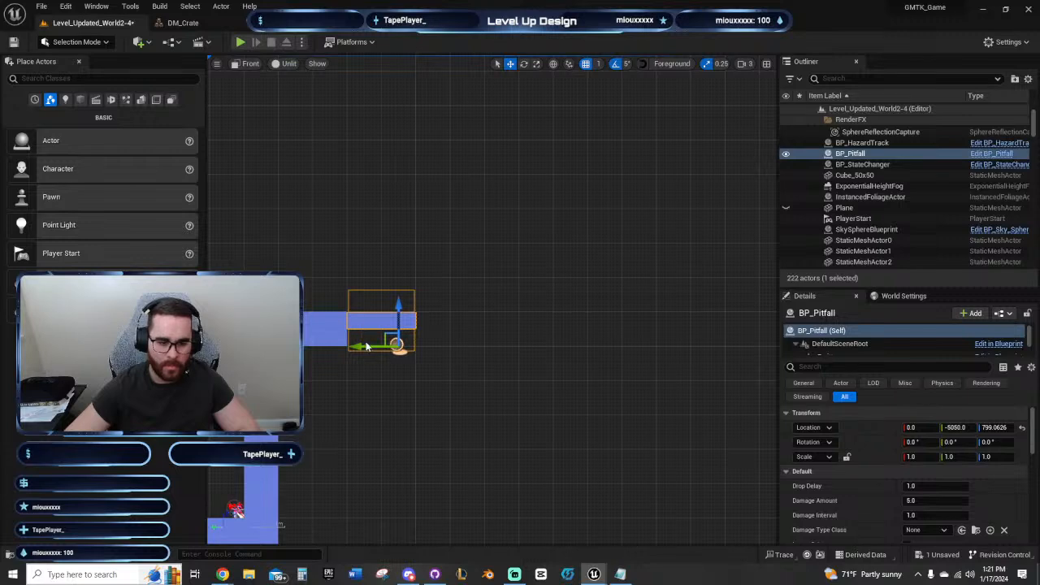
click(366, 347)
click(369, 318)
drag(376, 345, 629, 344)
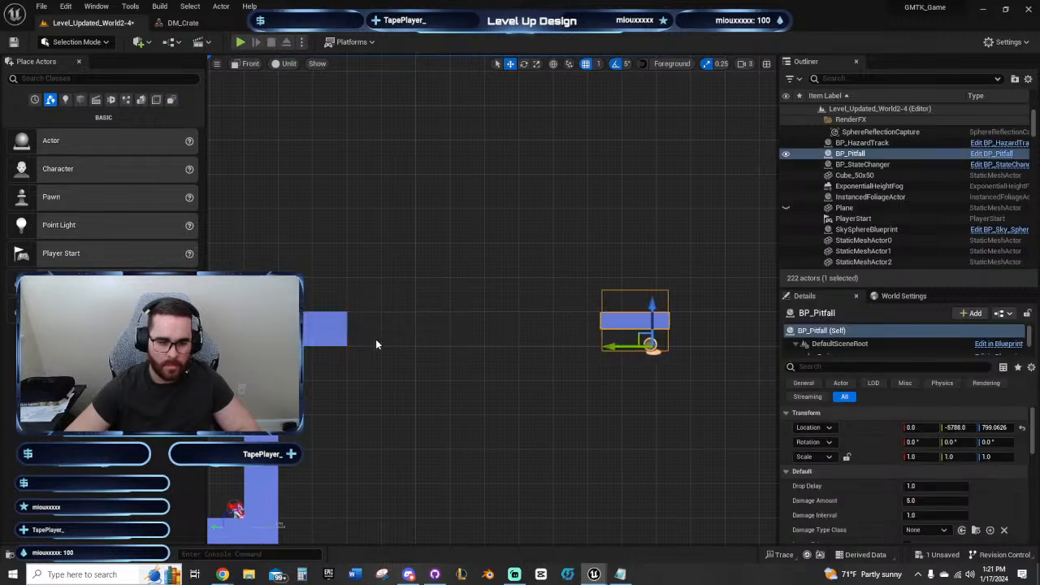
Step: Extend the ledge by duplicating its end cube three times outward, up to Y -5150
click(326, 329)
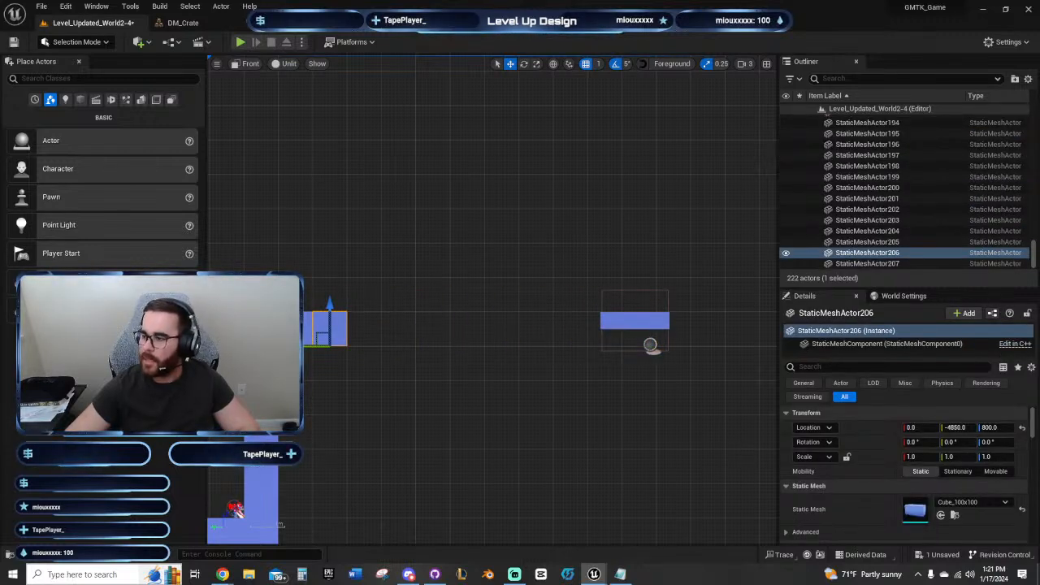
key(shift+d)
key(shift+d)
key(shift+d)
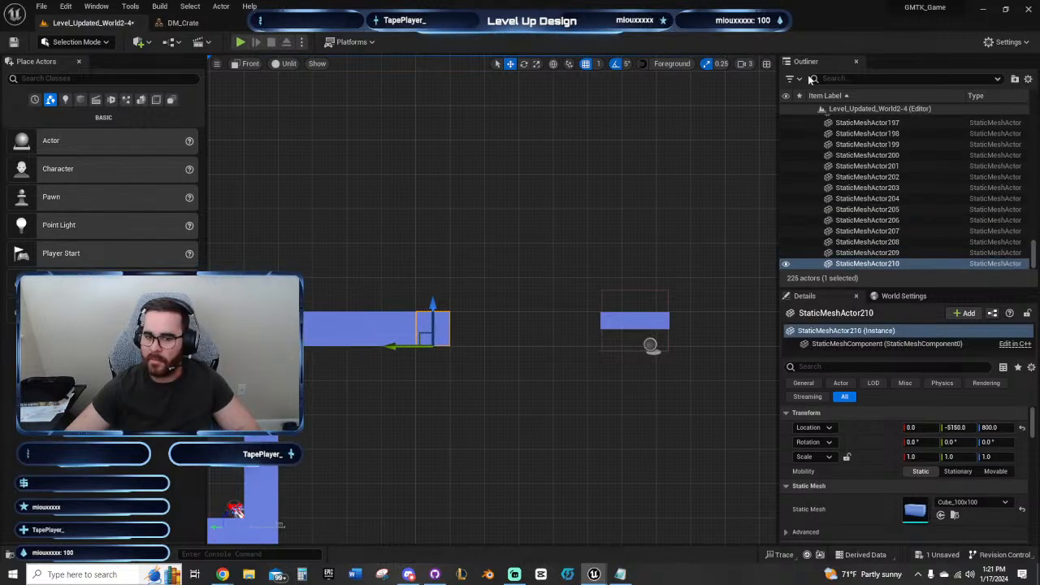
Step: Examine the spawn, duplicate and transform options in the EUI Dev Tools window, then return to the level
drag(2, 203, 344, 23)
double_click(422, 22)
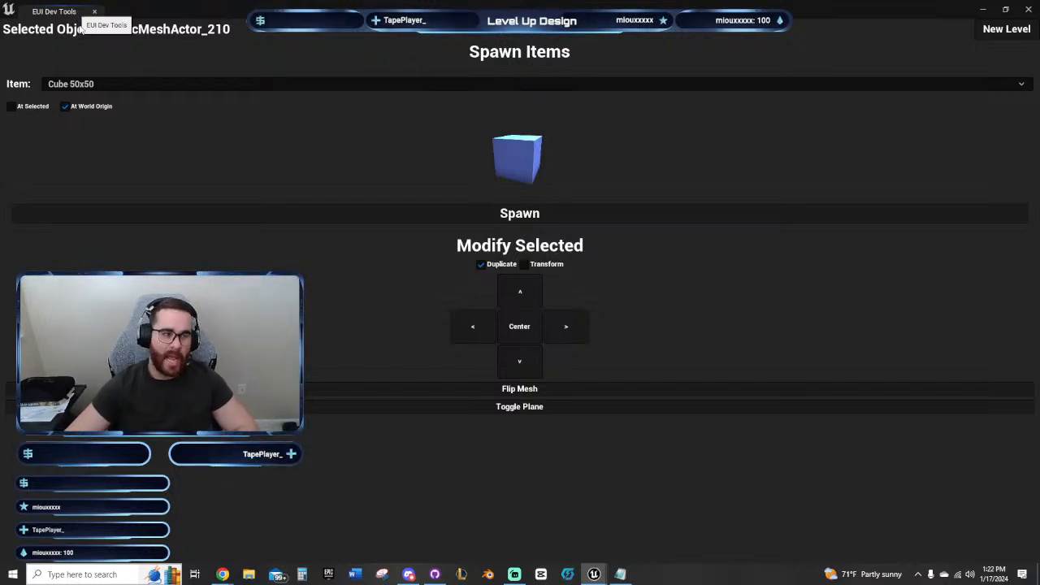
drag(76, 15, 1039, 309)
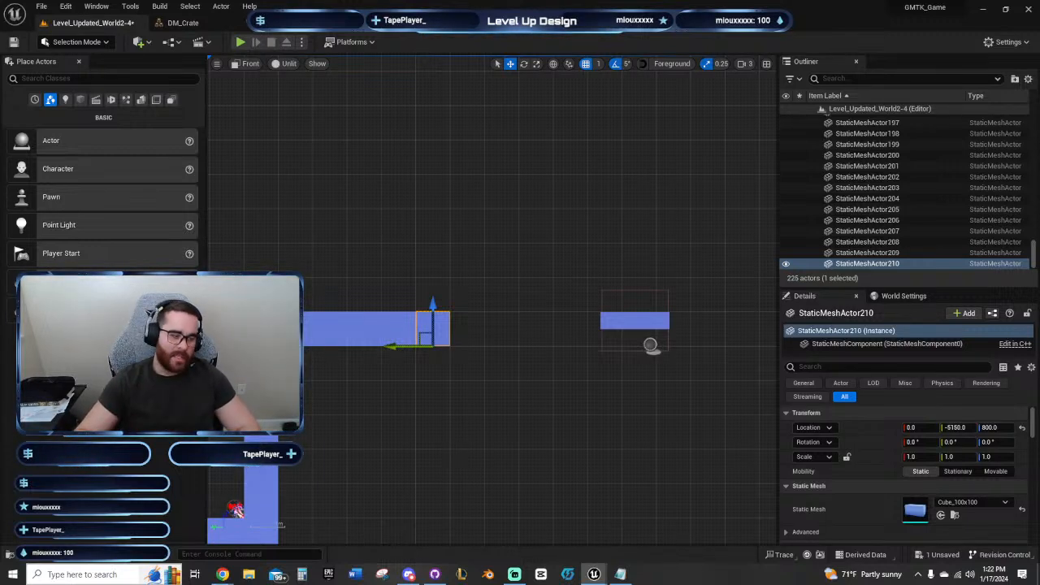
Step: Move the pitfall back against the extended ledge's outer end at Y -5349
right_drag(524, 158, 519, 185)
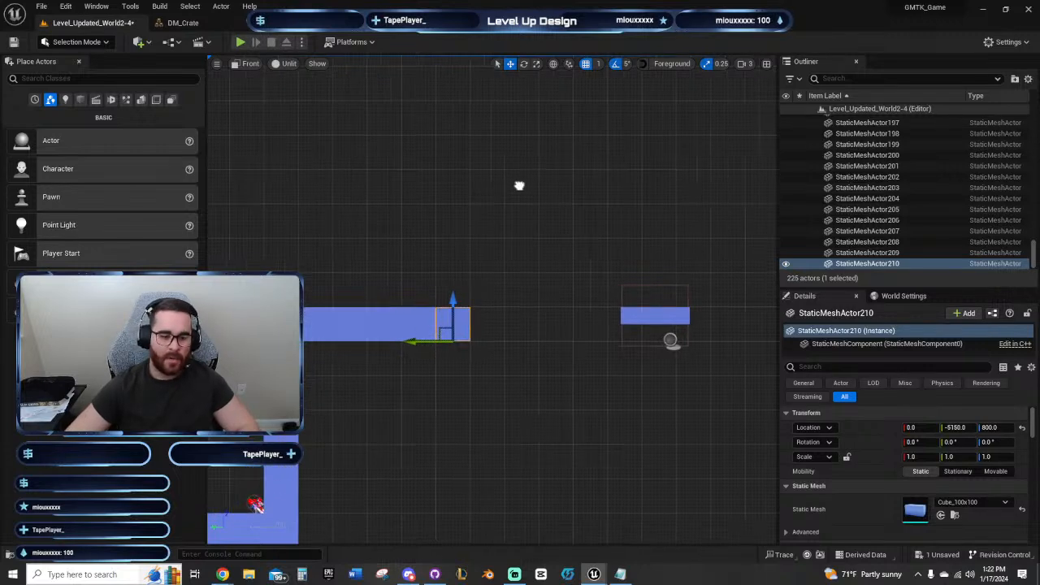
right_drag(543, 224, 552, 222)
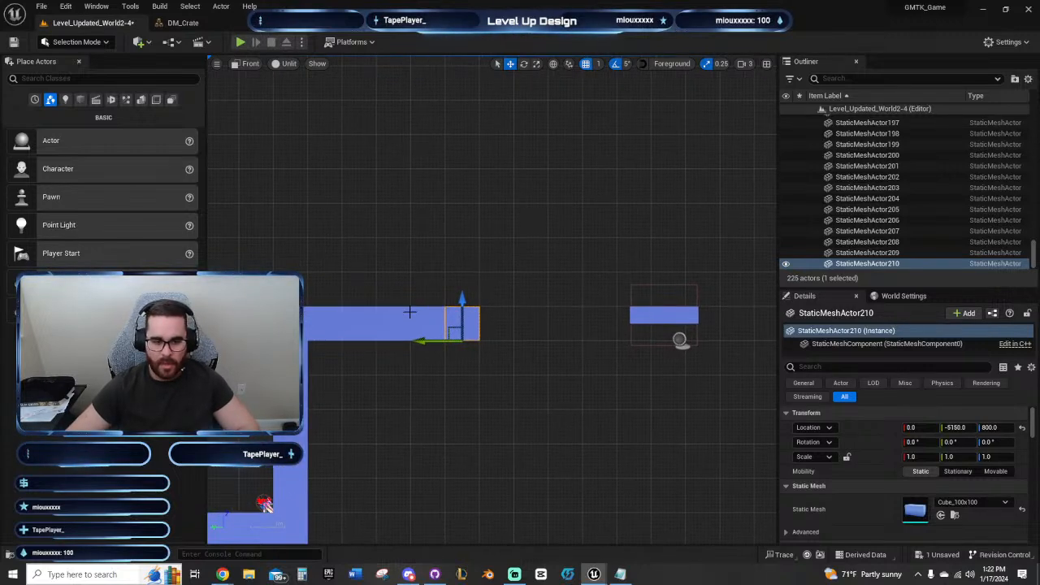
click(655, 313)
scroll(650, 307, up, 6)
right_drag(471, 313, 557, 252)
scroll(558, 244, down, 1)
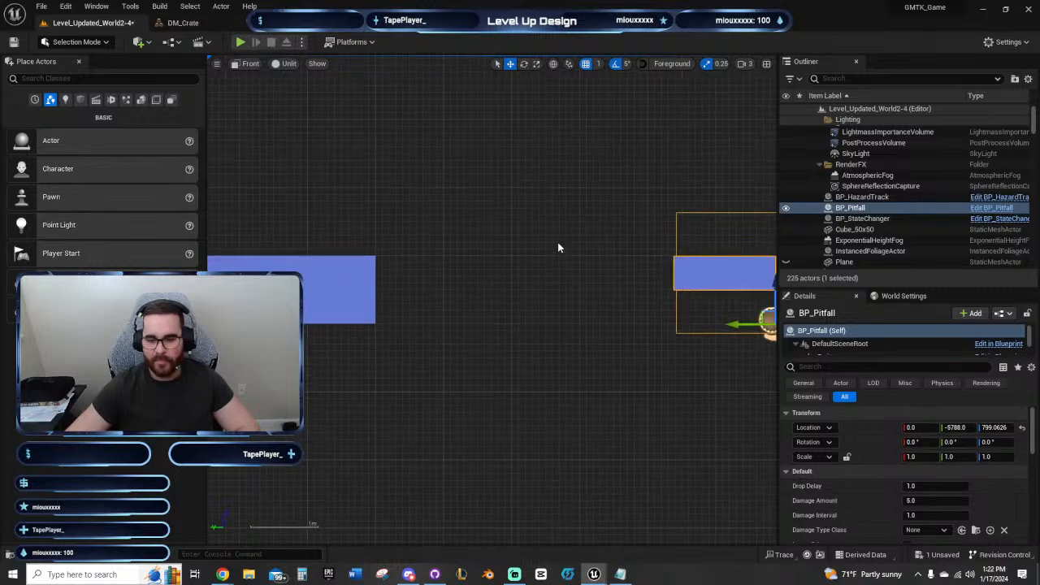
drag(729, 324, 416, 313)
right_drag(336, 361, 374, 404)
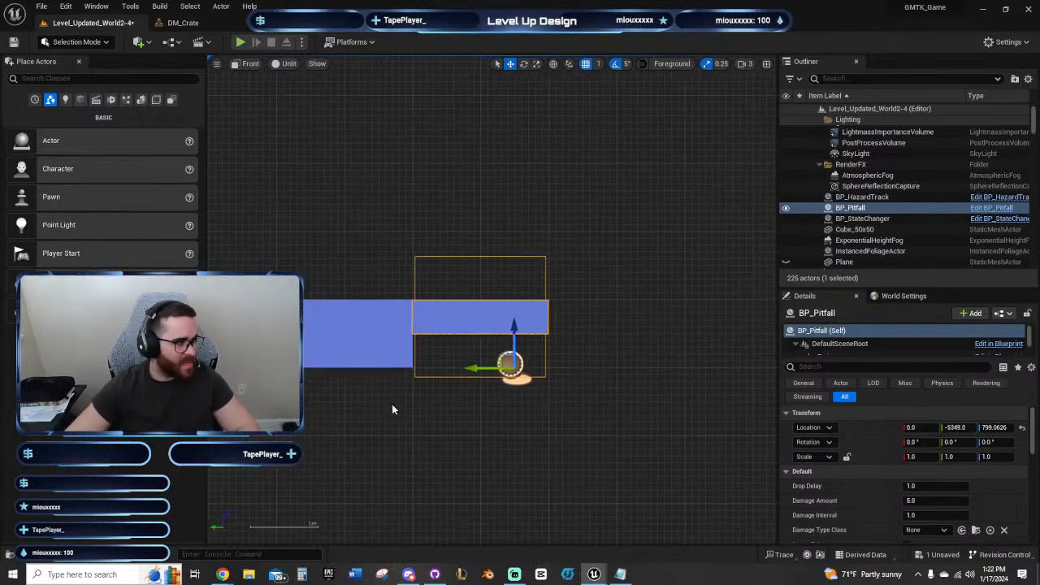
Step: Raise the pitfall to Z 800.0626 so its top lies level with the extended ledge
scroll(395, 405, up, 3)
click(394, 410)
click(482, 269)
scroll(502, 399, up, 3)
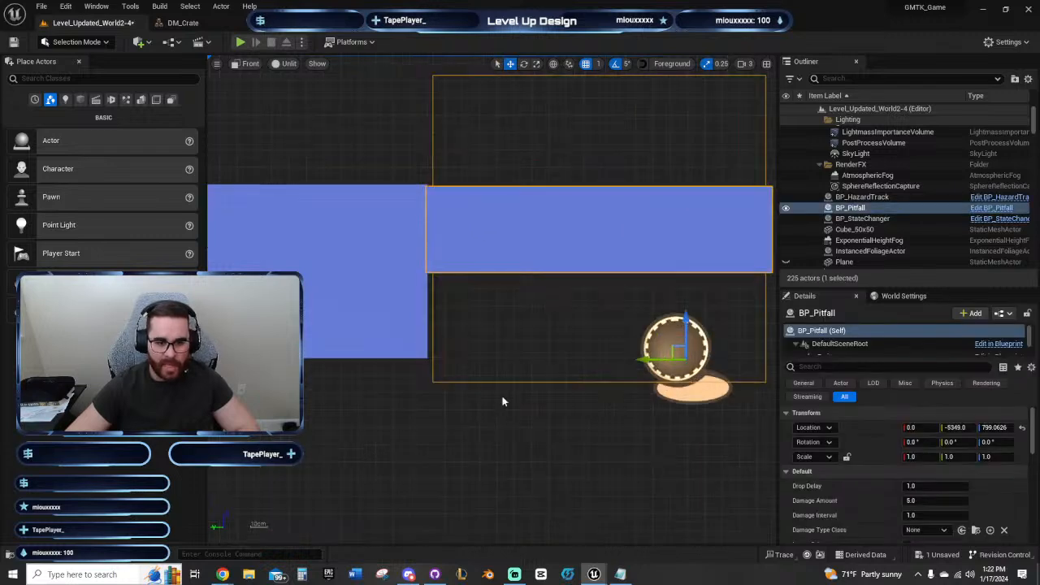
drag(666, 345, 670, 340)
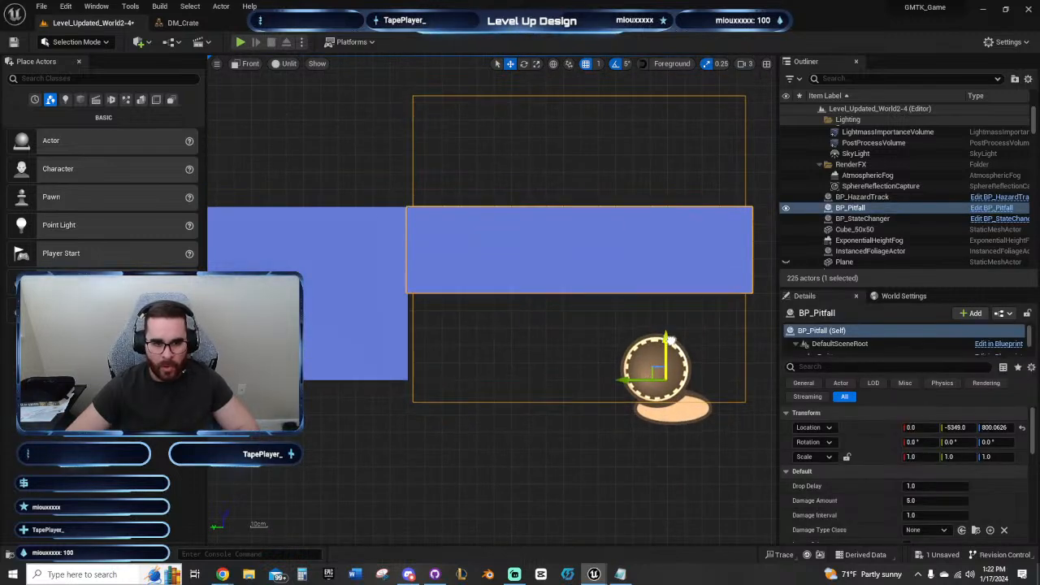
click(430, 433)
scroll(445, 429, down, 3)
scroll(453, 425, up, 5)
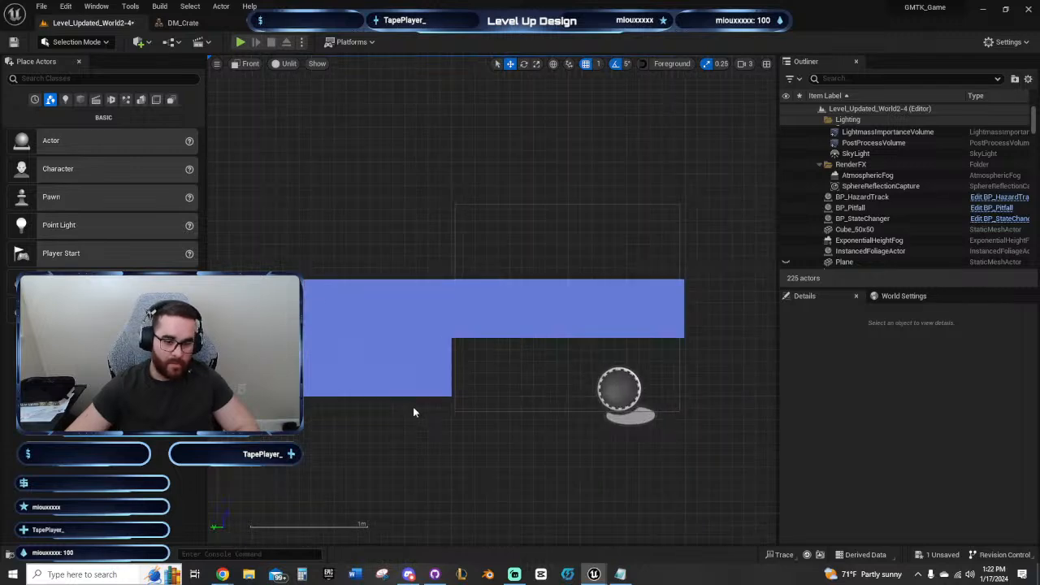
click(541, 282)
scroll(548, 418, down, 5)
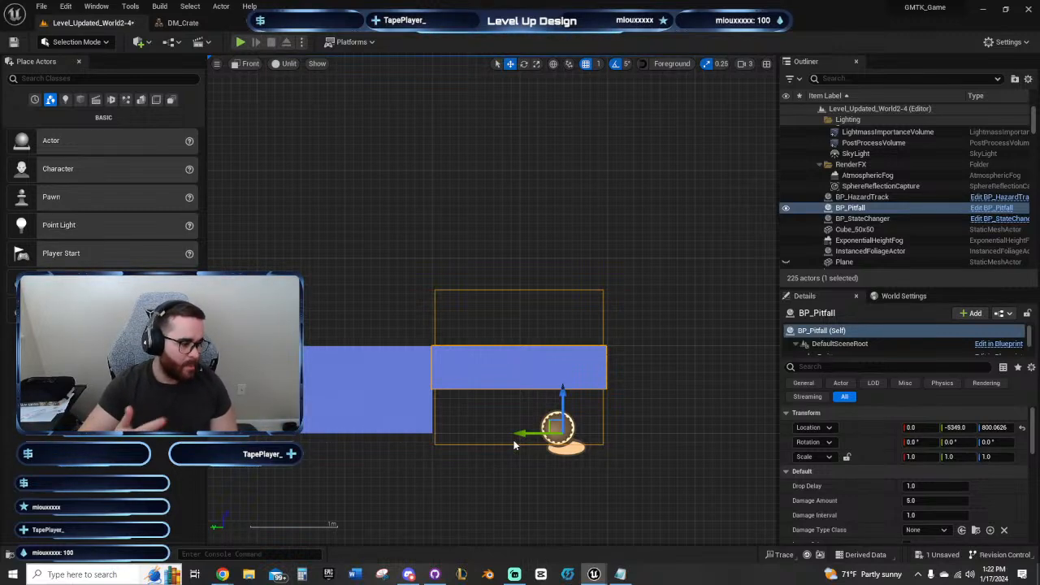
click(483, 481)
scroll(383, 305, down, 3)
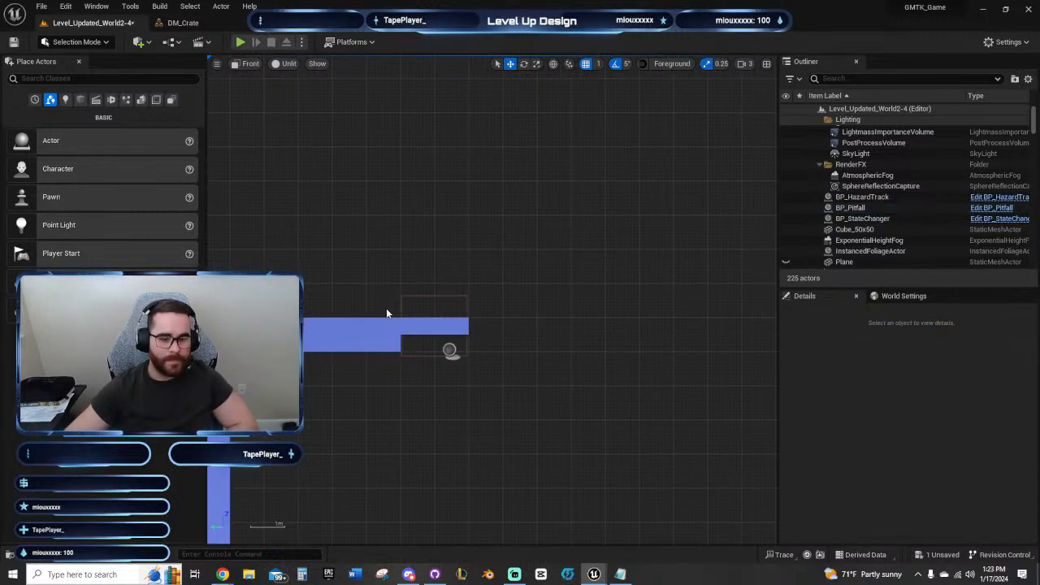
Step: Duplicate the pitfall outward so the copy sits directly beside it at Y -5549
right_drag(387, 386, 483, 369)
scroll(574, 355, down, 3)
click(519, 335)
scroll(571, 347, up, 4)
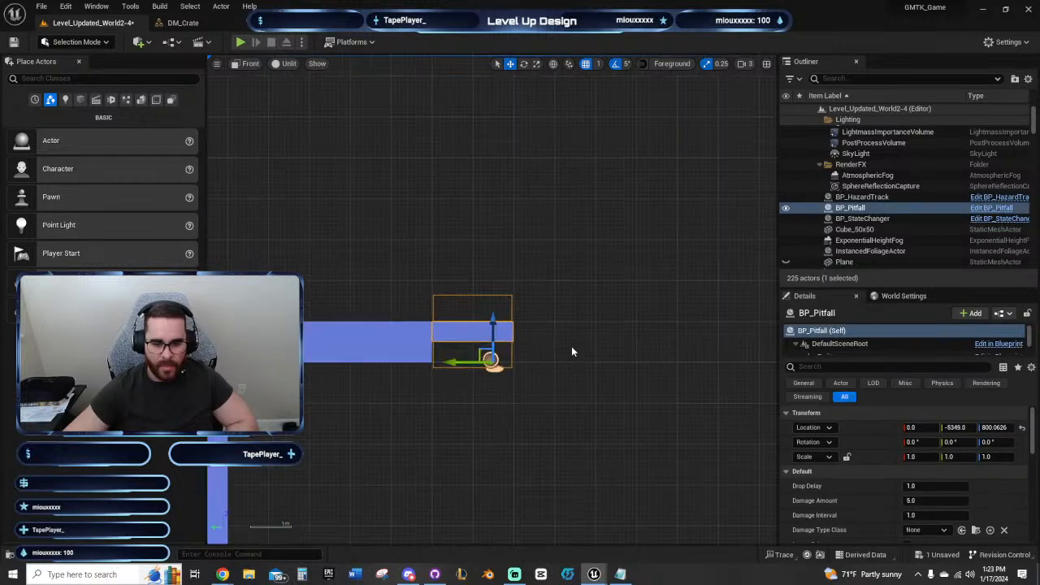
scroll(571, 352, up, 2)
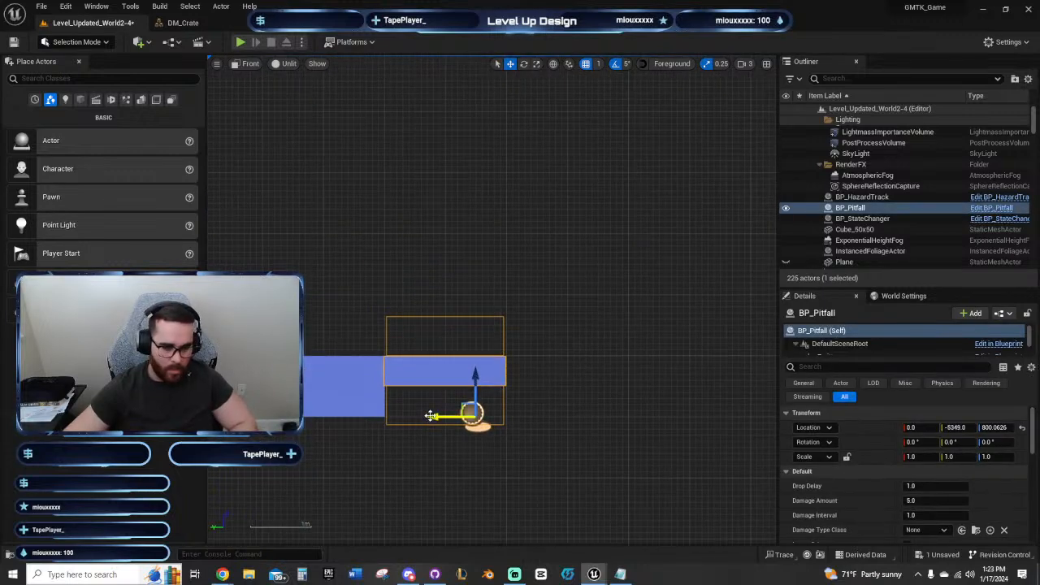
alt+drag(432, 416, 509, 399)
click(522, 448)
scroll(542, 418, up, 5)
key(ctrl+z)
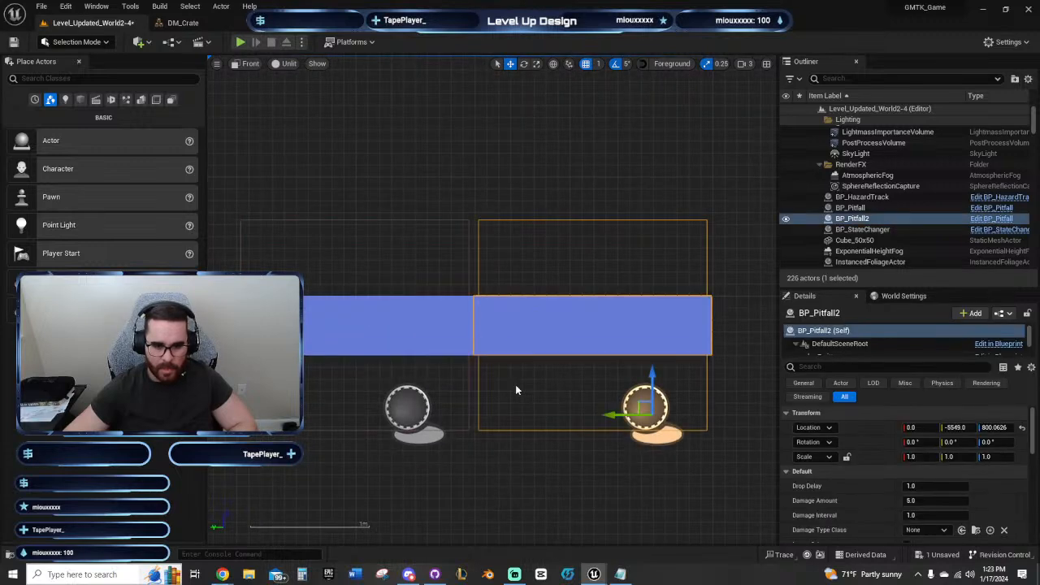
Step: Duplicate the second pitfall outward so a third one adjoins it at Y -5749
right_drag(515, 386, 377, 385)
alt+drag(475, 415, 663, 397)
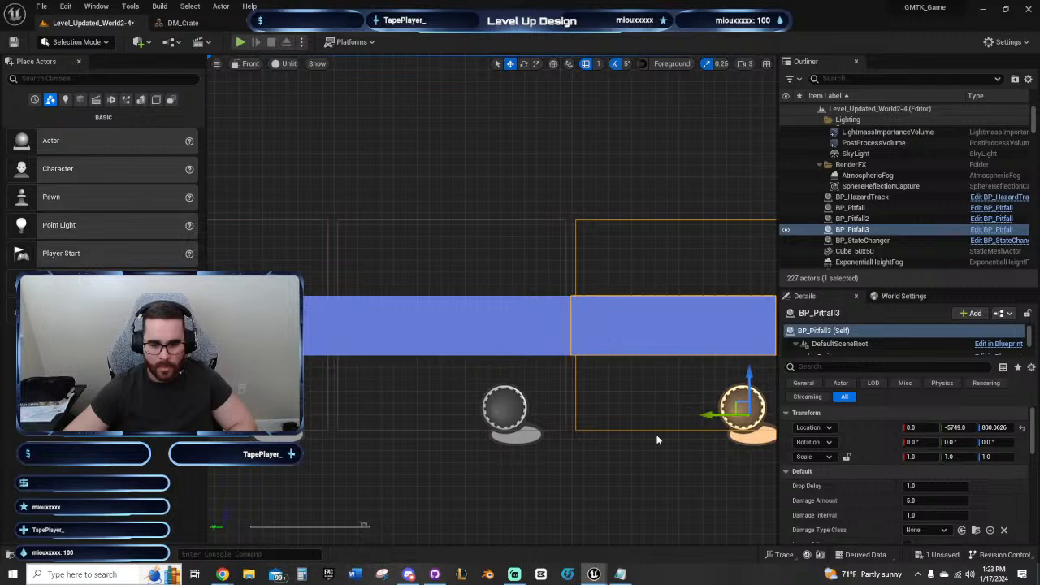
click(702, 499)
scroll(537, 479, down, 8)
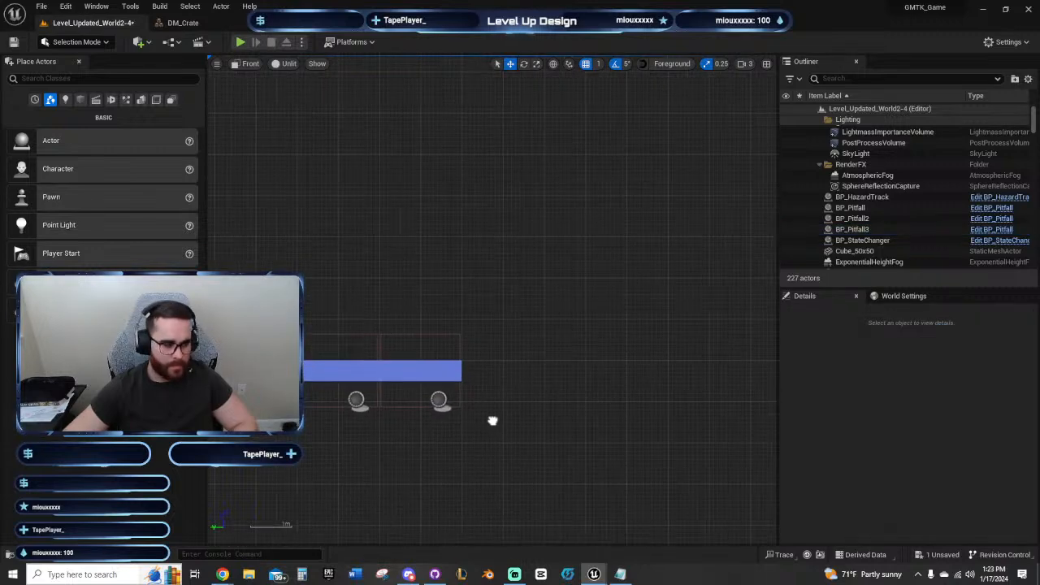
Step: Duplicate the third pitfall outward so a fourth one adjoins it at Y -5948
right_drag(610, 415, 709, 419)
scroll(694, 394, down, 2)
click(590, 389)
scroll(617, 393, up, 4)
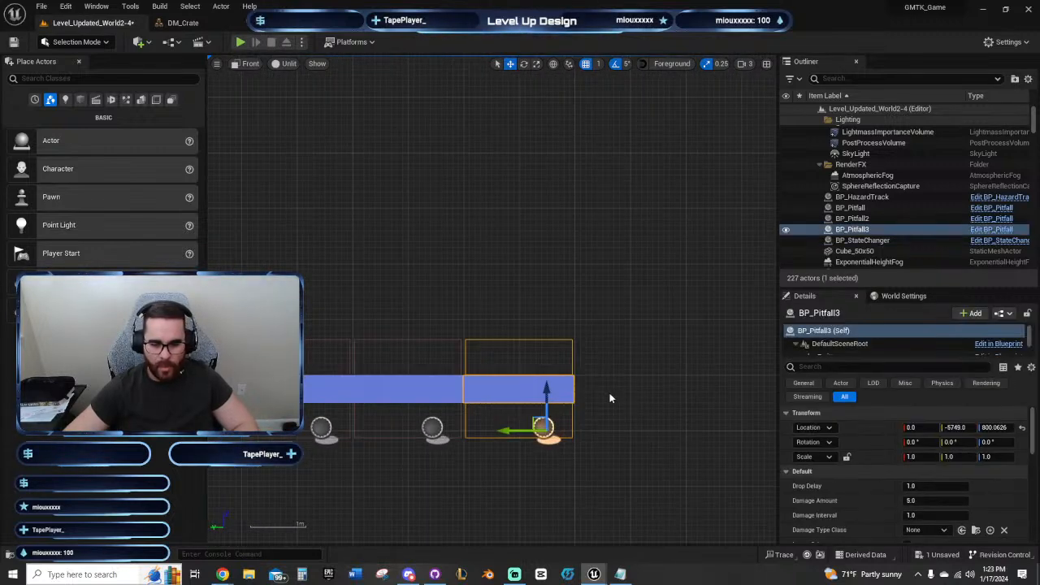
right_drag(611, 397, 544, 388)
alt+drag(441, 422, 496, 424)
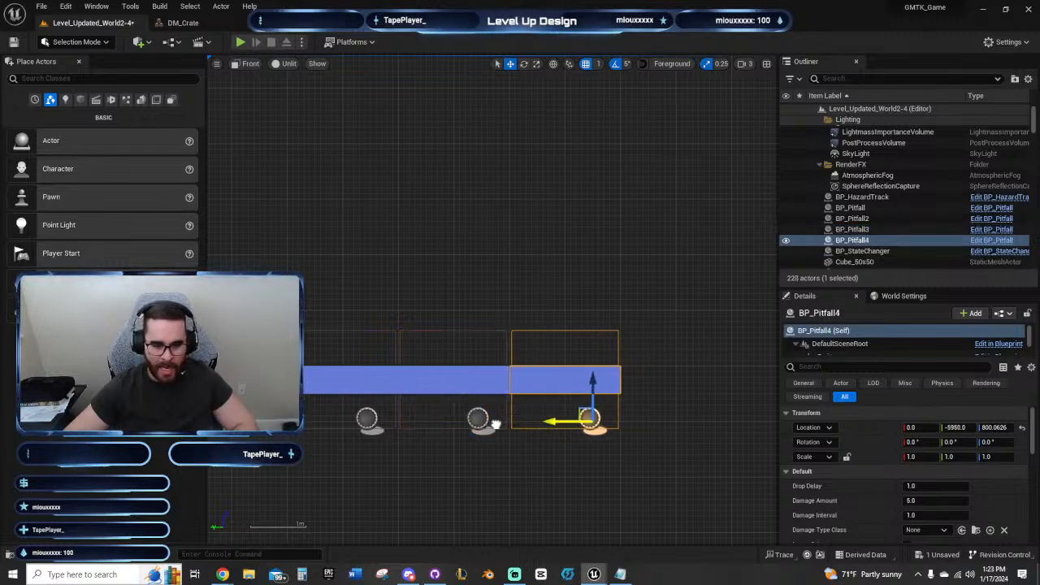
scroll(520, 447, up, 3)
click(544, 470)
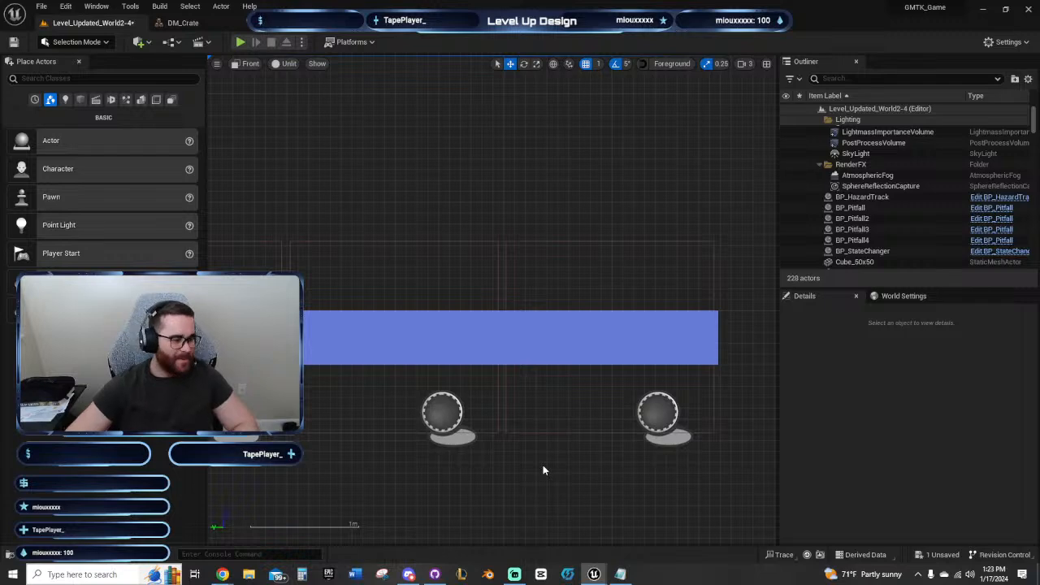
scroll(552, 438, up, 2)
click(560, 411)
scroll(503, 401, down, 3)
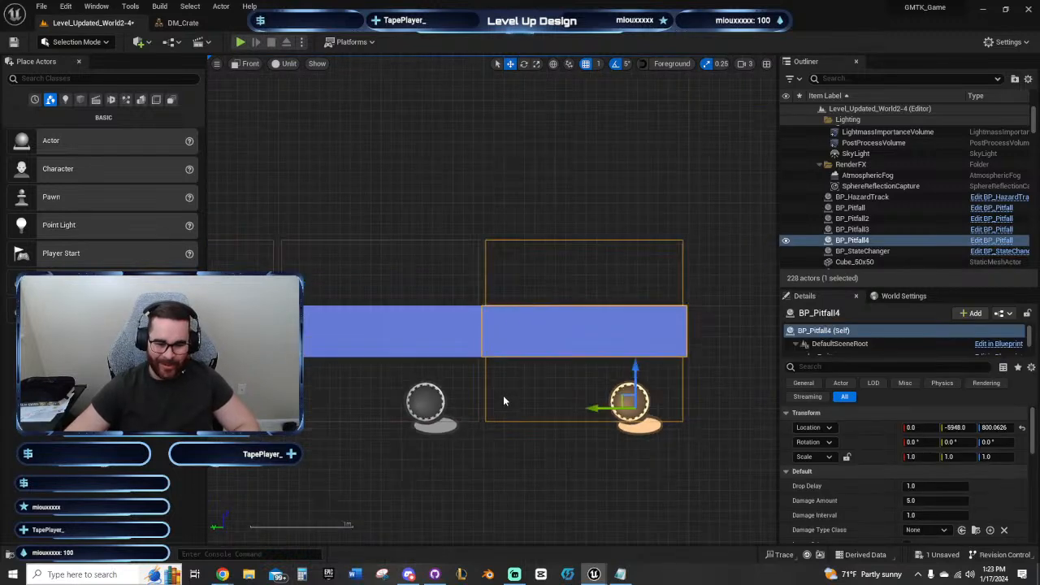
Step: Duplicate the fire state changer and place the copy beyond the last pitfall at about Y -6615, Z 950
scroll(503, 395, down, 4)
scroll(556, 414, up, 2)
scroll(457, 377, down, 2)
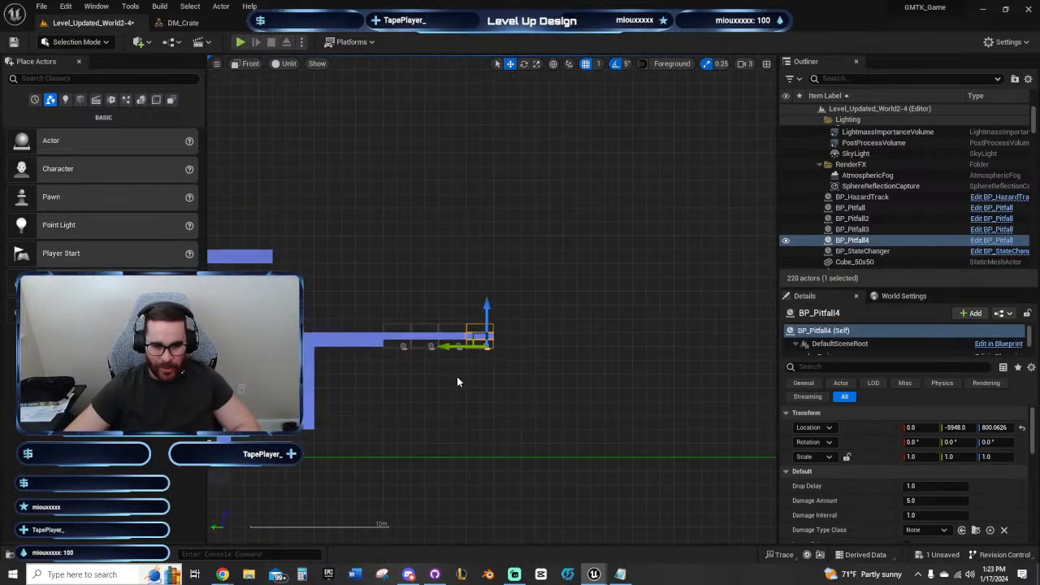
right_drag(457, 377, 392, 416)
right_drag(507, 366, 646, 292)
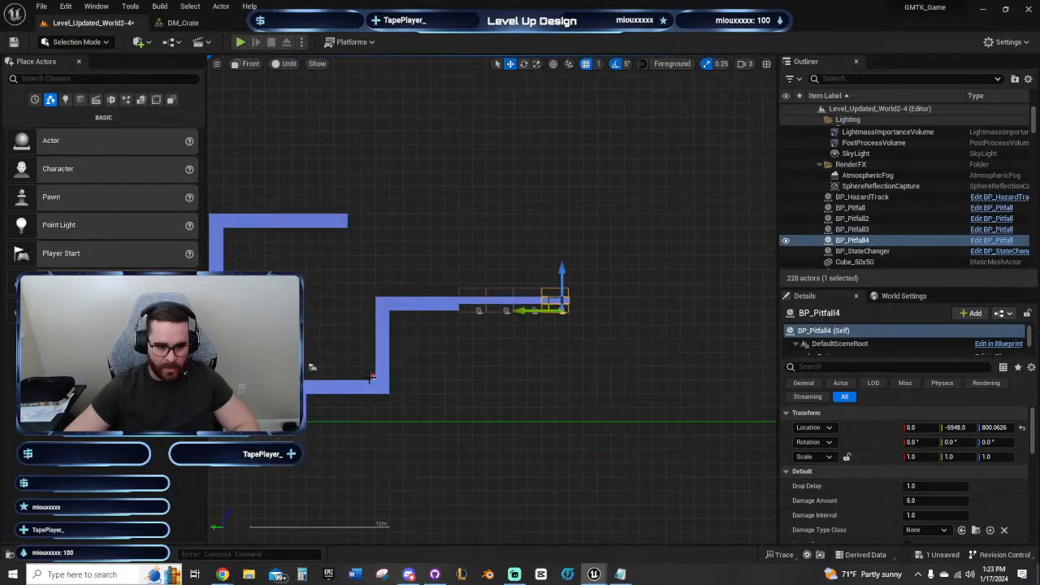
click(371, 376)
alt+drag(351, 380, 583, 380)
right_drag(472, 342, 372, 416)
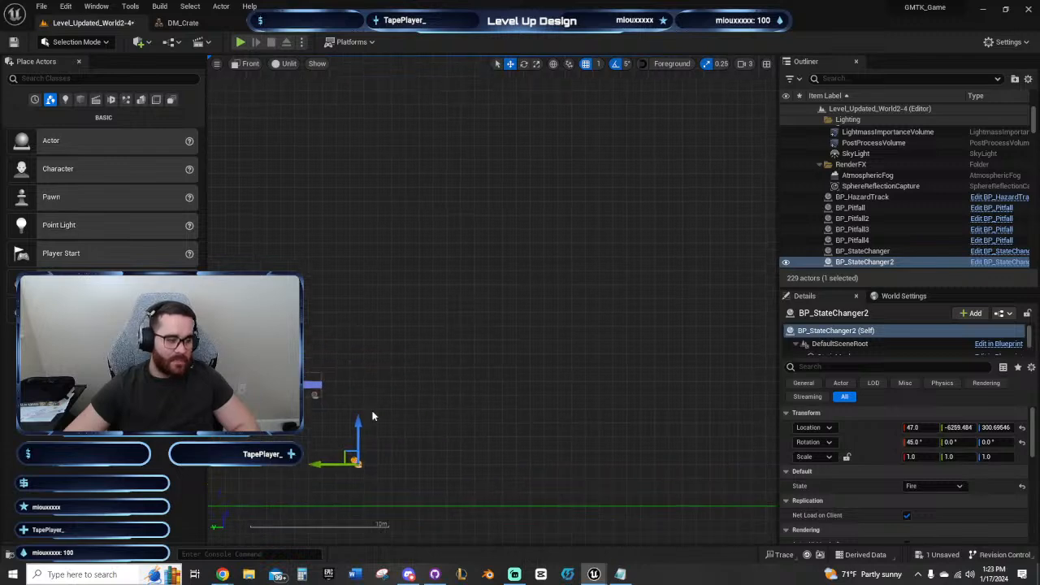
drag(358, 432, 369, 342)
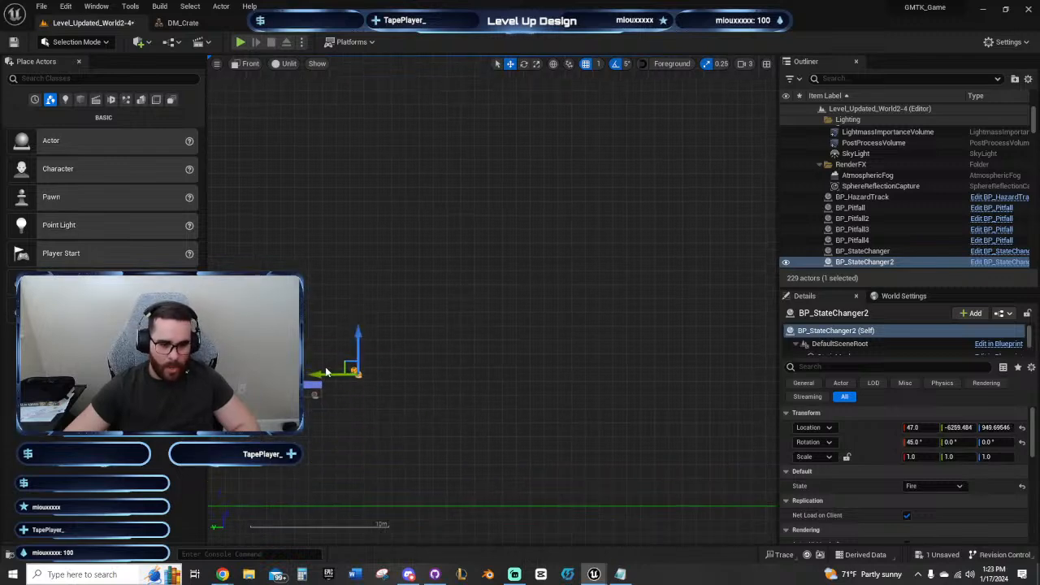
drag(323, 375, 370, 374)
right_drag(370, 374, 500, 362)
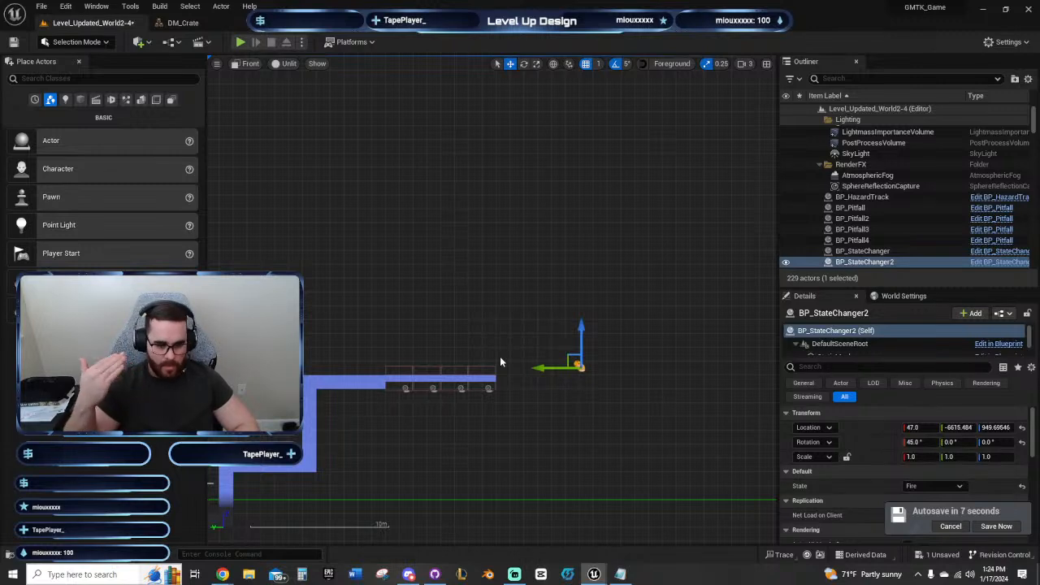
Step: Duplicate the end block of the ledge and place the copy beyond the pitfalls, below the second state changer, at Y -6650, Z 800
right_drag(444, 317, 483, 264)
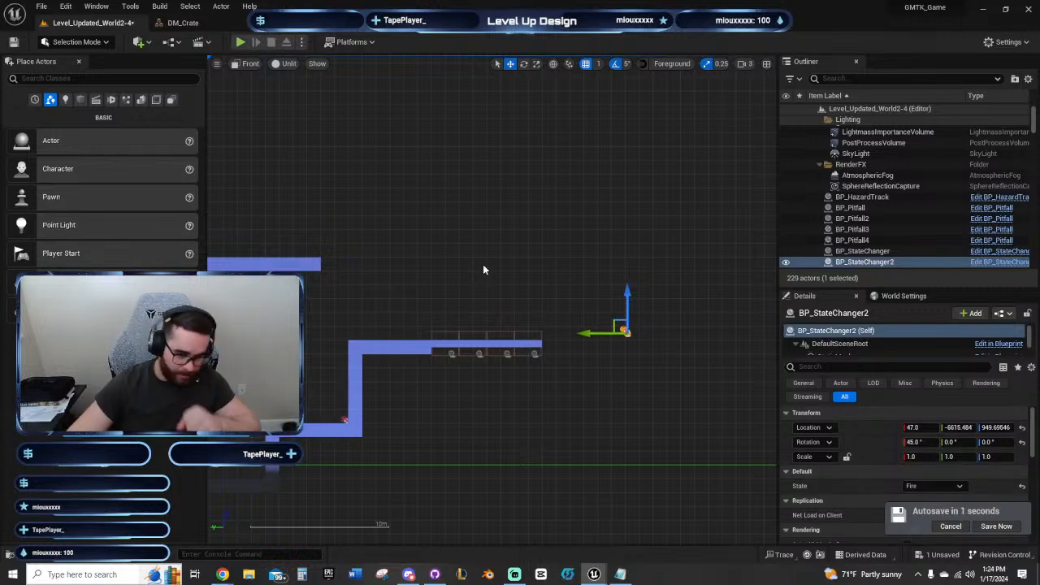
right_drag(504, 279, 429, 299)
scroll(429, 300, up, 2)
right_drag(494, 326, 454, 294)
scroll(451, 288, up, 2)
scroll(453, 293, up, 1)
right_drag(533, 321, 521, 277)
right_drag(411, 360, 628, 348)
click(373, 352)
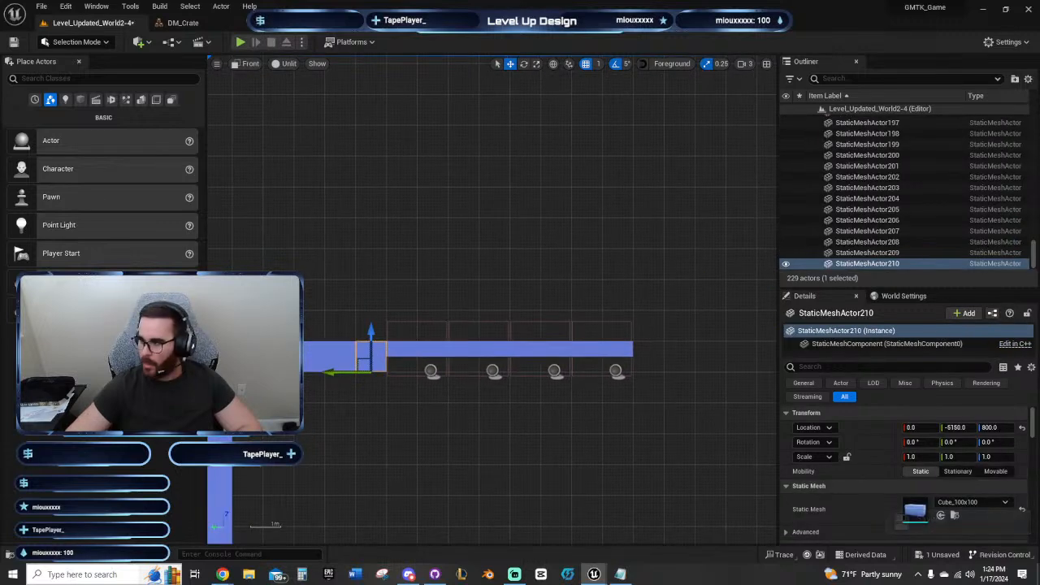
alt+drag(345, 372, 622, 372)
right_drag(576, 250, 386, 268)
drag(459, 372, 644, 372)
right_drag(505, 277, 408, 299)
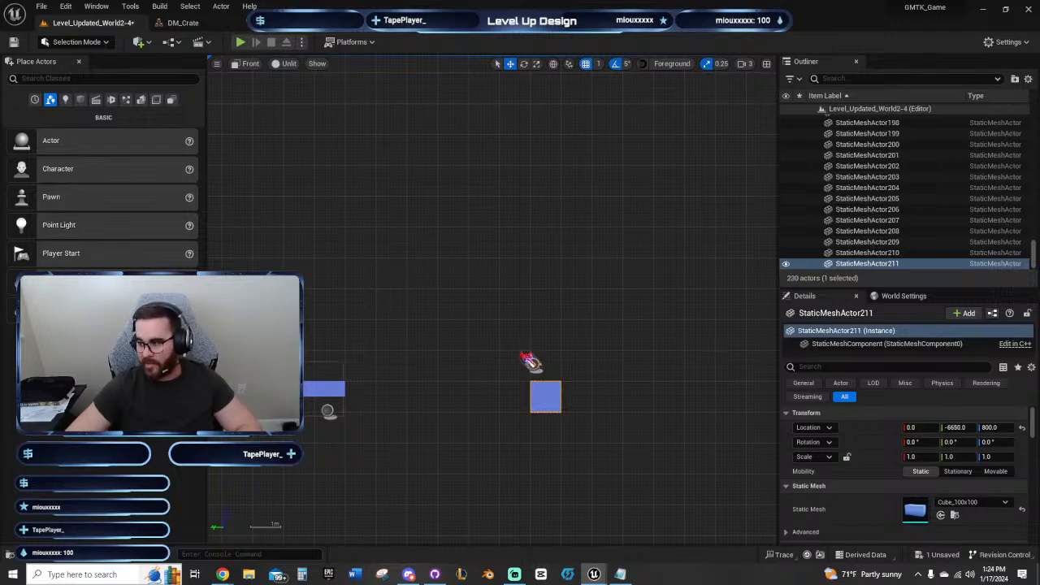
Step: Duplicate the new block outward four times to form a five-block platform ending at Y -7050
key(alt+Right)
key(alt+Right)
key(alt+Right)
key(alt+Right)
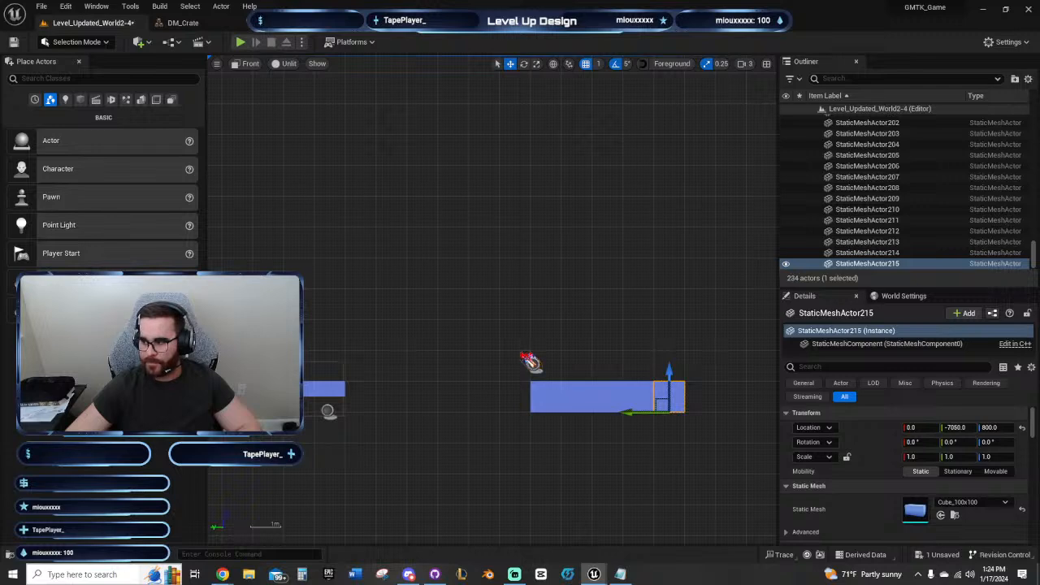
Step: Move the second fire state changer down against the new platform's near end, at about Y -6598, Z 831
click(533, 364)
scroll(540, 356, up, 3)
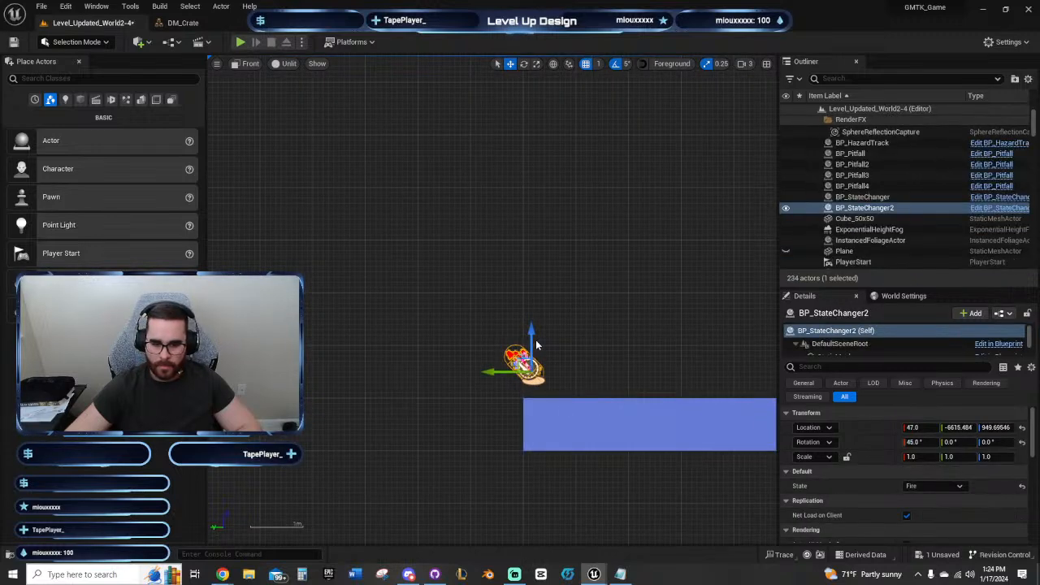
drag(535, 341, 492, 430)
scroll(492, 431, up, 3)
right_drag(490, 446, 590, 434)
scroll(621, 422, up, 2)
Step: Rotate the second fire state changer to 65° about X and nudge it to about Y -6603
key(e)
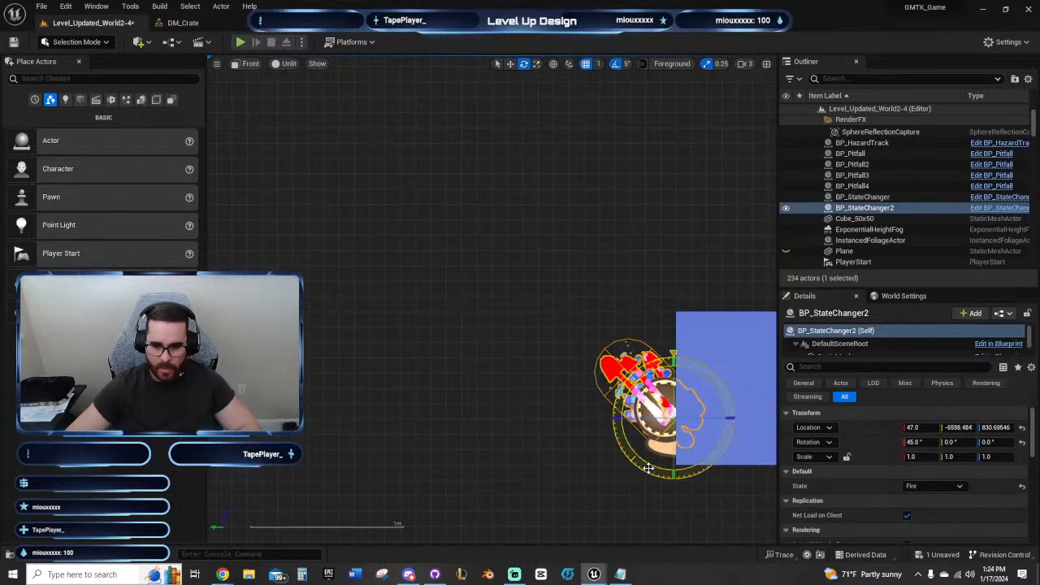
drag(645, 466, 650, 464)
key(w)
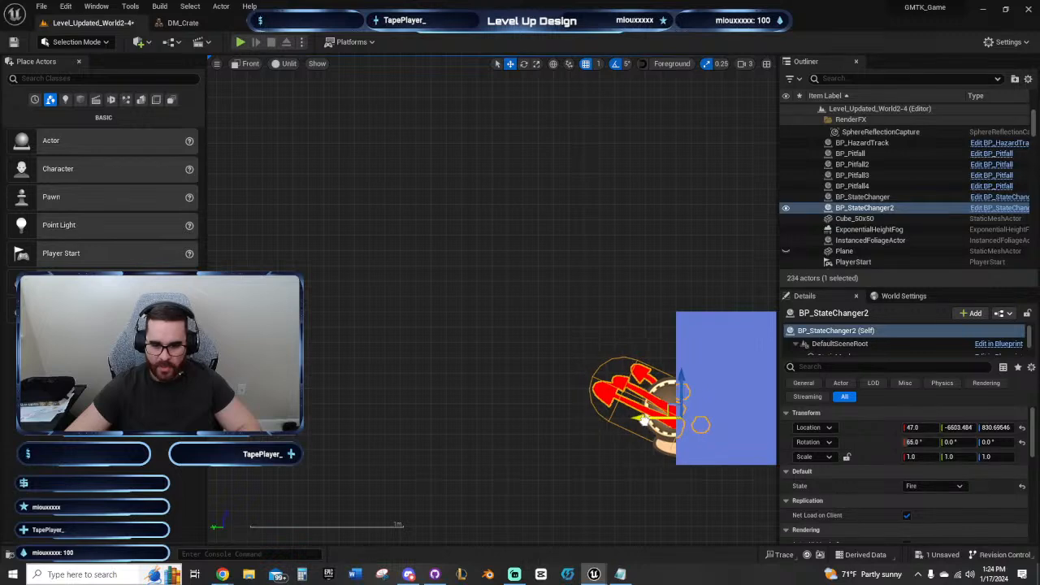
Step: Move the player start up onto the corner of the upper ledge, at about Y -4646, Z 992
scroll(487, 439, down, 2)
scroll(426, 441, down, 6)
right_drag(407, 338, 382, 343)
click(329, 420)
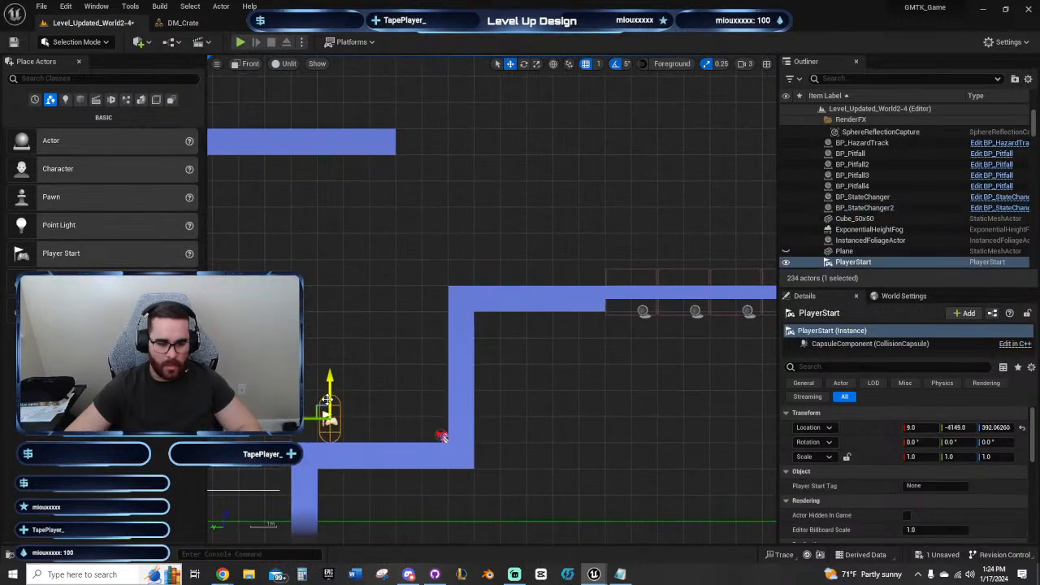
drag(329, 420, 422, 253)
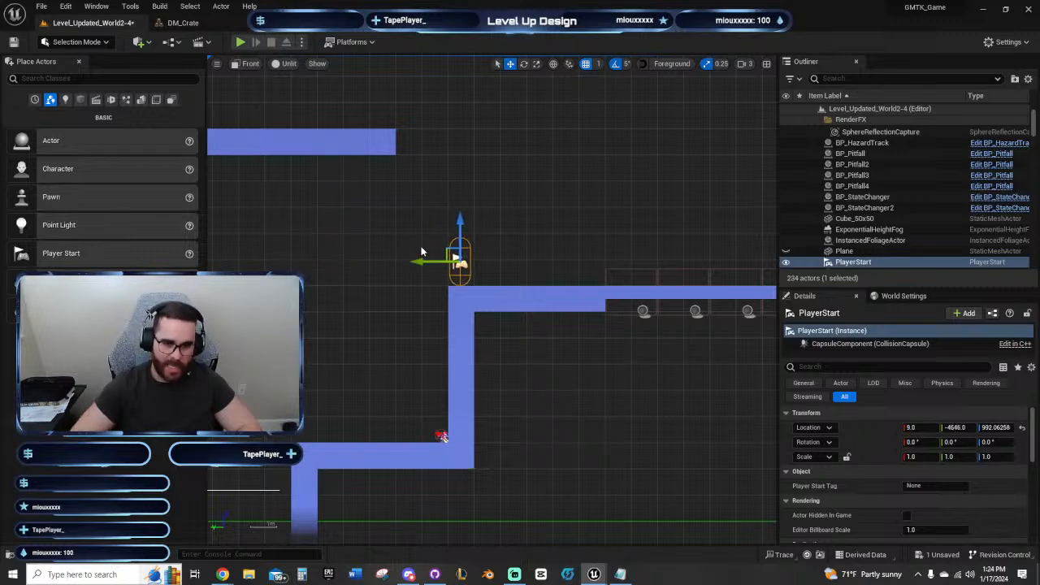
Step: Playtest the run across the pitfalls and the jump to the new platform
click(240, 43)
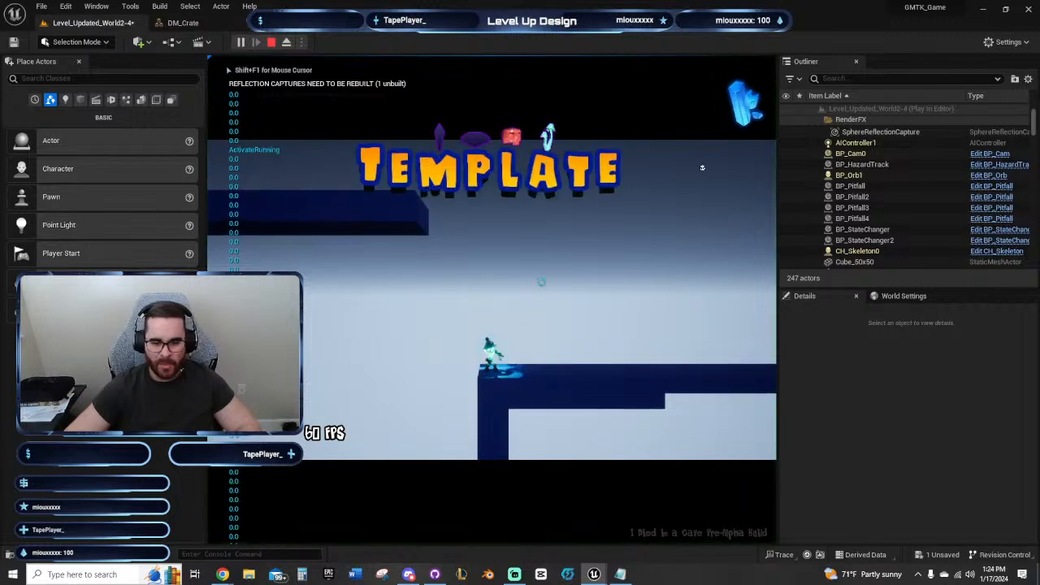
key(d)
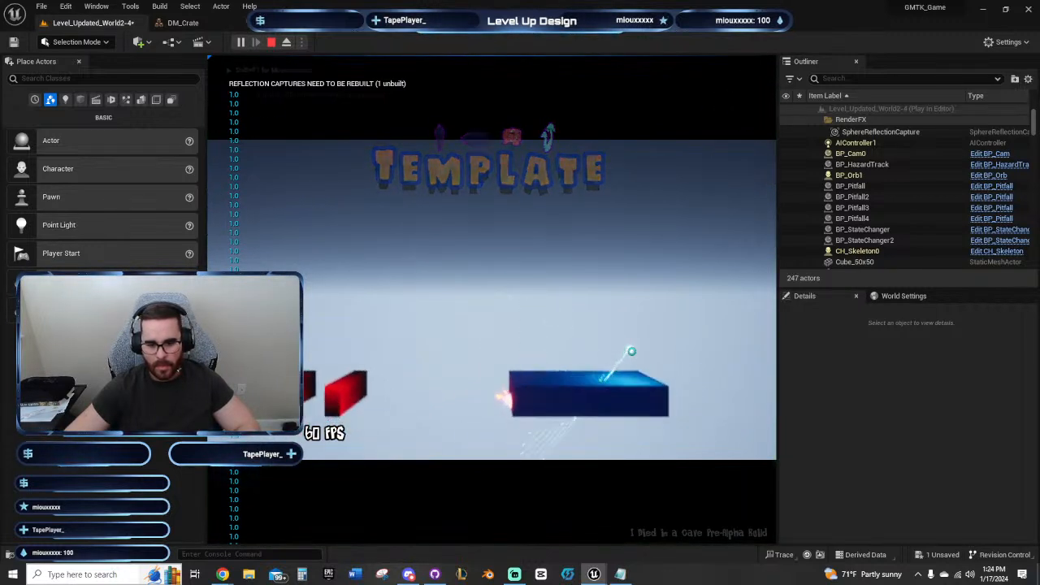
key(Escape)
Step: Select the five platform blocks with the adjacent state changer and shift the platform one block farther from the pitfalls
right_drag(536, 348, 435, 353)
scroll(443, 293, up, 4)
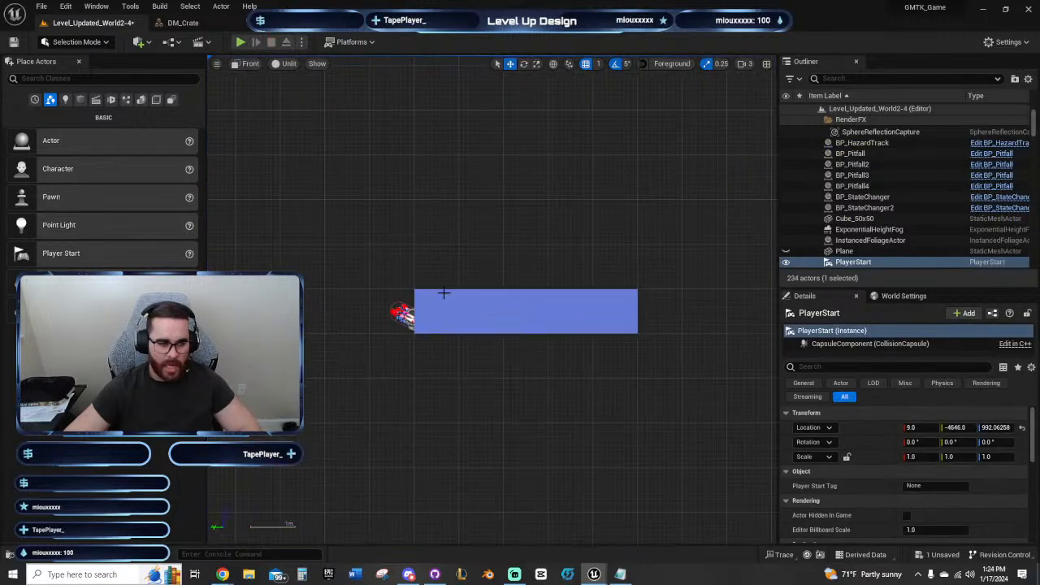
right_drag(445, 293, 399, 241)
drag(382, 202, 591, 301)
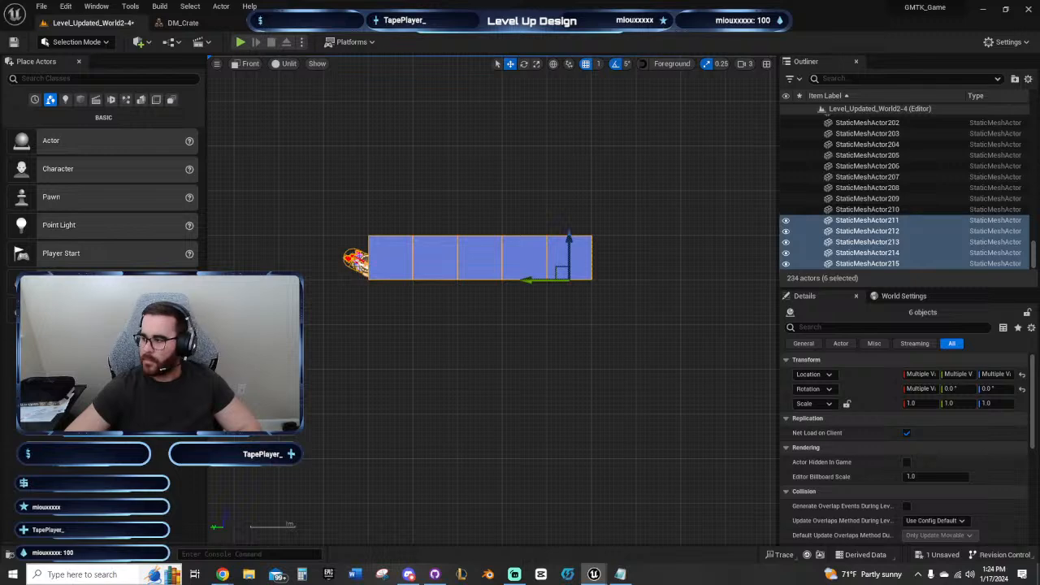
key(ctrl+z)
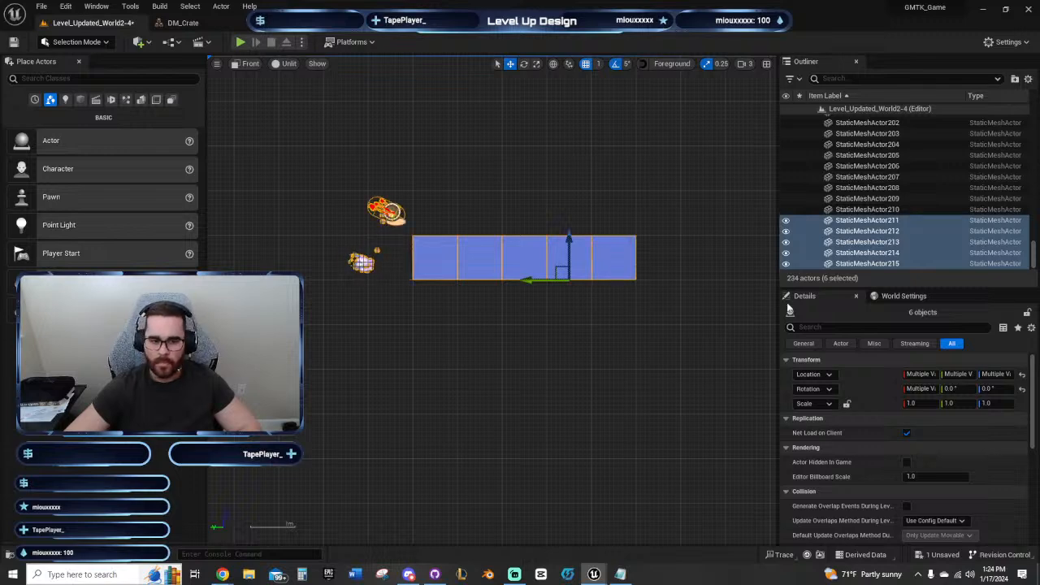
Step: Reposition the second fire state changer against the shifted platform's near end, at about Y -6704, Z 829
click(352, 220)
scroll(392, 219, up, 3)
click(382, 199)
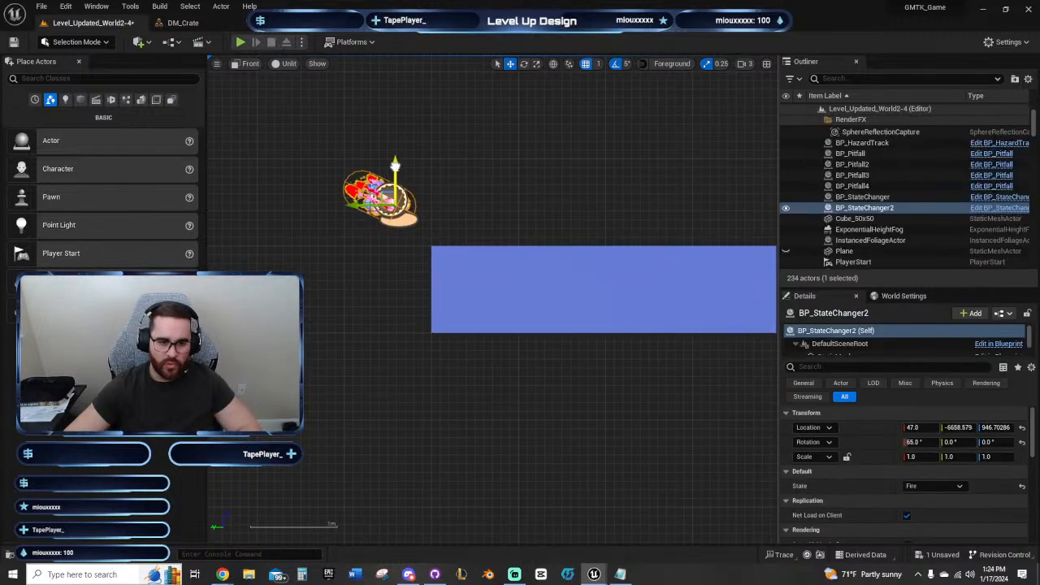
drag(395, 172, 398, 269)
scroll(382, 277, up, 4)
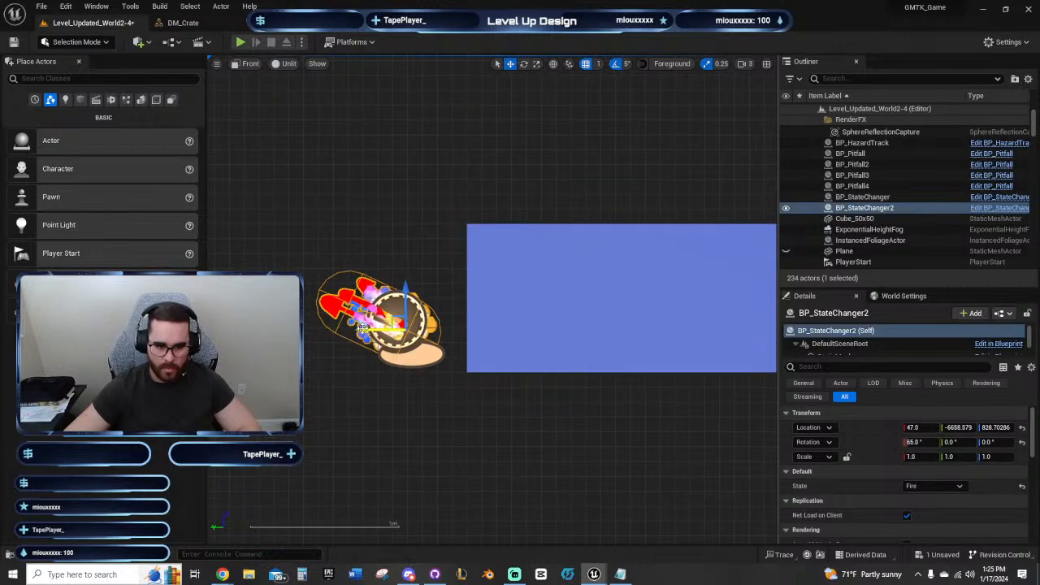
drag(363, 331, 424, 357)
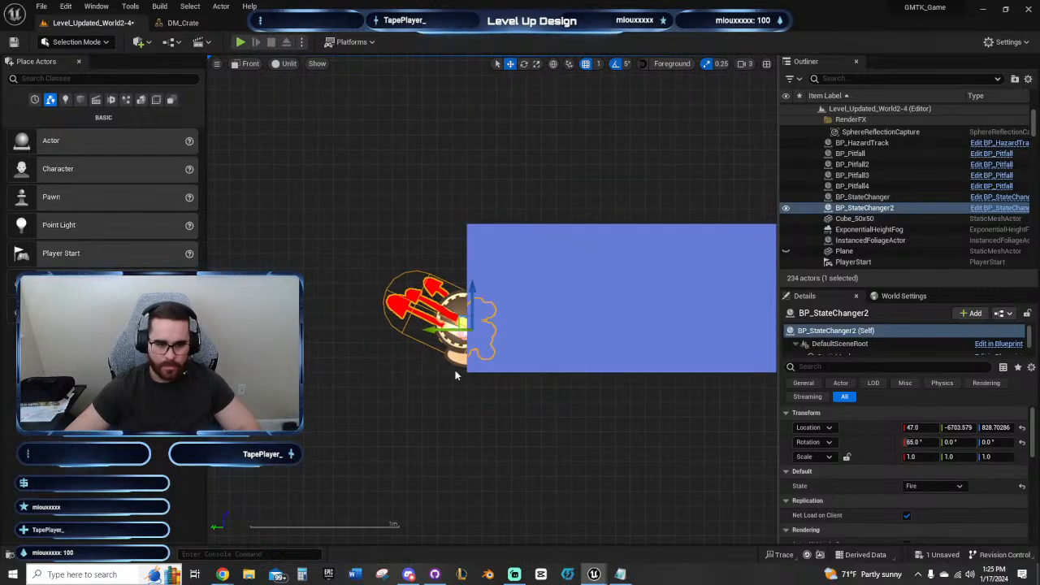
scroll(455, 372, down, 4)
click(559, 400)
Step: Playtest the pitfall run again with the widened gap, jumping across to the new platform
scroll(559, 397, down, 7)
right_drag(403, 286, 652, 252)
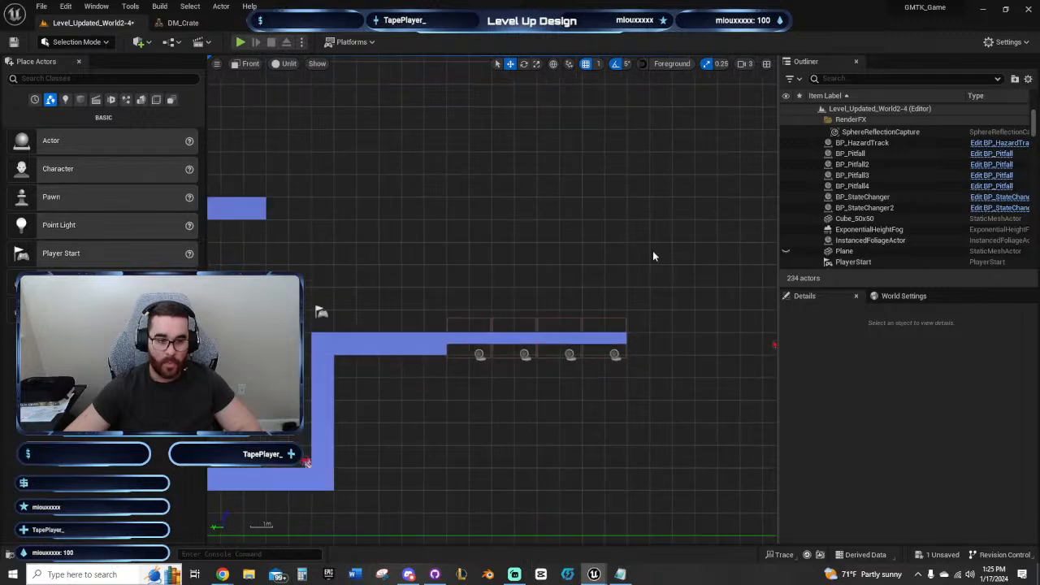
click(241, 41)
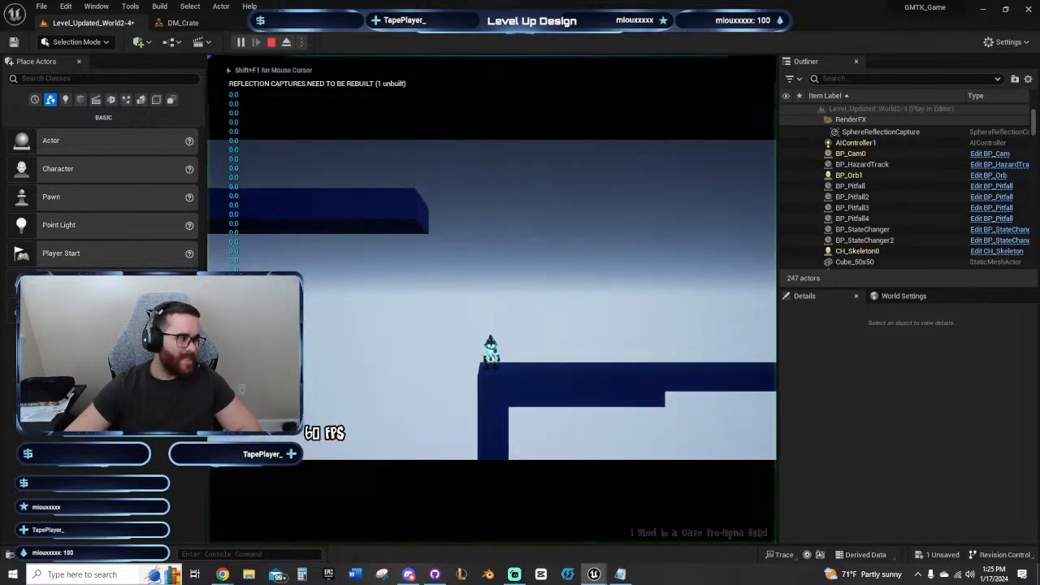
key(d)
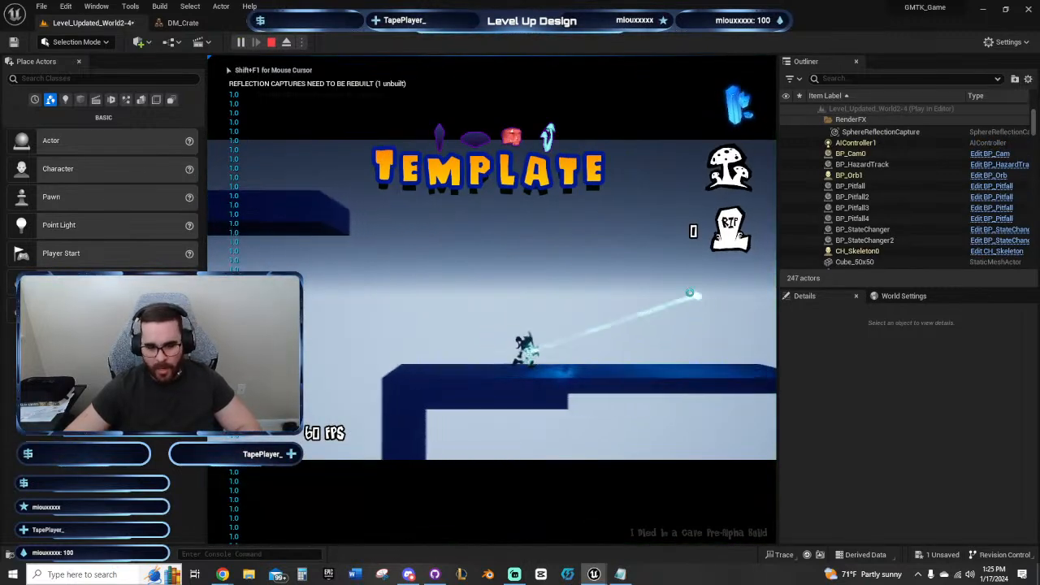
key(space)
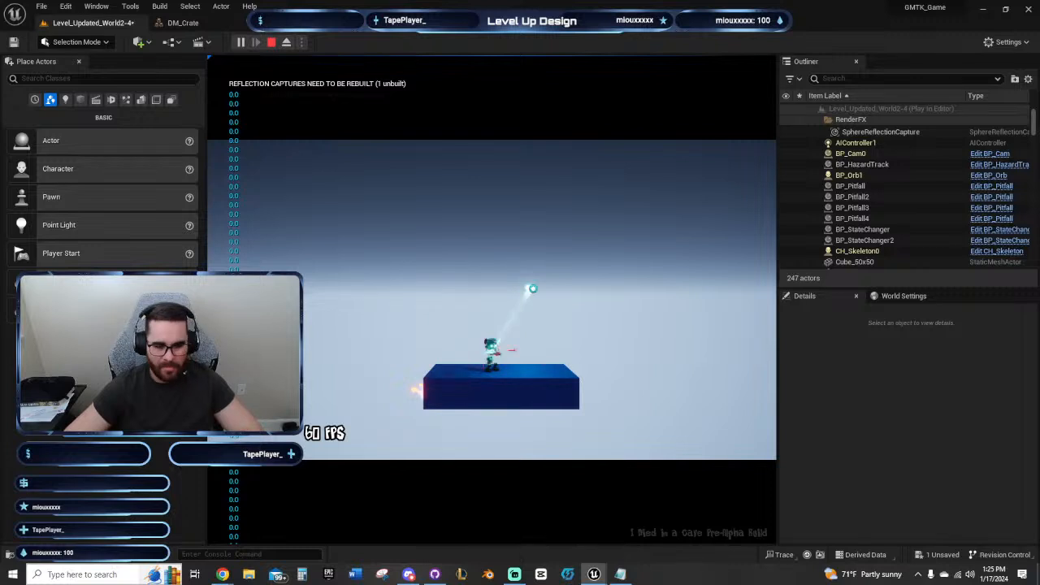
key(Escape)
Step: Review the level layout from the opening slopes through the pitfall ledge to the new platform
right_drag(581, 289, 365, 249)
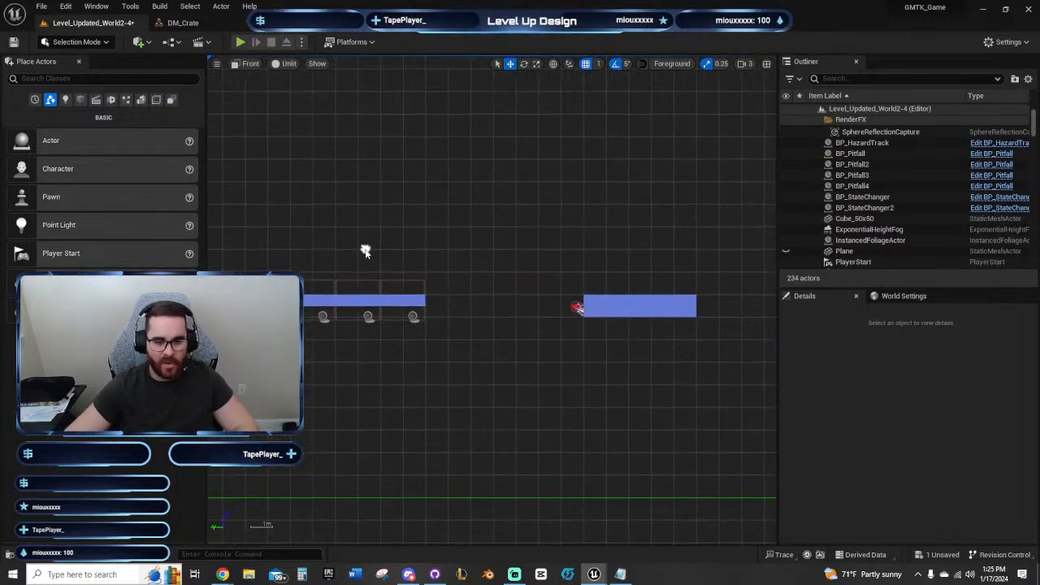
right_drag(504, 238, 678, 237)
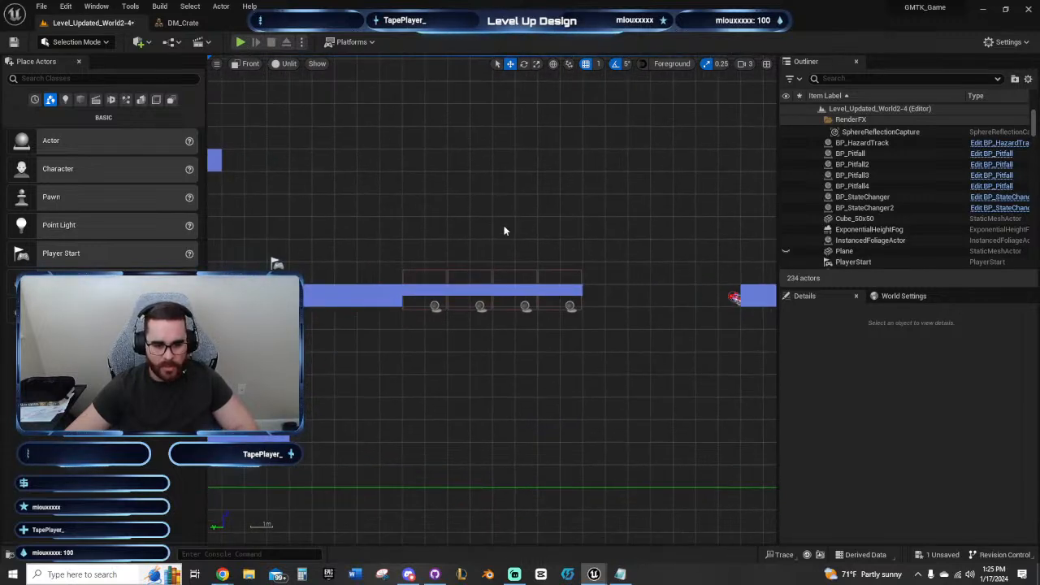
right_drag(504, 231, 638, 330)
right_drag(576, 369, 495, 387)
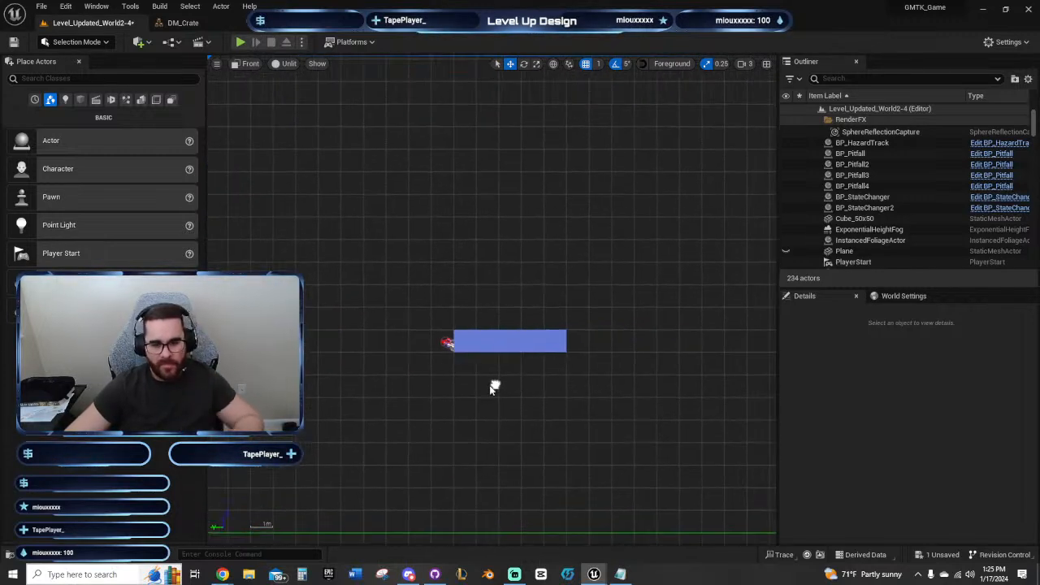
scroll(381, 390, down, 5)
right_drag(379, 418, 648, 384)
right_drag(580, 397, 711, 345)
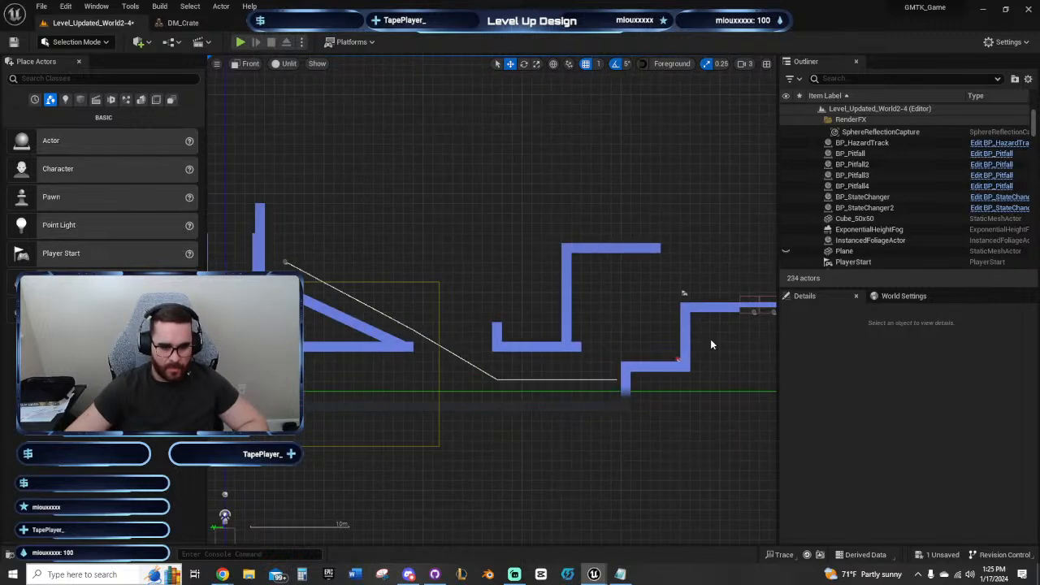
right_drag(567, 298, 409, 366)
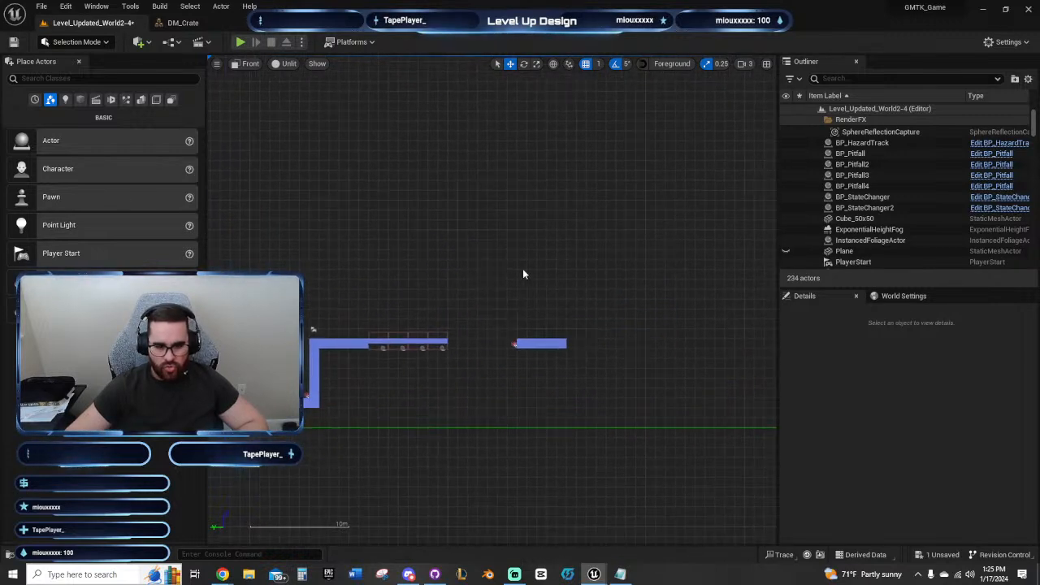
right_drag(524, 274, 386, 277)
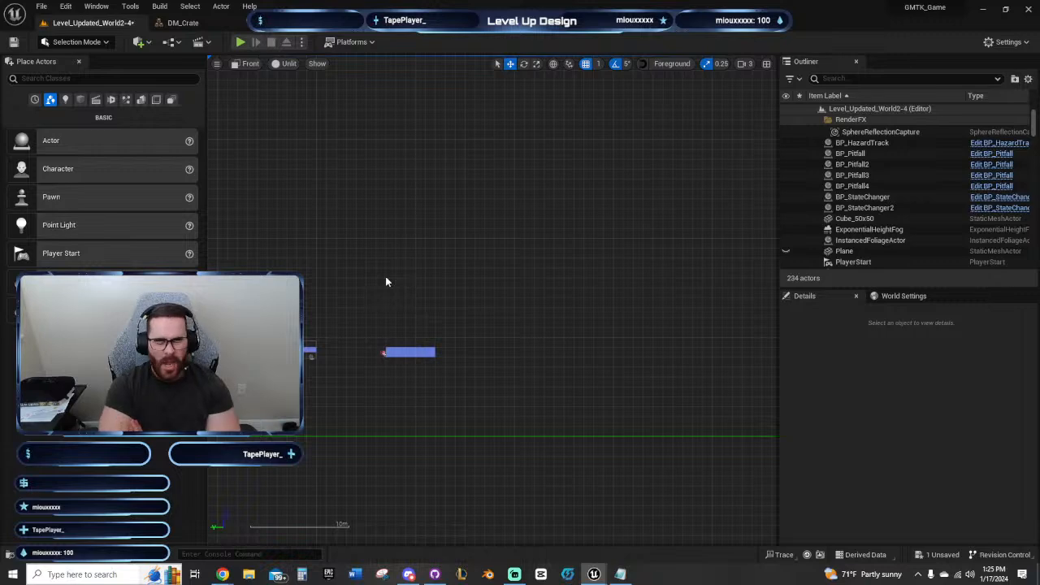
Step: Examine the empty space above and beyond the new platform to plan the next section
scroll(418, 242, up, 5)
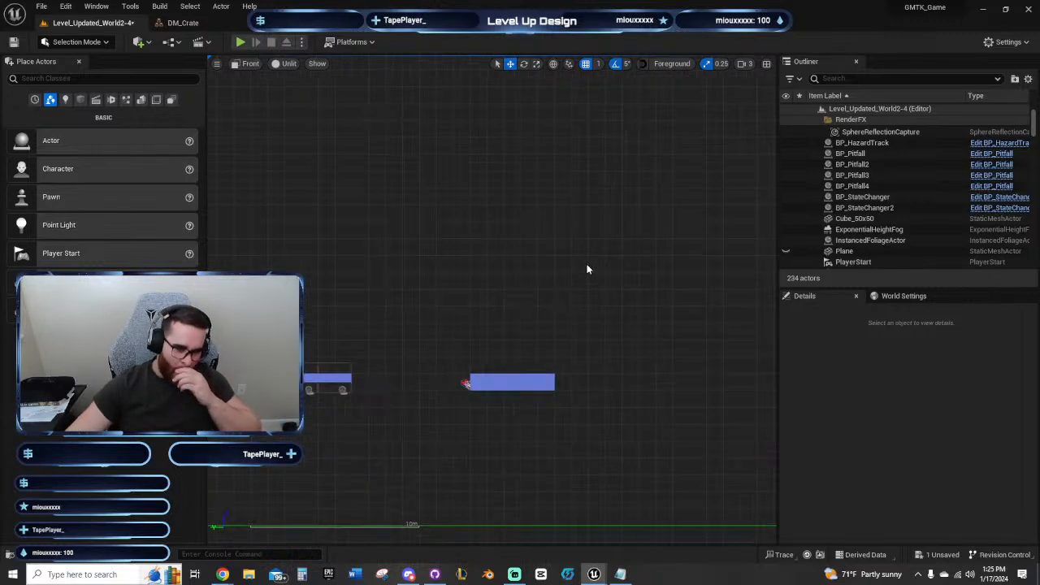
right_drag(558, 278, 552, 182)
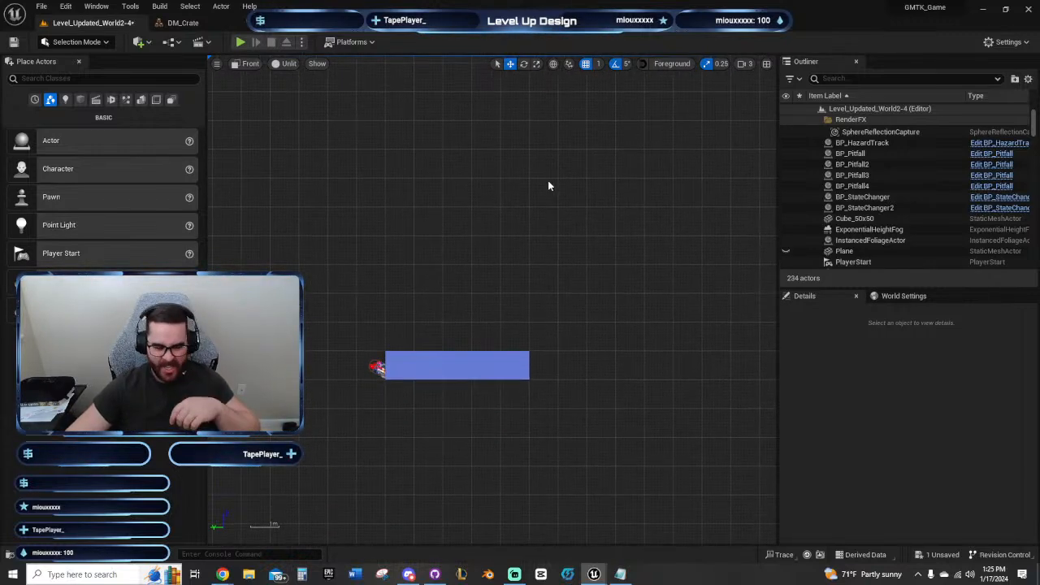
right_drag(450, 289, 519, 355)
right_drag(427, 395, 339, 380)
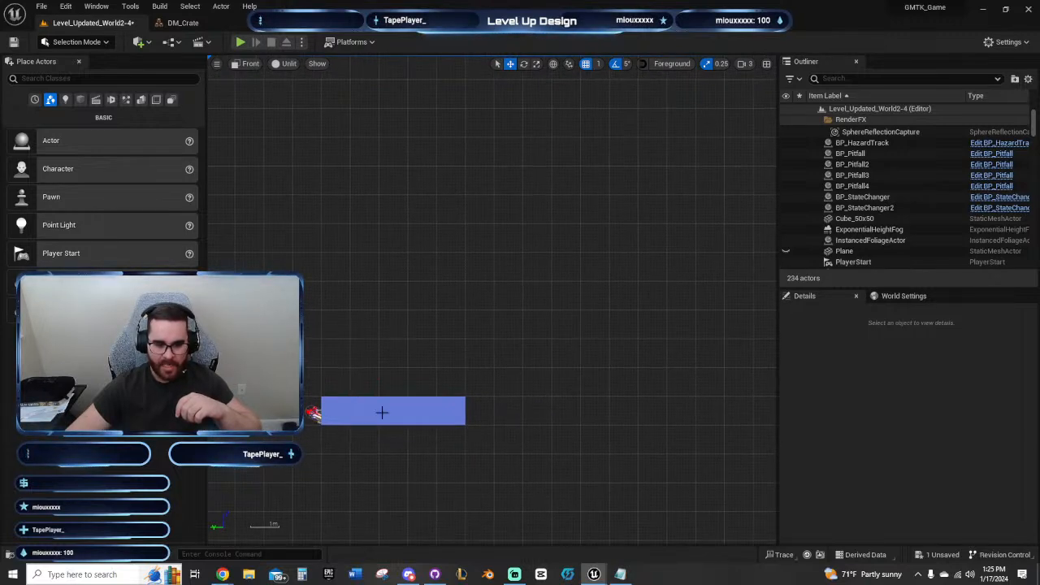
right_drag(514, 376, 419, 387)
scroll(393, 372, down, 3)
scroll(349, 423, up, 2)
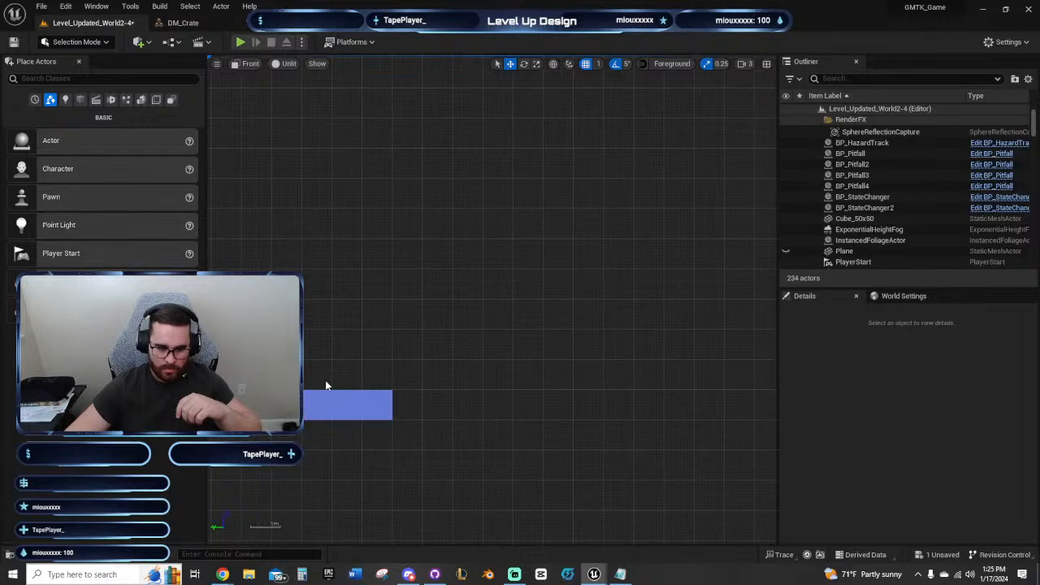
right_drag(347, 336, 392, 376)
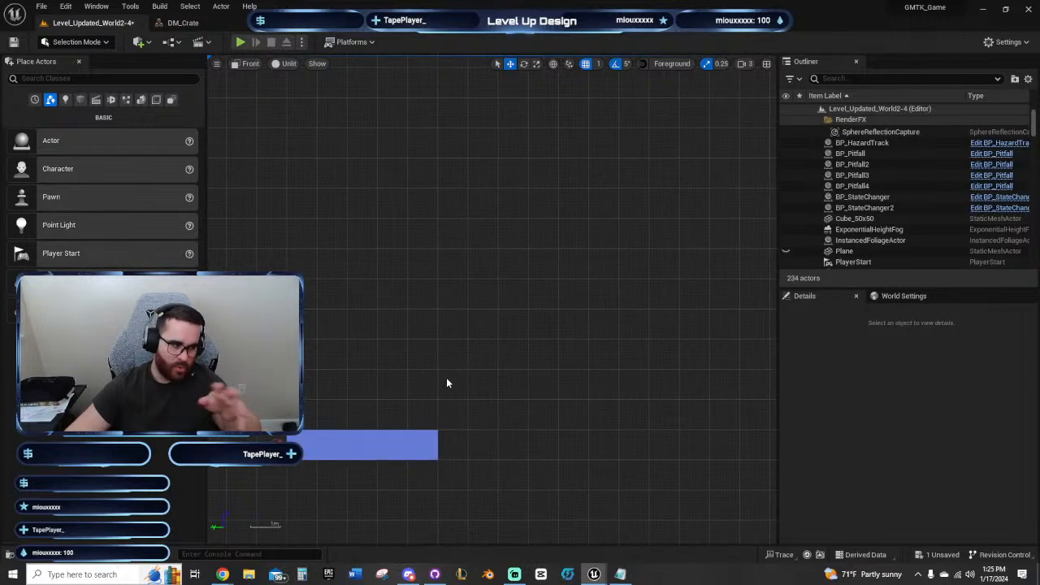
right_drag(558, 234, 394, 247)
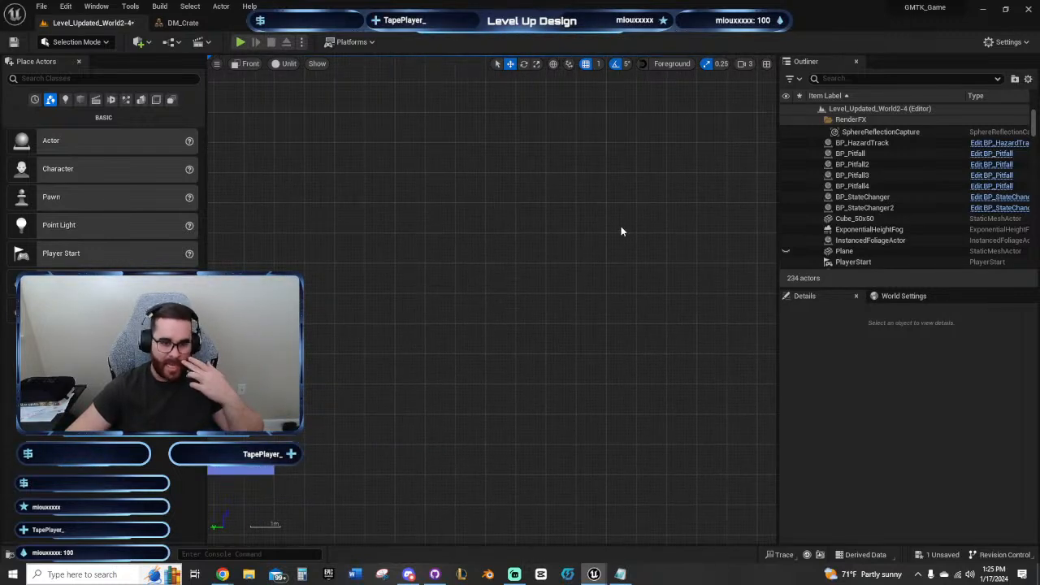
scroll(509, 235, up, 2)
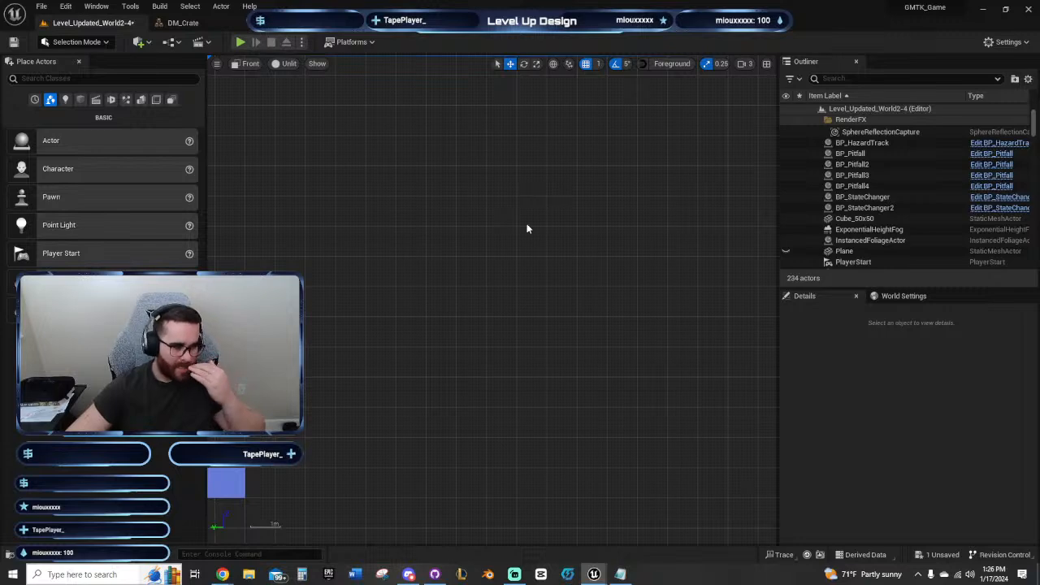
right_drag(487, 309, 604, 289)
scroll(602, 290, down, 3)
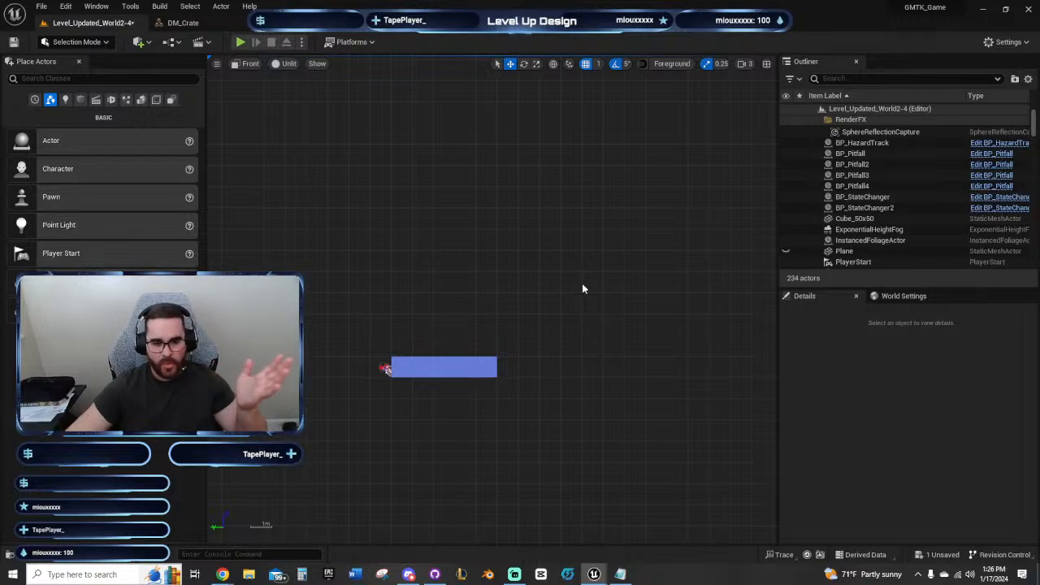
Step: Review the new platform against the pitfall row and check the World 2-4 sequence notes in the Overall TODOs file
right_drag(583, 288, 614, 269)
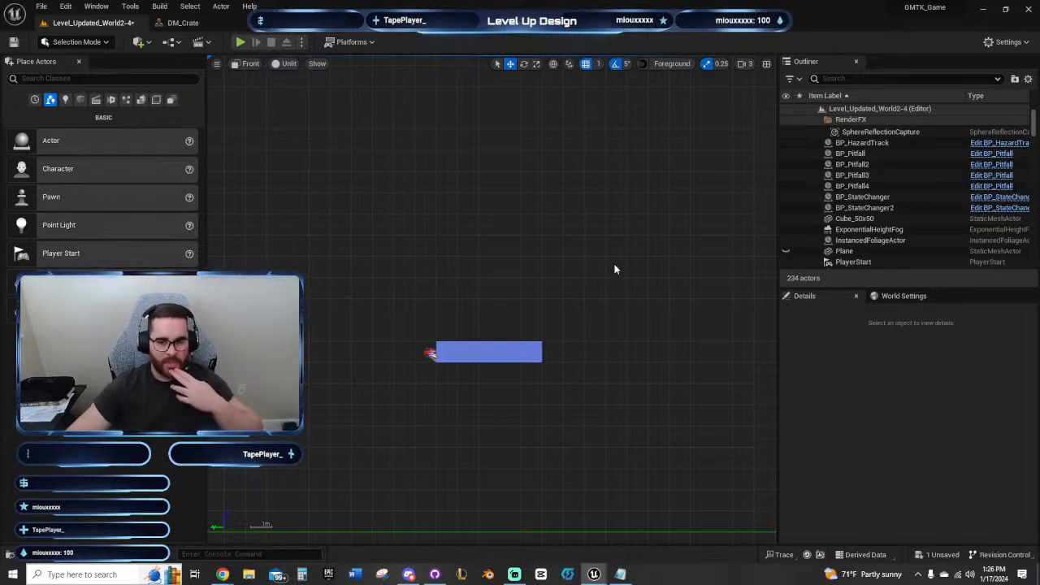
right_drag(530, 247, 448, 220)
scroll(409, 250, up, 2)
right_drag(409, 250, 378, 248)
scroll(423, 235, down, 2)
scroll(423, 235, down, 1)
right_drag(432, 230, 627, 288)
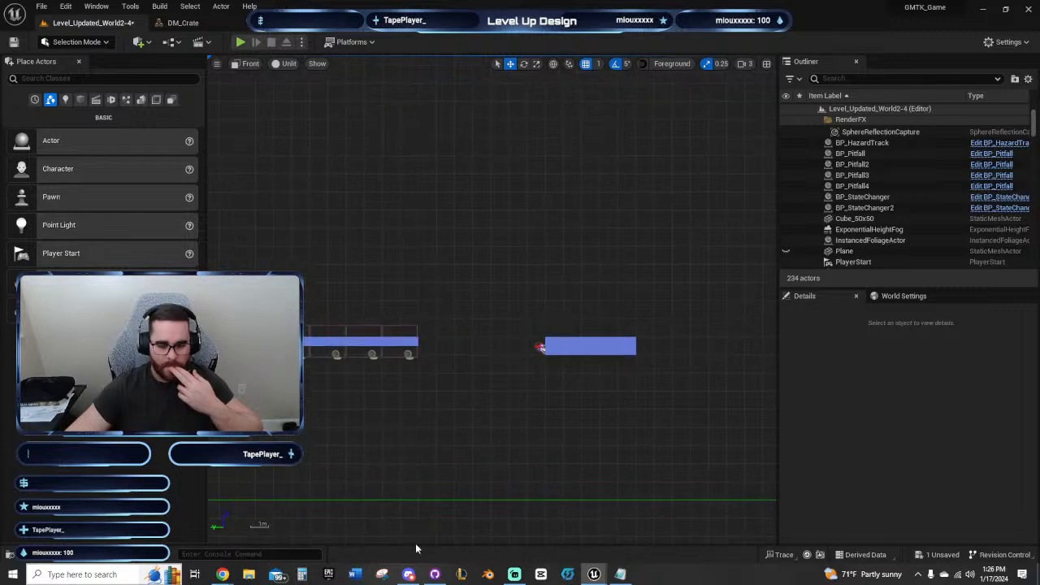
click(620, 575)
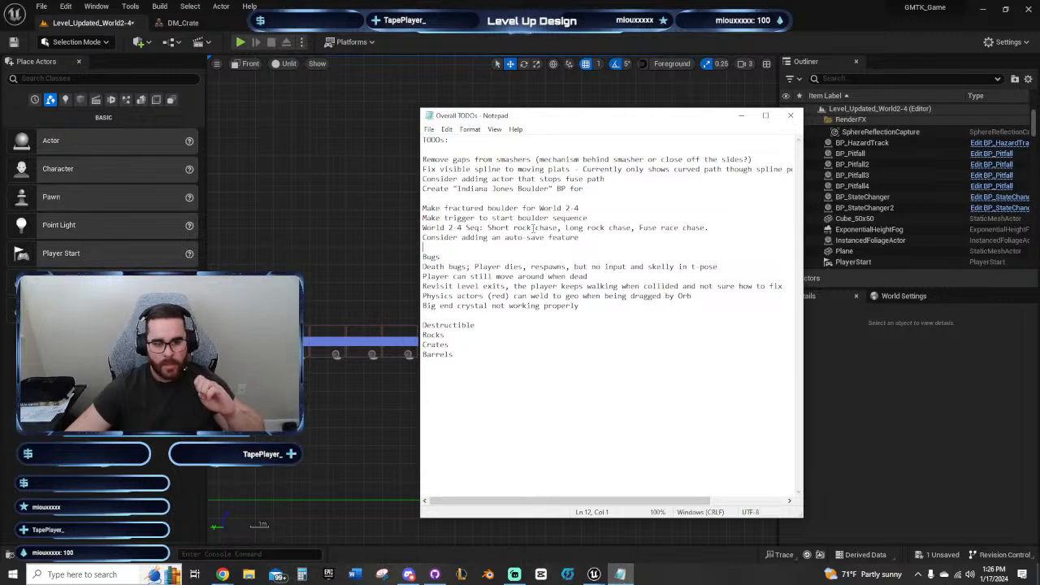
click(348, 256)
Step: Build a wall at the new platform's far end by stacking four copies of its last cube up to Z 1200
right_drag(348, 255, 765, 256)
right_drag(523, 255, 416, 243)
right_drag(463, 217, 246, 224)
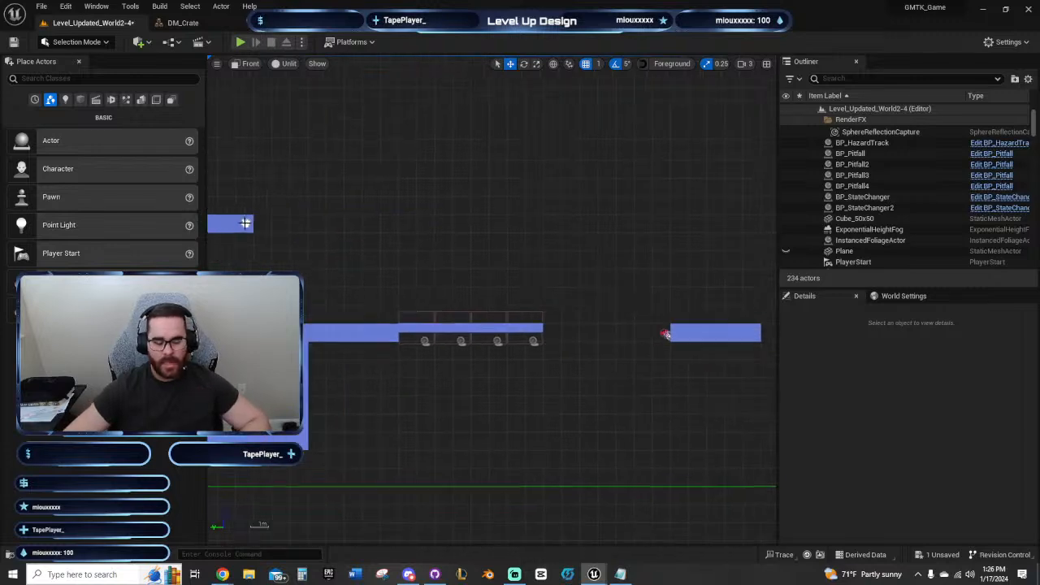
right_drag(437, 240, 205, 266)
click(509, 354)
scroll(536, 348, up, 2)
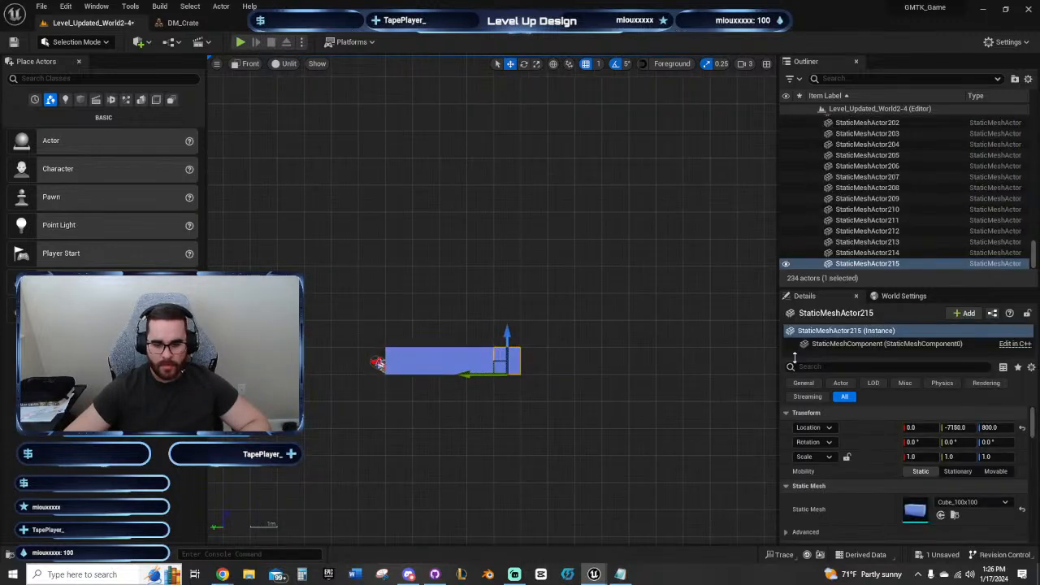
key(alt+Up)
key(alt+Up)
key(alt+Up)
key(alt+Up)
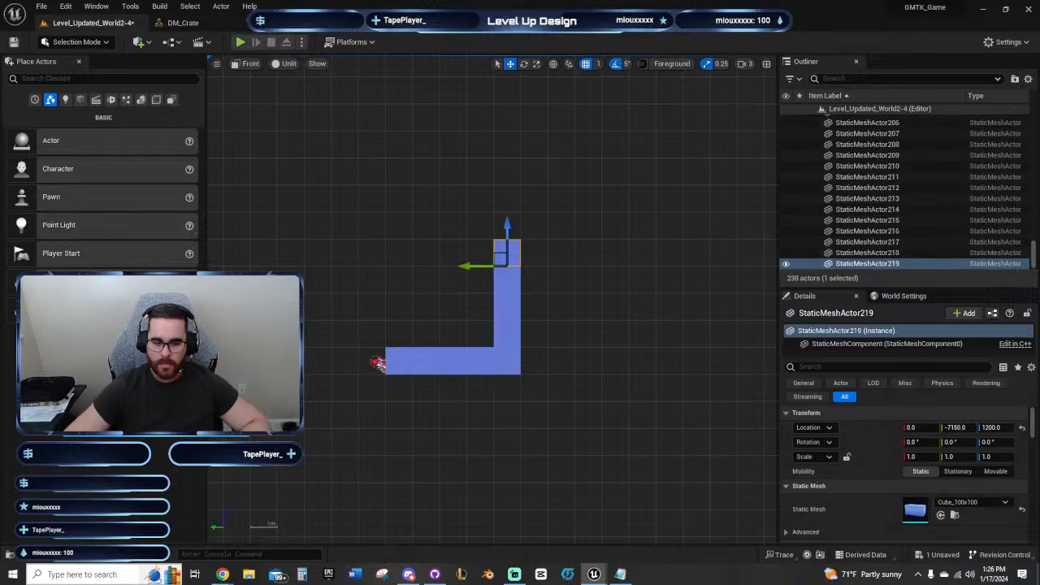
Step: Playtest the pitfall run with the new end wall, attempting the jump across the gap, and return to the level viewport
right_drag(551, 444, 672, 471)
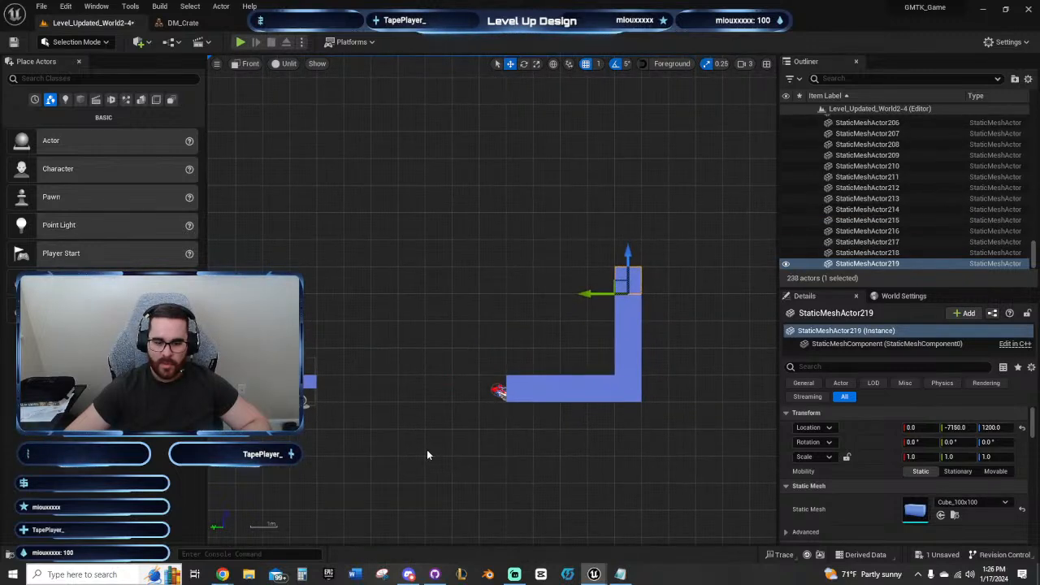
right_drag(427, 449, 585, 402)
right_drag(444, 394, 547, 328)
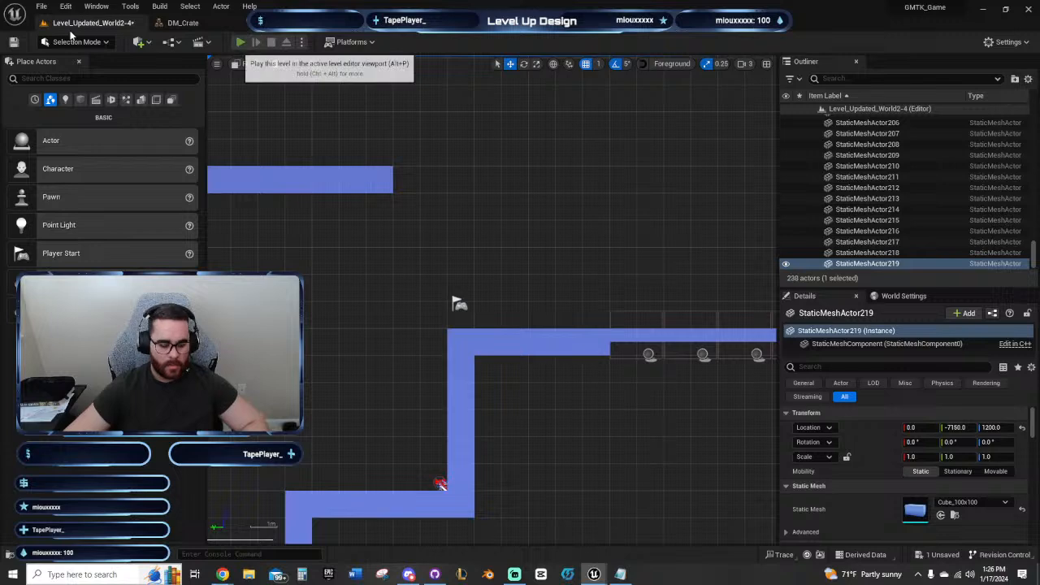
click(241, 42)
key(d)
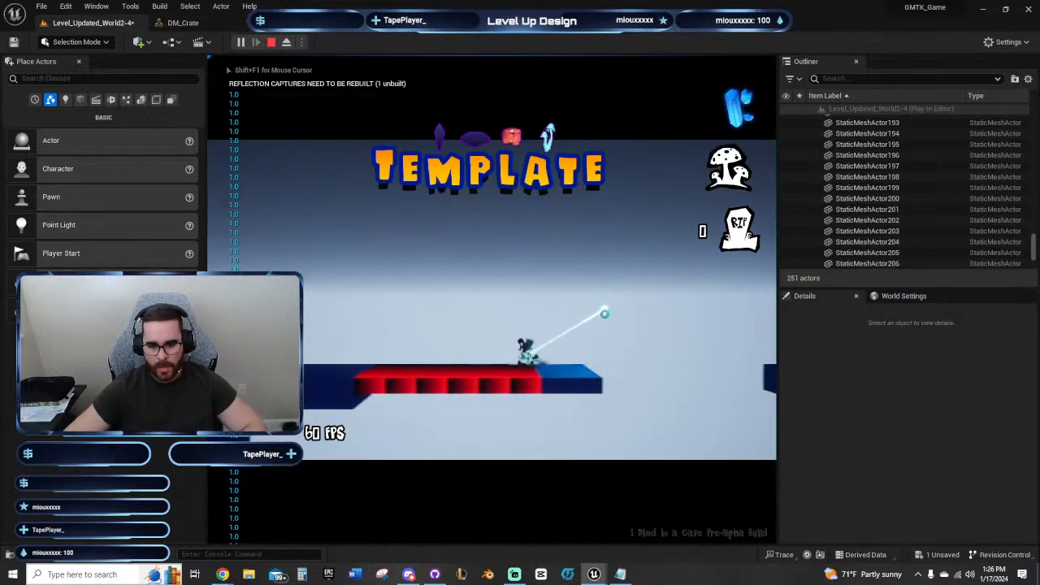
key(space)
click(542, 433)
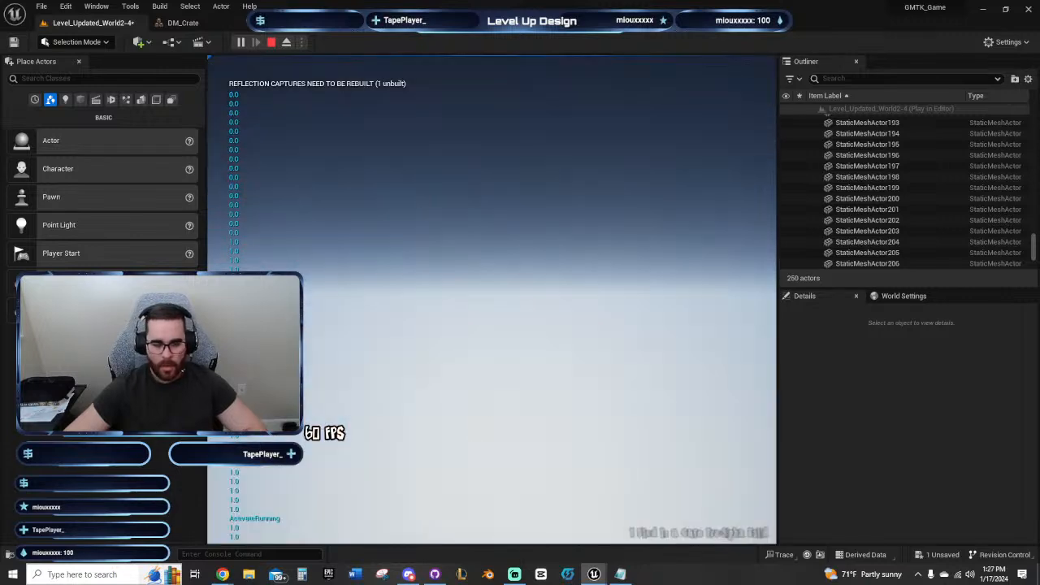
key(Escape)
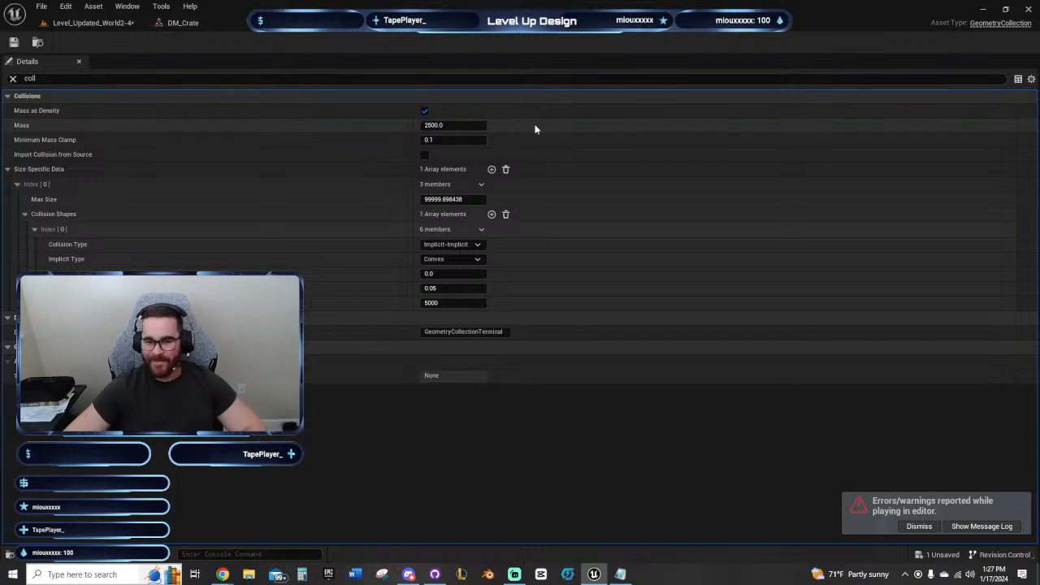
click(75, 22)
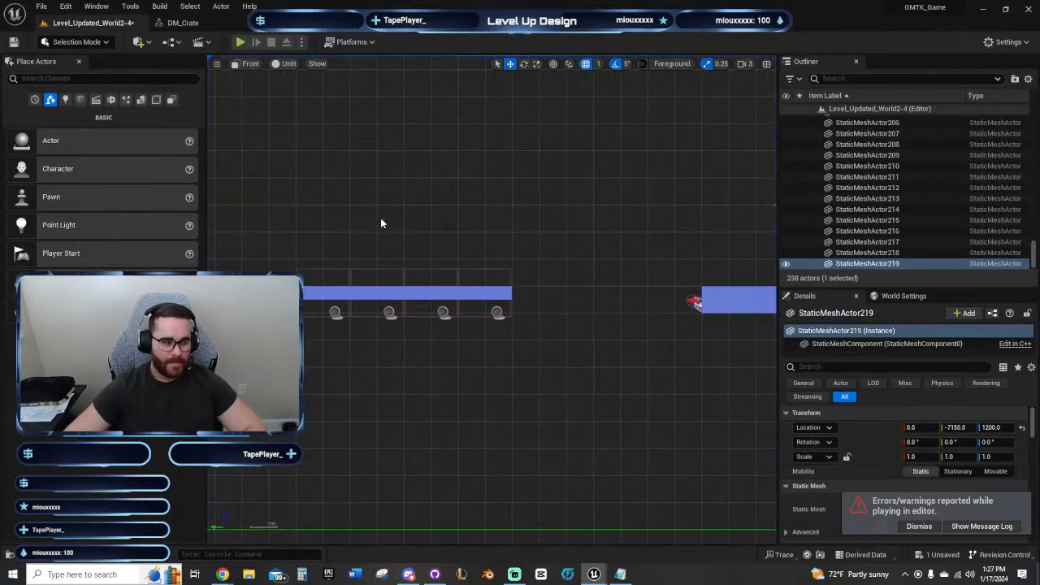
Step: Shift the nine cubes of the L-shaped platform and wall 200 units farther from the pitfall row, with the wall at Y -7350
key(f)
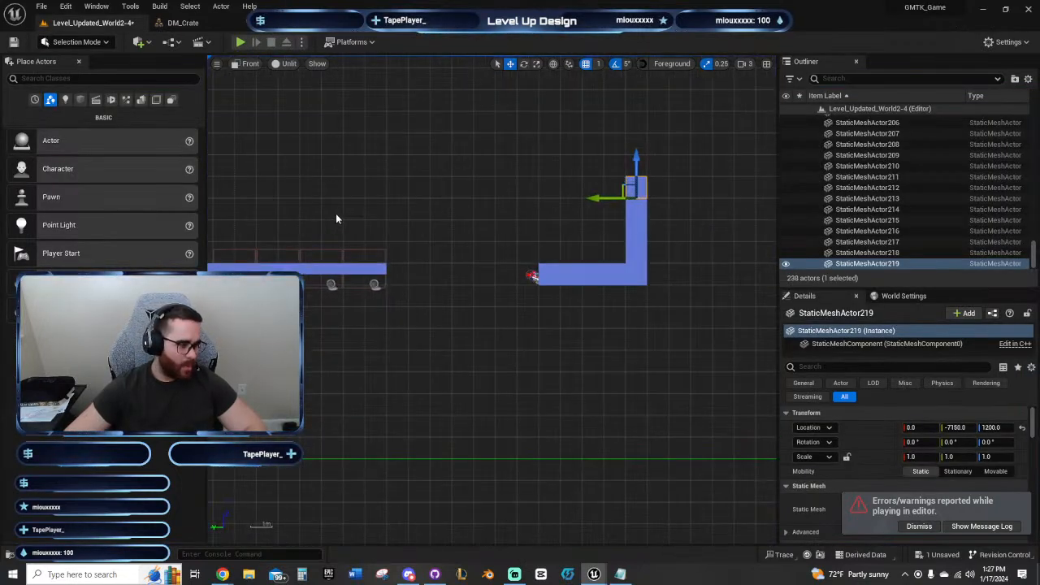
right_drag(336, 218, 449, 242)
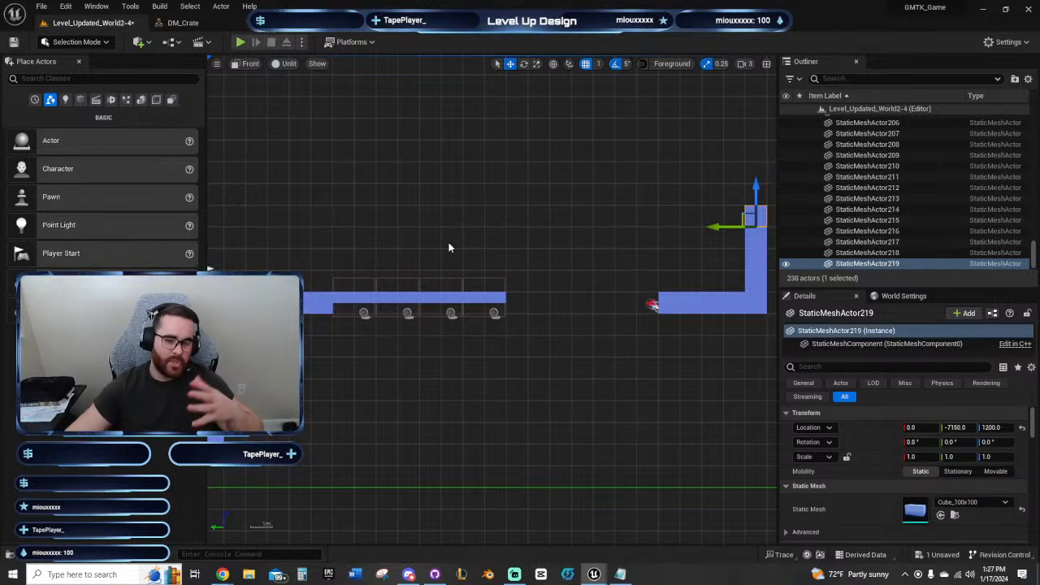
key(f)
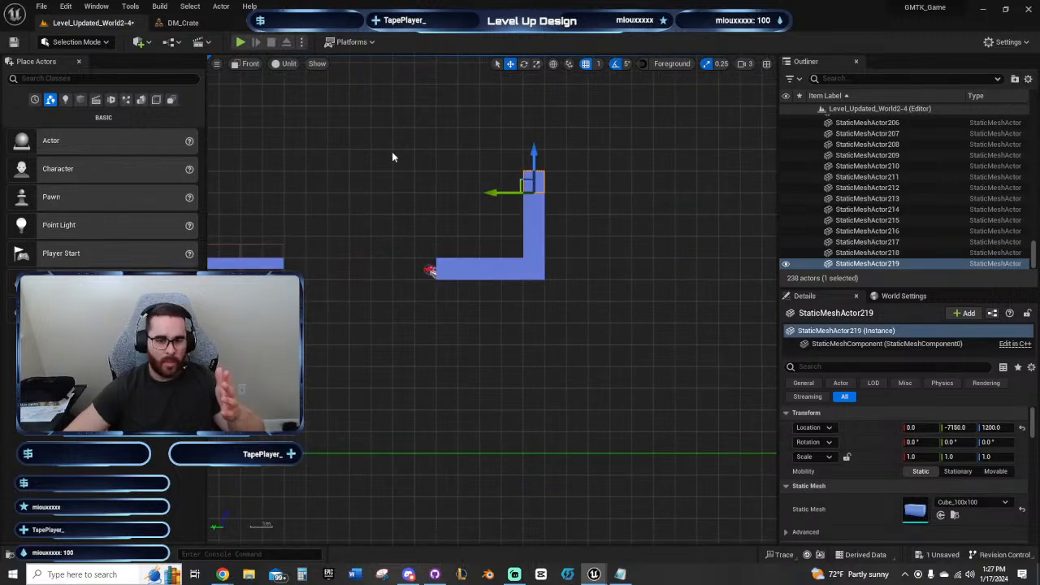
click(406, 177)
drag(431, 158, 555, 290)
ctrl+click(429, 270)
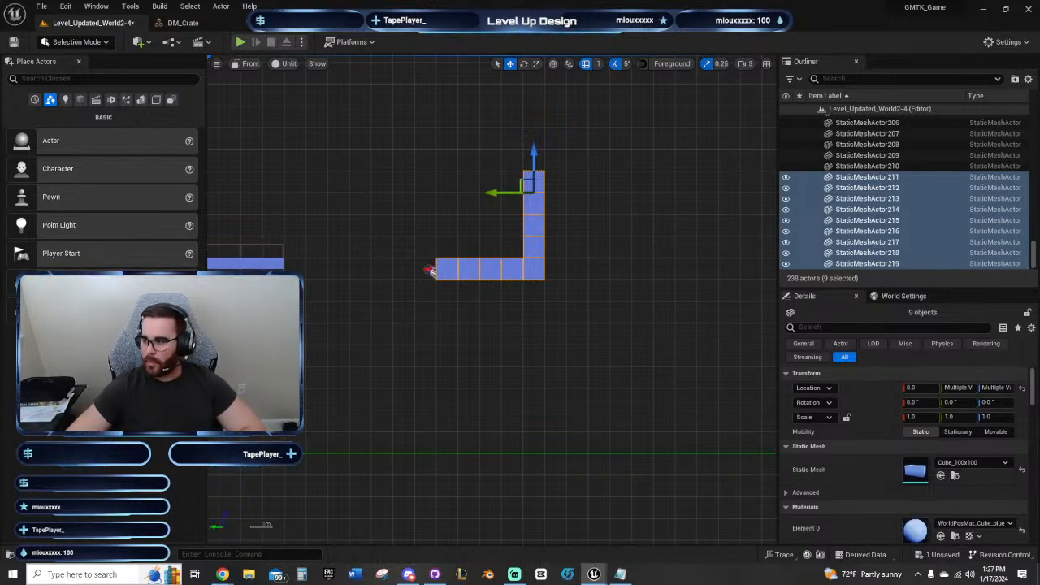
key(Right)
key(Right)
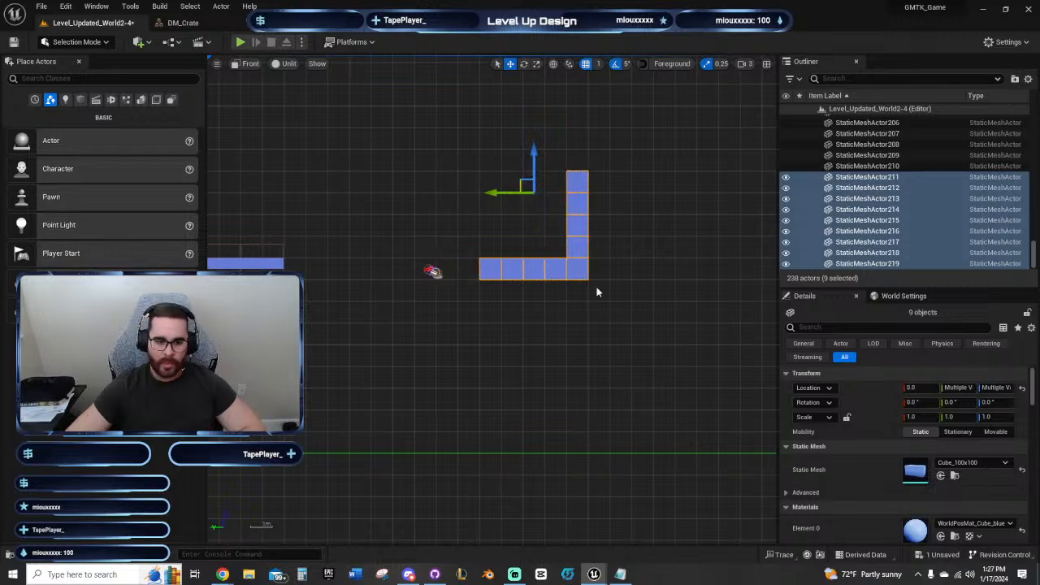
key(ctrl+z)
Step: Move the second fire state changer to the shifted platform's near end, at about Y -6903
scroll(435, 268, up, 3)
click(429, 274)
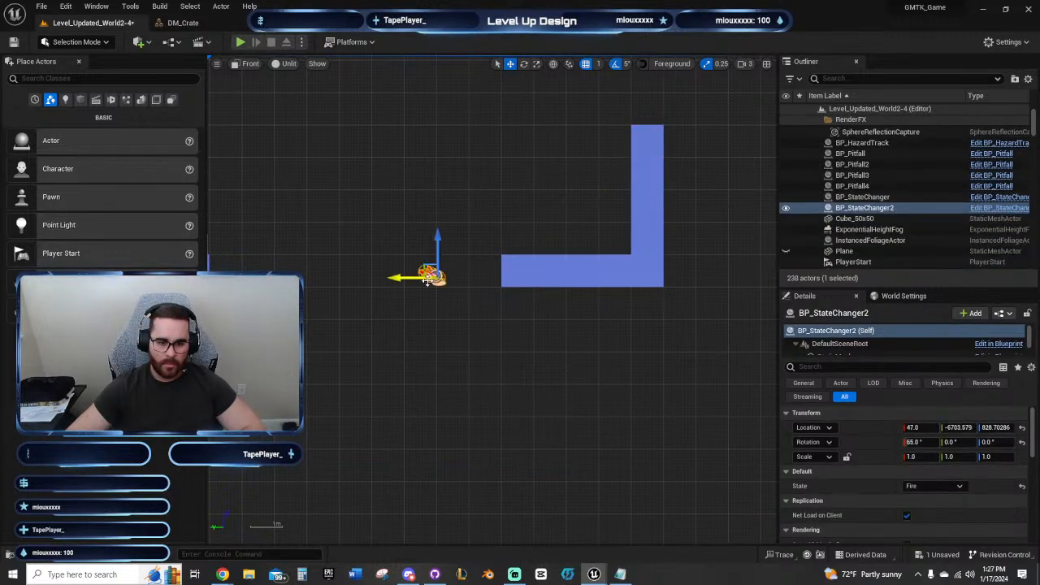
drag(407, 277, 472, 277)
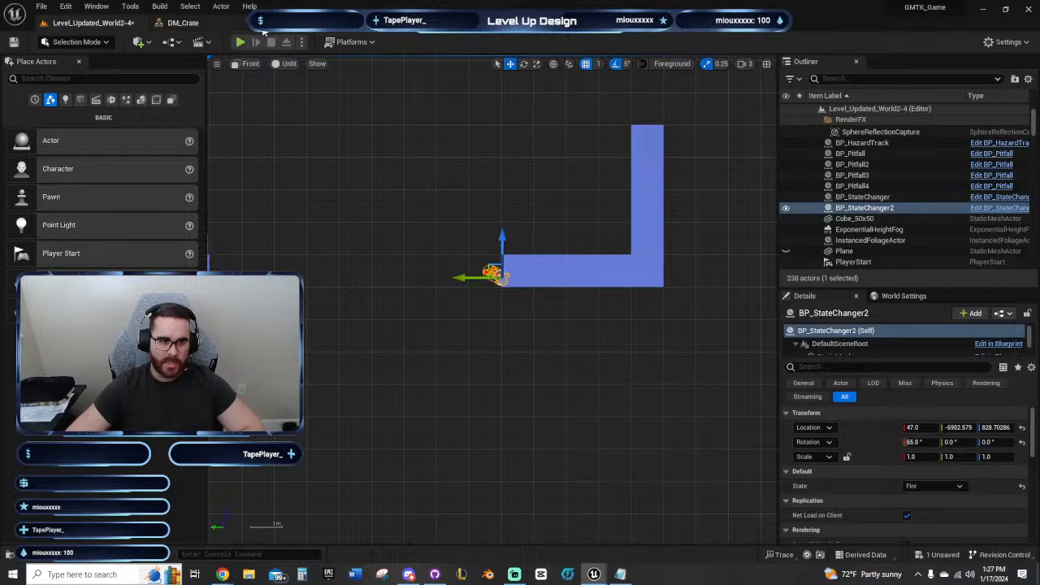
Step: Playtest the pitfall run and the widened gap, using the fire state changer to reach the walled platform
click(241, 42)
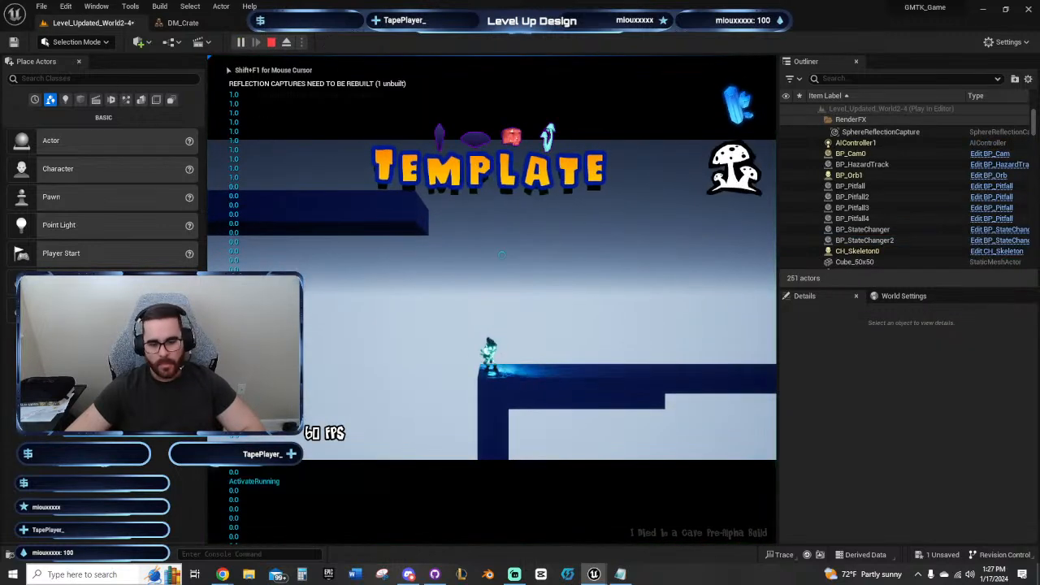
key(d)
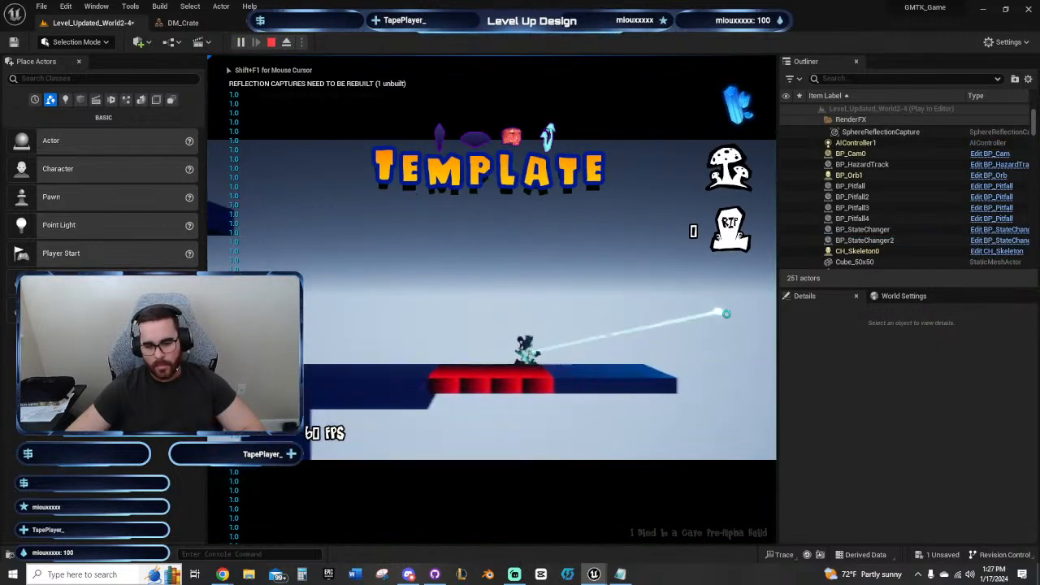
key(space)
key(space)
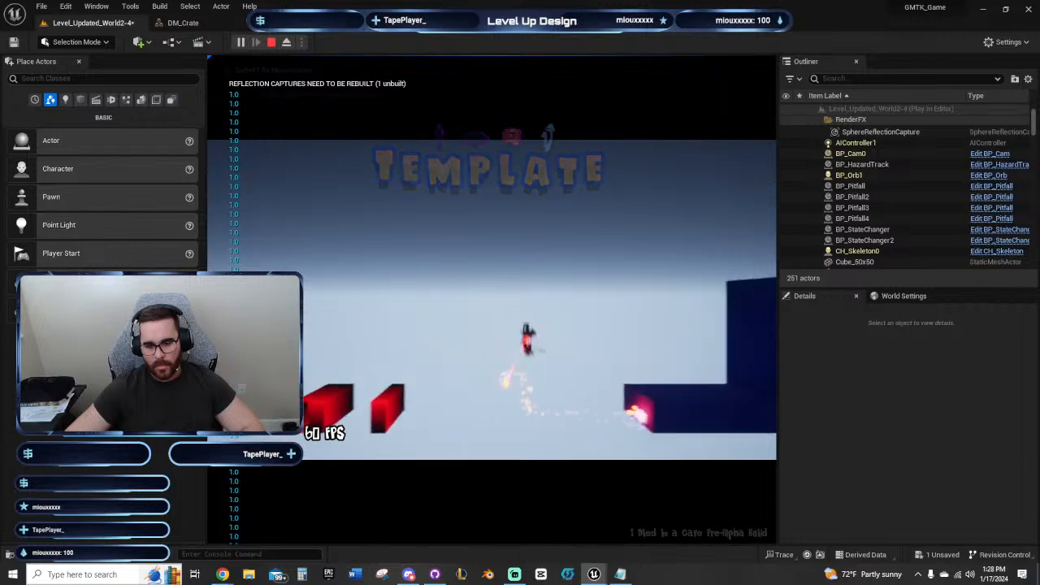
key(a)
key(d)
key(Escape)
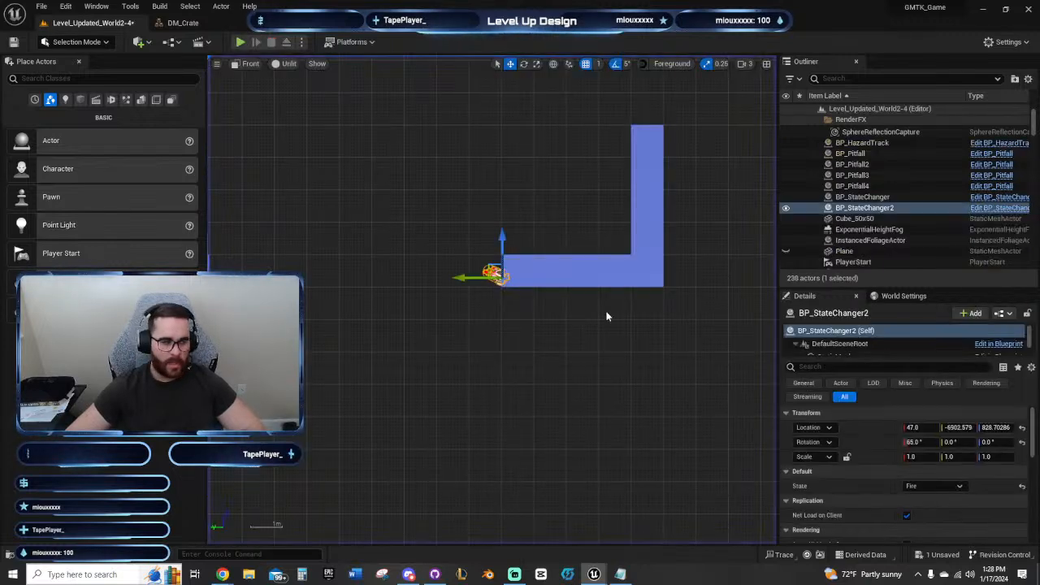
Step: Extend a ledge outward from the wall's top cube with five duplicates at Z 1200, ending at Y -7850
right_drag(607, 313, 293, 496)
click(335, 345)
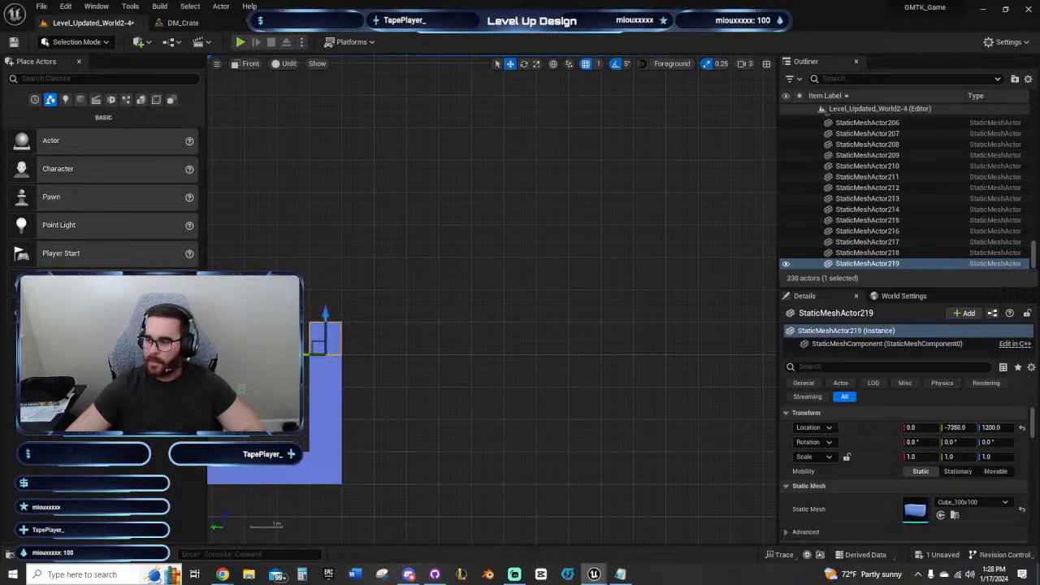
click(333, 431)
click(333, 400)
click(334, 368)
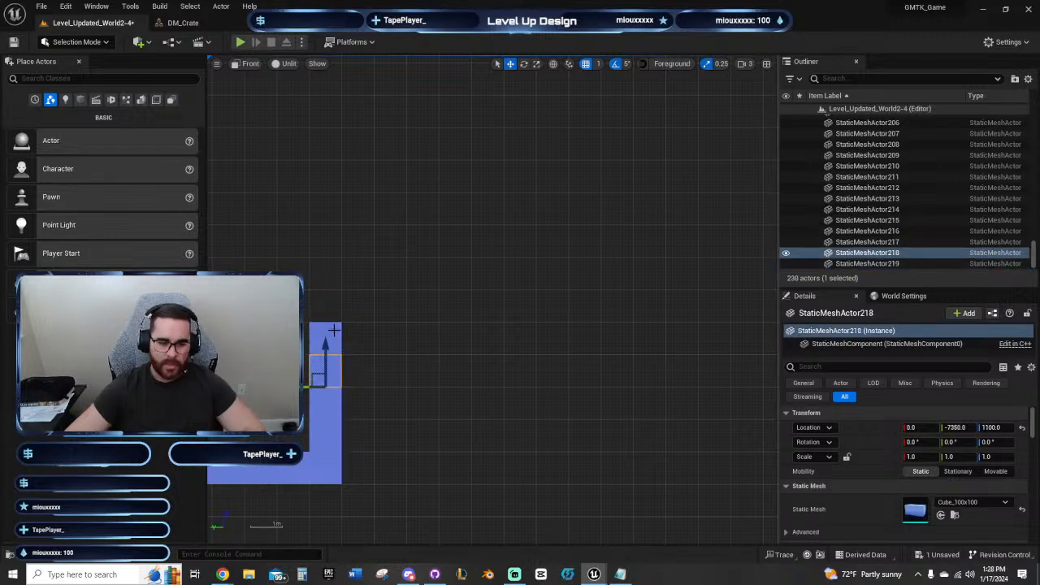
click(334, 332)
key(alt+Right)
key(alt+Right)
key(alt+Right)
key(alt+Right)
key(alt+Right)
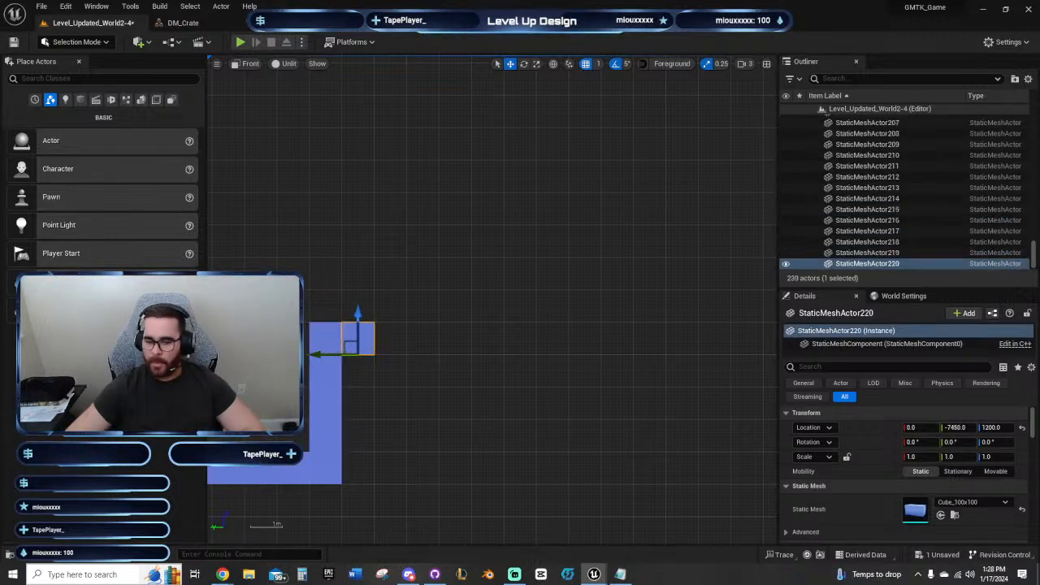
Step: Move the Player Start onto the walled platform in front of the wall, at about Y -7187, Z 992
right_drag(404, 294, 630, 283)
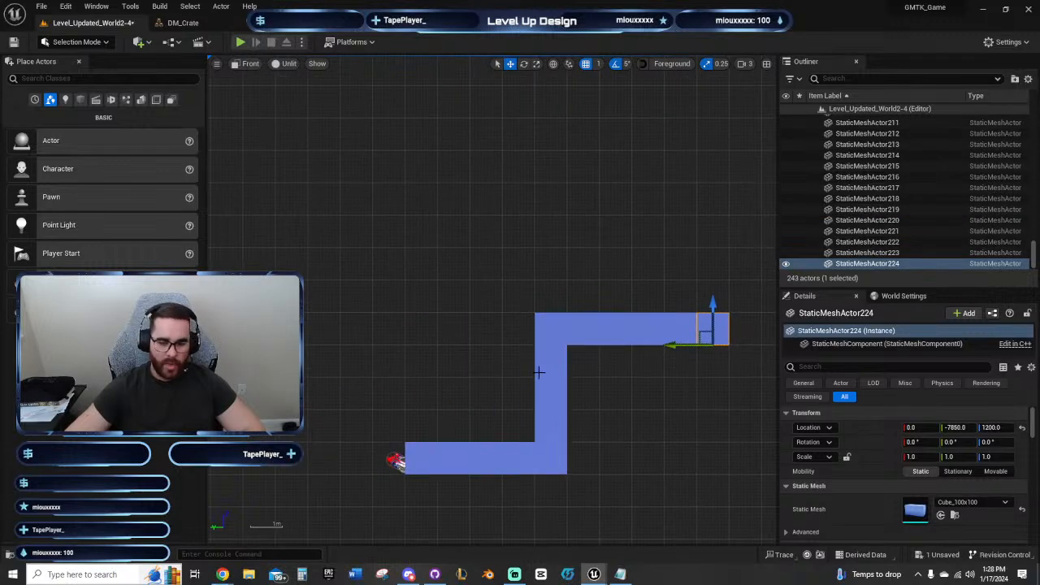
right_drag(274, 326, 573, 303)
scroll(399, 352, down, 3)
right_drag(386, 353, 553, 326)
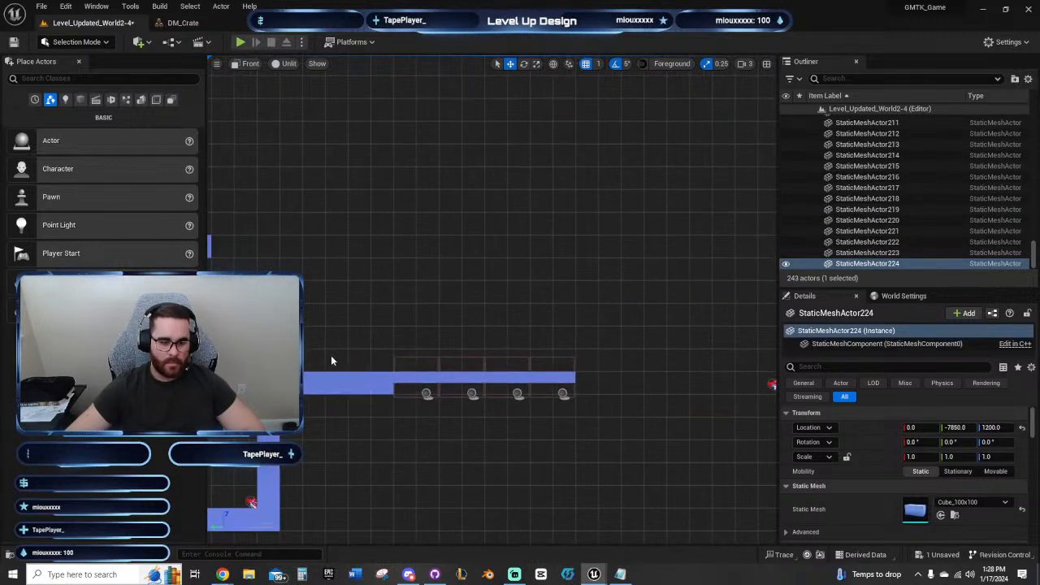
click(269, 355)
drag(247, 352, 789, 313)
right_drag(735, 303, 508, 317)
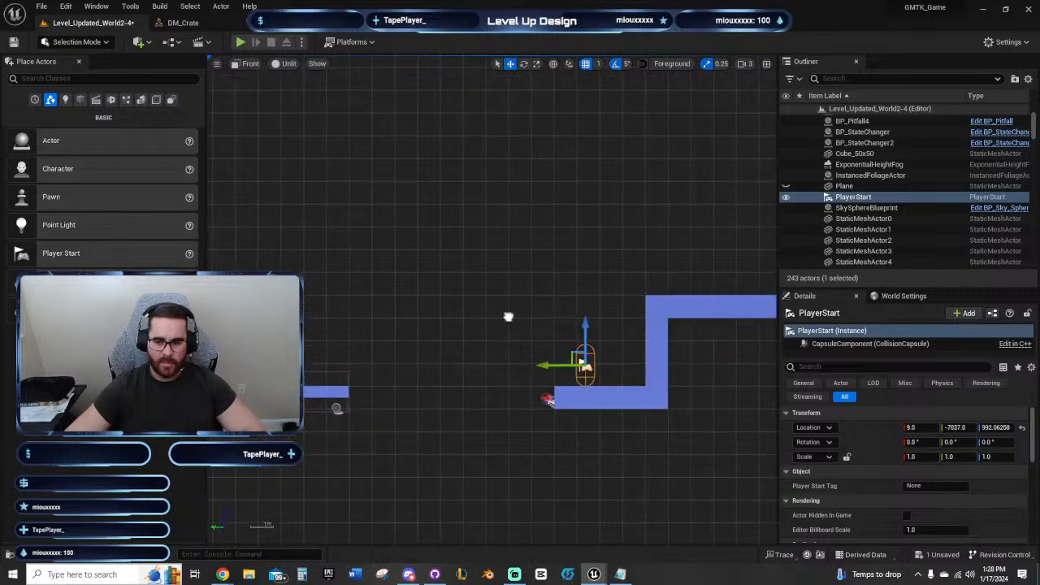
drag(556, 365, 596, 368)
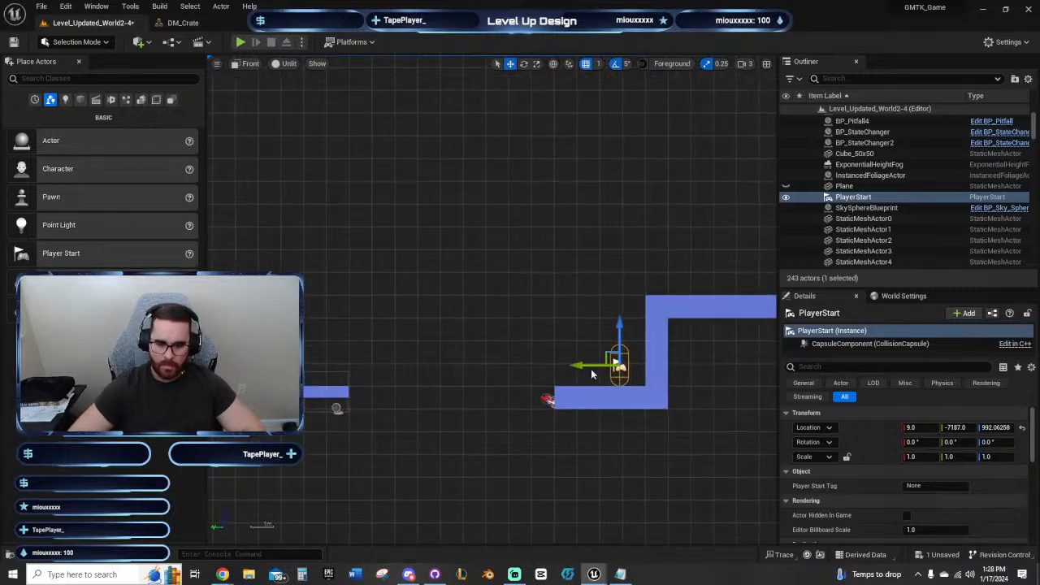
Step: Playtest climbing the wall from the new start position up onto the upper ledge
click(240, 41)
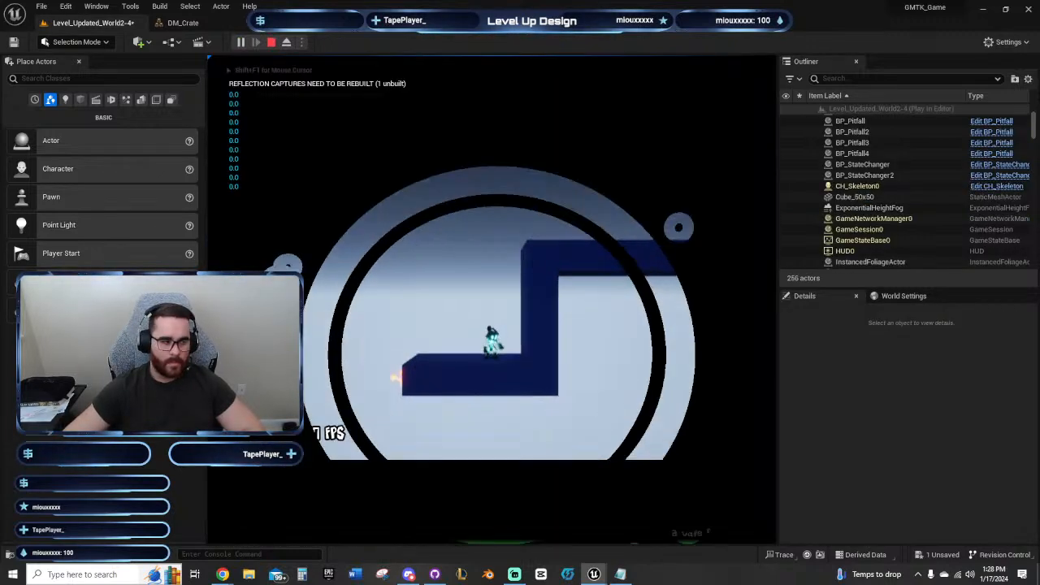
key(d)
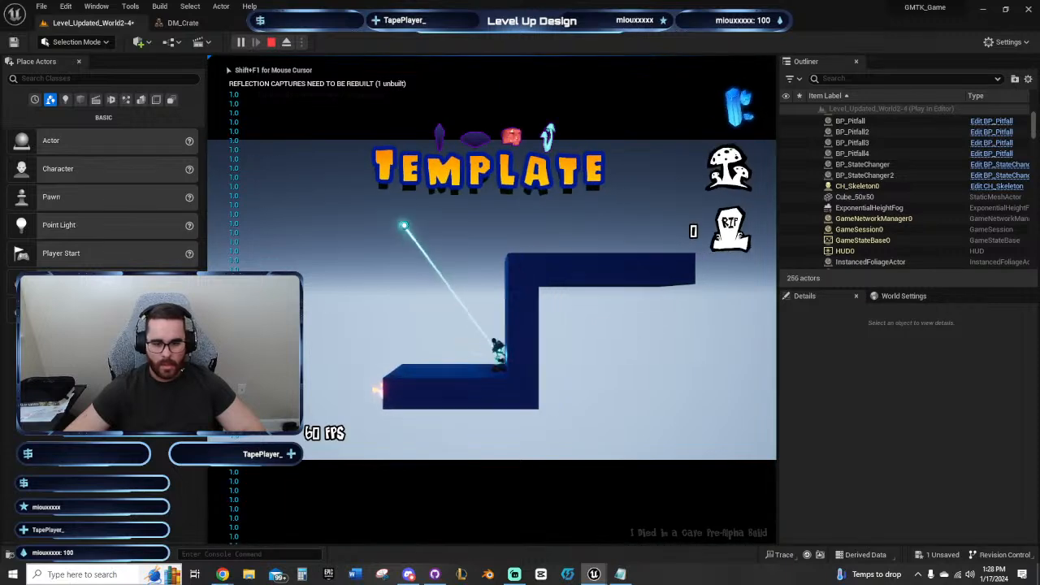
key(space)
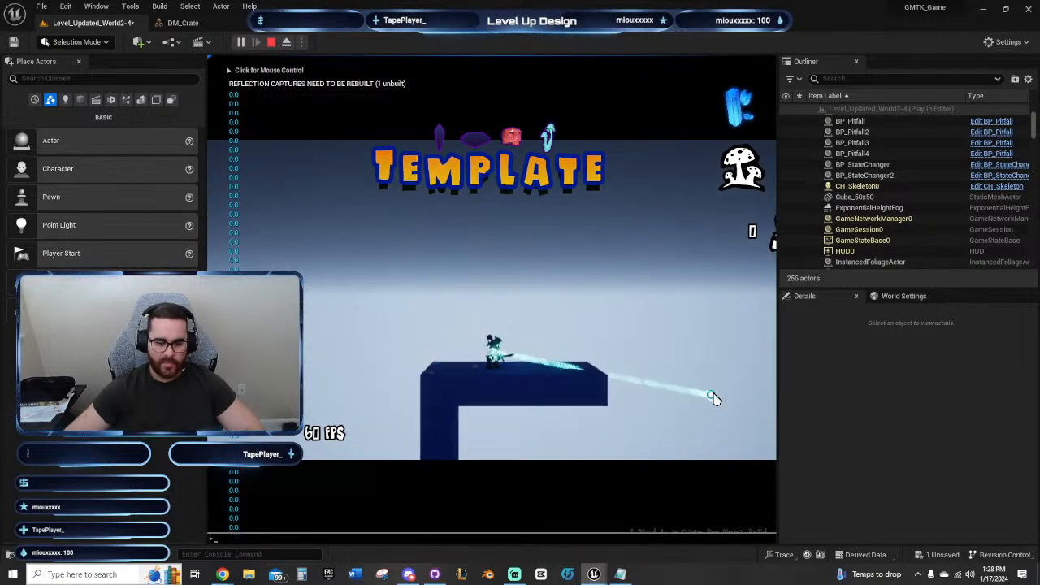
key(Escape)
Step: Raise the wall by duplicating its top corner cube upward to Y -7350, Z 1300
right_drag(659, 370, 751, 397)
scroll(751, 397, up, 2)
right_drag(629, 409, 638, 484)
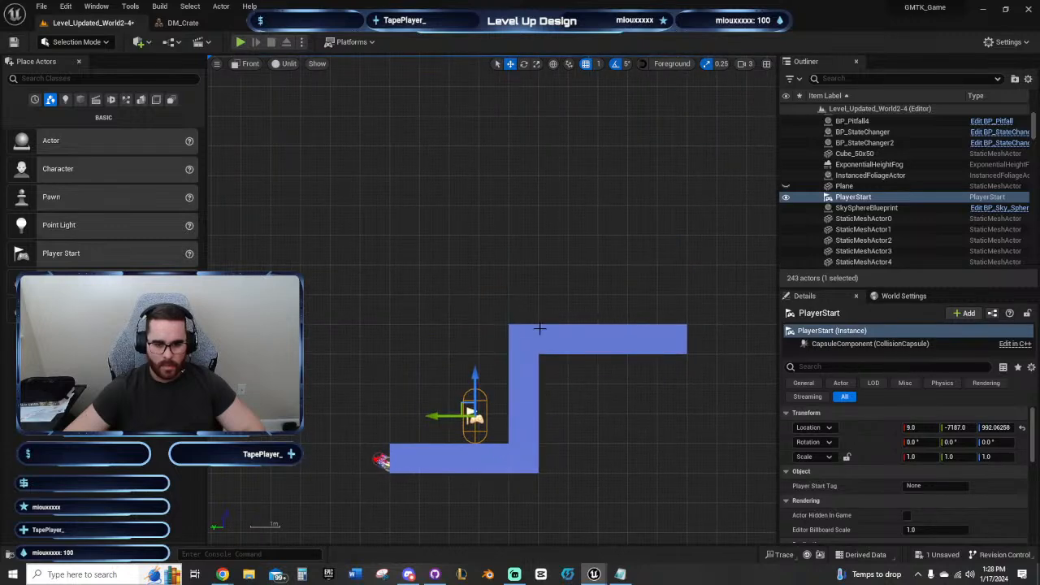
click(521, 339)
alt+drag(523, 313, 524, 284)
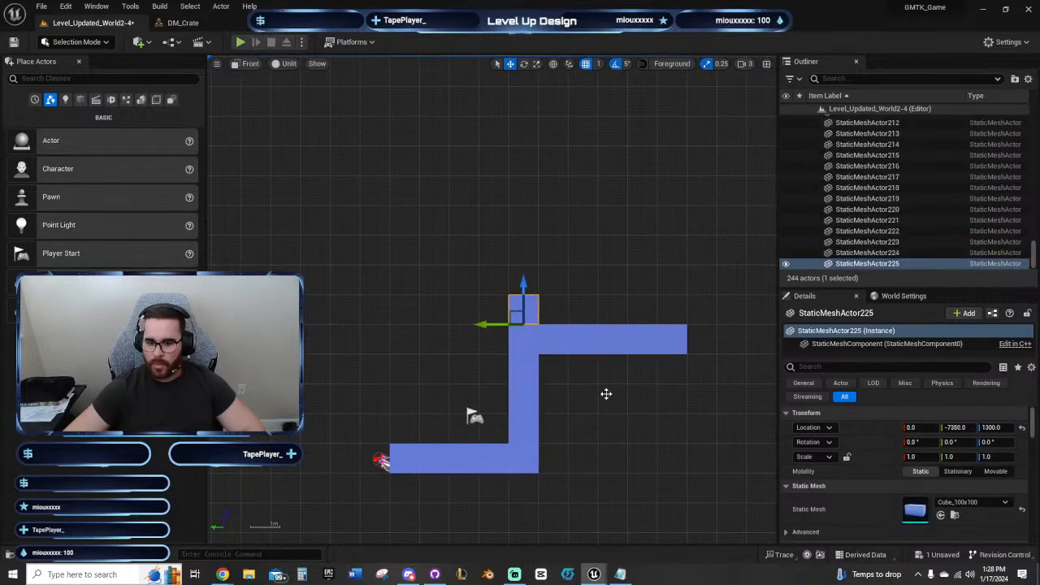
Step: Raise the walled platform, wall and ledge cubes together by 300 units, leaving the Player Start out of the selection
drag(715, 341, 551, 340)
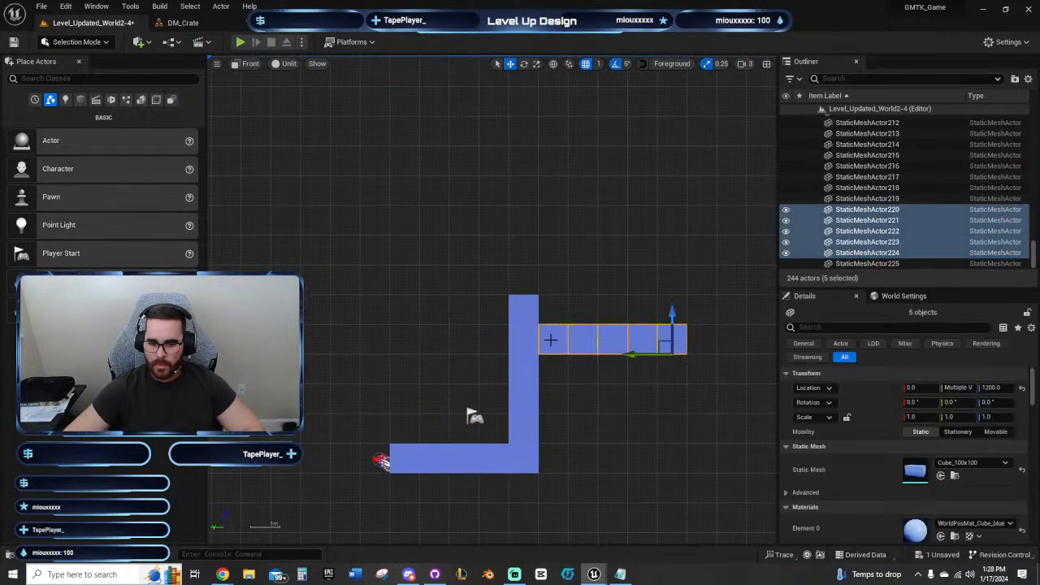
click(505, 298)
right_drag(500, 295, 518, 192)
scroll(525, 233, down, 2)
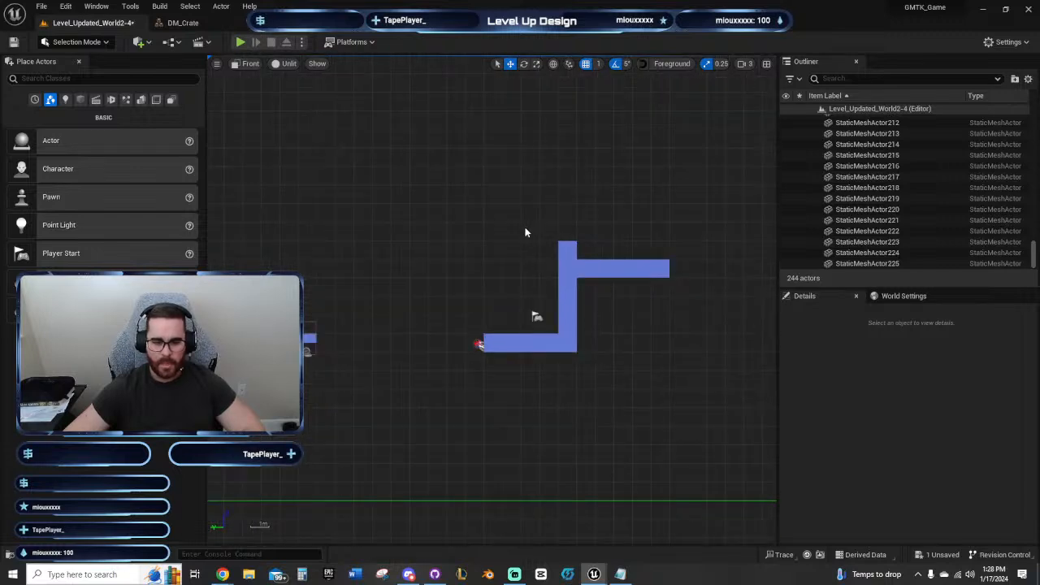
drag(594, 316, 640, 359)
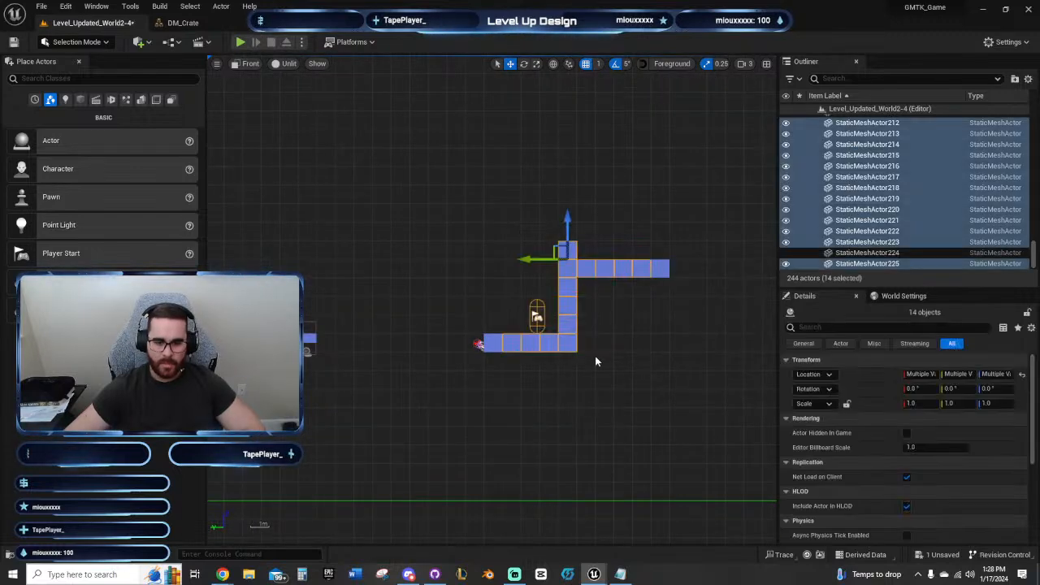
ctrl+click(494, 343)
ctrl+click(537, 317)
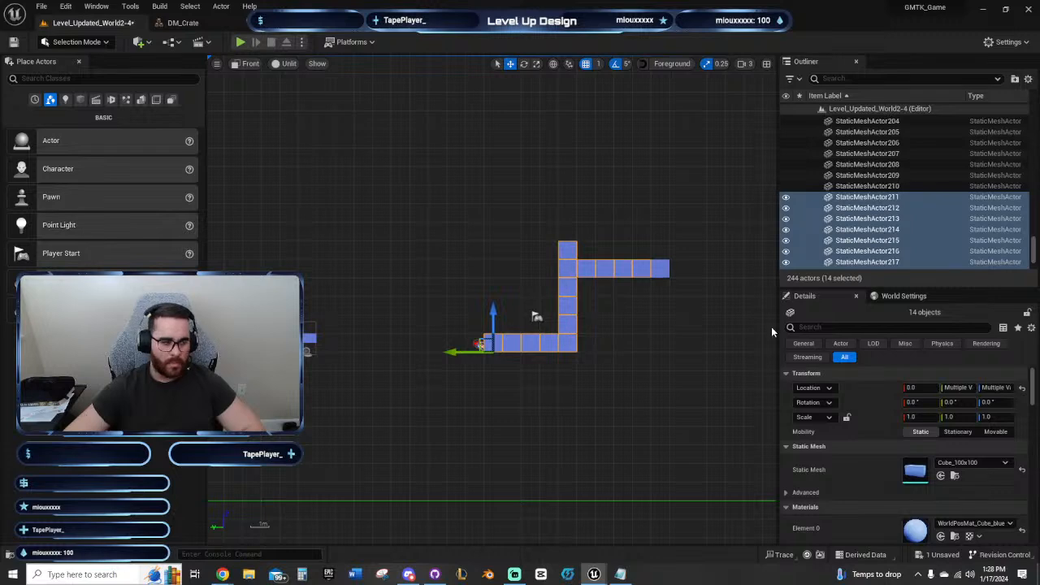
key(Up)
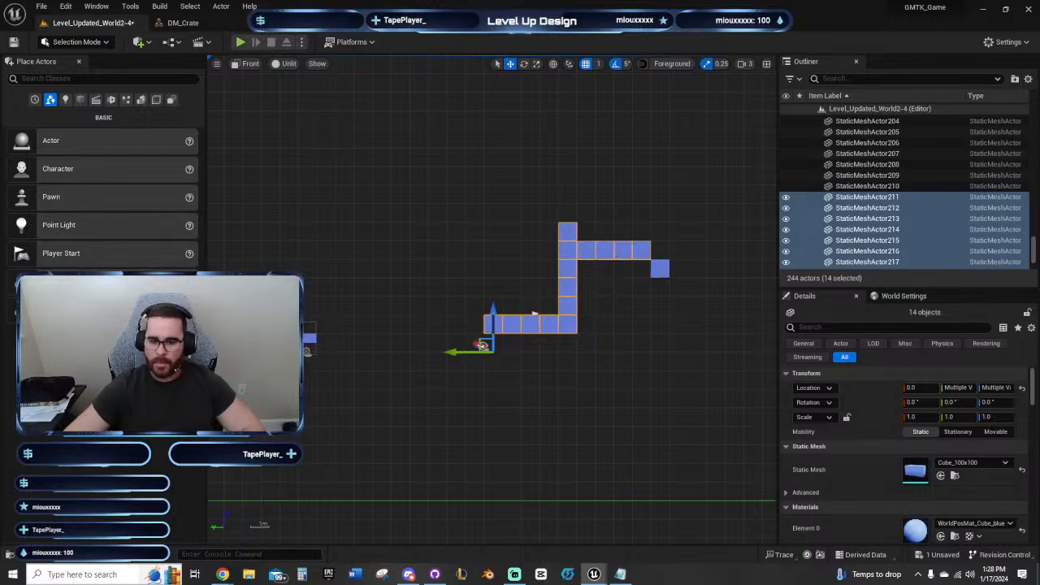
key(Up)
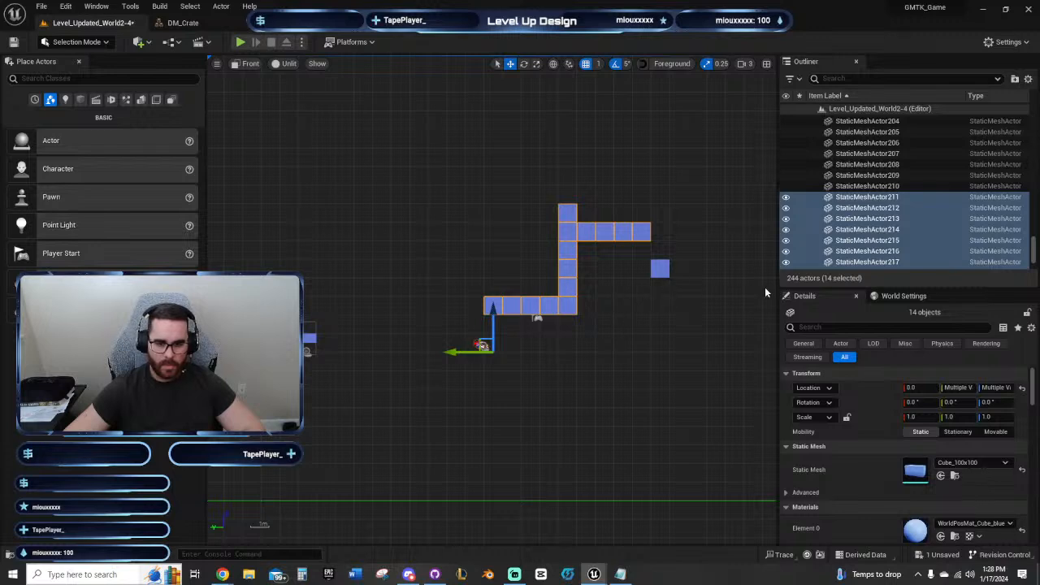
key(Up)
Step: Duplicate the raised ledge's end cube outward to Y -7850, Z 1500, and delete the leftover cube below it
click(655, 213)
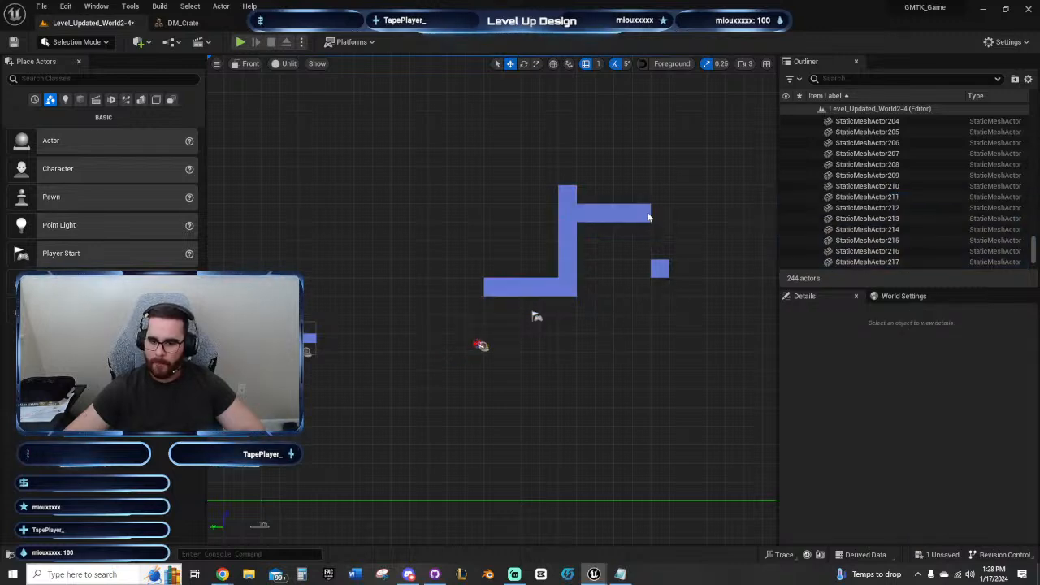
click(642, 214)
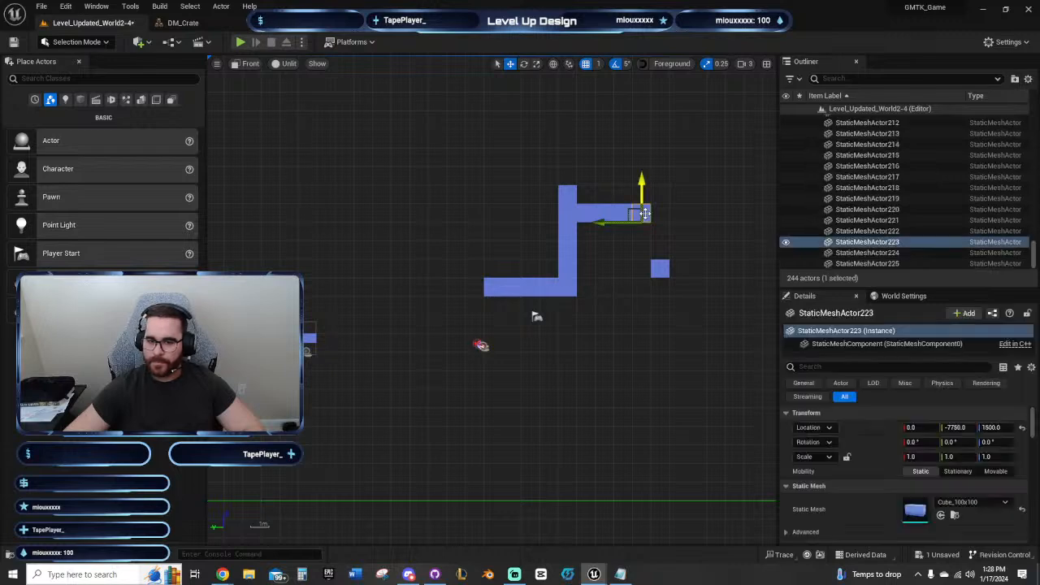
alt+drag(637, 215, 656, 215)
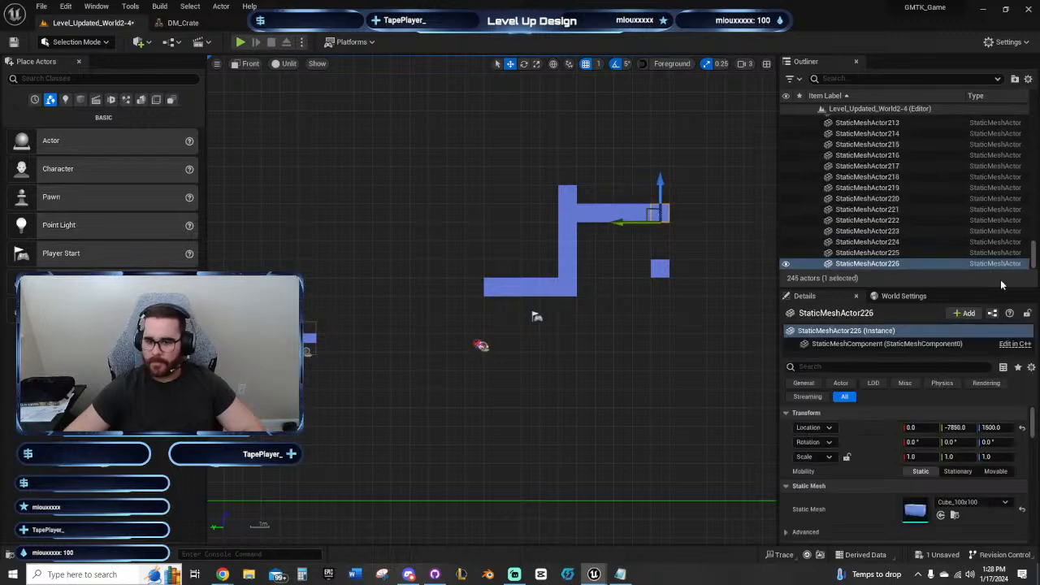
click(664, 268)
key(Delete)
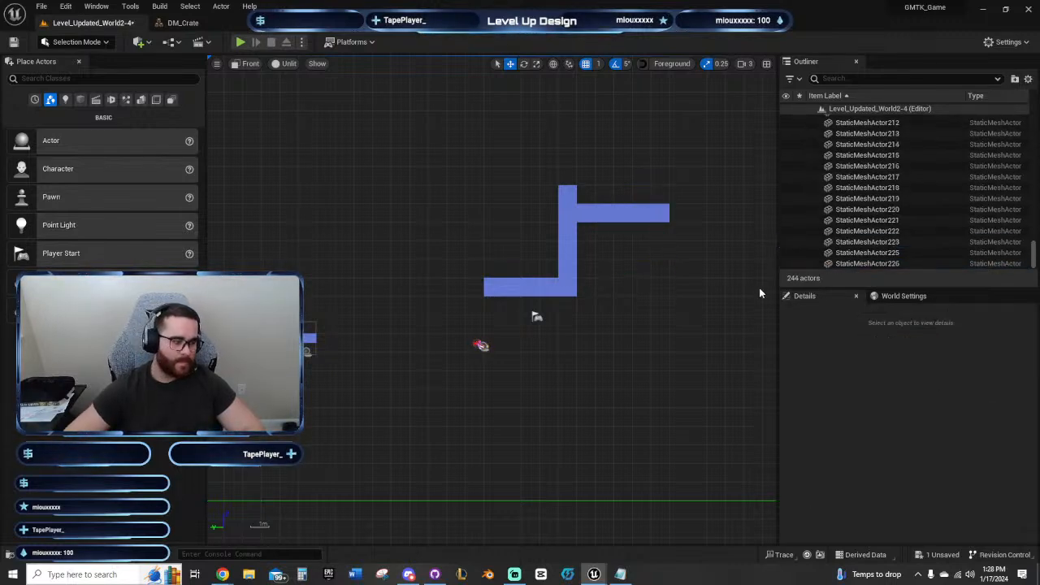
Step: Lift the Player Start above the raised platform and move the fire state changer up to the platform's outer end
right_drag(559, 339, 590, 365)
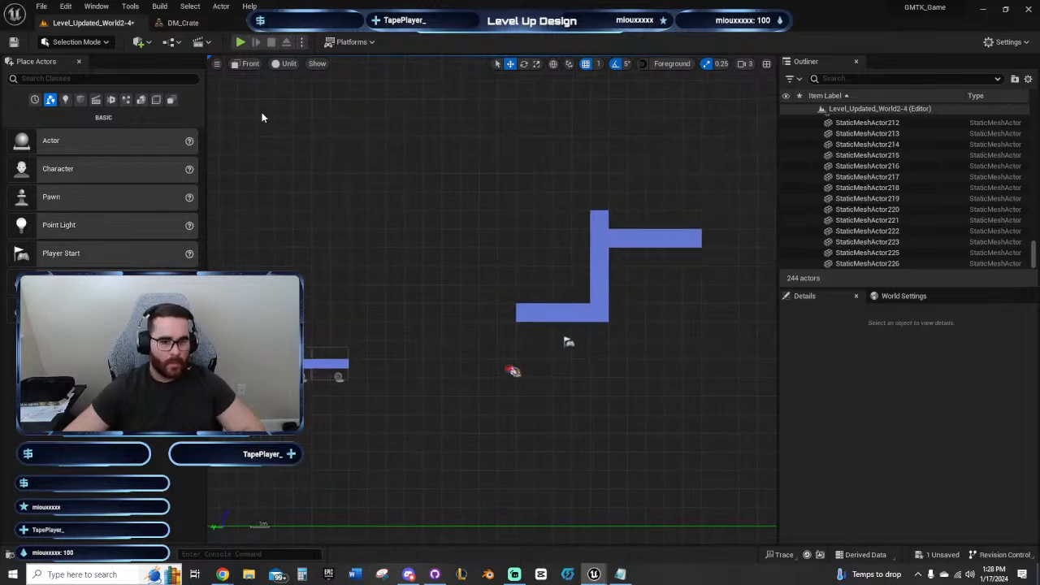
drag(568, 343, 569, 270)
drag(513, 372, 277, 278)
Step: Move the Player Start back to the platform before the pitfalls, dropping it onto the floor at about Y -4733, Z 992
click(568, 272)
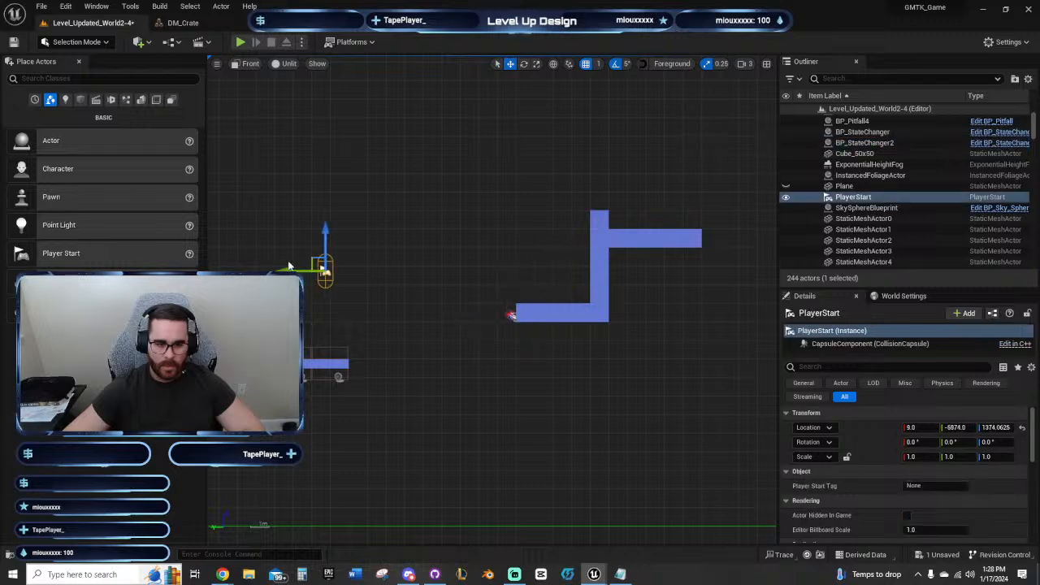
right_drag(278, 279, 571, 301)
drag(583, 298, 372, 319)
key(End)
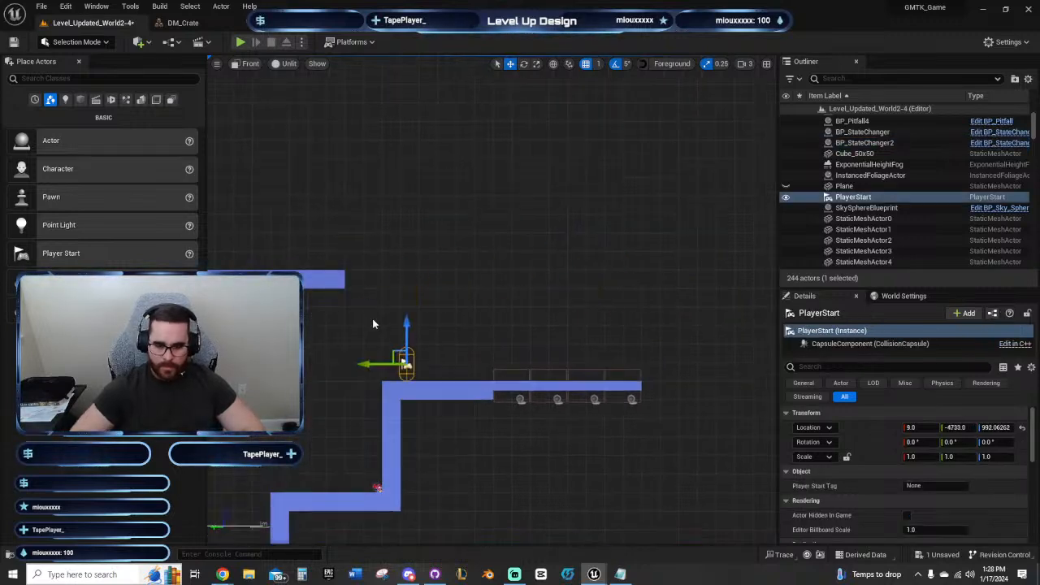
Step: Playtest crossing the pitfalls and the gap to the raised platform, and climbing its wall
key(alt+p)
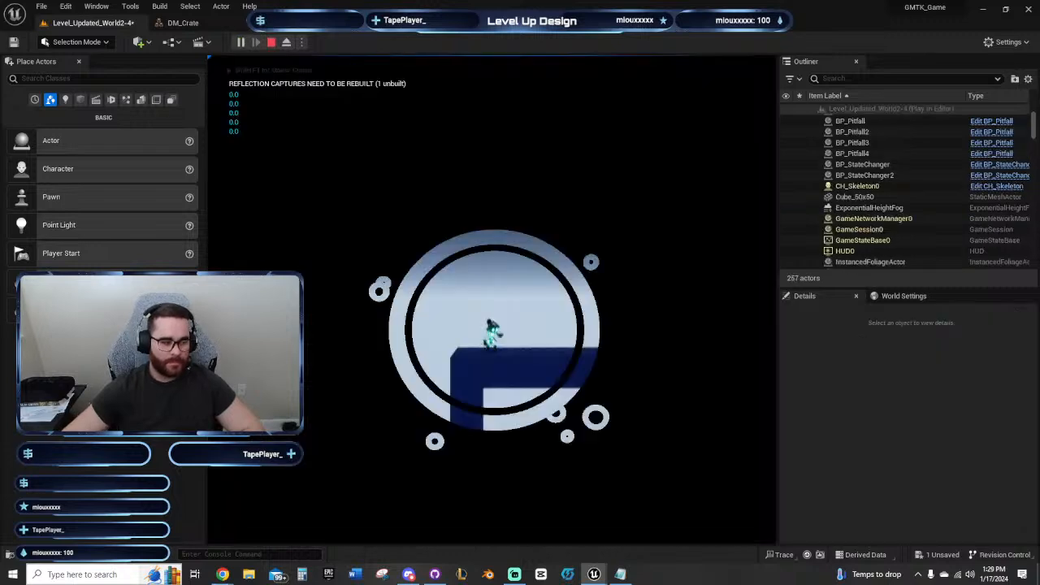
key(d)
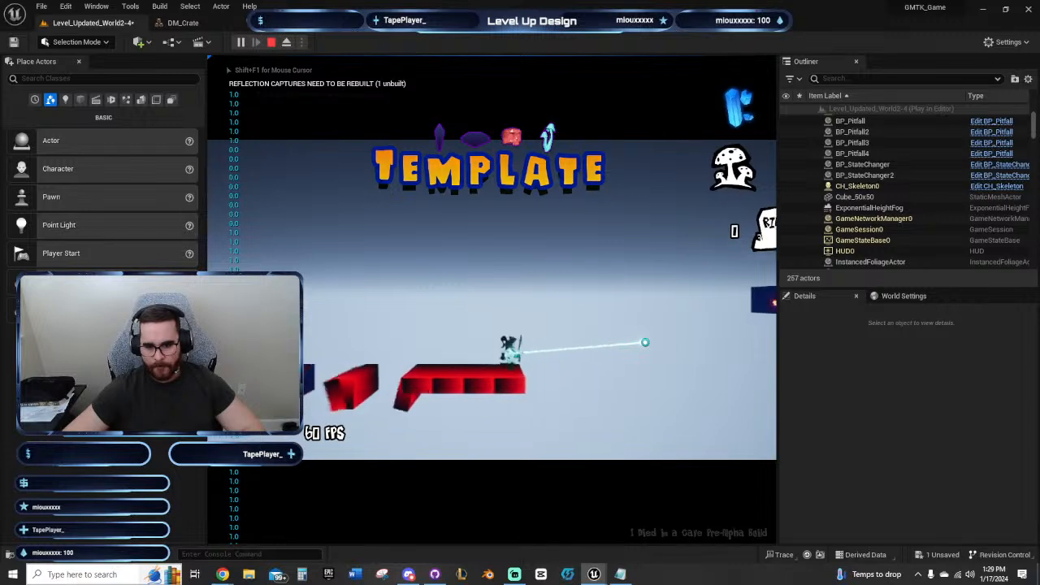
key(space)
click(498, 423)
key(d)
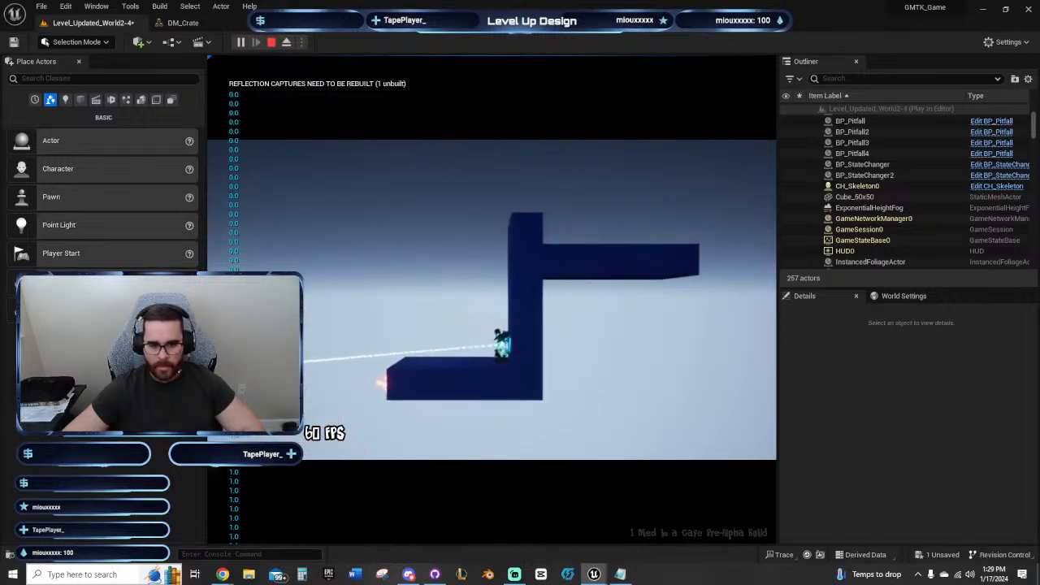
key(space)
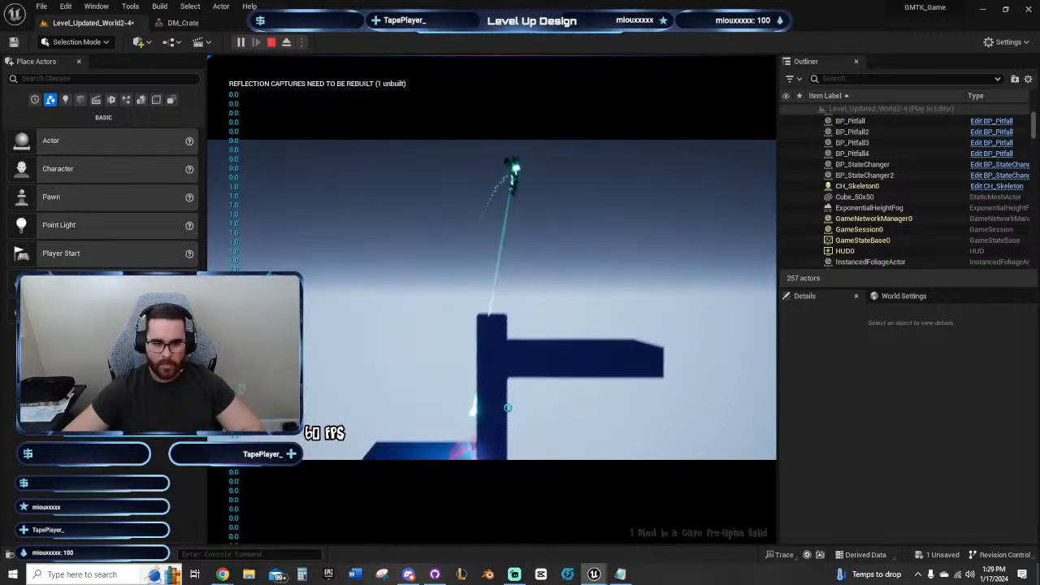
key(Escape)
Step: Move the Player Start onto the upper ledge behind the wall, at about Y -7498, Z 1692
right_drag(631, 367, 630, 425)
scroll(679, 335, up, 3)
scroll(631, 426, down, 5)
right_drag(534, 412, 430, 430)
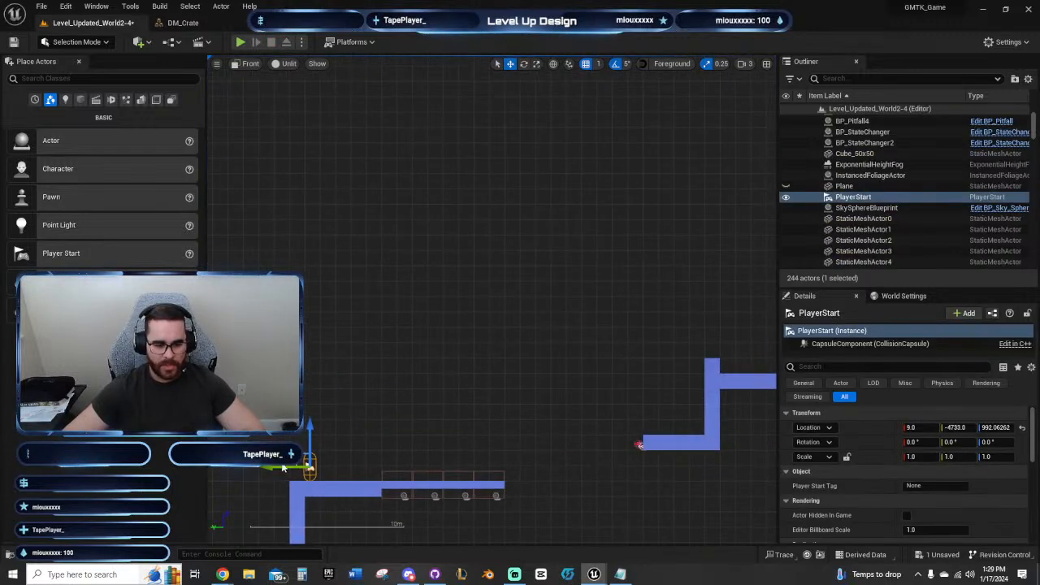
drag(278, 466, 702, 279)
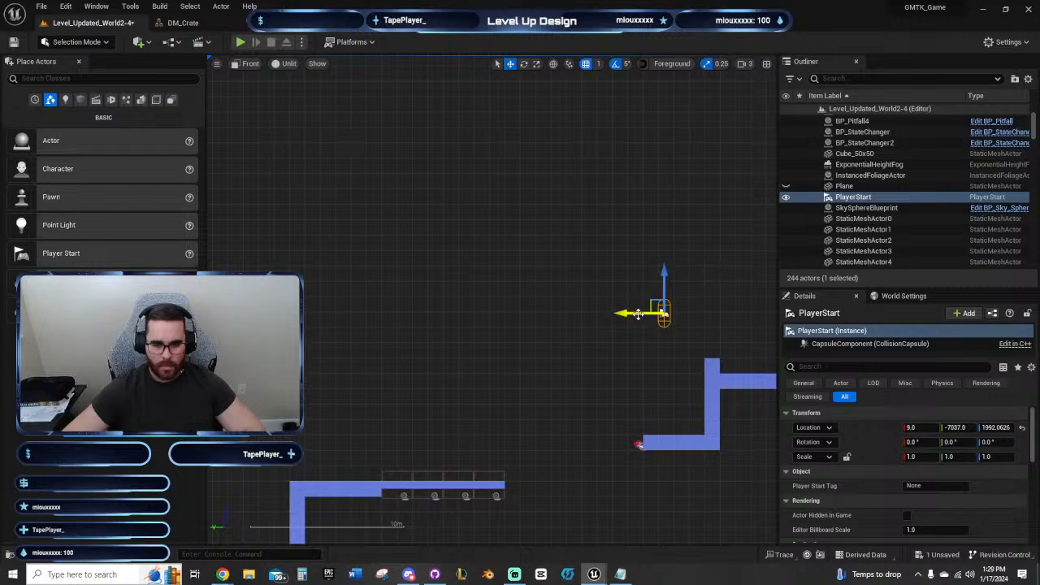
drag(639, 316, 721, 318)
key(End)
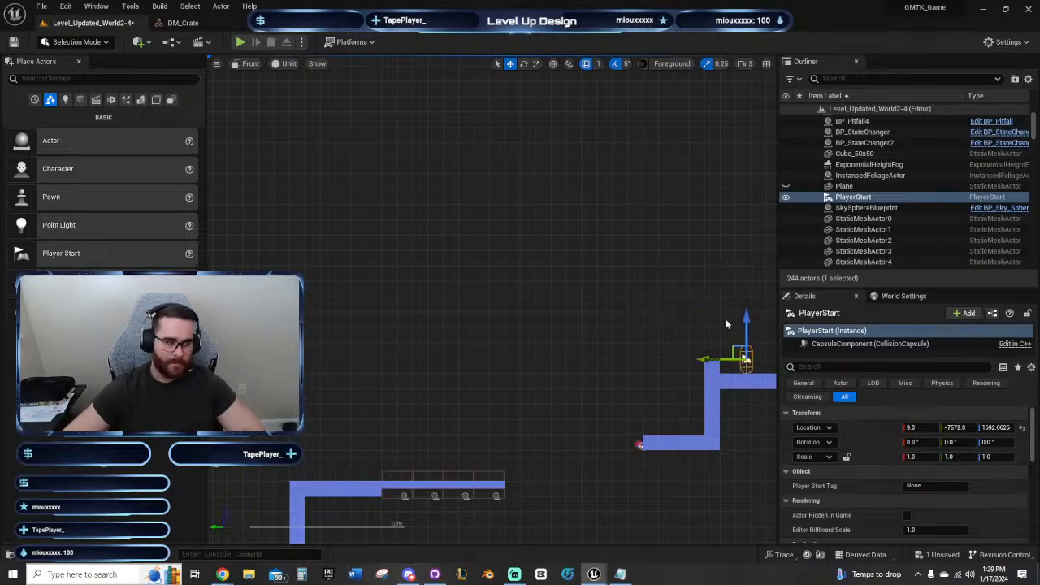
right_drag(724, 328, 509, 290)
drag(493, 328, 478, 329)
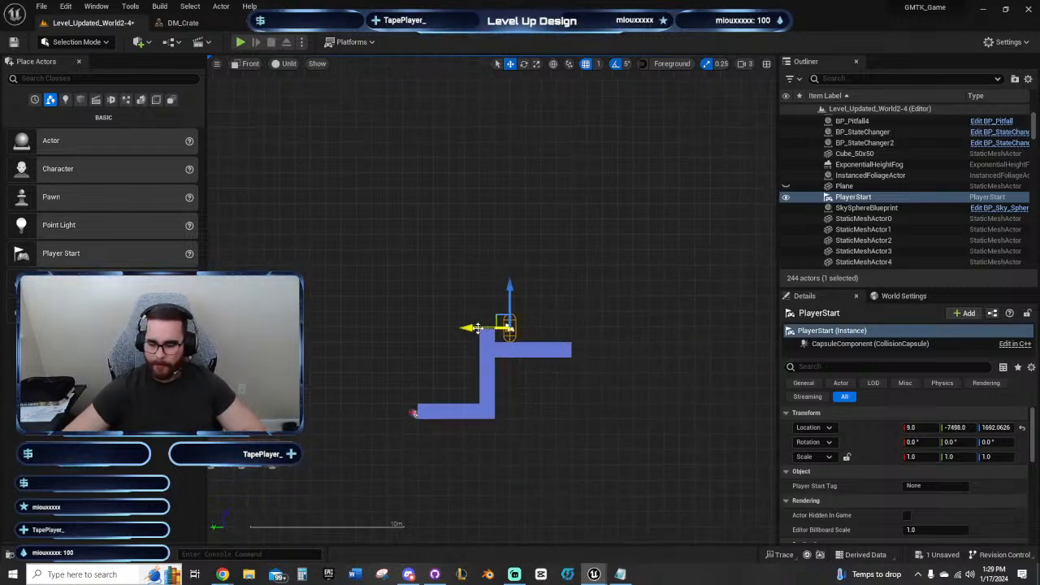
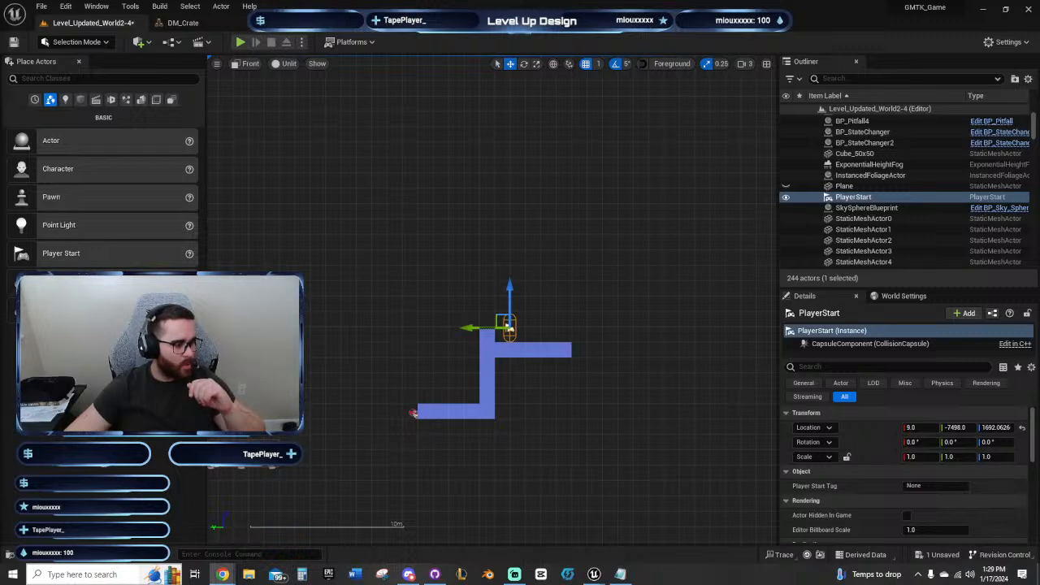
Step: Look over the pitfall section, the gap and the empty space past the upper ledge
right_drag(522, 270, 801, 215)
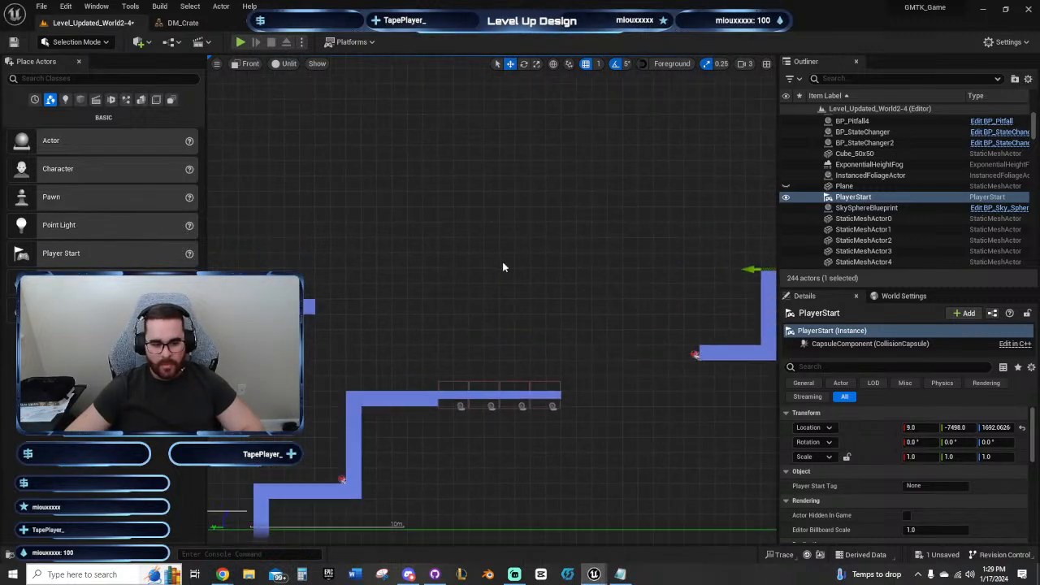
right_drag(478, 317, 309, 321)
right_drag(442, 262, 380, 300)
right_drag(652, 260, 433, 288)
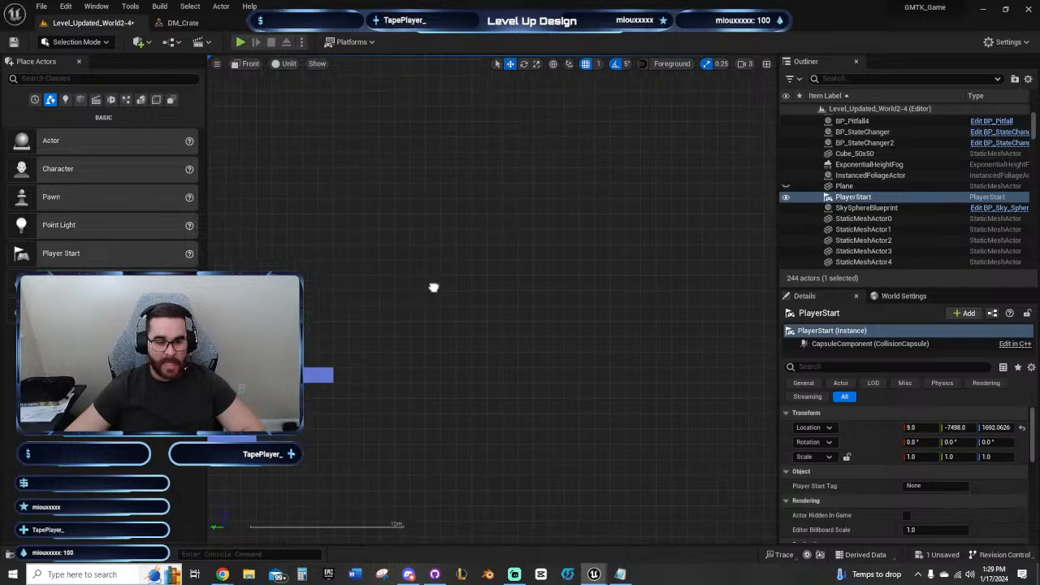
right_click(448, 296)
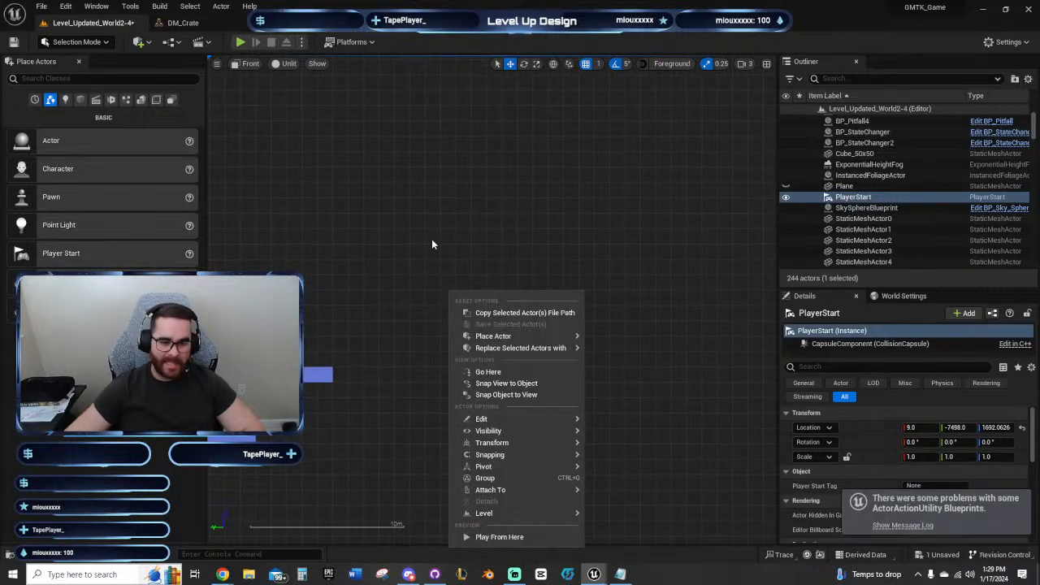
right_drag(432, 239, 589, 287)
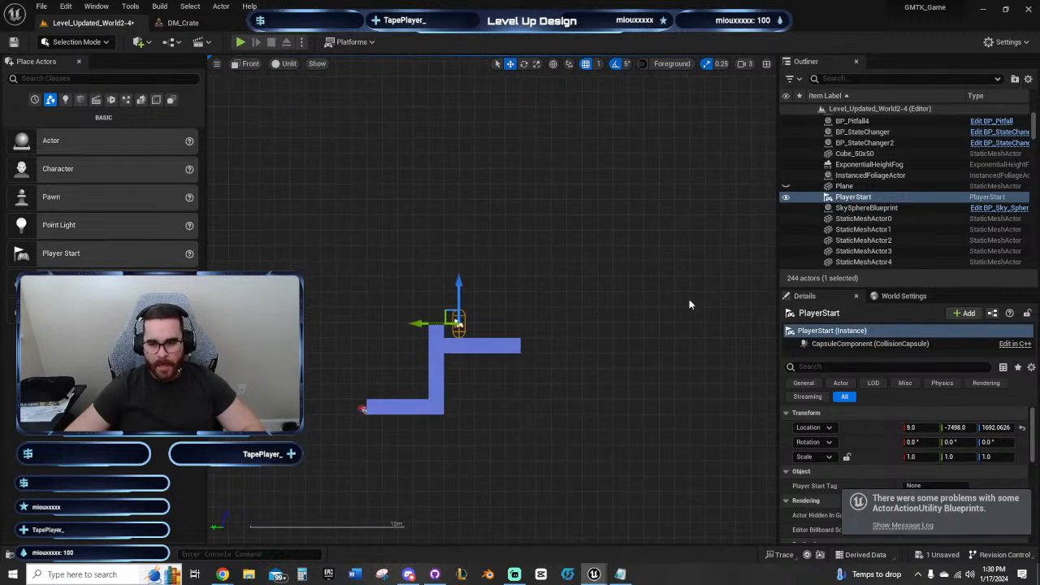
right_drag(642, 249, 534, 182)
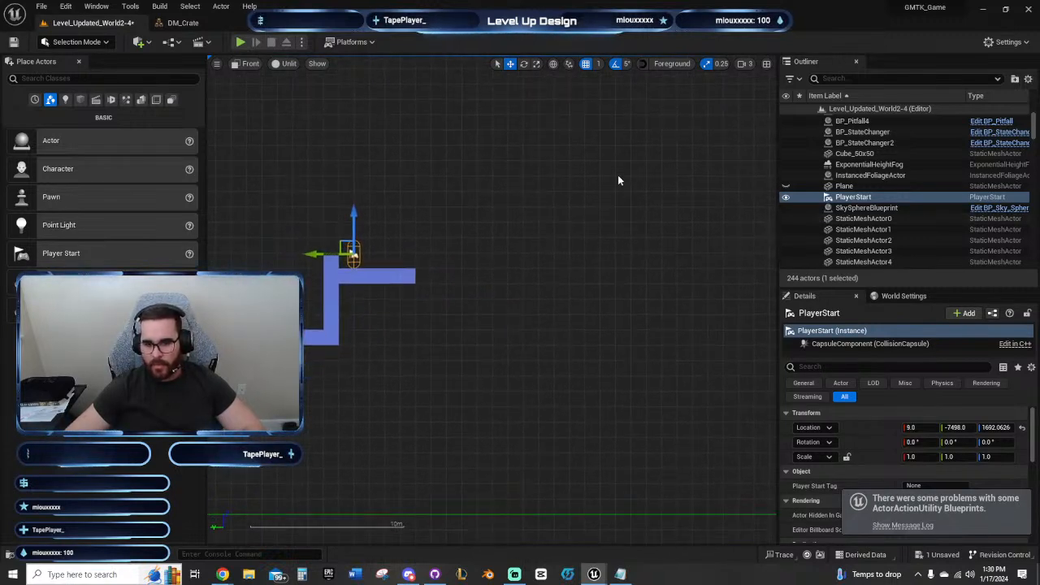
right_drag(618, 181, 779, 169)
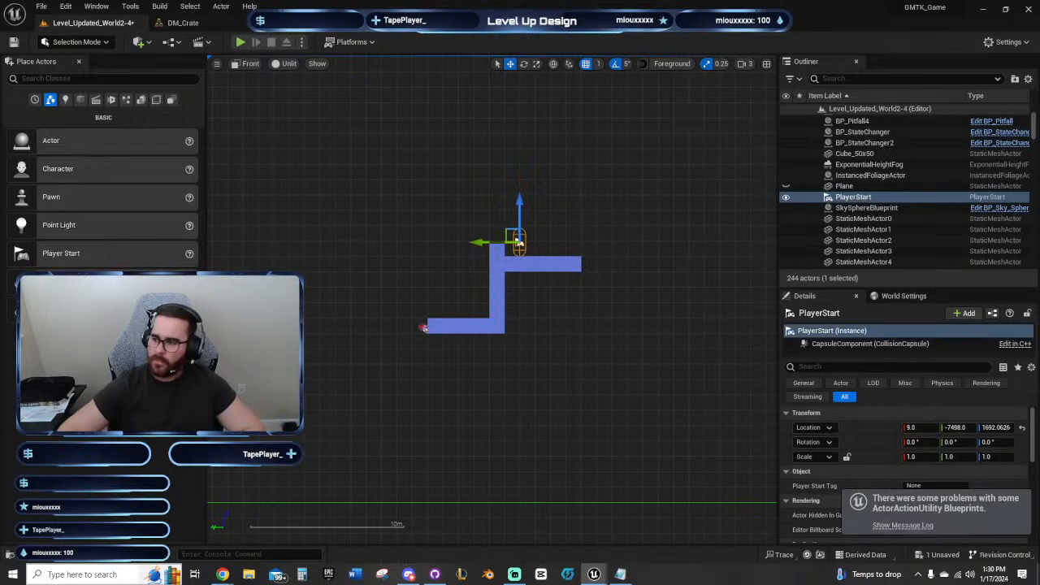
Step: Open the BP_Orb blueprint and examine the grab range, force-stop and physics grabbing logic in its Event Graph
click(301, 23)
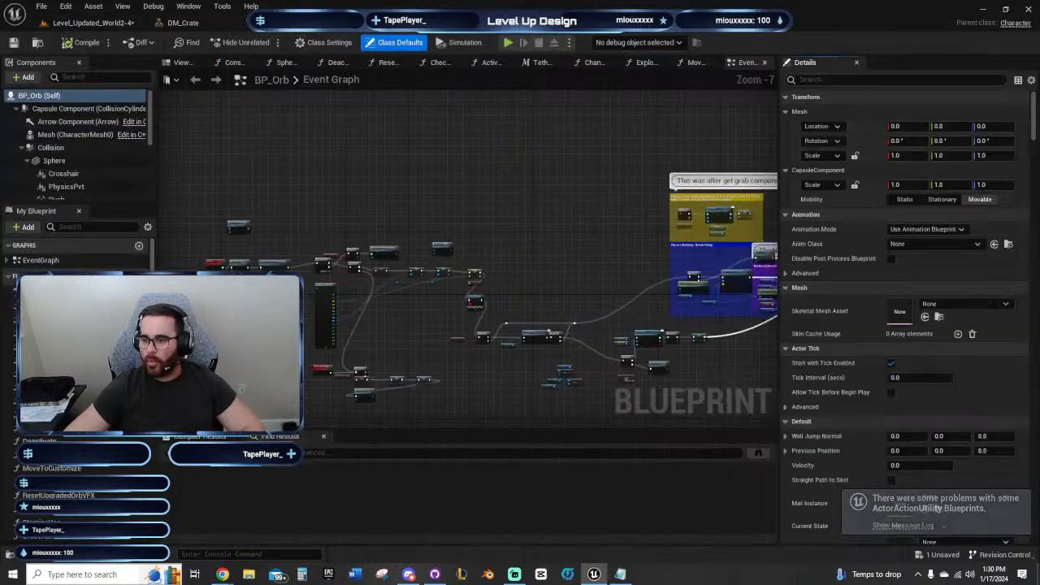
right_drag(355, 209, 539, 204)
scroll(423, 232, up, 5)
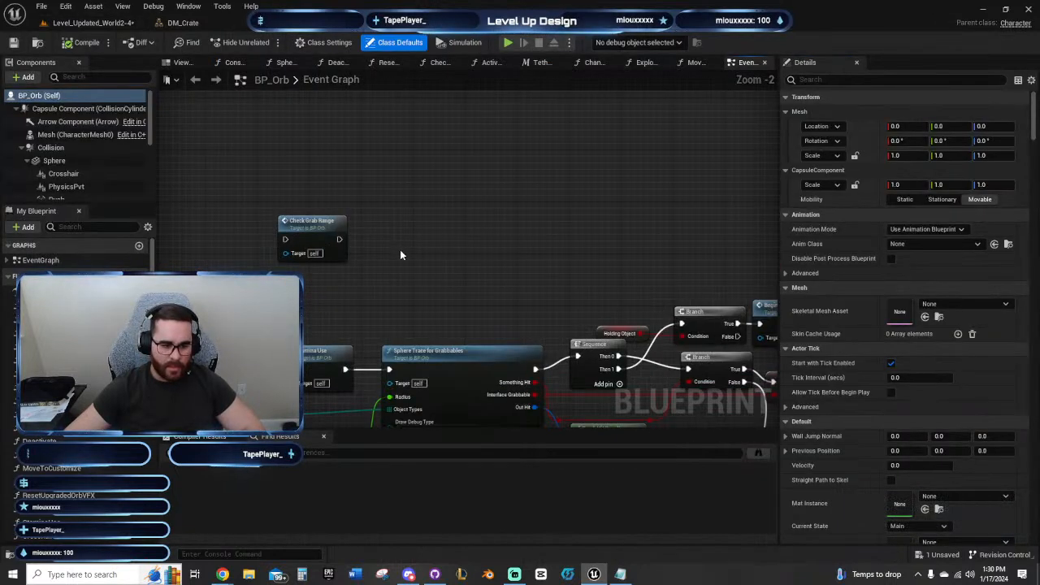
right_drag(400, 249, 414, 169)
scroll(414, 169, down, 3)
right_drag(447, 264, 404, 284)
scroll(400, 321, up, 4)
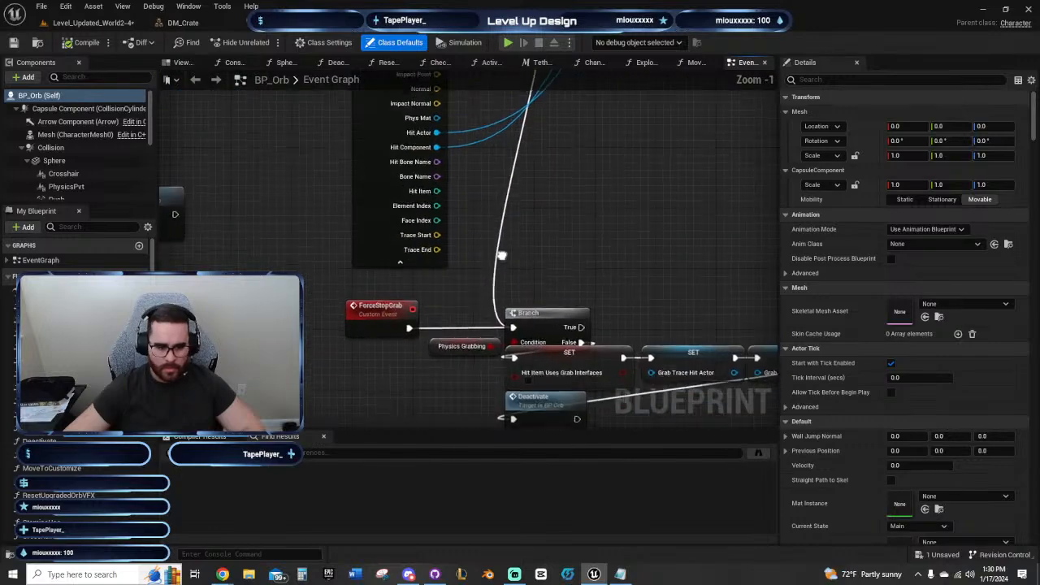
scroll(504, 269, down, 6)
scroll(418, 320, up, 3)
right_drag(504, 268, 81, 326)
right_drag(562, 218, 238, 366)
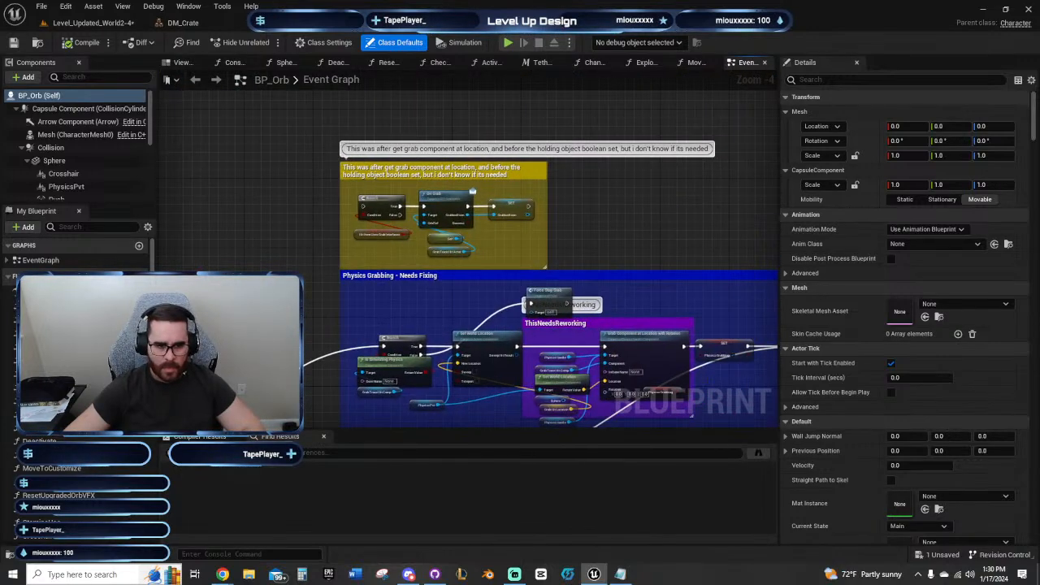
Step: Look over the orb's Event Graph from the physics grabbing section past the ActivateElectricity event to the ability and tick sections
right_drag(298, 288, 294, 136)
scroll(256, 342, up, 1)
scroll(268, 347, down, 6)
right_drag(600, 218, 371, 425)
scroll(339, 265, up, 4)
right_drag(357, 250, 343, 318)
scroll(343, 320, up, 3)
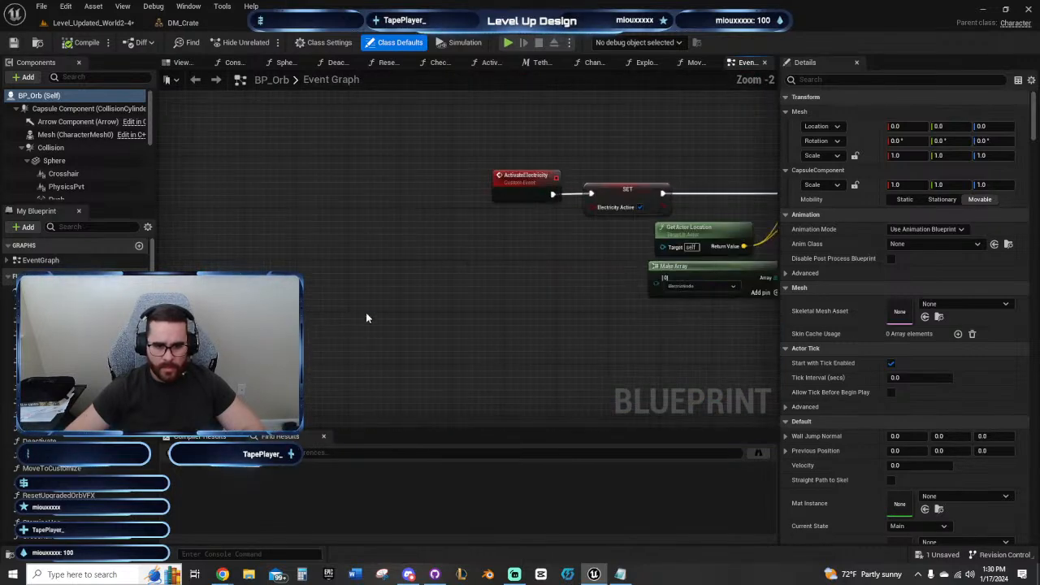
right_drag(455, 373, 424, 162)
right_drag(422, 147, 400, 431)
scroll(492, 342, down, 4)
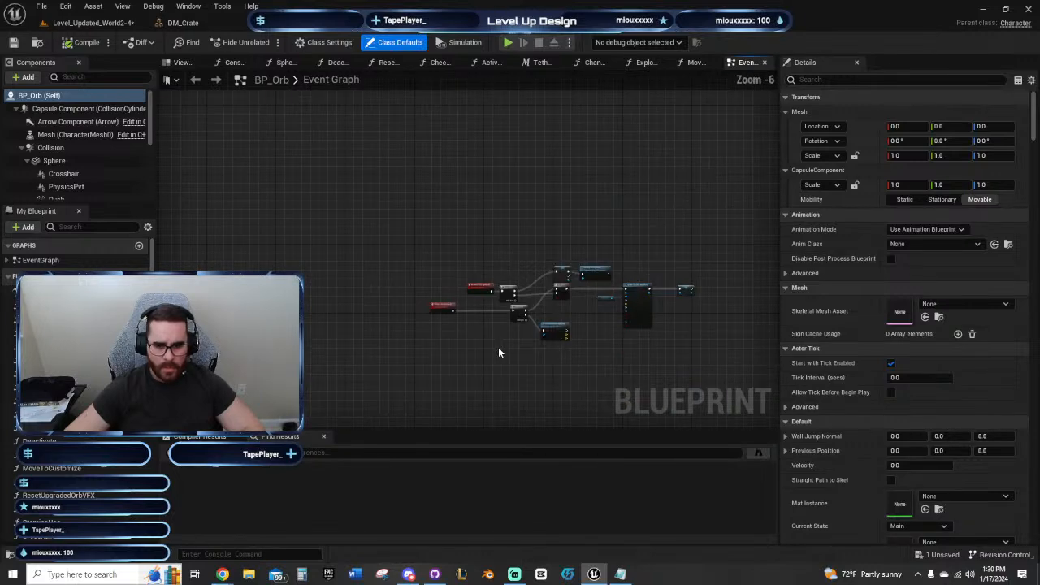
right_drag(498, 347, 422, 113)
right_drag(348, 391, 331, 99)
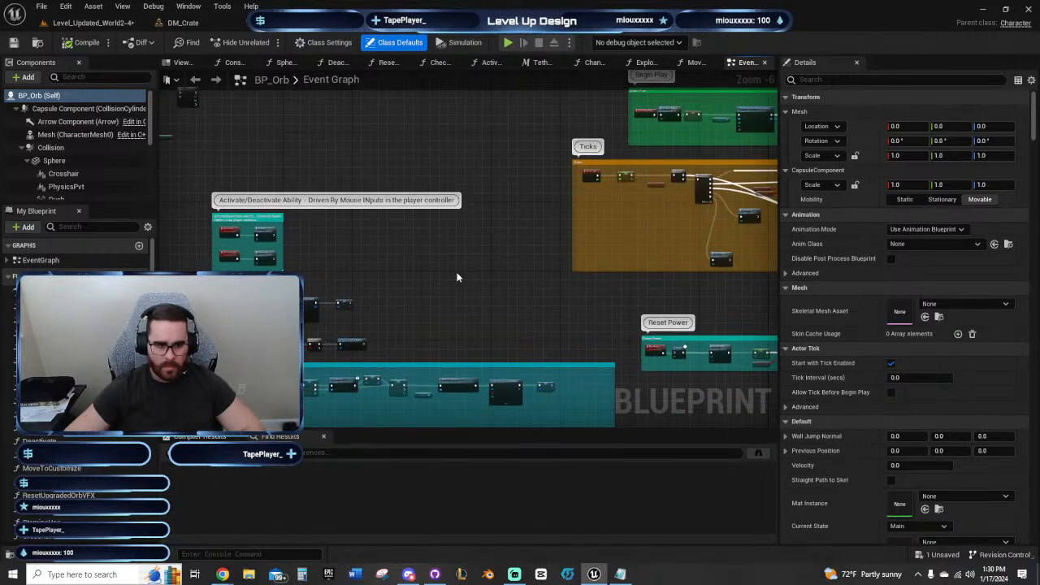
Step: Examine the sequence, branches and location logic in the Event Graph's Ticks section
scroll(567, 236, up, 2)
right_drag(568, 236, 432, 282)
scroll(432, 282, up, 2)
right_drag(760, 221, 256, 236)
scroll(514, 308, down, 1)
scroll(513, 307, down, 1)
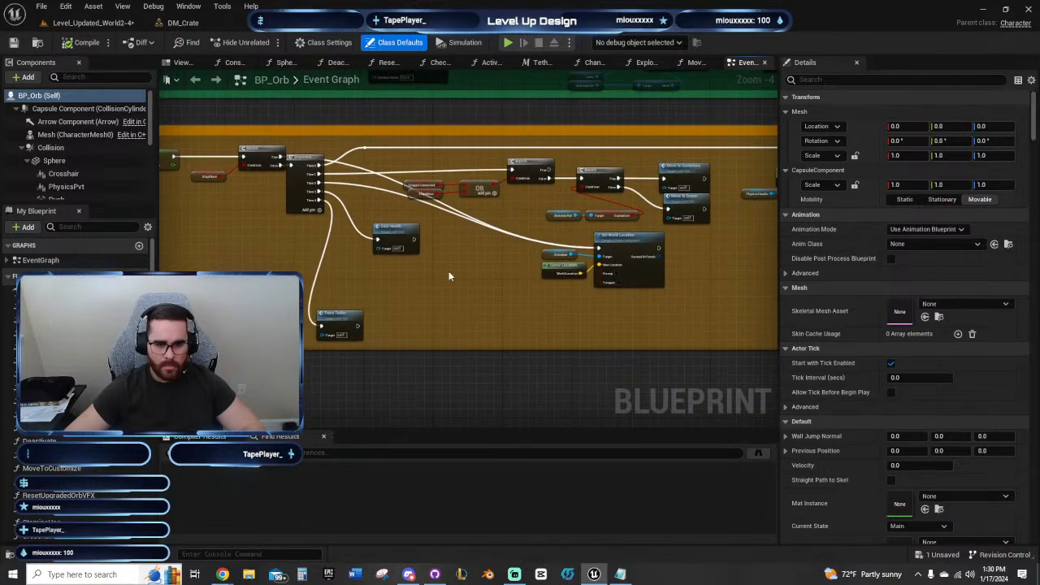
right_drag(499, 280, 278, 325)
right_drag(196, 79, 637, 277)
right_drag(436, 164, 457, 155)
scroll(469, 318, up, 2)
Step: Open the Activate function from the Activate/Deactivate Ability section and examine its energy check and Switch on E_OrbStates branches
scroll(467, 339, down, 4)
scroll(467, 336, down, 4)
right_drag(378, 254, 515, 266)
scroll(517, 265, up, 9)
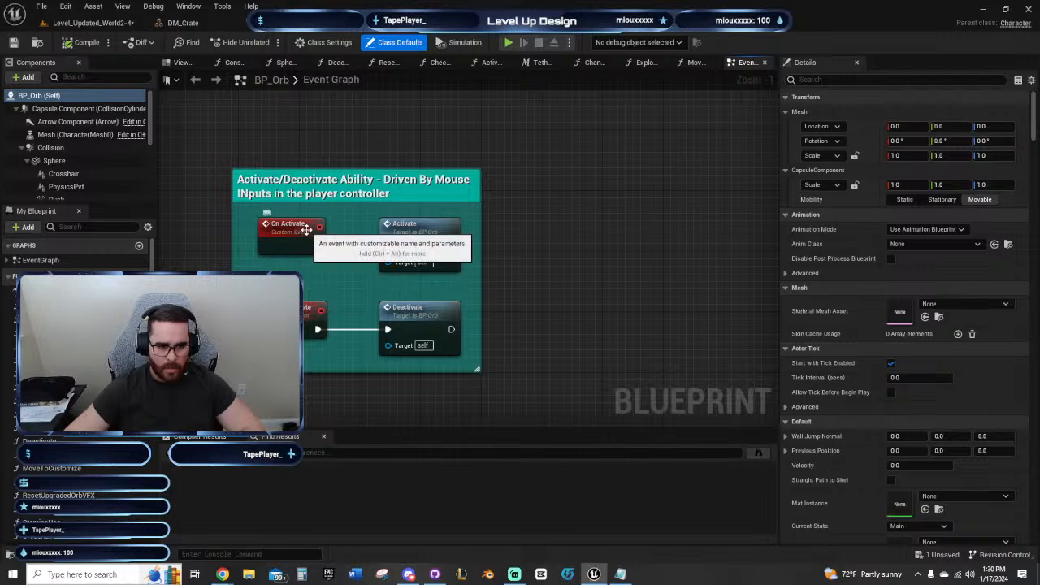
double_click(400, 232)
scroll(549, 289, down, 5)
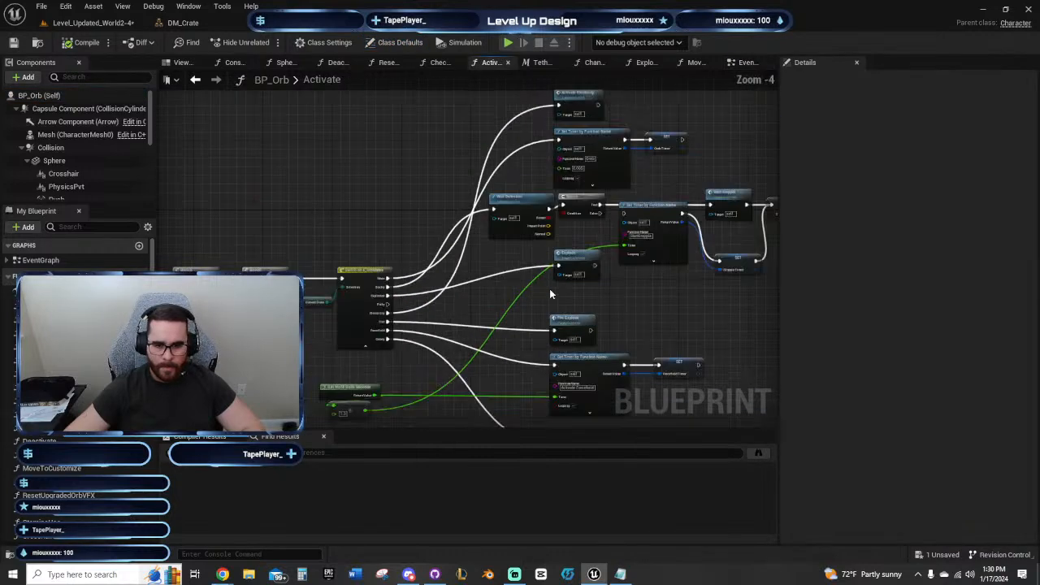
right_drag(549, 288, 777, 235)
scroll(487, 281, up, 4)
right_drag(437, 282, 350, 323)
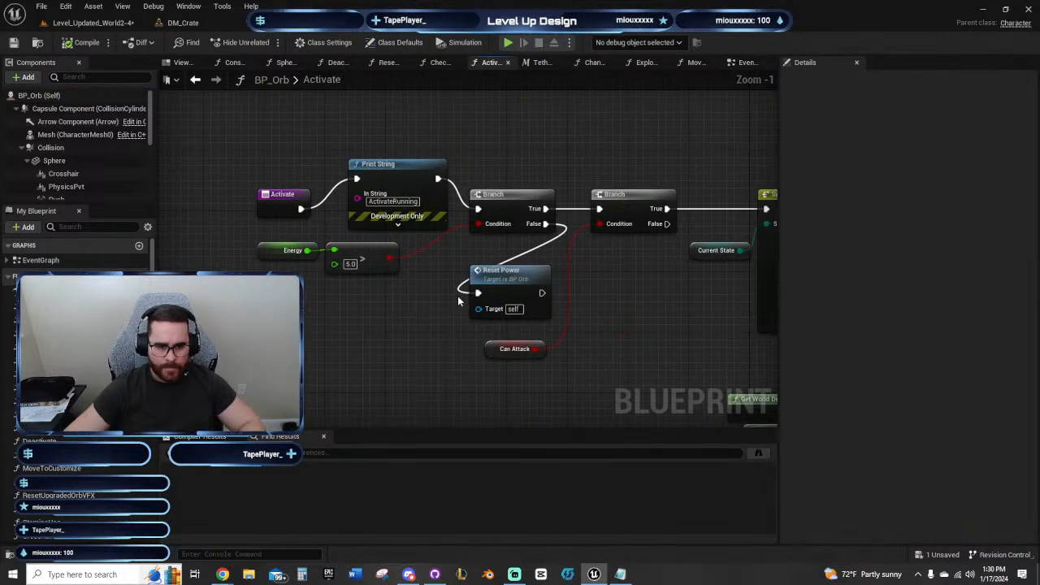
right_drag(645, 292, 521, 259)
right_drag(633, 242, 308, 401)
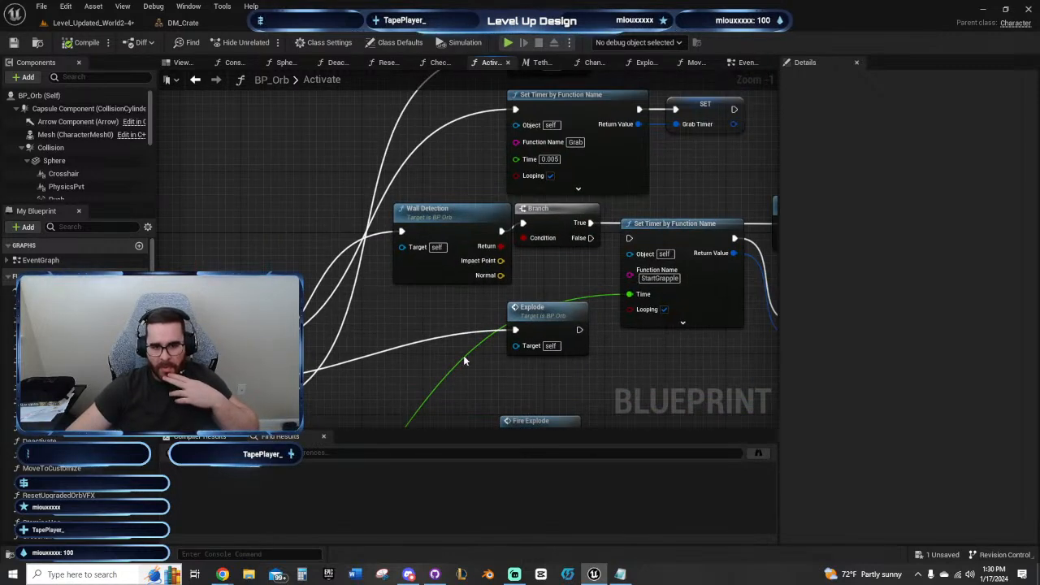
right_drag(584, 341, 475, 419)
right_drag(464, 364, 715, 125)
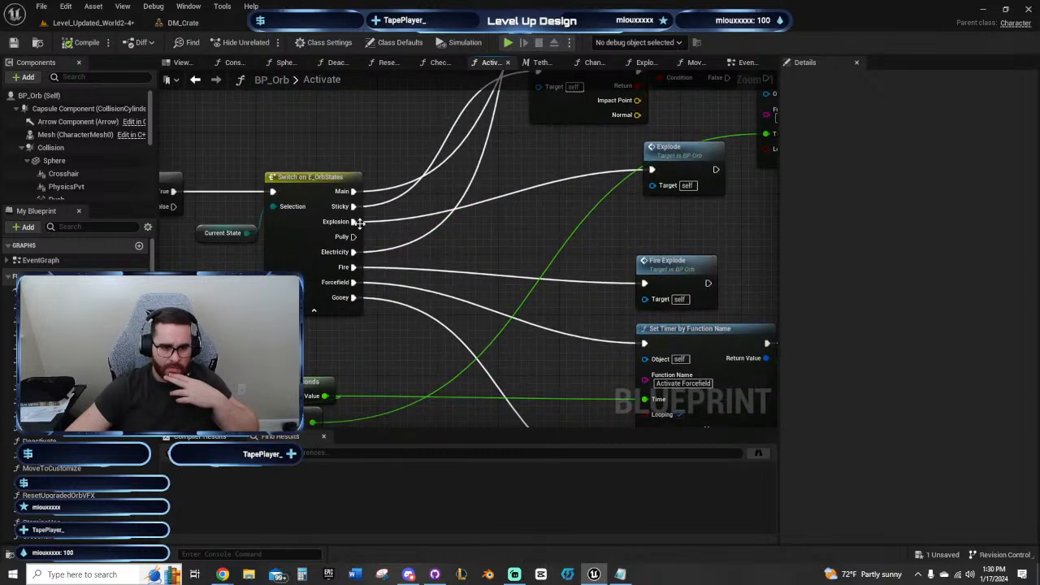
right_drag(496, 255, 369, 212)
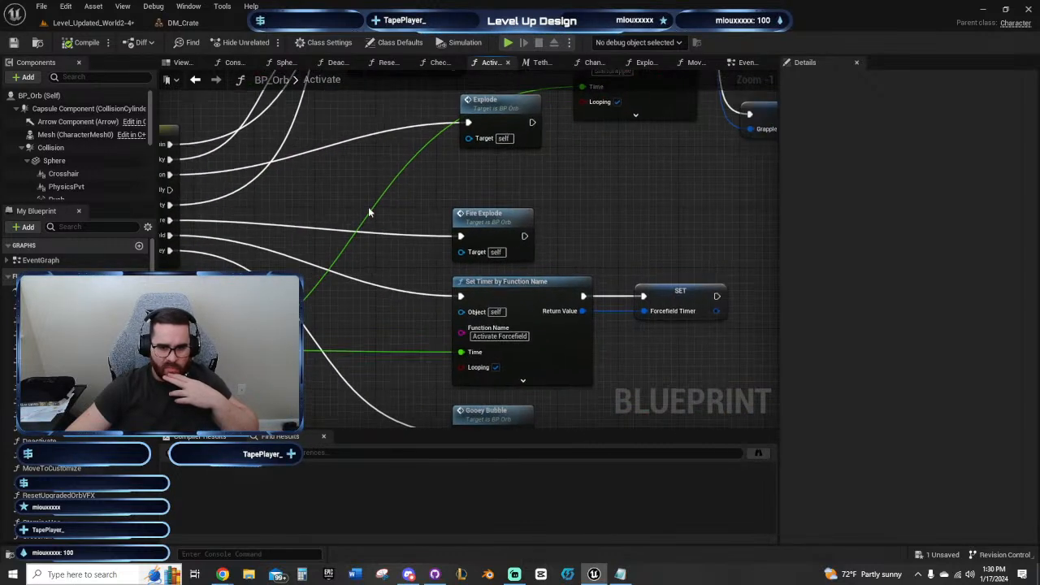
Step: Open the Fire Explode function and examine its Spawn Emitter, Check Damage Radius and Deal Damage nodes
double_click(519, 223)
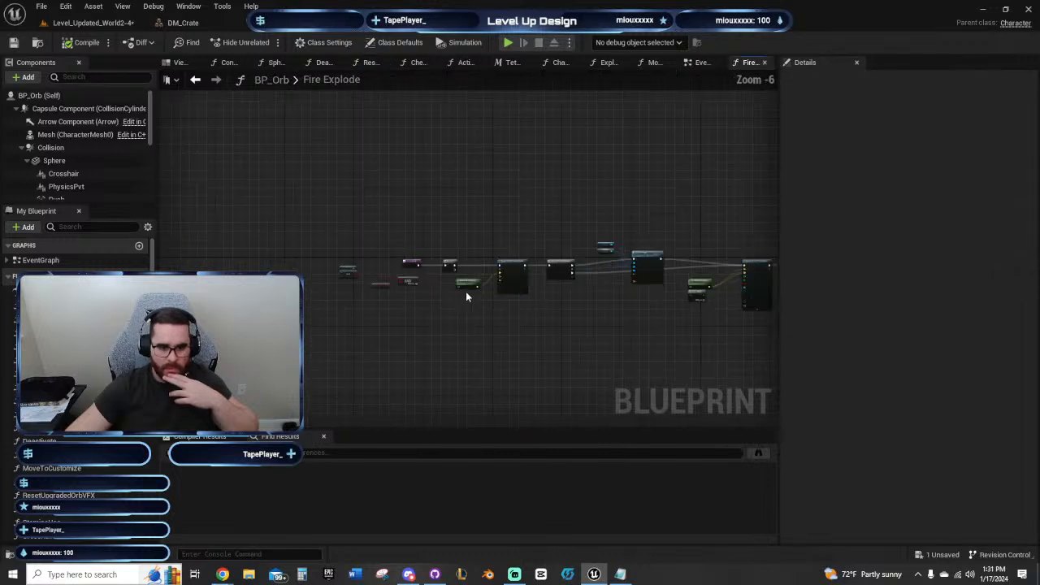
scroll(466, 296, up, 5)
right_drag(399, 314, 278, 305)
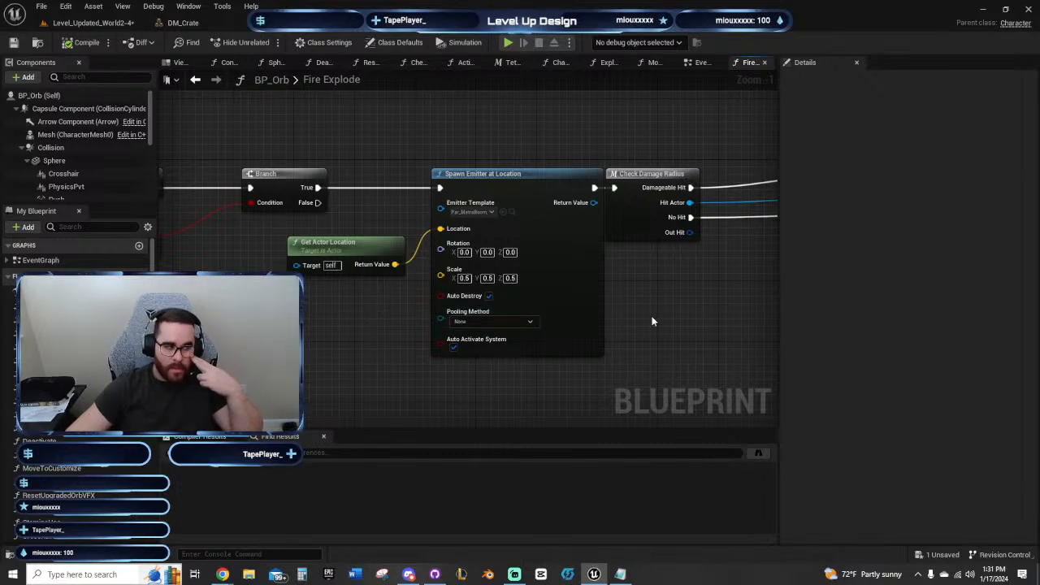
right_drag(671, 301, 368, 333)
scroll(456, 310, down, 2)
right_drag(517, 318, 382, 337)
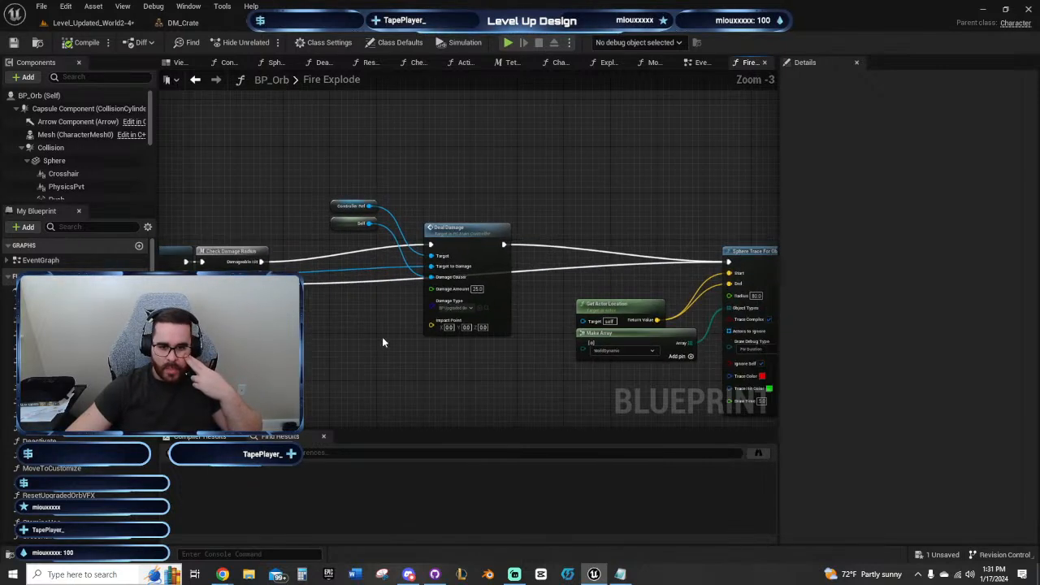
scroll(394, 334, up, 3)
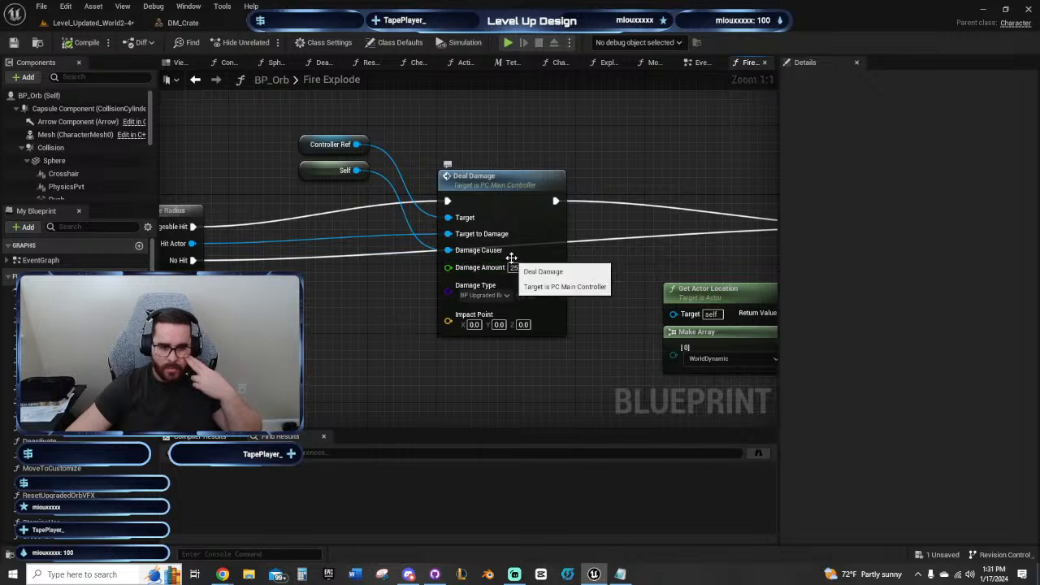
right_drag(462, 363, 358, 343)
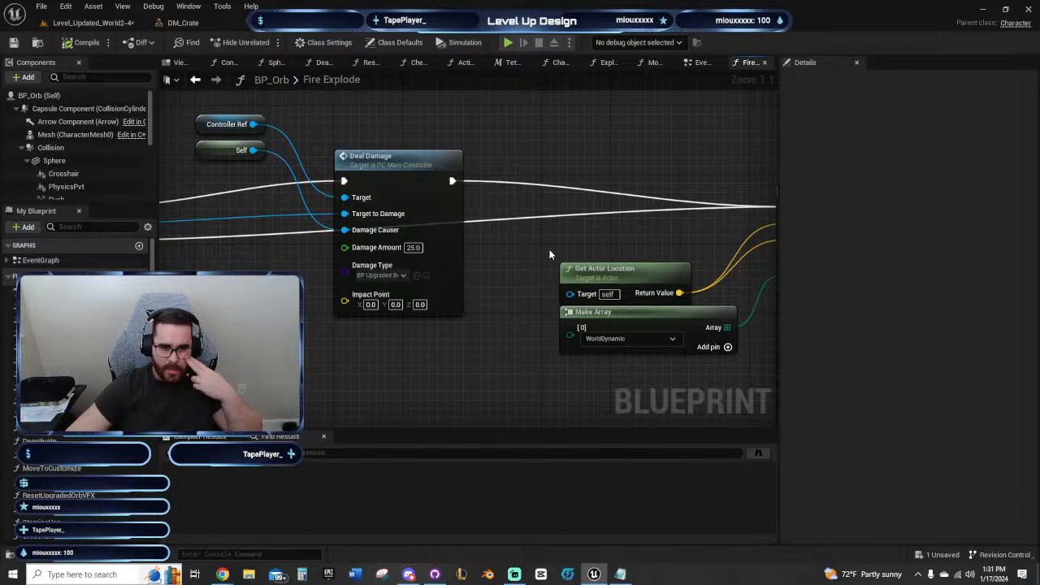
mouse_move(550, 255)
right_down()
mouse_move(504, 231)
mouse_move(368, 341)
right_up()
Step: Examine Fire Explode's Sphere Trace For Objects, hit result, flammable checks and ignite calls
scroll(367, 341, down, 2)
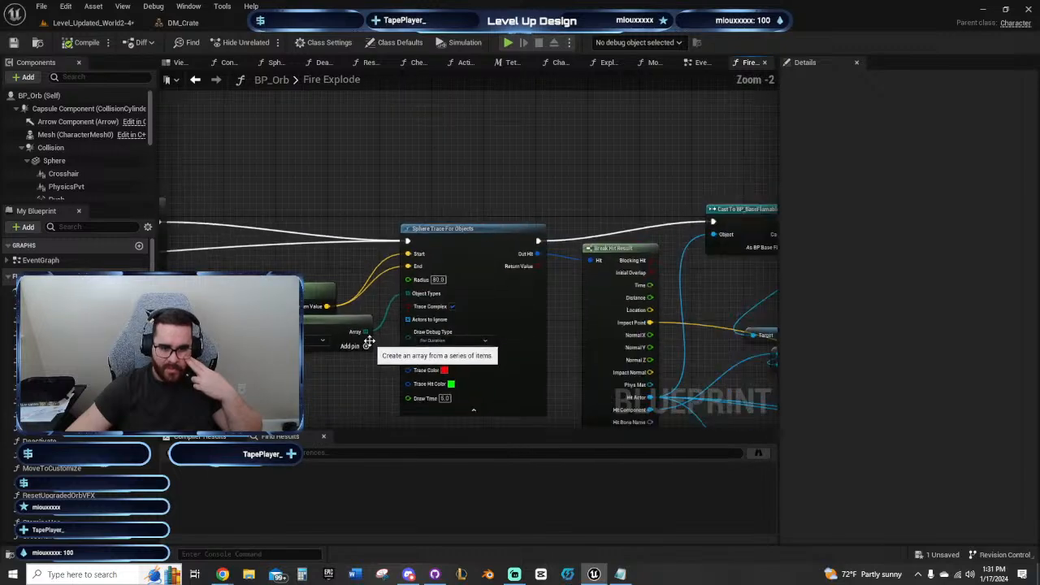
scroll(361, 383, up, 1)
right_drag(366, 391, 330, 297)
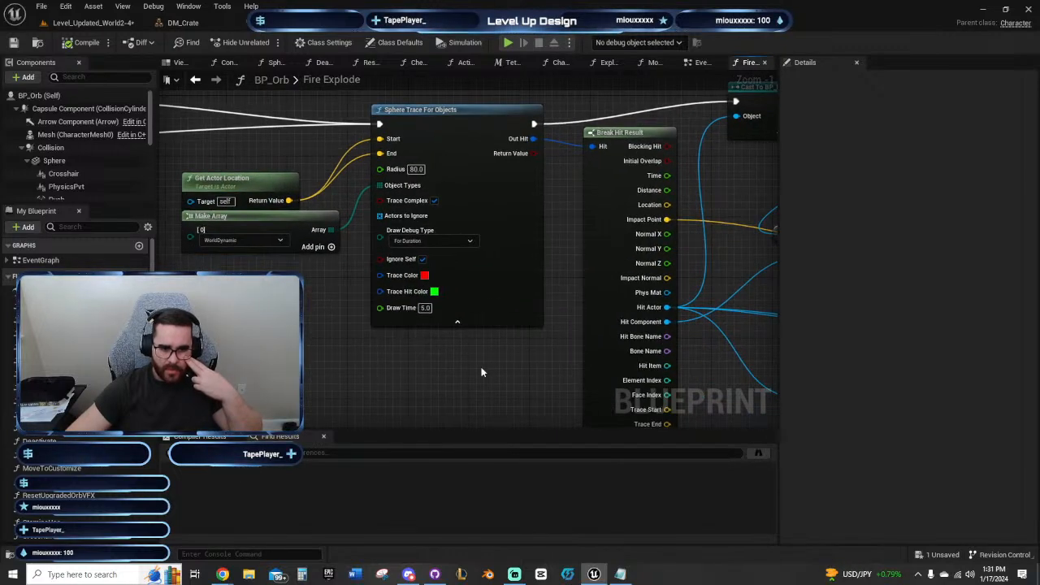
right_drag(482, 372, 318, 393)
scroll(418, 372, down, 2)
right_drag(395, 372, 181, 303)
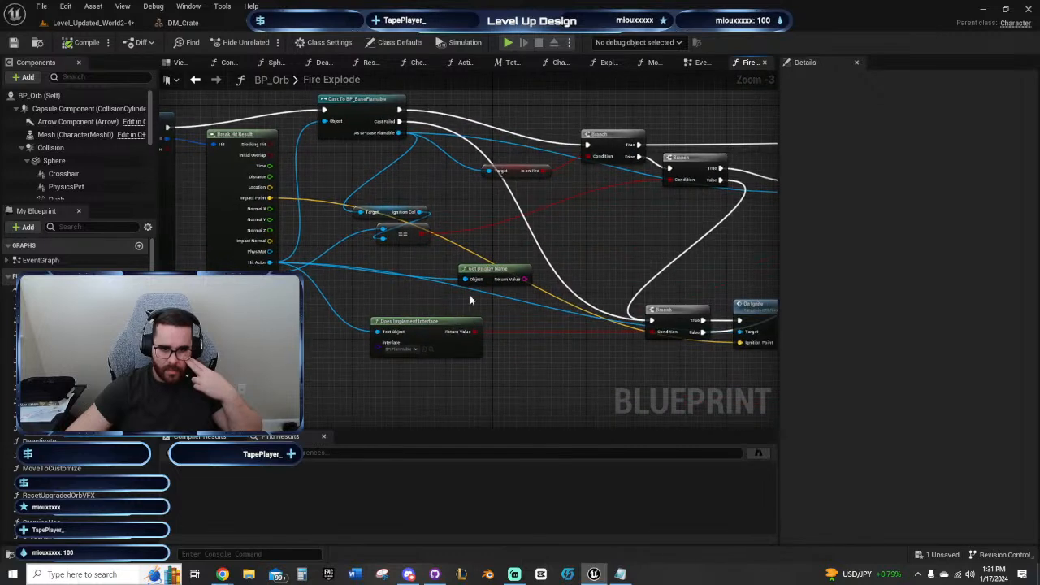
right_drag(615, 261, 418, 267)
right_drag(498, 252, 418, 307)
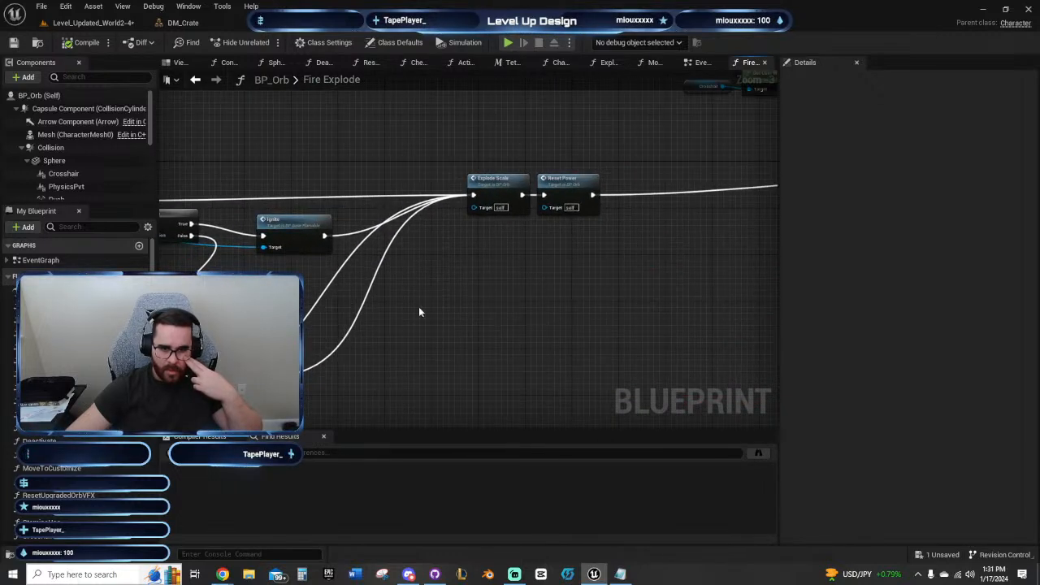
Step: Examine Fire Explode's crosshair animation, distance checks and Launch Character logic
right_drag(699, 247, 350, 375)
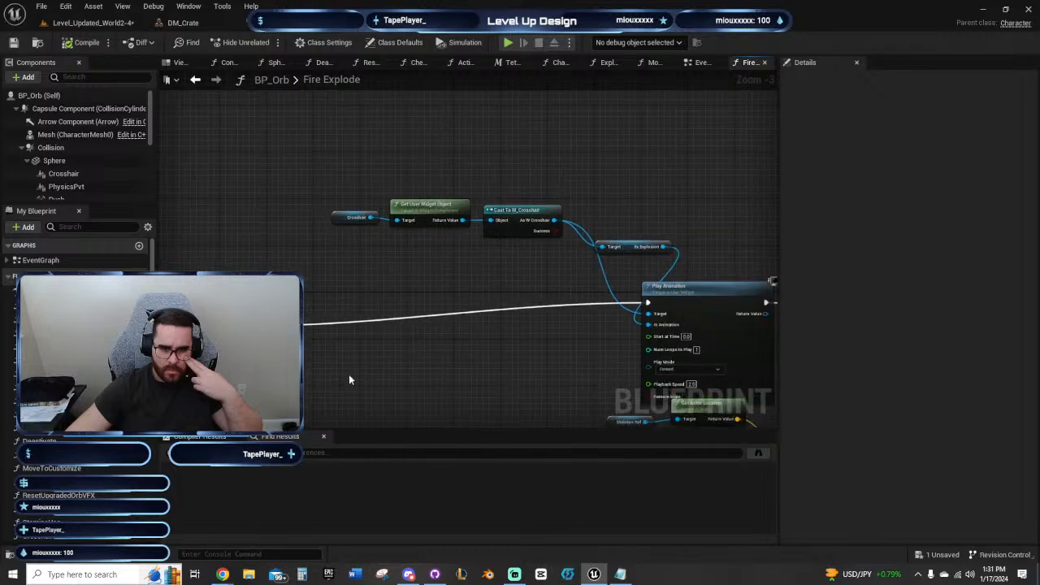
right_drag(515, 373, 198, 177)
right_drag(719, 304, 349, 317)
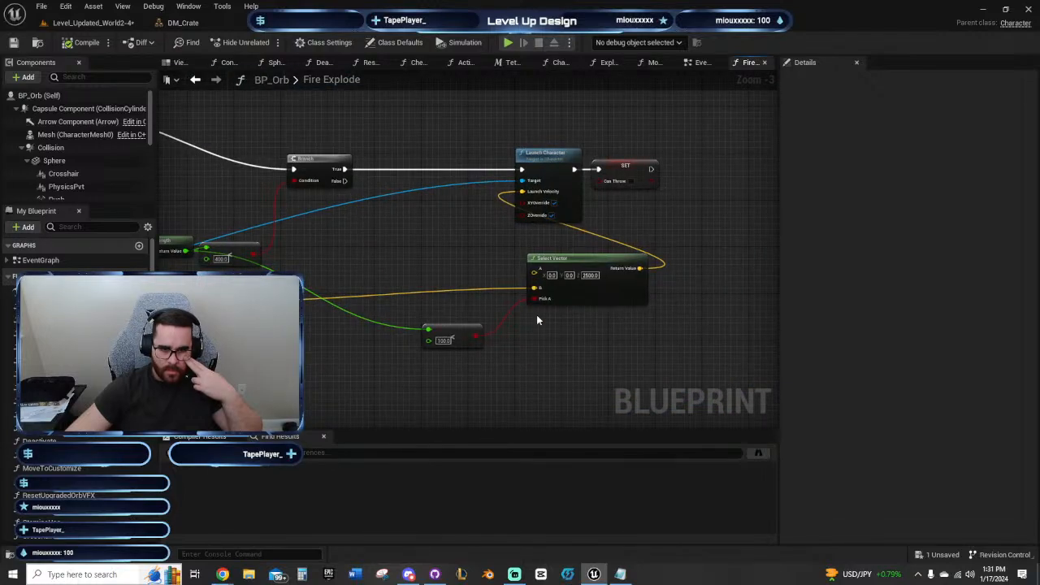
right_drag(166, 319, 585, 334)
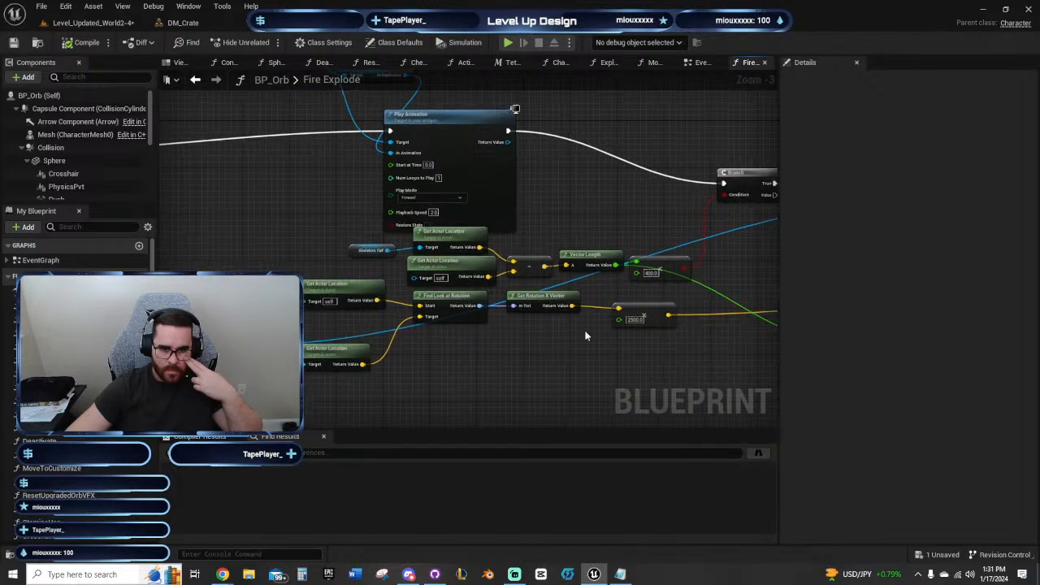
mouse_move(203, 252)
right_down()
mouse_move(276, 247)
mouse_move(460, 272)
right_up()
right_drag(338, 272, 768, 337)
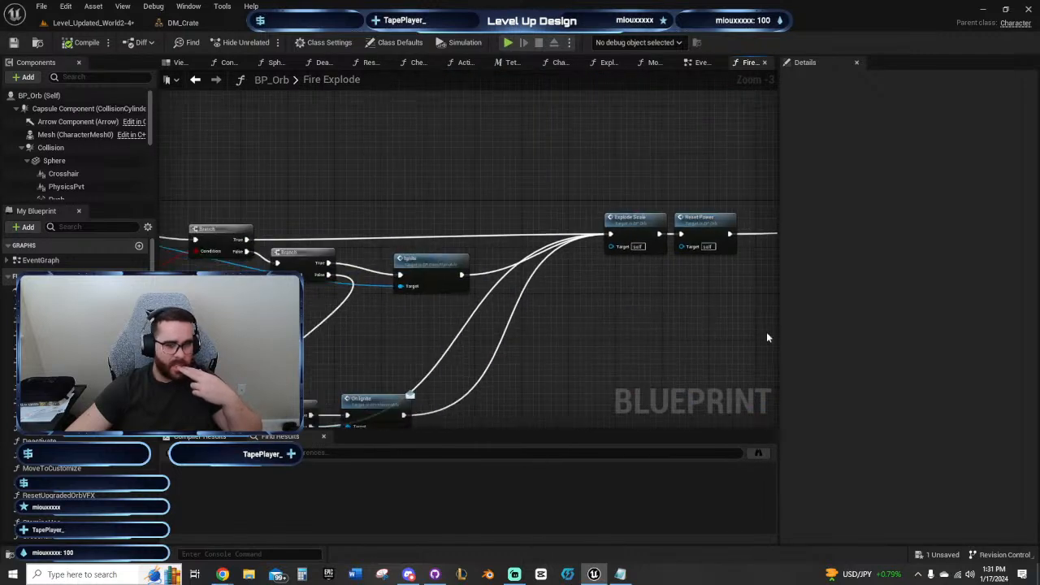
Step: Return to Fire Explode's Deal Damage node and open its event definition in PC_MainController
mouse_move(411, 395)
right_down()
mouse_move(422, 333)
mouse_move(545, 357)
mouse_move(659, 404)
right_up()
right_drag(519, 373, 701, 349)
scroll(631, 318, up, 3)
right_drag(629, 318, 343, 340)
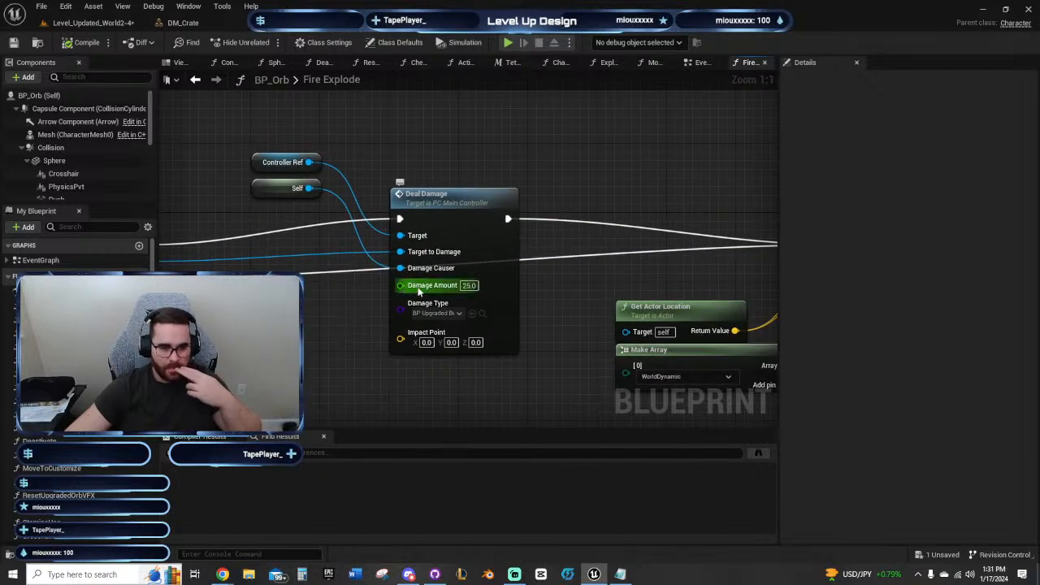
double_click(460, 213)
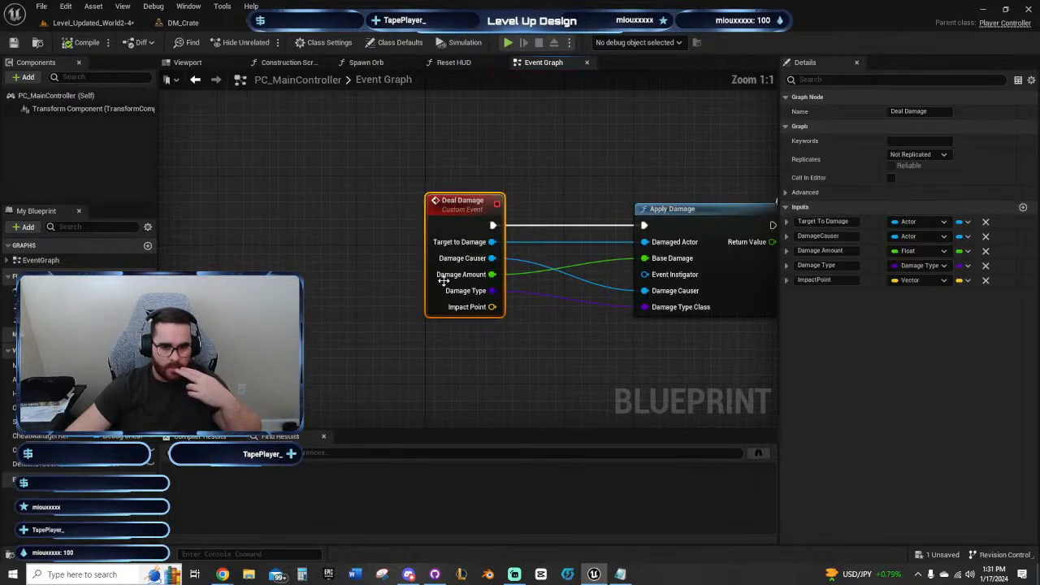
Step: Examine PC_MainController's Event Graph from the CreateOrb event through the orb input actions to the ActiveOrb input action
scroll(605, 335, down, 4)
right_drag(506, 254, 396, 332)
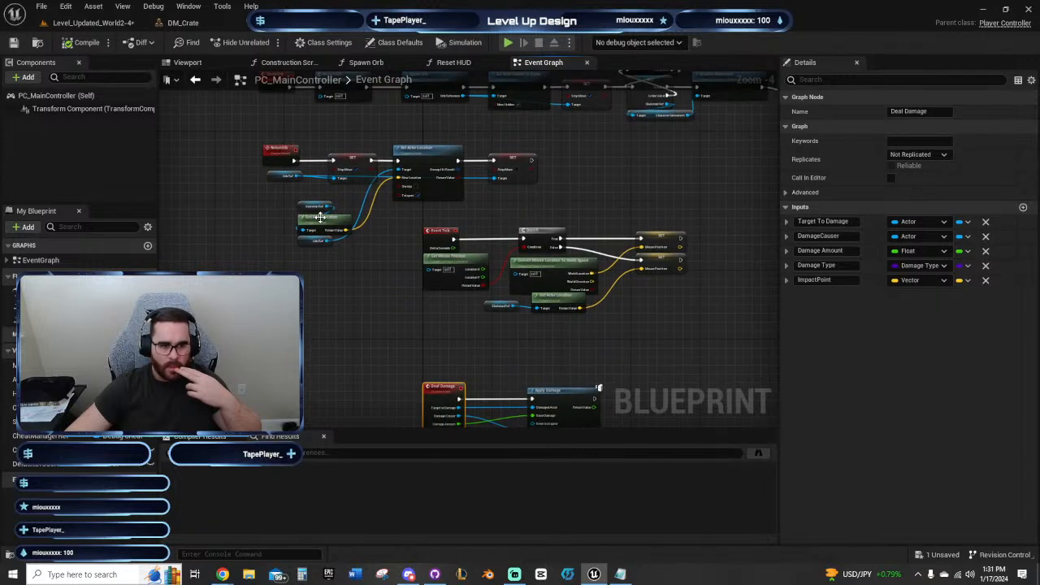
right_drag(346, 259, 402, 390)
scroll(393, 354, up, 2)
right_drag(432, 213, 435, 264)
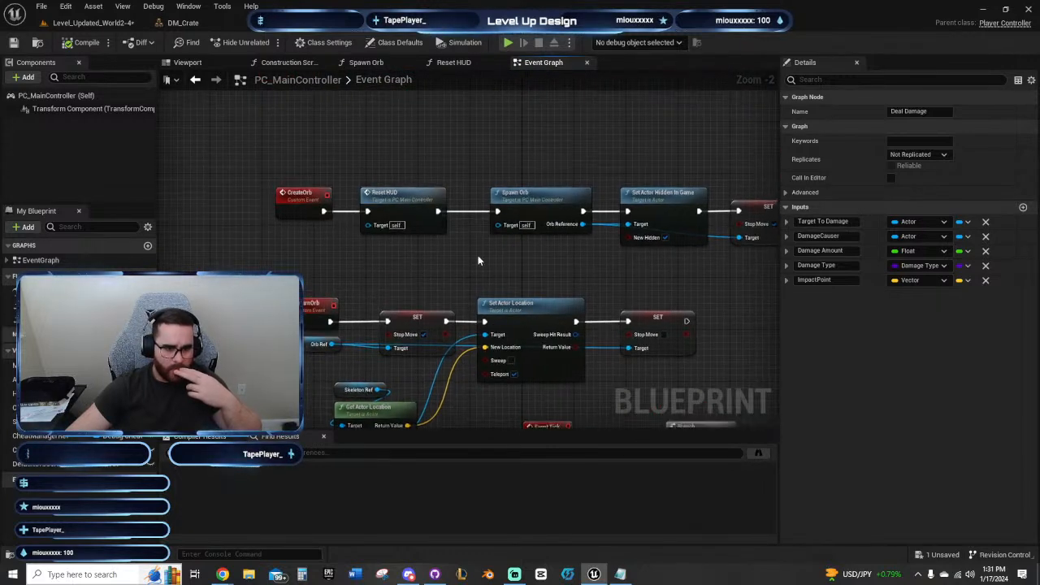
right_drag(537, 253, 353, 355)
right_drag(447, 209, 164, 348)
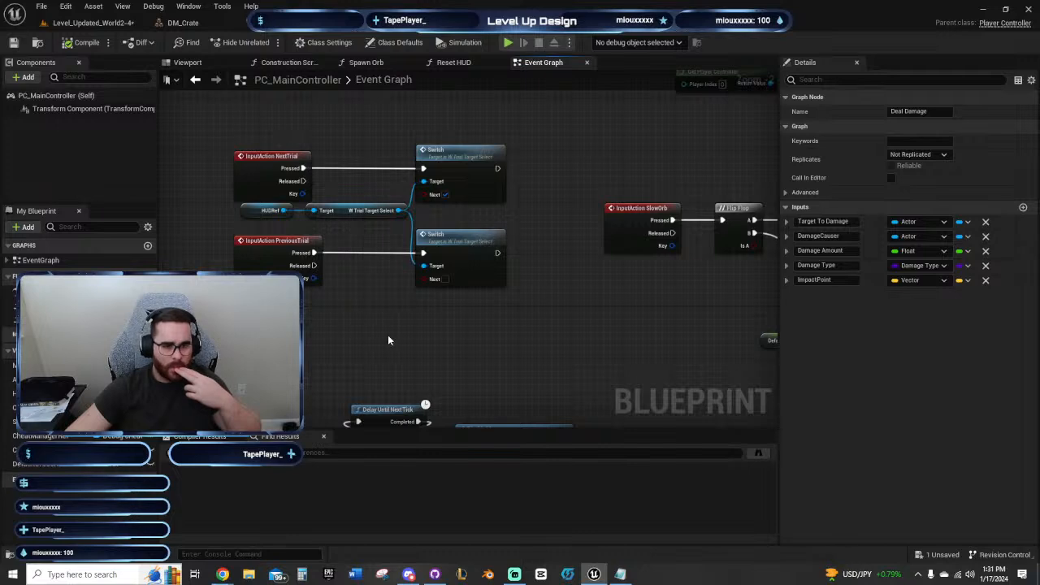
right_drag(560, 346, 337, 325)
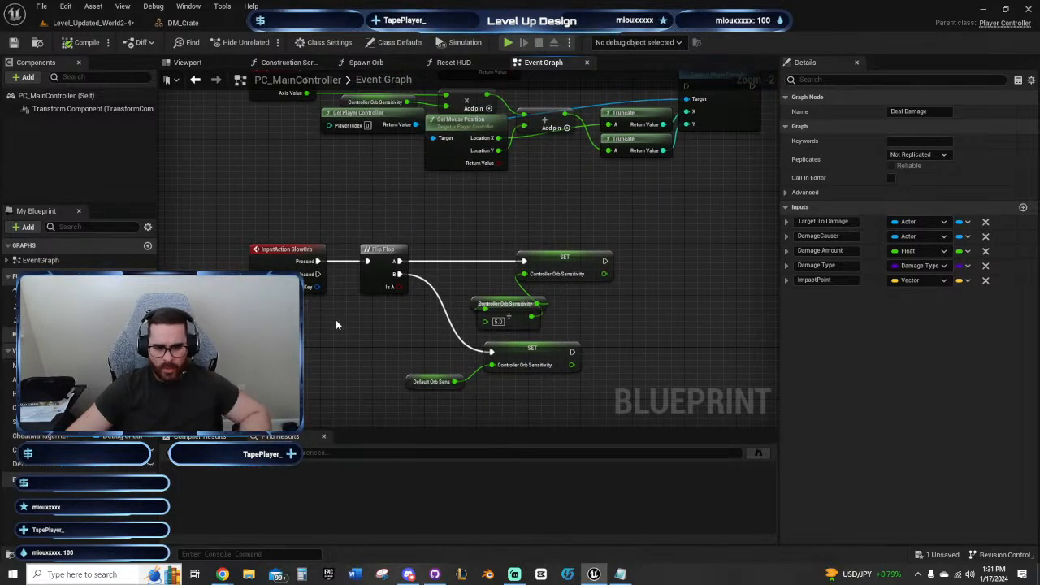
right_drag(347, 156, 387, 311)
right_drag(274, 311, 612, 378)
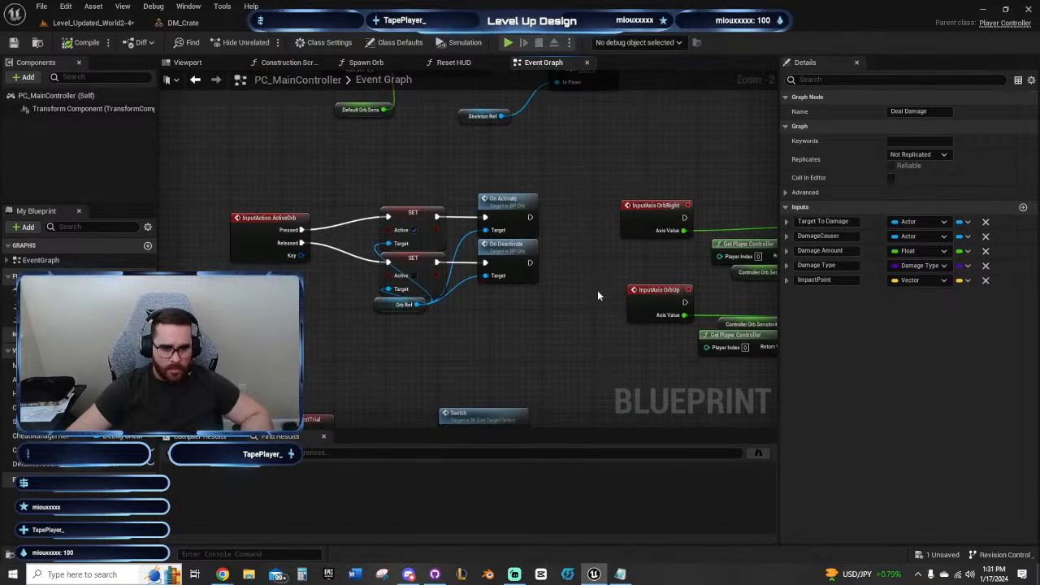
scroll(597, 290, up, 2)
right_drag(540, 332, 529, 351)
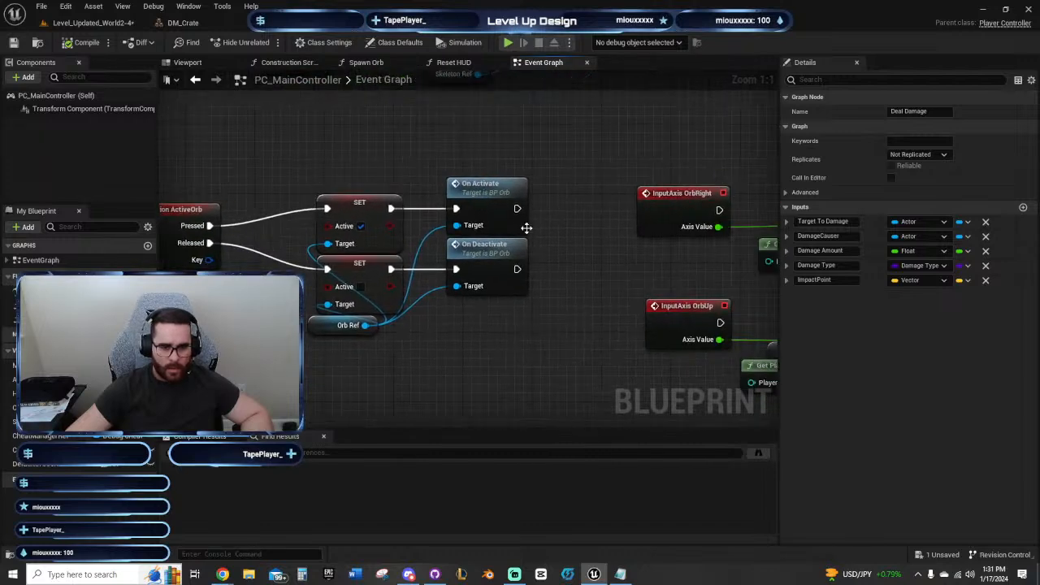
Step: Trace On Activate through BP_Orb's Activate function to Fire Explode and inspect its Deal Damage and Sphere Trace nodes
double_click(476, 194)
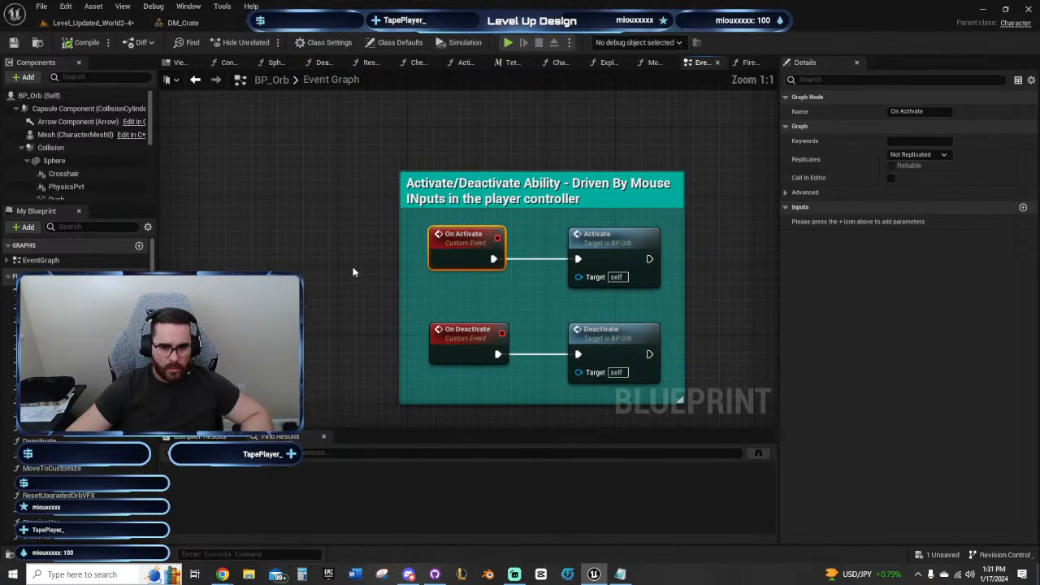
double_click(622, 235)
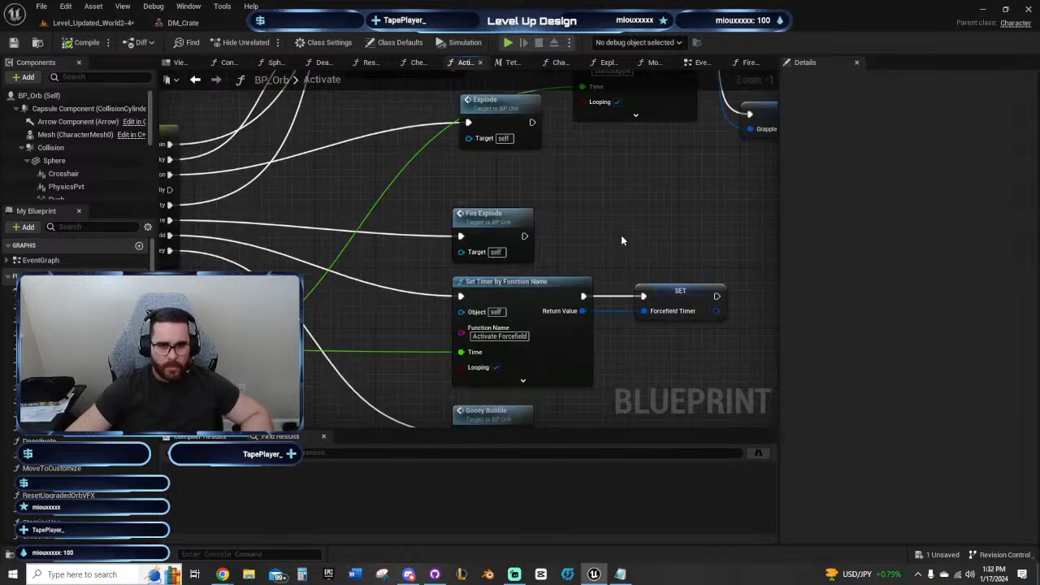
double_click(504, 231)
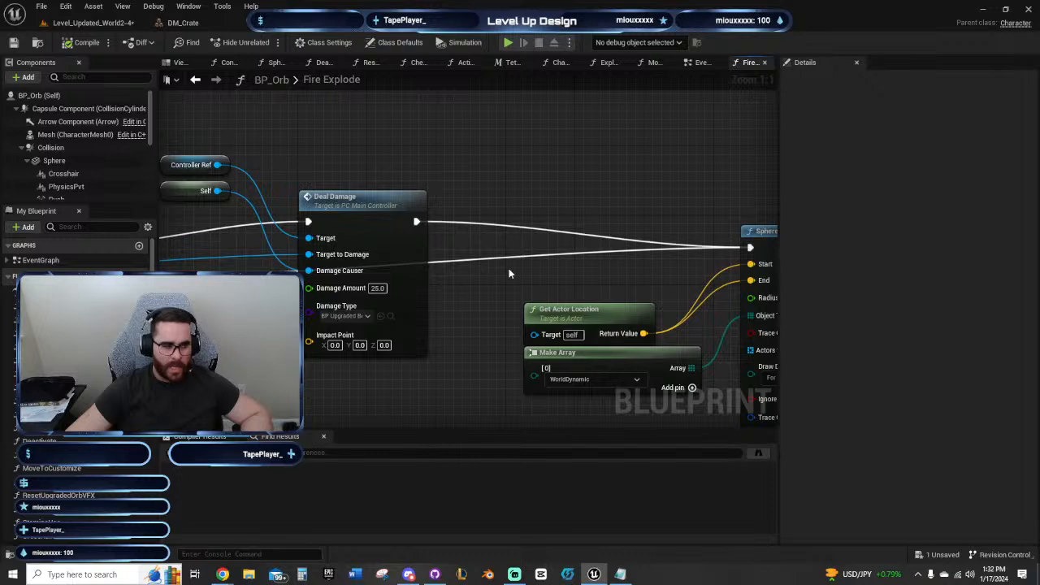
right_drag(508, 274, 178, 225)
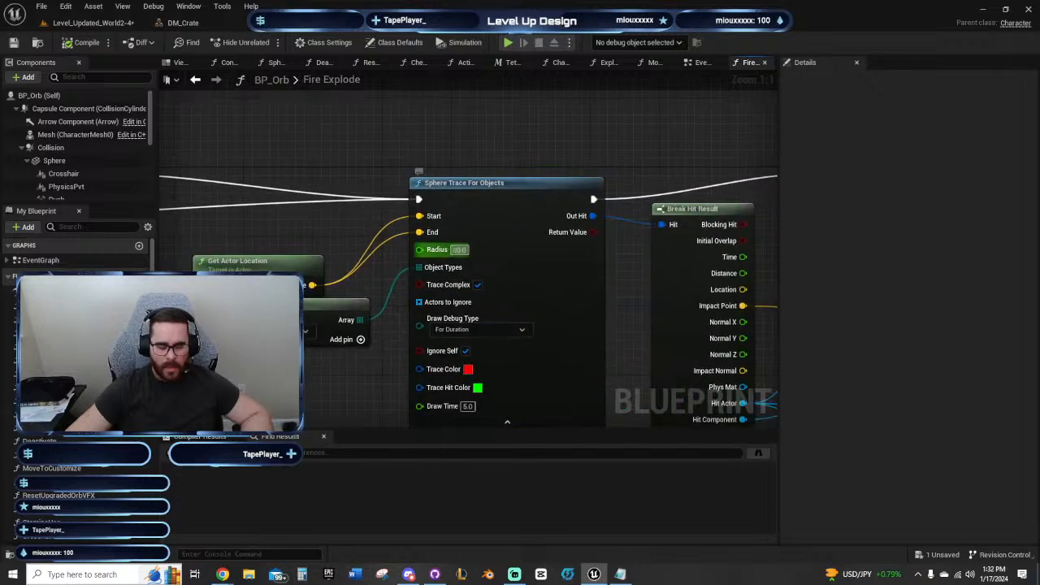
right_drag(282, 223, 595, 188)
right_drag(441, 262, 584, 310)
right_drag(312, 302, 346, 339)
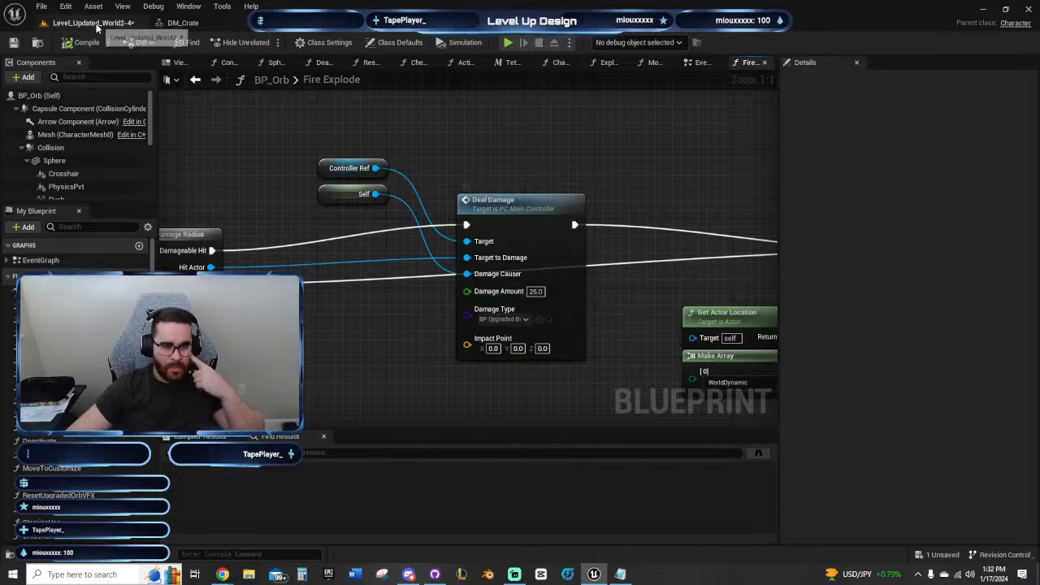
Step: Review Fire Explode's damage section from the damage radius check through Deal Damage to the Sphere Trace For Objects settings
right_drag(188, 201, 595, 163)
right_drag(253, 375, 387, 371)
right_drag(346, 352, 691, 276)
scroll(366, 281, down, 3)
right_drag(412, 288, 261, 312)
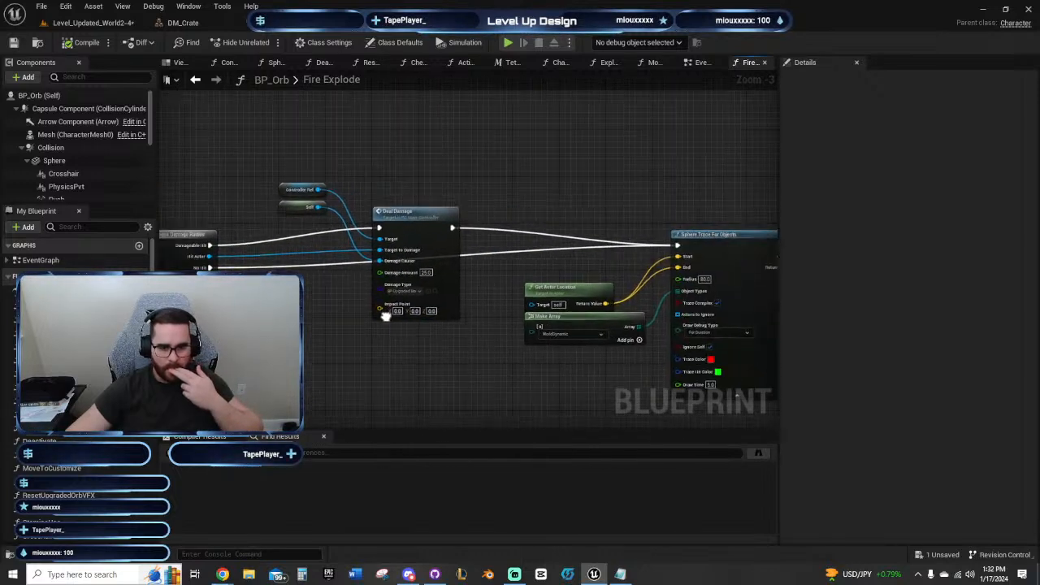
scroll(426, 349, up, 2)
right_drag(529, 371, 431, 320)
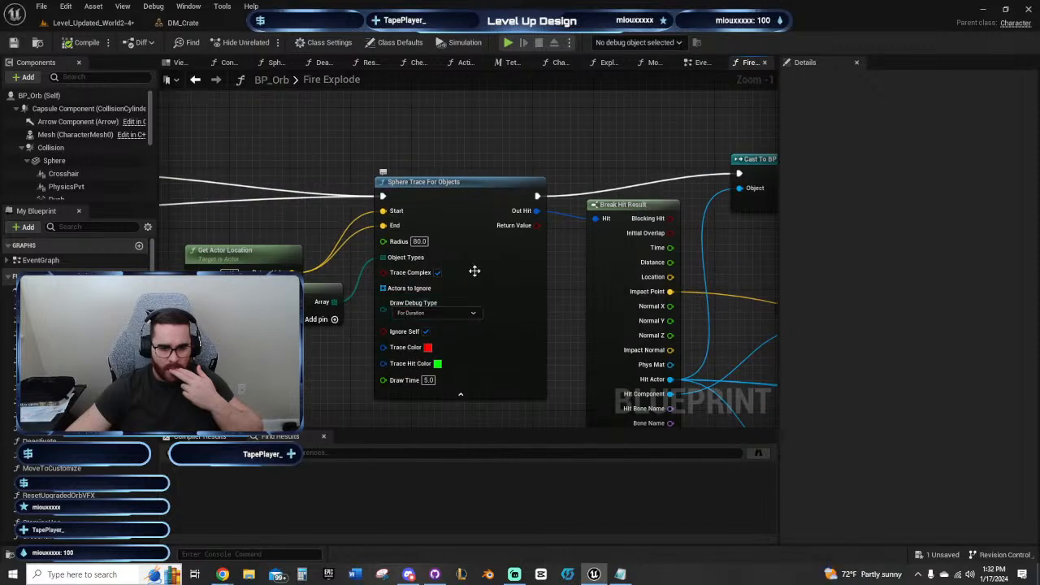
Step: Examine Fire Explode's BP_BaseFlamable cast, on-fire and ignition branches, and the Ignite, Explode Scale and Reset Power calls
right_drag(699, 326, 367, 334)
mouse_move(570, 287)
right_down()
mouse_move(503, 270)
mouse_move(594, 263)
mouse_move(807, 305)
mouse_move(555, 272)
right_up()
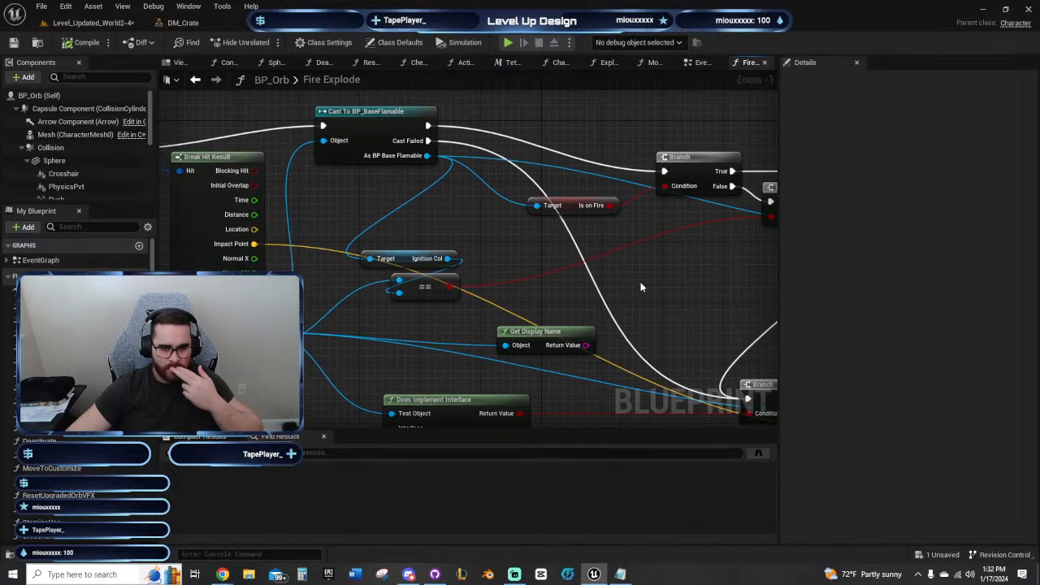
right_drag(641, 287, 536, 246)
right_drag(617, 252, 195, 331)
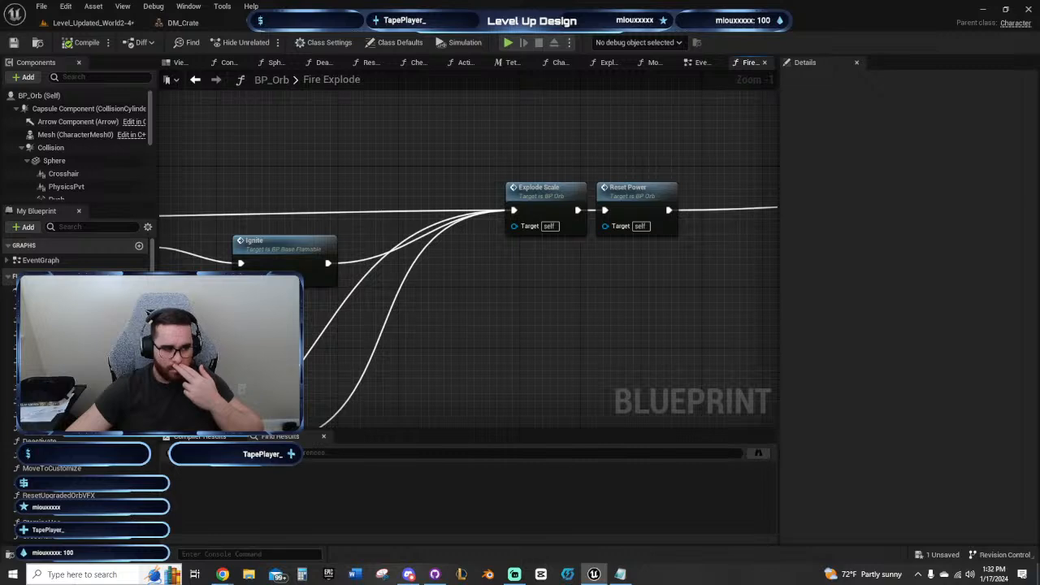
right_drag(163, 331, 467, 320)
right_drag(288, 300, 609, 294)
scroll(518, 296, down, 1)
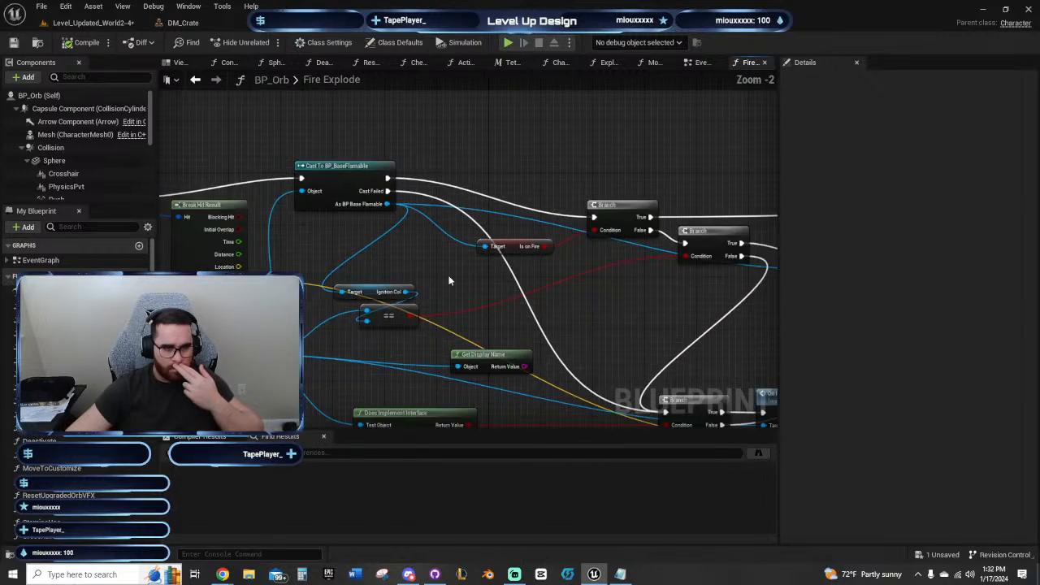
right_drag(450, 281, 485, 307)
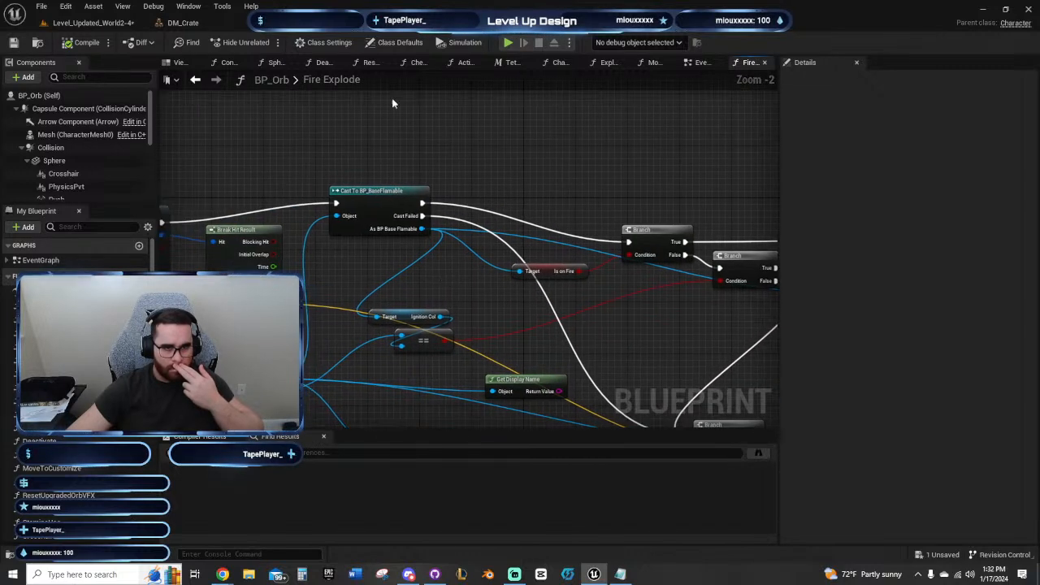
Step: Switch to the Overall TODOs note in Notepad and replace the "Indiana Jones Boulder" line with "Add more force to BP Orb"
click(620, 575)
click(512, 375)
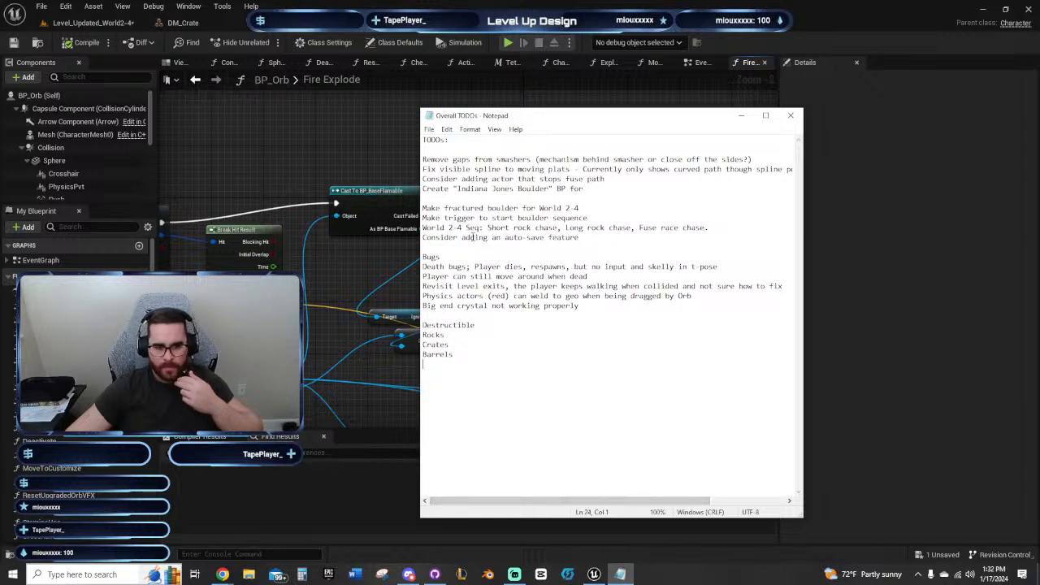
click(598, 189)
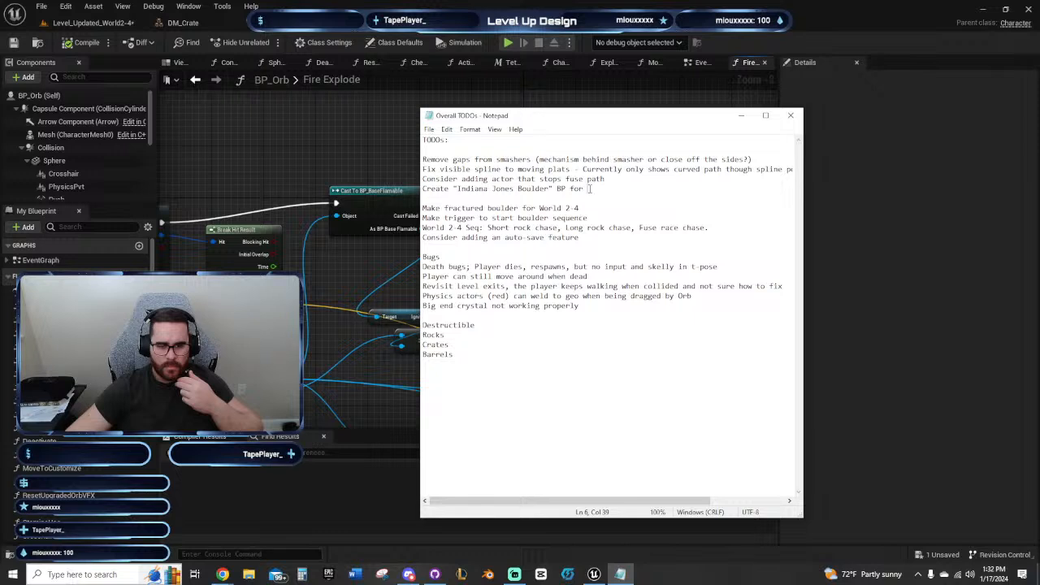
drag(421, 198, 421, 190)
key(BackSpace)
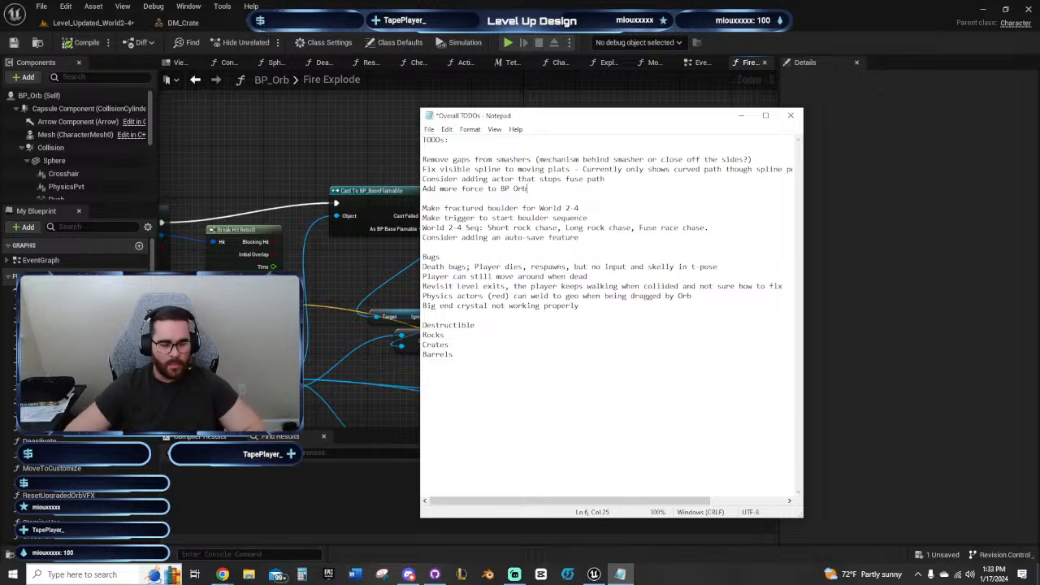
Step: Add the line "Add ignore collision to destructible meshes" below it, save the note, and return to Unreal Editor
key(Return)
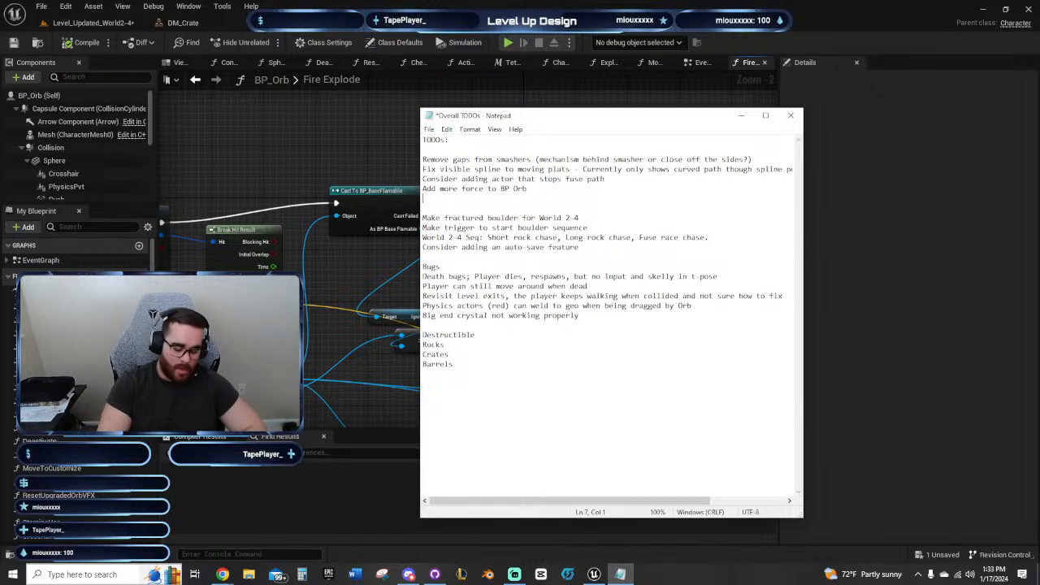
text(Ad)
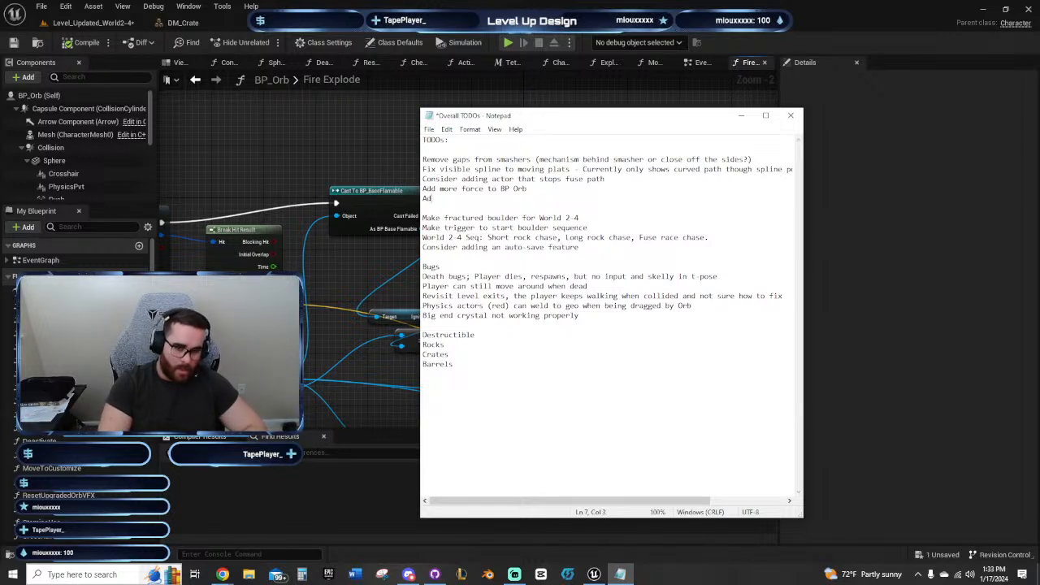
text(d ignore collision to d)
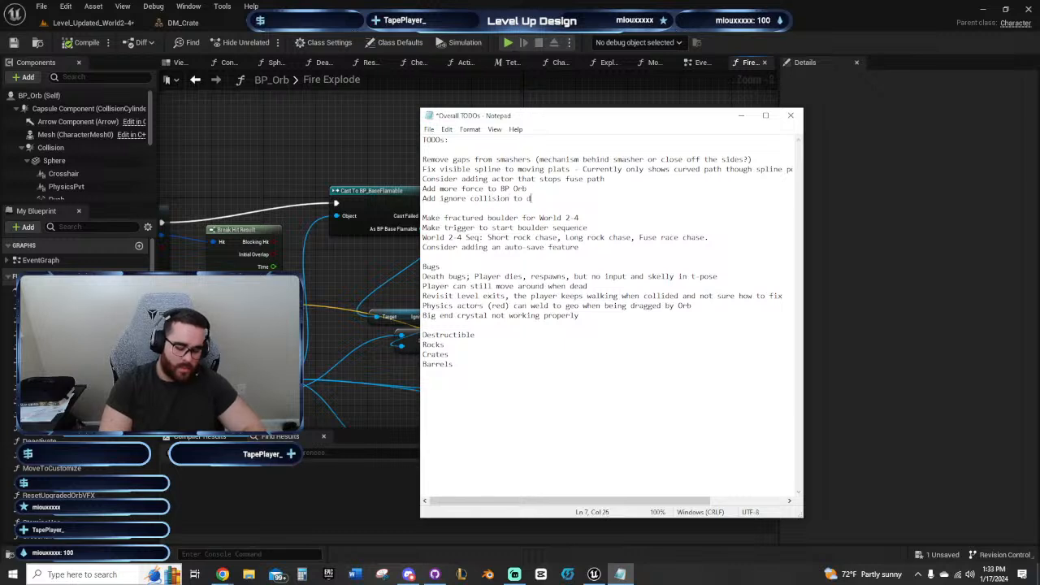
text(estructible meshes)
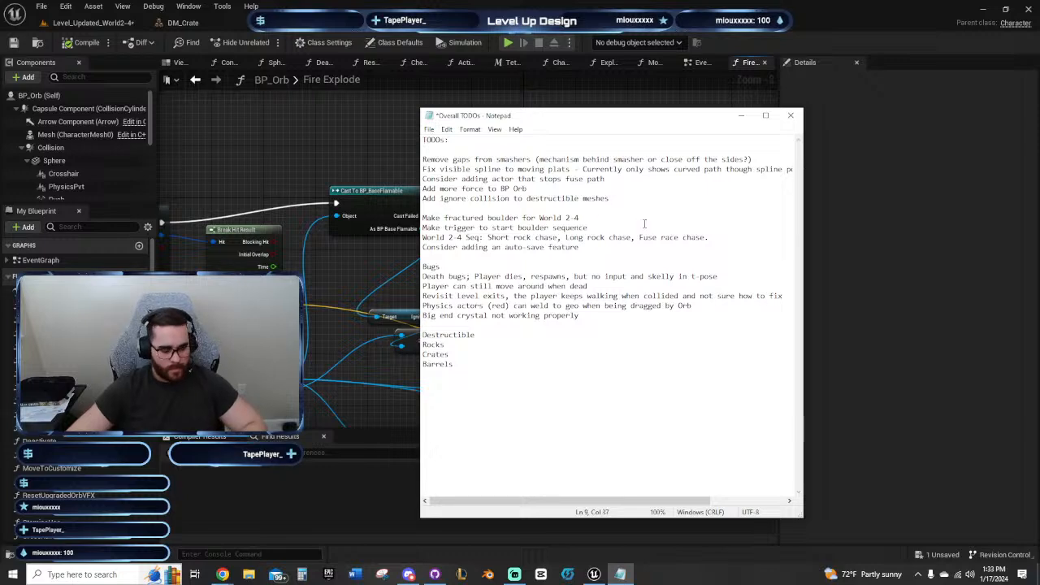
key(ctrl+s)
click(274, 151)
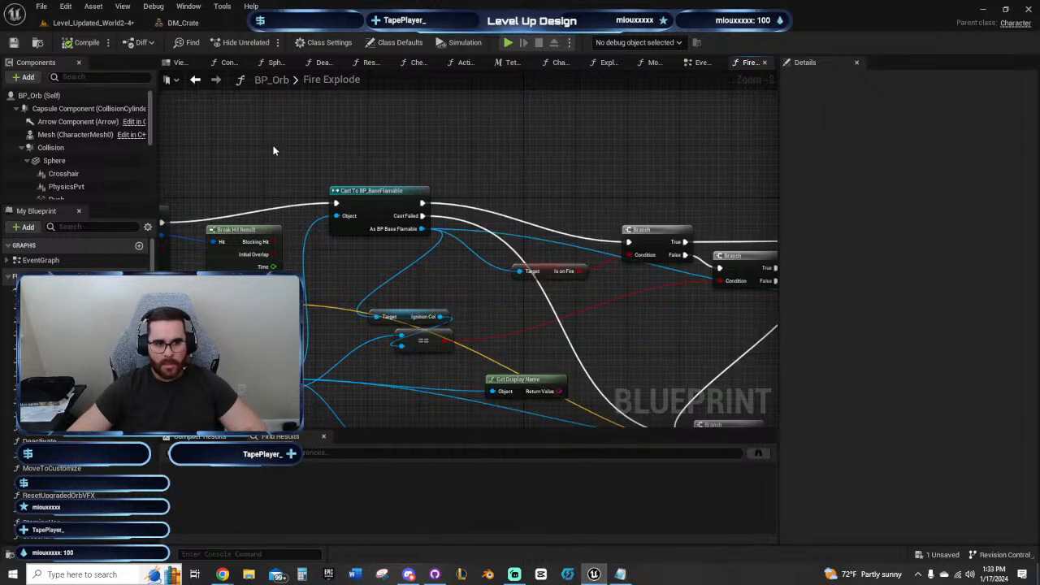
Step: Return to Level_Updated_World2-4 and examine the stepped platform around the PlayerStart and the empty space beyond its end
click(78, 24)
right_drag(417, 234, 304, 313)
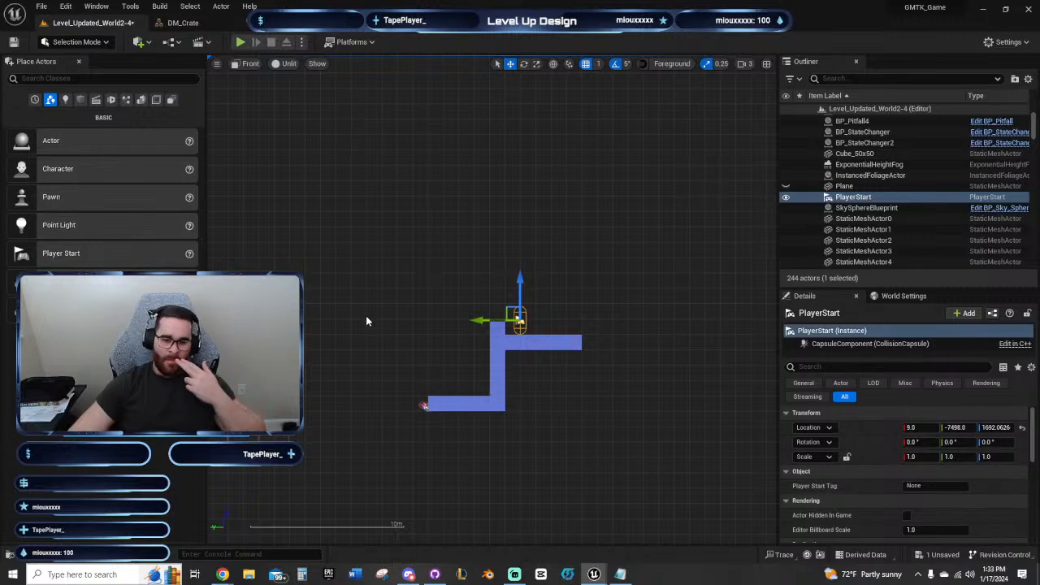
right_drag(366, 315, 308, 314)
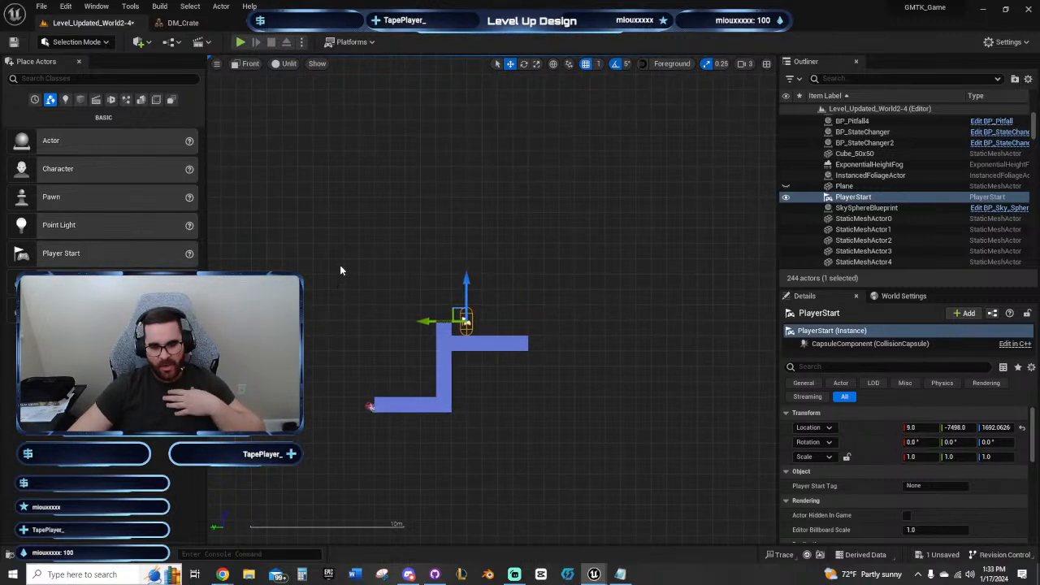
scroll(327, 238, down, 1)
scroll(319, 239, up, 2)
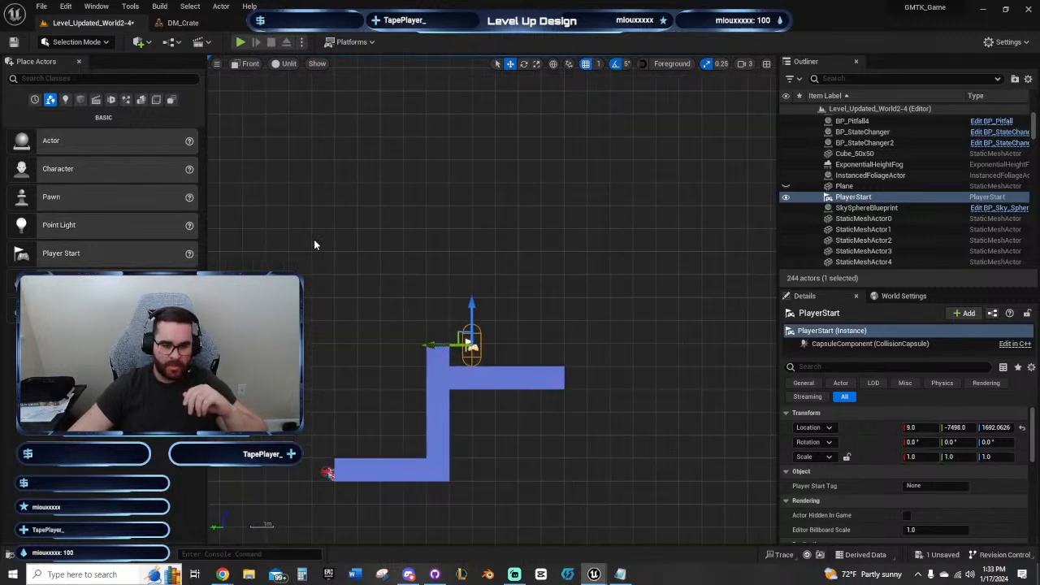
right_drag(326, 238, 360, 168)
scroll(354, 285, down, 5)
right_drag(354, 284, 580, 307)
right_drag(518, 353, 370, 402)
scroll(457, 372, up, 3)
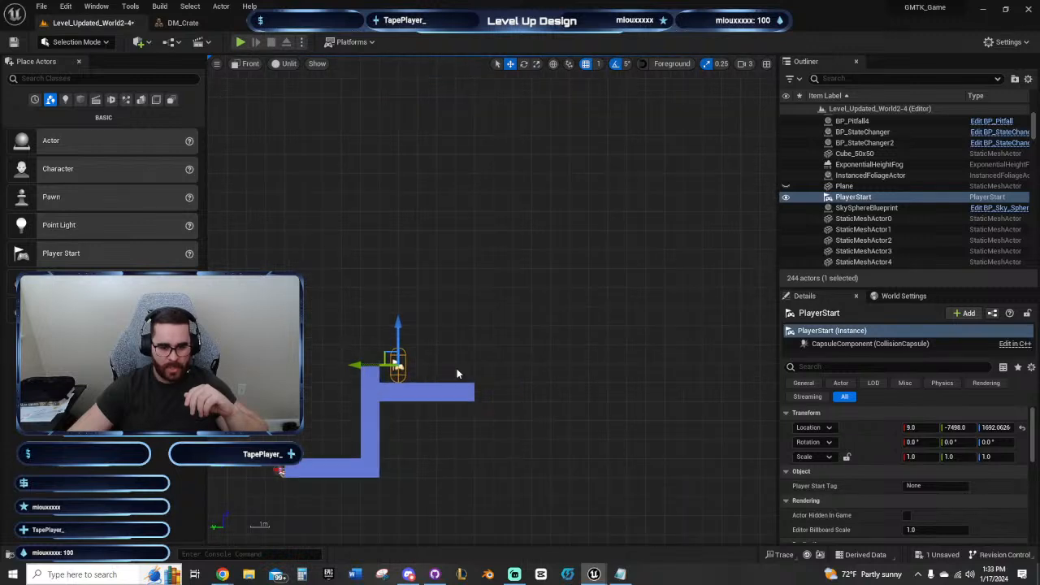
scroll(456, 369, up, 4)
right_drag(439, 369, 516, 380)
right_drag(585, 384, 447, 406)
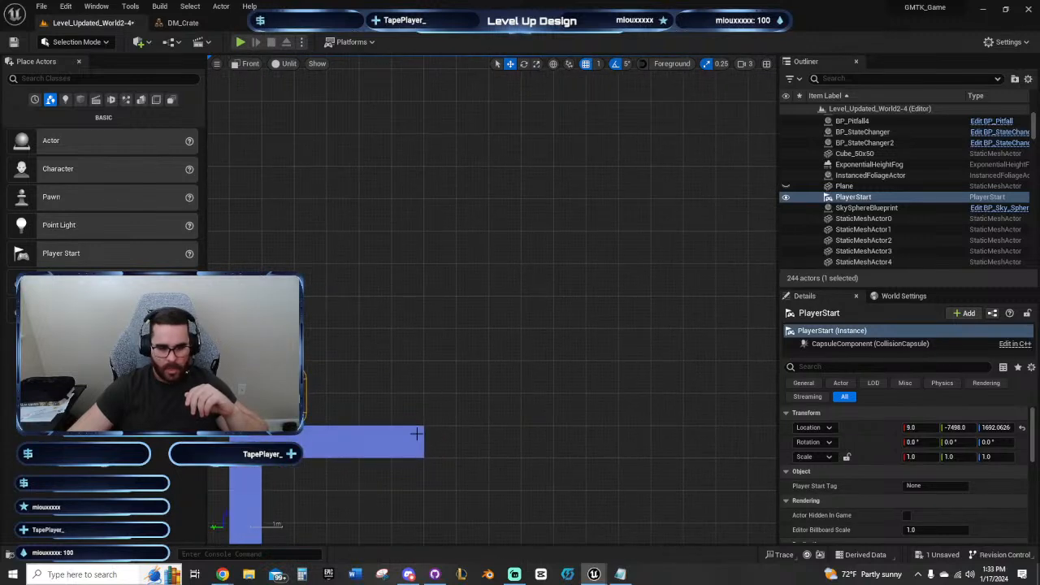
Step: Review the level layout from the platform's end block back across the pitfall section to the sloped hazard-track ramp
click(417, 435)
scroll(557, 426, down, 4)
right_drag(584, 416, 456, 458)
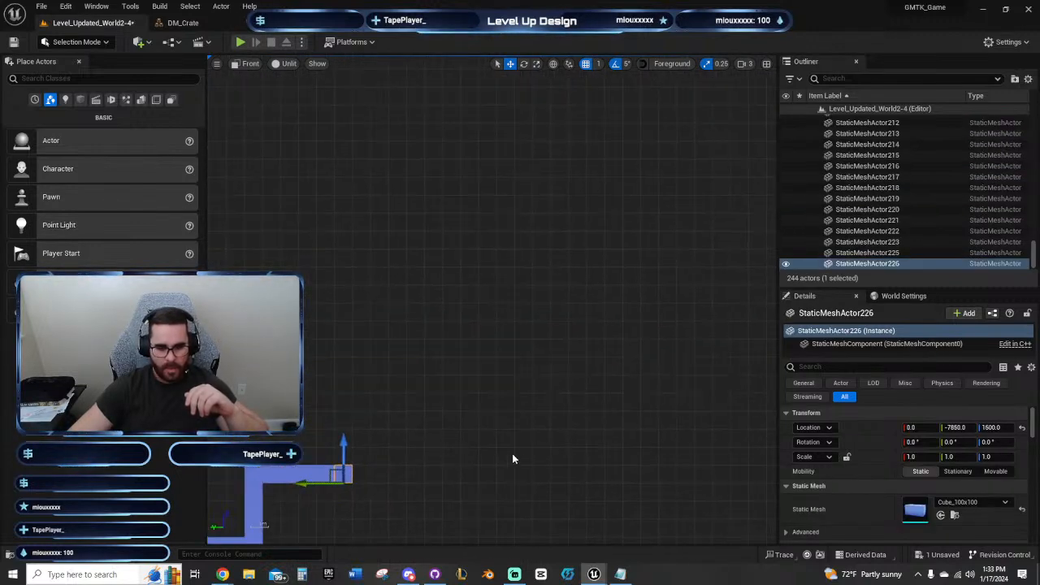
right_drag(520, 456, 741, 414)
scroll(597, 402, down, 4)
right_drag(597, 402, 611, 374)
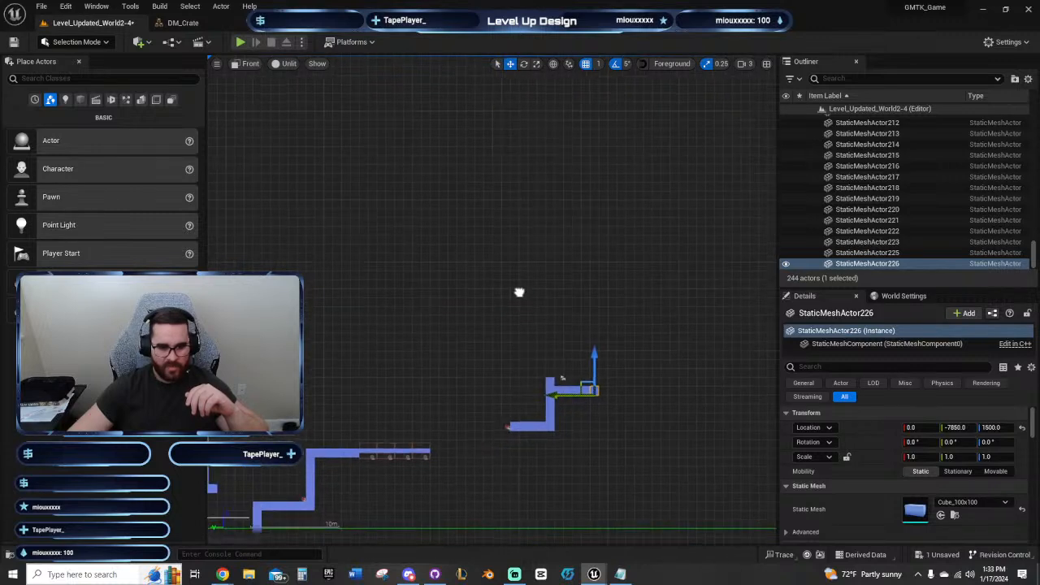
right_drag(520, 292, 687, 211)
right_drag(553, 204, 759, 158)
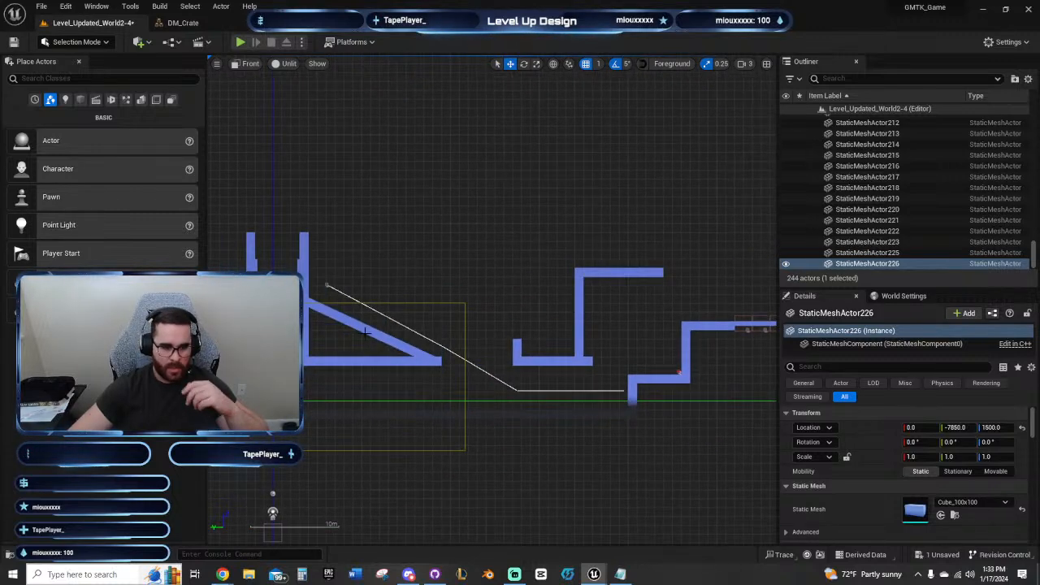
right_drag(631, 164, 503, 162)
right_drag(476, 174, 620, 239)
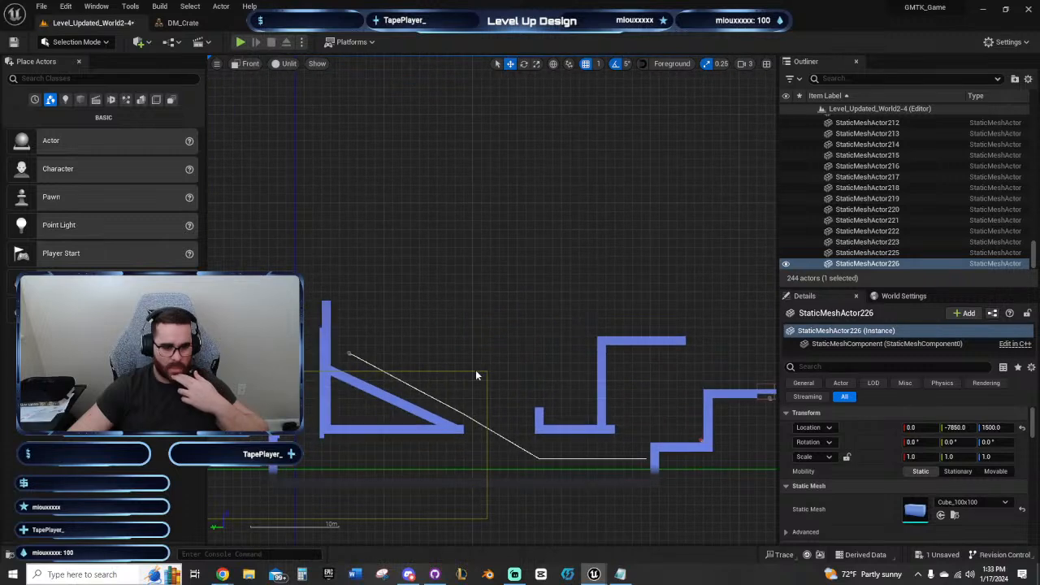
scroll(422, 372, up, 4)
right_drag(422, 371, 578, 244)
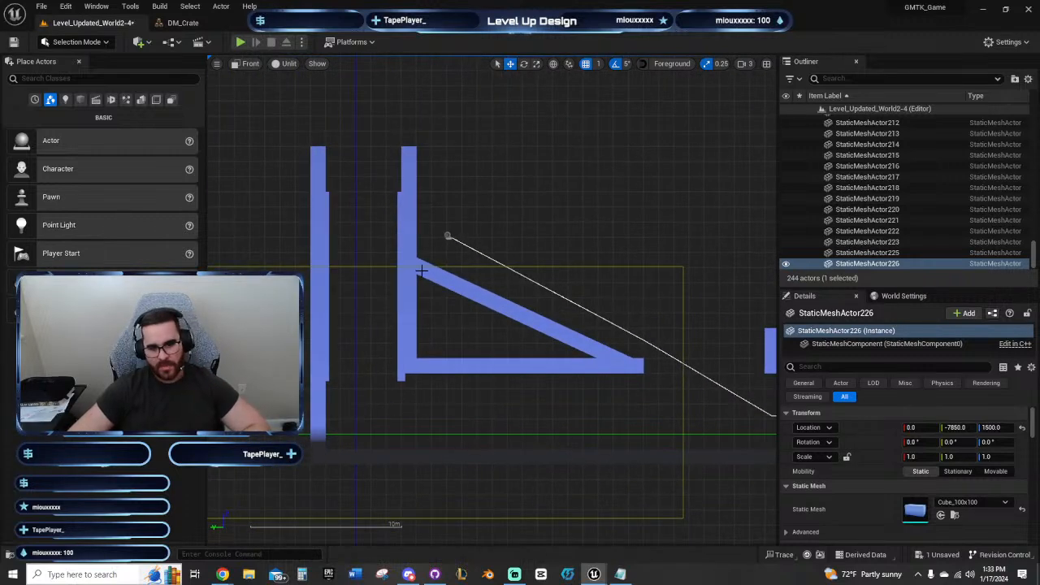
Step: Select the sloped ramp's blocks together with the hazard track, and survey the level back to the PlayerStart platform
drag(424, 261, 605, 356)
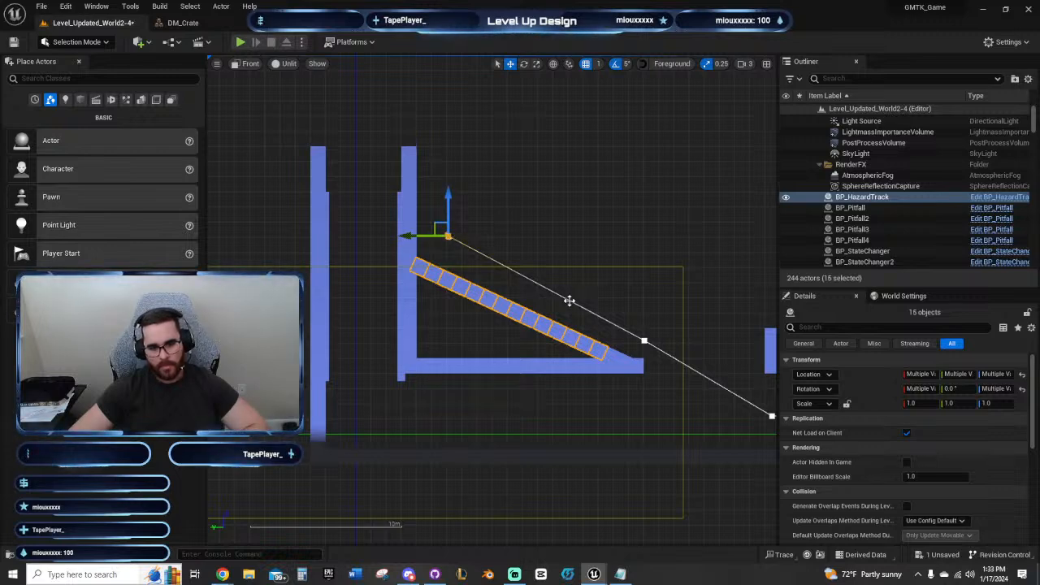
right_drag(659, 221, 357, 262)
right_drag(763, 217, 290, 263)
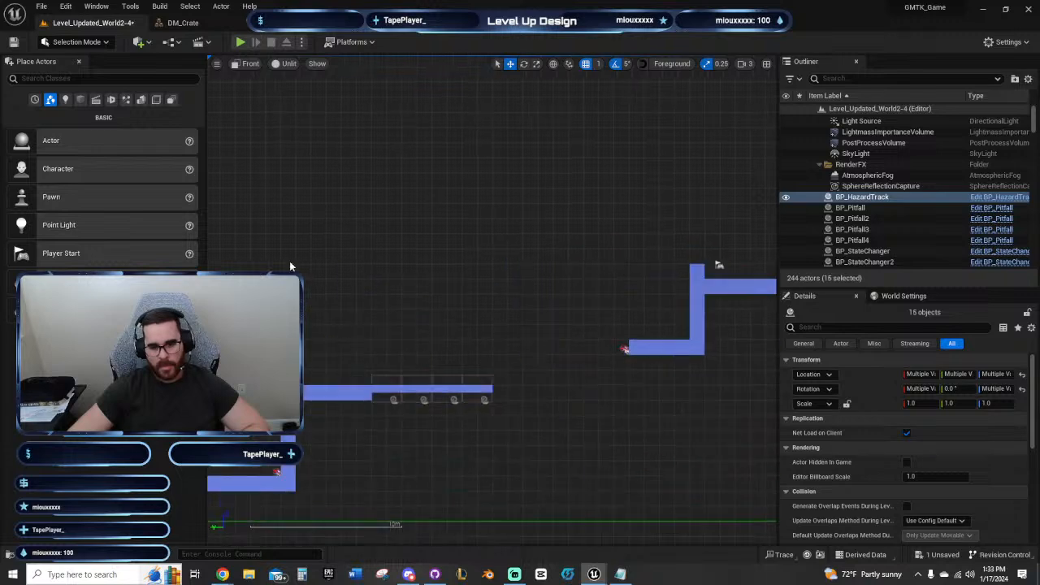
right_drag(684, 265, 402, 279)
right_drag(613, 280, 491, 359)
Step: Duplicate the end block of the PlayerStart platform and move the copy above the platform to Y -7450, Z 2300
click(475, 373)
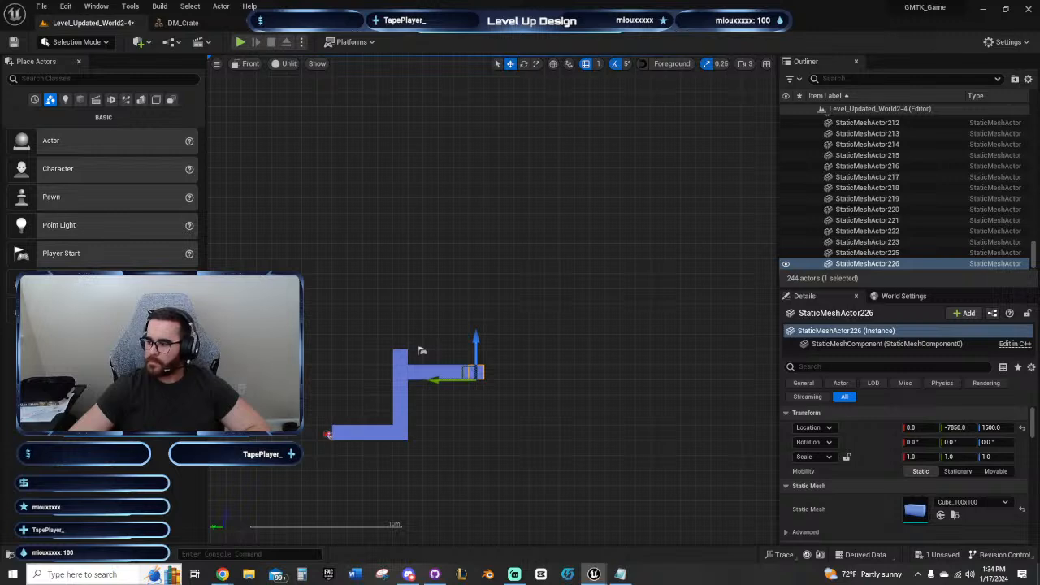
key(ctrl+d)
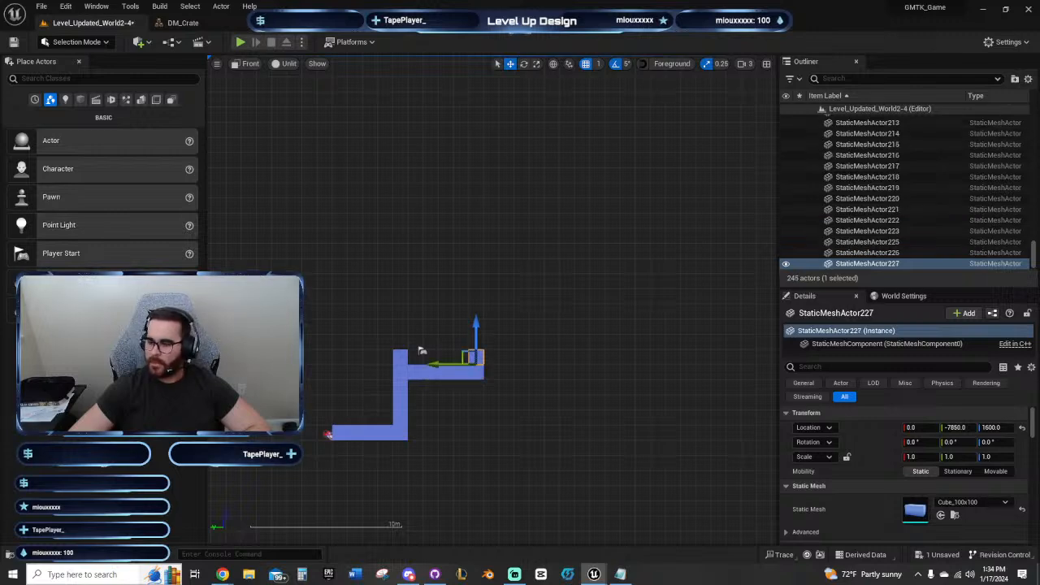
key(Up)
key(Up)
key(Up)
key(Up)
key(Up)
key(Left)
key(Left)
key(Left)
key(Left)
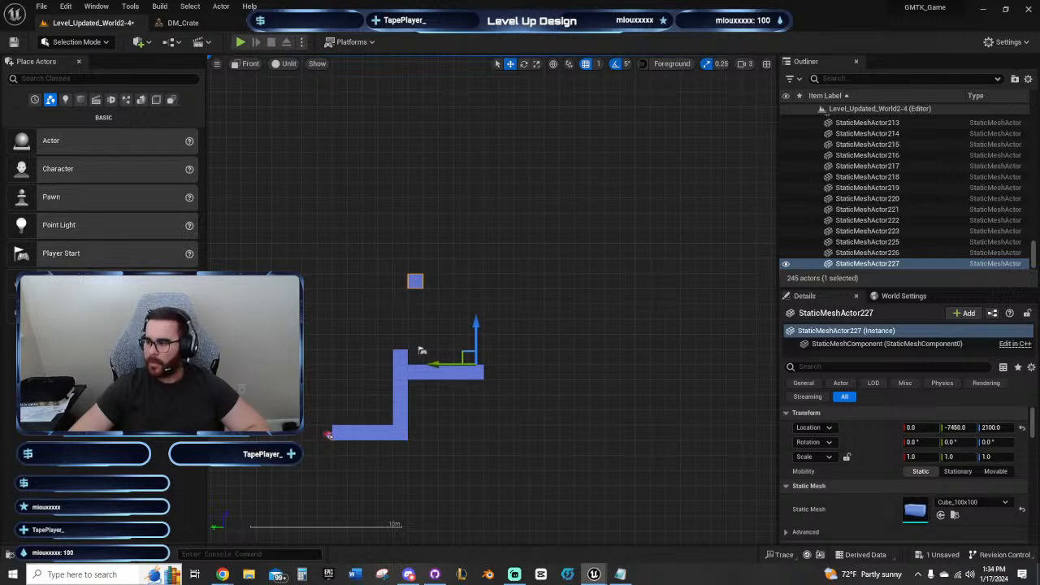
key(Up)
key(Up)
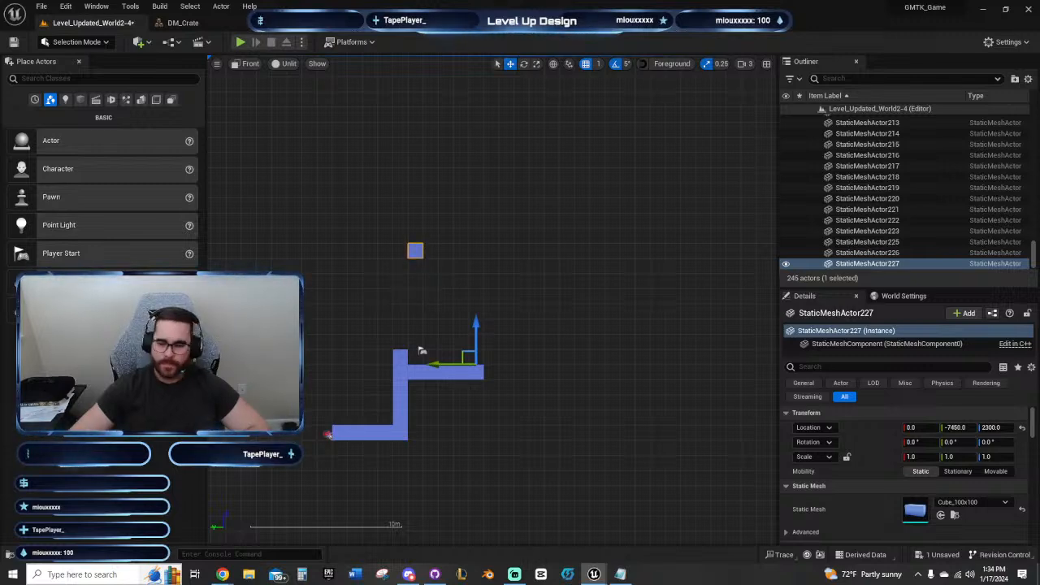
Step: Extend the raised block at Z 2300 into a straight row of 12 adjoining blocks heading away from Y -7450
key(alt+Right)
key(alt+Right)
key(alt+Right)
key(alt+Right)
key(alt+Right)
key(alt+Right)
key(alt+Right)
key(alt+Right)
key(alt+Right)
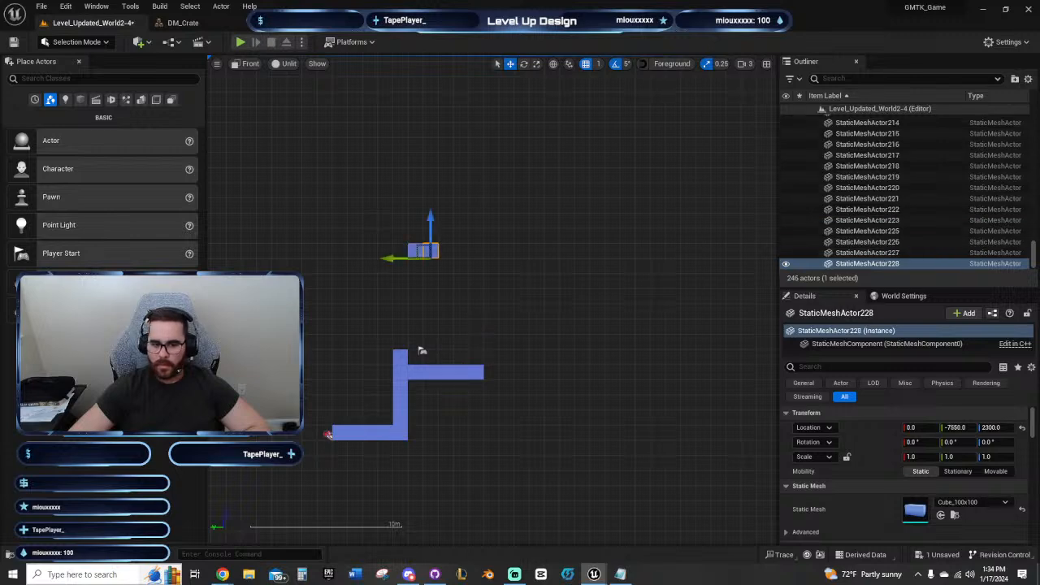
key(alt+Right)
key(alt+Right)
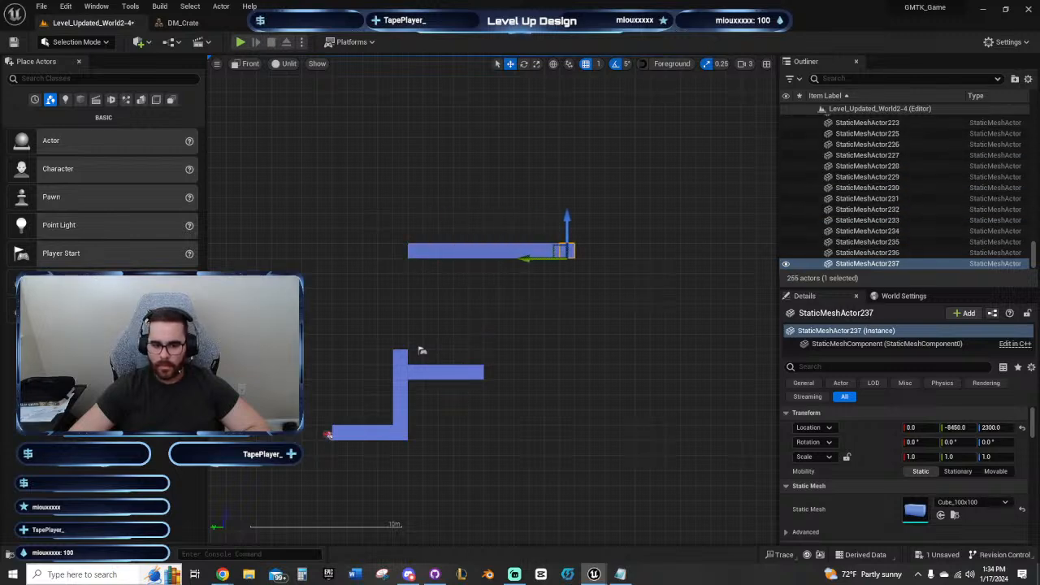
Step: Select all 12 blocks of the raised row and rotate them together to -25° on X
click(391, 231)
drag(391, 232, 747, 249)
right_drag(610, 269, 627, 252)
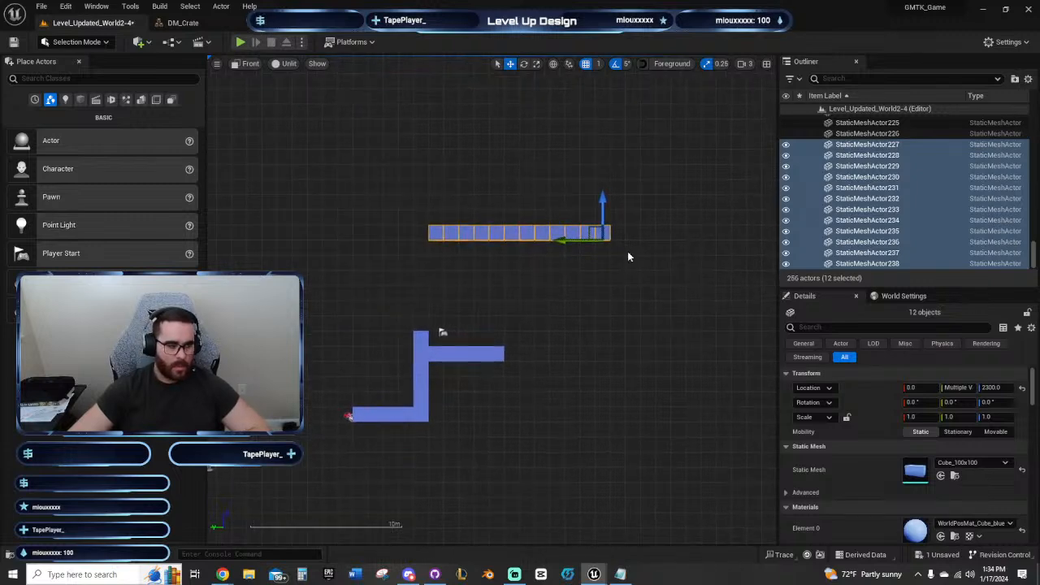
key(e)
drag(631, 260, 646, 279)
key(w)
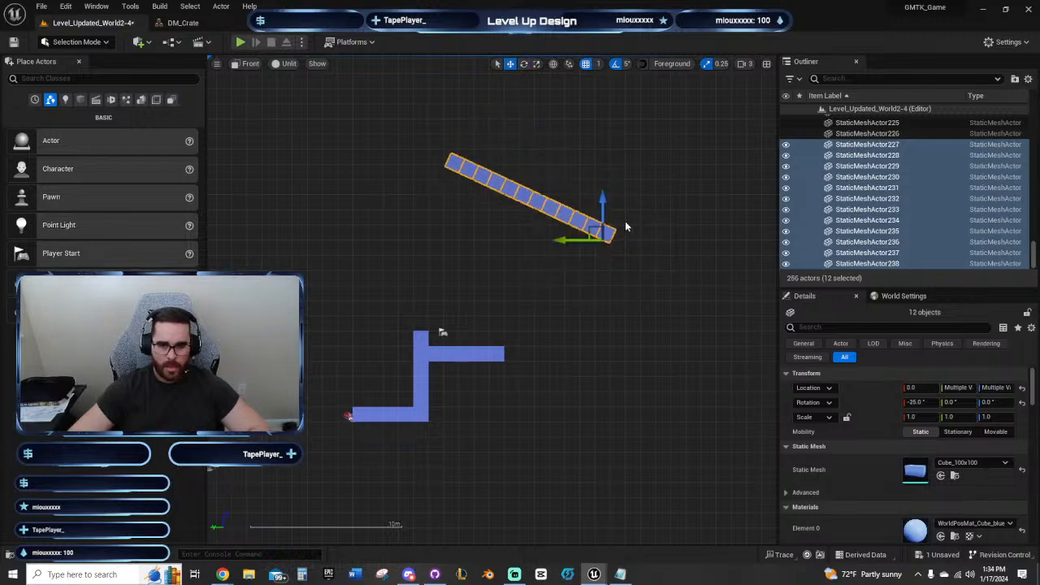
Step: Lower the tilted row and shift it above the PlayerStart platform, placing its lowest block at Y -8095, Z 2035
drag(604, 208, 533, 241)
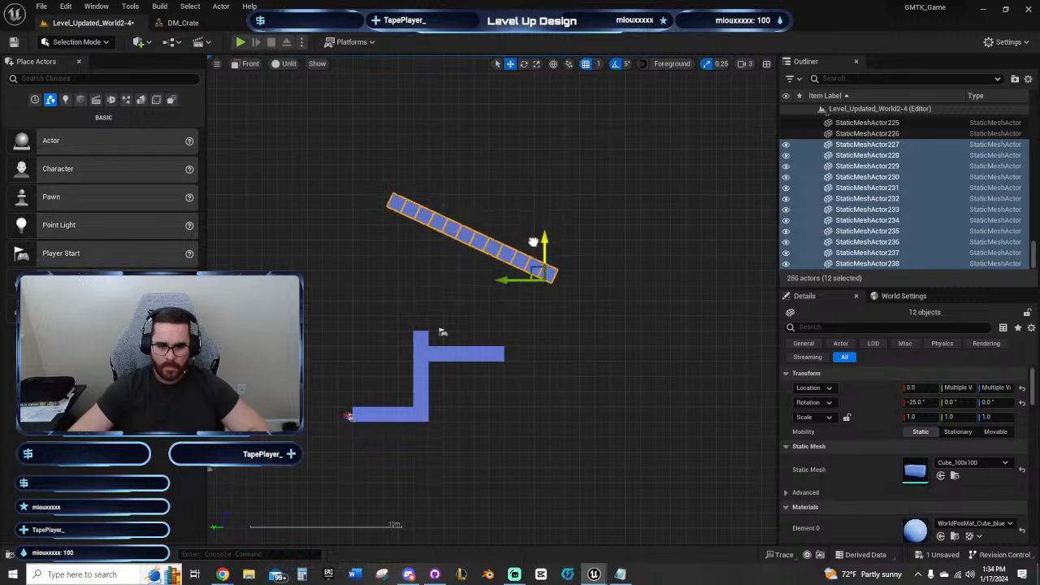
scroll(520, 259, up, 2)
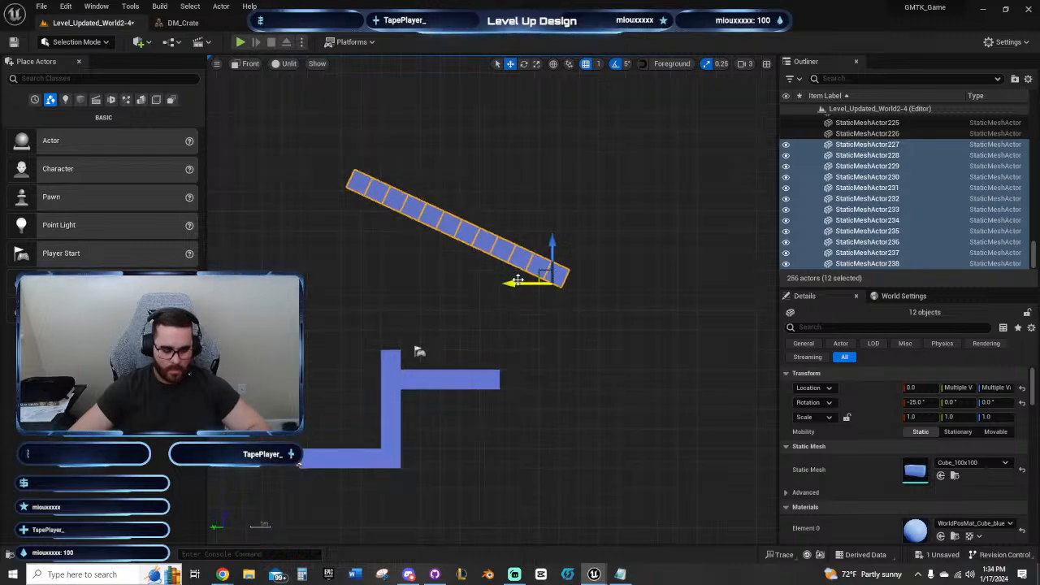
drag(510, 282, 372, 280)
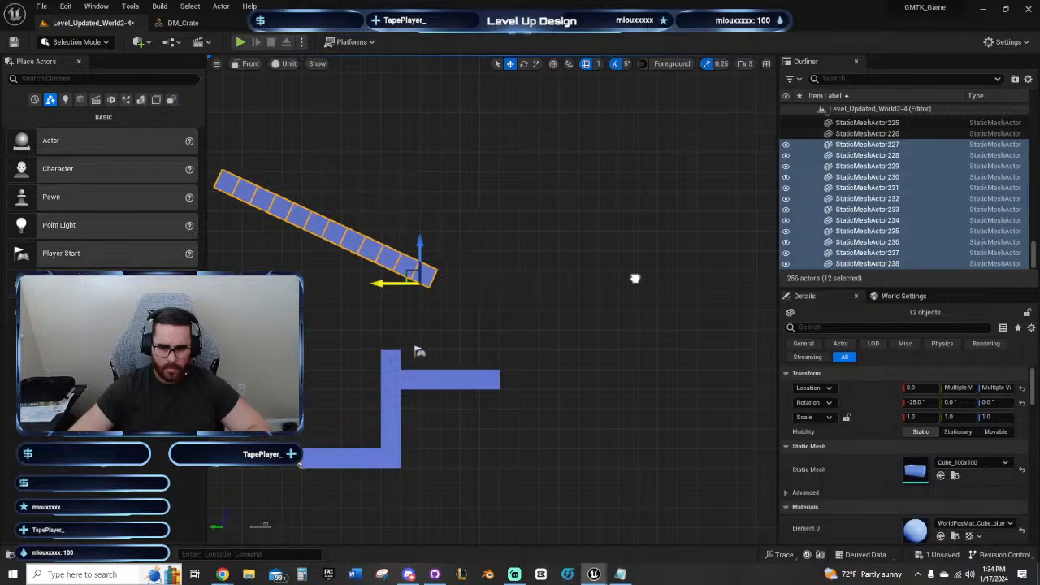
drag(390, 283, 527, 284)
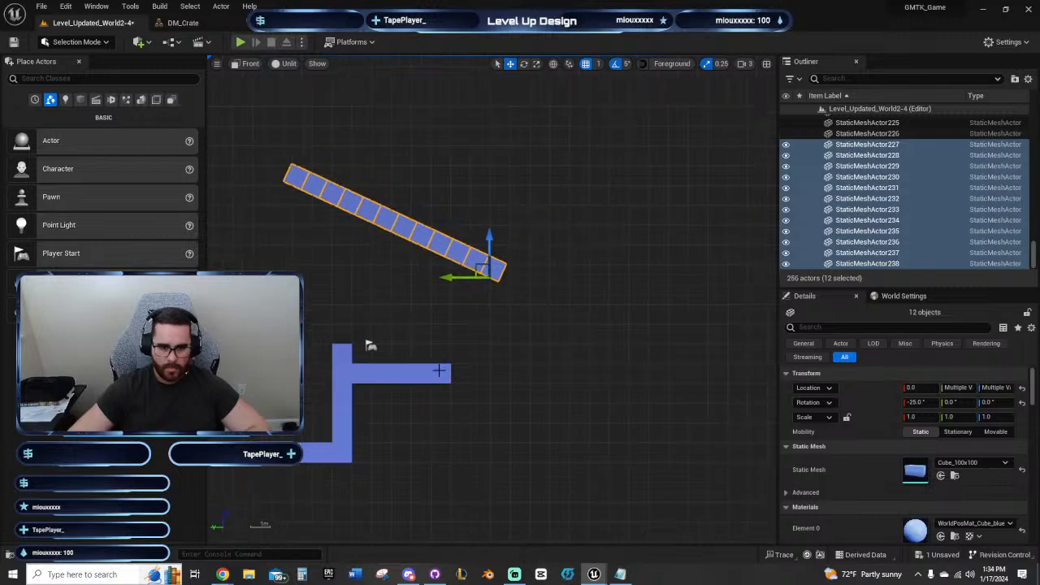
Step: Extend the PlayerStart platform from its end block with eight more copies, out to Y -8650 at Z 1500
click(441, 372)
right_drag(615, 355, 511, 325)
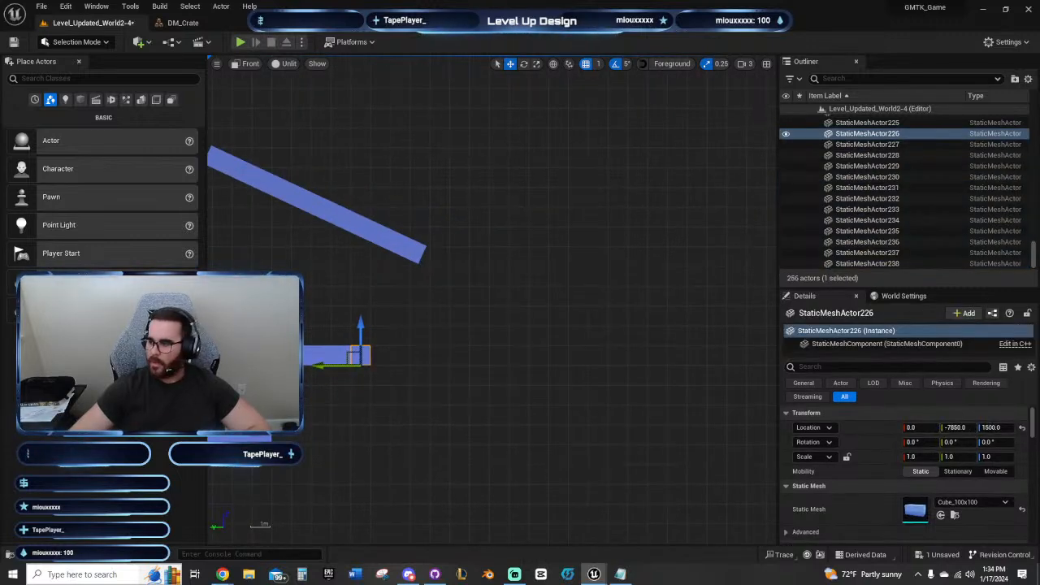
key(alt+shift+d)
key(alt+shift+d)
key(alt+shift+d)
key(alt+shift+d)
key(alt+shift+d)
key(alt+shift+d)
key(alt+shift+d)
key(alt+shift+d)
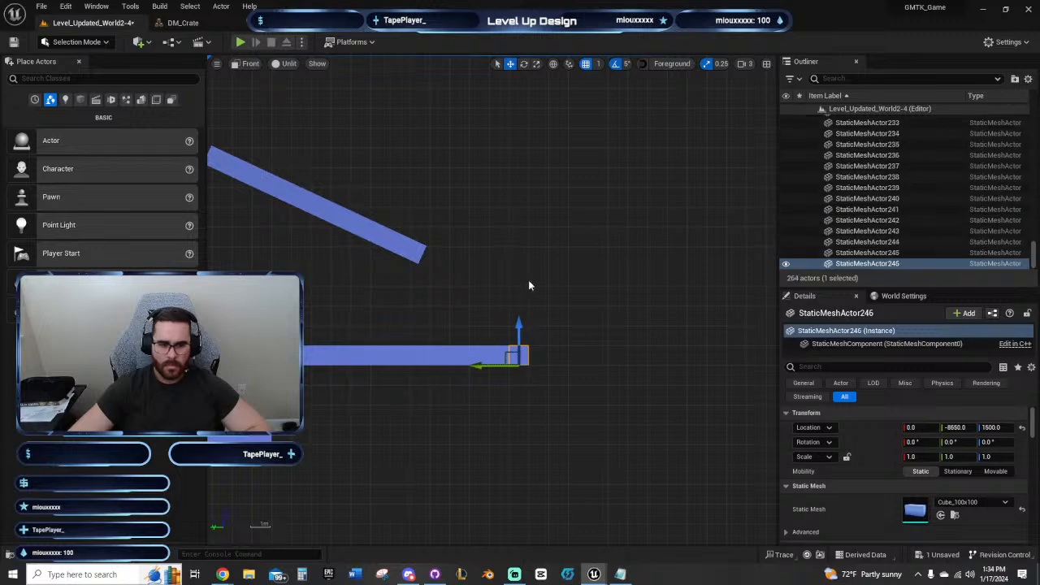
right_drag(529, 283, 555, 334)
Step: Duplicate the top block of the wall beside the PlayerStart and raise the copy to the tilted ramp at Y -7350
click(467, 261)
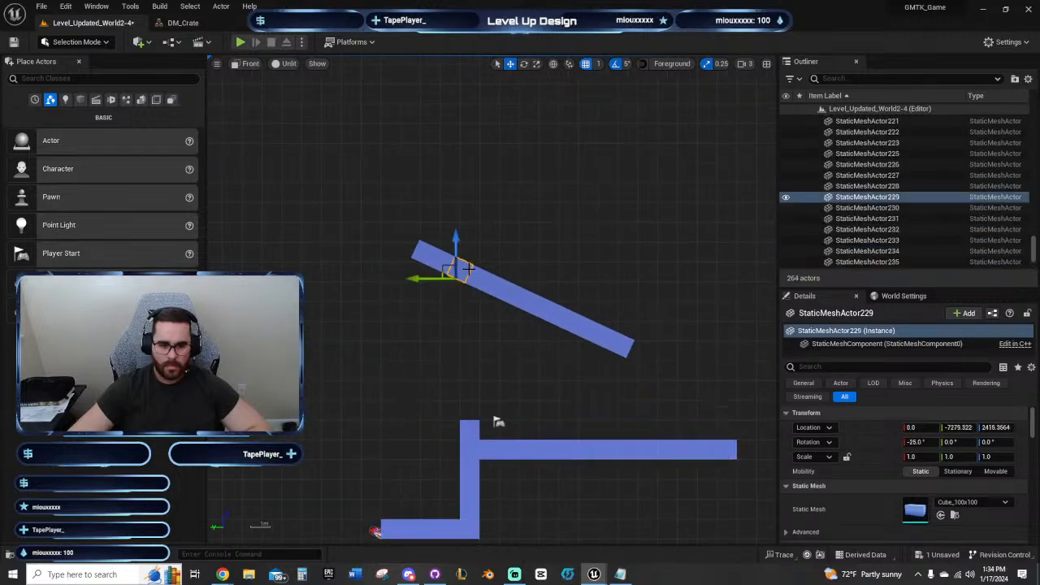
click(469, 430)
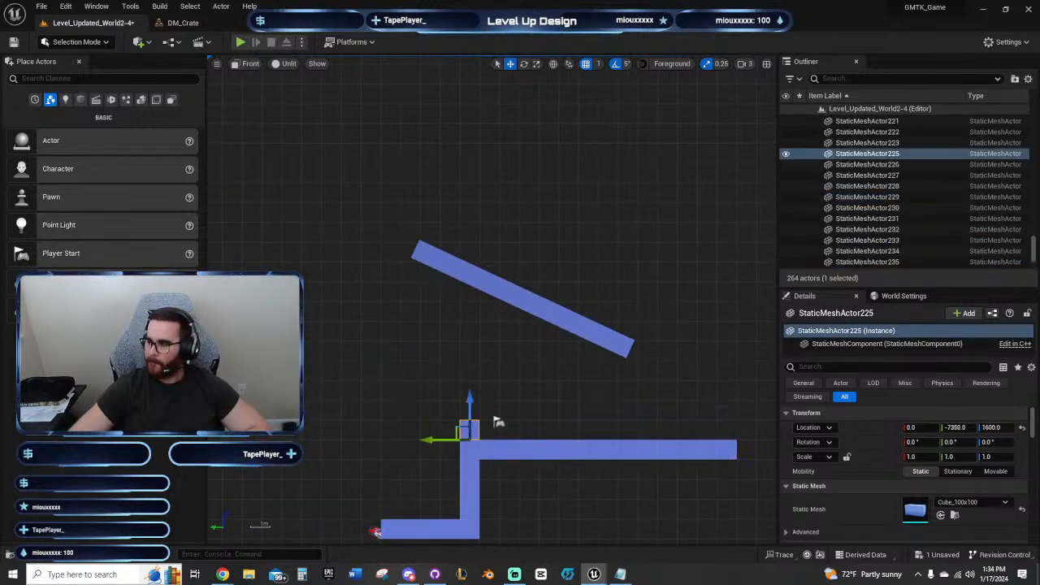
key(alt+shift+w)
key(Up)
key(Up)
key(Up)
key(Up)
key(Up)
key(Up)
key(Up)
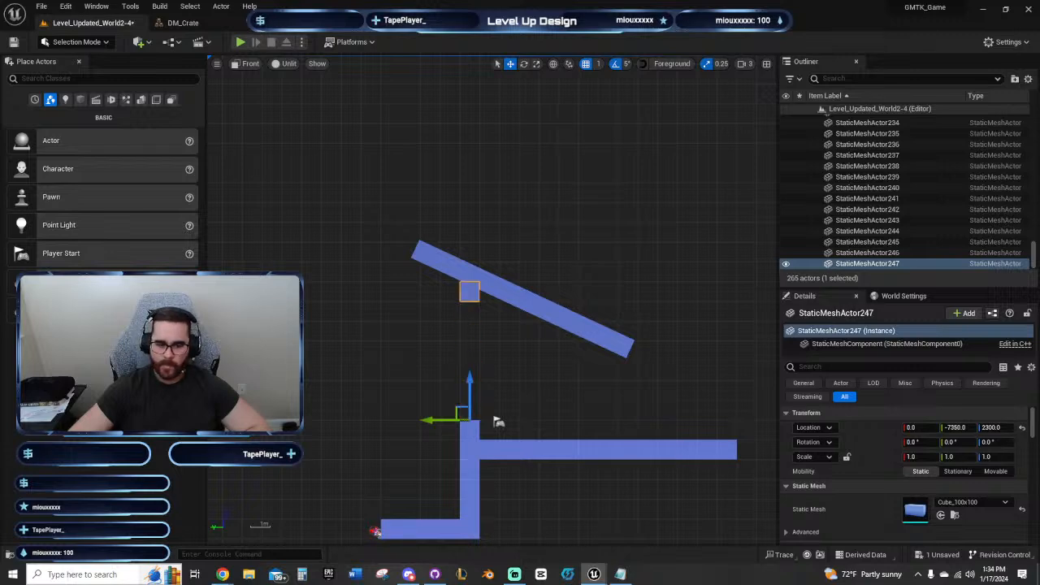
Step: Stack four more copies above the raised block to build a vertical wall rising from the tilted ramp
key(alt+Up)
key(alt+Up)
key(alt+Up)
key(alt+Up)
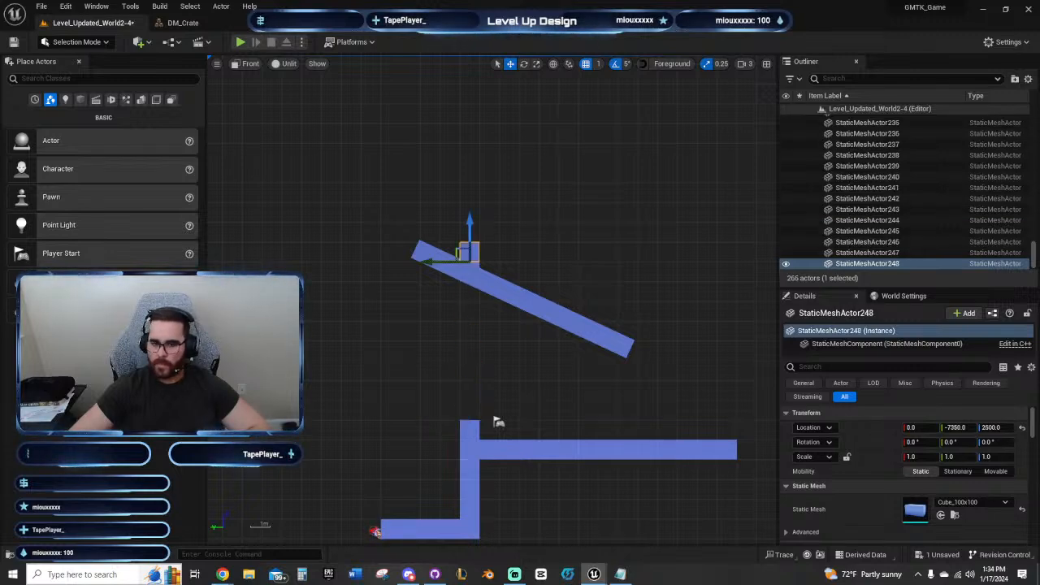
click(576, 246)
right_drag(509, 241, 491, 220)
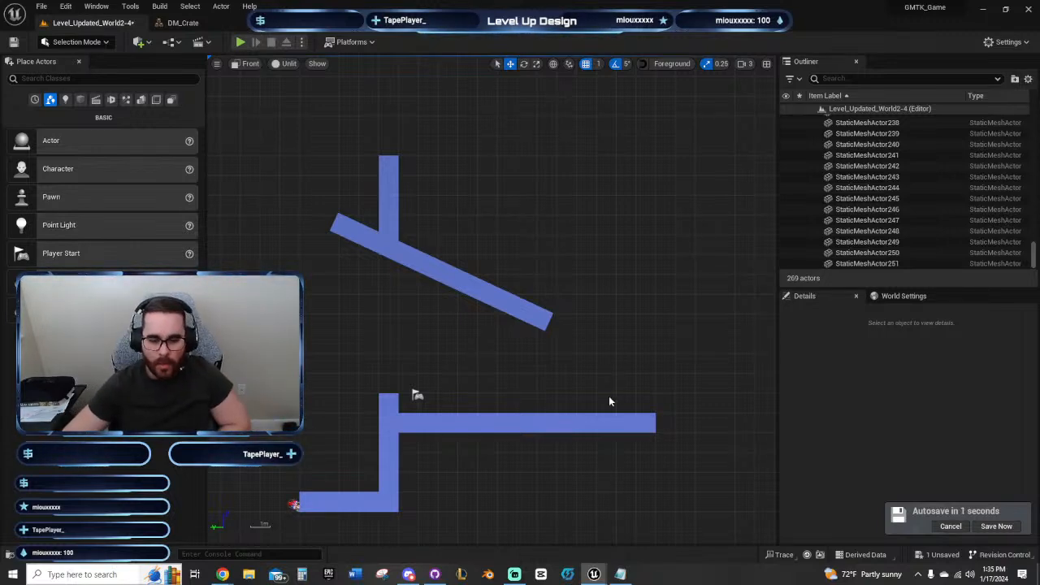
Step: Copy the platform block at Y -8150 up to Z 2000 and add two copies beside it as a flat ledge ending the ramp
right_drag(545, 313, 463, 280)
click(462, 280)
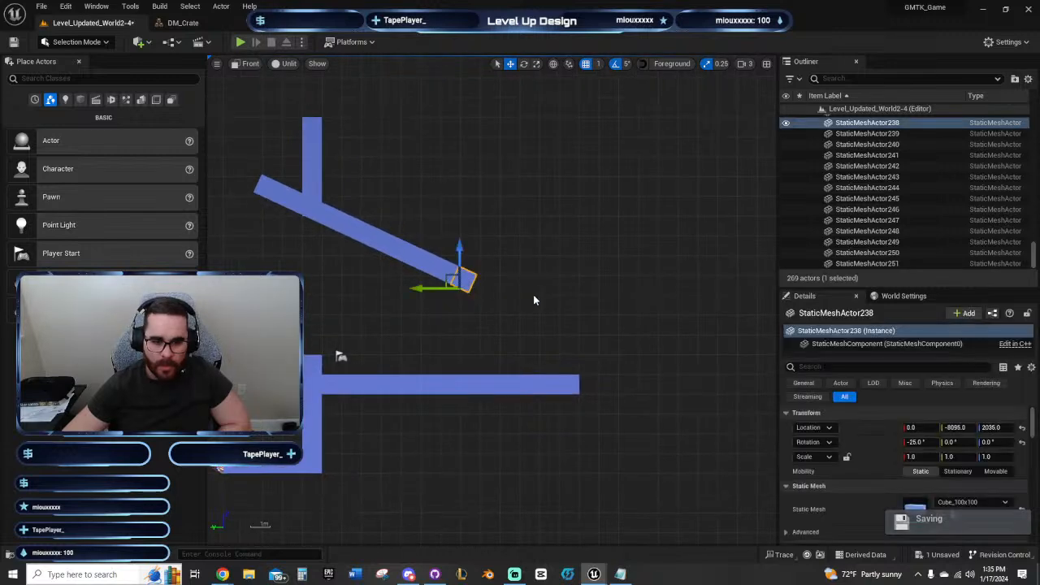
click(473, 380)
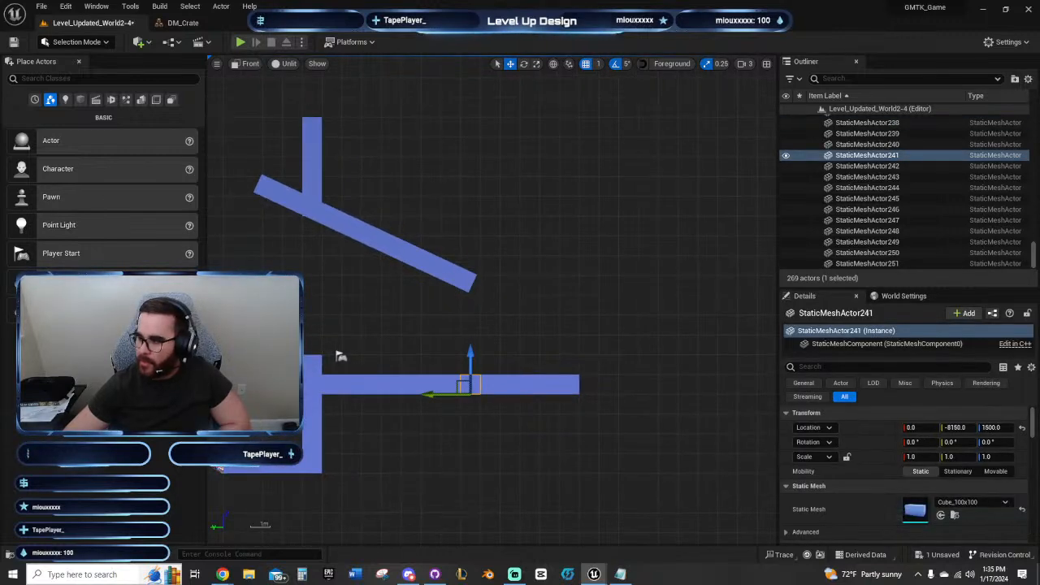
drag(994, 427, 1008, 428)
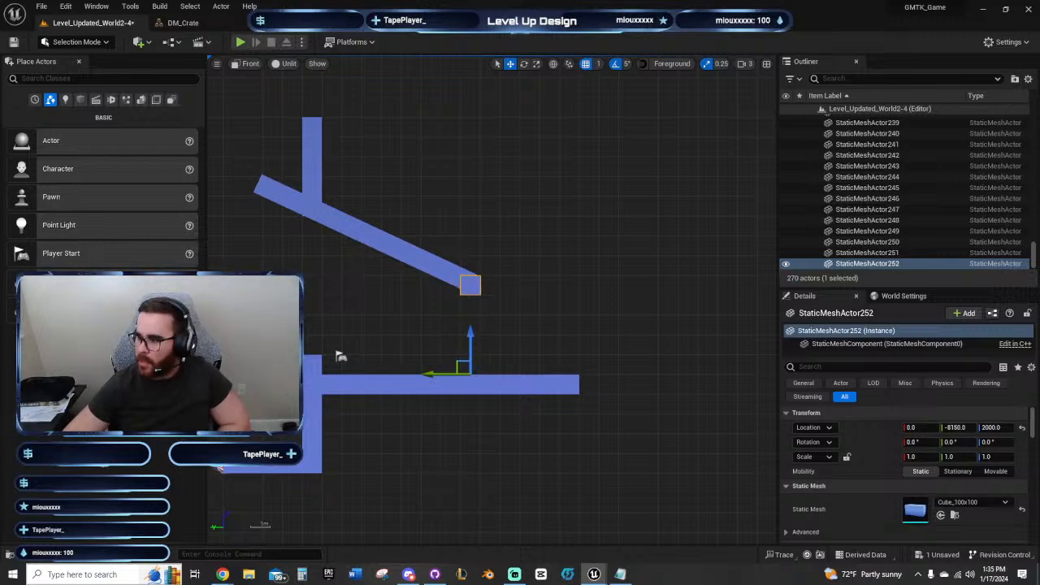
key(ctrl+d)
key(ctrl+d)
click(640, 316)
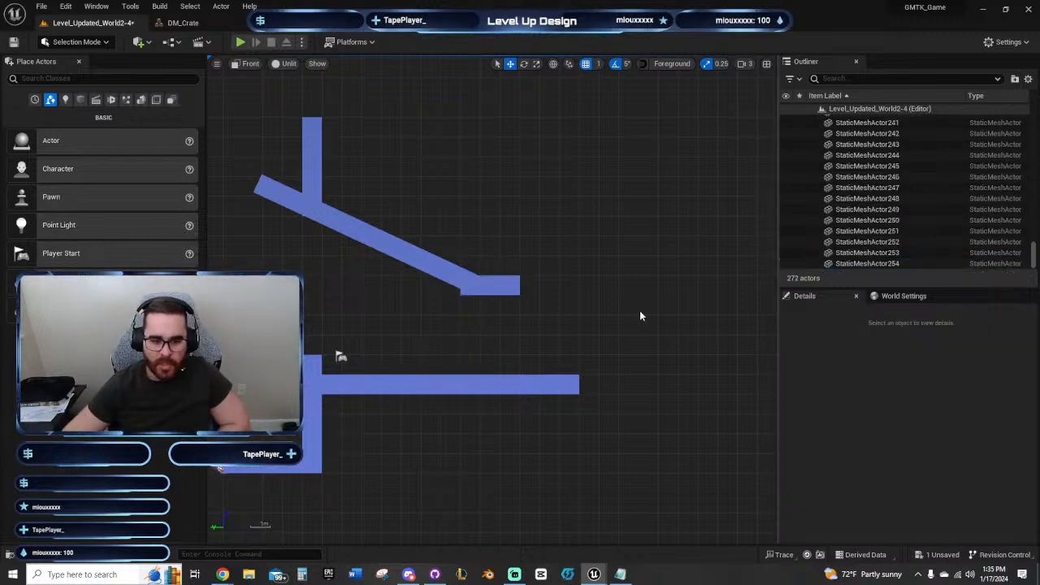
right_drag(383, 336, 359, 342)
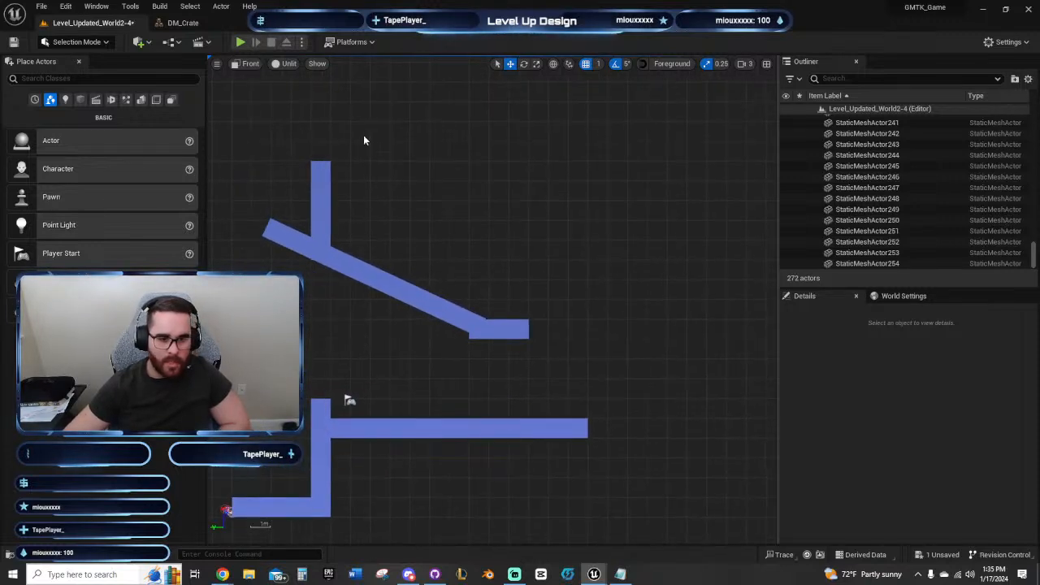
Step: Review the level back to the earlier sloped hazard-track ramp, check its -25° blocks, and return to the new ramp section
right_drag(359, 227, 213, 159)
right_drag(413, 235, 570, 368)
right_drag(423, 207, 704, 430)
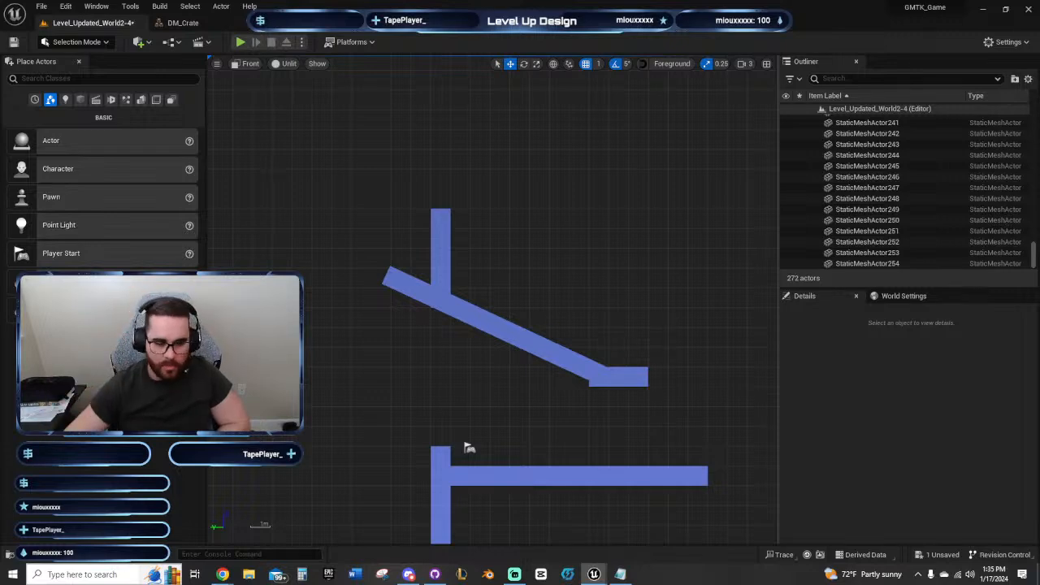
right_drag(252, 350, 547, 252)
scroll(504, 262, down, 7)
right_drag(458, 272, 713, 243)
right_drag(386, 257, 429, 188)
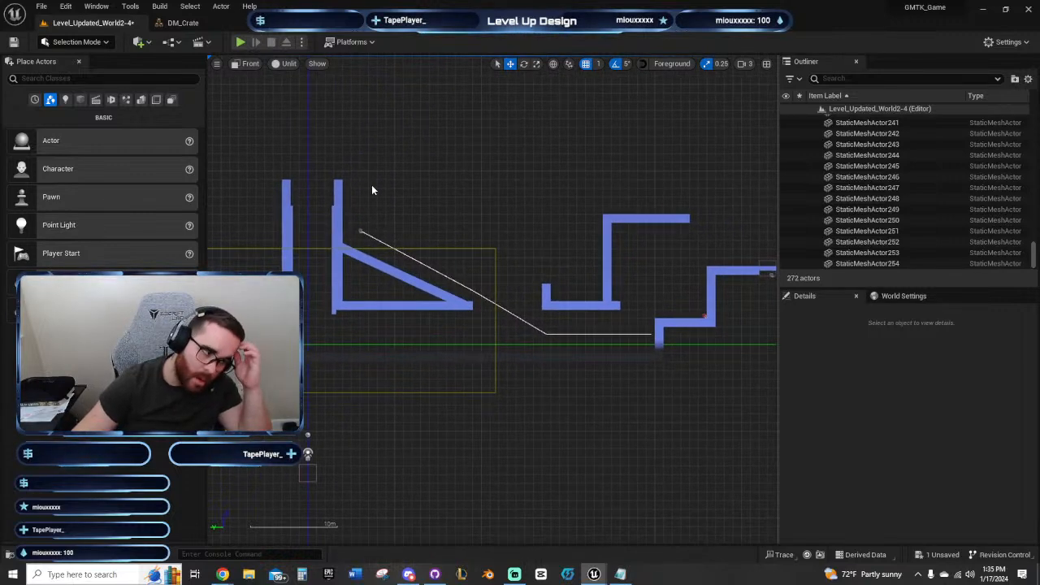
right_drag(369, 208, 341, 214)
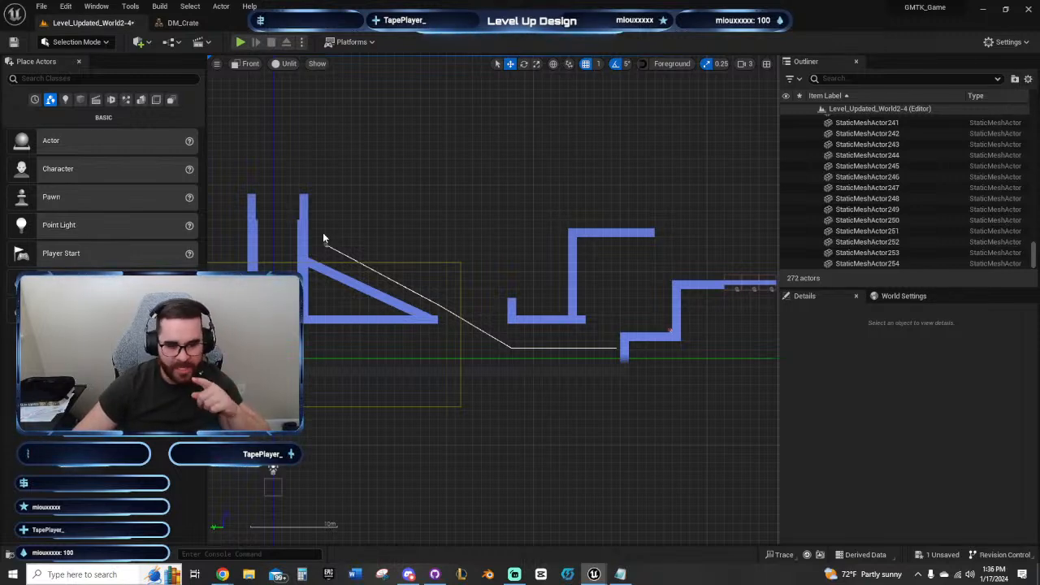
right_drag(330, 211, 302, 186)
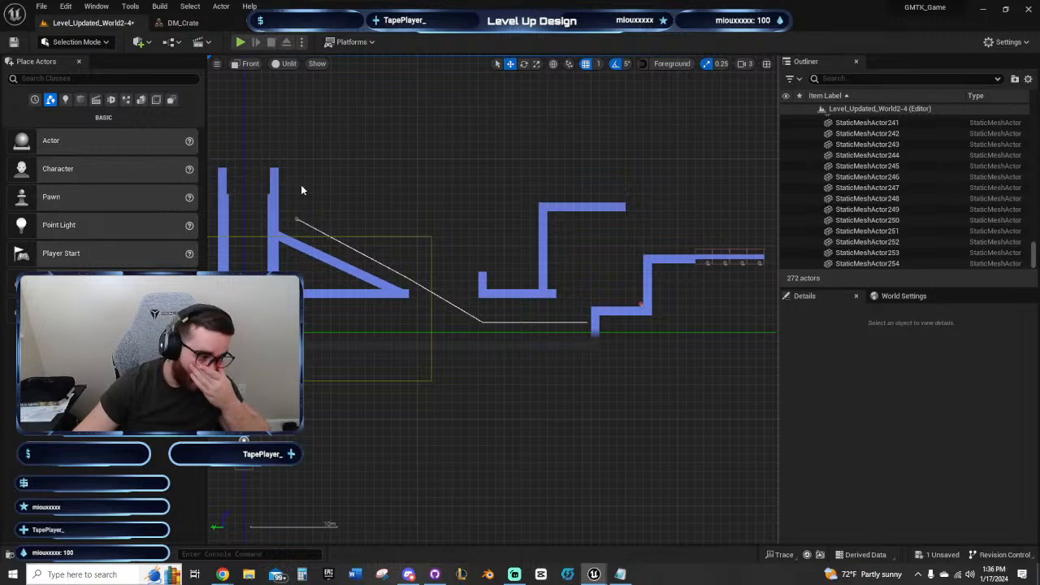
right_drag(313, 180, 358, 206)
click(280, 242)
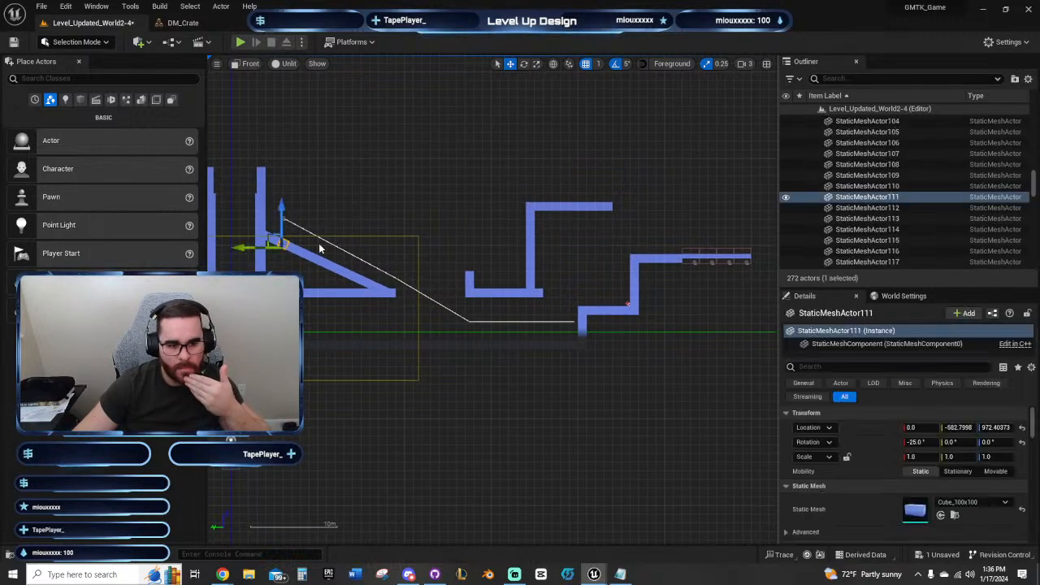
right_click(416, 197)
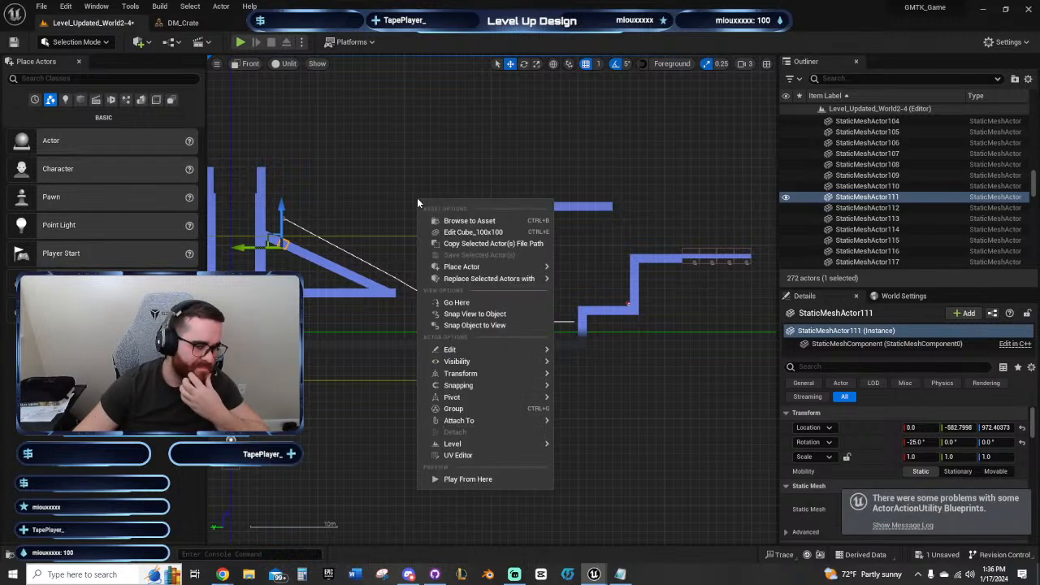
right_drag(416, 198, 305, 149)
right_drag(482, 355, 467, 360)
right_drag(637, 323, 387, 356)
right_drag(511, 330, 333, 368)
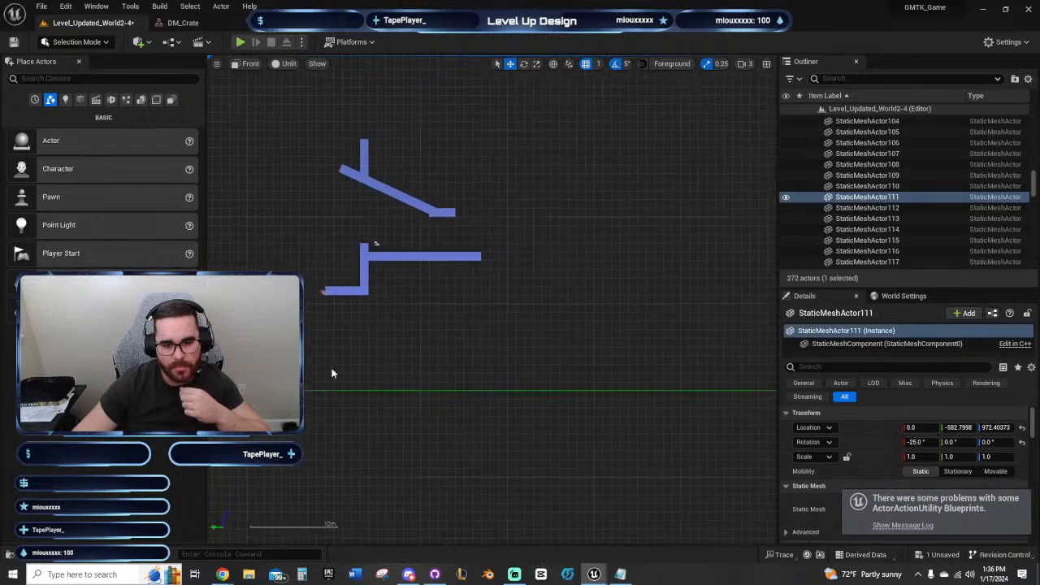
right_drag(453, 323, 368, 361)
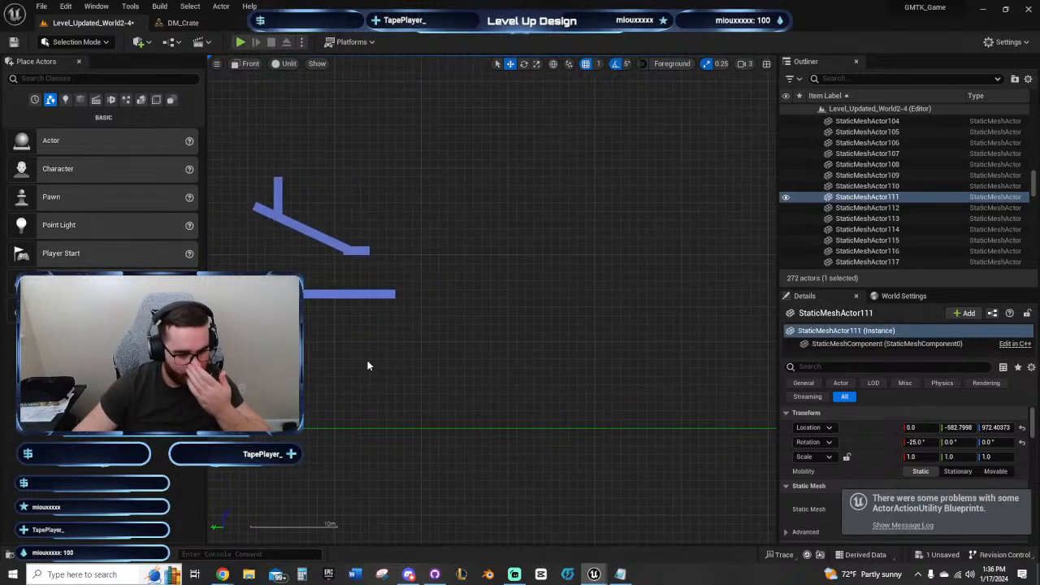
Step: Extend the lower platform from its end block with more copies, out to Y -9250 at Z 1500
scroll(368, 365, up, 5)
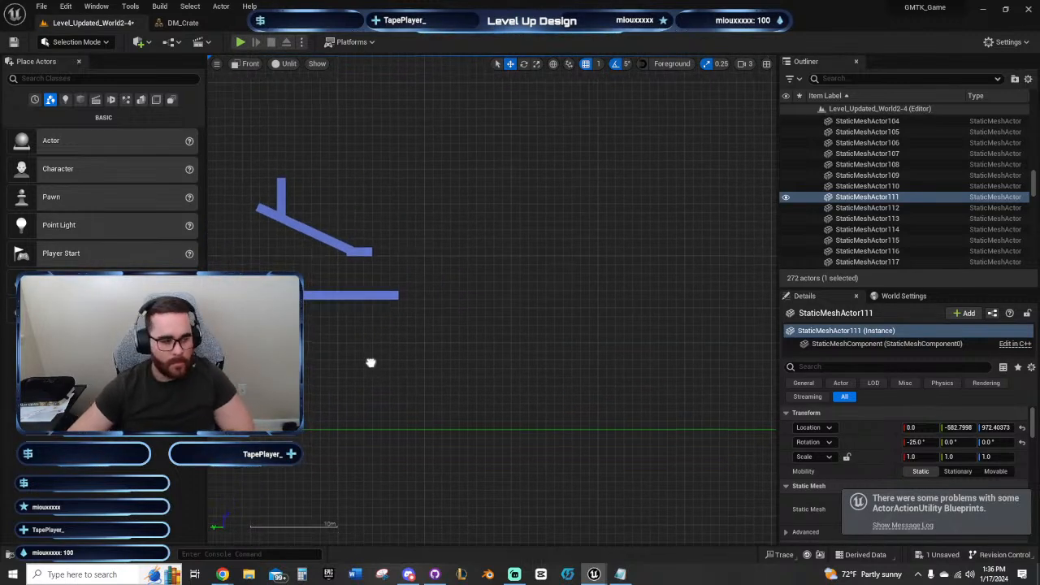
right_drag(561, 369, 473, 343)
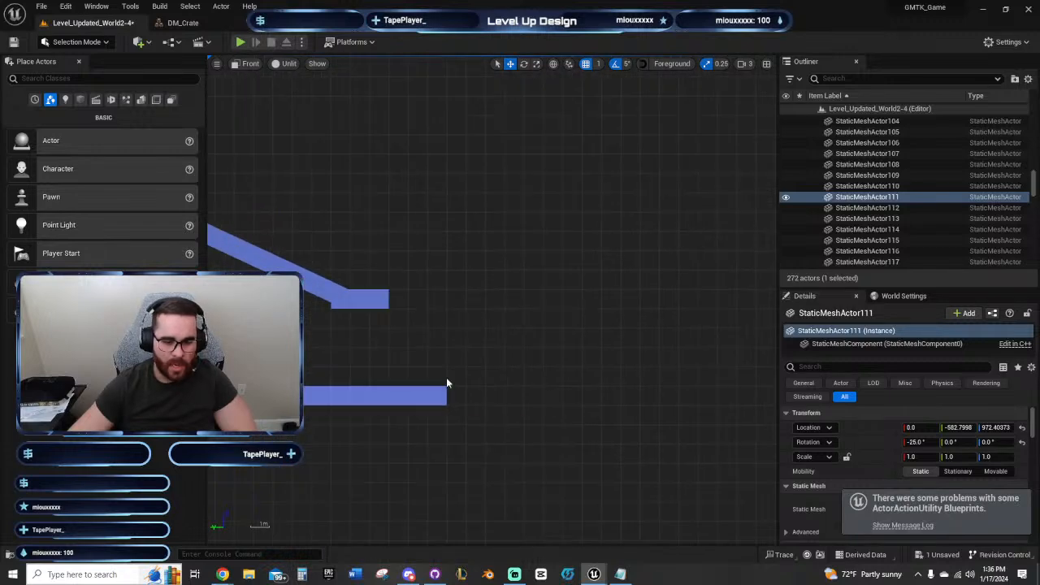
click(437, 396)
alt+drag(405, 406, 425, 405)
key(shift+d)
key(shift+d)
key(shift+d)
key(shift+d)
key(shift+d)
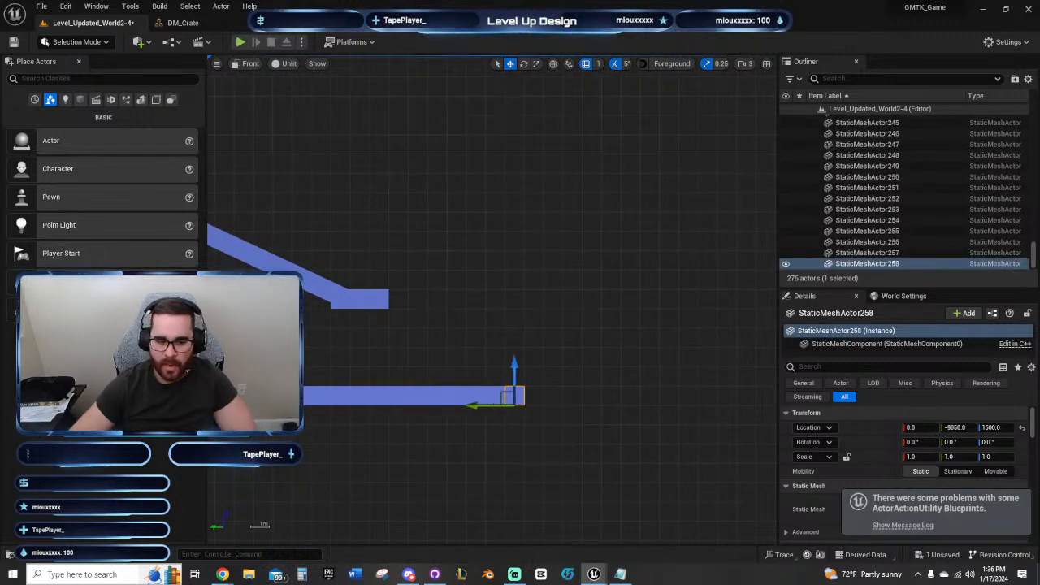
right_drag(516, 312, 378, 300)
right_drag(431, 357, 489, 384)
Step: Duplicate the lower platform's end block and raise the copy straight above it to Z 2200
key(alt+Up)
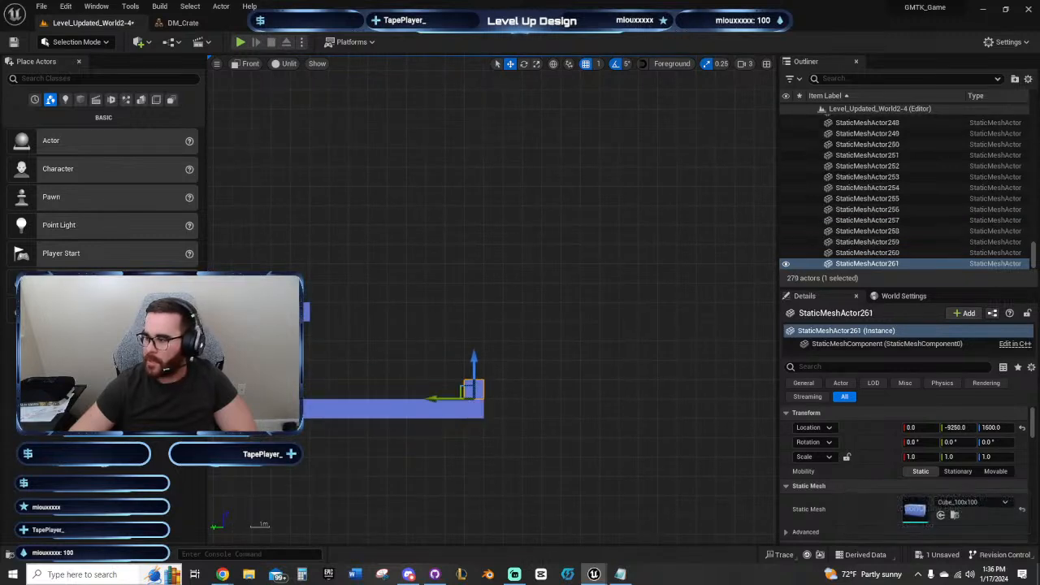
key(Up)
key(Up)
key(Up)
key(Up)
key(Up)
key(Up)
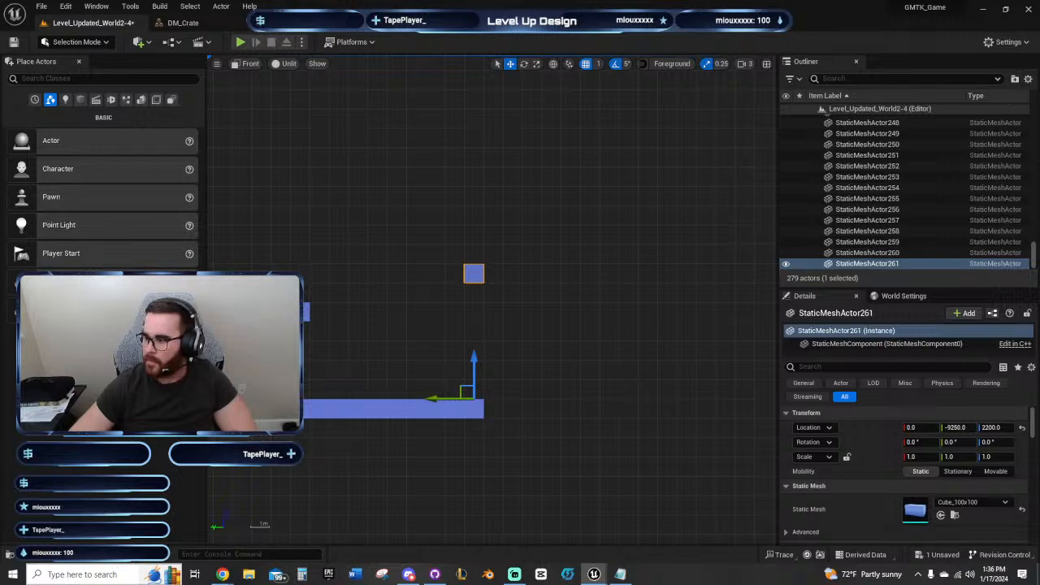
Step: Extend the raised block with eight adjoining copies into an upper platform reaching Y -10050 at Z 2200
key(alt+Right)
key(alt+Right)
key(alt+Right)
key(alt+Right)
key(alt+Right)
key(alt+Right)
key(alt+Right)
key(alt+Right)
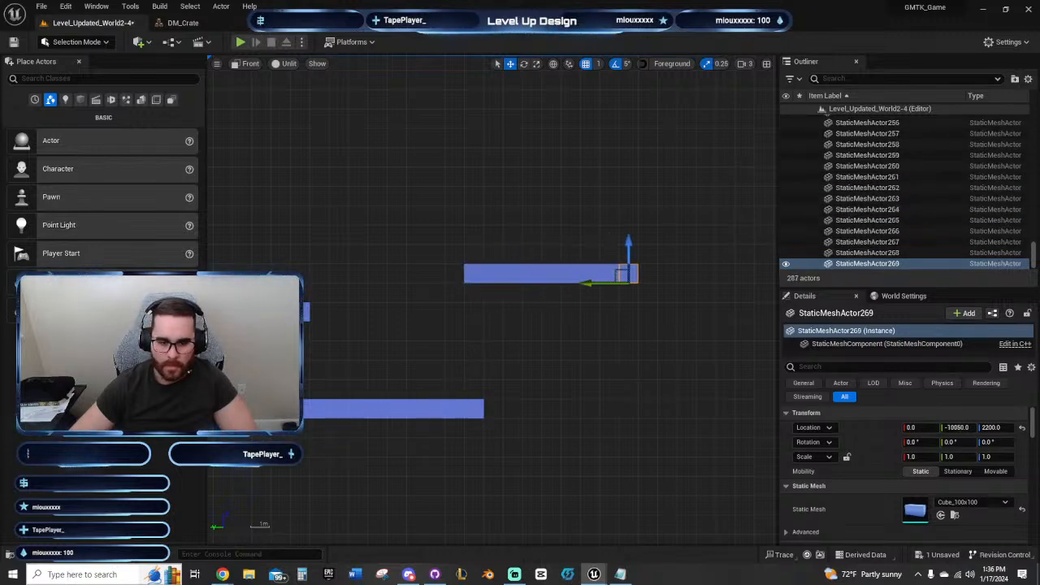
Step: Extend the lower platform from its end block with six adjoining copies, out to Y -9850 at Z 1500
click(479, 409)
key(alt+Right)
key(alt+Right)
key(alt+Right)
key(alt+Right)
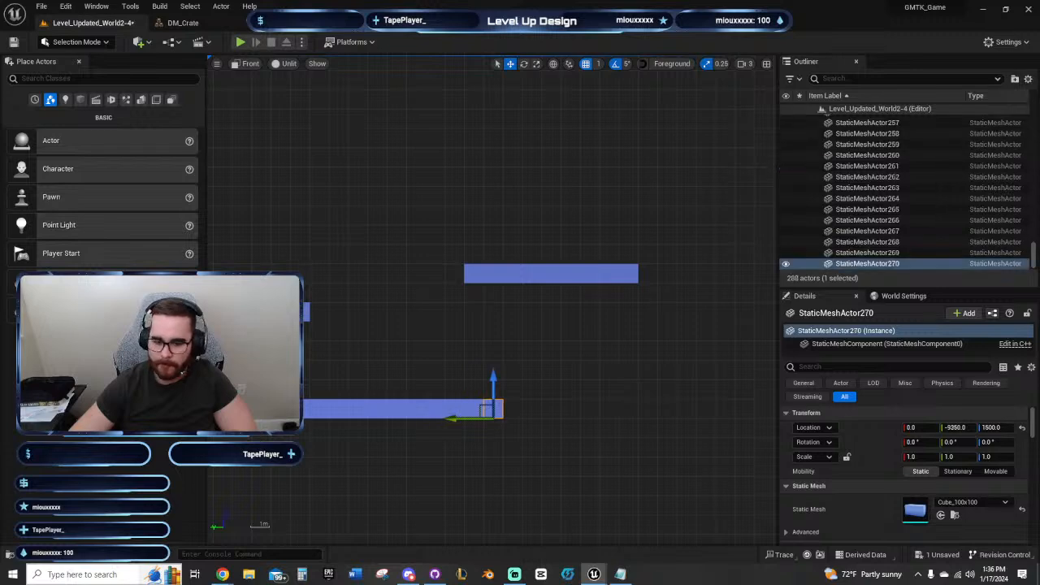
key(alt+Right)
key(alt+Right)
Step: Add eight more adjoining copies to the lower platform's end, reaching Y -10650 at Z 1500
right_drag(469, 348, 365, 334)
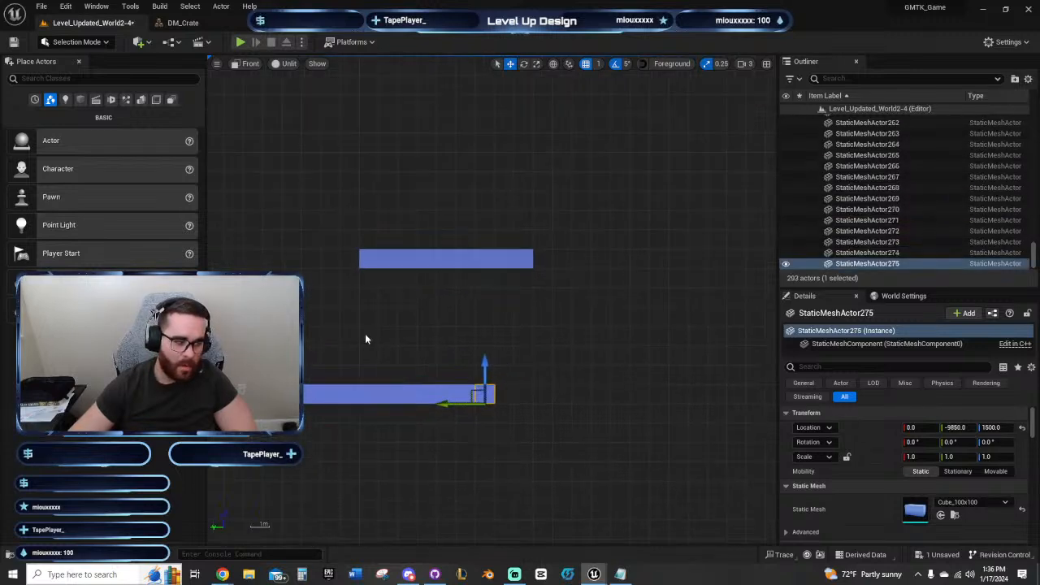
right_drag(402, 383, 602, 367)
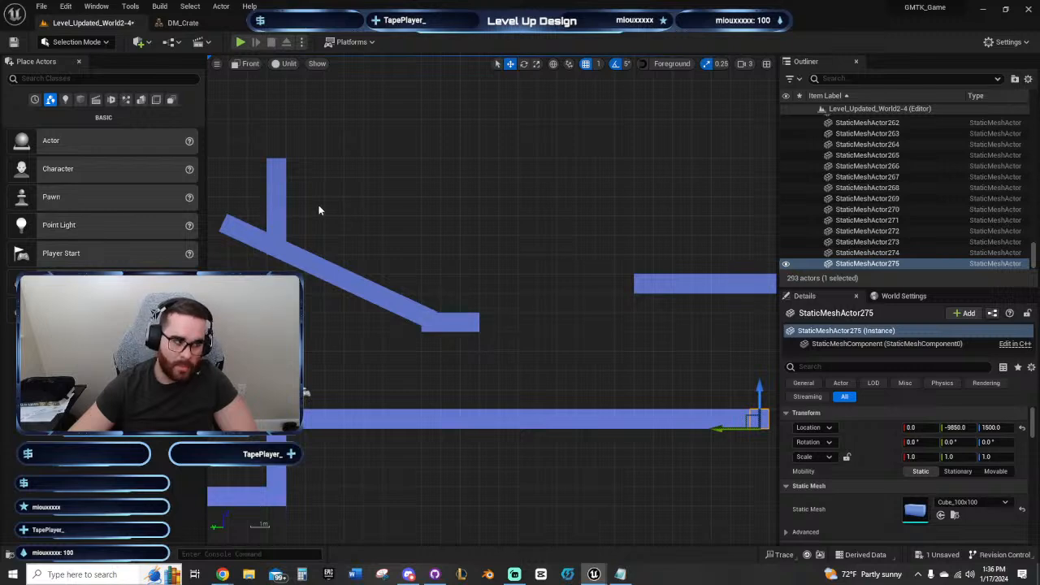
right_drag(341, 209, 271, 201)
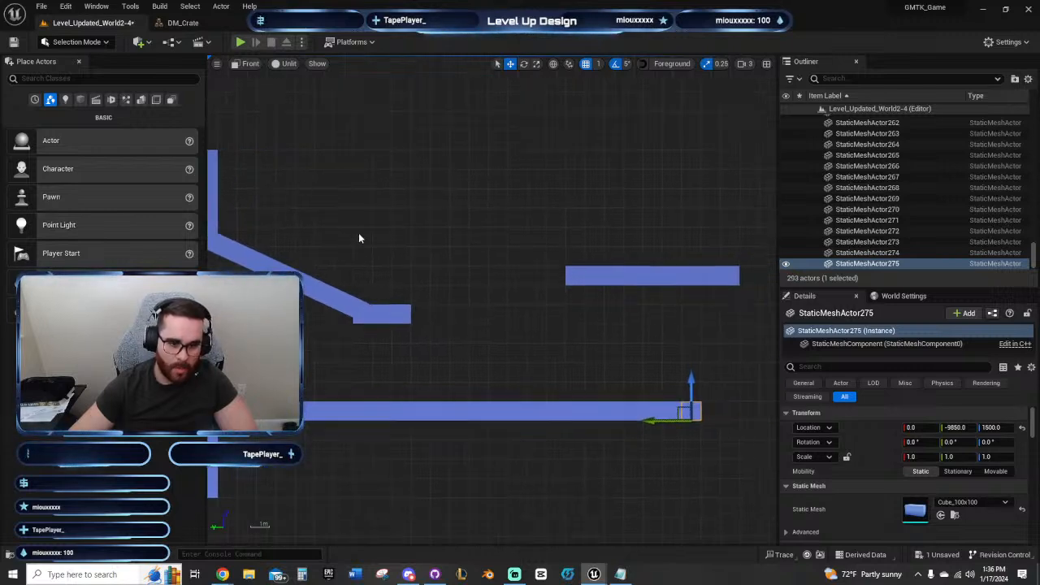
right_drag(473, 303, 457, 303)
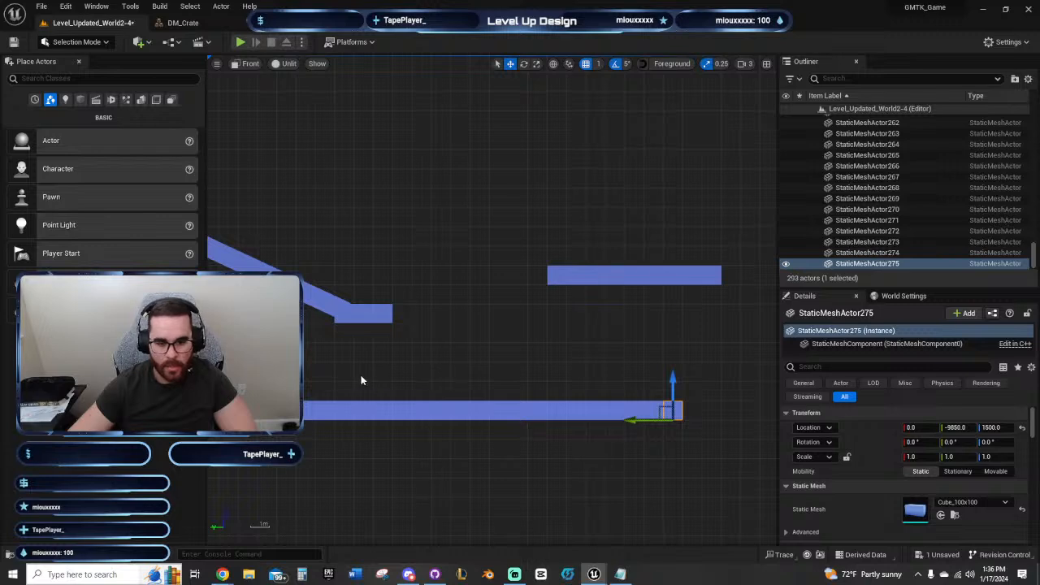
right_drag(534, 365, 421, 336)
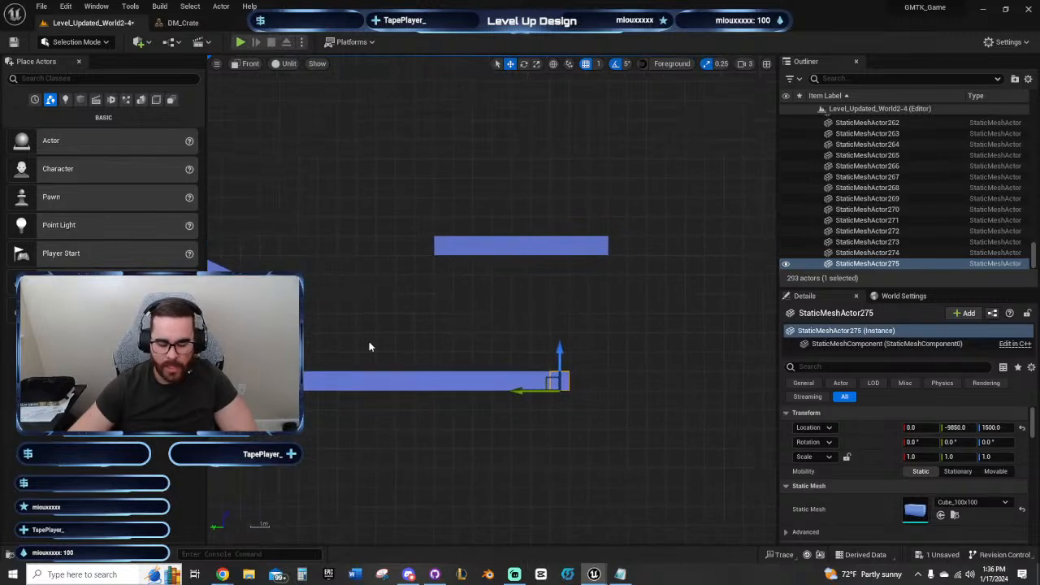
right_drag(562, 340, 361, 346)
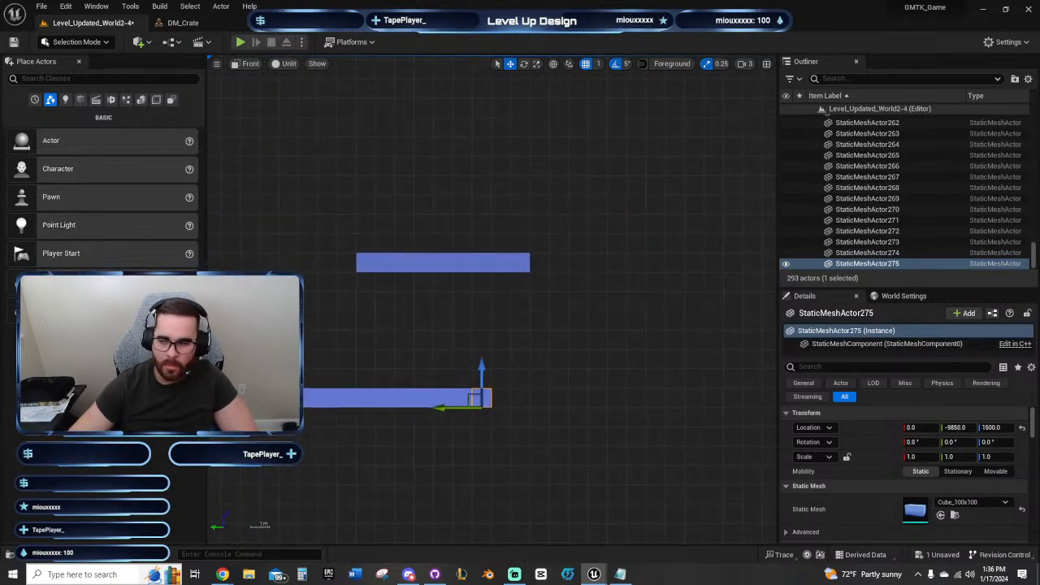
key(ctrl+d)
key(ctrl+d)
key(ctrl+d)
key(ctrl+d)
key(ctrl+d)
key(ctrl+d)
key(ctrl+d)
key(ctrl+d)
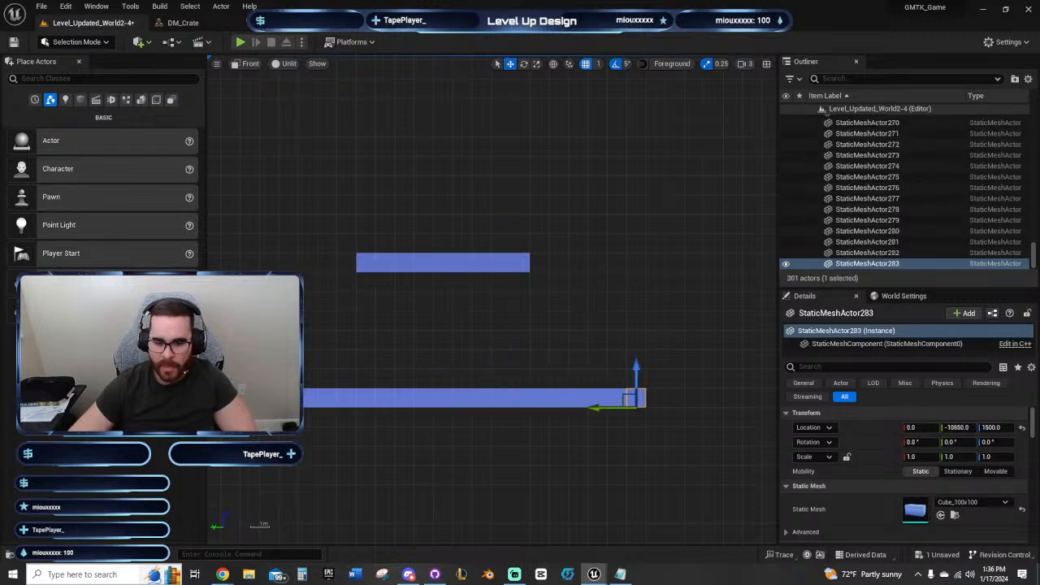
Step: Playtest the level, running the character along the lower platform from the PlayerStart and beneath the upper platform
right_drag(522, 341, 452, 332)
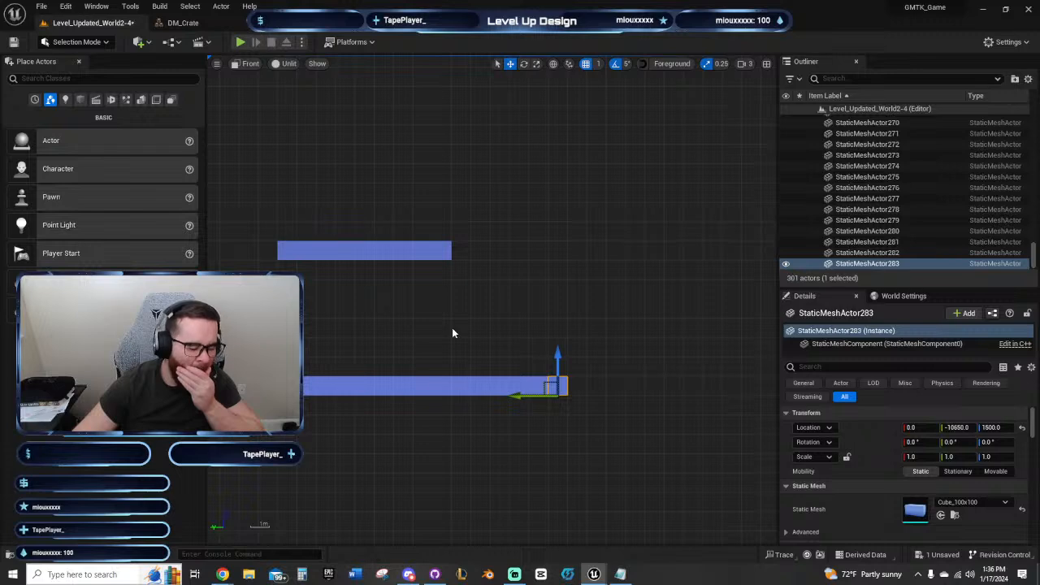
right_drag(453, 333, 470, 345)
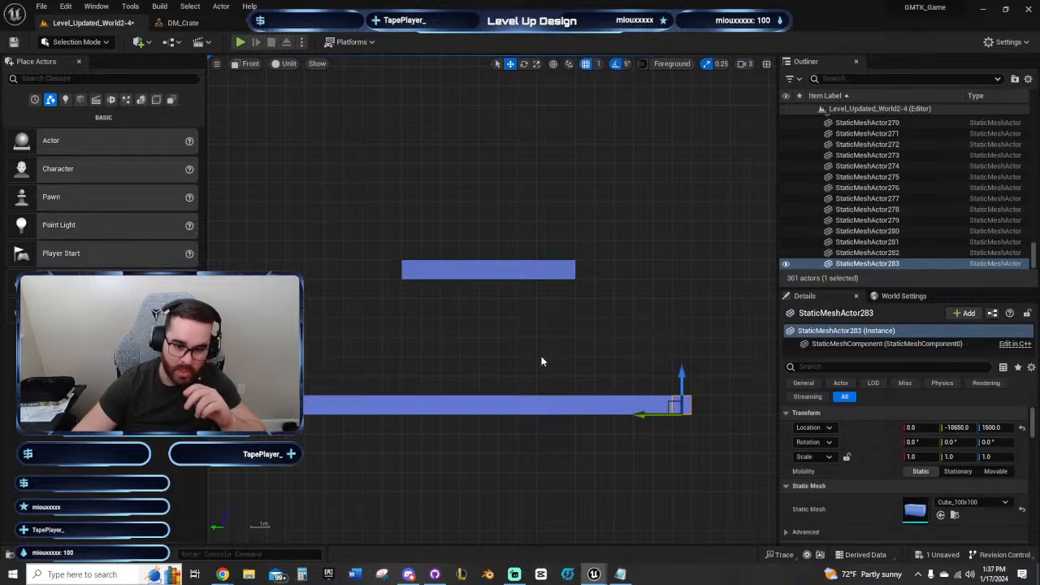
right_drag(569, 371, 529, 333)
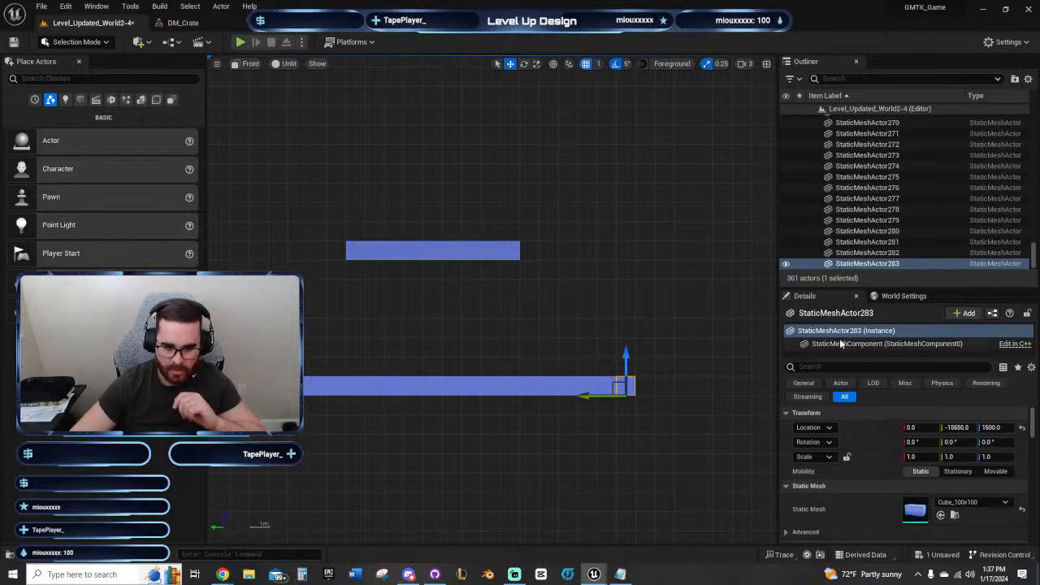
click(240, 42)
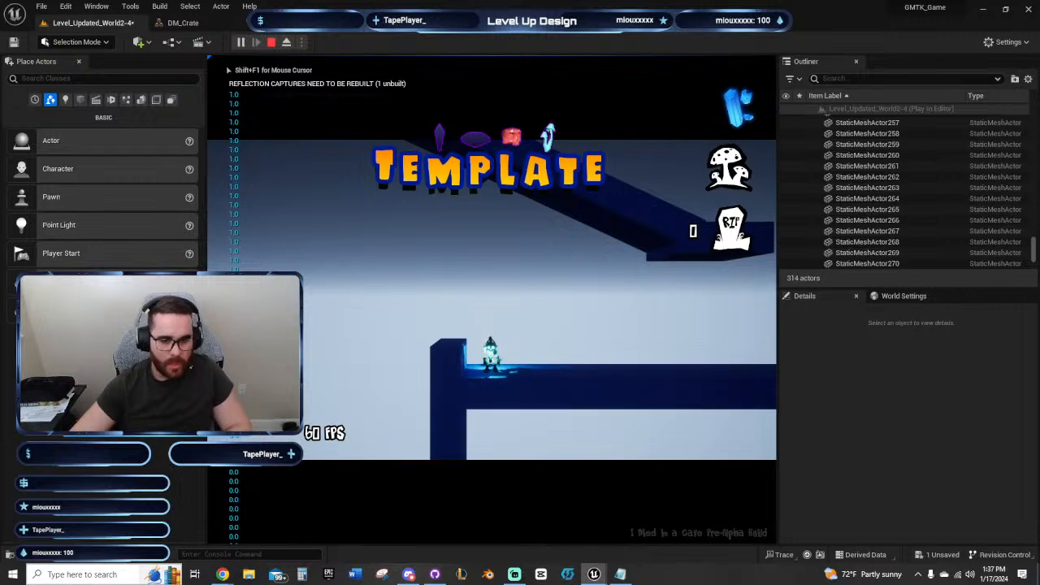
key(d)
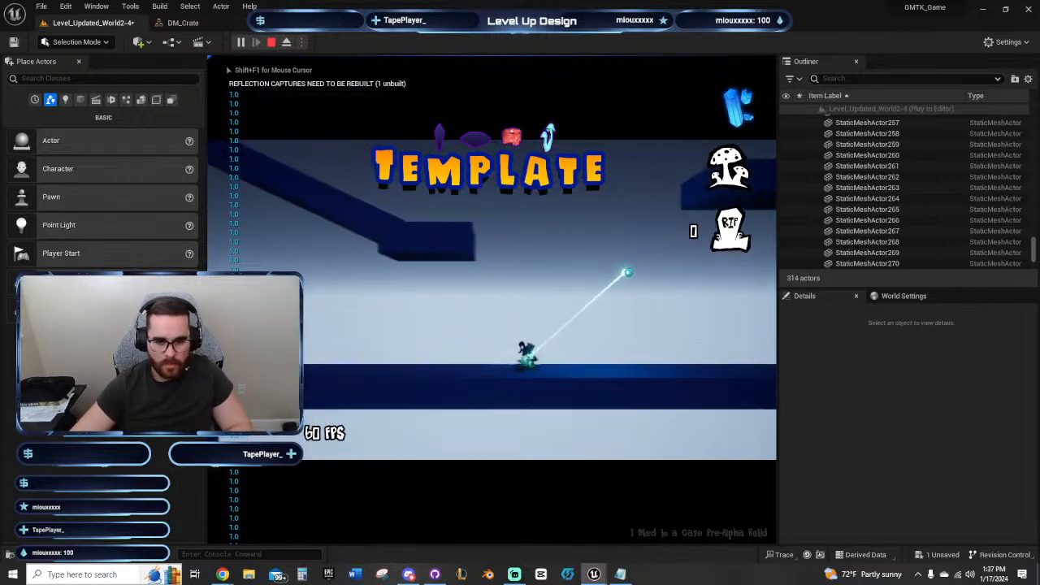
key(d)
click(736, 239)
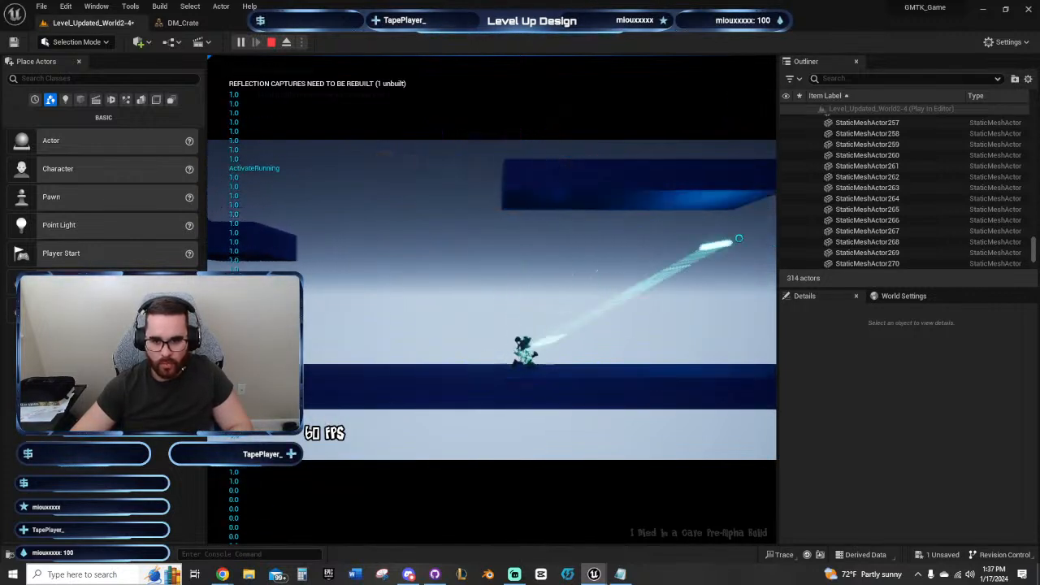
key(d)
Step: Test shooting and moving back and forth near the lower platform's end, and stop the playtest
click(666, 323)
click(590, 341)
key(space)
click(676, 338)
key(a)
click(611, 371)
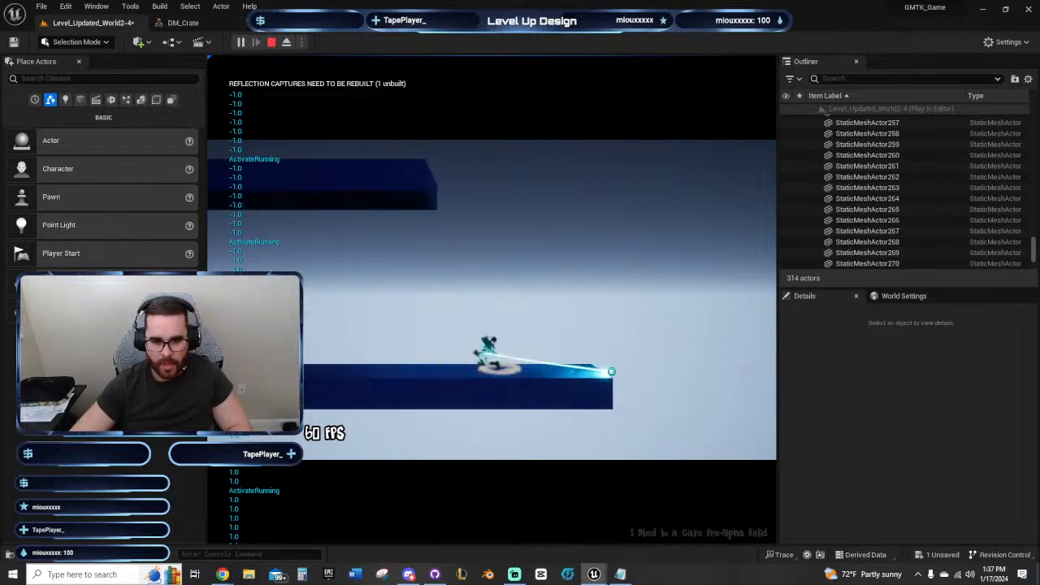
click(425, 371)
click(574, 318)
click(579, 259)
key(d)
click(706, 366)
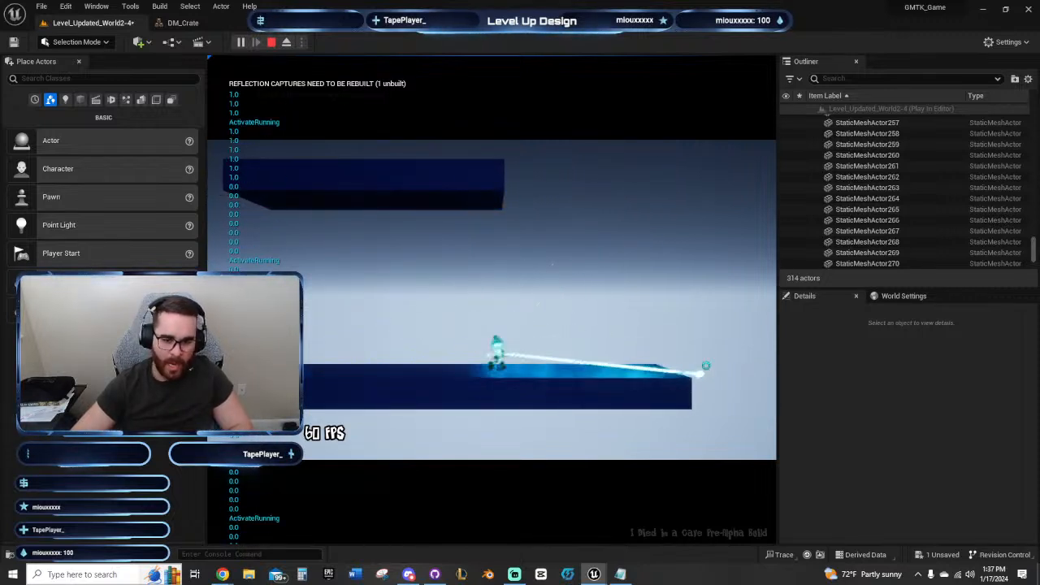
click(660, 224)
click(706, 271)
click(564, 265)
click(564, 382)
click(520, 294)
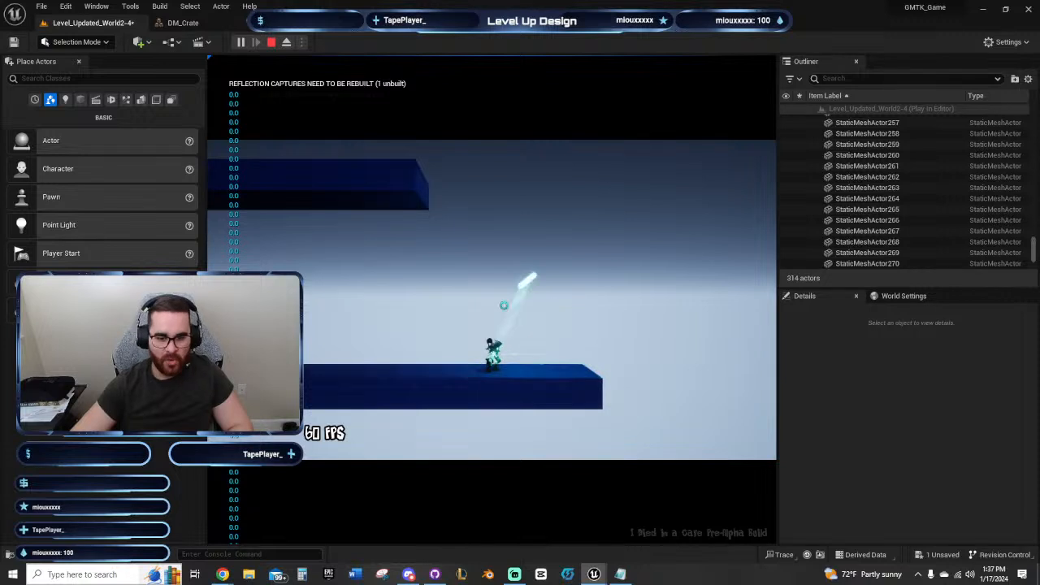
key(space)
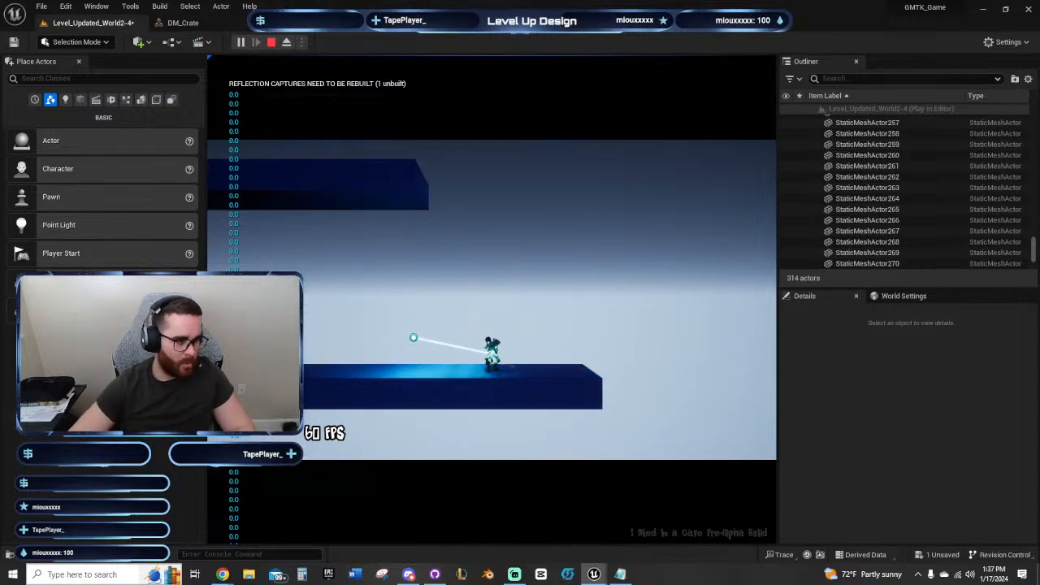
key(Escape)
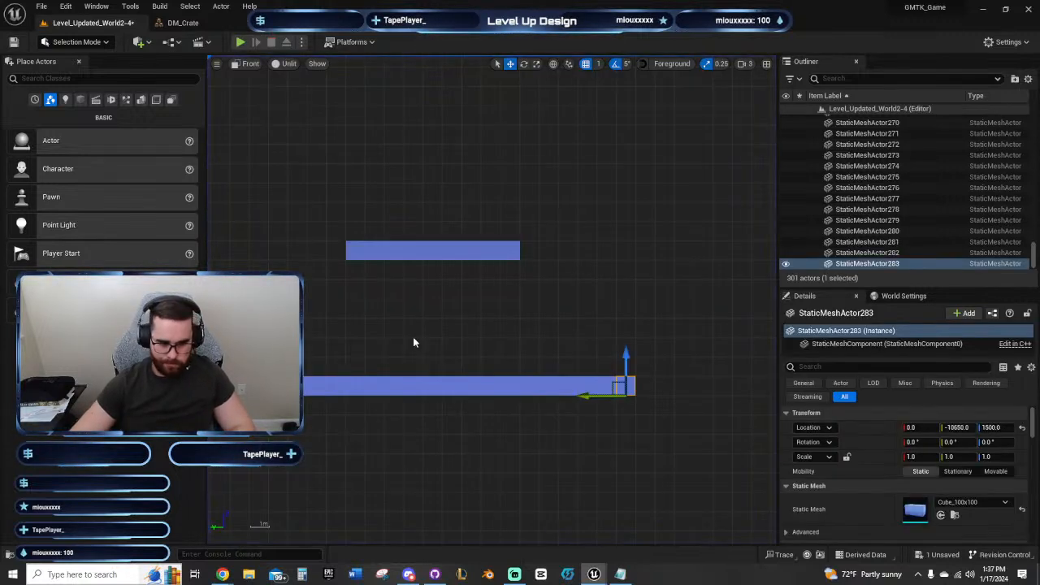
Step: Lengthen the lower platform with five more adjoining copies of its end block, out to Y -11150
right_drag(490, 324, 312, 268)
right_drag(716, 329, 668, 356)
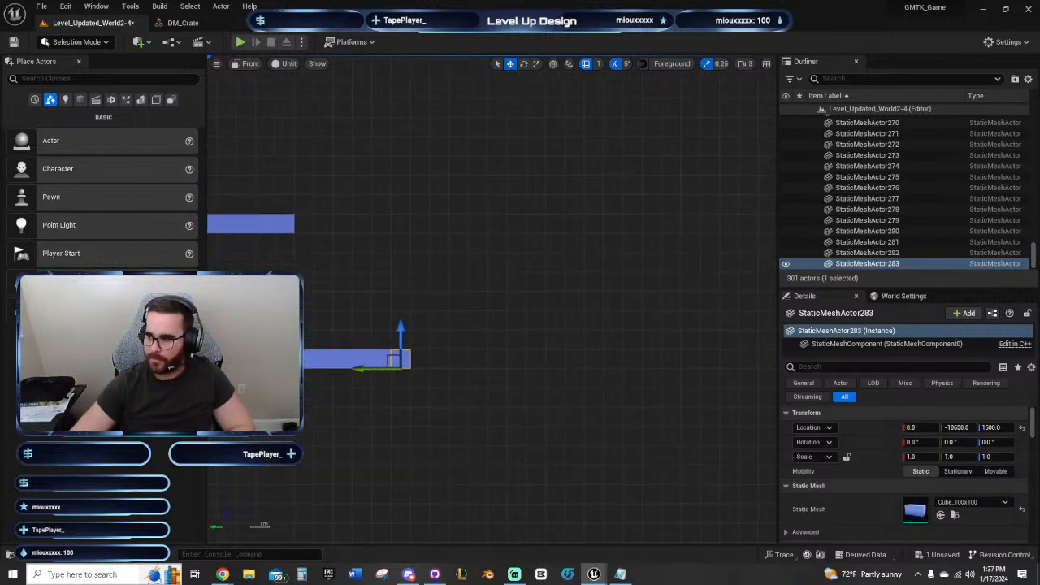
key(alt+Right)
key(alt+Right)
key(alt+Right)
key(alt+Right)
key(alt+Right)
Step: Lengthen the upper platform with five adjoining copies of its end block, out to Y -10550 at Z 2200
right_drag(416, 252, 557, 304)
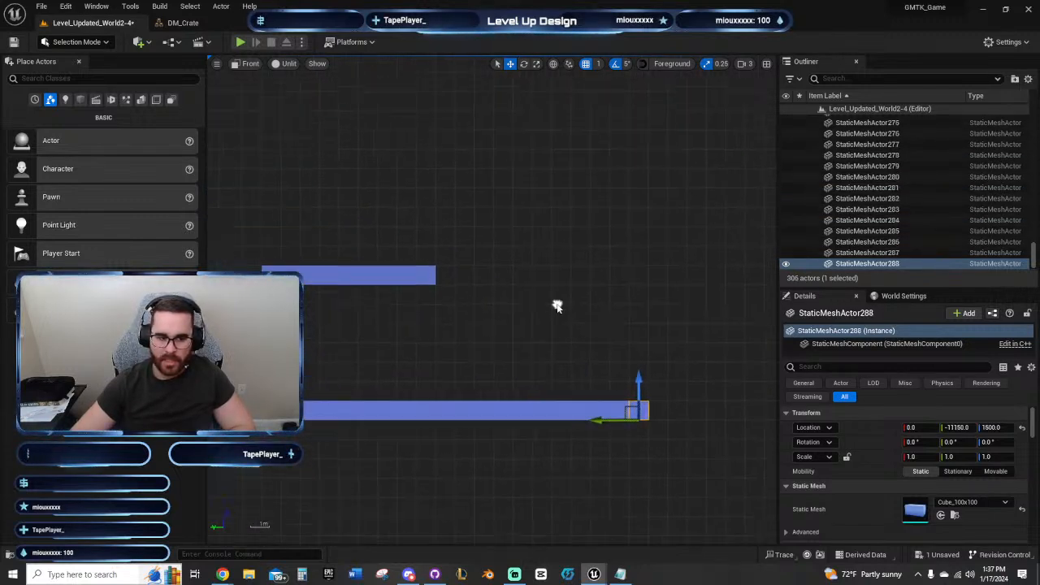
click(422, 278)
key(alt+Right)
key(alt+Right)
key(alt+Right)
key(alt+Right)
key(alt+Right)
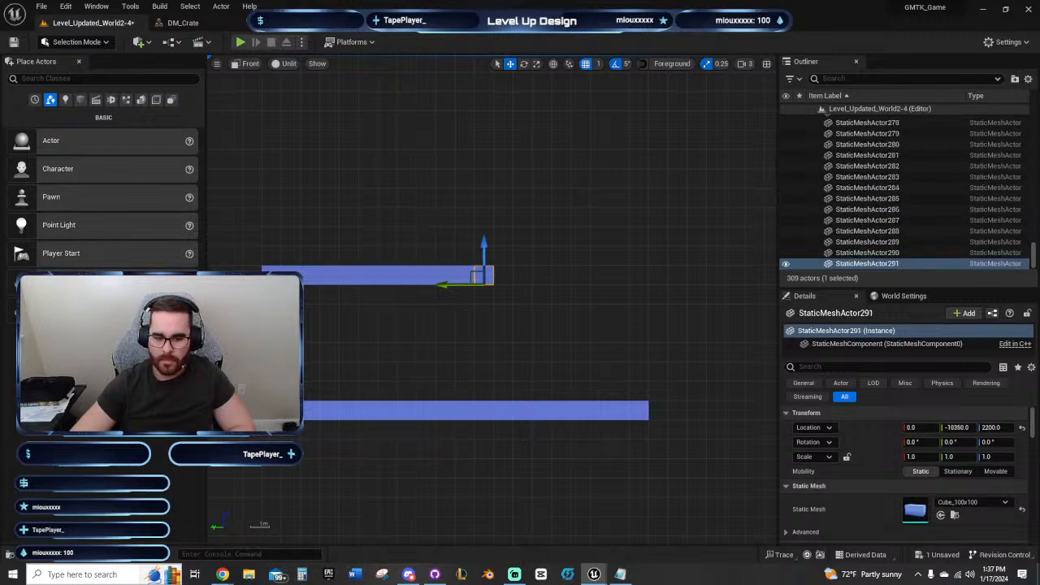
Step: Duplicate the lower platform's end block to Y -11550, Z 2100, across a gap, and stack two copies beneath it down to Z 1900
right_drag(589, 340, 516, 419)
click(516, 418)
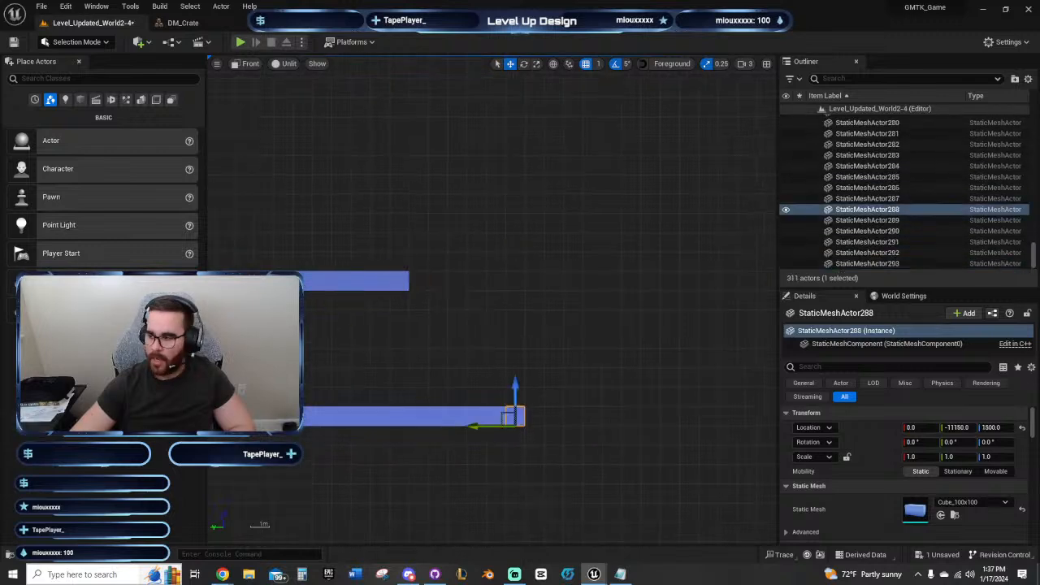
key(alt+Right)
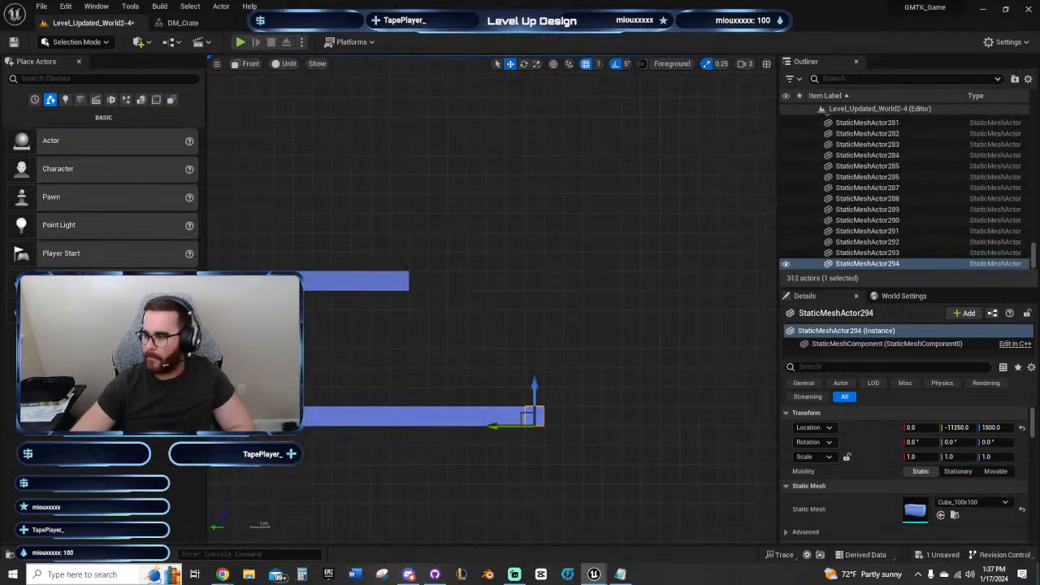
key(Right)
key(Right)
key(Right)
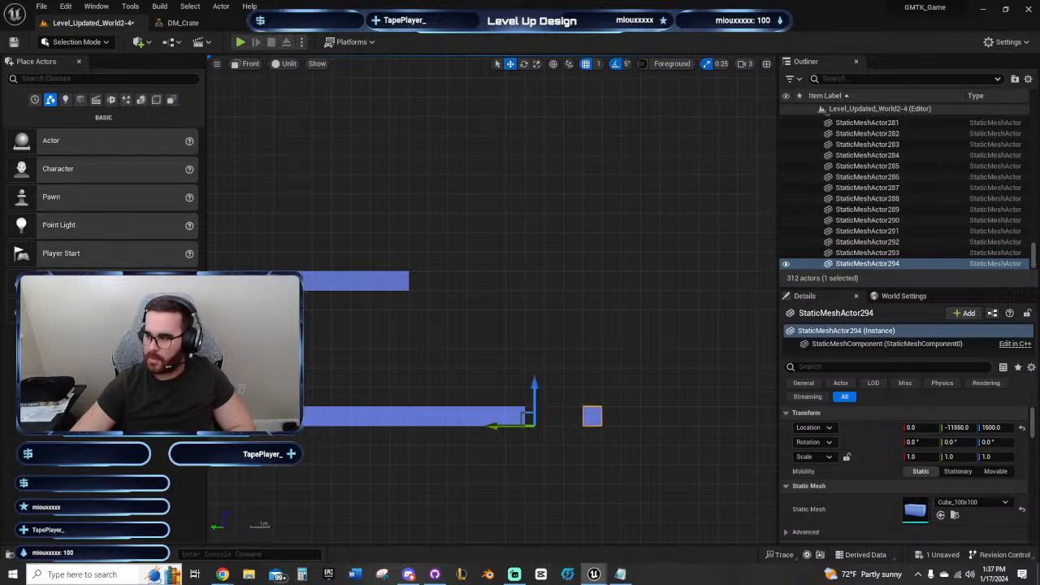
key(Up)
key(Up)
key(Up)
key(Up)
key(Up)
key(Up)
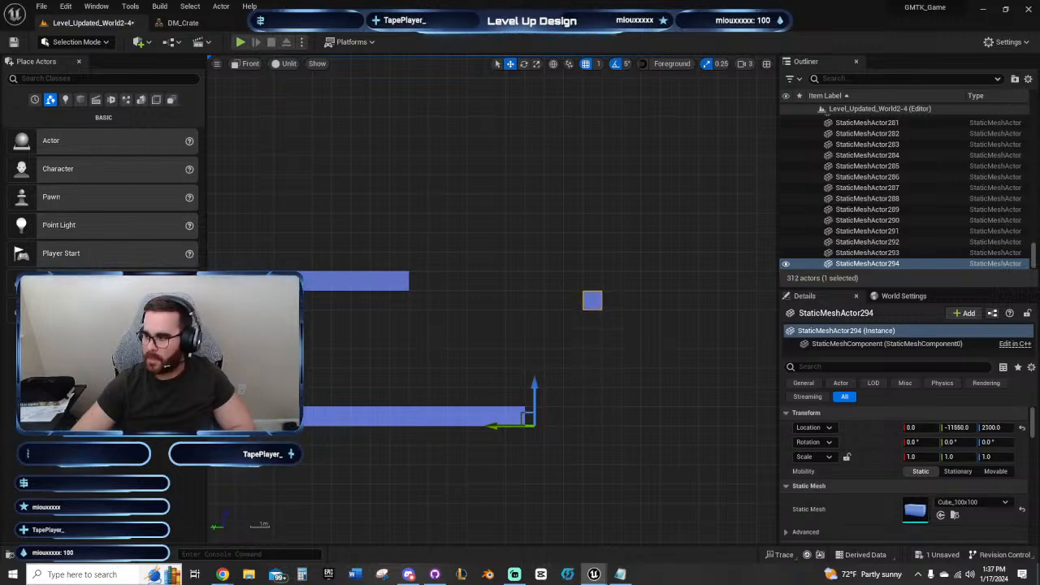
key(alt+Down)
key(alt+Down)
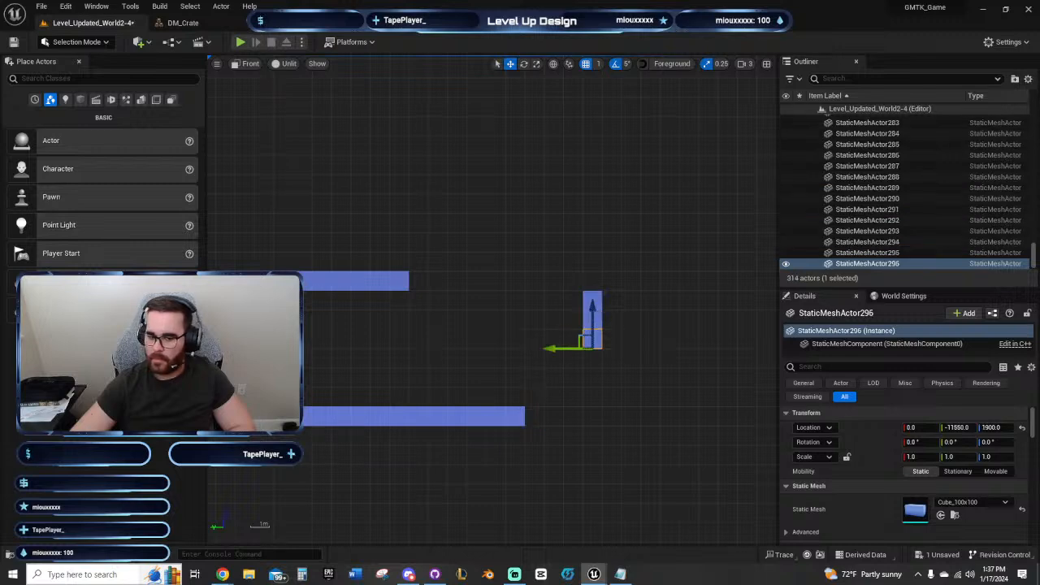
Step: Top the floating column with a block at Z 2200 and extend six adjoining copies from it away from the gap
right_drag(625, 278, 553, 264)
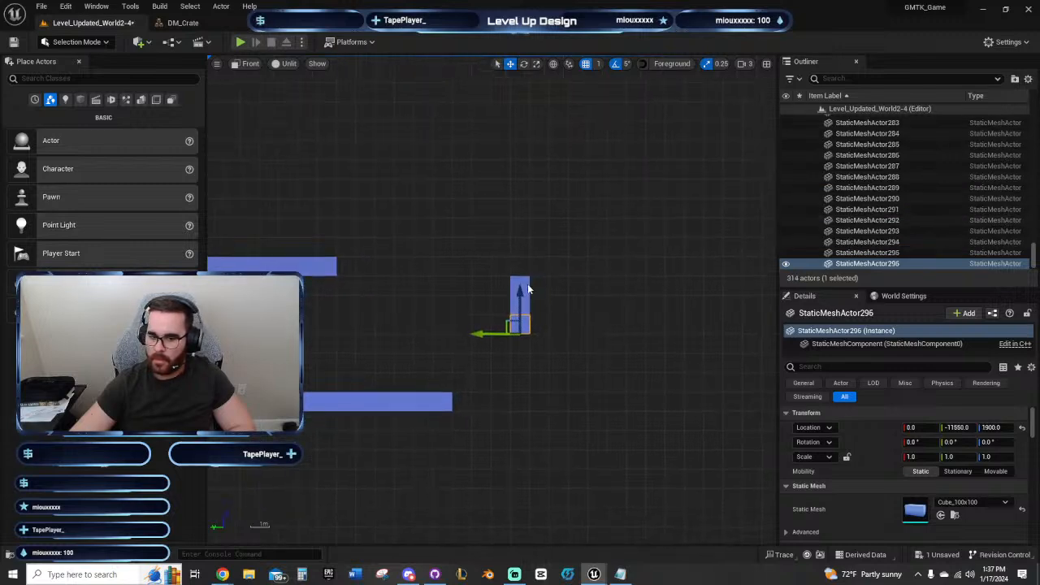
key(alt+Up)
key(alt+Up)
key(alt+Up)
key(alt+Right)
key(alt+Right)
key(alt+Right)
key(alt+Right)
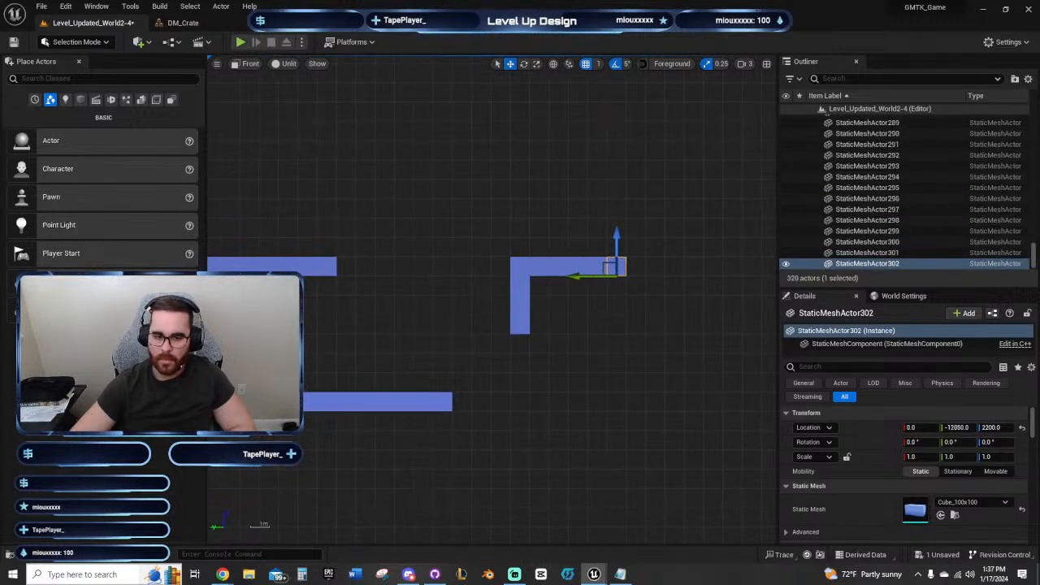
Step: Build a three-block wall on the upper platform at Y -10350, up to Z 2500, and deselect it
right_drag(460, 255, 479, 318)
click(460, 326)
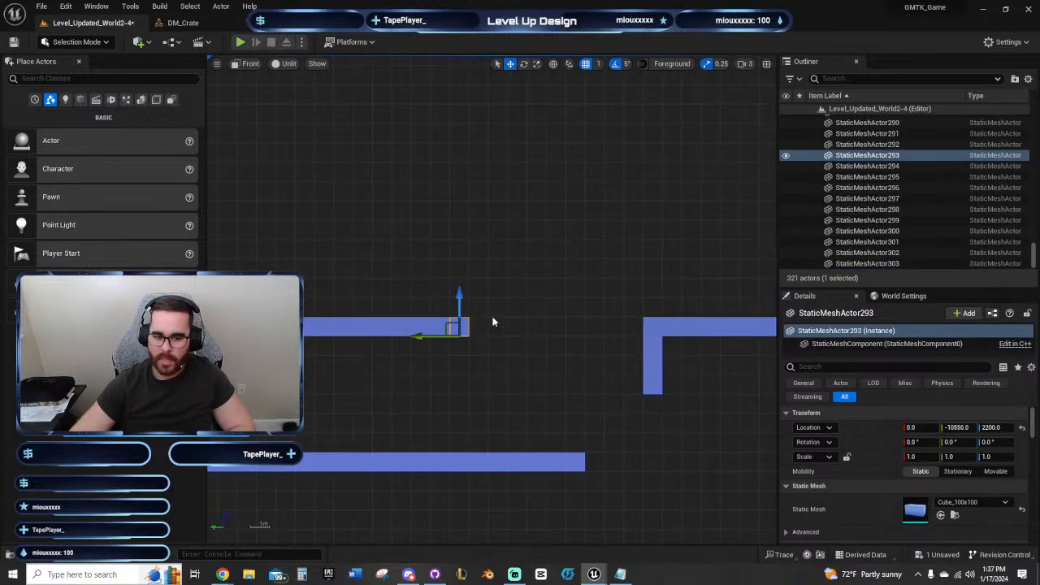
click(422, 326)
key(alt+Up)
key(alt+Up)
key(alt+Up)
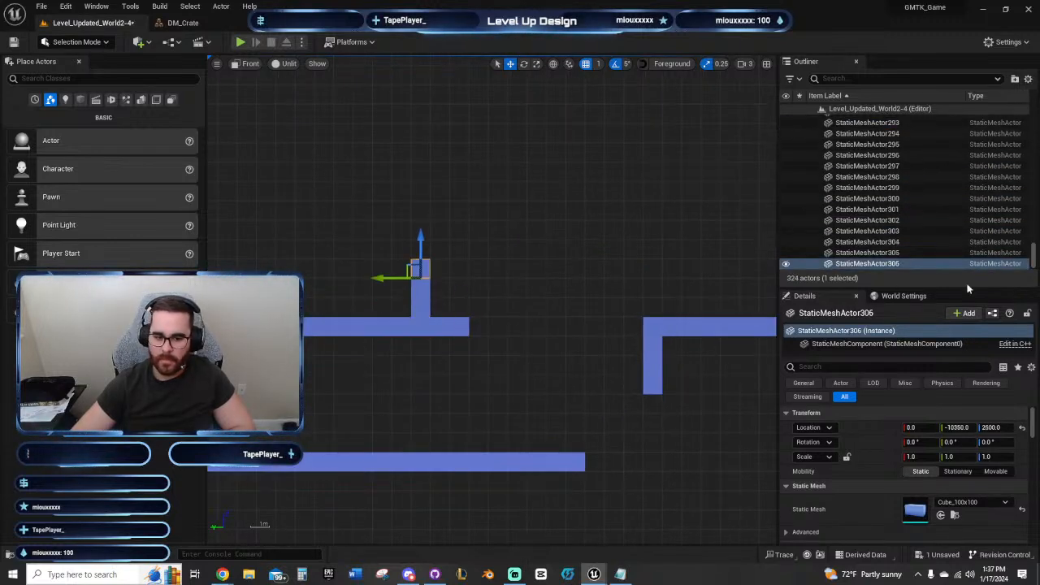
click(499, 248)
right_drag(499, 248, 495, 231)
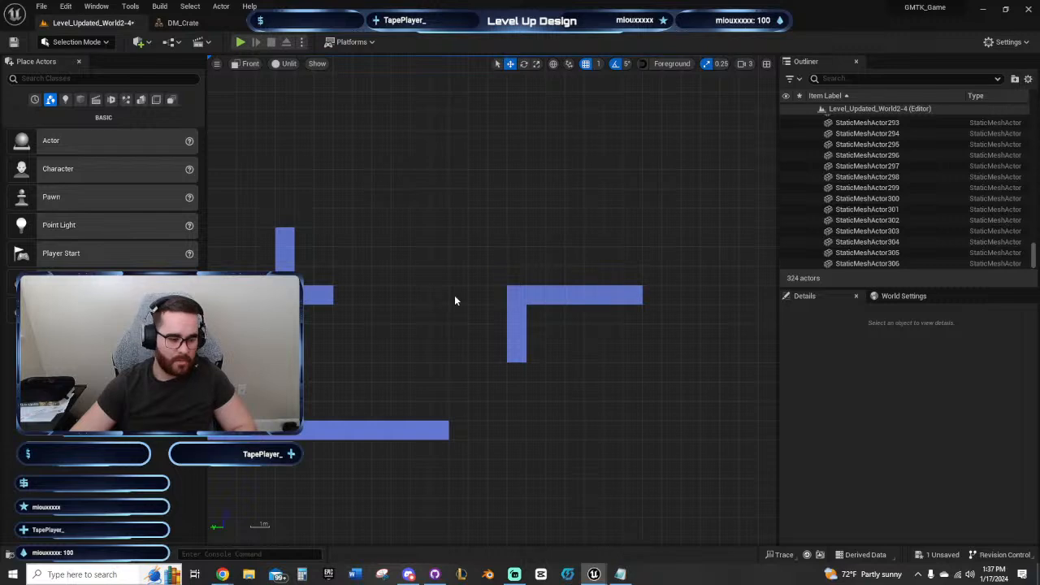
Step: Duplicate the end cube of the long floor platform to extend the floor by one cube toward the L-shaped platform
click(432, 426)
key(alt+Right)
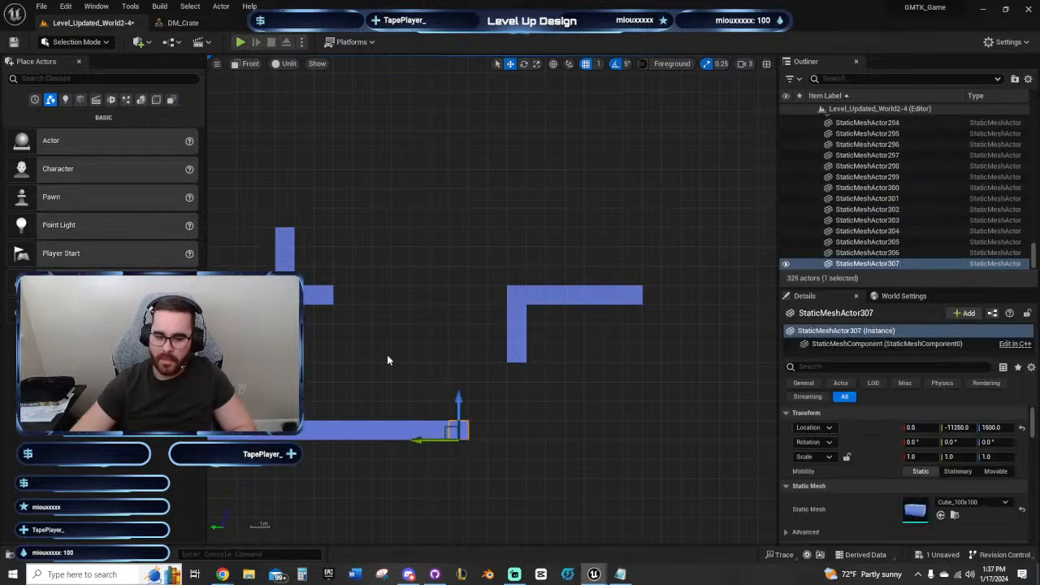
right_drag(402, 356, 671, 342)
Step: Playtest the level by running along the extended floor to the gap before the L-shaped platform and jumping there, then end play
click(241, 43)
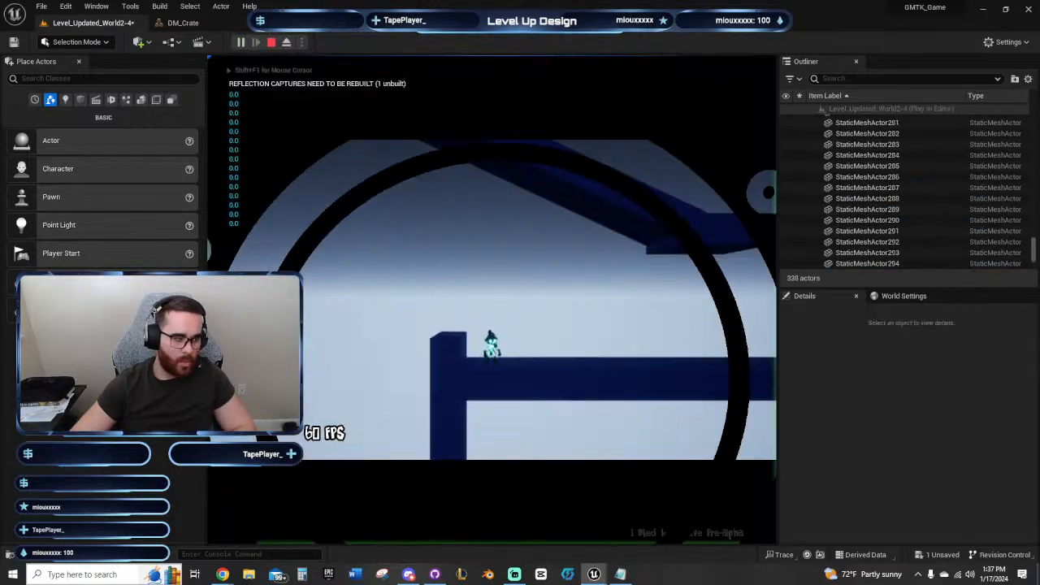
key(d)
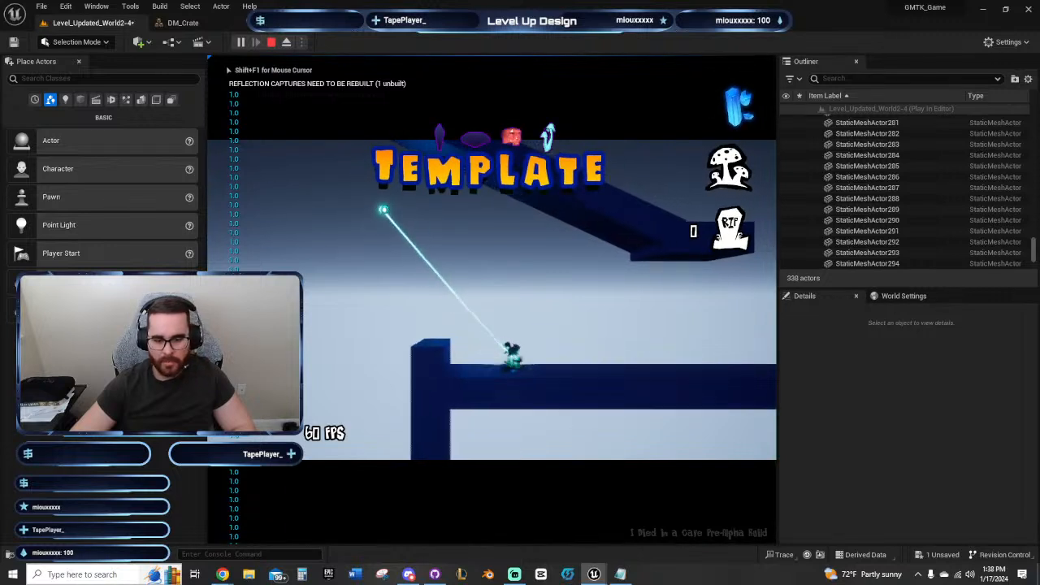
key(d)
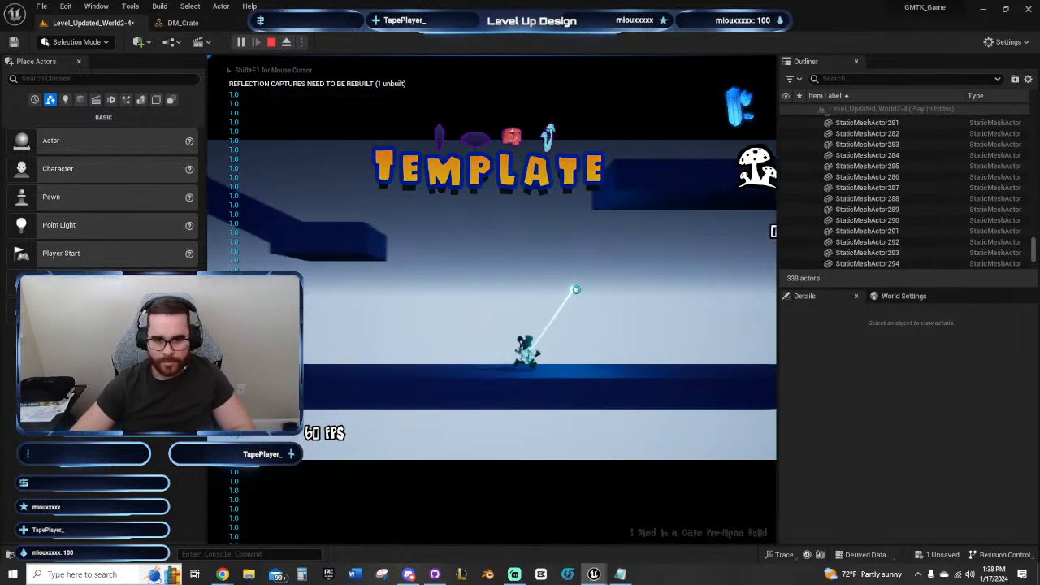
key(d)
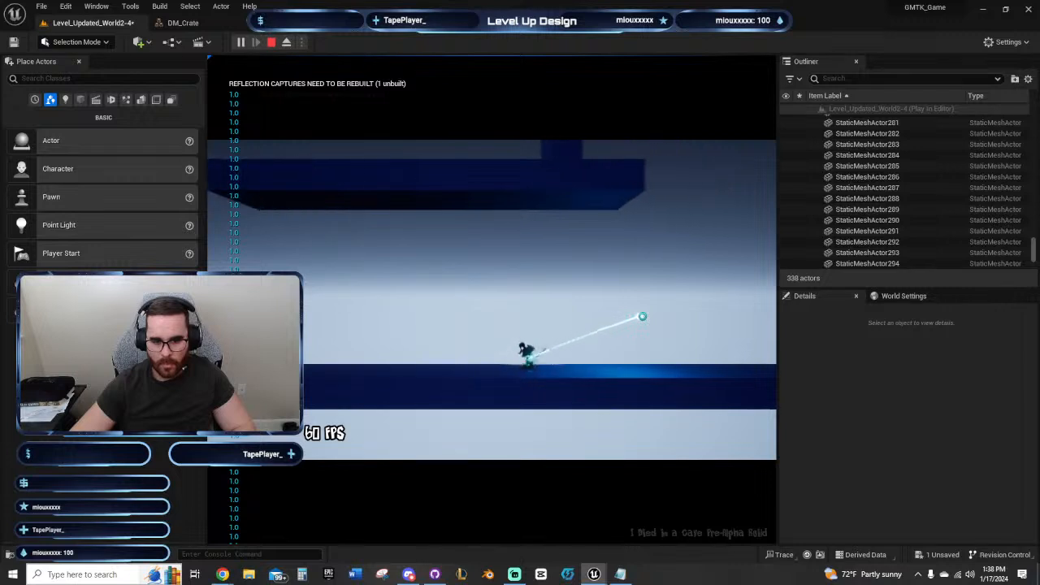
key(d)
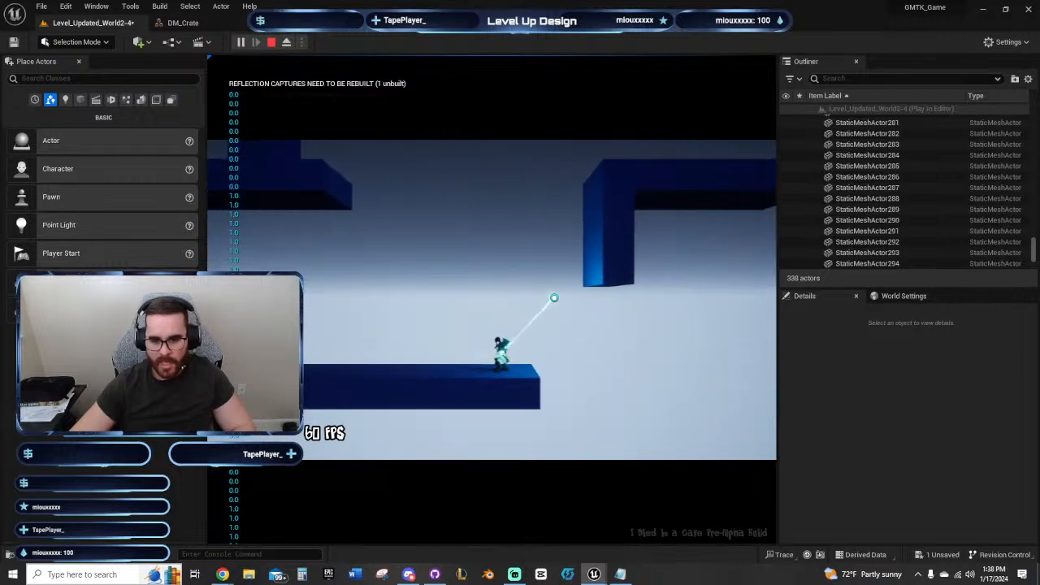
key(space)
key(a)
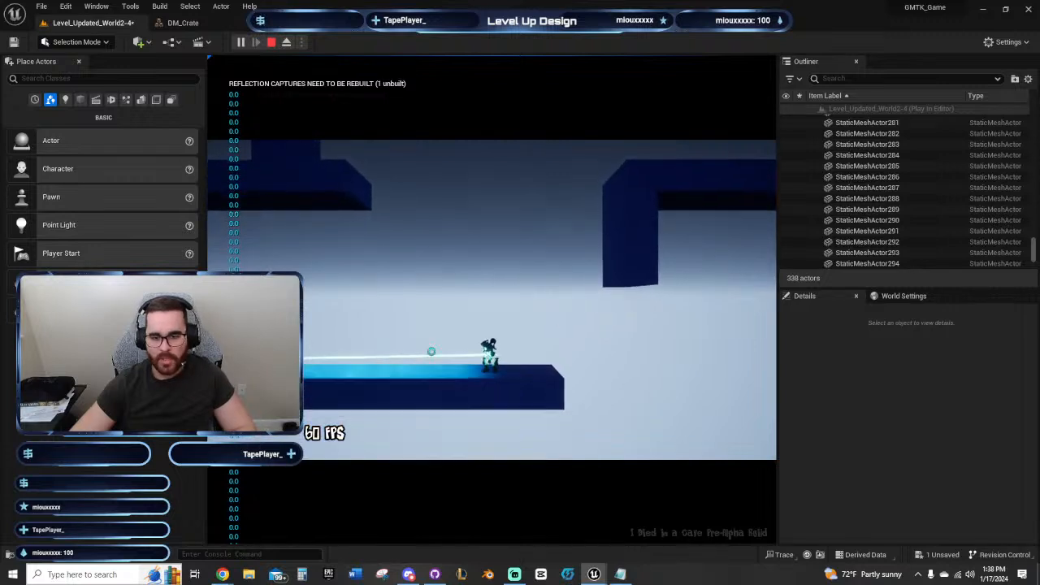
key(Escape)
Step: Raise the whole L-shaped platform beyond the floor's end by one cube height and deselect it
right_drag(610, 306, 530, 322)
scroll(407, 363, up, 2)
drag(496, 268, 730, 421)
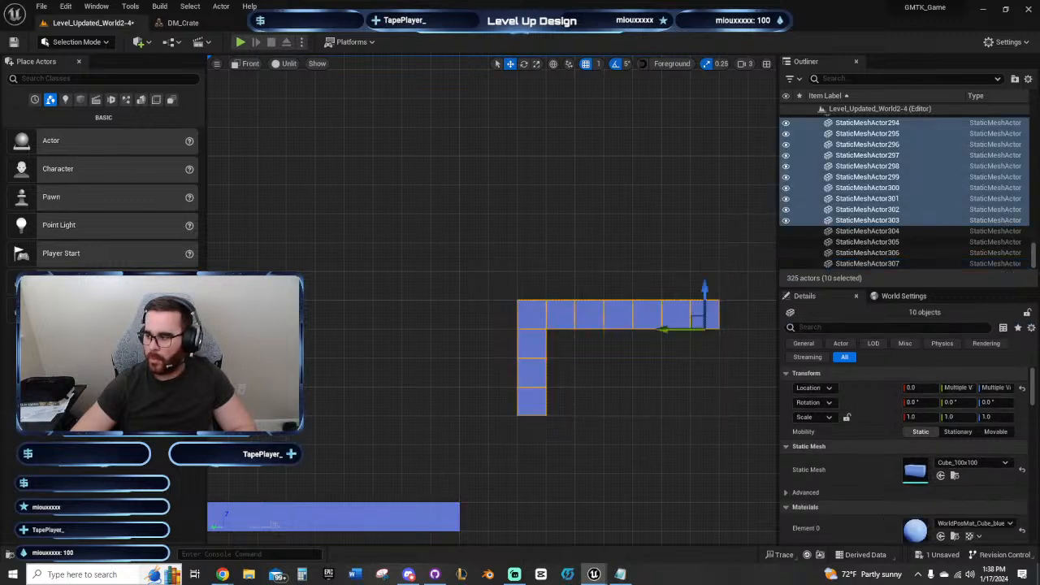
key(ctrl+z)
click(591, 448)
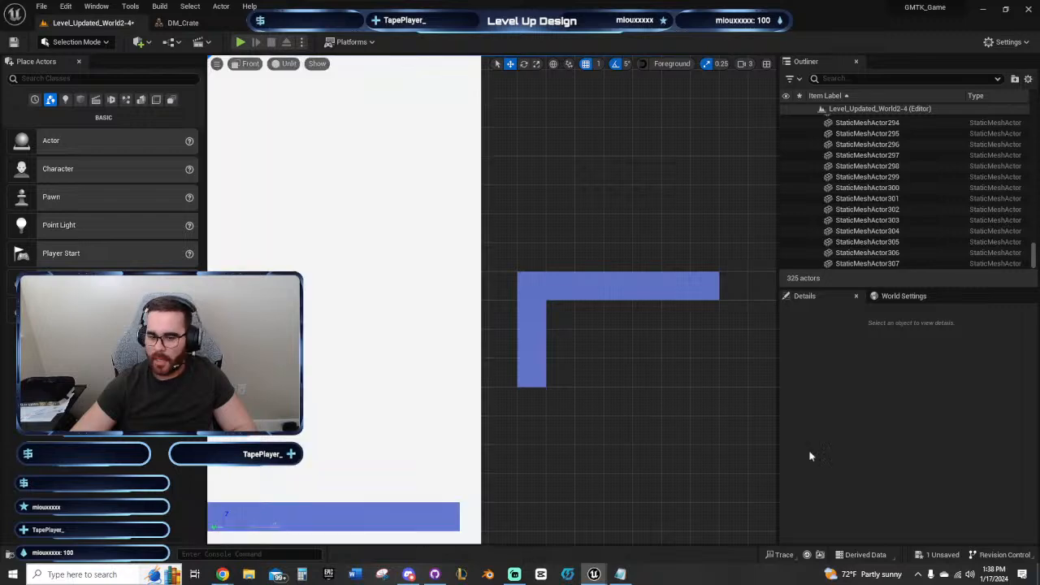
Step: Move the background Plane along Y to -10940 behind the newer platforms and save the level
scroll(559, 411, down, 10)
right_drag(561, 395, 774, 343)
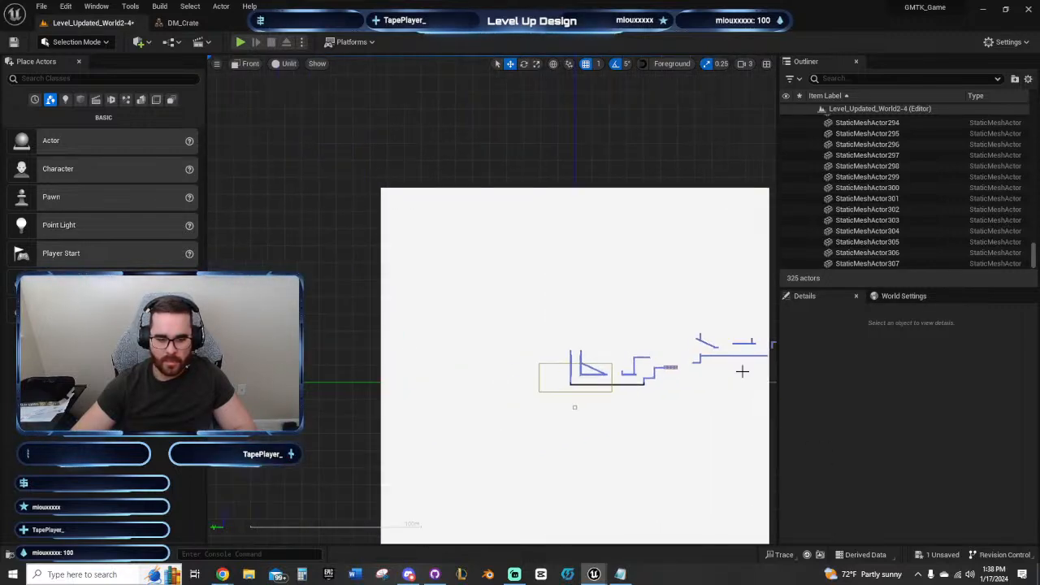
click(736, 348)
right_drag(346, 333, 140, 326)
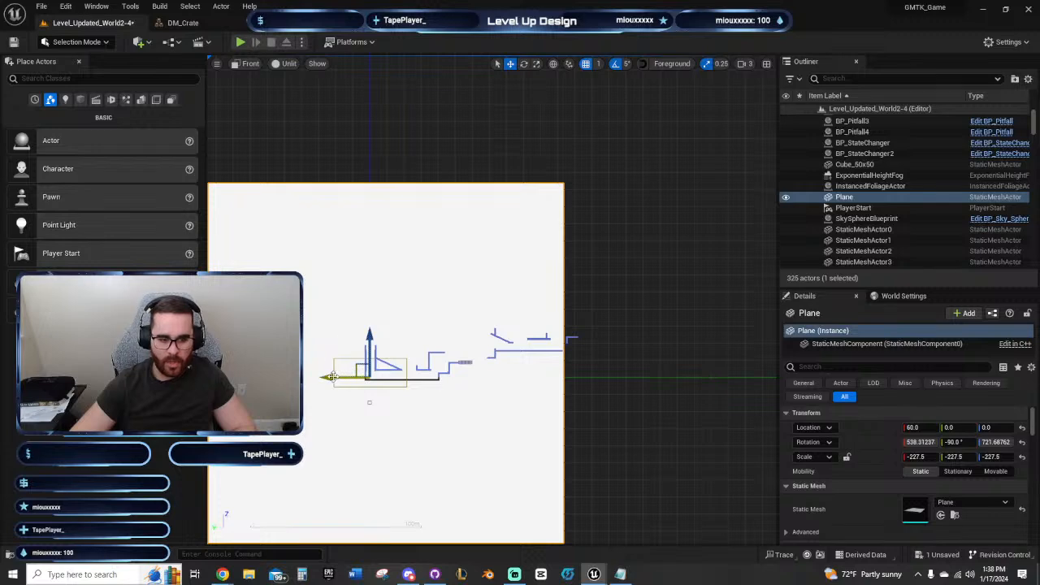
drag(332, 376, 512, 394)
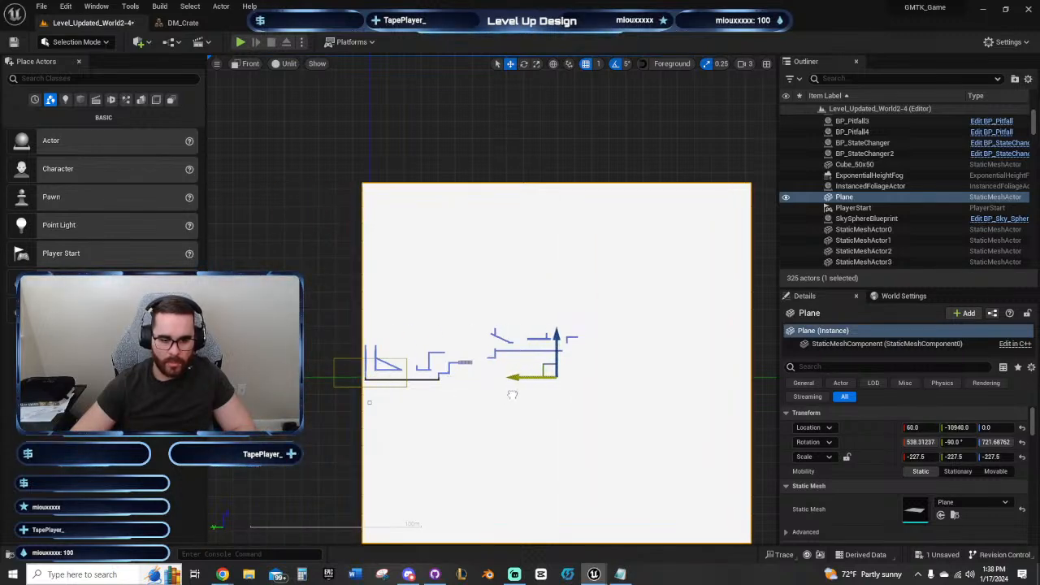
key(Escape)
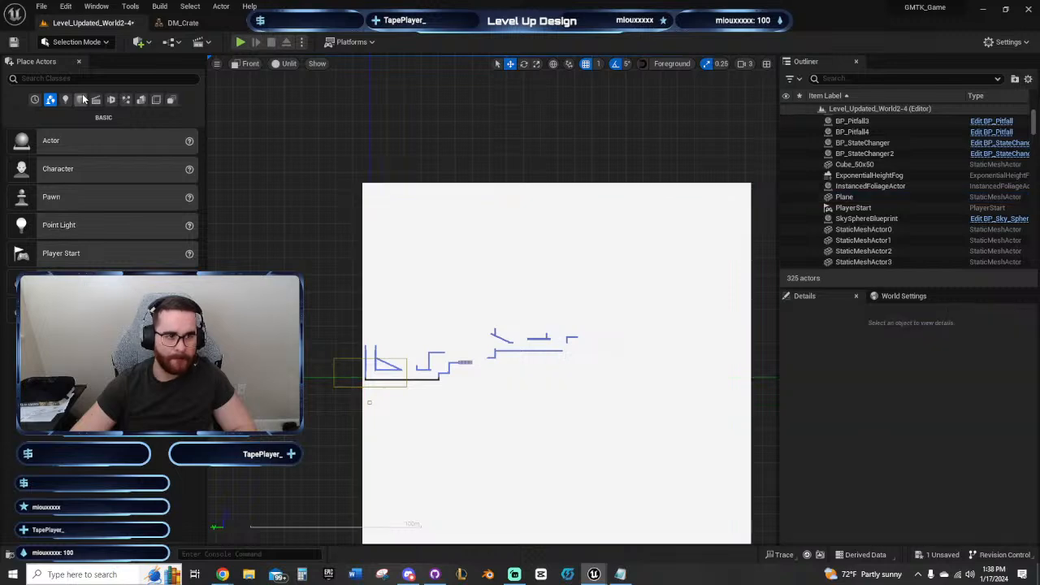
click(18, 46)
Step: Examine the layout and spacing of the long floor, the platform above it and the L-shaped platform past the gap
right_drag(316, 265, 210, 191)
scroll(371, 250, up, 9)
scroll(702, 321, down, 5)
right_drag(701, 321, 415, 277)
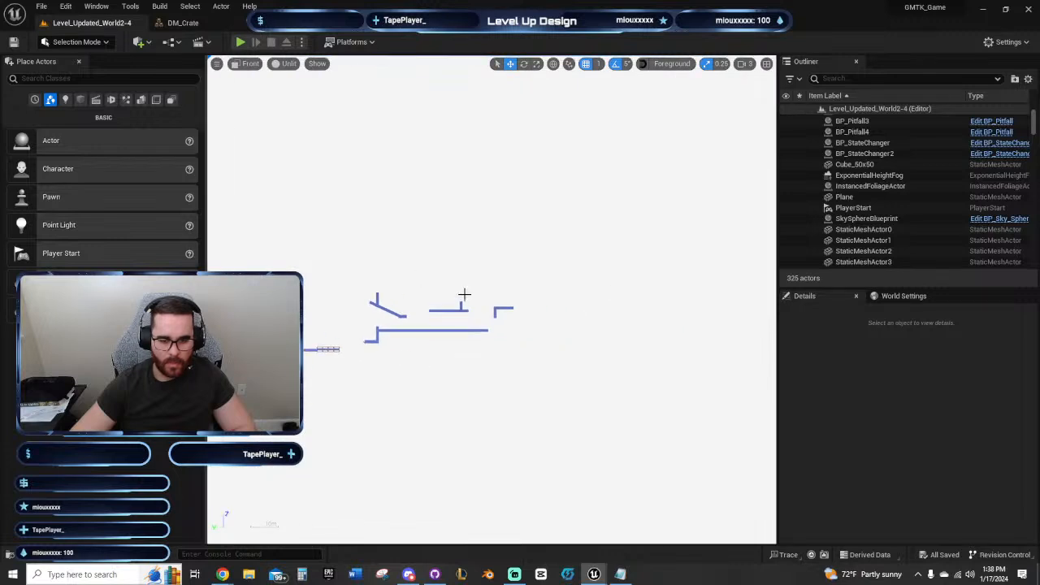
scroll(464, 294, up, 2)
right_drag(557, 323, 743, 327)
scroll(637, 330, up, 8)
right_drag(621, 334, 521, 318)
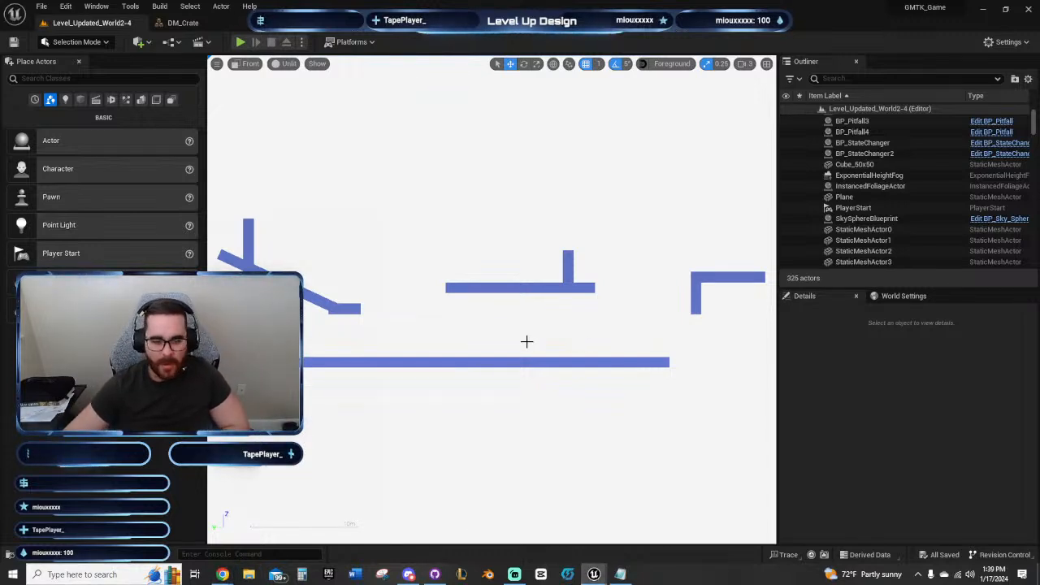
right_drag(527, 342, 469, 342)
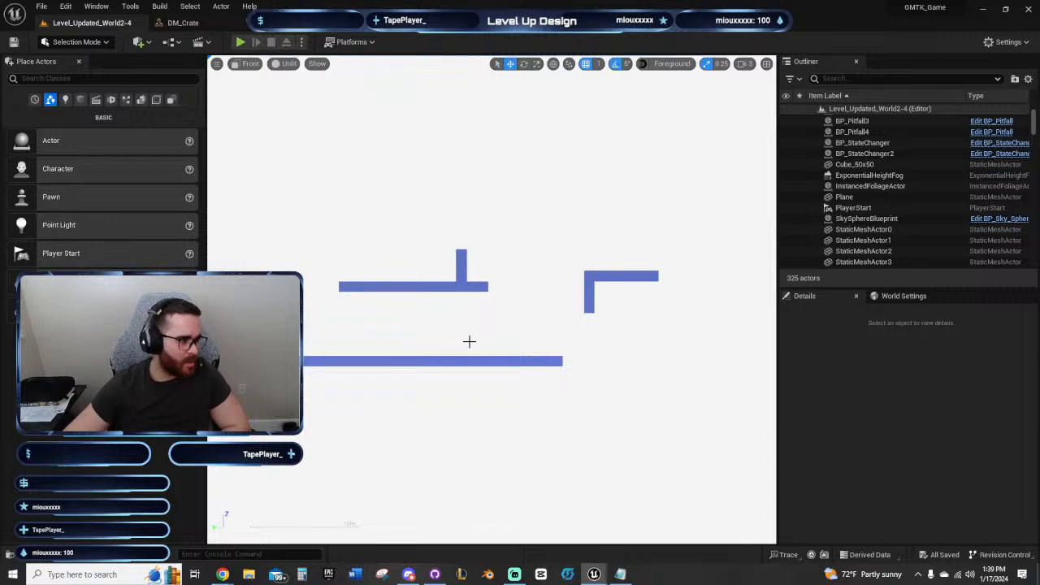
right_drag(611, 357, 570, 387)
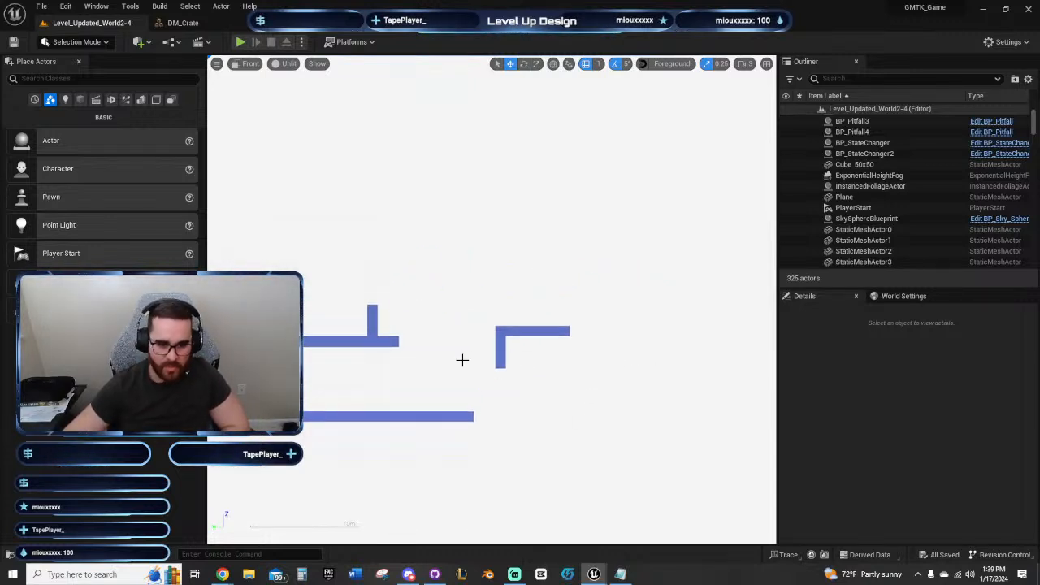
right_drag(462, 359, 402, 324)
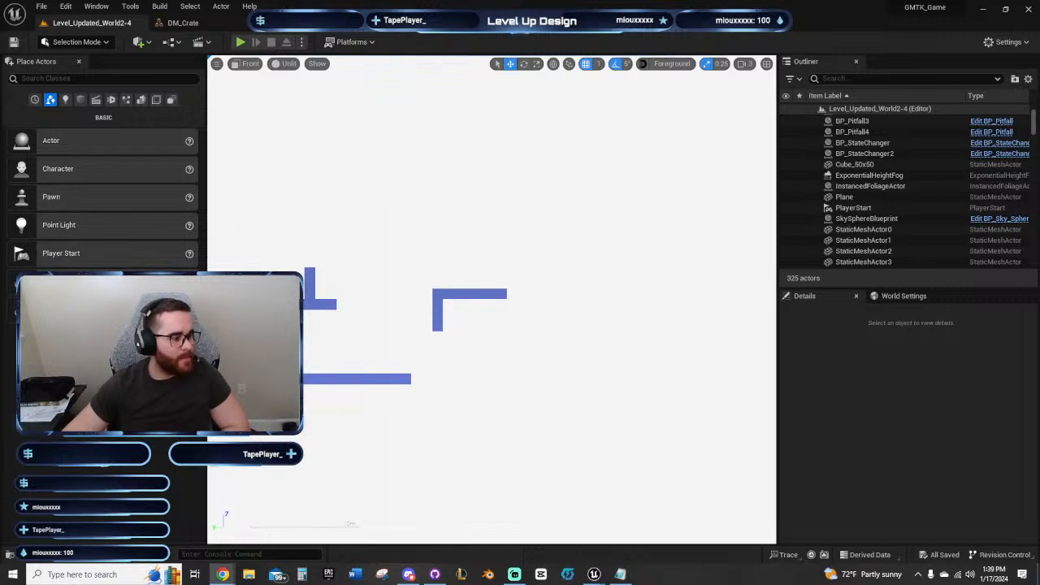
right_drag(404, 287, 563, 272)
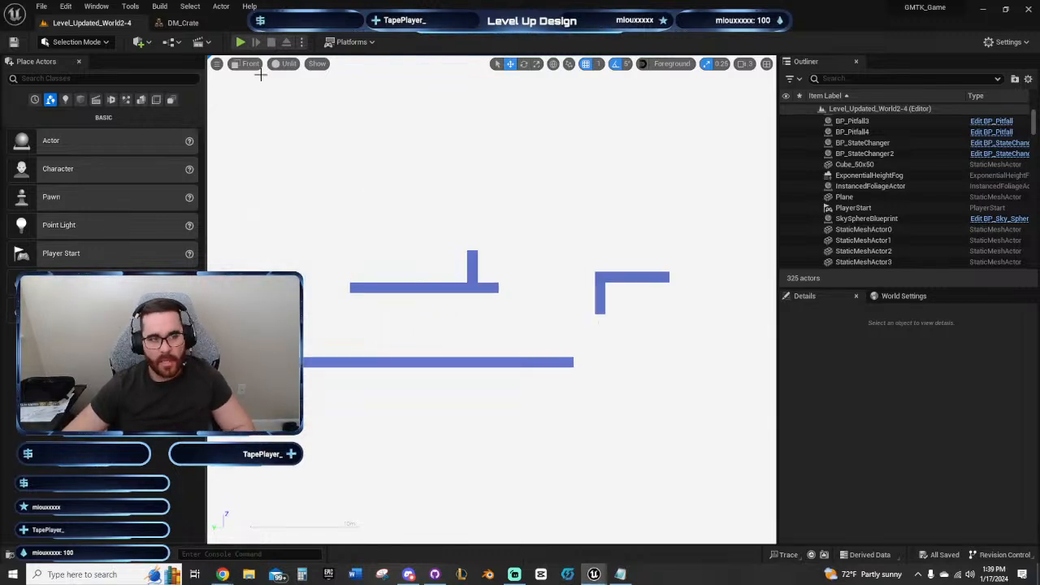
Step: Playtest the long floor, running from the start past the sloped platform toward the upper platform, then end play
click(241, 41)
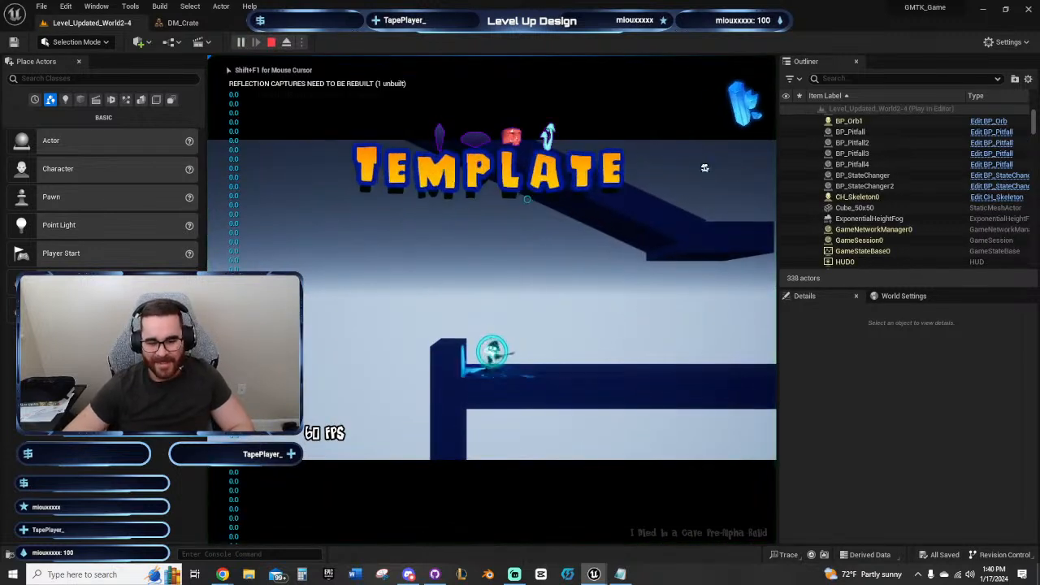
key(d)
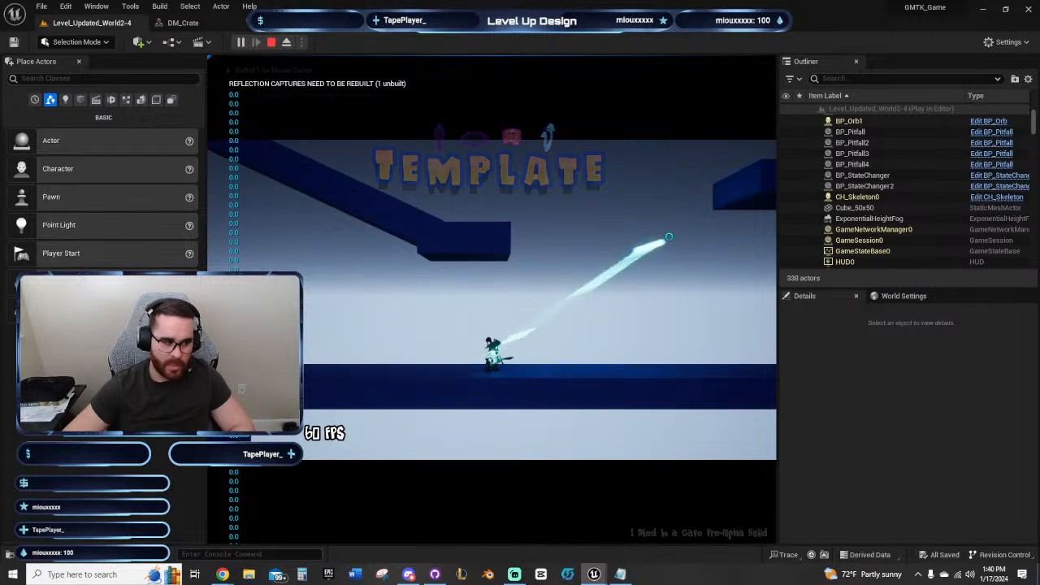
key(d)
key(d)
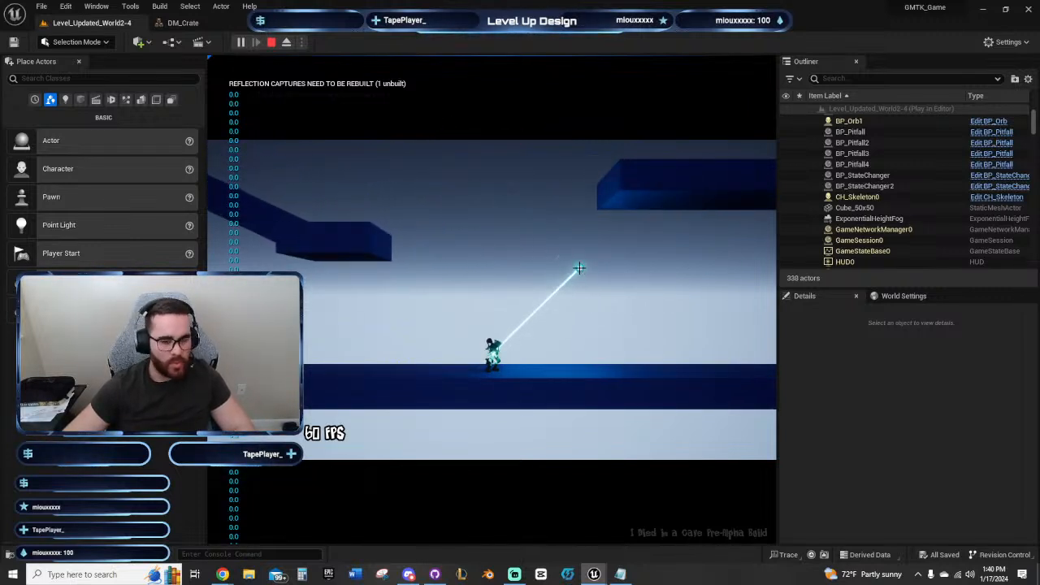
key(Escape)
Step: Hide the background Plane in the editor and playtest the area beneath the sloped platform once more
right_drag(528, 289, 842, 220)
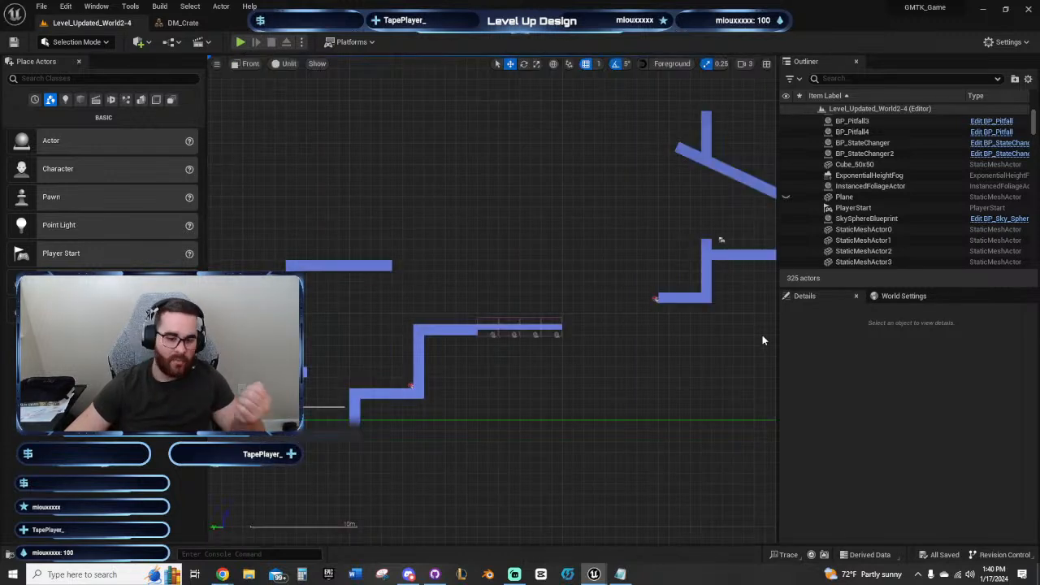
right_drag(613, 306, 541, 301)
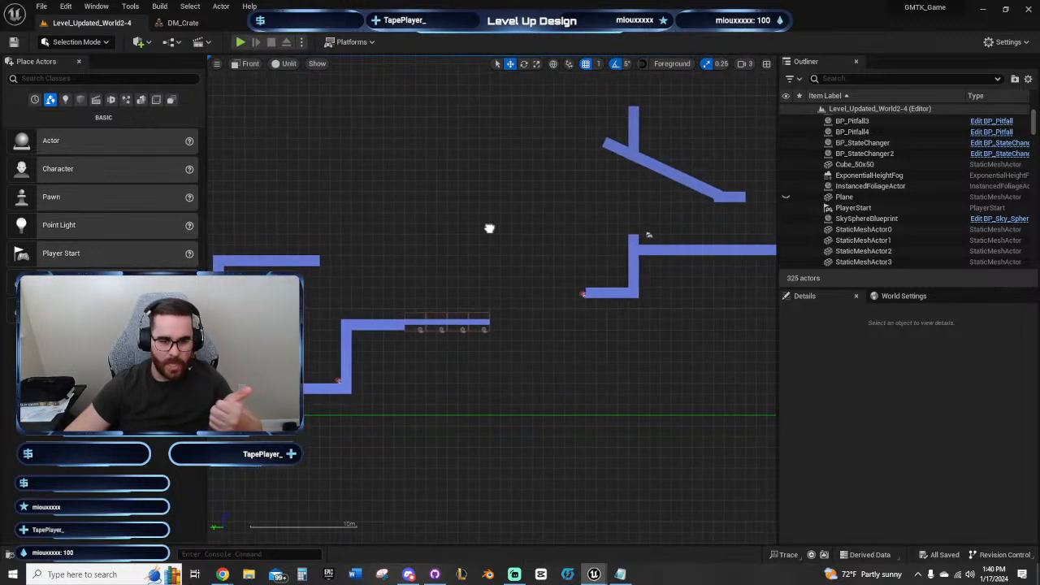
click(240, 42)
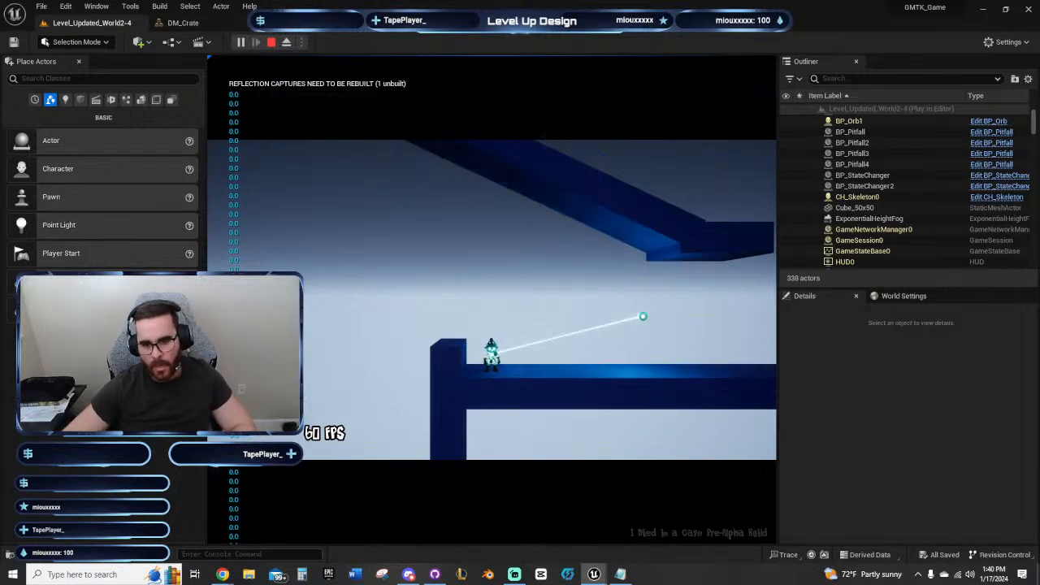
key(d)
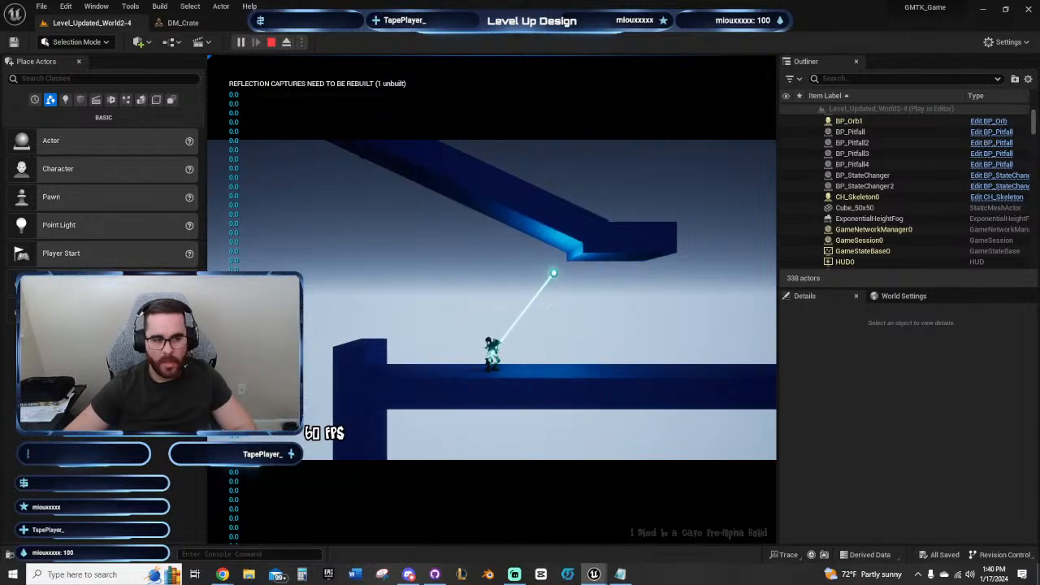
key(Escape)
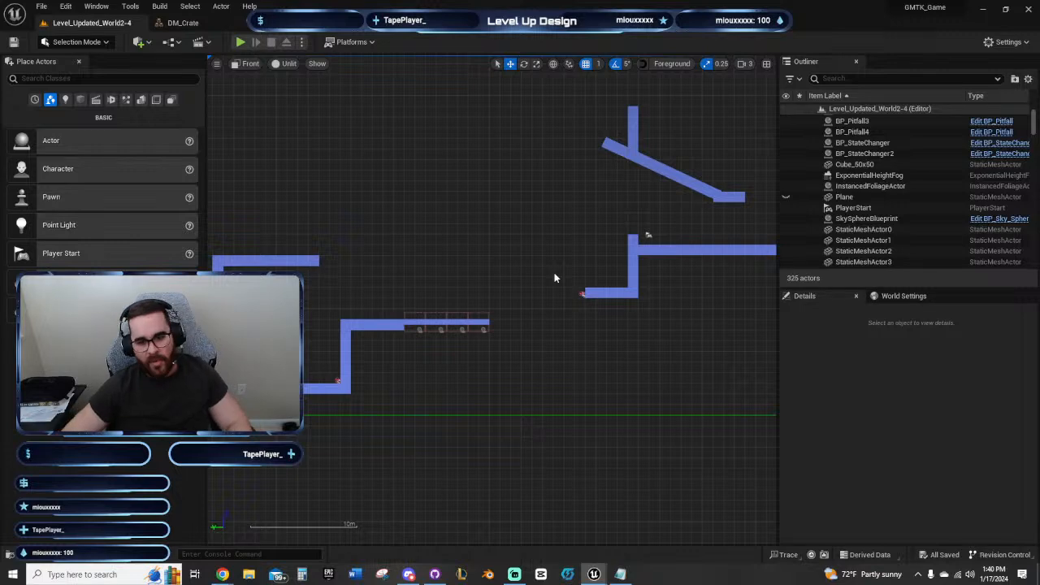
Step: Duplicate the Fire state changer at the lower ledge and snap the copy onto the long floor at about Y -8484, just past the sloped platform
click(582, 293)
right_drag(636, 296, 451, 292)
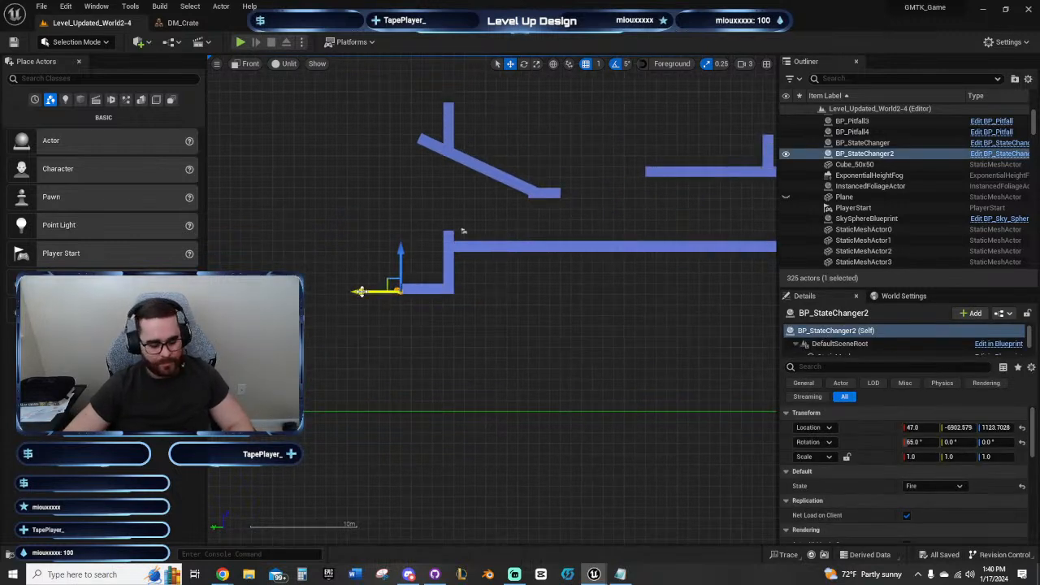
alt+drag(363, 292, 531, 292)
right_drag(590, 267, 401, 332)
drag(383, 318, 386, 242)
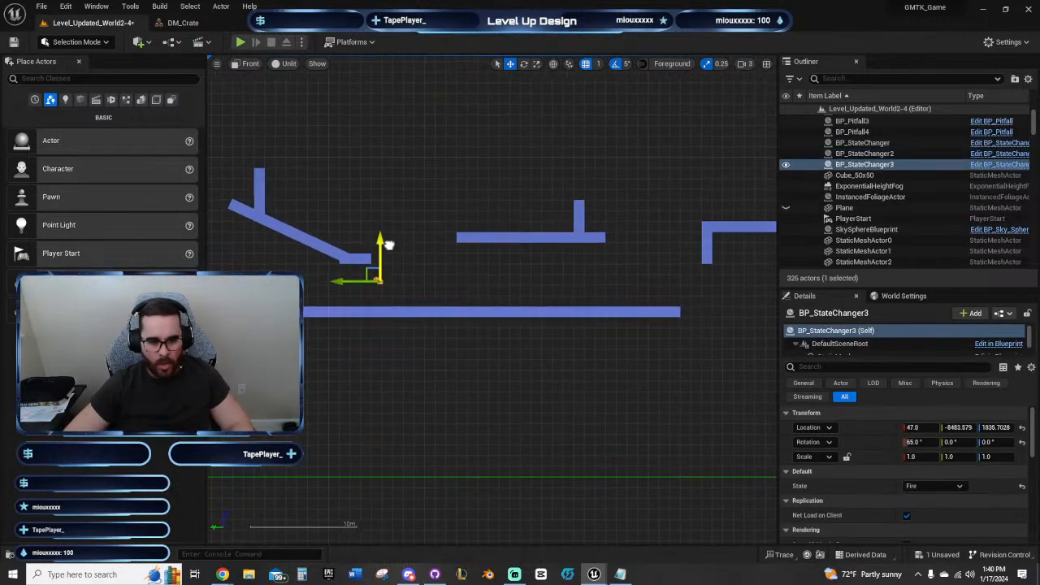
key(End)
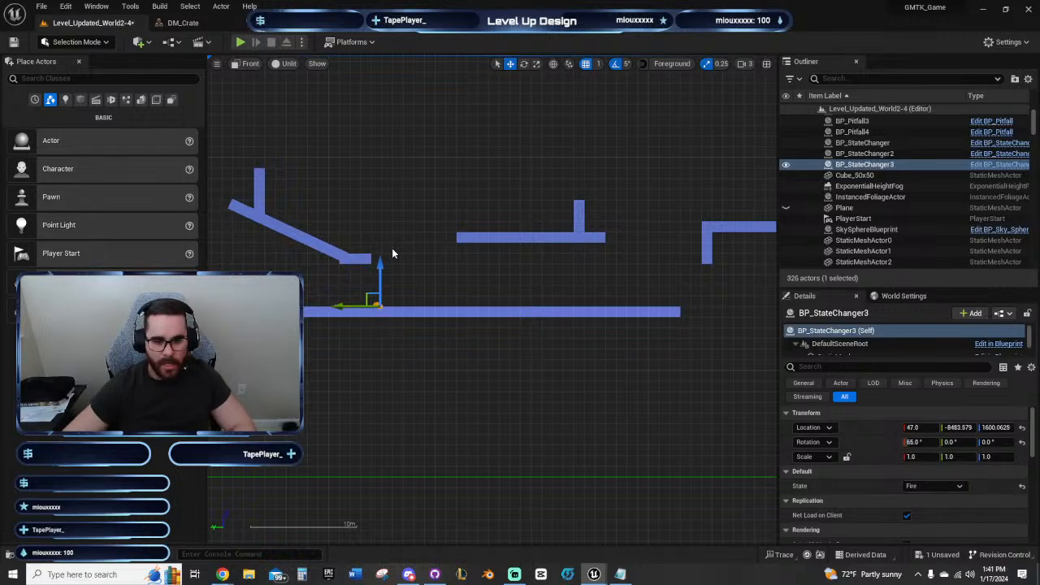
Step: Shift the new Fire state changer farther along the long floor to Y -8668.579
scroll(382, 250, up, 3)
scroll(376, 259, up, 1)
right_drag(433, 327, 529, 267)
drag(443, 347, 504, 347)
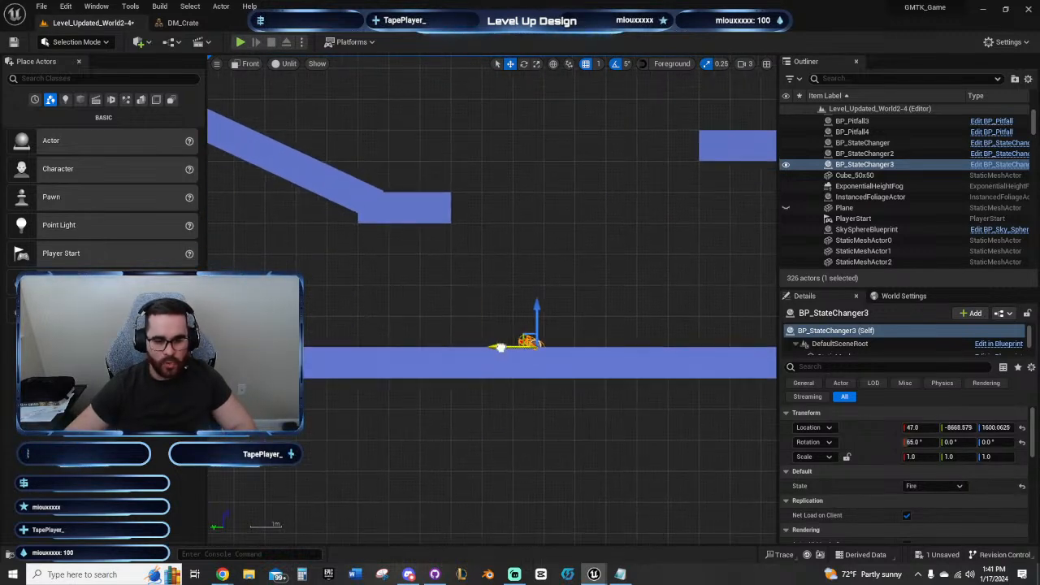
Step: Playtest the long floor with the relocated fire state changer, switching states and jumping up to the upper platform, and end play
click(239, 41)
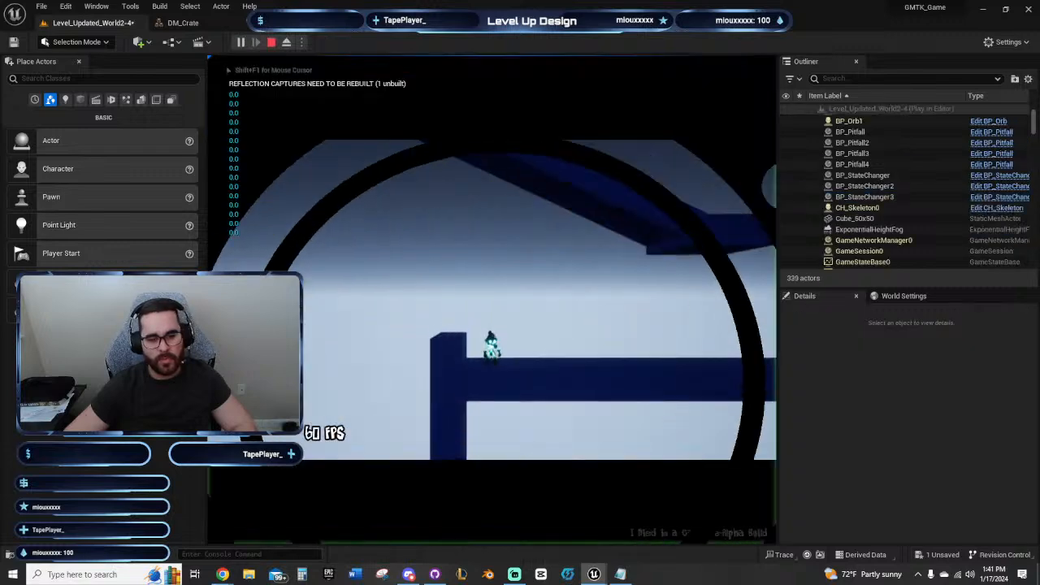
key(d)
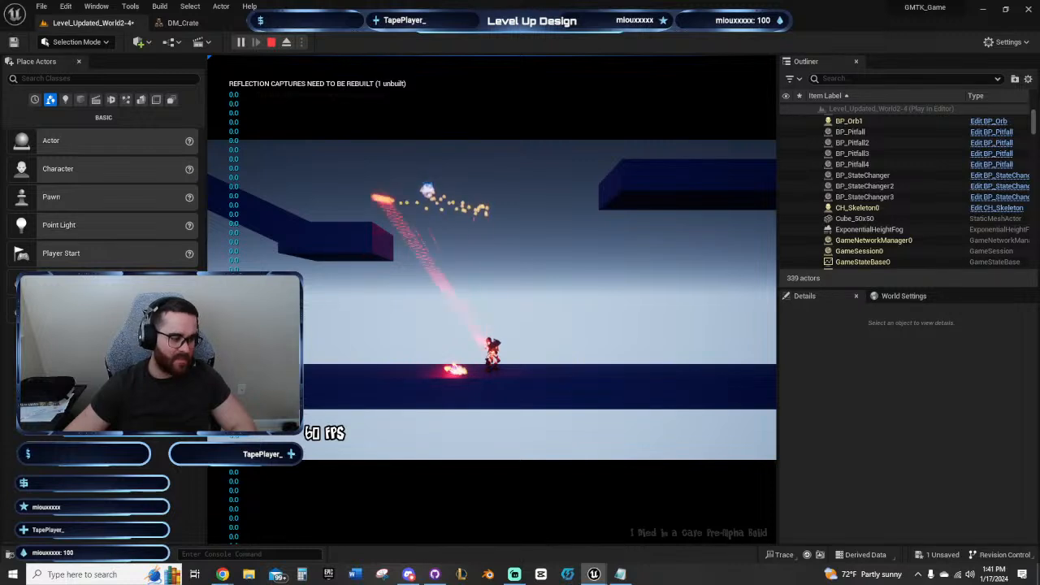
click(362, 203)
key(d)
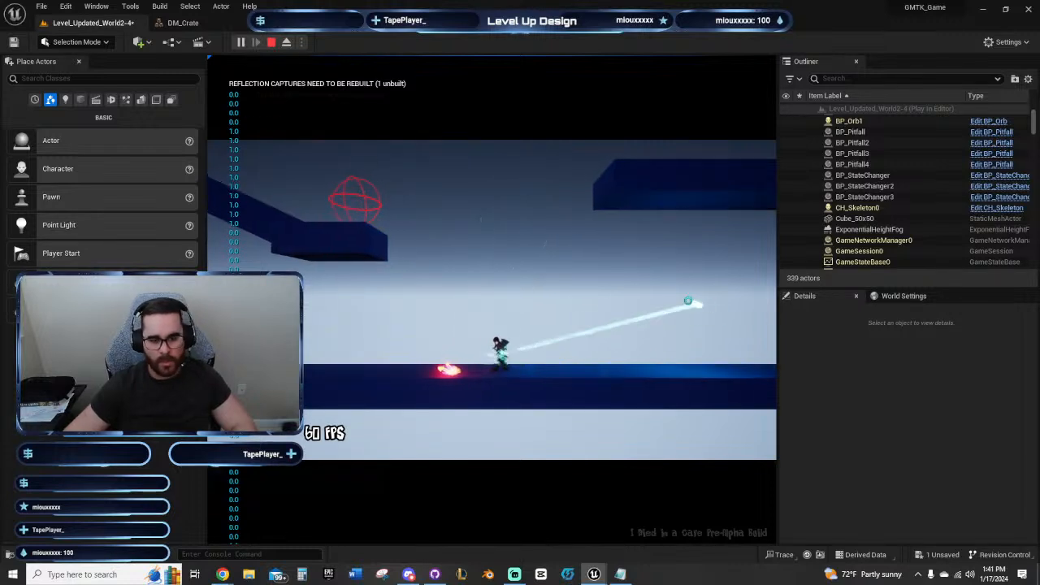
key(e)
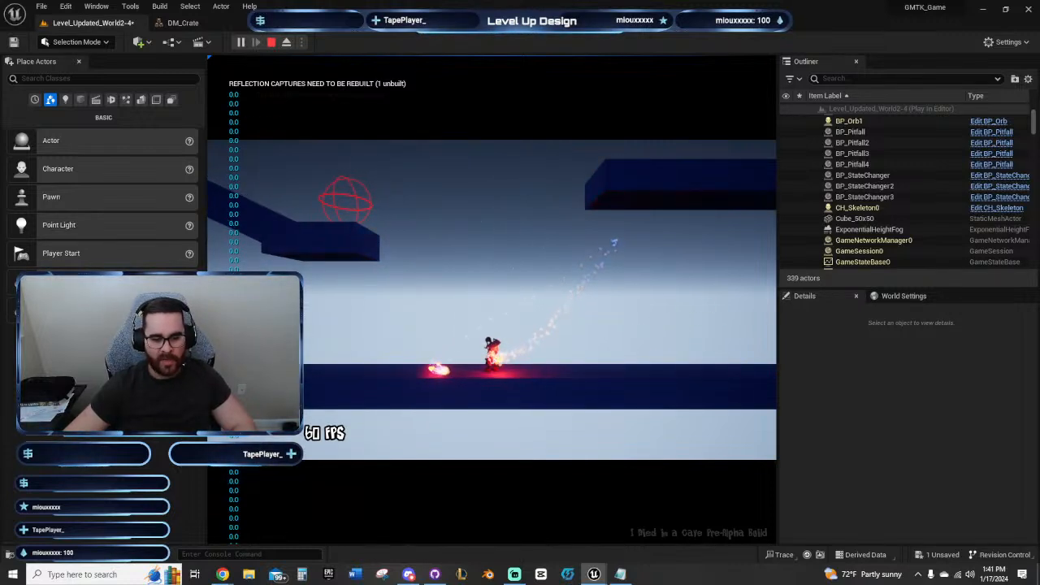
click(491, 348)
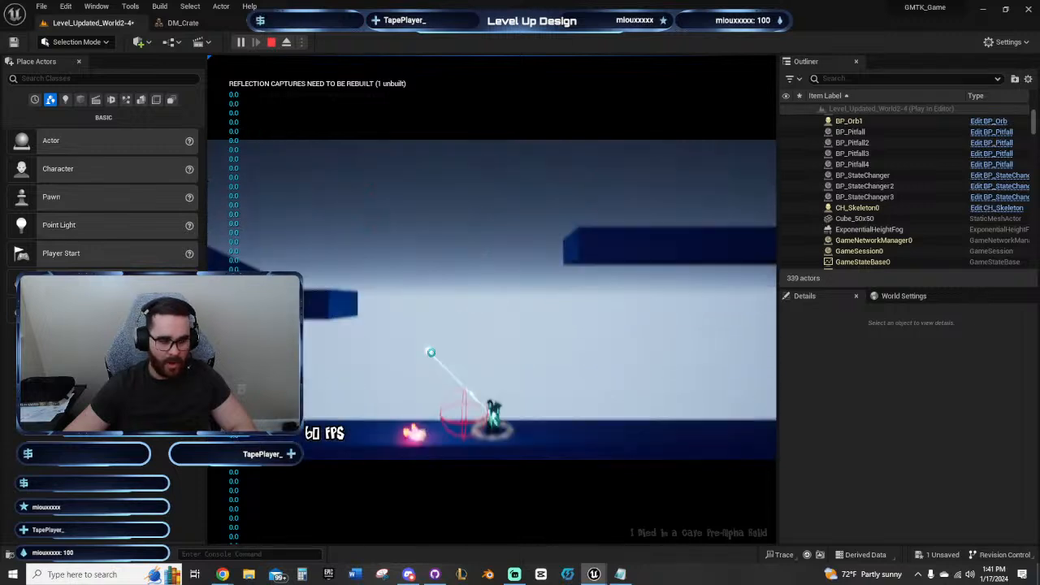
key(e)
key(space)
key(d)
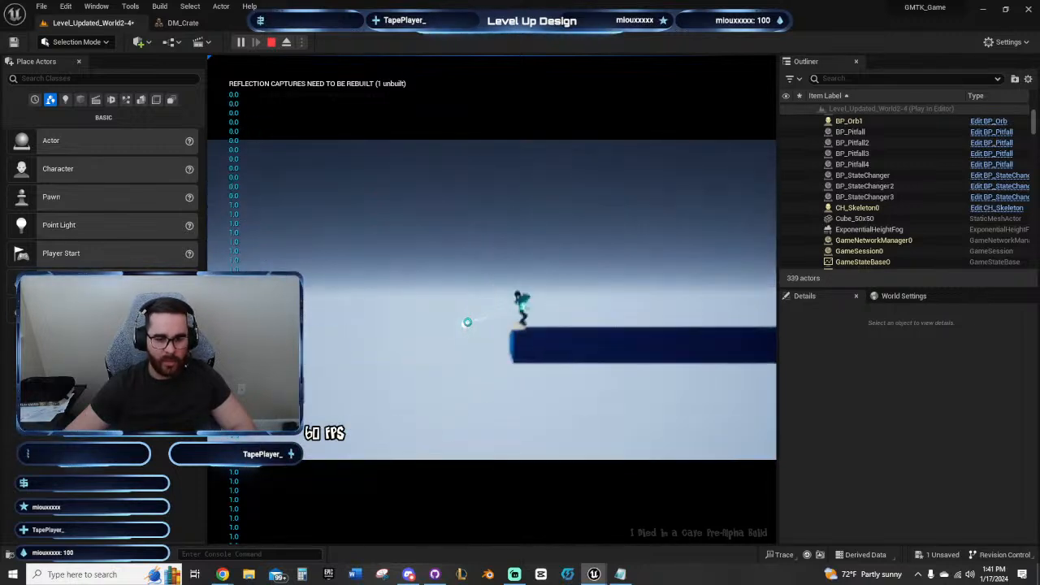
key(Escape)
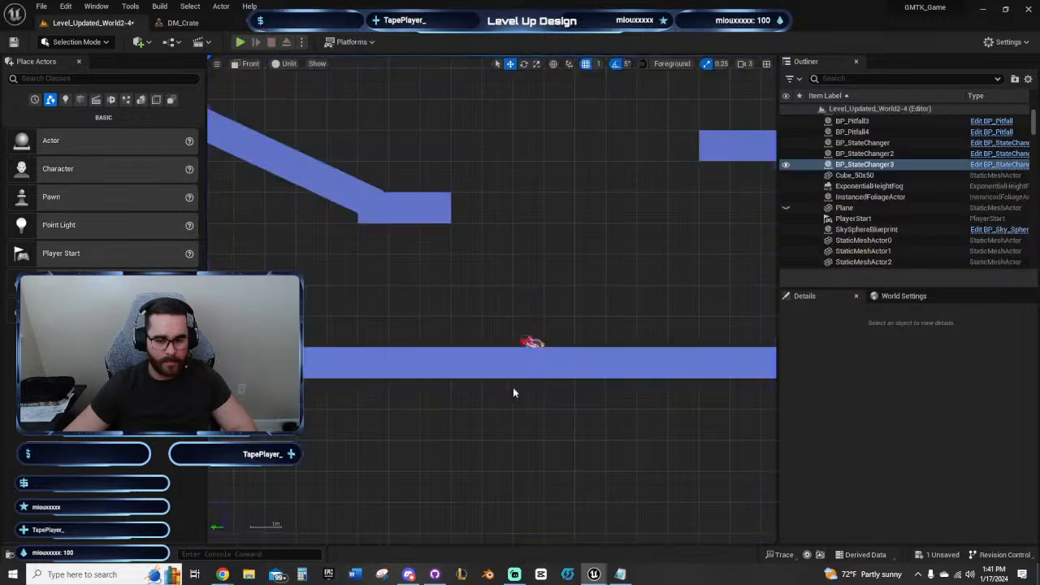
Step: Stack five block copies upward from the upper platform's near-end block at Y -9250 to form a wall
right_drag(717, 216, 448, 363)
click(442, 295)
right_drag(442, 173, 479, 259)
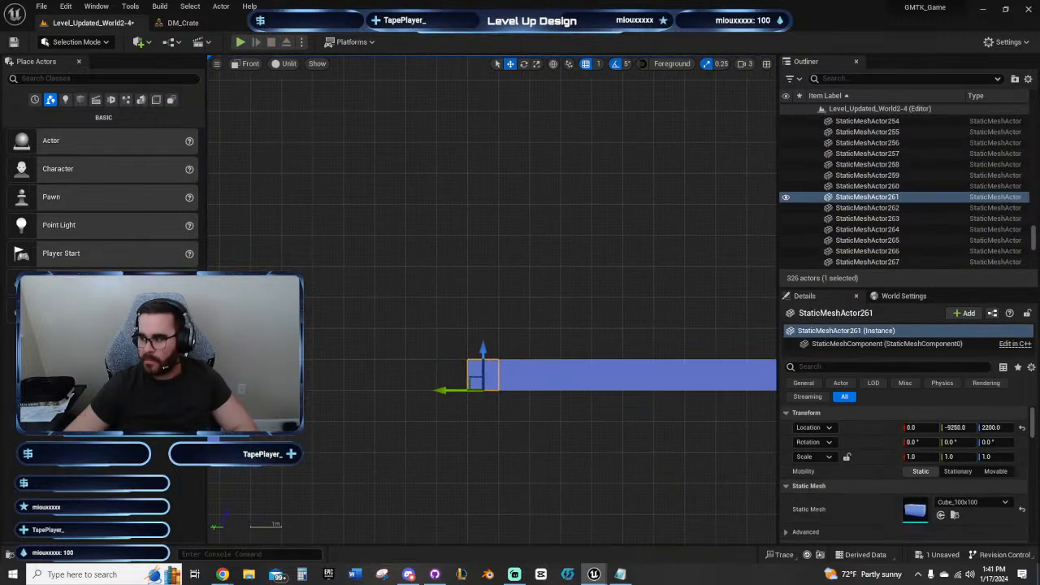
key(alt+Up)
key(alt+Up)
key(alt+Up)
key(alt+Up)
key(alt+Up)
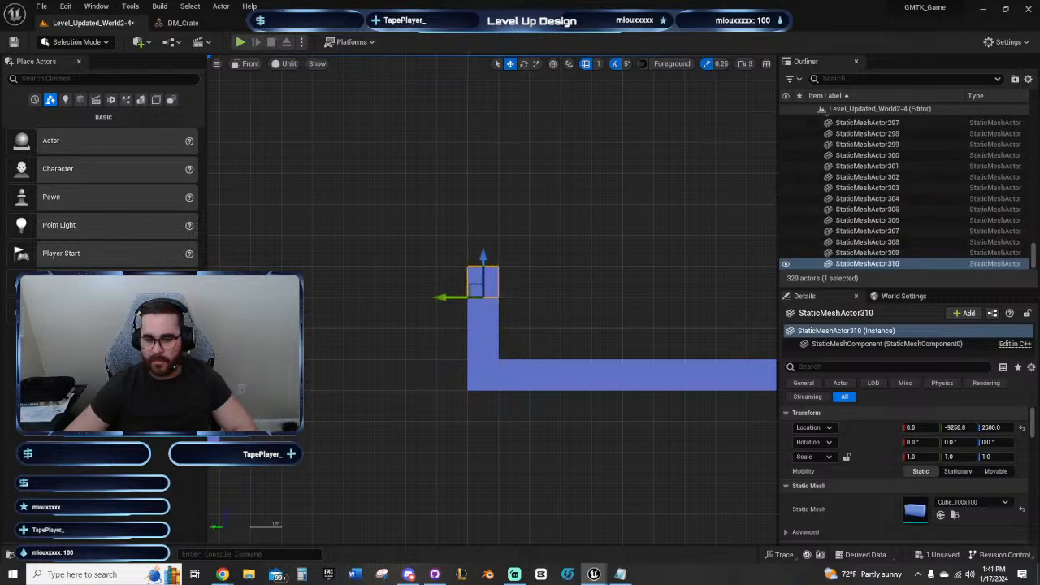
click(701, 215)
Step: Stack seven block copies upward from the upper platform's far-end block at Y -10550 to form a taller wall
scroll(468, 216, down, 2)
right_drag(701, 215, 532, 211)
scroll(469, 221, down, 1)
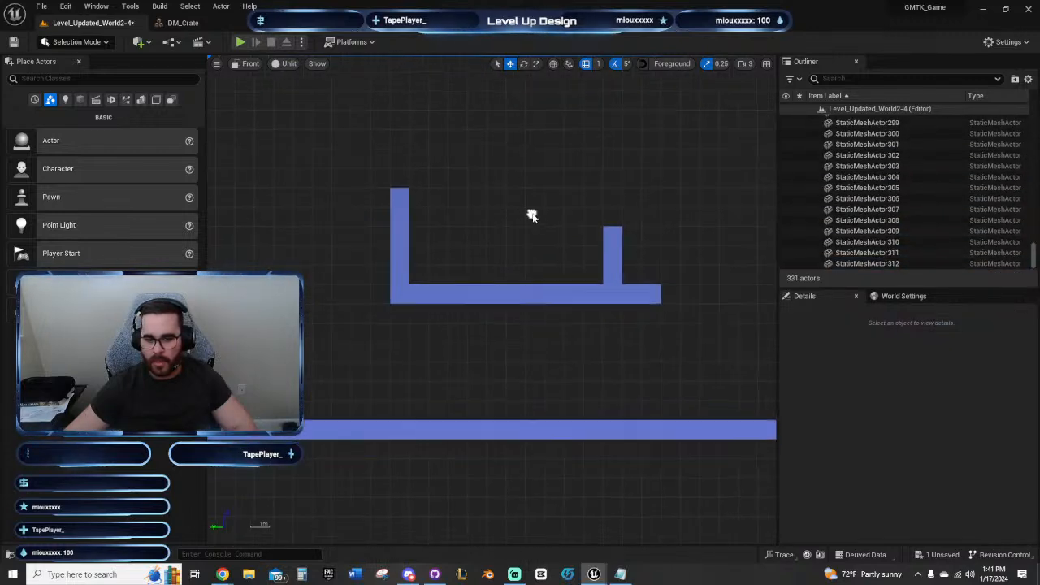
click(653, 294)
right_drag(696, 282, 570, 290)
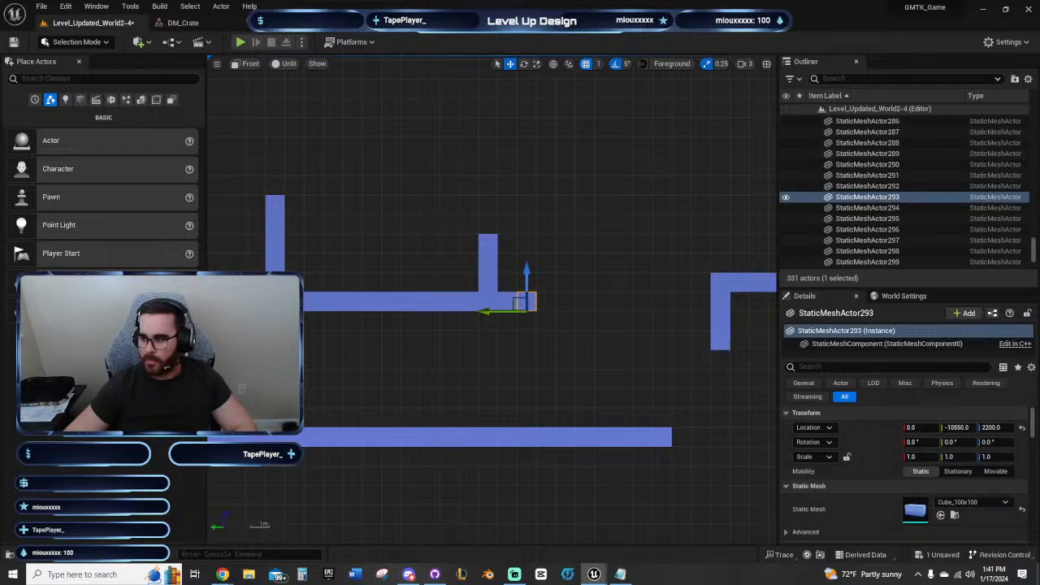
key(alt+Up)
key(alt+Up)
key(alt+Up)
key(alt+Up)
key(alt+Up)
key(alt+Up)
key(alt+Up)
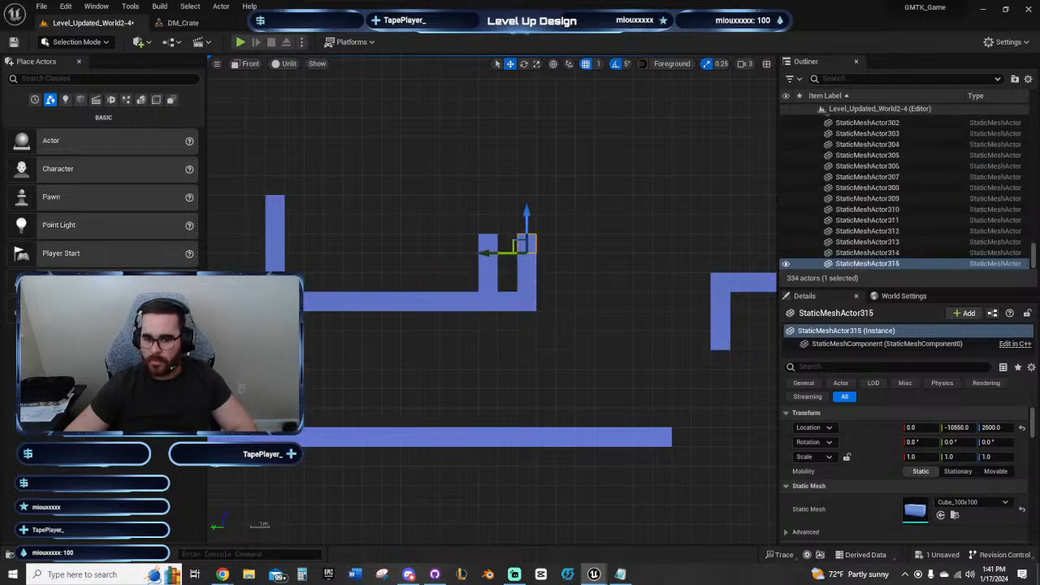
click(454, 367)
Step: Shift the Fire state changer along the long floor to Y -9371.579, beneath the upper platform
right_drag(405, 353, 627, 374)
right_drag(502, 371, 609, 357)
right_drag(451, 320, 483, 304)
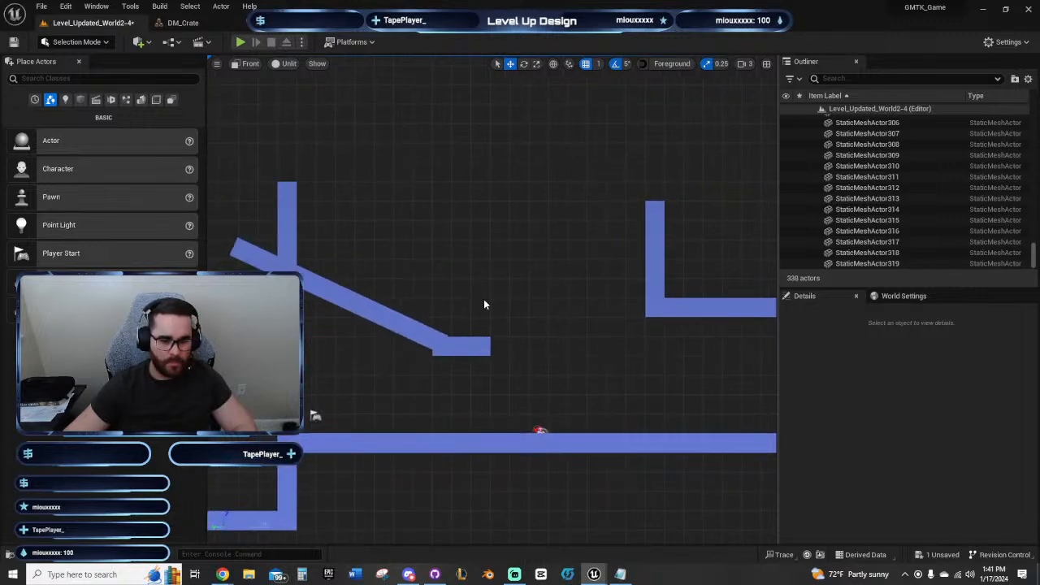
right_drag(578, 269, 567, 302)
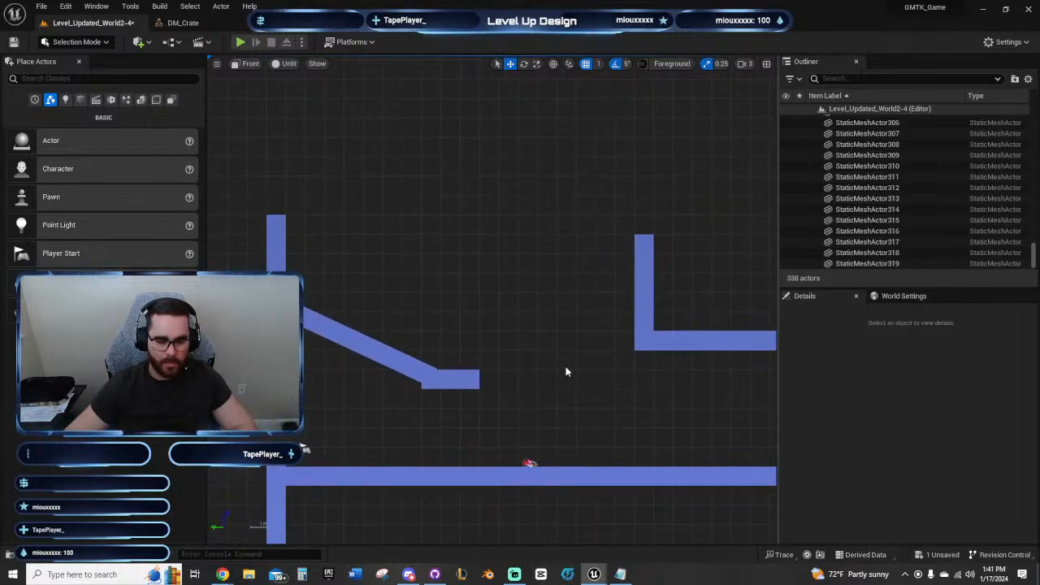
right_drag(565, 368, 493, 326)
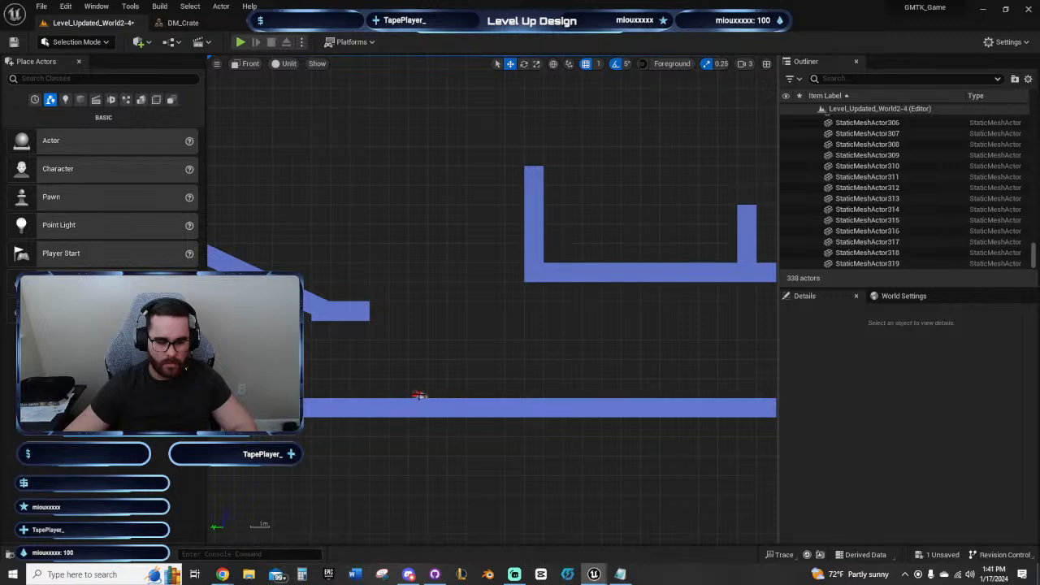
click(417, 396)
drag(392, 396, 513, 397)
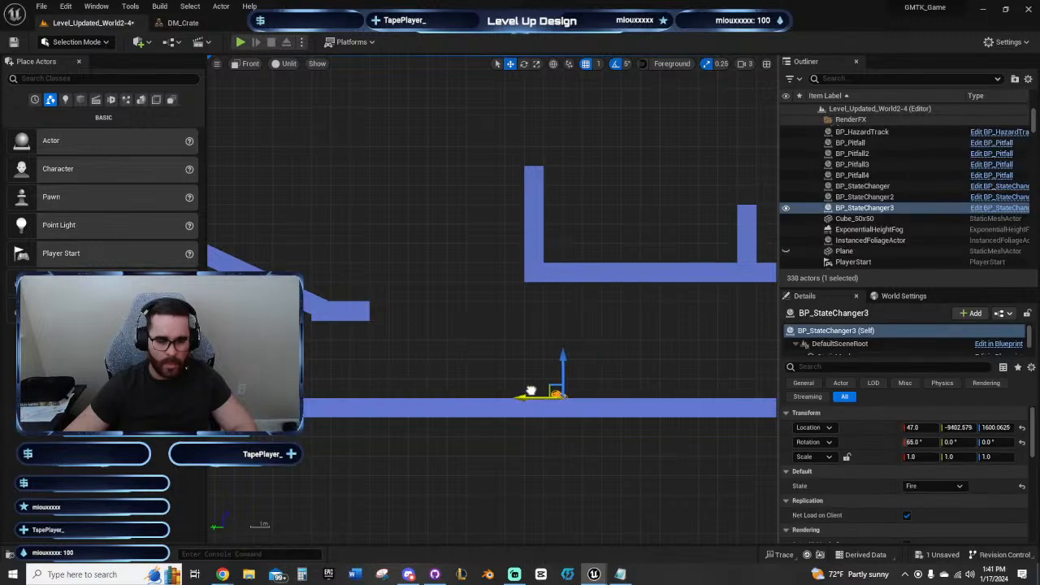
scroll(623, 377, up, 4)
right_drag(612, 376, 630, 391)
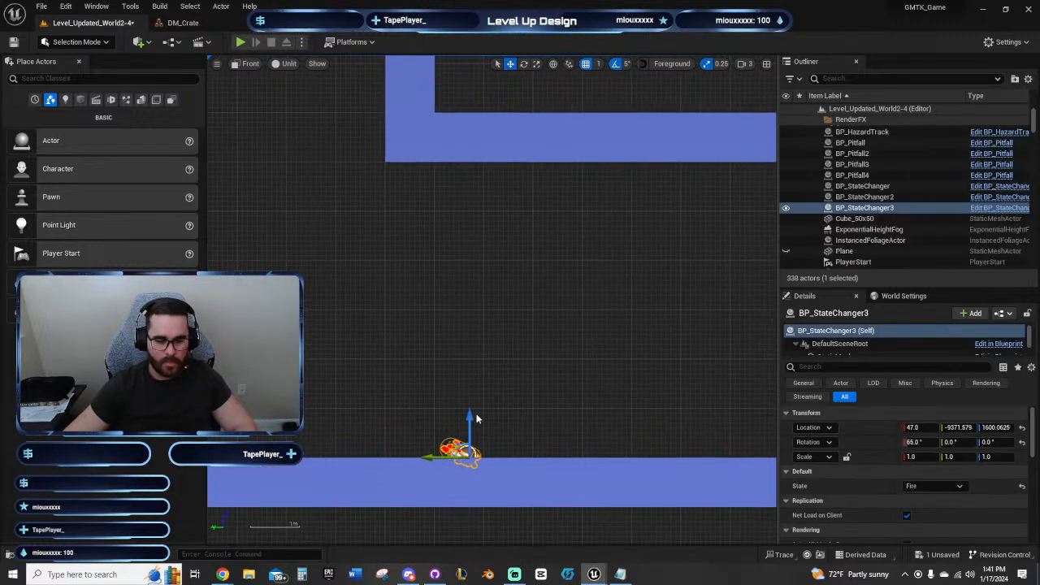
Step: Raise the Fire state changer to the upper platform's underside at Z 2198.0625 and rotate it to -150° so it hangs downward
drag(472, 416, 472, 221)
right_drag(537, 229, 576, 364)
key(e)
drag(487, 444, 567, 449)
key(w)
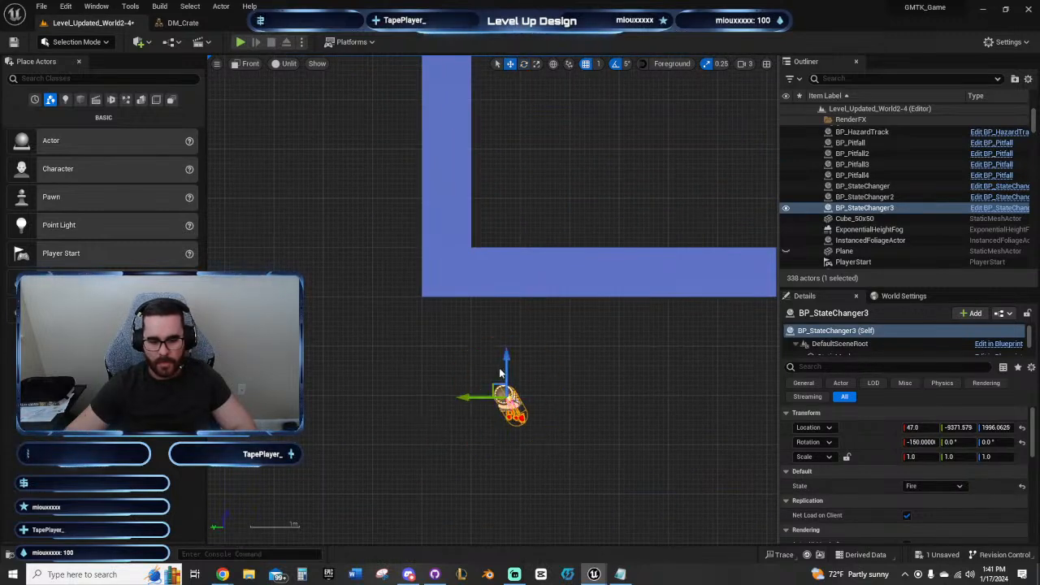
drag(506, 359, 506, 262)
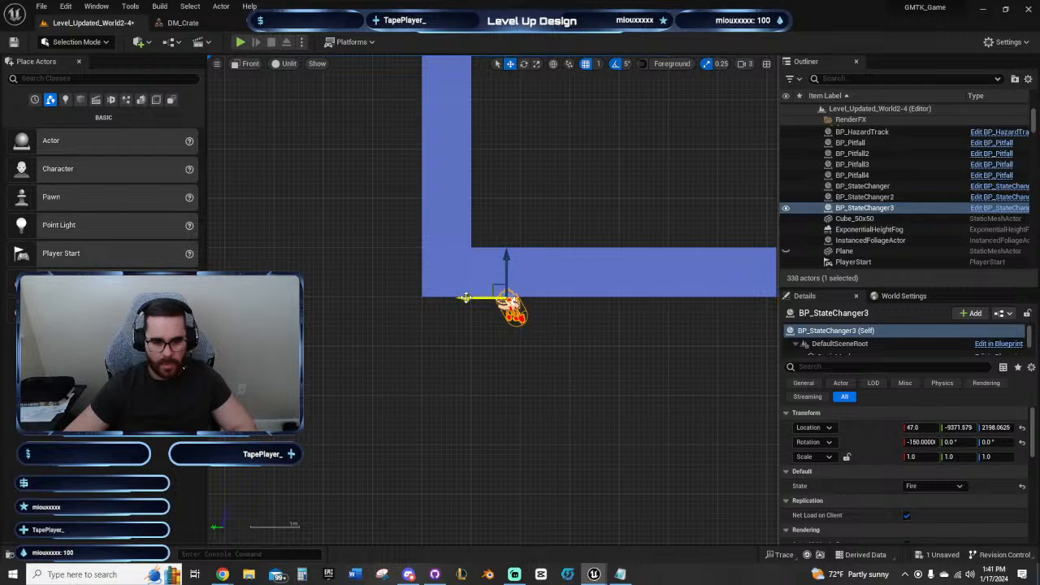
Step: Duplicate the hanging Fire state changer toward the platform's near corner at Y -9308.579 and scale the copy to 2.5 on all axes
alt+drag(467, 302, 437, 303)
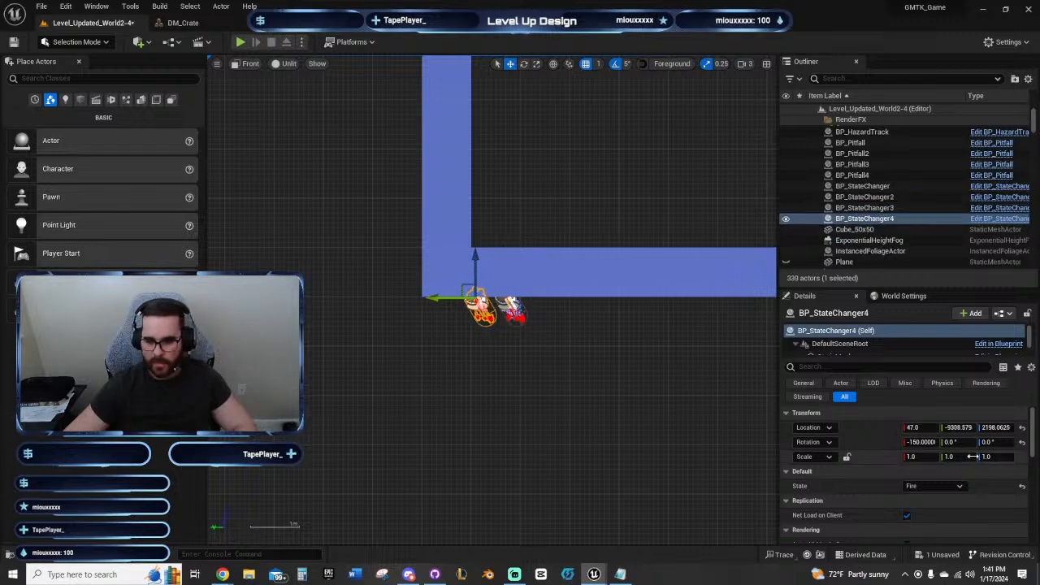
text(2.5)
key(Tab)
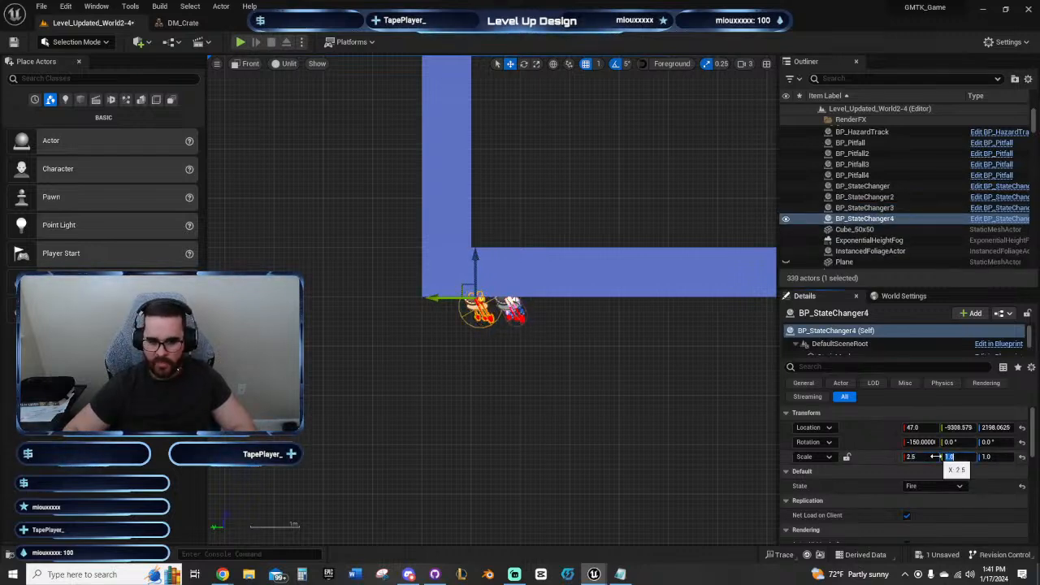
text(2.5)
key(Tab)
text(2.5)
key(Return)
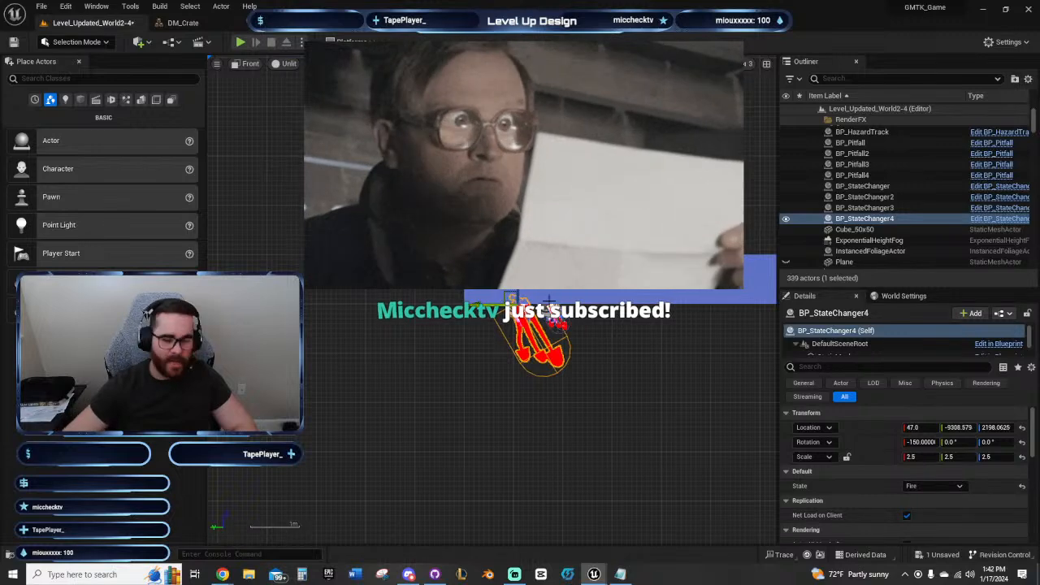
Step: Move the enlarged state changer to the platform's lower corner at Y -9222.579, Z 2205.0625 and rotate it to about 155°
drag(505, 300, 450, 298)
scroll(469, 302, up, 5)
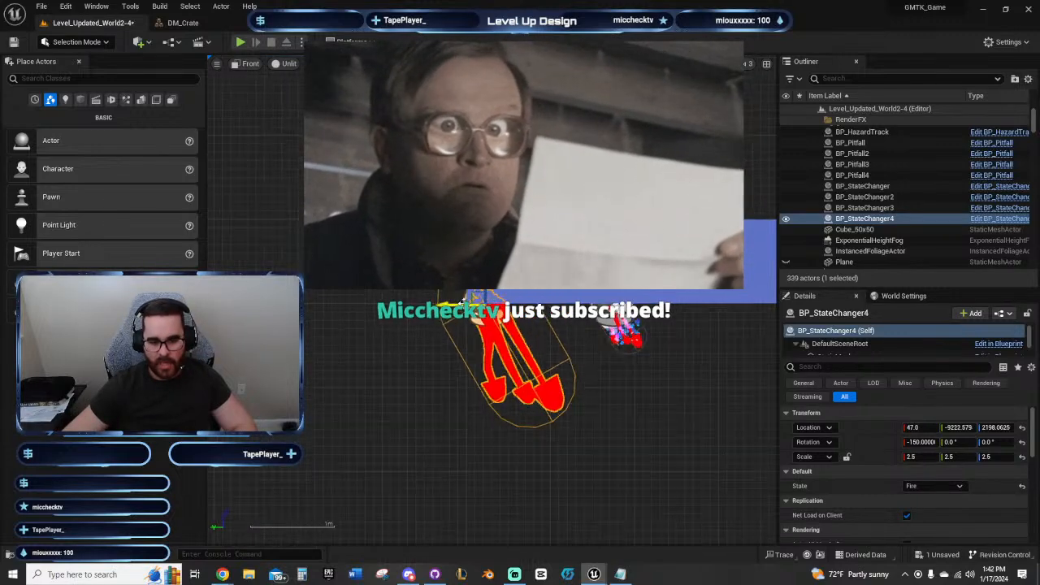
drag(497, 274, 497, 267)
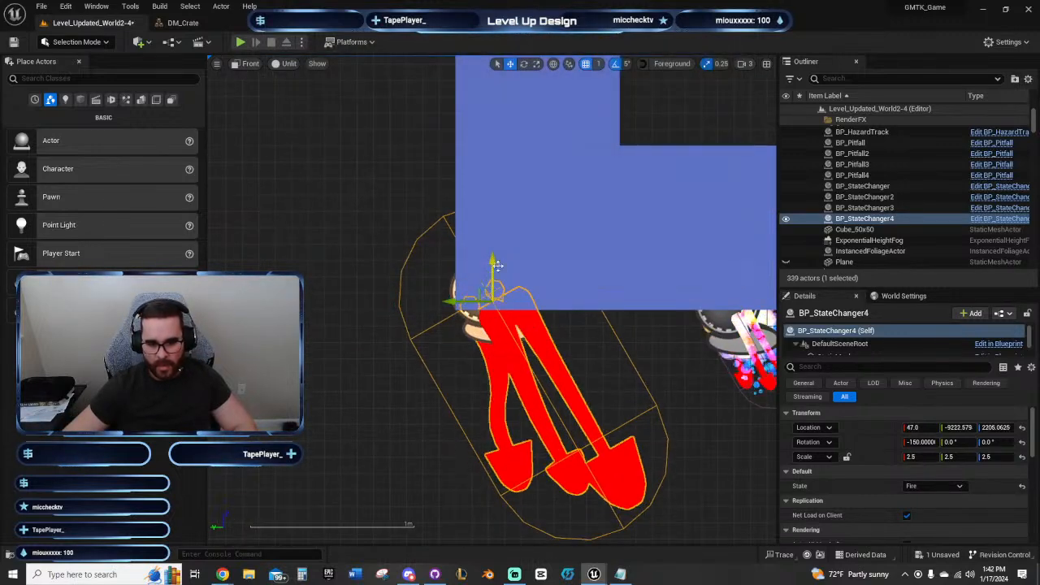
key(e)
drag(532, 341, 457, 319)
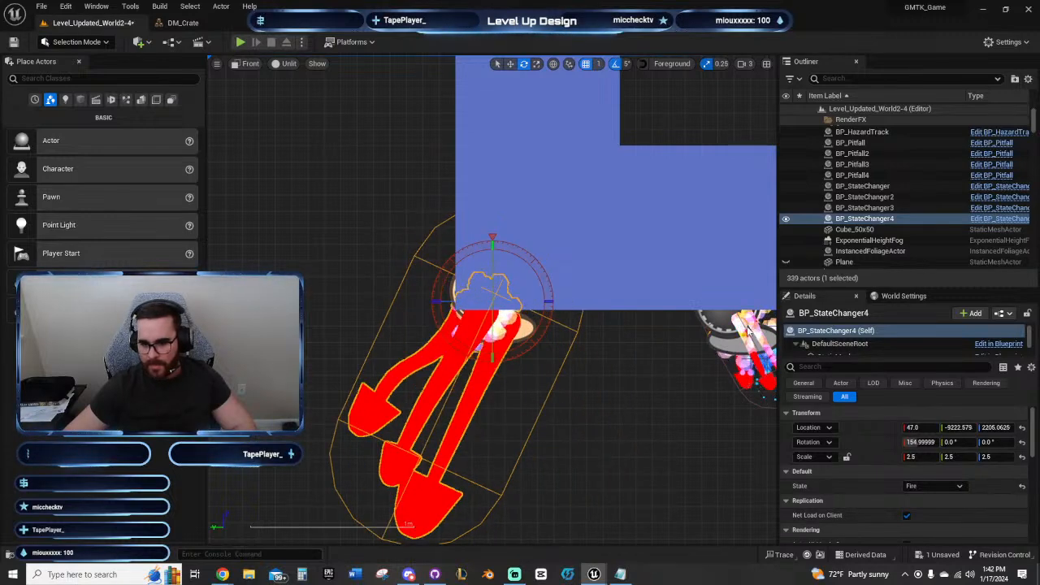
Step: Move the smaller Fire state changer beside the enlarged one, to Y -9248.579 and Z 2203.0625
click(738, 344)
key(w)
drag(706, 312, 504, 306)
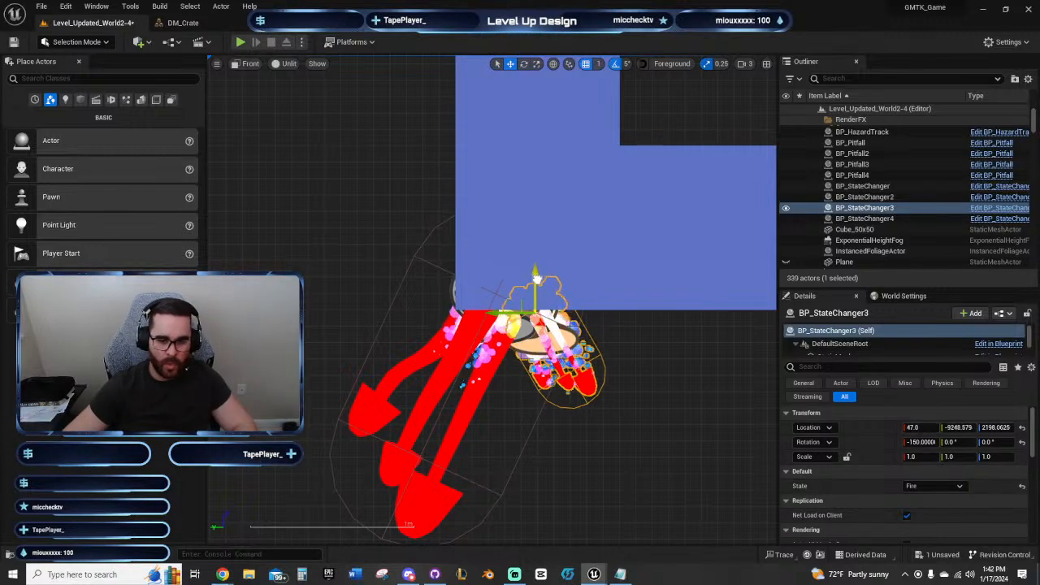
drag(527, 282, 531, 270)
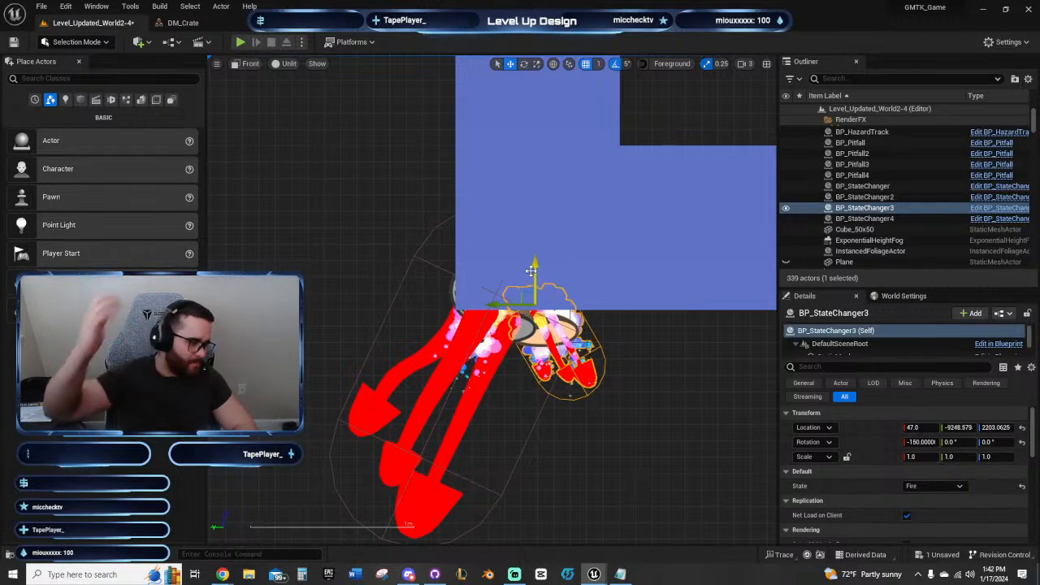
click(648, 354)
Step: Save the level with the new walls and hanging state changers
scroll(520, 317, down, 3)
scroll(553, 338, down, 10)
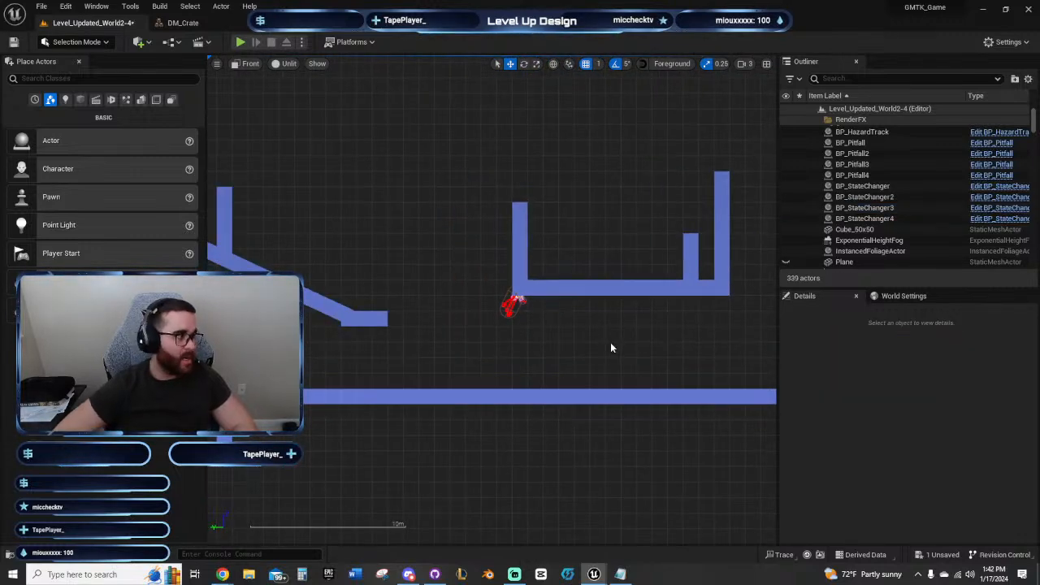
right_drag(612, 348, 563, 309)
click(15, 44)
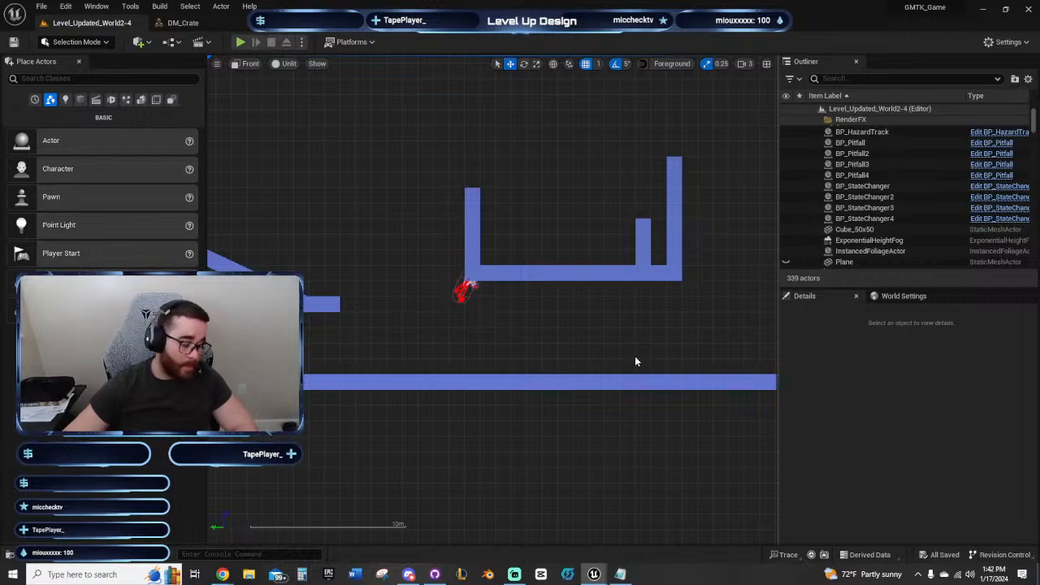
right_drag(623, 344, 553, 348)
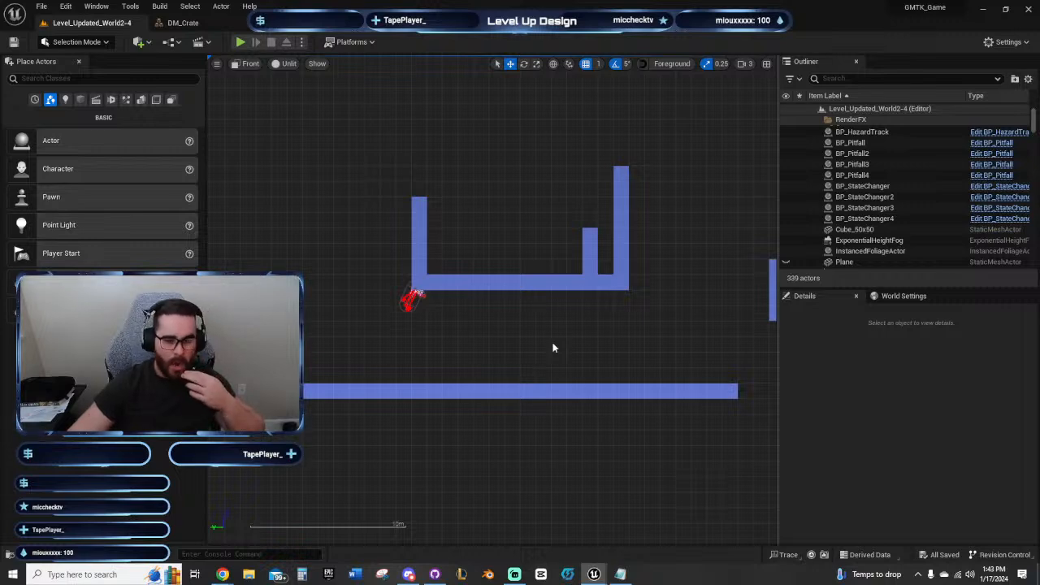
right_drag(560, 326, 574, 342)
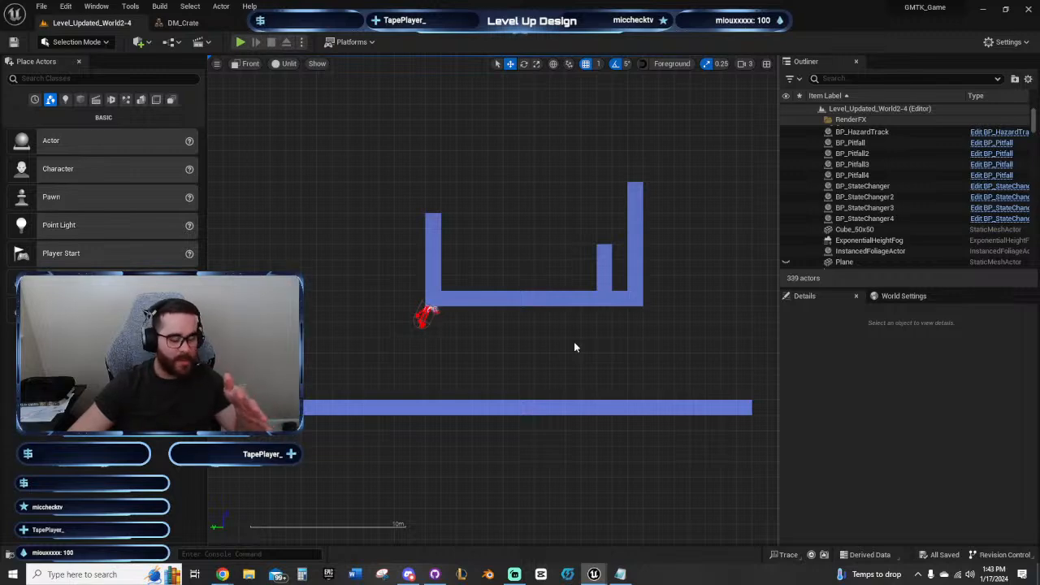
mouse_move(574, 343)
right_down()
mouse_move(599, 361)
mouse_move(576, 348)
right_up()
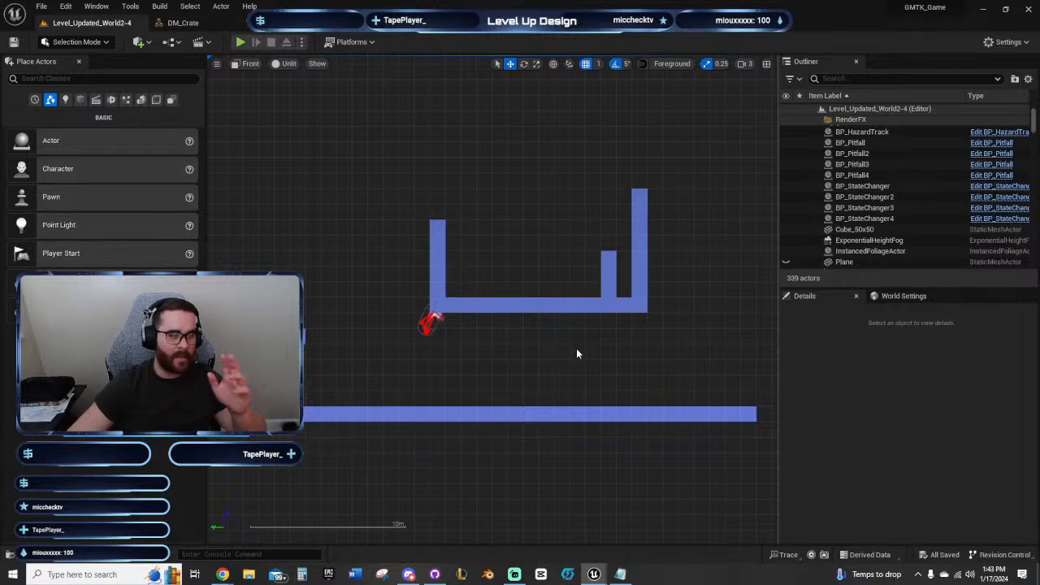
right_drag(572, 353, 594, 344)
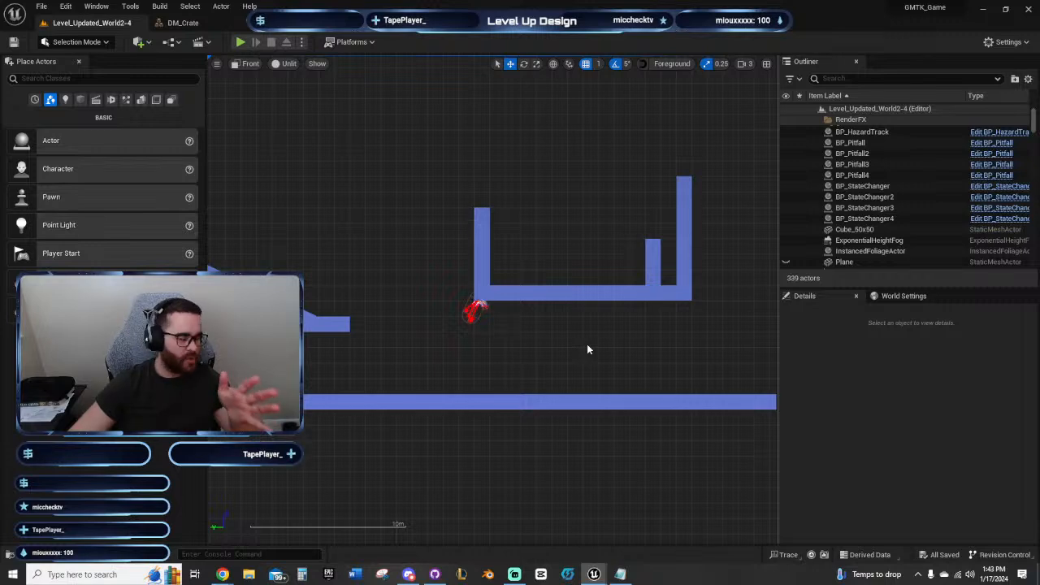
Step: Playtest the World2-4 level from the player start beneath the sloped platform, ending the session once it has loaded
right_drag(353, 256, 491, 235)
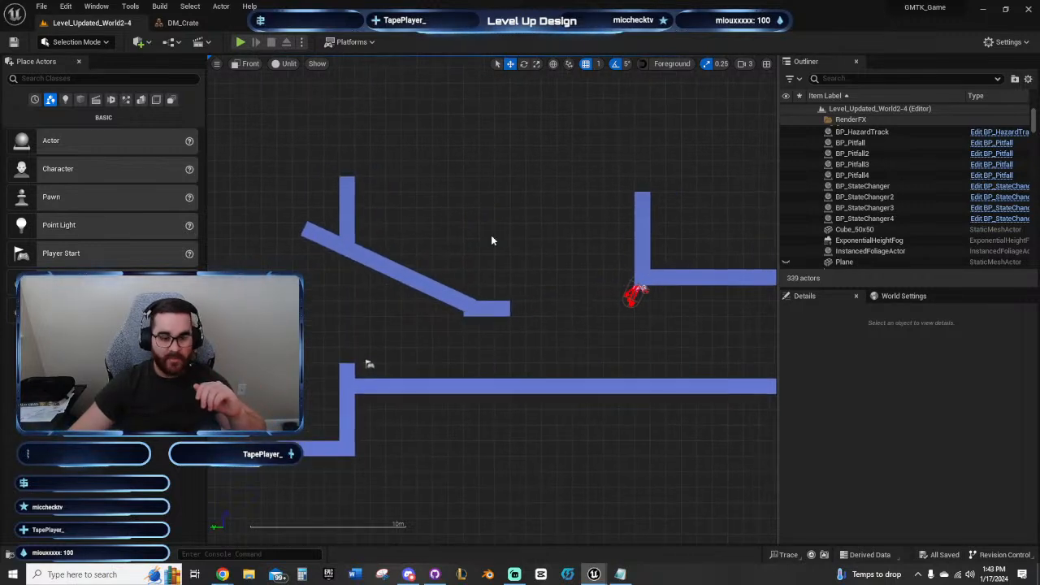
click(240, 42)
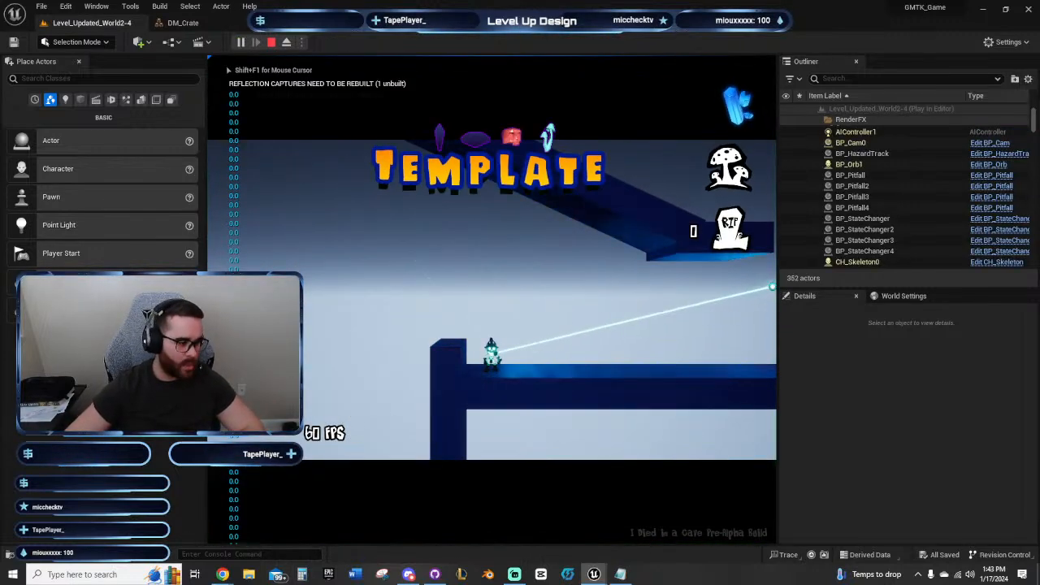
key(Escape)
Step: Examine the World2-4 layout around the sloped platform, the walled upper platform and the long floor beneath them
right_drag(386, 287, 309, 237)
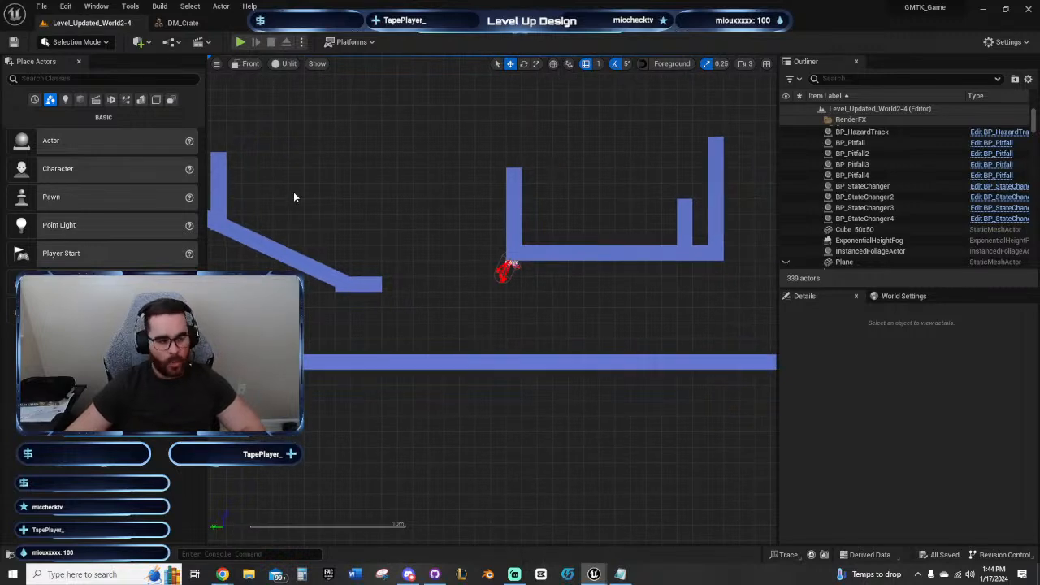
right_drag(425, 277, 343, 258)
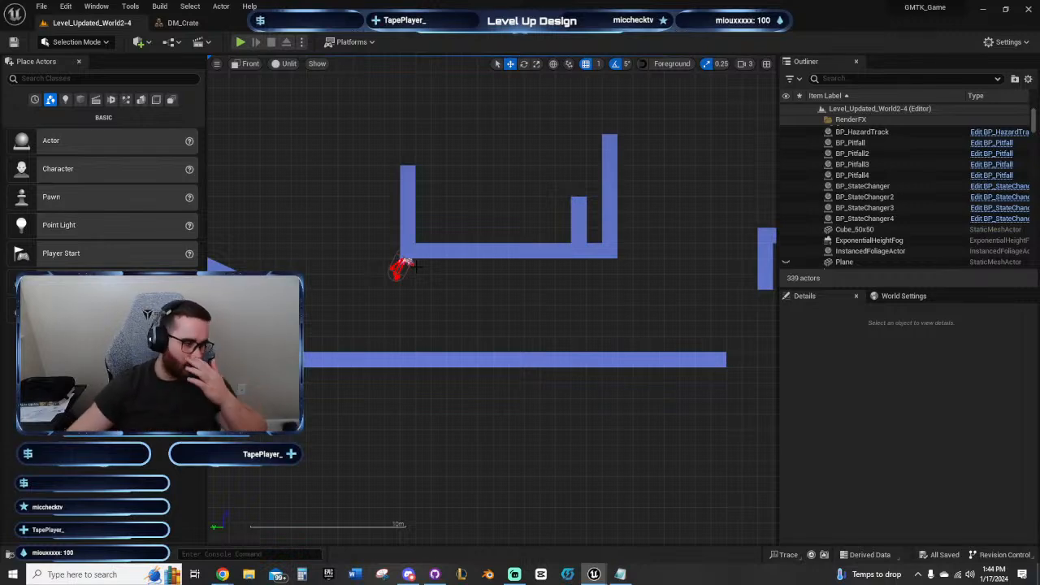
right_drag(426, 283, 449, 295)
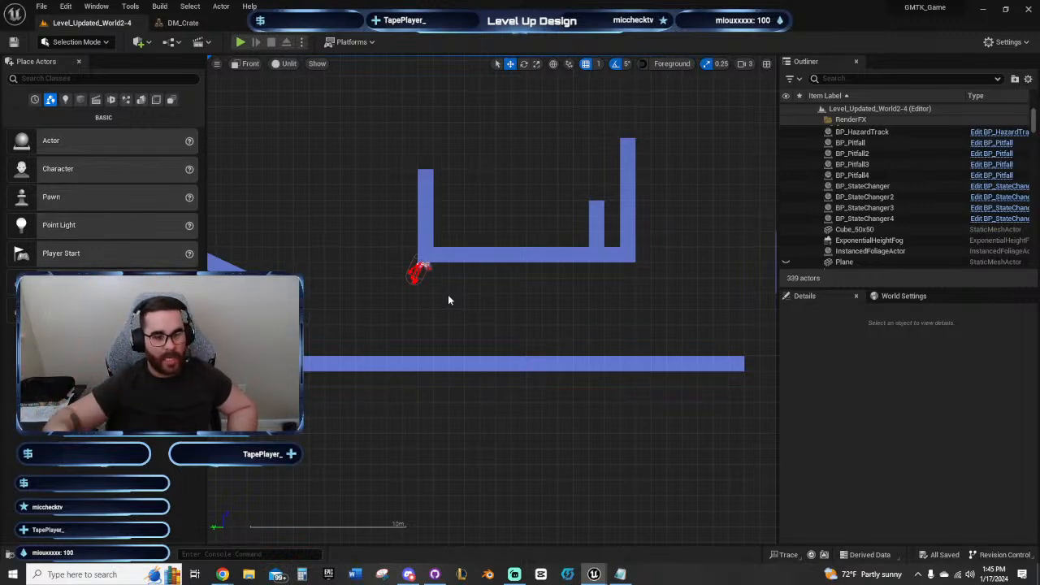
right_drag(466, 235, 530, 260)
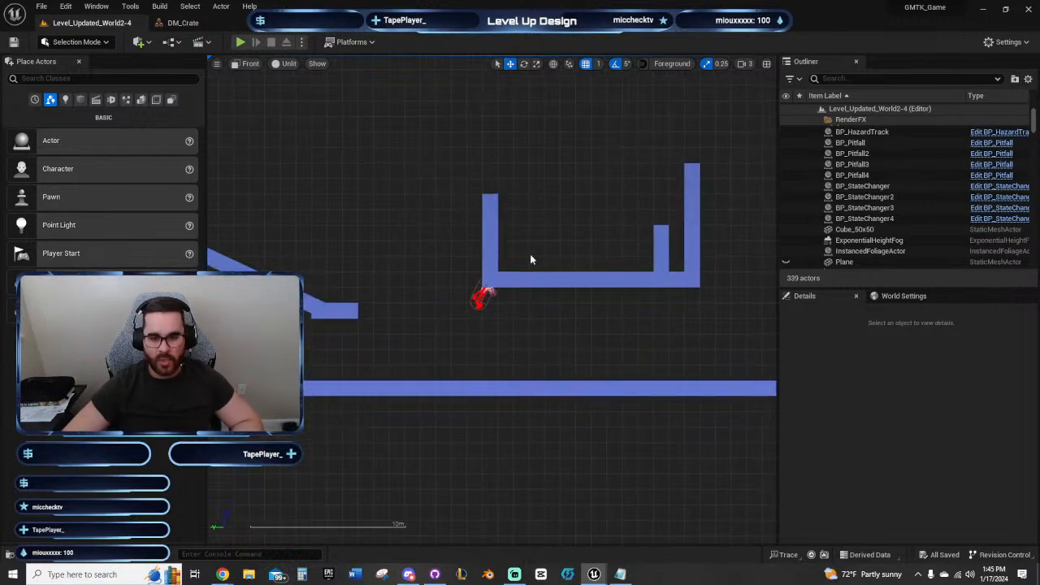
right_drag(456, 148, 559, 197)
right_drag(421, 181, 410, 181)
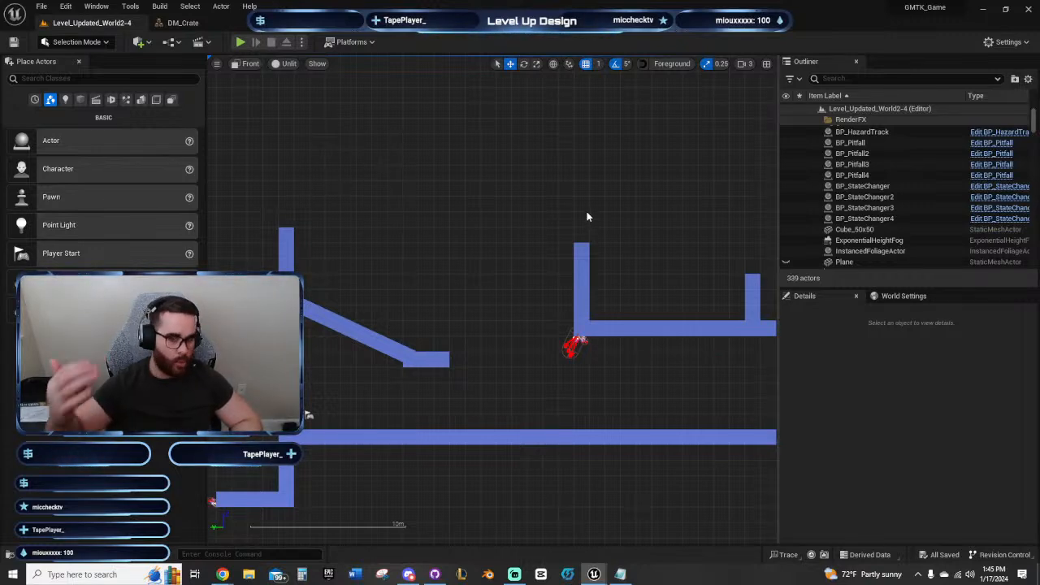
right_drag(486, 195, 335, 176)
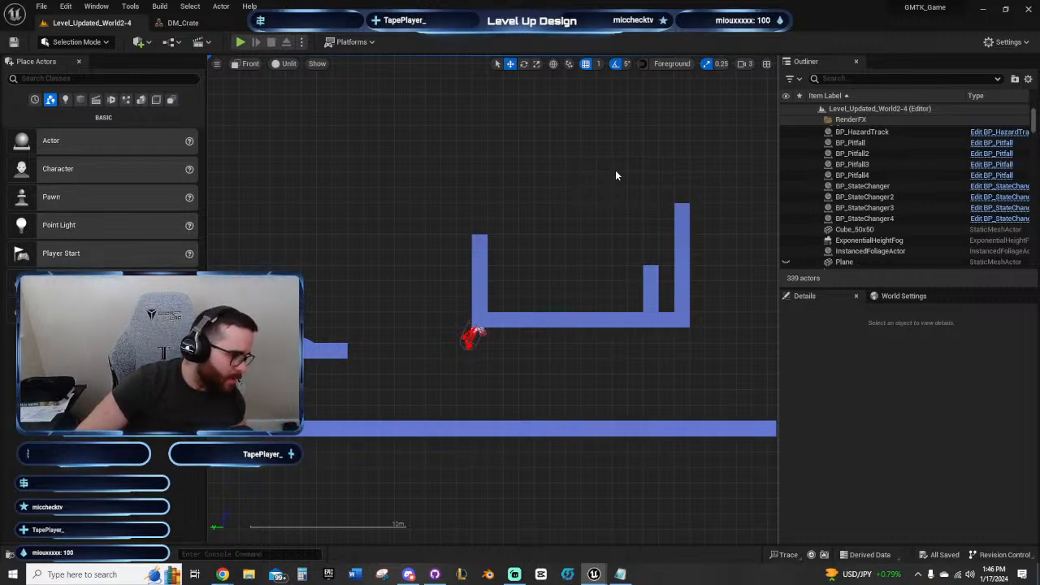
right_drag(615, 170, 555, 155)
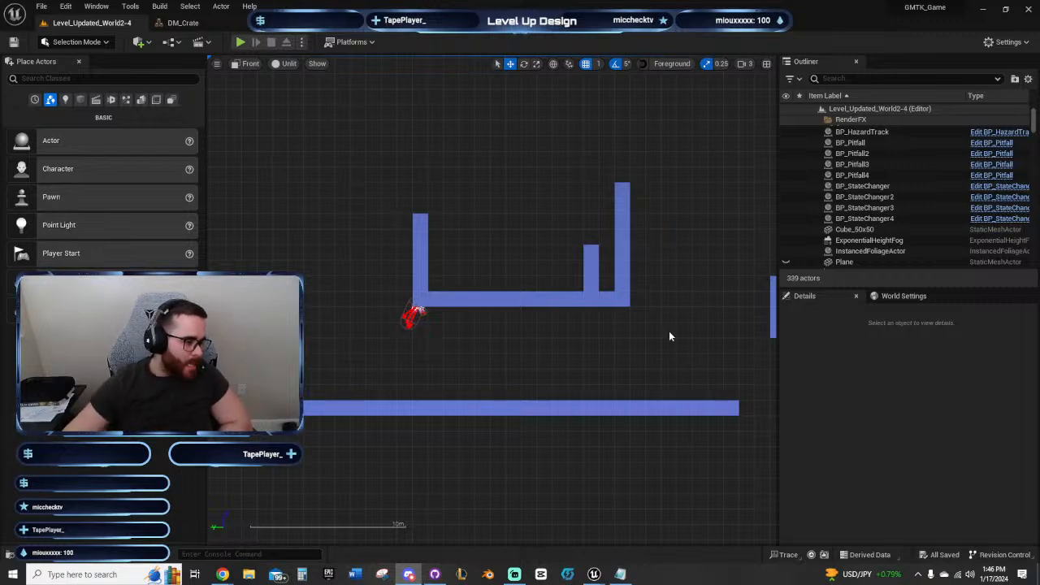
right_drag(445, 339, 506, 294)
scroll(376, 258, down, 5)
right_drag(391, 205, 480, 198)
scroll(487, 224, down, 2)
right_drag(488, 237, 522, 200)
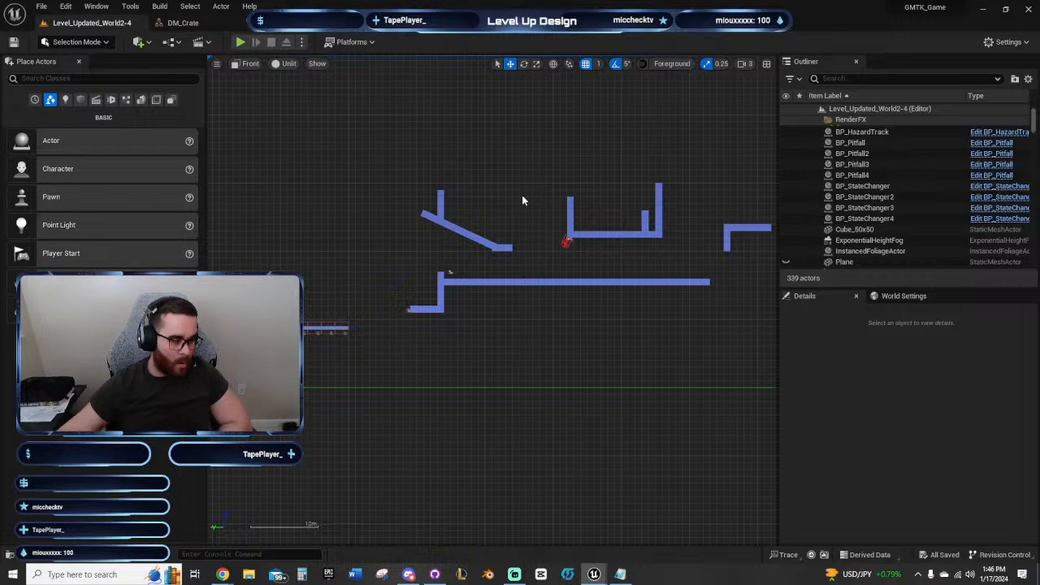
Step: Open Level_Updated_World2-3 and Level_Updated_World2-2 and look over their layouts for reference
right_drag(662, 345, 596, 332)
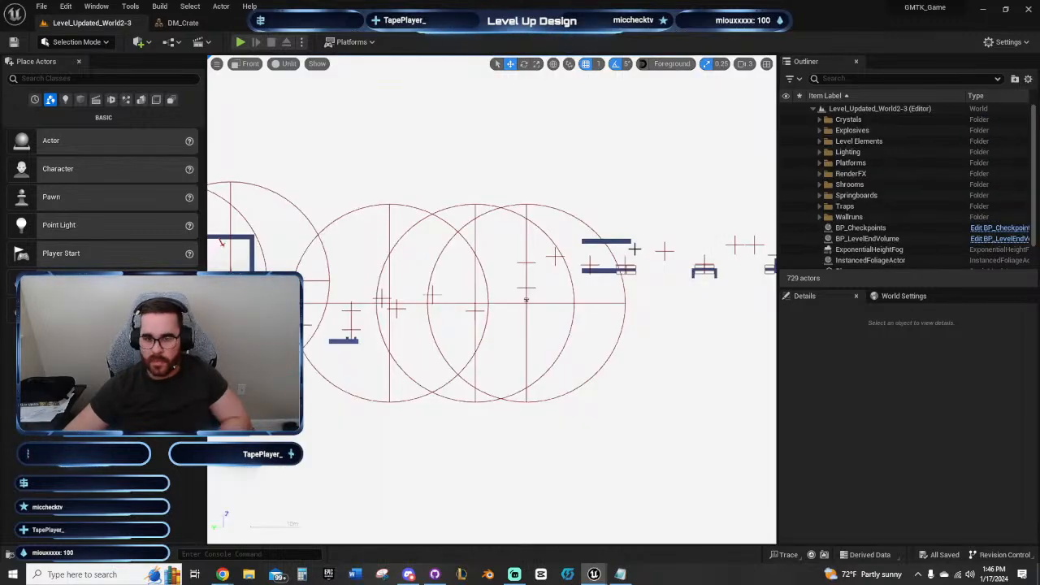
right_drag(581, 317, 416, 321)
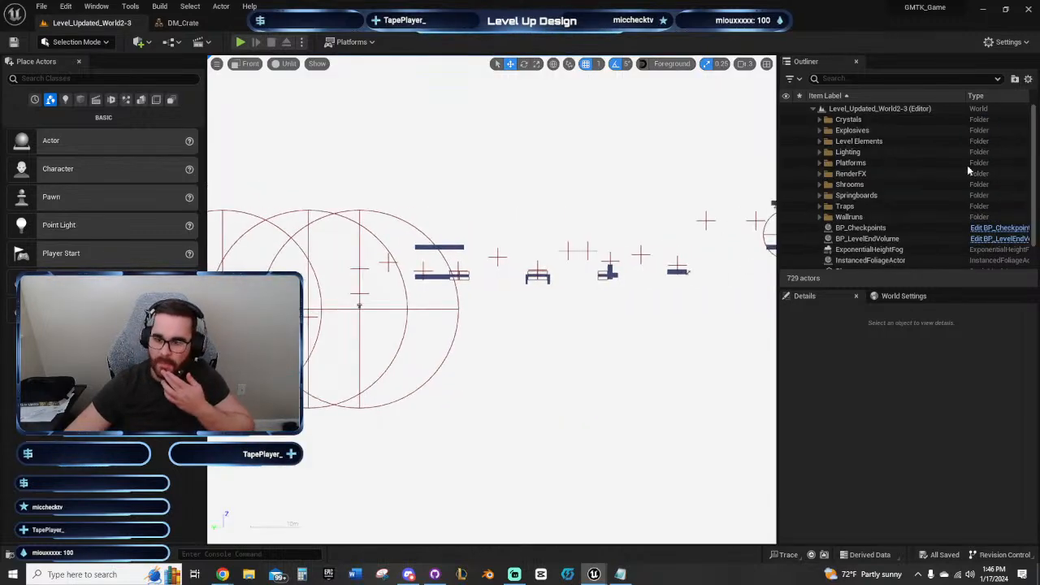
right_drag(749, 237, 383, 276)
right_drag(640, 239, 733, 227)
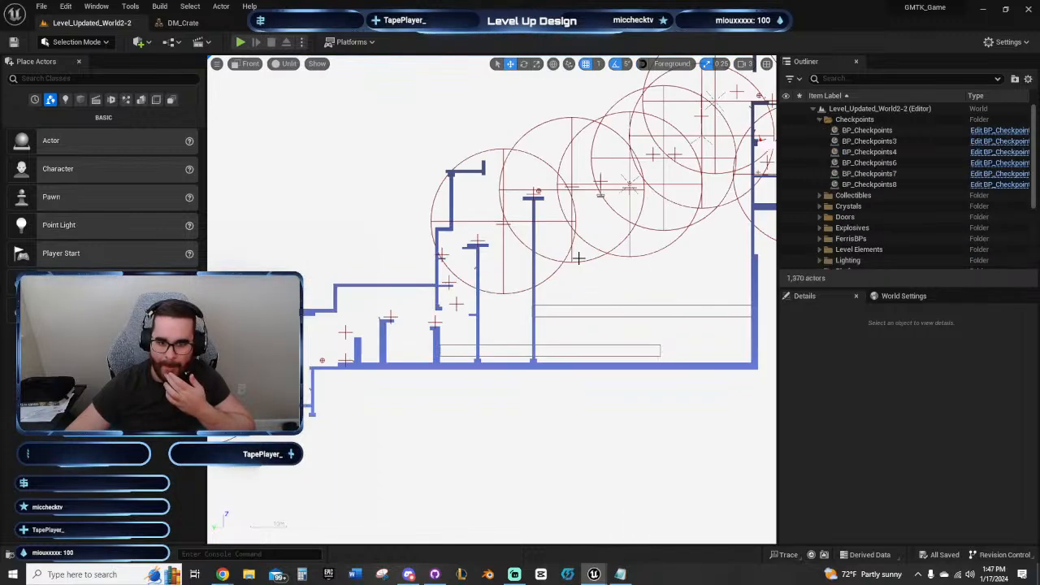
right_drag(729, 279, 426, 289)
right_drag(584, 226, 534, 322)
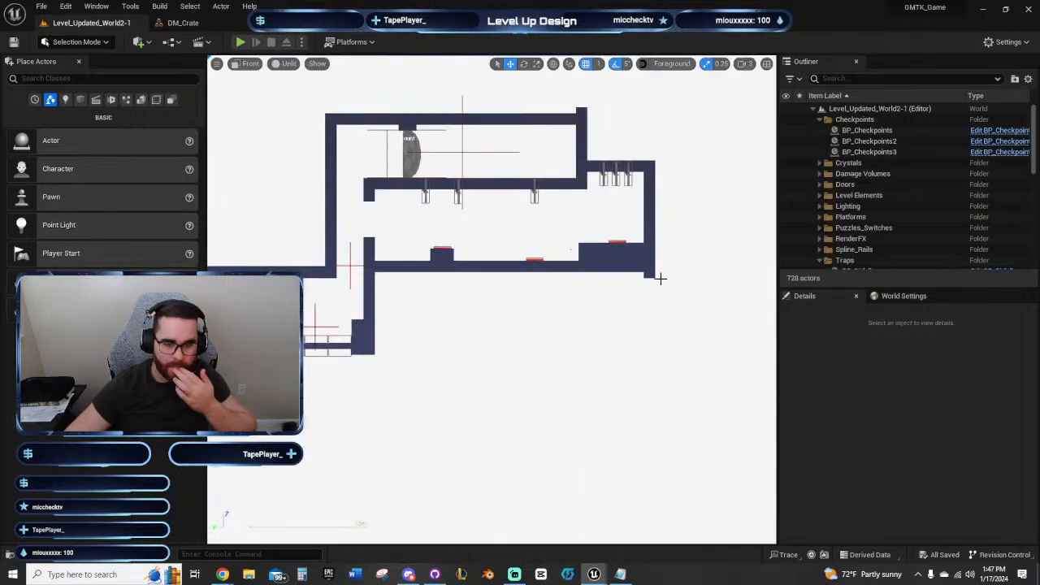
Step: Examine the final switch room of Level_Updated_World2-1 with the editor markers and icons shown
right_drag(661, 279, 629, 348)
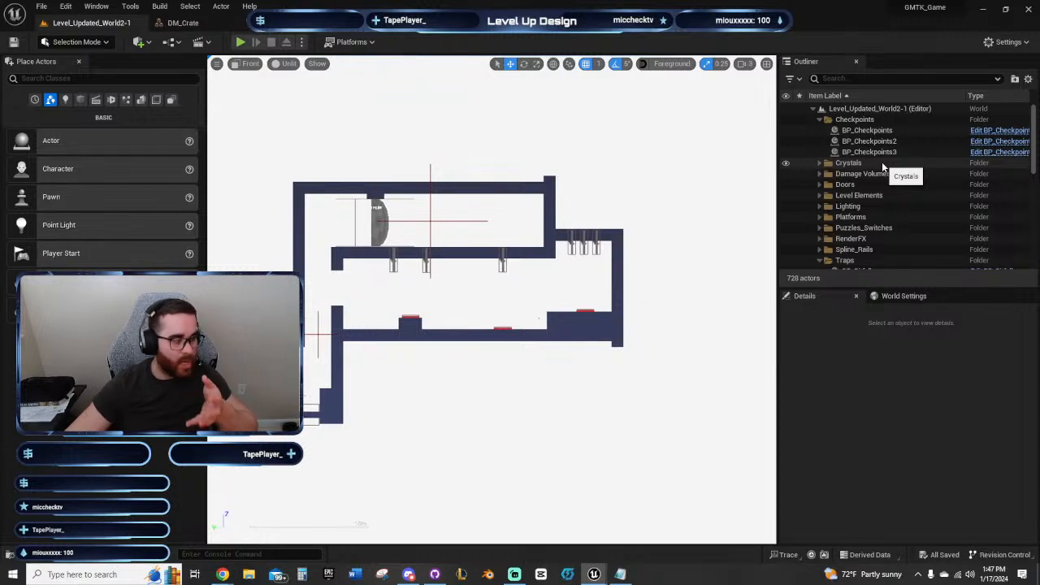
right_drag(553, 269, 608, 186)
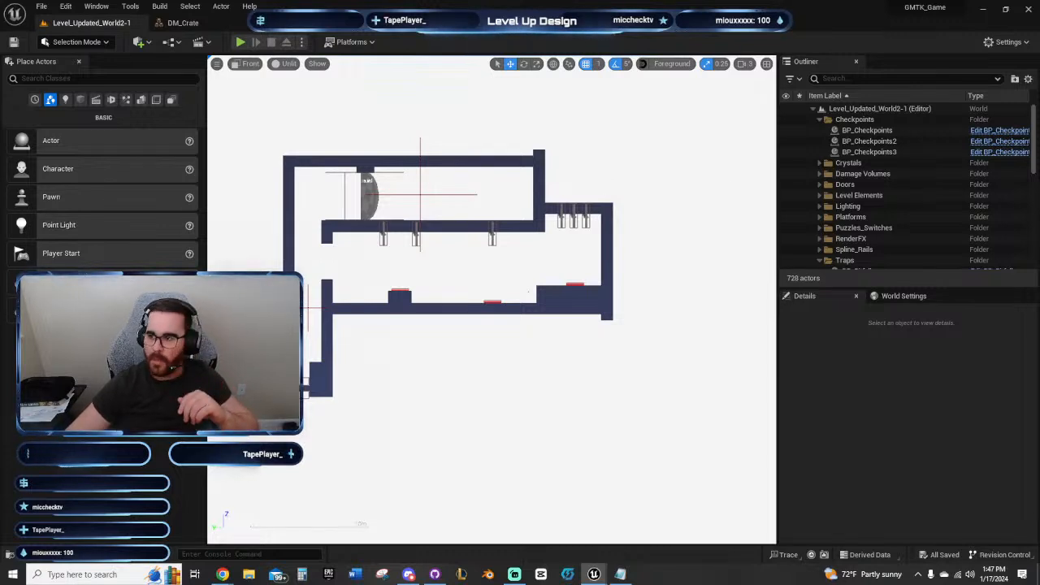
key(g)
right_drag(525, 306, 519, 336)
scroll(498, 311, up, 2)
mouse_move(491, 292)
right_down()
mouse_move(488, 309)
mouse_move(491, 291)
right_up()
Step: Inspect the floor switches and the round puzzle door above them in the World2-1 switch room
click(512, 359)
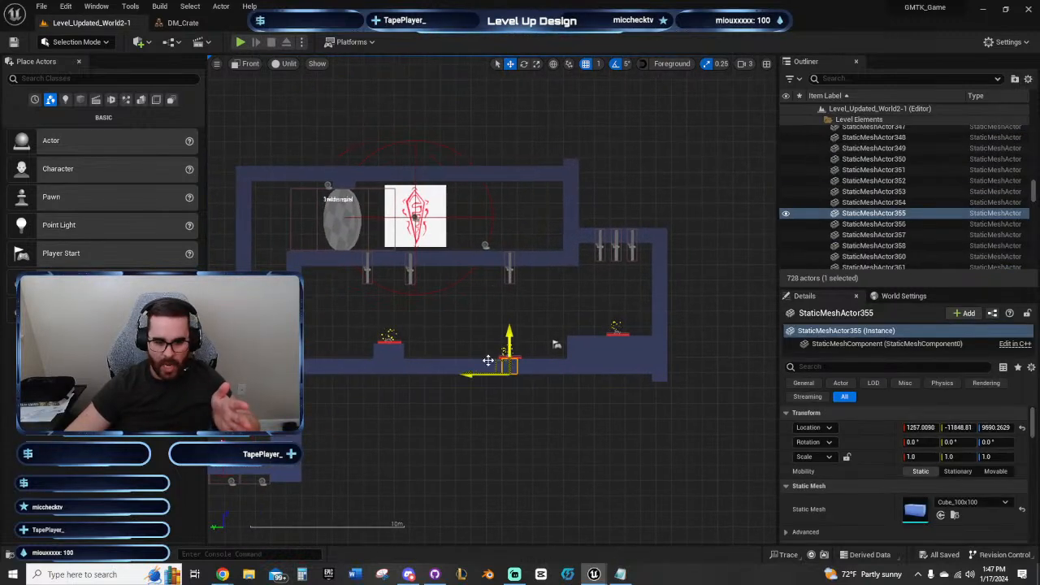
click(390, 342)
click(508, 352)
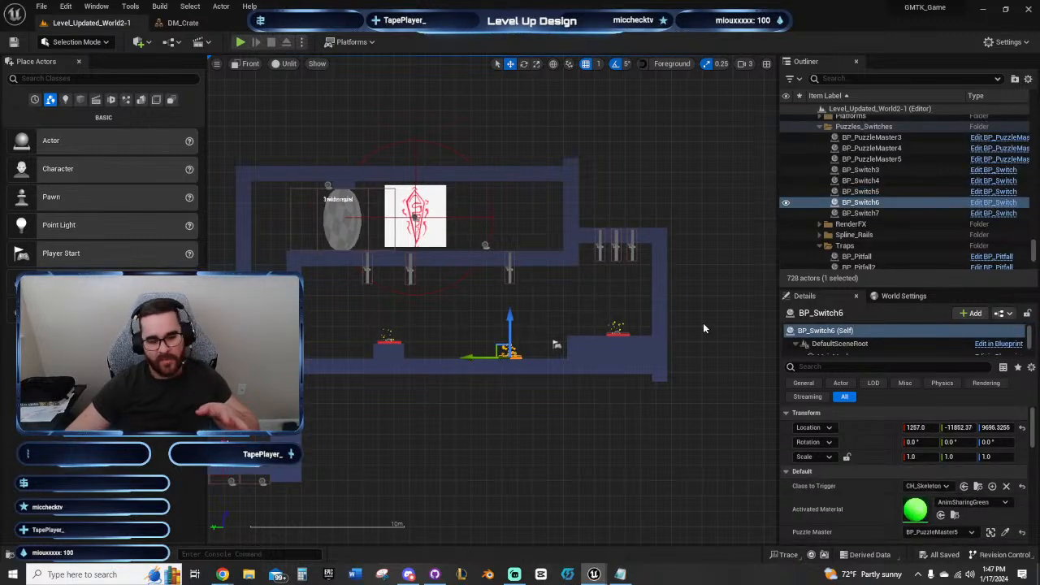
right_drag(591, 413, 611, 425)
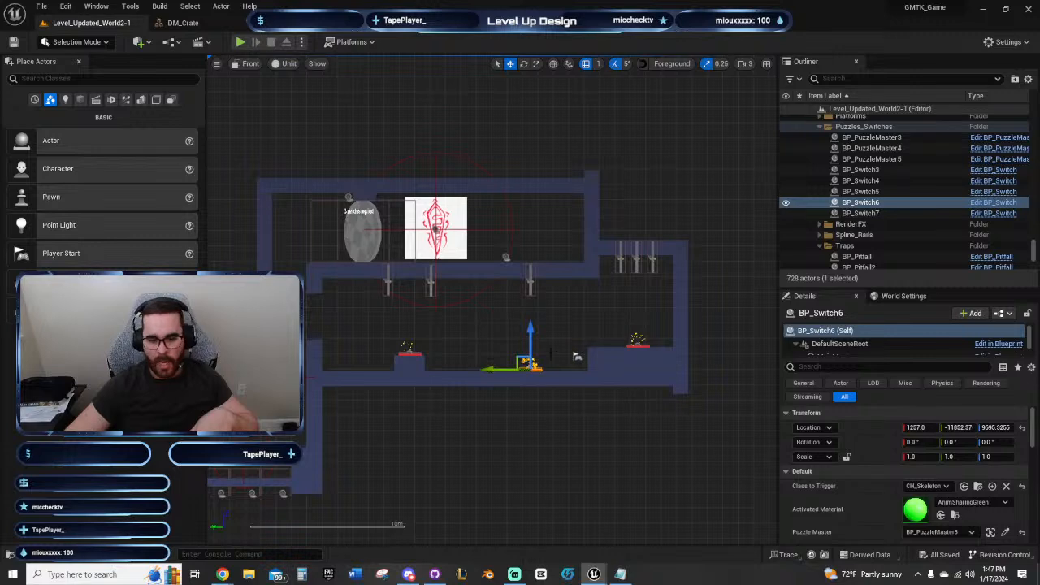
click(363, 235)
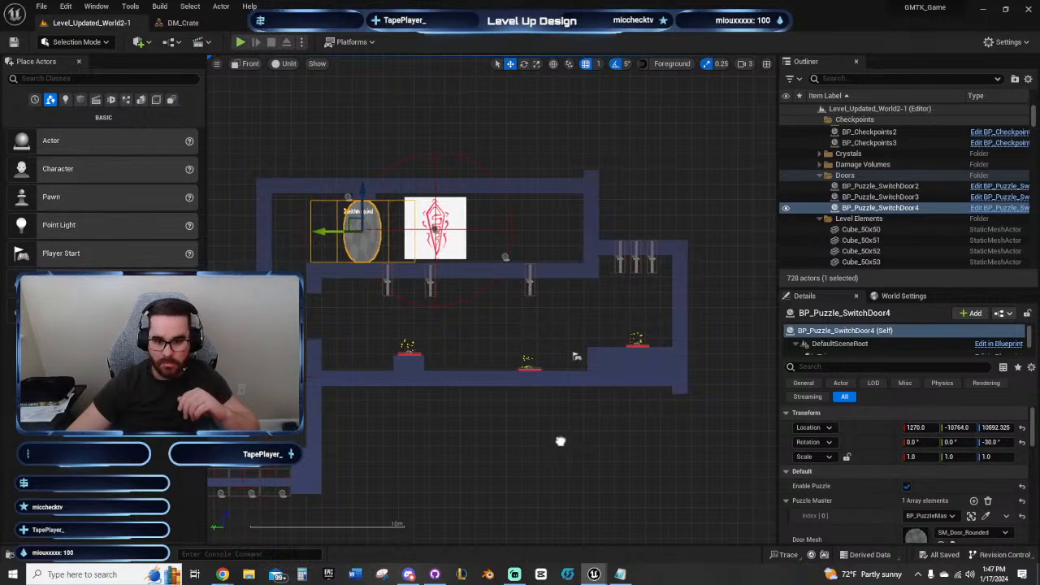
right_drag(567, 443, 545, 420)
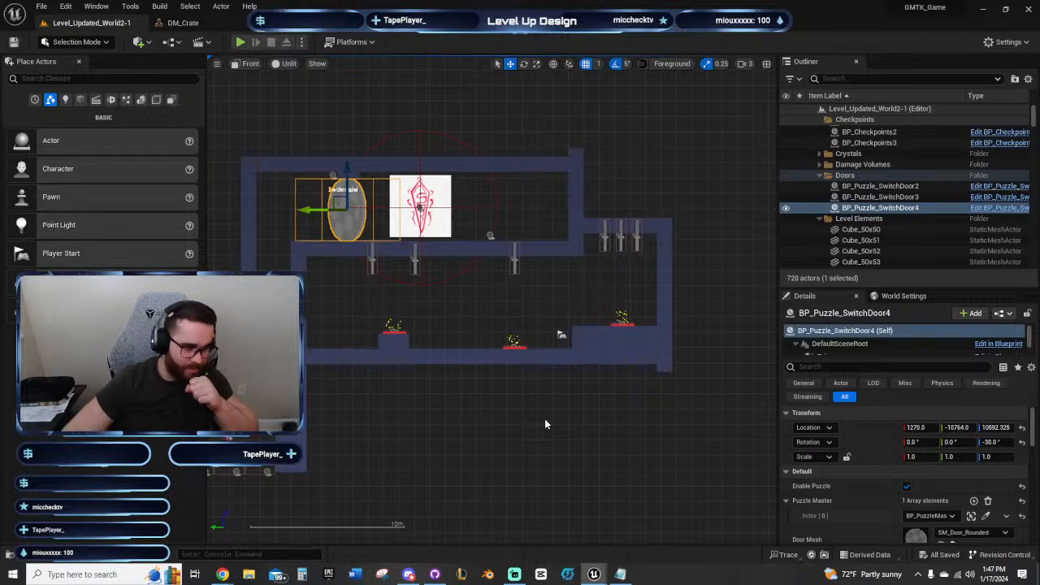
right_drag(544, 419, 534, 411)
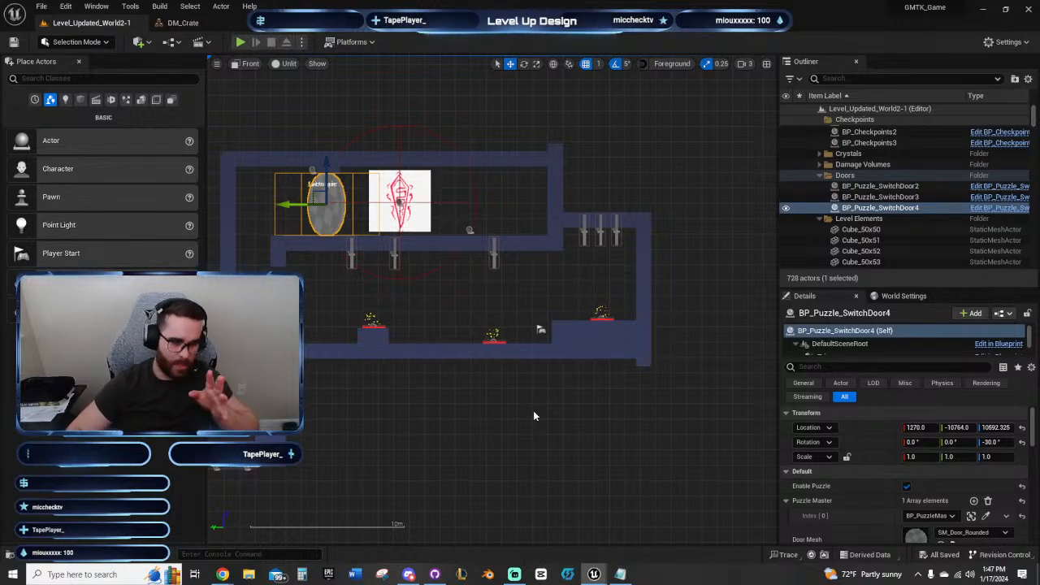
Step: Inspect the tall white spline platform and its vertical rail in World2-1's lower switch room
scroll(543, 417, down, 6)
right_drag(535, 410, 769, 281)
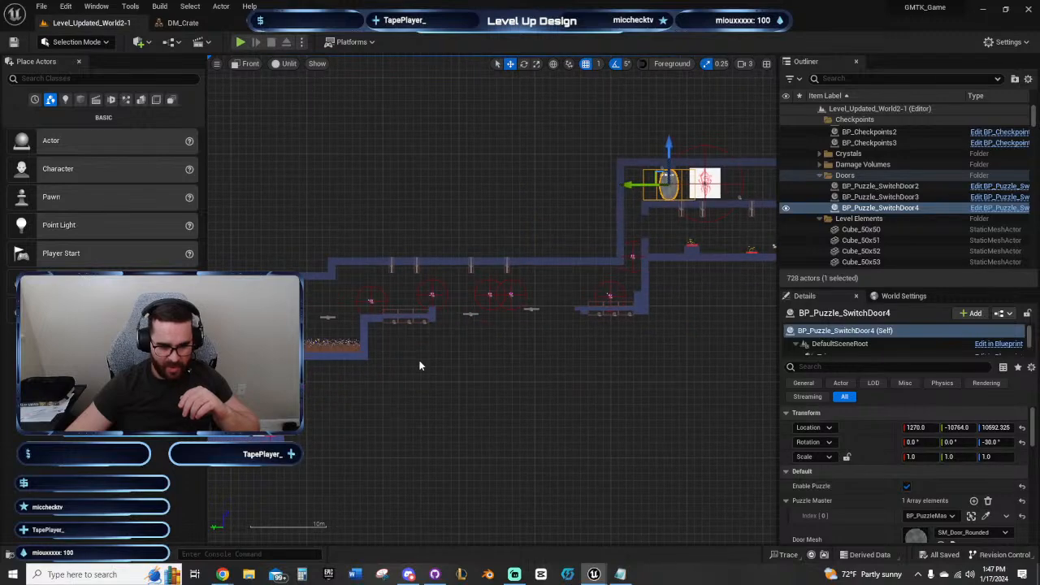
right_drag(420, 360, 668, 328)
scroll(530, 365, up, 8)
right_drag(469, 365, 440, 340)
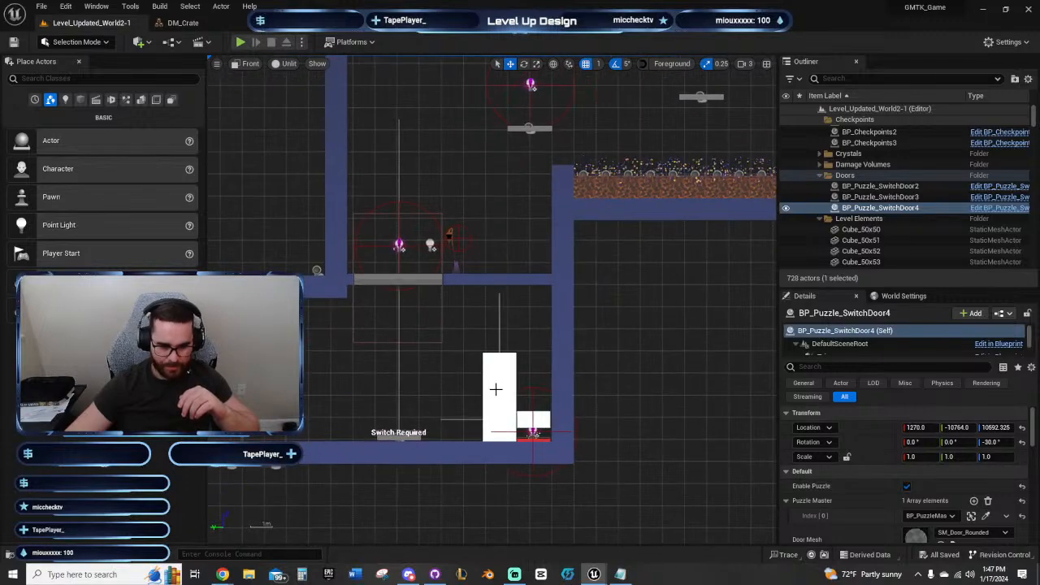
click(495, 390)
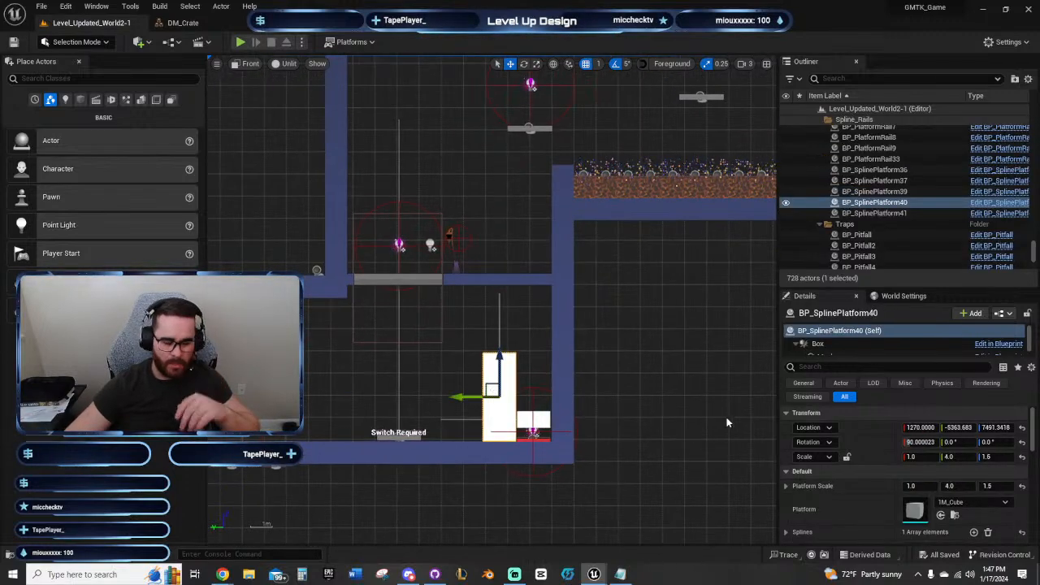
right_drag(722, 402, 669, 413)
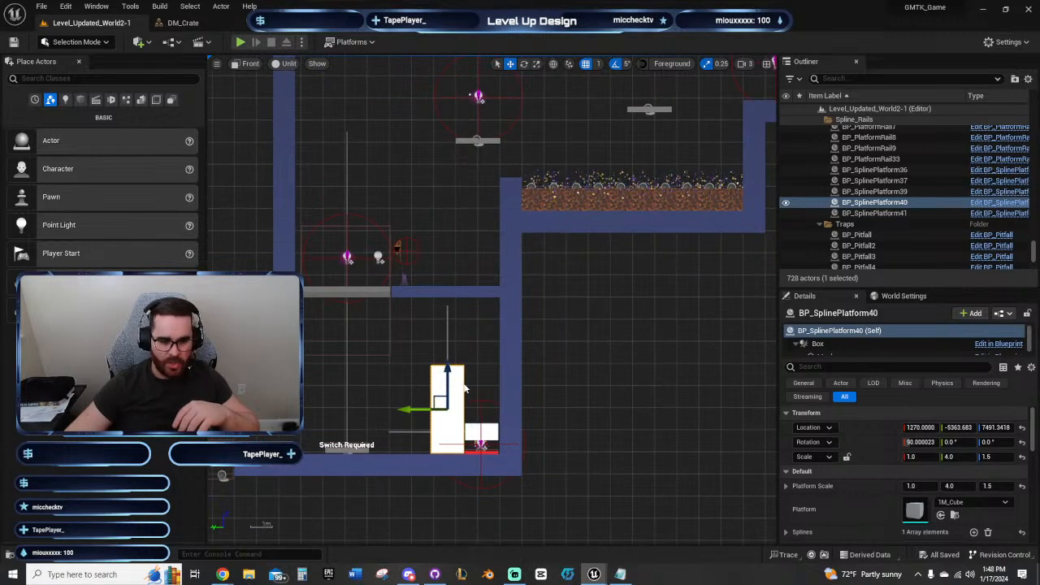
right_drag(583, 360, 652, 311)
scroll(565, 355, up, 2)
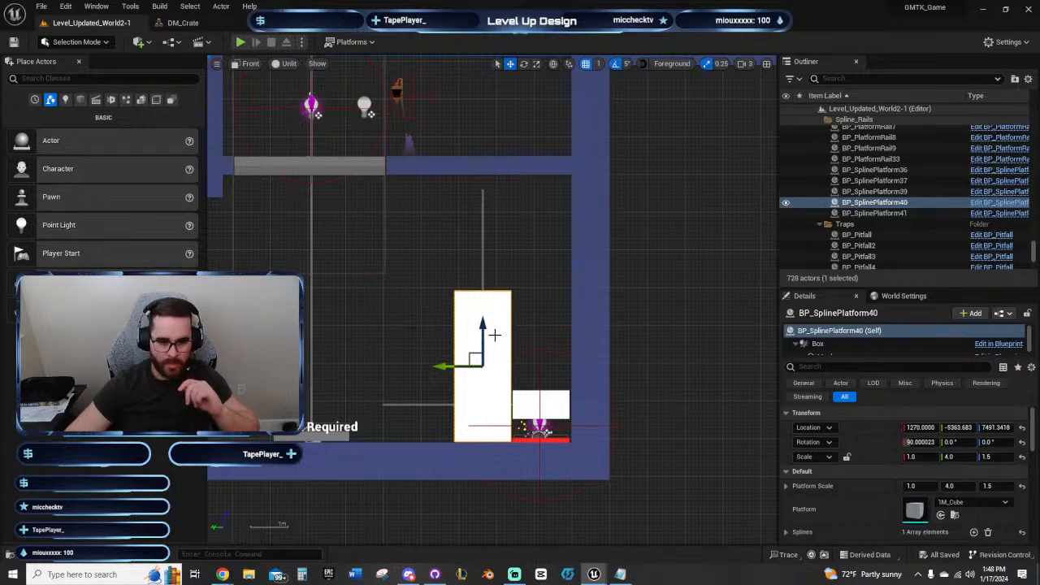
click(482, 197)
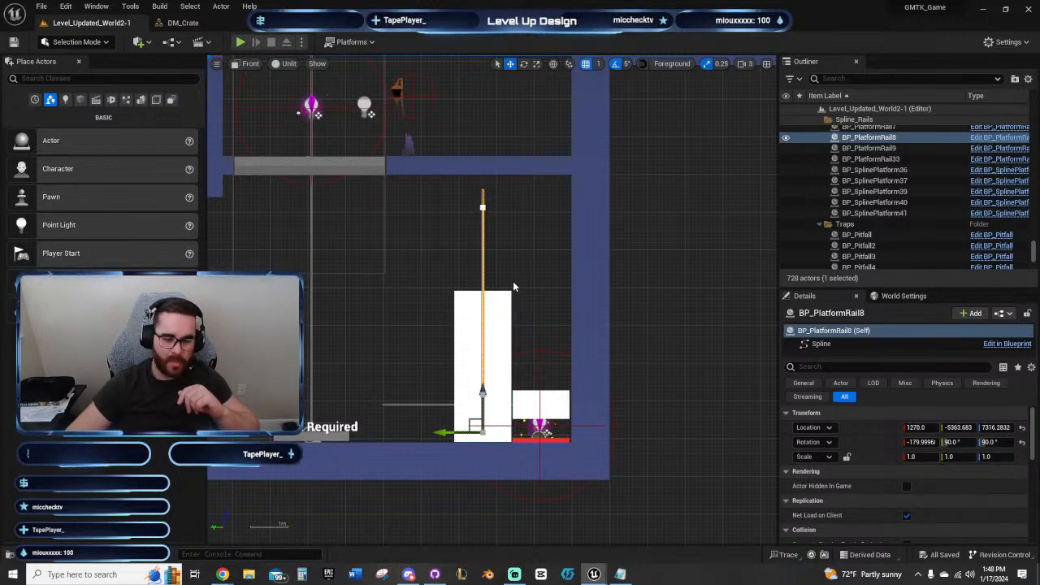
right_drag(731, 381, 581, 362)
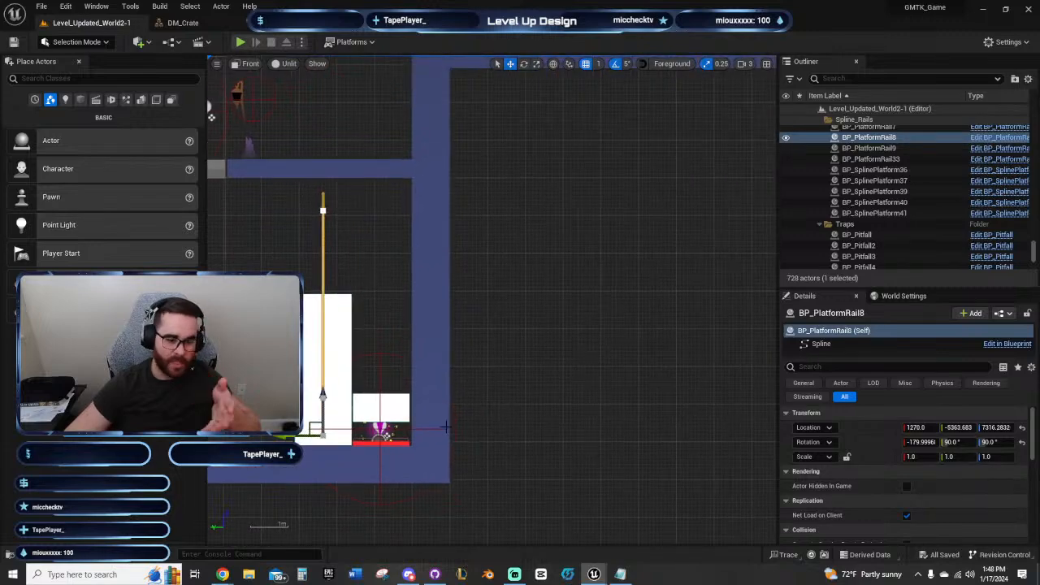
Step: Move the World2-1 PlayerStart to the entrance opening of the three-switch room, at Y -10448 and Z 10060.325
scroll(620, 320, down, 8)
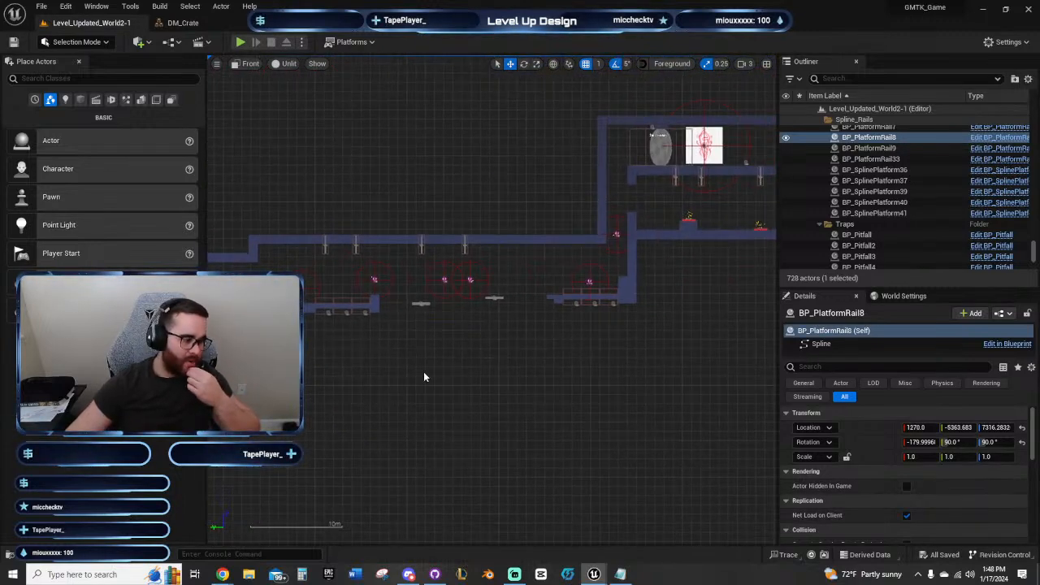
mouse_move(613, 338)
right_down()
mouse_move(376, 378)
mouse_move(422, 447)
right_up()
right_drag(552, 381, 509, 419)
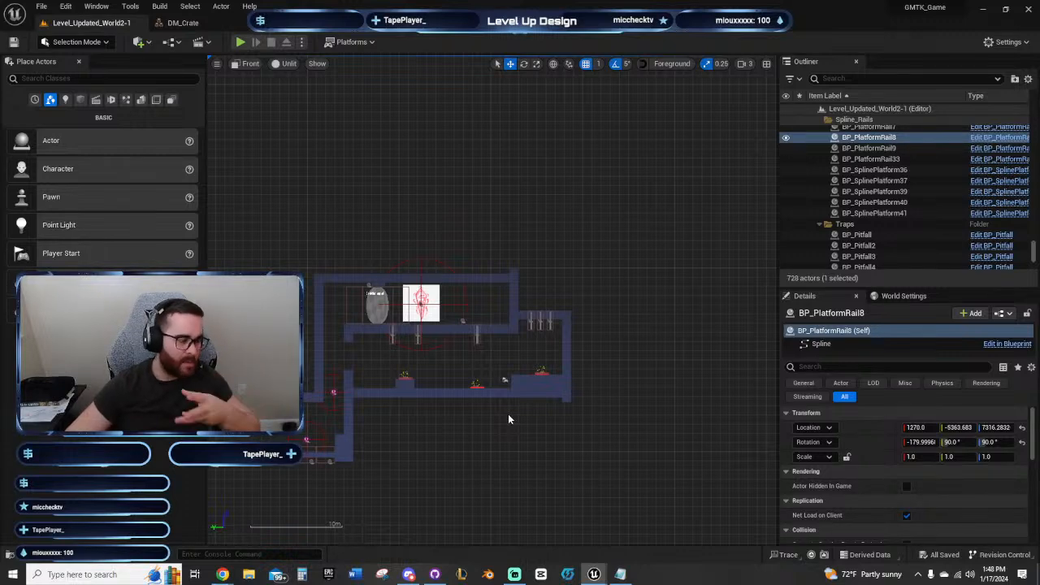
scroll(509, 420, up, 4)
right_drag(516, 431, 556, 452)
click(521, 348)
right_drag(567, 376, 612, 400)
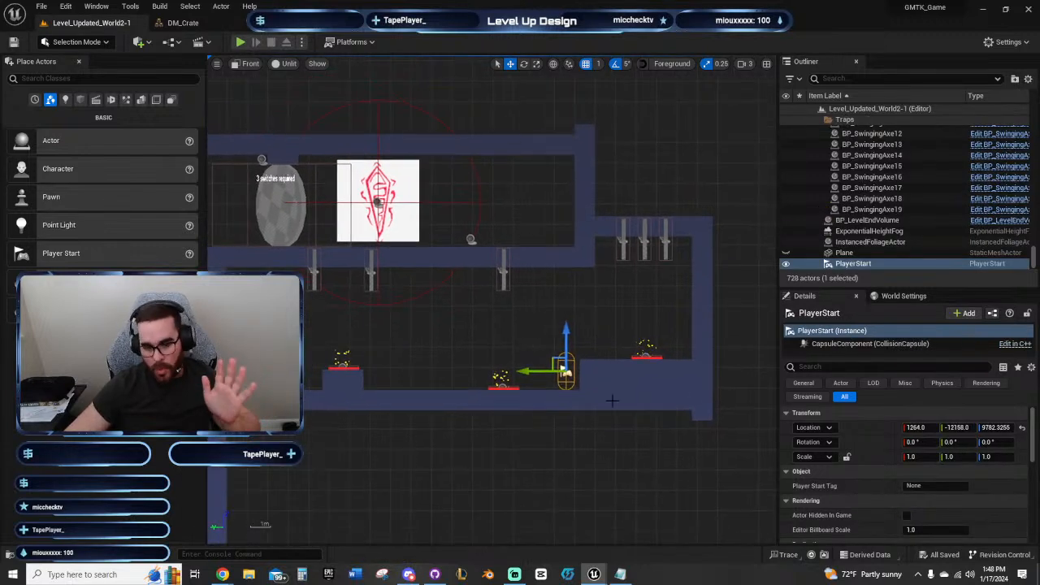
drag(551, 372, 246, 373)
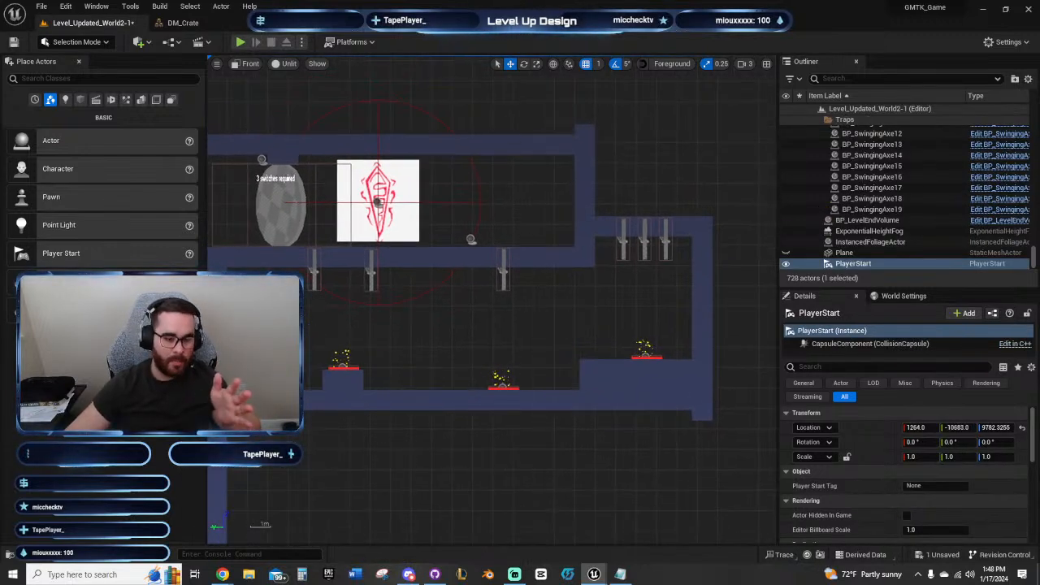
right_drag(328, 377, 567, 391)
right_drag(644, 484, 560, 438)
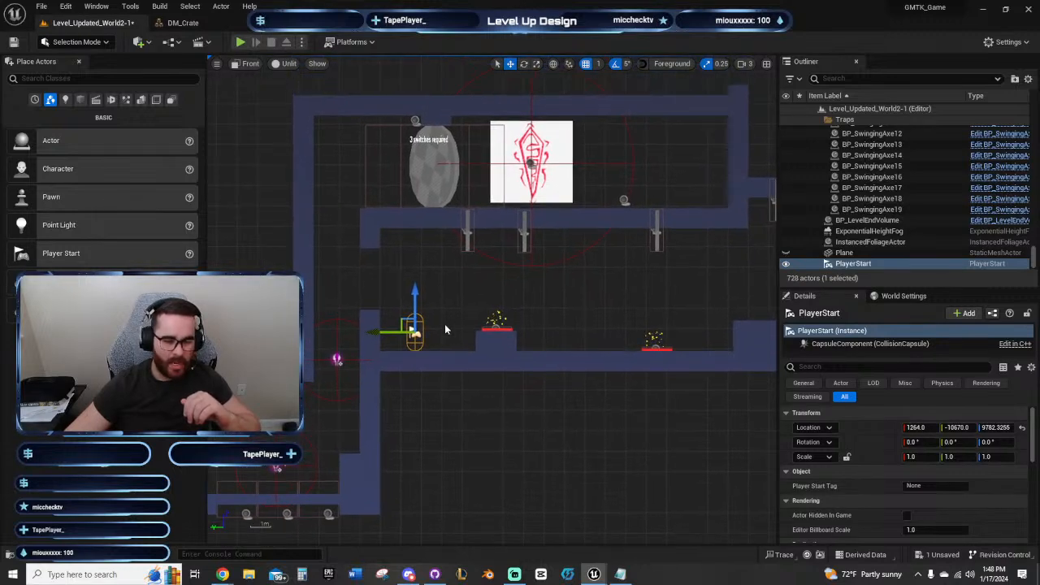
drag(415, 306, 339, 277)
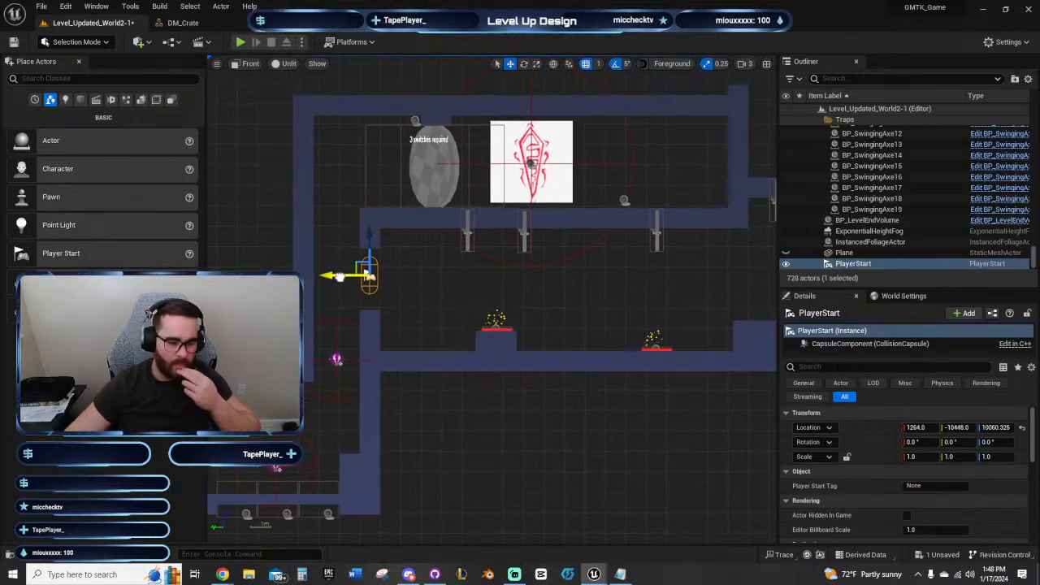
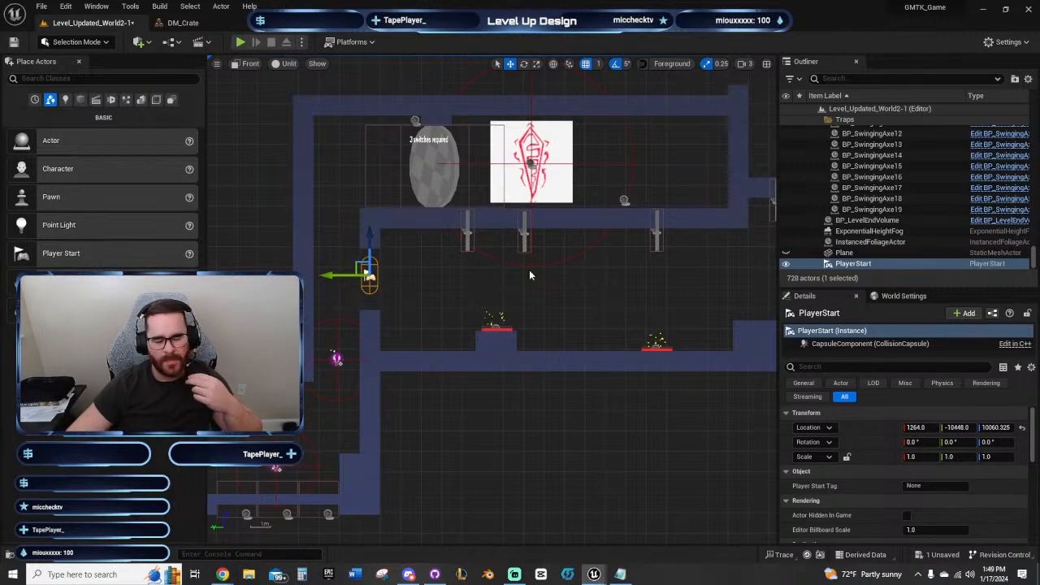
Step: Inspect the settings of the first and last floor switches in the World2-1 three-switch room
right_drag(595, 282, 455, 265)
click(569, 286)
right_drag(569, 286, 530, 351)
click(526, 348)
click(362, 327)
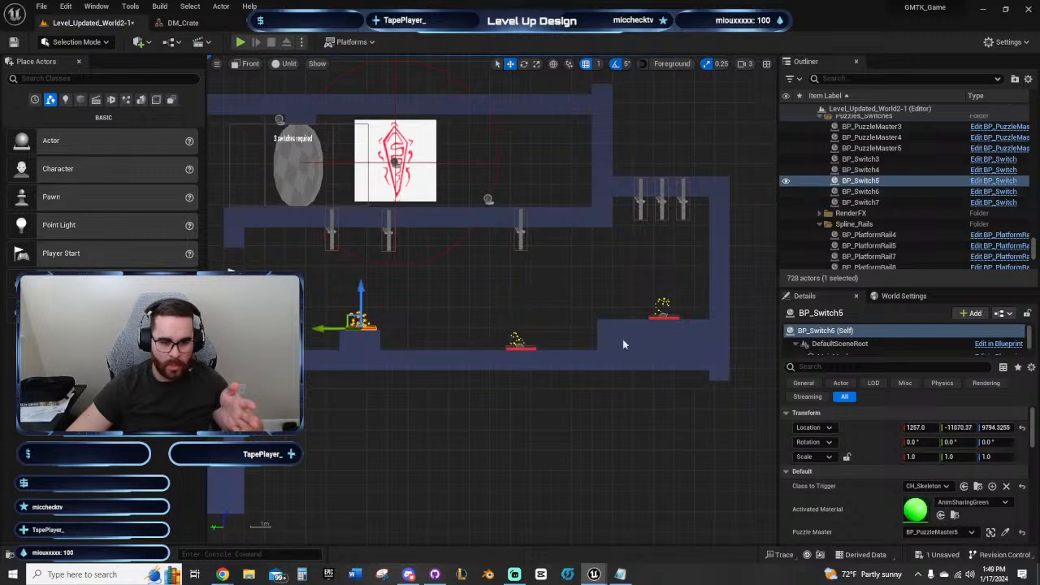
click(667, 315)
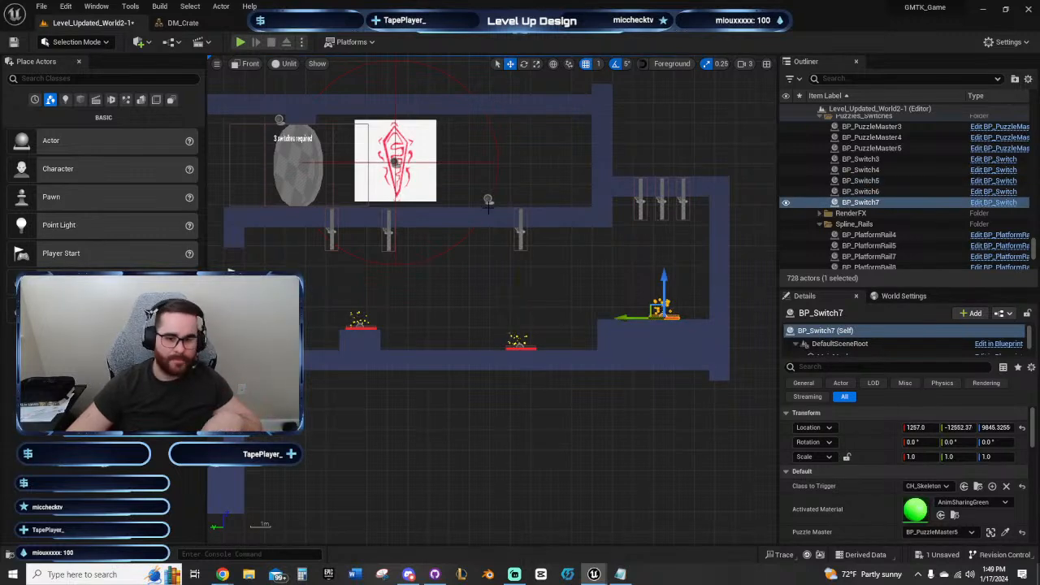
Step: Inspect the swing settings of the swinging axes hanging above the floor switches in the World2-1 three-switch room
click(520, 232)
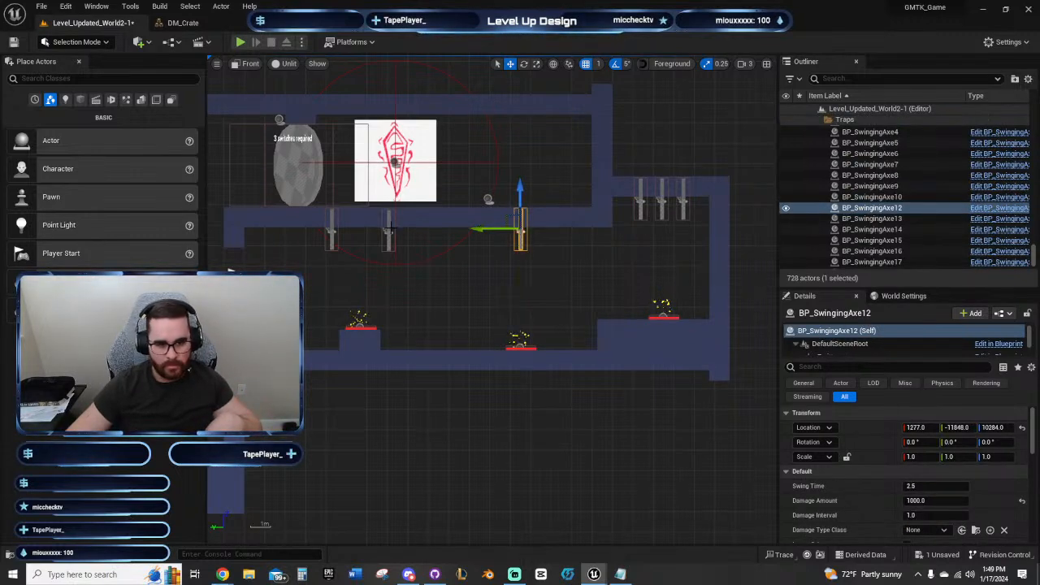
click(331, 232)
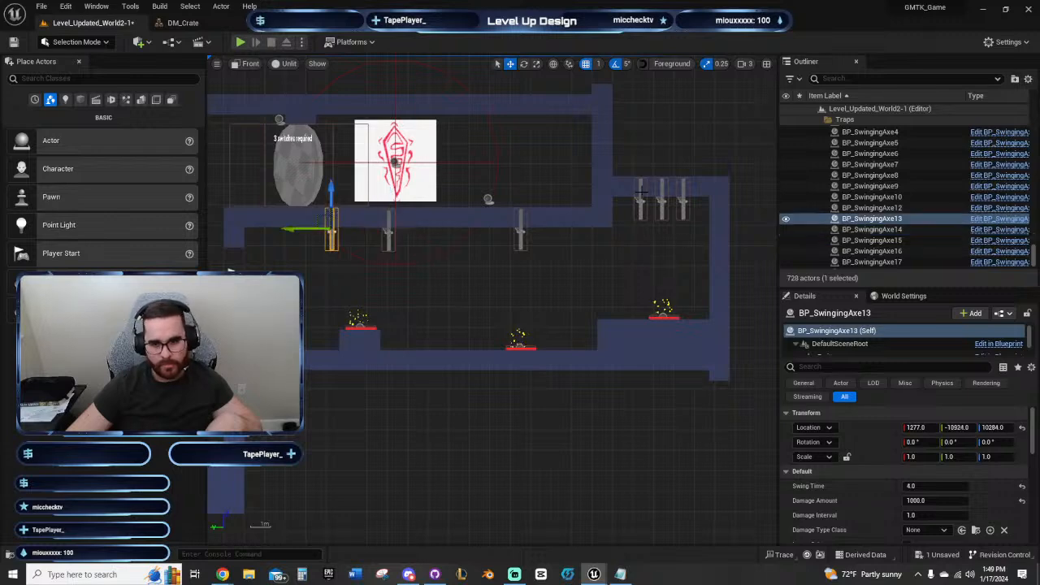
click(640, 203)
click(662, 203)
click(683, 203)
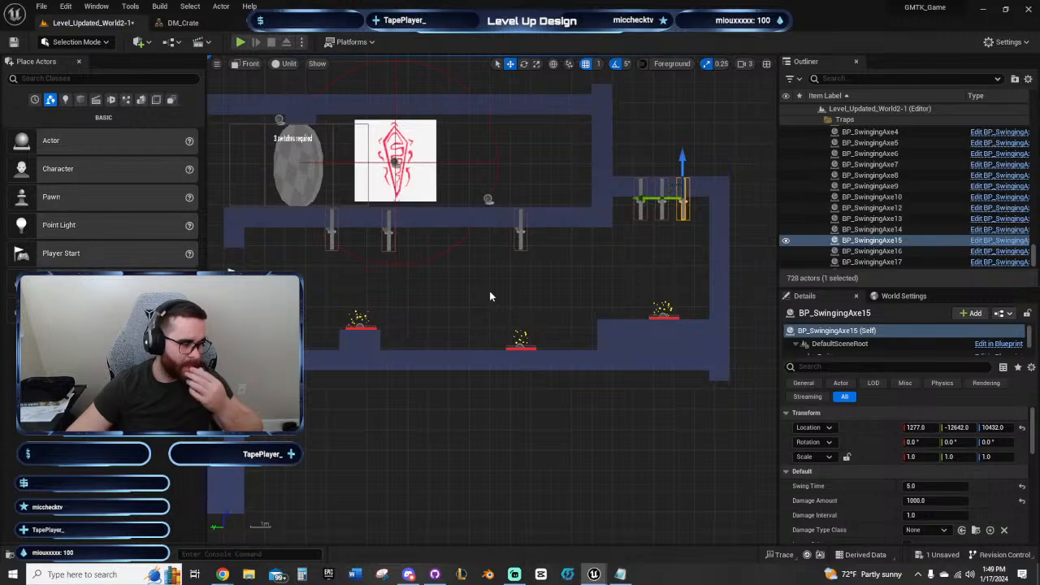
right_drag(475, 286, 446, 286)
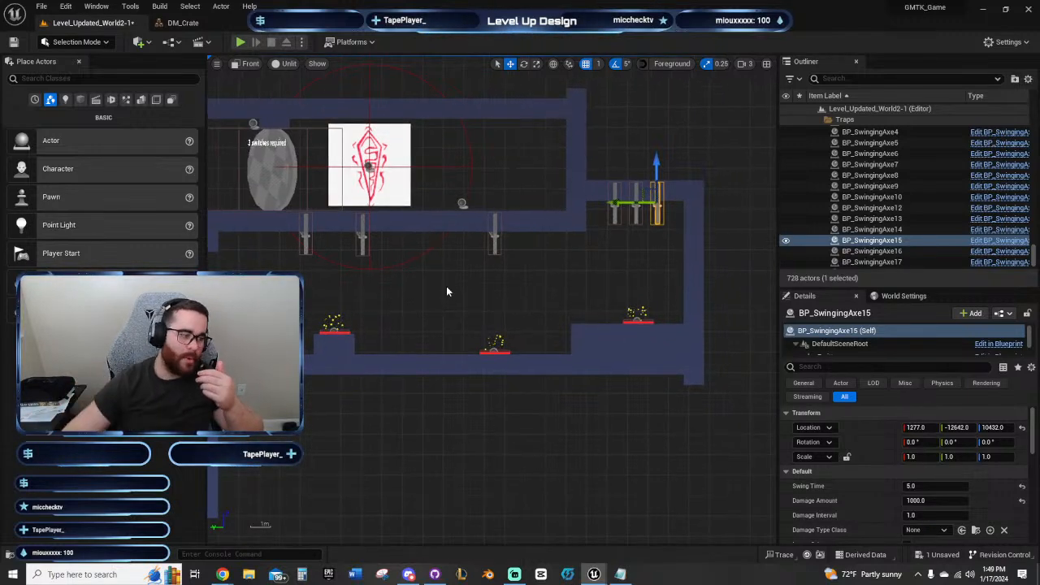
Step: Inspect the tall white spline platform beside the switch in World2-1's lower one-switch room
right_drag(384, 333, 730, 64)
scroll(474, 182, down, 3)
right_drag(260, 289, 597, 309)
scroll(509, 314, down, 4)
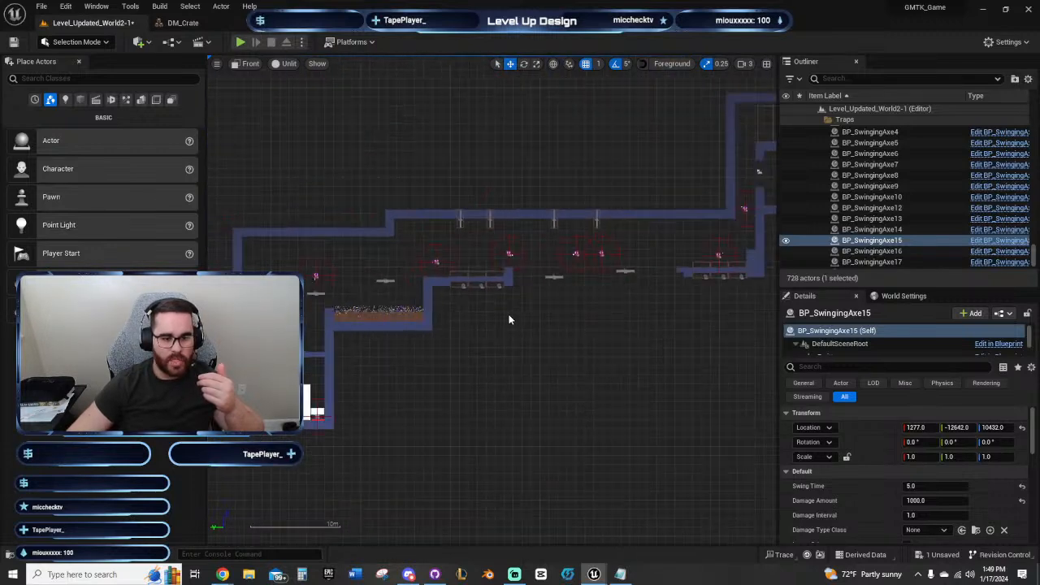
right_drag(364, 394, 729, 343)
click(481, 314)
scroll(596, 303, up, 8)
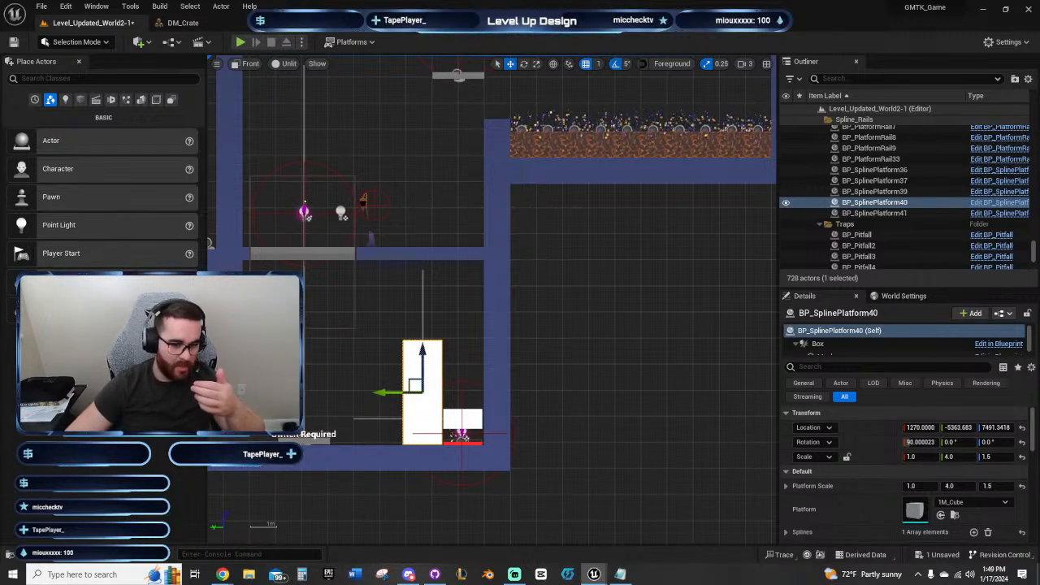
Step: Review the three-switch room again to compare its layout with the lower one-switch room
right_drag(523, 335, 419, 414)
scroll(679, 364, down, 8)
scroll(458, 390, up, 6)
right_drag(470, 345, 473, 310)
scroll(440, 325, up, 3)
scroll(491, 322, down, 4)
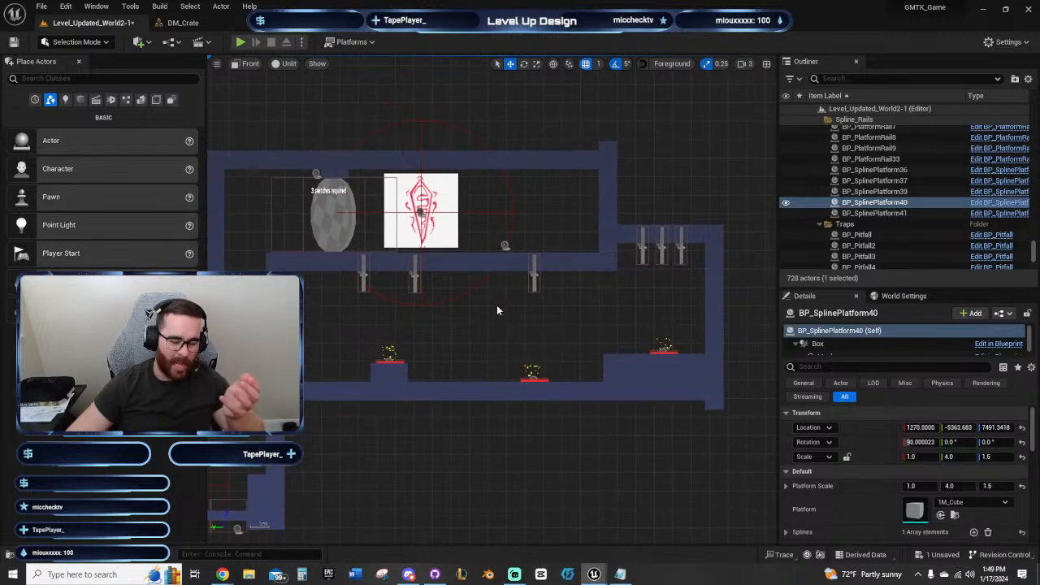
Step: Examine the World2-1 corridor of axes, platforms and pits that leads from the lower switch room to the three-switch room
right_drag(427, 340, 754, 257)
scroll(524, 365, down, 7)
right_drag(431, 406, 598, 361)
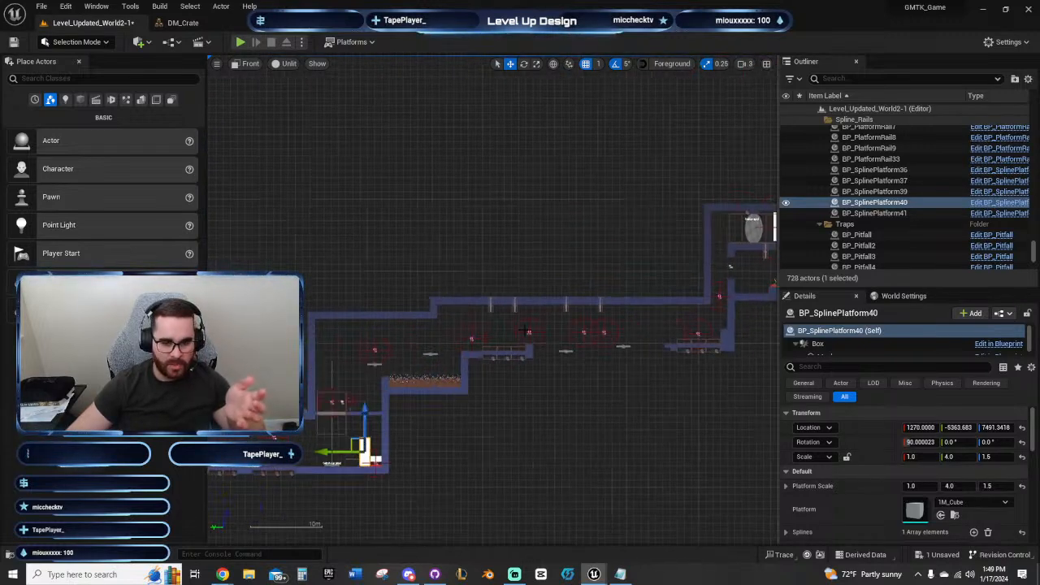
scroll(553, 328, up, 4)
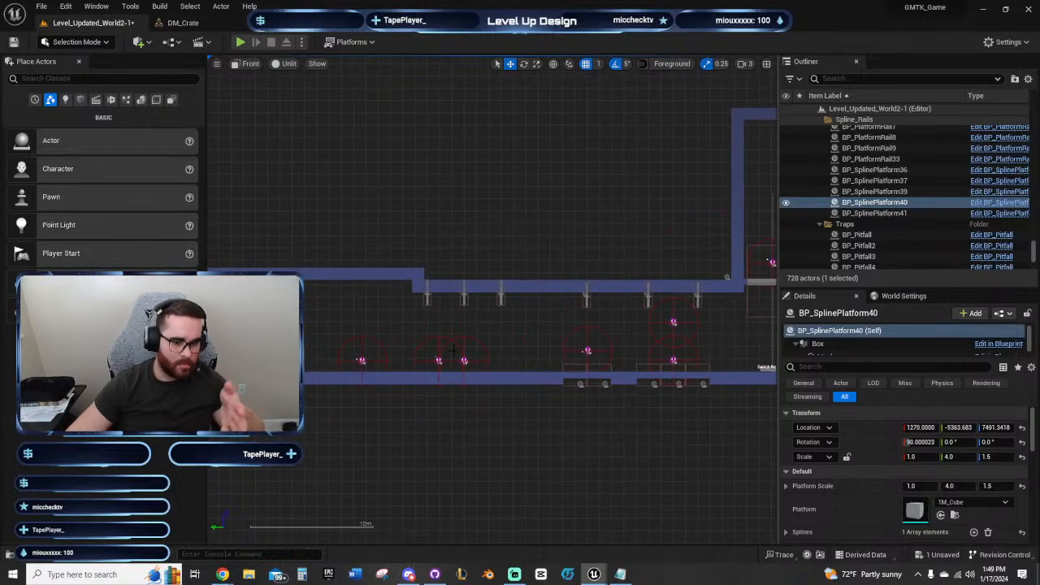
right_drag(473, 322, 401, 330)
right_drag(725, 269, 326, 372)
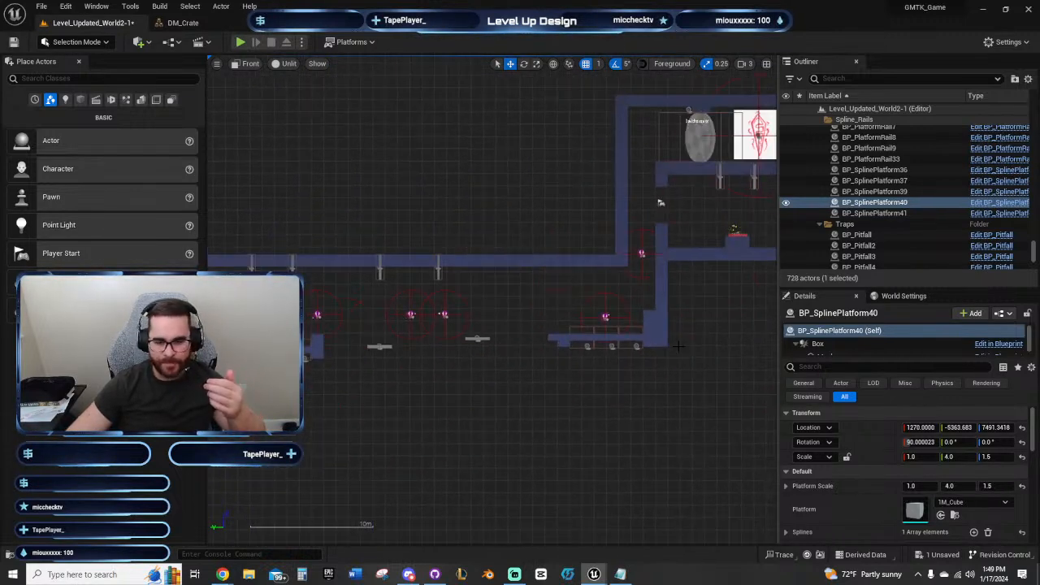
right_drag(680, 370, 310, 443)
right_drag(566, 369, 620, 461)
scroll(583, 396, up, 4)
right_drag(504, 347, 517, 341)
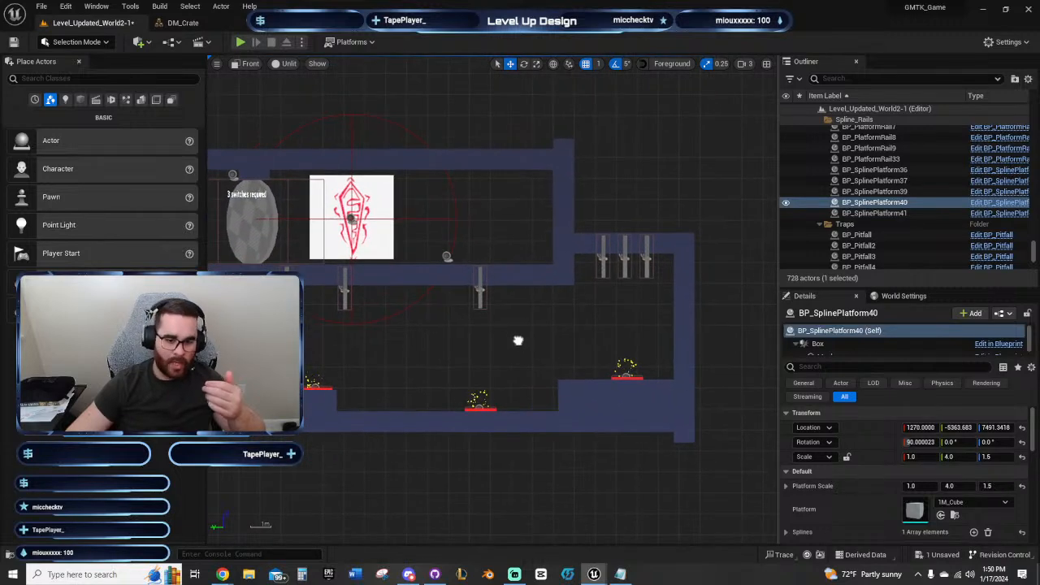
Step: Inspect the swinging axe above the middle switch and the round puzzle door requiring three switches
click(479, 293)
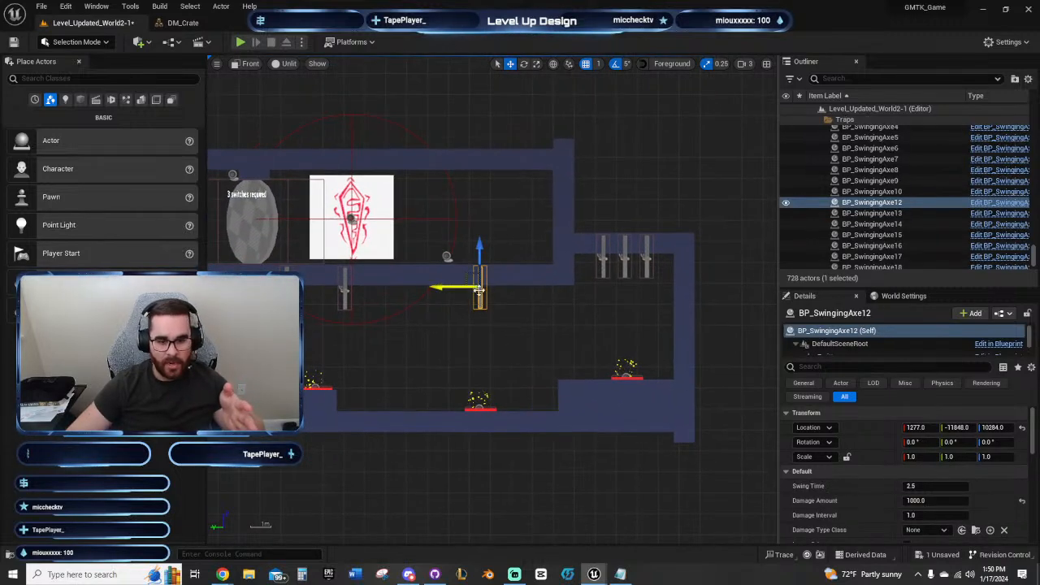
click(541, 344)
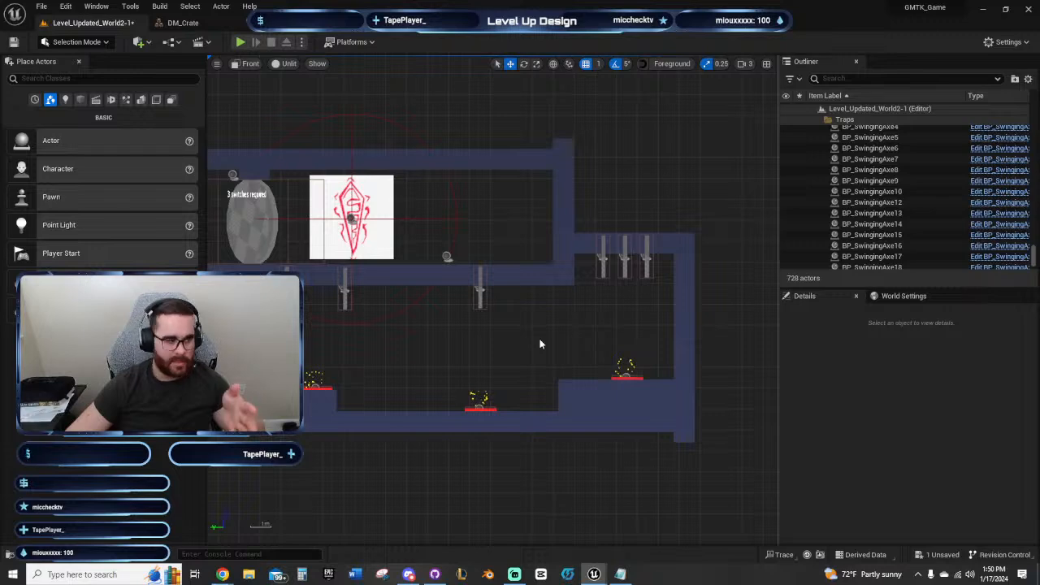
right_drag(540, 344, 548, 355)
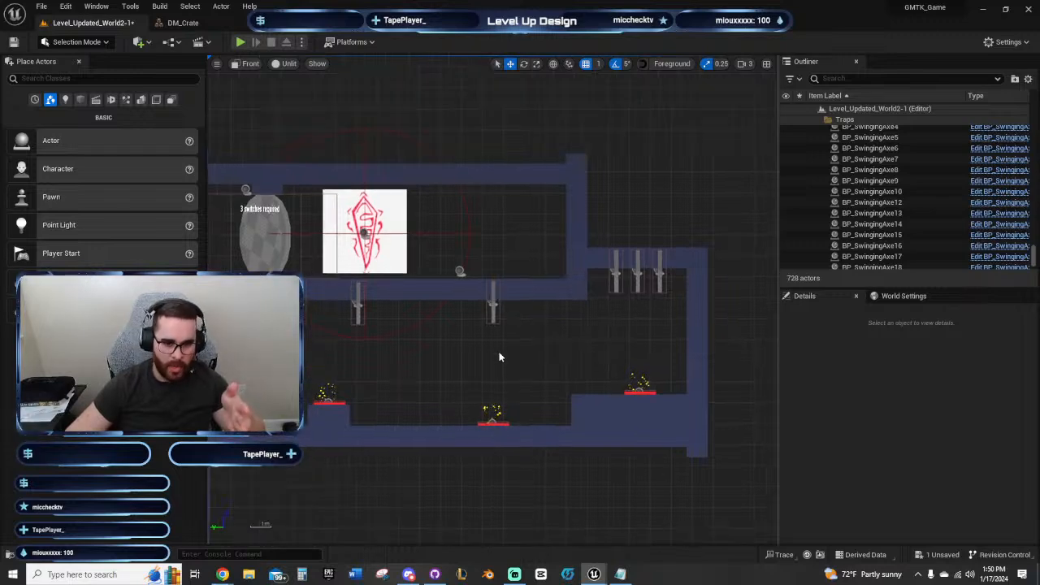
right_drag(234, 222, 337, 213)
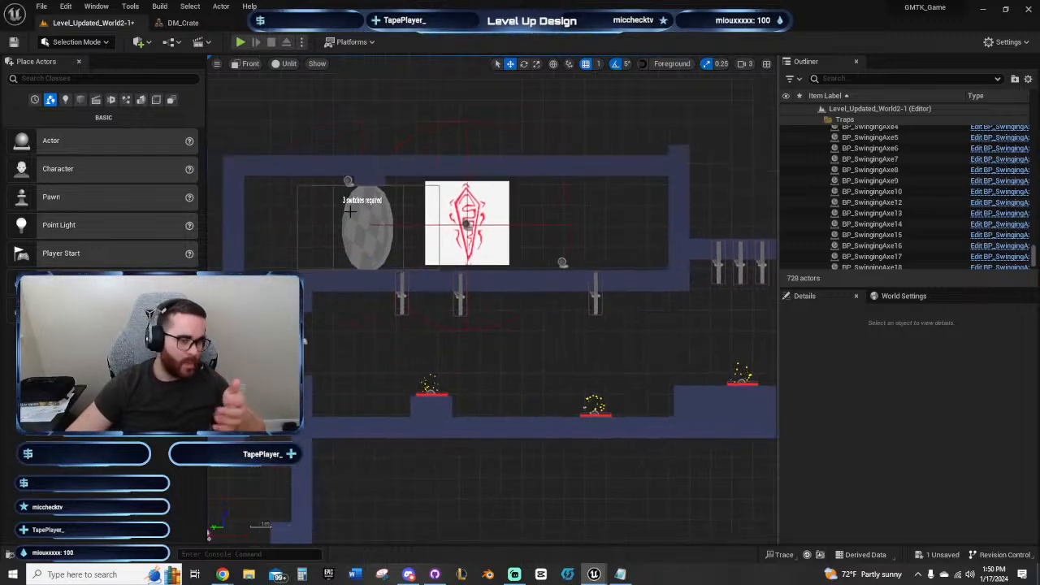
click(350, 210)
right_drag(631, 392, 578, 383)
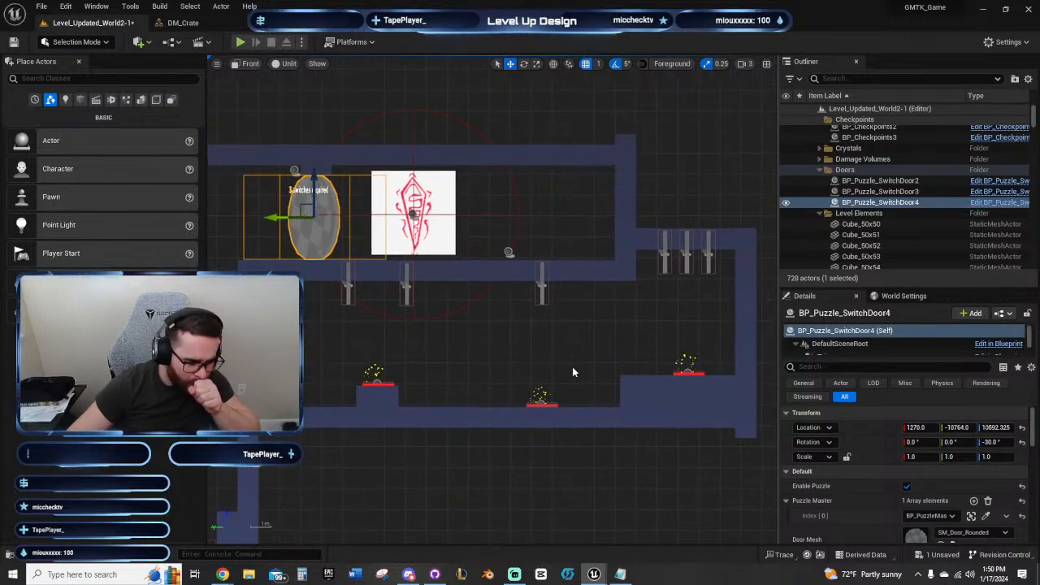
click(522, 340)
Step: Review the whole three-switch room and save Level_Updated_World2-1
scroll(611, 309, down, 4)
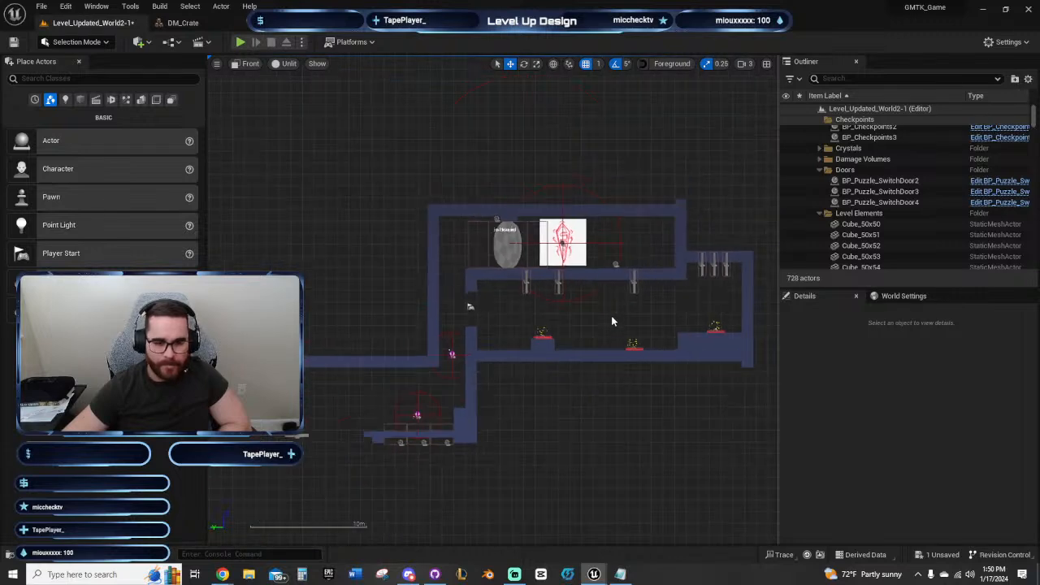
right_drag(613, 321, 578, 323)
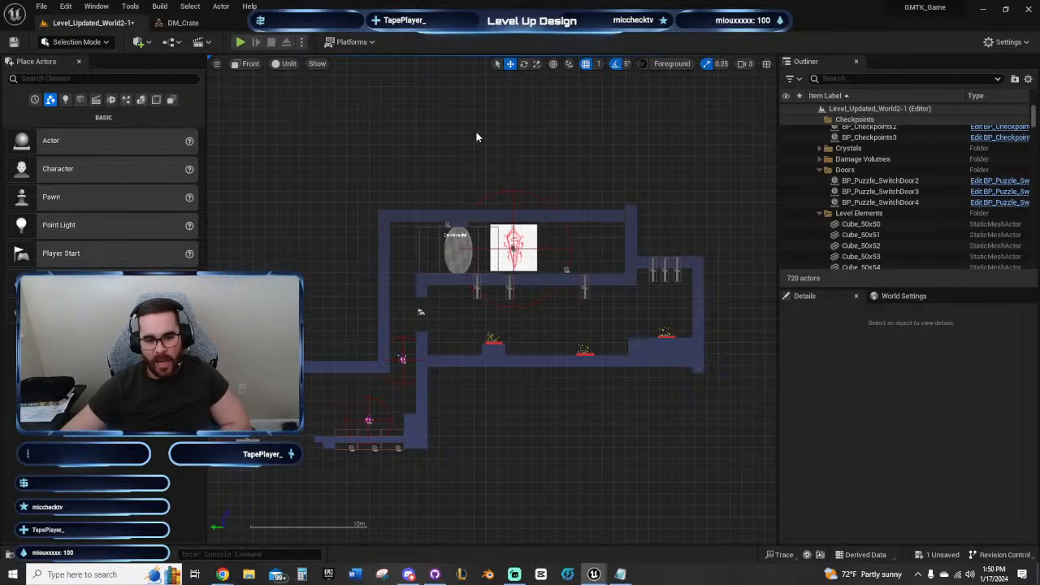
right_drag(438, 331, 415, 314)
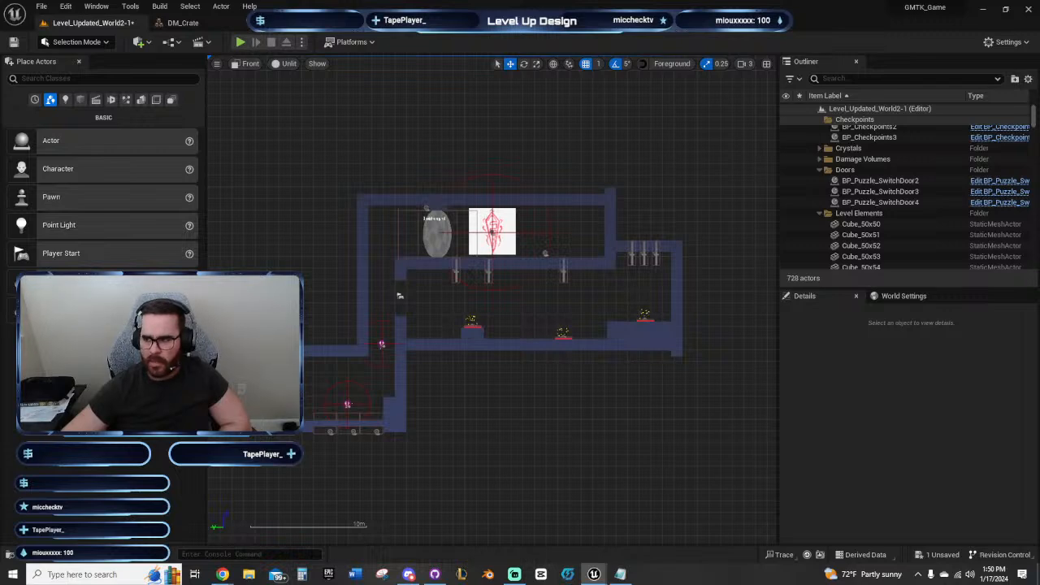
click(12, 43)
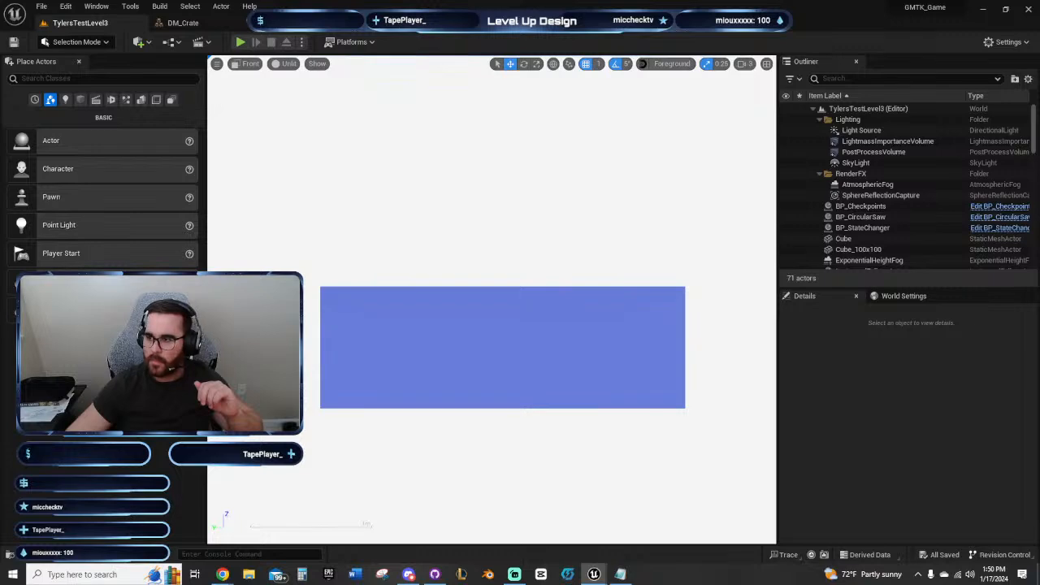
Step: Look over the contents of TylersTestLevel3 and TylersTestLevel2 in the front view
scroll(560, 325, down, 10)
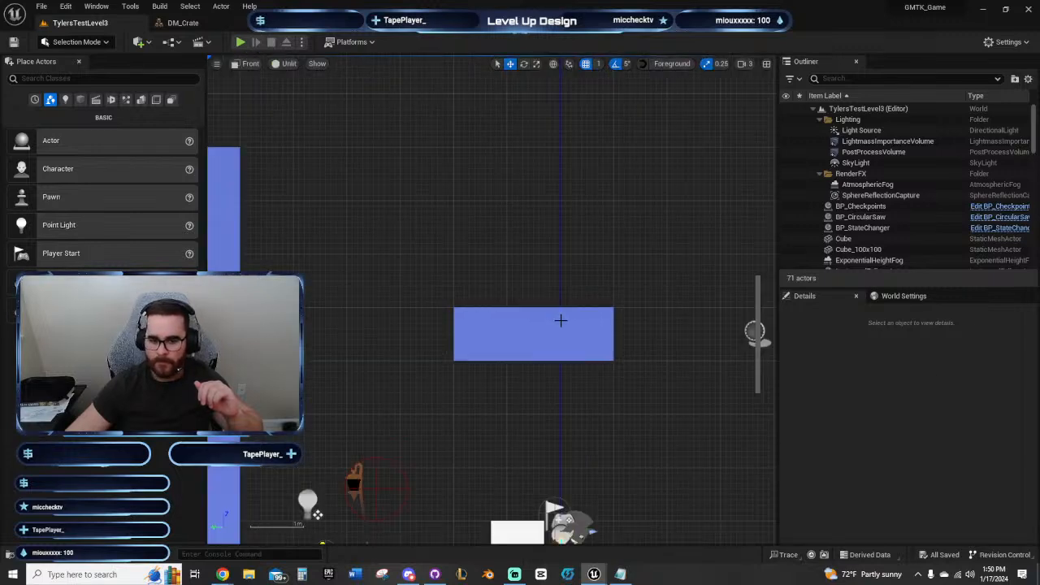
scroll(589, 330, up, 3)
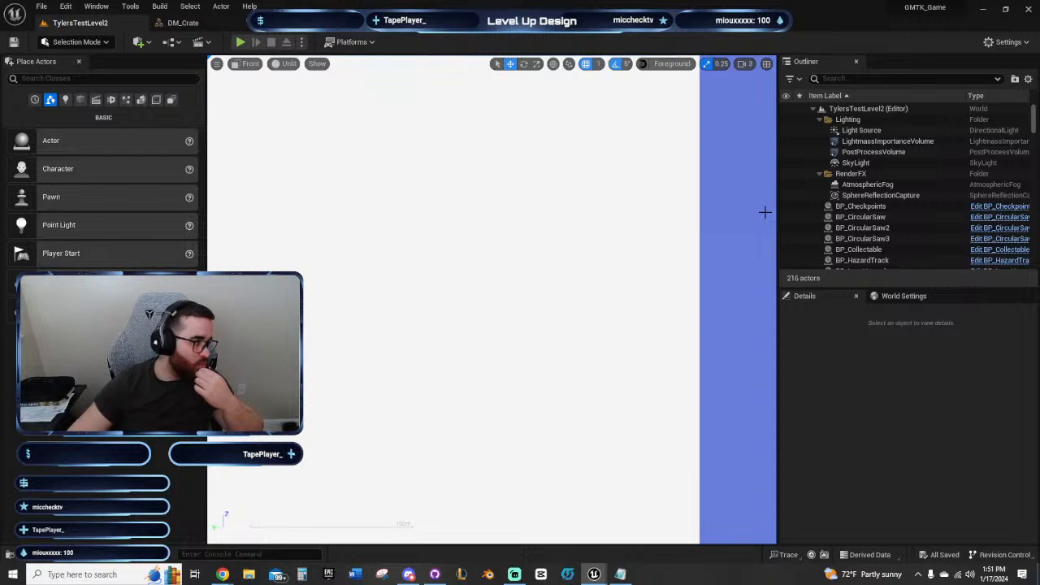
right_drag(421, 270, 590, 230)
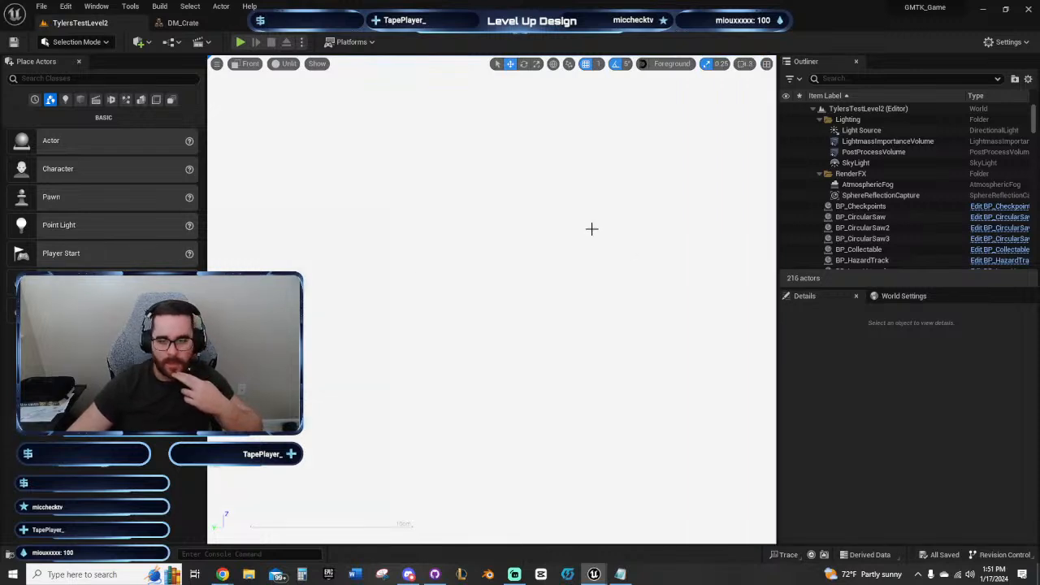
scroll(569, 225, down, 20)
scroll(565, 219, down, 10)
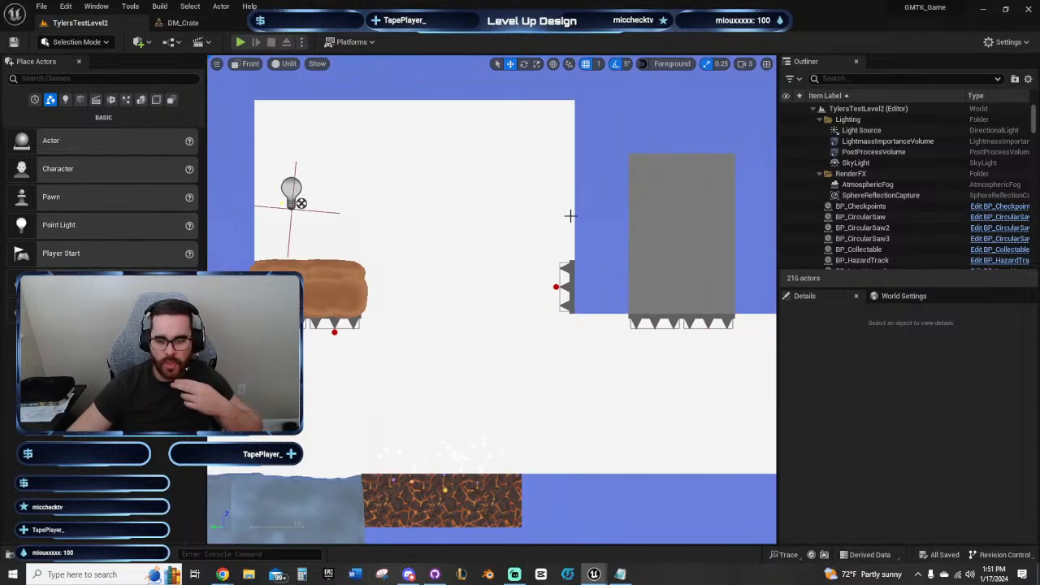
right_drag(500, 265, 486, 269)
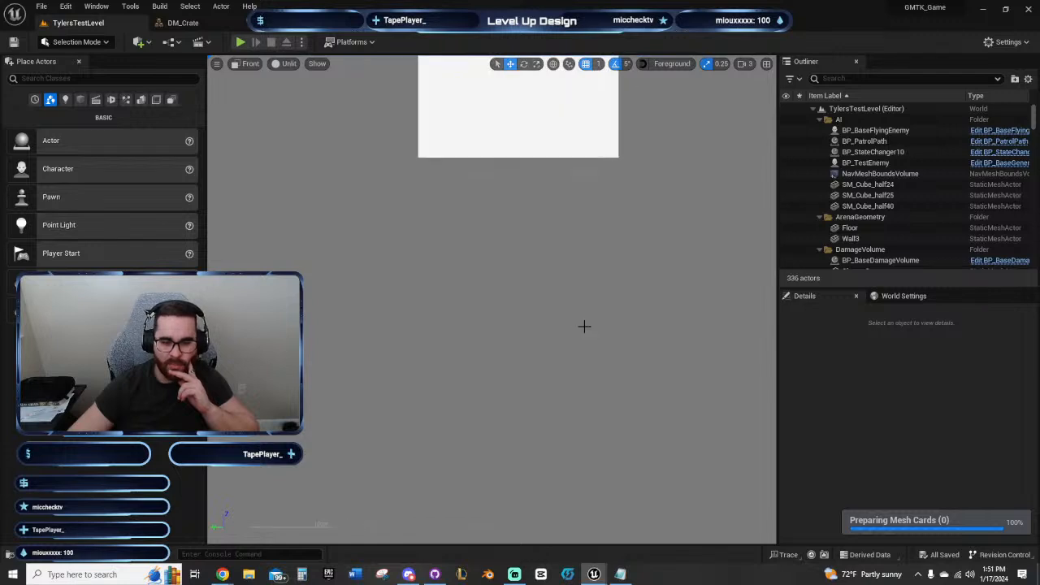
Step: Look over the Electricity display in TylersTestLevel, search the level's actors for "play" and select NetworkPlayerStart
scroll(597, 324, down, 10)
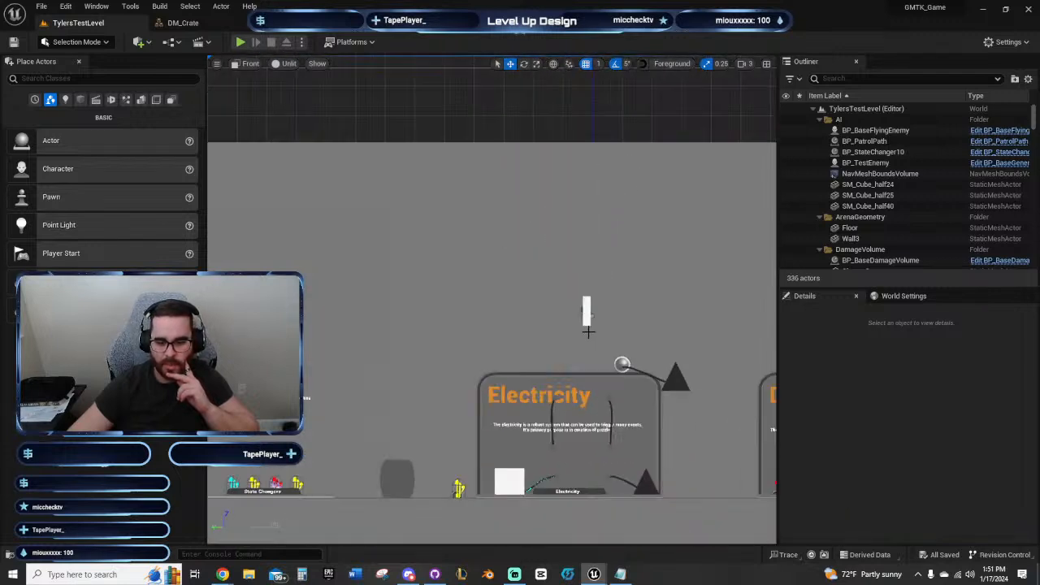
right_drag(540, 317, 624, 285)
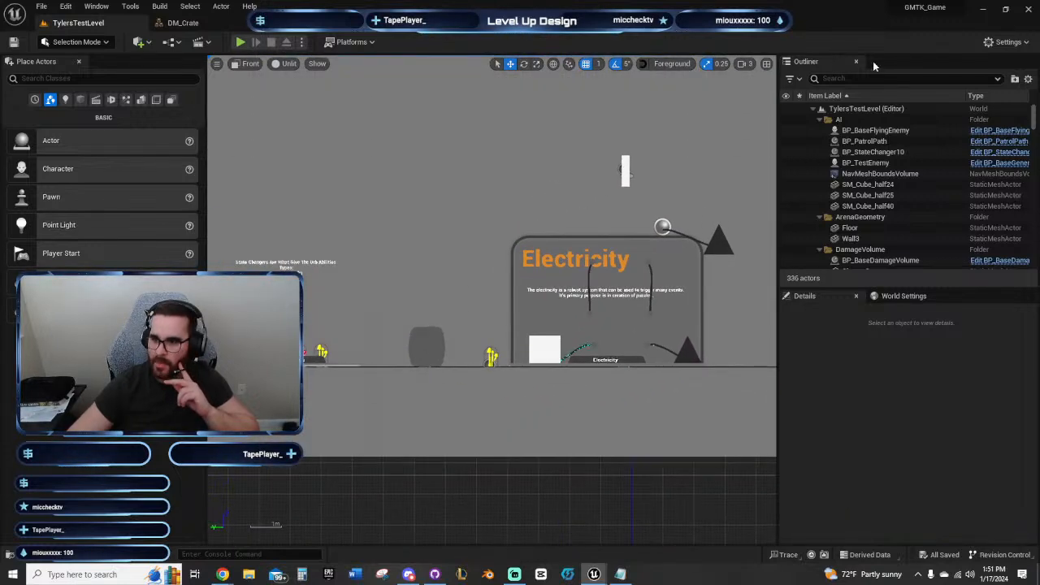
click(855, 80)
text(play)
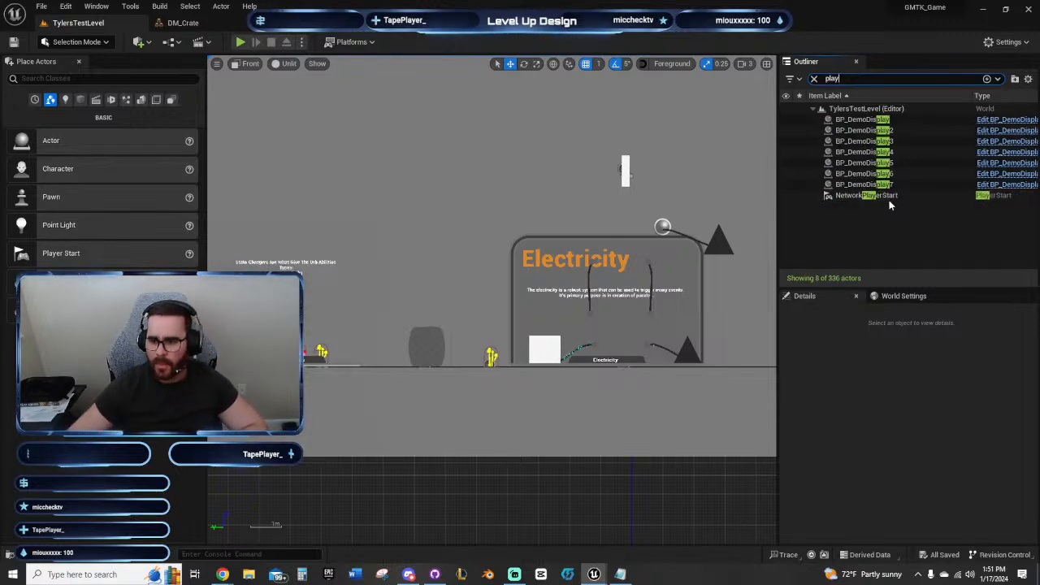
click(866, 196)
right_drag(477, 307, 536, 289)
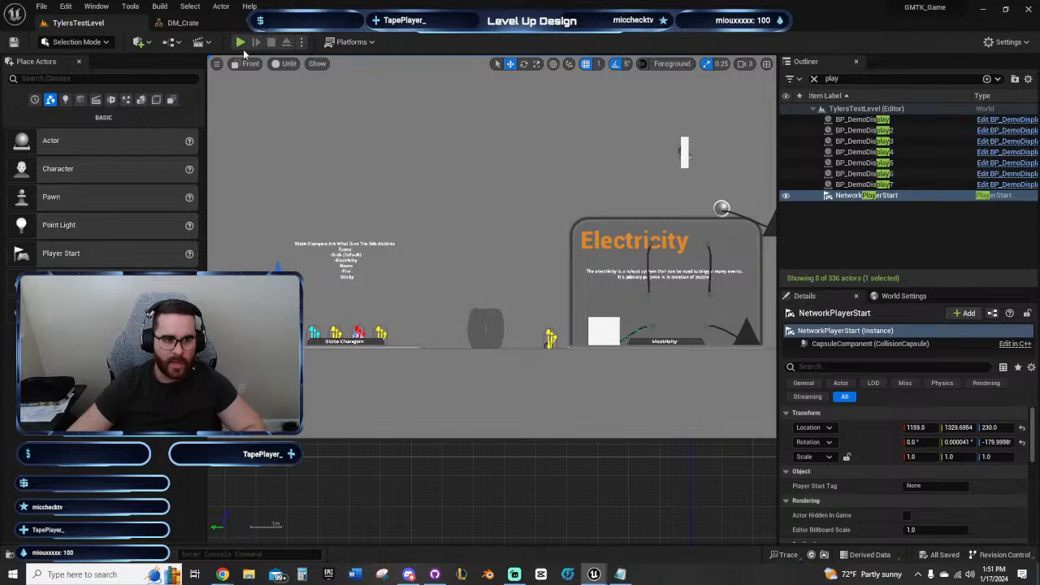
Step: Playtest TylersTestLevel and run the character from the start past the giant gears to the Electricity display
key(alt+p)
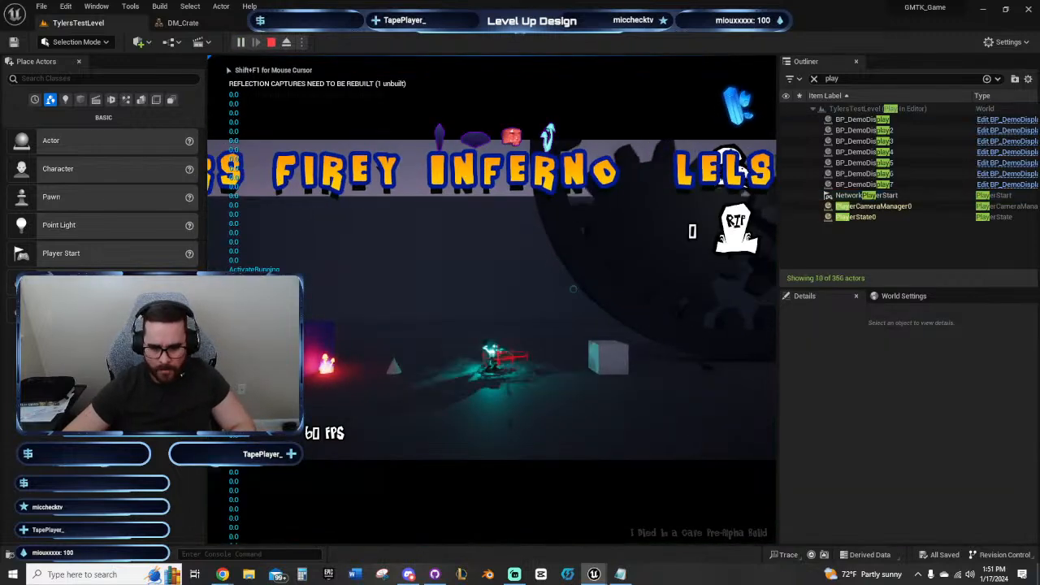
key(d)
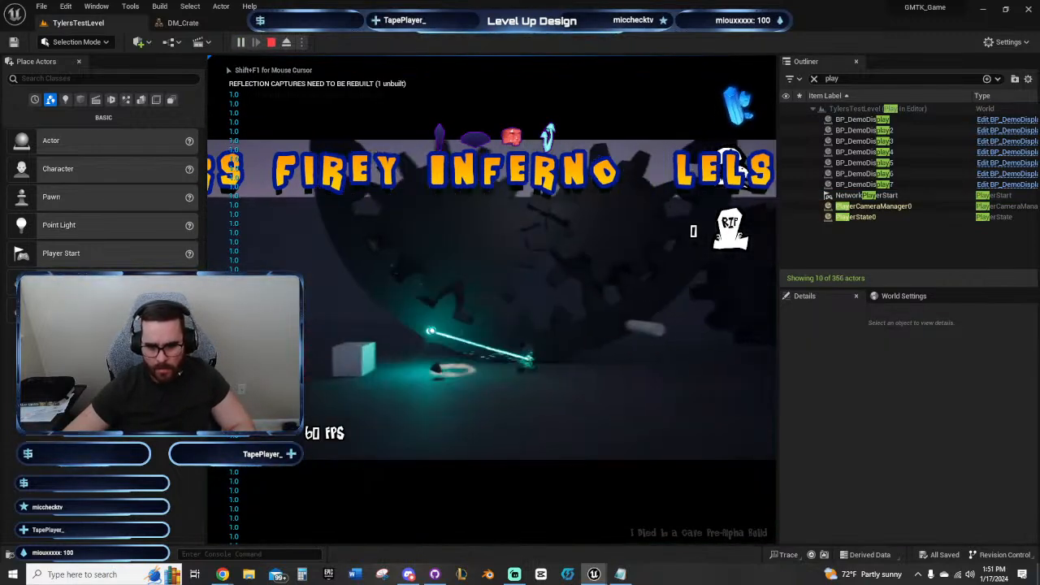
key(d)
key(space)
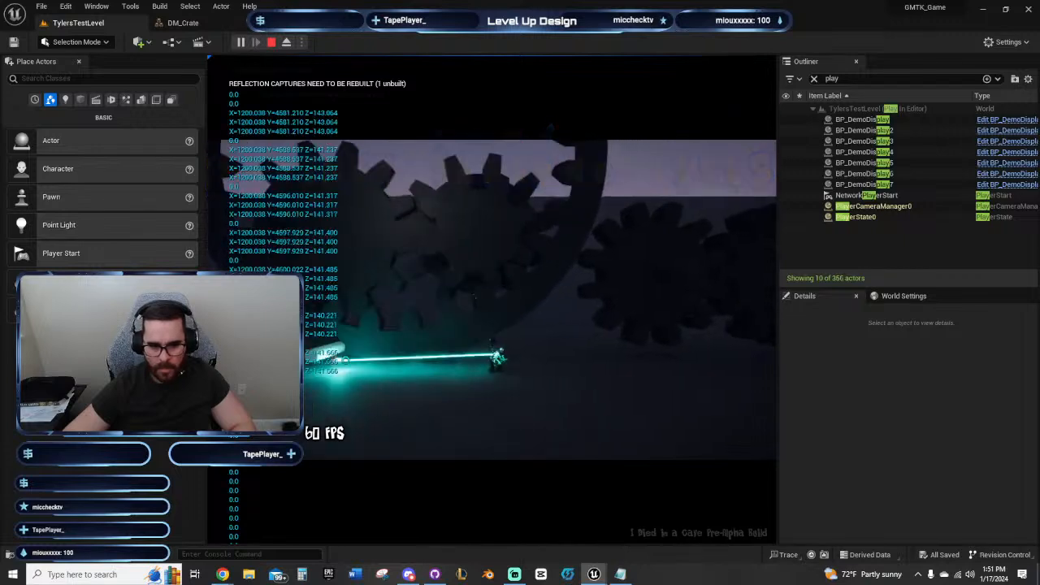
mouse_move(414, 351)
mouse_down()
mouse_move(658, 285)
mouse_move(346, 337)
mouse_move(625, 256)
mouse_move(611, 144)
mouse_move(432, 315)
mouse_move(299, 317)
mouse_move(619, 290)
mouse_move(636, 220)
mouse_move(295, 321)
mouse_move(704, 376)
mouse_move(650, 288)
mouse_move(640, 302)
mouse_move(503, 310)
mouse_up()
key(d)
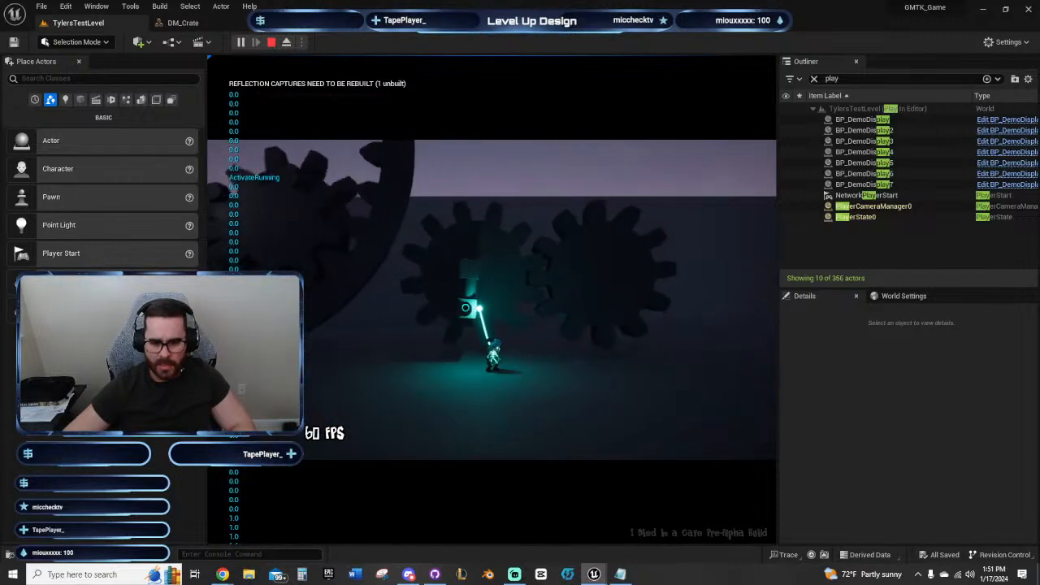
mouse_move(495, 227)
mouse_down()
mouse_move(486, 409)
mouse_move(431, 262)
mouse_move(443, 249)
mouse_move(582, 254)
mouse_move(420, 266)
mouse_move(562, 366)
mouse_move(695, 290)
mouse_move(665, 283)
mouse_move(671, 344)
mouse_move(585, 365)
mouse_move(595, 350)
mouse_move(596, 228)
mouse_move(565, 268)
mouse_move(613, 258)
mouse_move(525, 256)
mouse_move(485, 227)
mouse_move(541, 210)
mouse_move(454, 197)
mouse_move(502, 360)
mouse_move(520, 326)
mouse_up()
key(d)
key(d)
key(d)
key(space)
key(d)
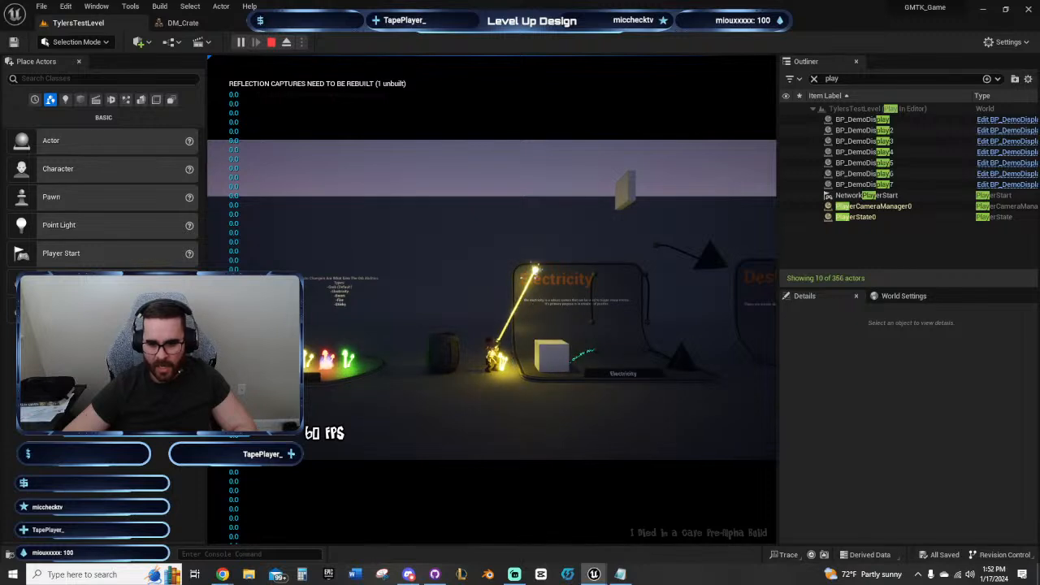
Step: Test the Electricity display by linking its hanging cables with the tether until current reaches the lower cone
key(d)
mouse_move(535, 270)
mouse_down()
mouse_move(572, 346)
mouse_move(578, 325)
mouse_move(576, 336)
mouse_up()
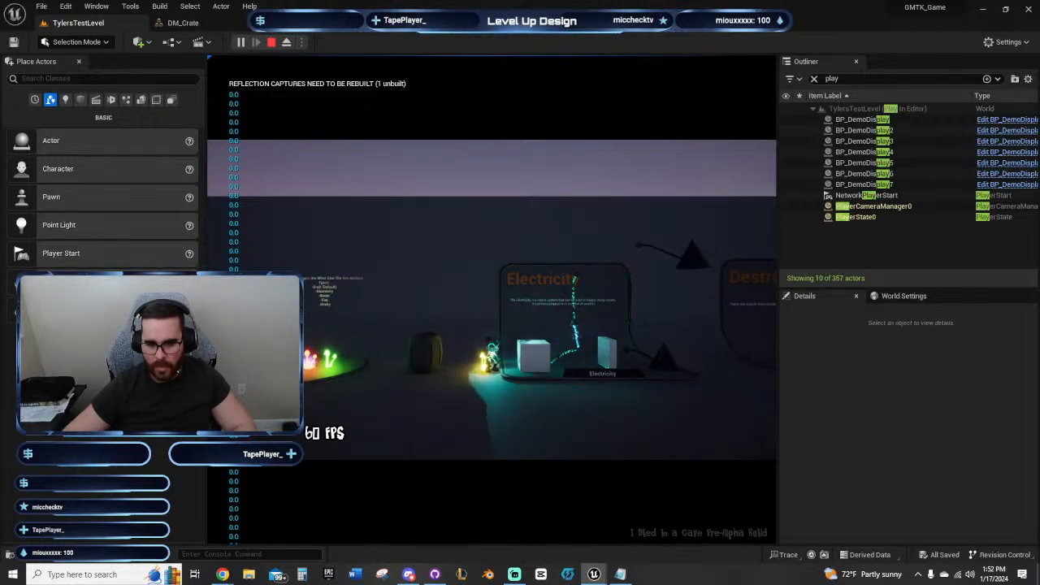
mouse_move(510, 331)
mouse_down()
mouse_move(493, 358)
mouse_move(530, 271)
mouse_up()
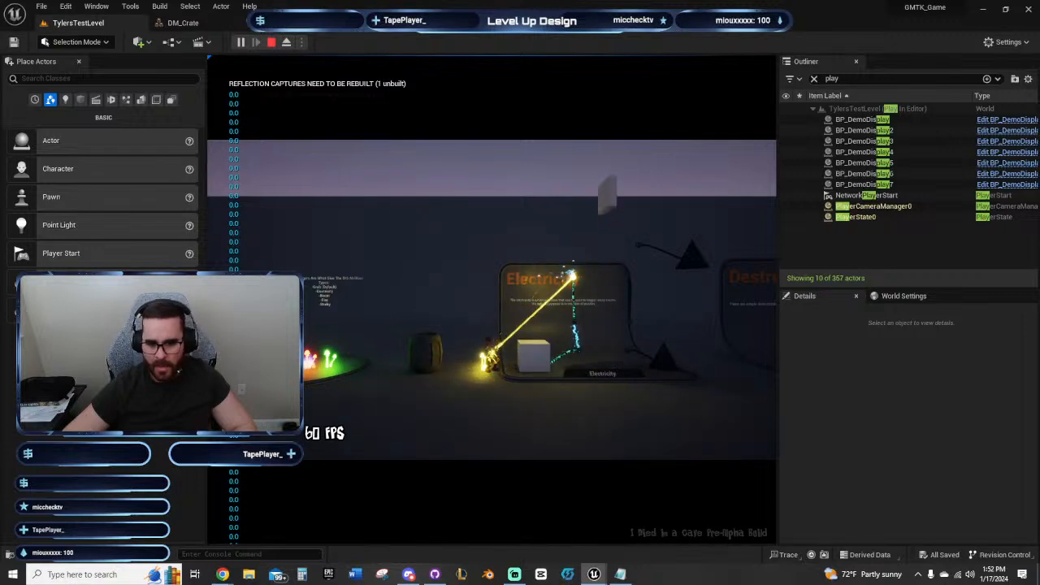
drag(600, 277, 629, 286)
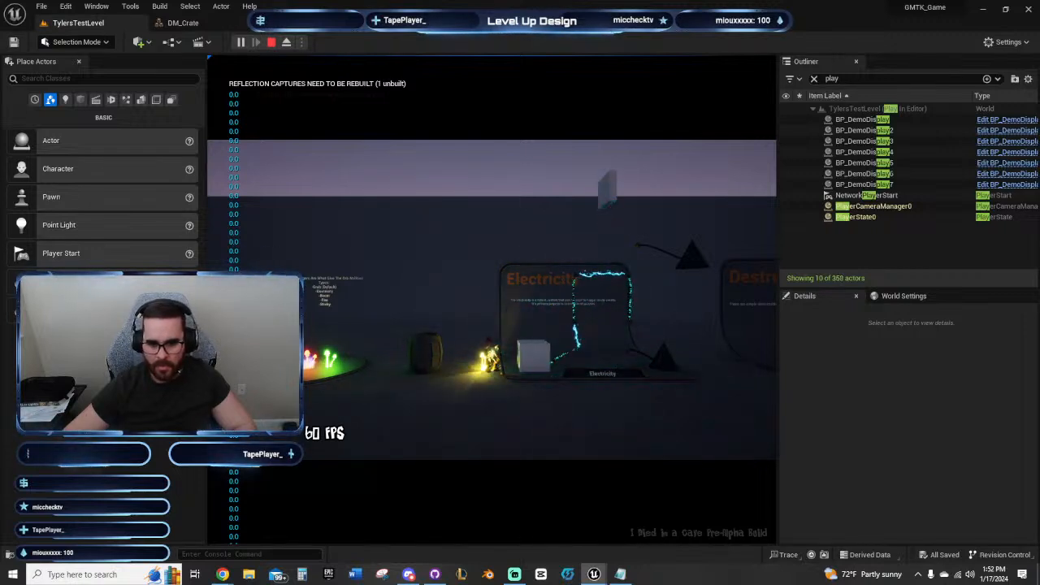
drag(492, 356, 626, 306)
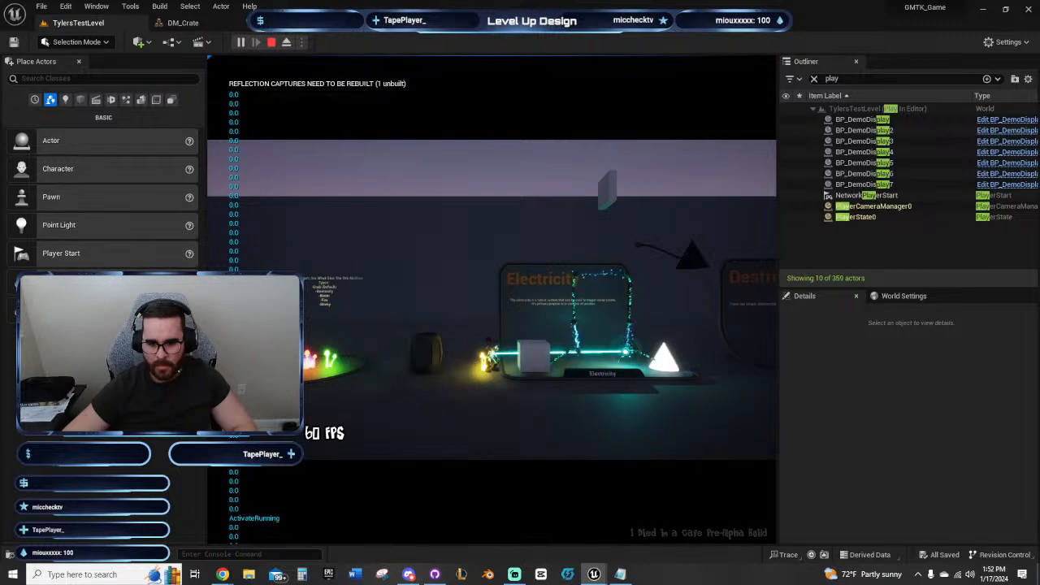
Step: Test rerouting the current through the upper cable toward the raised cone beside the Electricity display
mouse_move(626, 352)
mouse_down()
mouse_move(411, 328)
mouse_move(704, 312)
mouse_move(614, 313)
mouse_up()
mouse_move(493, 356)
mouse_down()
mouse_move(610, 288)
mouse_move(612, 255)
mouse_move(642, 244)
mouse_up()
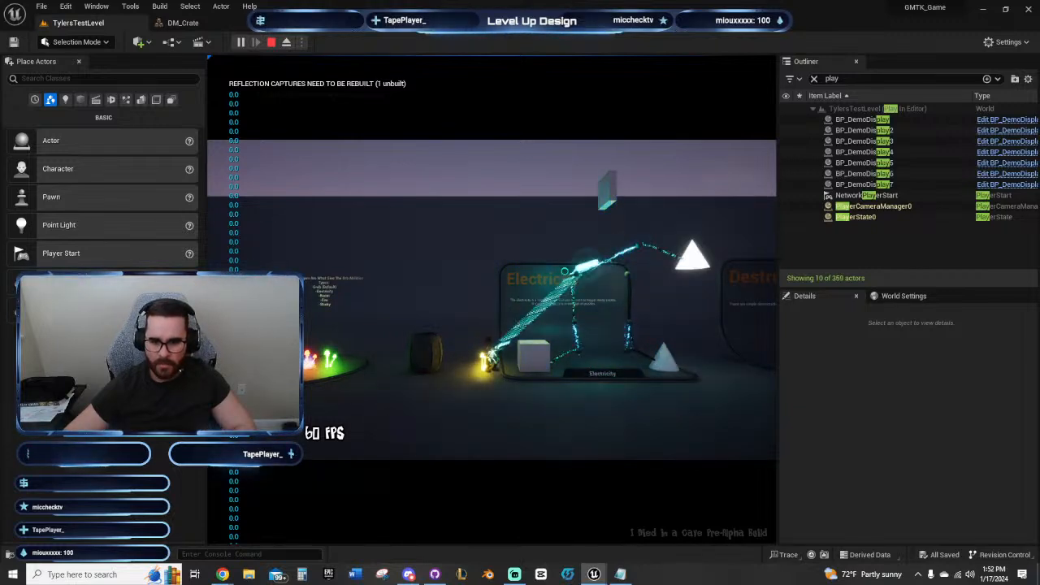
mouse_move(558, 286)
mouse_down()
mouse_move(533, 250)
mouse_move(481, 281)
mouse_up()
mouse_move(493, 353)
mouse_down()
mouse_move(582, 277)
mouse_move(624, 277)
mouse_up()
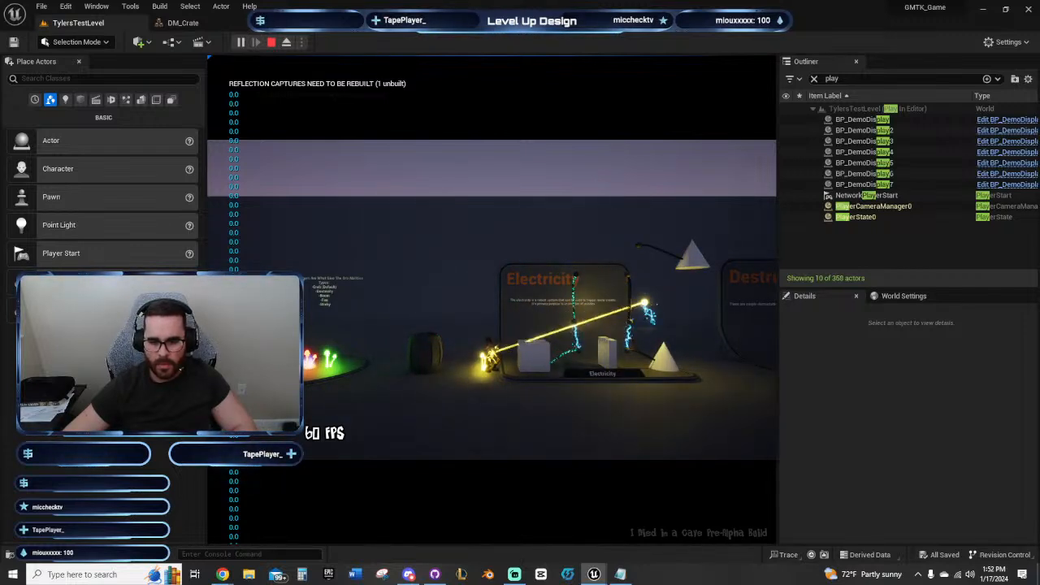
mouse_move(681, 301)
mouse_down()
mouse_move(576, 283)
mouse_move(632, 276)
mouse_up()
click(633, 277)
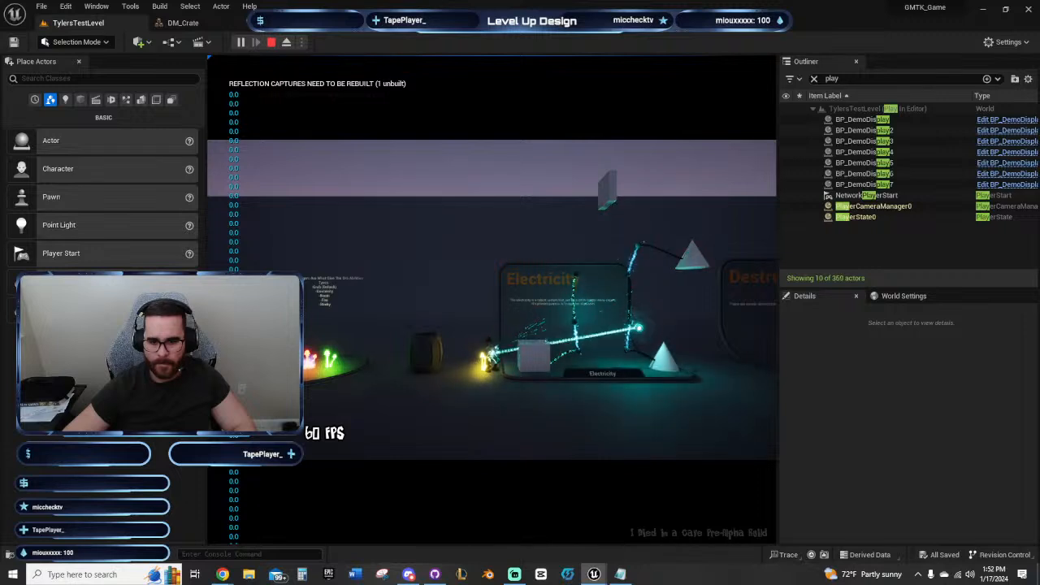
Step: Reconnect the Electricity cables across to the lower cone, retest the cable links, and end the playtest
mouse_move(704, 436)
mouse_down()
mouse_move(542, 232)
mouse_move(442, 349)
mouse_move(493, 284)
mouse_move(539, 291)
mouse_up()
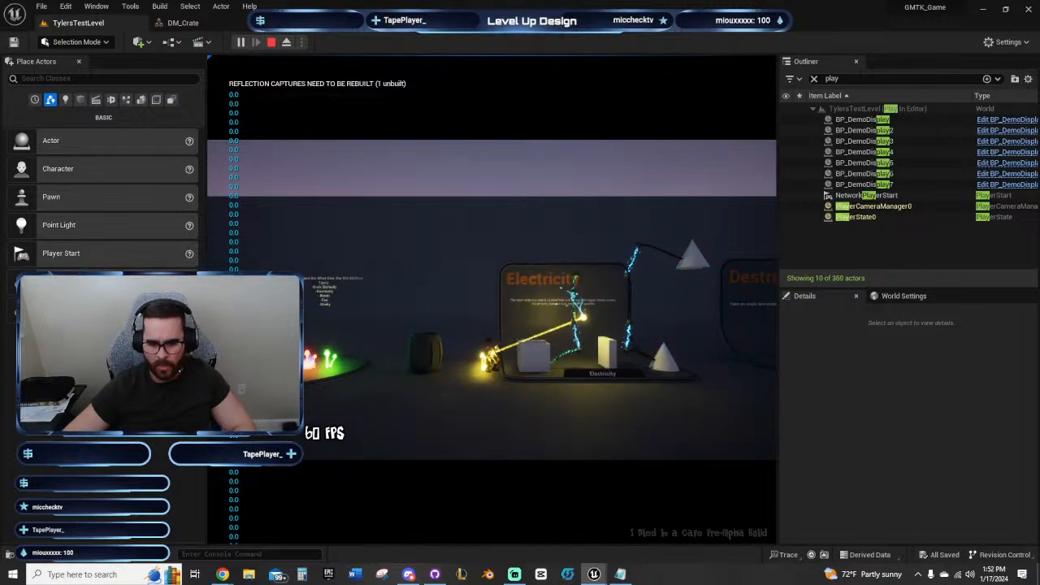
drag(577, 342, 623, 345)
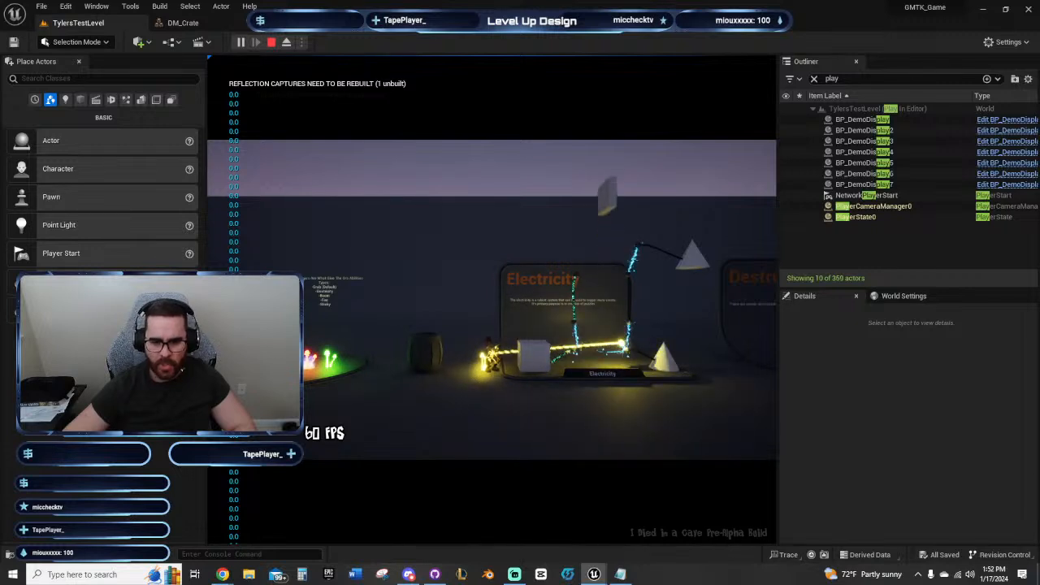
mouse_move(582, 277)
mouse_down()
mouse_move(630, 275)
mouse_move(579, 274)
mouse_up()
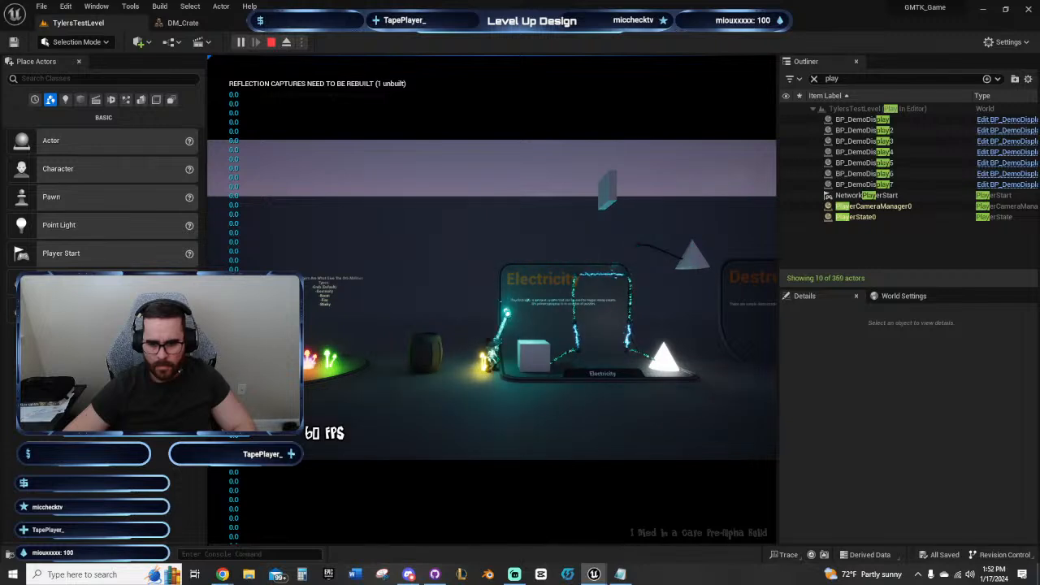
drag(576, 234, 596, 203)
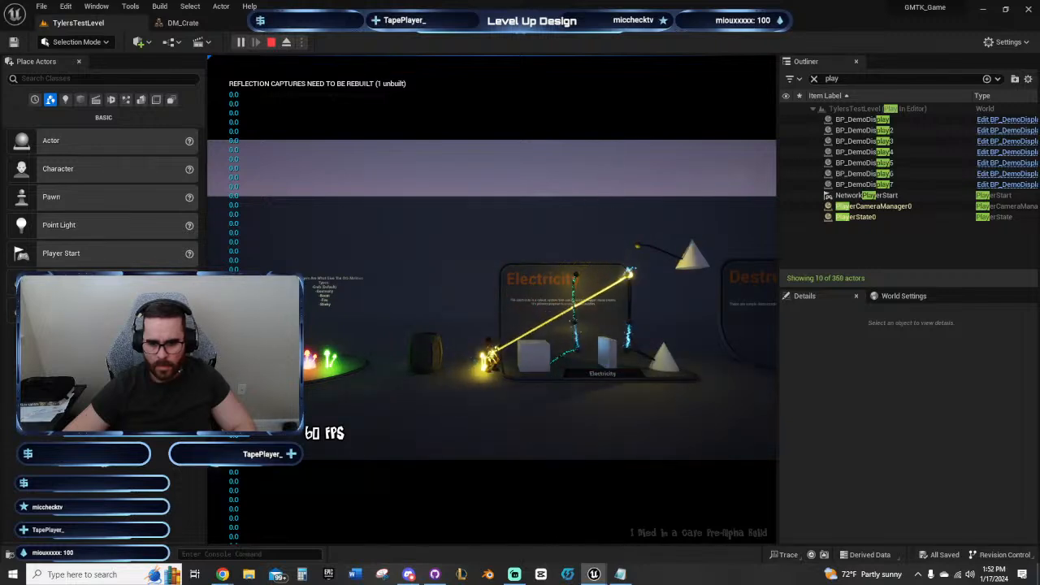
mouse_move(630, 274)
mouse_down()
mouse_move(626, 322)
mouse_move(544, 355)
mouse_move(586, 275)
mouse_move(496, 356)
mouse_move(510, 314)
mouse_move(557, 255)
mouse_move(632, 249)
mouse_move(565, 281)
mouse_move(522, 345)
mouse_move(547, 282)
mouse_move(688, 253)
mouse_move(653, 238)
mouse_move(666, 218)
mouse_up()
key(d)
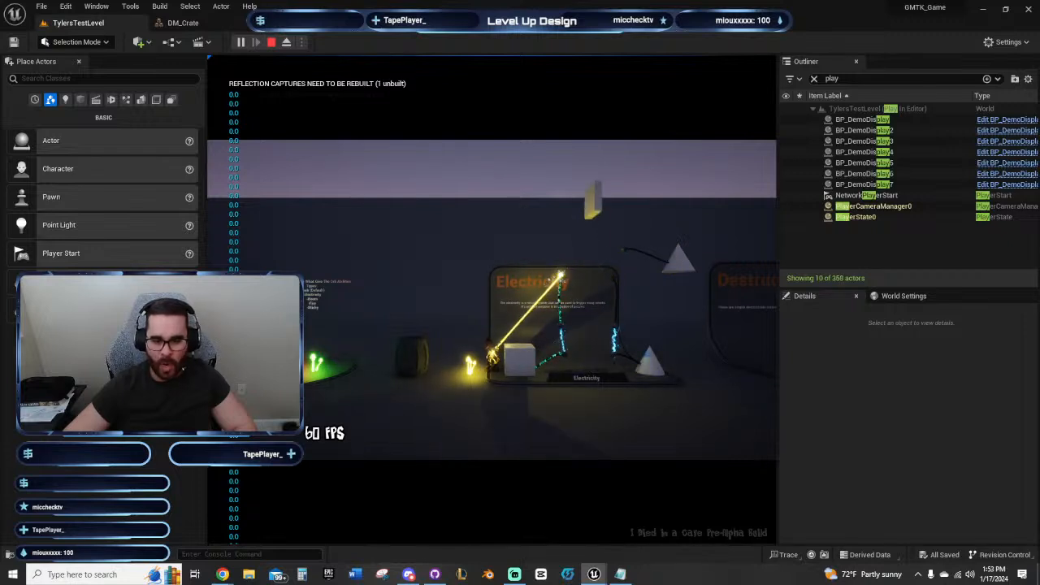
mouse_move(620, 258)
mouse_down()
mouse_move(627, 250)
mouse_move(715, 274)
mouse_move(696, 317)
mouse_move(565, 228)
mouse_up()
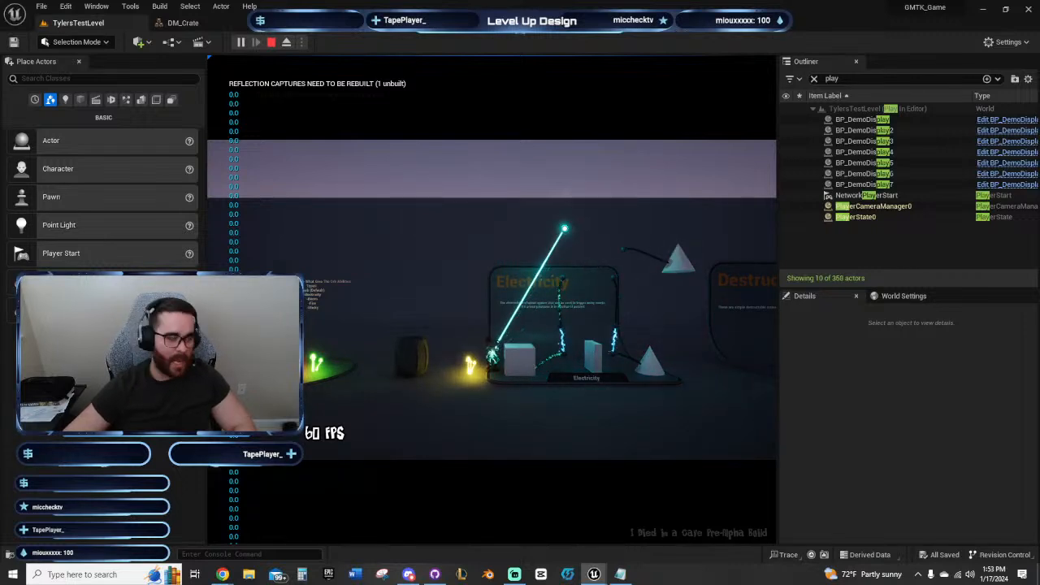
key(Escape)
Step: Look over the Destructables display and its crates in the front view
right_drag(639, 312, 403, 311)
right_drag(580, 299, 537, 300)
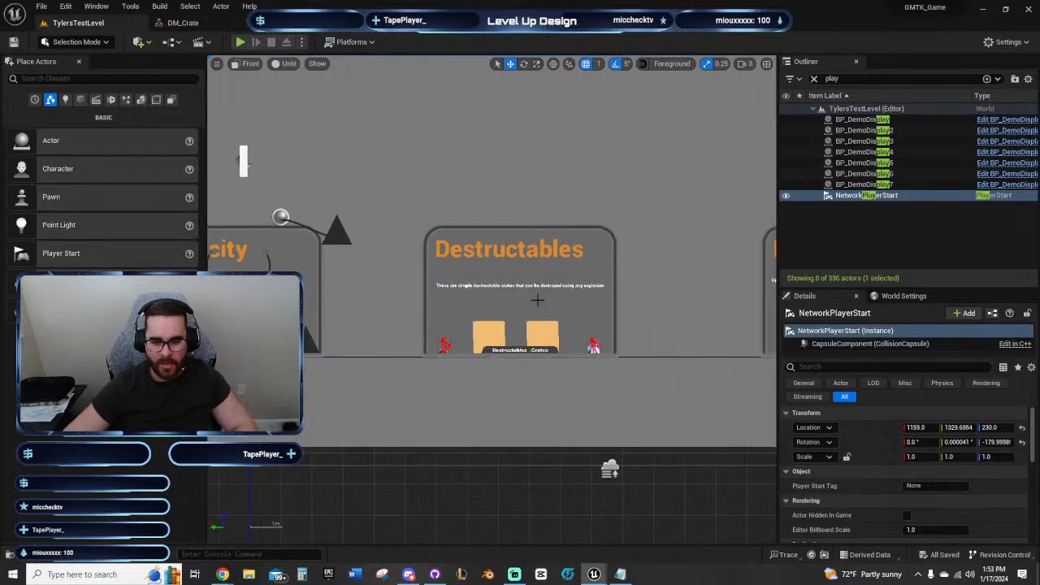
scroll(537, 299, up, 3)
Step: Restart the playtest and run the character past the Electricity display to the Destructables crates
click(240, 42)
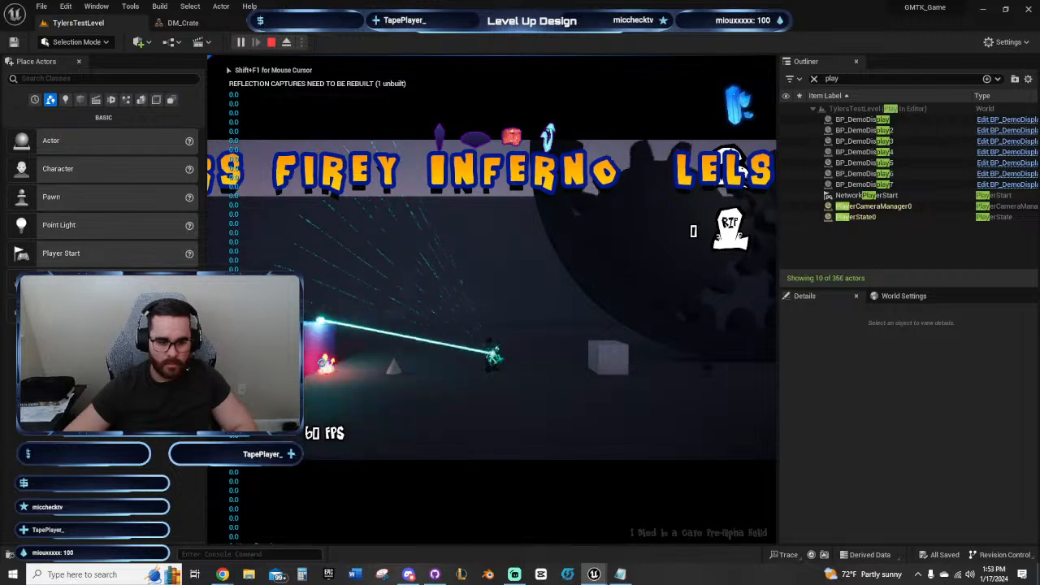
key(d)
key(space)
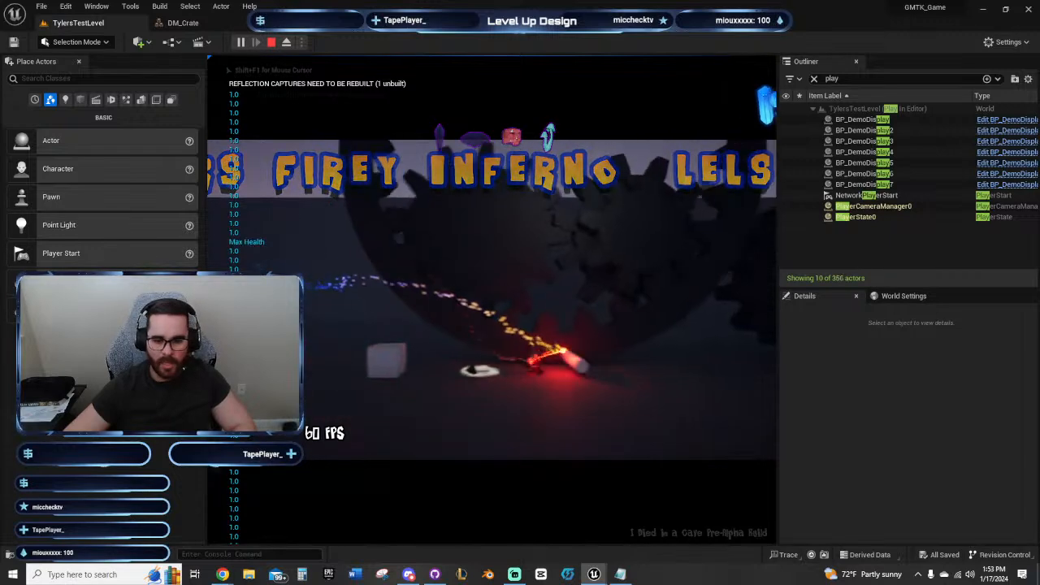
click(495, 348)
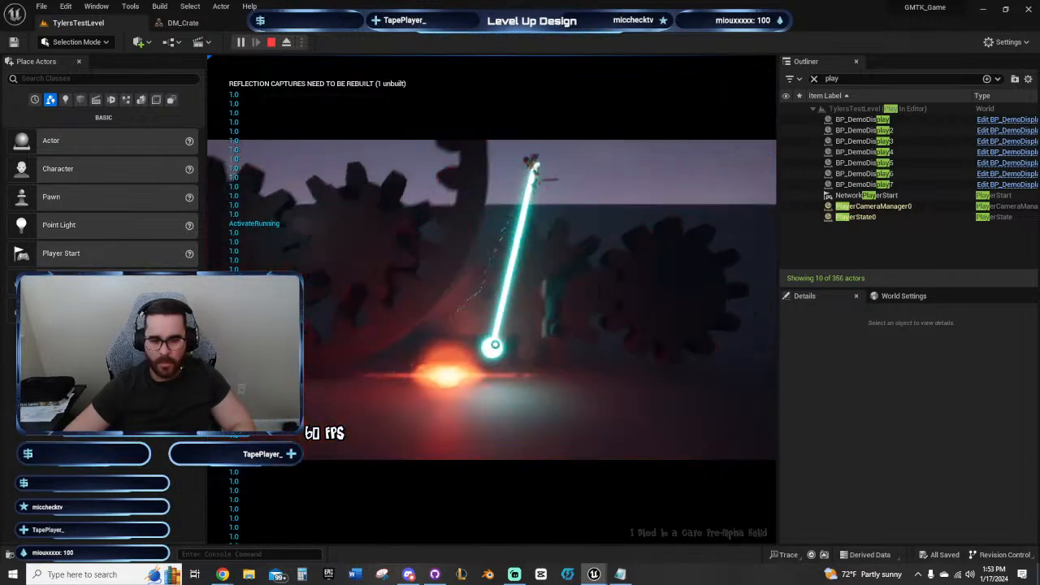
mouse_move(583, 340)
mouse_down()
mouse_move(558, 315)
mouse_move(638, 242)
mouse_move(610, 239)
mouse_move(525, 335)
mouse_move(538, 264)
mouse_move(545, 382)
mouse_move(515, 285)
mouse_move(519, 306)
mouse_move(562, 302)
mouse_move(453, 261)
mouse_move(499, 264)
mouse_move(592, 394)
mouse_move(583, 382)
mouse_move(568, 401)
mouse_move(717, 302)
mouse_move(720, 362)
mouse_move(678, 317)
mouse_move(639, 346)
mouse_move(653, 332)
mouse_move(638, 329)
mouse_up()
key(d)
key(space)
key(space)
key(d)
key(d)
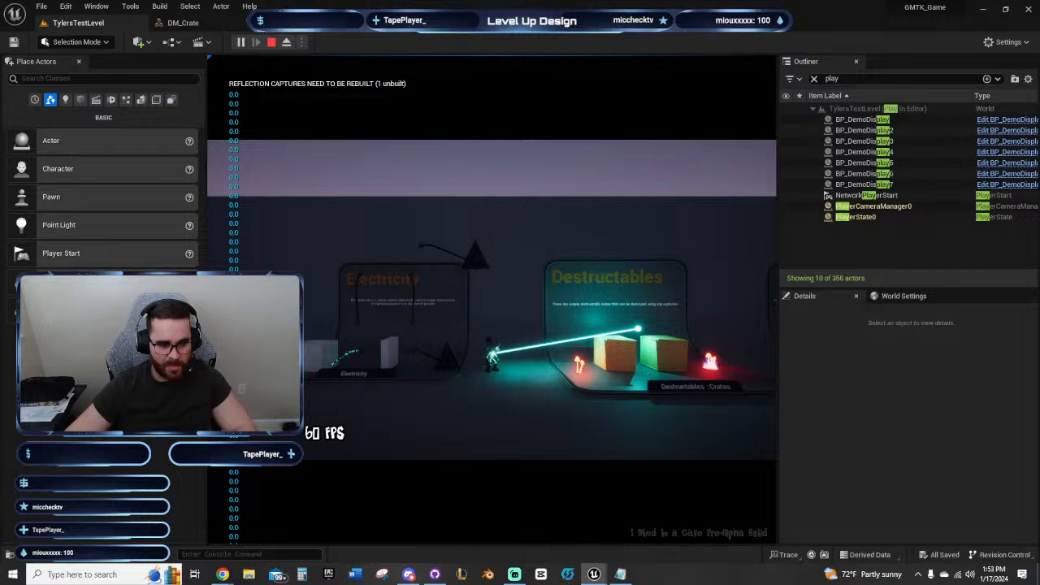
key(d)
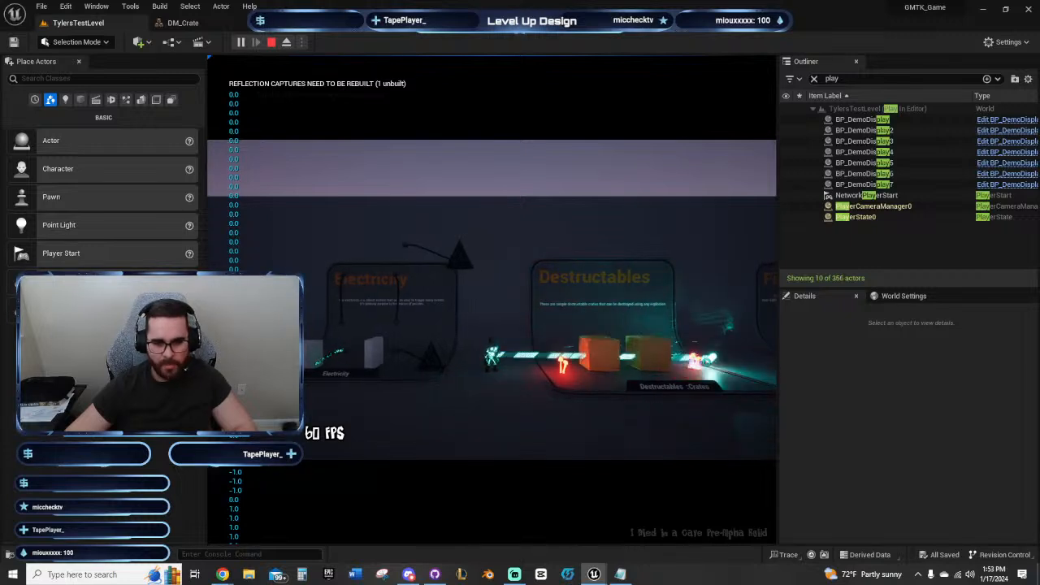
Step: Try the red state changers at the Destructables crates and carry fire to the Fire System torch
mouse_move(711, 358)
mouse_down()
mouse_move(682, 262)
mouse_move(612, 288)
mouse_move(504, 232)
mouse_up()
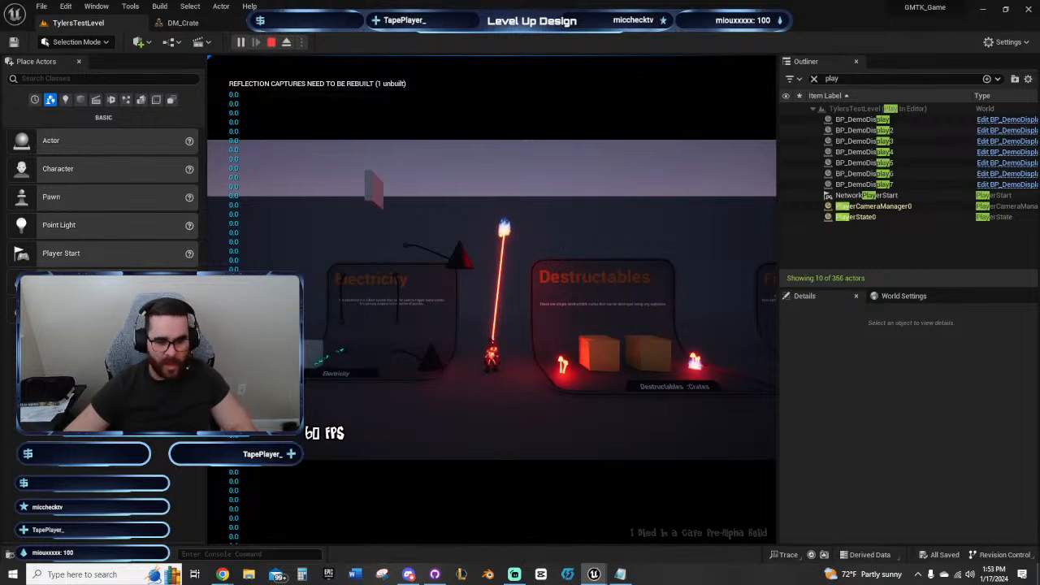
mouse_move(569, 358)
mouse_down()
mouse_move(746, 326)
mouse_move(705, 361)
mouse_move(690, 358)
mouse_move(662, 228)
mouse_move(650, 217)
mouse_up()
key(d)
key(space)
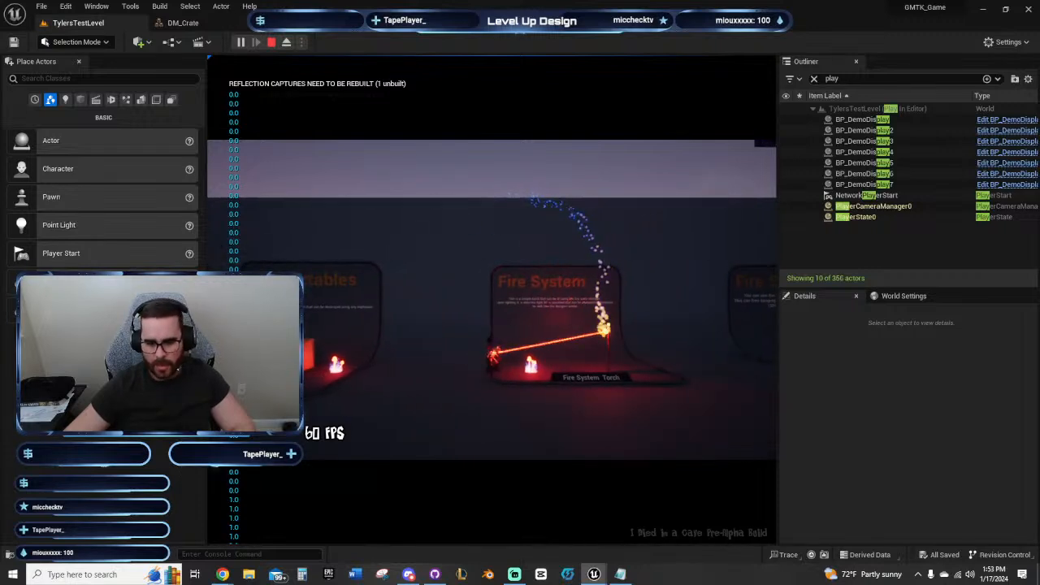
click(605, 335)
mouse_move(625, 216)
mouse_down()
mouse_move(559, 277)
mouse_move(548, 316)
mouse_move(652, 175)
mouse_up()
Step: Test burning the rope above the Fire System Ropes display and move on toward the fuse display
key(d)
key(d)
mouse_move(477, 339)
mouse_down()
mouse_move(442, 335)
mouse_move(439, 356)
mouse_move(564, 360)
mouse_move(424, 253)
mouse_move(485, 190)
mouse_move(531, 167)
mouse_move(683, 216)
mouse_move(587, 255)
mouse_move(517, 360)
mouse_move(409, 184)
mouse_up()
key(d)
click(401, 174)
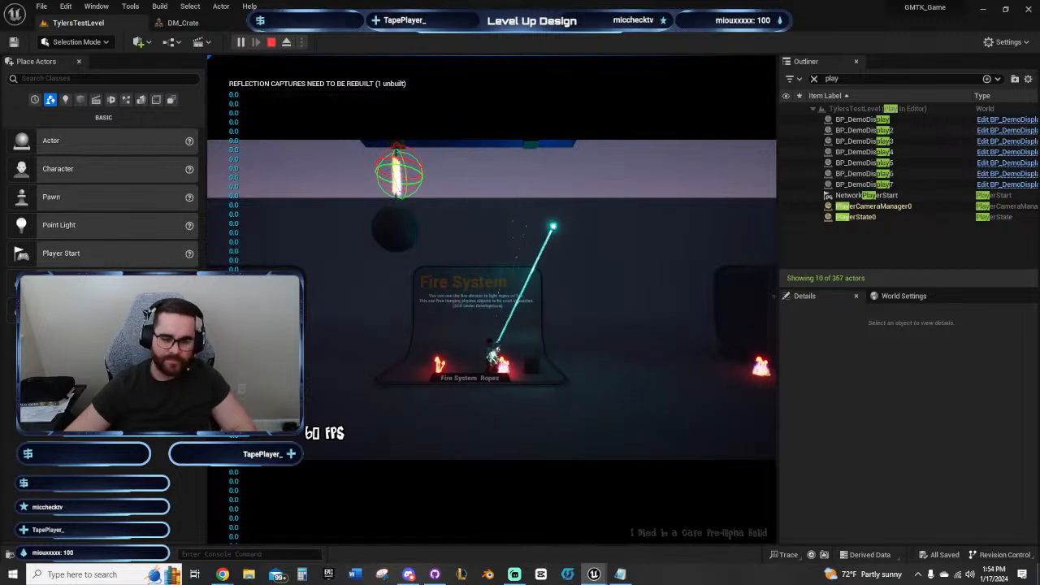
key(a)
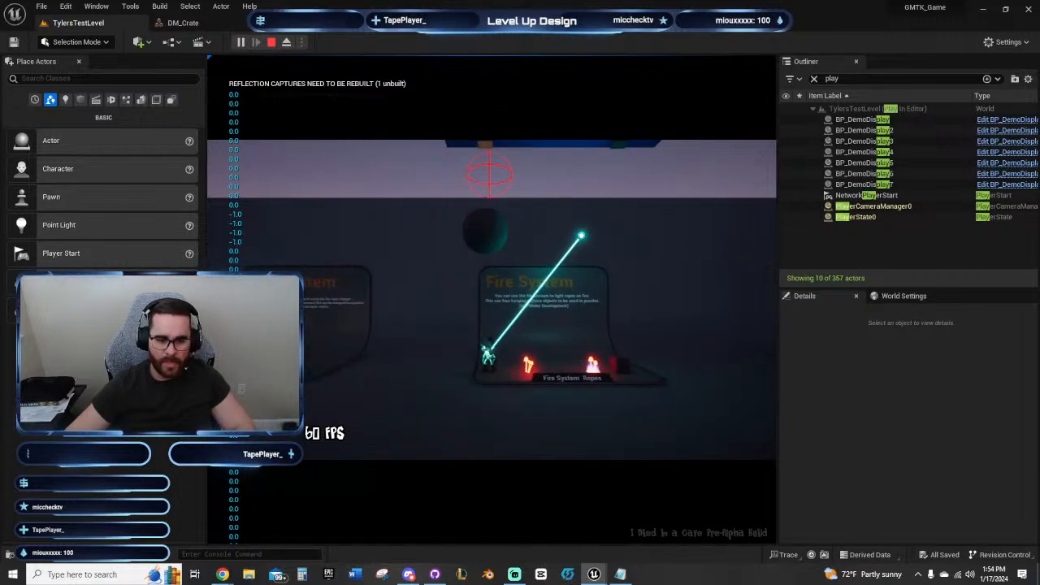
key(d)
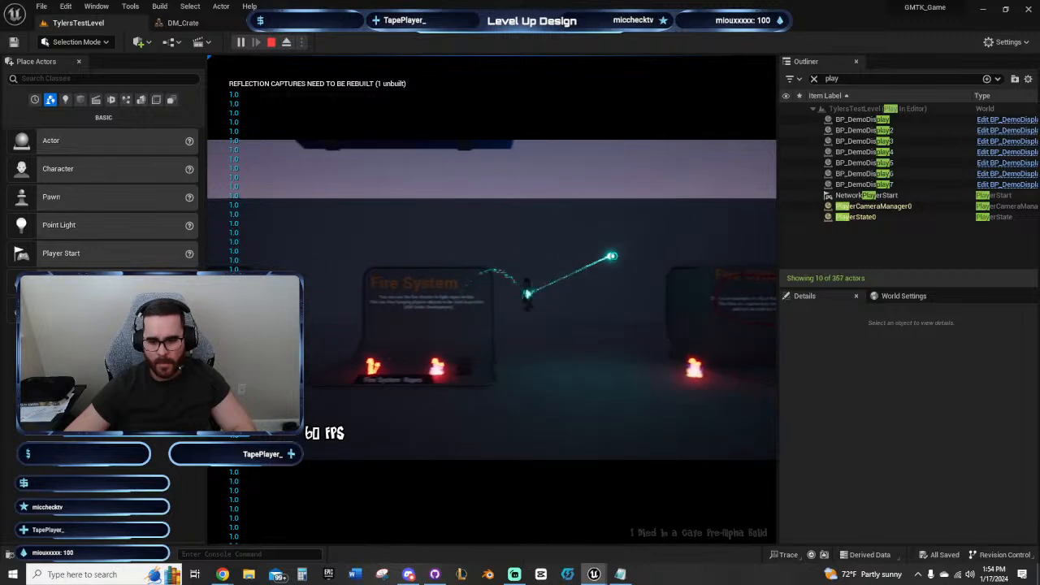
Step: Test lighting the fuse at the Fire System Fuse display, run to the blue pillars, and end the playtest
mouse_move(573, 360)
mouse_down()
mouse_move(604, 304)
mouse_move(675, 355)
mouse_move(732, 354)
mouse_up()
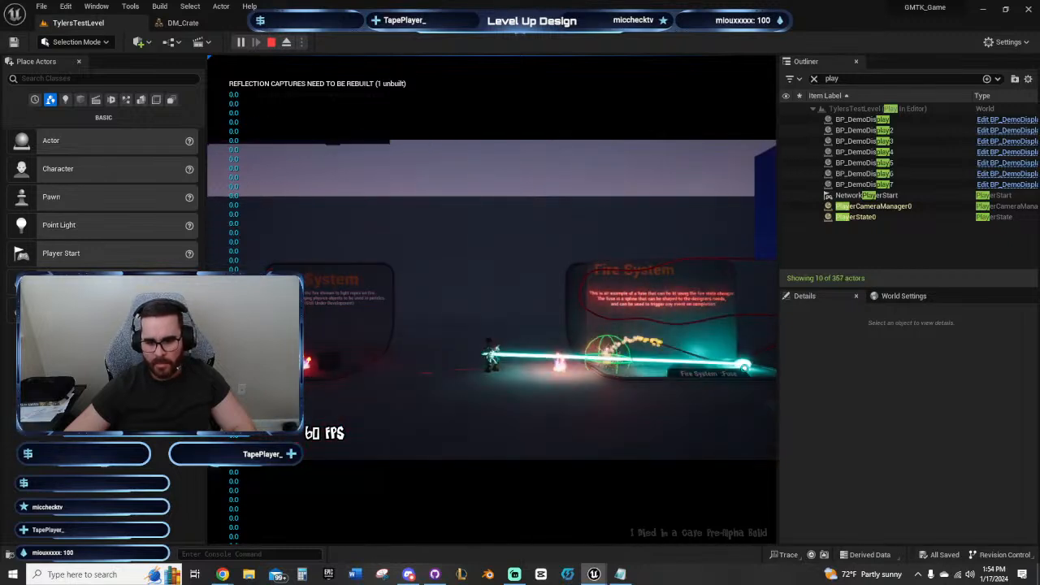
key(d)
key(d)
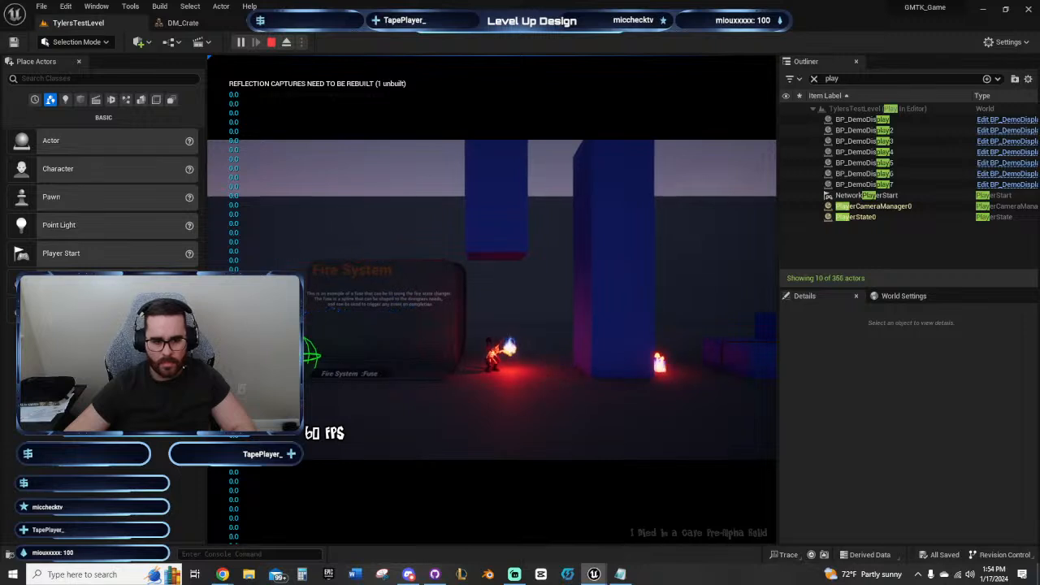
key(d)
key(Escape)
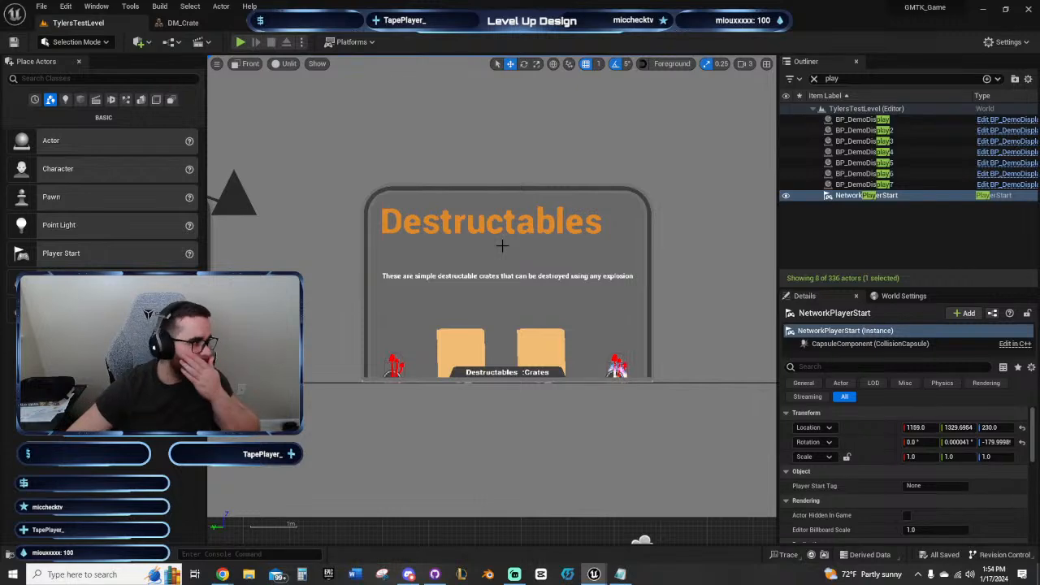
Step: Examine the Electricity display's cables, cones and floating block in the front view
right_drag(490, 223, 758, 276)
scroll(468, 324, down, 3)
scroll(468, 324, up, 5)
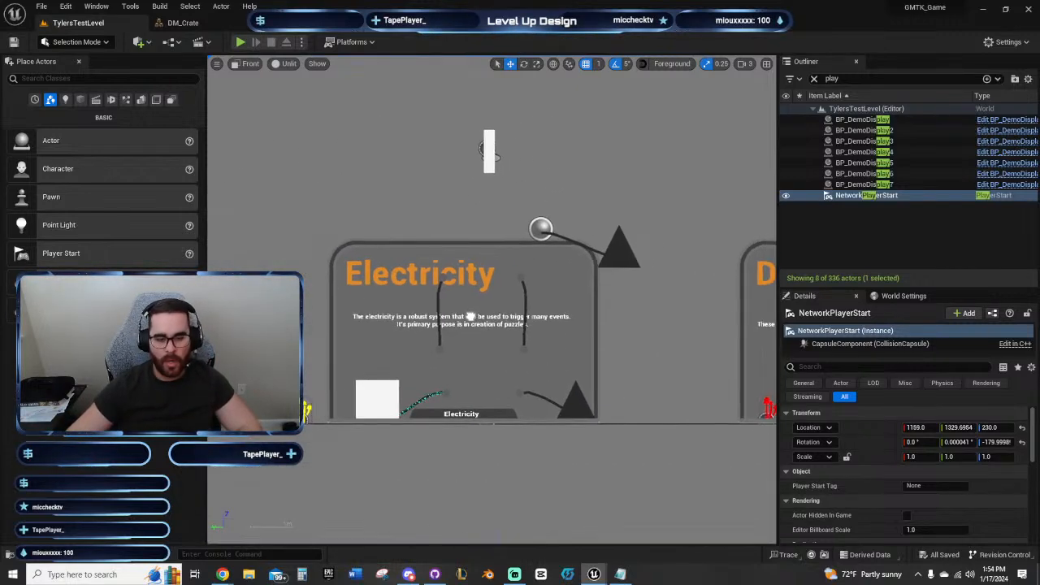
right_drag(468, 299, 463, 307)
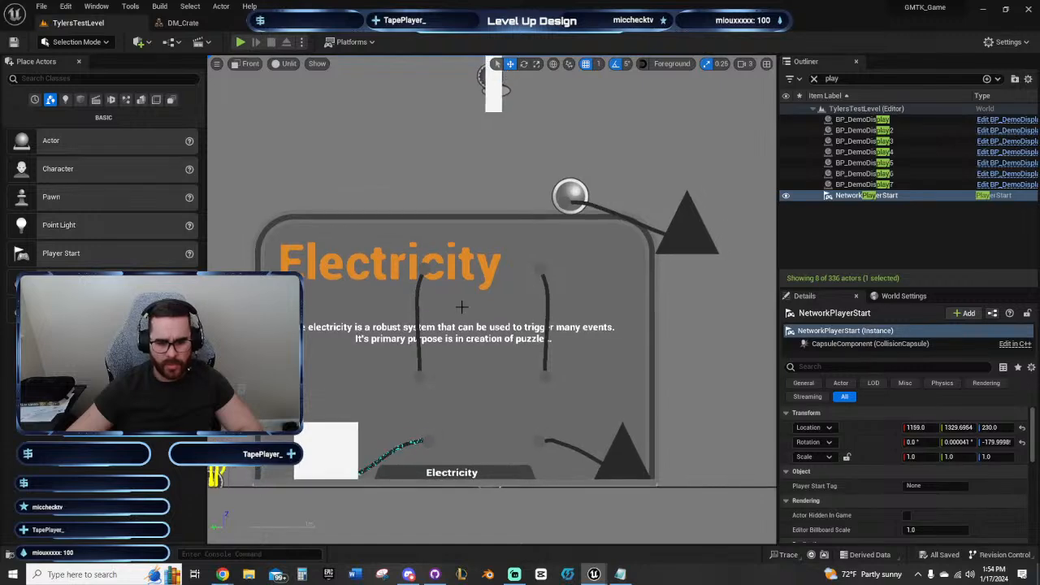
scroll(462, 307, down, 4)
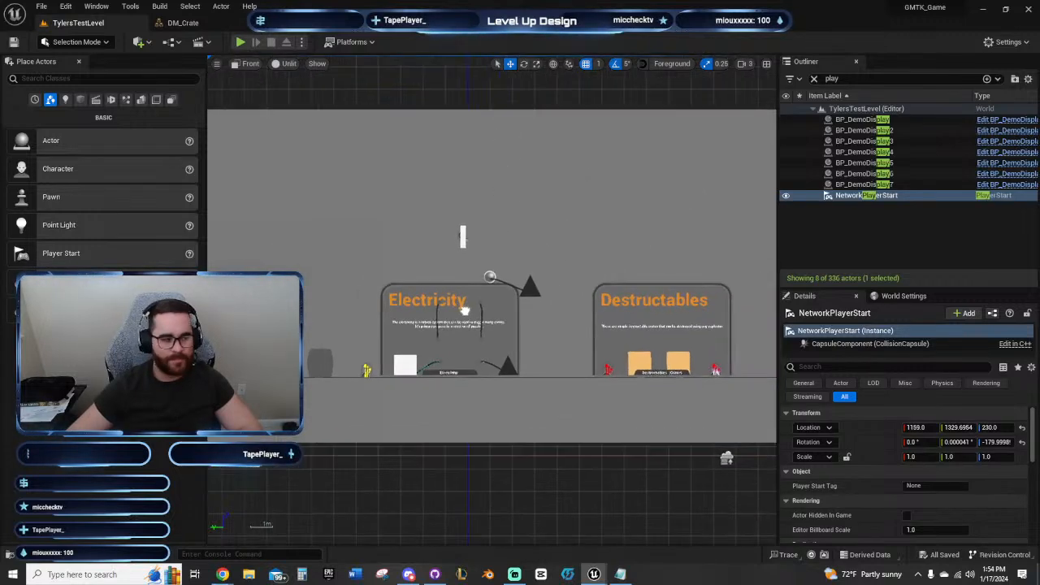
Step: Return to Level_Updated_World2-4 and examine the ramp, U-shaped platform, long lower floor and the ledge across the gap
right_drag(476, 309, 488, 313)
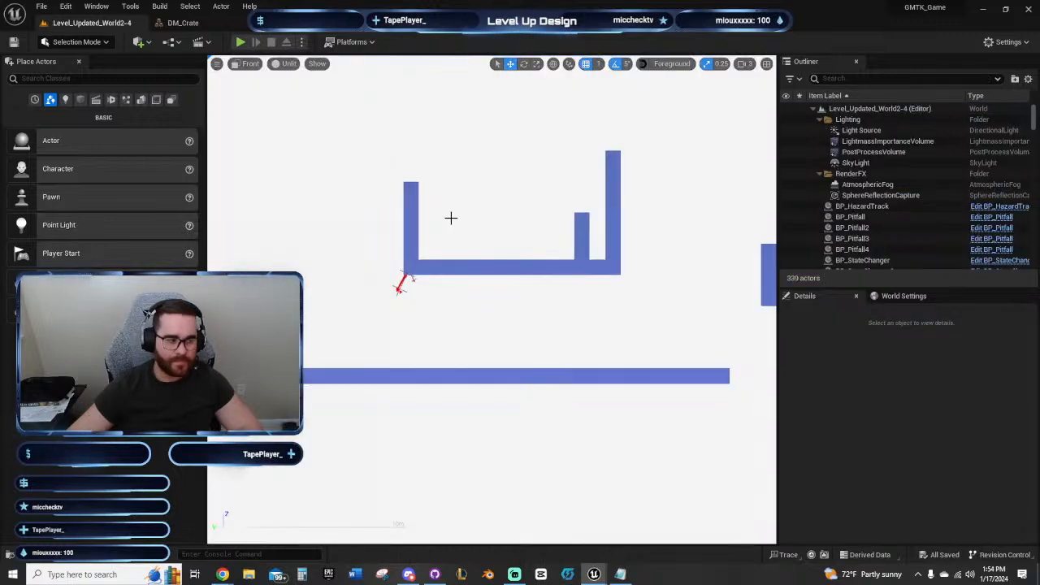
right_drag(451, 216, 490, 253)
scroll(499, 260, down, 3)
scroll(499, 260, down, 1)
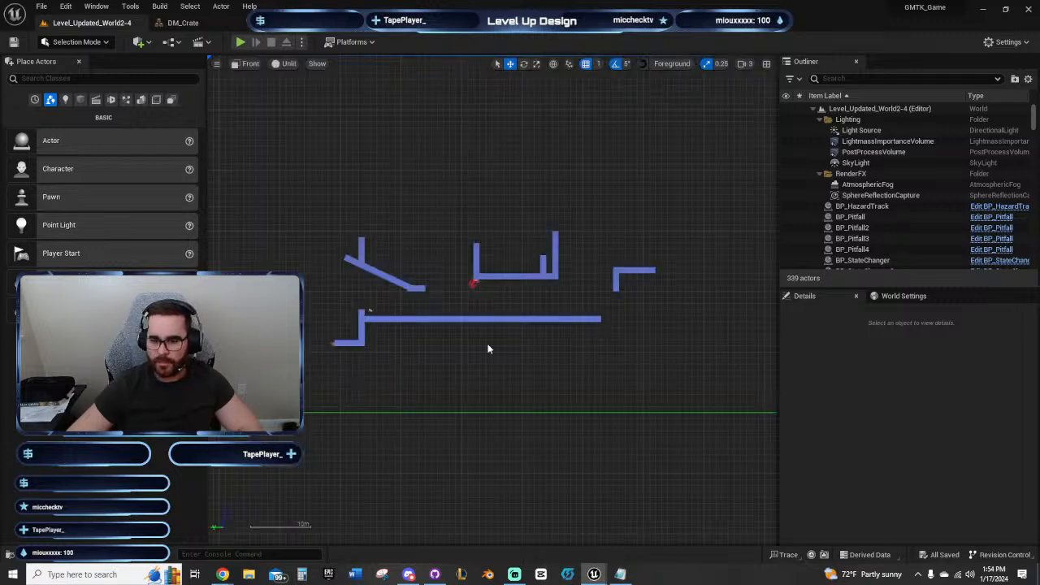
right_drag(488, 349, 338, 260)
scroll(455, 309, up, 2)
scroll(455, 310, up, 2)
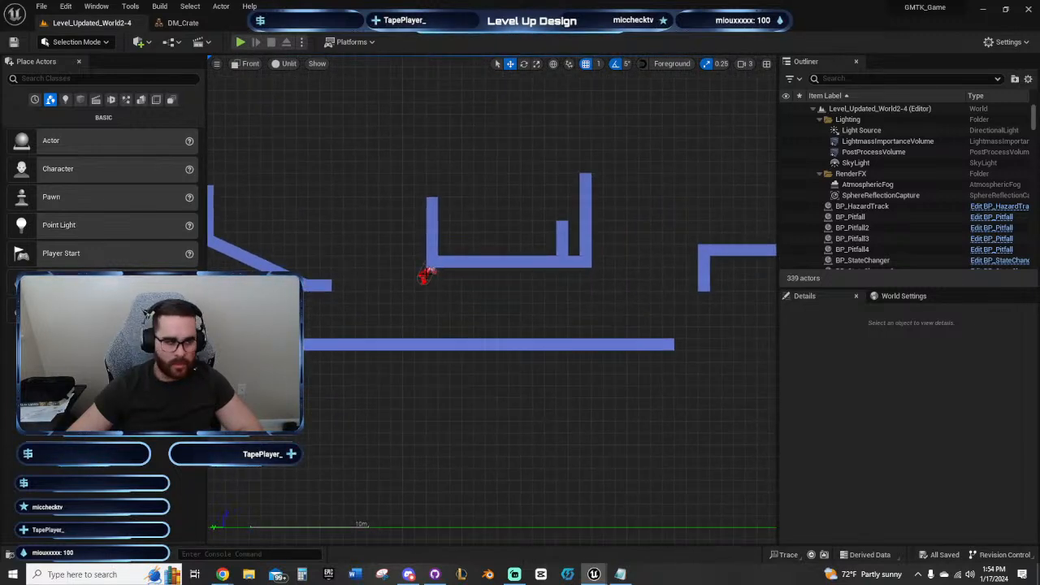
right_drag(426, 274, 327, 252)
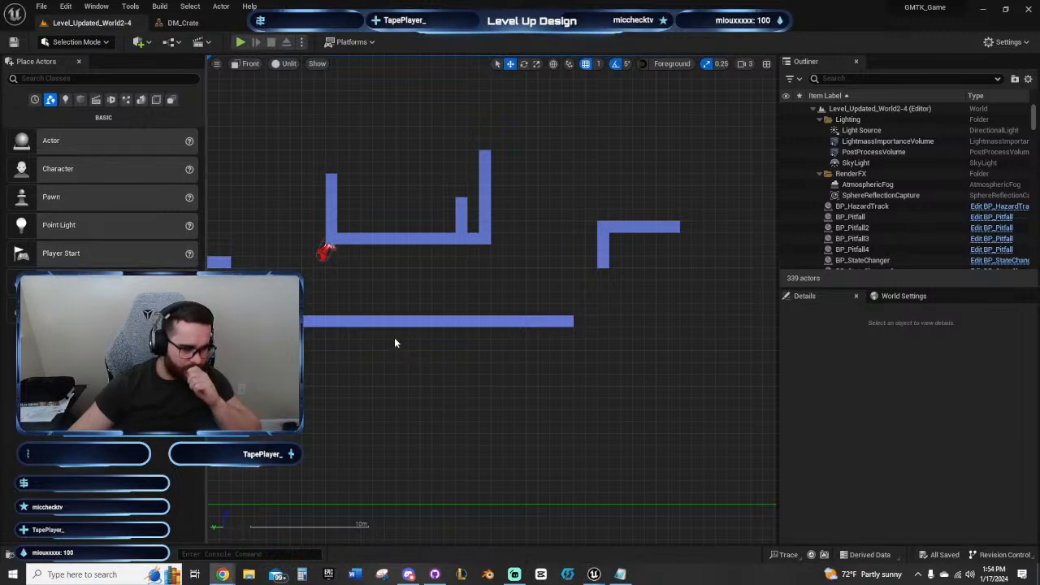
right_drag(370, 297, 560, 313)
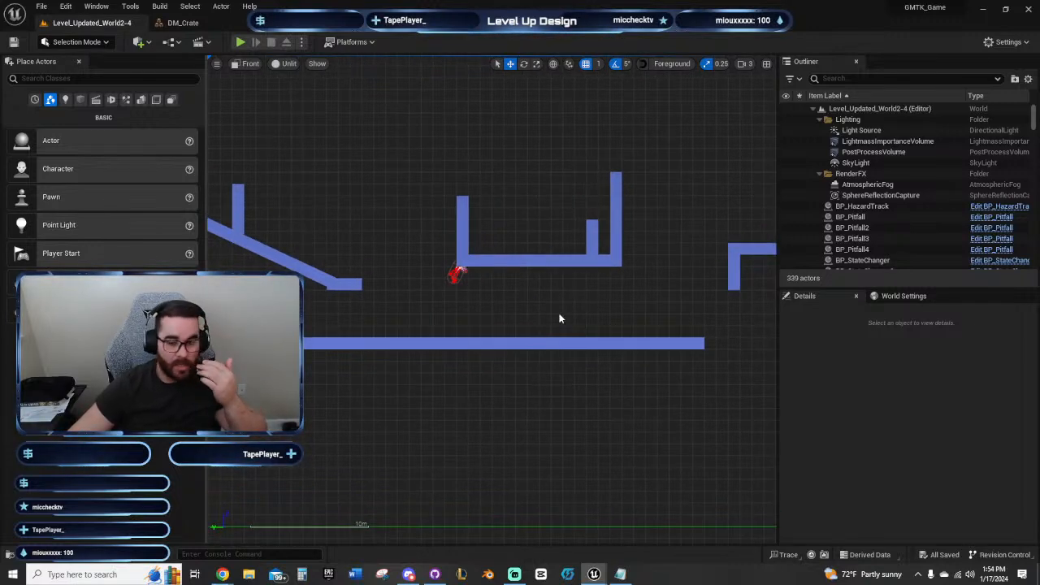
right_drag(511, 322, 297, 342)
right_drag(522, 355, 656, 361)
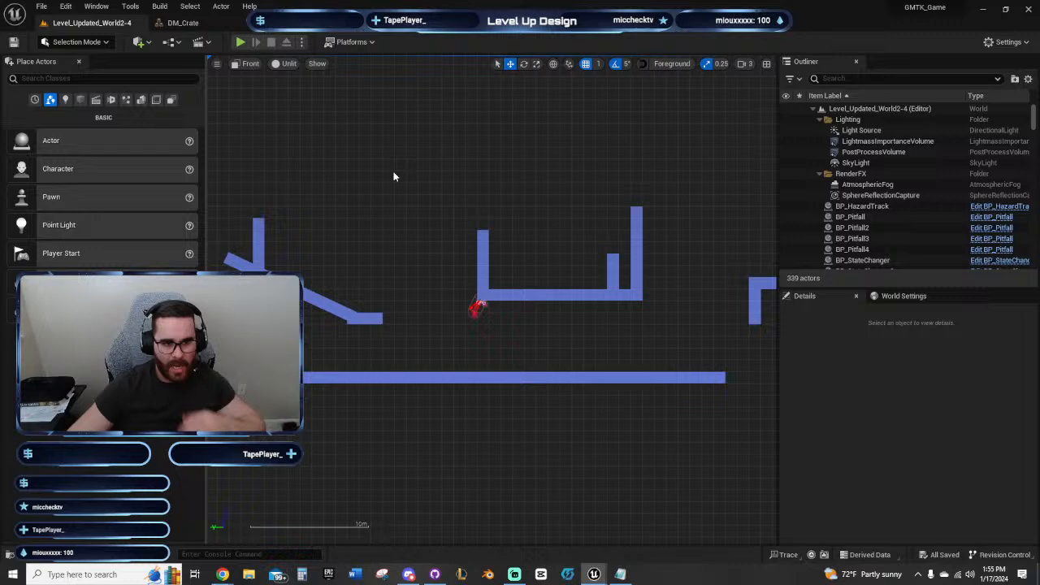
Step: Playtest the level by running along the long lower floor beneath the U-shaped platform to its end, and end the playtest
click(242, 42)
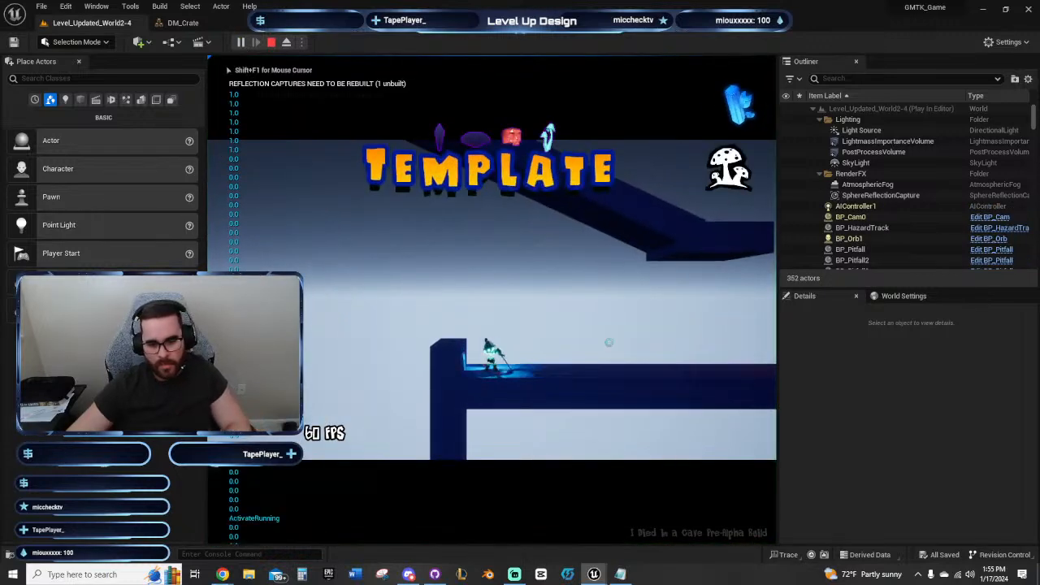
key(d)
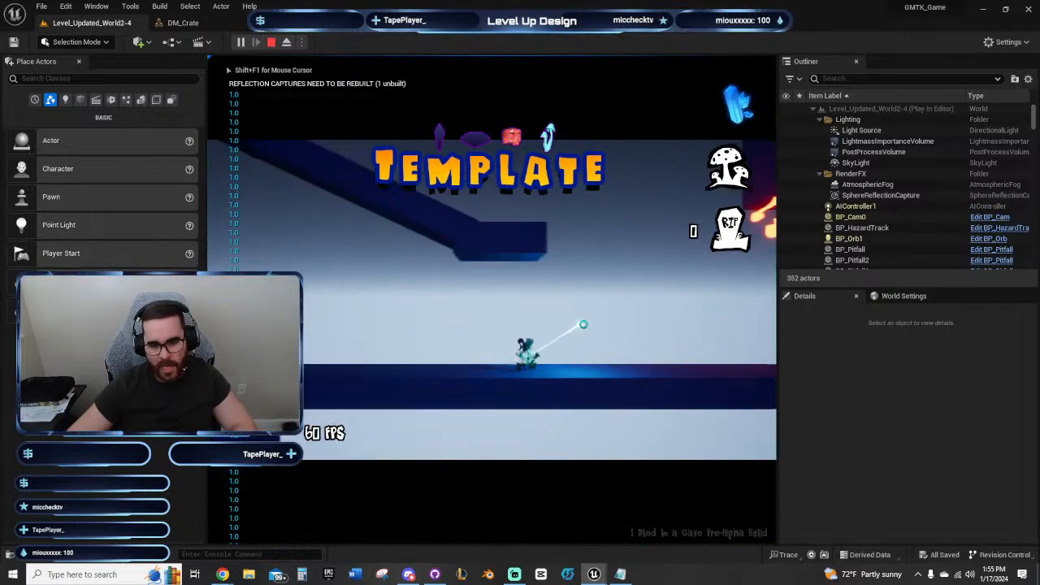
key(d)
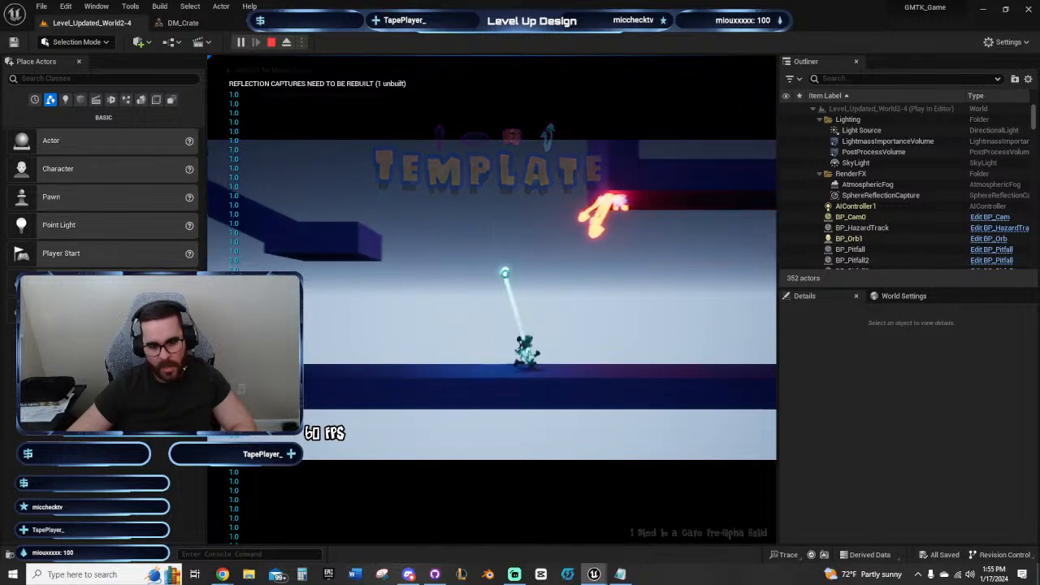
key(d)
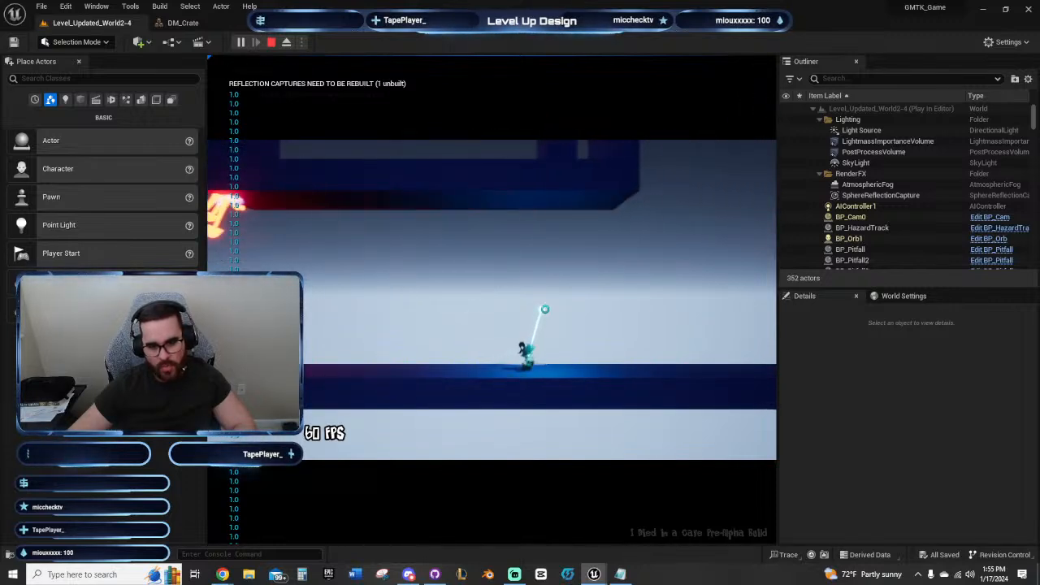
key(d)
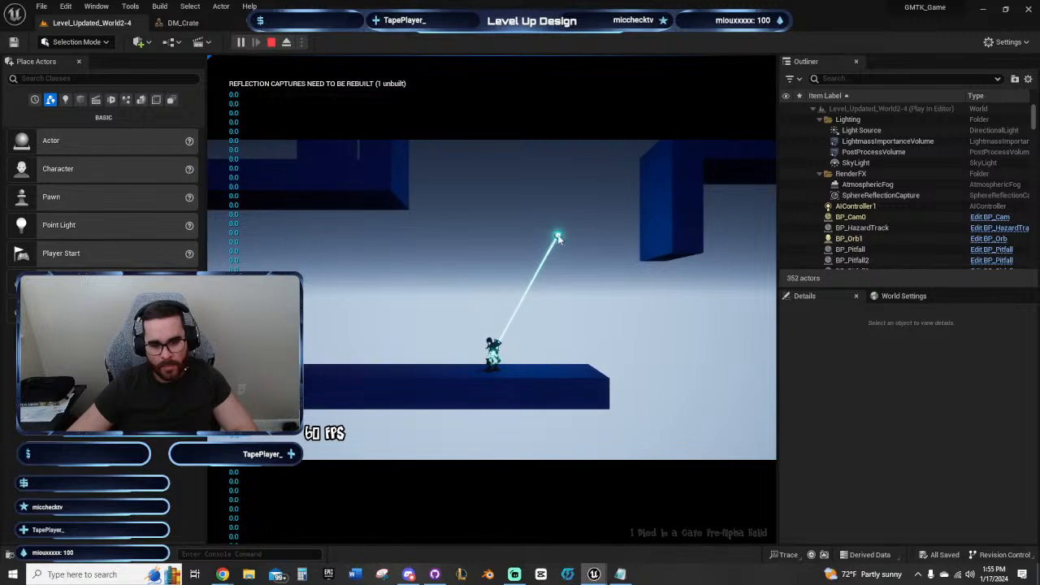
key(Escape)
right_drag(546, 253, 459, 232)
right_drag(523, 298, 569, 295)
scroll(519, 308, up, 4)
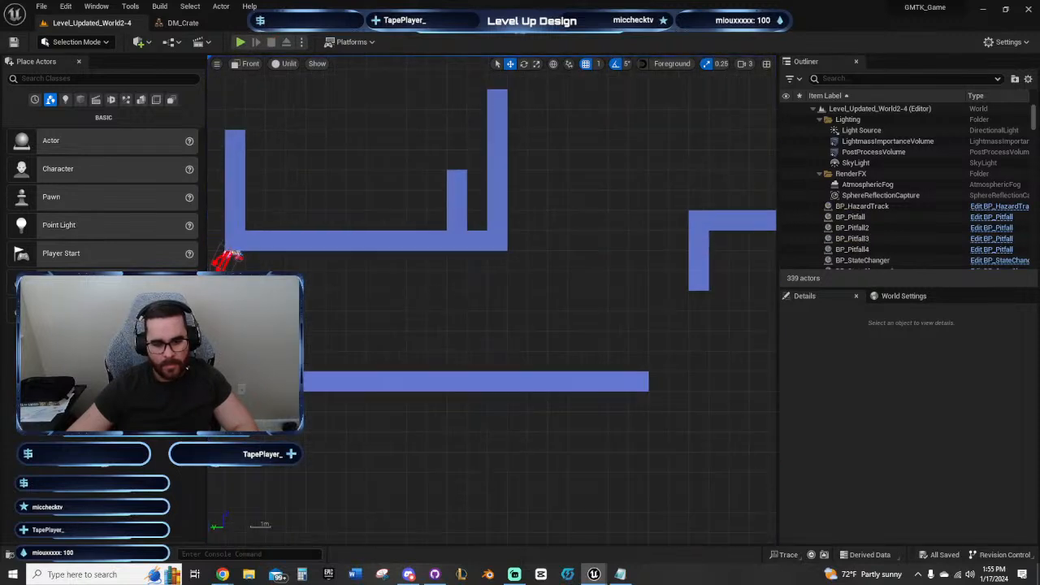
right_drag(405, 272, 534, 279)
scroll(534, 278, down, 3)
click(185, 22)
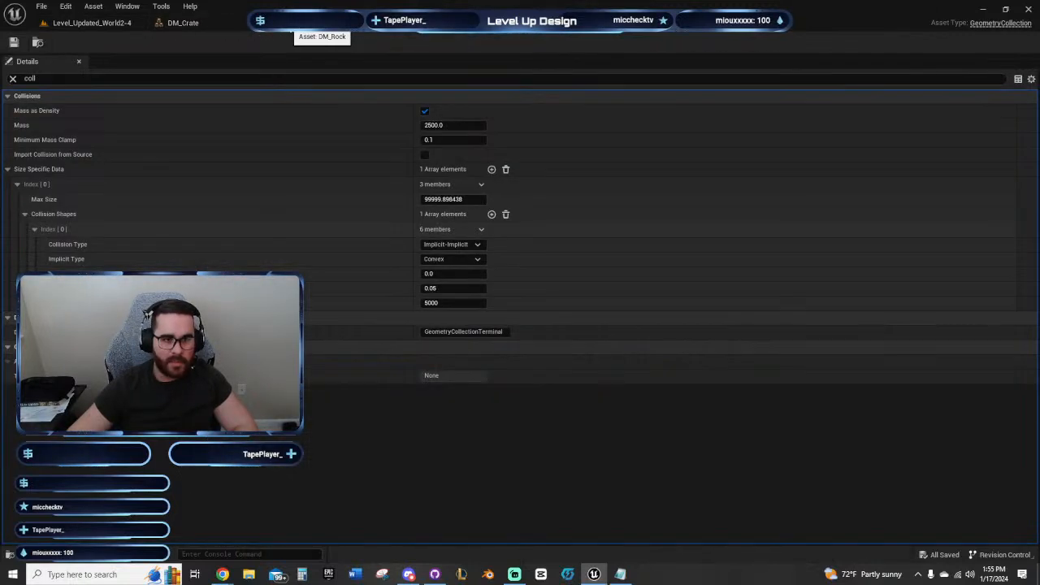
click(93, 22)
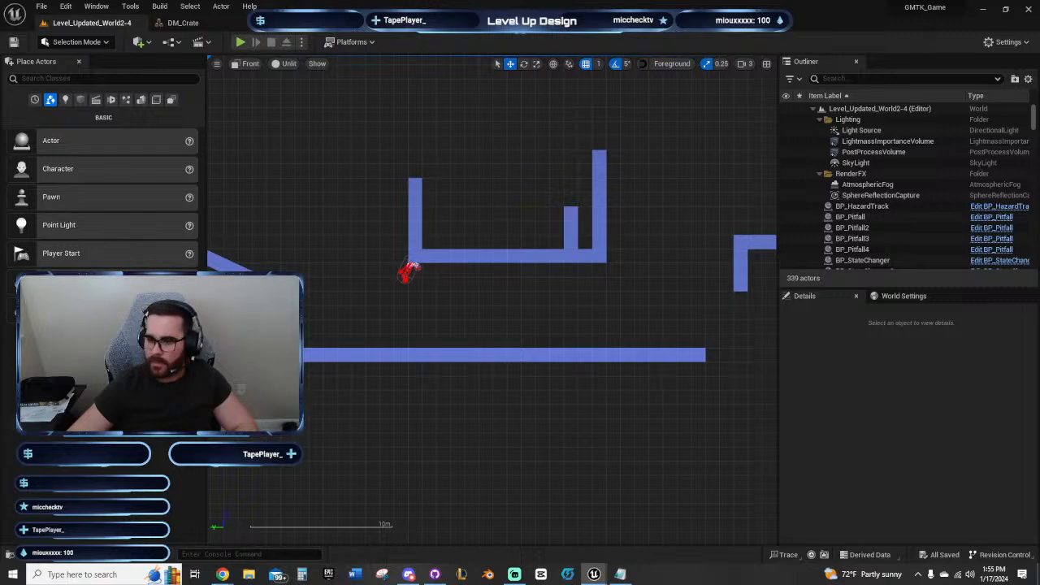
Step: Place a DM_Rock between the U-shaped platform and the lower floor and rotate it 180° about X to hang upside down
drag(801, 309, 564, 316)
right_drag(606, 297, 483, 323)
key(e)
drag(439, 286, 440, 404)
key(w)
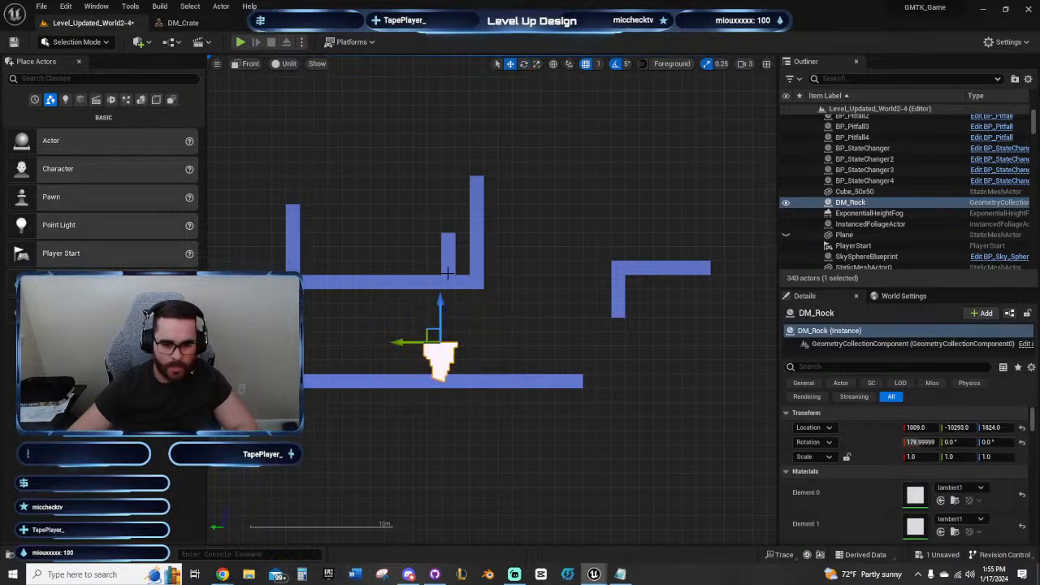
Step: Set the rock's X location to 0 and position it against the U-shaped platform's underside at about Y -9937, Z 2201
scroll(452, 327, up, 2)
drag(418, 325, 389, 233)
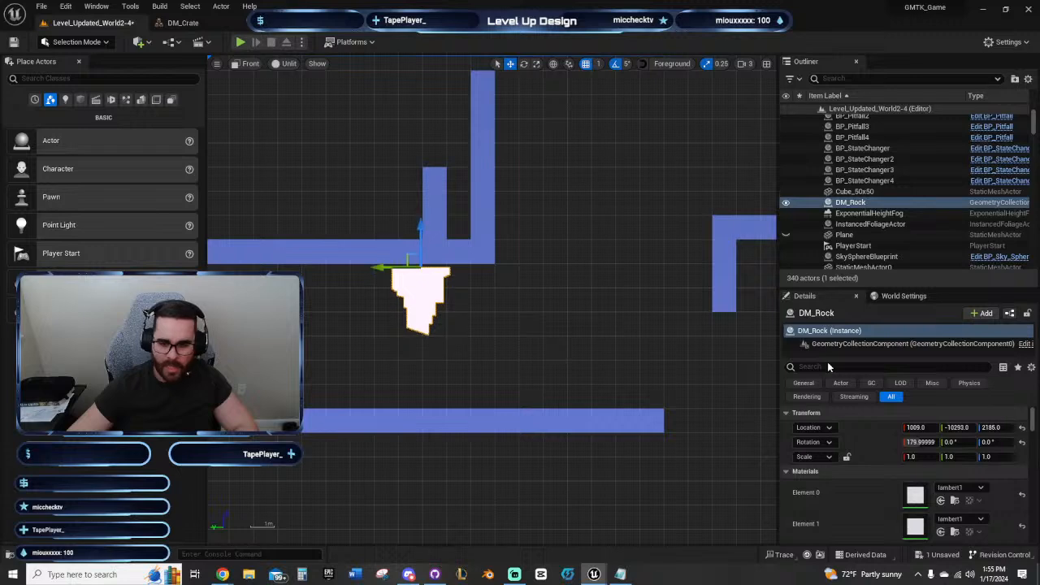
click(916, 427)
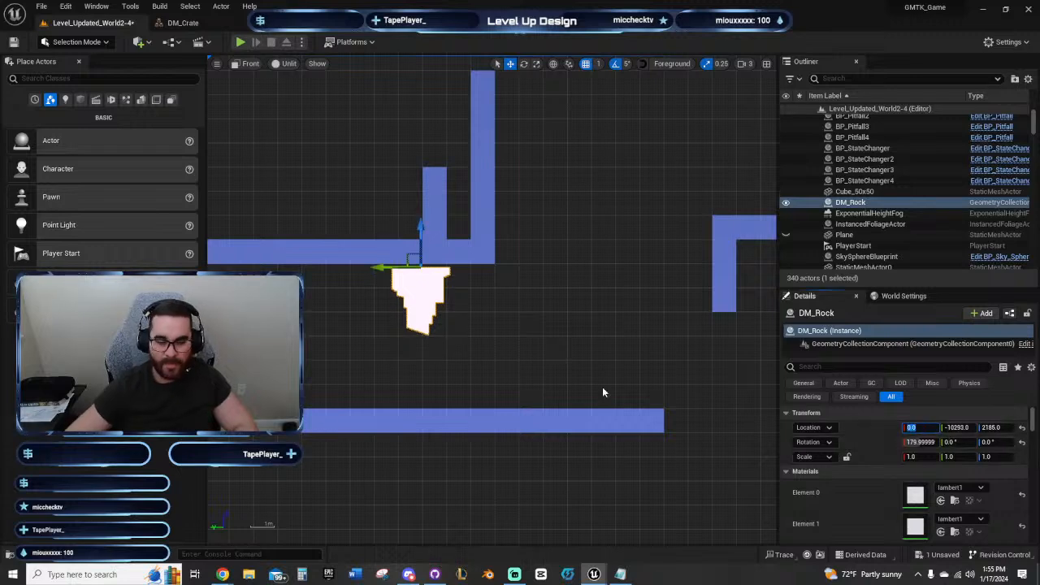
right_drag(519, 368, 694, 434)
scroll(622, 378, up, 4)
drag(566, 250, 563, 234)
scroll(601, 300, down, 7)
right_drag(654, 353, 627, 352)
drag(525, 289, 444, 289)
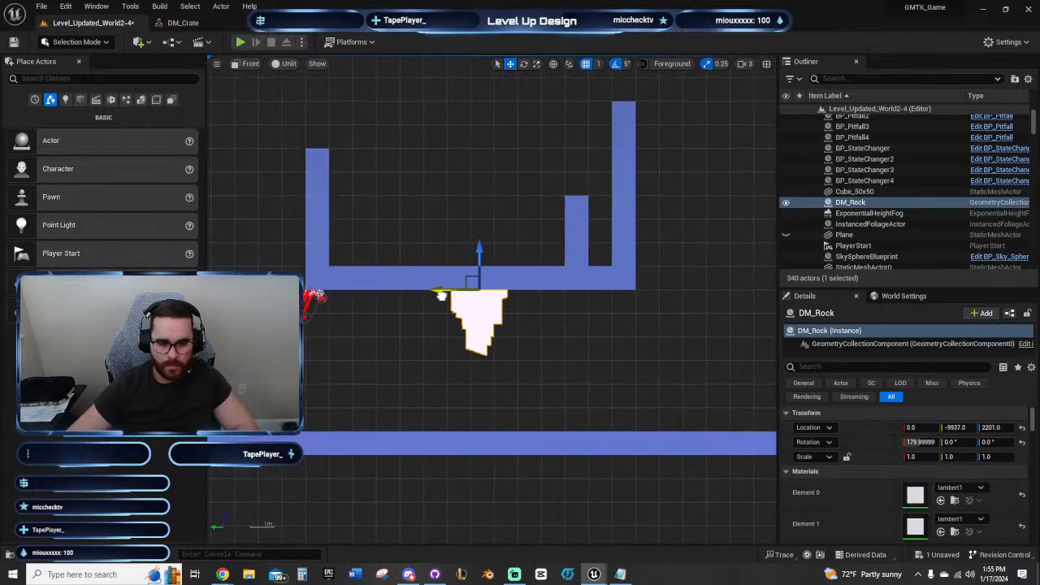
Step: Scale the hanging rock uniformly to 2.0 and deselect it
scroll(706, 357, down, 3)
right_drag(706, 357, 518, 329)
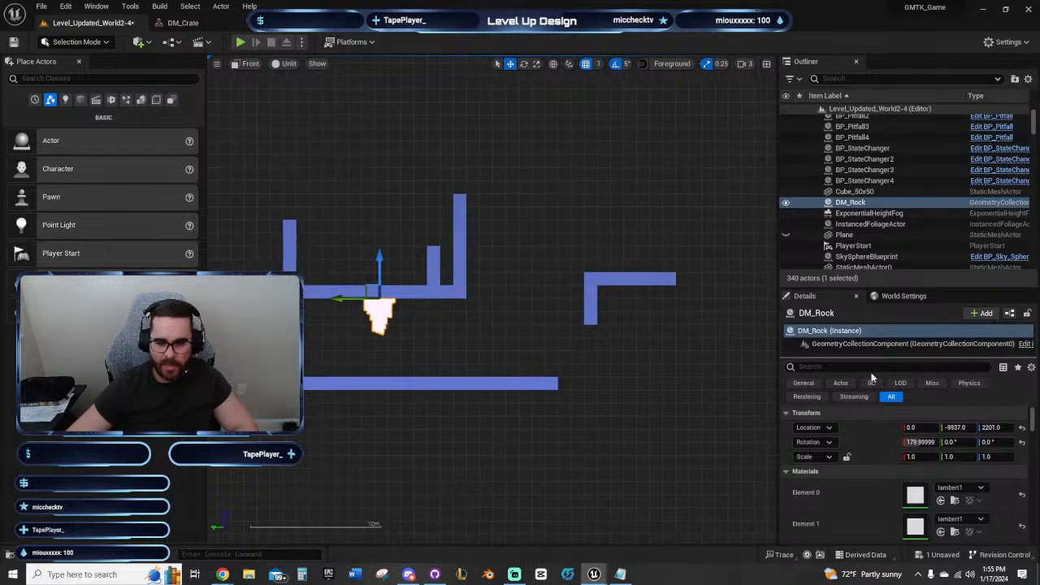
click(912, 456)
text(2)
key(Return)
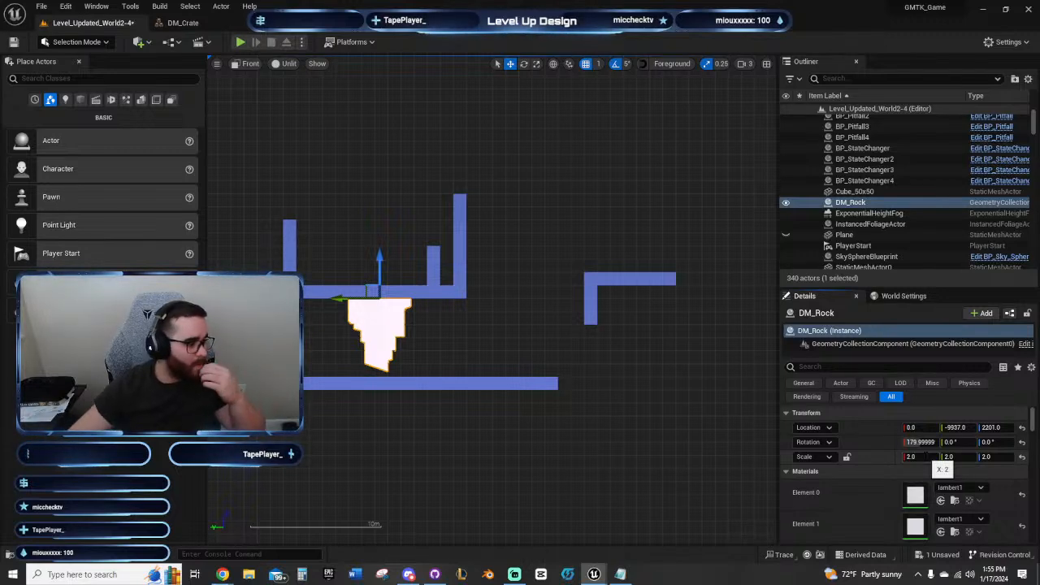
right_drag(469, 328, 478, 352)
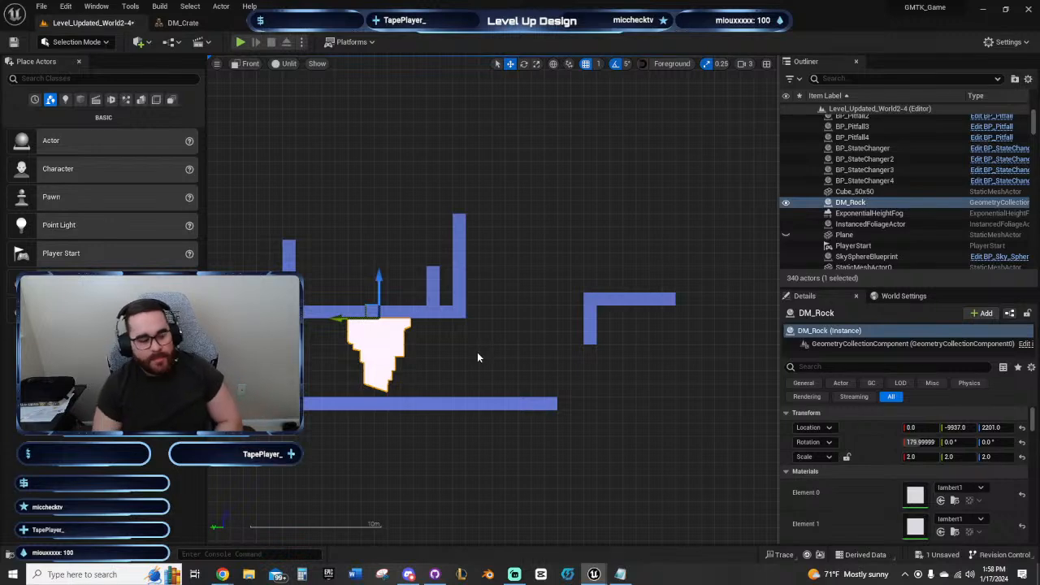
click(478, 354)
Step: Place a BP_BaseExplosionObject TNT block against the rock's side facing the red state changer, at about Y -9651, Z 2054
right_drag(478, 354, 601, 376)
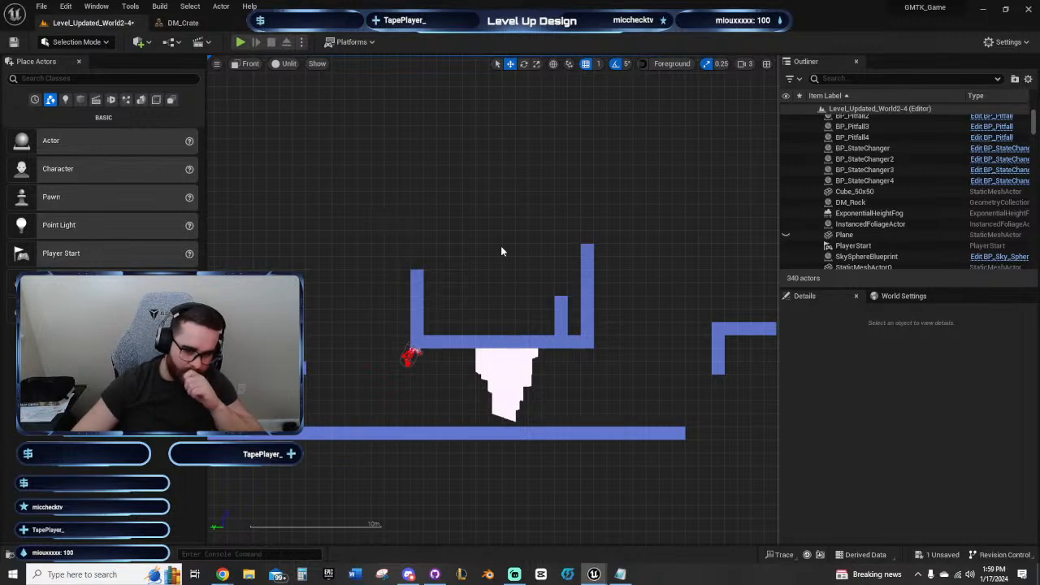
right_drag(501, 245, 410, 175)
right_drag(509, 280, 887, 282)
scroll(621, 305, up, 5)
right_drag(655, 187, 544, 251)
right_drag(656, 351, 610, 341)
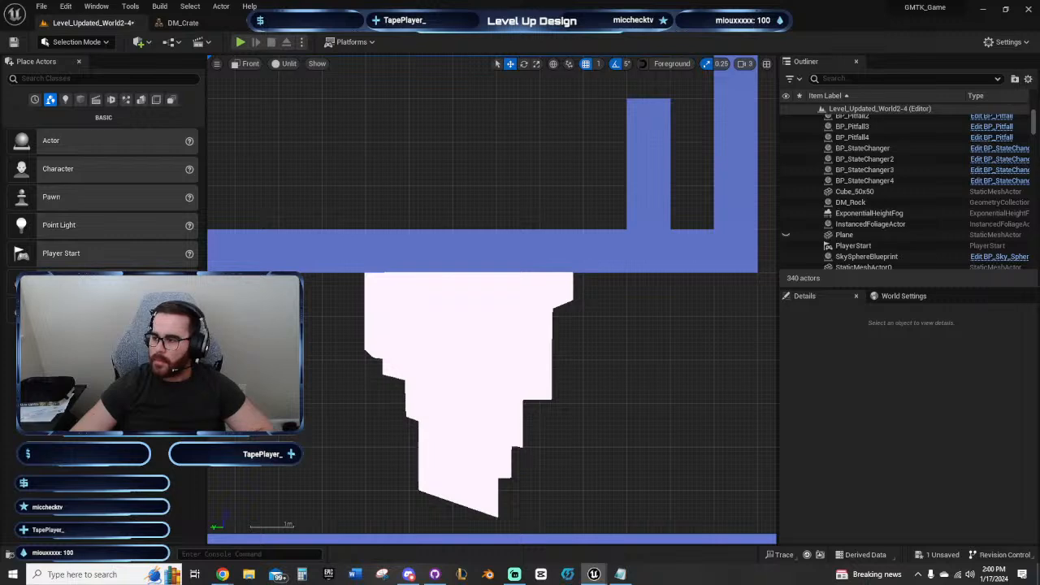
drag(423, 278, 343, 336)
right_drag(576, 362, 537, 327)
right_drag(634, 321, 698, 341)
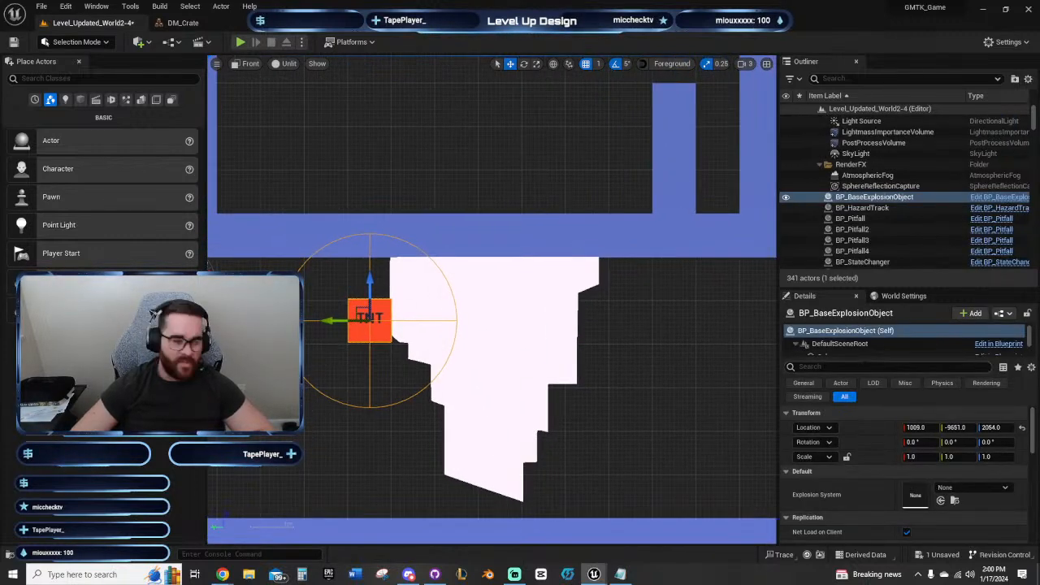
Step: Examine the TNT block's radius circle relative to the hanging rock and the red state changer under the platform corner
right_drag(648, 378, 660, 368)
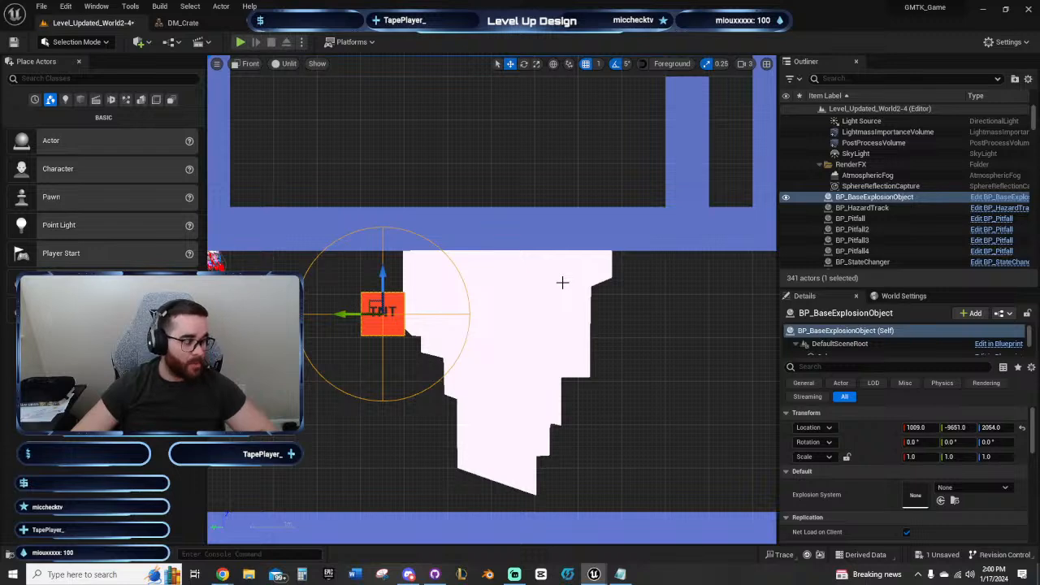
right_drag(634, 326, 618, 320)
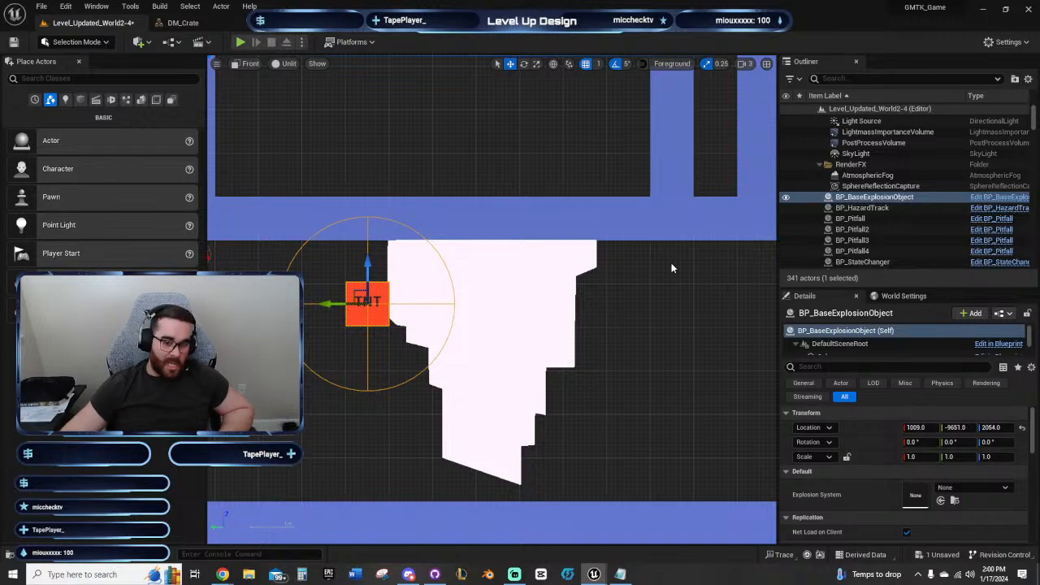
click(652, 282)
click(366, 300)
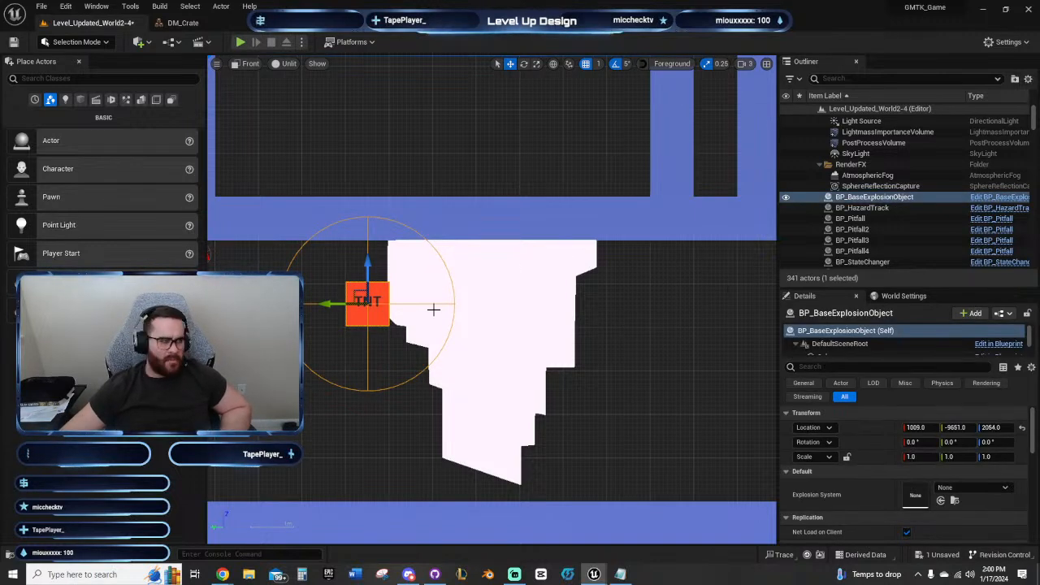
right_drag(653, 392, 759, 360)
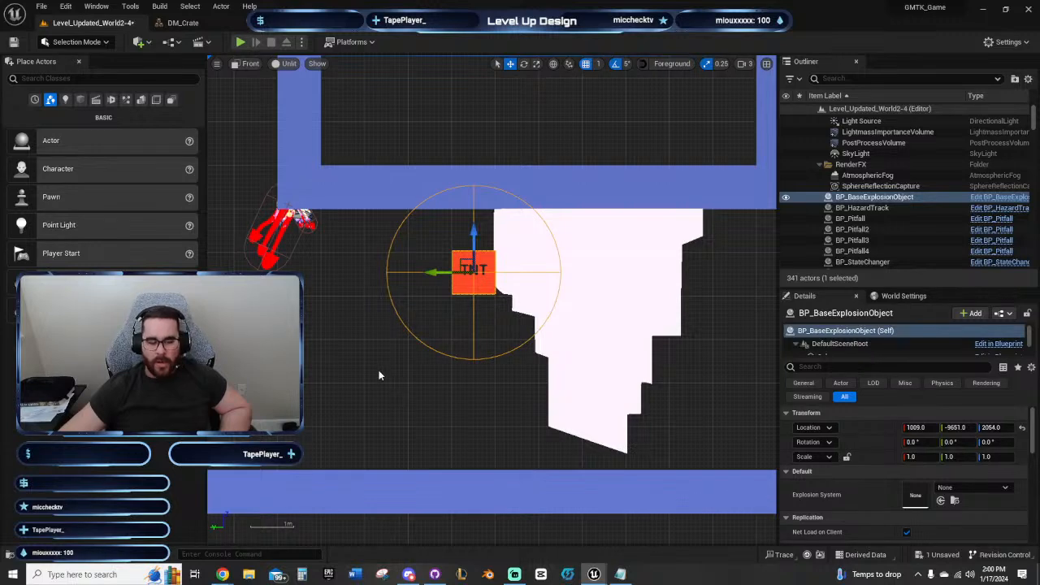
scroll(378, 374, down, 1)
right_drag(380, 368, 395, 422)
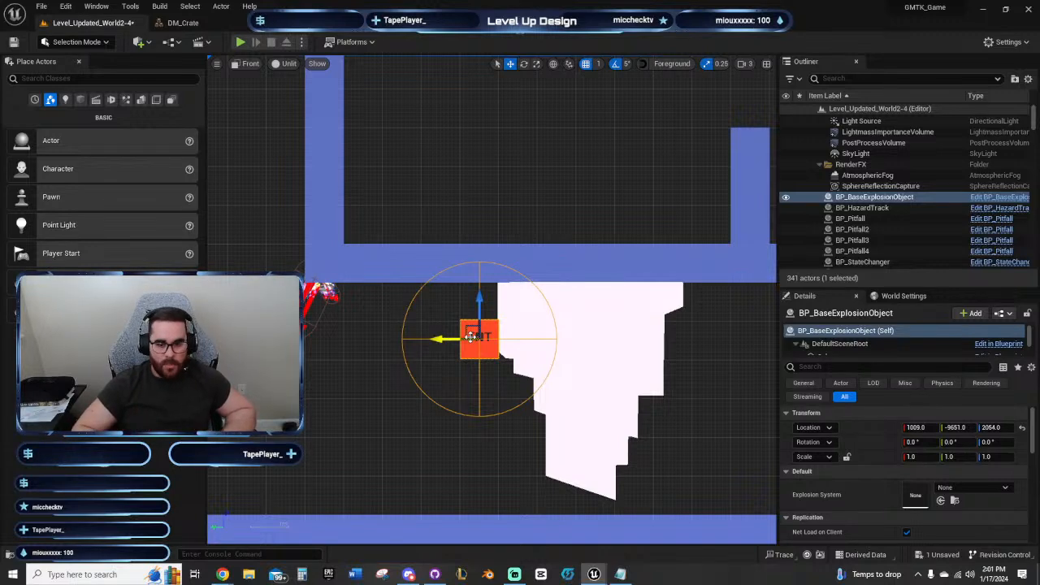
right_drag(355, 358, 434, 391)
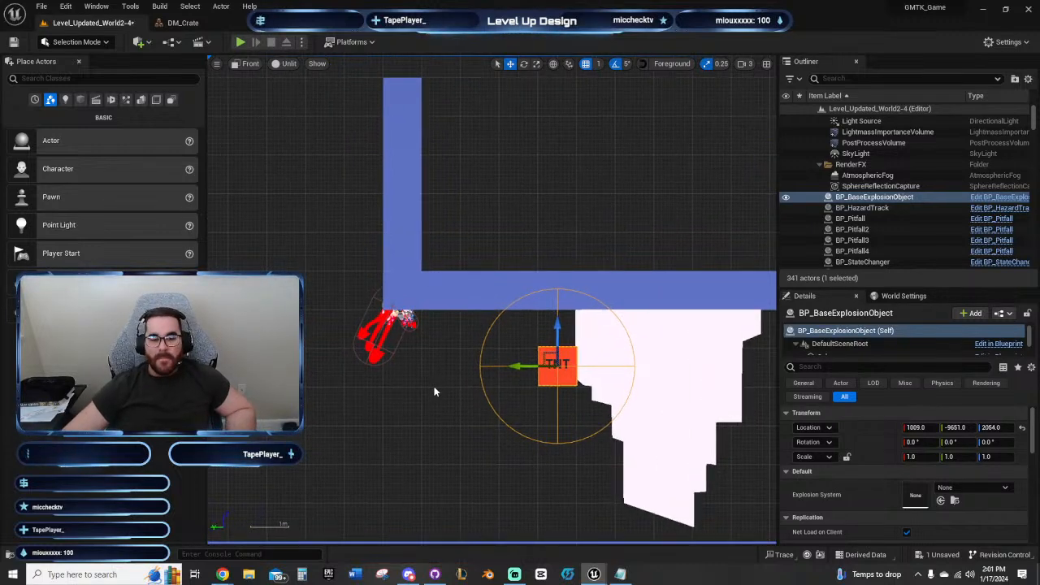
click(434, 392)
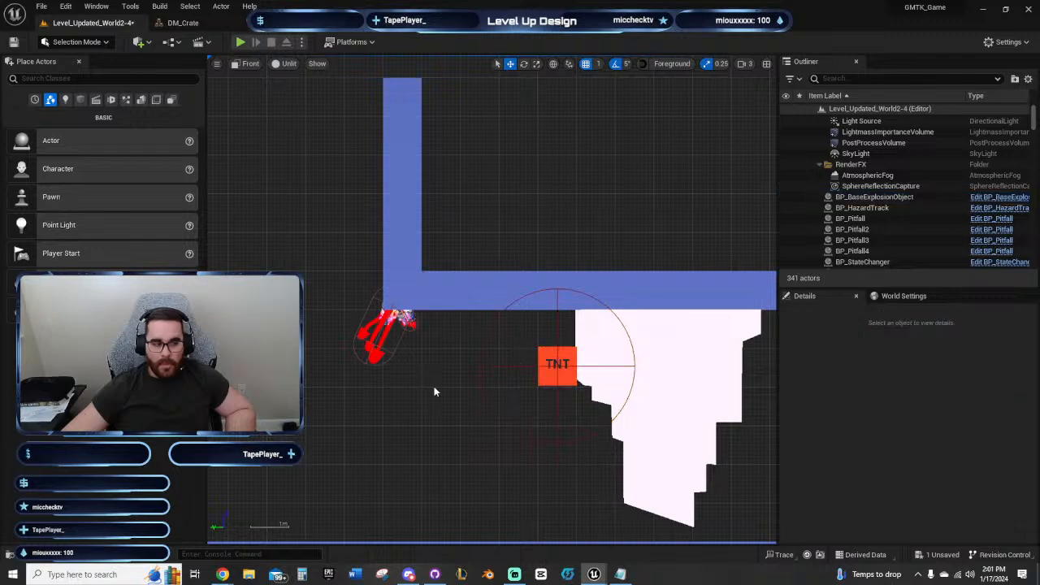
right_drag(432, 394, 411, 409)
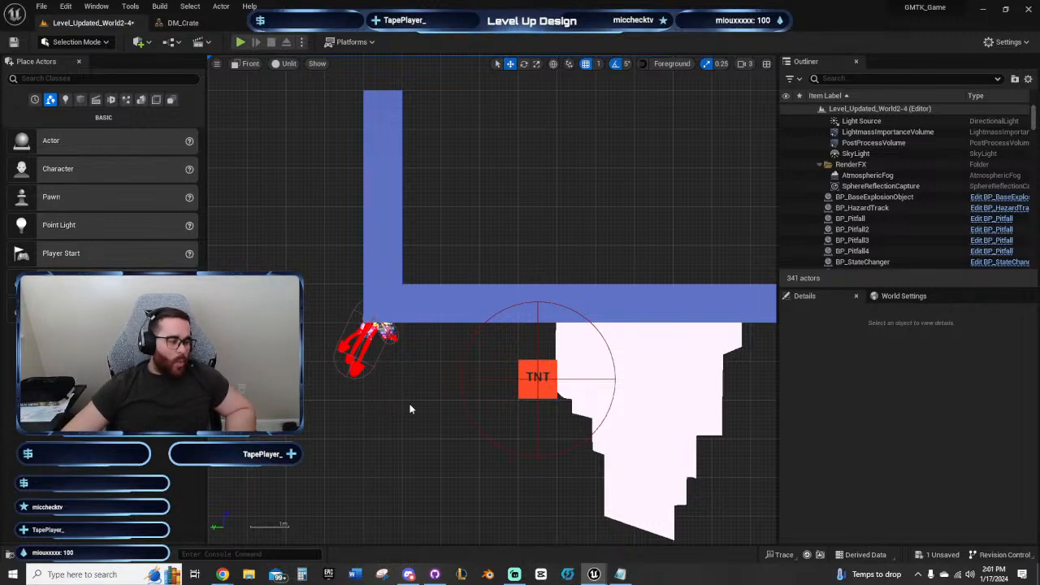
right_drag(410, 405, 377, 393)
click(512, 375)
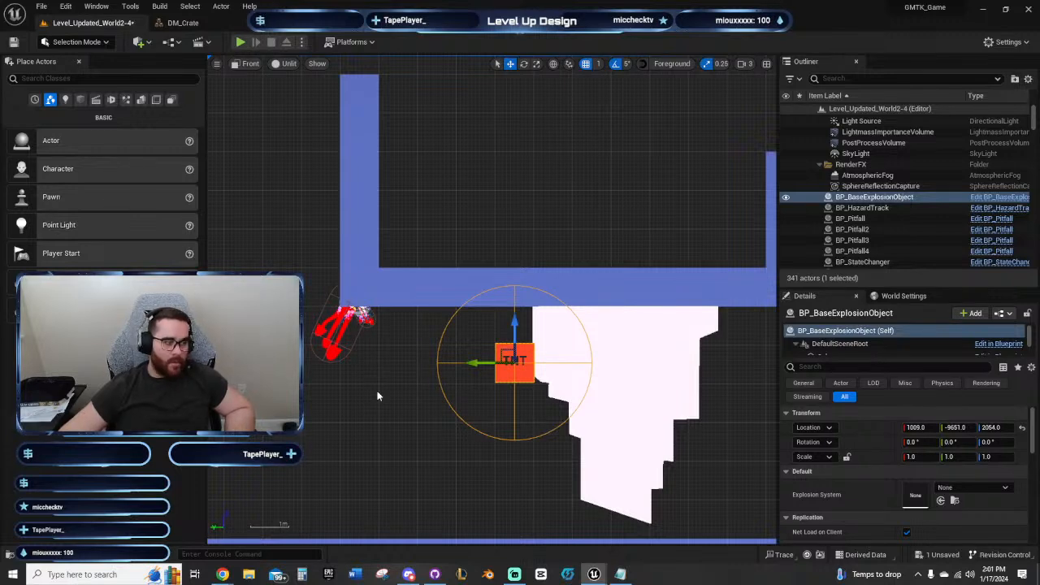
right_drag(365, 390, 421, 382)
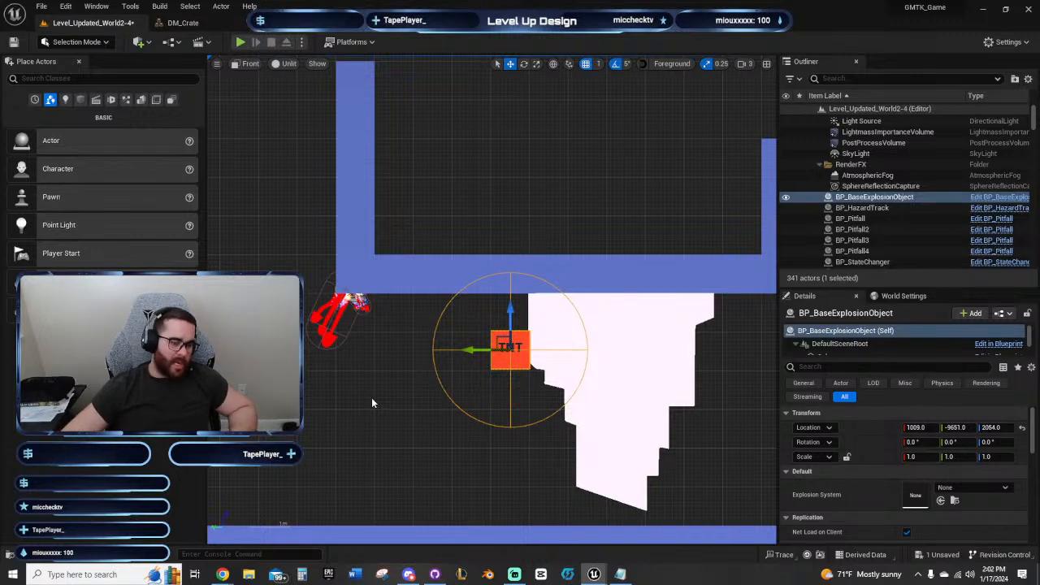
Step: Rotate the TNT block to 105° and move it against the hanging rock's side at Y -9753, Z 2006
right_drag(399, 396, 342, 389)
right_drag(473, 340, 585, 300)
drag(531, 269, 476, 340)
key(e)
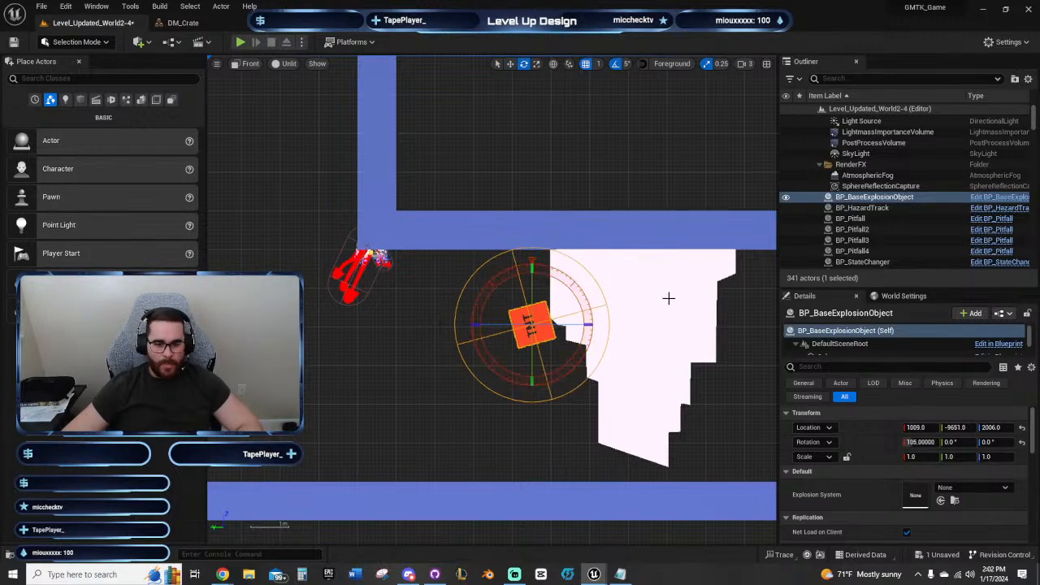
key(w)
right_drag(668, 298, 590, 280)
drag(428, 321, 464, 322)
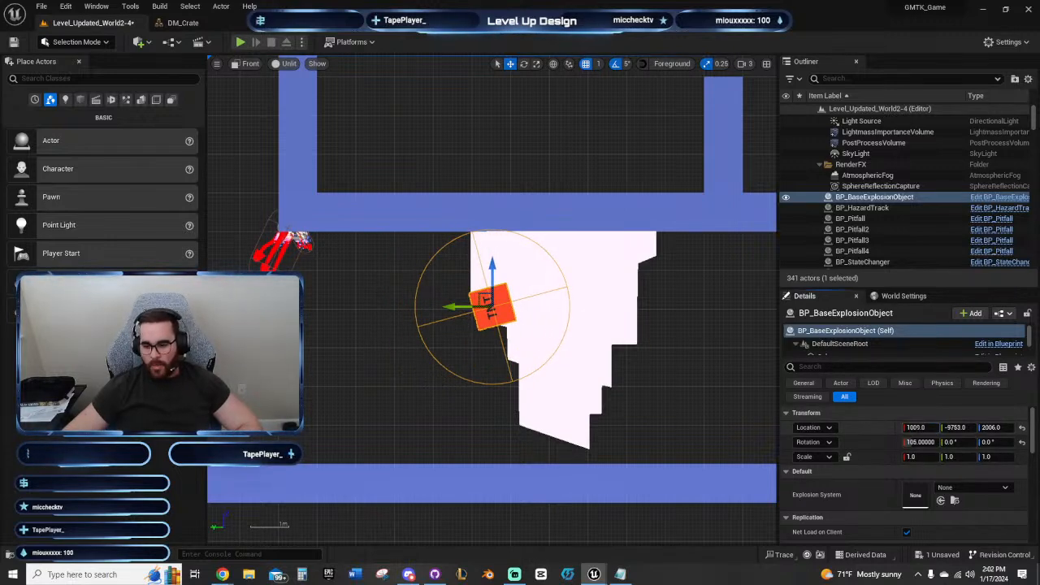
Step: Set the TNT block's X location to 0
click(916, 427)
text(0)
key(Return)
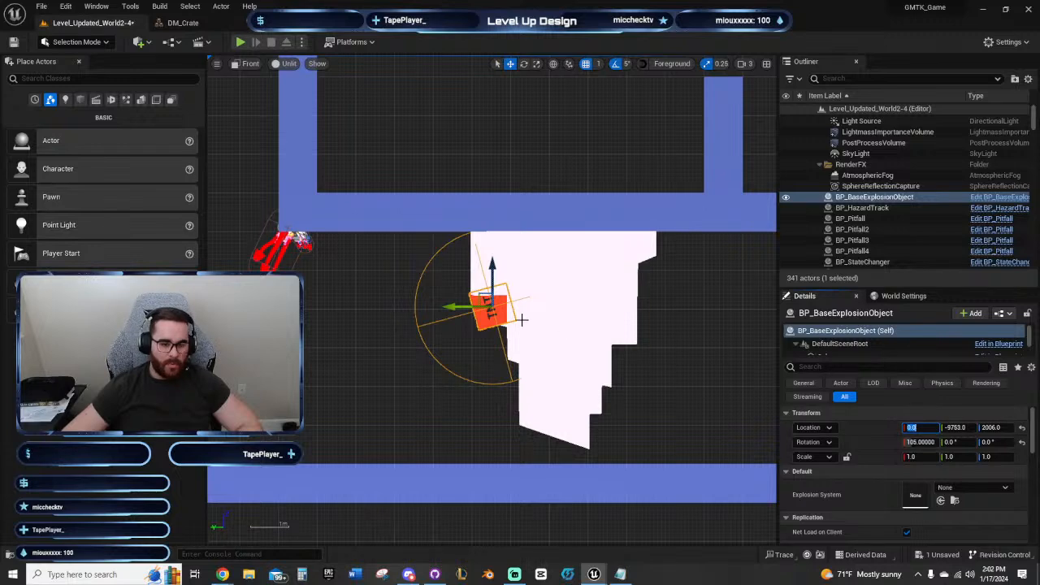
Step: Rotate the TNT block to 135° and lower it to Z 1981 so it sits partly embedded in the rock
right_drag(456, 350, 455, 368)
key(e)
drag(461, 368, 485, 382)
key(w)
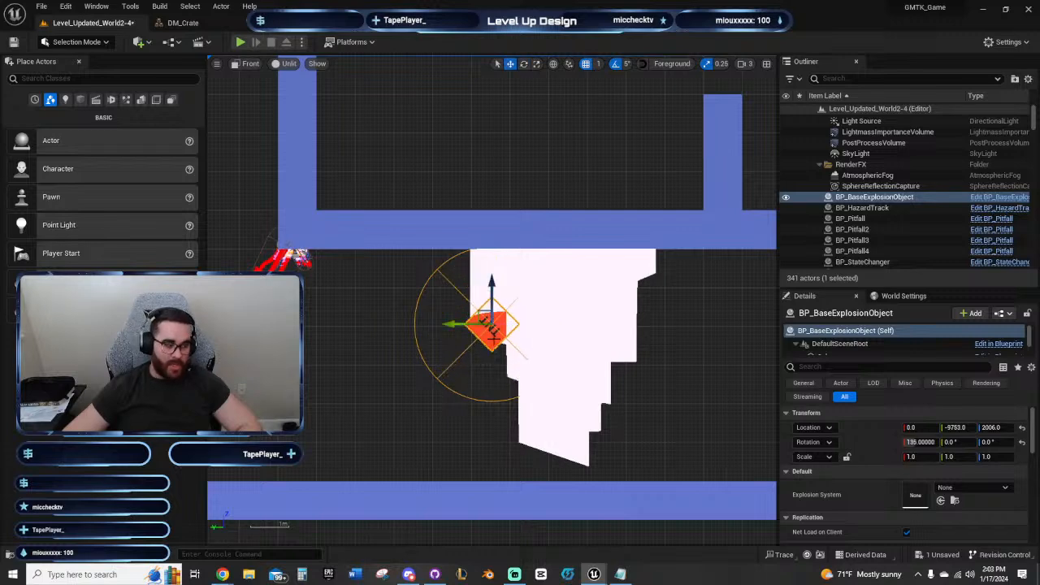
drag(487, 292, 487, 303)
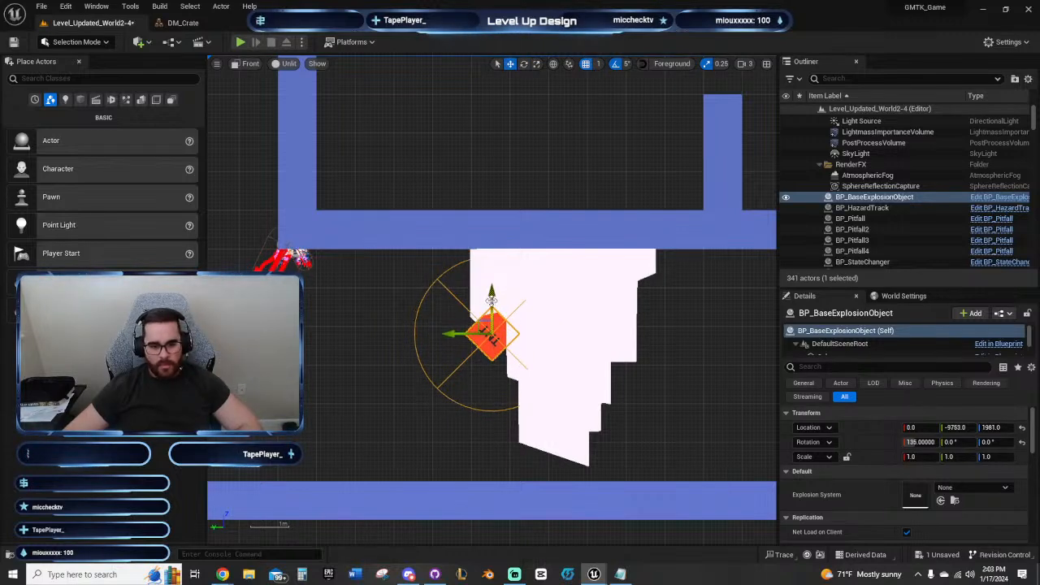
click(437, 402)
Step: Move the ten-cube L-shaped platform six cube widths farther away from the U-shaped platform
right_drag(379, 423, 688, 364)
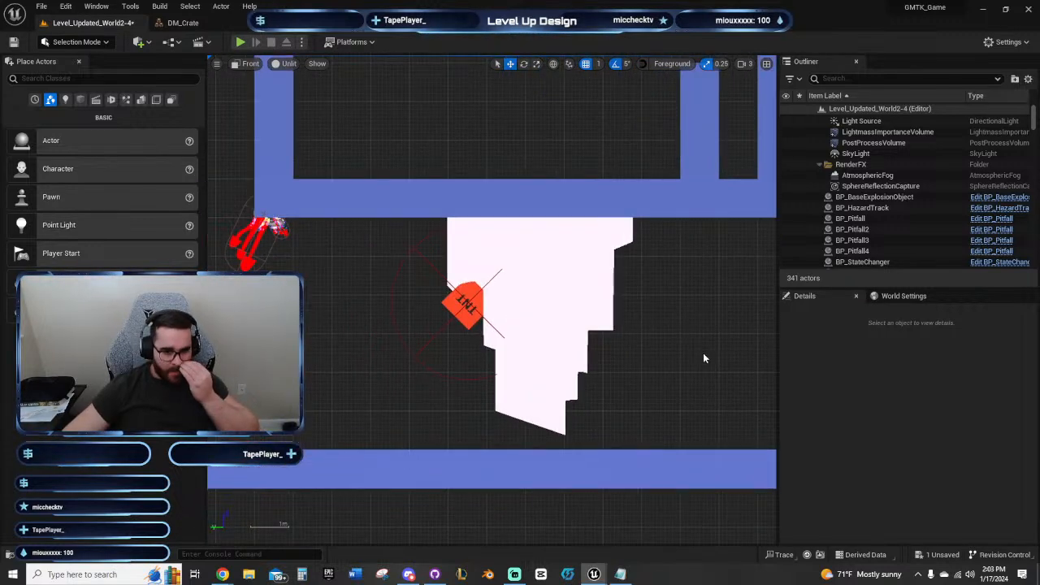
scroll(708, 345, down, 6)
right_drag(681, 329, 449, 340)
right_drag(602, 319, 474, 284)
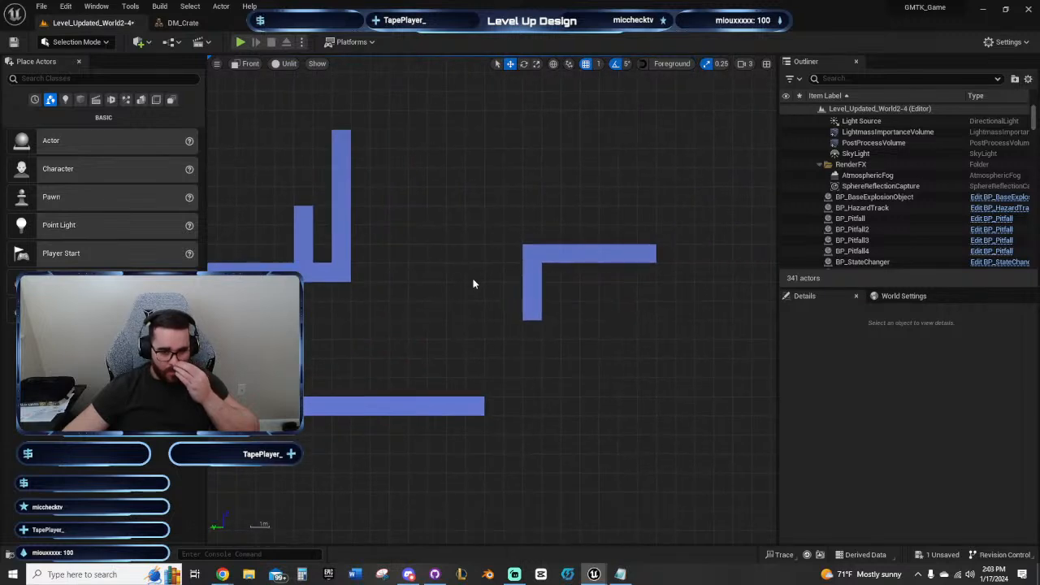
drag(408, 204, 691, 341)
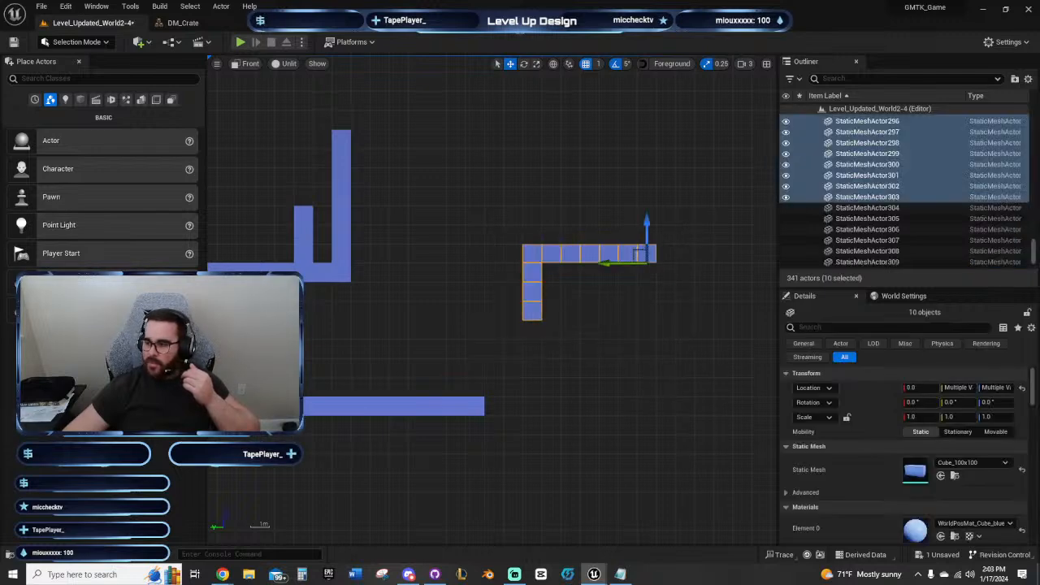
key(Right)
key(Right)
key(Right)
key(Right)
key(Right)
key(Right)
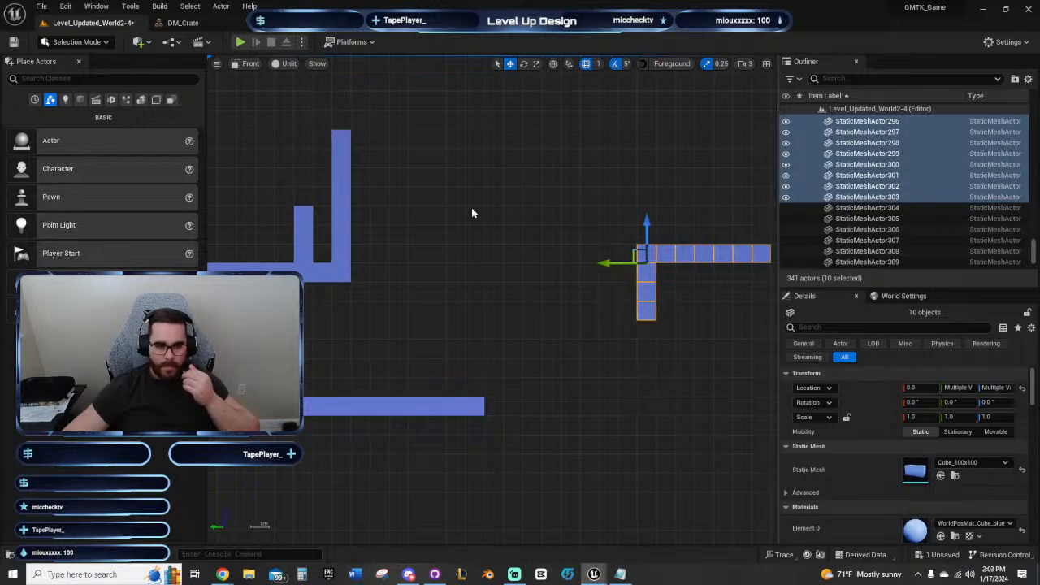
Step: Move the U-shaped platform's tall end wall, short inner wall and connecting floor cubes seven cube widths toward the L-shaped platform
right_drag(455, 286, 539, 298)
click(429, 287)
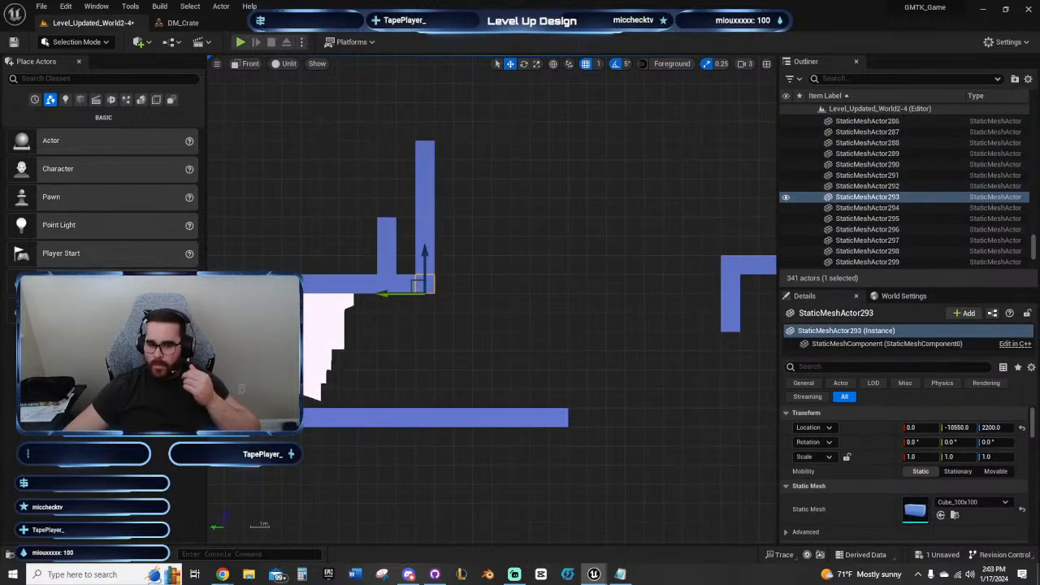
drag(379, 131, 497, 287)
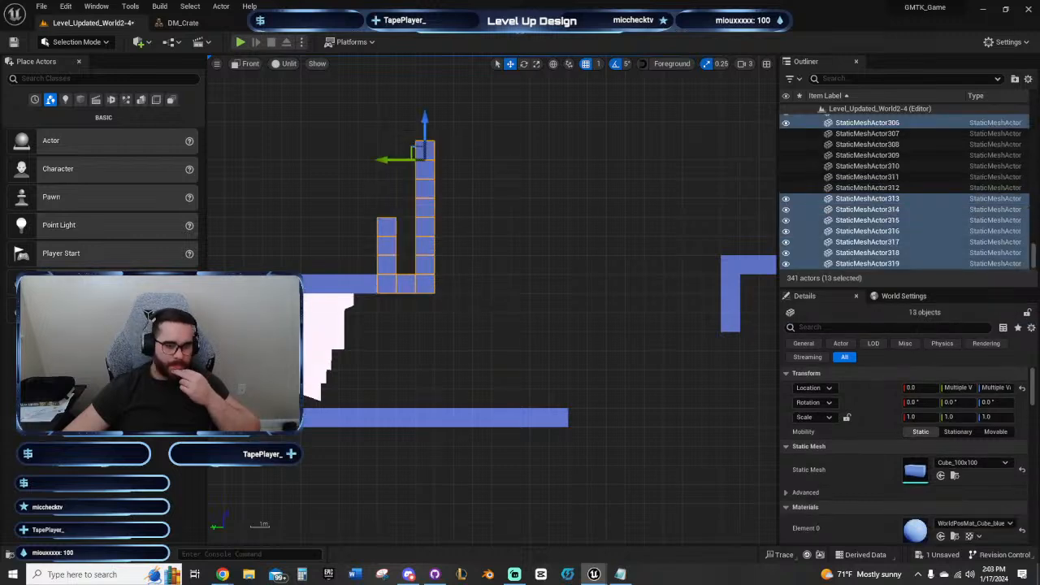
key(Right)
key(Right)
key(Right)
key(Right)
key(Right)
key(Right)
key(Right)
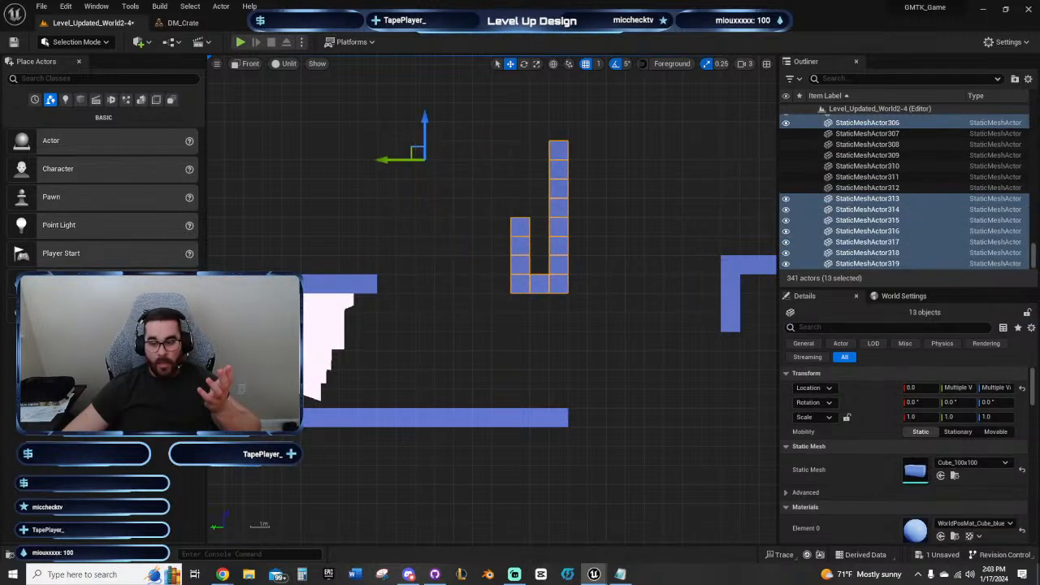
key(Left)
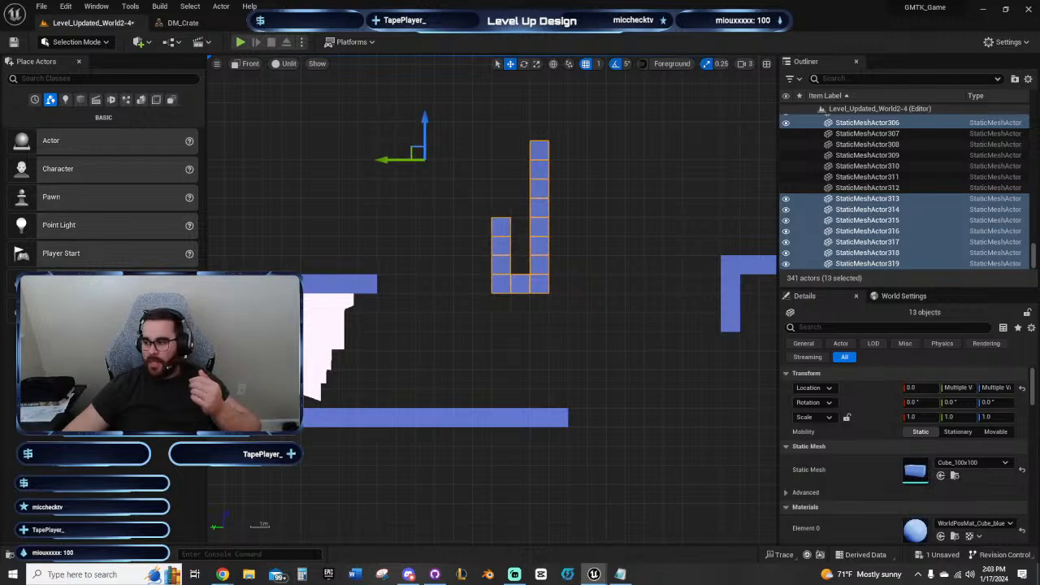
key(Right)
Step: Fill the gap in the U-shaped platform's floor with seven duplicates of its end cube at Z 2200
click(372, 284)
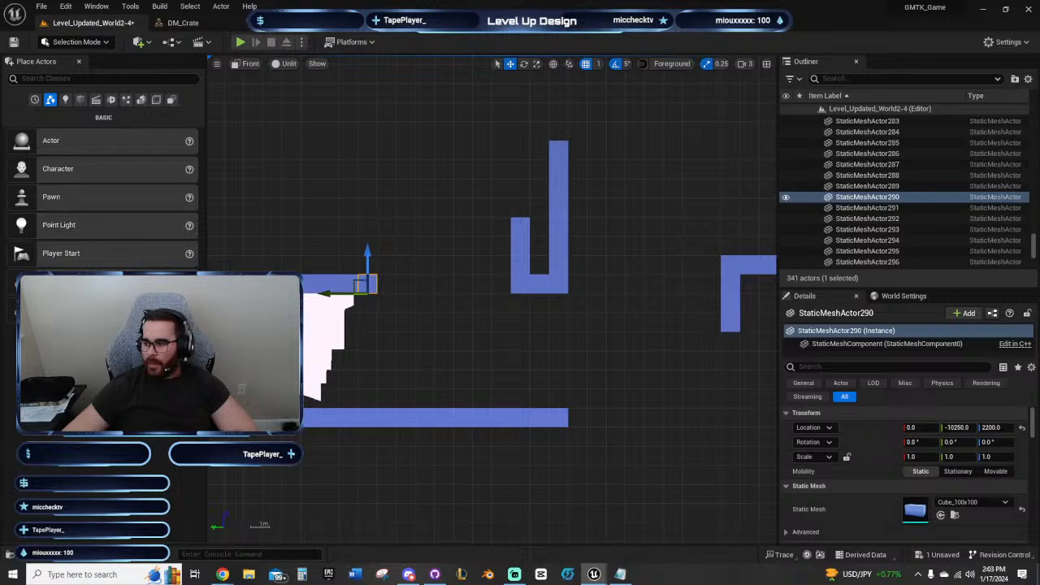
key(alt+Right)
key(alt+Right)
key(alt+Right)
key(alt+Right)
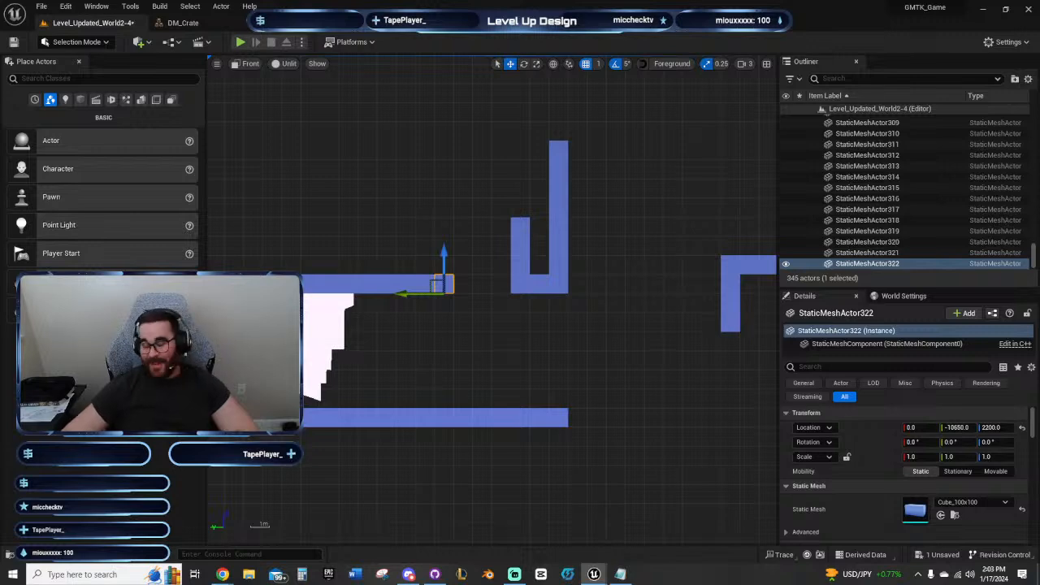
key(alt+Right)
key(alt+Right)
key(alt+Right)
click(514, 356)
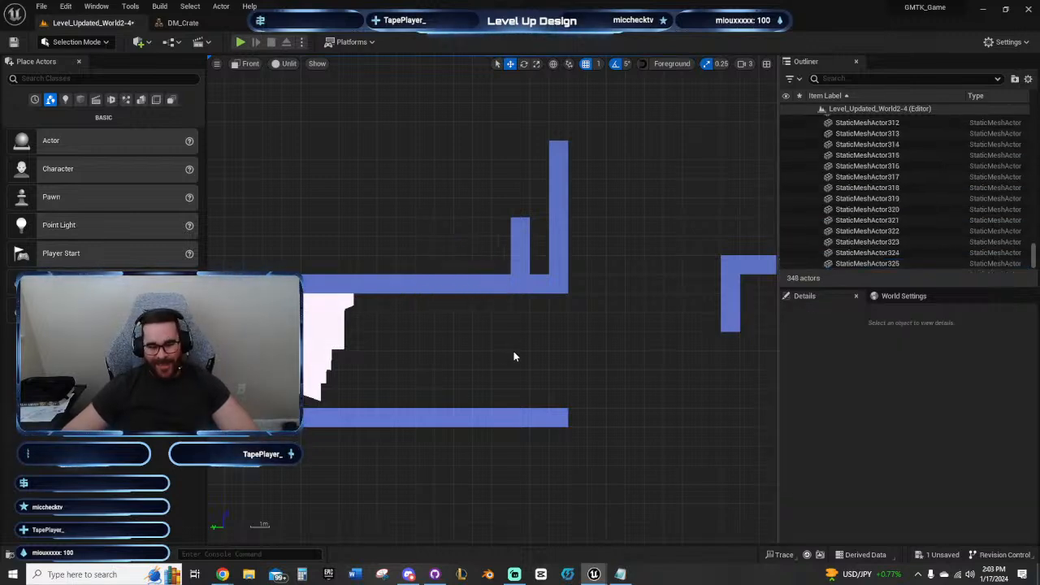
Step: Extend the lower floor toward the L-shaped platform with four duplicates of its end cube, reaching Y -11650
right_drag(514, 356, 414, 281)
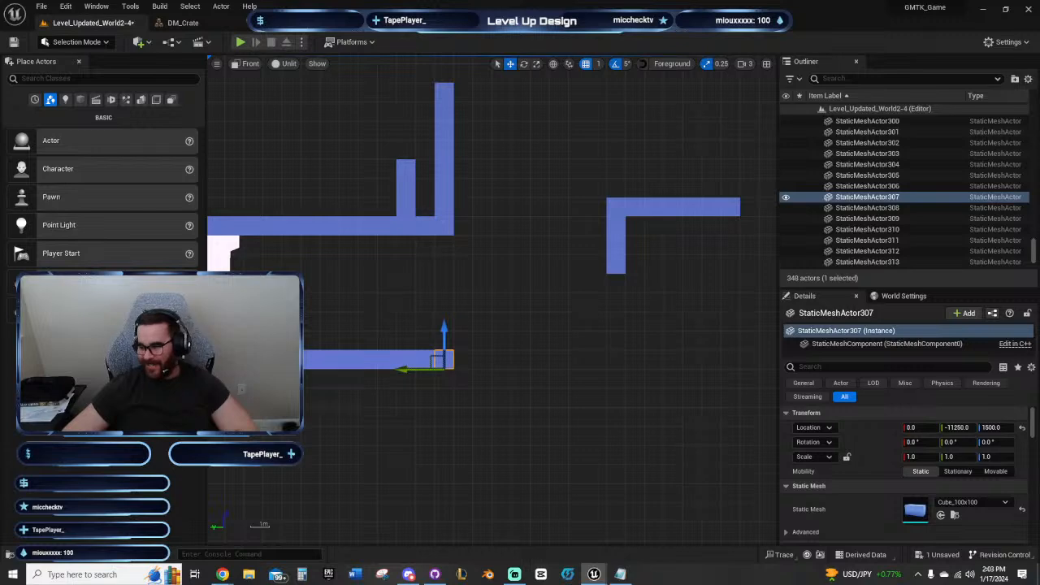
key(alt+Right)
key(alt+Right)
key(alt+Right)
right_drag(613, 374, 583, 373)
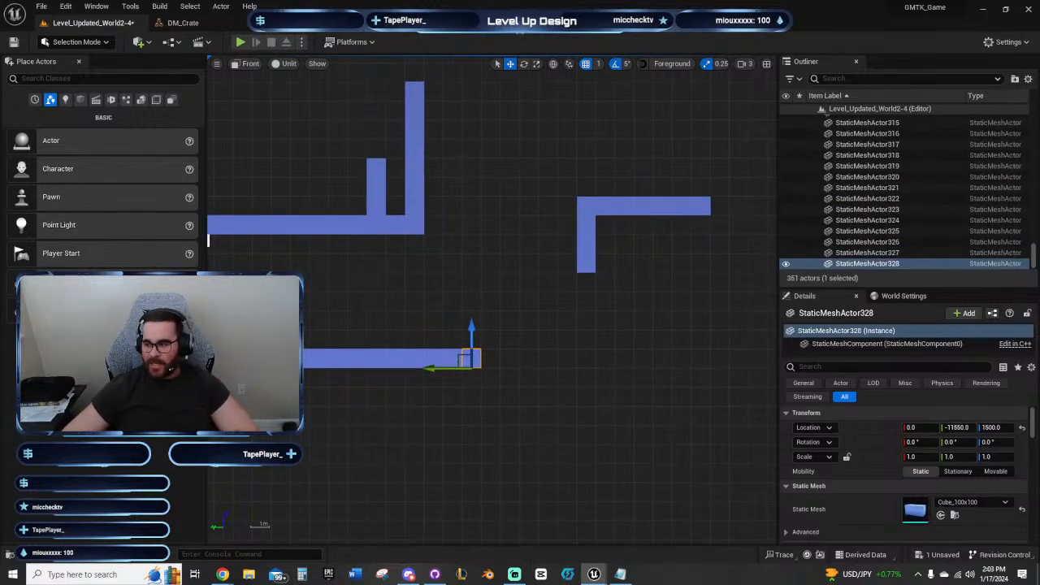
alt+drag(454, 369, 473, 369)
right_drag(474, 376, 501, 411)
right_drag(525, 283, 529, 355)
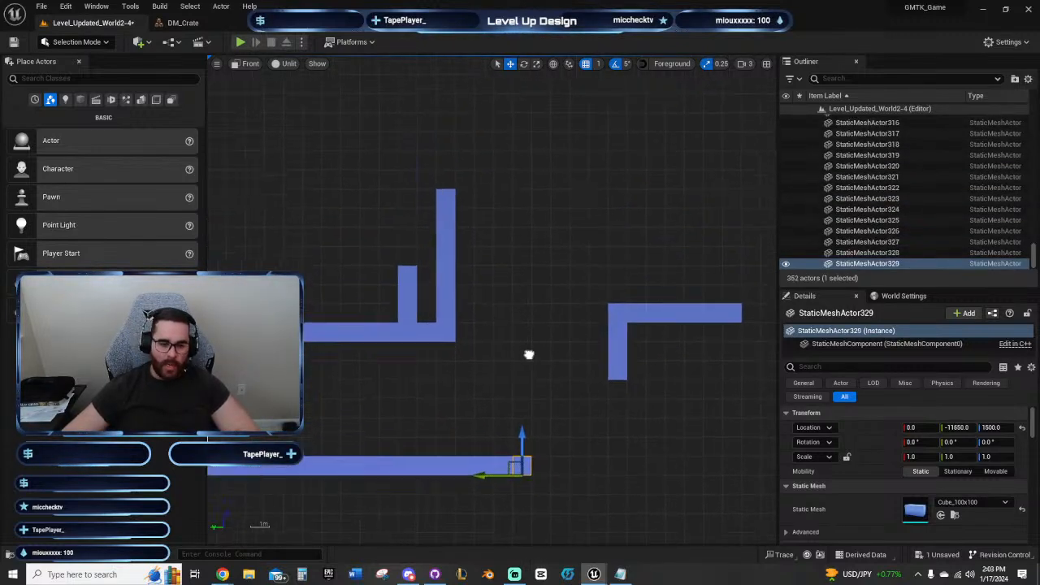
click(531, 355)
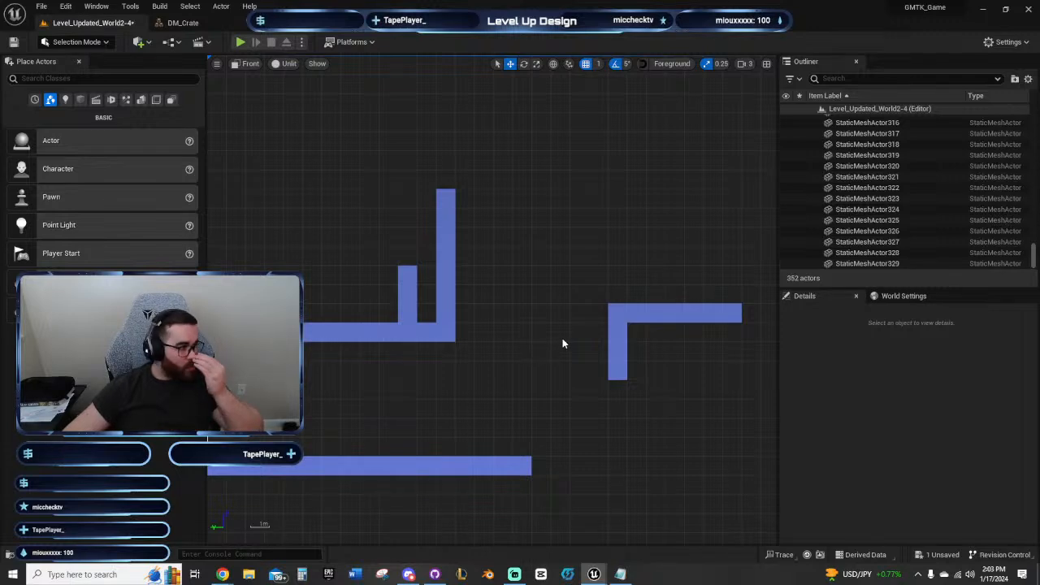
Step: Examine the section's layout from the sloped ramp past the hanging rock to the lengthened floor and L-shaped platform
right_drag(563, 342, 429, 344)
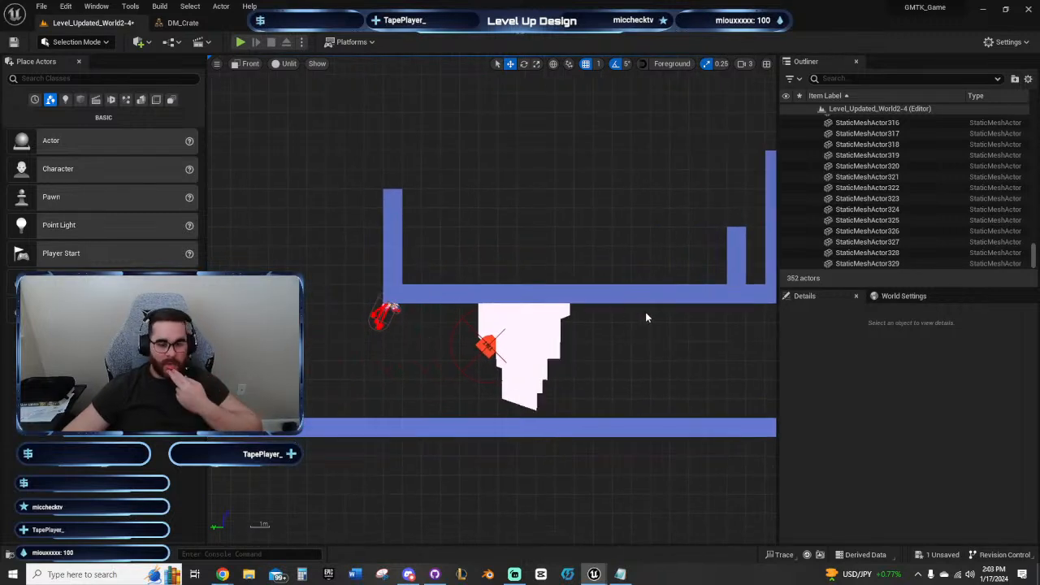
right_drag(648, 316, 497, 336)
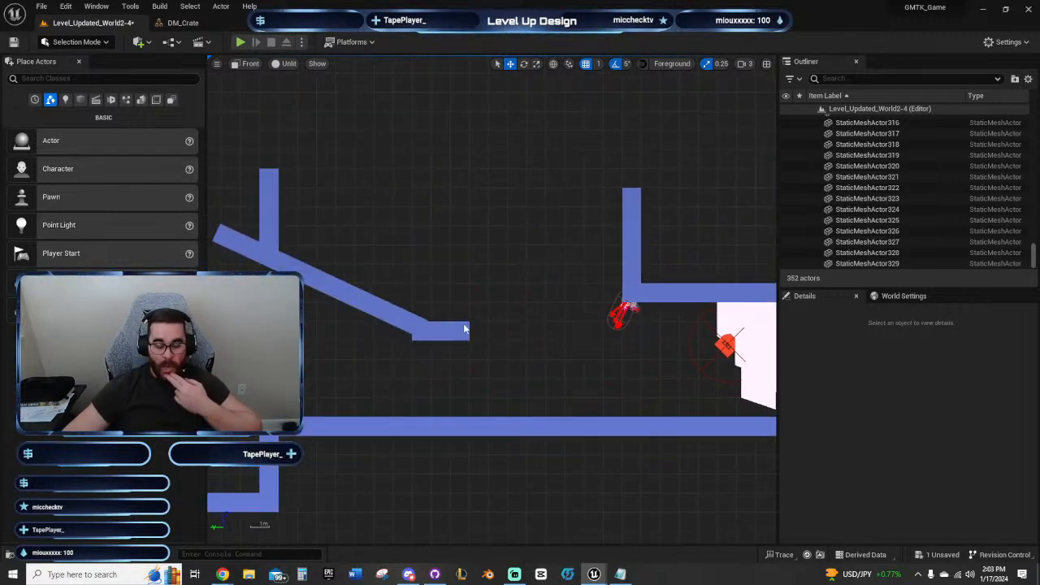
click(464, 330)
right_drag(563, 268, 441, 239)
right_drag(692, 266, 498, 271)
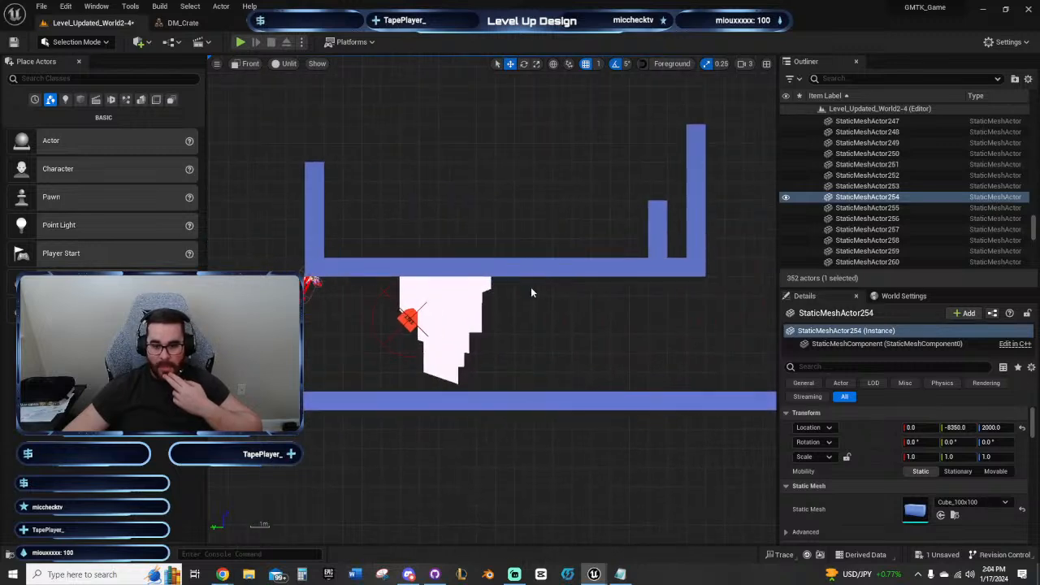
right_drag(579, 294, 602, 323)
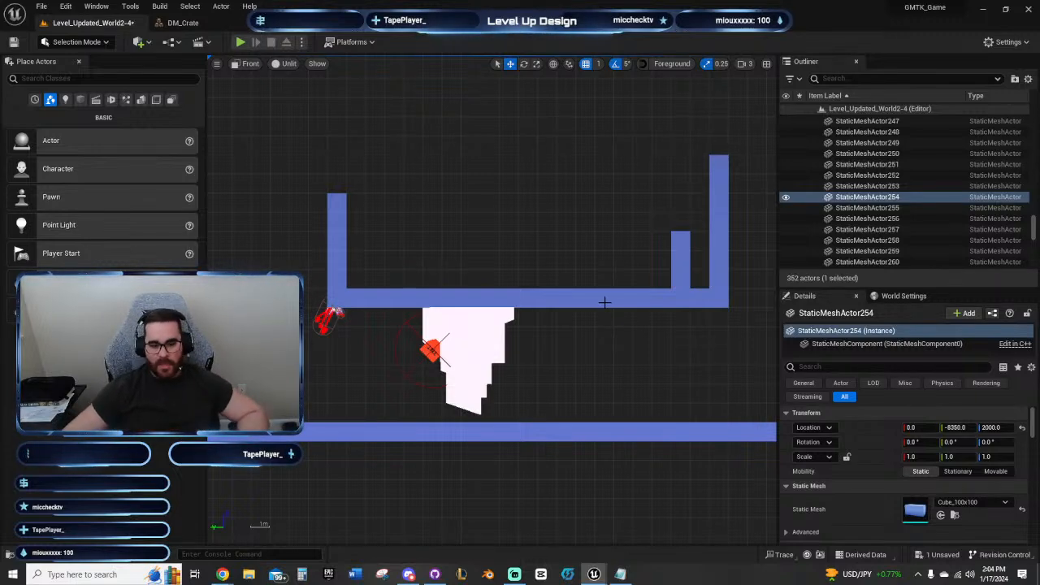
click(656, 376)
right_drag(657, 376, 423, 336)
right_drag(660, 379, 469, 348)
right_drag(539, 323, 498, 322)
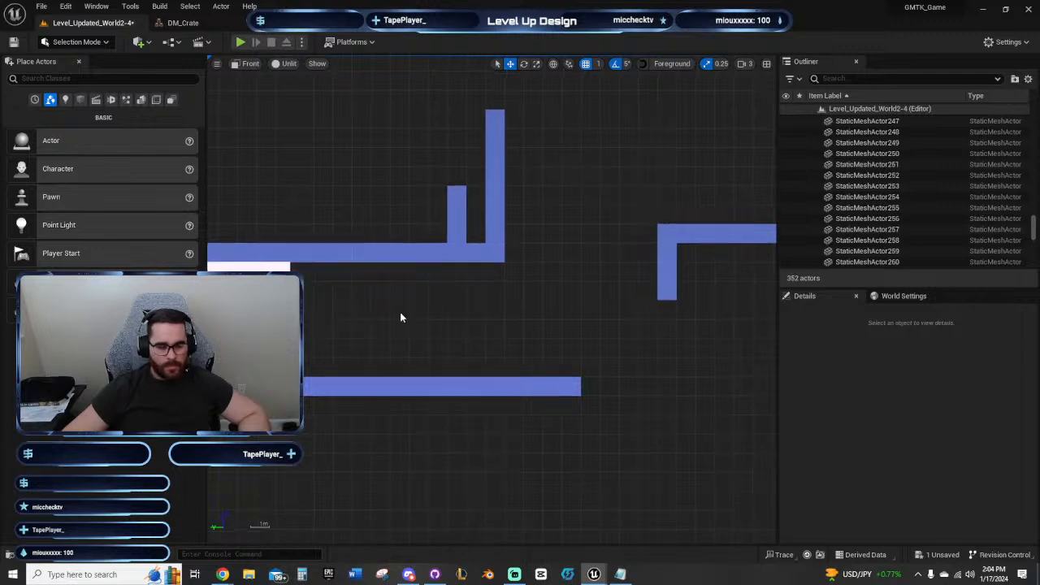
right_drag(400, 317, 510, 293)
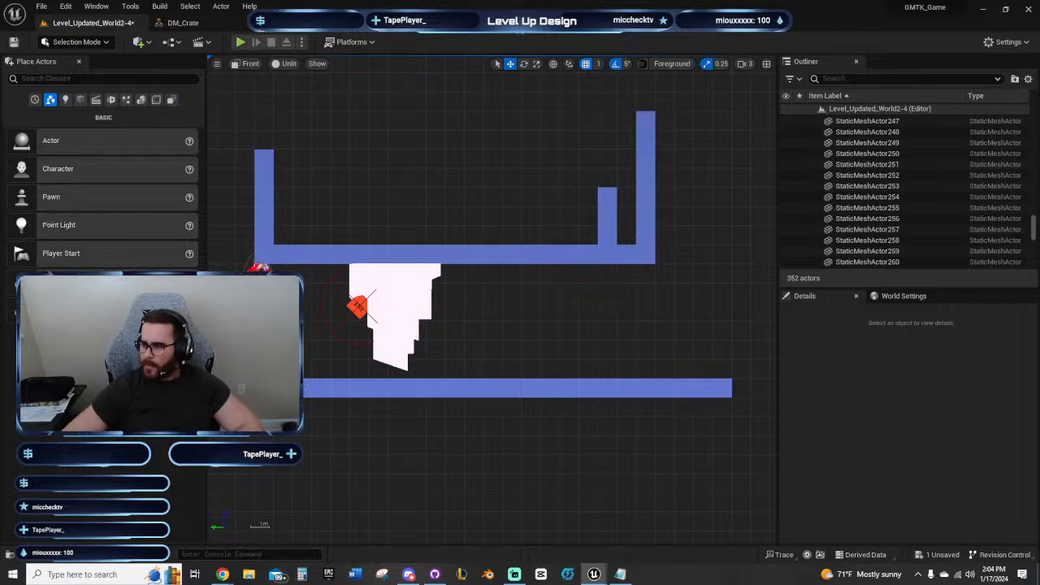
Step: Place a BP_AutoShooter beneath the U-shaped platform beyond the hanging rock, at about Y -10481, Z 2047
drag(1039, 122, 632, 290)
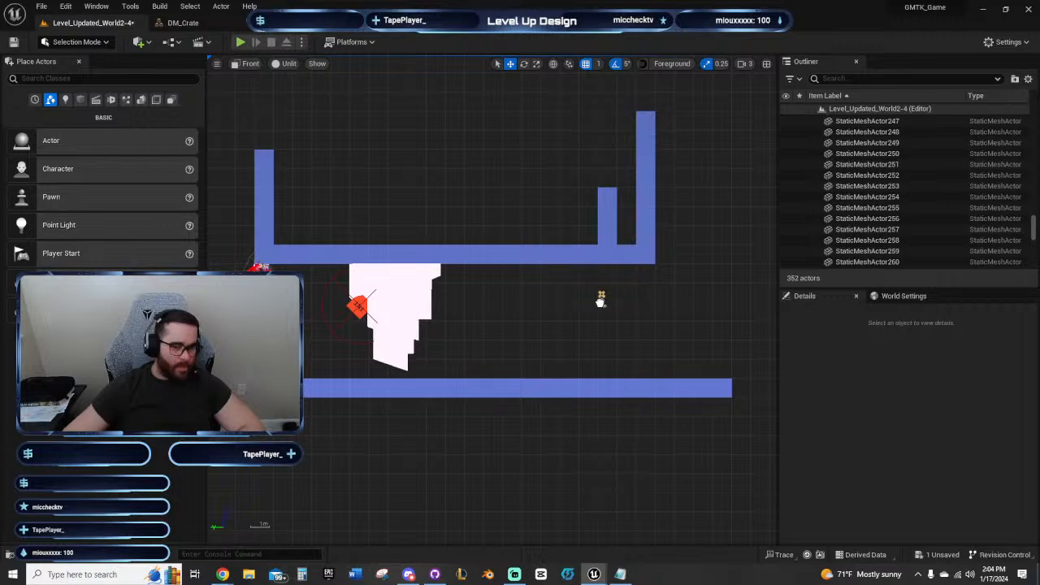
drag(520, 290, 520, 289)
scroll(528, 268, up, 5)
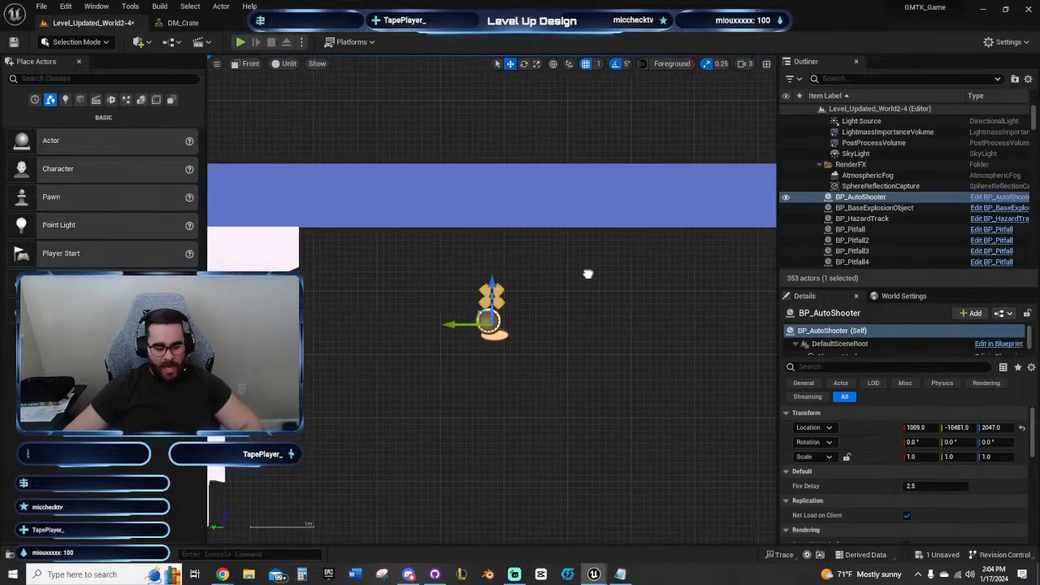
Step: Rotate the auto shooter to -90°, -90°, 0° so its firing arrow points straight down
key(e)
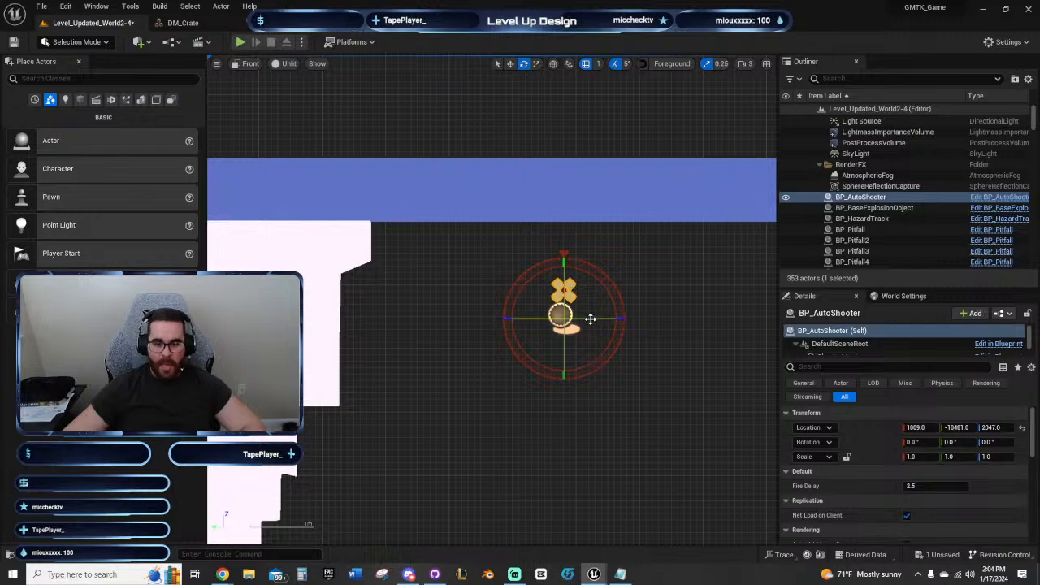
drag(590, 319, 643, 319)
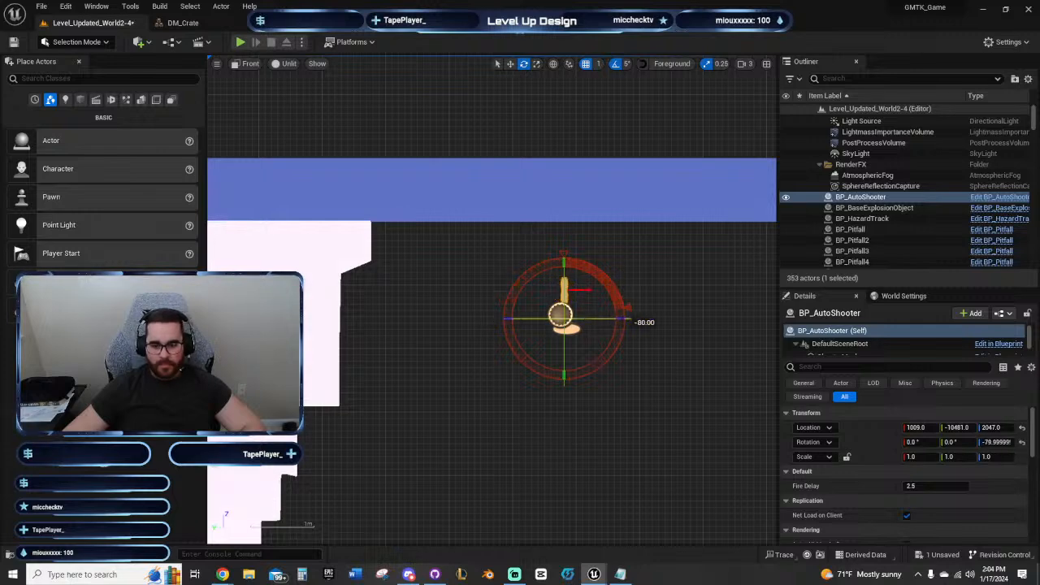
key(w)
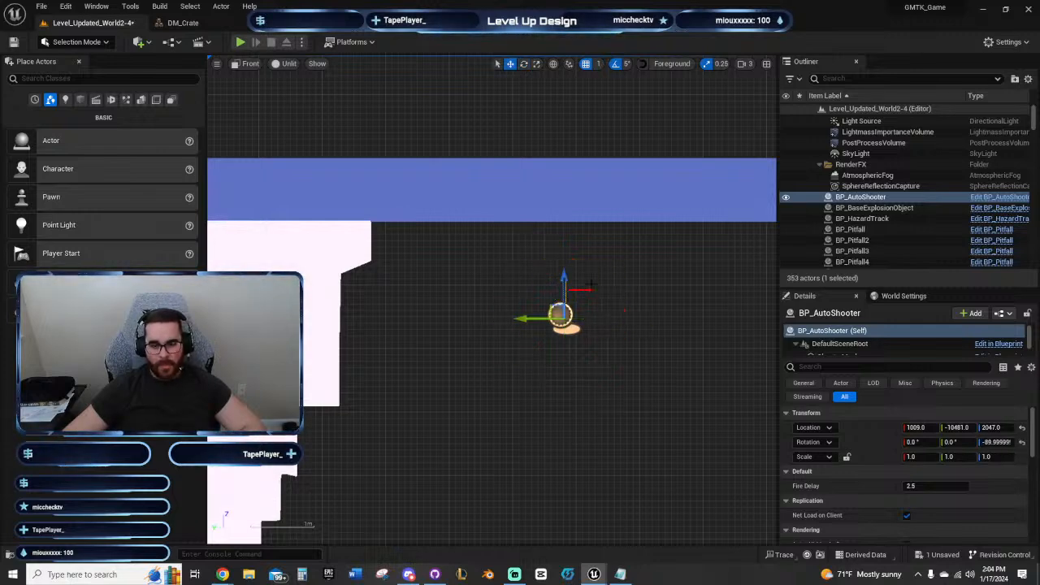
key(e)
drag(585, 268, 646, 322)
key(w)
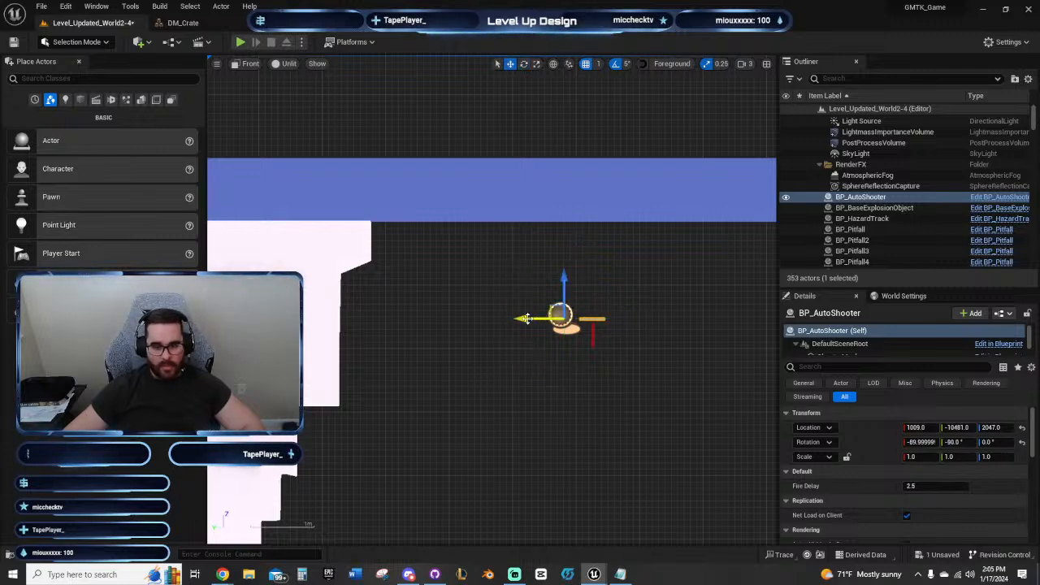
Step: Move the auto shooter against the U-shaped platform's underside at Y -10331, Z 2200
drag(530, 319, 434, 319)
drag(466, 282, 488, 181)
scroll(584, 311, up, 5)
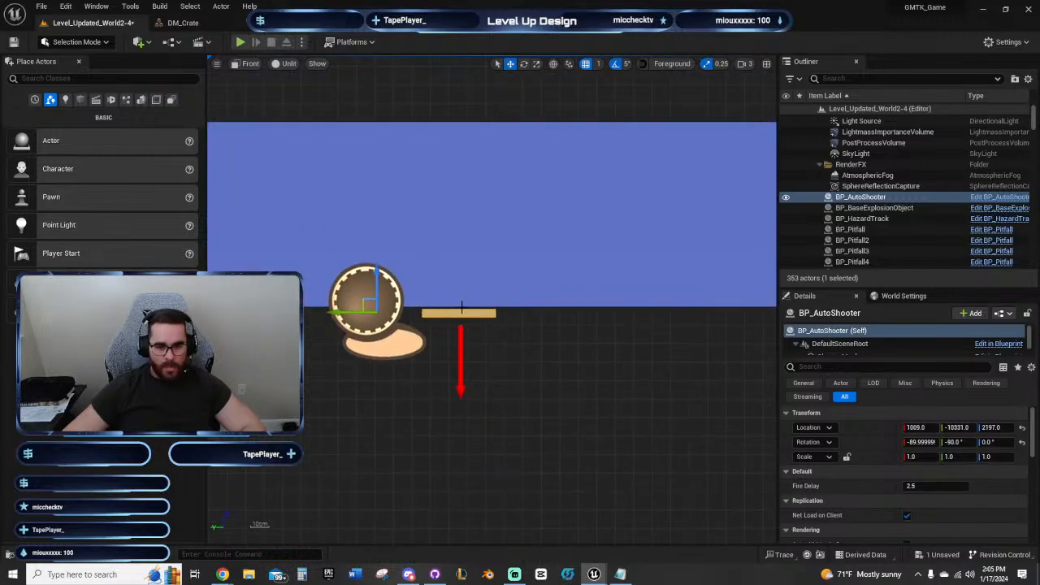
drag(375, 269, 389, 271)
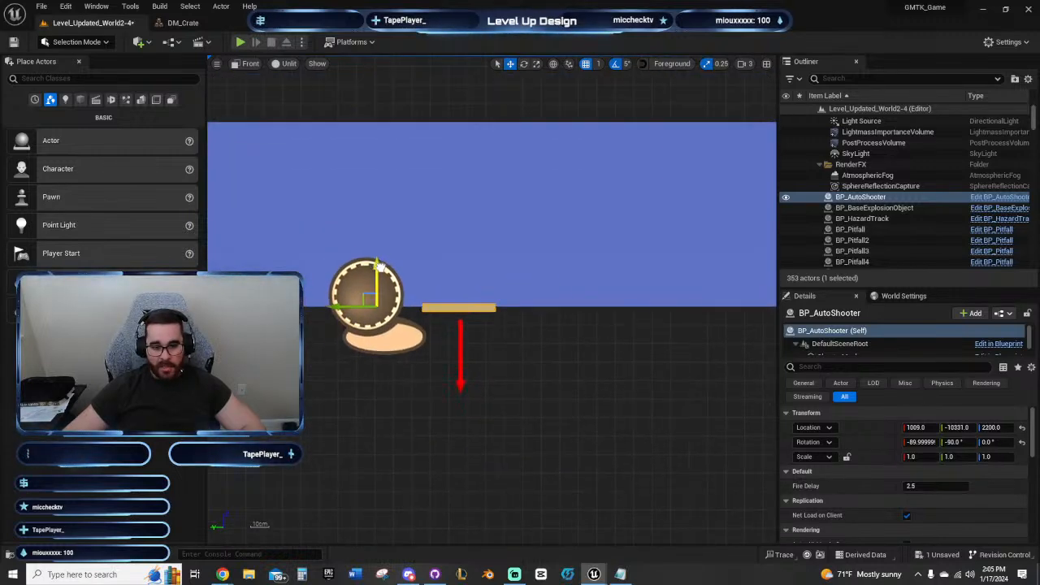
click(515, 363)
click(471, 311)
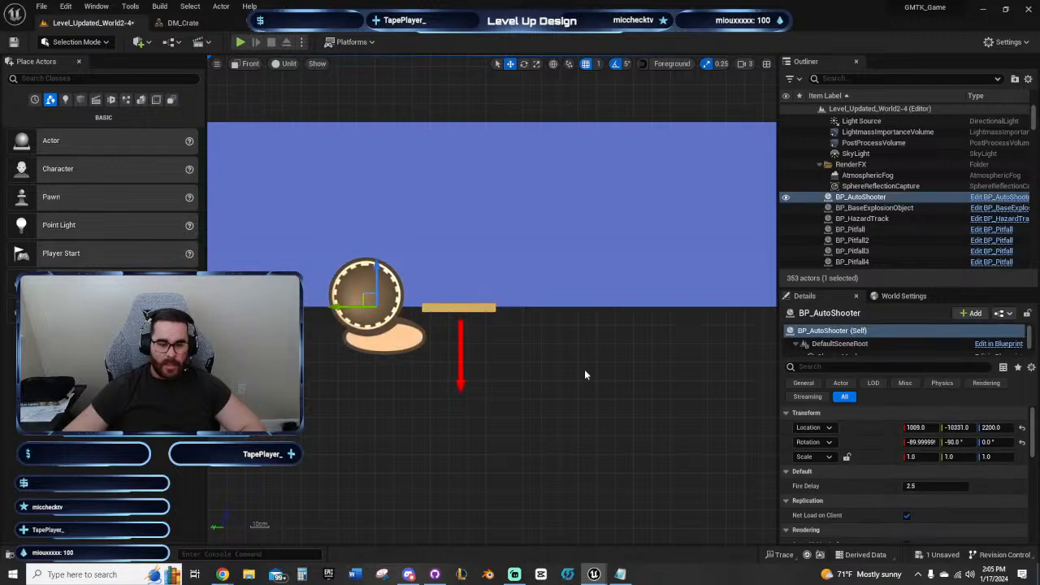
Step: Shift the auto shooter to Y -10406 and duplicate it twice along the U-shaped platform's underside, with the last copy at Y -11102
scroll(584, 369, down, 5)
right_drag(478, 279, 477, 248)
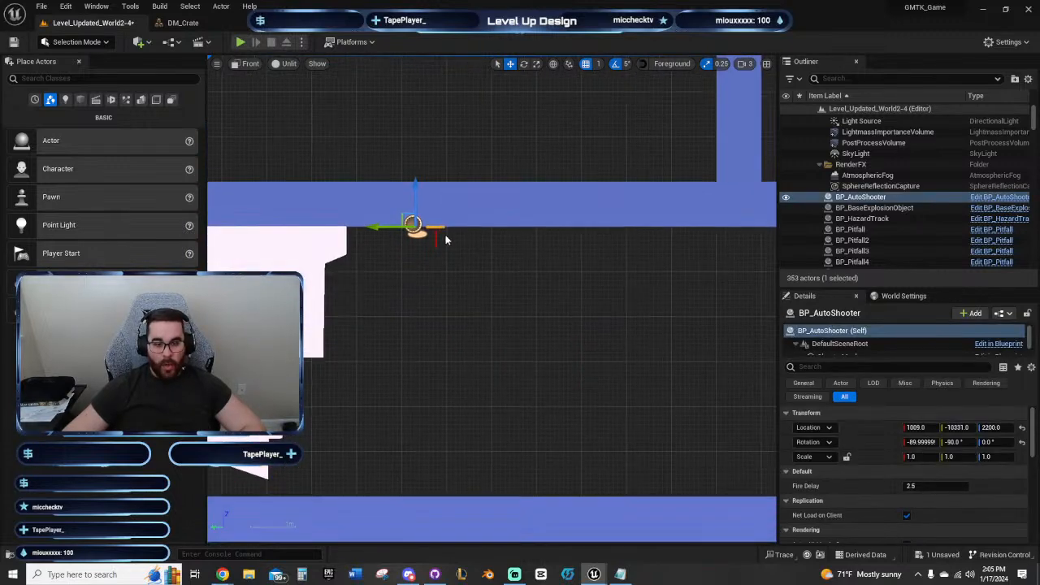
drag(386, 235, 418, 237)
right_drag(418, 237, 338, 214)
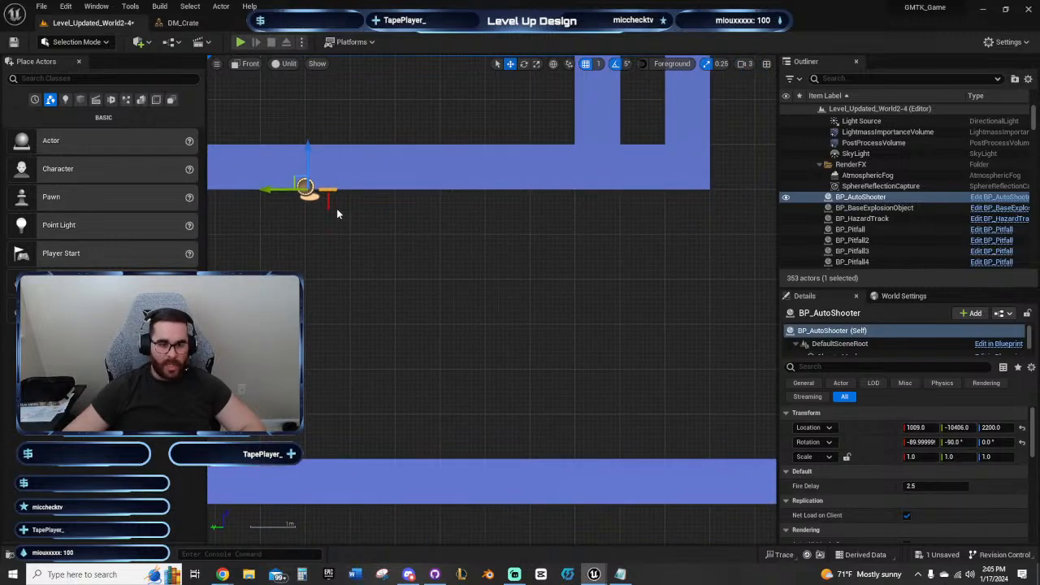
alt+drag(280, 186, 534, 198)
right_drag(604, 289, 440, 325)
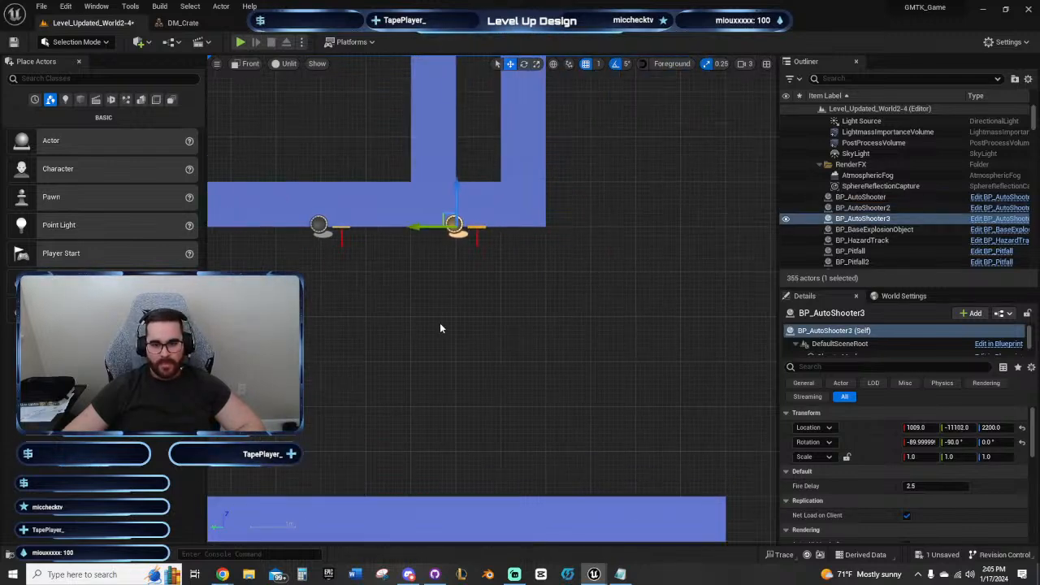
Step: Build a three-block ledge outward from the U-shaped platform's tall end wall at Z 2400, ending at Y -11550
scroll(463, 325, down, 6)
right_drag(544, 299, 525, 299)
click(483, 268)
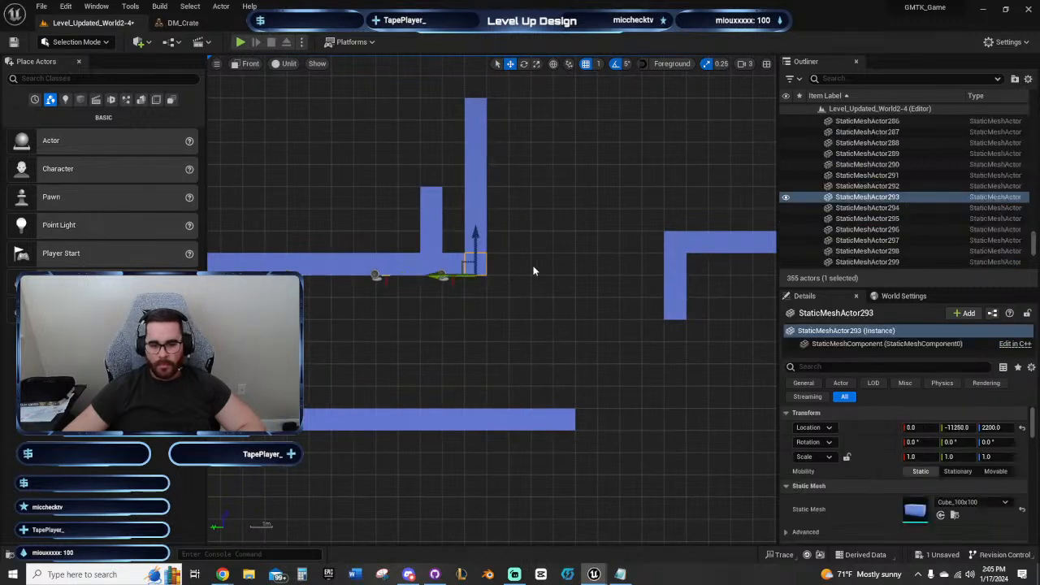
alt+drag(476, 244, 475, 199)
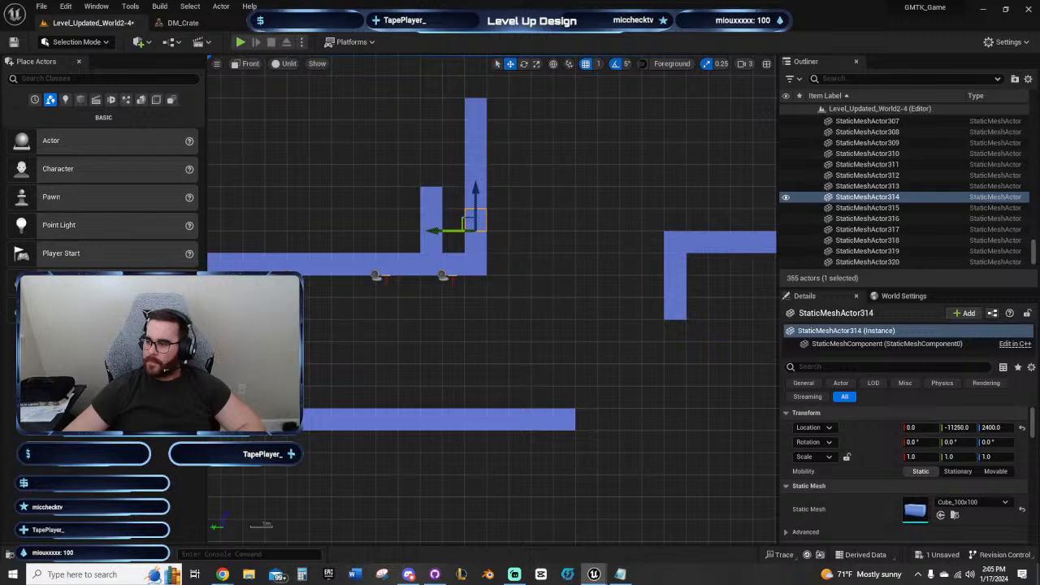
key(alt+Right)
key(alt+Right)
key(alt+Right)
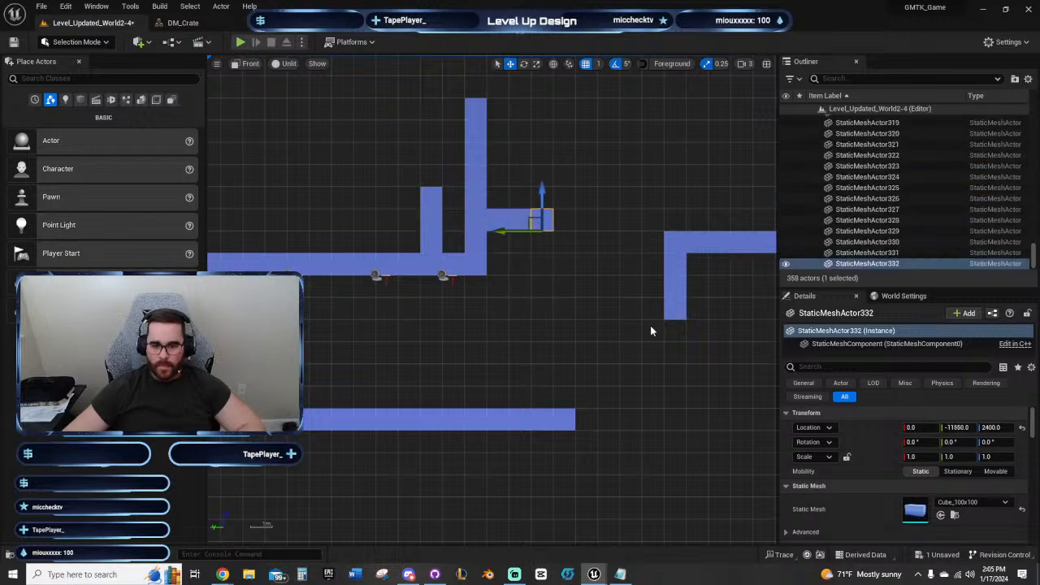
Step: Extend the end of the lower floor by two blocks at Z 1500 and save the level
click(598, 353)
right_drag(598, 353, 524, 347)
click(495, 410)
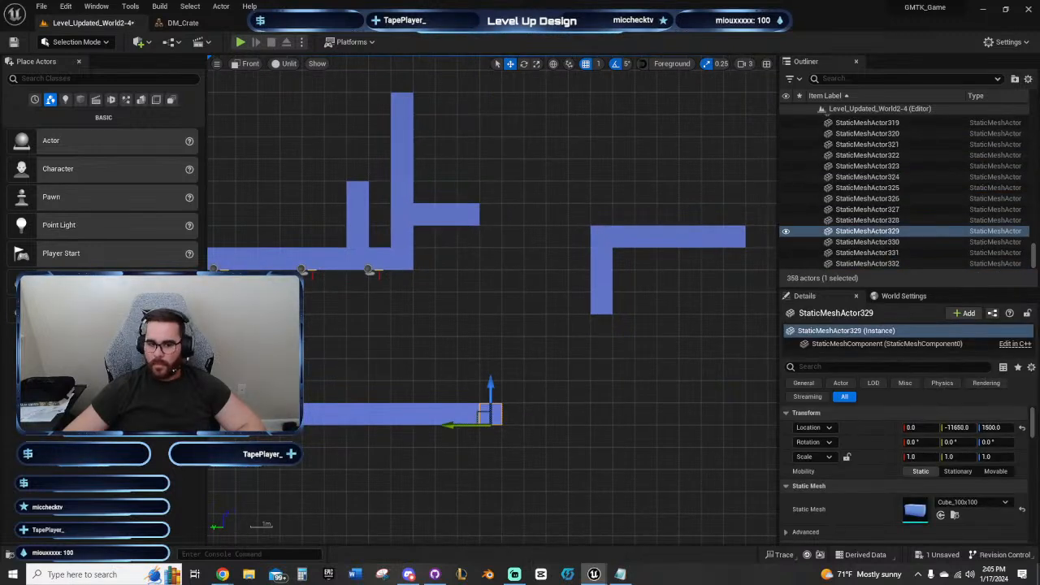
key(alt+Right)
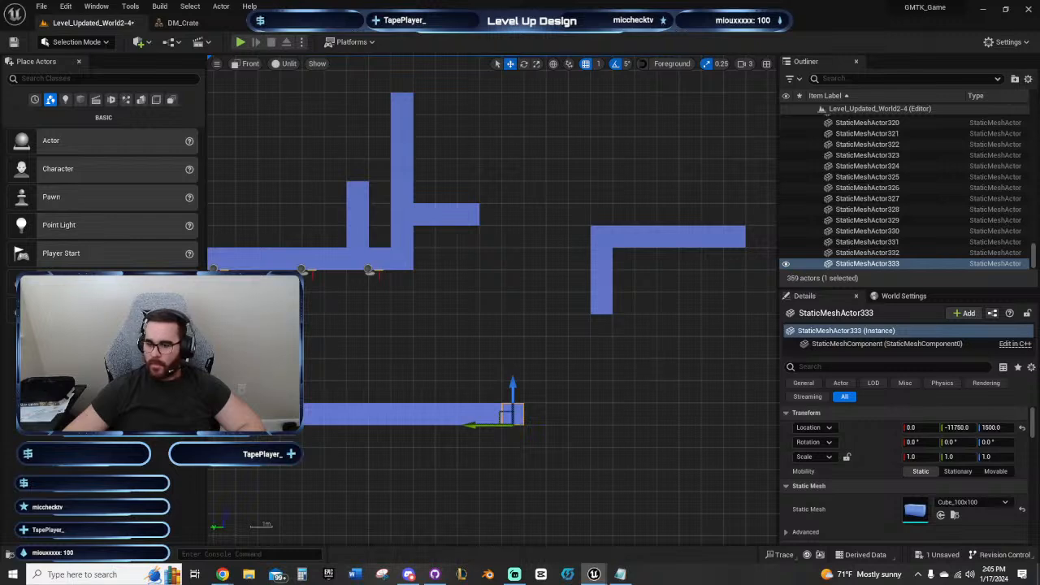
key(alt+Right)
click(525, 298)
right_drag(525, 298, 547, 332)
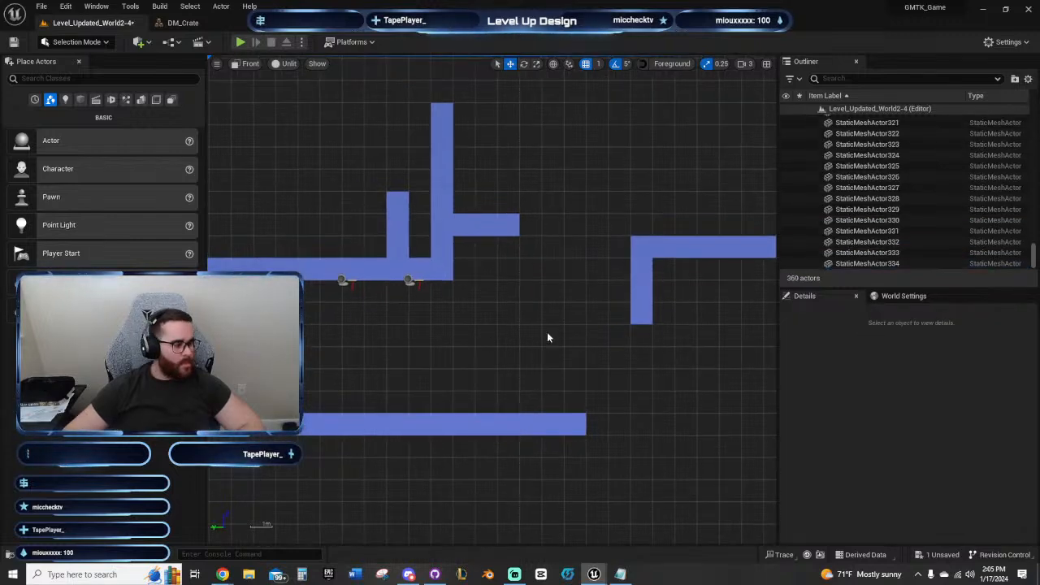
click(14, 43)
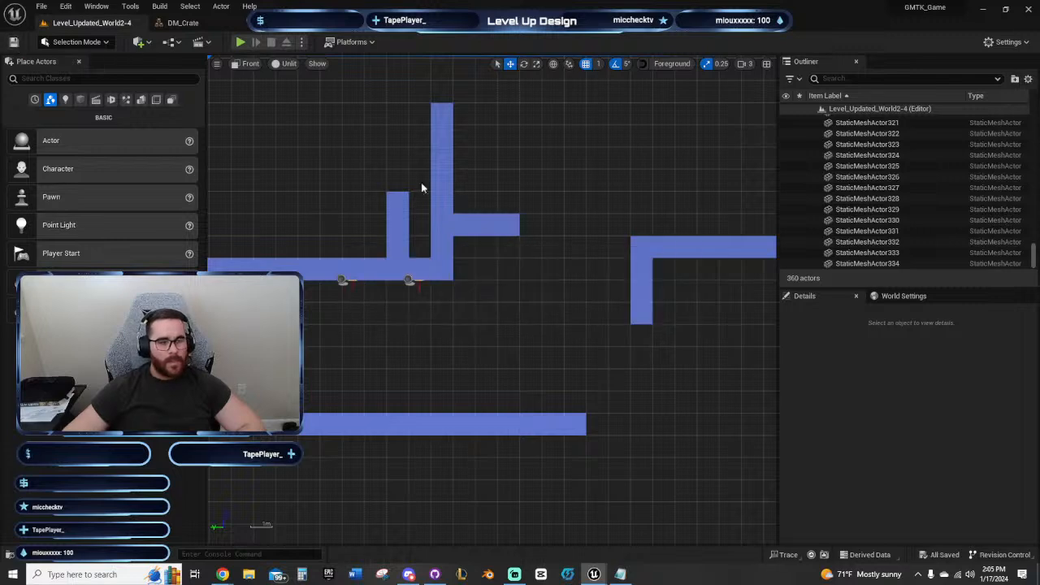
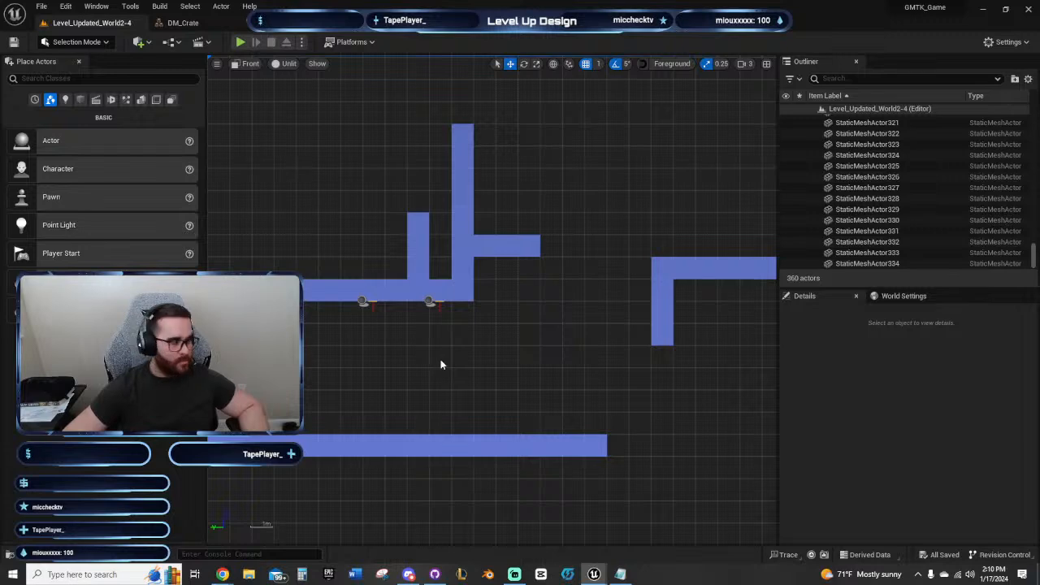
Step: Place a BP_FlammableFuse in front of the hanging rock's TNT, at about Y -9511, Z 1951
right_drag(441, 365, 465, 347)
click(460, 284)
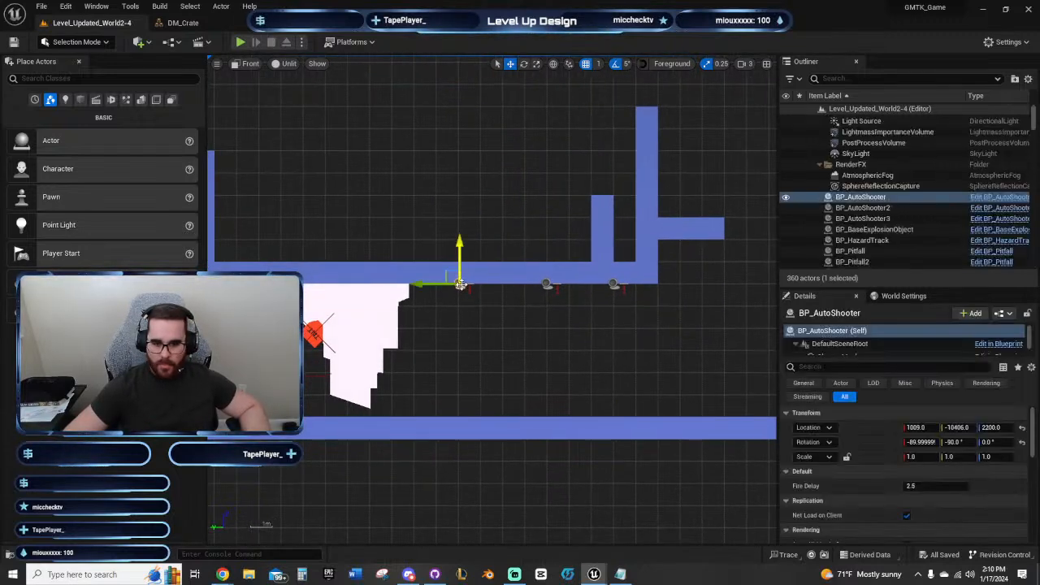
right_drag(568, 380, 708, 333)
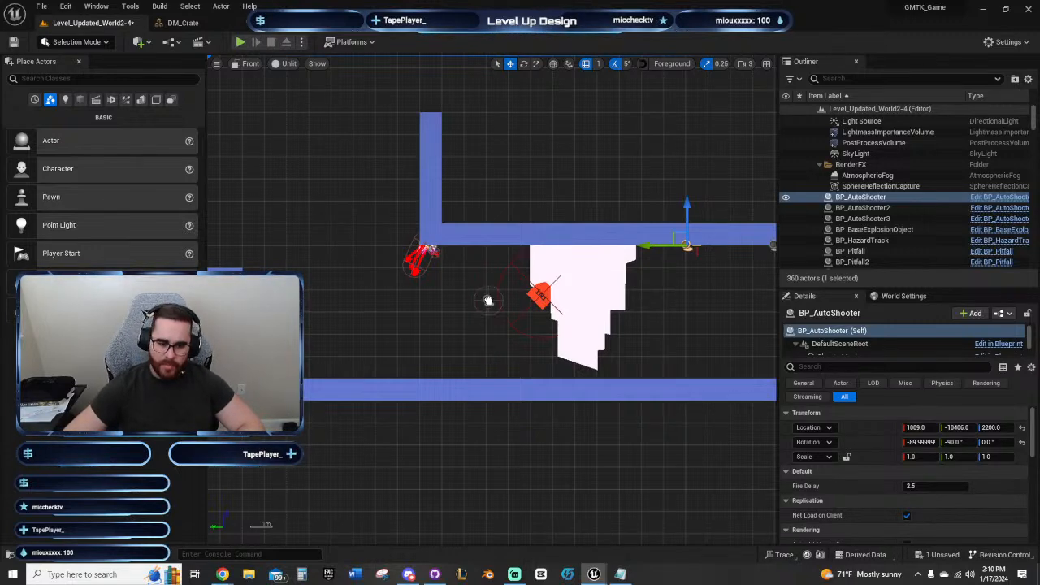
drag(489, 301, 488, 300)
scroll(489, 298, up, 8)
right_drag(492, 267, 478, 251)
scroll(512, 307, up, 3)
right_click(516, 304)
key(w)
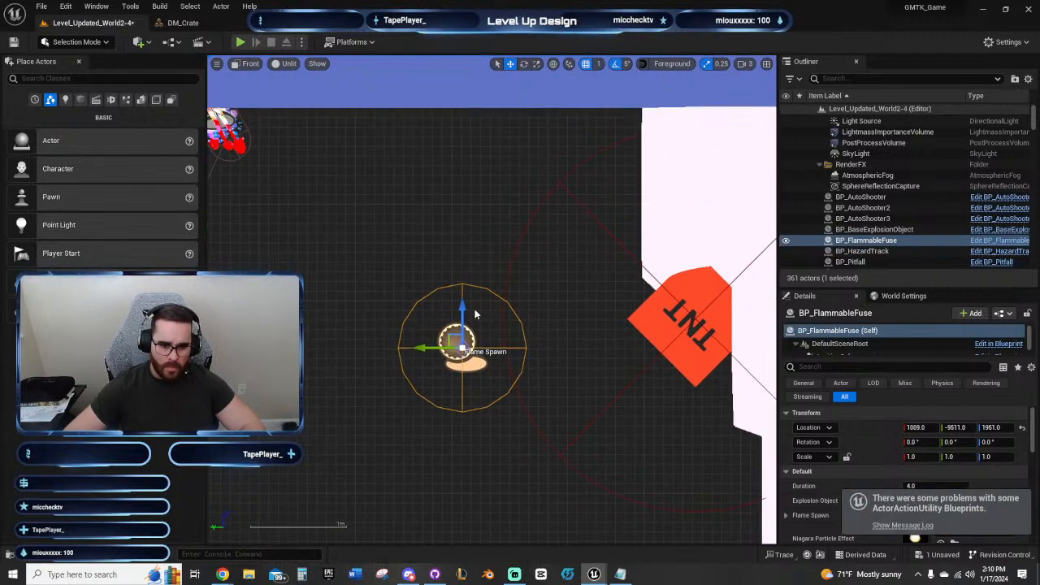
Step: Rotate the flammable fuse by -90° about Z so its wick extends toward the TNT
right_drag(476, 315, 464, 295)
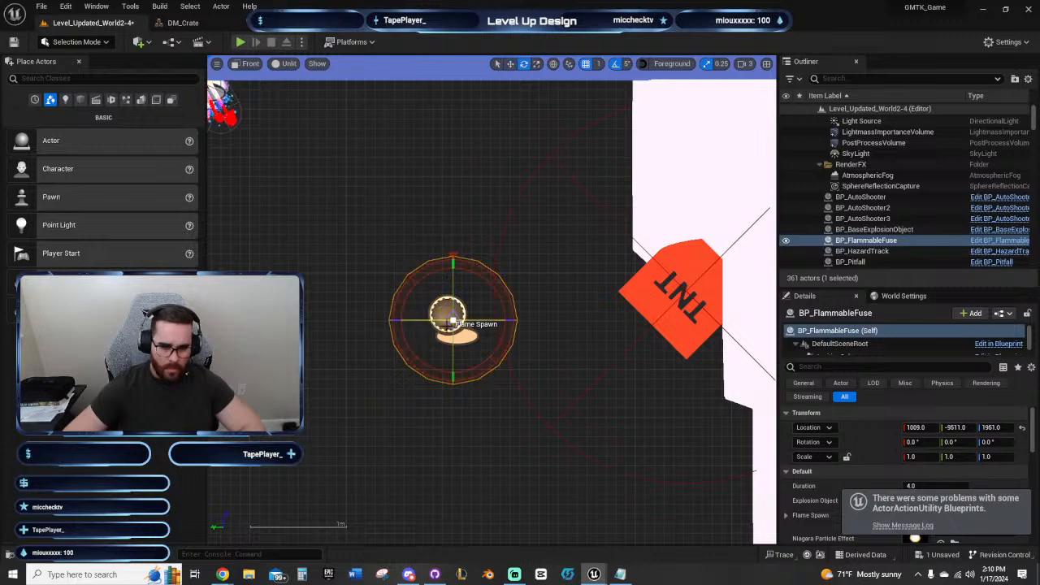
drag(454, 322, 554, 321)
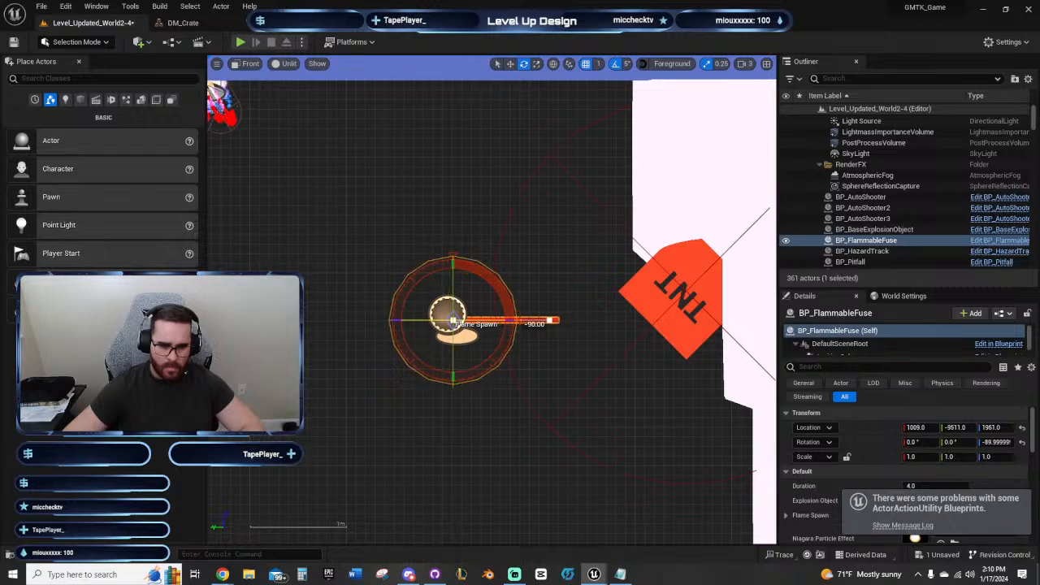
key(w)
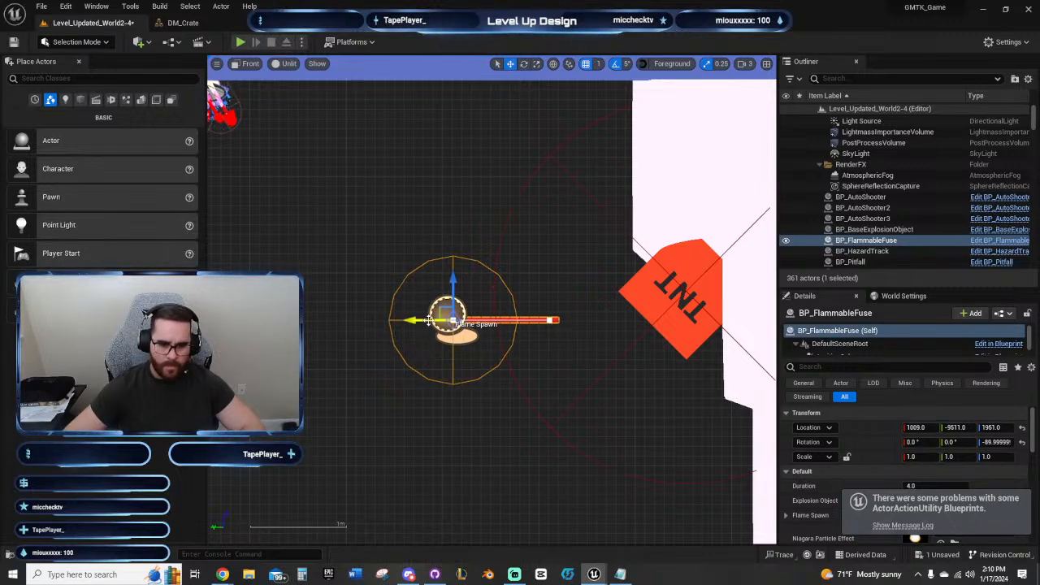
Step: Tilt the fuse to 40° and move it into the TNT at Y -9688, Z 1927
drag(429, 320, 577, 324)
key(e)
drag(571, 288, 625, 317)
key(w)
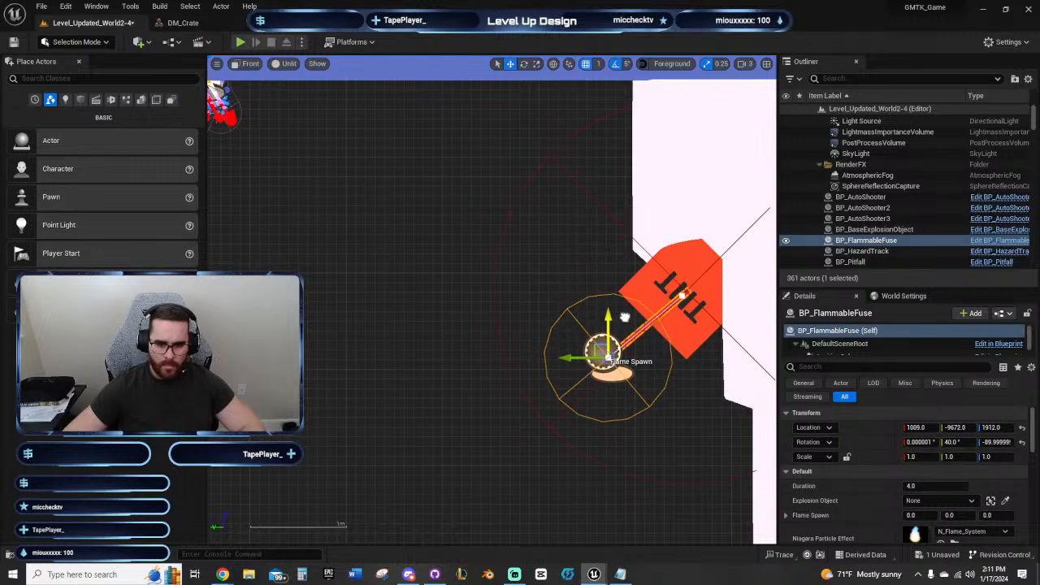
drag(567, 355, 592, 358)
drag(627, 330, 627, 307)
drag(612, 342, 599, 342)
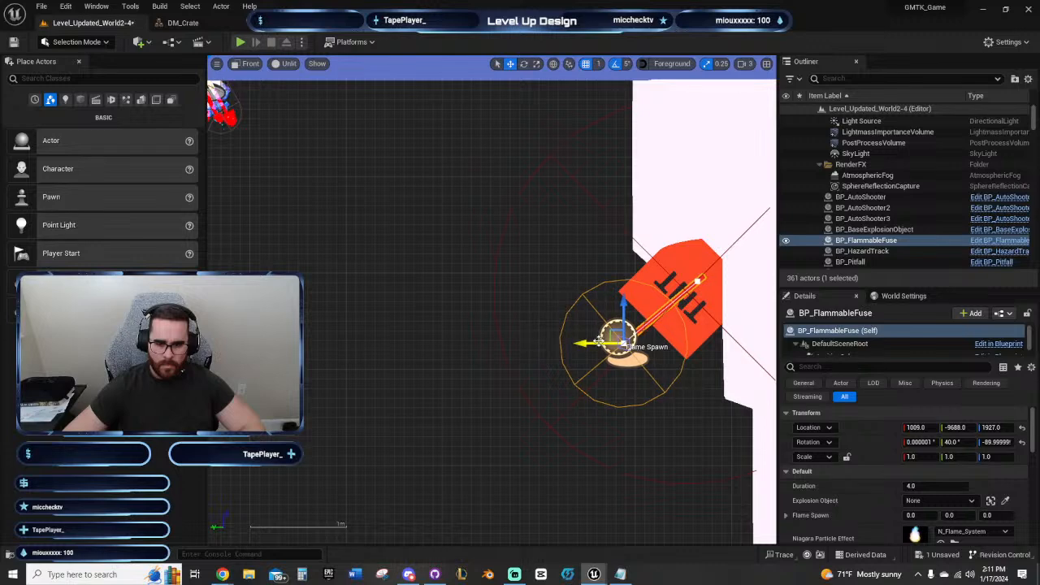
click(465, 278)
Step: Playtest the level by running along the floor to the hanging rock and firing a shot, and stop the session
scroll(460, 268, down, 12)
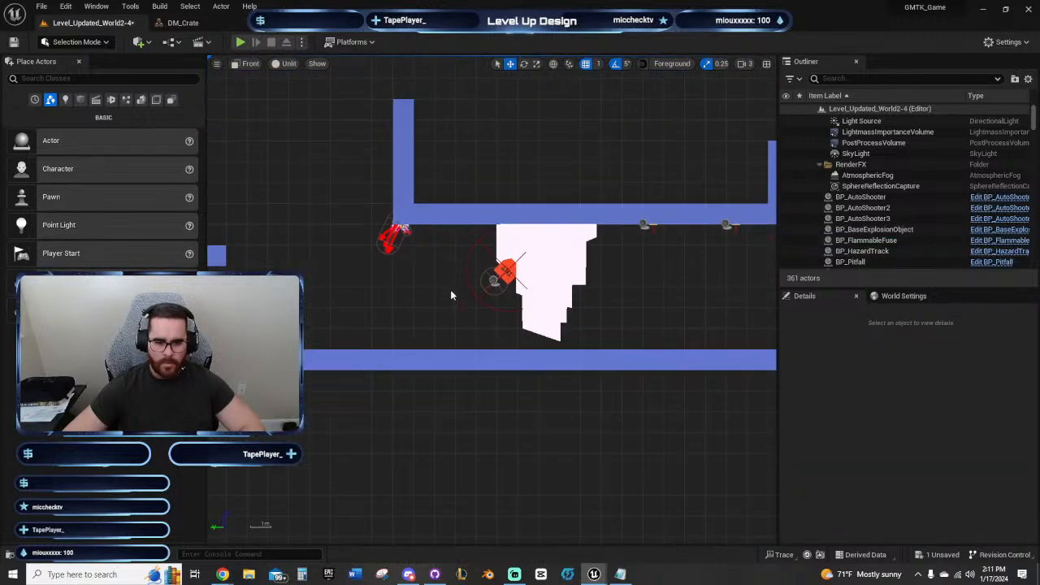
right_drag(452, 293, 701, 308)
click(242, 43)
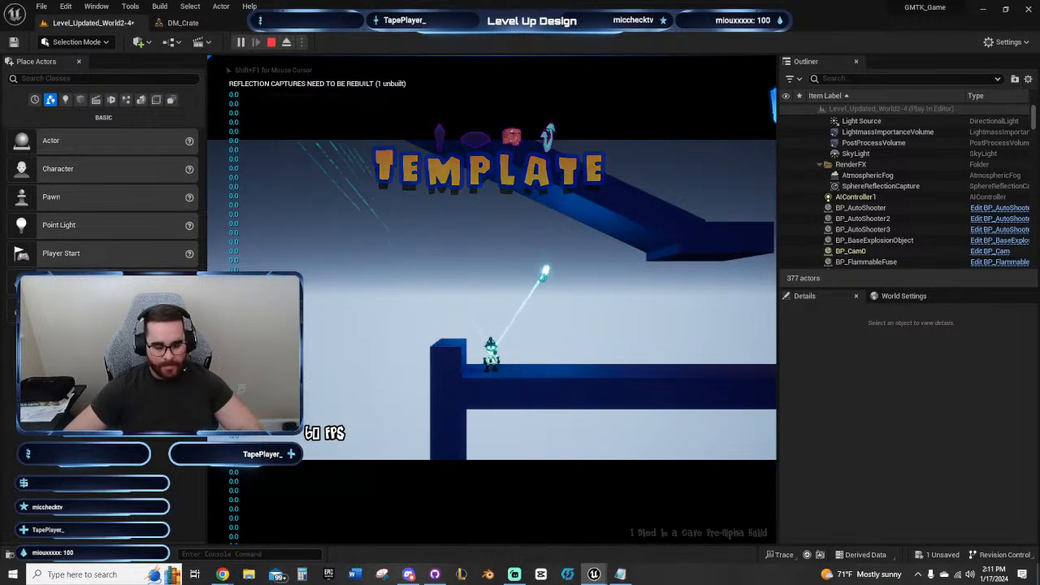
key(d)
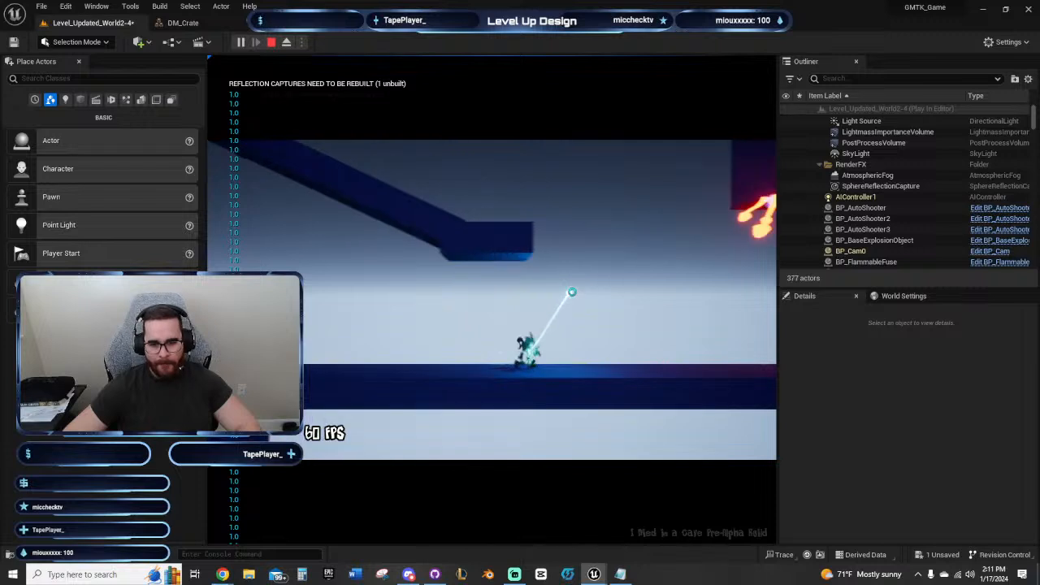
click(578, 241)
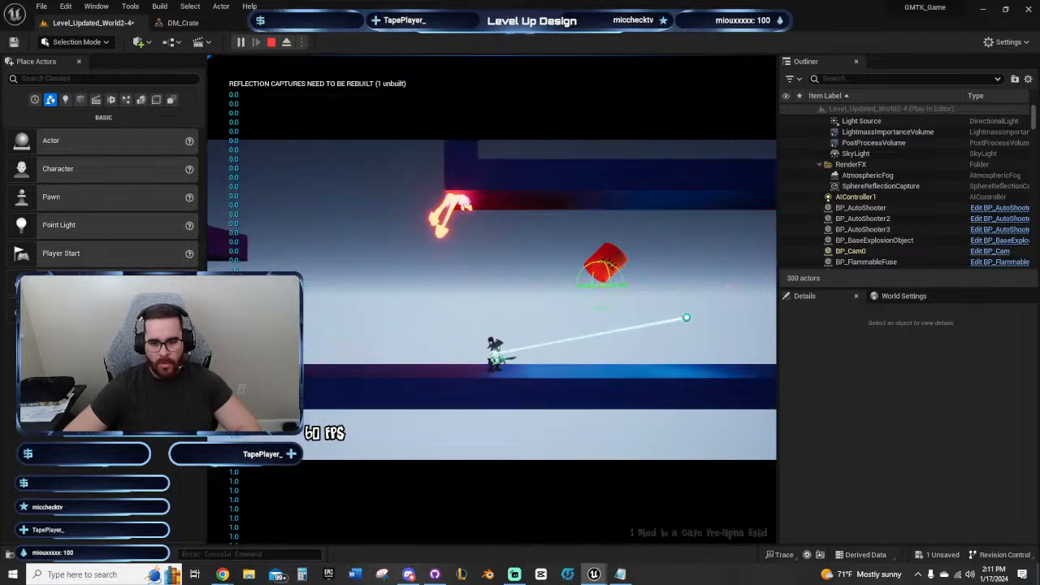
key(Escape)
Step: Set the flammable fuse's X location to 0 to match the hanging rock's depth
right_drag(681, 315, 393, 302)
click(528, 281)
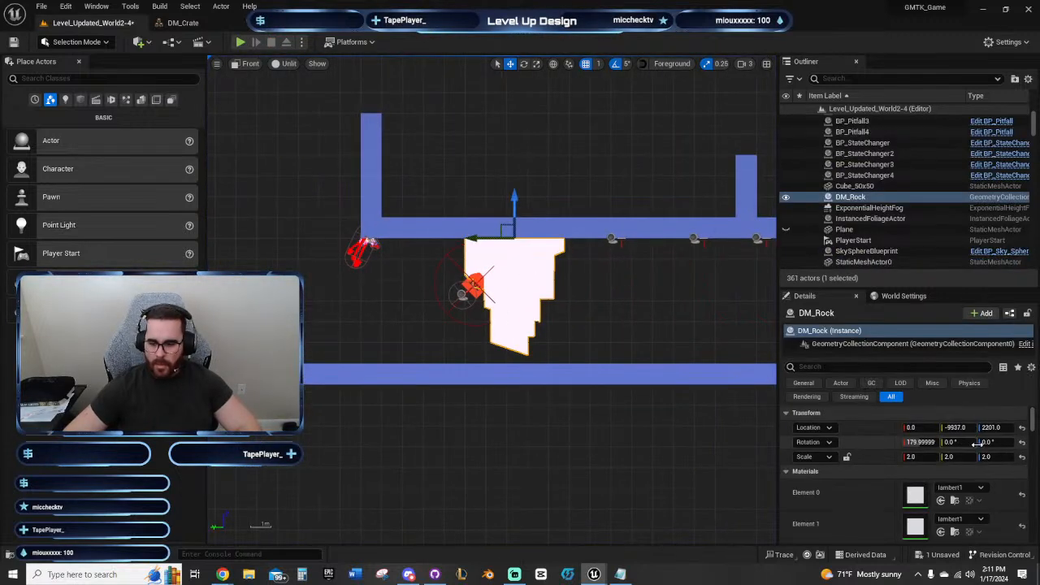
click(462, 294)
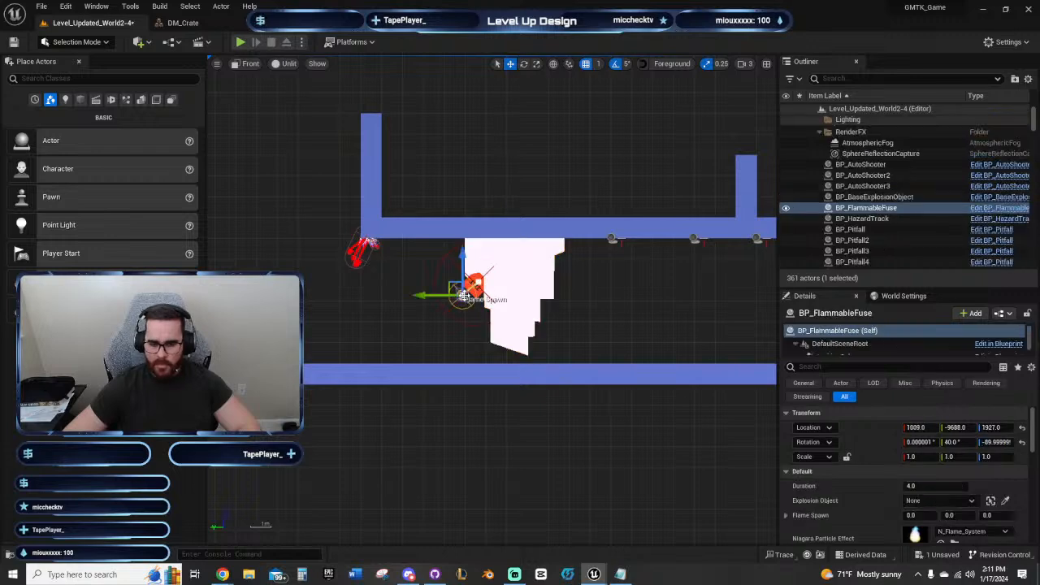
click(917, 427)
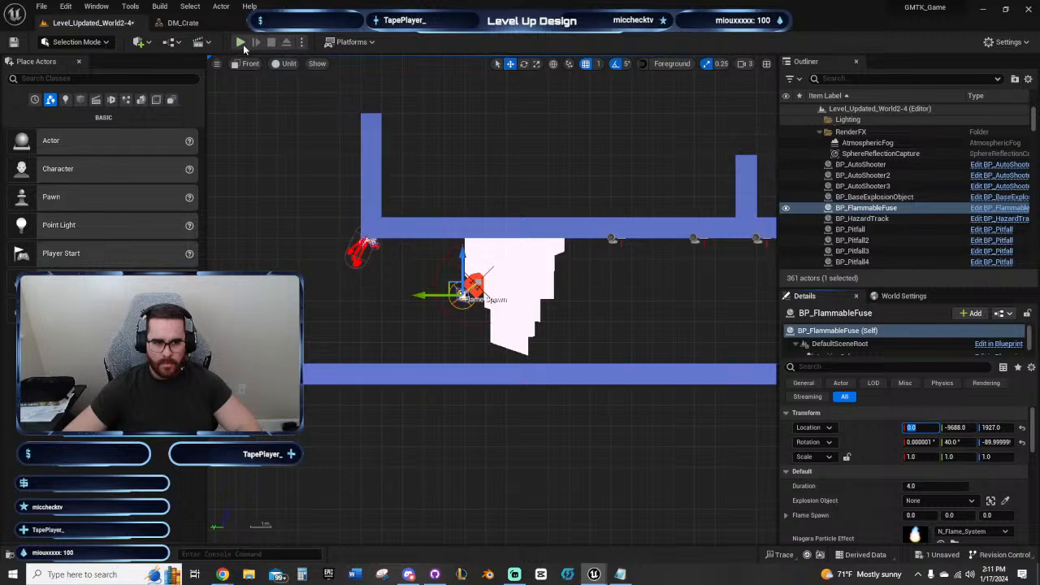
Step: Move the PlayerStart along the floor to Y -9570 beside the hanging rock and briefly playtest from there
right_drag(387, 345, 600, 333)
click(221, 332)
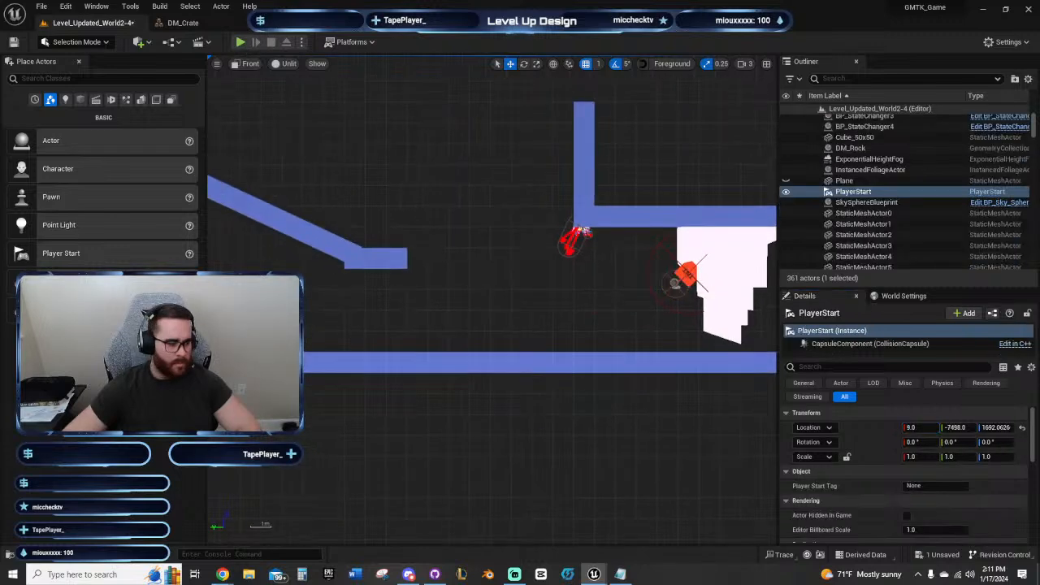
right_drag(181, 325, 317, 342)
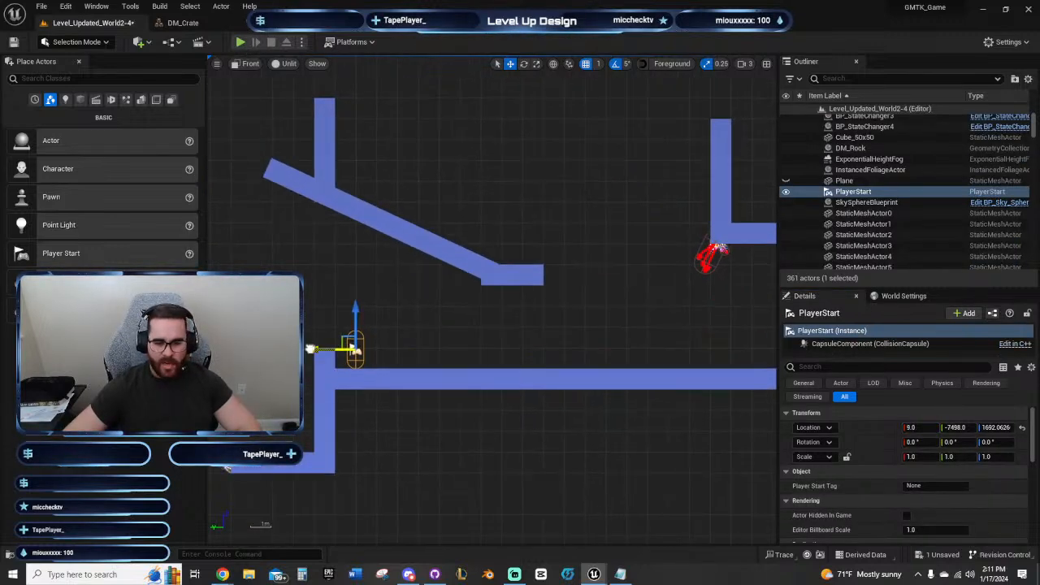
right_drag(657, 330, 416, 350)
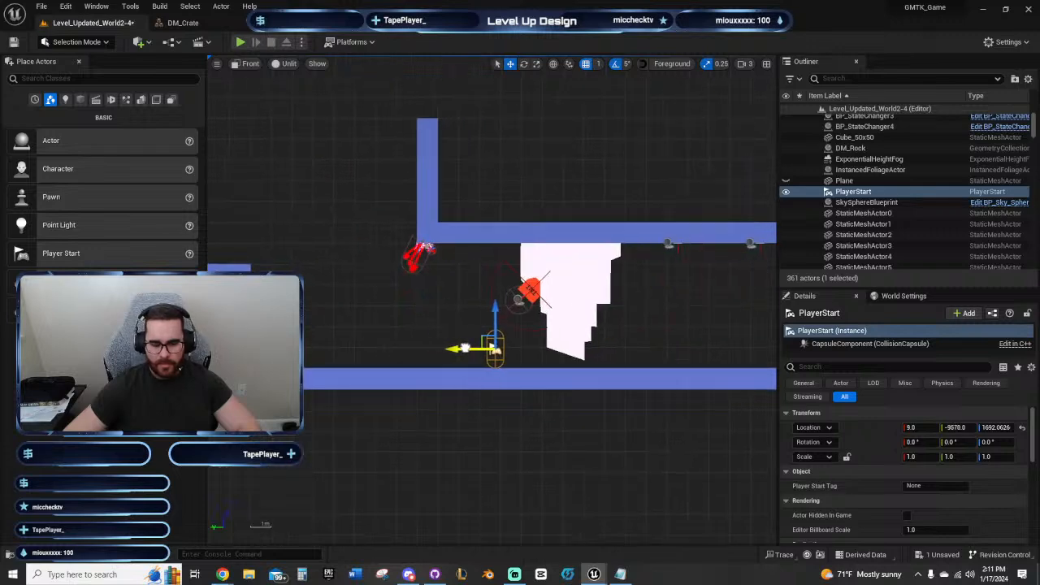
click(241, 42)
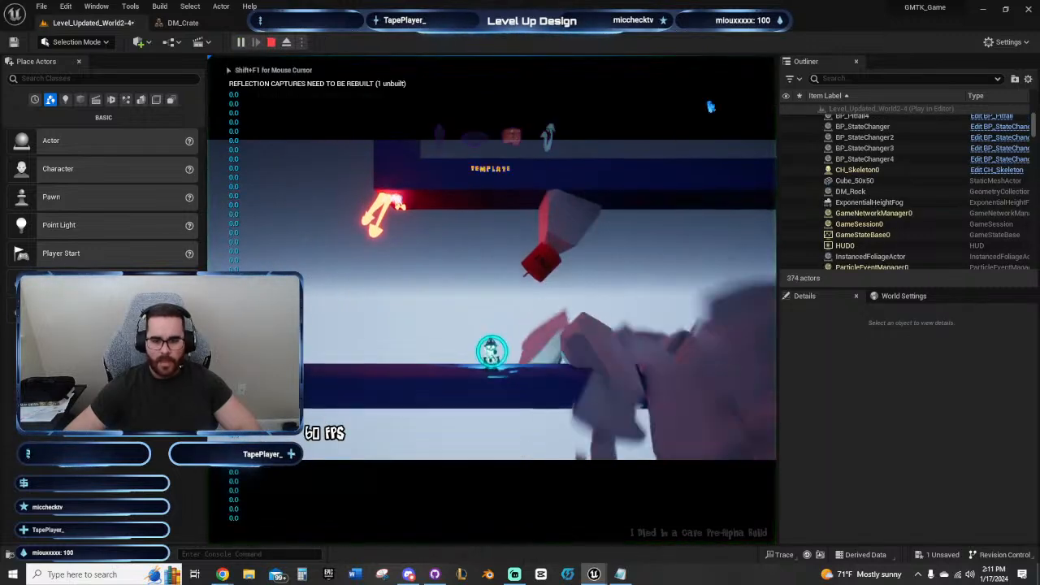
key(Escape)
Step: Disable Start Awake in the physics settings of the hanging DM_Rock
right_drag(483, 224, 382, 219)
click(447, 260)
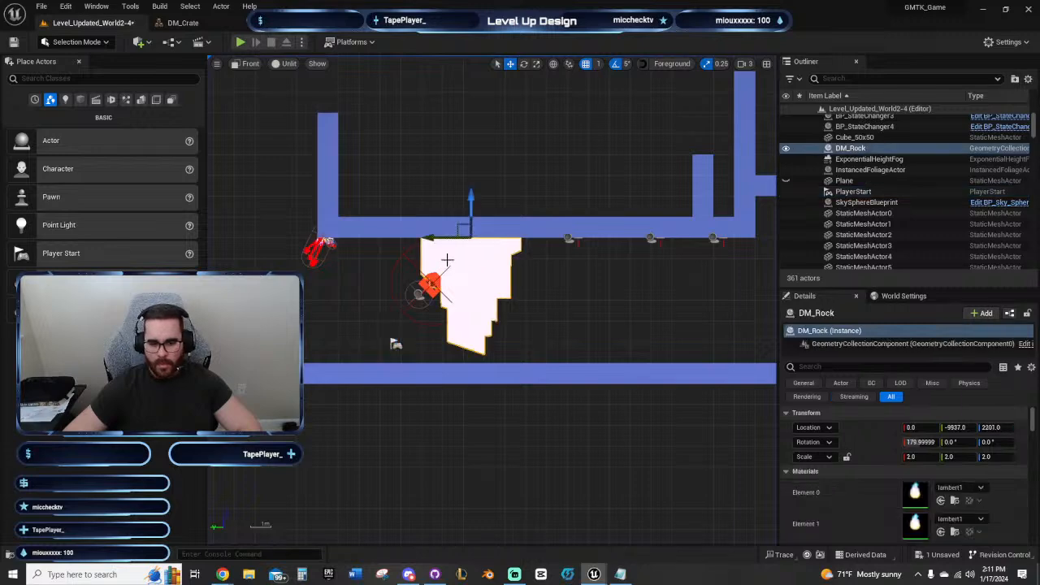
text(a)
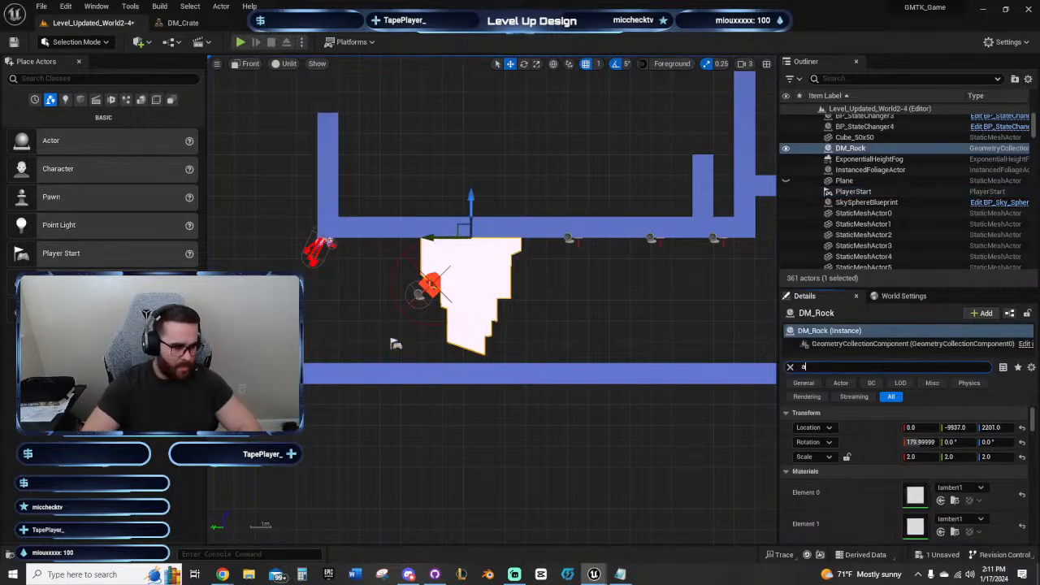
text(wak)
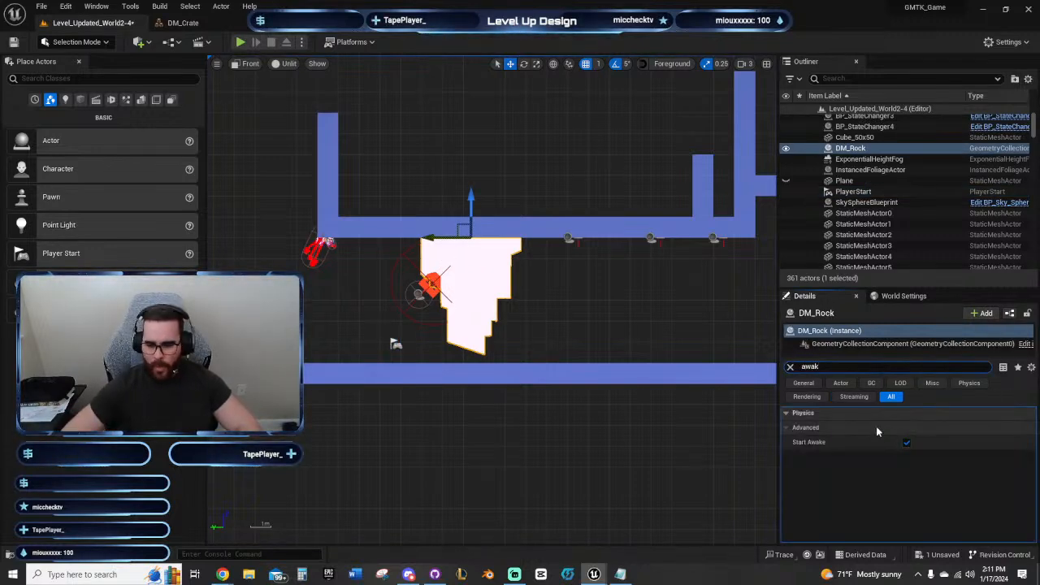
click(908, 442)
Step: Playtest the level by backing away from the hanging rock and firing several shots at the TNT fuse, and stop the session
click(242, 42)
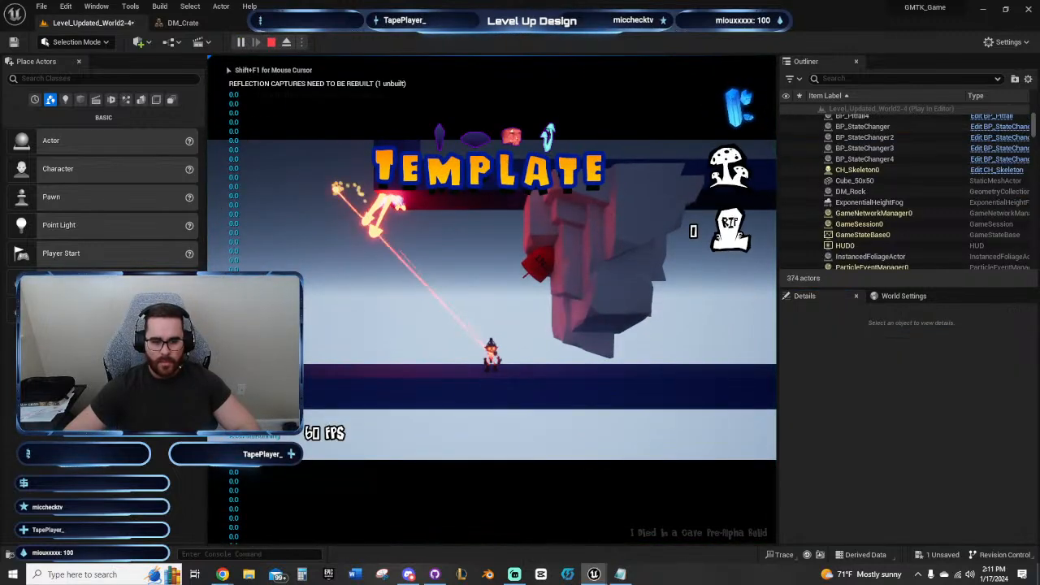
click(530, 277)
key(a)
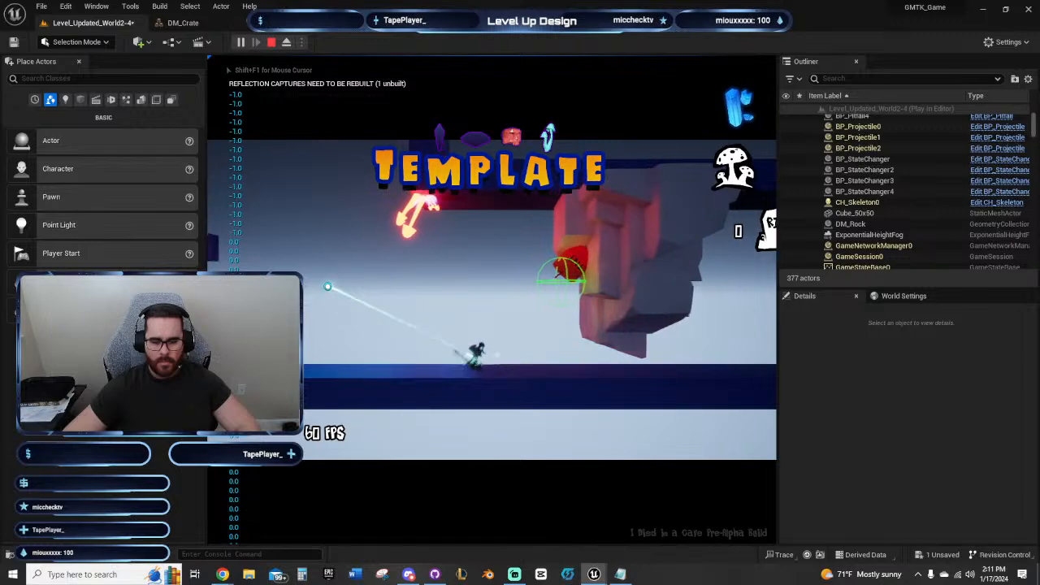
click(608, 281)
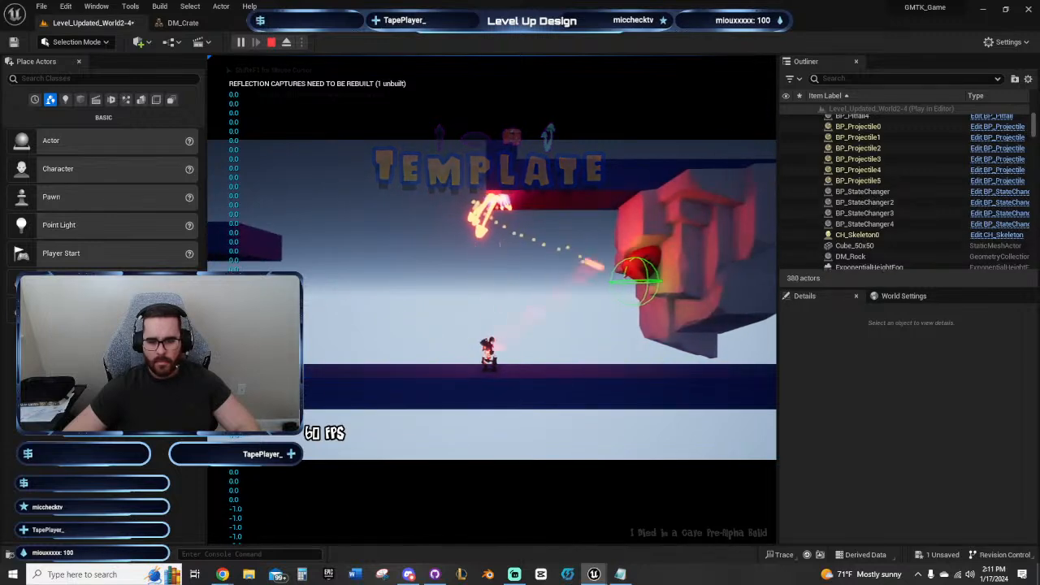
click(549, 290)
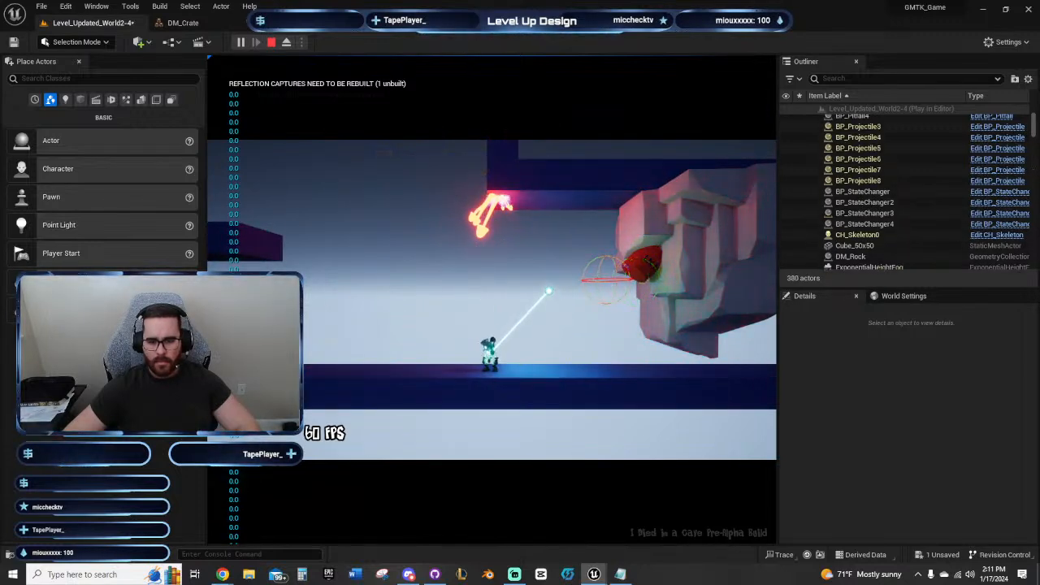
click(549, 291)
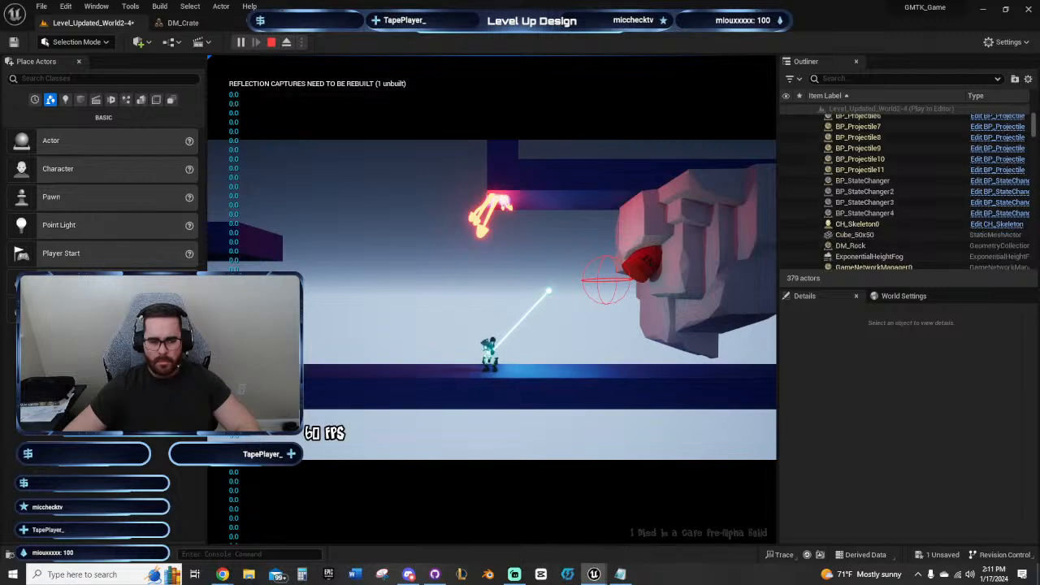
key(Escape)
Step: Move the flammable fuse slightly down and outward from the TNT so that more of it sticks out of the hanging rock
right_drag(620, 281, 691, 335)
scroll(473, 331, up, 3)
right_drag(474, 329, 457, 298)
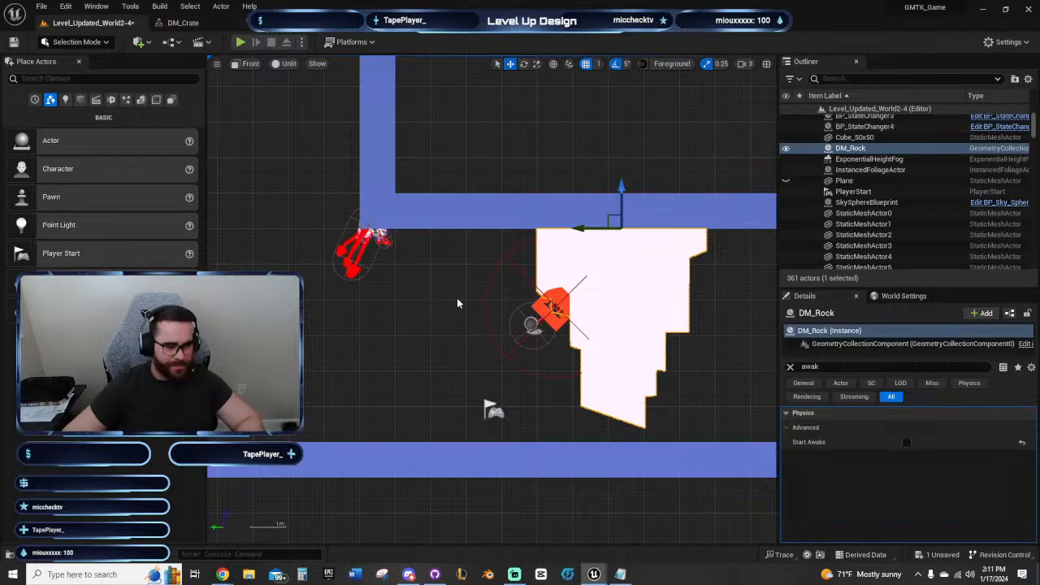
click(556, 309)
scroll(573, 307, up, 4)
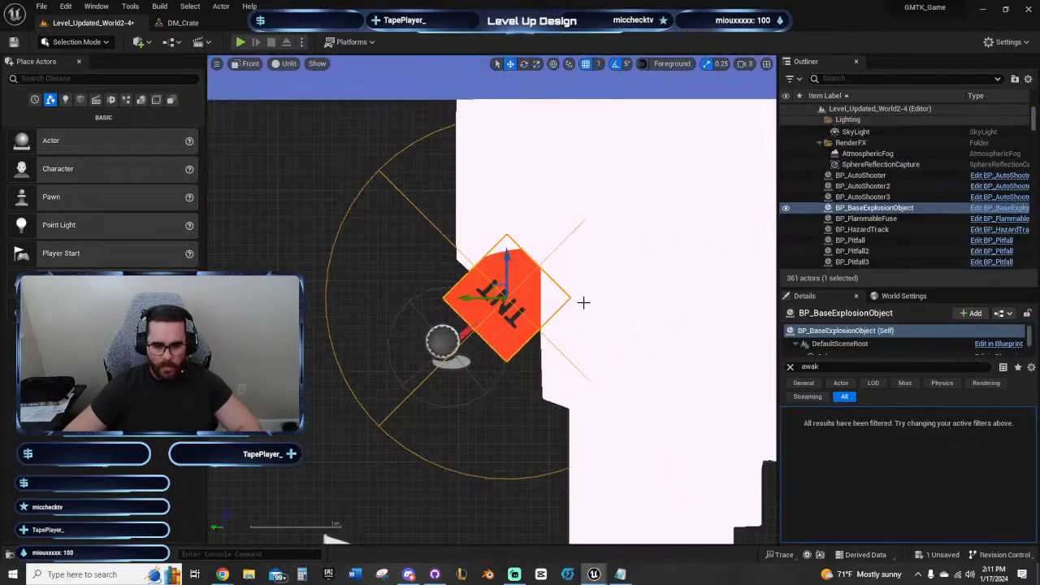
right_drag(569, 313, 537, 338)
click(507, 348)
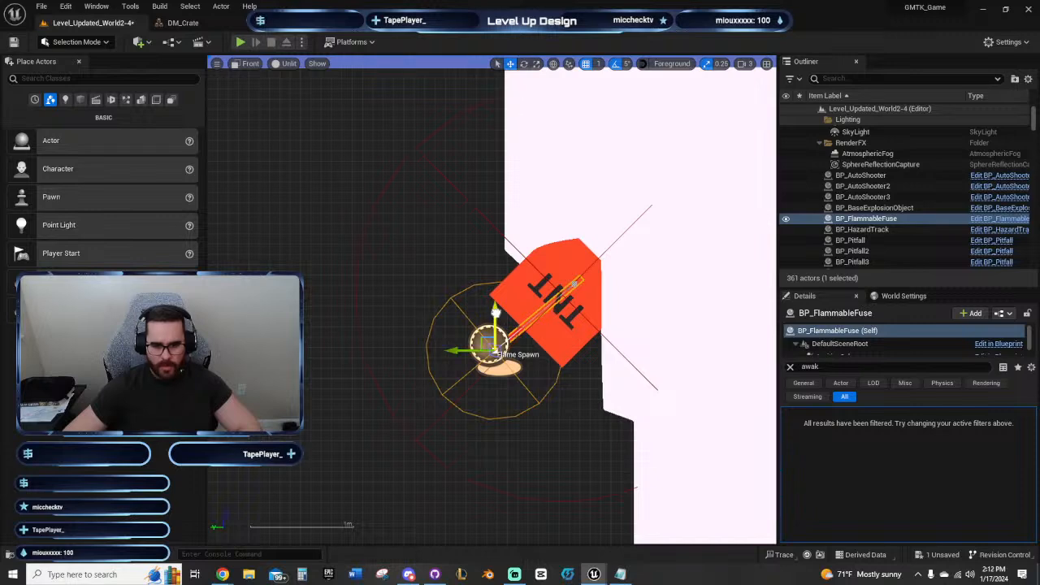
drag(495, 311, 493, 333)
drag(468, 378, 433, 370)
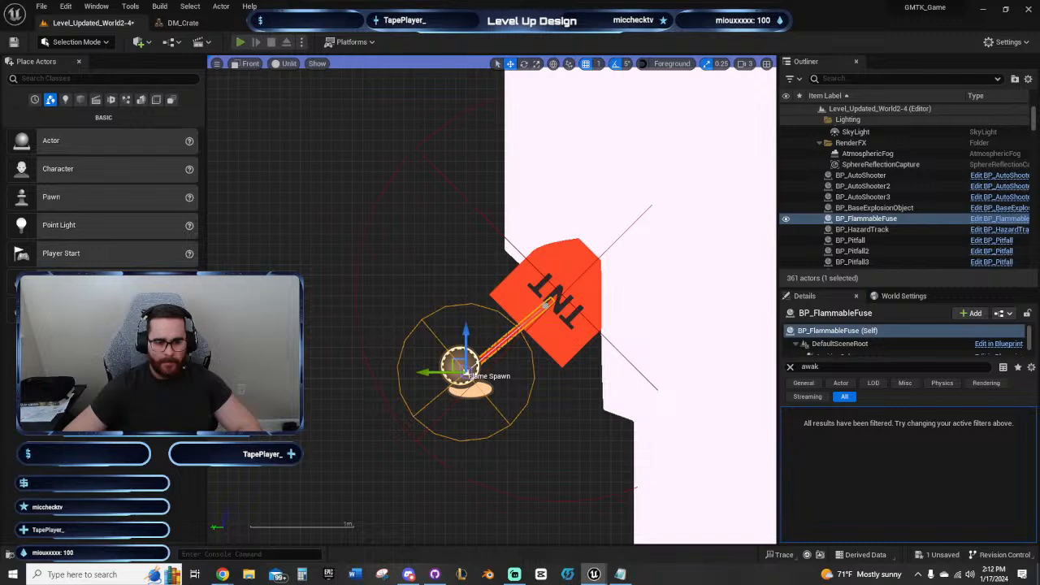
Step: Playtest the repositioned fuse by stepping back from the rock and shooting at it, and stop the session
key(alt+p)
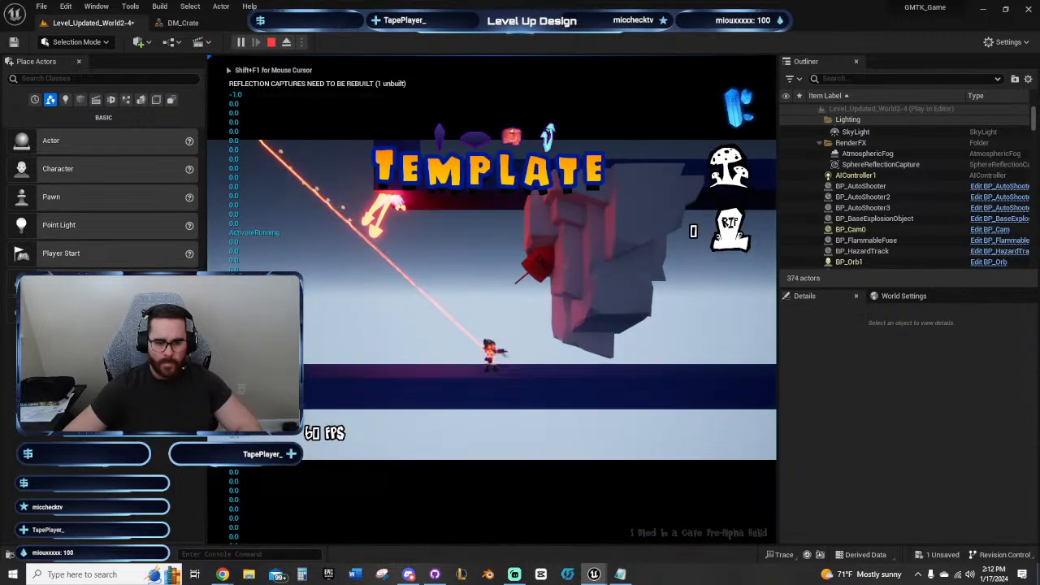
key(a)
click(607, 293)
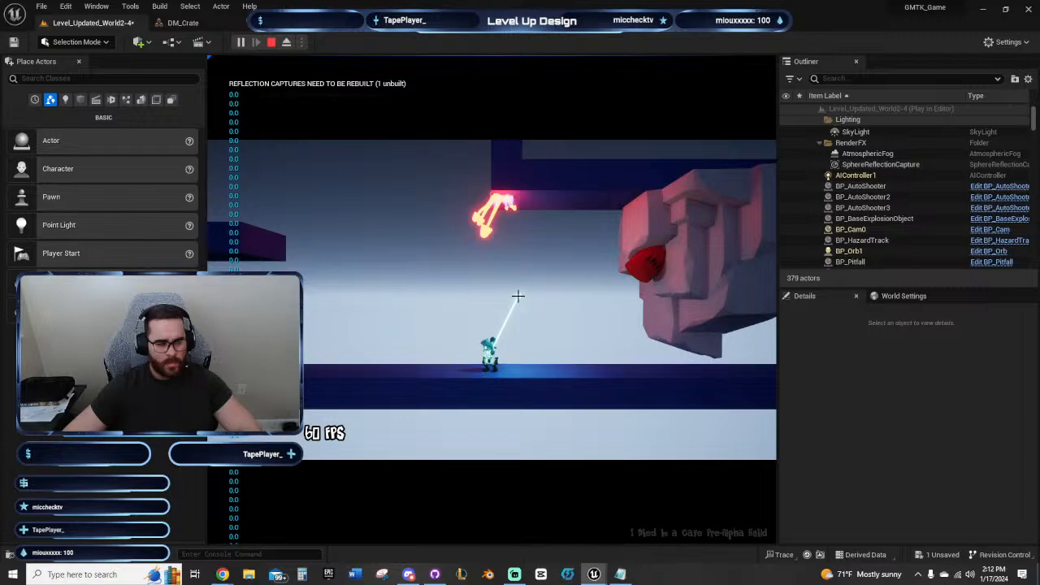
key(Escape)
Step: Look through the hanging DM_Rock's object type, damage and physics settings, and enable its mass override at 100 kg
click(662, 235)
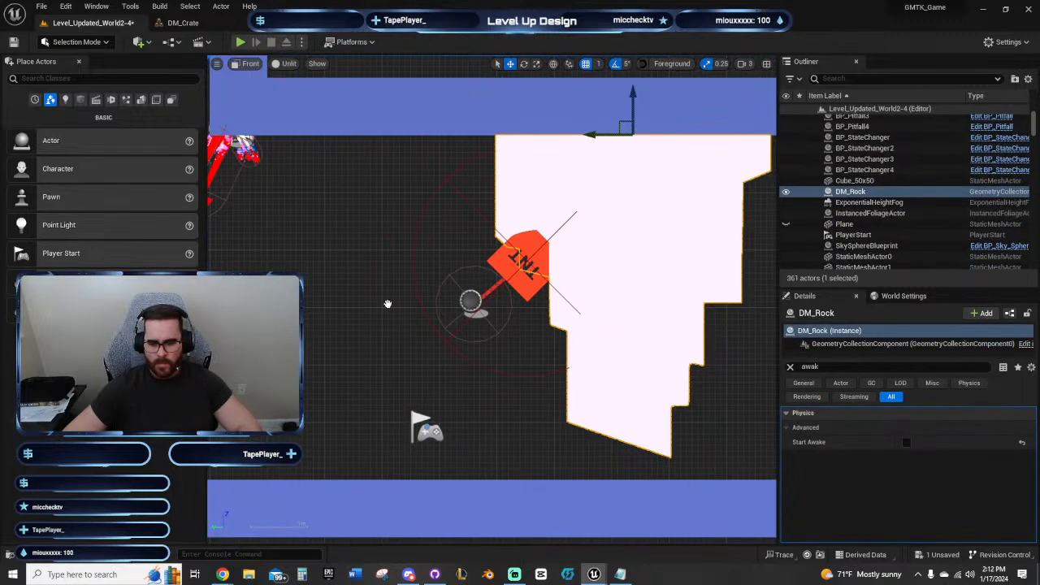
scroll(388, 303, down, 5)
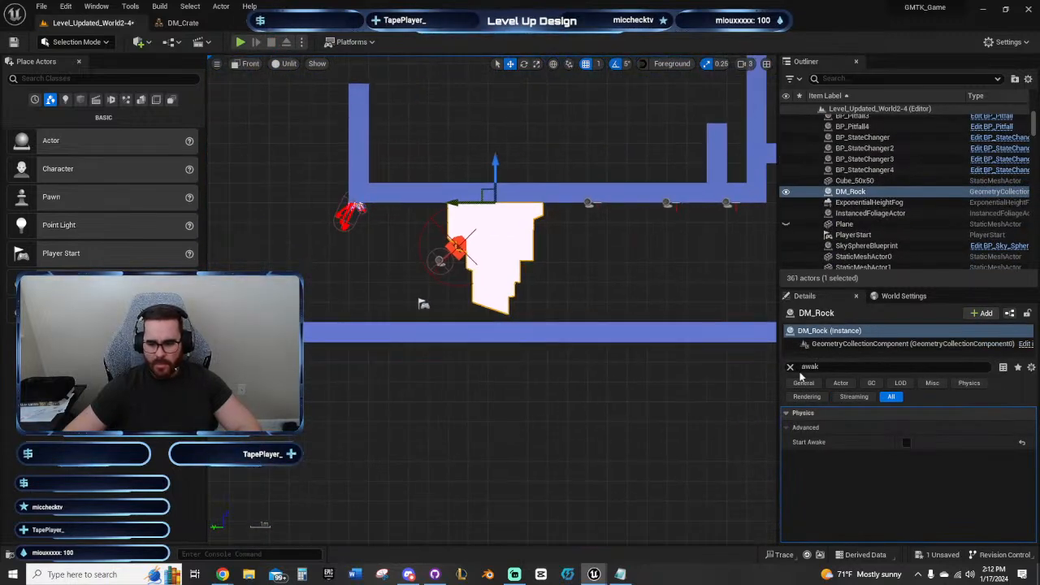
click(790, 366)
scroll(869, 425, down, 10)
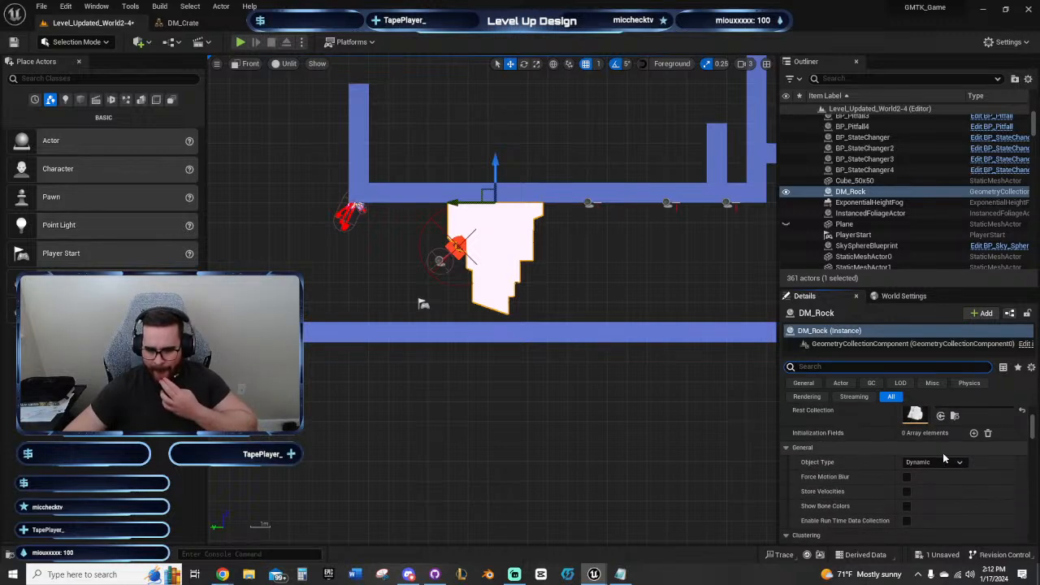
click(947, 465)
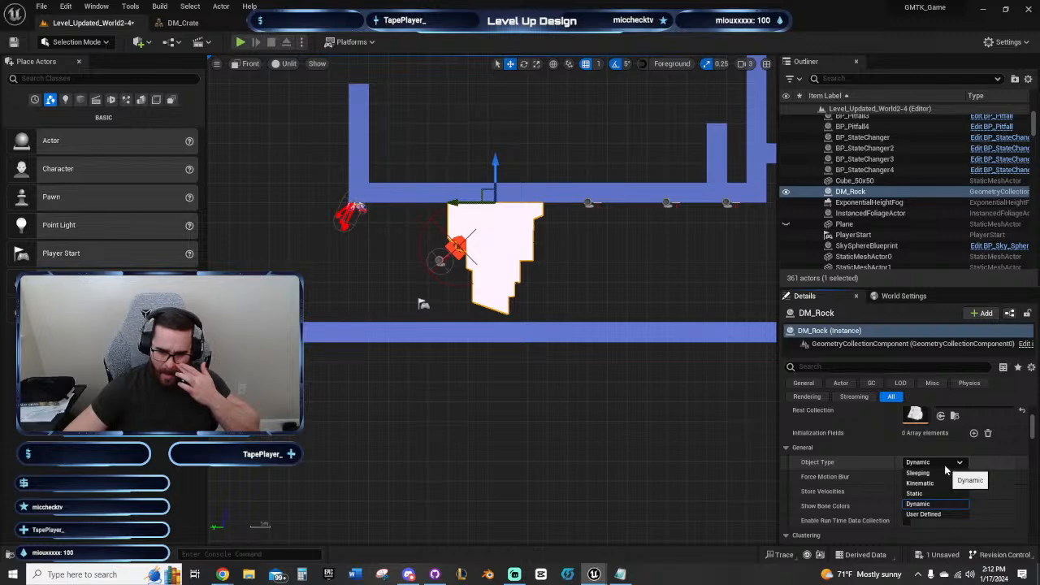
click(947, 465)
scroll(958, 472, down, 2)
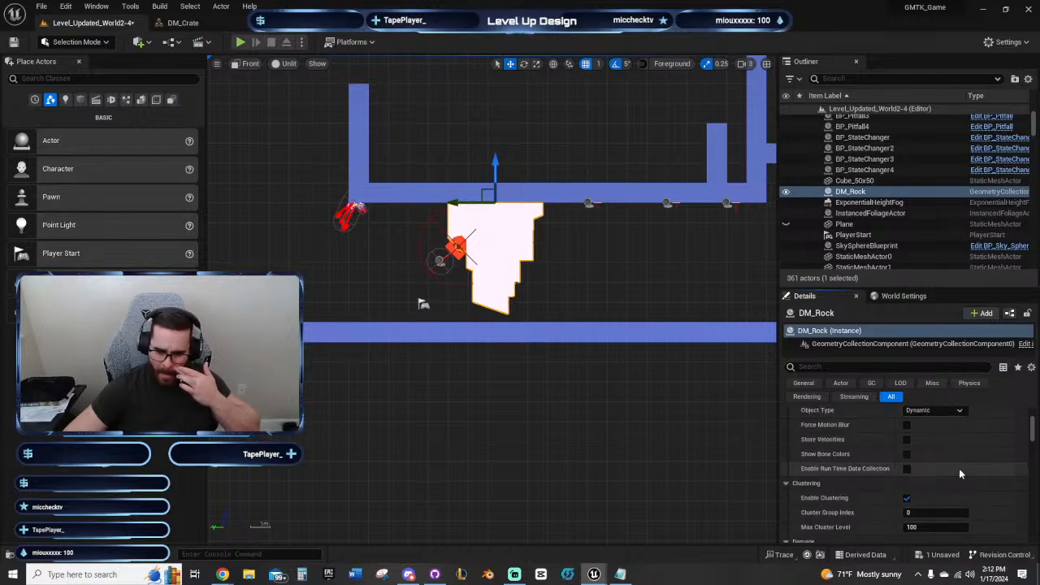
scroll(959, 474, down, 3)
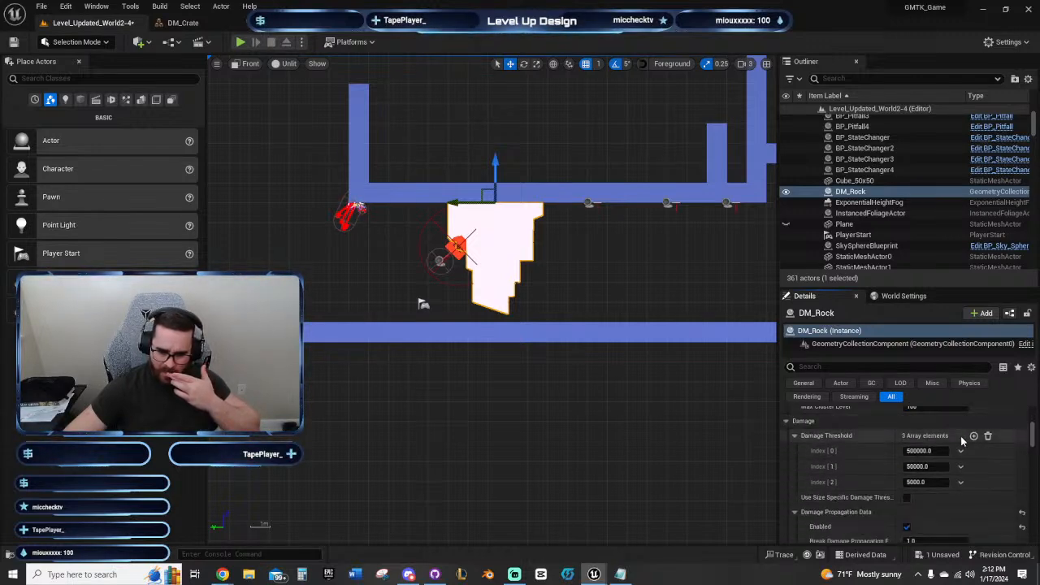
scroll(967, 443, down, 4)
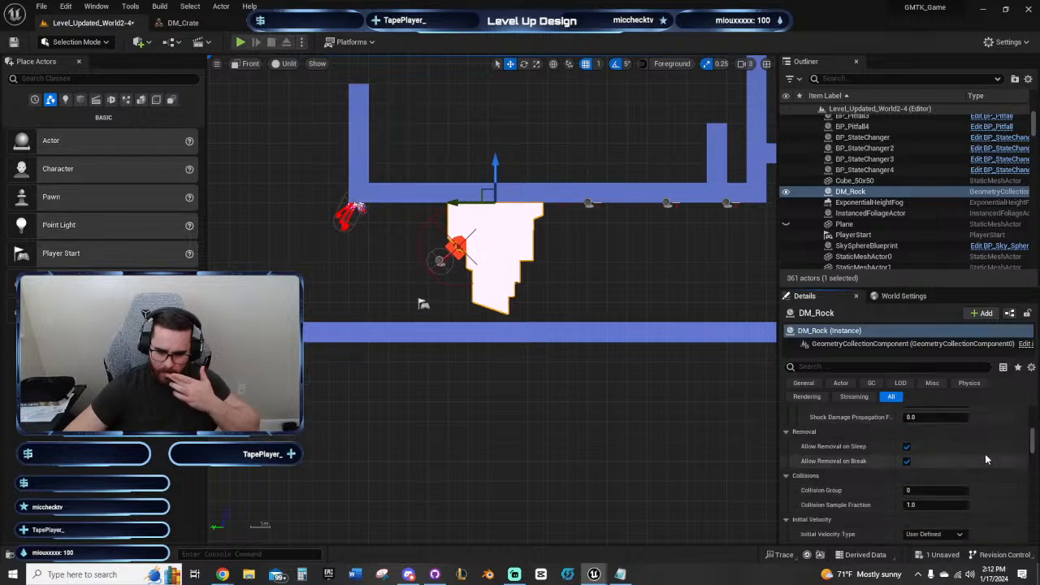
scroll(984, 455, down, 4)
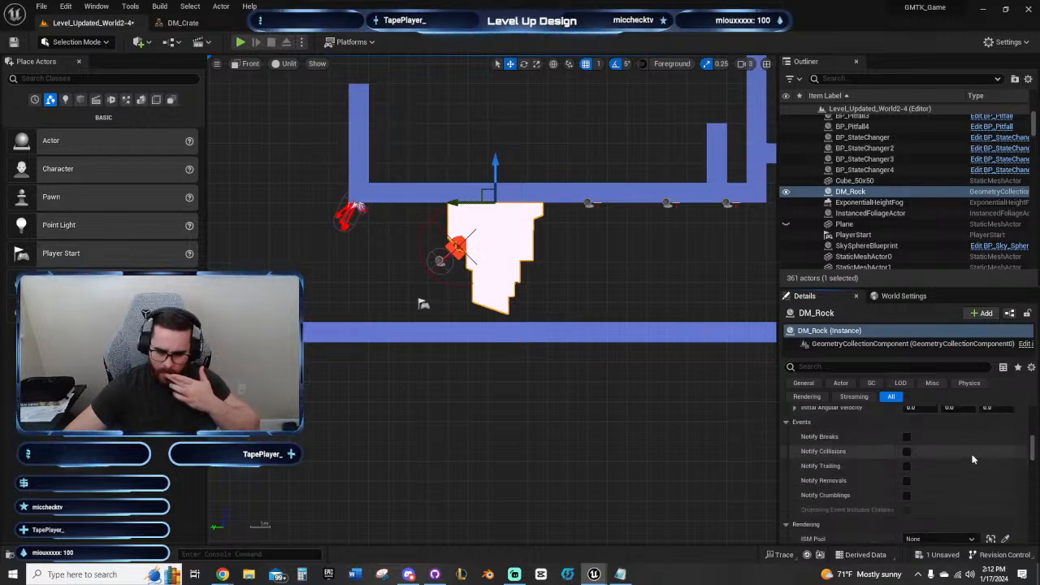
scroll(971, 458, down, 6)
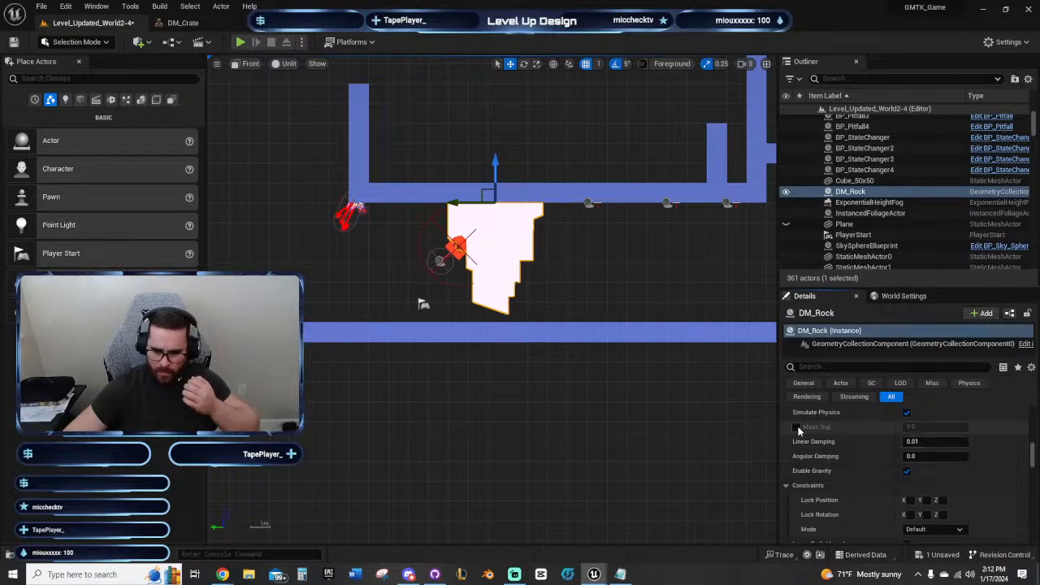
scroll(871, 441, down, 2)
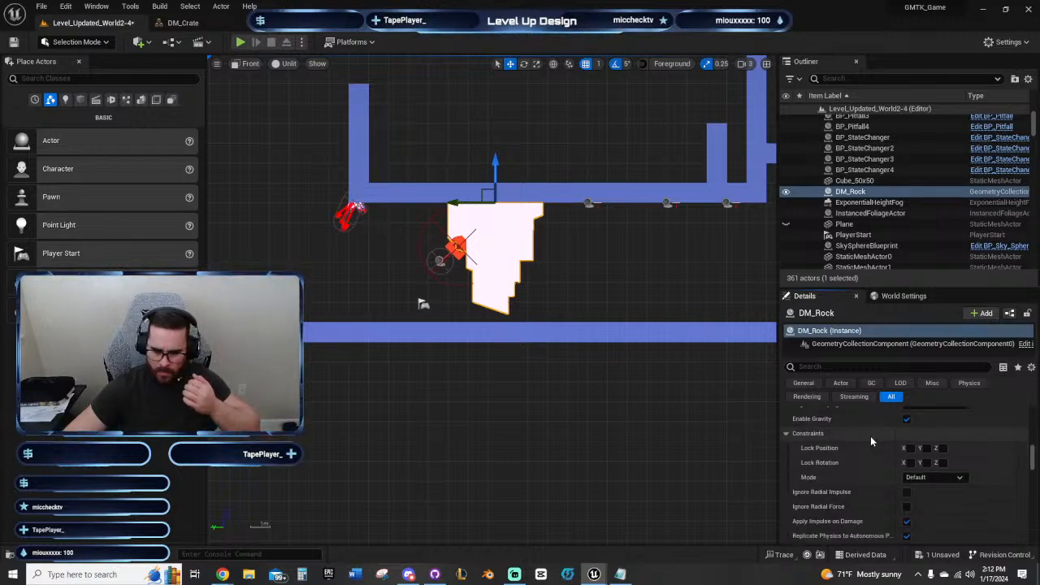
scroll(892, 444, up, 5)
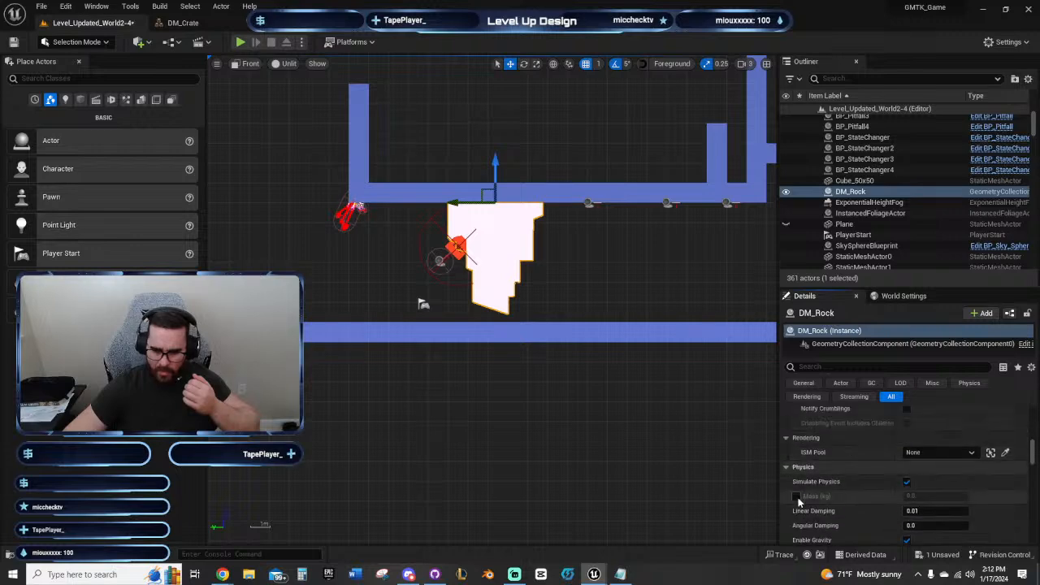
Step: Playtest the rock with its mass override by firing repeatedly at the fuse and the rock, and stop the session
click(240, 41)
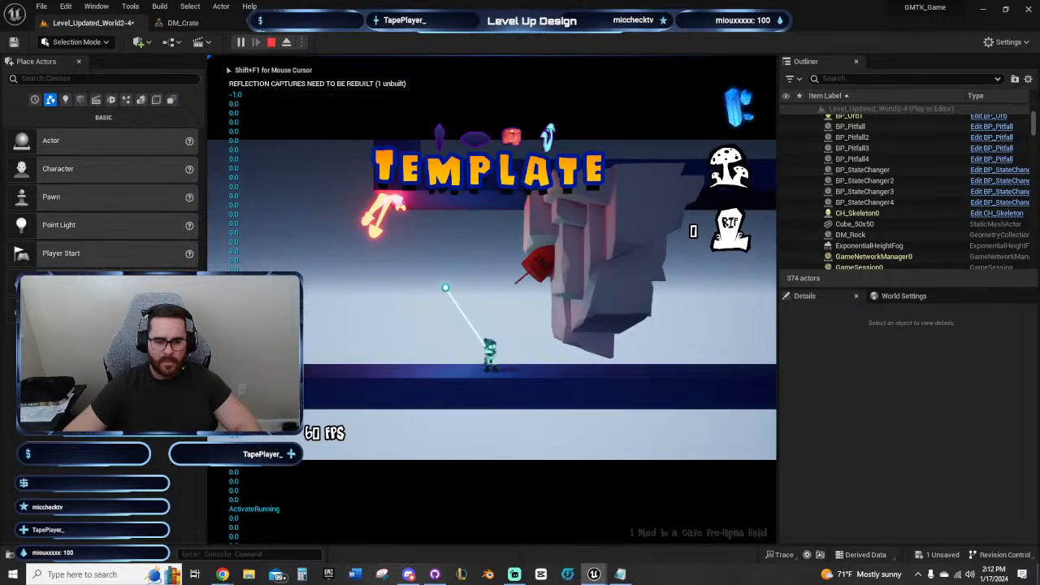
key(a)
click(561, 244)
click(652, 292)
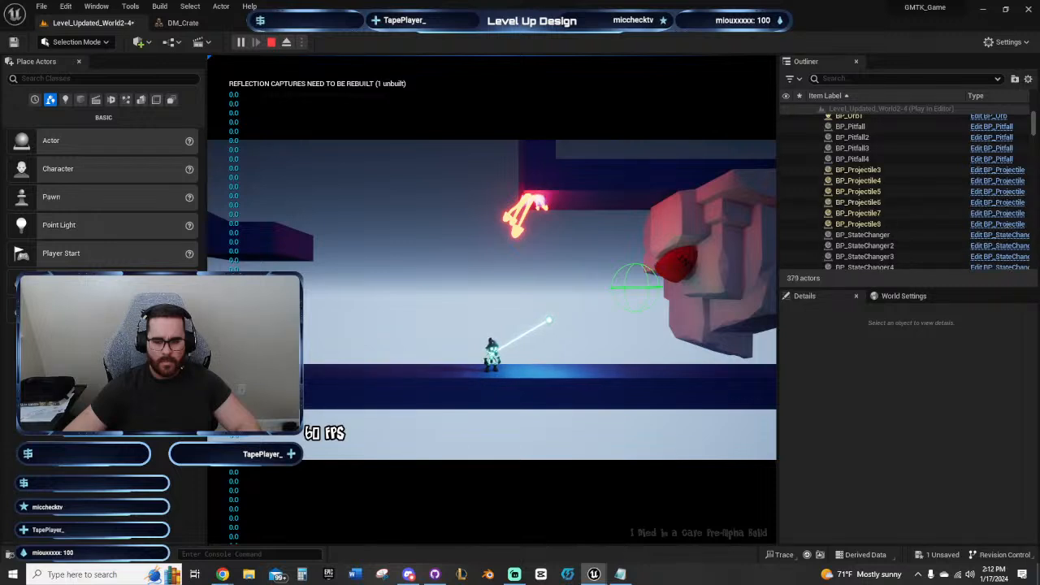
click(569, 300)
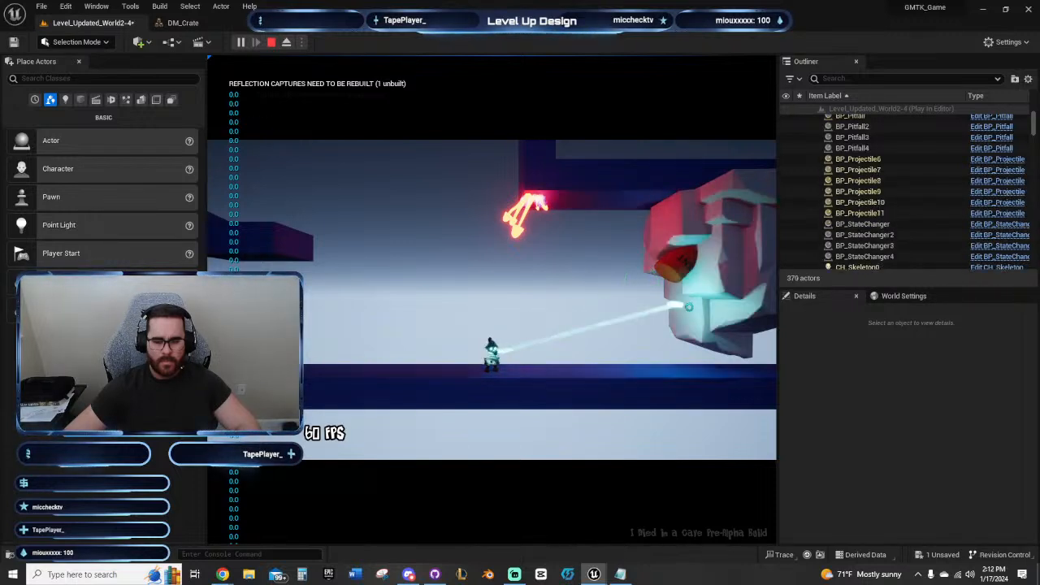
click(483, 219)
click(680, 289)
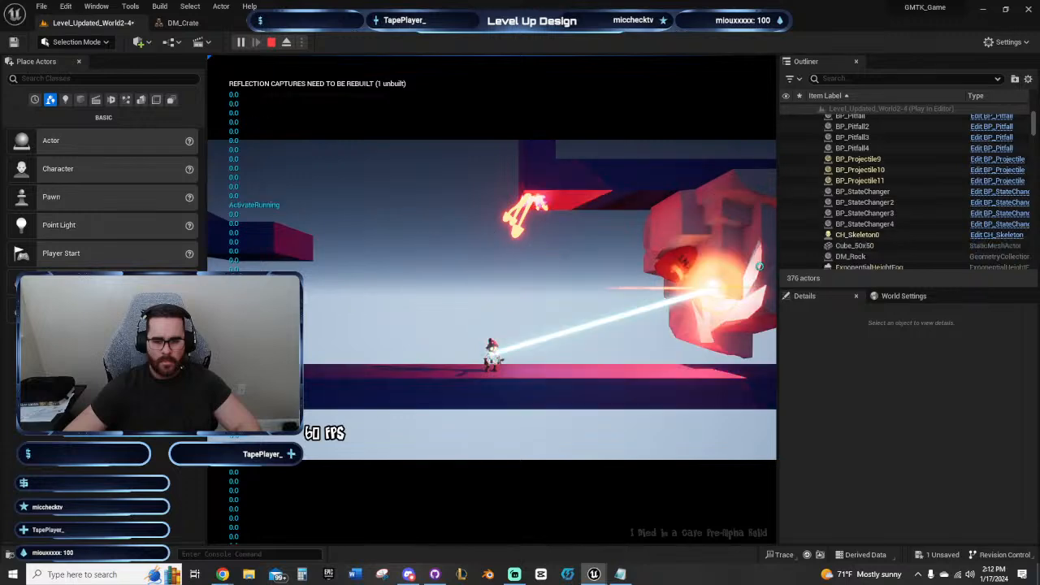
click(654, 324)
key(Escape)
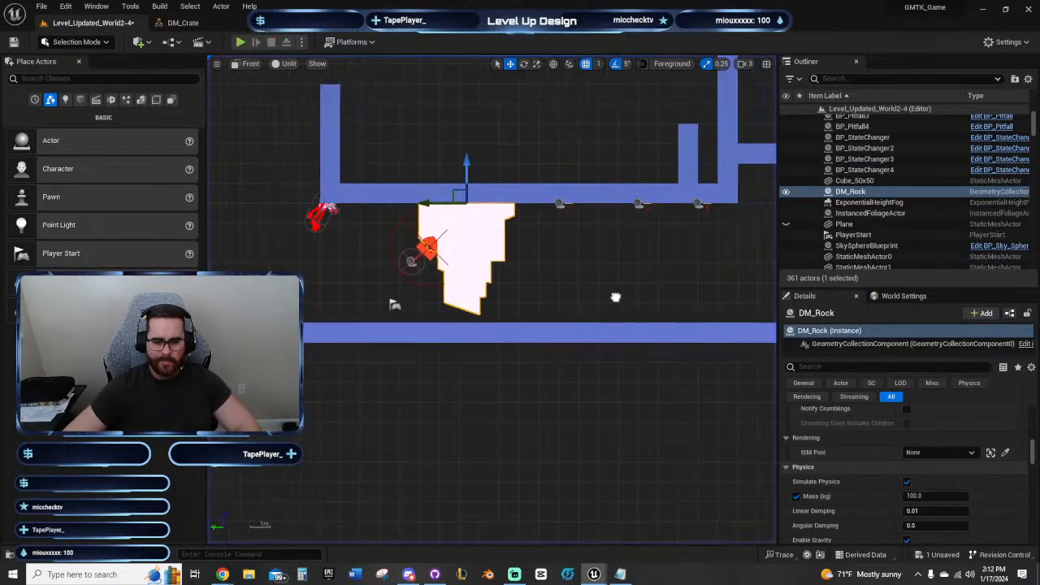
Step: Check the TNT's settings and assign the BP_BaseExplosionObject in the rock as the flammable fuse's Explosion Object
scroll(894, 455, up, 10)
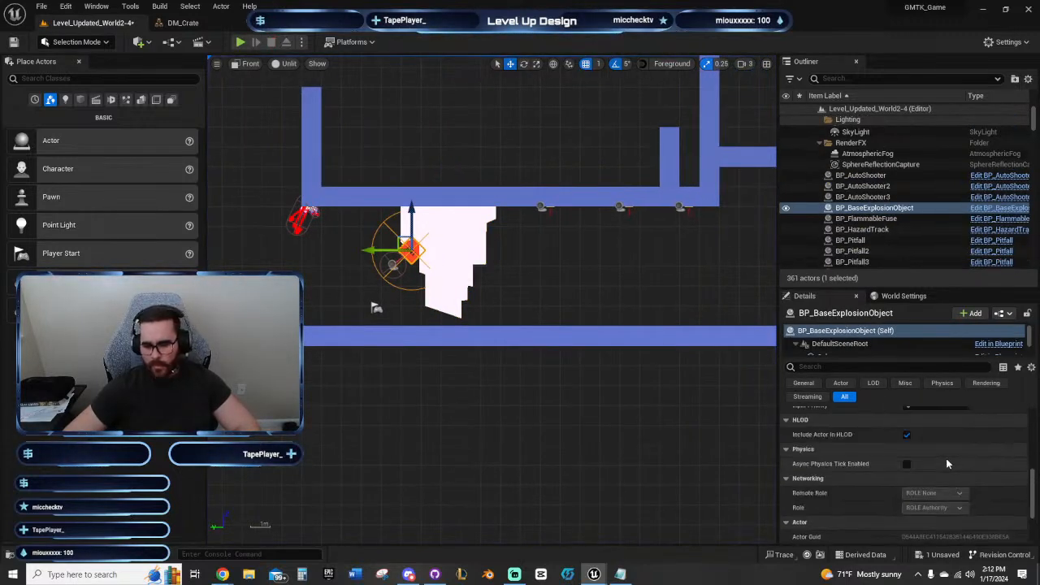
scroll(1027, 486, down, 2)
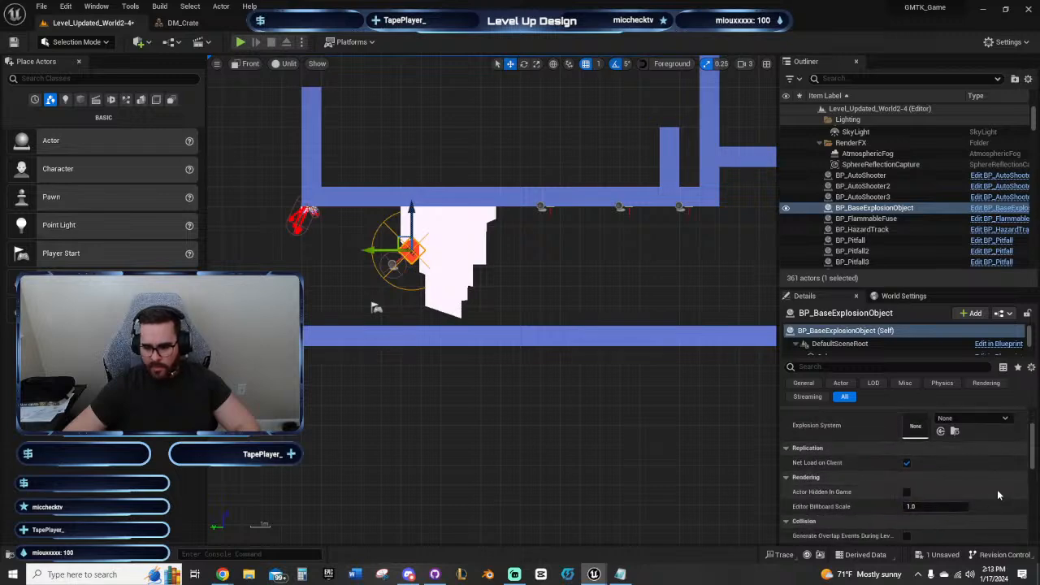
click(393, 264)
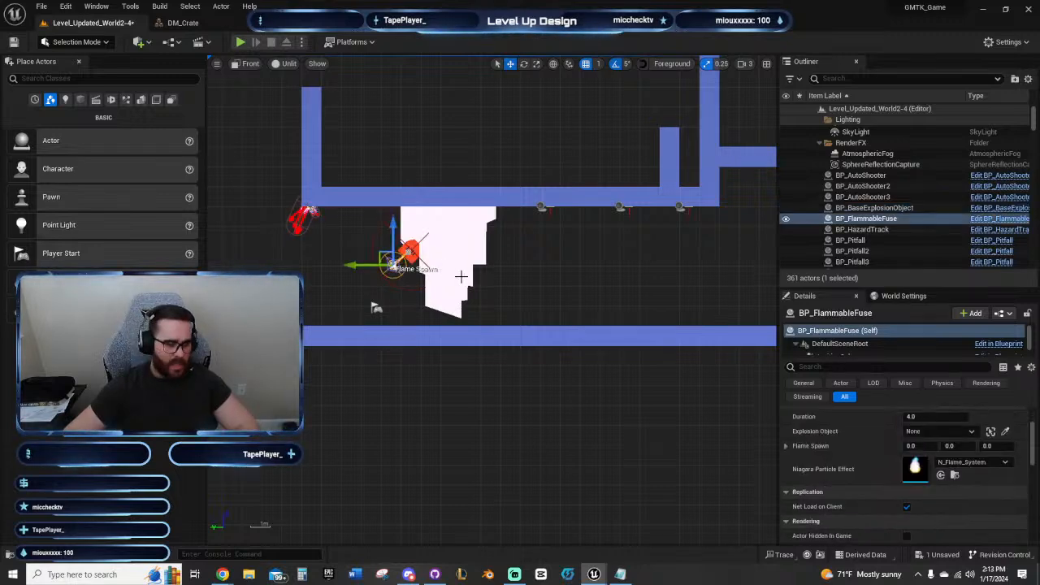
click(1007, 432)
click(414, 250)
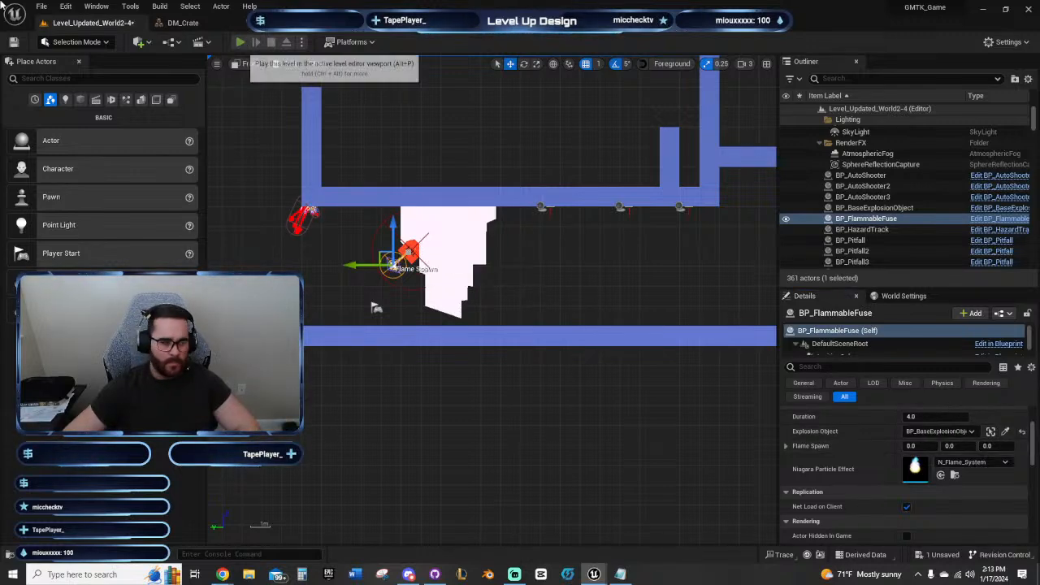
Step: Playtest the linked fuse and TNT by lighting the fuse and moving around on the floor, and stop the session
click(240, 42)
drag(306, 203, 520, 317)
key(a)
key(d)
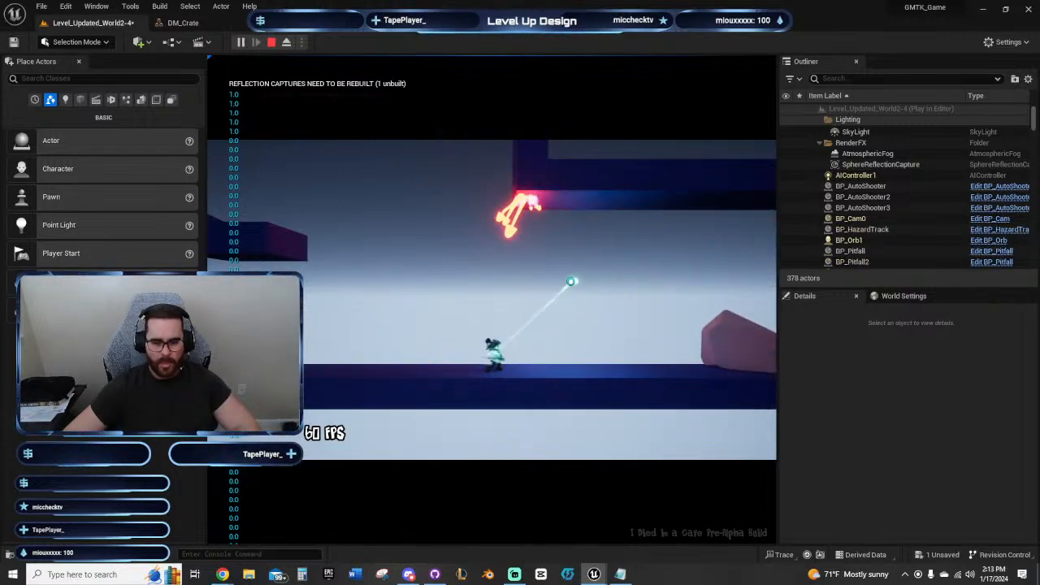
key(Escape)
Step: Set the flammable fuse's Duration to 1.0, playtest it by firing at the fuse, and stop the session
scroll(562, 286, up, 3)
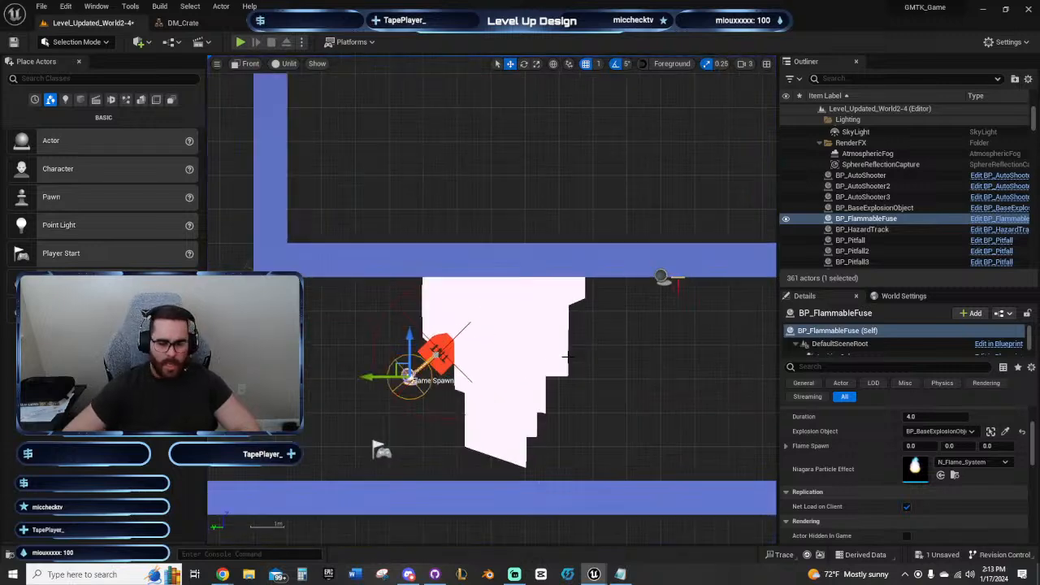
click(923, 417)
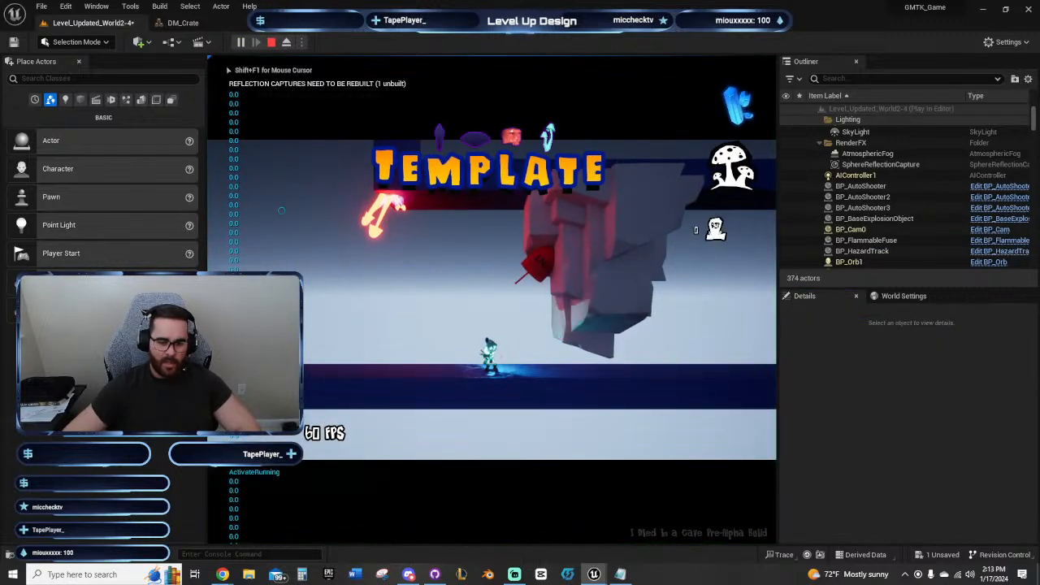
key(a)
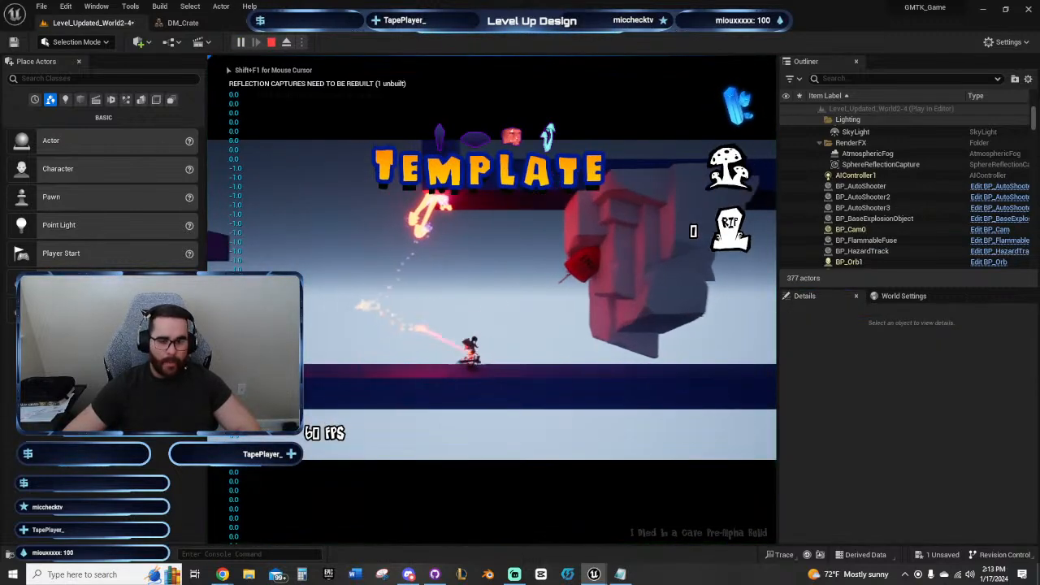
key(a)
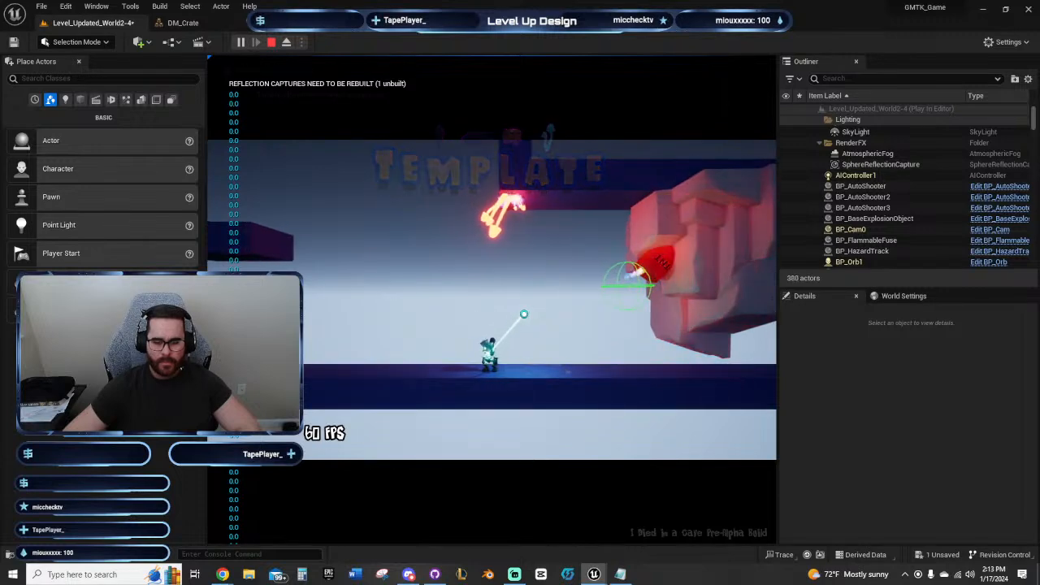
key(Escape)
Step: Move the flammable fuse right and up so more of it sits inside the TNT, and save the level
right_drag(650, 361, 580, 374)
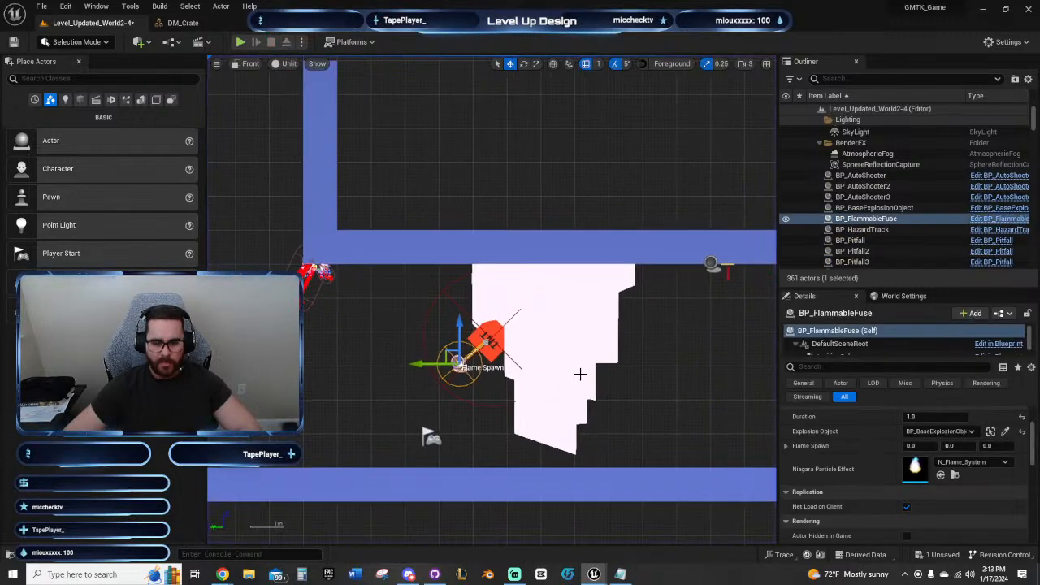
scroll(581, 374, up, 4)
right_drag(519, 368, 469, 324)
scroll(469, 324, up, 6)
right_drag(304, 287, 662, 388)
scroll(663, 388, up, 6)
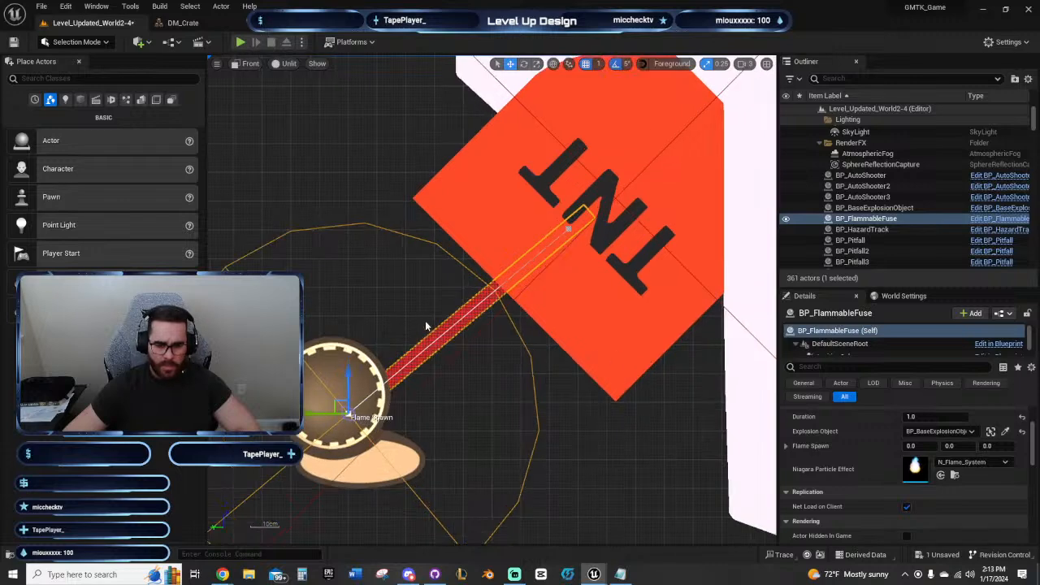
click(583, 415)
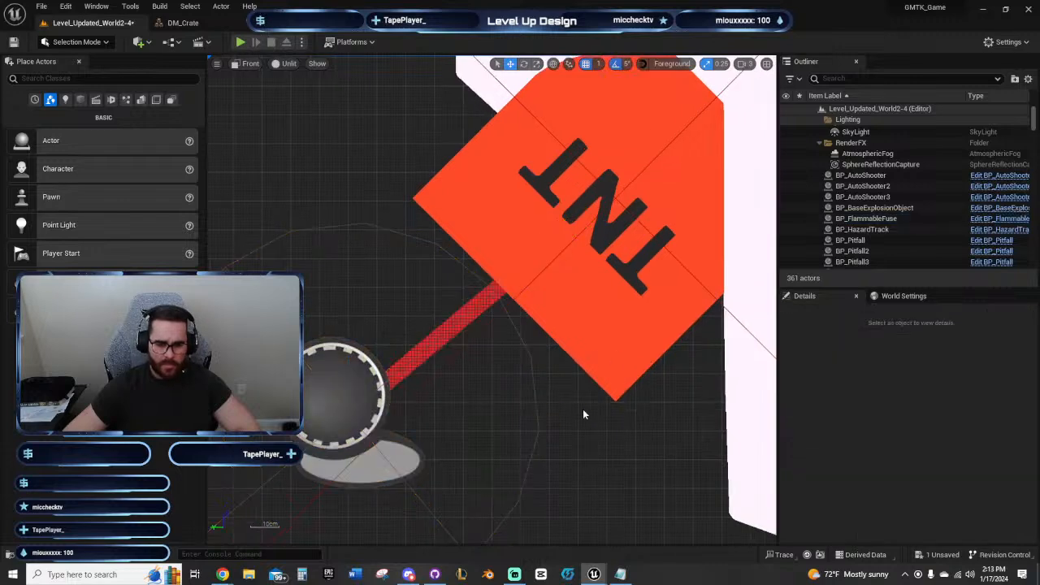
click(419, 352)
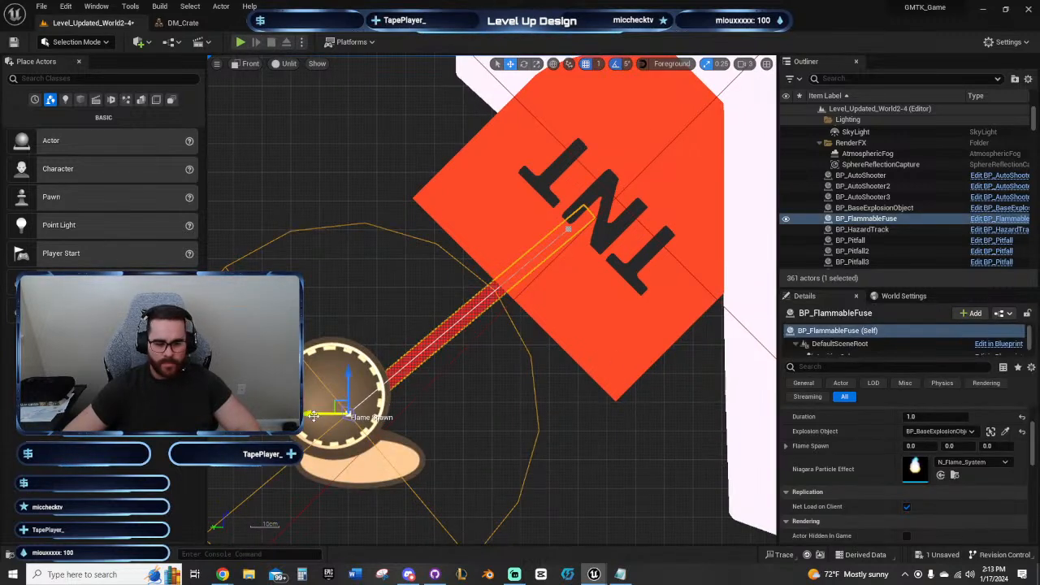
drag(314, 416, 355, 376)
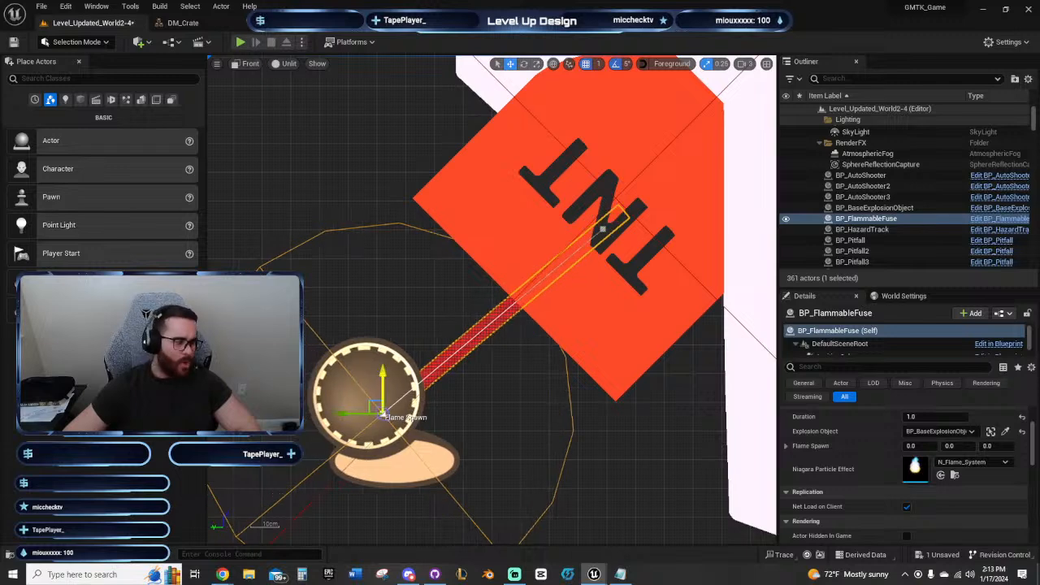
drag(382, 416, 383, 366)
drag(417, 334, 419, 329)
click(319, 173)
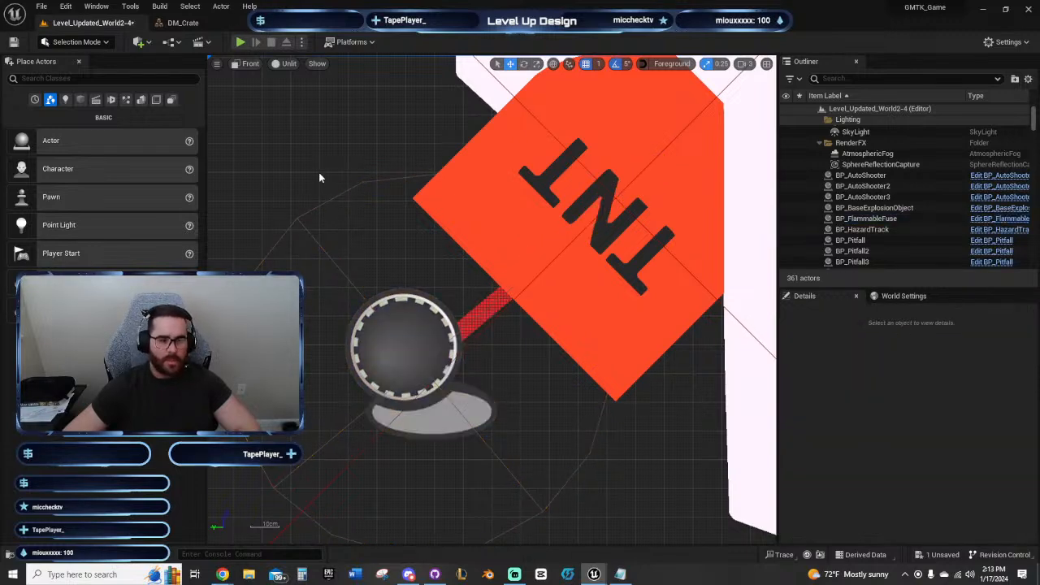
scroll(276, 167, down, 5)
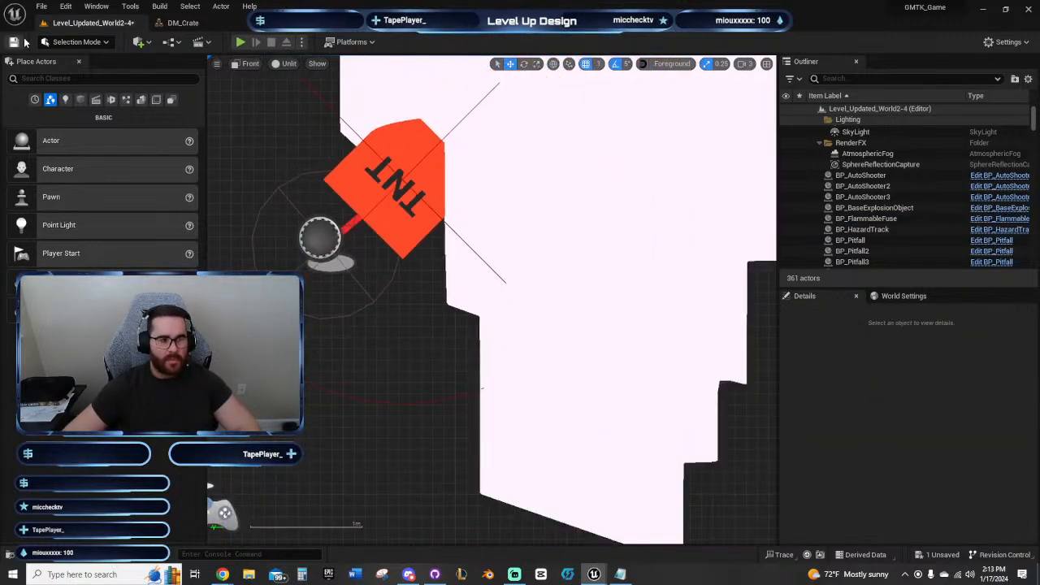
click(15, 41)
Step: Paste a Cube_50x50 block on the floor beneath the hanging rock's tip and duplicate it into a row
scroll(309, 290, down, 5)
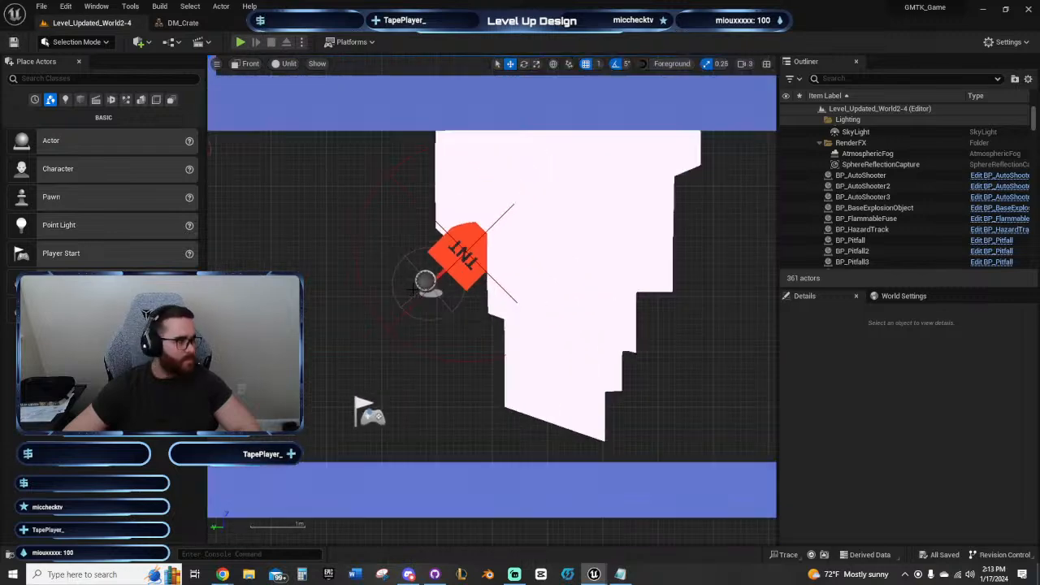
scroll(390, 292, down, 4)
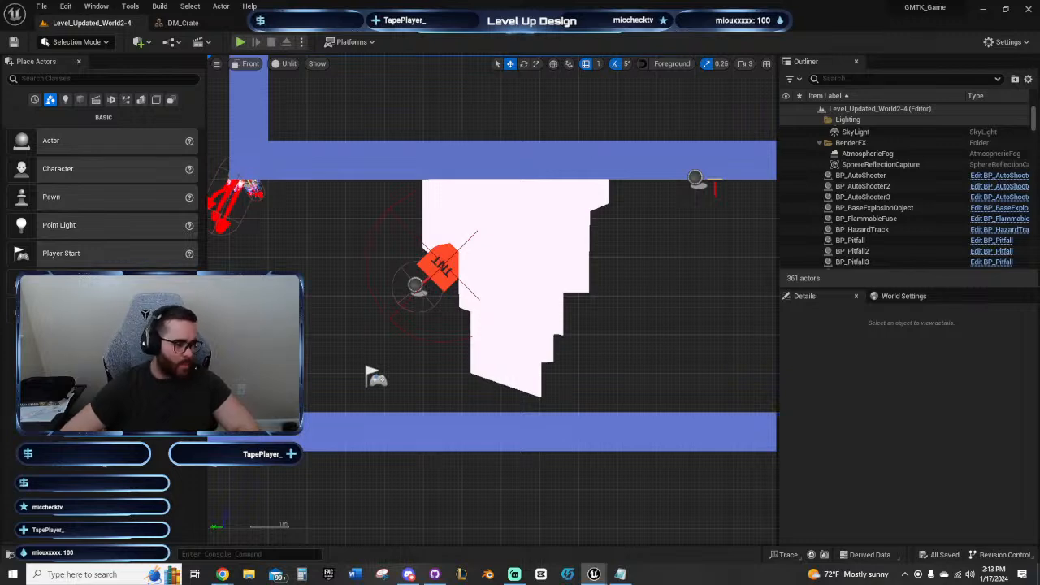
right_drag(338, 354, 423, 351)
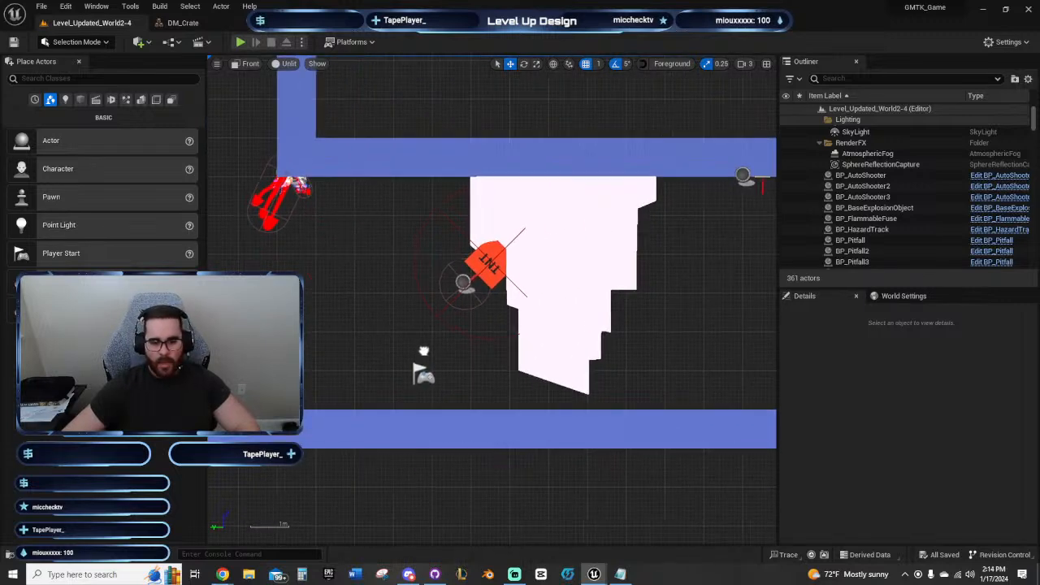
right_drag(523, 382, 454, 380)
mouse_move(611, 322)
right_down()
mouse_move(565, 286)
mouse_move(618, 302)
right_up()
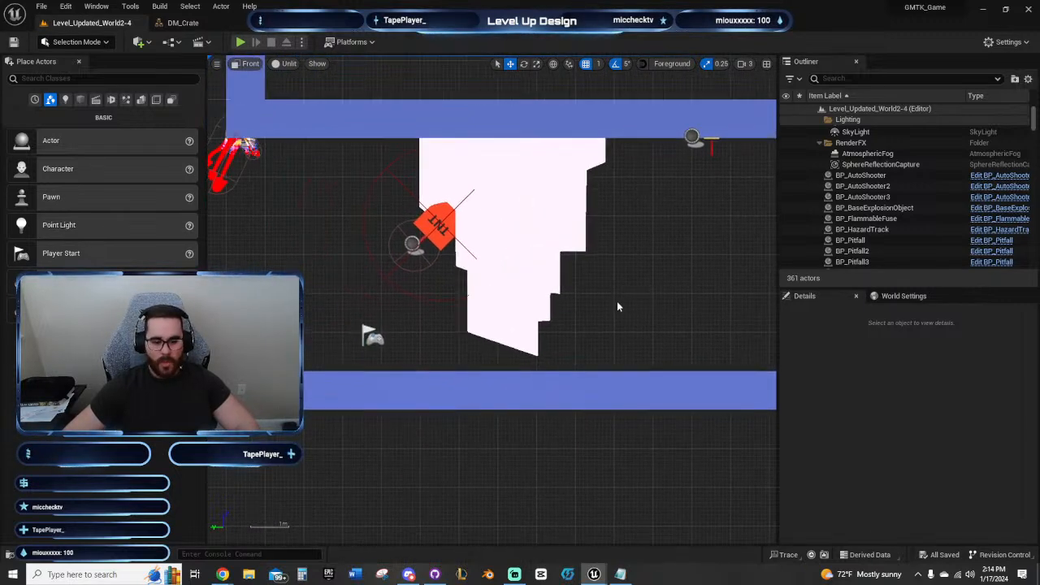
click(504, 319)
right_drag(504, 318, 634, 373)
click(490, 399)
click(508, 279)
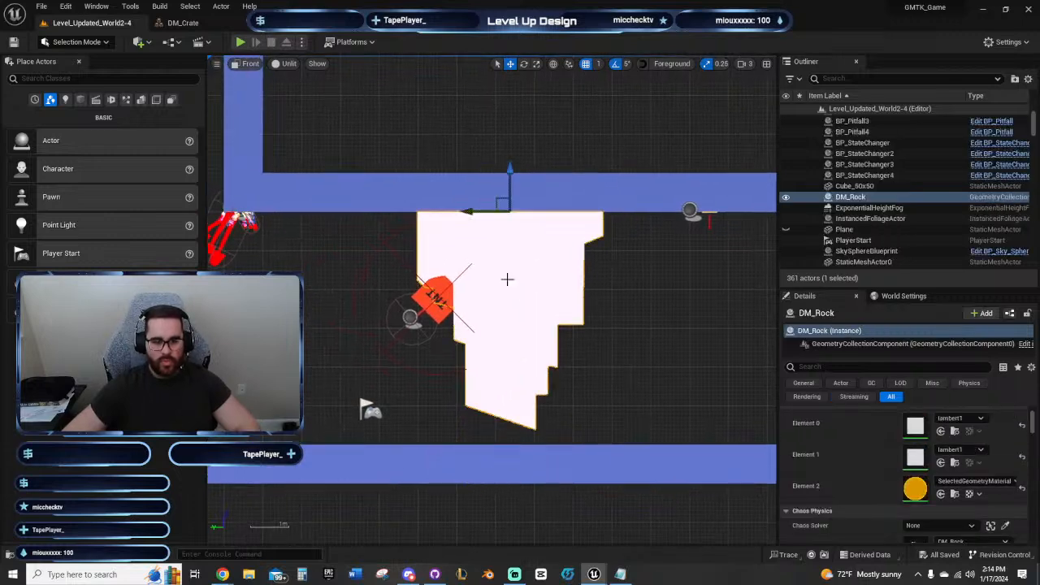
click(505, 460)
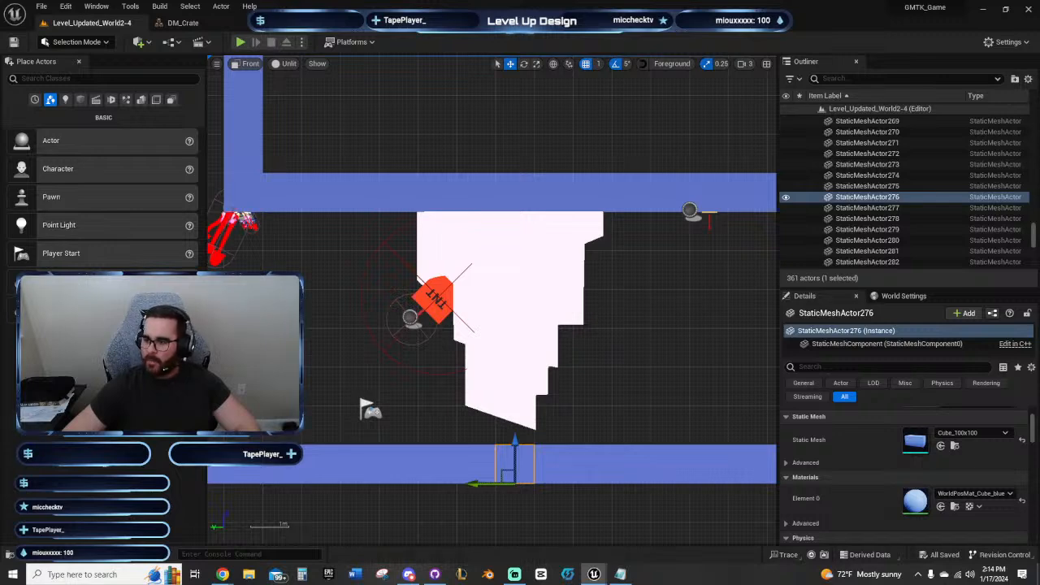
key(ctrl+v)
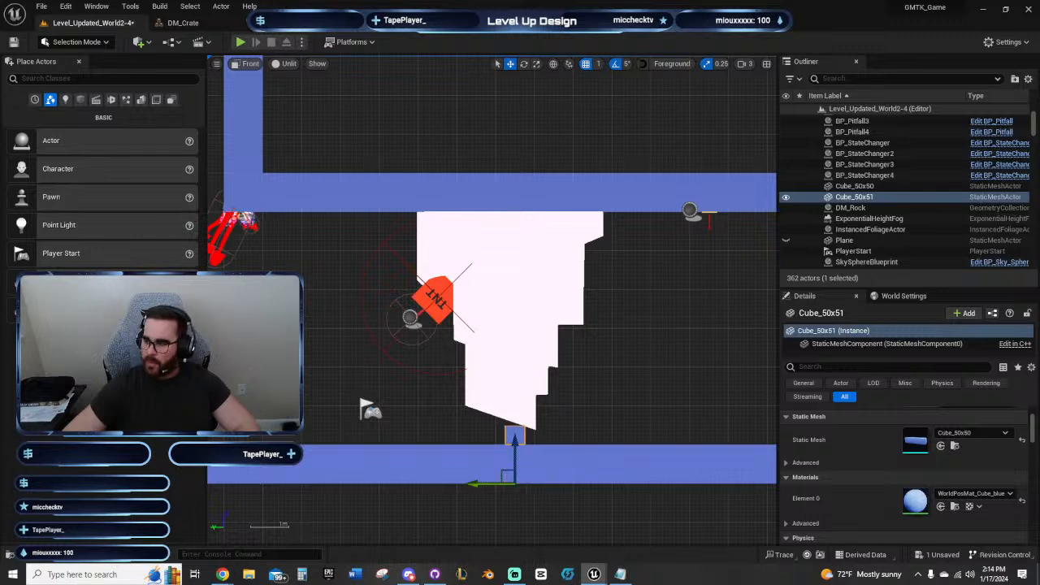
key(ctrl+d)
key(ctrl+d)
key(ctrl+d)
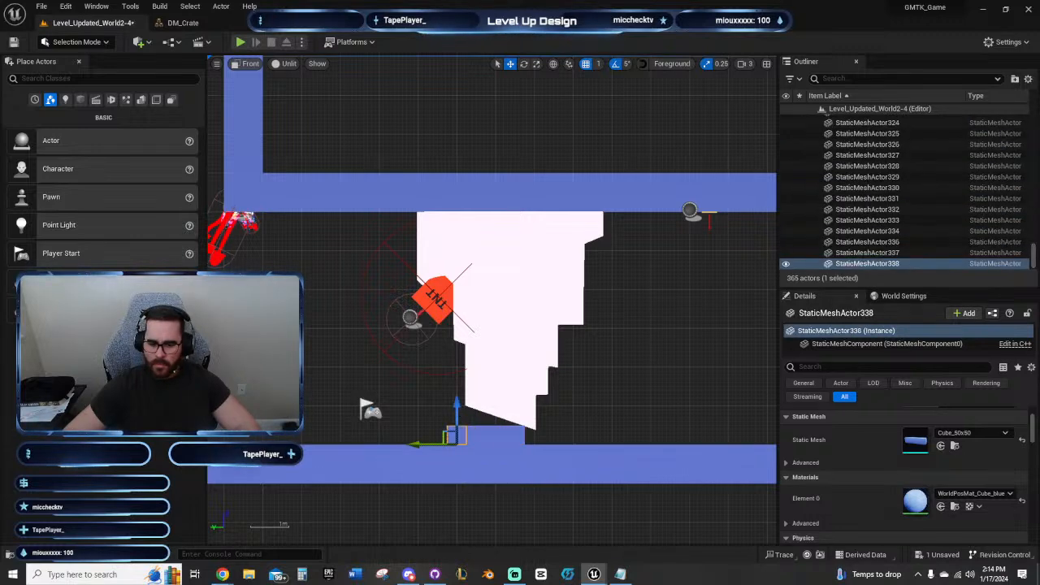
key(ctrl+d)
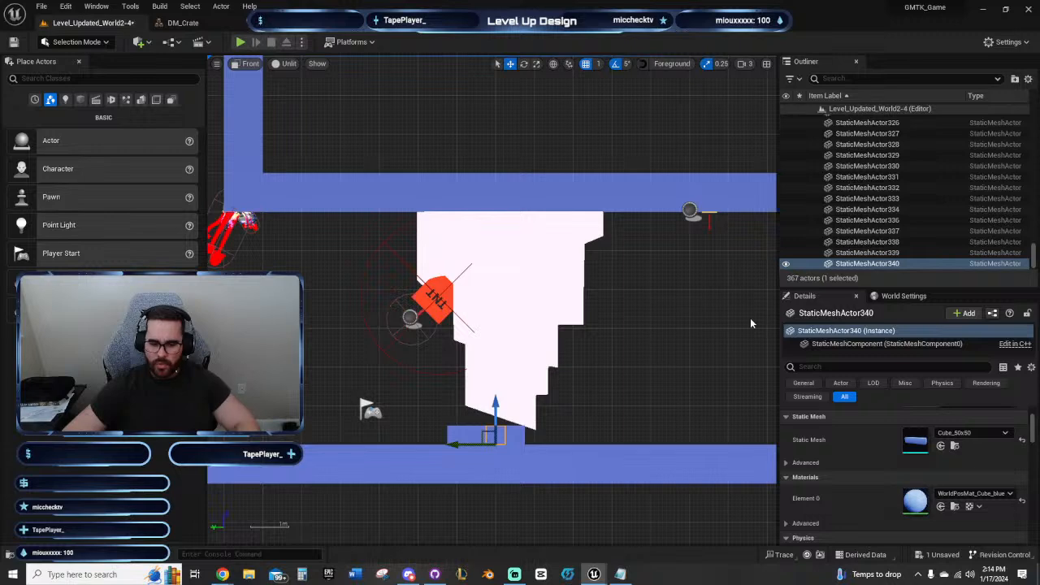
Step: Undo the last block duplicates and copy the row's right end block one block width further right beneath the rock
right_drag(580, 334, 589, 335)
key(ctrl+z)
key(ctrl+z)
key(ctrl+z)
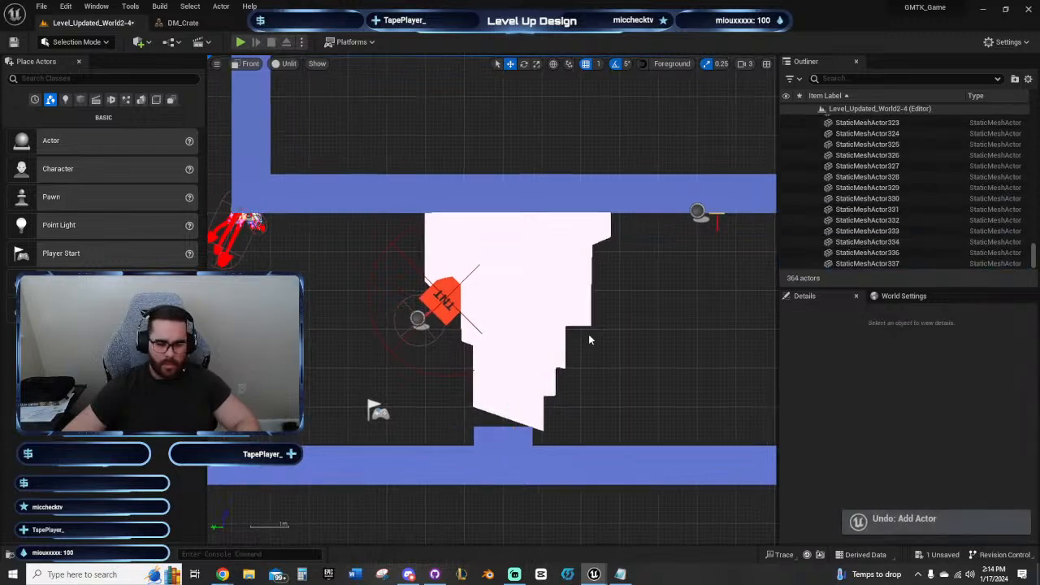
click(504, 436)
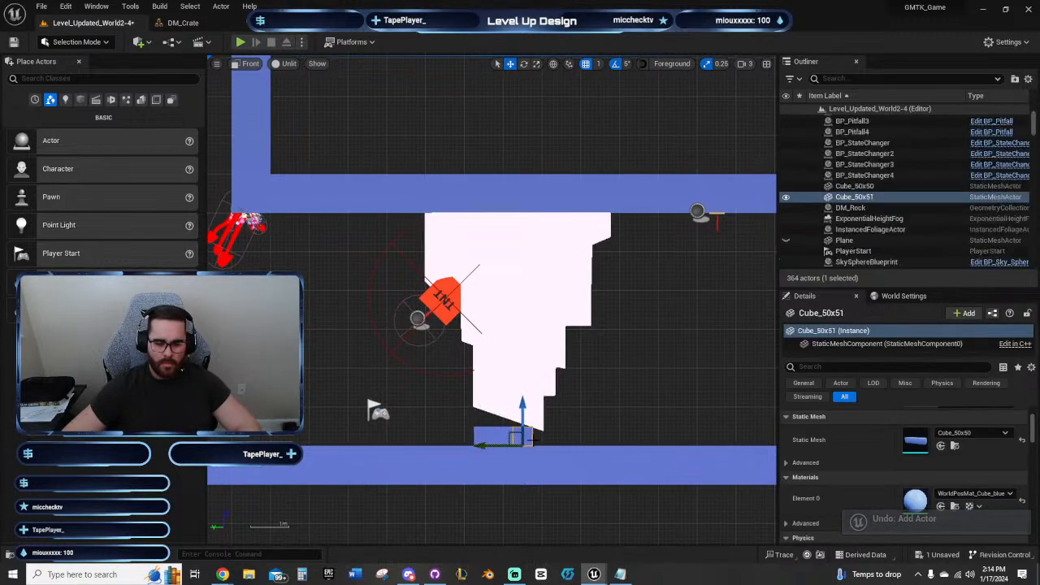
alt+drag(488, 445, 507, 445)
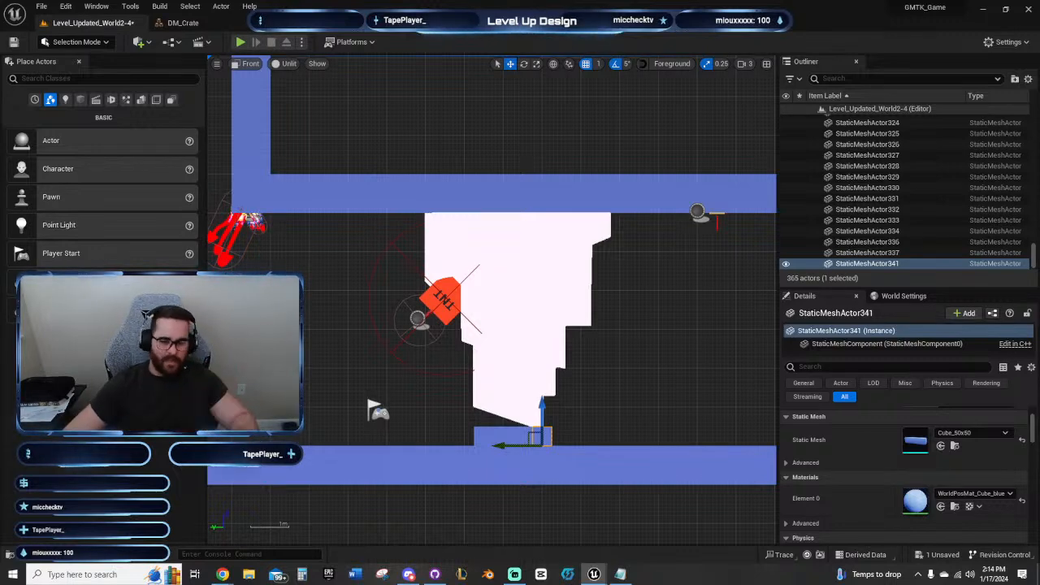
Step: Try rotating the hanging DM_Rock about its vertical axis in perspective view, and check its new outline in the front view
right_drag(685, 295, 642, 302)
click(464, 279)
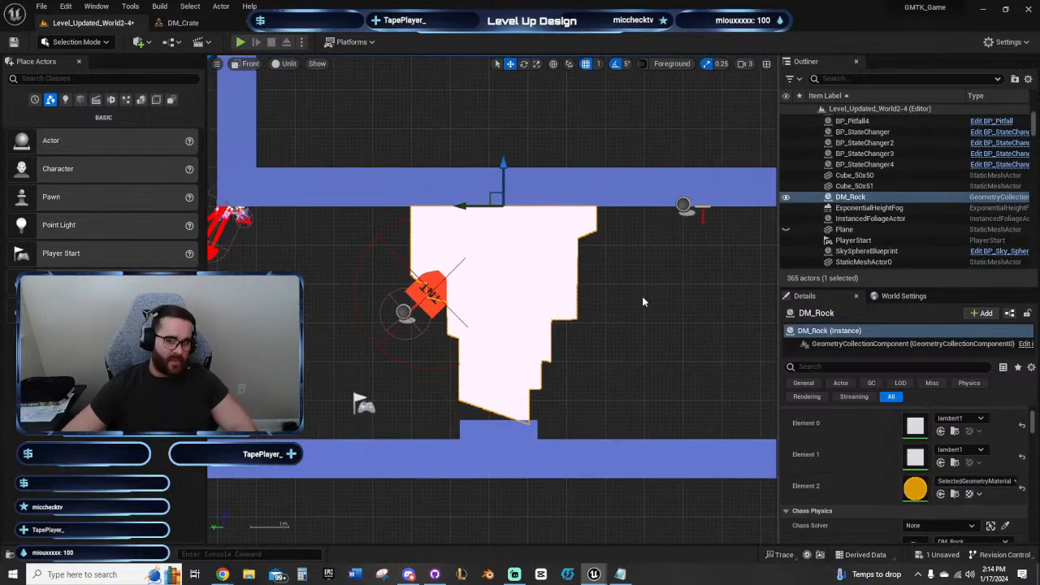
right_drag(284, 274, 346, 264)
click(250, 63)
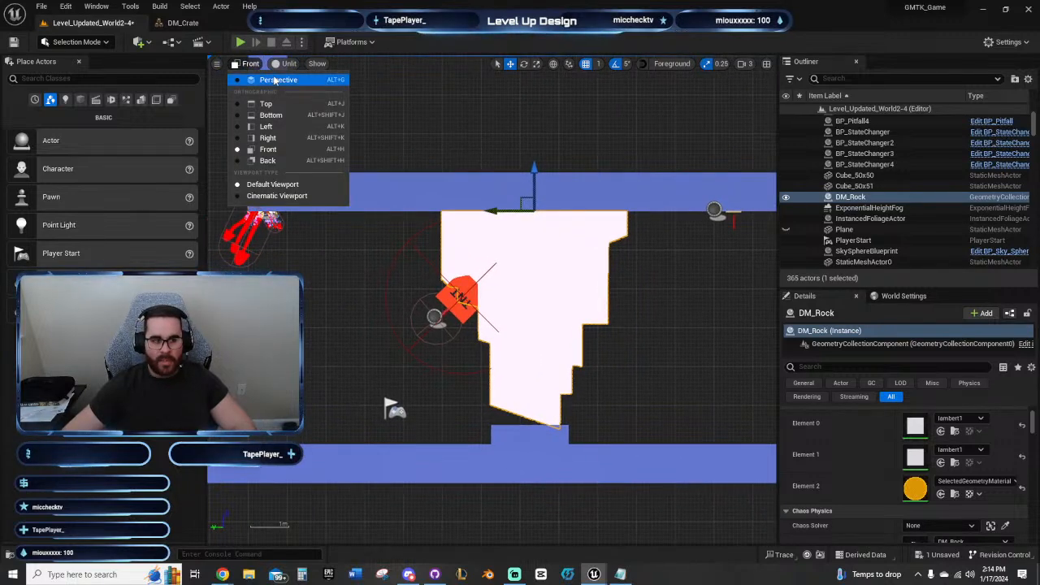
click(281, 77)
right_drag(483, 200, 446, 230)
key(w)
key(w)
key(d)
key(w)
key(a)
key(d)
key(e)
drag(485, 264, 375, 254)
key(w)
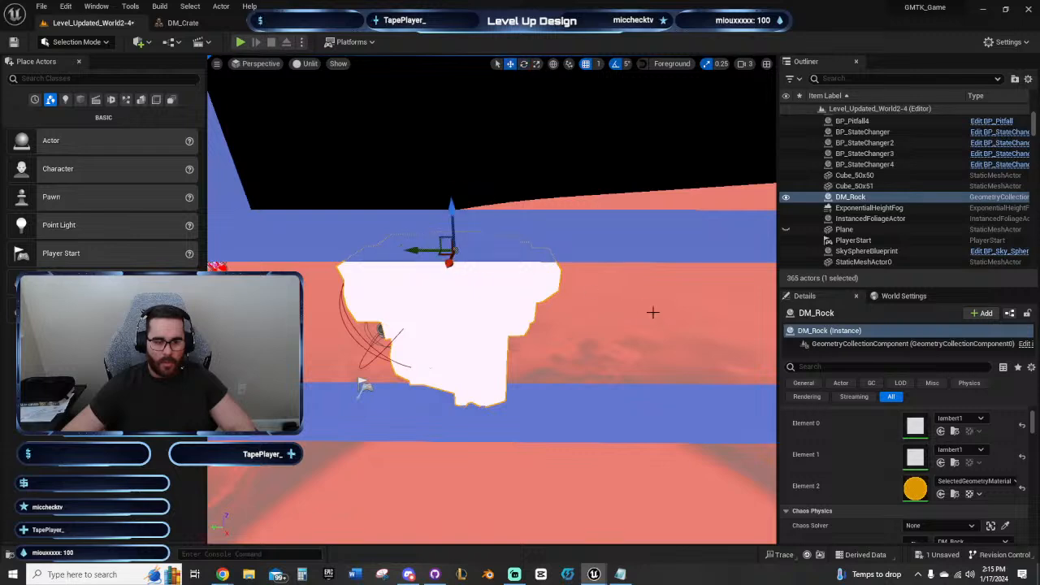
right_drag(654, 309, 437, 294)
click(254, 63)
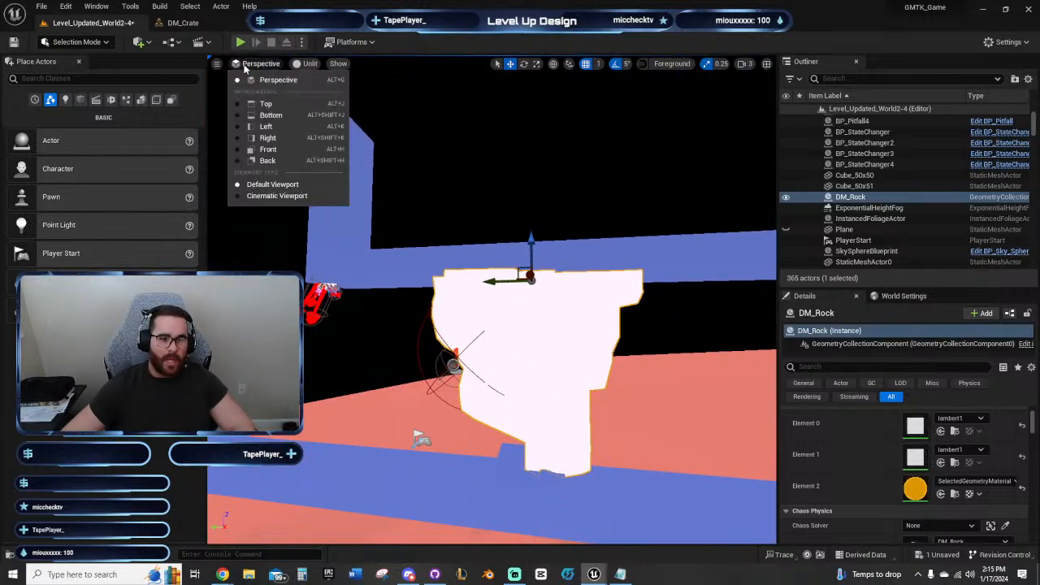
click(264, 140)
right_drag(516, 265, 519, 244)
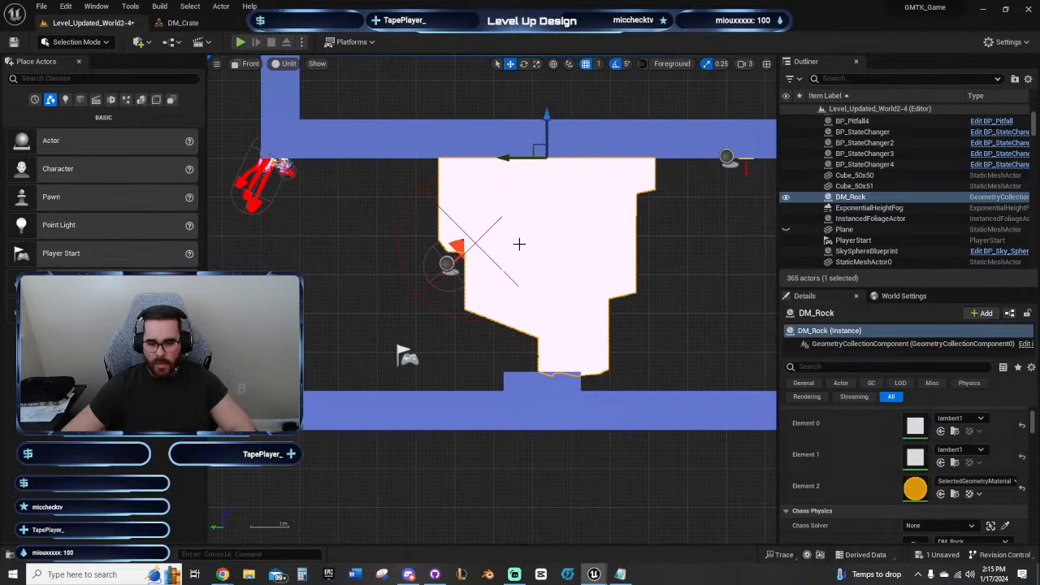
Step: Try shifting the rotated rock along the ceiling, and undo both the shift and the rotation
right_drag(586, 252, 479, 191)
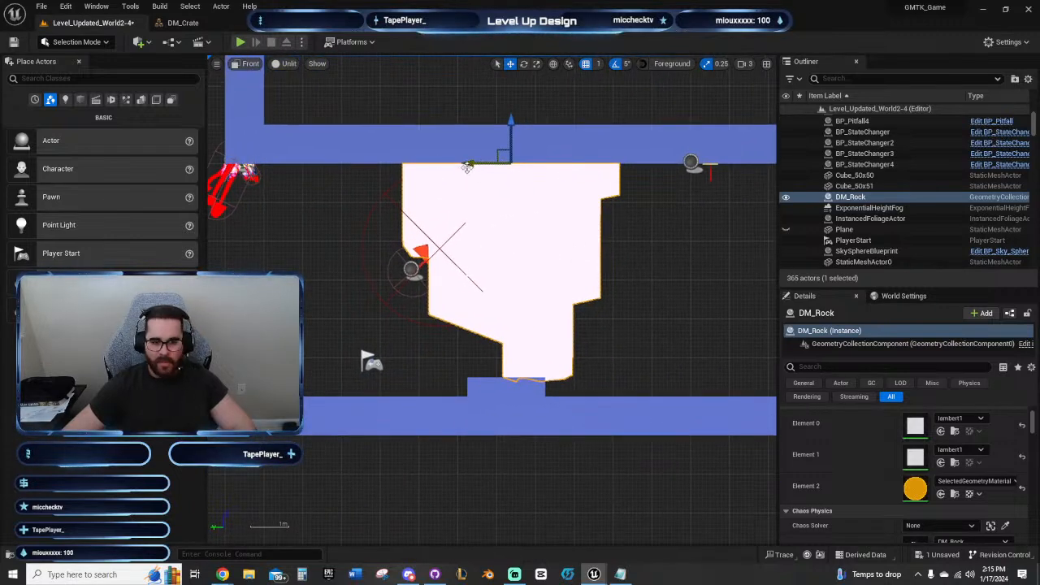
mouse_move(466, 166)
mouse_down()
mouse_move(439, 167)
mouse_move(469, 180)
mouse_up()
key(ctrl+z)
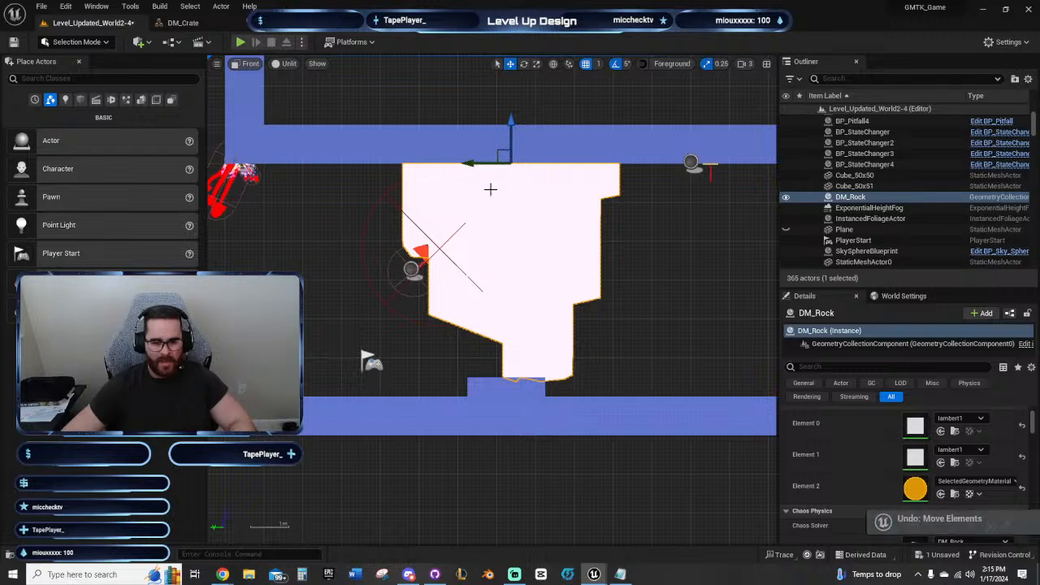
key(ctrl+z)
Step: Try lowering the hanging DM_Rock slightly toward the floor blocks, and undo the move
right_drag(558, 220, 528, 175)
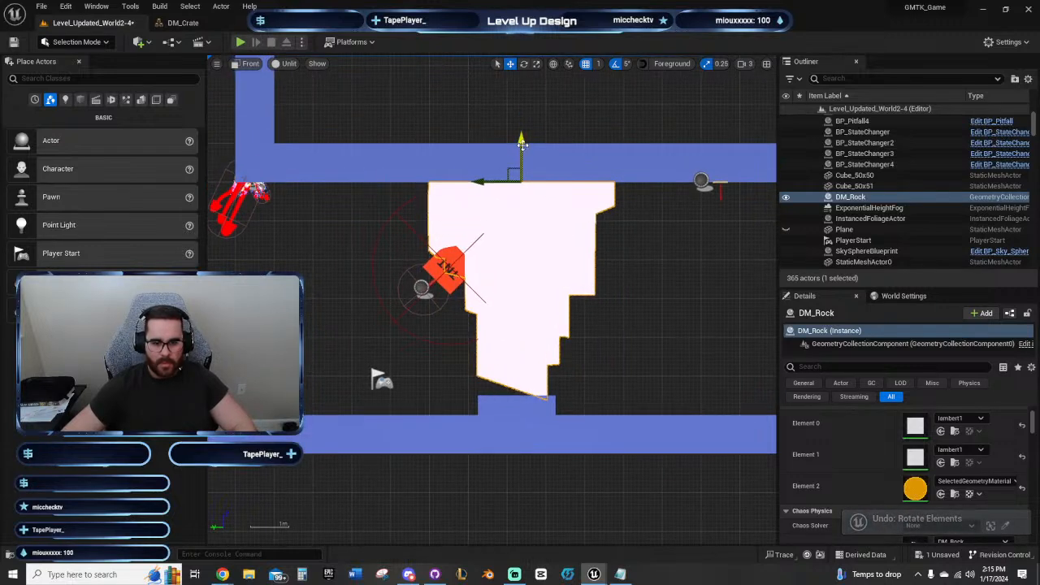
drag(522, 139, 524, 150)
key(ctrl+z)
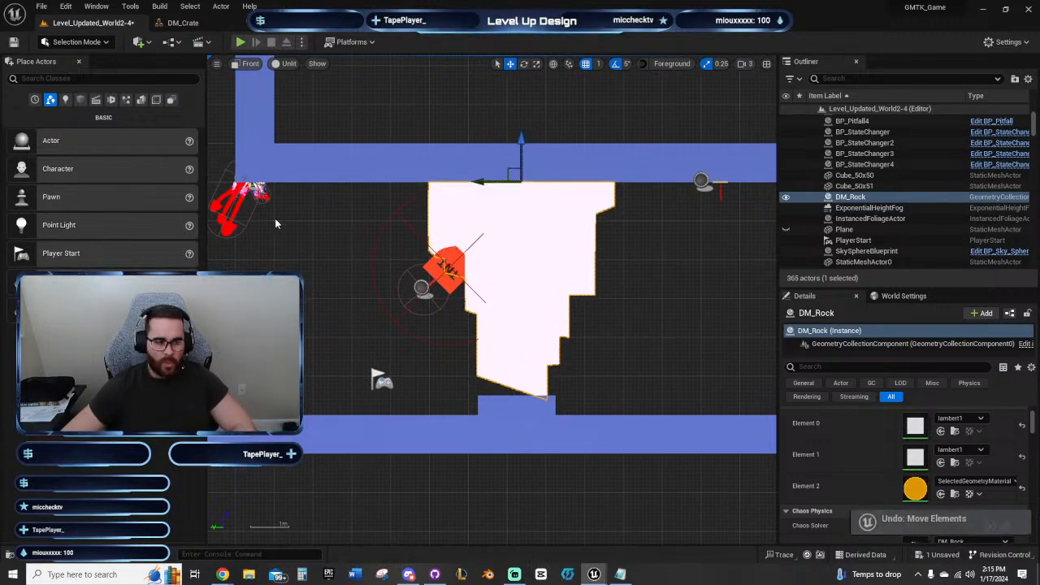
Step: Move the PlayerStart past the rock's base to the side with the auto shooters and run a brief playtest
click(277, 225)
right_drag(278, 258, 509, 249)
scroll(526, 270, down, 2)
right_drag(647, 301, 436, 298)
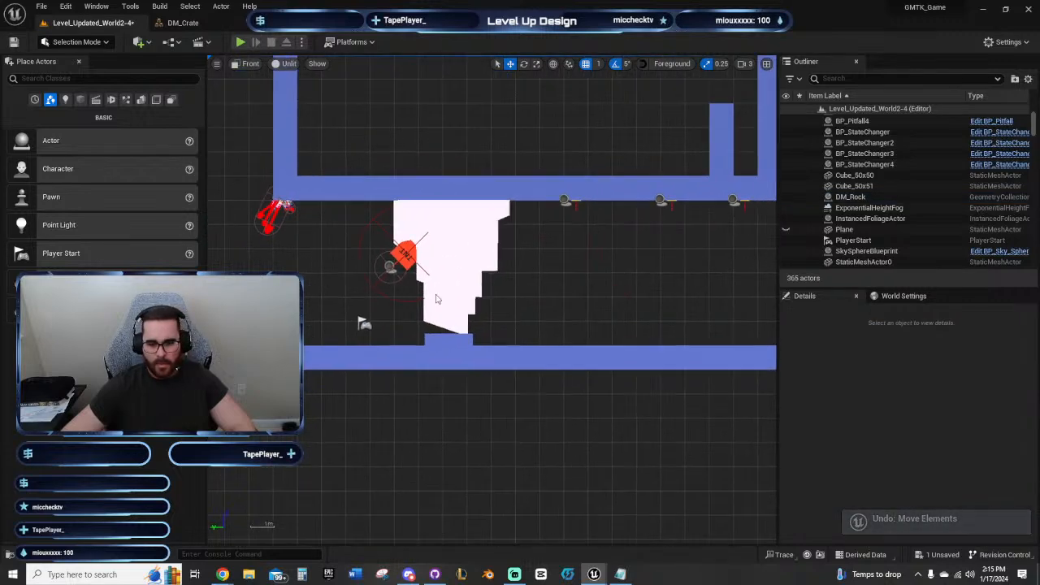
scroll(437, 299, down, 3)
right_drag(572, 285, 503, 274)
scroll(439, 280, up, 4)
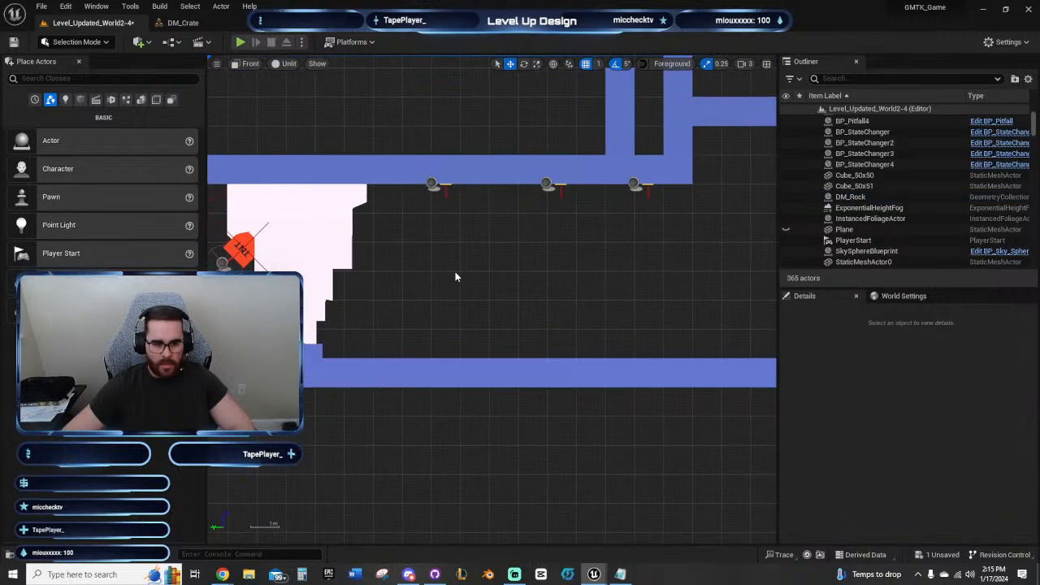
right_drag(302, 325, 445, 312)
click(337, 318)
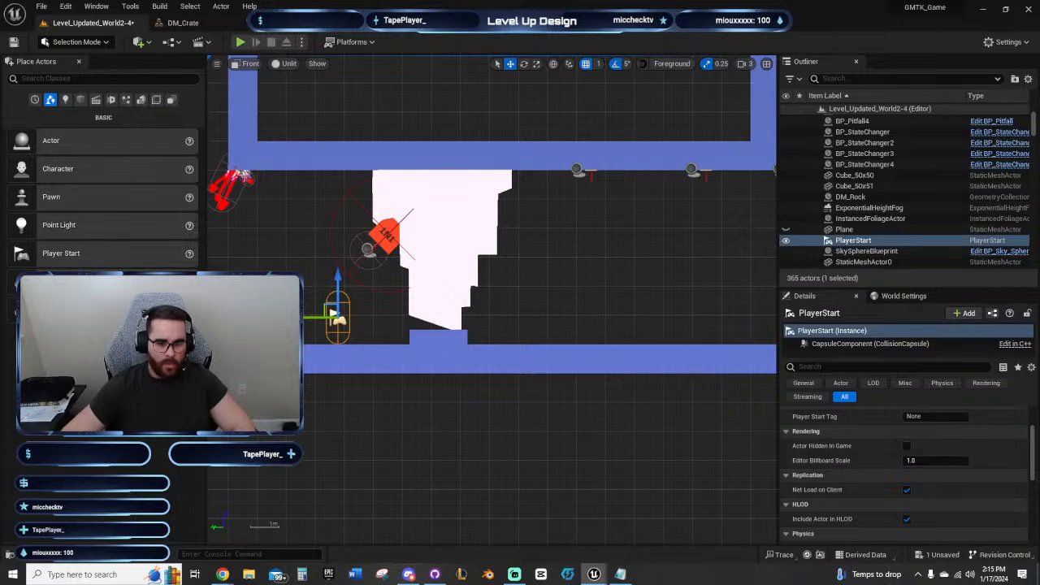
drag(333, 313, 472, 311)
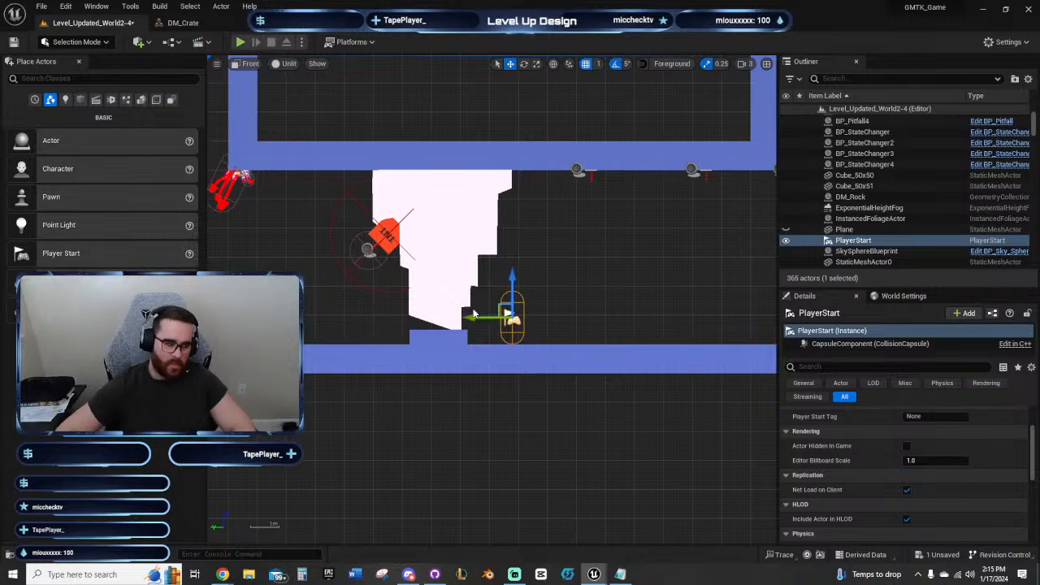
click(241, 42)
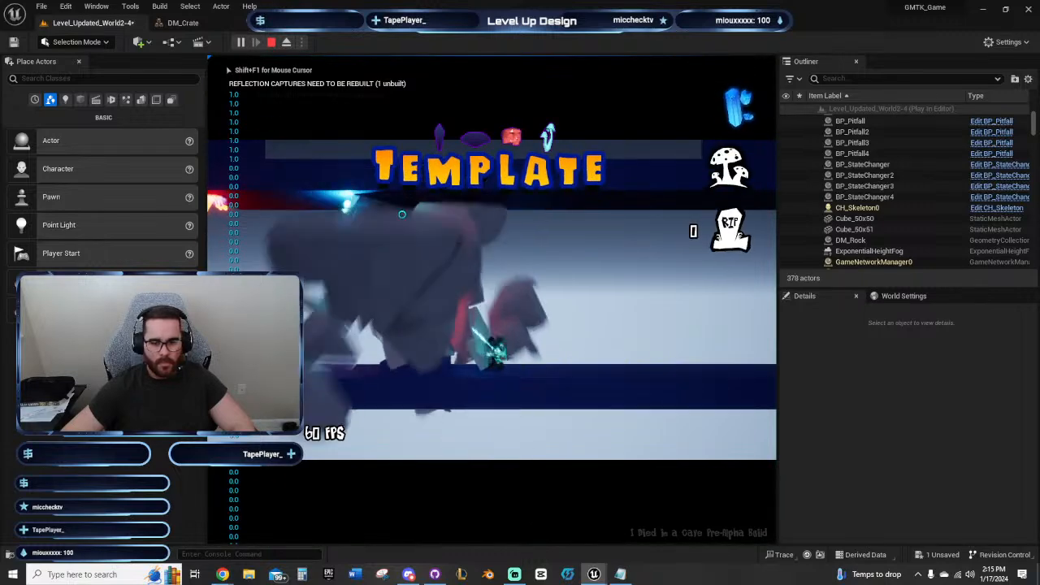
key(Escape)
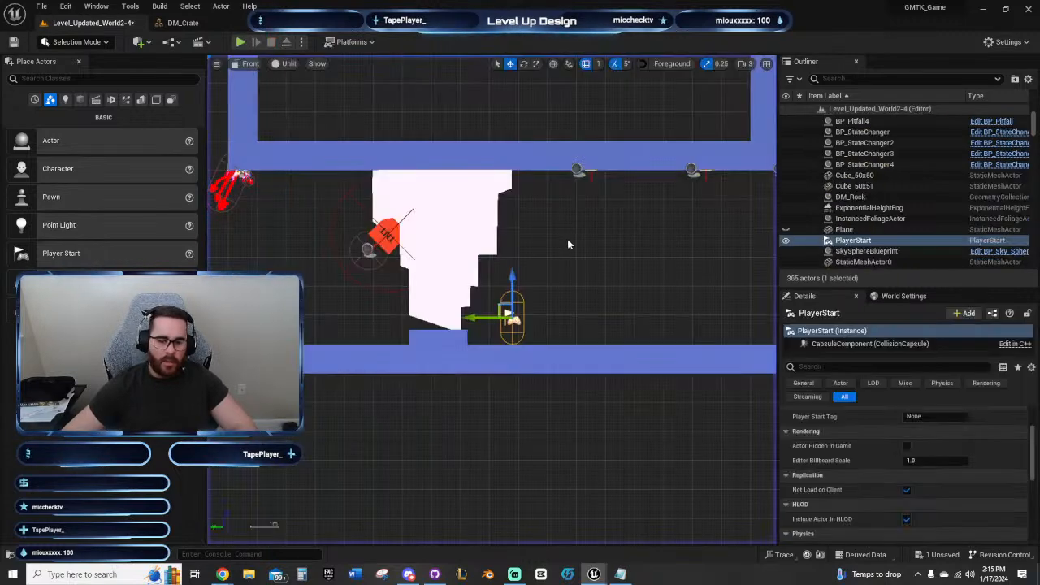
Step: Set the X location of all three BP_AutoShooter actors along the ceiling to 0
right_drag(567, 244, 412, 236)
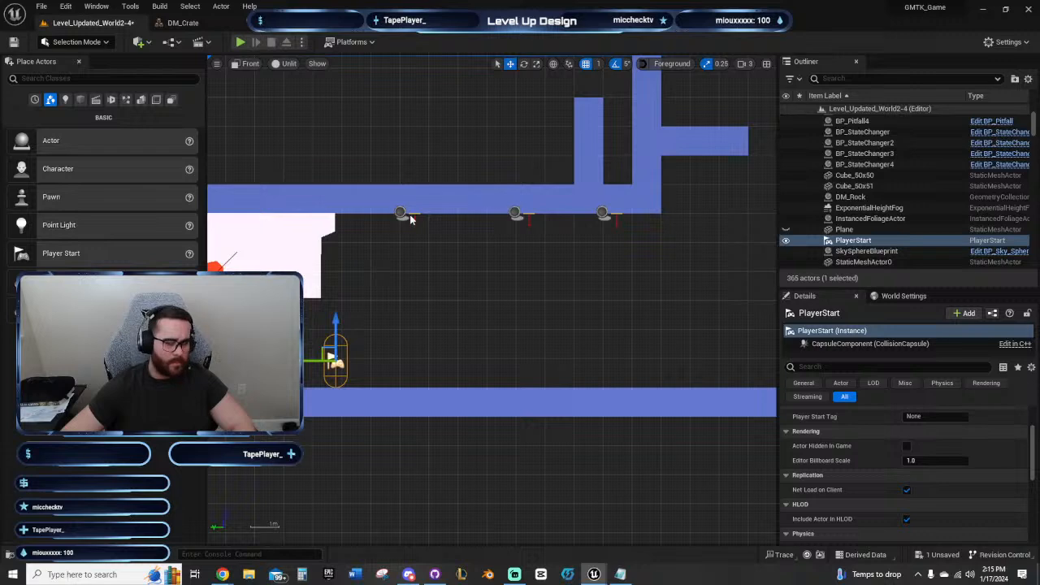
click(409, 216)
click(409, 216)
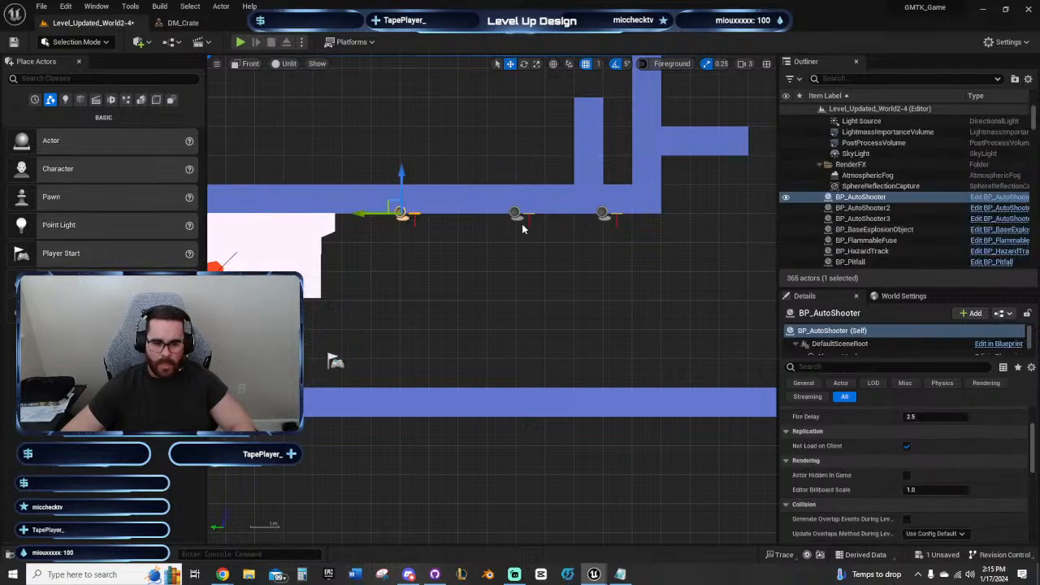
ctrl+click(516, 213)
ctrl+click(602, 213)
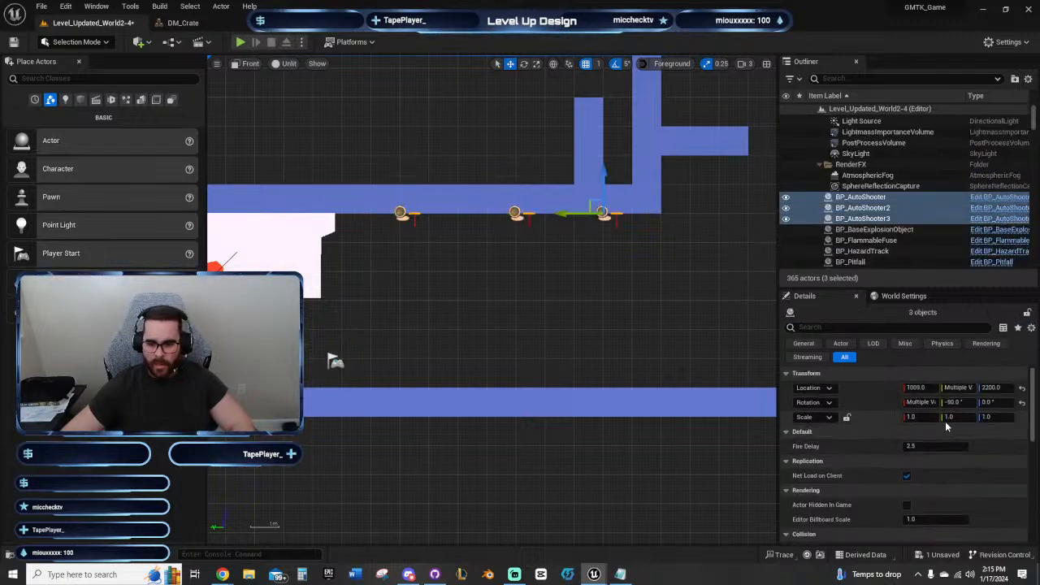
click(917, 388)
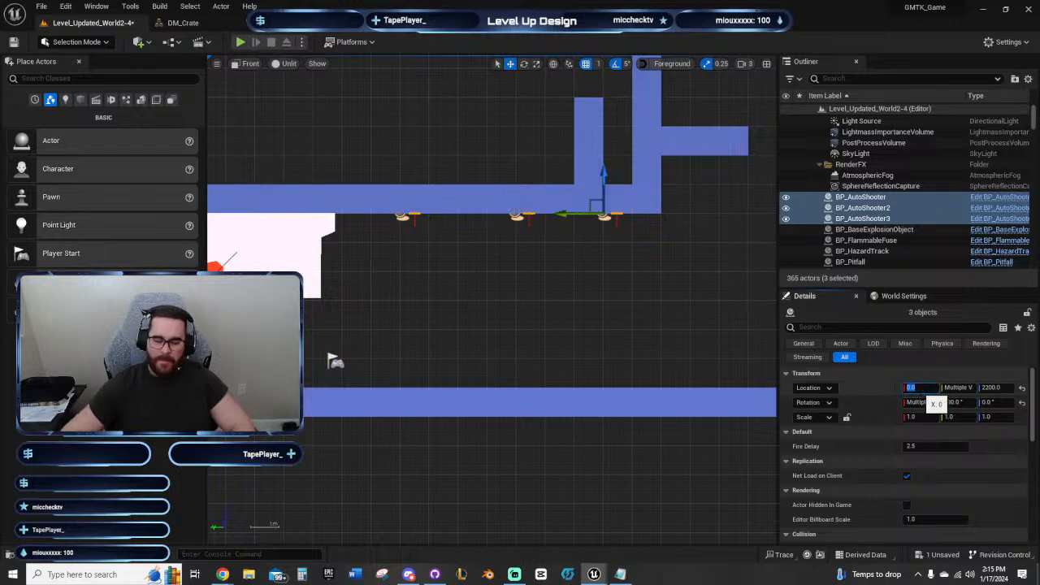
Step: Move the PlayerStart along the floor back to the TNT side of the rock, at about Y -9085
right_drag(479, 310, 731, 300)
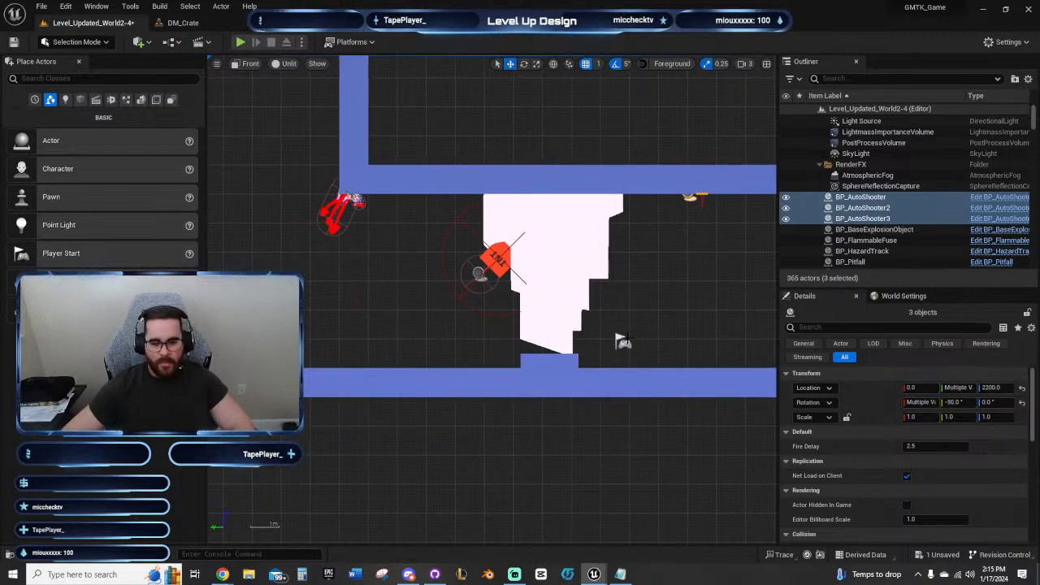
click(623, 341)
drag(616, 347, 308, 345)
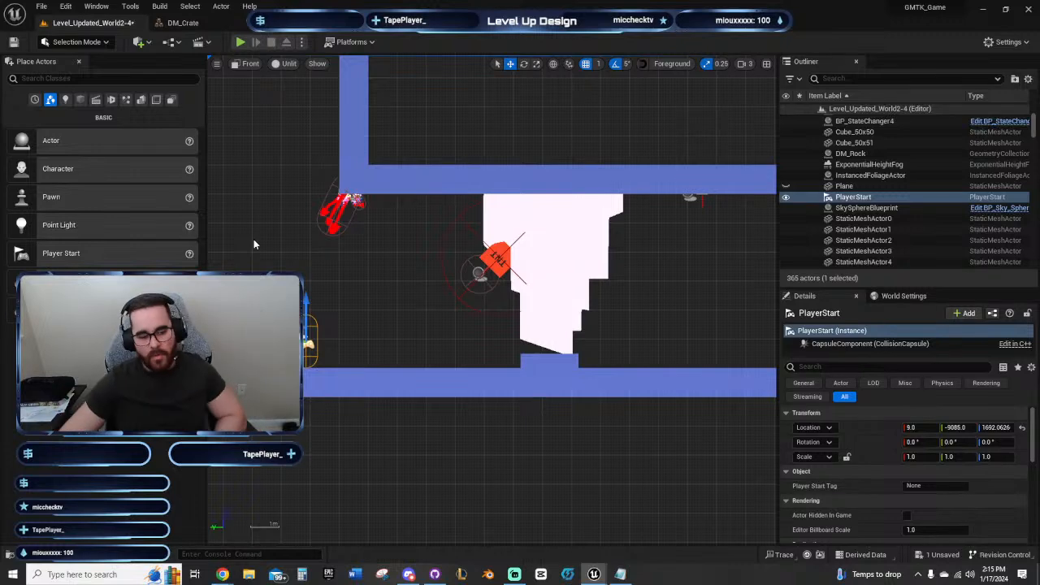
right_drag(268, 247, 366, 216)
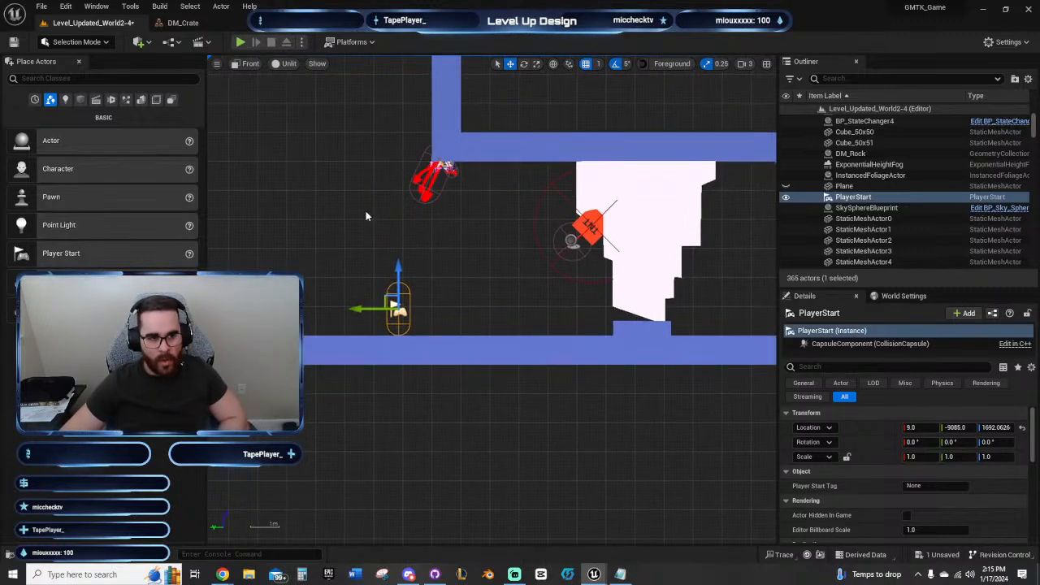
Step: Playtest the TNT fuse by walking toward the rock and repeatedly directing the orb at the fuse, and end the session
click(241, 42)
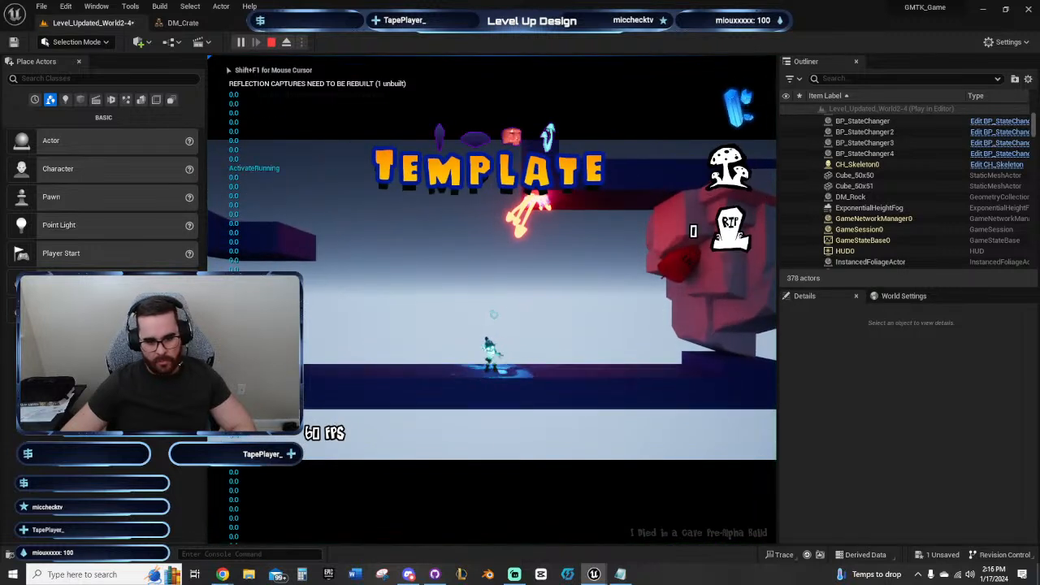
click(396, 233)
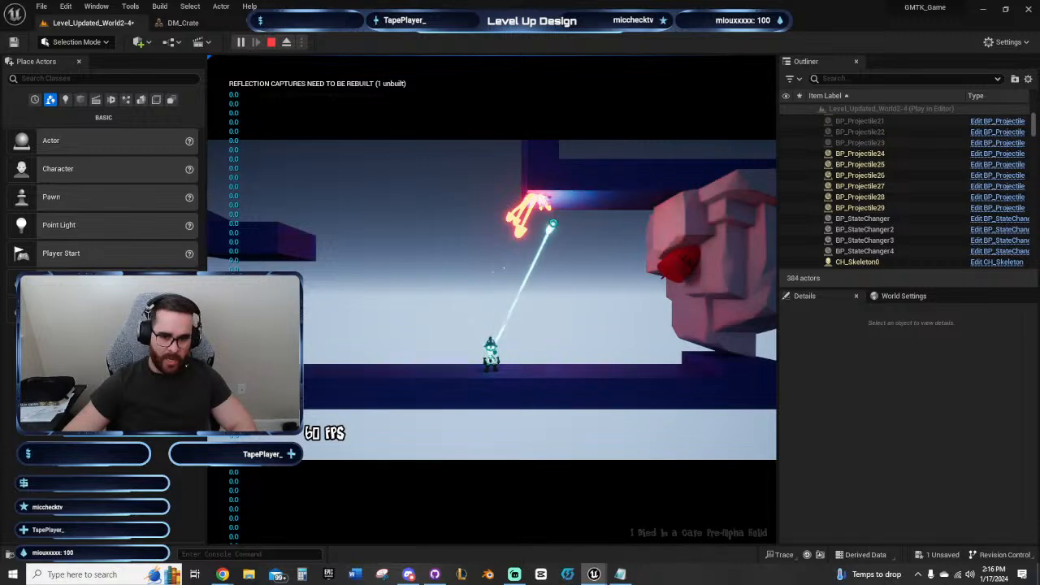
key(a)
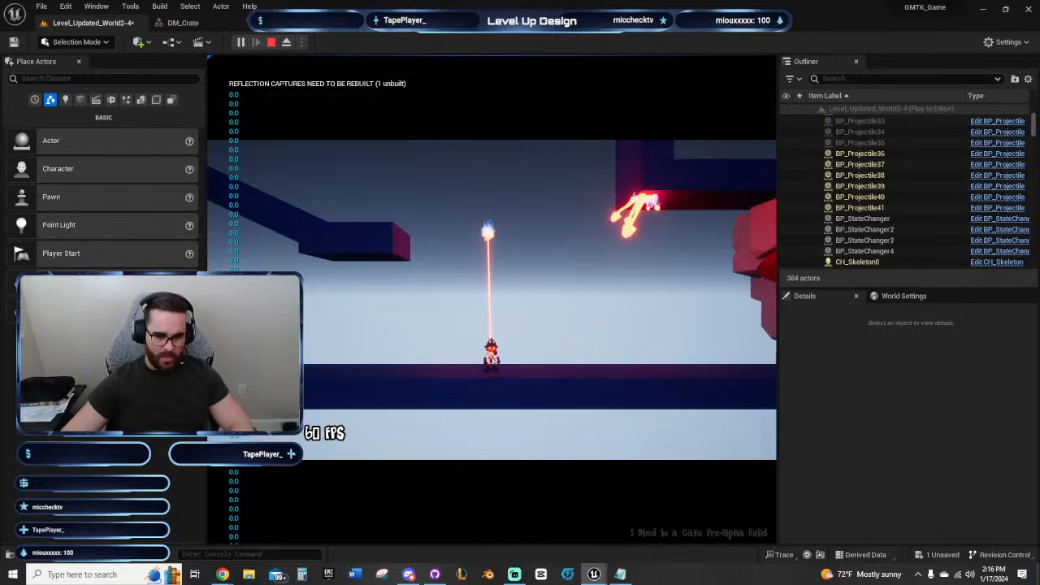
key(d)
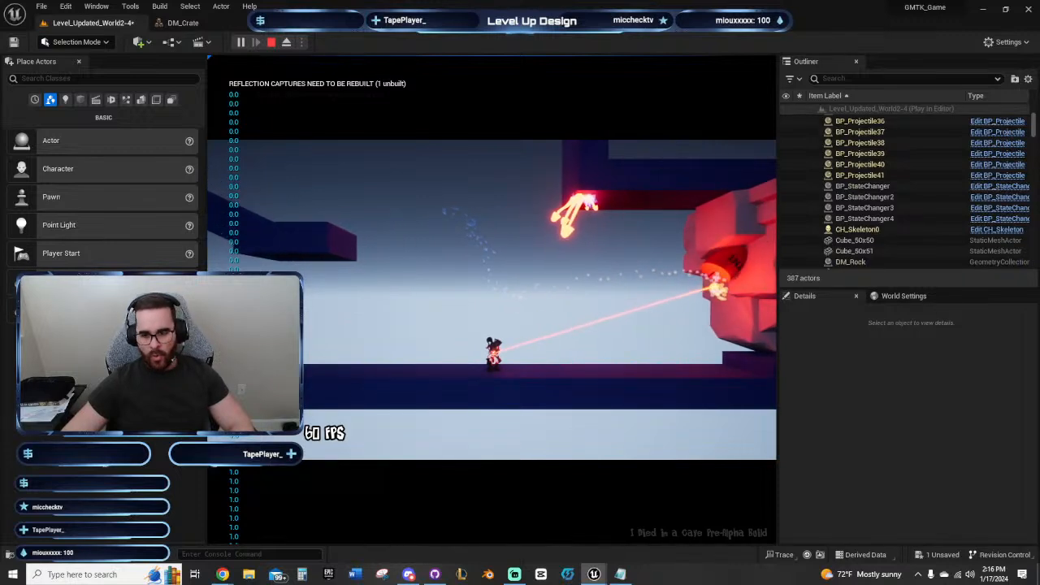
click(712, 280)
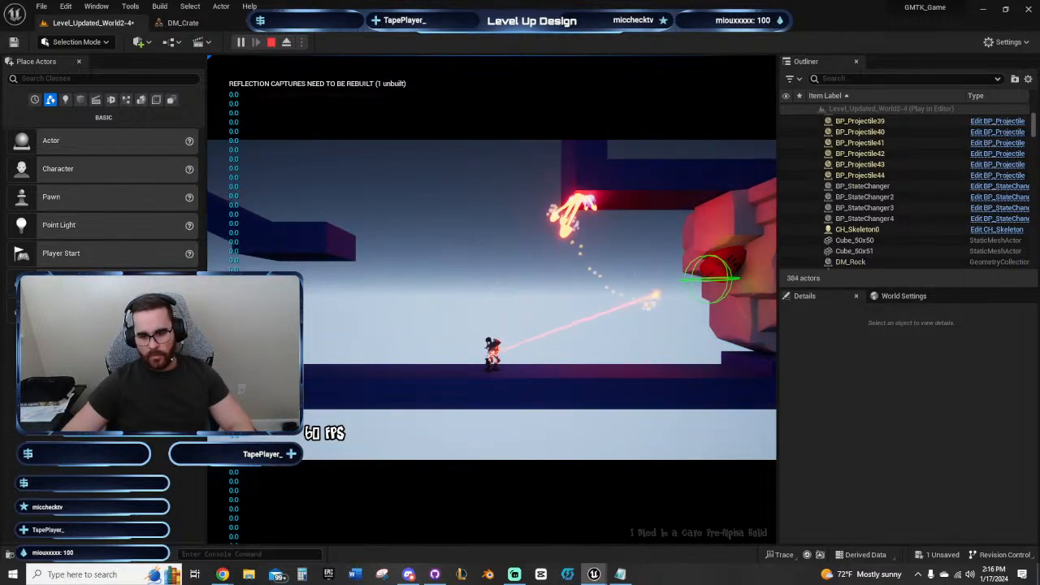
click(702, 284)
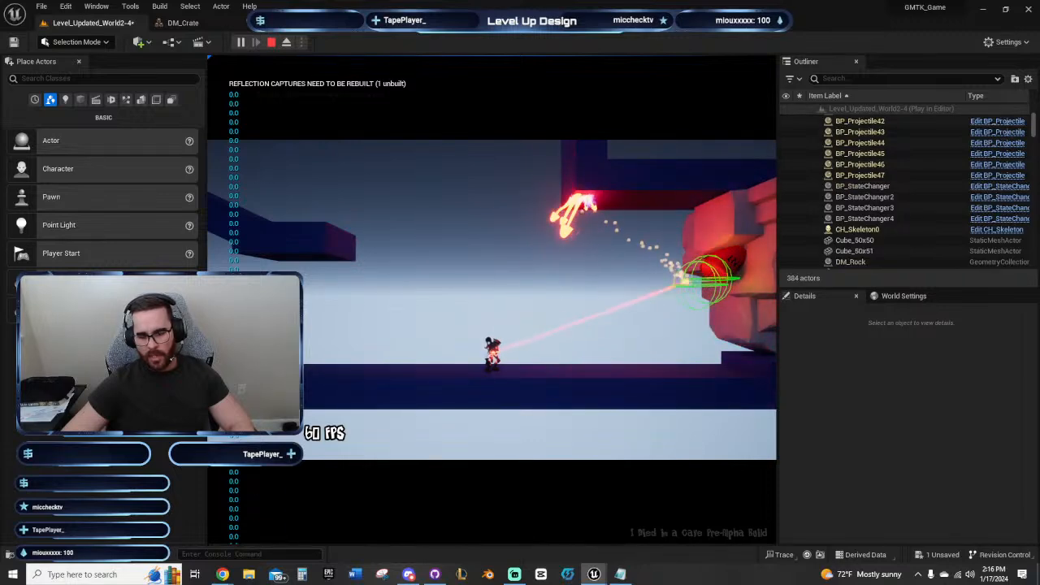
click(704, 280)
key(d)
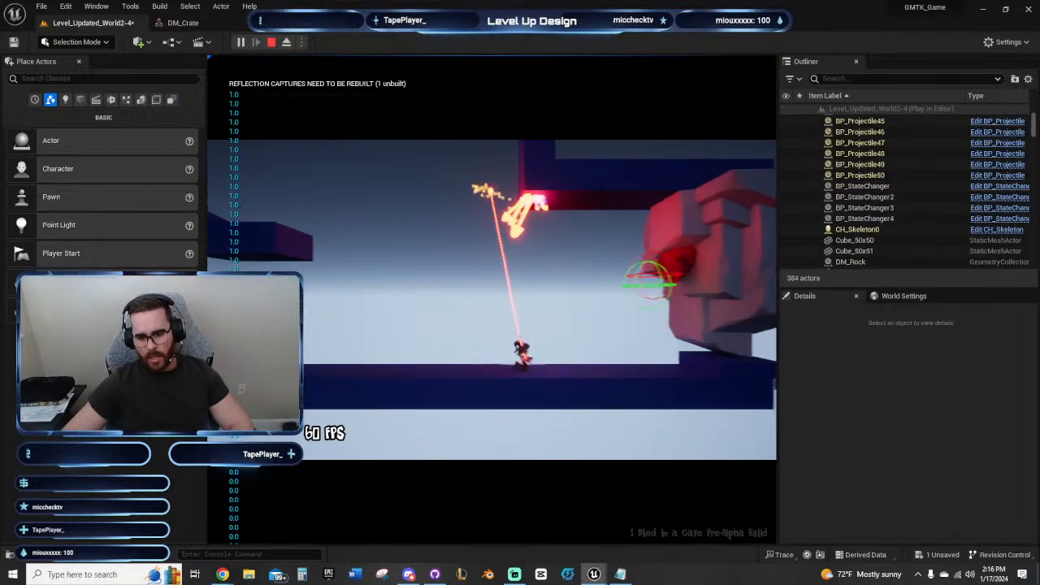
click(599, 286)
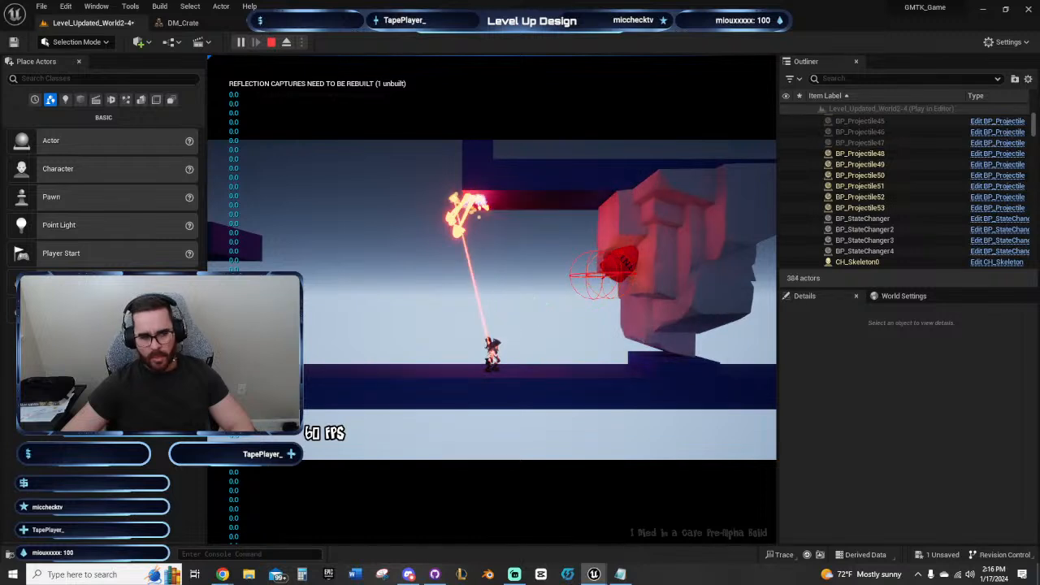
click(602, 276)
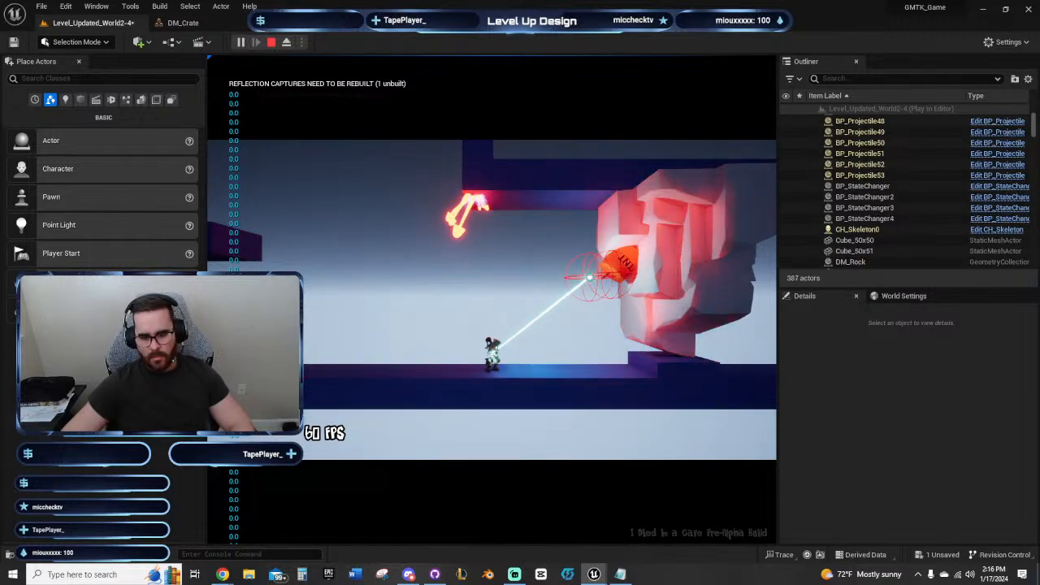
click(598, 286)
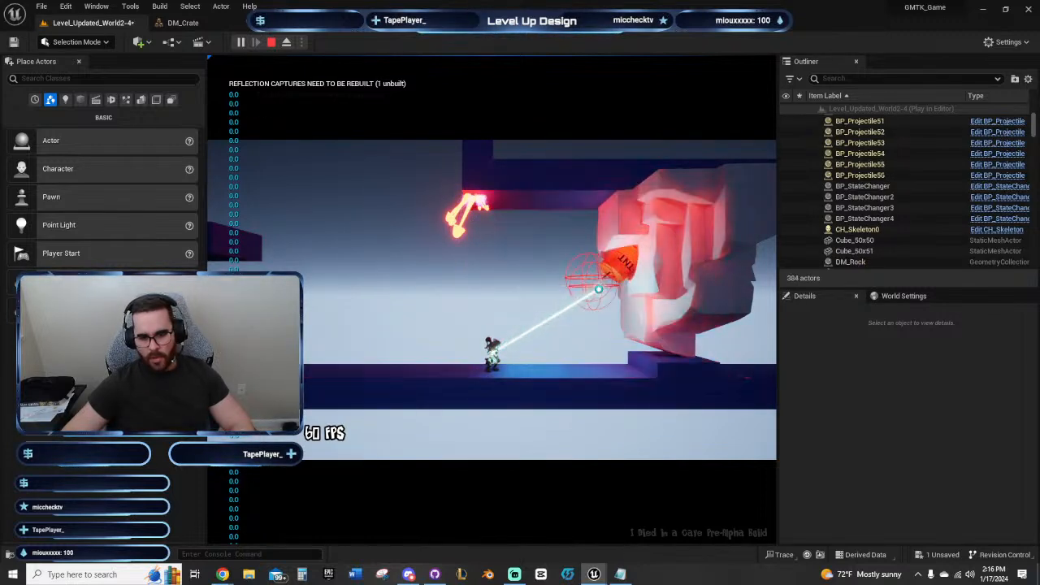
click(558, 279)
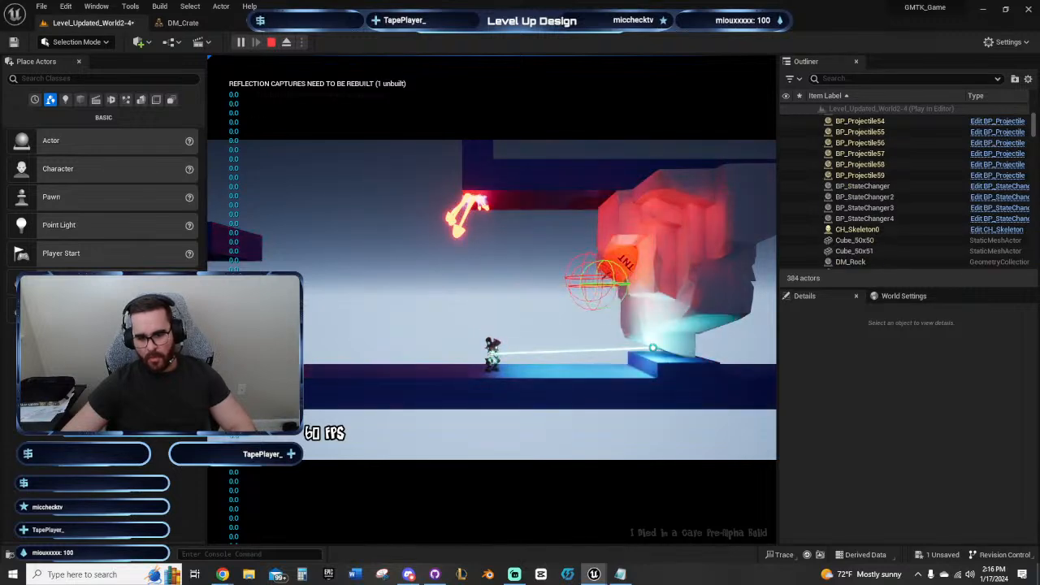
key(Escape)
Step: Move BP_FlammableFuse down and outward from the TNT, to about Y -9664 and Z 1904
right_drag(654, 254, 583, 344)
scroll(583, 344, up, 8)
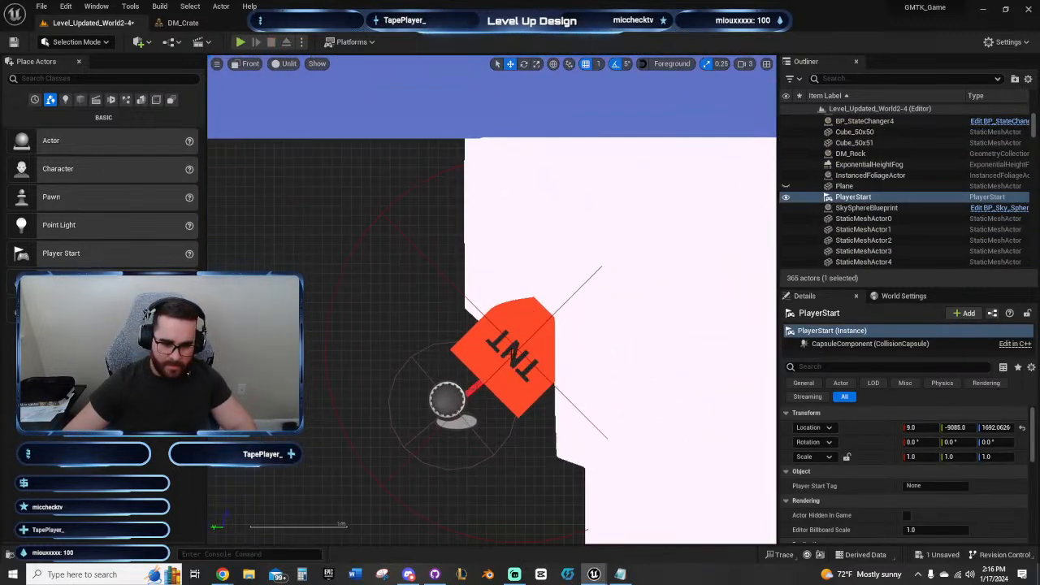
right_drag(479, 390, 518, 350)
click(514, 355)
scroll(505, 342, up, 2)
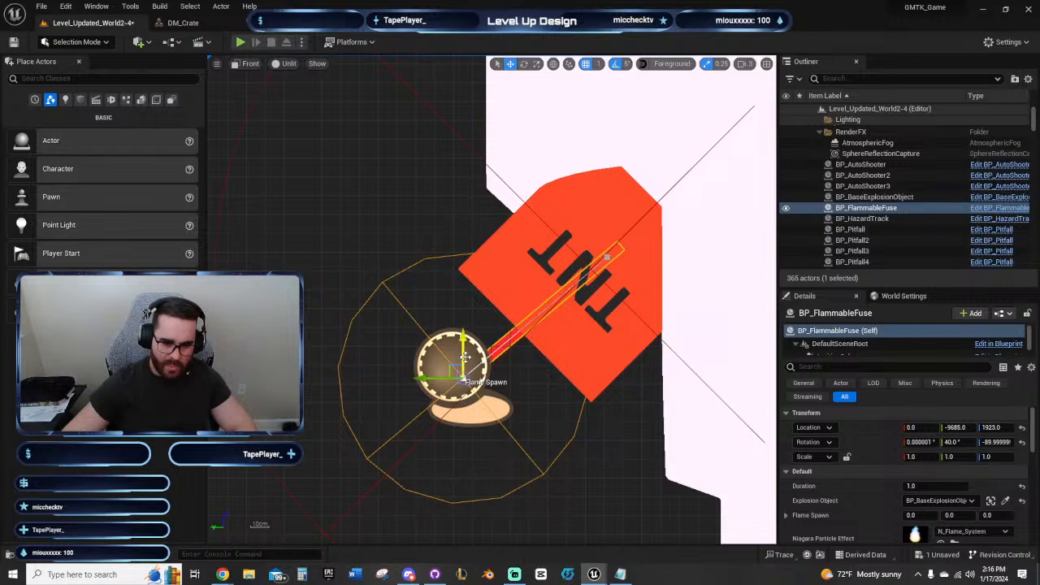
drag(460, 349, 454, 384)
drag(423, 418, 385, 417)
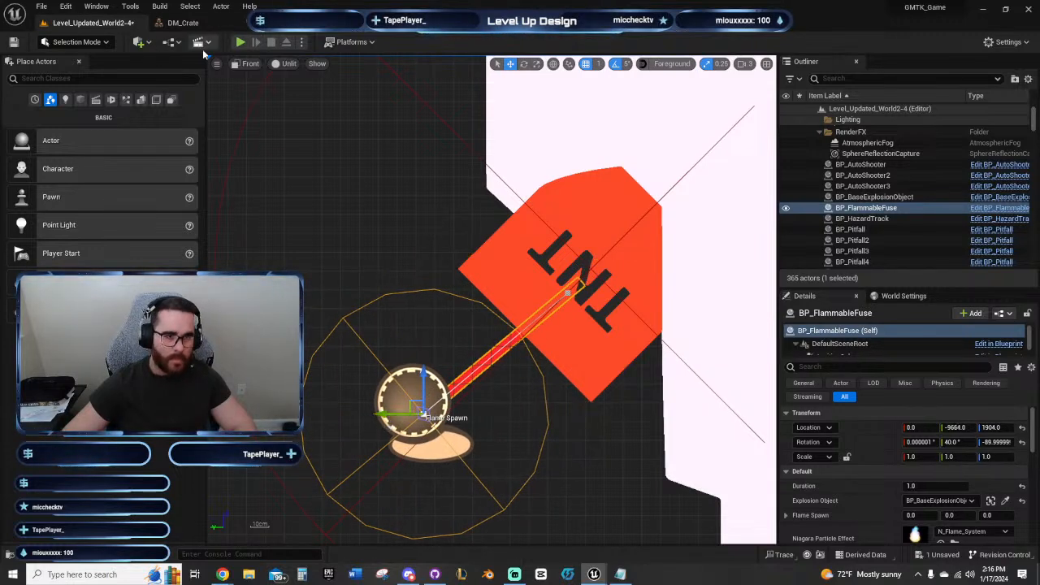
Step: Playtest the repositioned fuse by directing the orb at its tip, and end the session
click(242, 42)
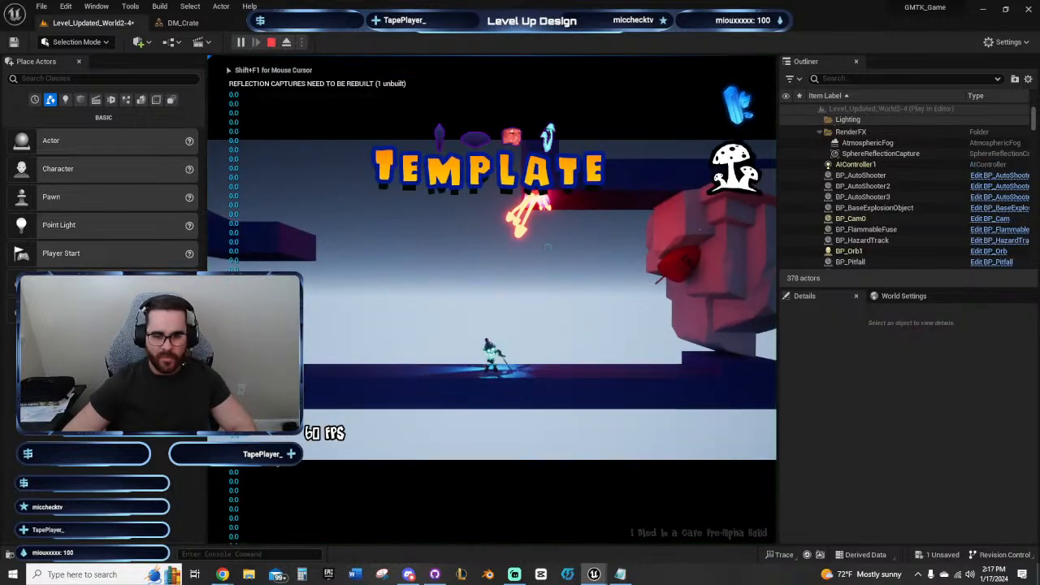
click(643, 285)
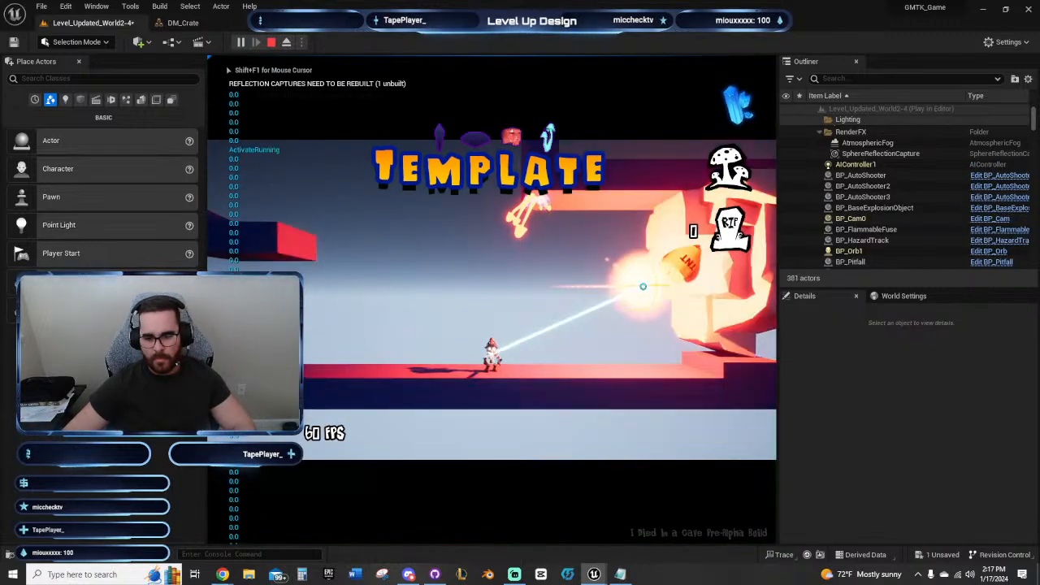
click(508, 203)
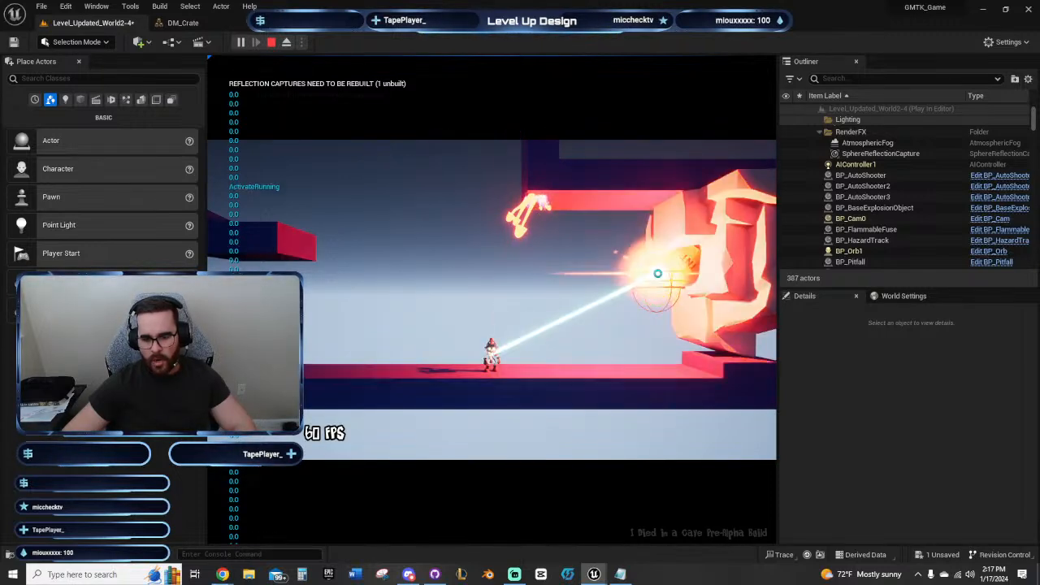
key(Escape)
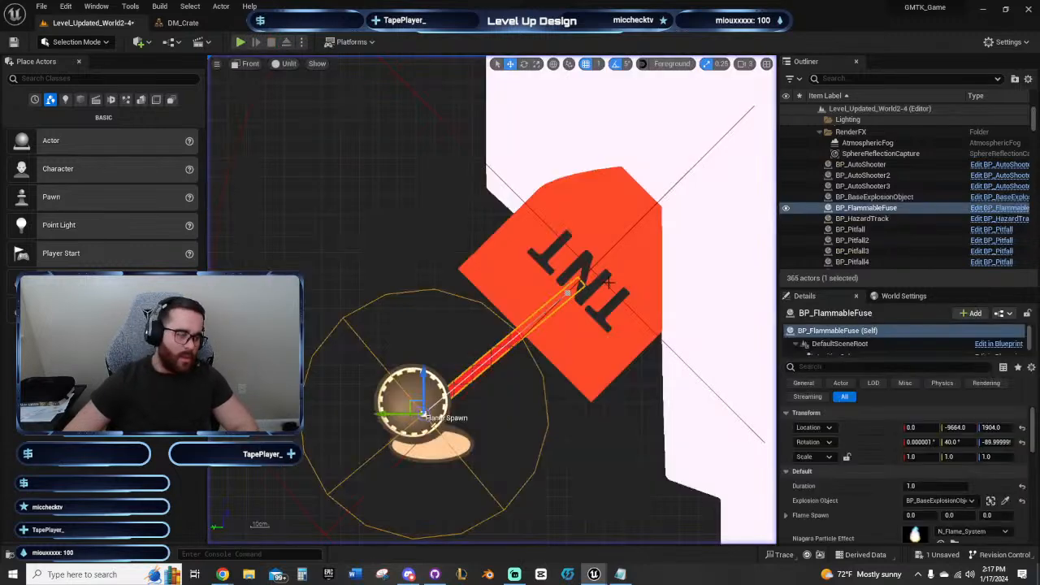
Step: Examine the placement of the fuse, TNT and rock relative to the surrounding platforms and state changer
right_drag(453, 281, 535, 222)
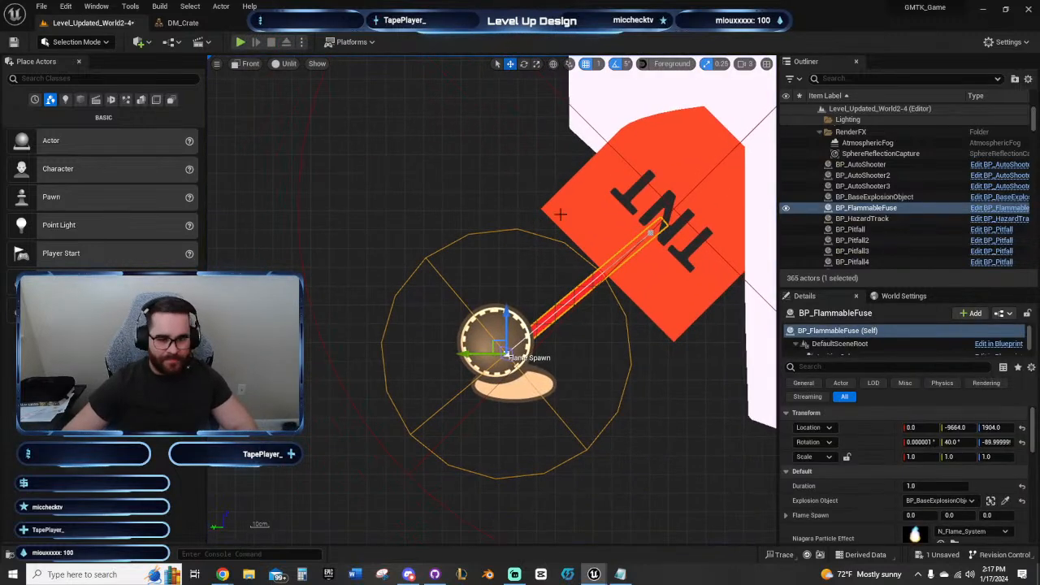
scroll(560, 213, down, 6)
scroll(614, 269, up, 3)
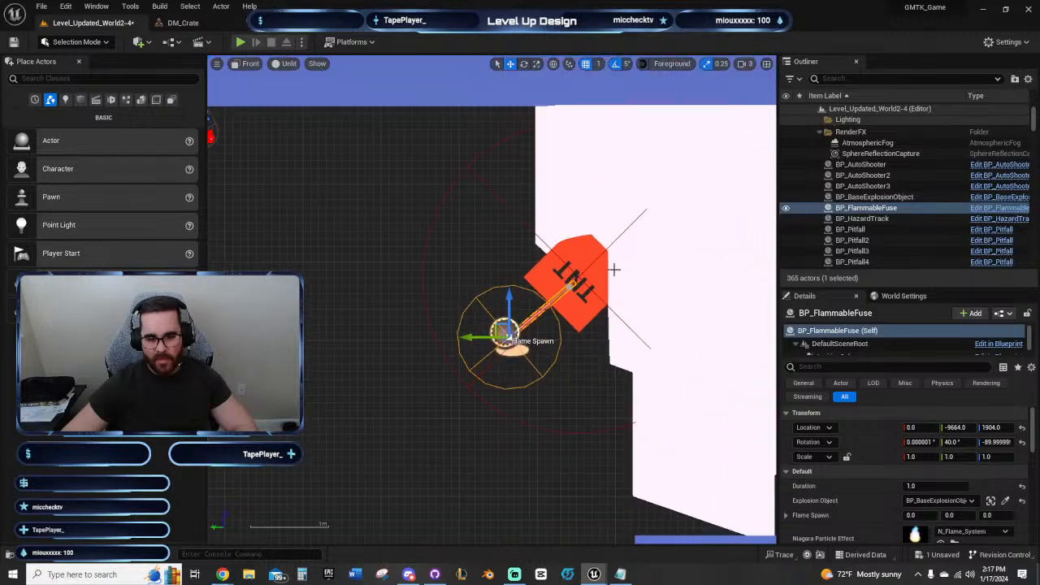
scroll(614, 269, up, 3)
right_drag(485, 285, 391, 196)
right_drag(460, 265, 509, 287)
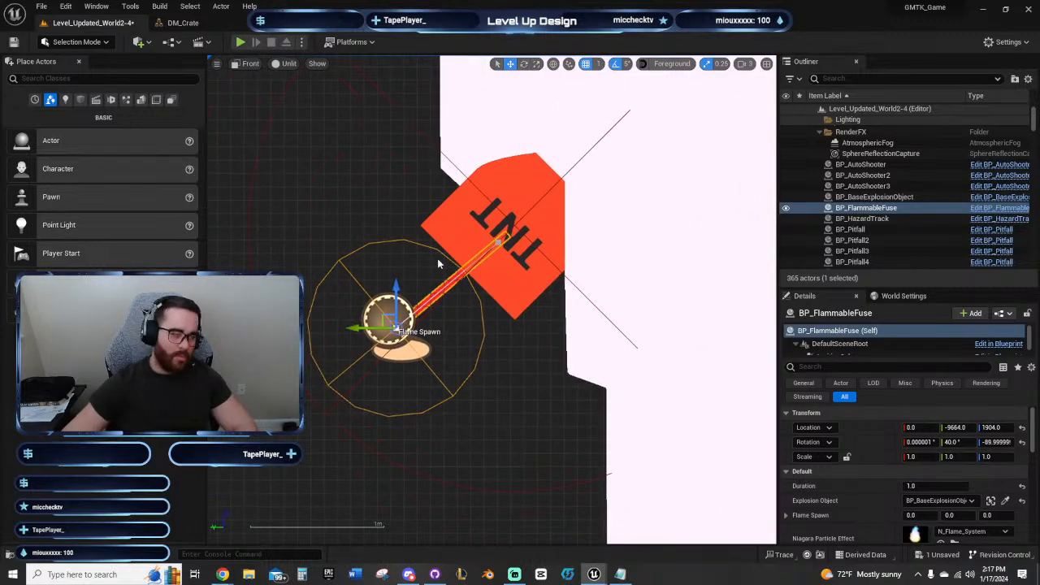
scroll(485, 260, down, 11)
click(556, 253)
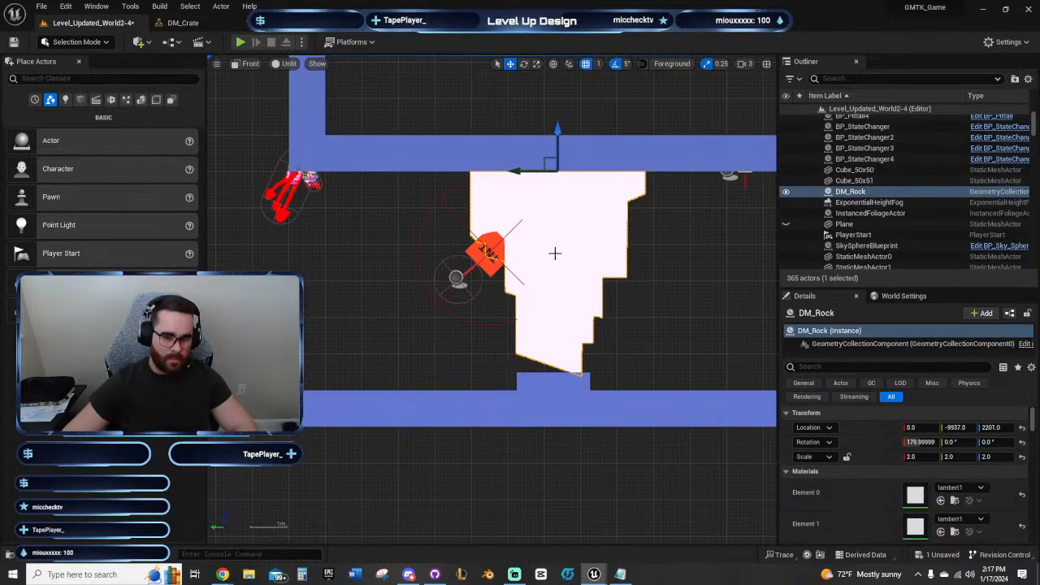
right_drag(705, 258, 606, 274)
right_drag(269, 248, 458, 280)
Step: Set the State of BP_StateChanger4, at the ceiling corner before the rock, to Sticky
click(390, 234)
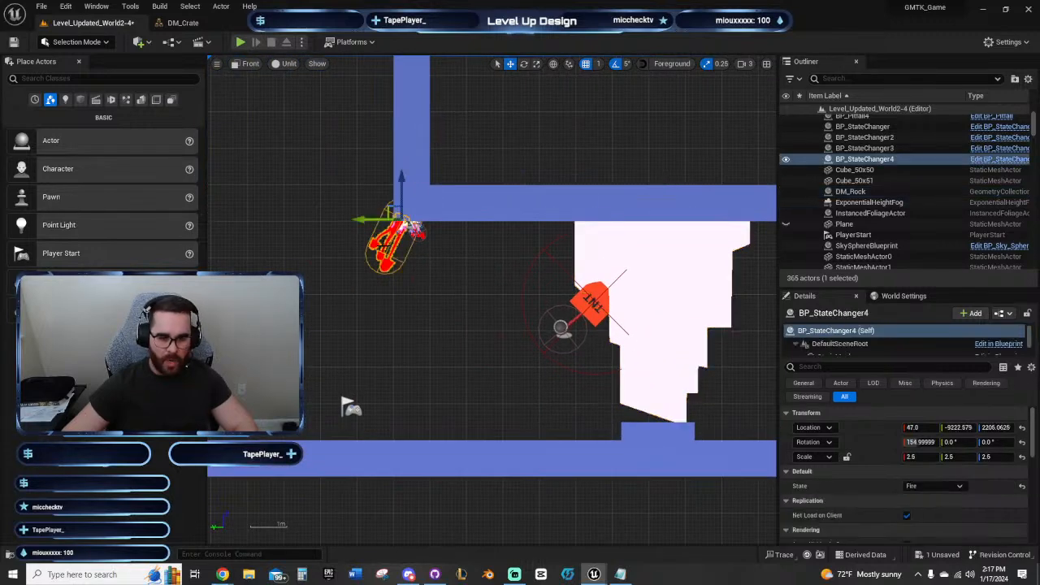
click(956, 488)
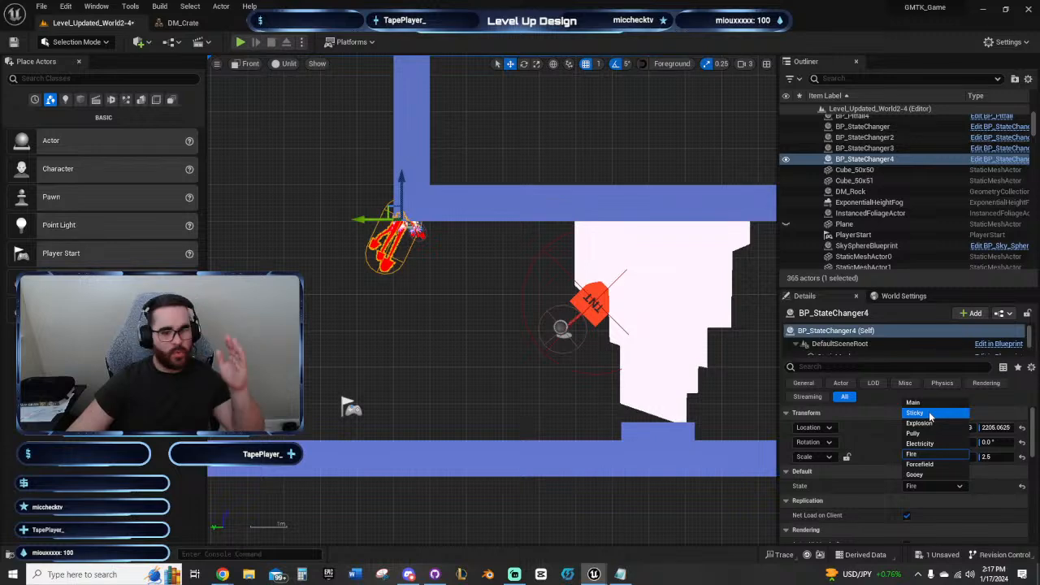
click(447, 261)
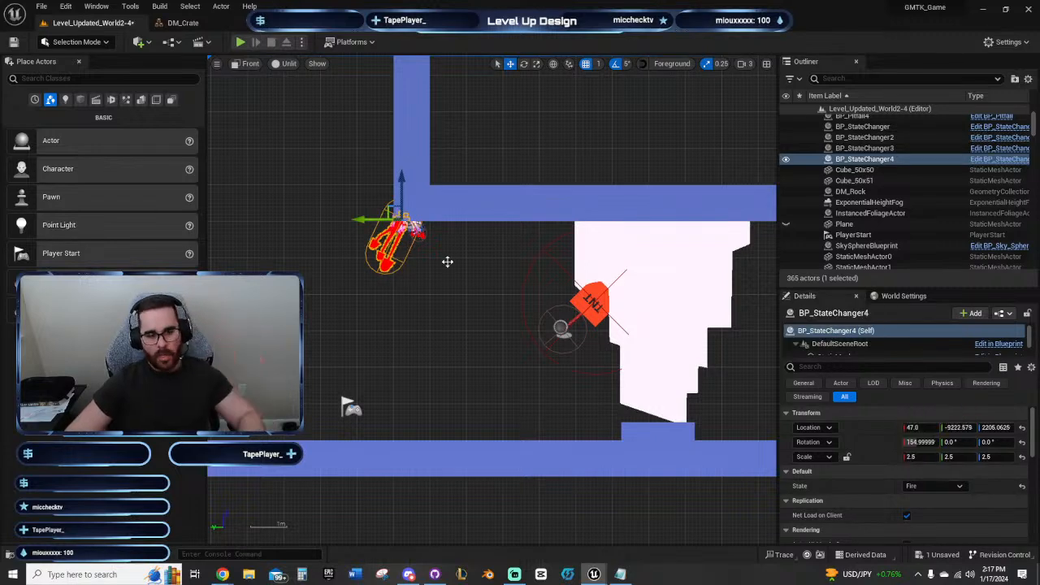
click(397, 252)
click(936, 488)
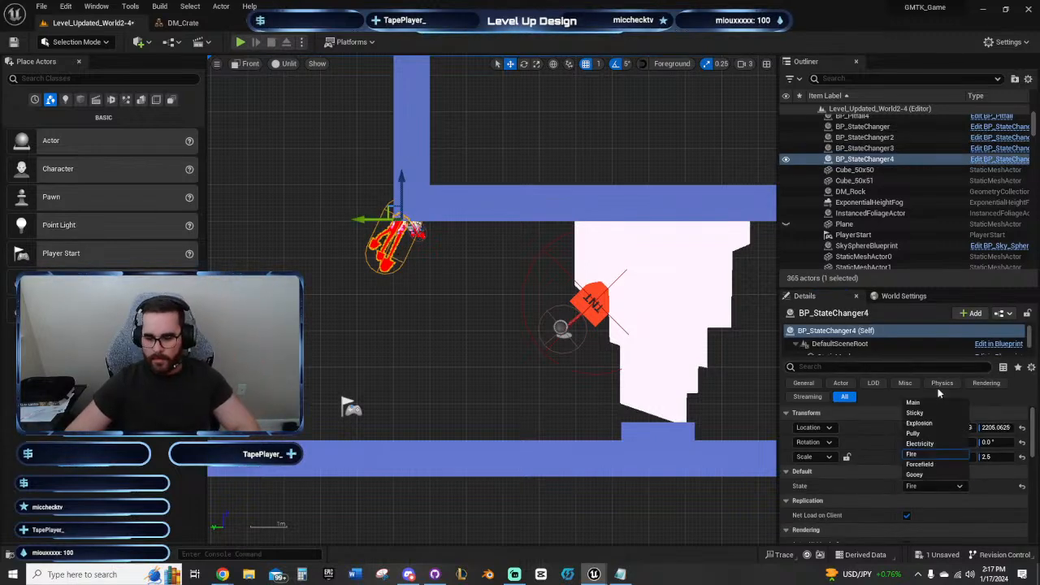
click(926, 415)
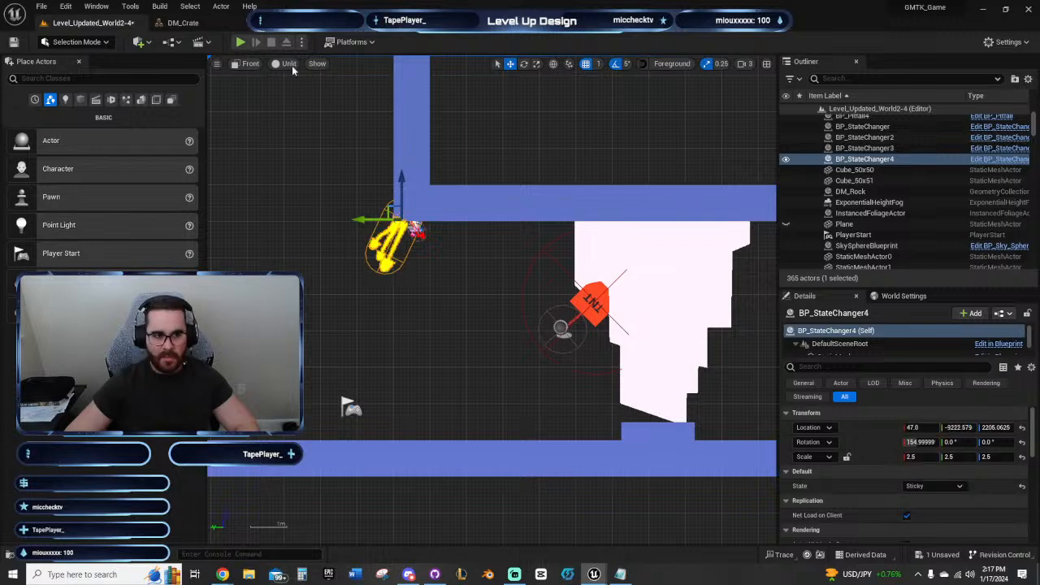
Step: Playtest the Sticky state changer, running away from the rock and jumping to swing from the overhead platform with the orb
click(241, 43)
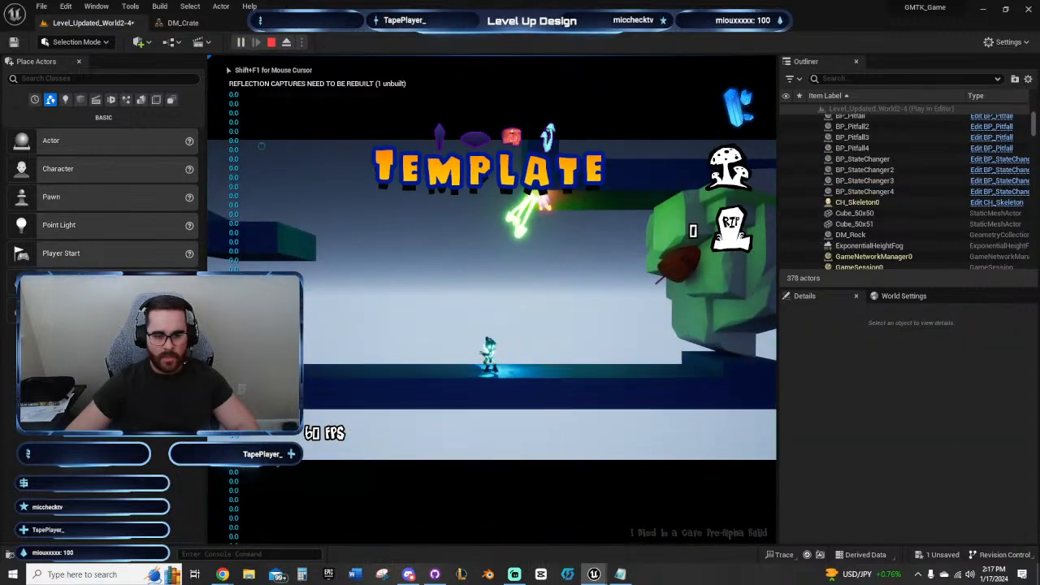
click(449, 188)
click(501, 203)
click(348, 278)
click(348, 278)
key(a)
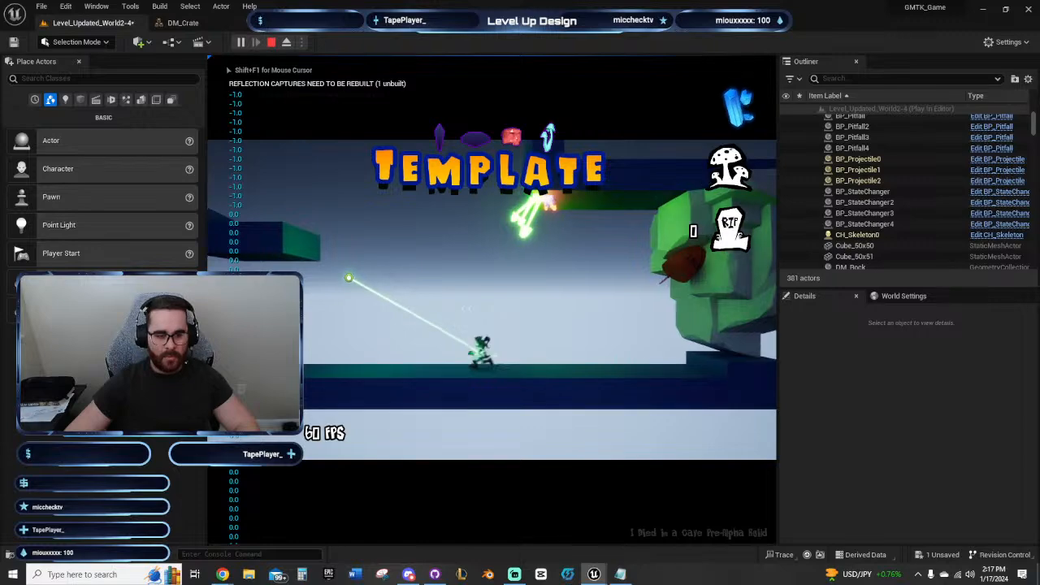
key(space)
click(425, 255)
key(d)
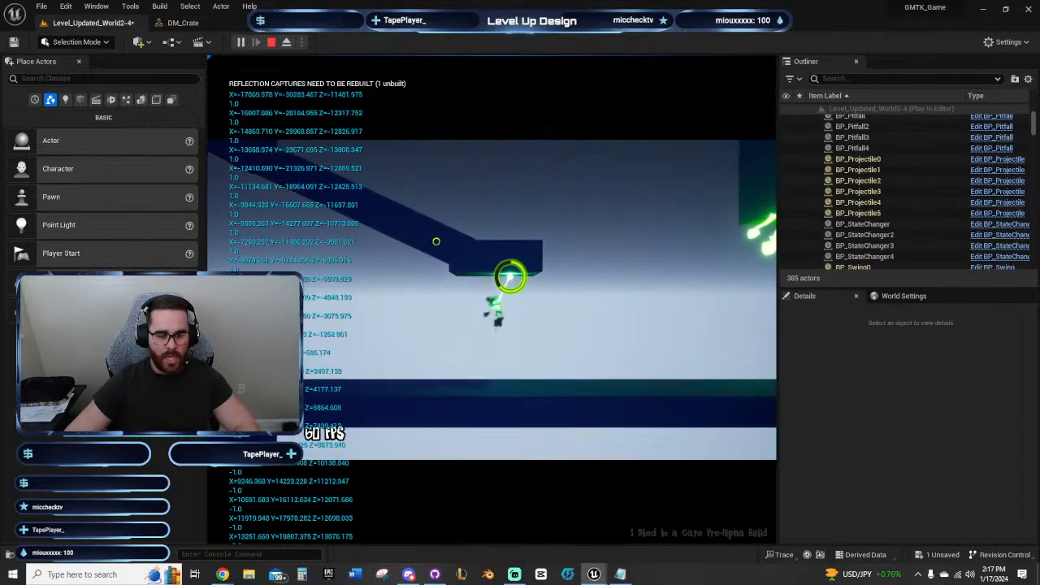
Step: Return toward the rock while directing the orb at the state changer, ceiling and TNT, and end the playtest
click(729, 185)
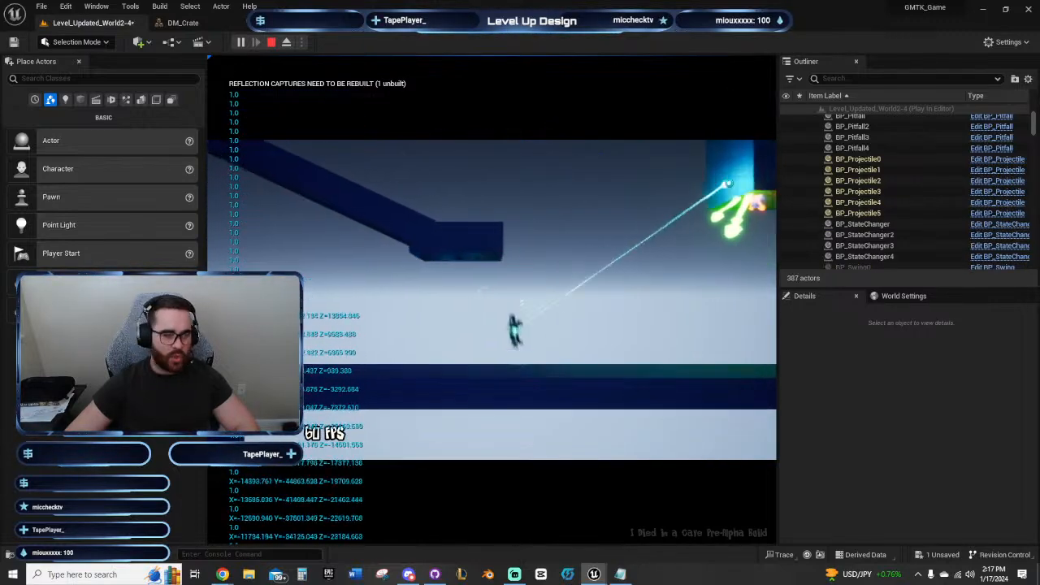
click(690, 231)
click(685, 234)
key(space)
click(668, 200)
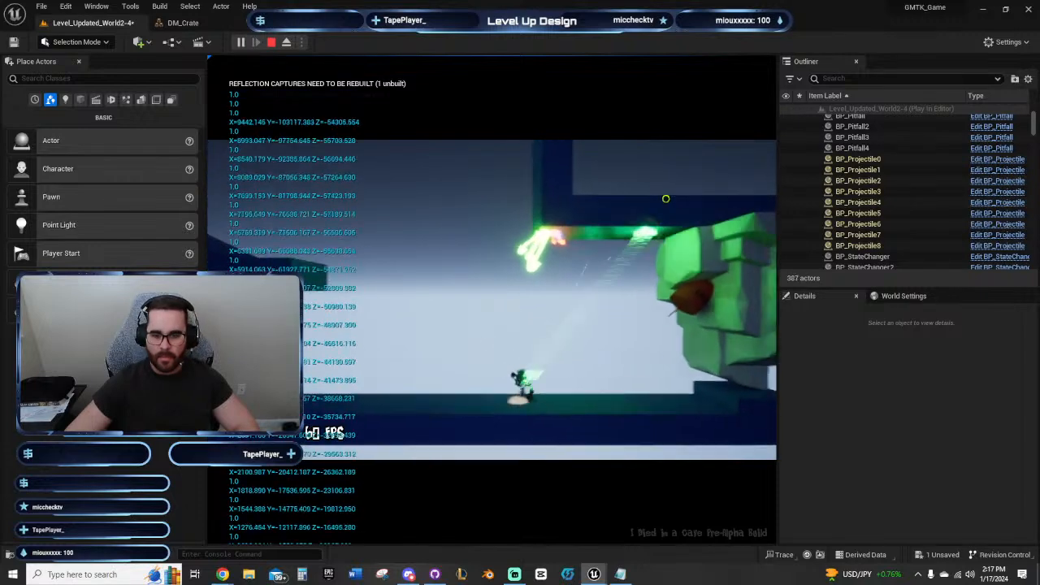
key(space)
click(666, 199)
click(475, 281)
key(d)
key(a)
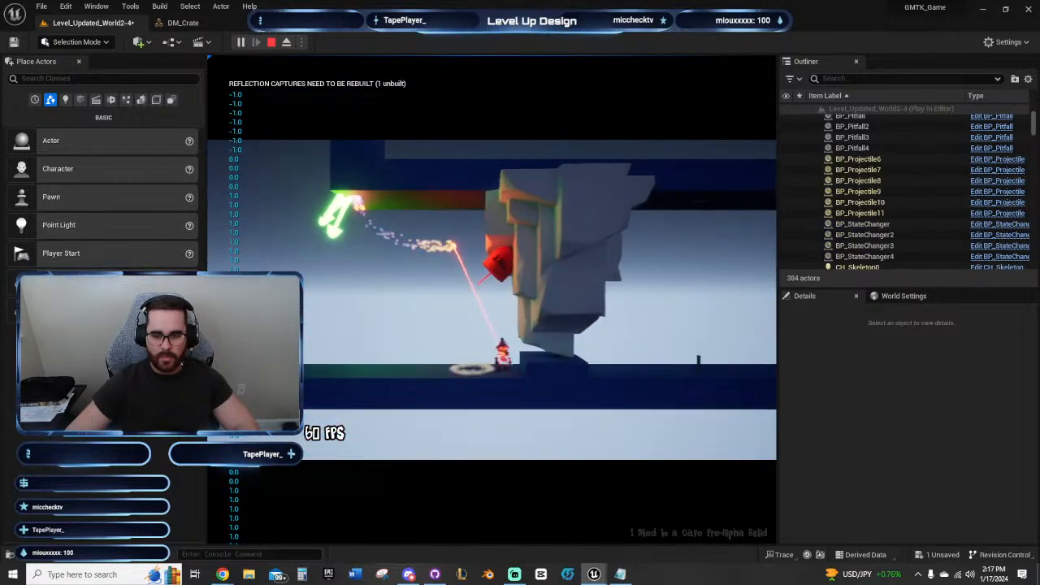
click(455, 246)
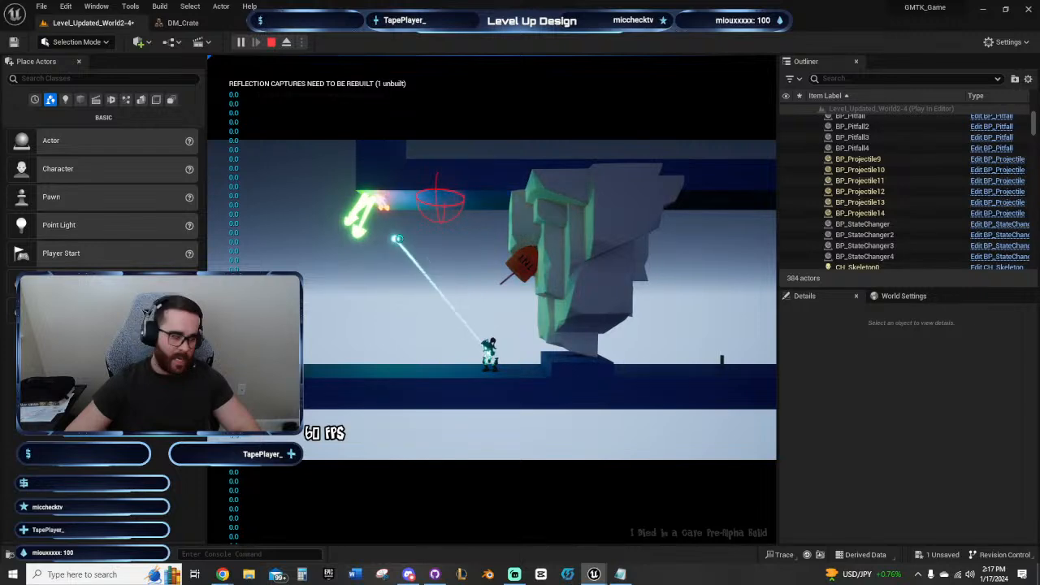
key(Escape)
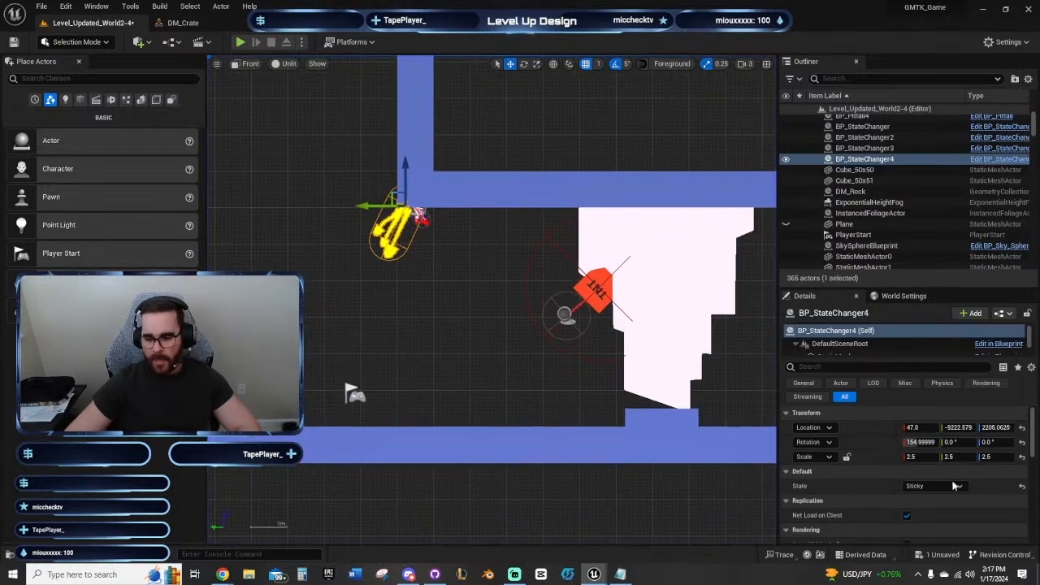
Step: Start another playtest and walk away from the rock, directing the orb around the open space before the state changer
click(956, 485)
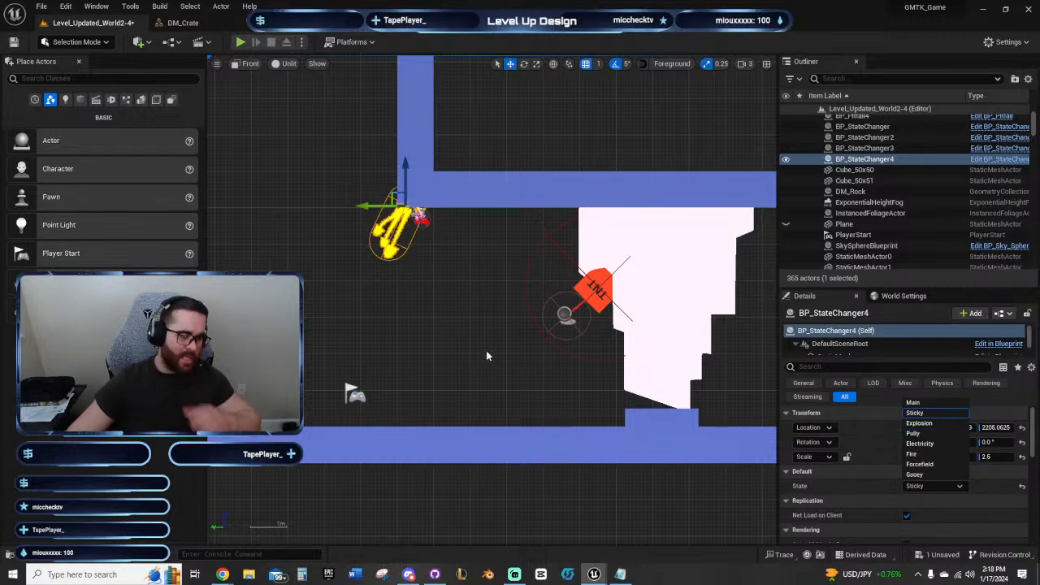
click(241, 42)
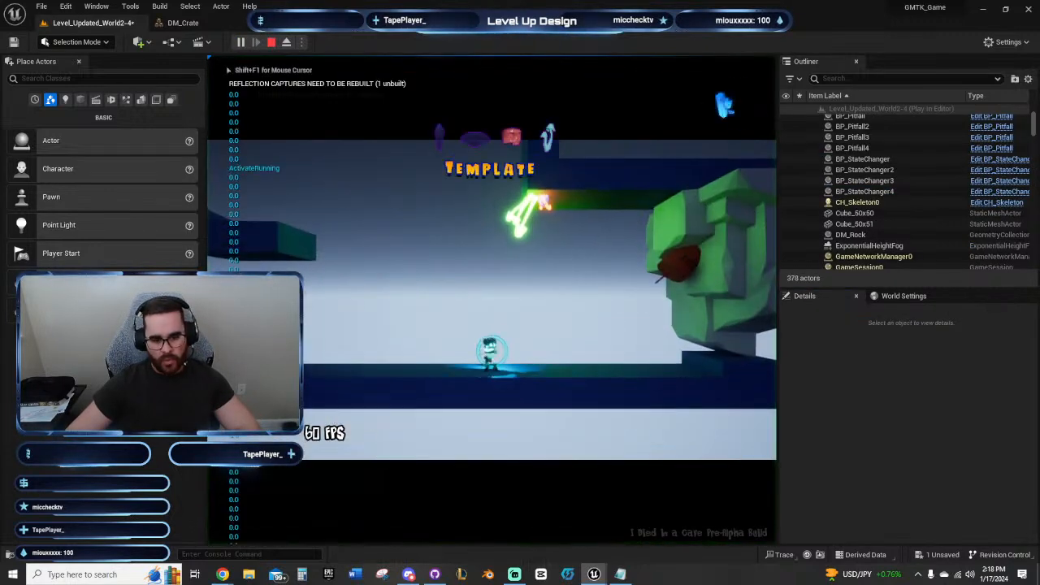
click(372, 144)
click(476, 291)
click(327, 293)
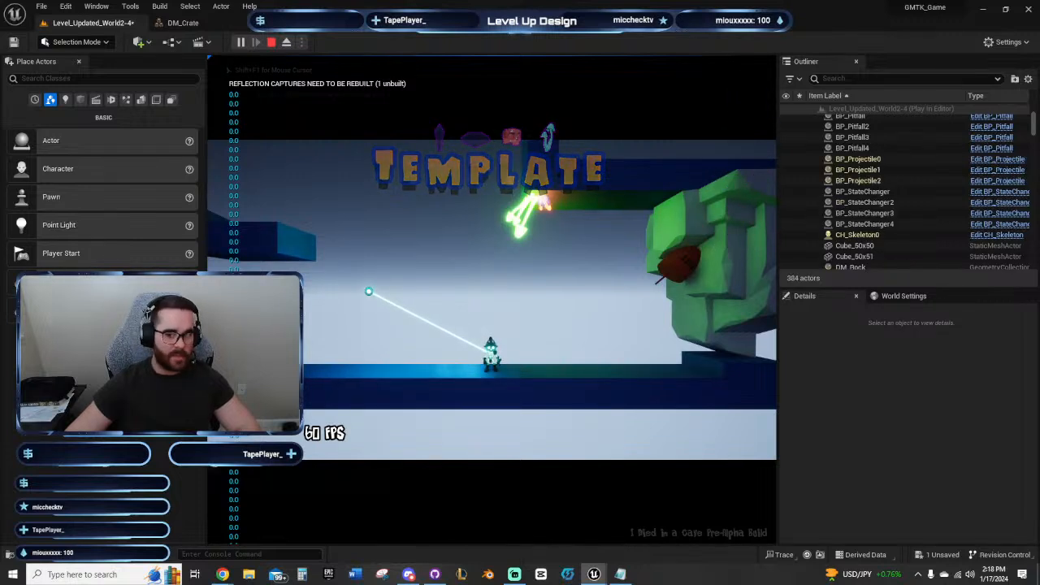
key(a)
key(a)
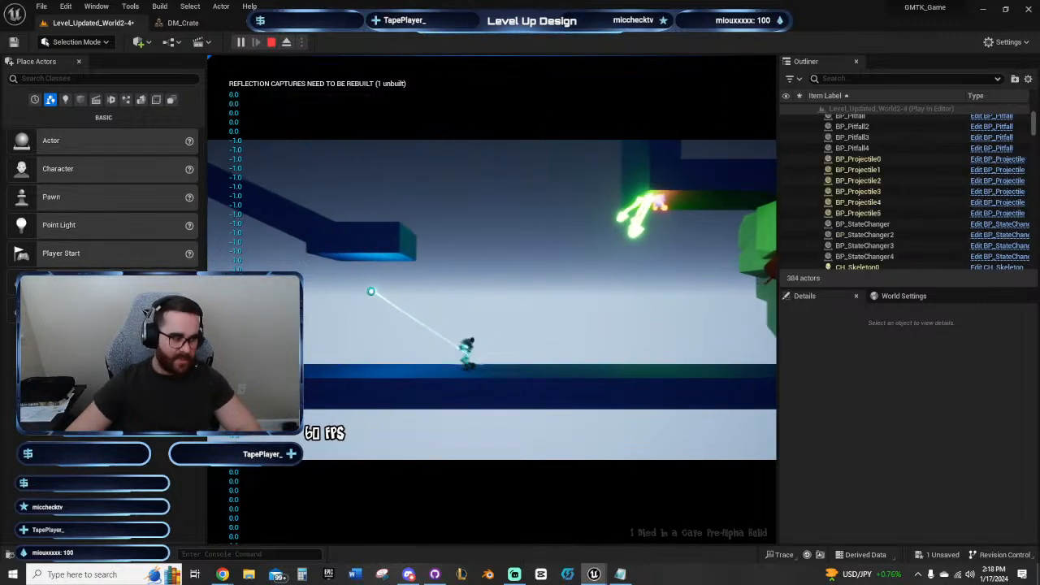
click(448, 311)
click(371, 325)
click(546, 197)
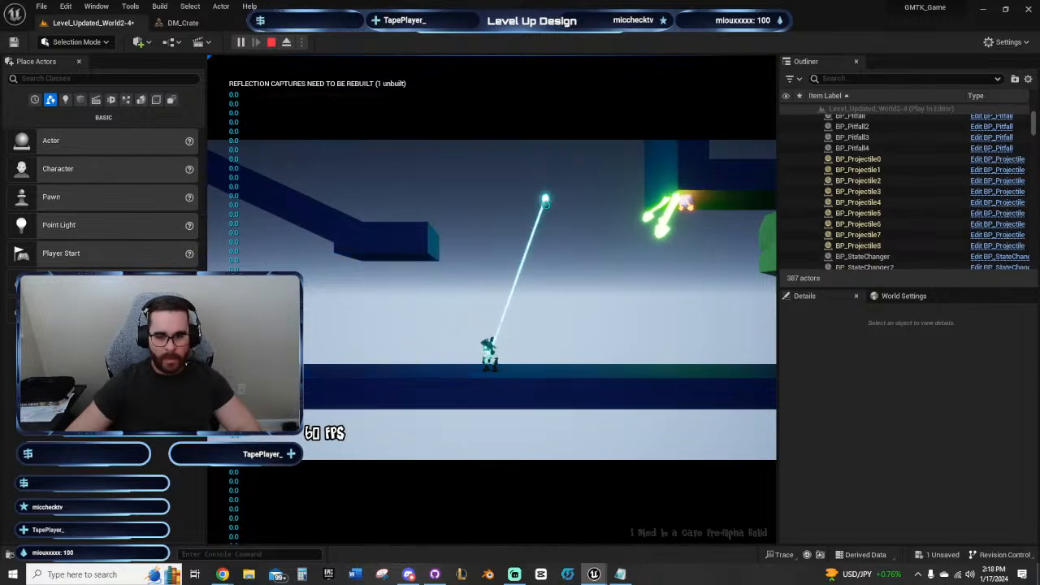
click(431, 252)
drag(581, 303, 500, 287)
key(d)
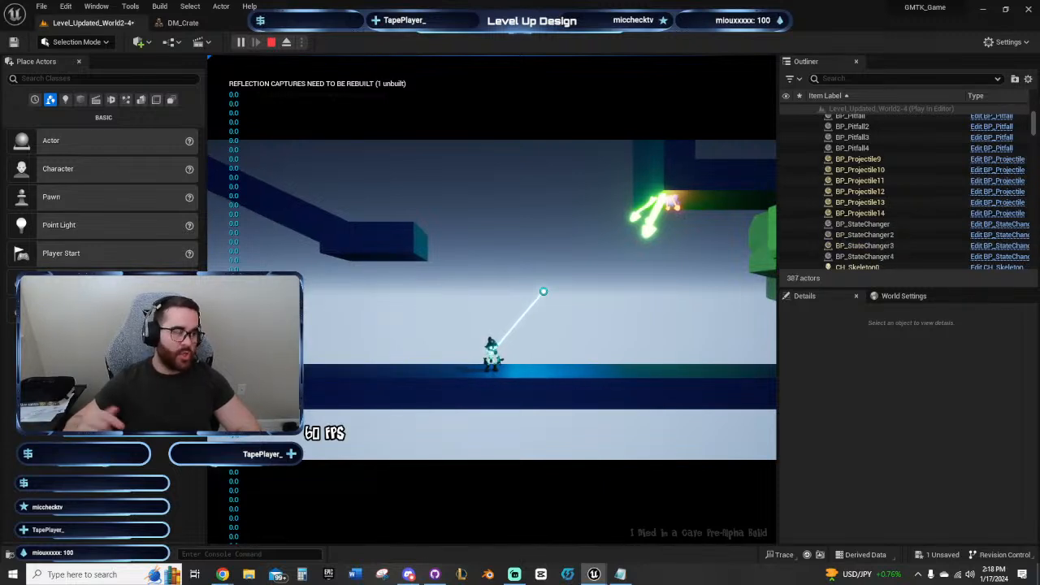
Step: Walk back to the rock, direct the orb at it to break it around the TNT, and end the playtest
key(d)
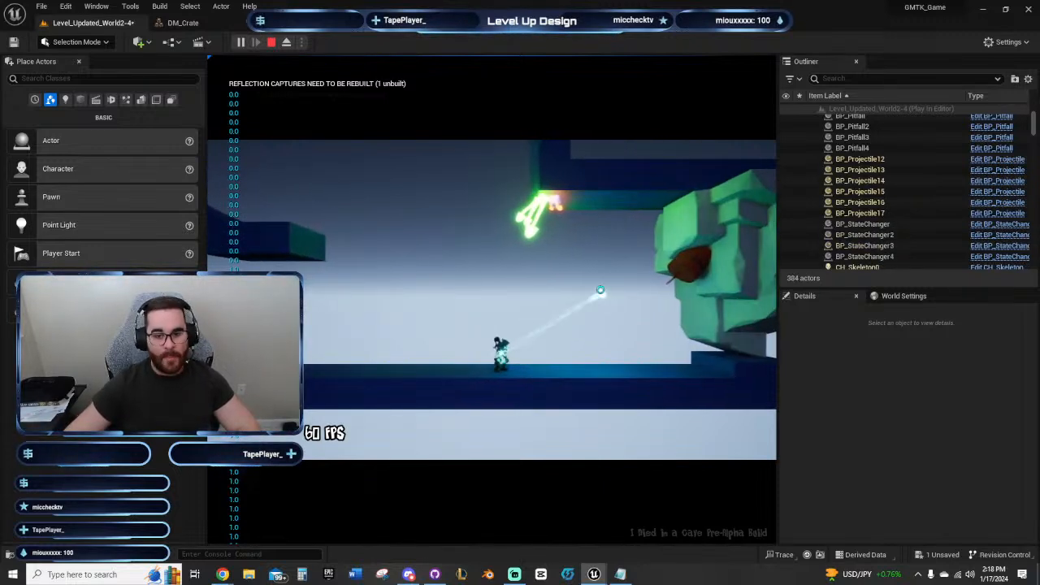
key(d)
click(713, 341)
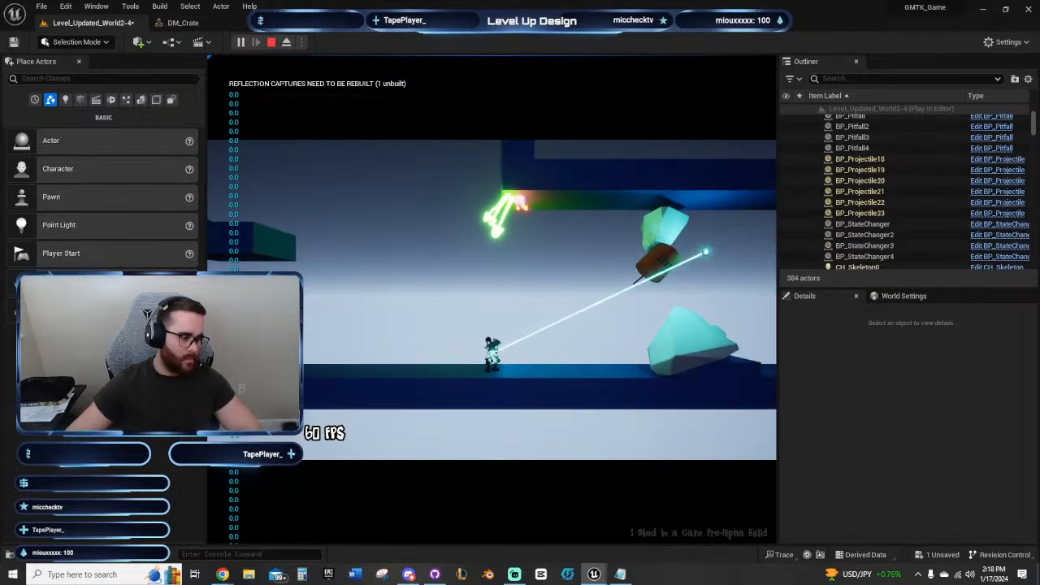
key(d)
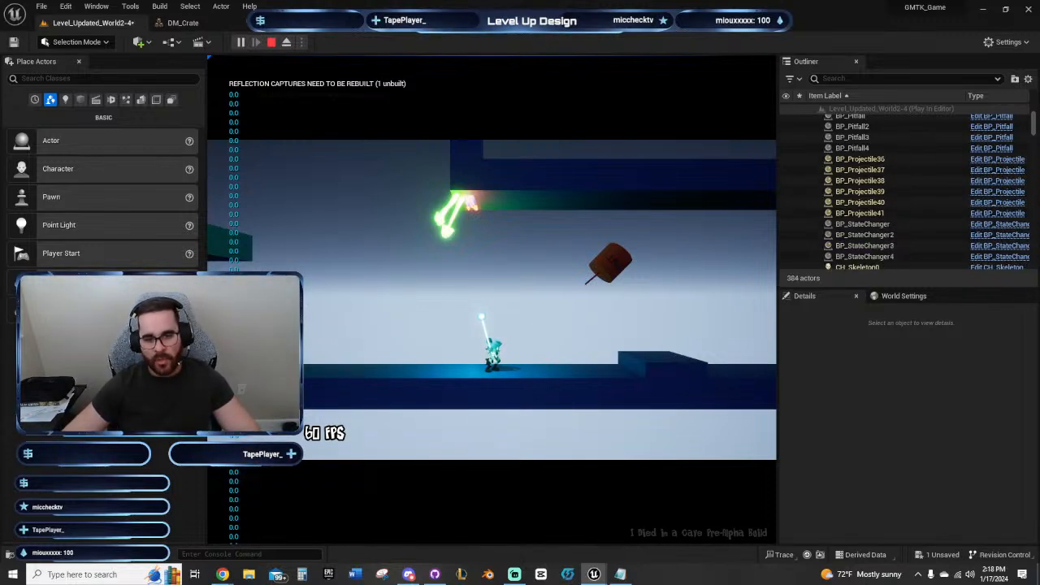
key(Escape)
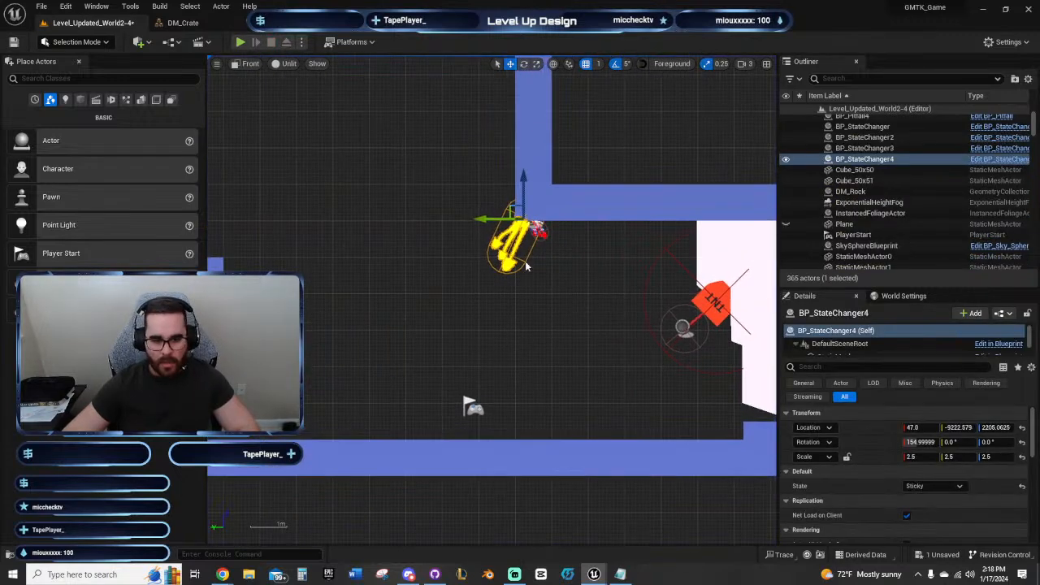
Step: Set BP_StateChanger4's State to Electricity and briefly playtest it with the orb near the rock
click(934, 486)
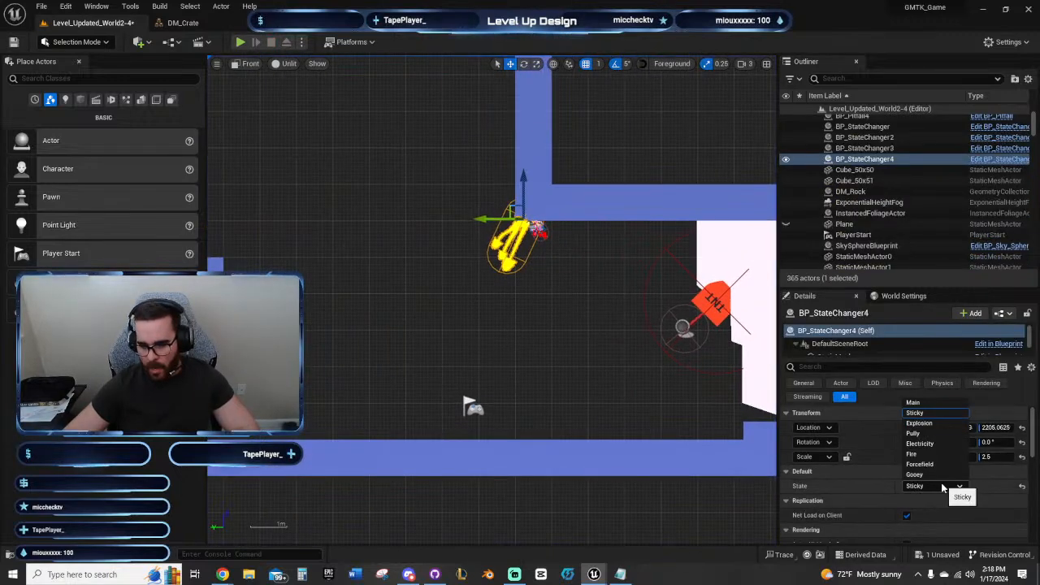
click(937, 445)
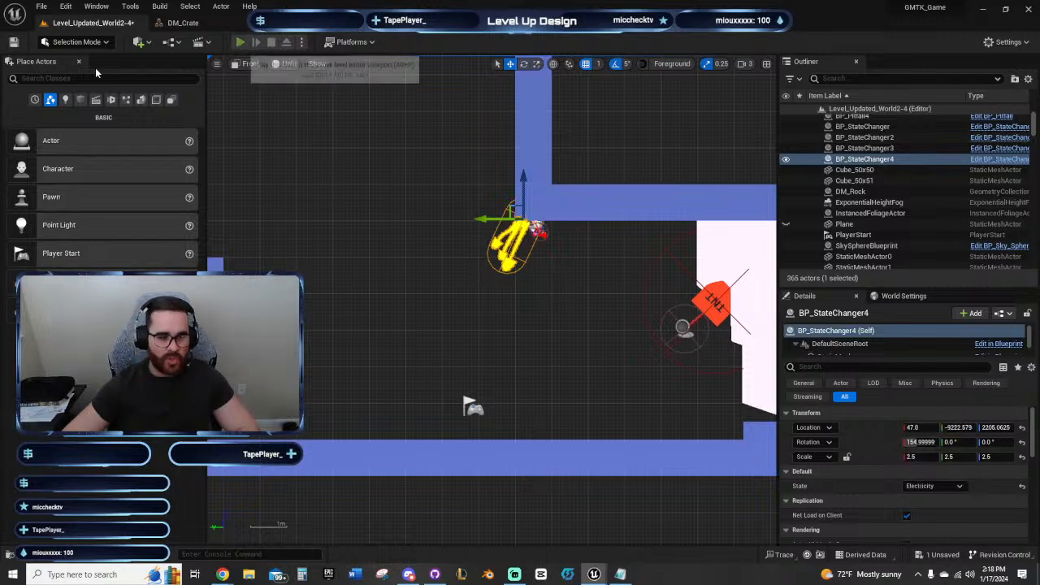
click(240, 42)
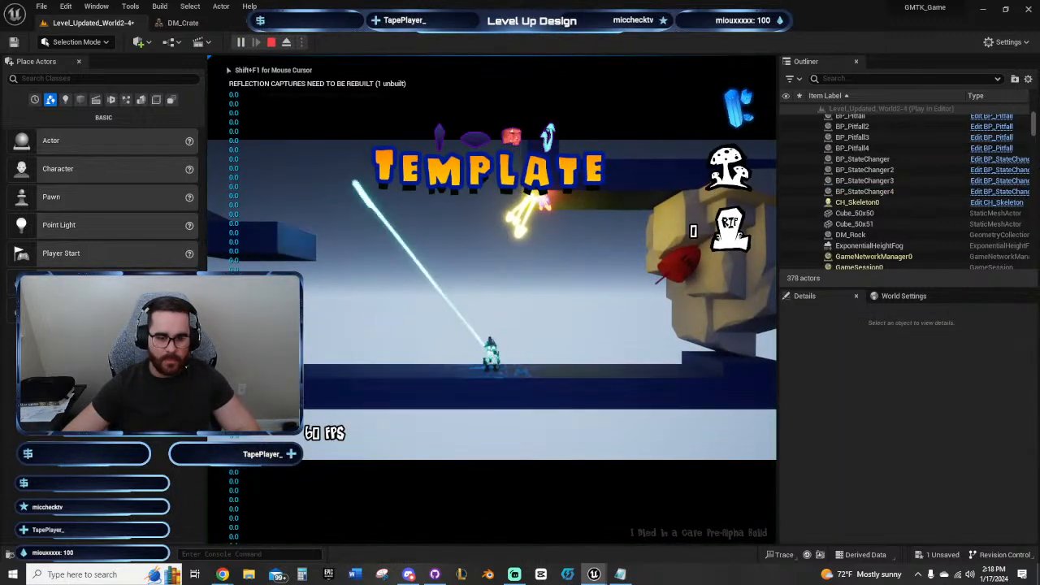
key(a)
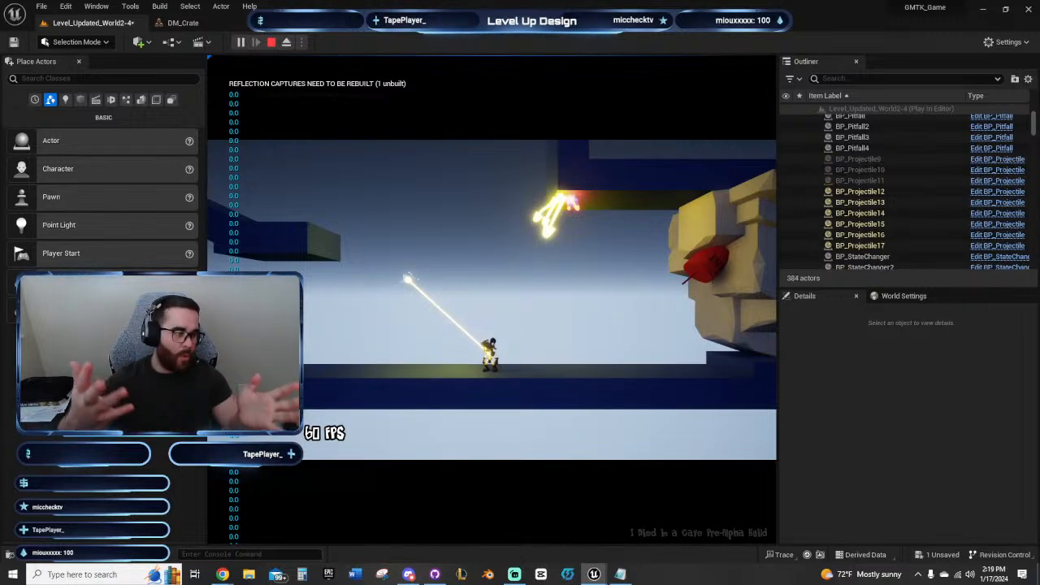
key(Escape)
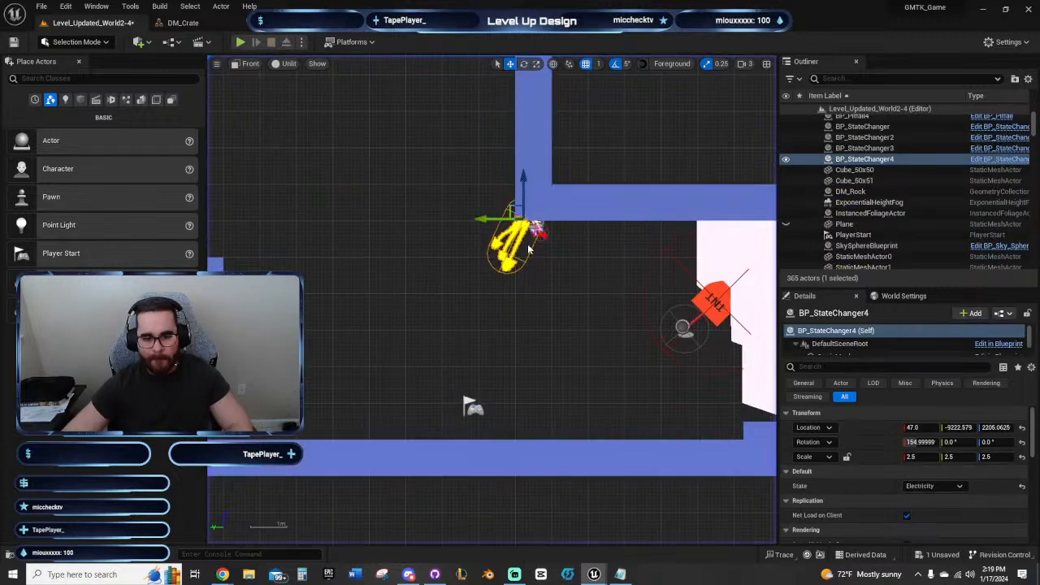
Step: Set BP_StateChanger4's State to Fire, clear the selection, and save the level
click(951, 485)
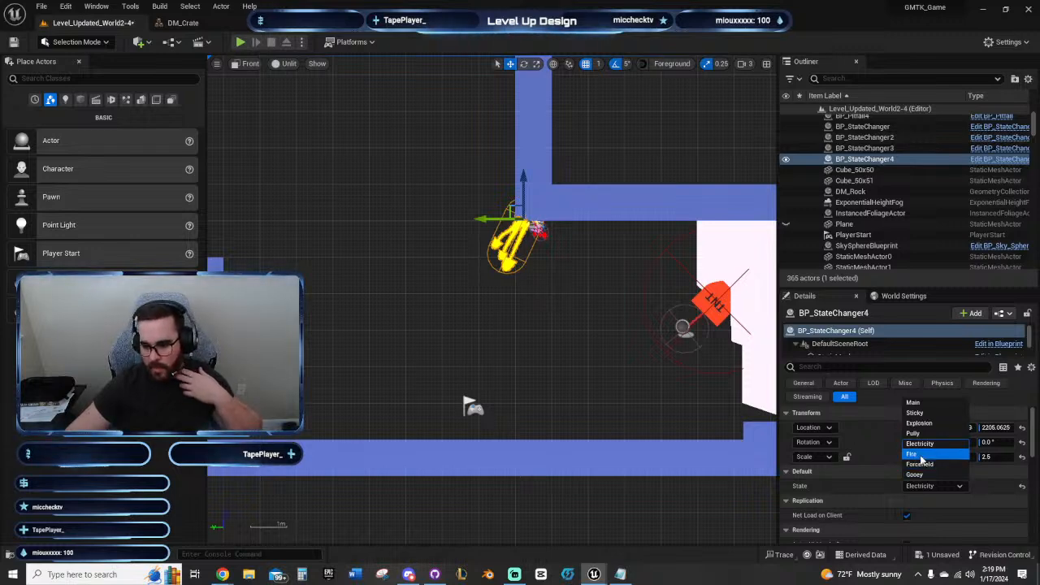
click(920, 456)
right_drag(580, 361, 507, 353)
click(506, 352)
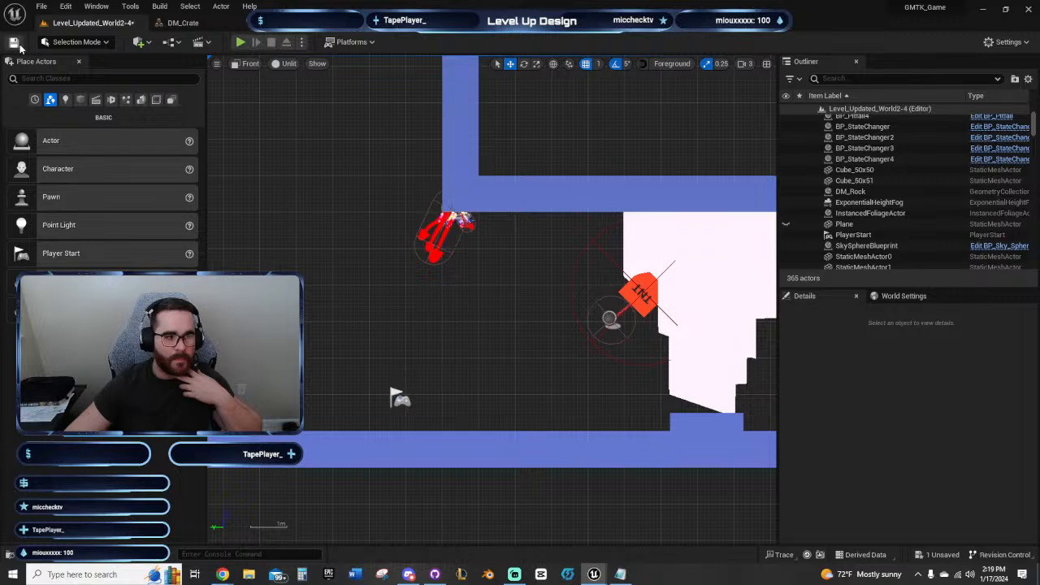
right_drag(478, 299, 505, 390)
right_drag(423, 376, 660, 349)
scroll(664, 316, down, 4)
right_drag(655, 308, 573, 293)
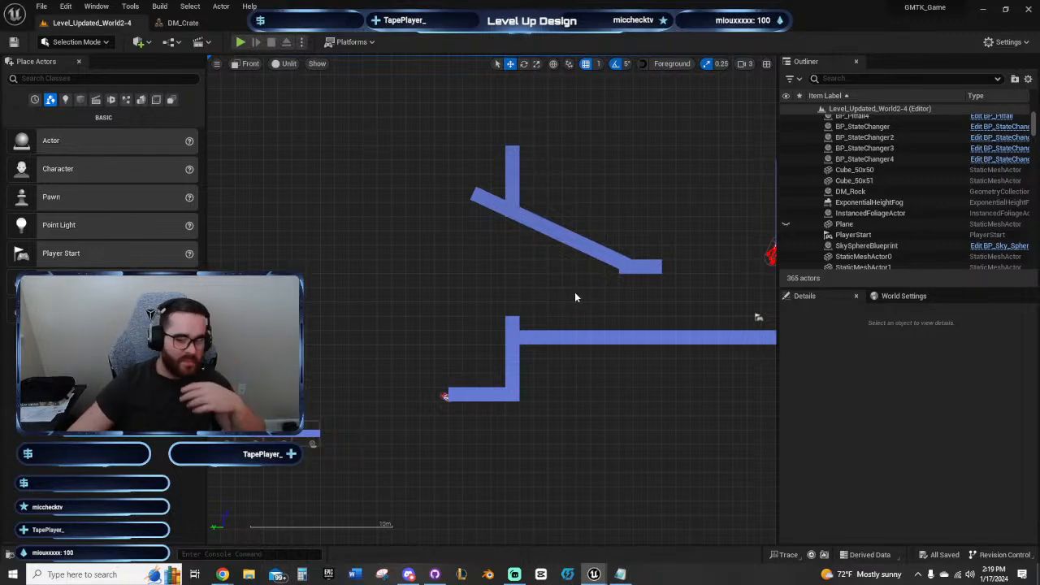
Step: Playtest the level, sending the orb to the state changer and onto the TNT's fuse several times, and end the playtest
right_drag(575, 295, 384, 309)
right_drag(623, 312, 477, 316)
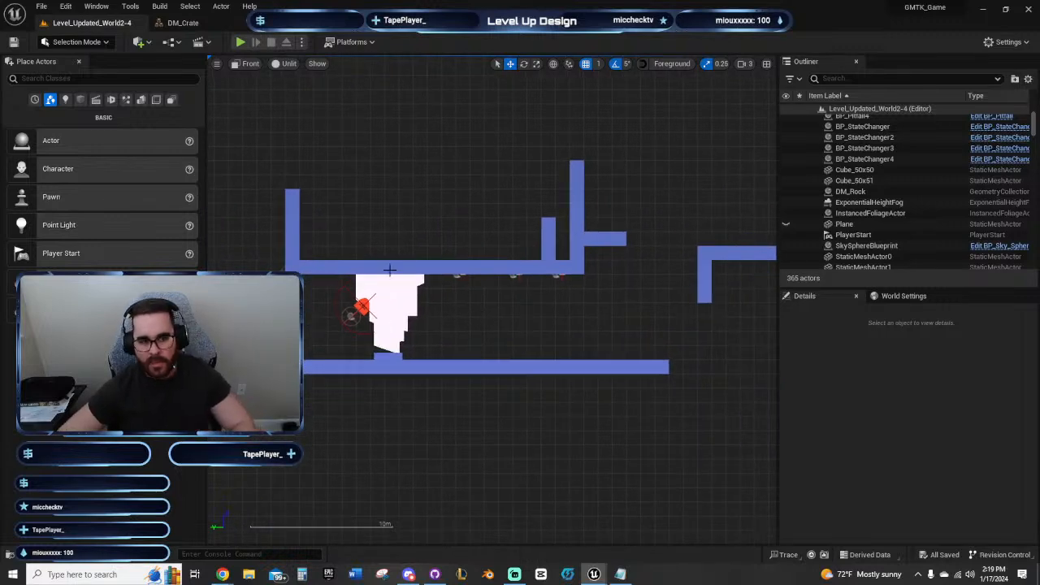
click(241, 42)
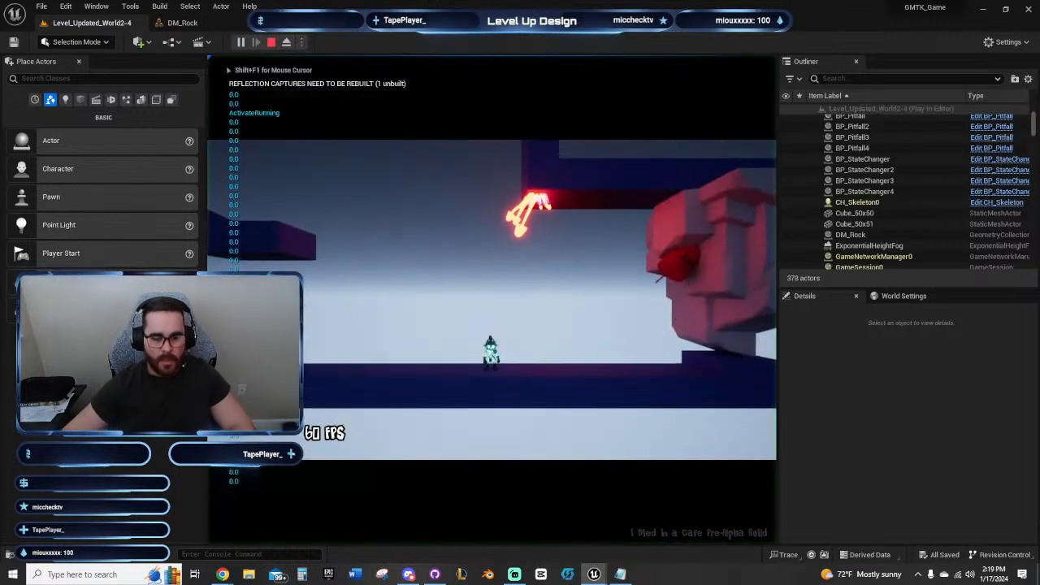
click(525, 218)
click(660, 309)
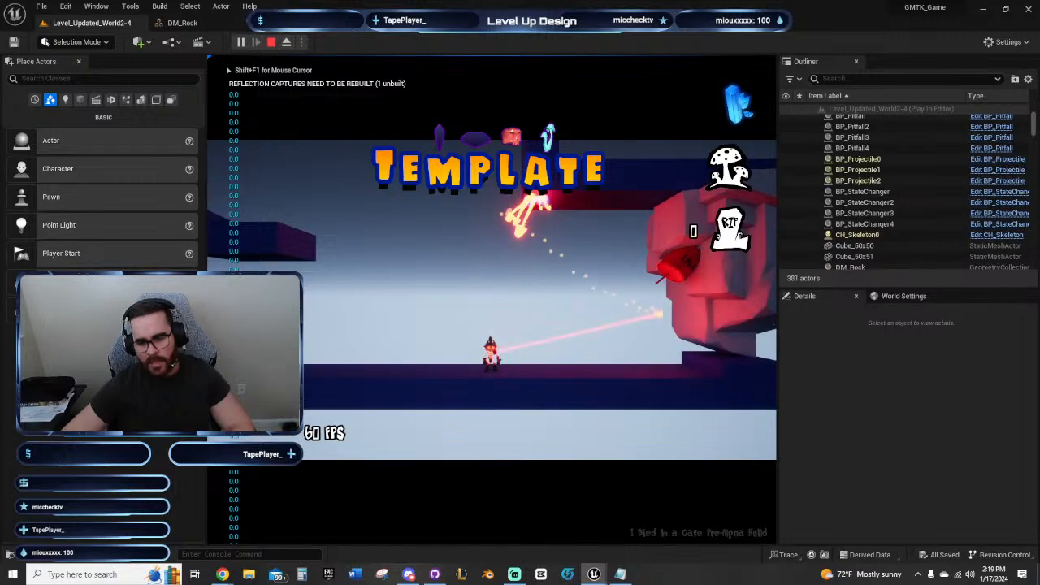
click(668, 280)
click(627, 318)
click(530, 203)
click(666, 275)
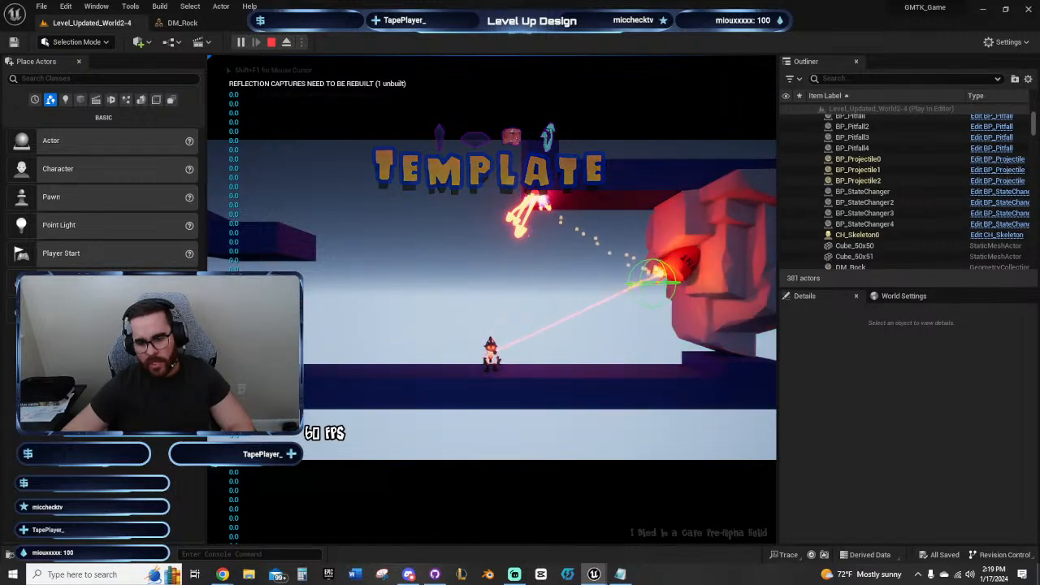
click(664, 276)
key(Escape)
Step: Move BP_BaseExplosionObject together with BP_FlammableFuse deeper into the rock, placing the explosion object at about Y -9780, Z 1998
scroll(455, 309, up, 5)
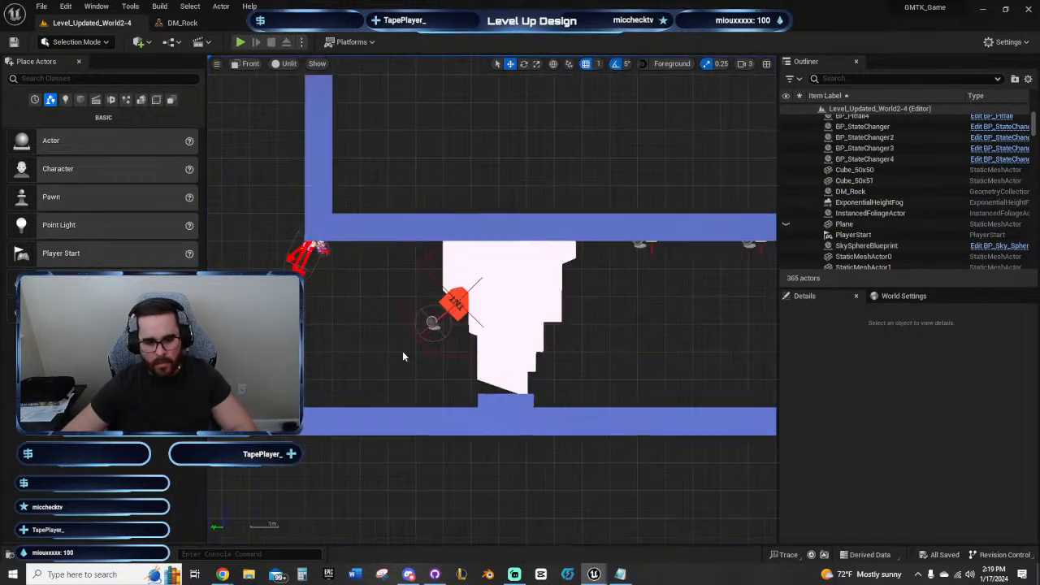
click(499, 280)
scroll(491, 278, up, 3)
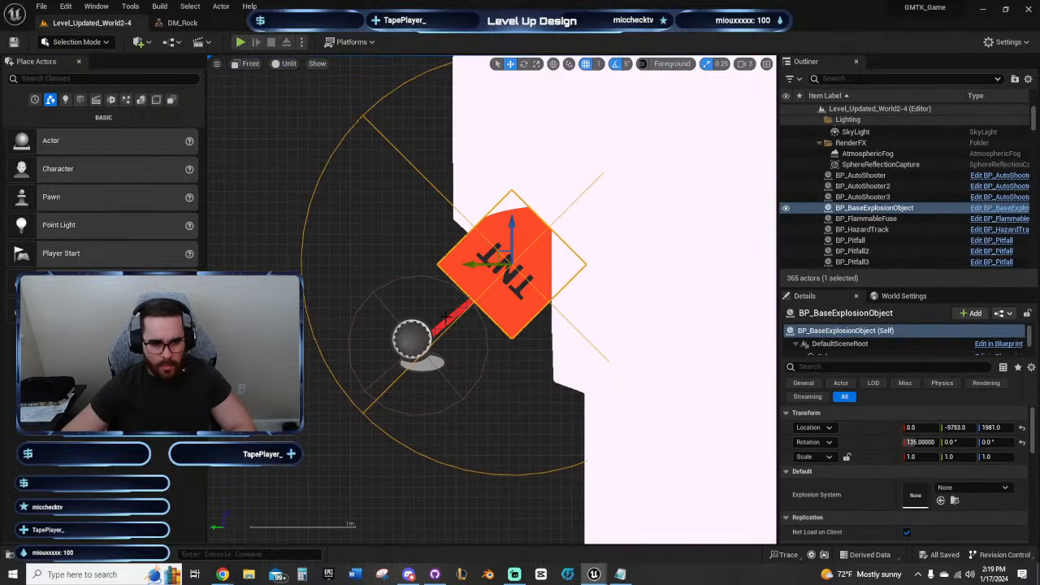
ctrl+click(443, 321)
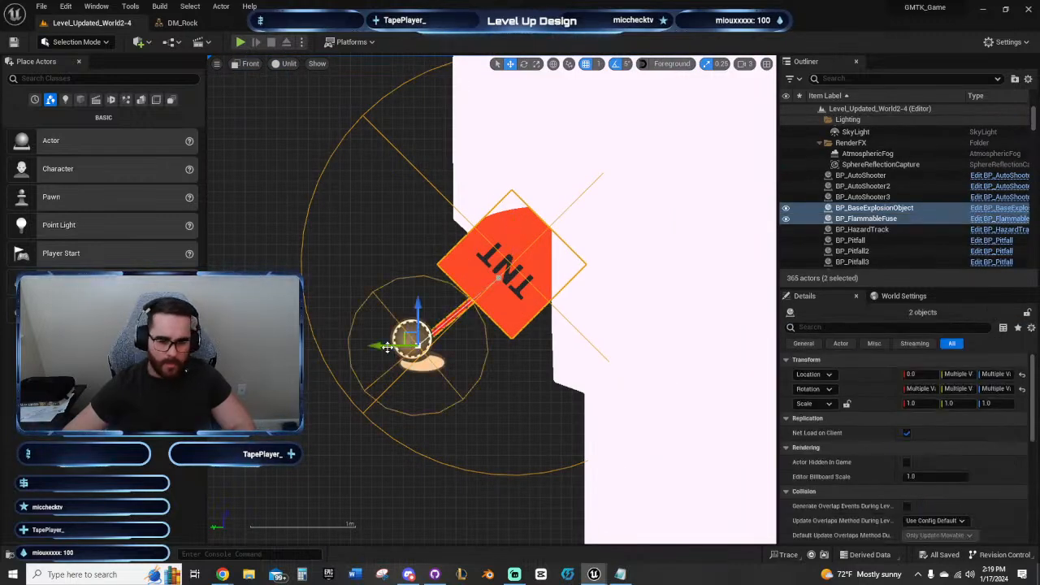
drag(388, 348, 416, 348)
drag(449, 300, 448, 284)
click(519, 384)
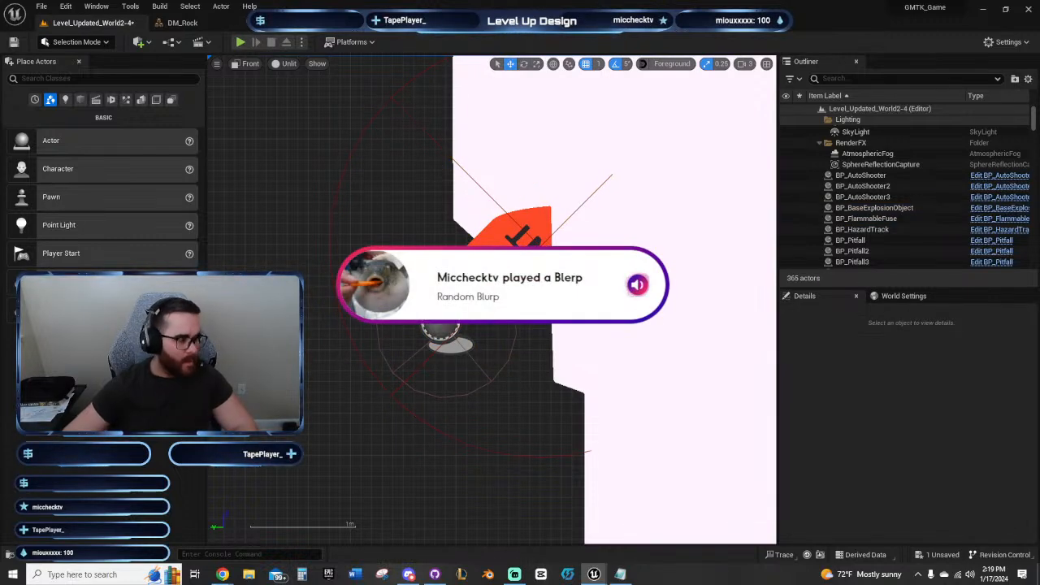
Step: Playtest the repositioned TNT by directing the fire orb at its fuse, and end the playtest
right_drag(504, 309, 485, 282)
click(240, 42)
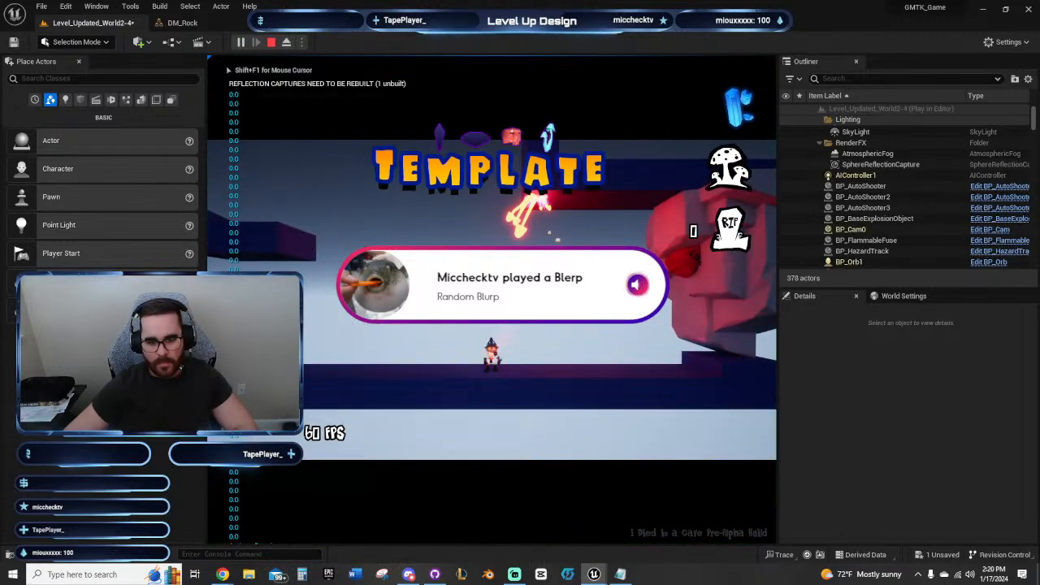
click(657, 280)
click(482, 233)
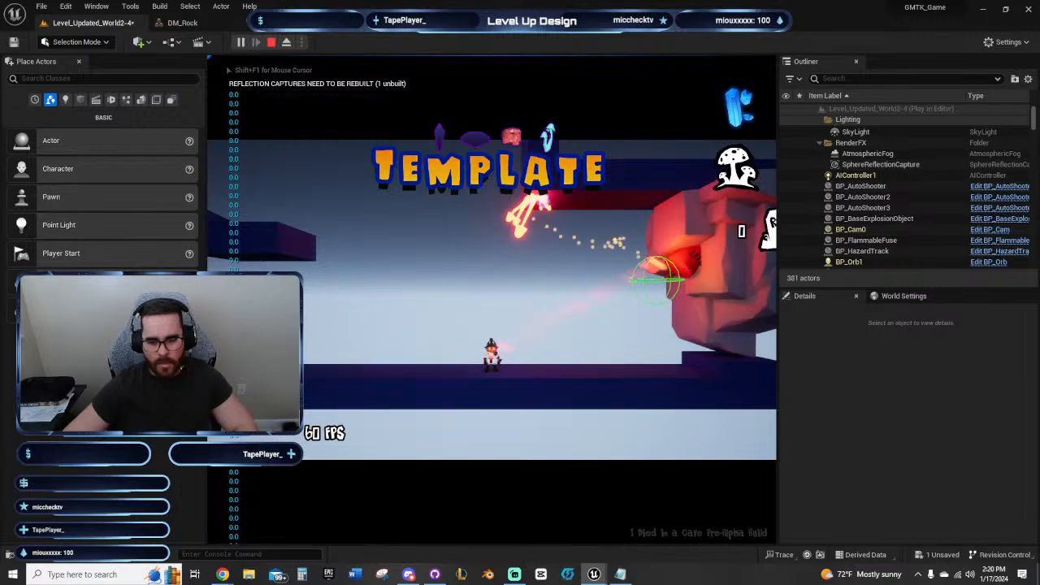
click(657, 290)
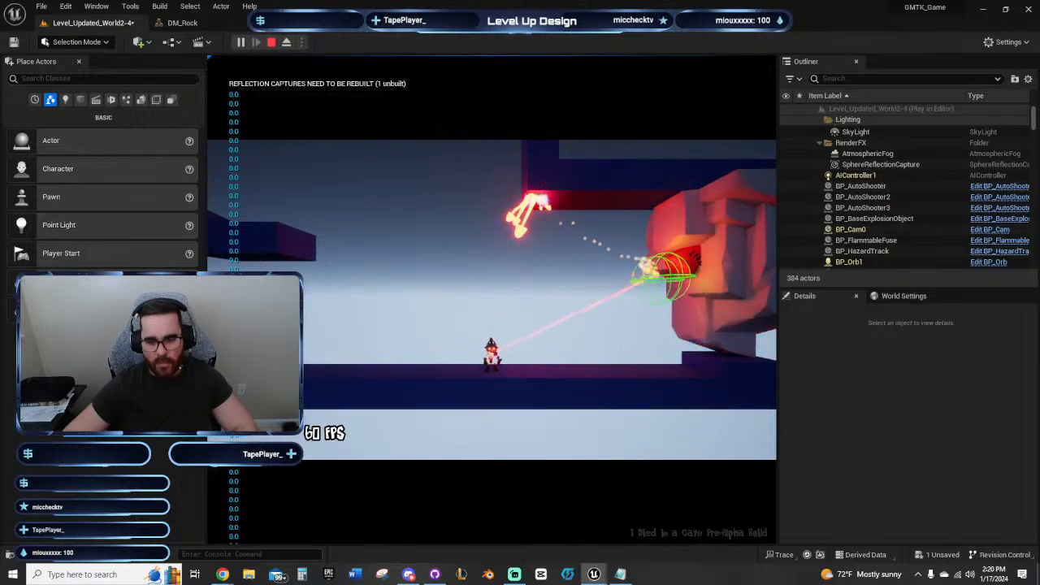
key(Escape)
Step: Set BP_BaseExplosionObject's Explosion System to P_Explosion and save the level
right_drag(597, 286, 477, 258)
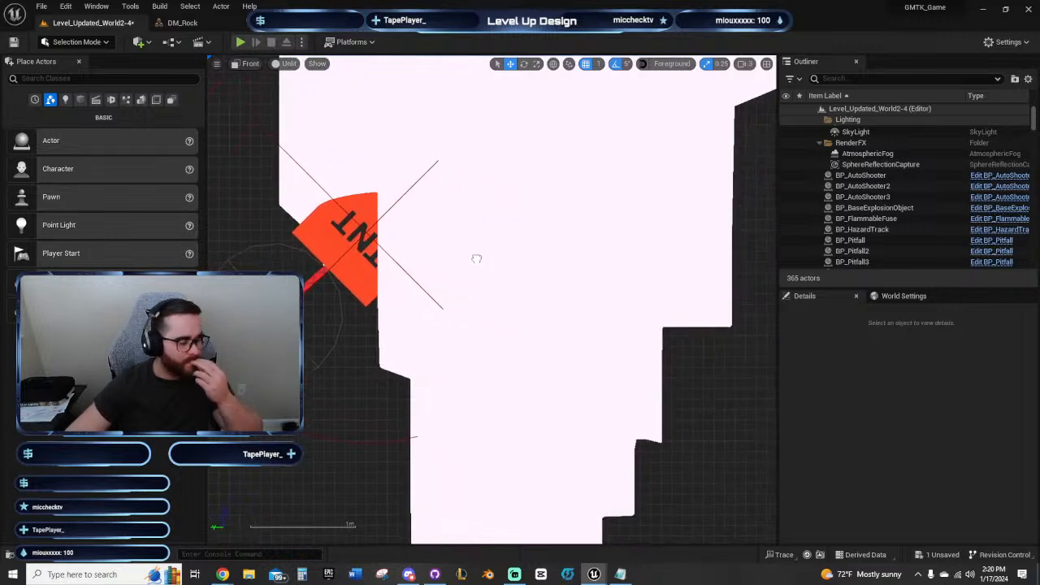
click(345, 249)
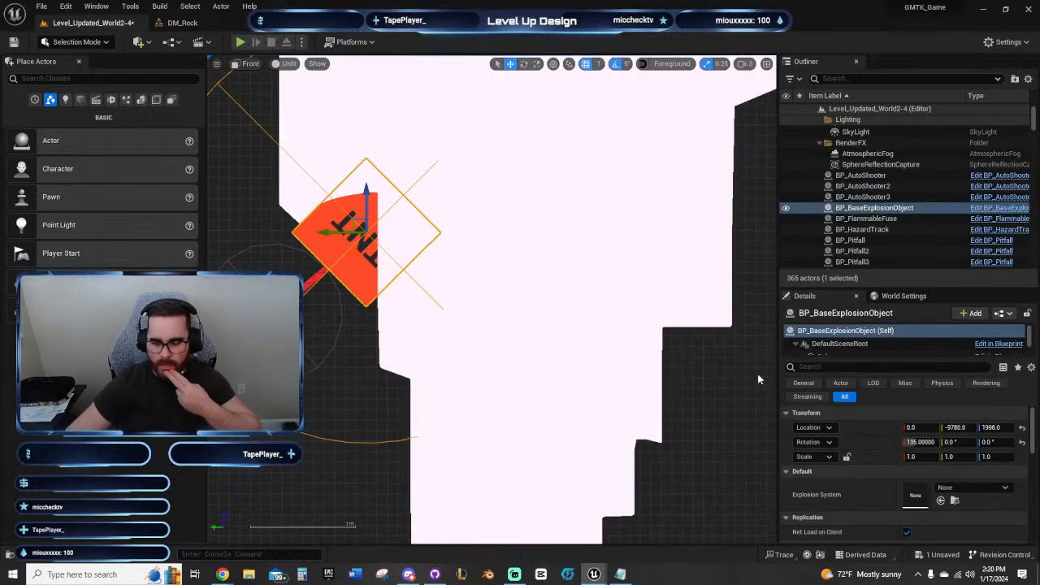
click(993, 494)
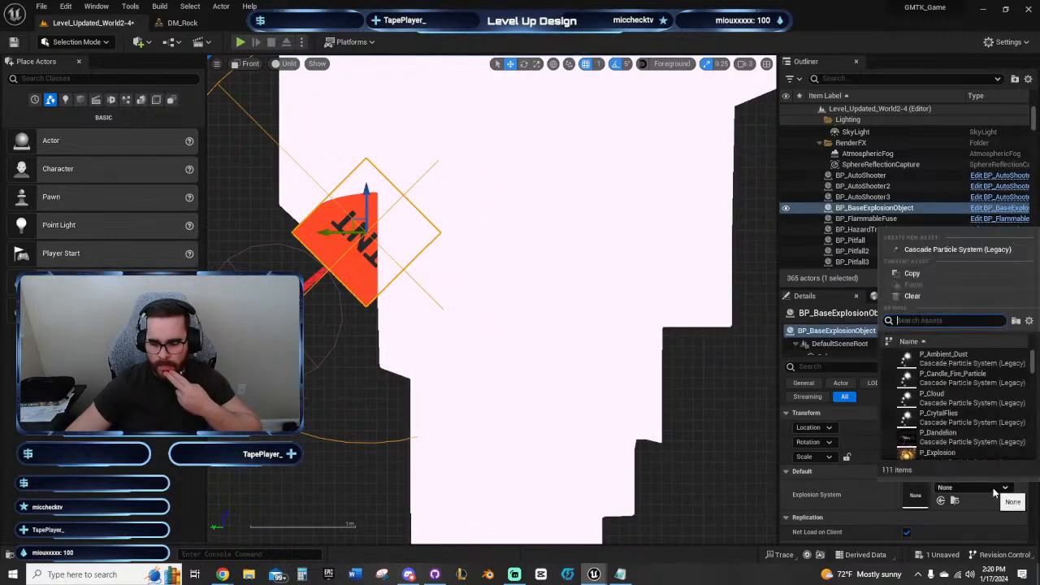
click(961, 447)
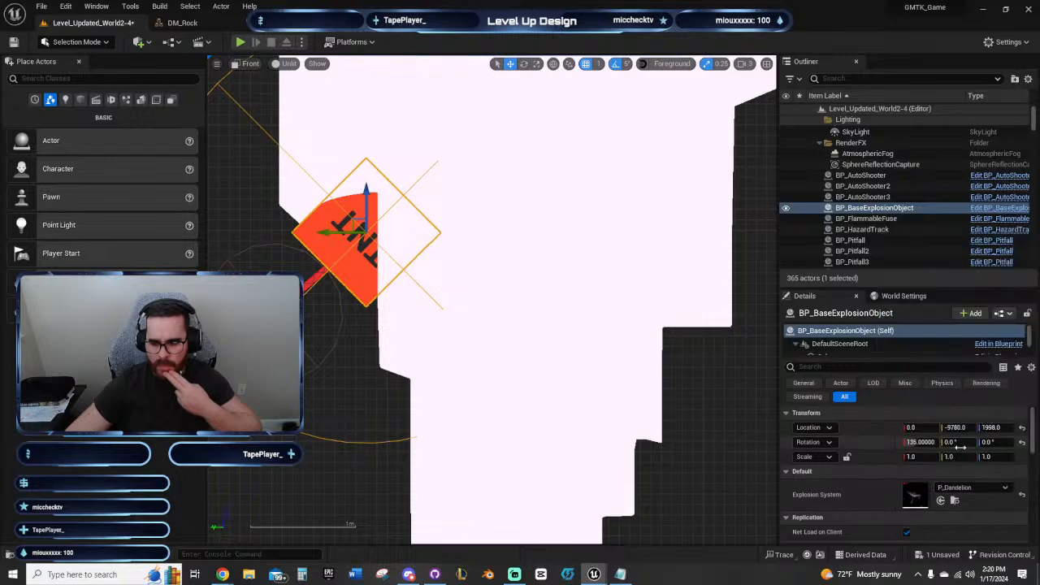
click(975, 488)
click(947, 451)
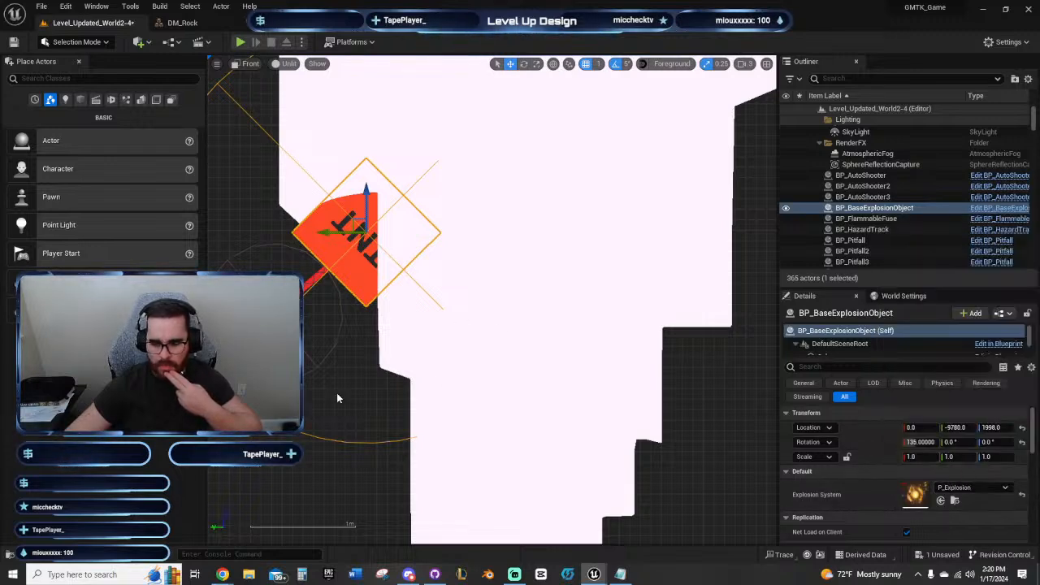
right_drag(338, 398, 414, 380)
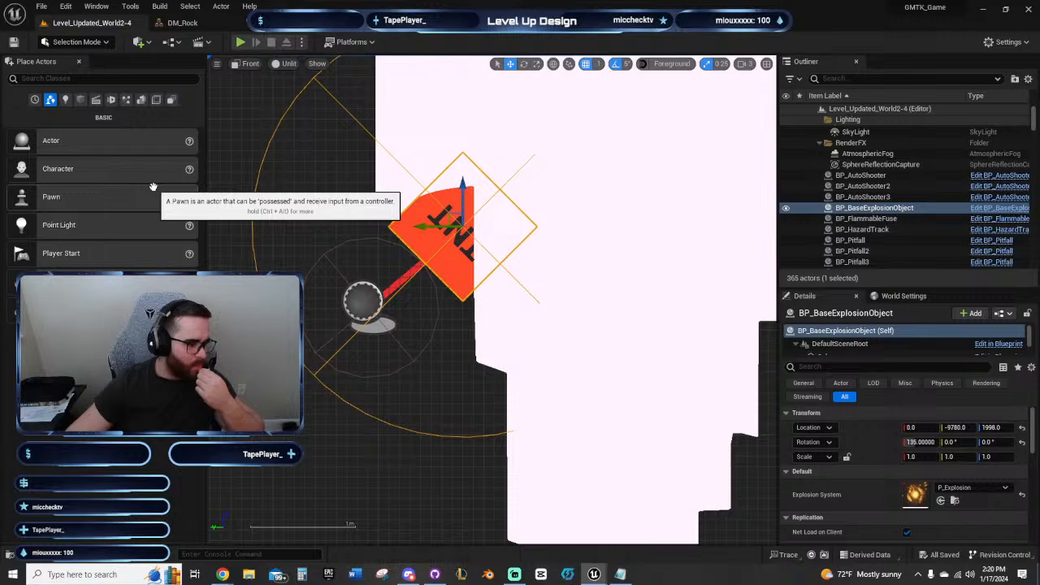
Step: Playtest the TNT with its explosion effect assigned, directing the fire orb at the fuse, and end the playtest
right_drag(236, 177, 475, 289)
scroll(374, 241, down, 3)
click(241, 42)
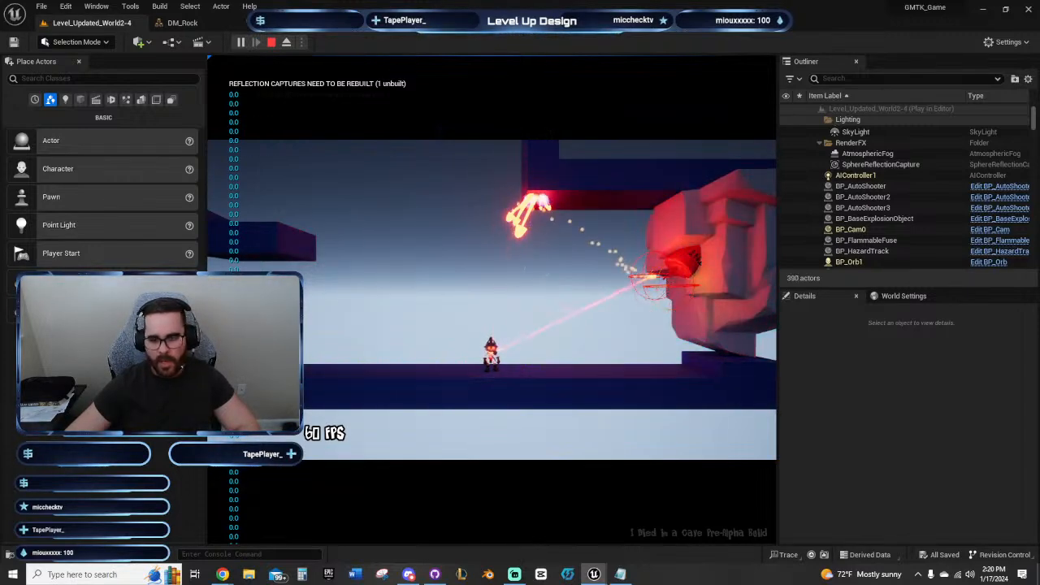
key(Escape)
Step: Select BP_FlammableFuse, switch the viewport to Perspective, and frame the fuse
right_drag(710, 299, 514, 286)
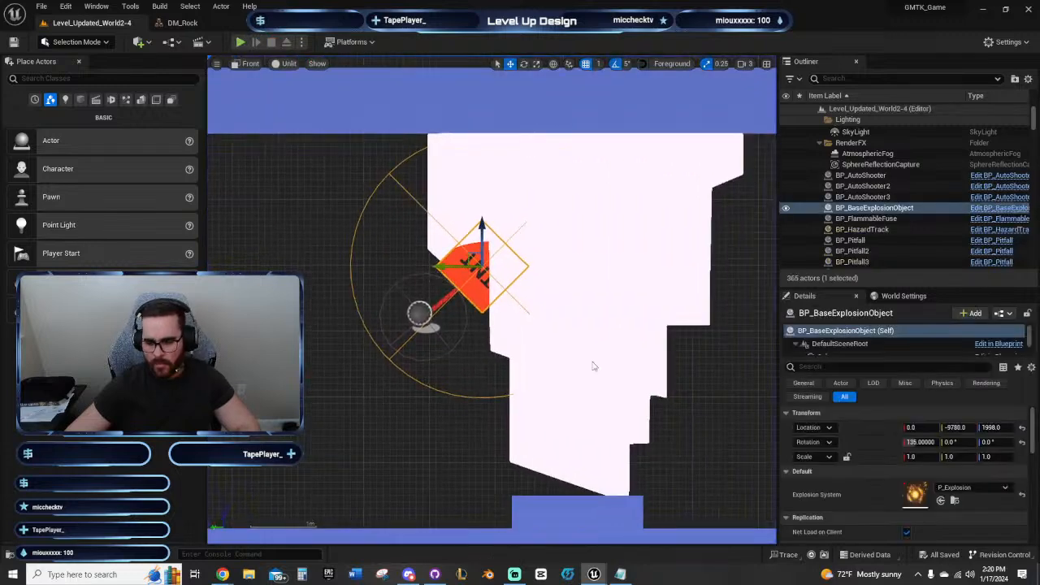
click(449, 297)
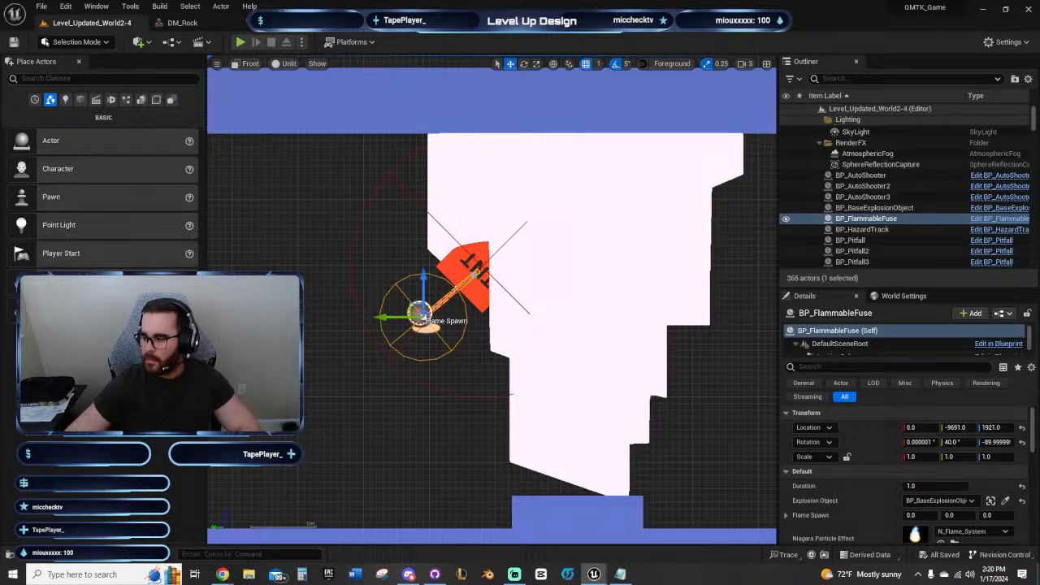
key(g)
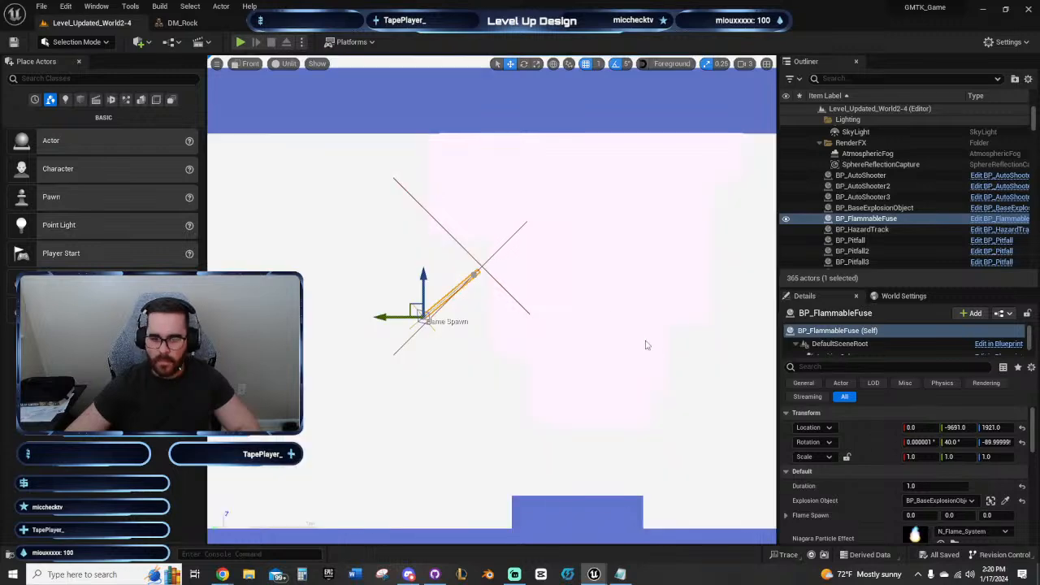
click(248, 67)
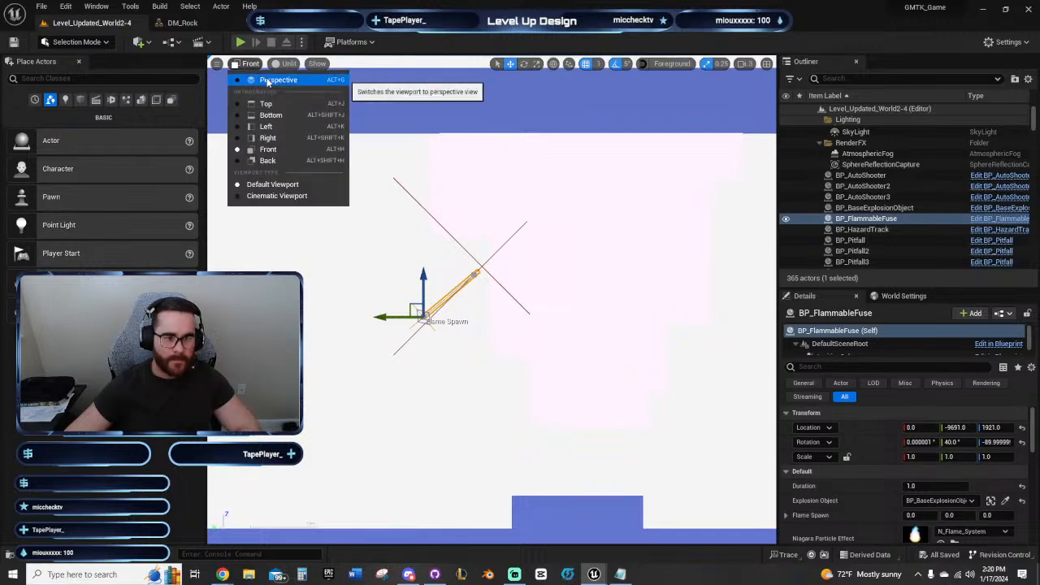
click(266, 78)
right_drag(553, 297, 601, 294)
key(f)
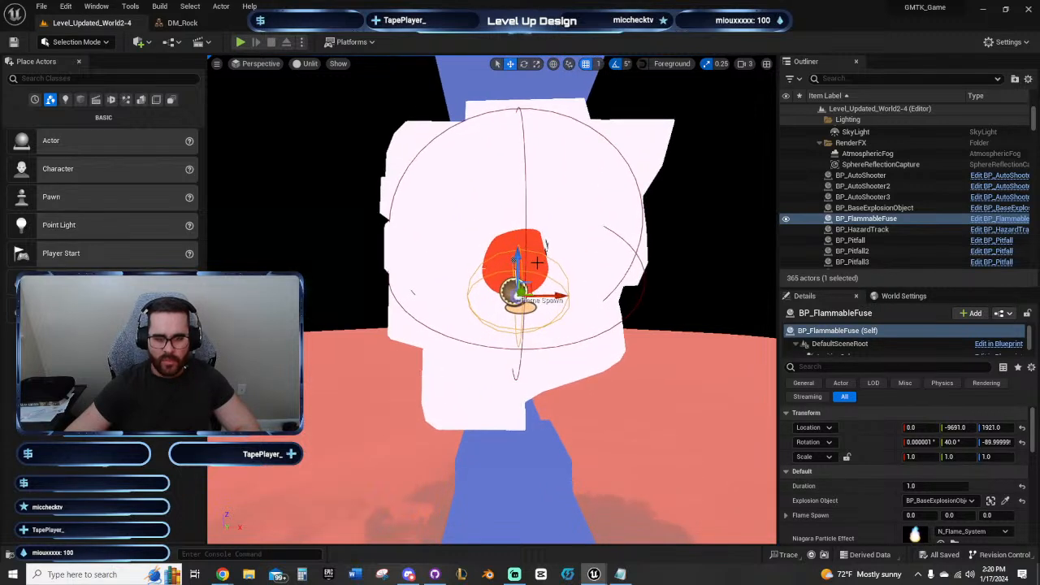
Step: Move BP_BaseExplosionObject and BP_FlammableFuse along X to 57, and playtest them briefly with the orb
ctrl+click(543, 253)
drag(554, 253, 566, 253)
right_drag(567, 254, 626, 256)
key(d)
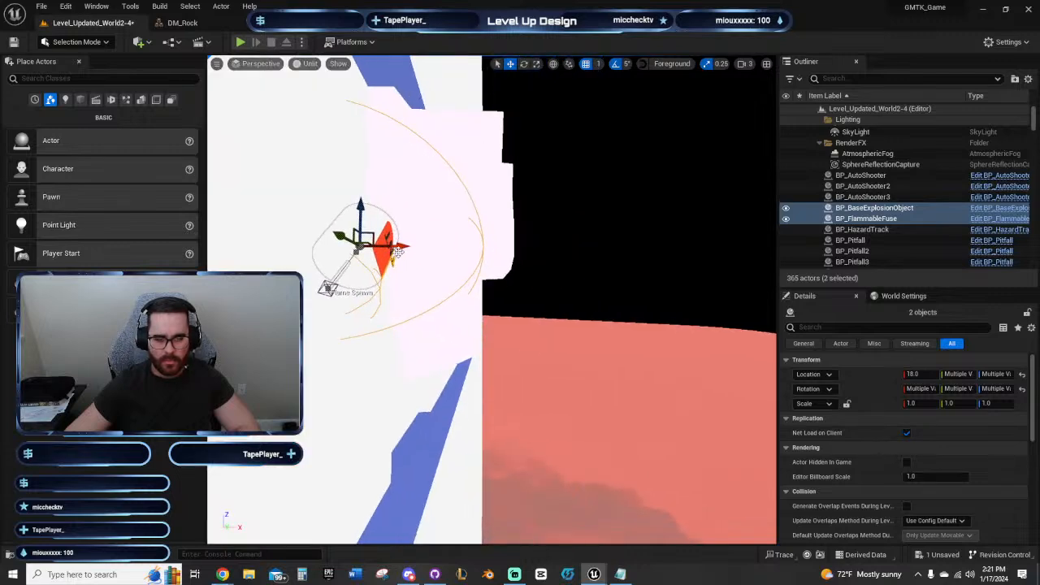
drag(400, 246, 424, 261)
right_drag(453, 281, 325, 276)
key(d)
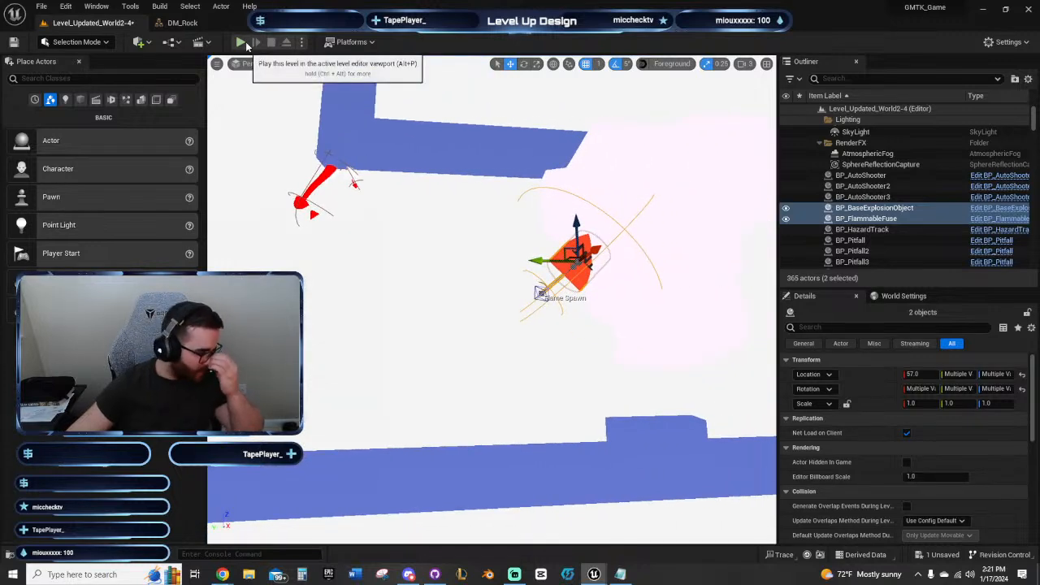
key(alt+p)
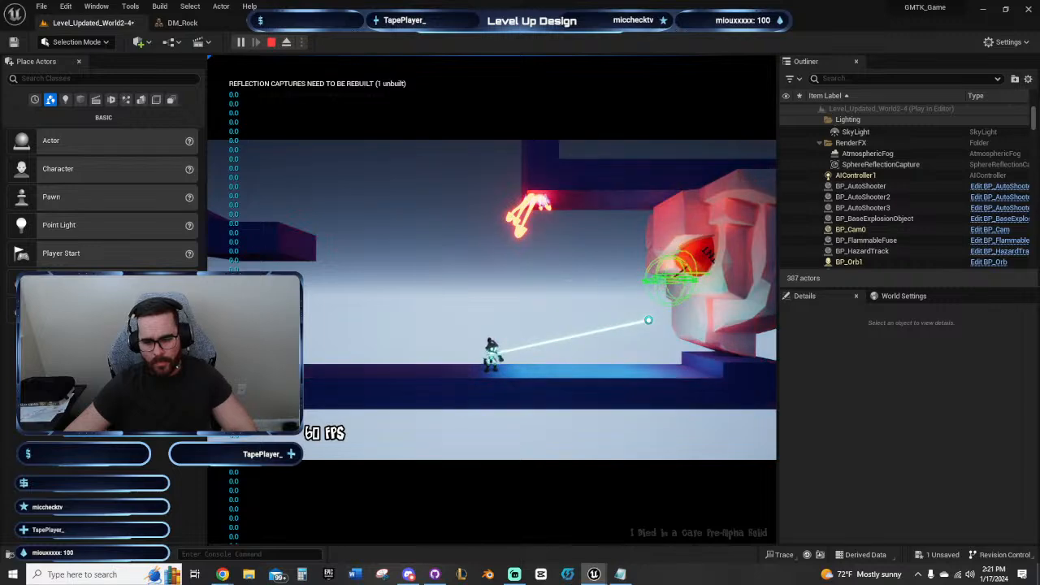
key(Escape)
Step: Undo the last move of the TNT and its fuse along X
right_drag(493, 268, 325, 106)
key(w)
mouse_move(487, 206)
right_down()
mouse_move(528, 195)
mouse_move(478, 198)
right_up()
key(ctrl+z)
right_drag(550, 256, 541, 251)
Step: Select the background Plane, return the viewport to the Front view, and hide the plane
click(363, 100)
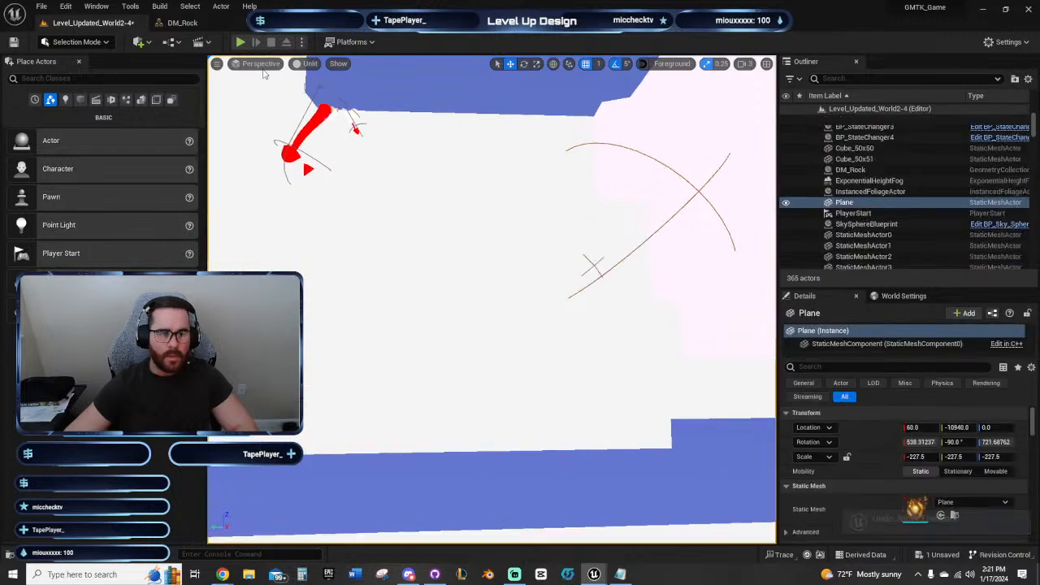
click(267, 65)
click(268, 148)
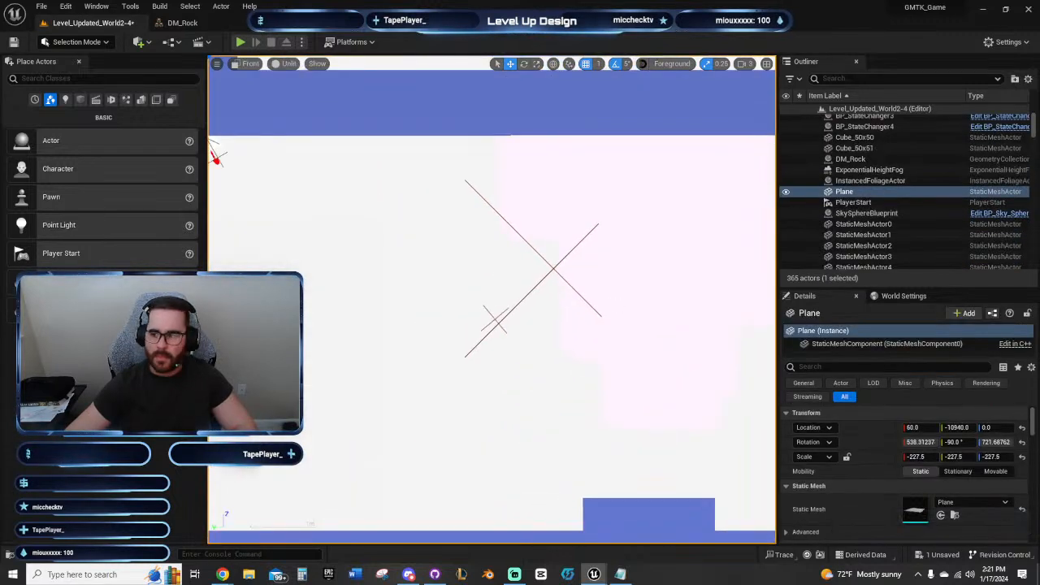
key(h)
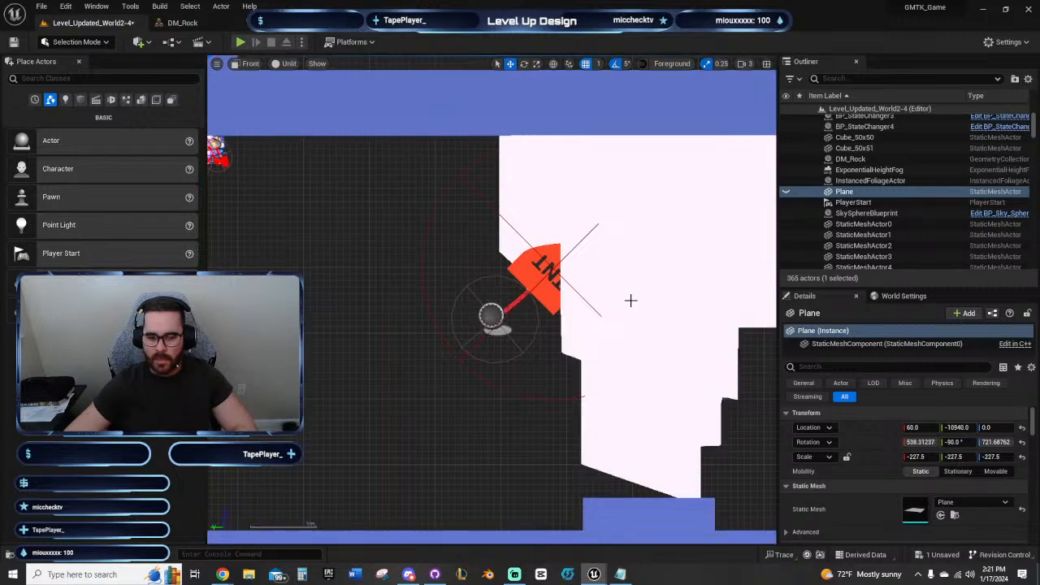
Step: Select BP_FlammableFuse, switch to the Rotate tool with local-space coordinates, and clear the selection
right_drag(578, 291, 529, 278)
scroll(550, 294, up, 1)
click(449, 297)
scroll(448, 296, up, 1)
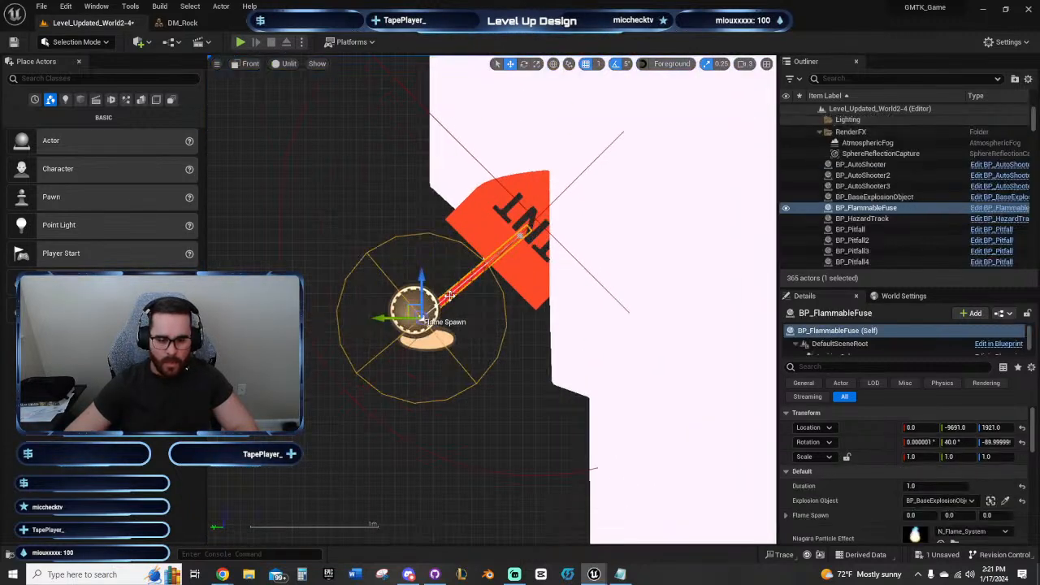
key(e)
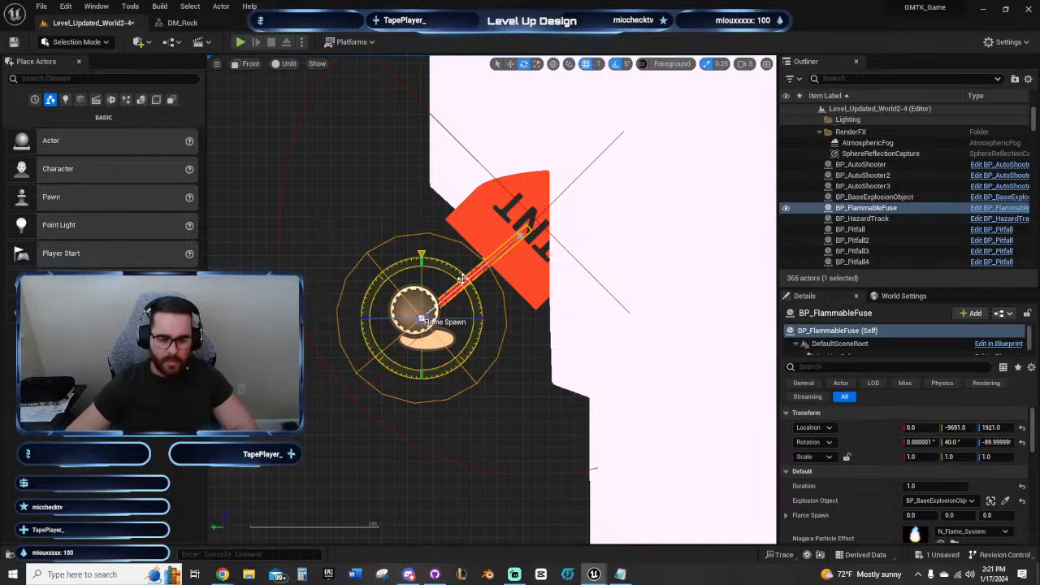
click(553, 64)
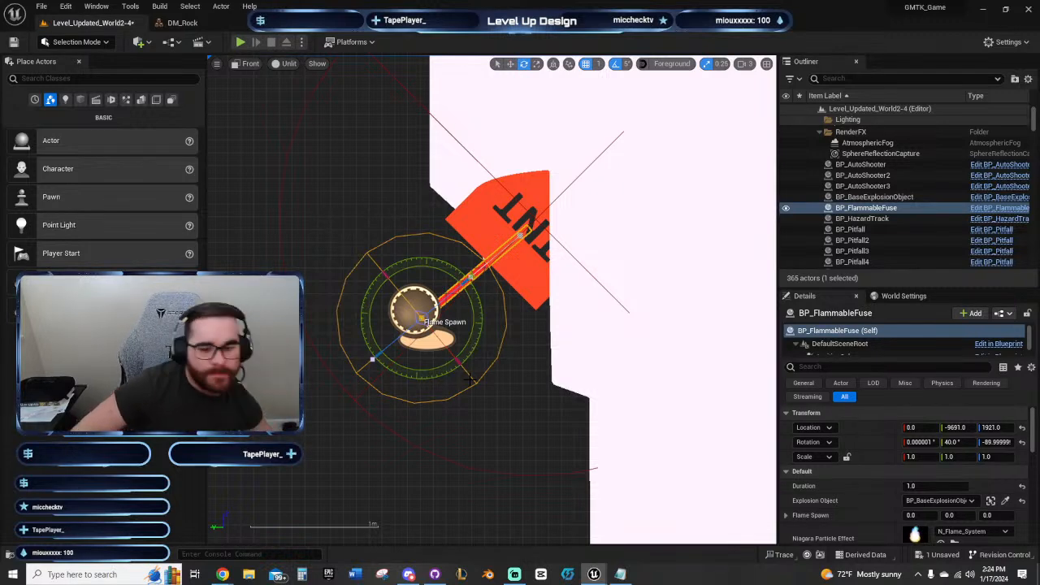
click(336, 447)
right_drag(334, 441, 481, 424)
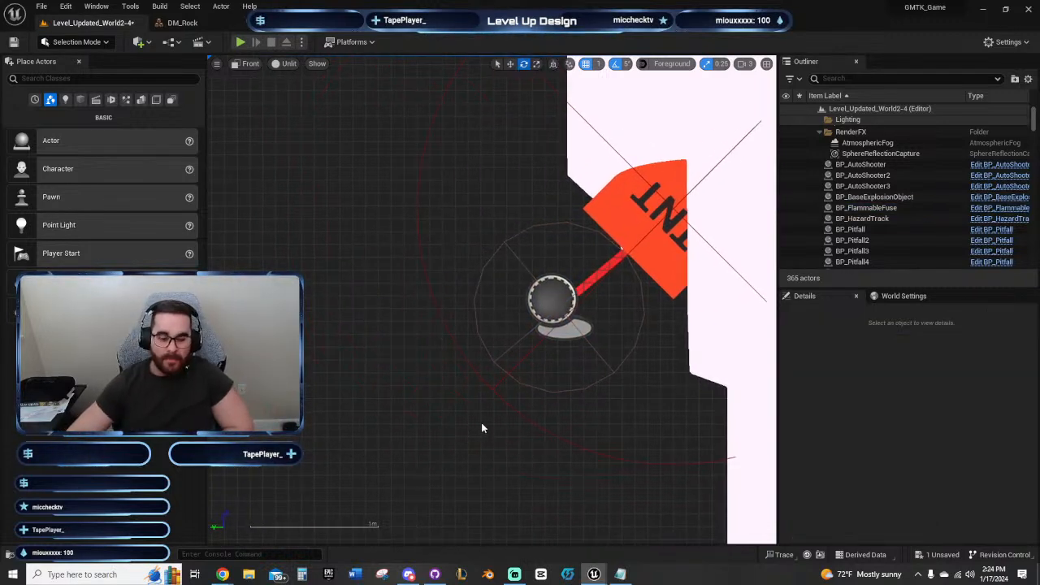
scroll(450, 402, down, 4)
scroll(406, 395, down, 5)
right_drag(396, 425, 469, 360)
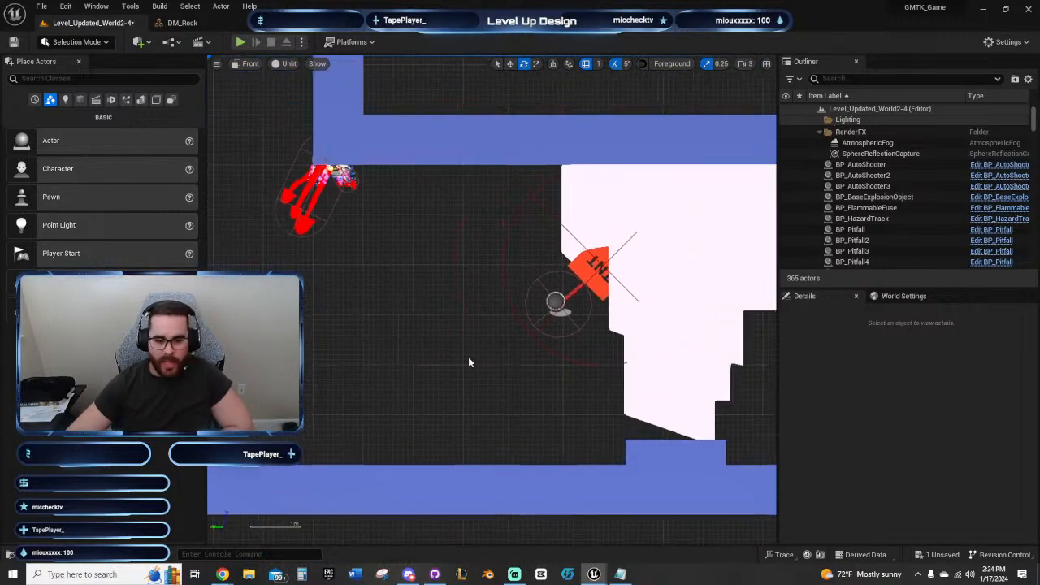
scroll(469, 351, down, 3)
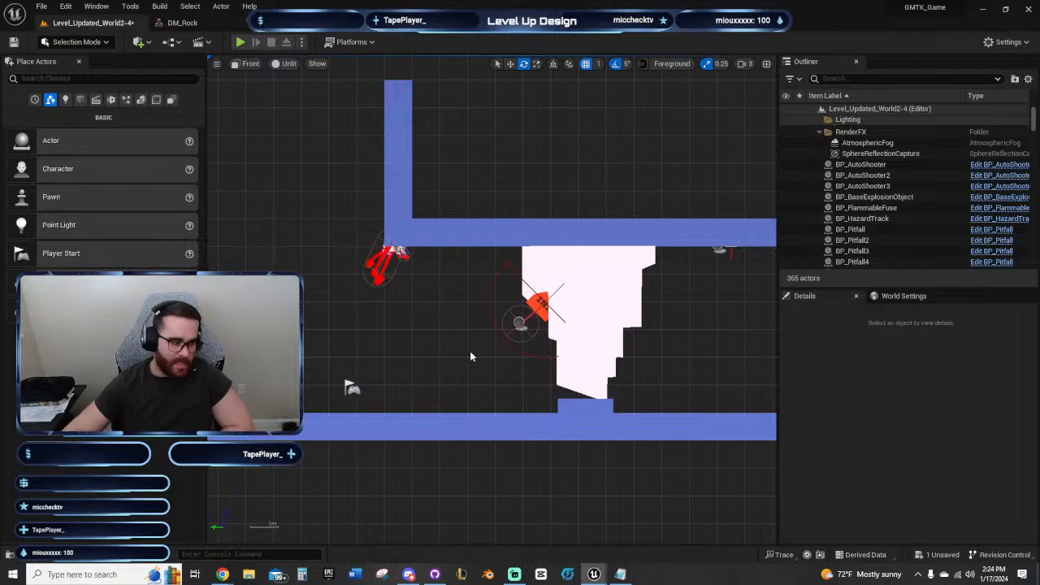
Step: Select the first BP_AutoShooter on the ceiling past the rock and nudge it slightly toward the rock with the Move tool
right_drag(468, 354, 408, 361)
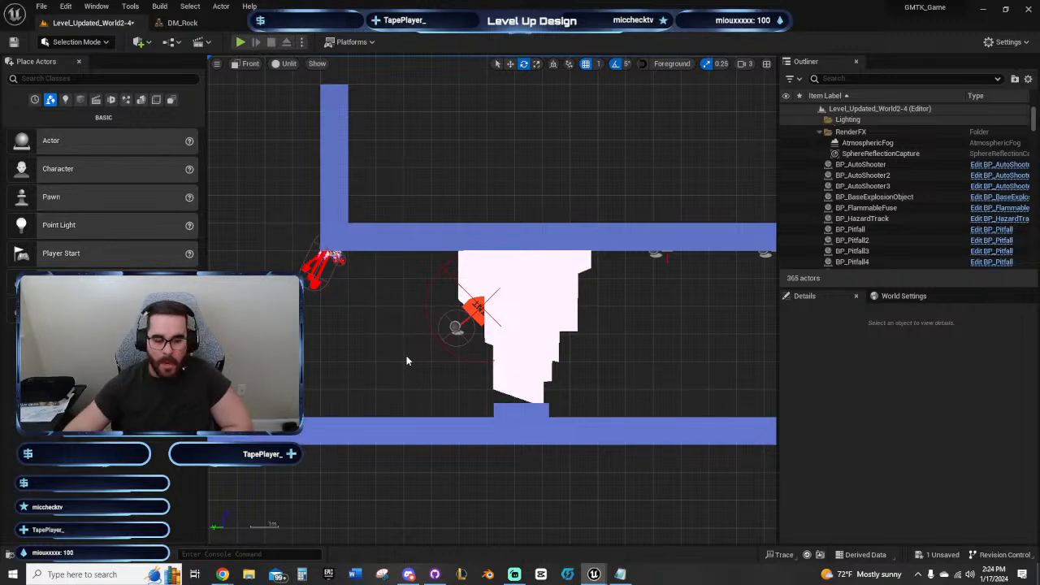
right_drag(408, 361, 399, 384)
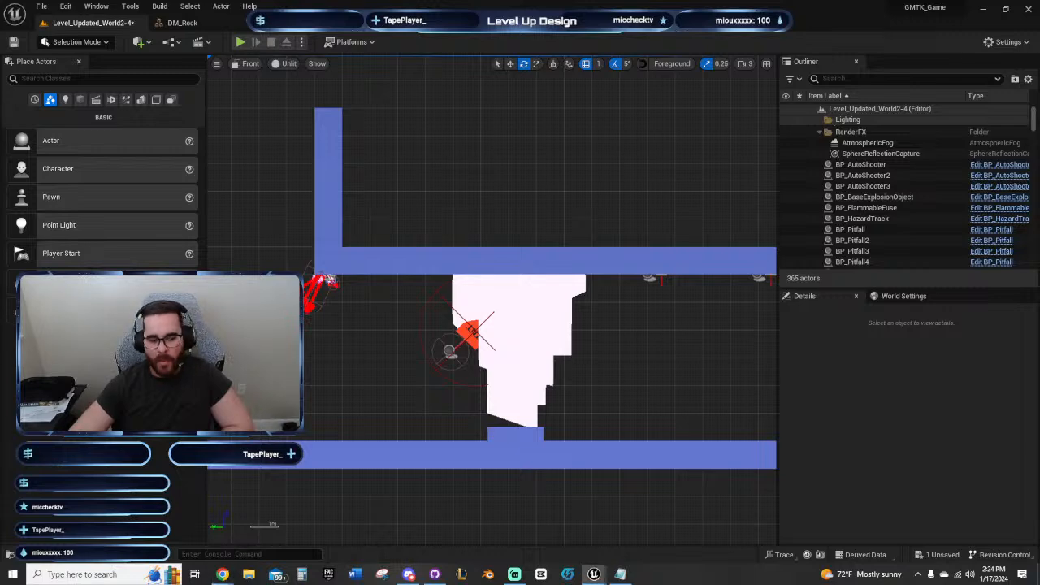
right_drag(352, 350, 312, 331)
right_drag(541, 353, 446, 322)
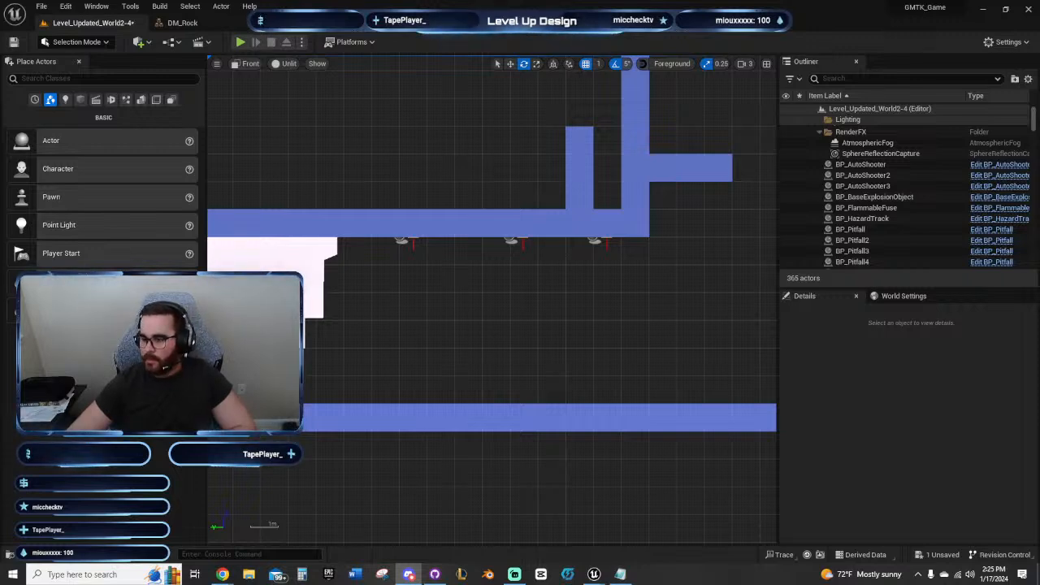
right_drag(420, 290, 523, 274)
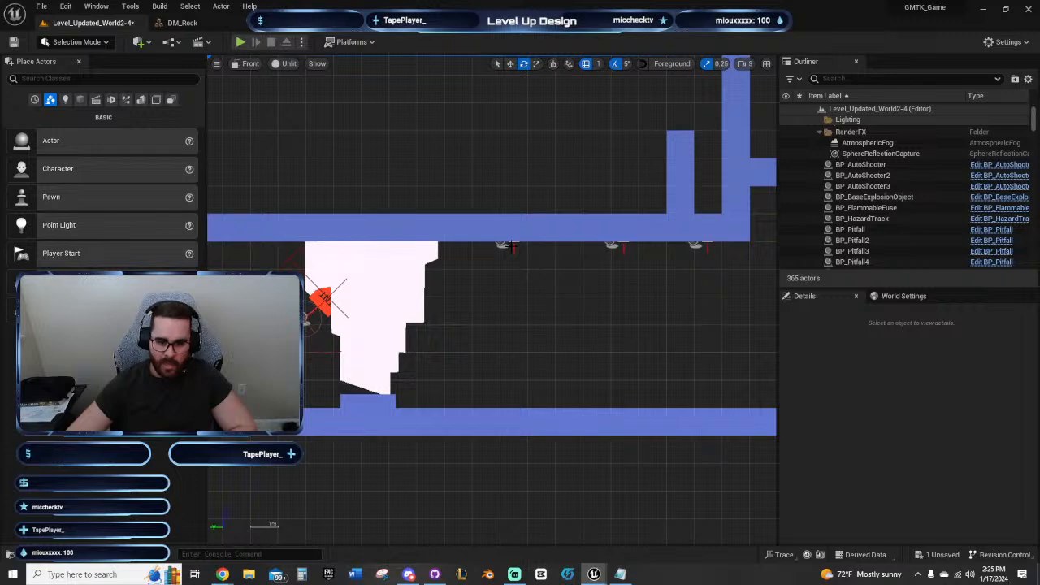
click(512, 246)
right_drag(649, 289, 559, 310)
scroll(489, 305, up, 5)
scroll(692, 300, down, 2)
scroll(547, 281, down, 1)
scroll(558, 309, up, 1)
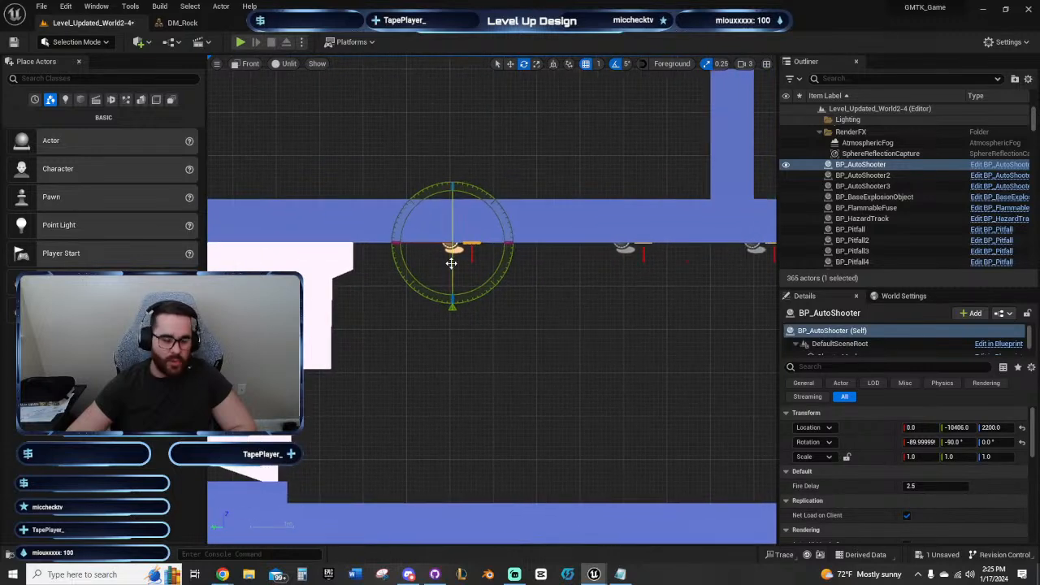
key(w)
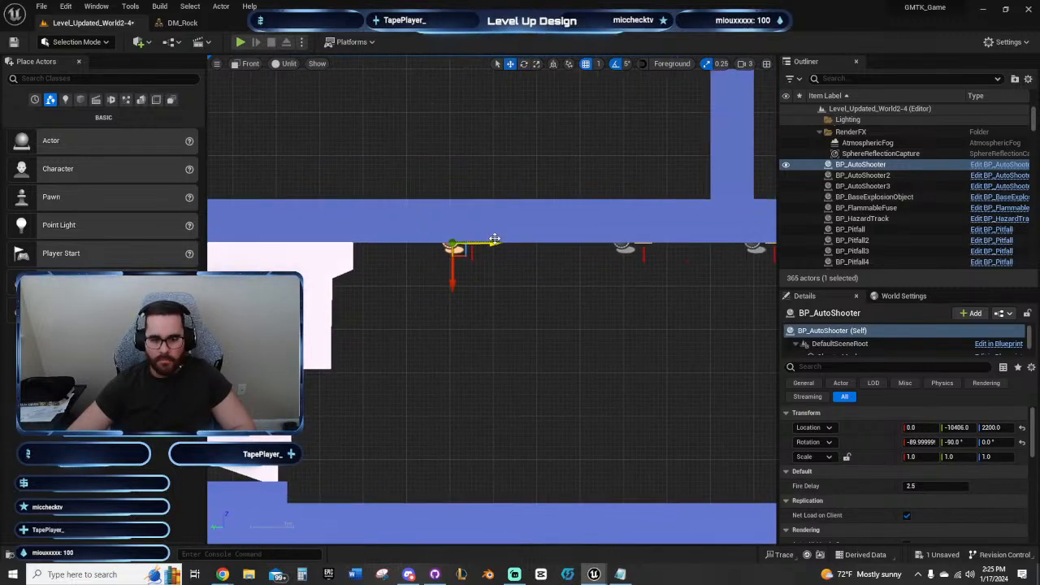
drag(492, 239, 490, 240)
Step: Space out the other ceiling shooters by moving BP_AutoShooter2 to Y -10769 and BP_AutoShooter3 to Y -11153
right_drag(536, 281, 440, 282)
right_drag(513, 291, 439, 277)
click(474, 230)
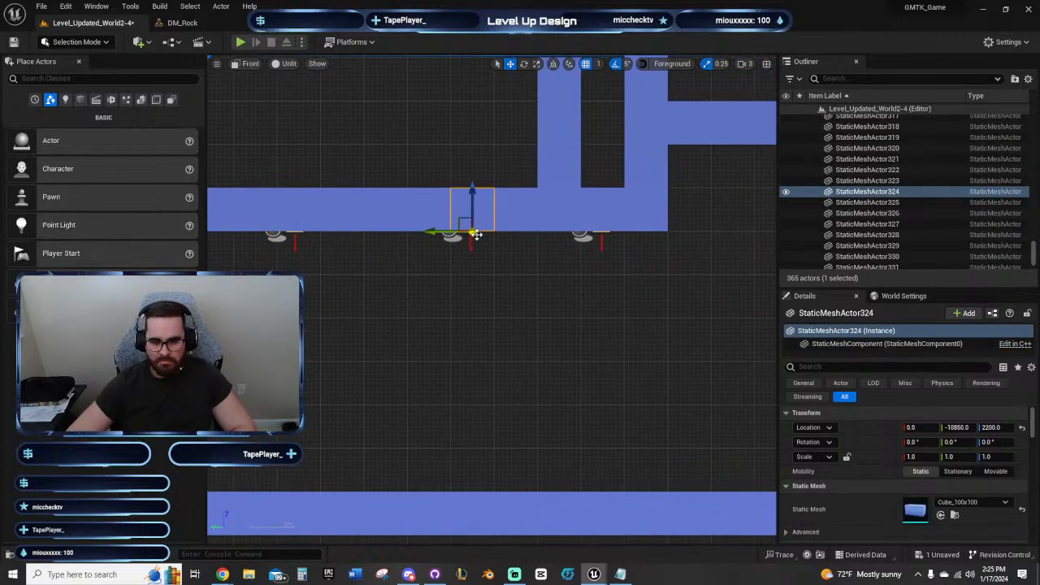
click(478, 232)
drag(484, 232, 470, 234)
click(601, 234)
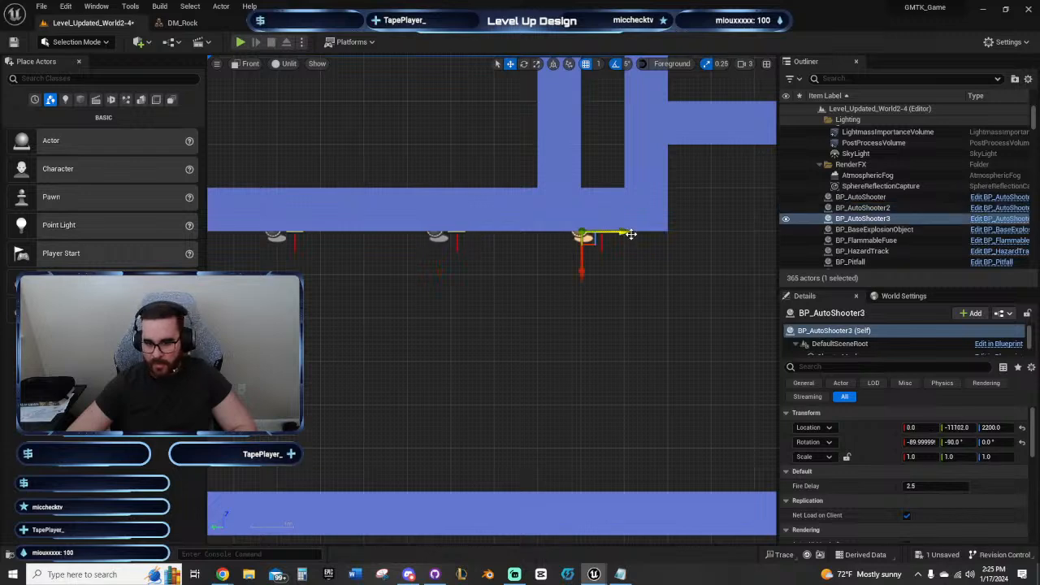
drag(631, 234, 653, 234)
Step: Review the route from the sloped entrance through the rock to the shooter corridor, and clear the selection
scroll(585, 349, down, 5)
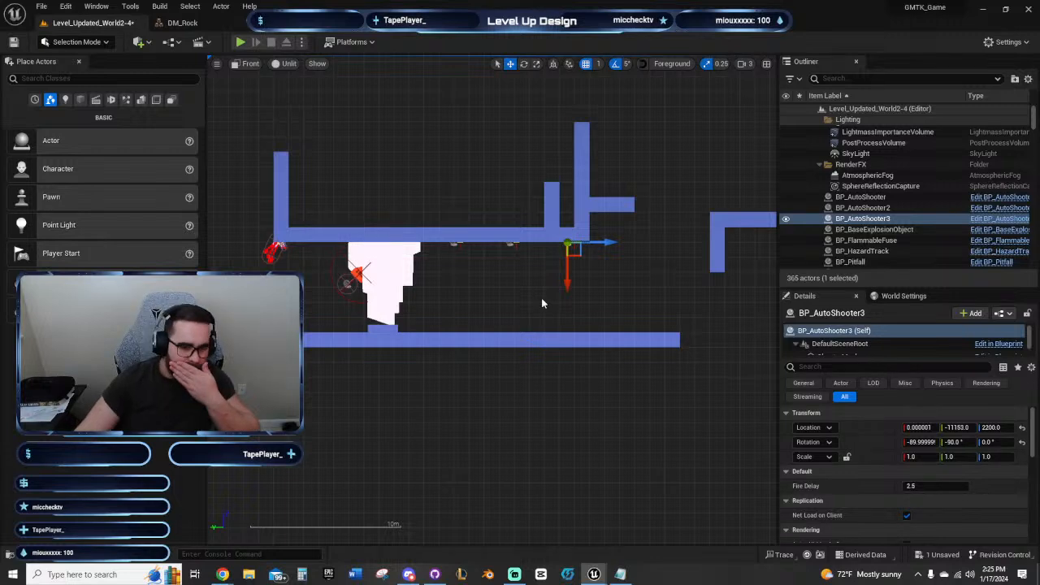
right_drag(499, 315, 687, 331)
right_drag(300, 321, 488, 290)
scroll(560, 282, down, 1)
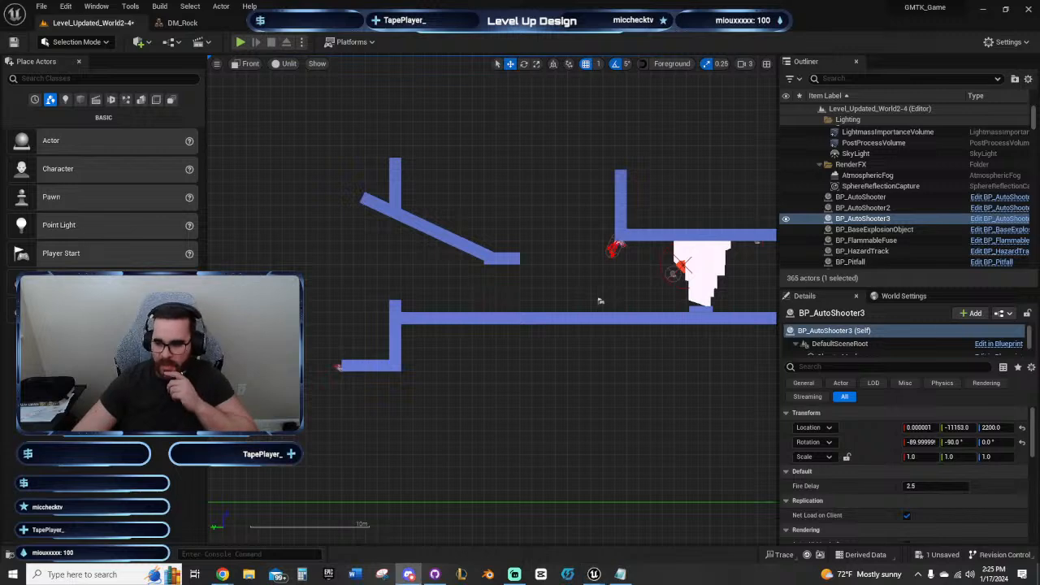
right_click(562, 276)
right_drag(748, 287, 441, 323)
scroll(543, 321, up, 5)
click(518, 330)
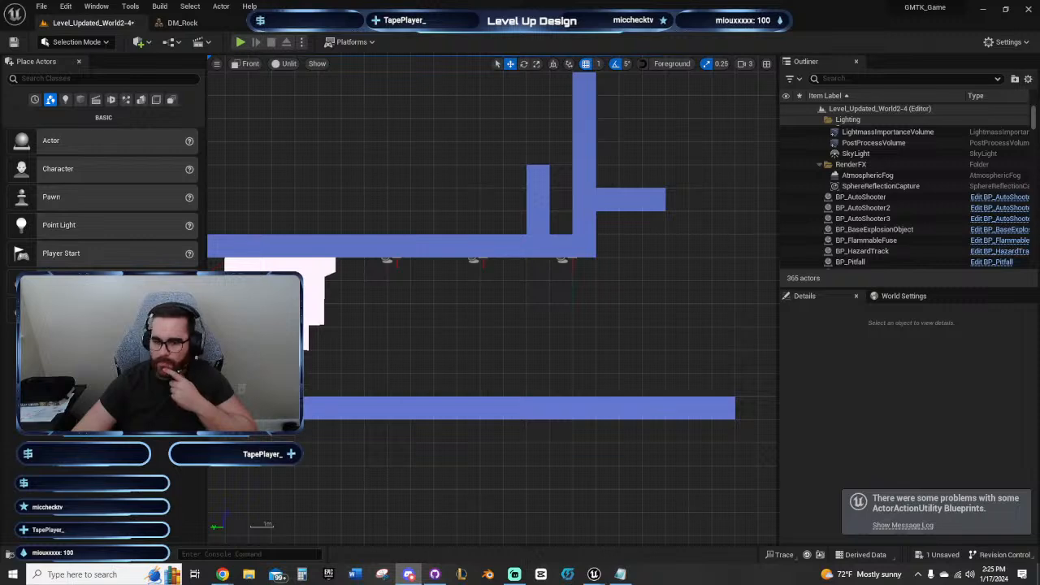
Step: Examine the corridor between the rock, the three ceiling shooters and the far ledge for its hazard layout
right_drag(415, 350, 371, 365)
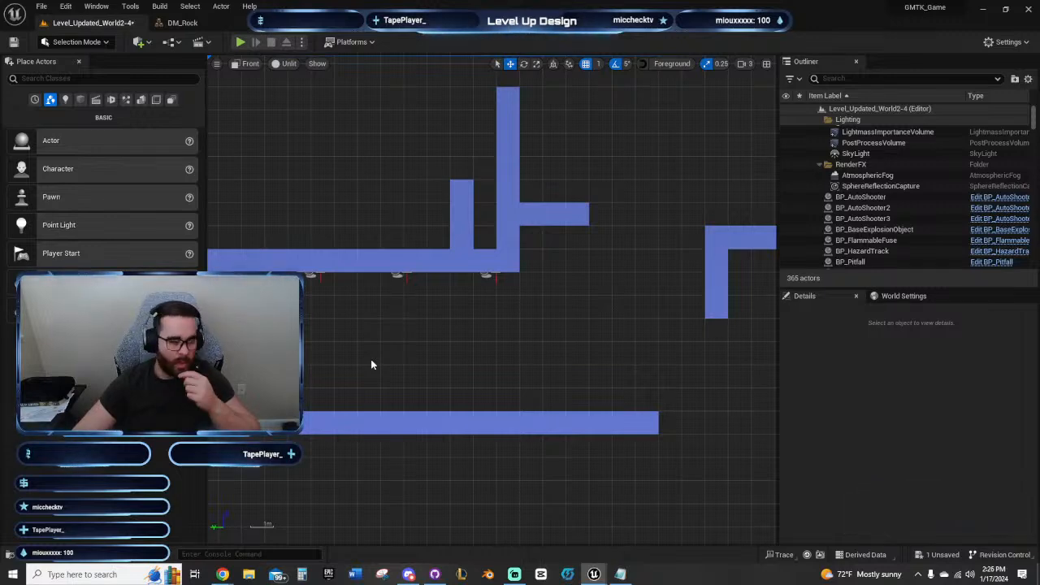
right_drag(371, 363, 519, 371)
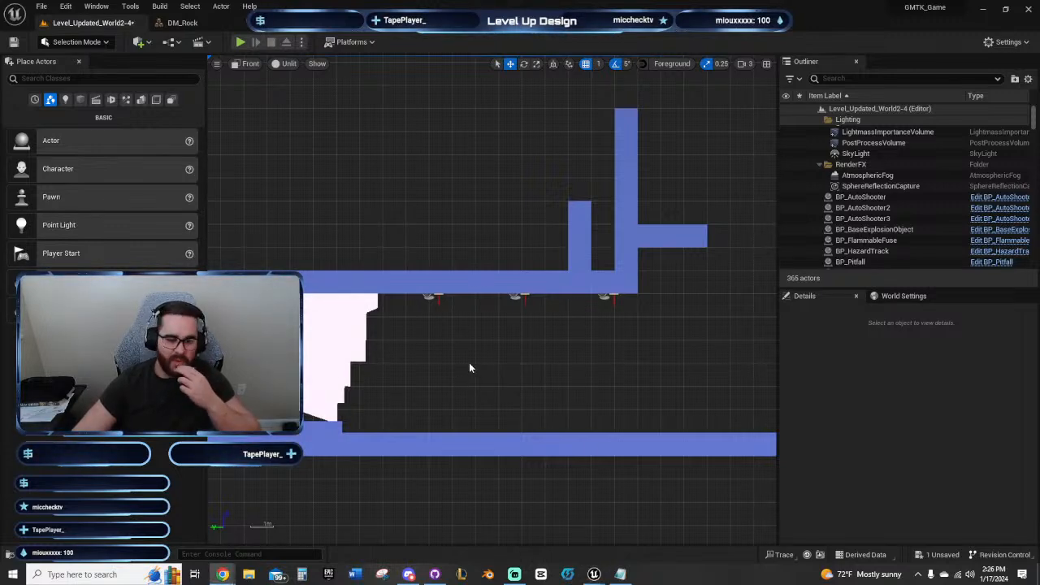
right_drag(473, 364, 504, 375)
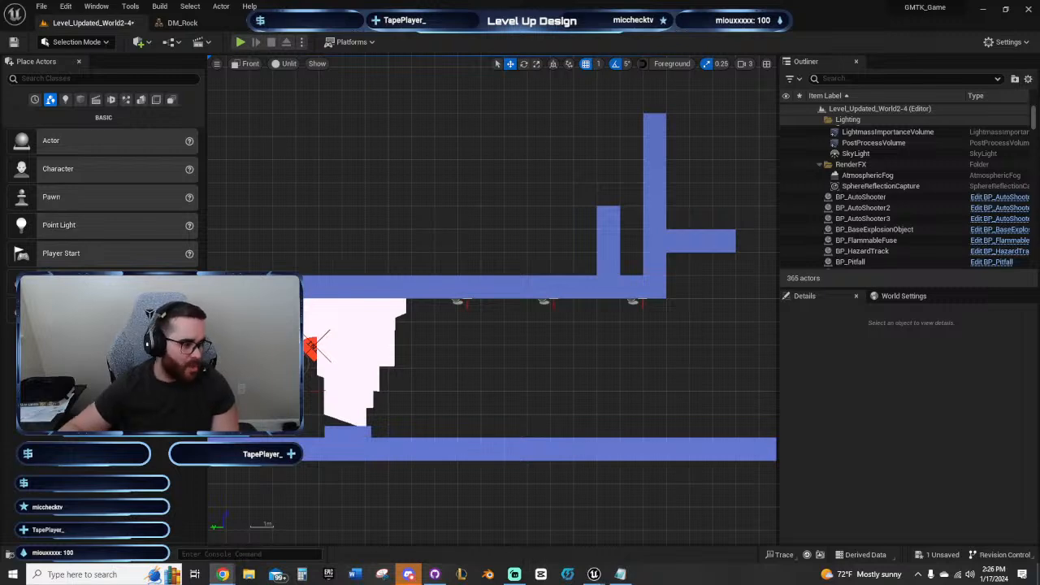
click(453, 332)
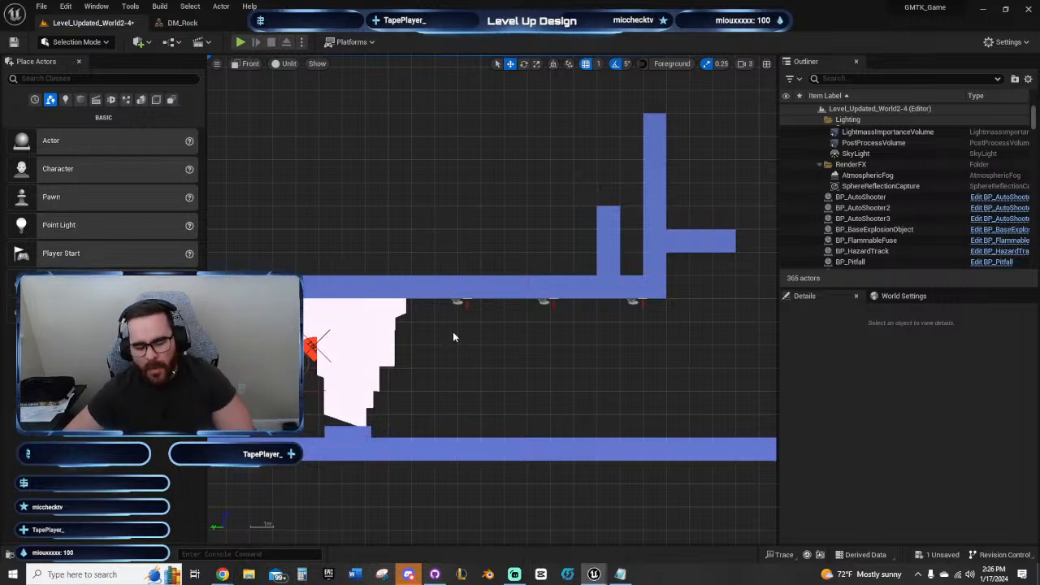
right_drag(482, 357, 549, 372)
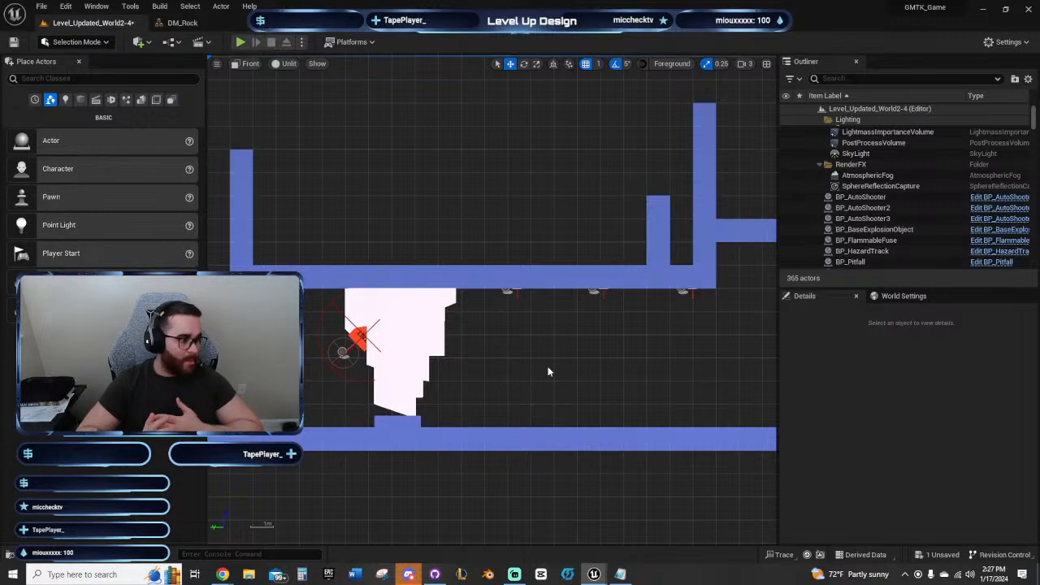
right_drag(563, 361, 553, 326)
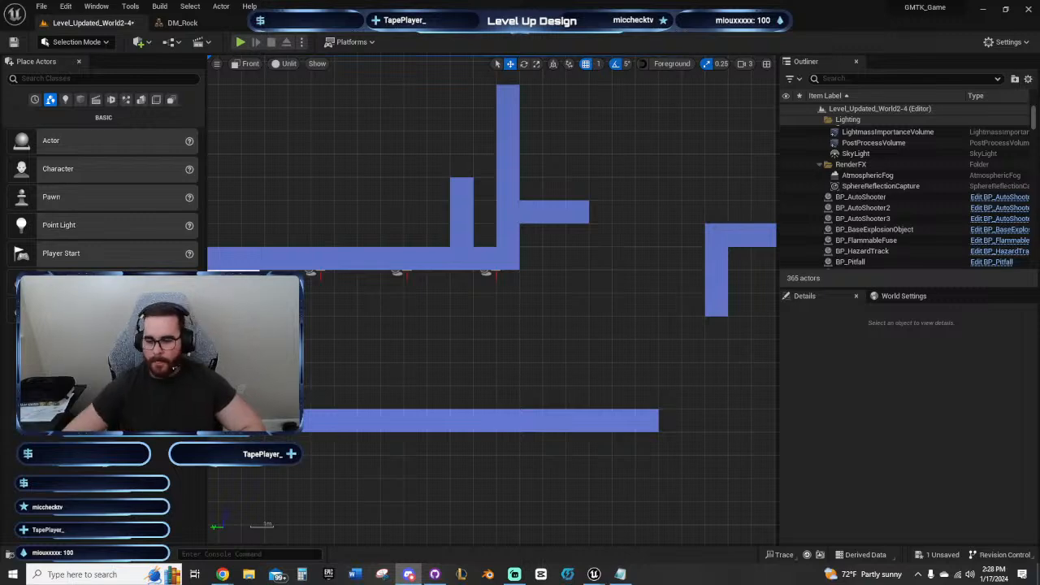
click(499, 364)
right_drag(398, 345, 539, 366)
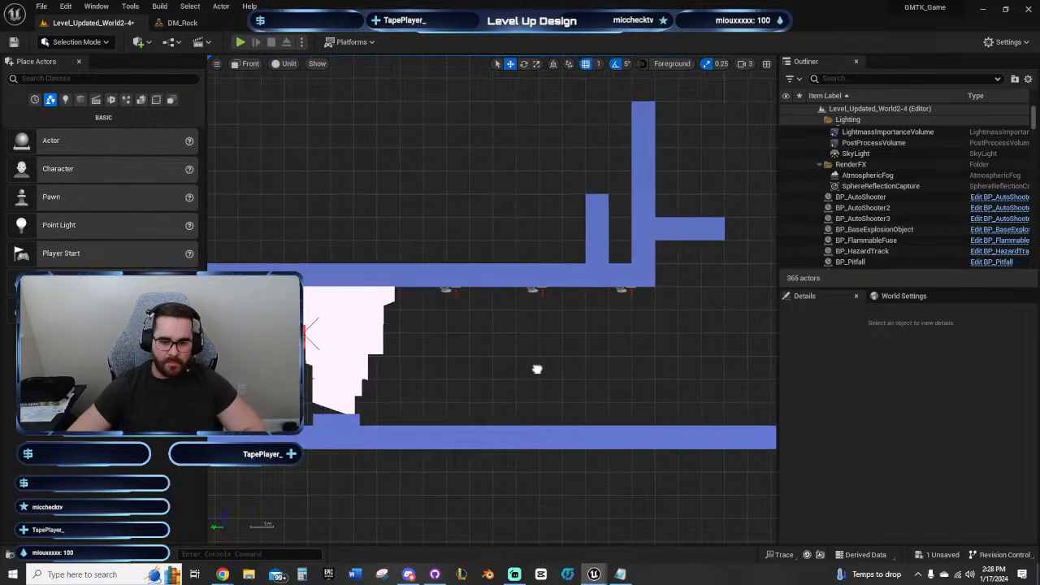
scroll(462, 349, down, 5)
right_drag(471, 374, 360, 360)
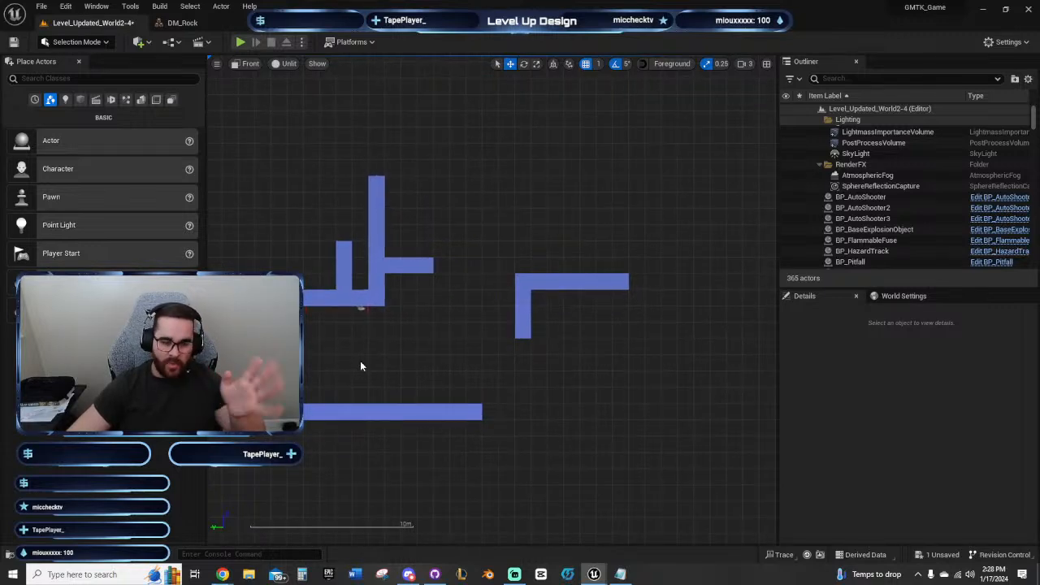
mouse_move(360, 365)
right_down()
mouse_move(333, 374)
mouse_move(483, 387)
mouse_move(504, 371)
mouse_move(362, 370)
right_up()
right_drag(467, 366, 567, 330)
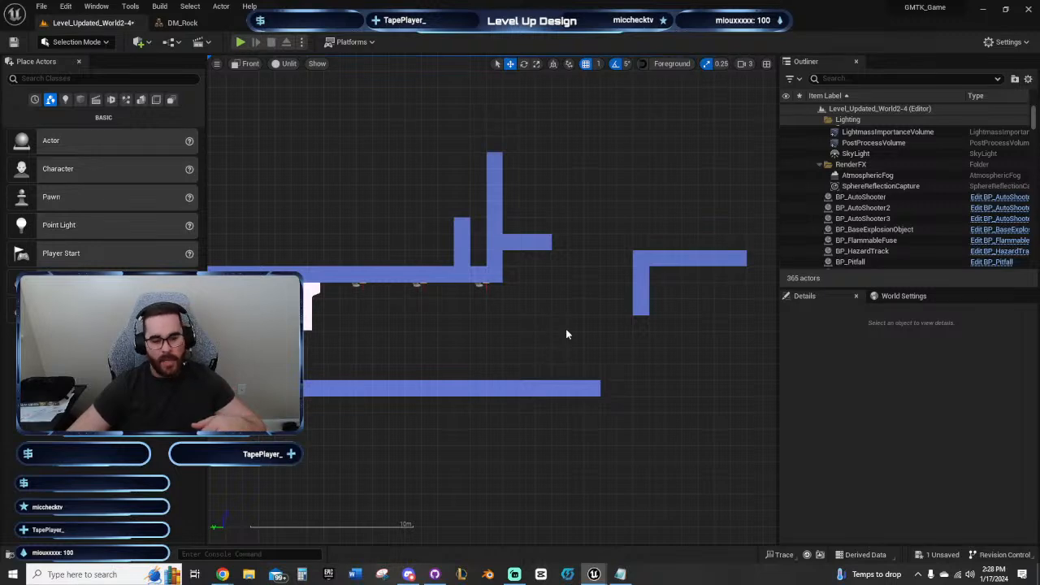
right_drag(566, 330, 505, 330)
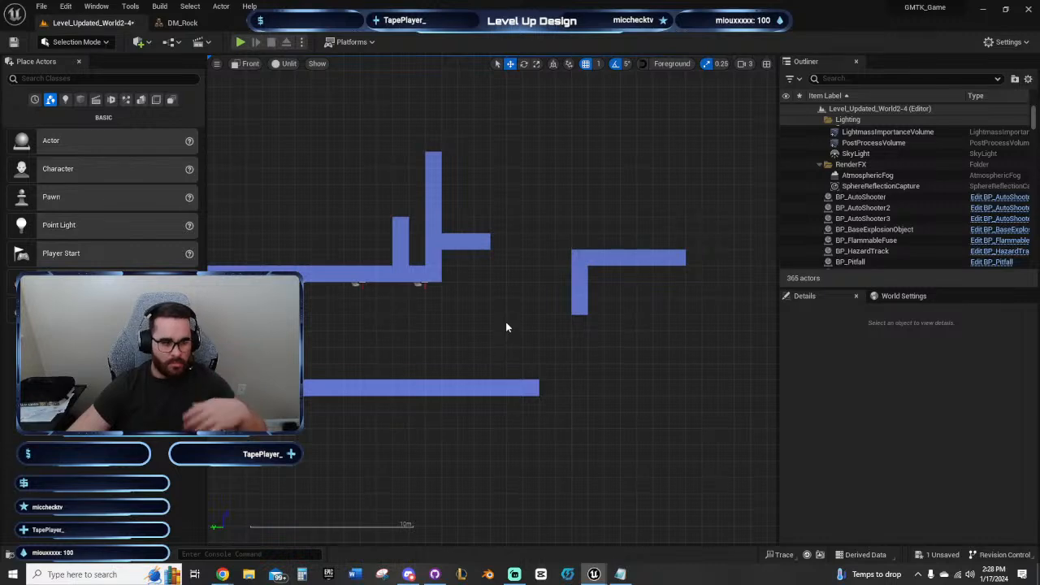
right_drag(422, 339, 551, 374)
scroll(510, 371, up, 2)
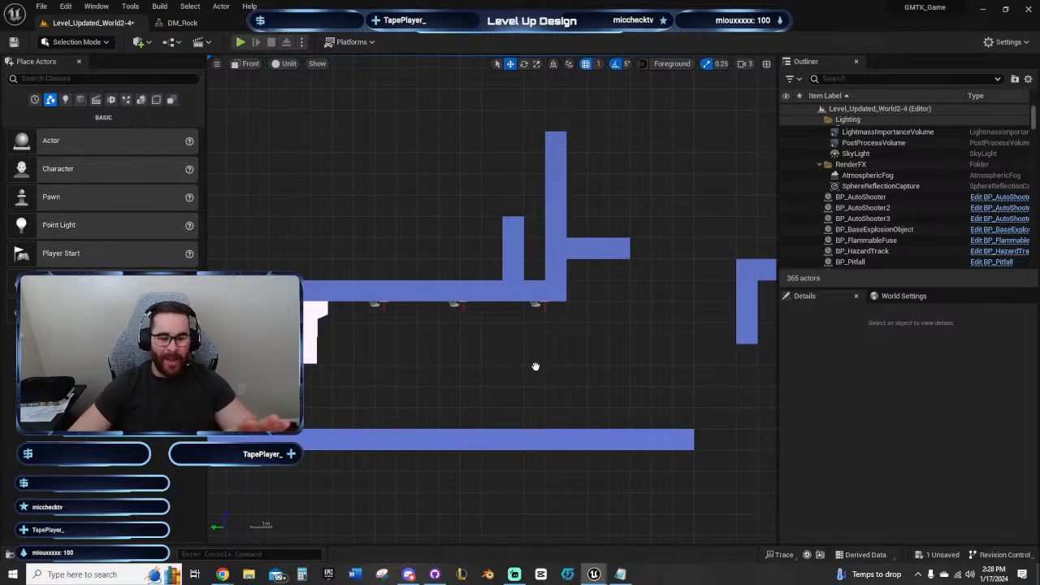
mouse_move(534, 365)
right_down()
mouse_move(439, 351)
mouse_move(406, 330)
mouse_move(490, 325)
mouse_move(536, 360)
right_up()
scroll(406, 326, down, 3)
scroll(490, 325, down, 3)
scroll(536, 363, up, 5)
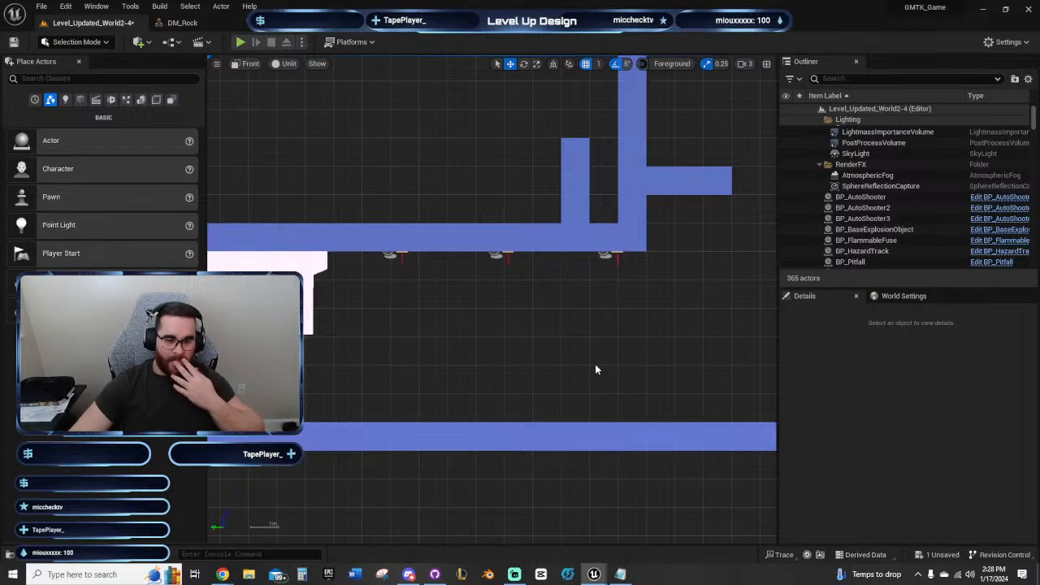
right_drag(552, 348, 614, 325)
scroll(580, 335, down, 3)
right_drag(297, 305, 320, 335)
right_drag(504, 335, 415, 331)
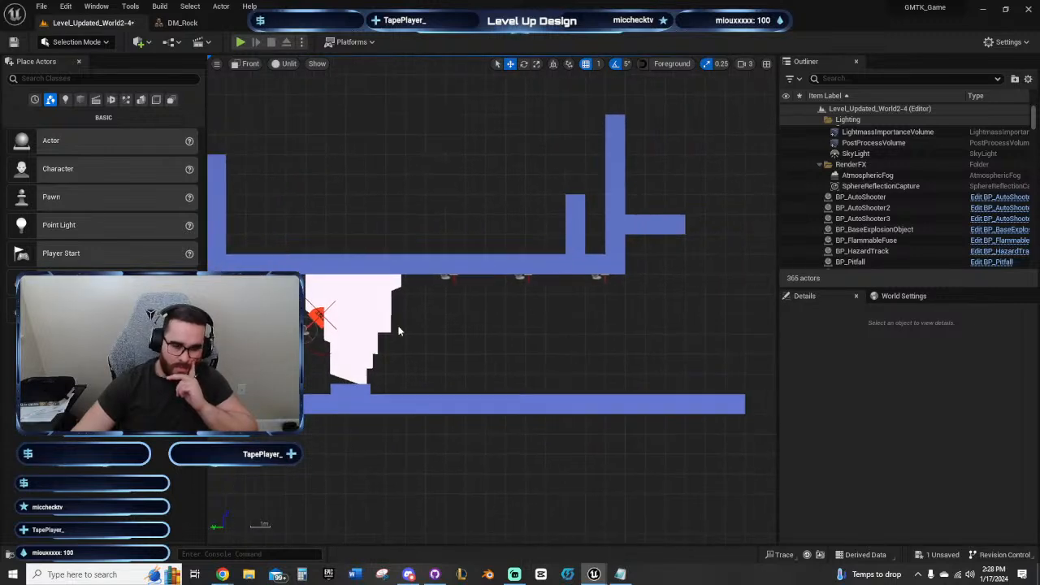
Step: Move PlayerStart to the floor just past DM_Rock, at Y -10135
click(369, 311)
right_drag(581, 368, 660, 352)
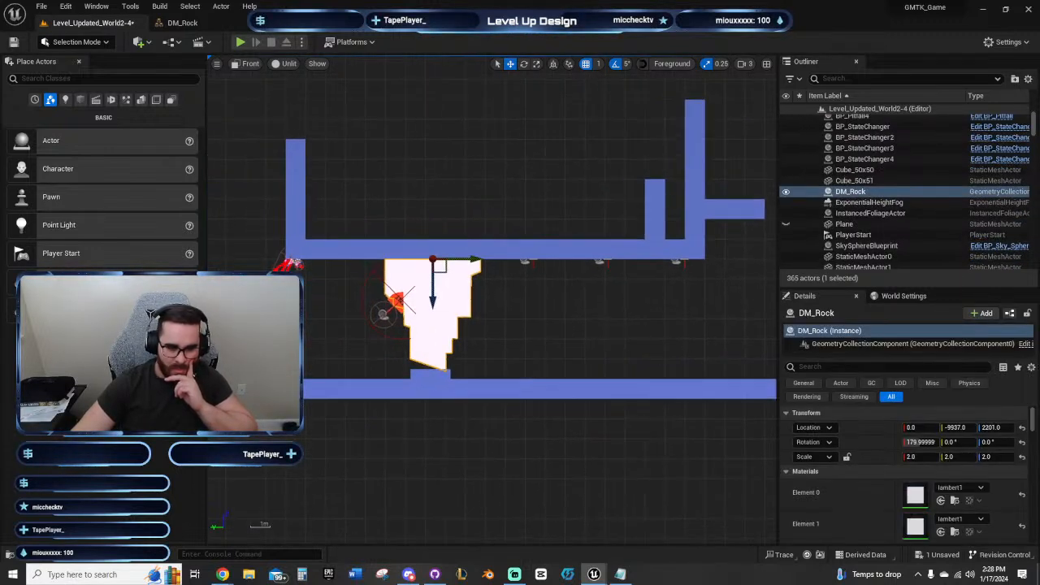
click(263, 361)
drag(262, 361, 455, 353)
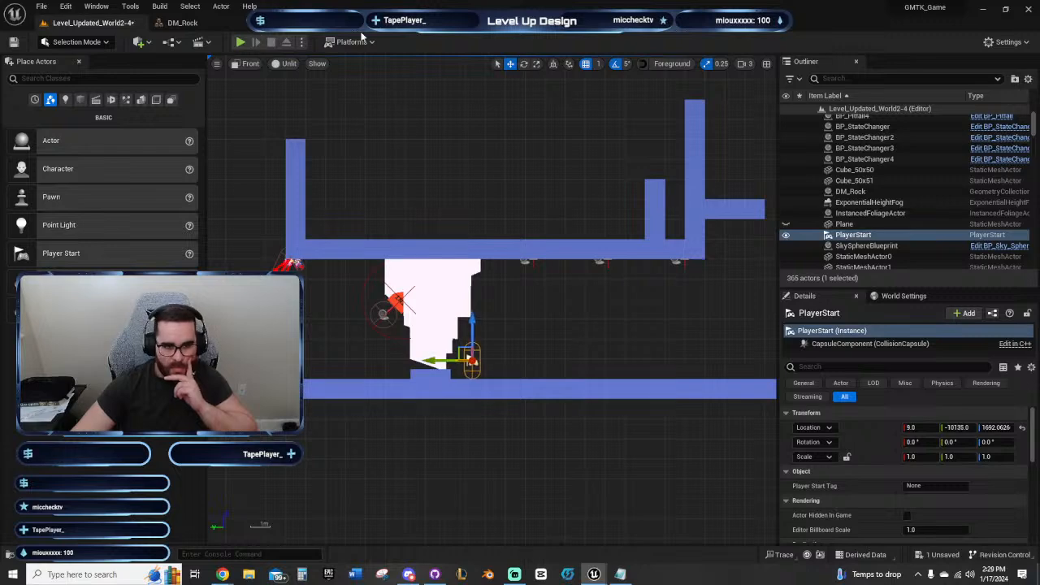
Step: Playtest the shooter corridor from the new start point, running and throwing the orb past the projectiles, and stop the session
click(239, 42)
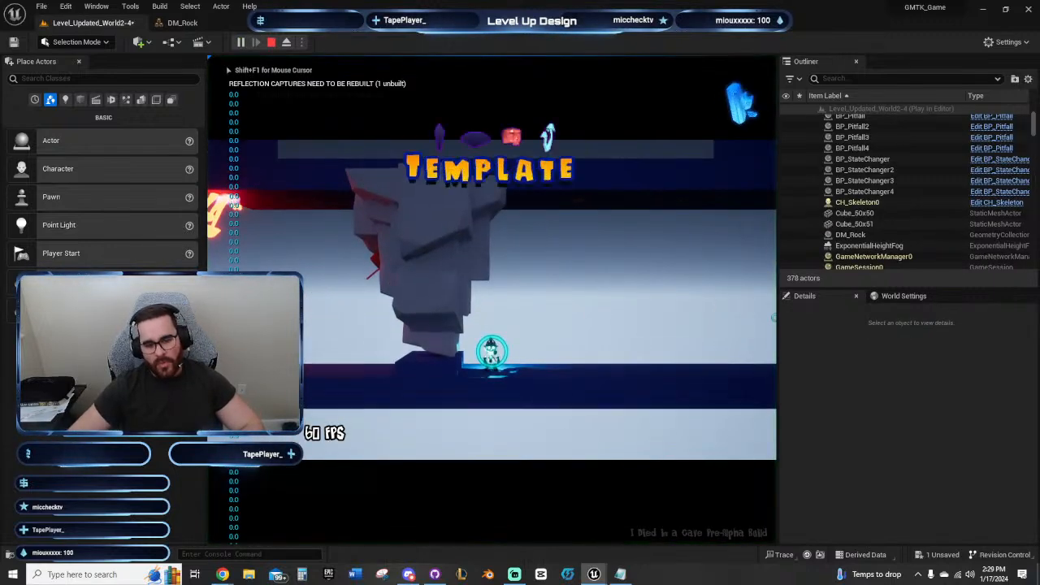
right_drag(610, 301, 632, 293)
click(617, 323)
key(d)
key(d)
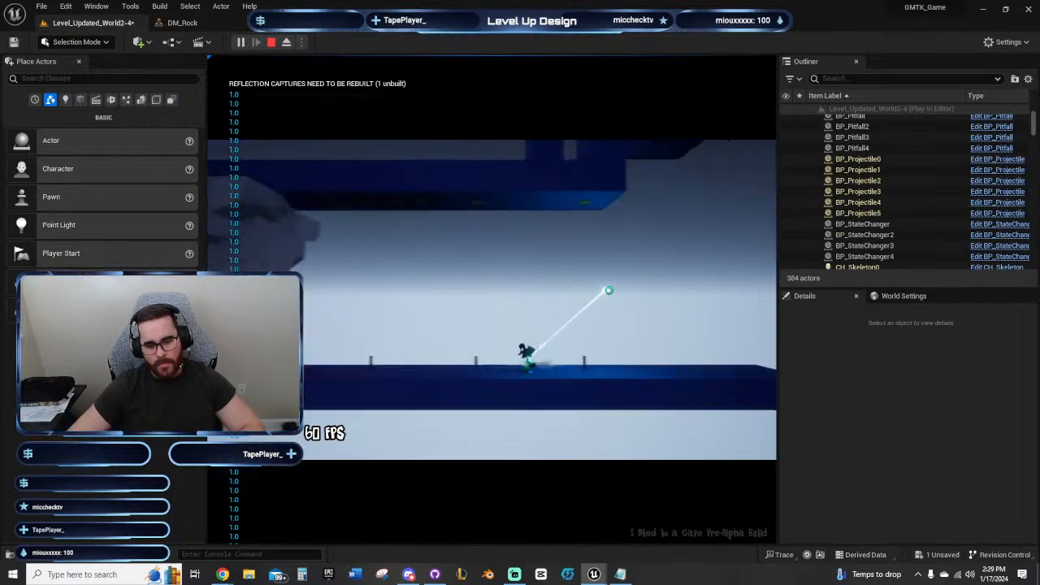
key(Escape)
Step: Lower BP_AutoShooter2 from the ceiling to Z 1978 and rotate it to face upward
right_drag(559, 288, 447, 295)
scroll(474, 293, up, 3)
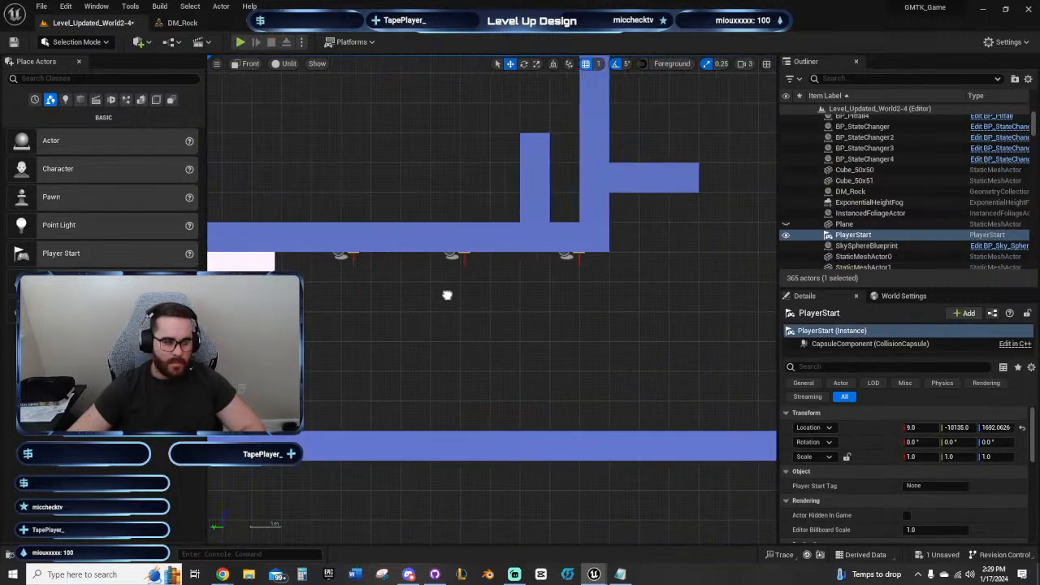
click(452, 256)
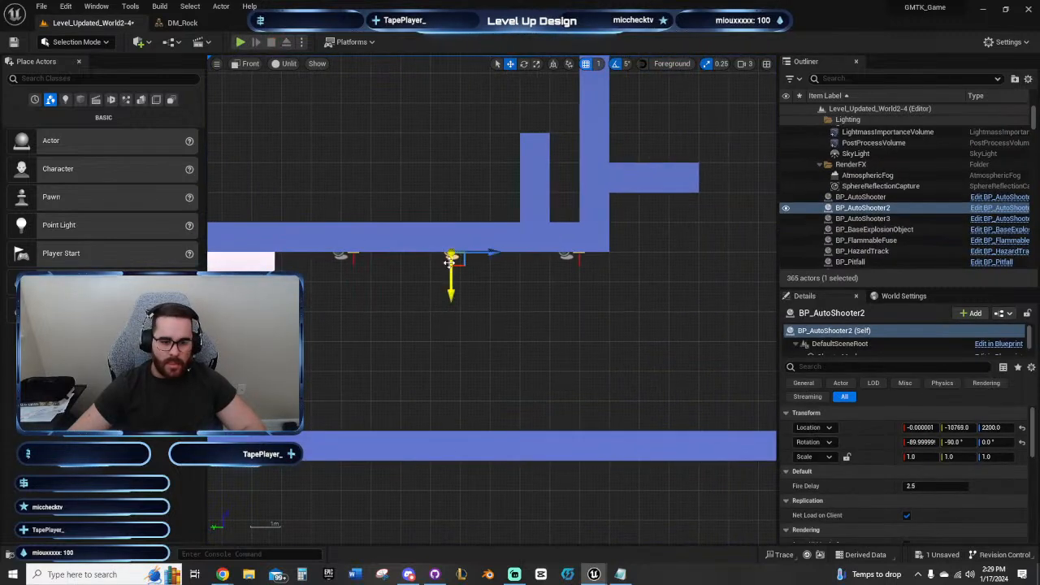
drag(447, 284, 448, 337)
key(e)
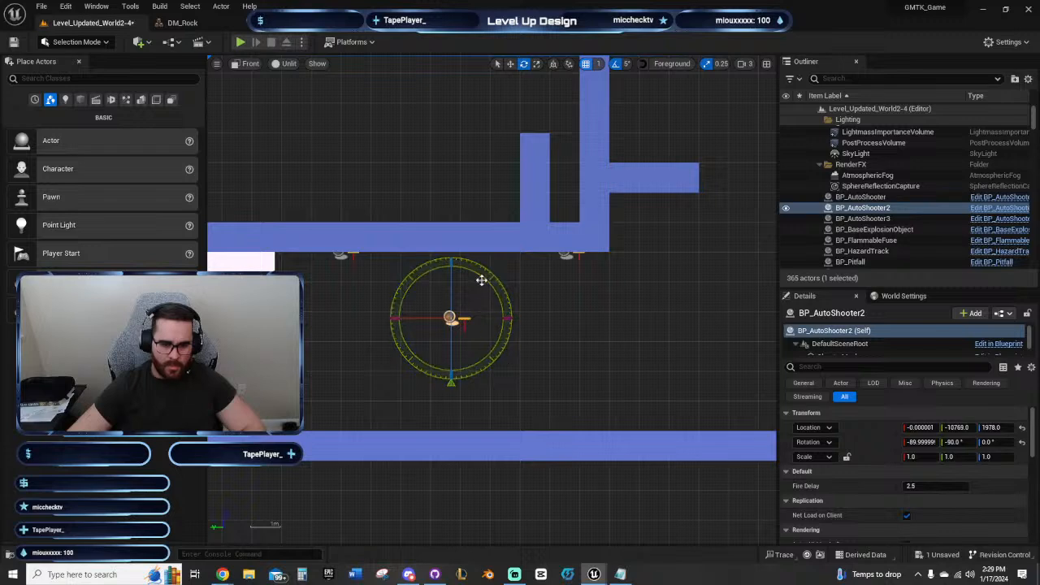
mouse_move(483, 281)
mouse_down()
mouse_move(400, 278)
mouse_move(393, 334)
mouse_move(413, 260)
mouse_move(464, 255)
mouse_move(446, 259)
mouse_move(479, 296)
mouse_up()
Step: Move BP_AutoShooter2 down onto the corridor floor at Z 1598
right_drag(479, 295, 569, 289)
key(w)
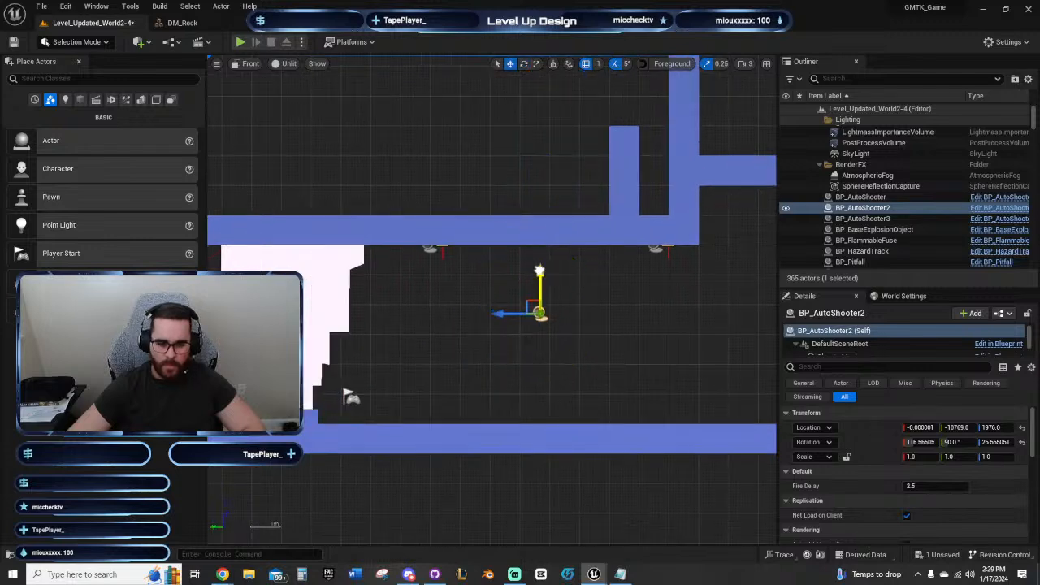
drag(539, 272, 539, 382)
right_drag(600, 353, 542, 328)
right_drag(501, 288, 564, 260)
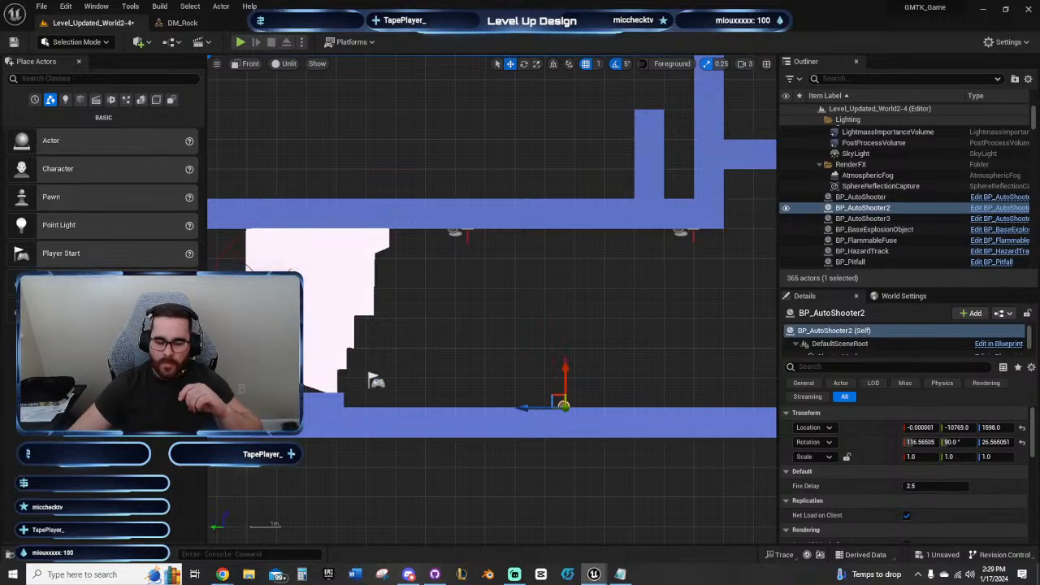
Step: Select DM_Rock in the level section
right_drag(617, 322, 437, 284)
scroll(456, 282, down, 5)
right_drag(519, 267, 639, 271)
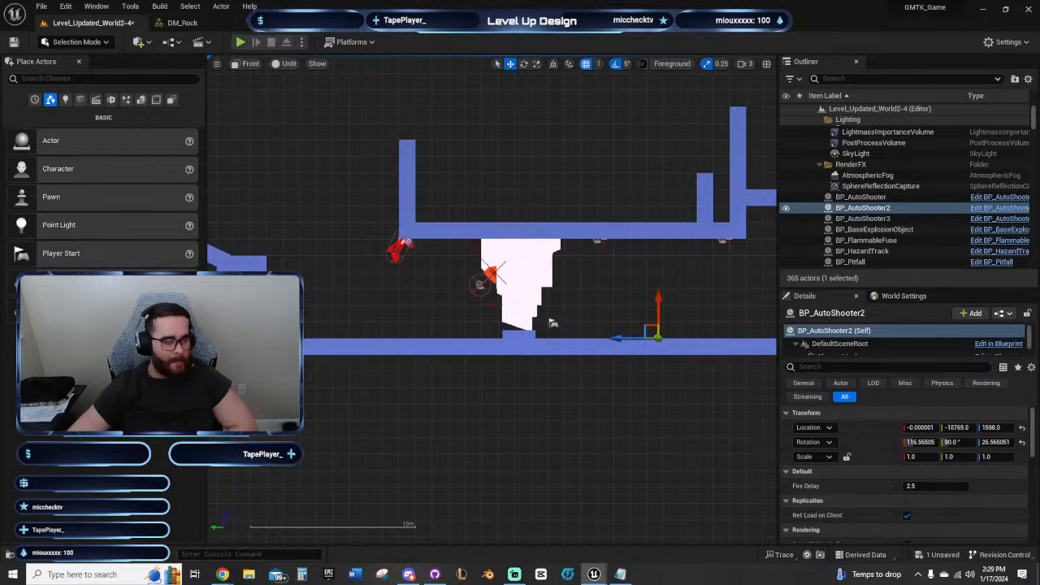
click(503, 267)
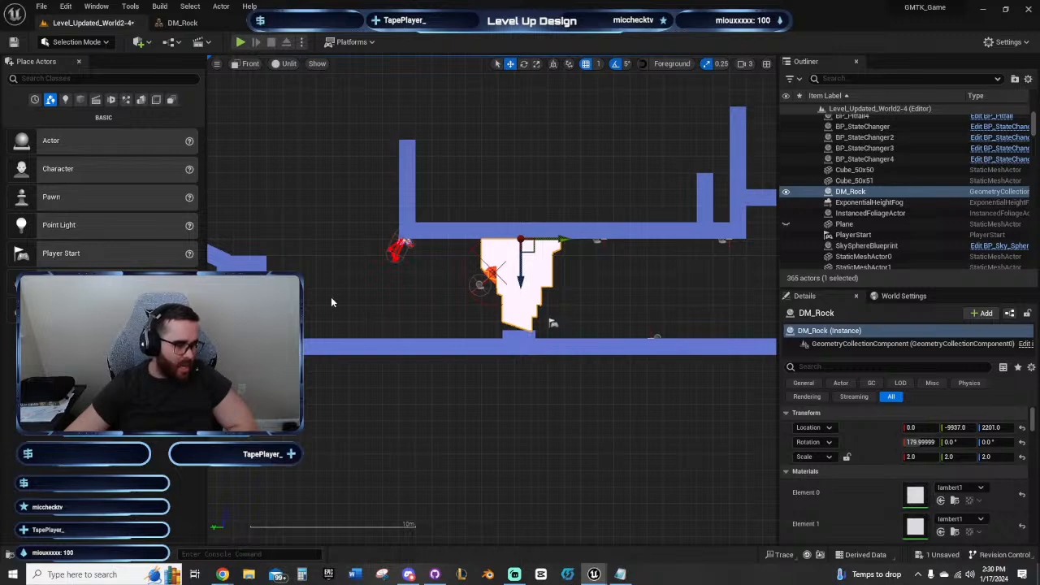
Step: Examine the shooter corridor layout from the rock to the open gap beyond the end wall
click(361, 291)
right_drag(428, 288, 381, 305)
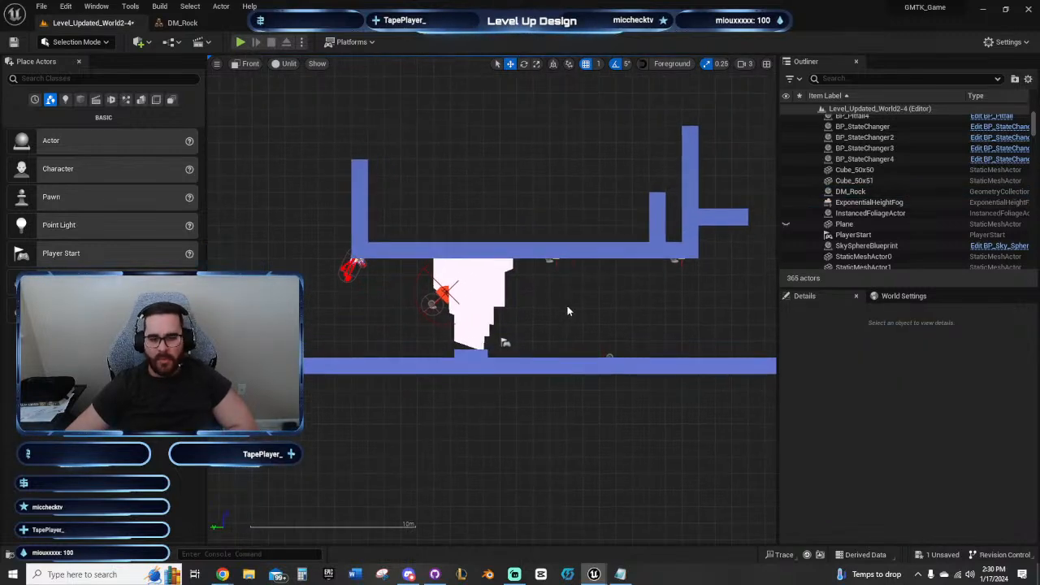
right_drag(572, 303, 574, 339)
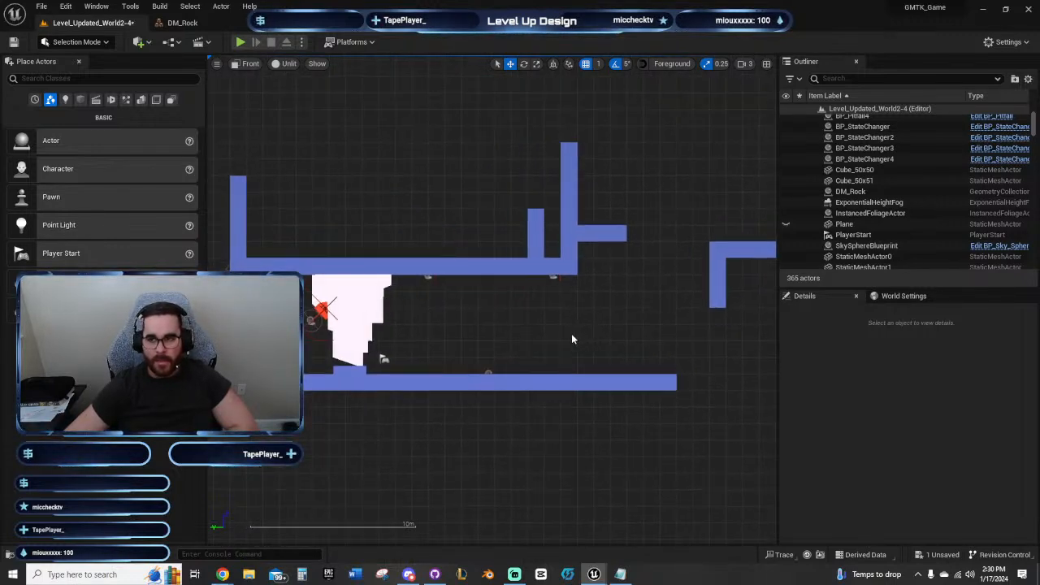
right_drag(587, 312, 546, 349)
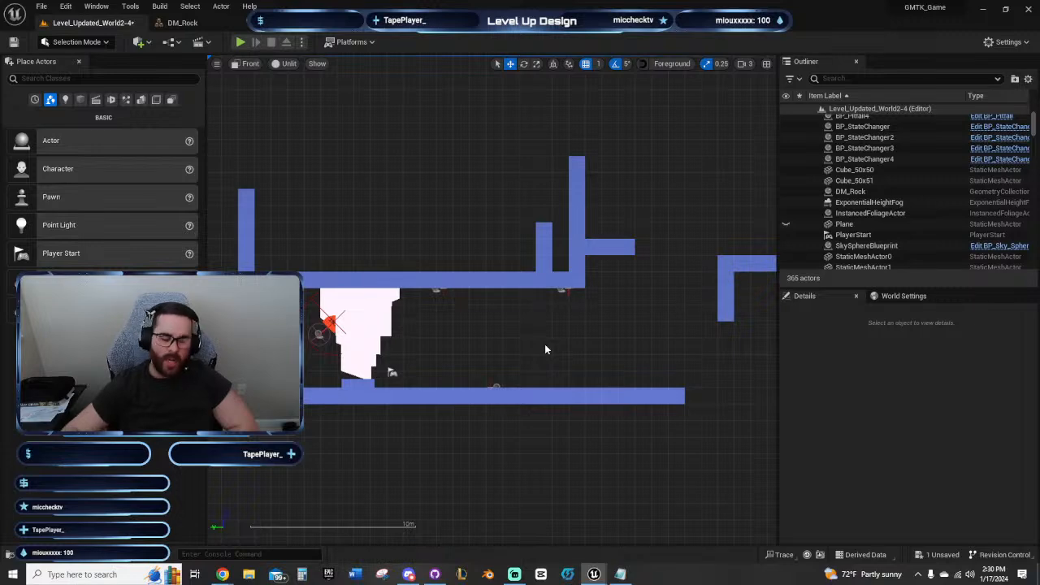
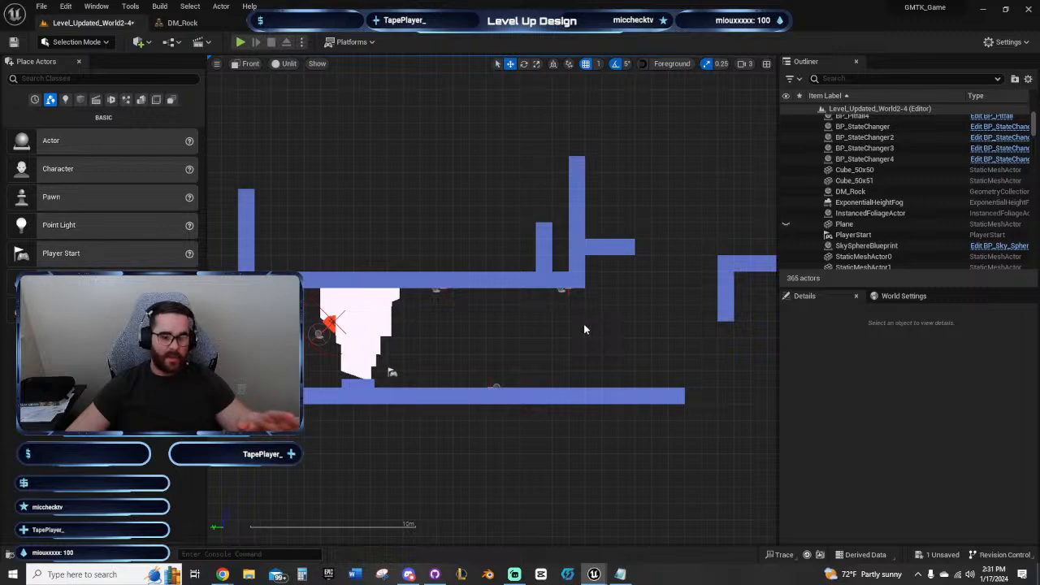
right_drag(490, 321, 517, 334)
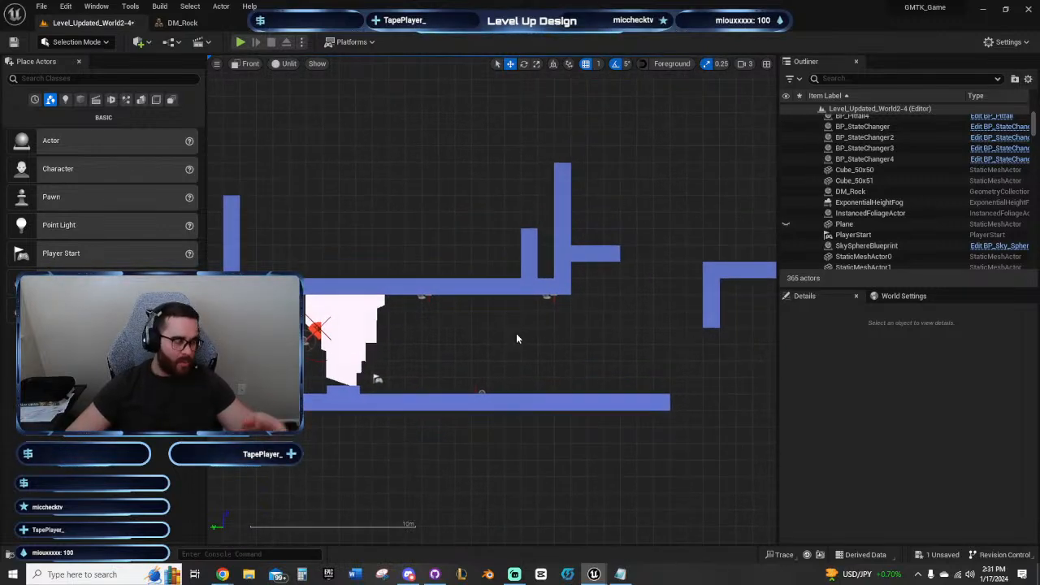
right_drag(517, 335, 469, 340)
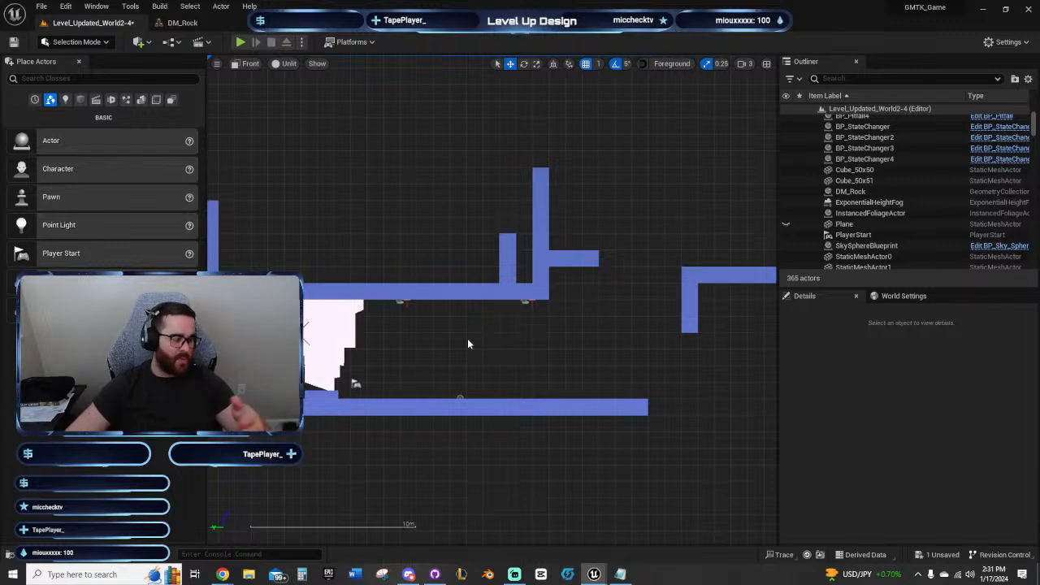
right_drag(467, 344, 421, 323)
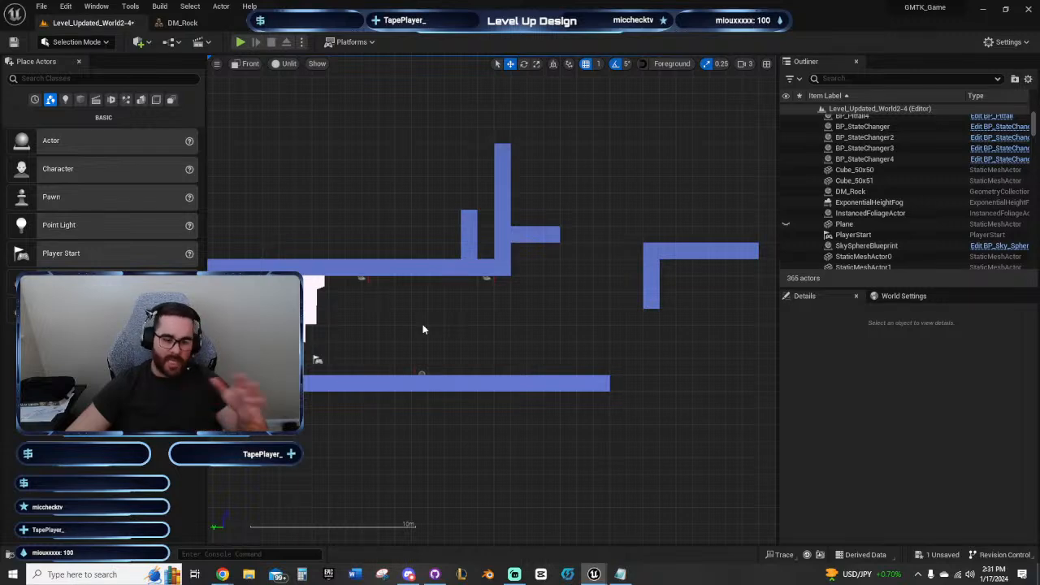
right_drag(428, 325, 422, 286)
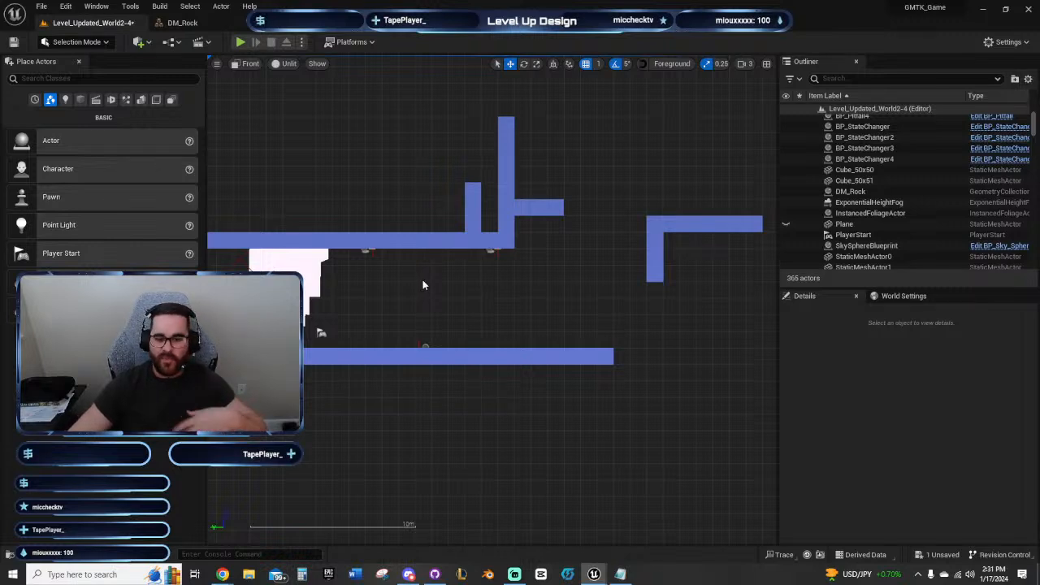
right_drag(423, 285, 452, 312)
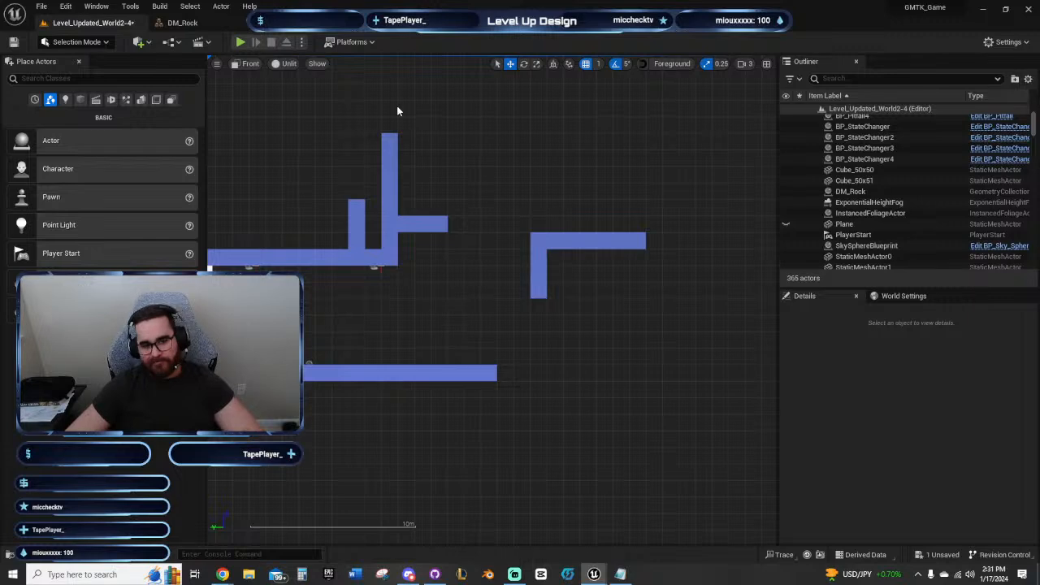
Step: Select the 21 blocks of the end wall, its ledge and the L-shaped platform, and shift them 700 units farther along the corridor
drag(395, 107, 682, 305)
right_drag(494, 262, 433, 294)
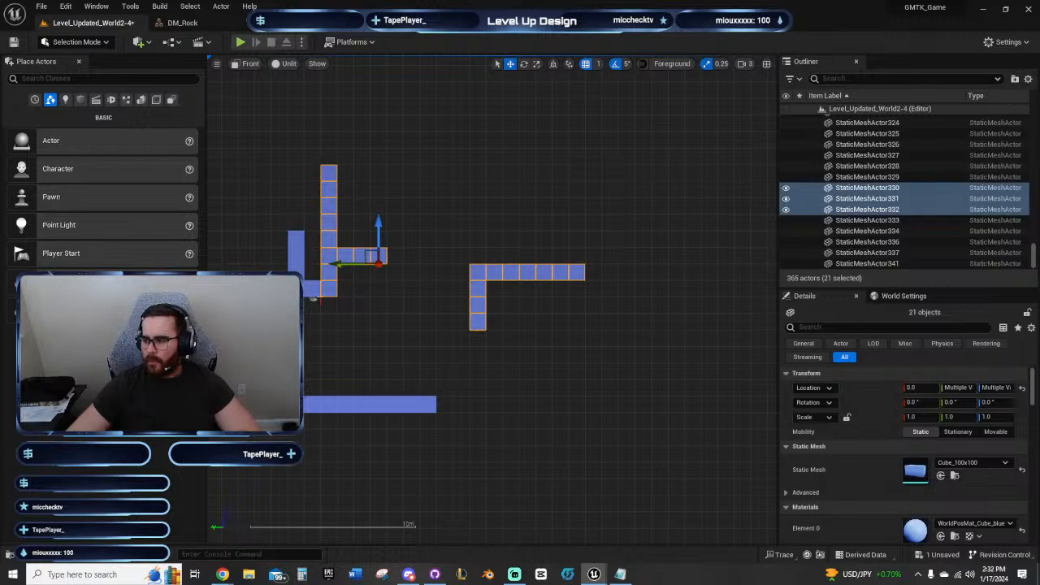
key(ctrl+z)
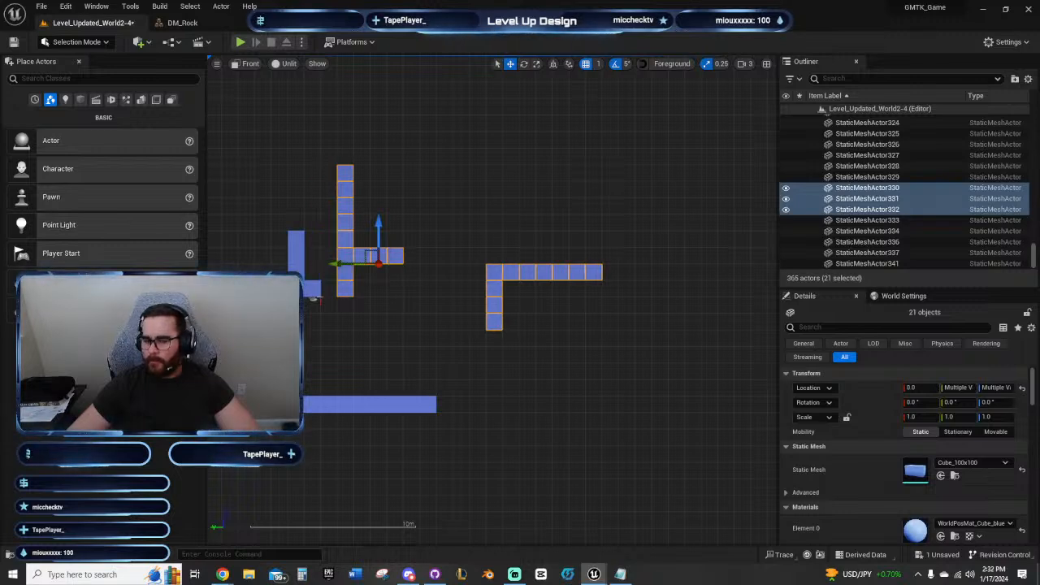
key(Right)
key(Right)
key(Right)
key(Right)
key(Right)
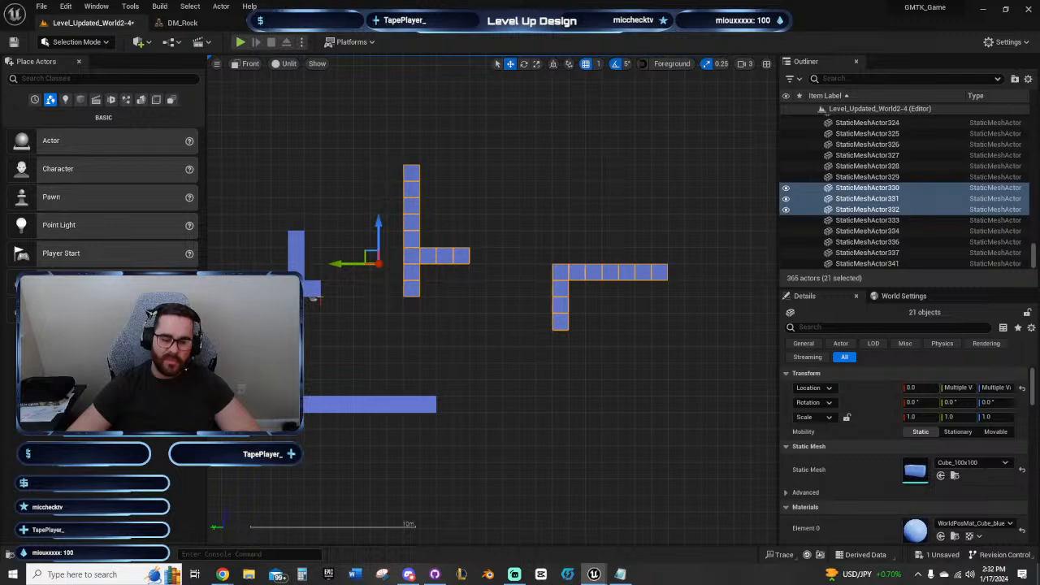
key(Right)
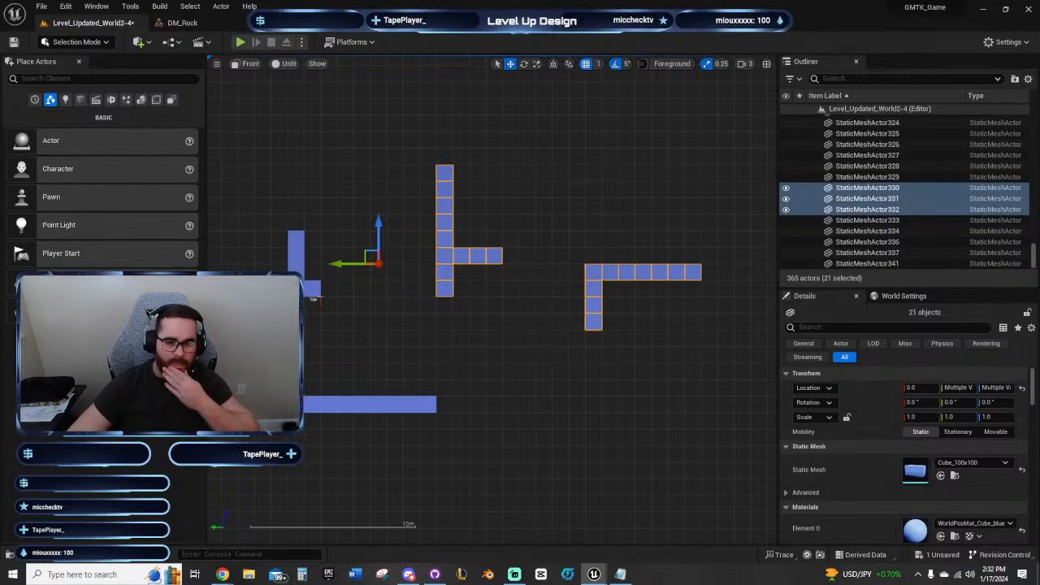
key(f)
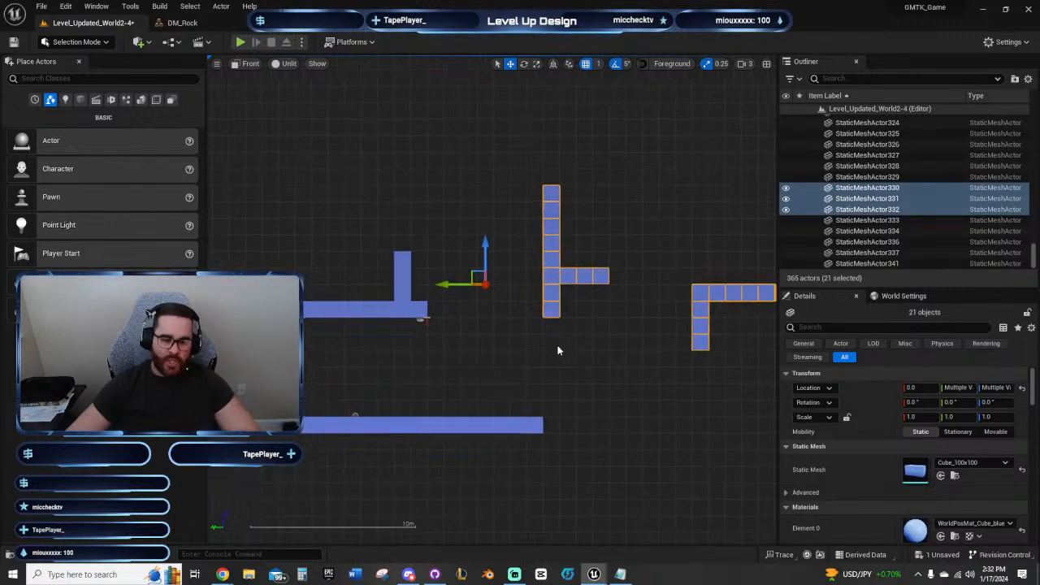
Step: Extend the corridor ceiling from its end block with seven Cube_100x100 copies up to the shifted wall
click(417, 310)
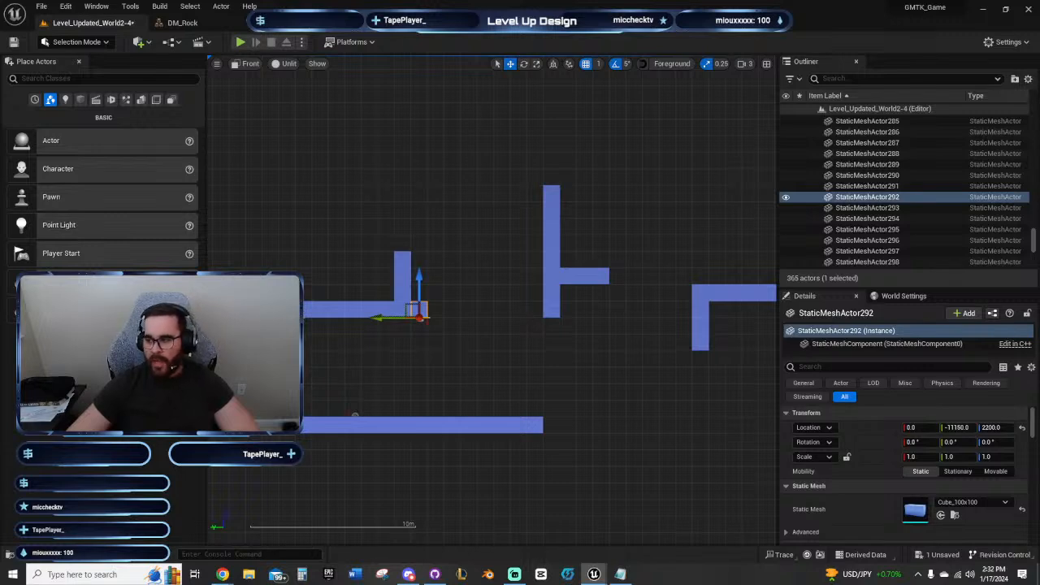
key(alt+Right)
key(alt+Right)
key(alt+Right)
key(alt+Right)
key(alt+Right)
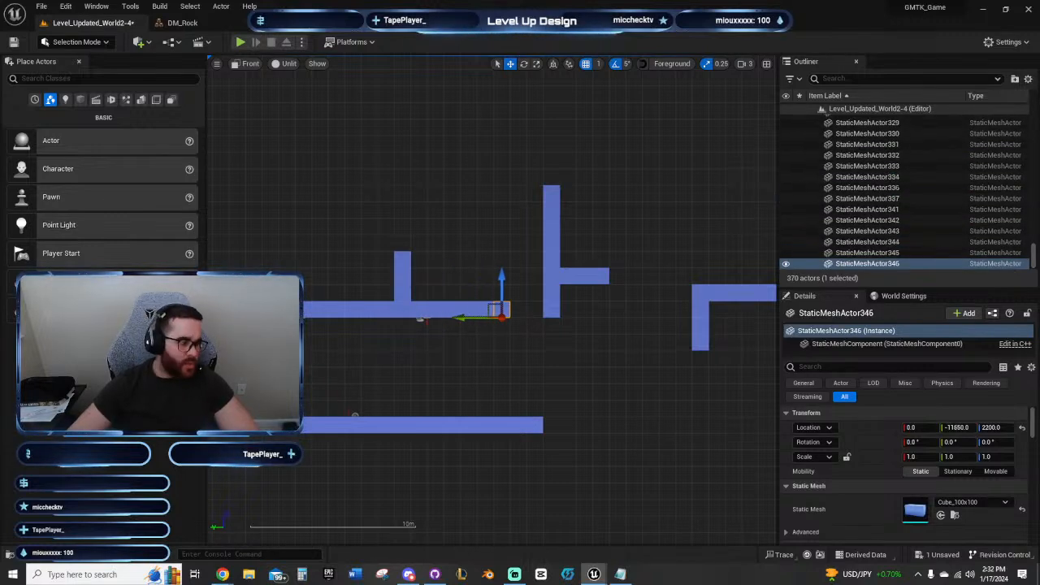
key(alt+Right)
key(alt+Right)
Step: Extend the corridor floor from its end block with seven Cube_100x100 copies, reaching Y -12550 at Z 1500
right_drag(609, 343, 523, 331)
click(473, 406)
click(451, 412)
right_drag(521, 410, 412, 382)
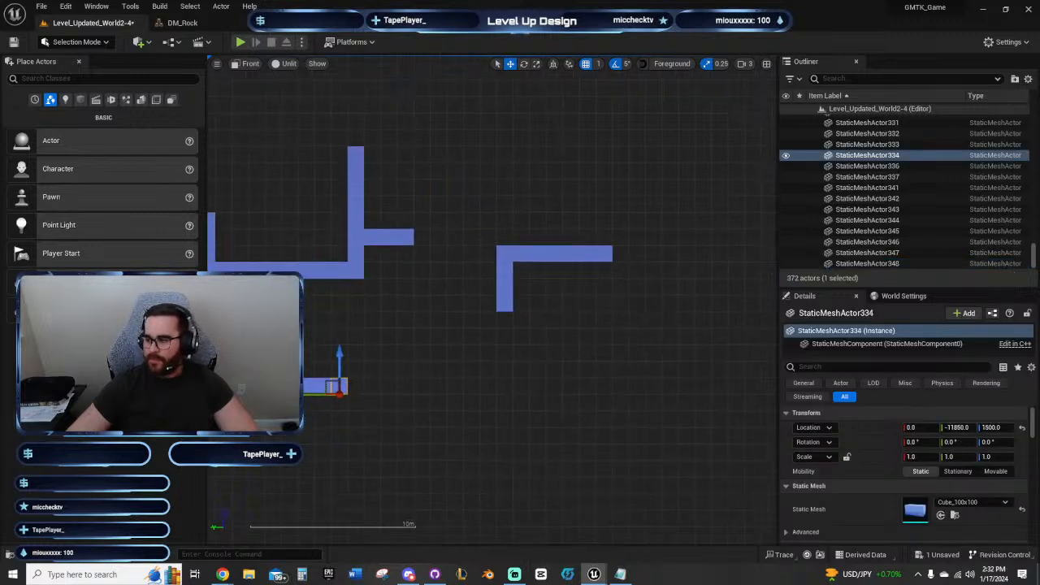
key(alt+Right)
key(alt+Right)
key(alt+Right)
key(alt+Right)
key(alt+Right)
key(alt+Right)
key(alt+Right)
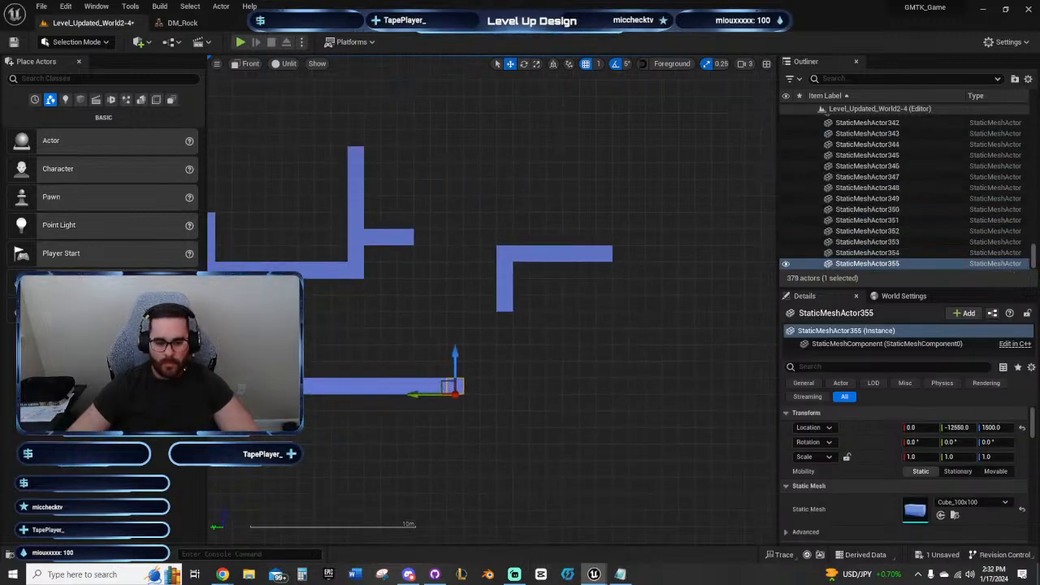
Step: Build a two-block pillar on the corridor floor at Y -11550 by stacking copies of the floor block up to Z 1700
click(442, 292)
right_drag(441, 292, 413, 313)
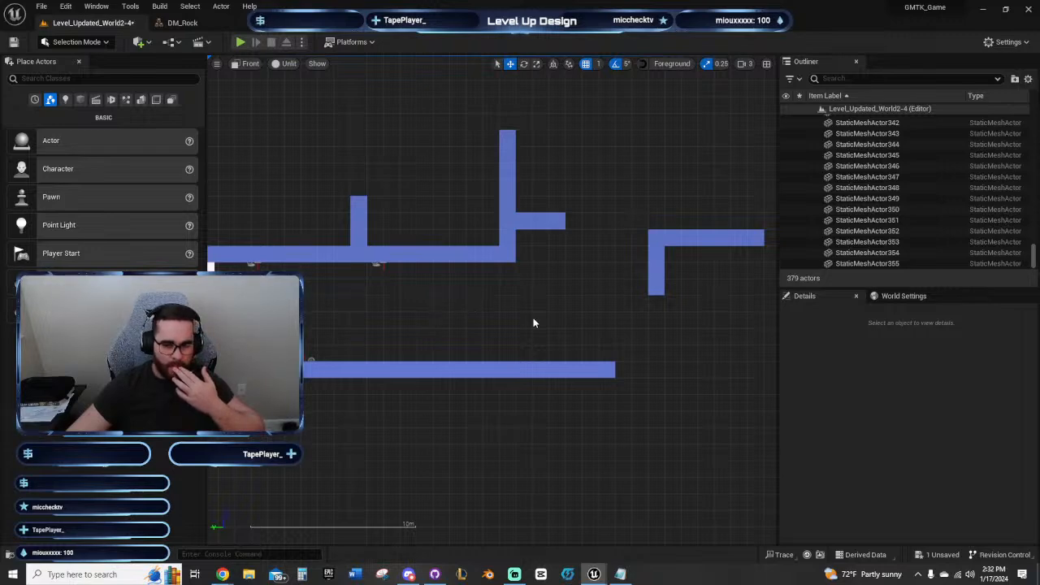
right_drag(550, 320, 659, 352)
click(457, 378)
scroll(659, 351, up, 4)
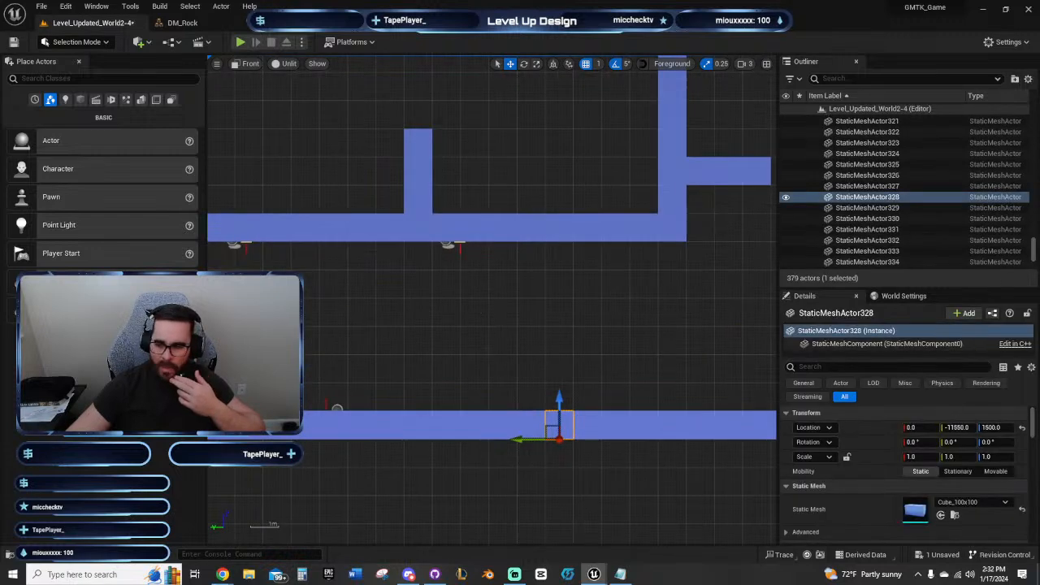
alt+drag(559, 398, 559, 370)
alt+drag(559, 369, 559, 341)
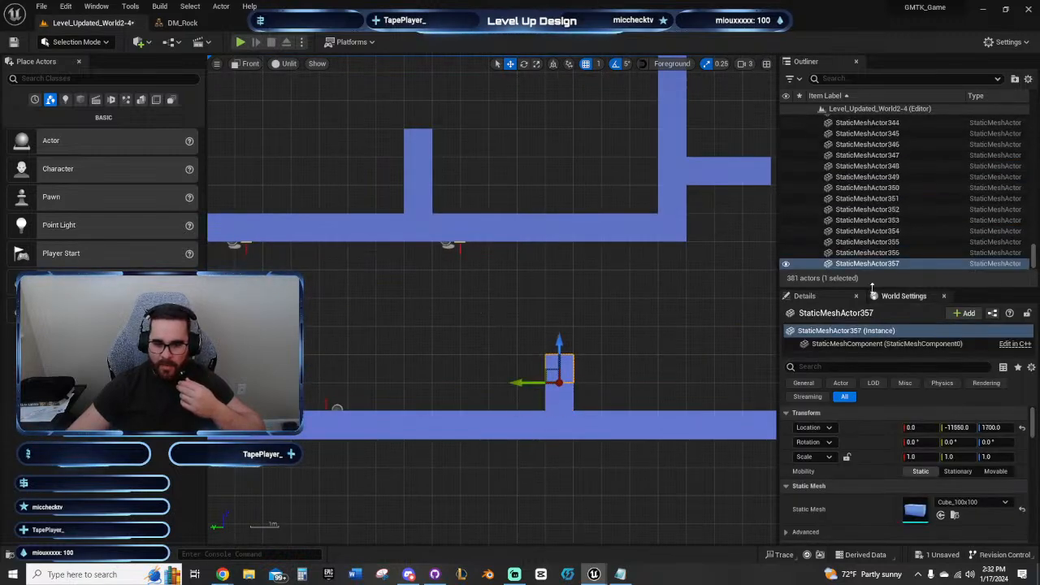
Step: Hang a two-block pillar from the ceiling at Y -11550 down to Z 2000, and run a Cube_50x50 ledge from its base to Y -11950
click(559, 234)
alt+drag(560, 234, 559, 291)
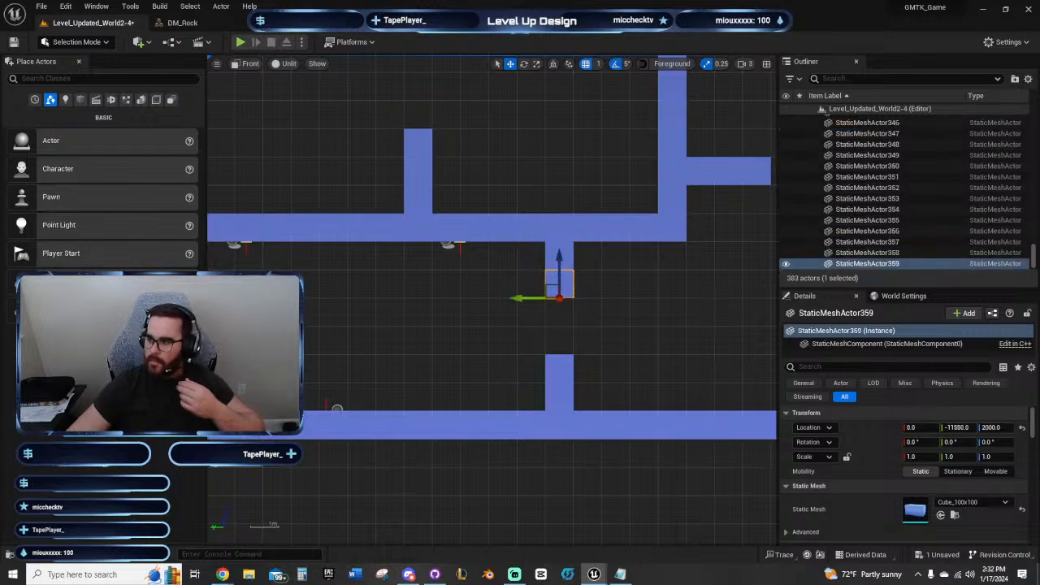
click(563, 289)
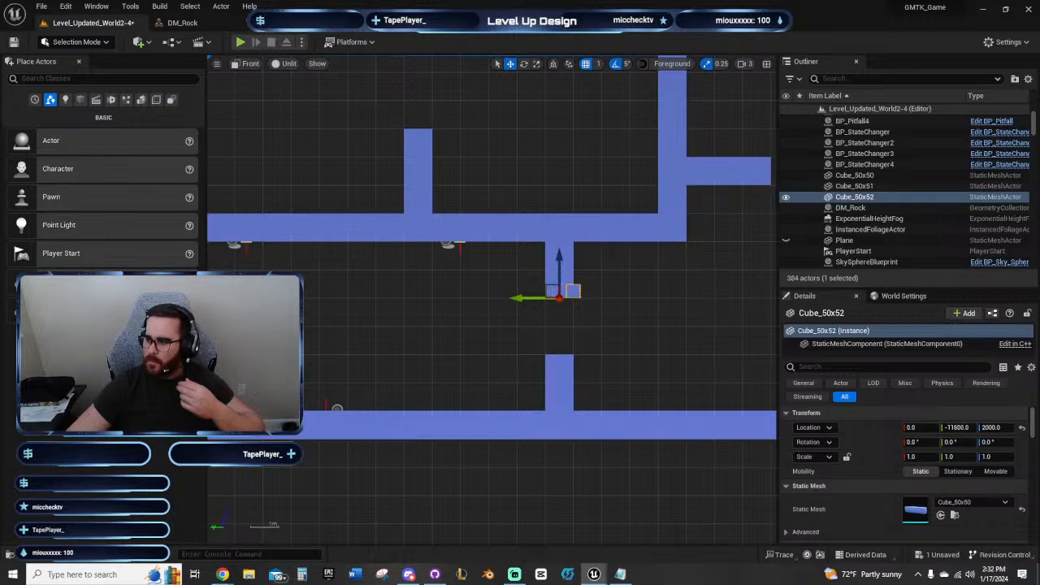
alt+drag(573, 291, 670, 291)
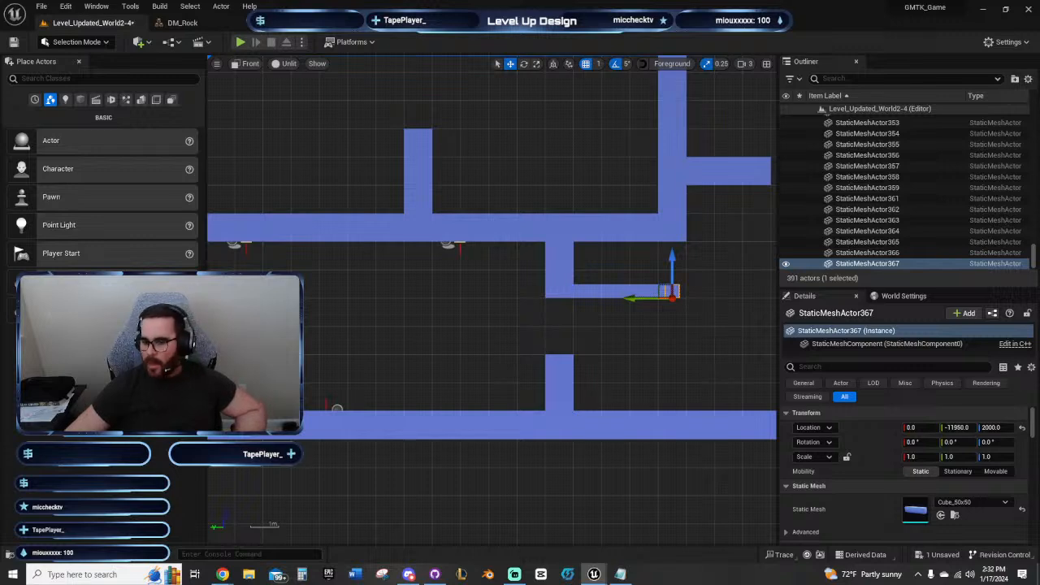
Step: Add a Cube_50x50 block on top of the floor pillar at Y -11550, Z 1800
click(559, 365)
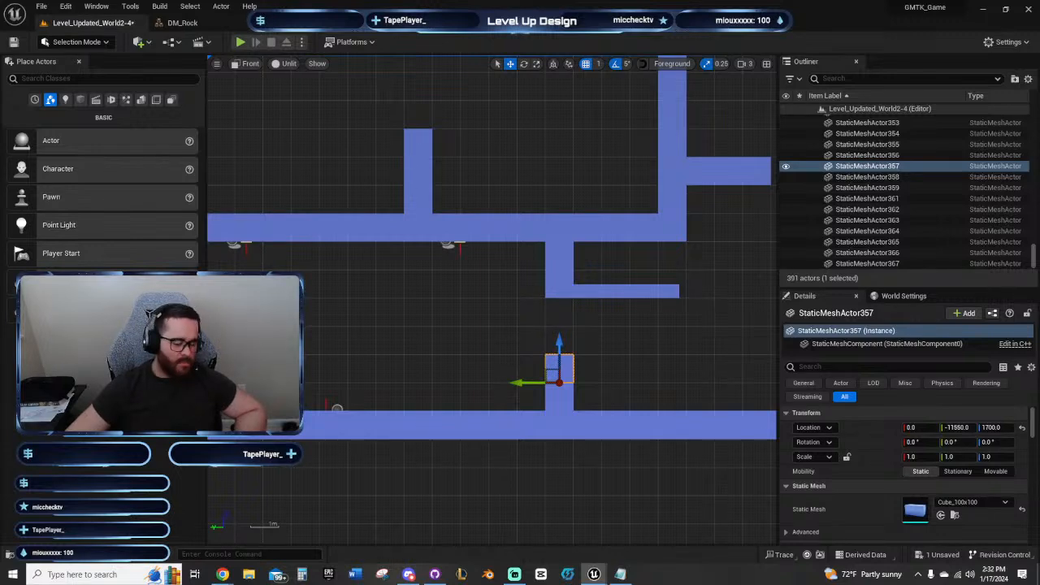
key(ctrl+v)
key(ctrl+z)
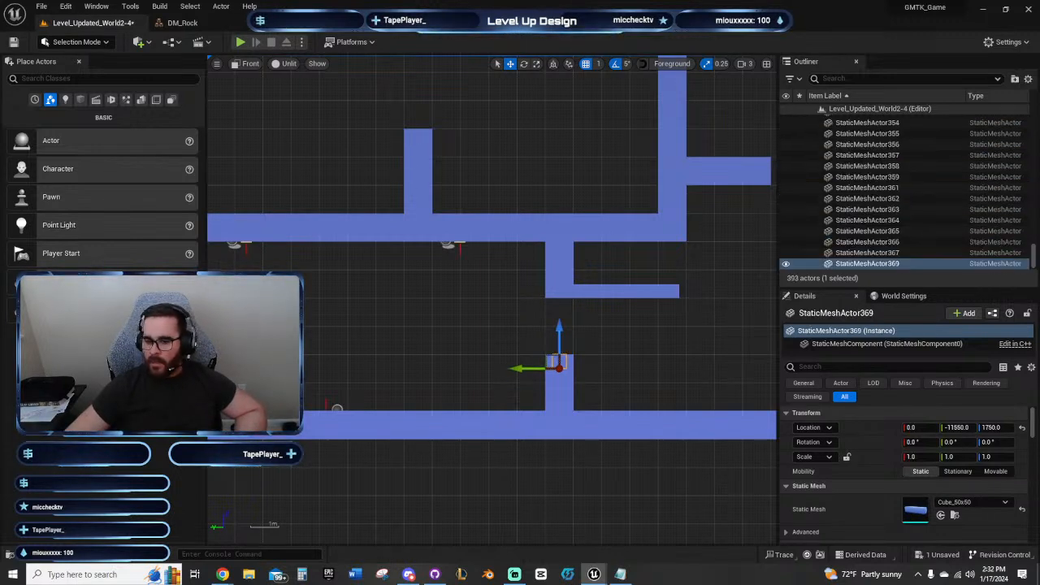
key(alt+Up)
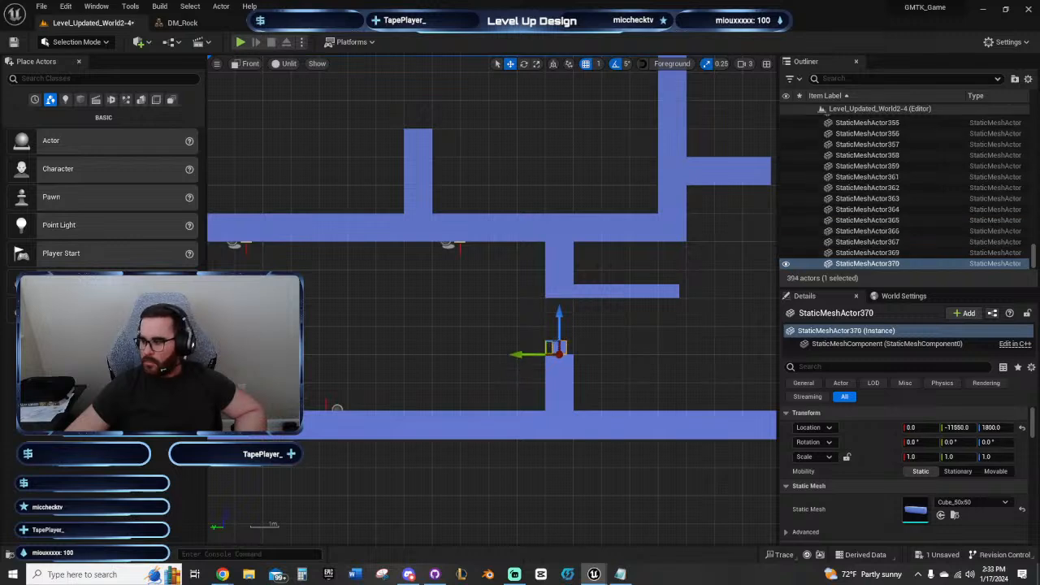
Step: Move the Cube_50x50 block on top of the floor pillar to Y -11525, flush with the pillar's outer edge
click(557, 282)
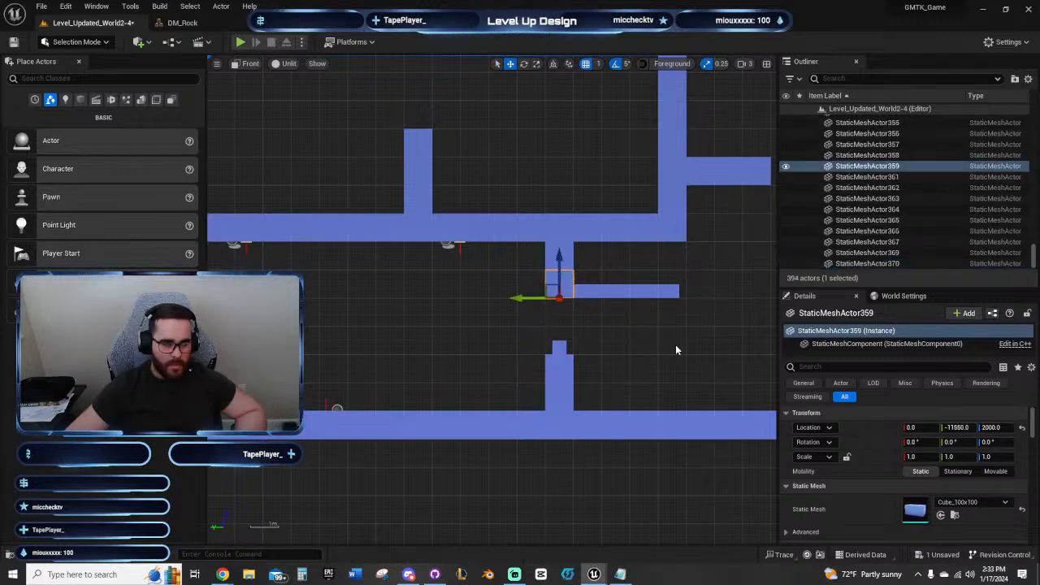
right_drag(675, 345, 617, 361)
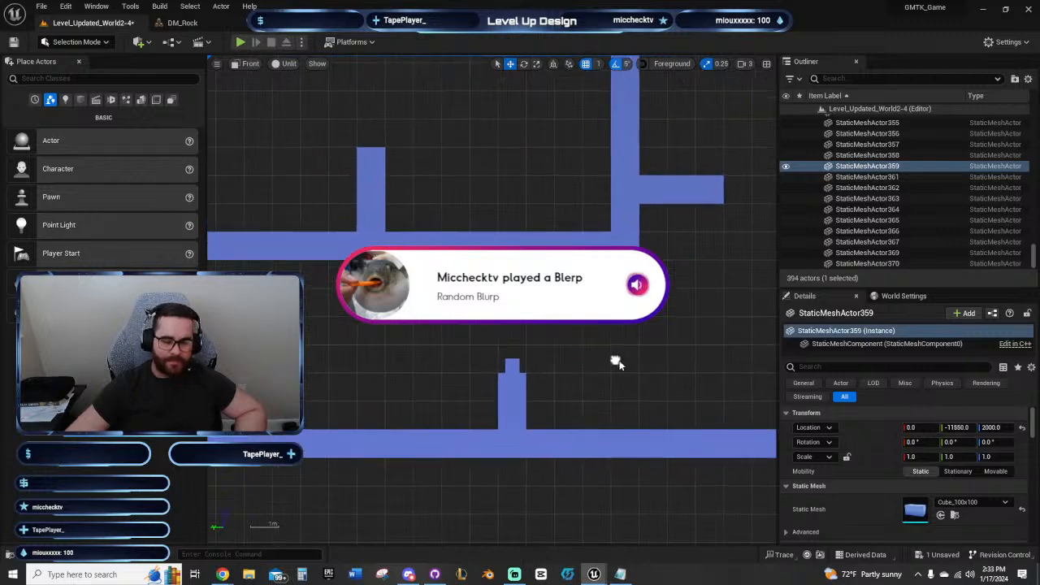
scroll(617, 362, up, 4)
right_drag(547, 347, 604, 377)
click(514, 376)
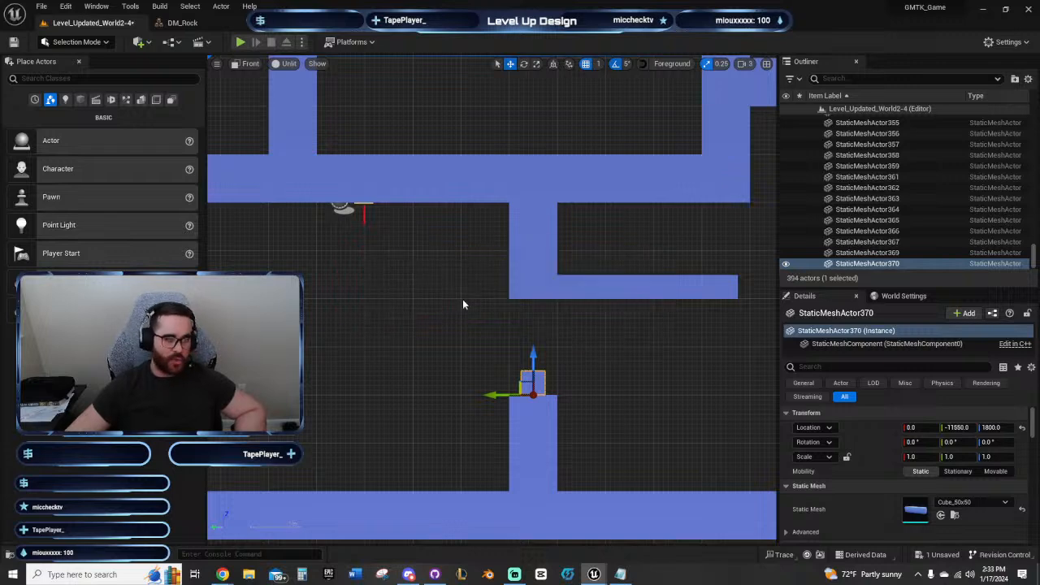
scroll(593, 364, up, 1)
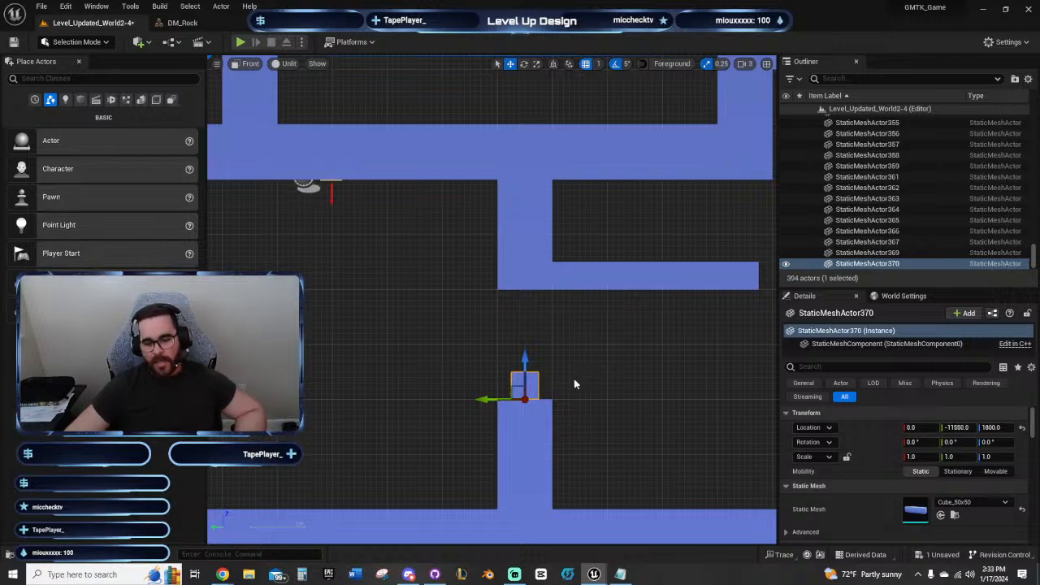
right_drag(627, 401, 649, 322)
scroll(542, 340, up, 2)
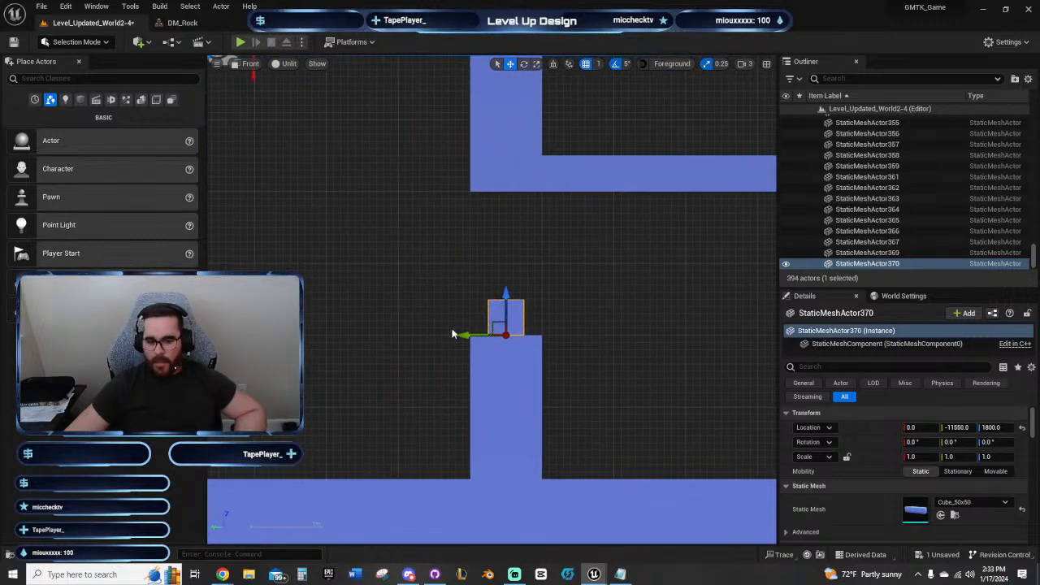
scroll(470, 354, up, 2)
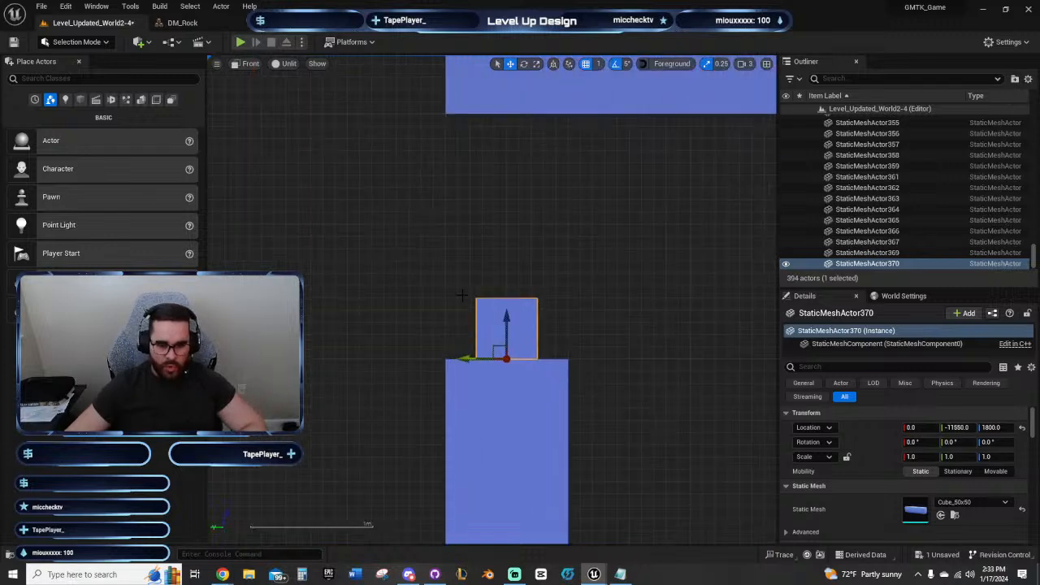
right_drag(472, 360, 516, 371)
drag(512, 372, 483, 374)
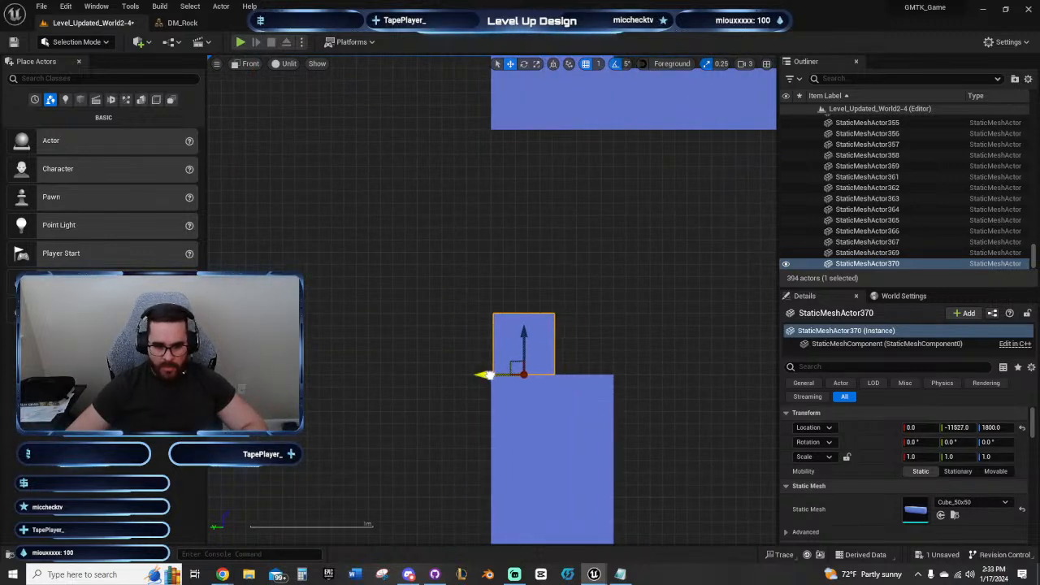
scroll(486, 374, up, 4)
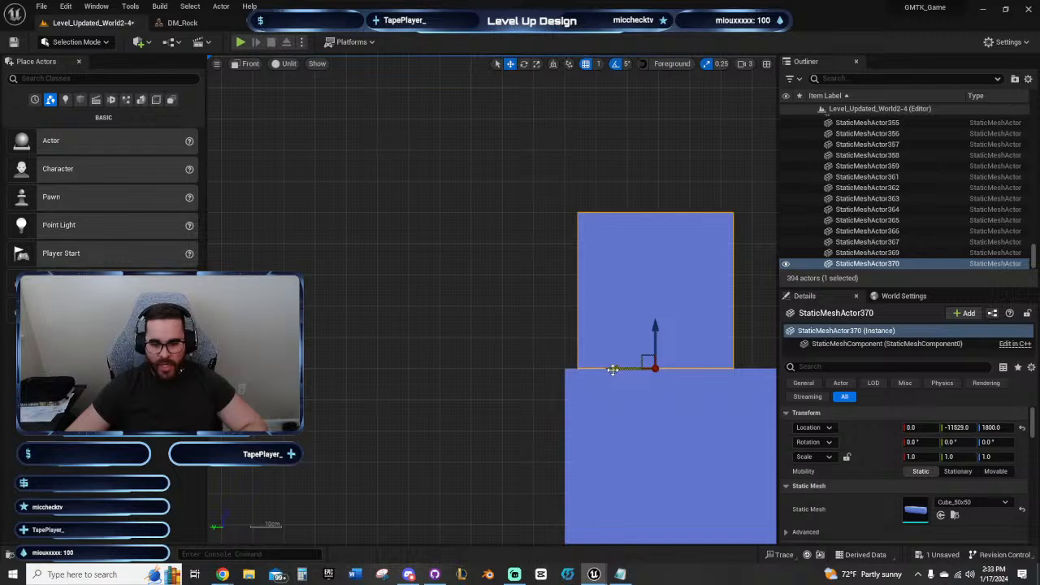
drag(613, 369, 600, 369)
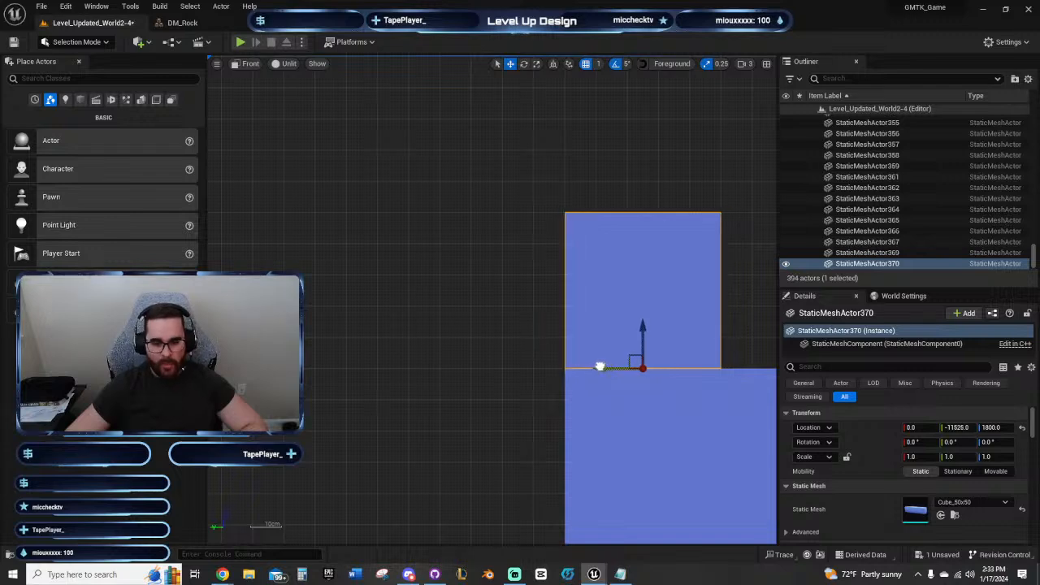
right_drag(755, 306, 564, 317)
Step: Run a ledge from the floor pillar's top with seven Cube_50x50 copies, reaching Y -11875 at Z 1800
scroll(578, 302, down, 5)
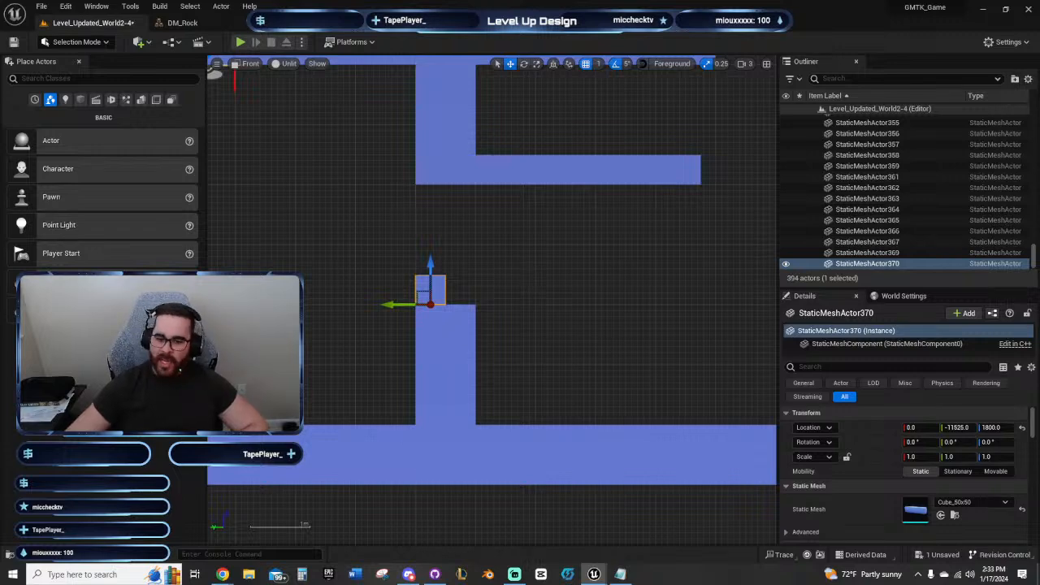
alt+drag(395, 305, 425, 305)
key(shift+d)
key(shift+d)
key(shift+d)
key(shift+d)
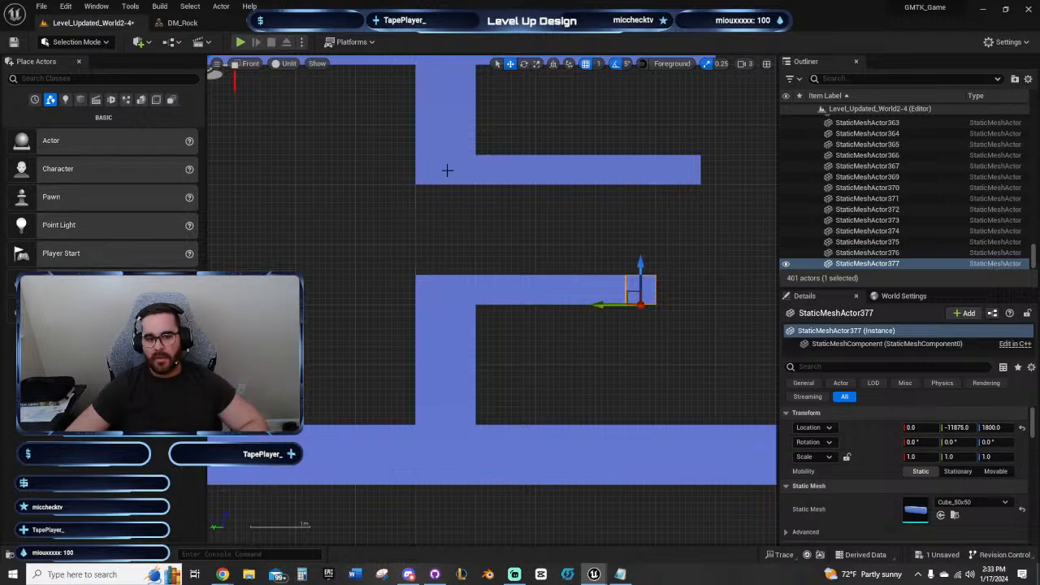
Step: Delete the leftover Cube_50x50 block embedded in the floor pillar at Y -11550, Z 1750
right_drag(447, 171, 470, 198)
click(476, 117)
click(470, 183)
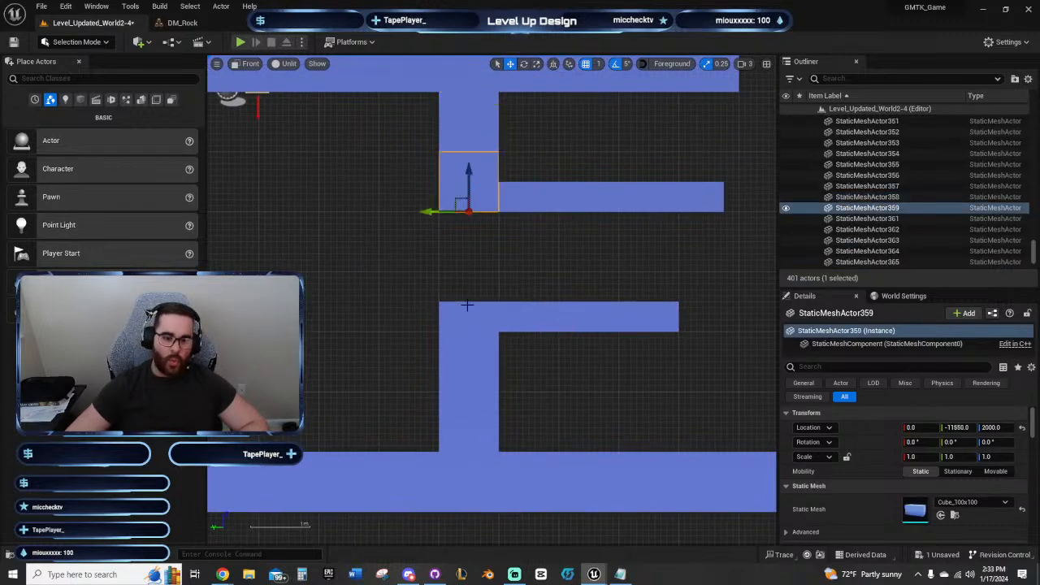
click(473, 364)
click(470, 421)
click(491, 348)
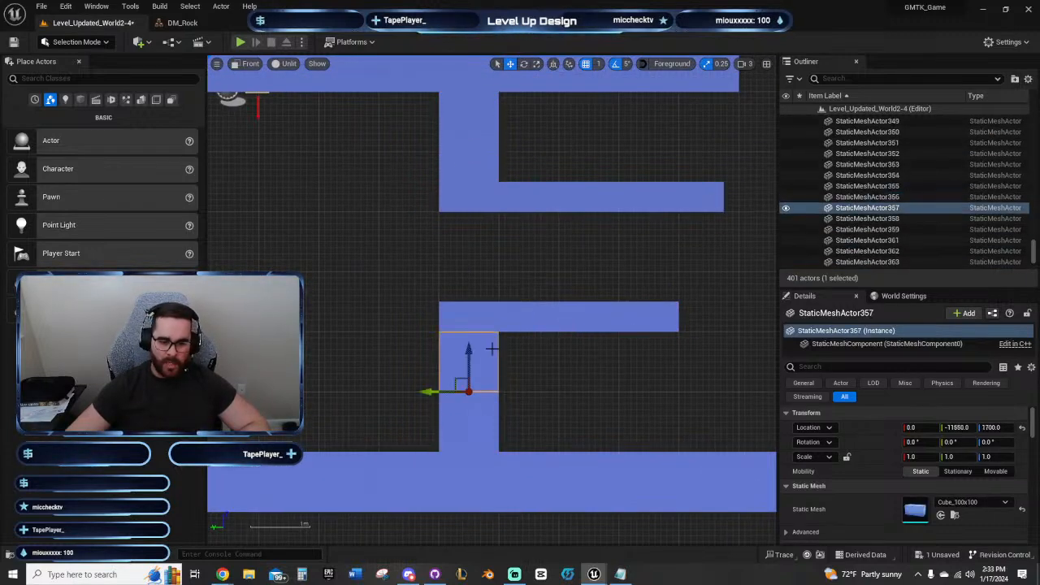
click(480, 342)
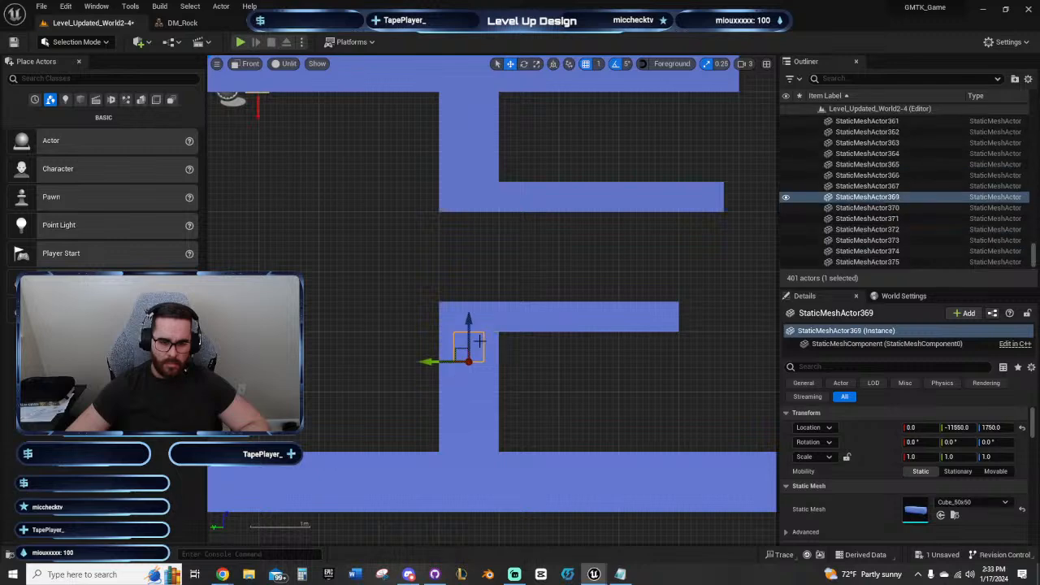
key(Delete)
Step: Extend the lower ledge from its end block at Y -11875 with two more Cube_50x50 copies
right_drag(596, 372, 406, 332)
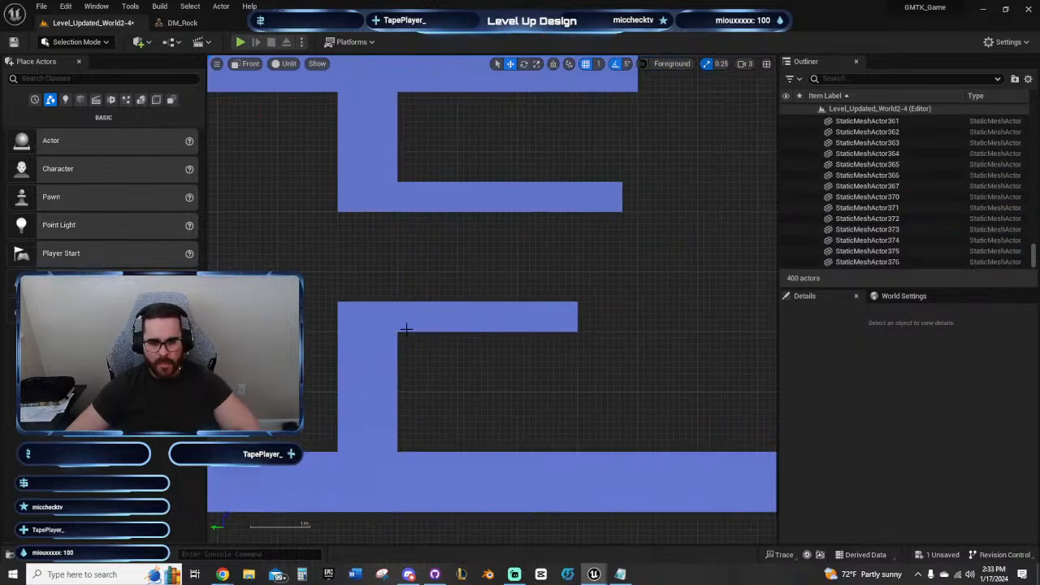
click(393, 344)
right_drag(496, 364, 591, 398)
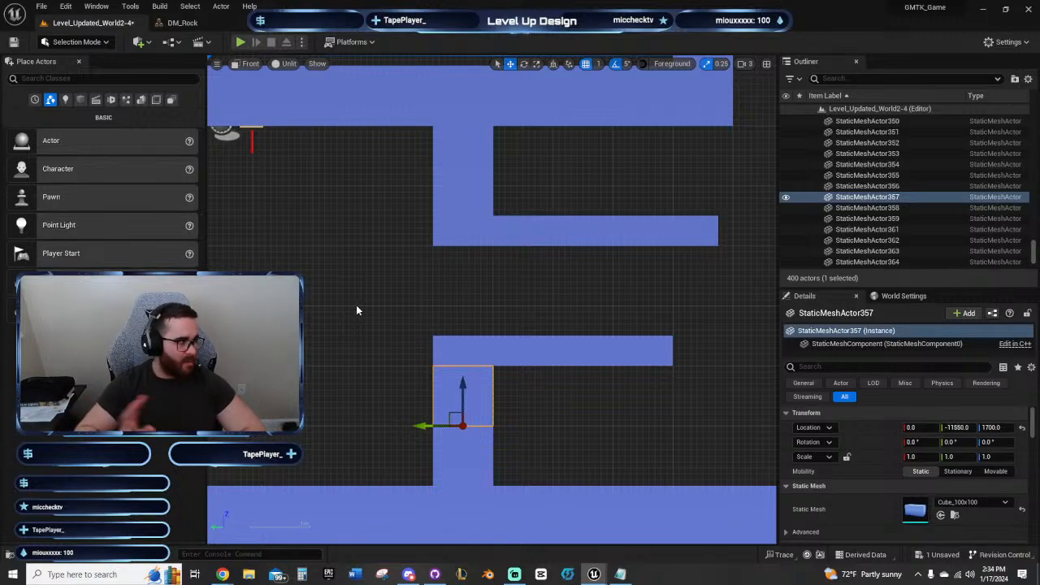
click(572, 411)
right_drag(572, 411, 702, 393)
scroll(527, 363, down, 3)
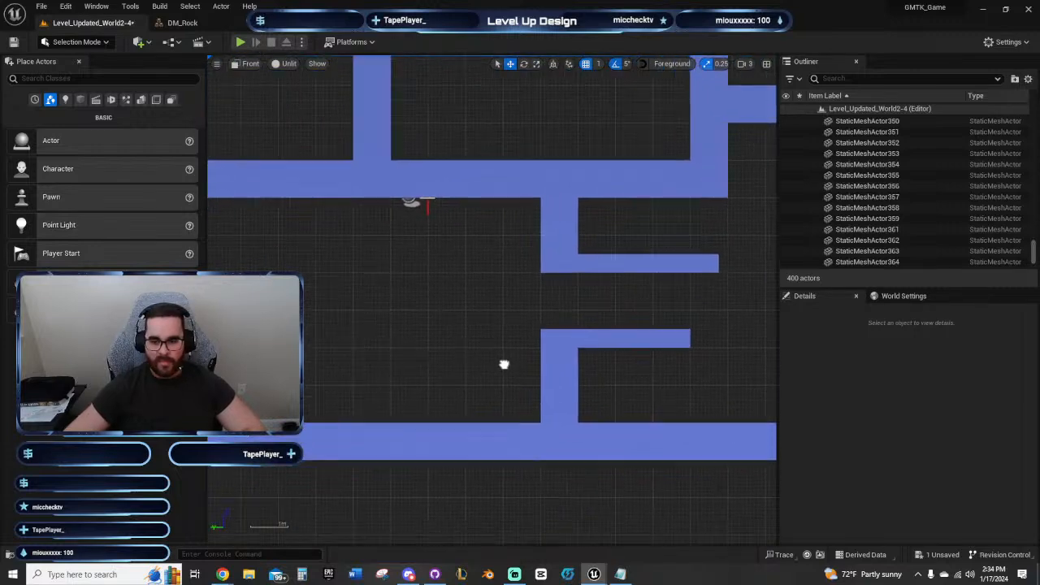
click(706, 331)
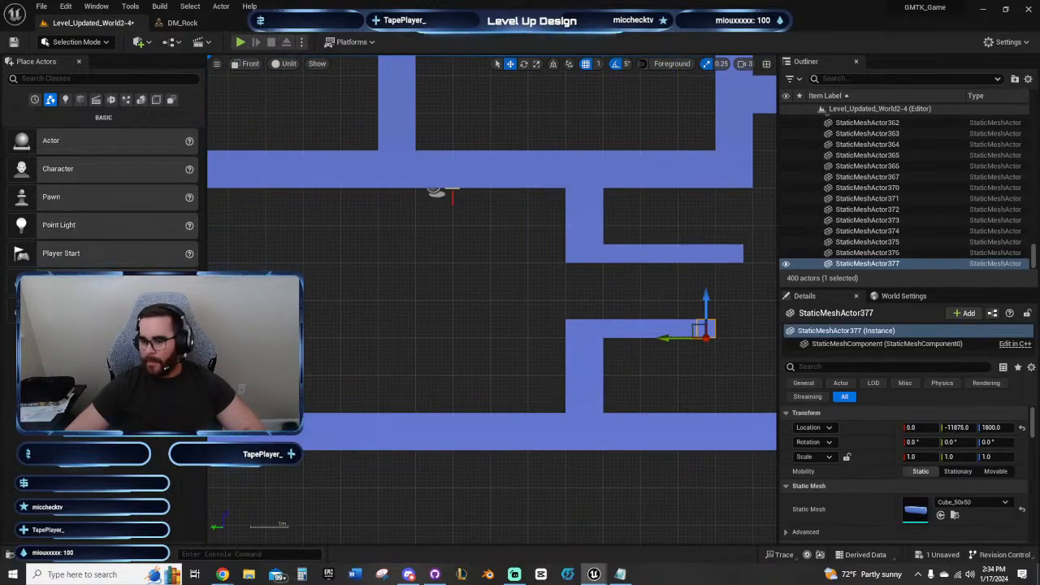
alt+drag(686, 338, 725, 315)
Step: Move the PlayerStart along the corridor to Y -11204, in front of the pillar gap
right_drag(467, 331, 590, 330)
right_drag(408, 366, 695, 344)
scroll(642, 346, down, 2)
click(499, 364)
right_drag(499, 364, 436, 364)
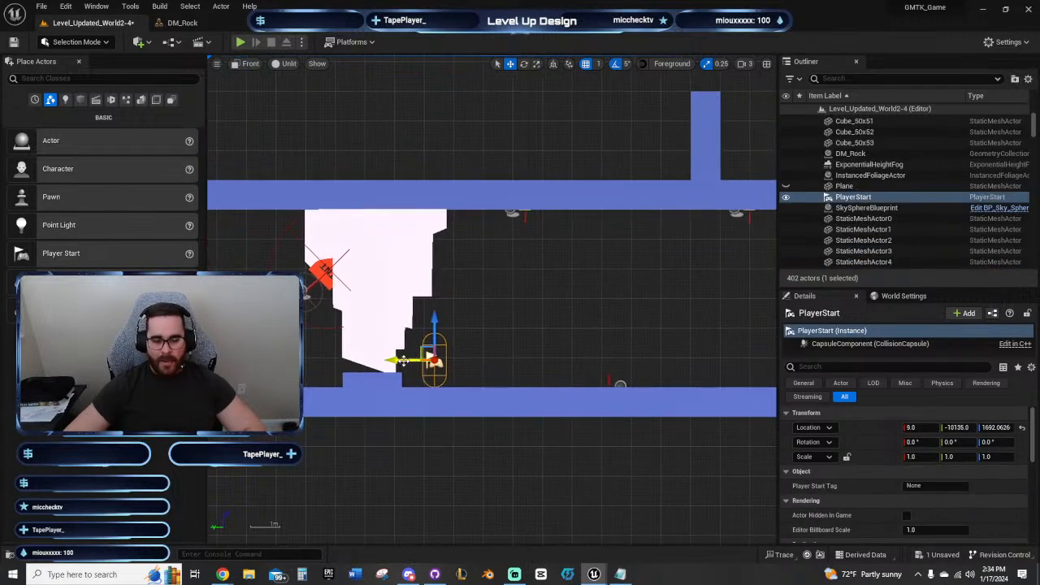
drag(404, 360, 721, 360)
right_drag(667, 312, 411, 305)
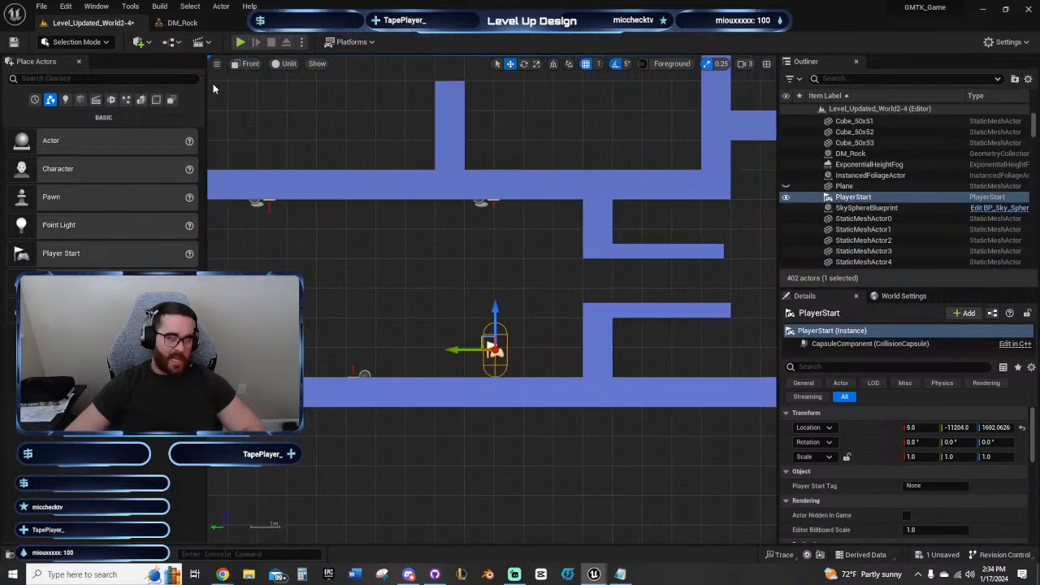
Step: Playtest the level by running to the pillar gap and jumping onto the lower ledge, and stop the session
click(241, 42)
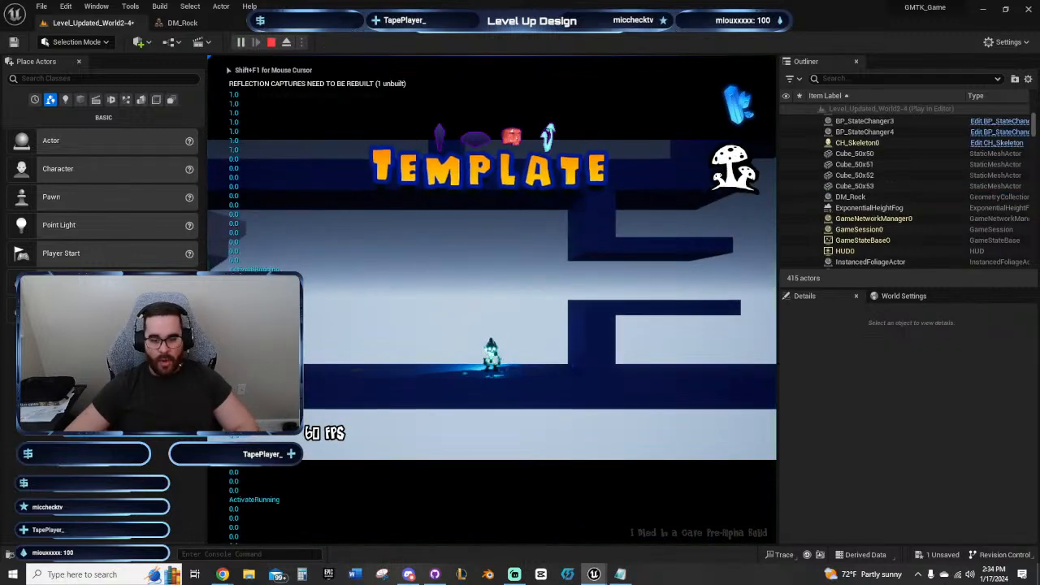
key(d)
key(space)
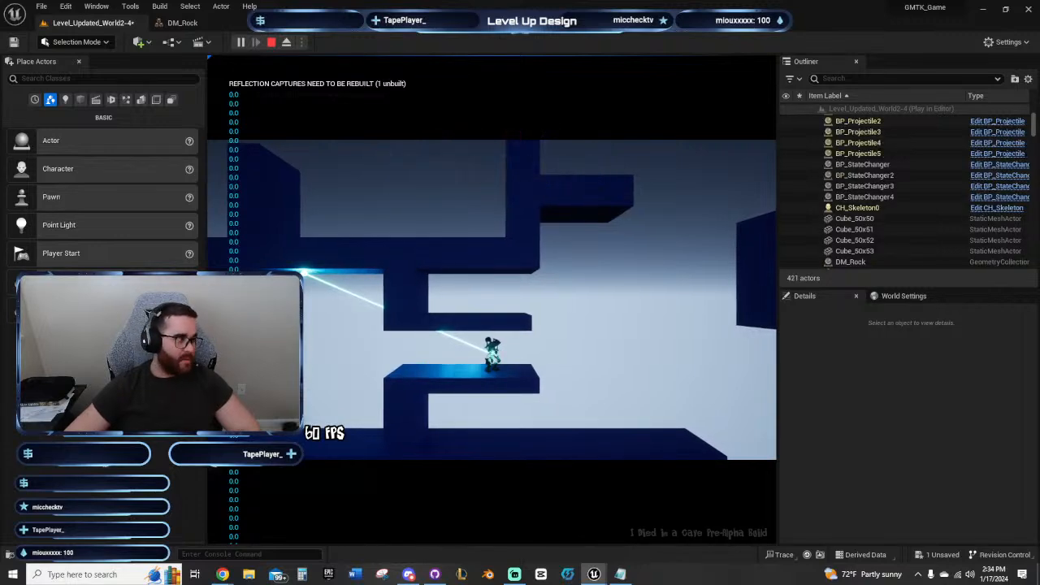
key(Escape)
Step: Examine the upper ledge's end block and the open space between the corridor end and the next level structure
right_drag(628, 285, 500, 285)
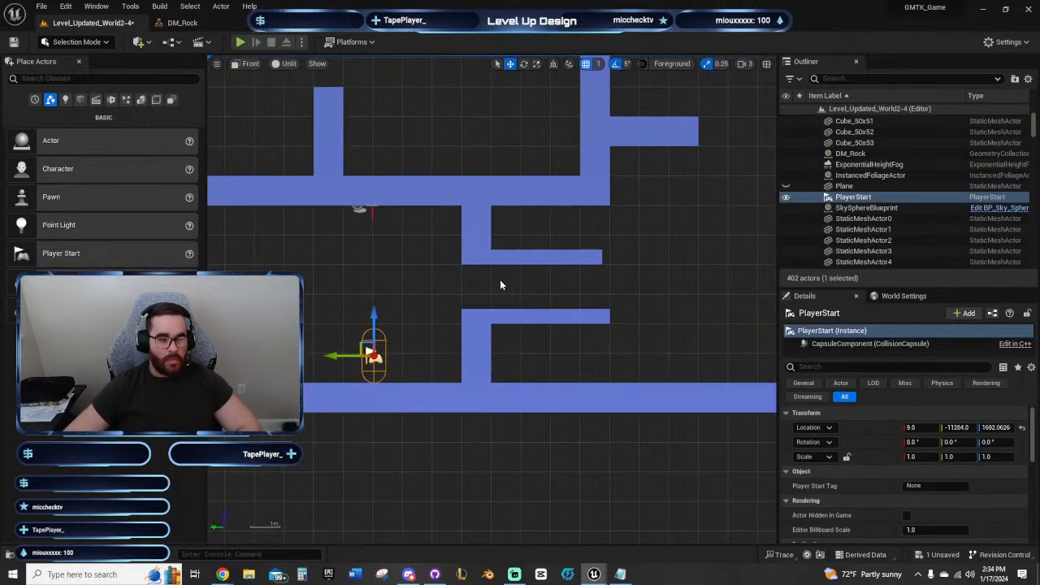
click(530, 246)
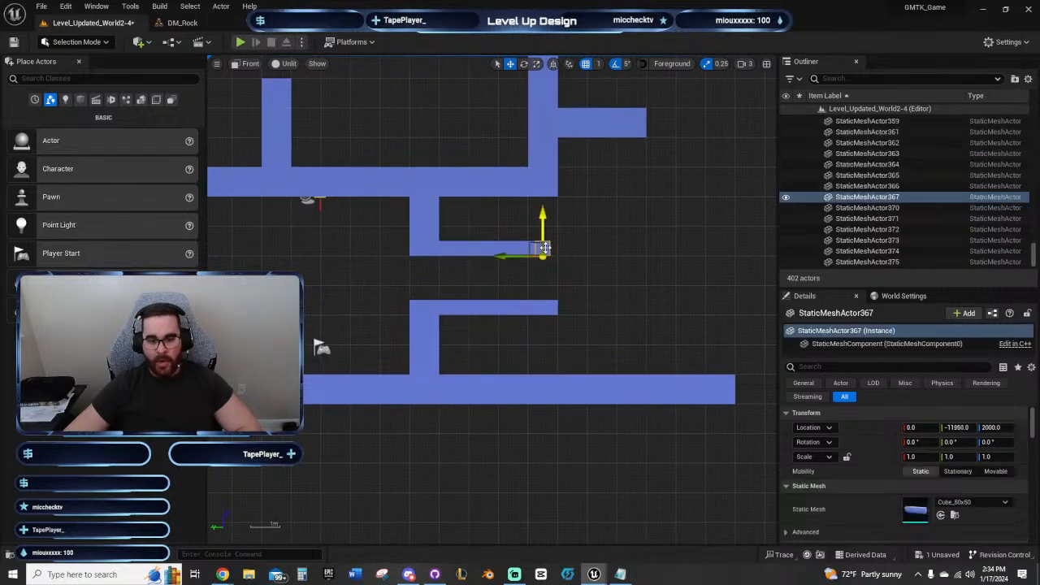
scroll(584, 260, down, 3)
right_drag(480, 265, 497, 272)
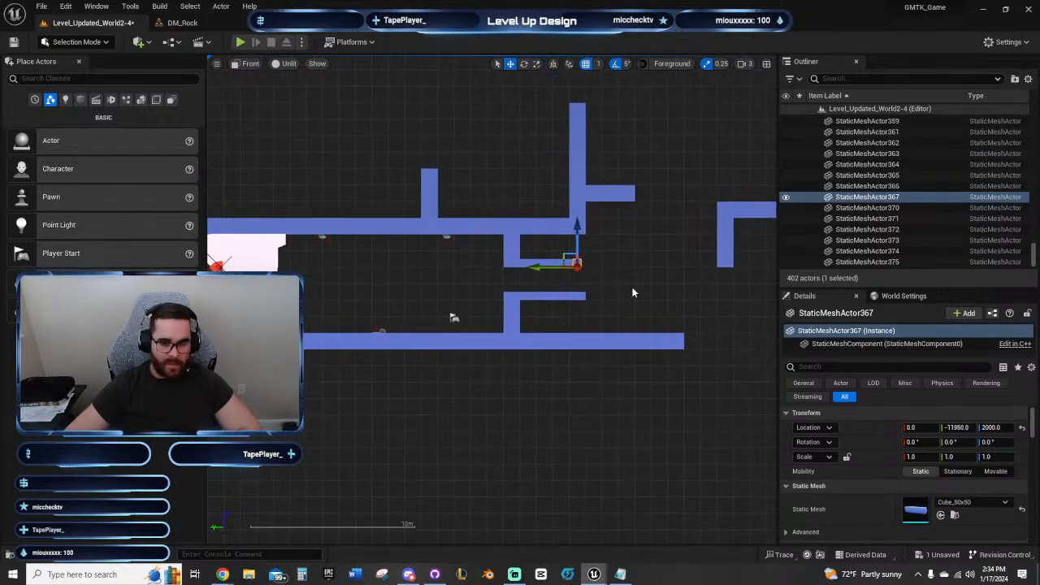
right_drag(606, 284, 611, 293)
right_drag(454, 287, 375, 303)
scroll(659, 320, down, 2)
right_drag(506, 322, 476, 335)
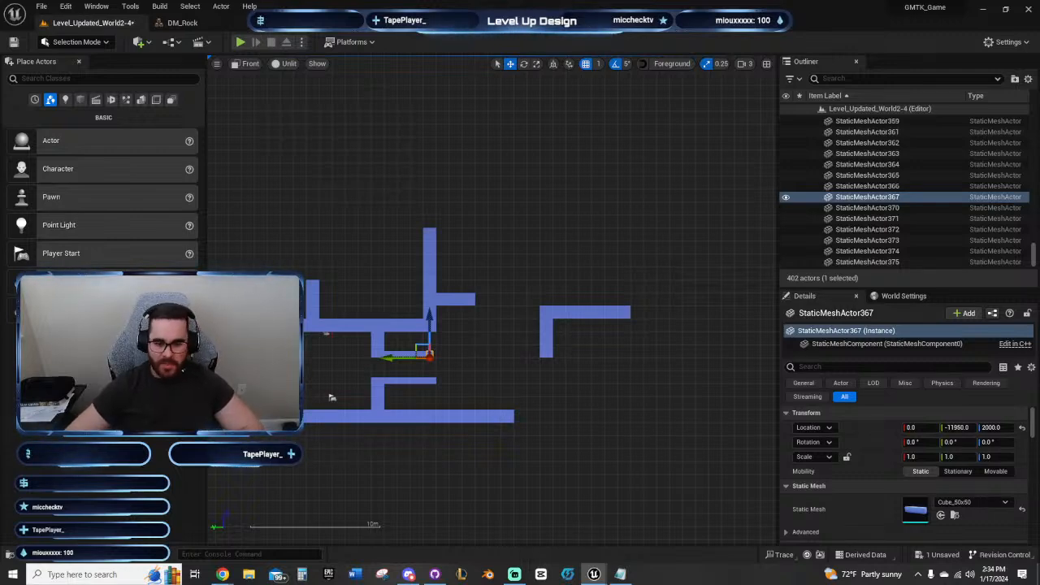
Step: Review the Overall TODOs list in Notepad, close it, and return to the corridor's ledges in the level editor
click(621, 574)
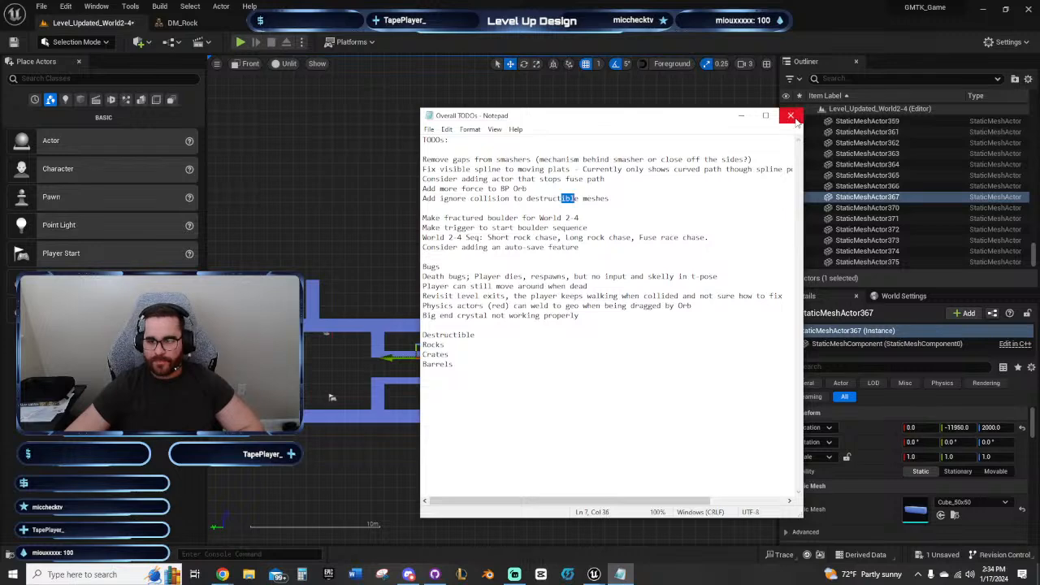
click(790, 115)
drag(562, 253, 570, 248)
right_drag(570, 248, 630, 162)
scroll(528, 224, up, 5)
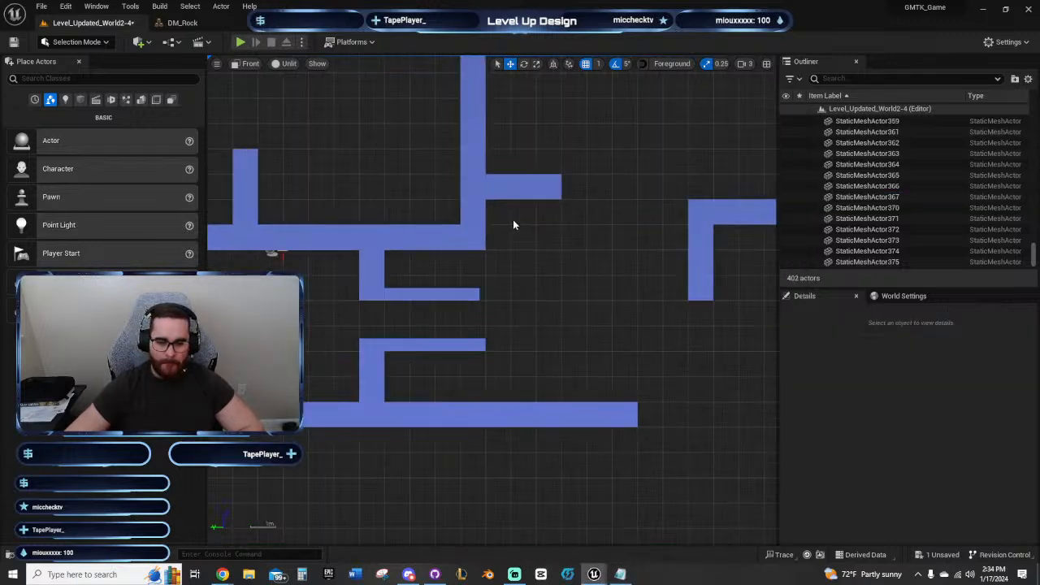
Step: Check the ledge and pillar blocks, and delete the surplus Cube_50x53 block overlapping the floor pillar
click(476, 292)
scroll(439, 340, up, 5)
right_drag(379, 334, 466, 328)
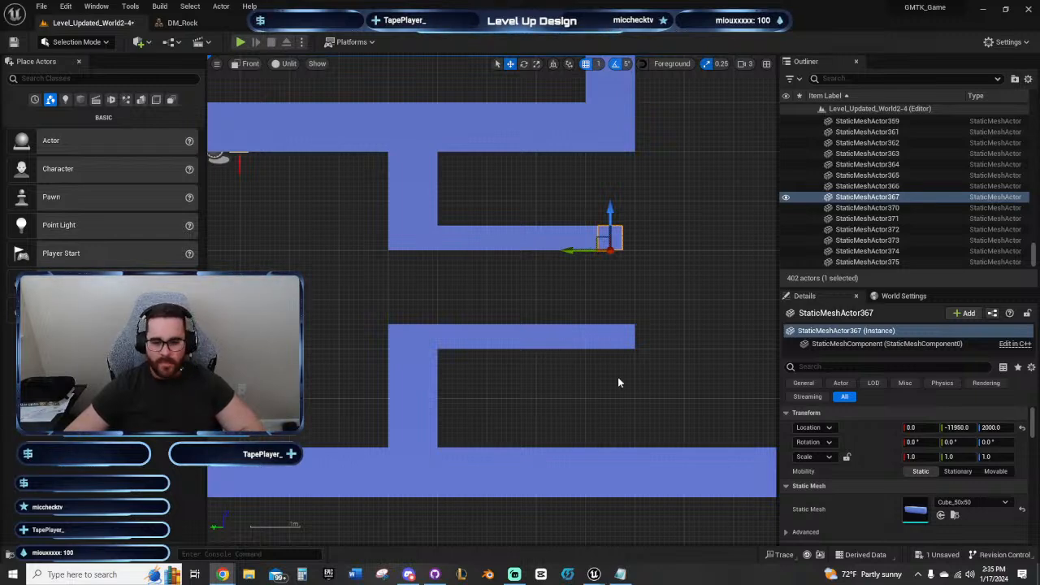
click(611, 281)
right_drag(612, 281, 556, 281)
click(521, 333)
click(356, 232)
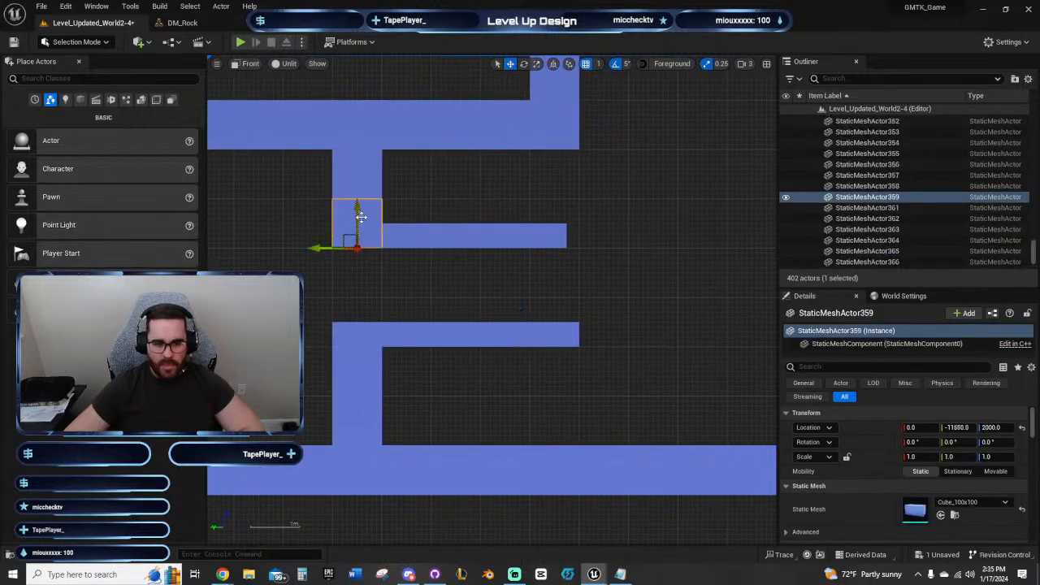
click(356, 187)
click(360, 228)
click(356, 384)
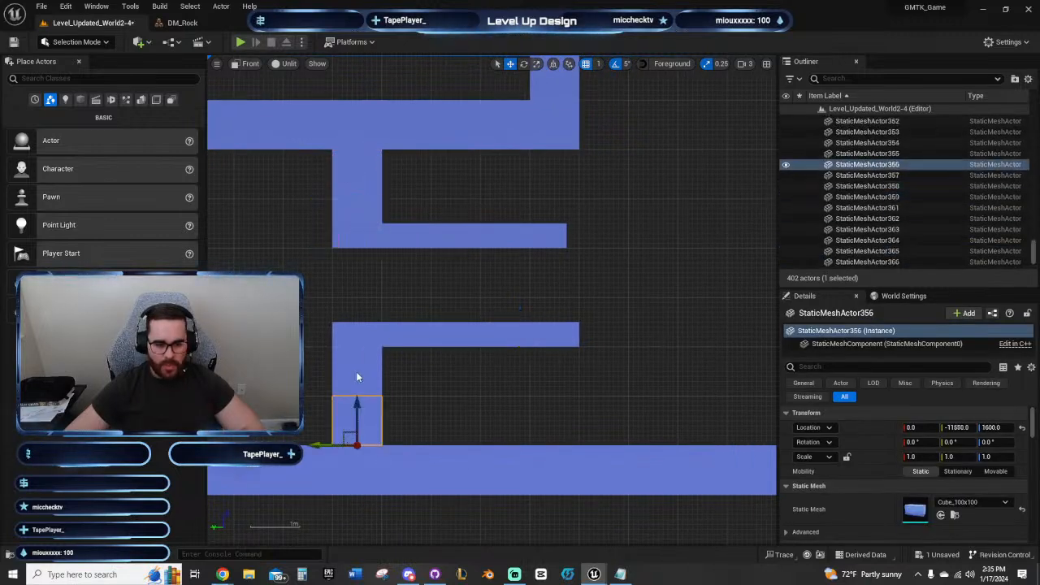
key(Delete)
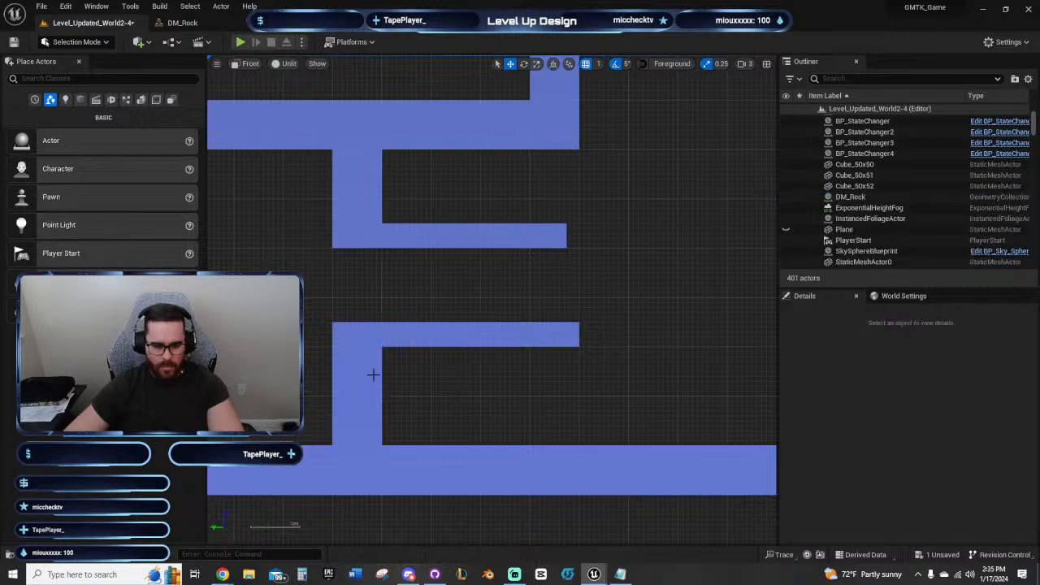
Step: Undo and redo the last deletion, and check the floor pillar's two Cube_100x100 blocks at Z 1700 and Z 1600
click(370, 371)
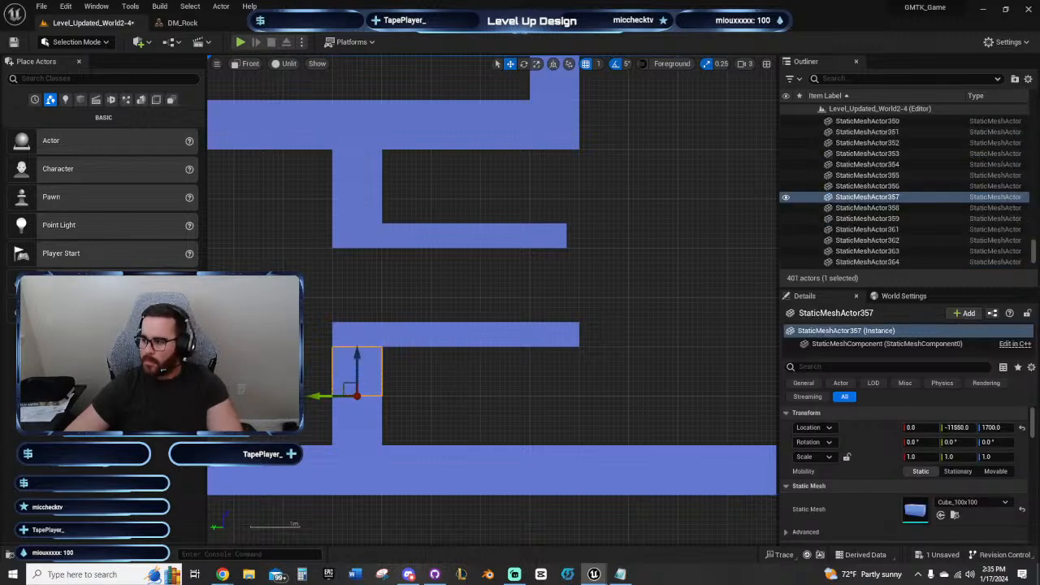
key(ctrl+z)
key(ctrl+y)
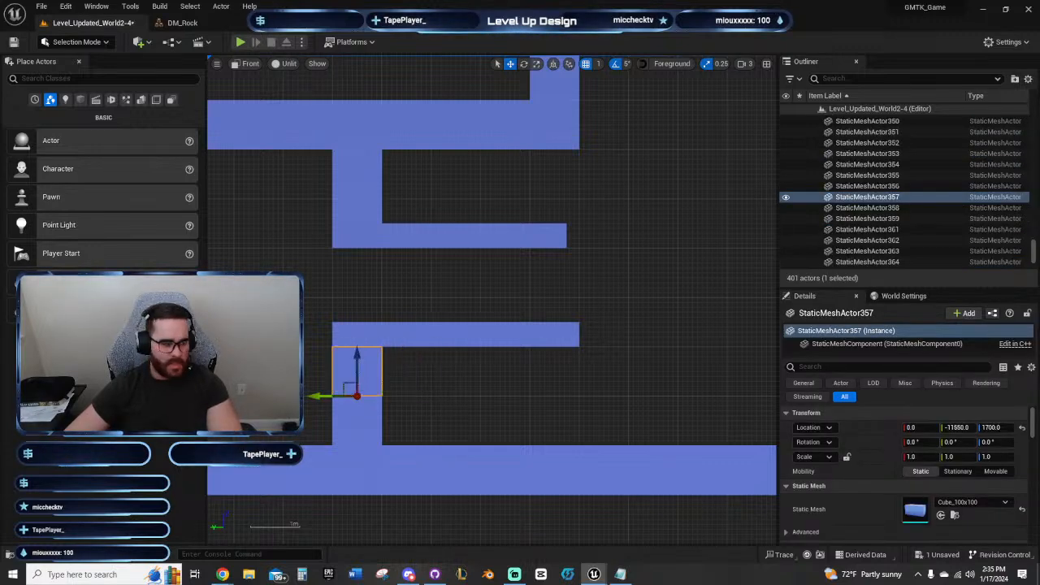
right_drag(466, 380, 562, 398)
click(459, 437)
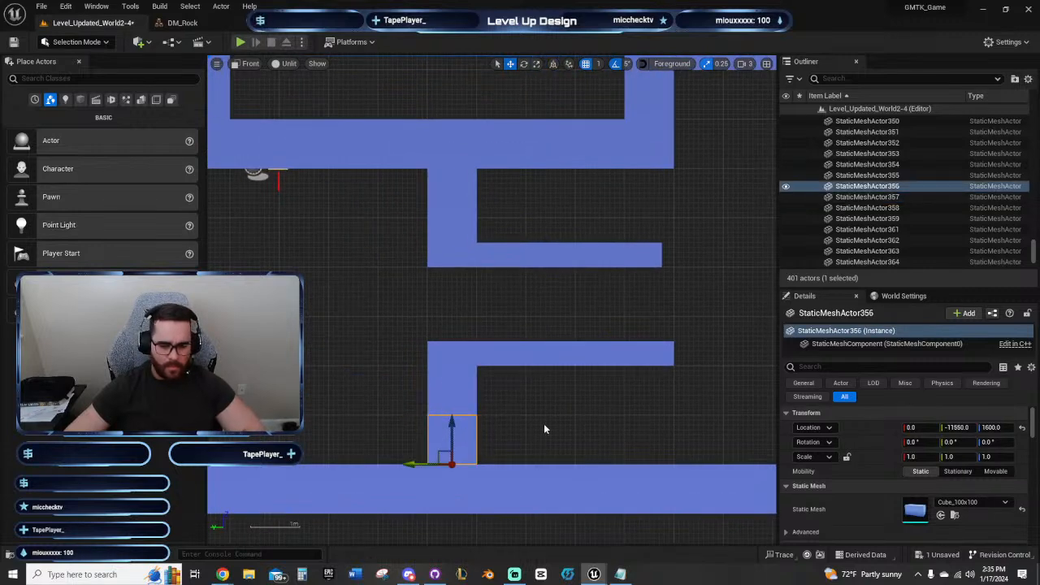
Step: Inspect the lower ledge's blocks, the ceiling pillar's lowest Cube_100x100 block, and the first Cube_50x50 block of the upper ledge
key(ctrl+z)
key(ctrl+z)
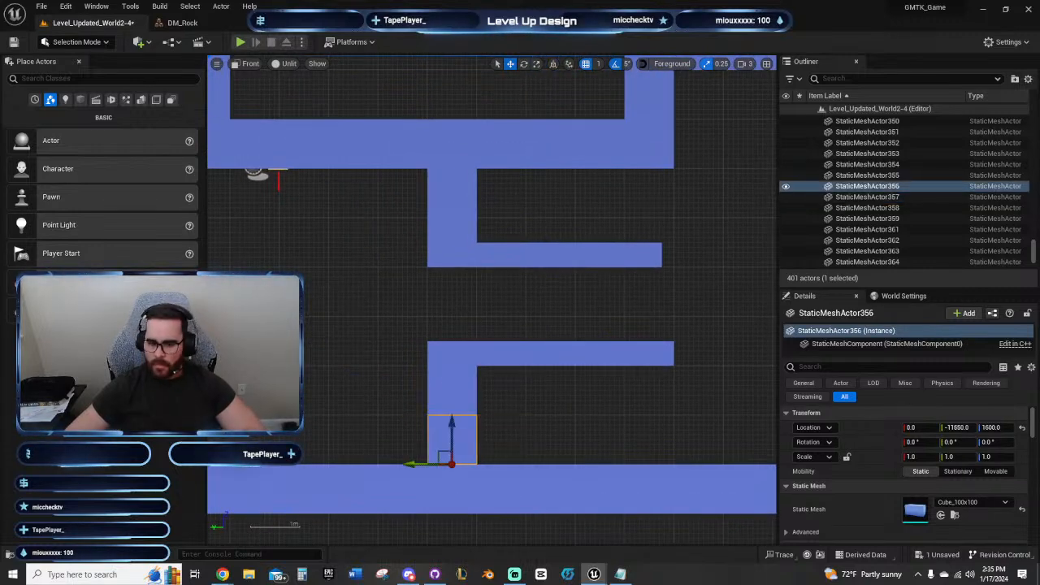
click(451, 381)
click(440, 356)
click(568, 299)
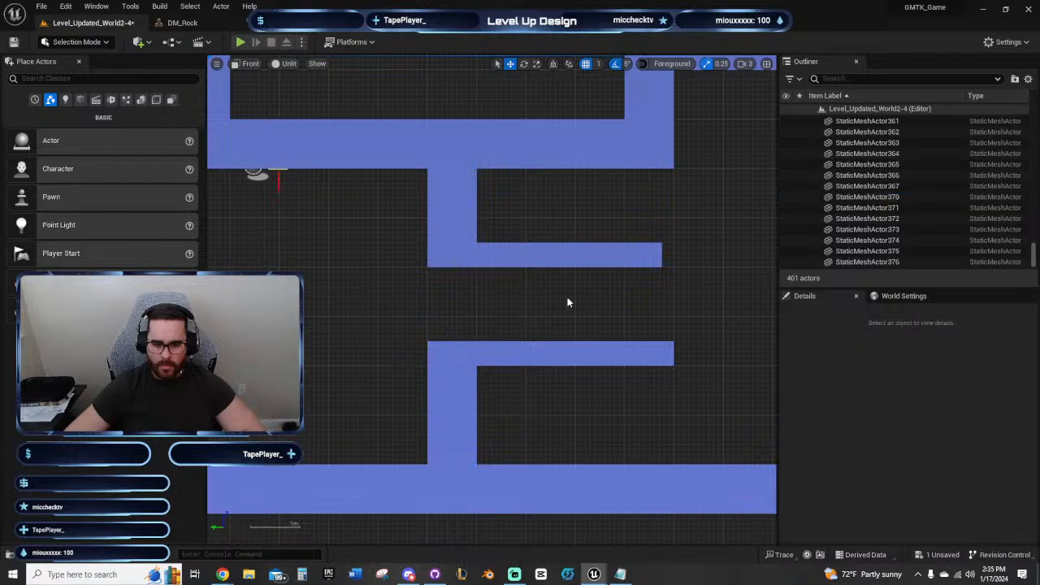
click(445, 244)
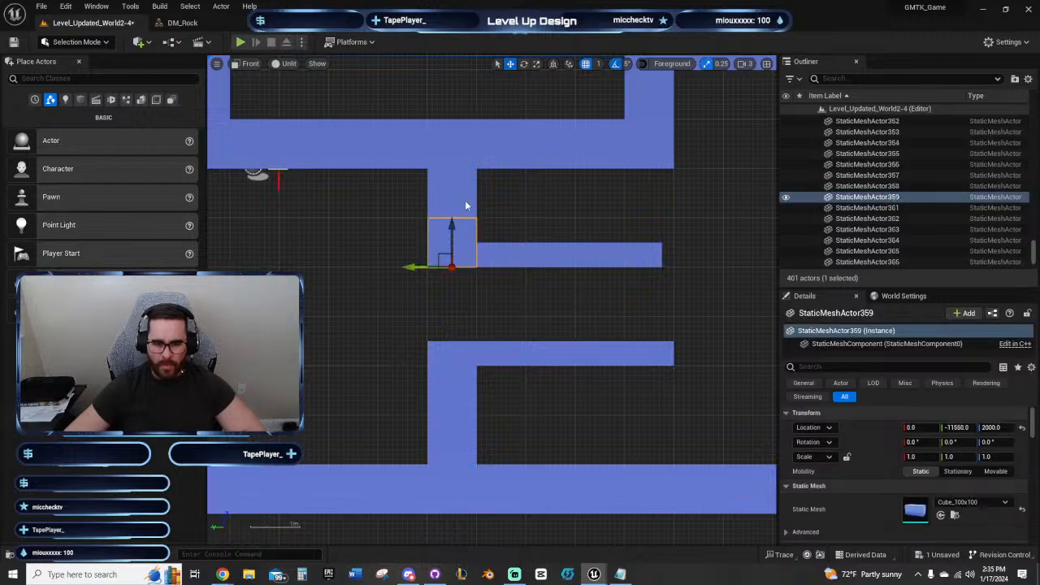
click(445, 246)
click(492, 257)
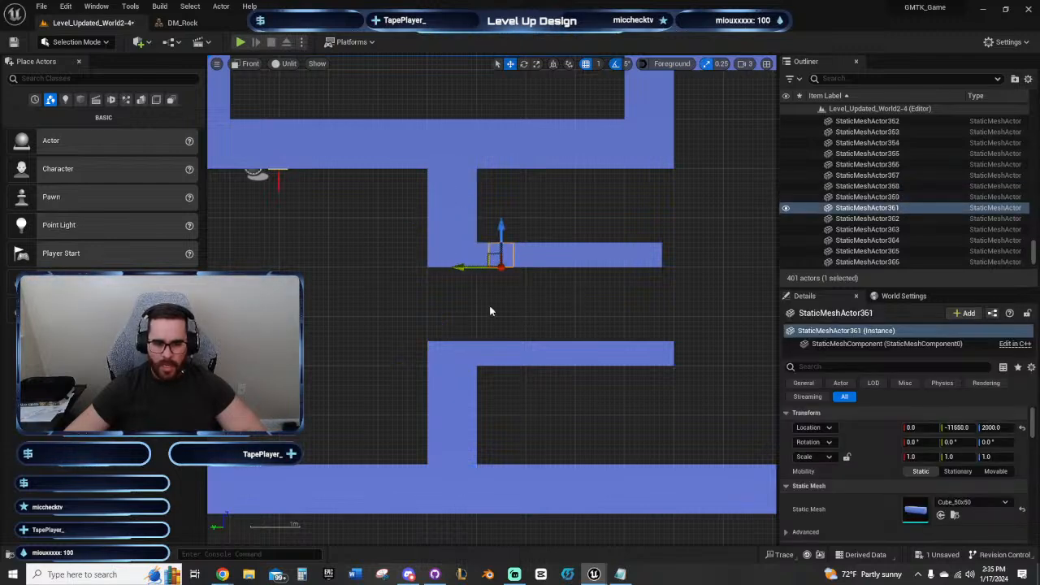
Step: Delete the three lower-ledge Cube_50x50 blocks above and beside the floor pillar, and undo the last deletion
click(444, 353)
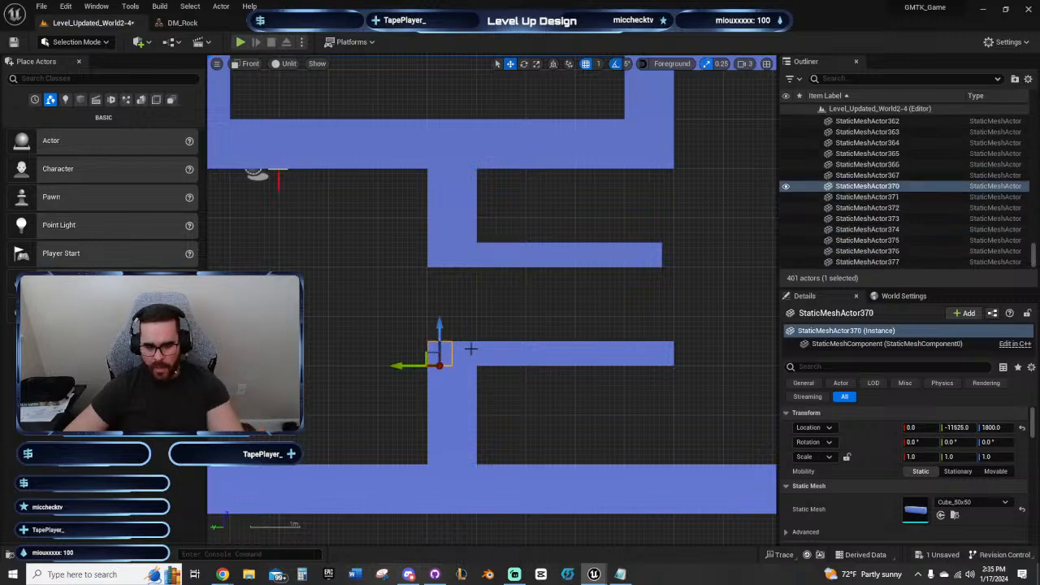
key(Delete)
click(486, 353)
key(Delete)
click(471, 354)
key(Delete)
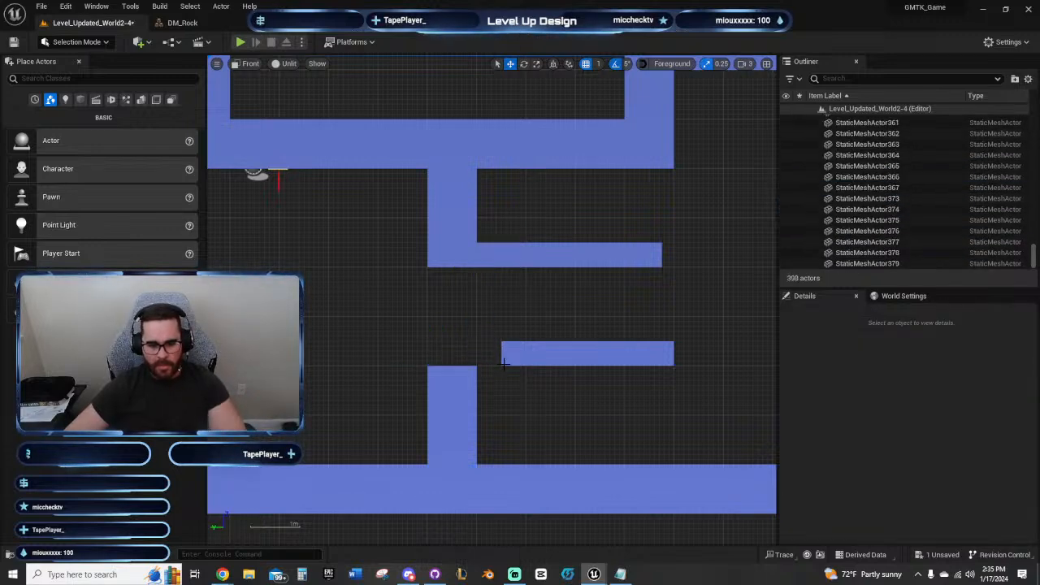
key(ctrl+z)
key(ctrl+z)
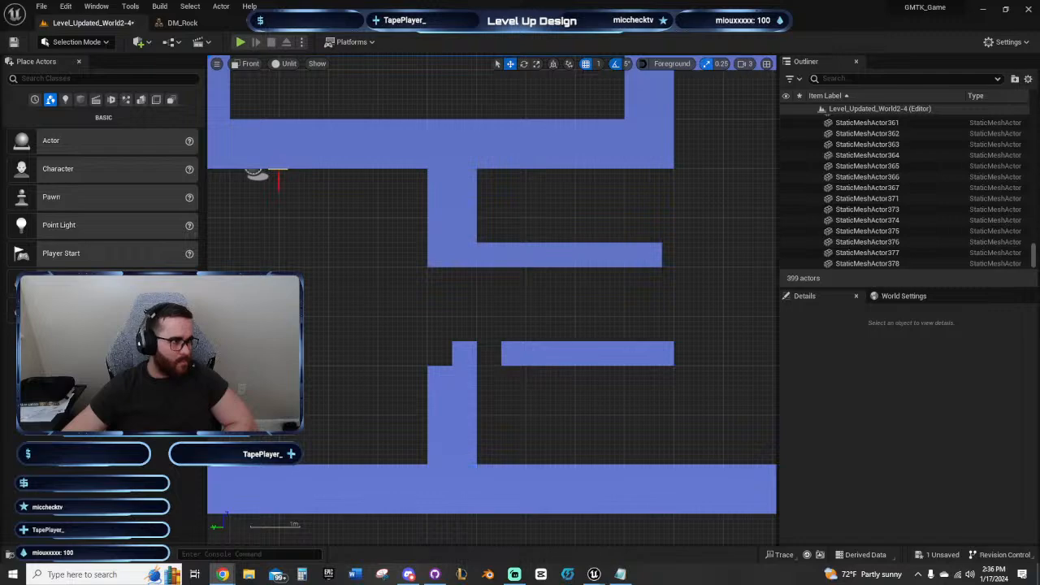
Step: Switch to Chrome to check the YouTube music stream, and return to the level editor
drag(0, 80, 413, 68)
click(746, 74)
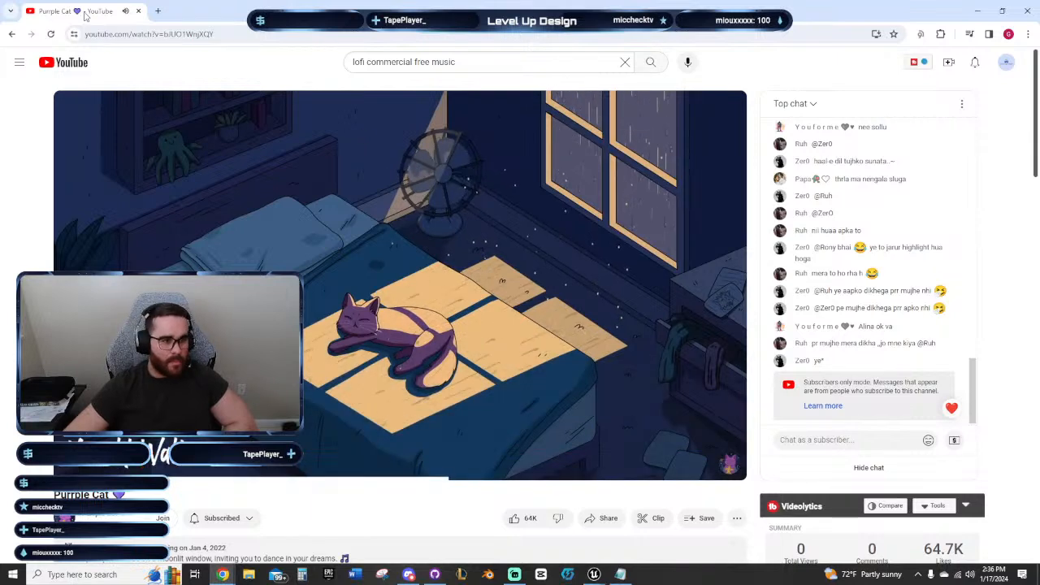
drag(85, 16, 0, 19)
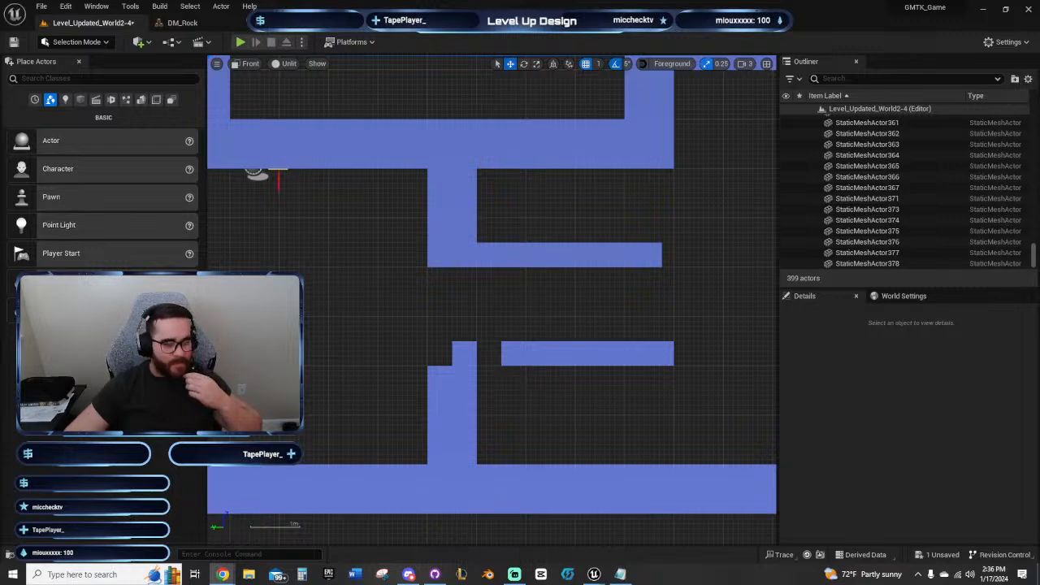
Step: Move the seven detached lower-ledge blocks to Z 1750, flush against the floor pillar, and delete the leftover block on top of the pillar
click(465, 354)
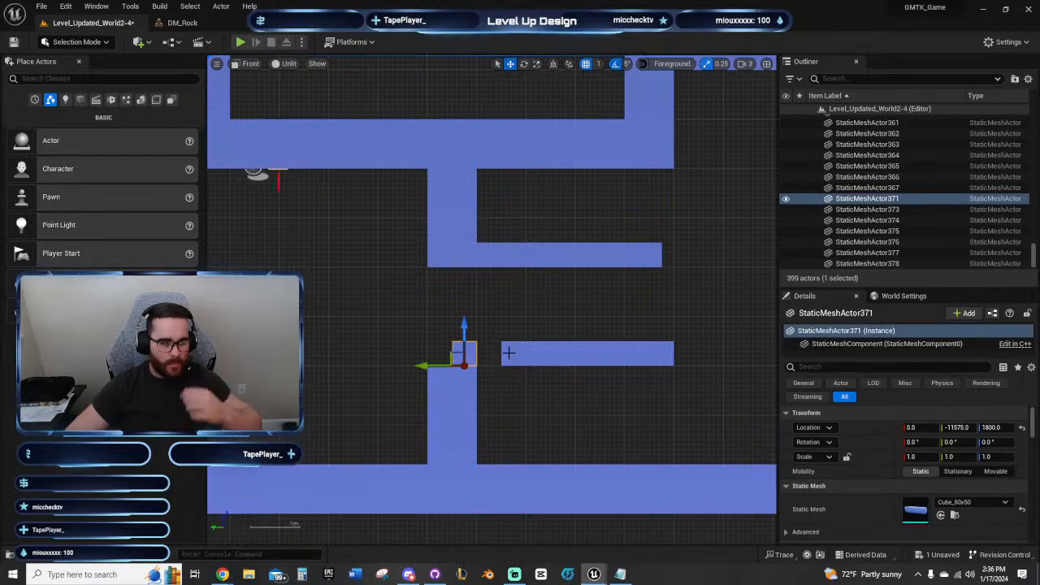
click(720, 382)
drag(667, 359, 504, 353)
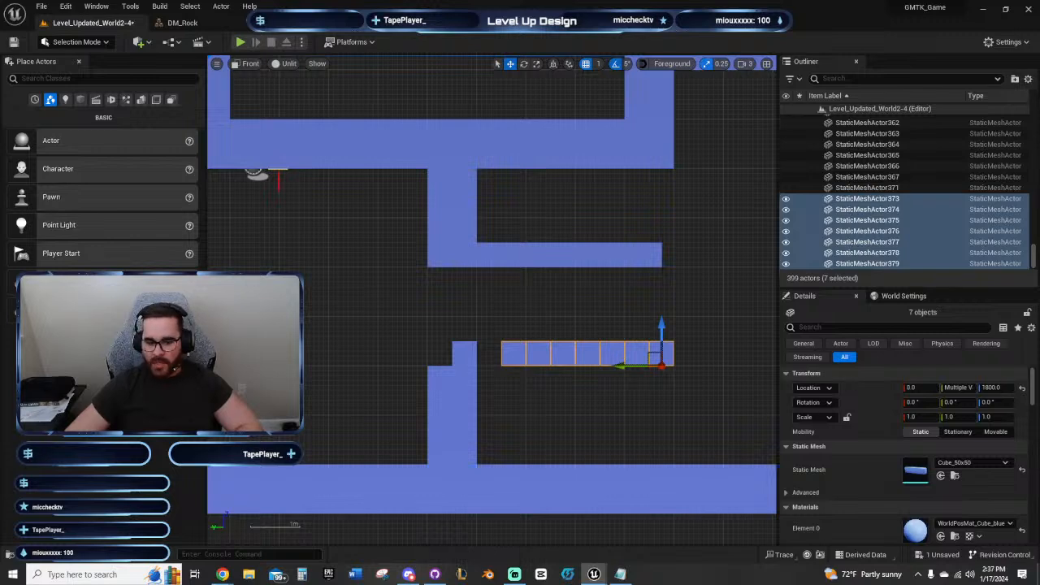
key(Down)
key(Left)
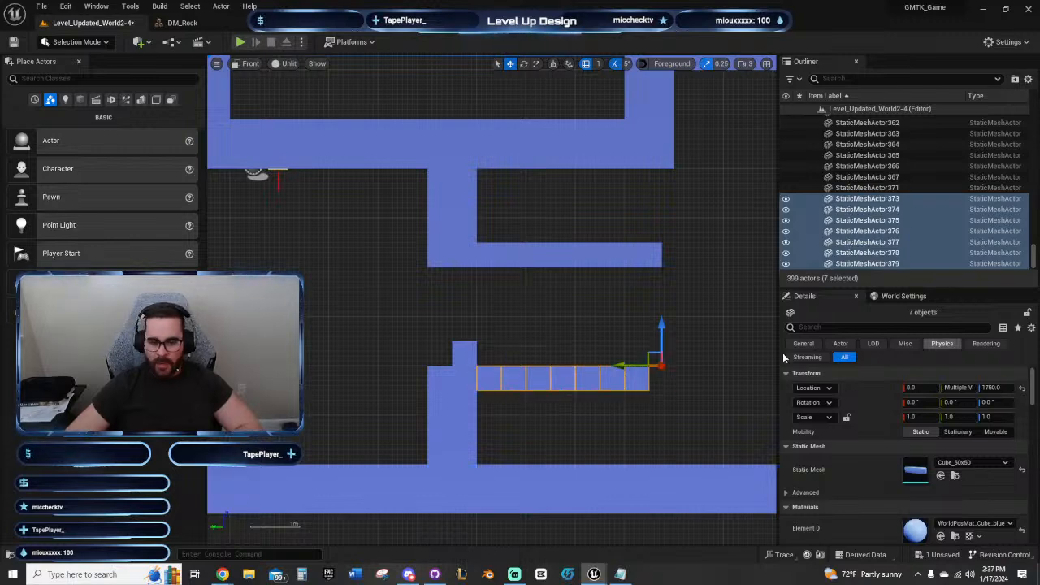
click(459, 348)
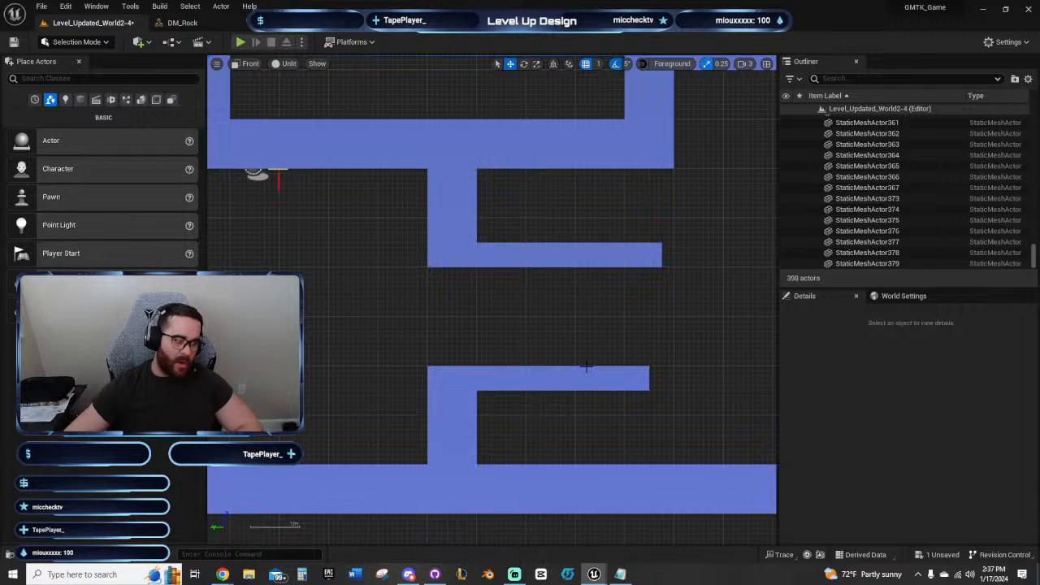
Step: Duplicate the lower ledge's end block outward to lengthen the ledge by one Cube_50x50 block
right_drag(617, 307, 550, 375)
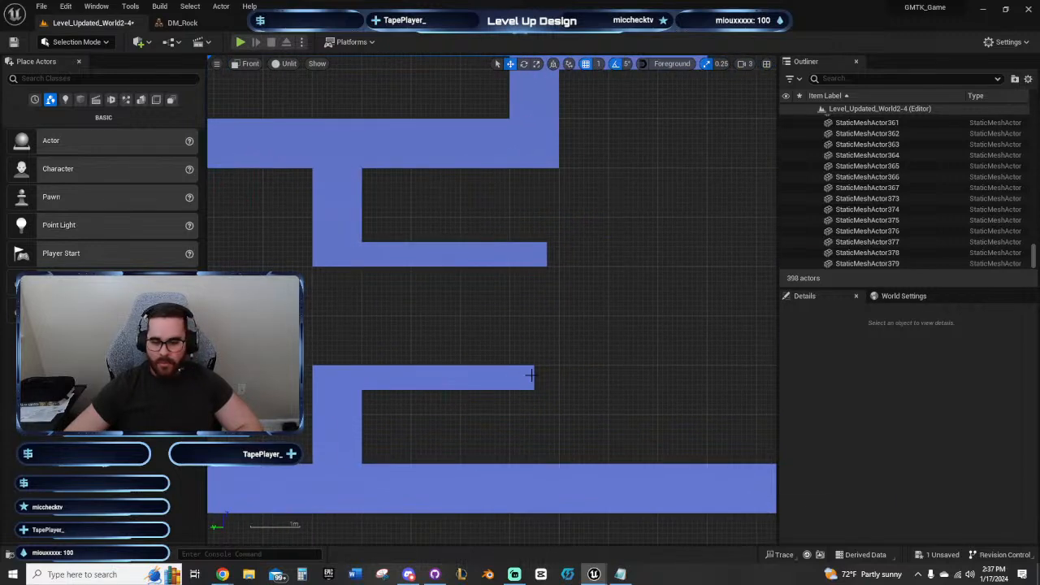
click(527, 377)
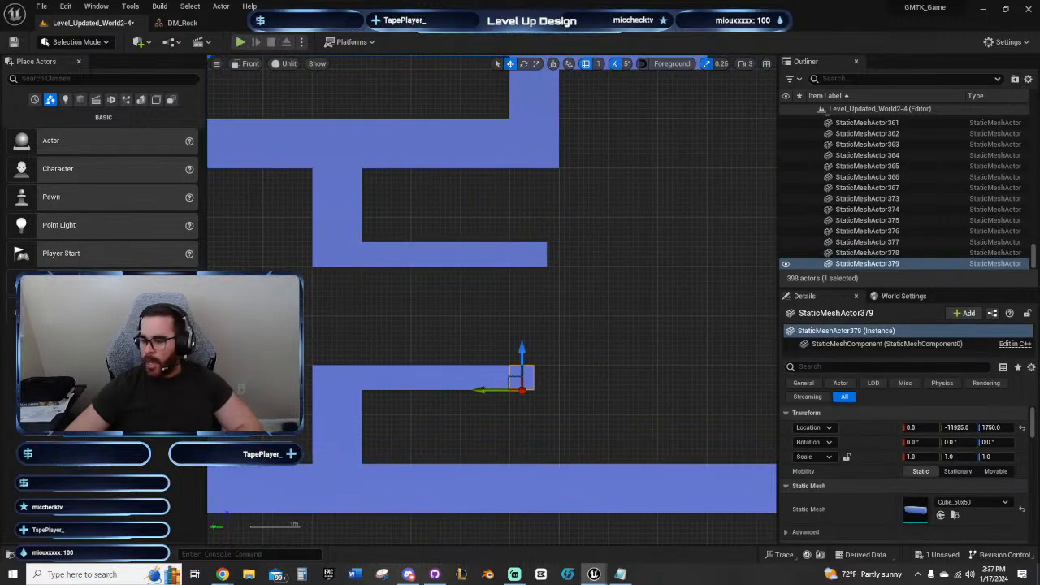
key(ctrl+d)
Step: Compare the alignment of the blocks where the upper ledge meets the ceiling pillar and the lower ledge meets the floor pillar
click(367, 256)
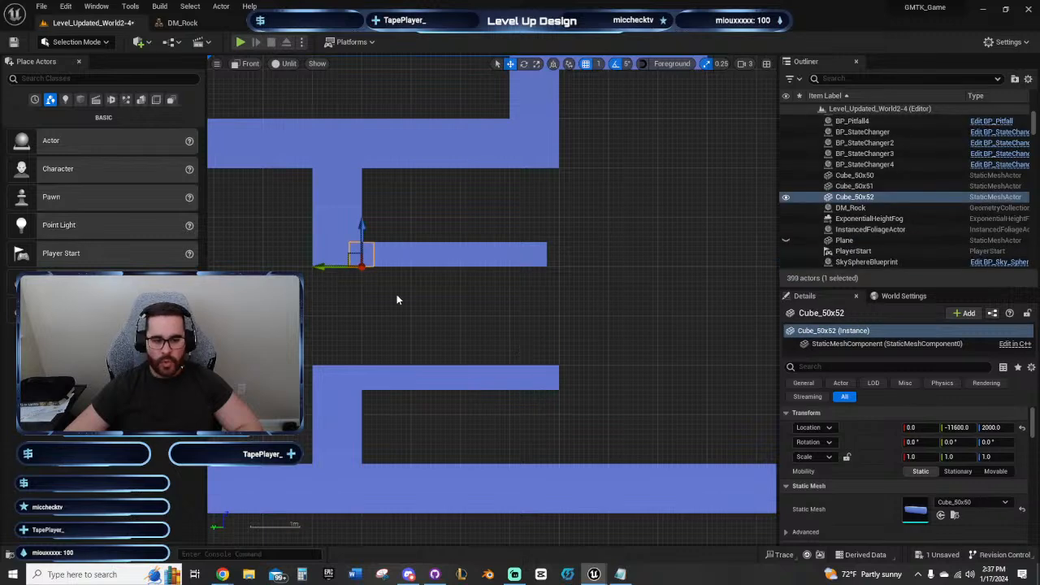
right_drag(478, 338, 592, 369)
click(460, 405)
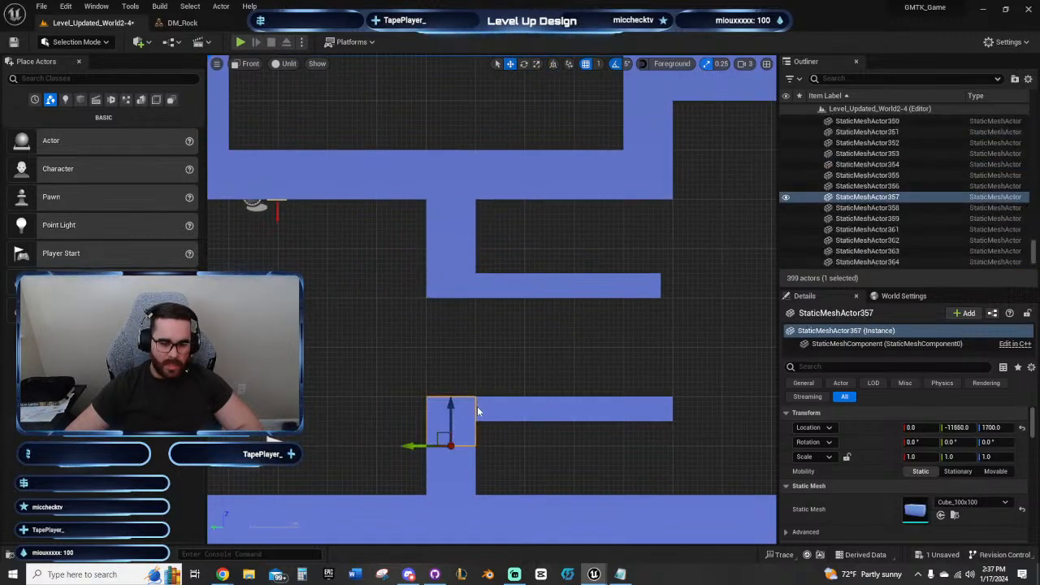
click(481, 410)
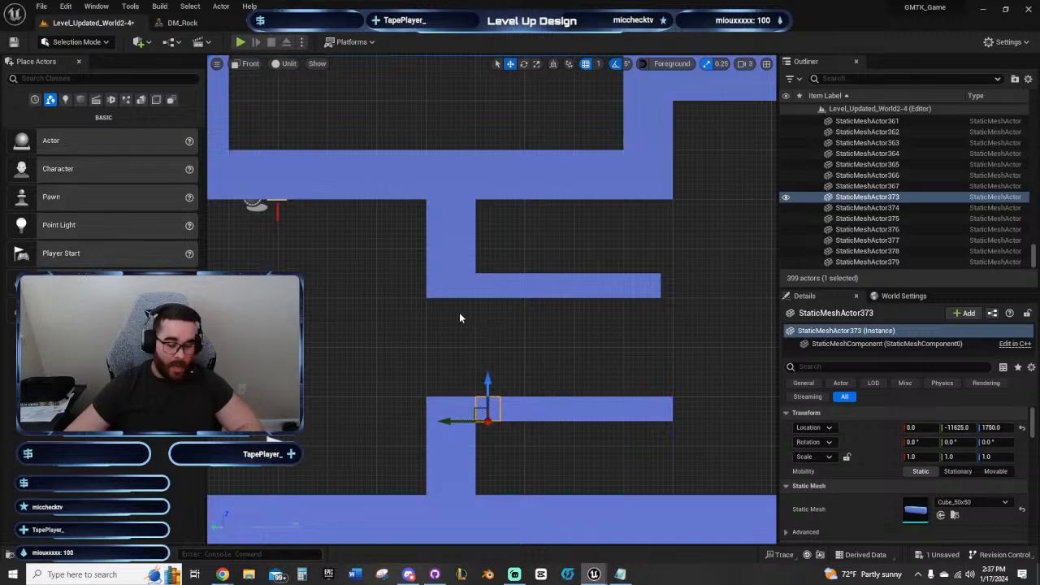
right_drag(460, 315, 414, 323)
click(428, 299)
click(460, 299)
right_drag(493, 388, 466, 350)
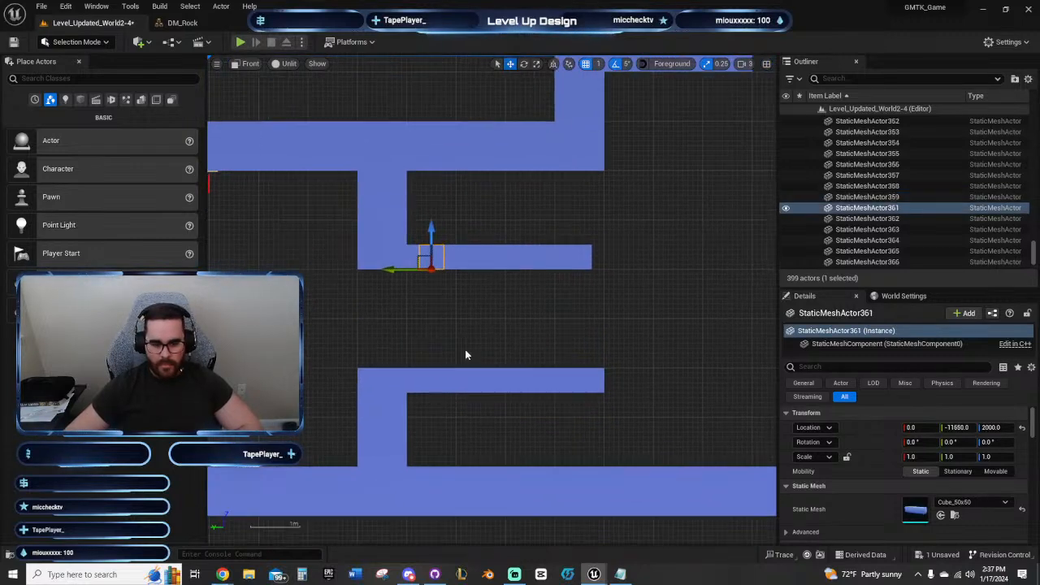
Step: Delete the Cube_50x52 block overlapping the ceiling pillar, and slide the seven remaining upper-ledge blocks flush against the pillar
click(406, 256)
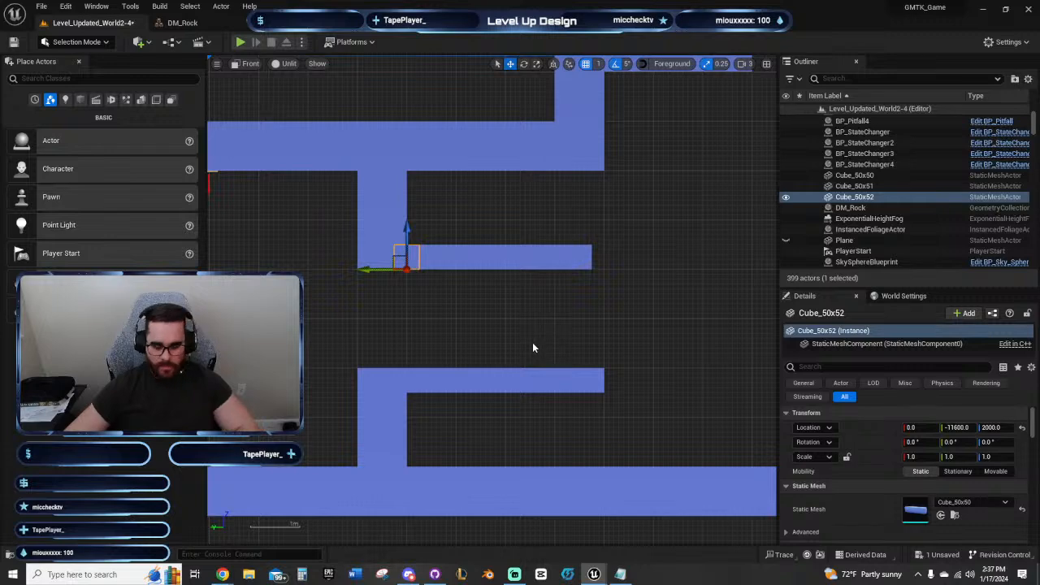
key(Delete)
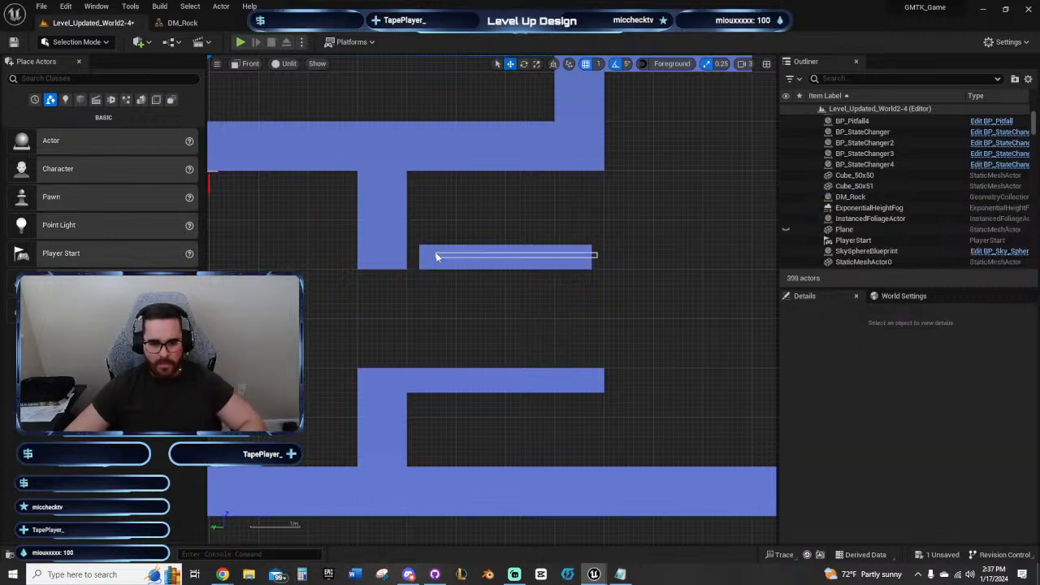
drag(436, 257, 440, 256)
right_drag(439, 256, 525, 295)
shift+click(525, 295)
scroll(526, 331, up, 5)
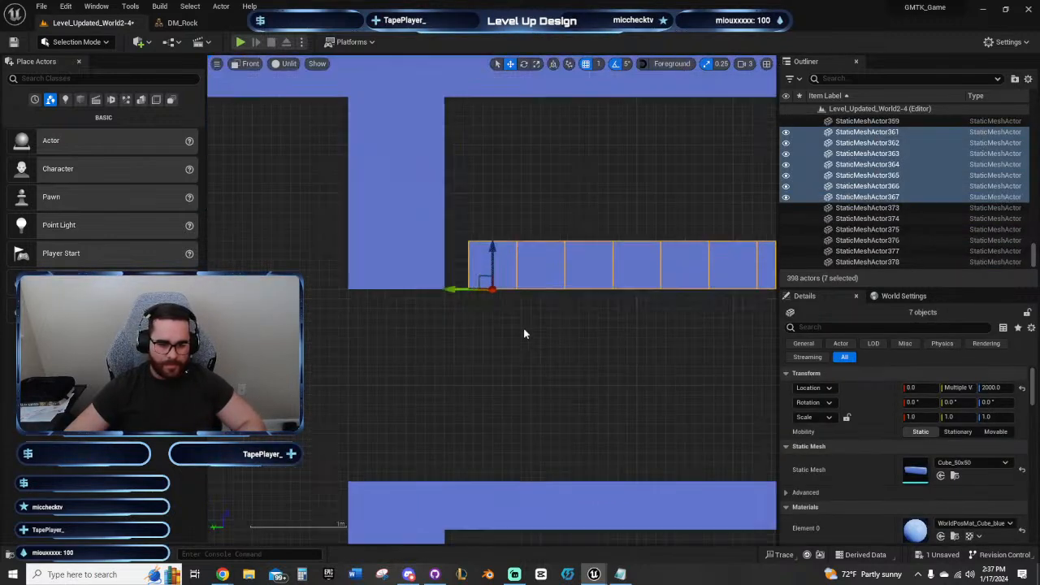
scroll(524, 333, up, 2)
right_drag(524, 333, 622, 434)
drag(563, 371, 513, 381)
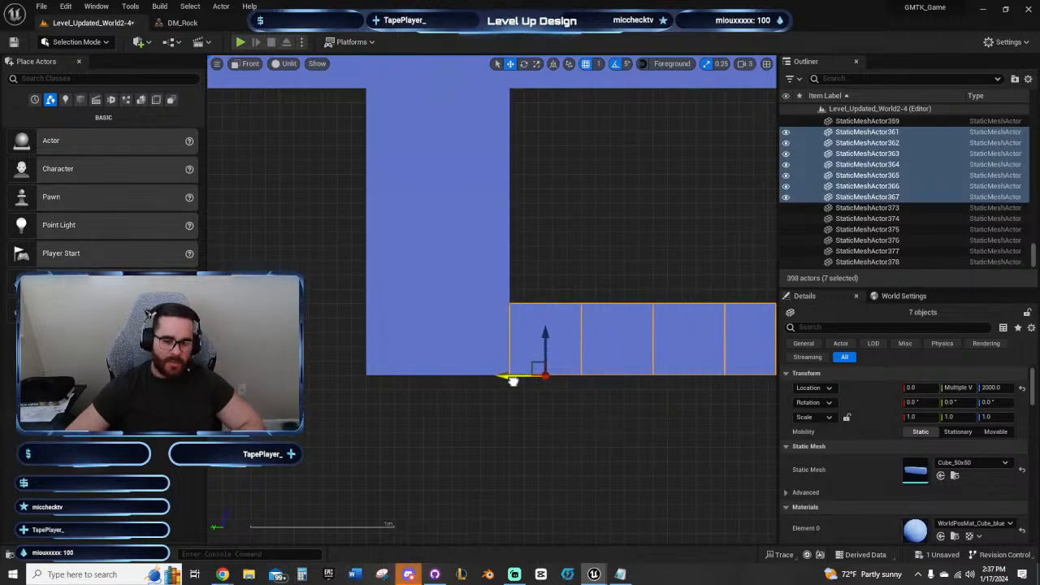
Step: Delete the lower ledge's end block to match the length of the upper ledge
click(578, 453)
right_drag(581, 456, 439, 323)
scroll(454, 397, down, 2)
scroll(439, 323, down, 4)
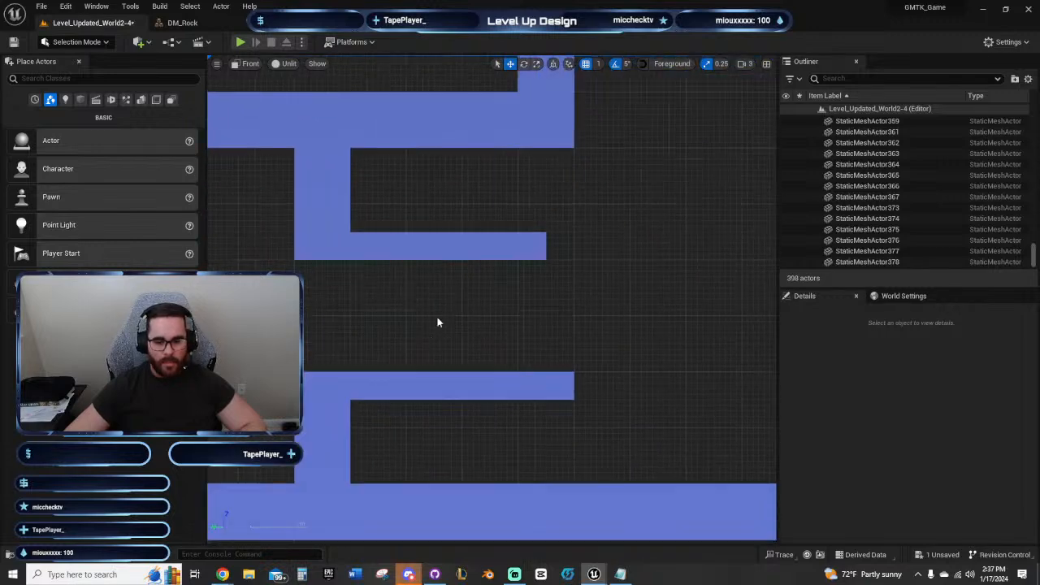
click(405, 382)
click(357, 385)
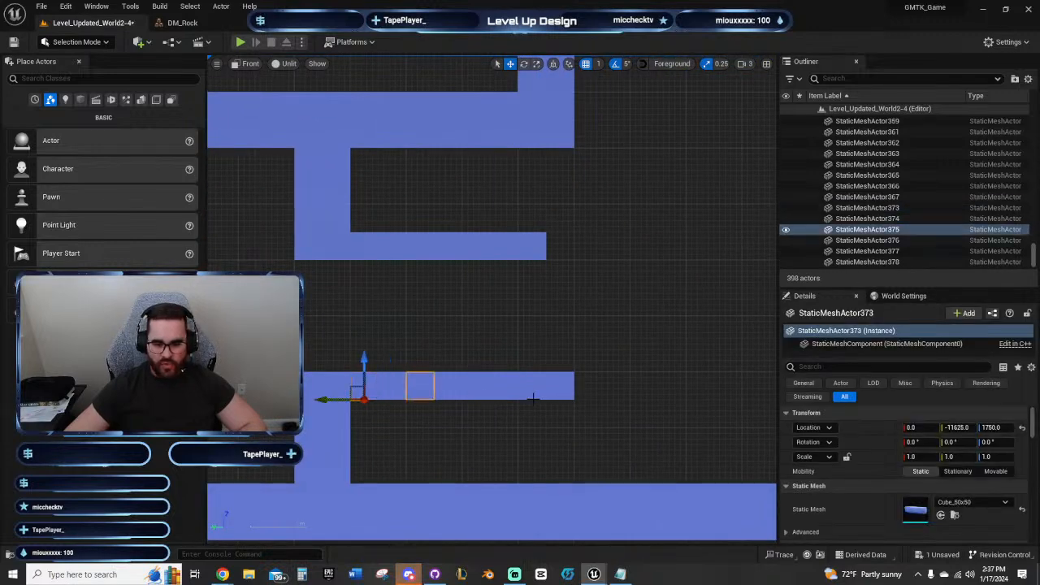
click(565, 385)
key(Delete)
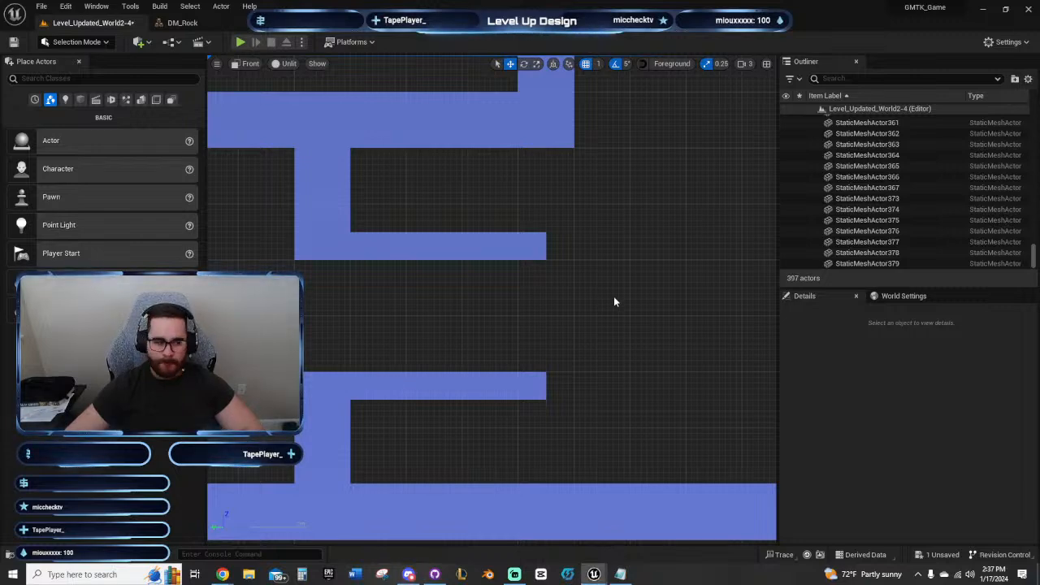
Step: Playtest the pillar gap by running the character to the floor pillar and jumping onto the lower ledge, and stop the session
right_drag(614, 296, 482, 283)
scroll(389, 287, down, 3)
right_drag(388, 286, 543, 297)
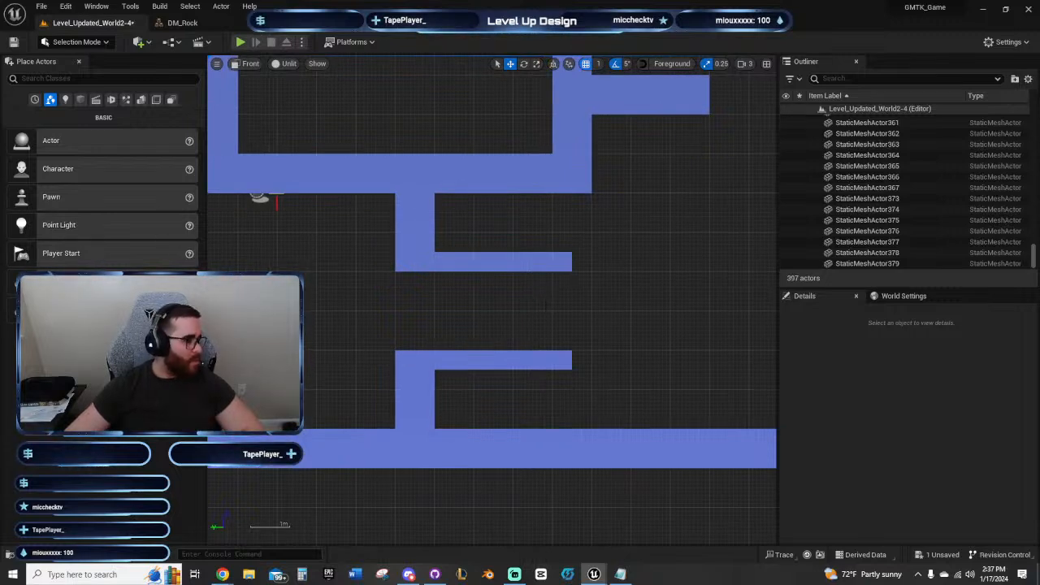
right_drag(582, 331, 609, 355)
click(241, 42)
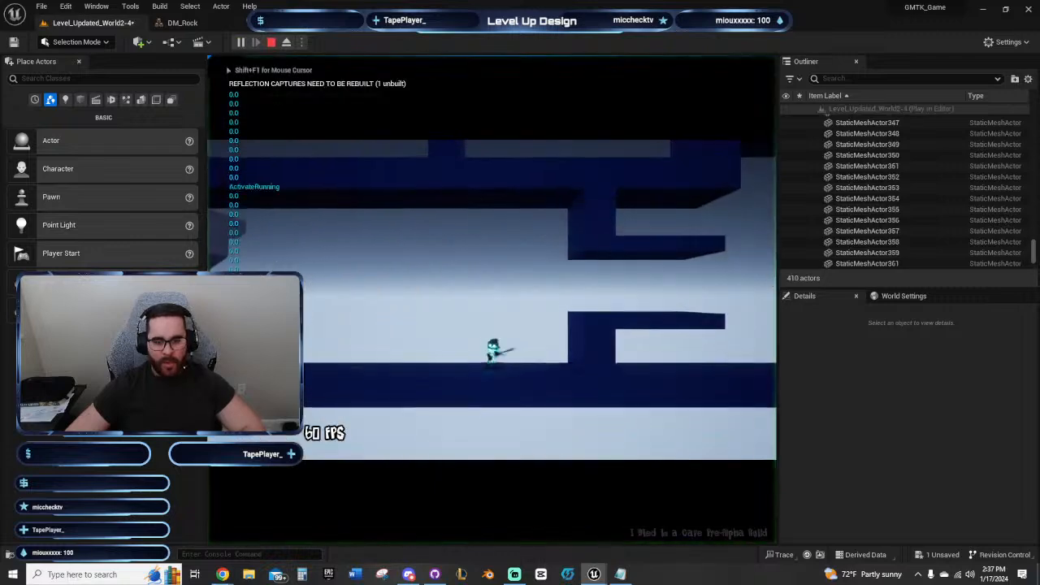
key(d)
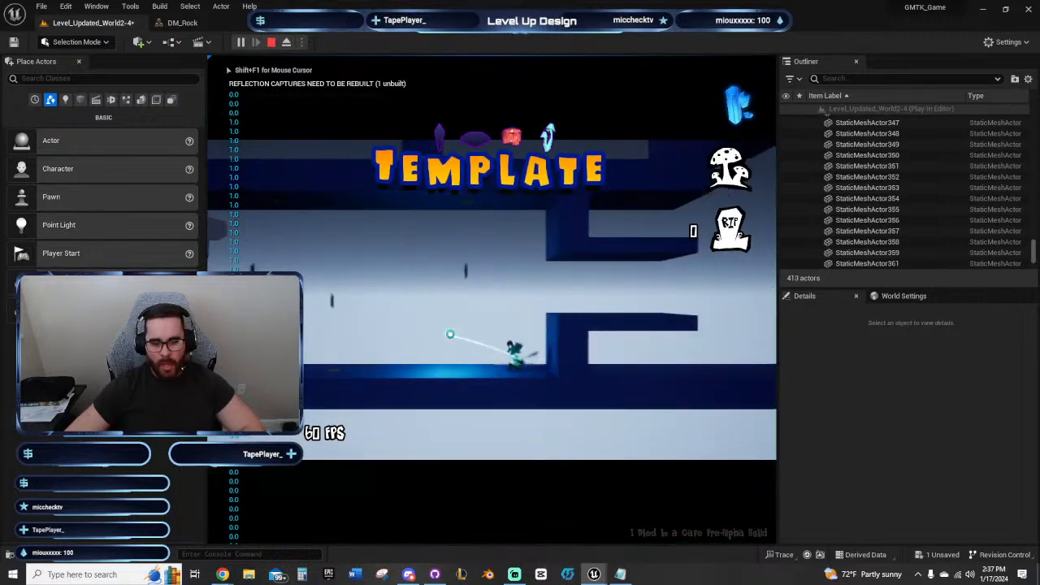
key(space)
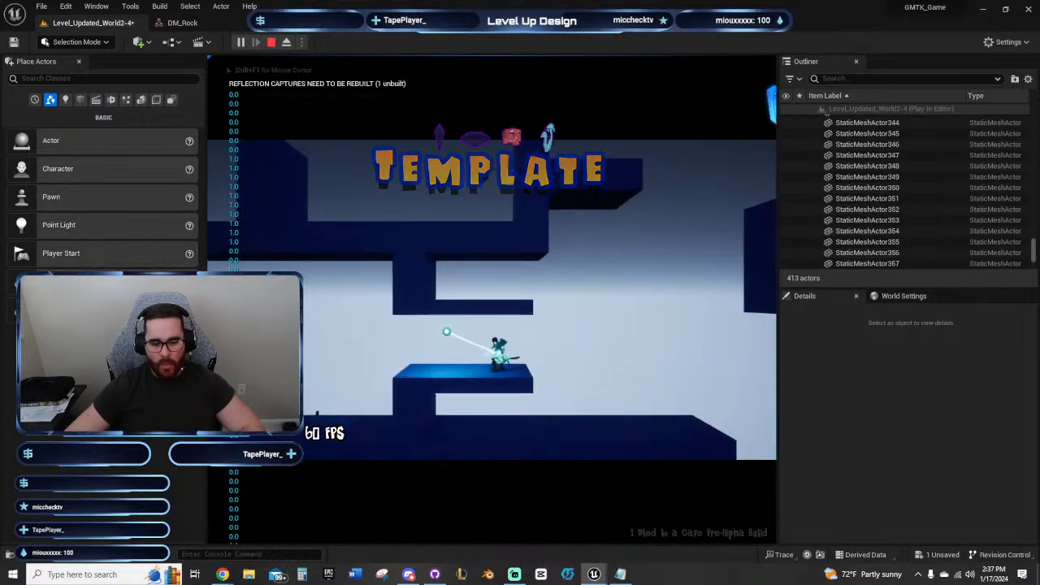
key(Escape)
Step: Extend the upper and lower ledges outward by six duplicated Cube_50x50 blocks each, so both end at Y -12225
click(469, 302)
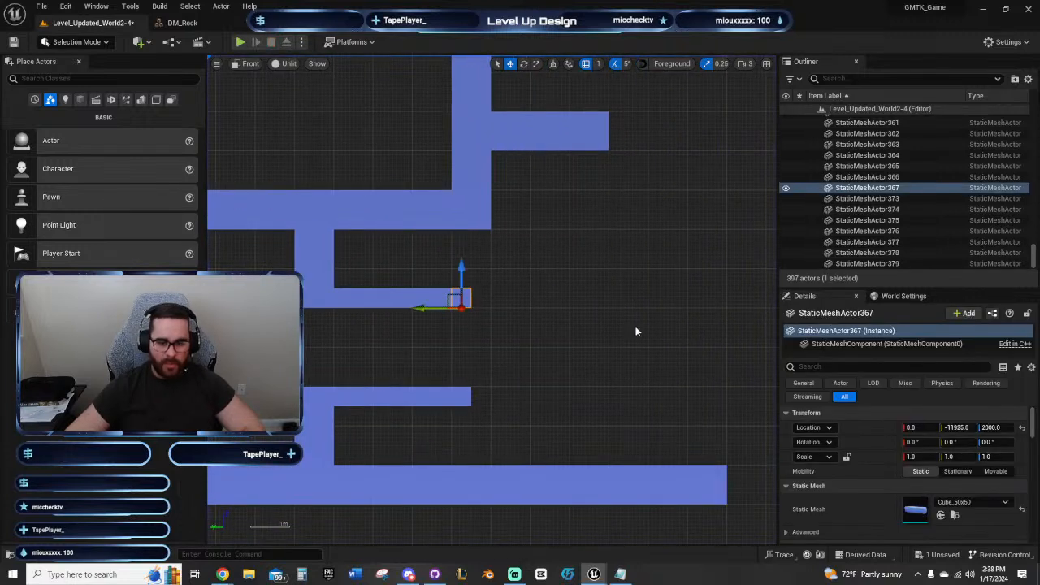
alt+drag(461, 299, 578, 299)
click(467, 400)
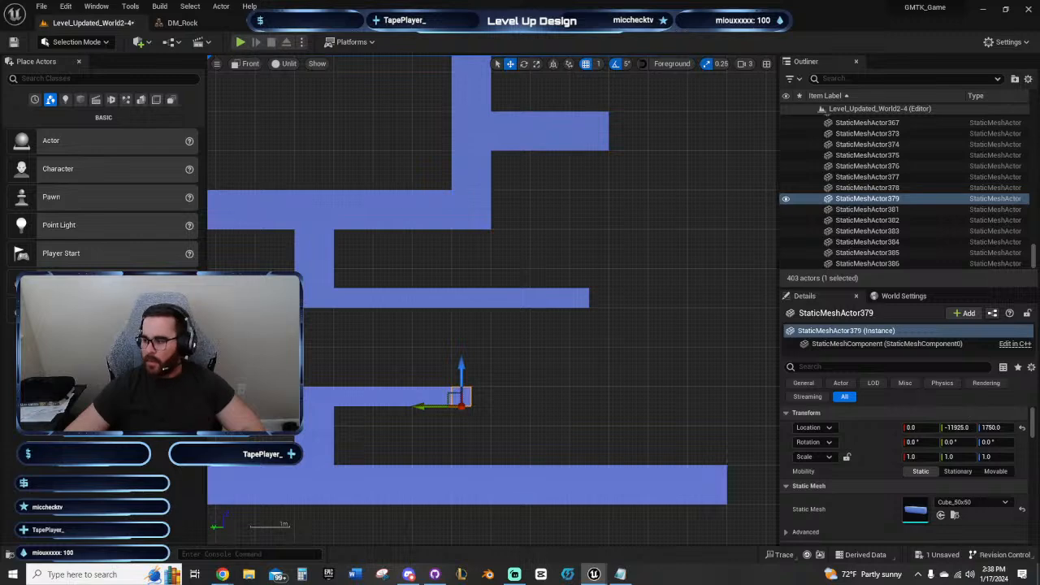
key(alt+shift+Right)
key(alt+shift+Right)
key(alt+shift+Right)
key(alt+shift+Right)
key(alt+shift+Right)
key(alt+shift+Right)
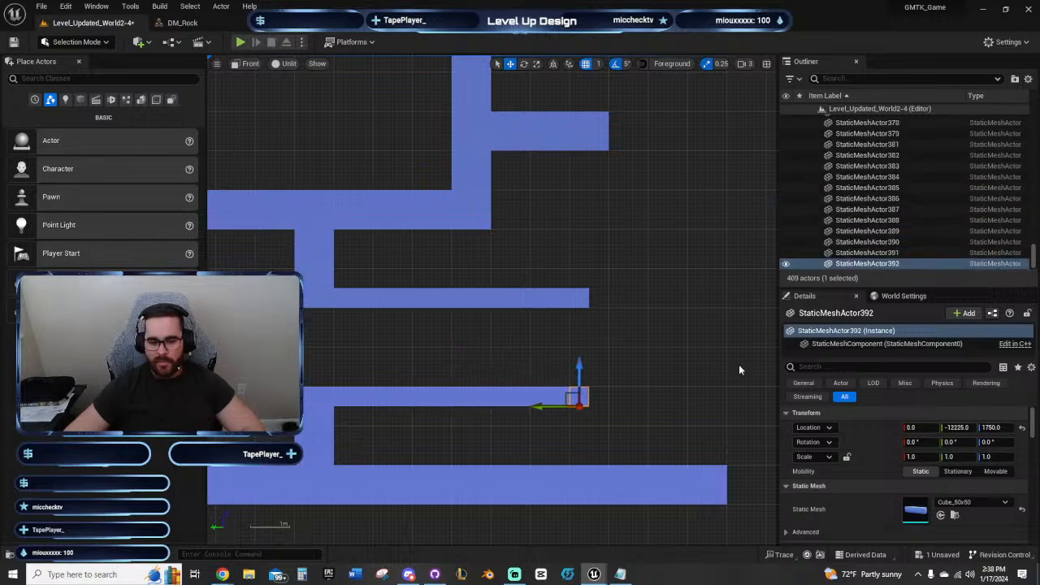
click(655, 348)
right_drag(655, 349, 551, 345)
right_drag(441, 357, 578, 325)
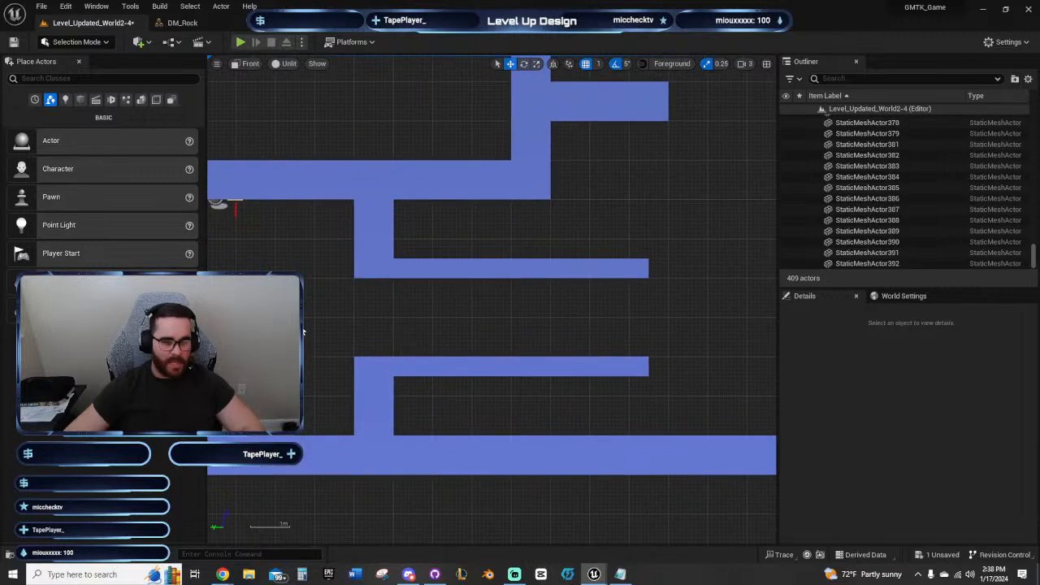
right_drag(367, 319, 269, 330)
right_click(517, 339)
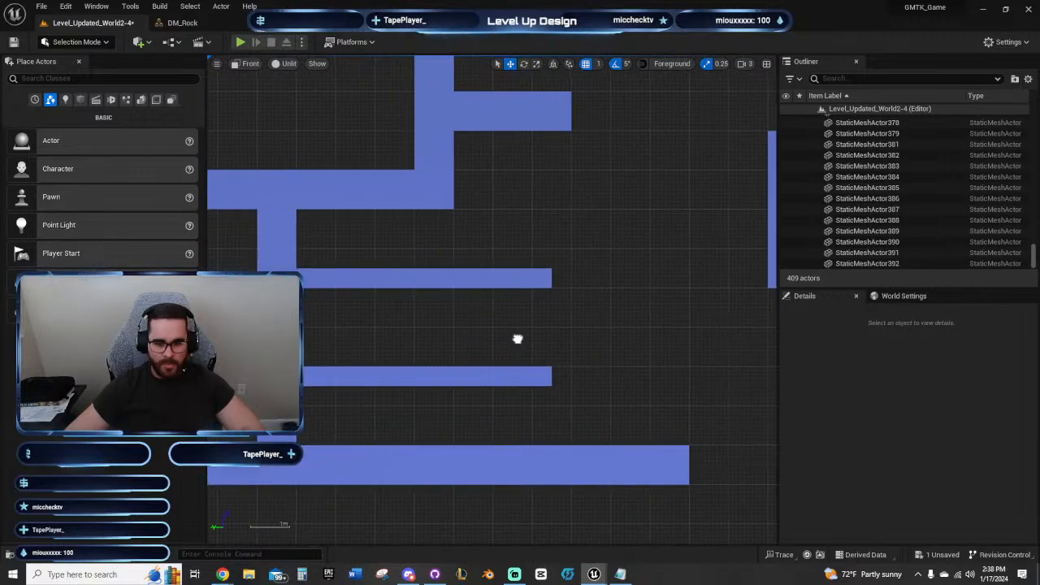
Step: Save the level with the extended ledges
click(600, 289)
right_drag(600, 290, 533, 331)
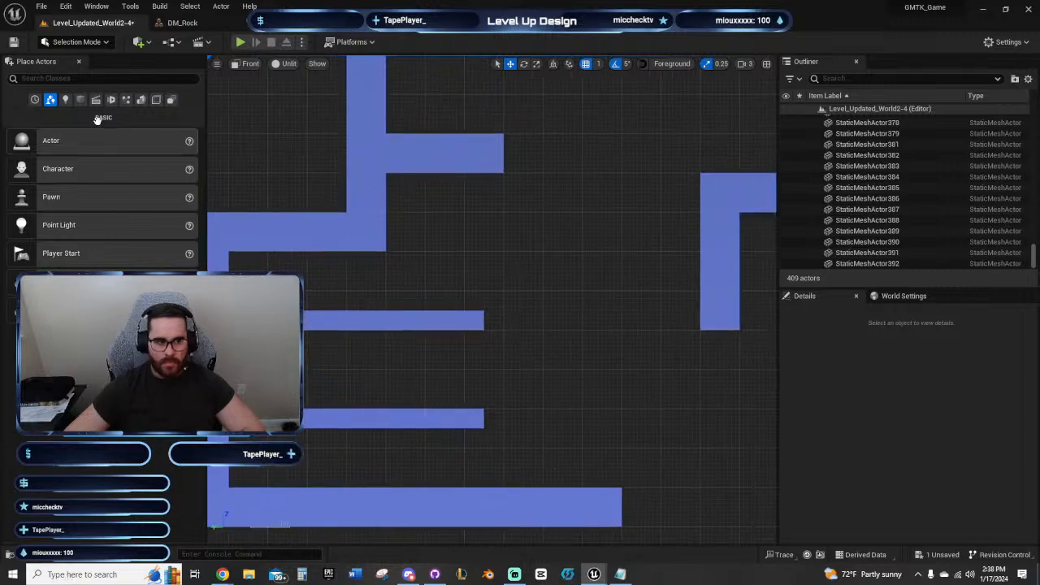
click(13, 41)
Step: Duplicate the Cube_100x100 floor block under the lower ledge's end up to Z 1600, and the ledge's end Cube_50x50 block down to Z 1700
right_drag(584, 401, 577, 351)
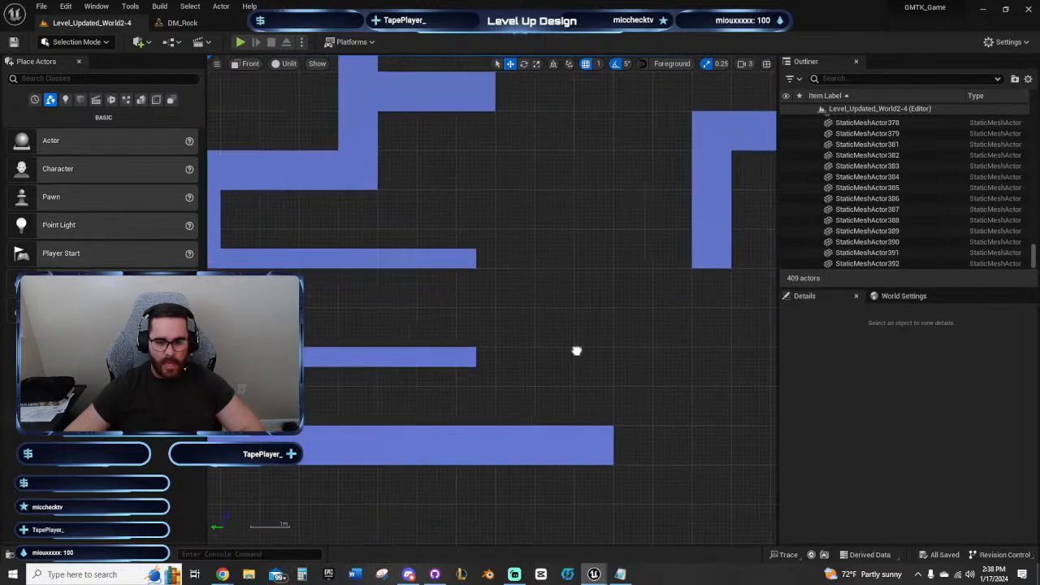
click(478, 447)
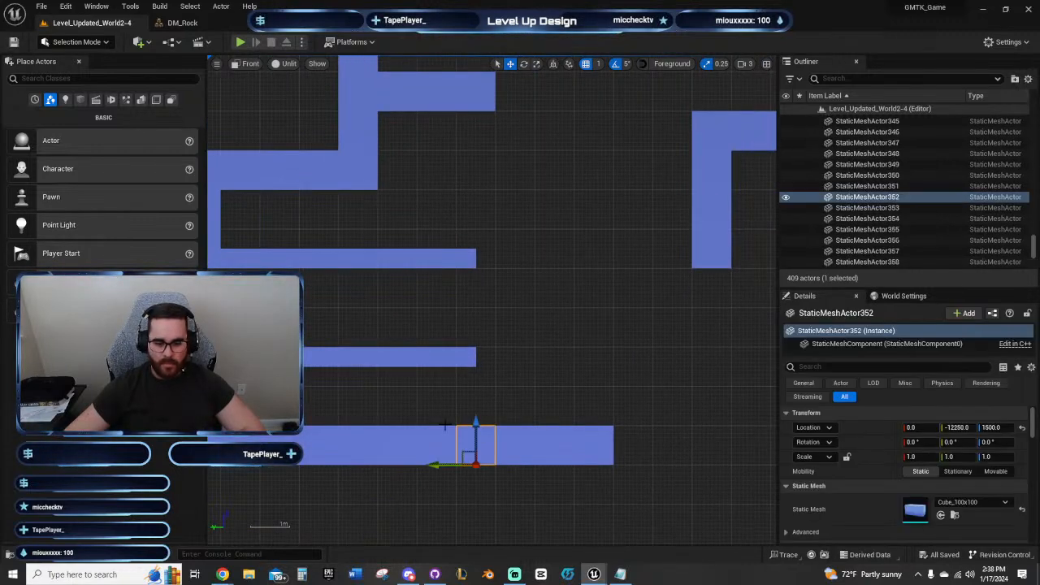
alt+drag(476, 424, 477, 385)
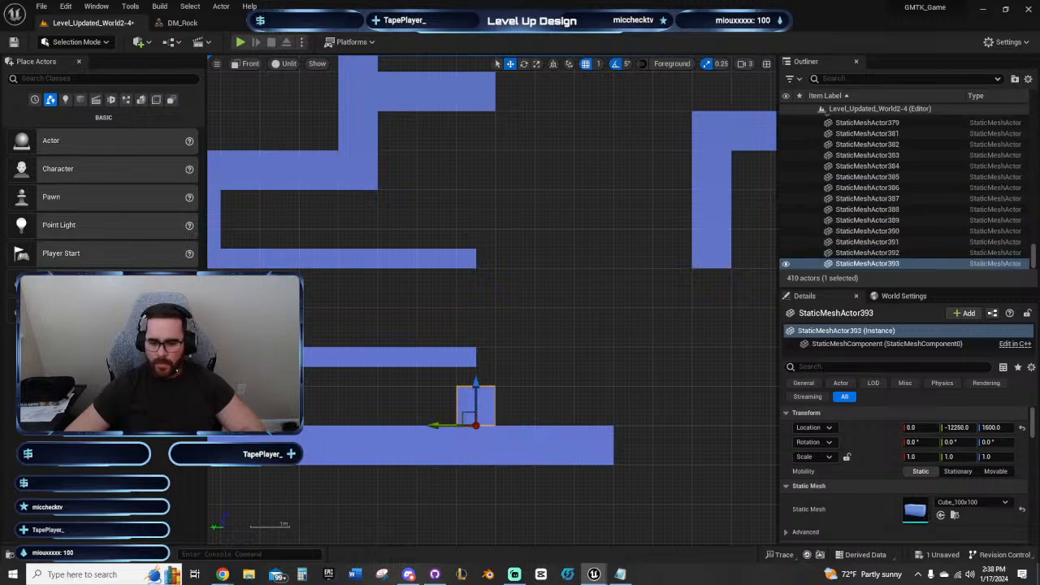
right_drag(493, 383, 574, 392)
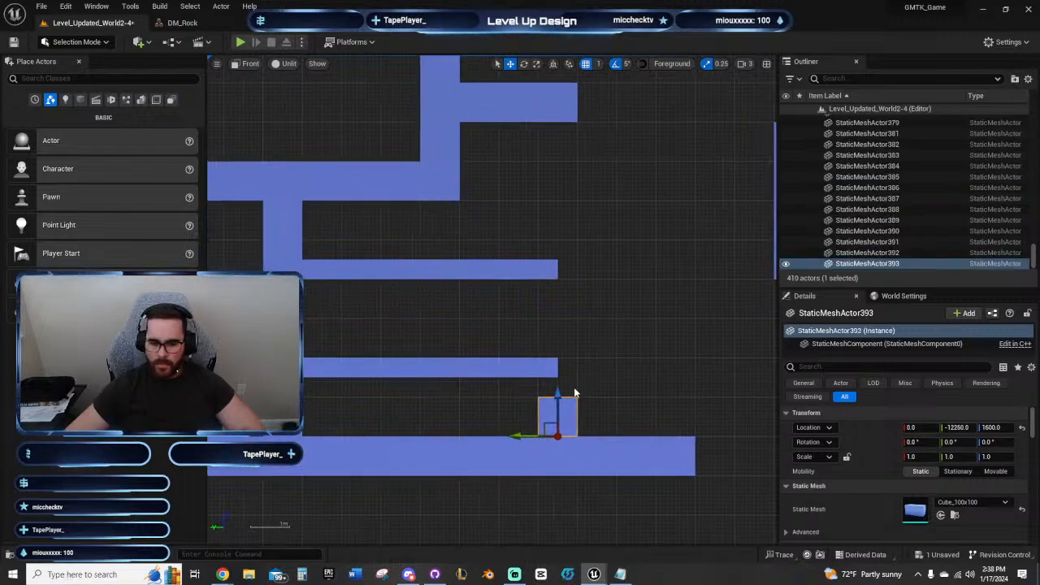
click(546, 368)
alt+drag(547, 369, 547, 390)
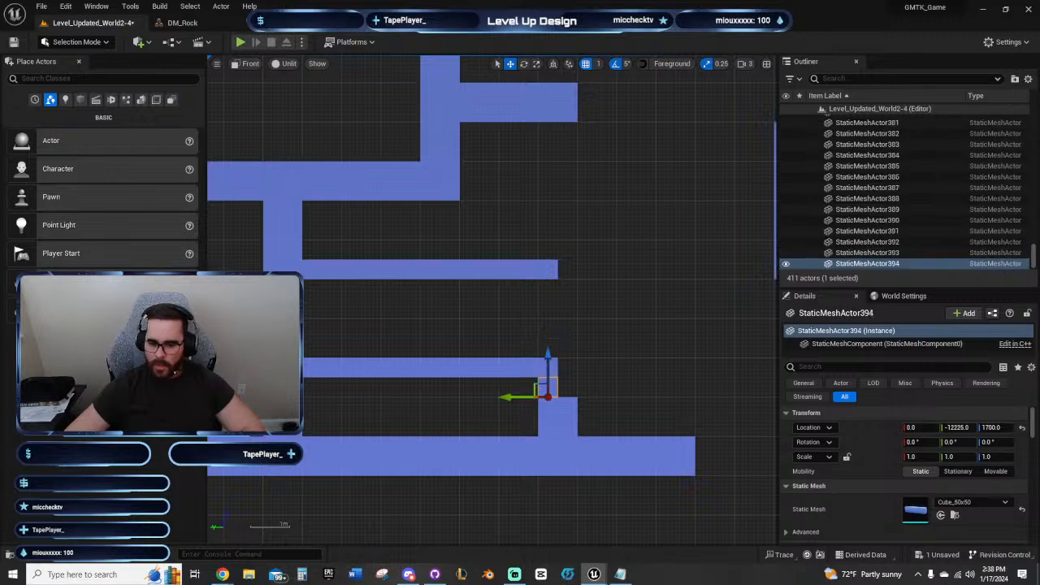
click(687, 356)
Step: Delete the three outermost floor blocks beyond the raised Cube_100x100 block
click(564, 406)
right_drag(654, 425, 530, 416)
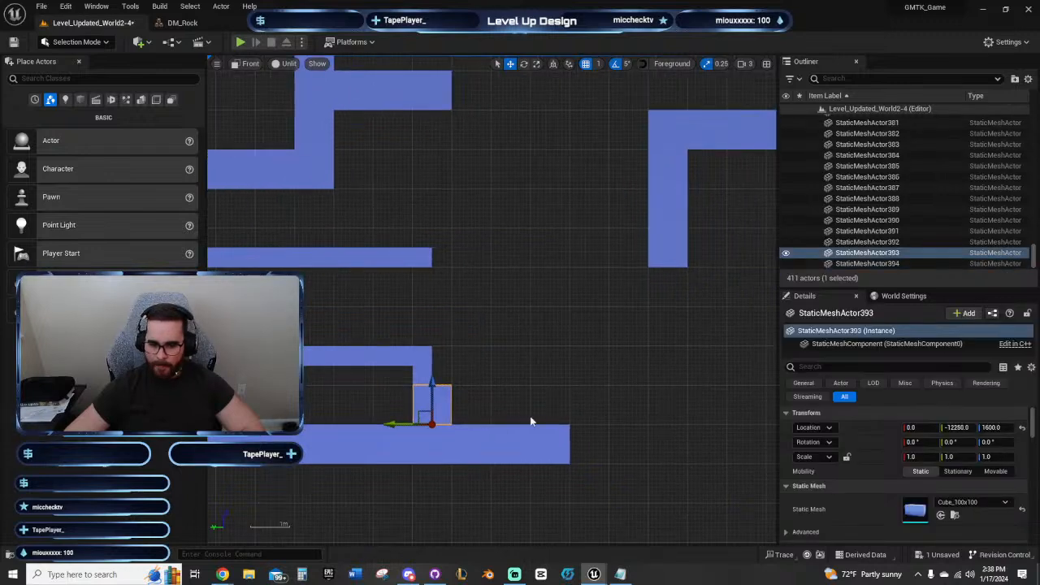
drag(577, 451, 460, 437)
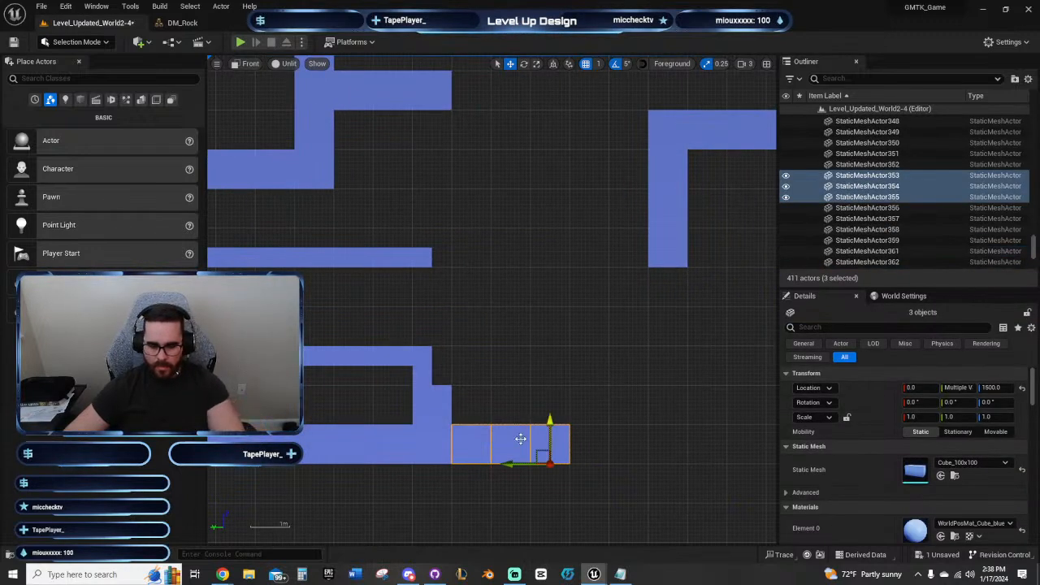
key(Delete)
Step: Extend the raised block outward with three duplicated Cube_100x100 blocks at Z 1600, undoing the surplus fourth copy
click(443, 404)
key(alt+Right)
key(alt+Right)
key(alt+Right)
key(alt+Right)
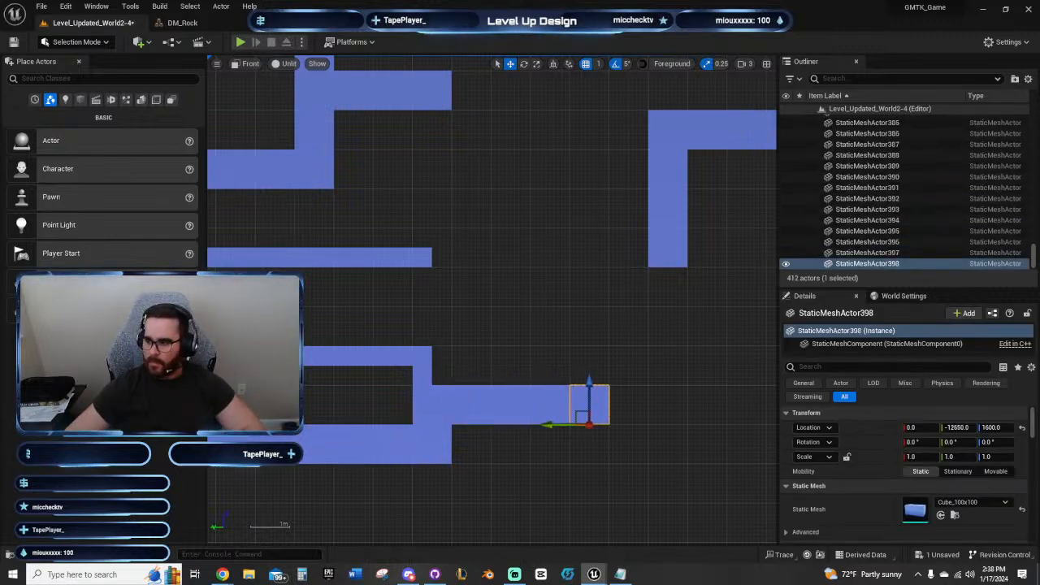
click(625, 377)
key(ctrl+z)
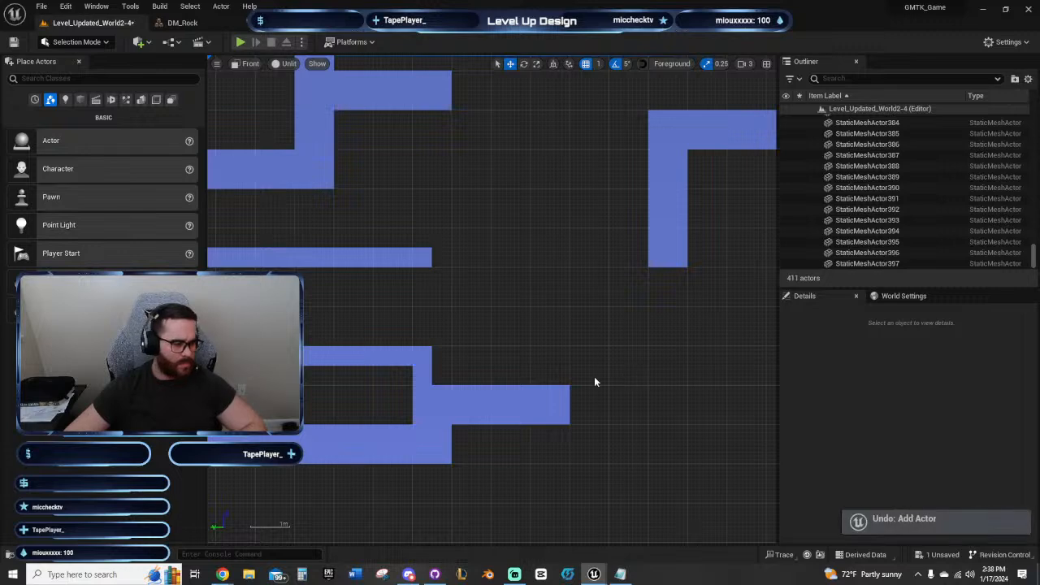
right_drag(564, 362, 603, 364)
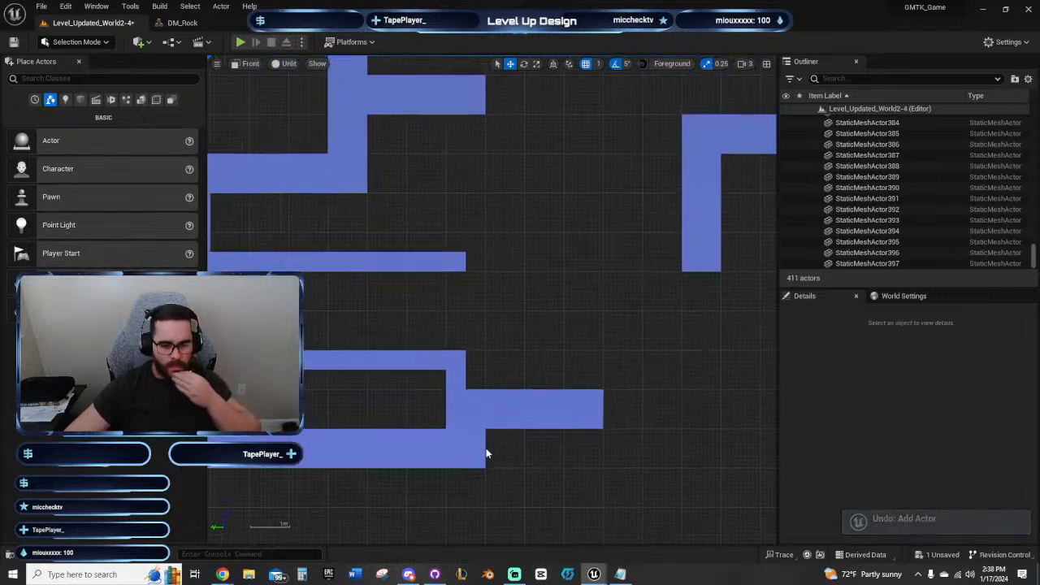
Step: Extend the floor beneath the raised step with two duplicates of its end block, reaching Y -12450 at Z 1500
click(478, 453)
right_drag(579, 461, 595, 465)
right_drag(664, 409, 628, 309)
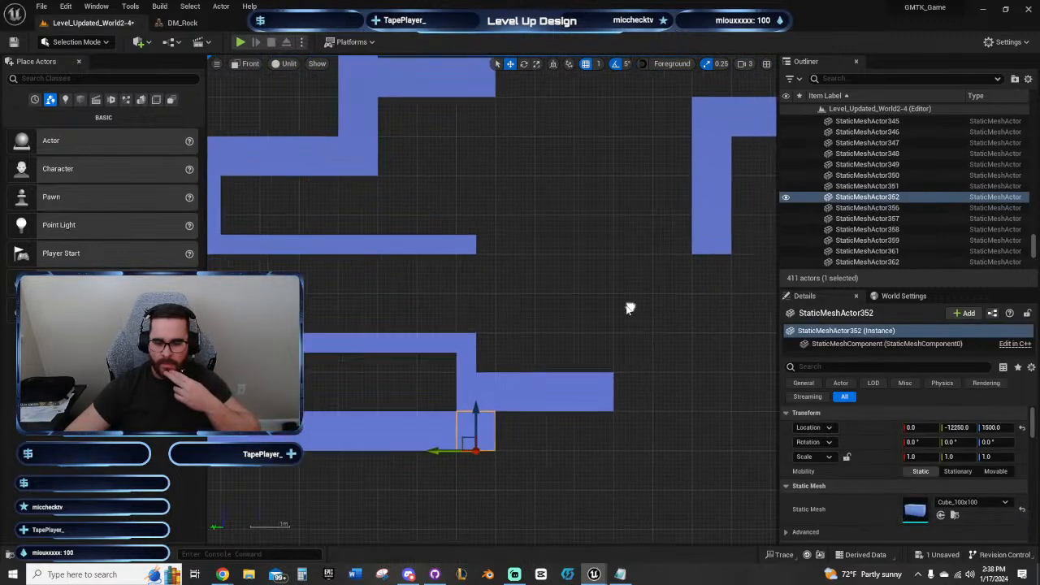
key(alt+Right)
key(alt+Right)
right_drag(501, 307, 546, 347)
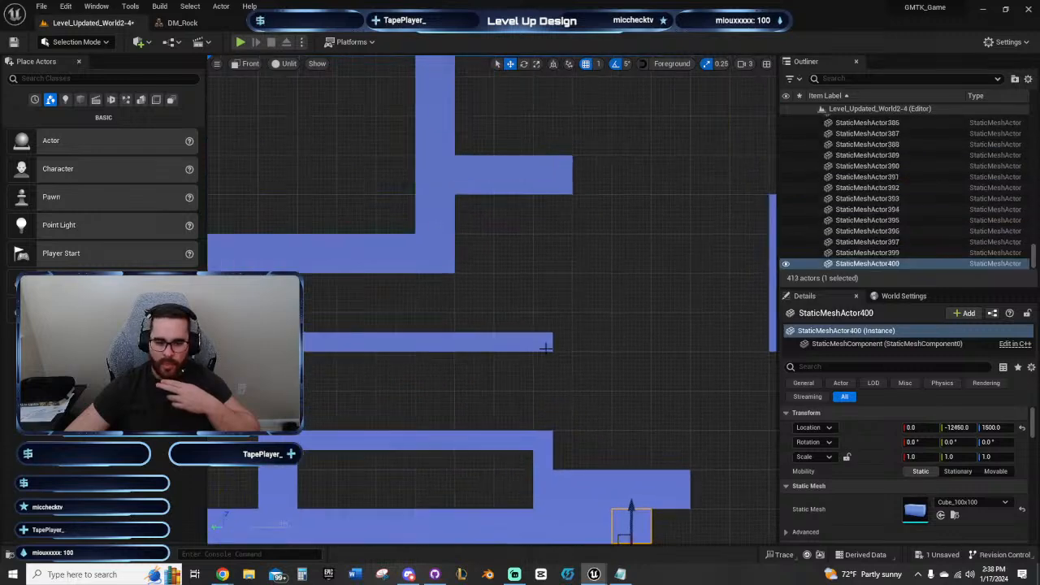
Step: Duplicate the ceiling pillar's Cube_100x100 block four times outward at Z 2100, ending at Y -11950
right_drag(452, 275, 553, 274)
click(423, 300)
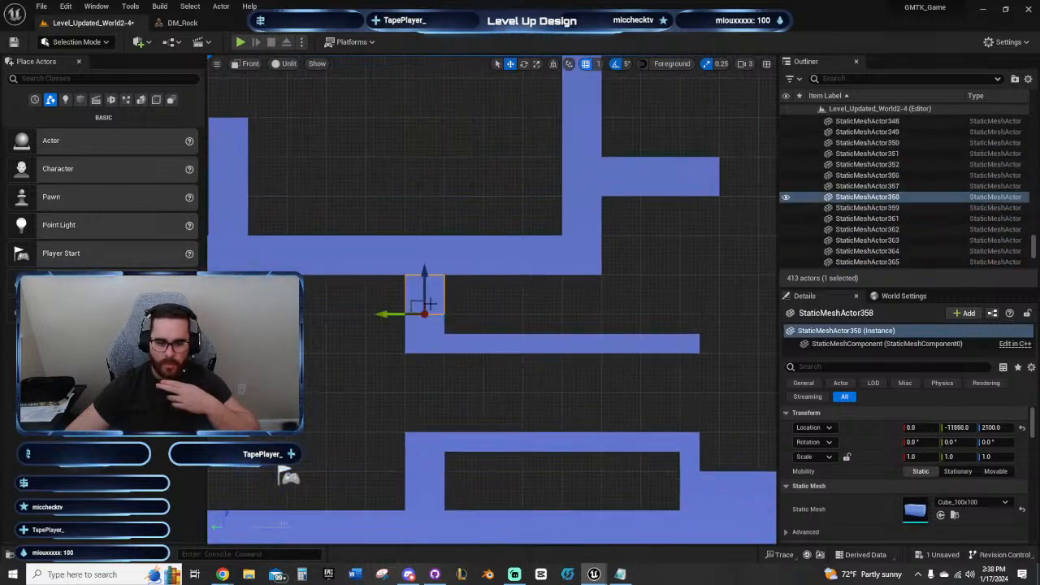
key(alt+Right)
key(alt+Right)
key(alt+Right)
key(alt+Right)
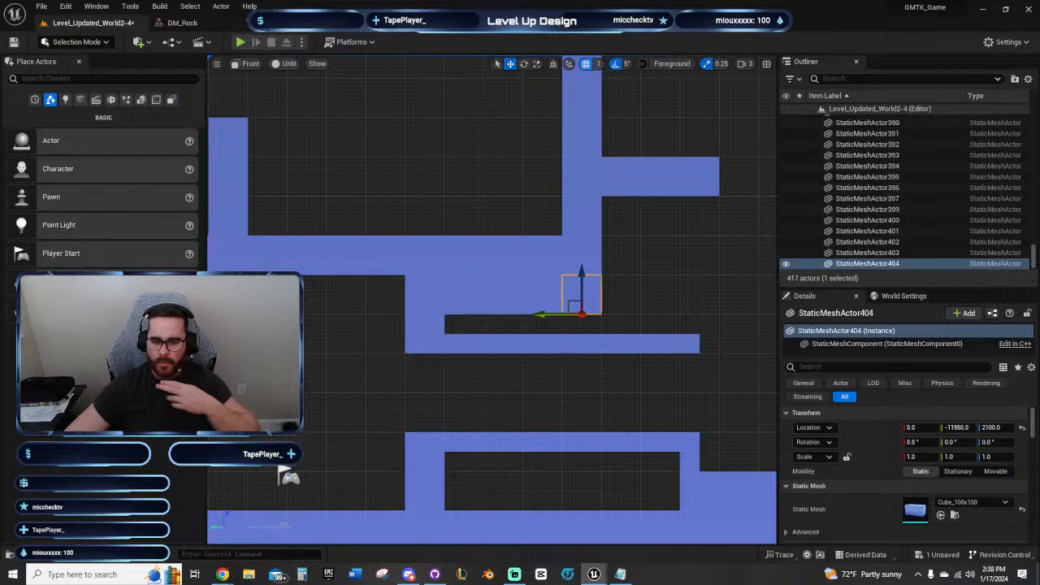
click(727, 267)
Step: Lower the four duplicated ceiling blocks to Z 2000 to thicken the inner part of the upper ledge
right_drag(665, 269, 548, 271)
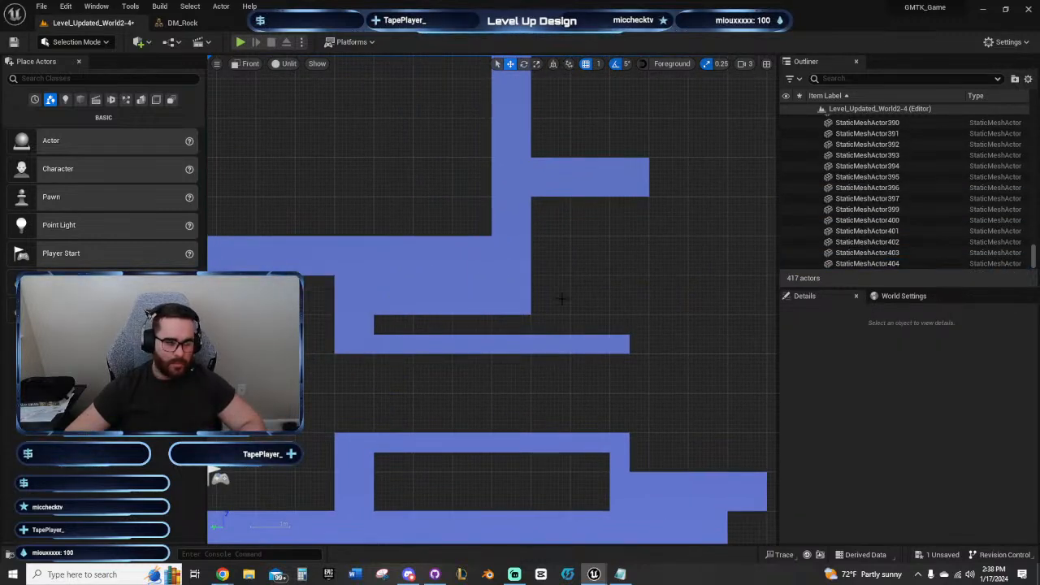
drag(412, 302, 400, 299)
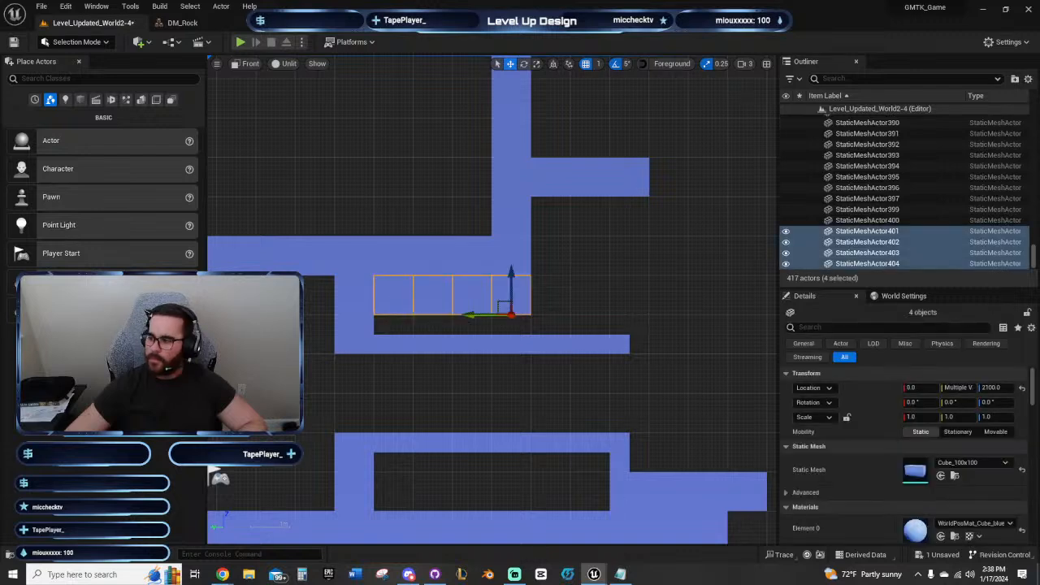
drag(511, 274, 512, 314)
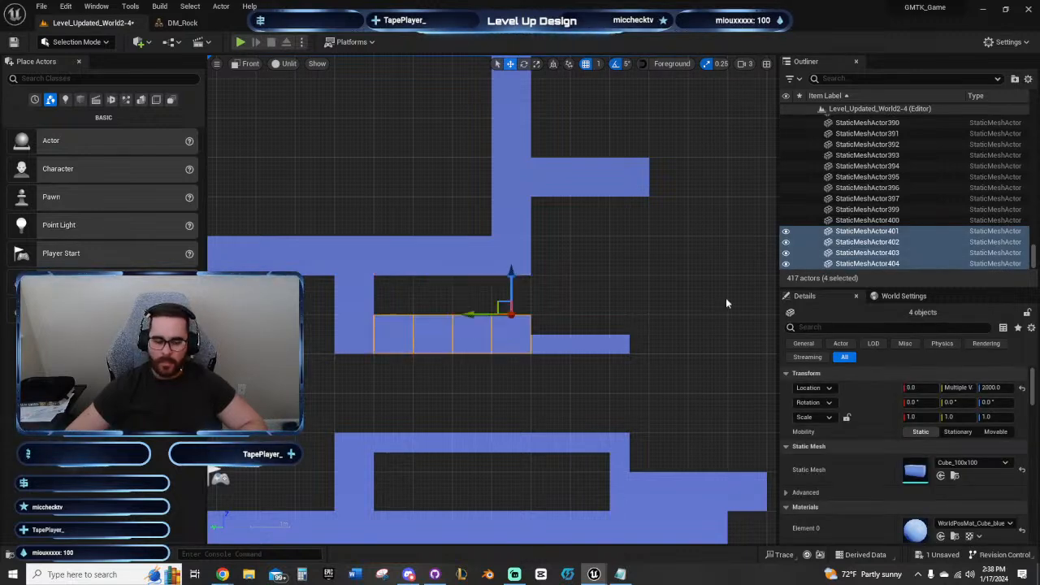
click(607, 303)
Step: Using world-space transforms, duplicate the fire BP_StateChanger4 near the rock and move the copy over the upper ledge at about Y -12098
right_drag(608, 303, 726, 405)
scroll(573, 362, down, 6)
right_drag(404, 381, 676, 359)
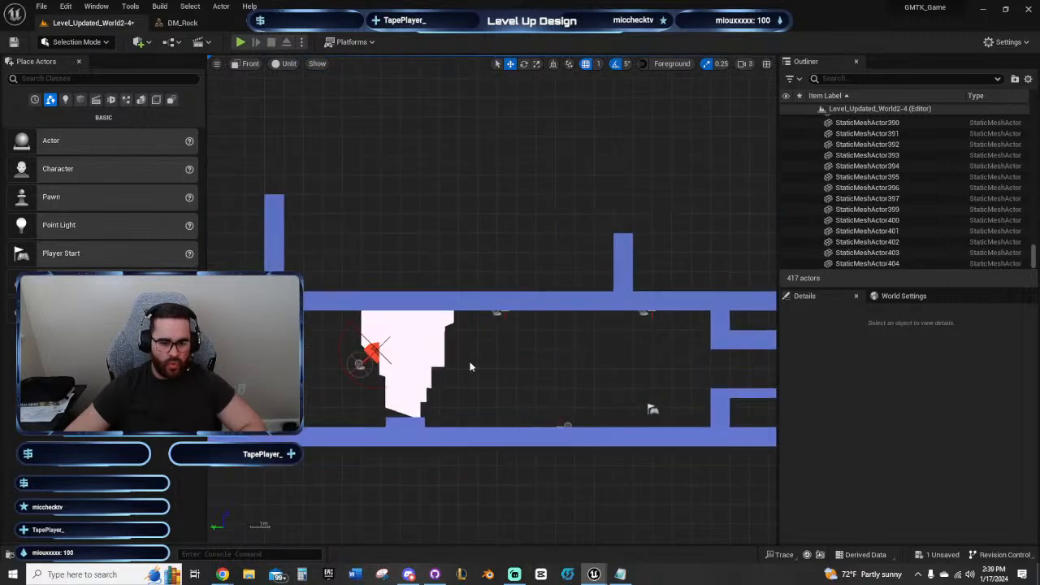
right_drag(469, 367, 566, 359)
click(362, 312)
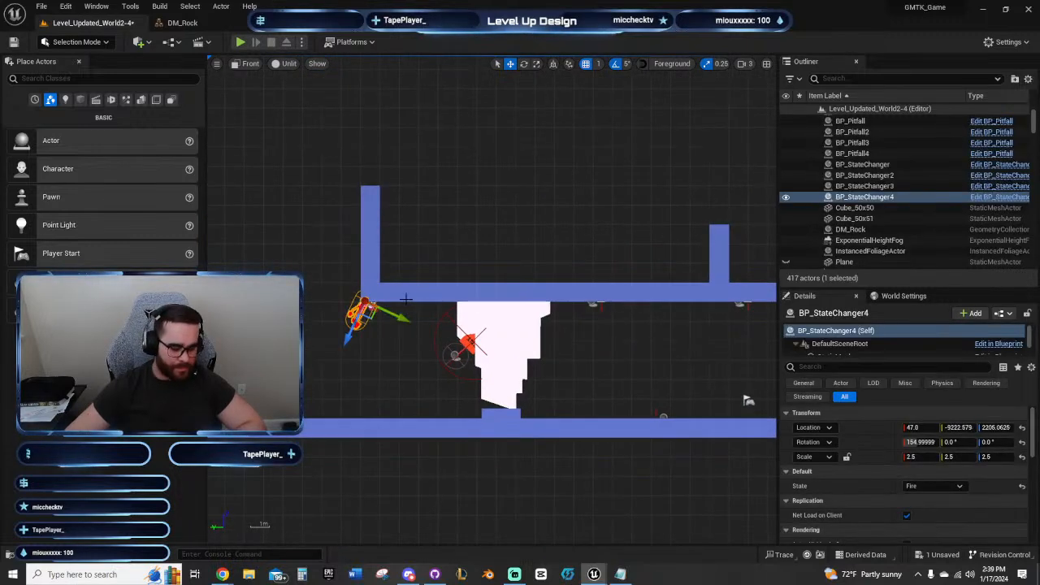
right_drag(446, 327, 439, 340)
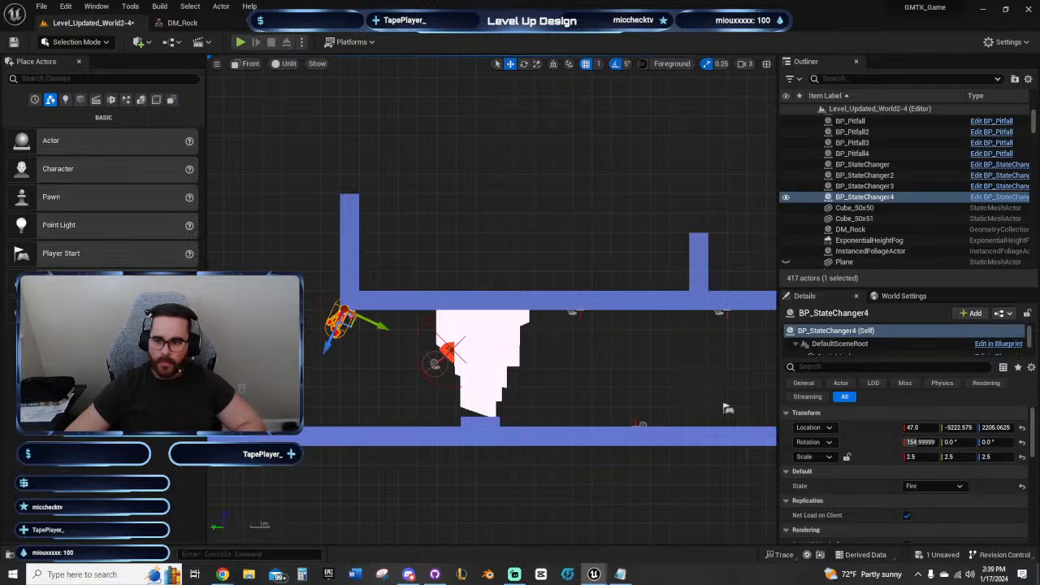
click(571, 67)
click(553, 65)
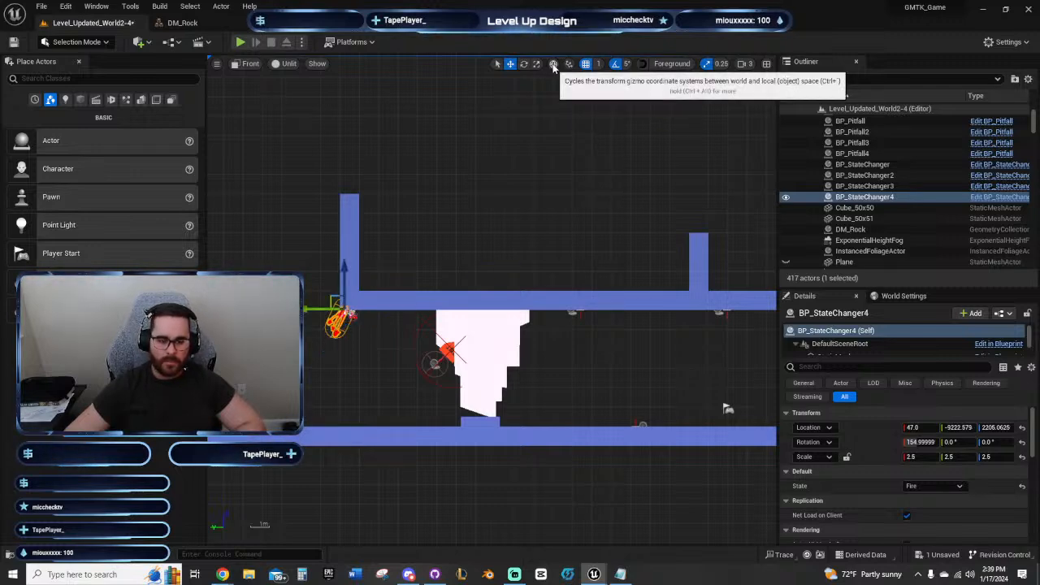
alt+drag(311, 307, 674, 309)
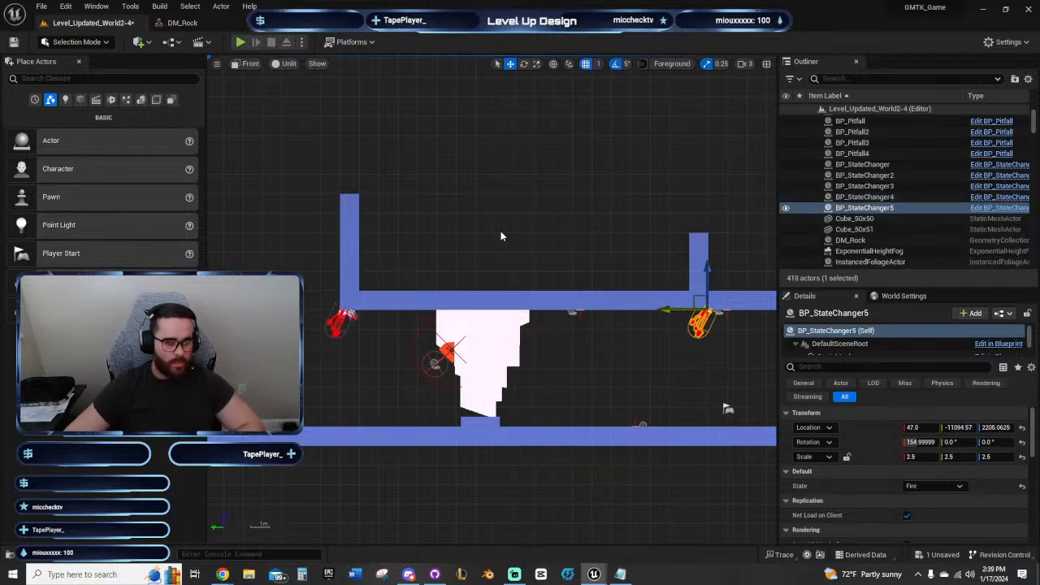
right_drag(614, 234, 223, 244)
right_drag(367, 320, 326, 311)
drag(326, 310, 515, 313)
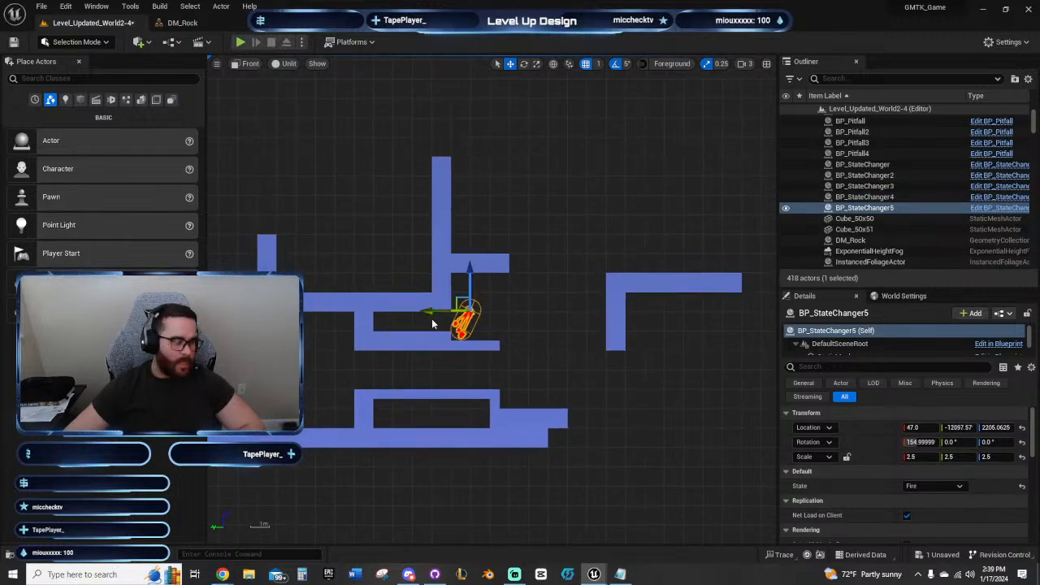
Step: Rotate the copied fire mushroom to -15° and seat it on the upper ledge against the thicker blocks, at about Y -12015 and Z 2048
mouse_move(533, 342)
right_down()
mouse_move(600, 347)
mouse_move(581, 366)
mouse_move(524, 357)
right_up()
scroll(545, 340, up, 3)
scroll(477, 345, up, 4)
key(e)
mouse_move(475, 346)
mouse_down()
mouse_move(463, 348)
mouse_move(475, 350)
mouse_up()
key(w)
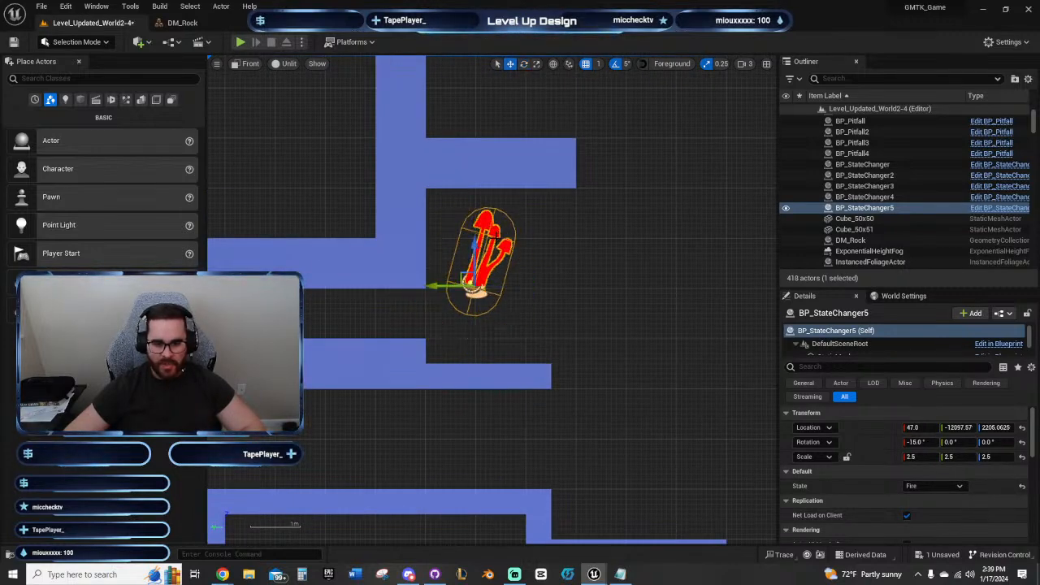
drag(469, 247, 476, 328)
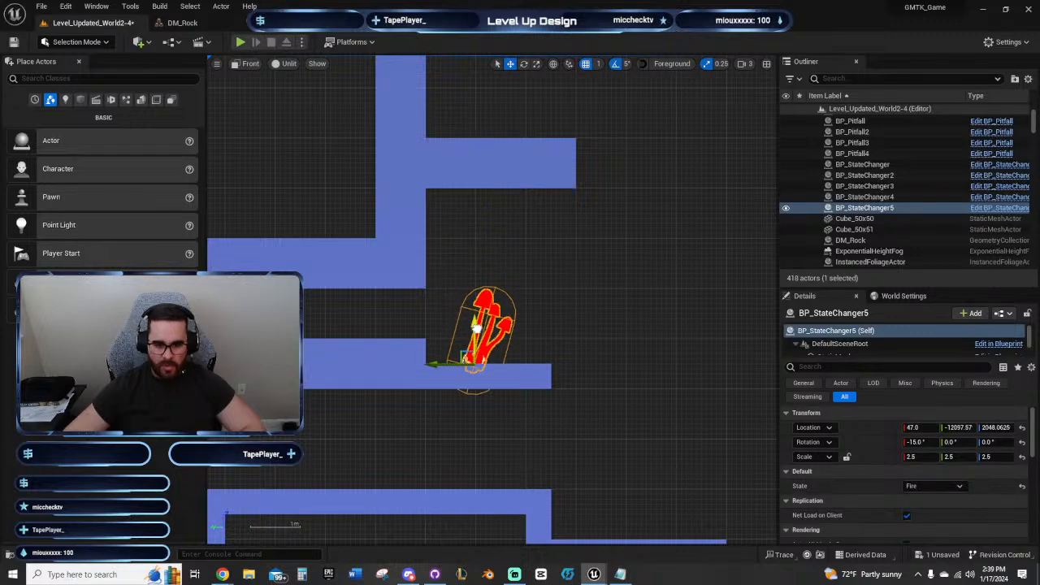
drag(441, 368, 398, 365)
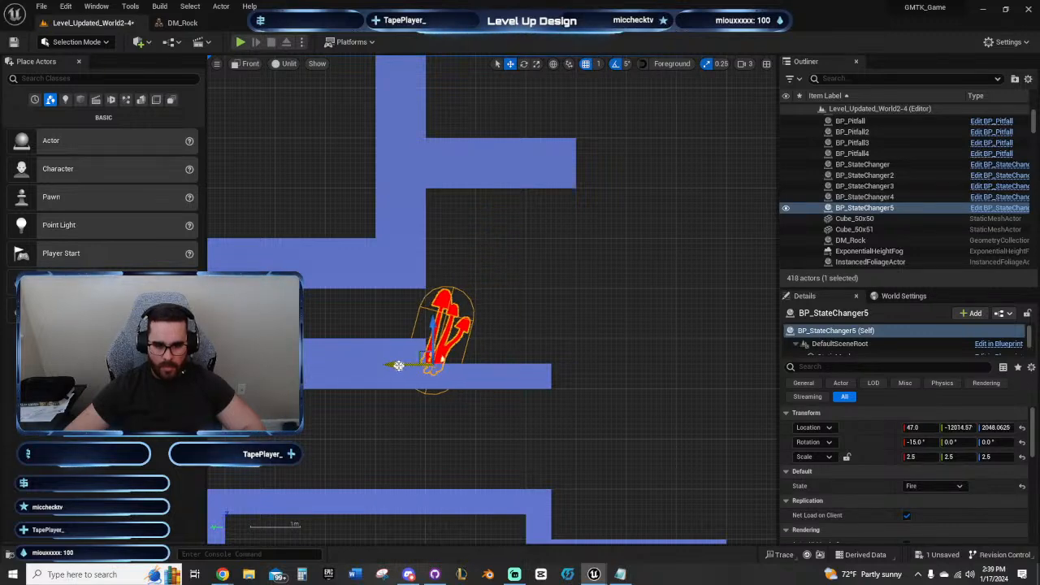
click(544, 309)
Step: Duplicate the ledge's fire mushroom outward to about Y -12158 and rotate the copy to 15°
right_drag(543, 309, 523, 348)
click(396, 388)
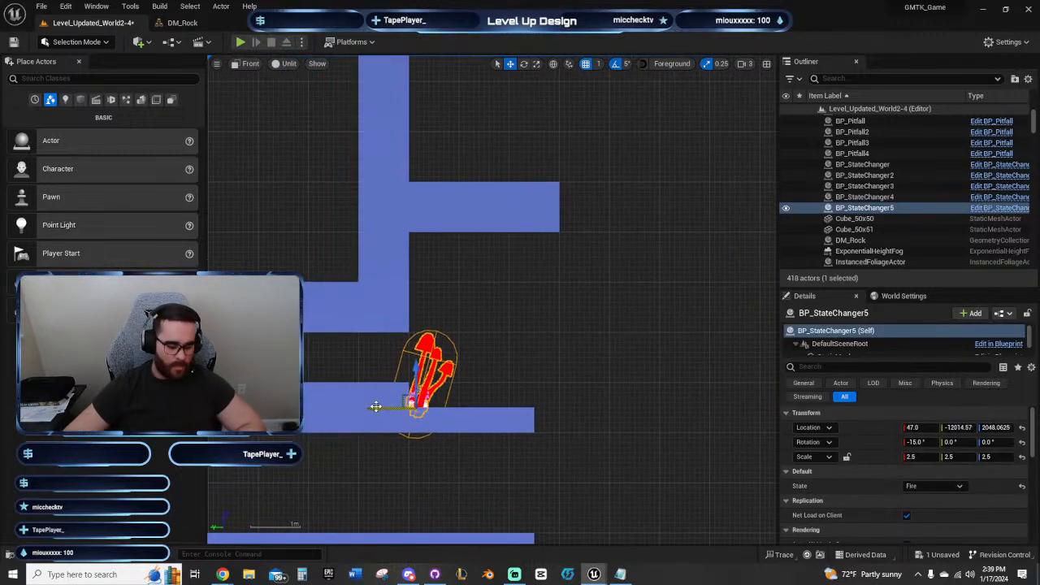
alt+drag(375, 407, 427, 407)
key(e)
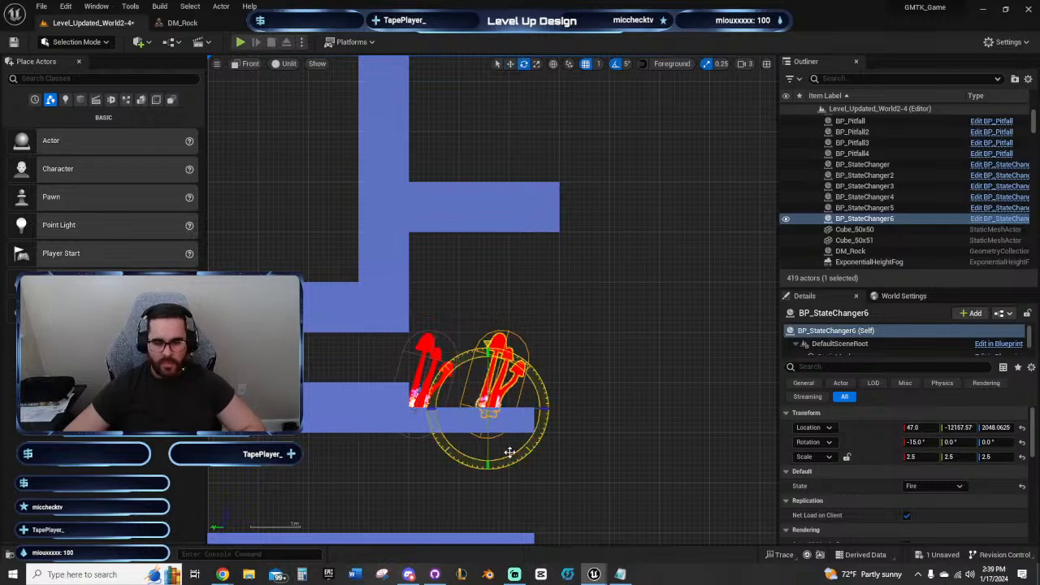
mouse_move(511, 452)
mouse_down()
mouse_move(494, 460)
mouse_move(518, 447)
mouse_up()
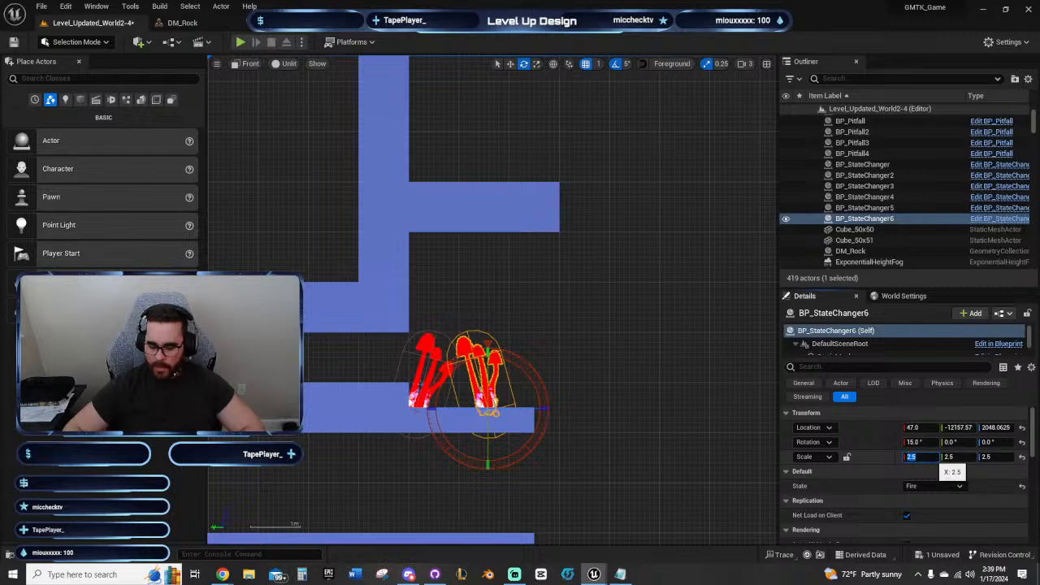
Step: Scale the second fire mushroom to 2.0, keep its state as Fire, and shift it closer to the first at about Y -12136
drag(932, 456, 925, 457)
click(934, 486)
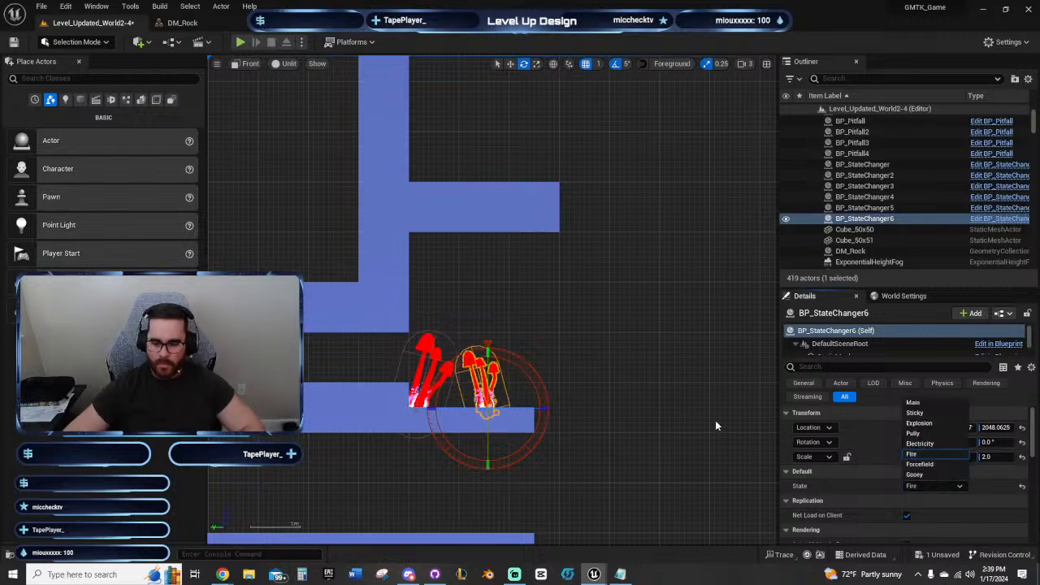
click(914, 454)
key(w)
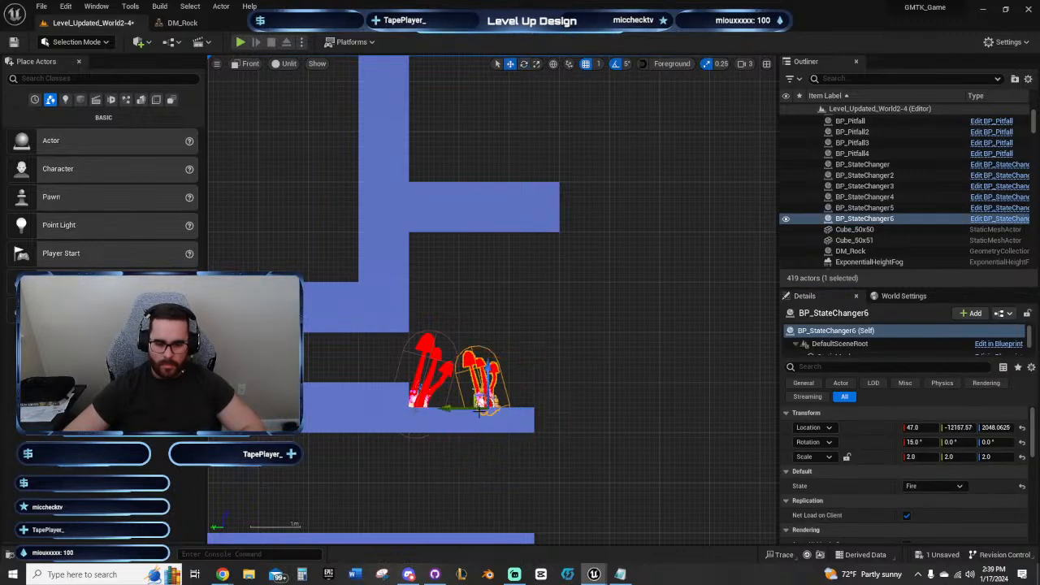
mouse_move(460, 409)
mouse_down()
mouse_move(422, 411)
mouse_move(446, 411)
mouse_up()
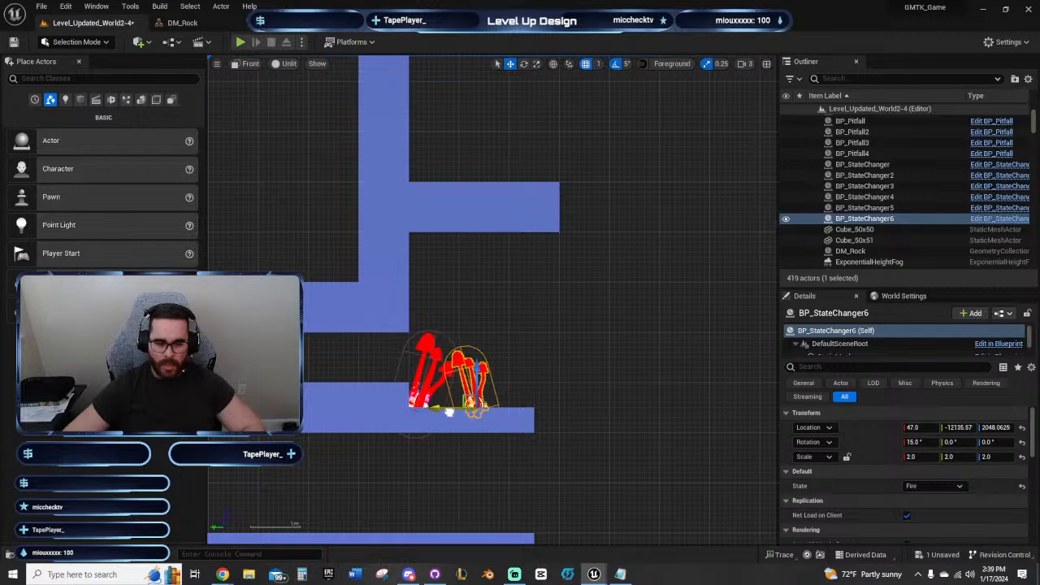
click(613, 358)
right_drag(613, 356, 521, 235)
scroll(567, 288, down, 2)
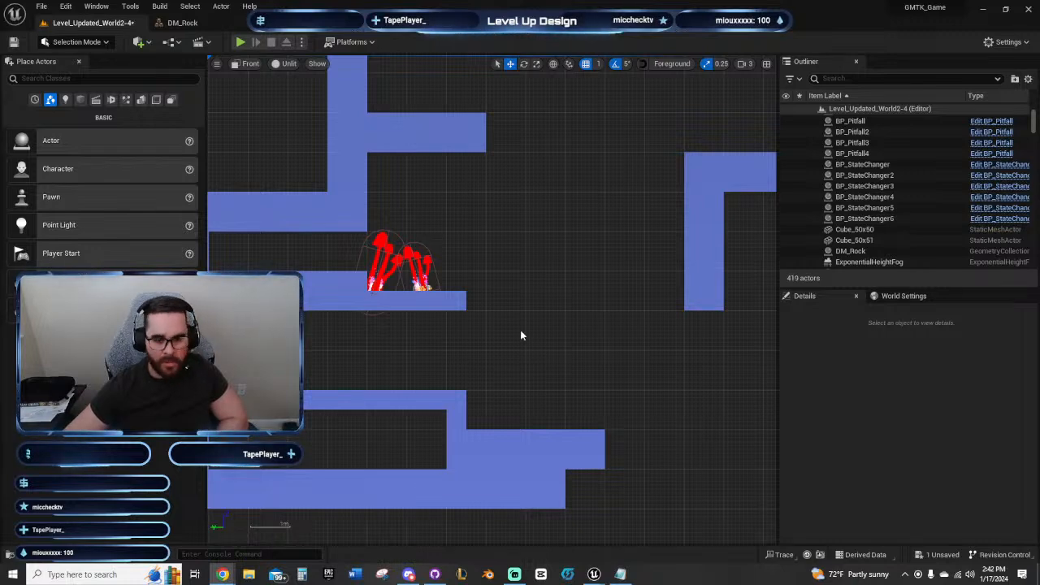
right_drag(521, 330, 439, 350)
right_drag(356, 362, 640, 300)
scroll(571, 345, down, 4)
scroll(627, 300, down, 3)
right_drag(459, 297, 410, 305)
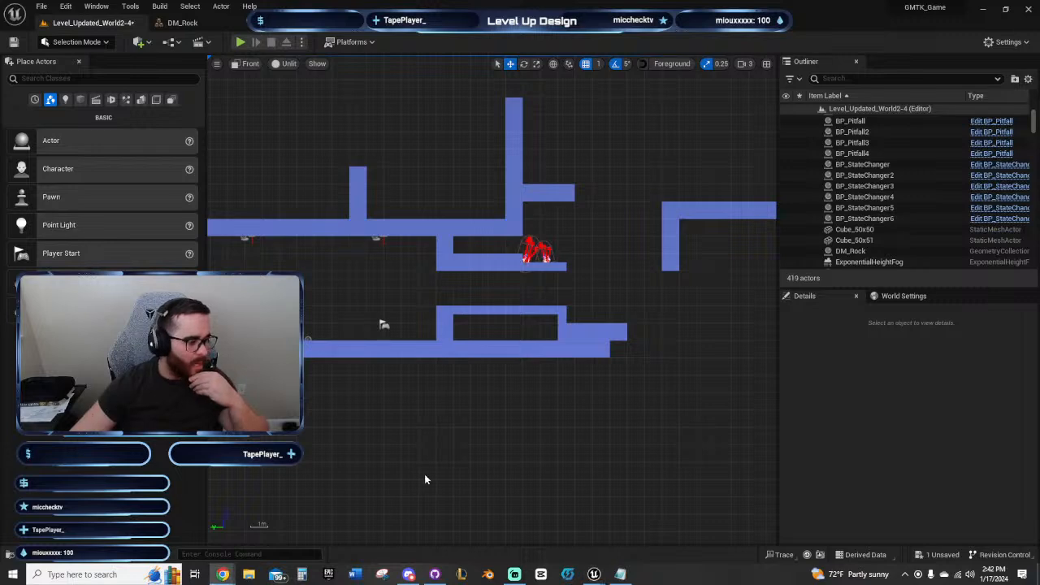
Step: Playtest the section, firing projectiles at the ledge's fire mushrooms and jumping the gap to the far platform
right_drag(384, 292, 442, 306)
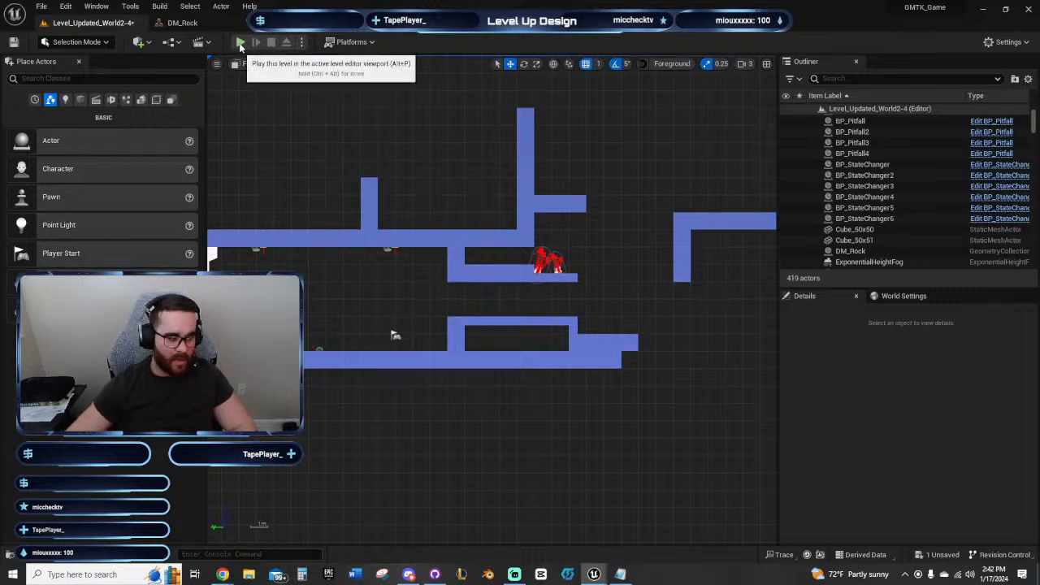
click(241, 42)
key(d)
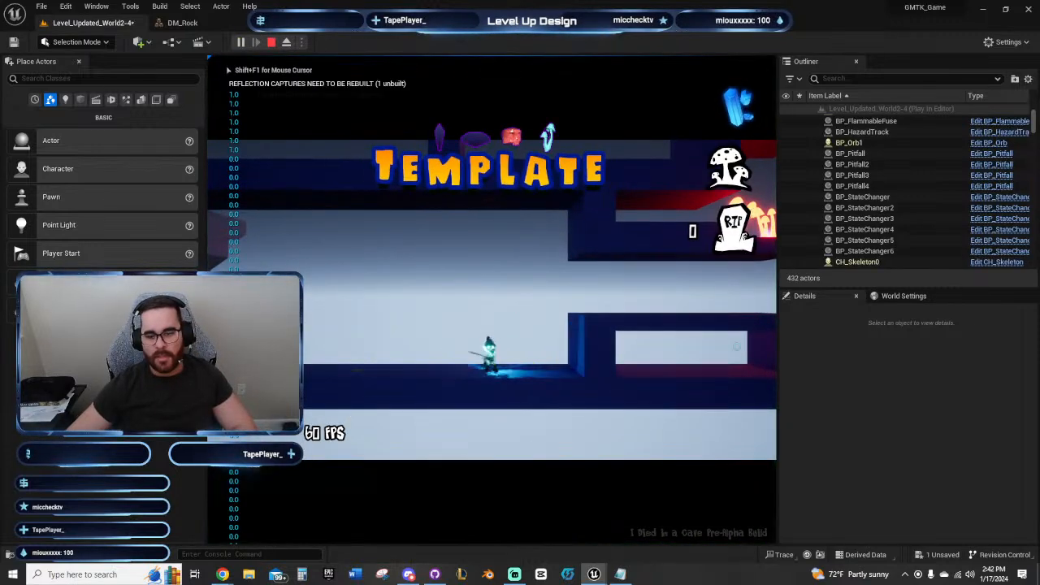
key(space)
click(551, 331)
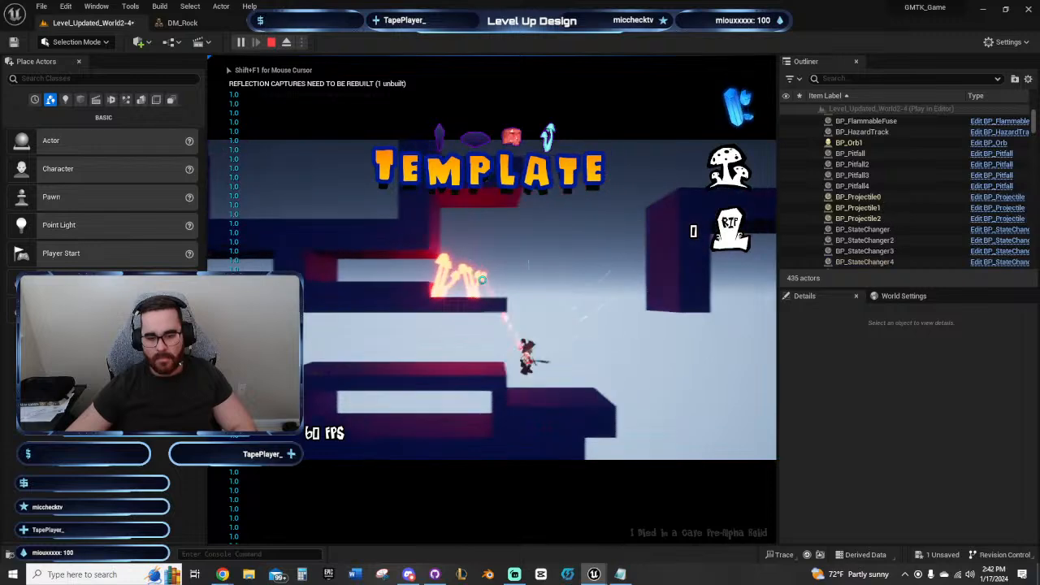
key(space)
click(485, 353)
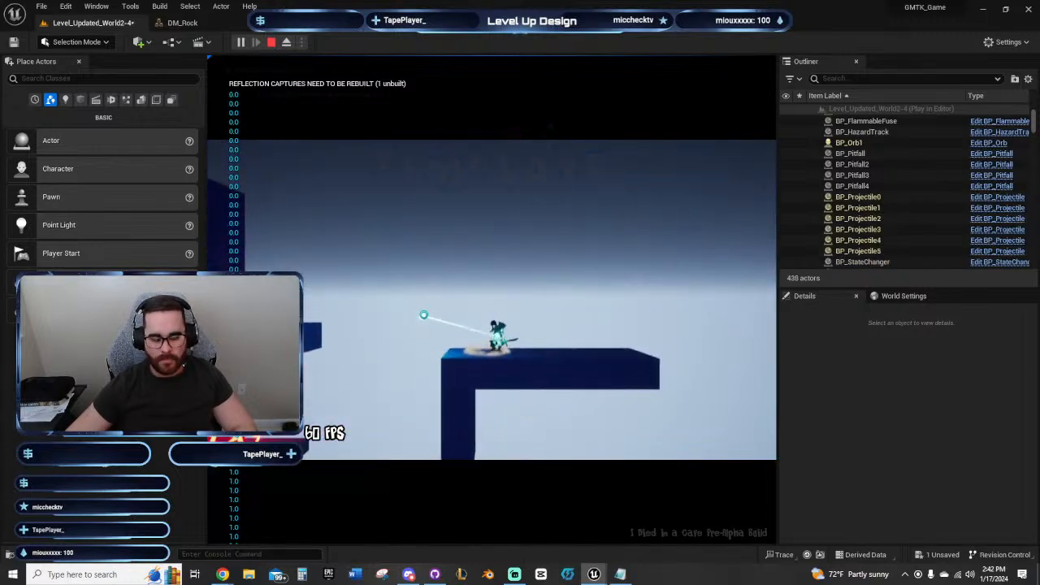
key(Escape)
Step: Raise the row of seven platform blocks beyond the gap to Z 2400
right_drag(558, 316, 507, 343)
right_drag(606, 339, 475, 309)
right_drag(345, 272, 492, 281)
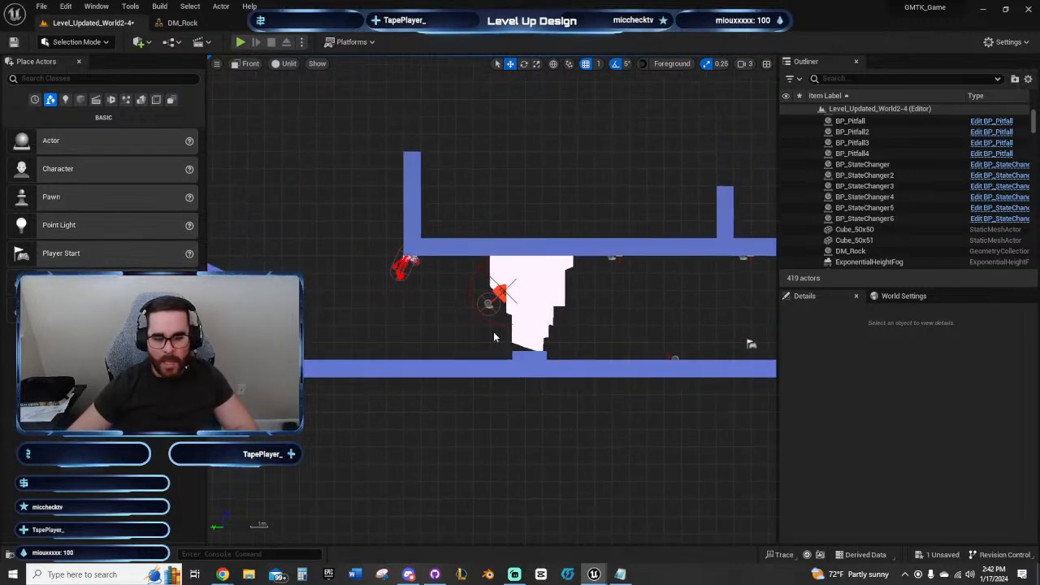
right_drag(494, 336, 411, 329)
right_drag(740, 299, 430, 346)
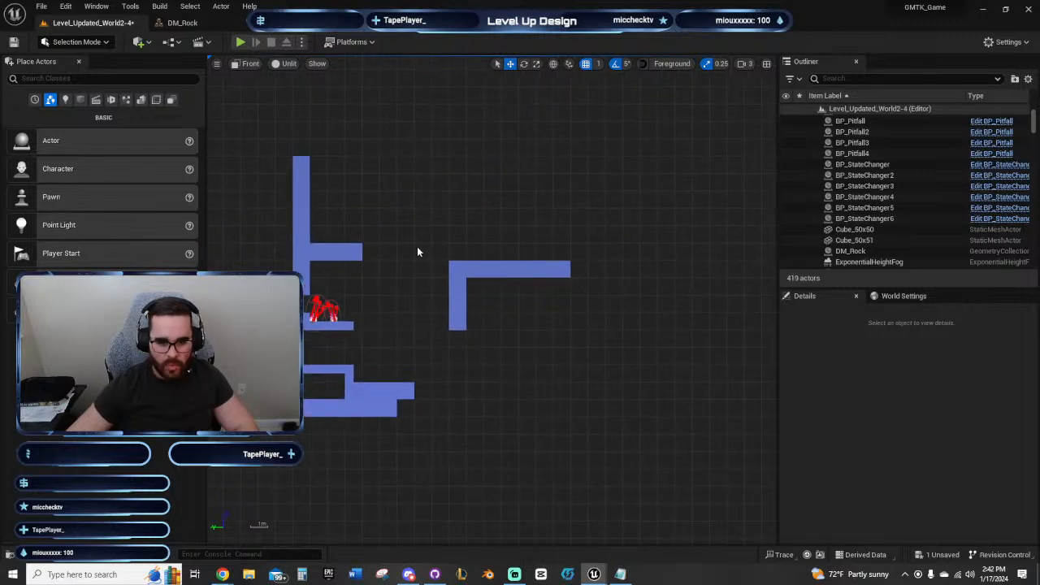
click(455, 270)
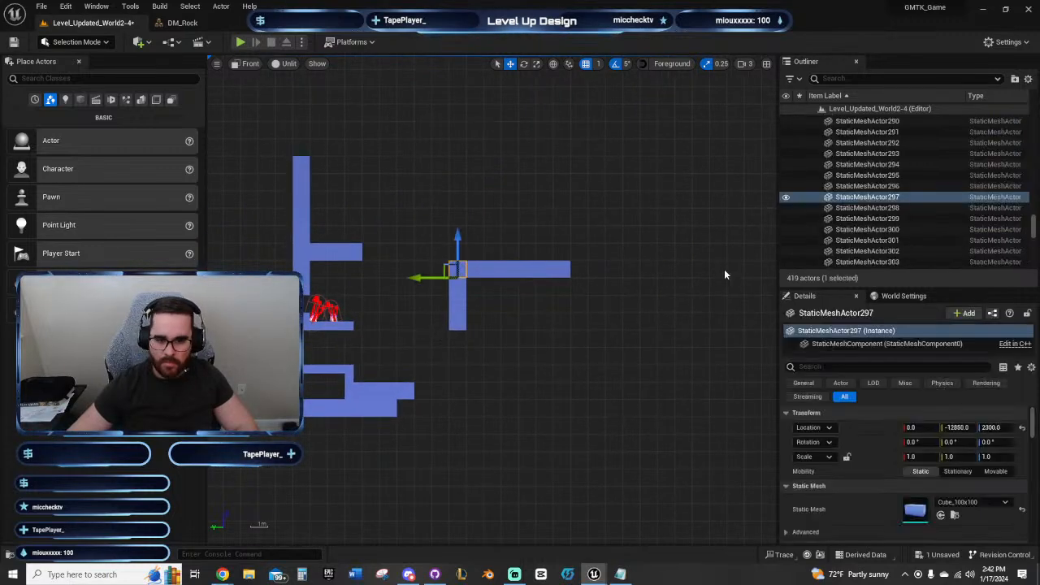
click(548, 268)
drag(582, 262, 454, 271)
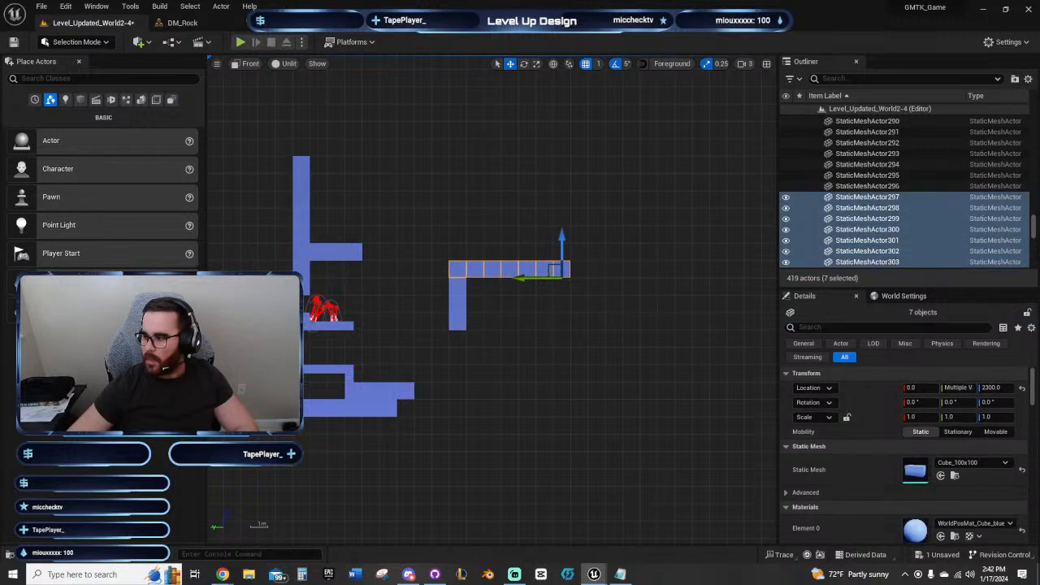
click(992, 387)
text(2400)
key(Return)
Step: Duplicate the top block of the pillar beyond the gap upward to fill the space beneath the raised platform
click(461, 282)
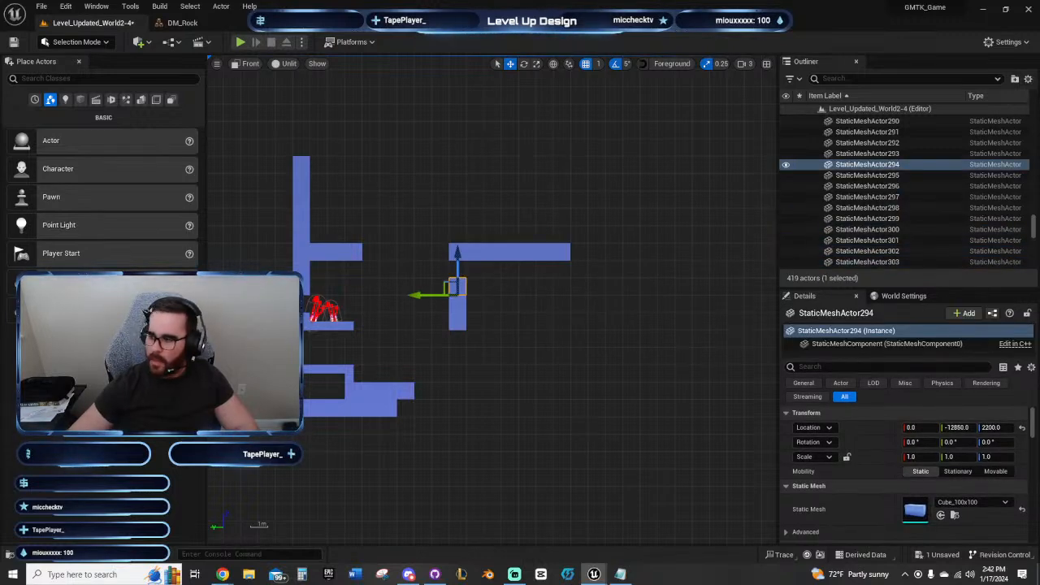
alt+drag(457, 271, 458, 255)
click(571, 304)
Step: Delete the two outer blocks of the short ledge on the tall wall above the fire mushrooms, and save the level
right_drag(530, 307, 672, 330)
click(495, 273)
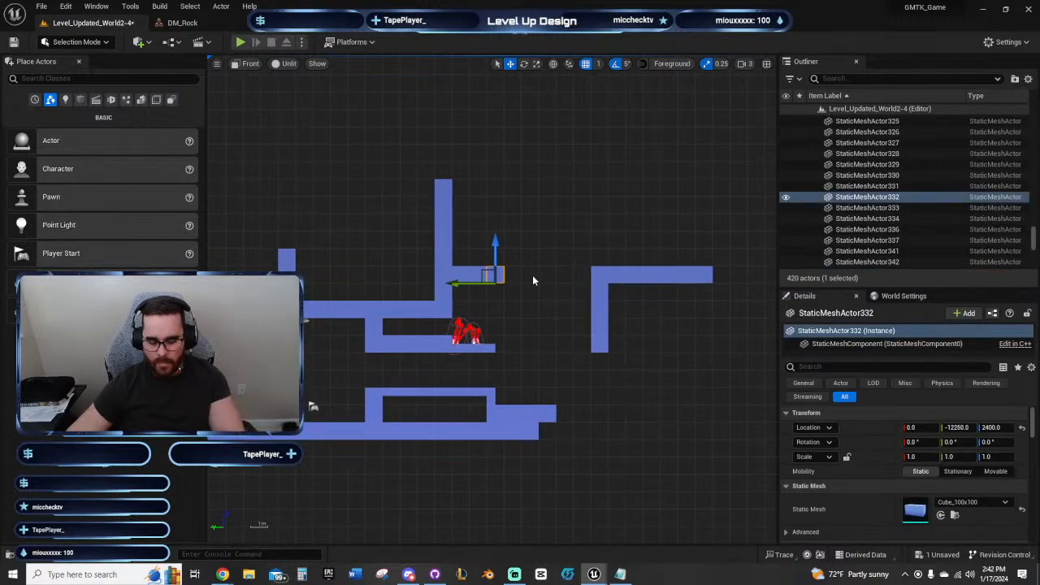
key(Delete)
right_drag(530, 274, 480, 277)
click(412, 269)
key(Delete)
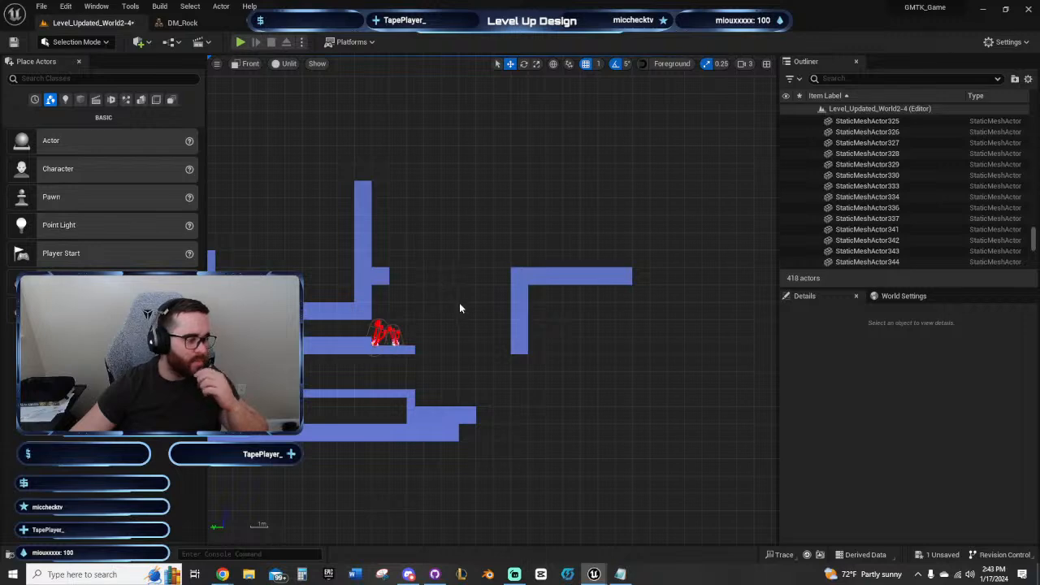
click(13, 44)
Step: Review the saved layout from the gap past the fire mushrooms back to the sloped ceiling and the rock corridor
right_drag(467, 210, 471, 157)
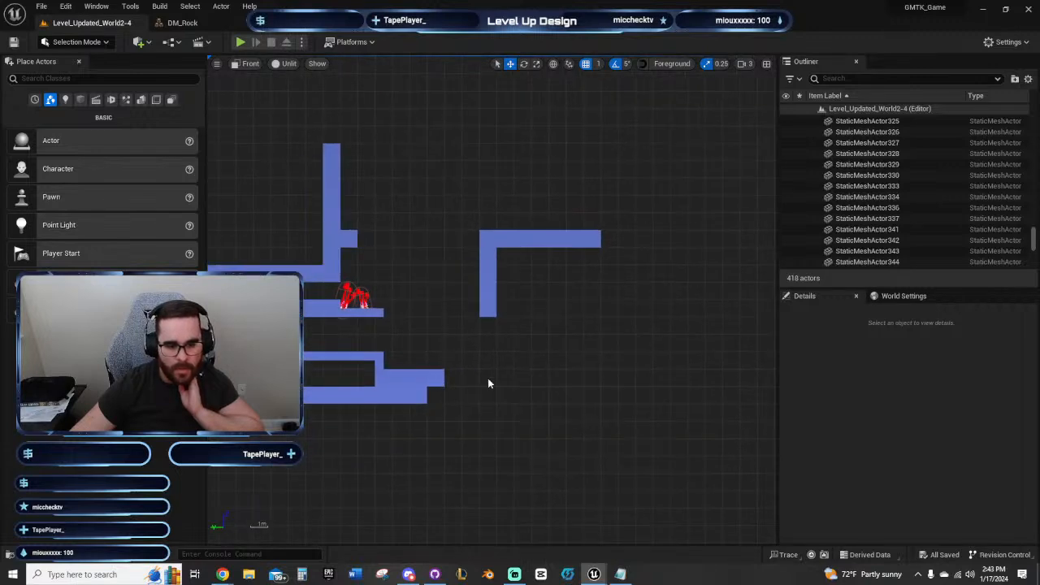
right_drag(487, 383, 552, 365)
right_drag(448, 276, 466, 242)
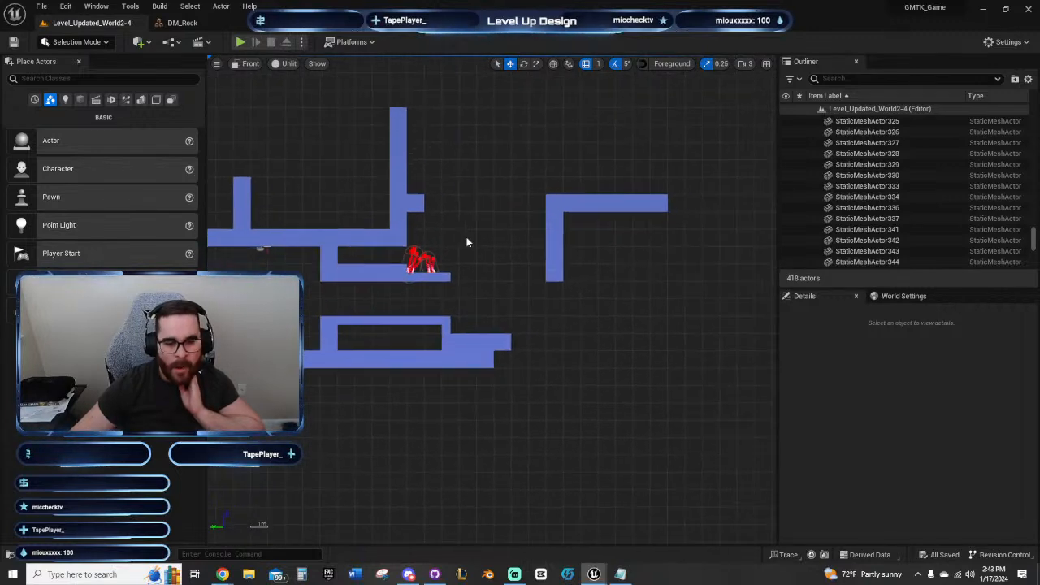
right_drag(336, 242, 598, 263)
right_drag(444, 316, 706, 303)
right_drag(348, 287, 588, 331)
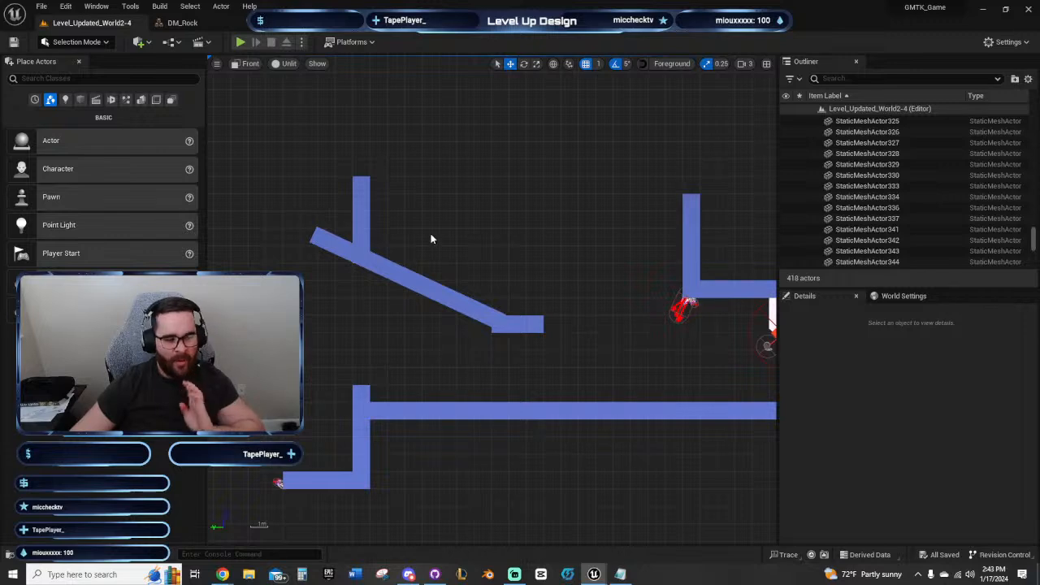
right_drag(432, 239, 381, 170)
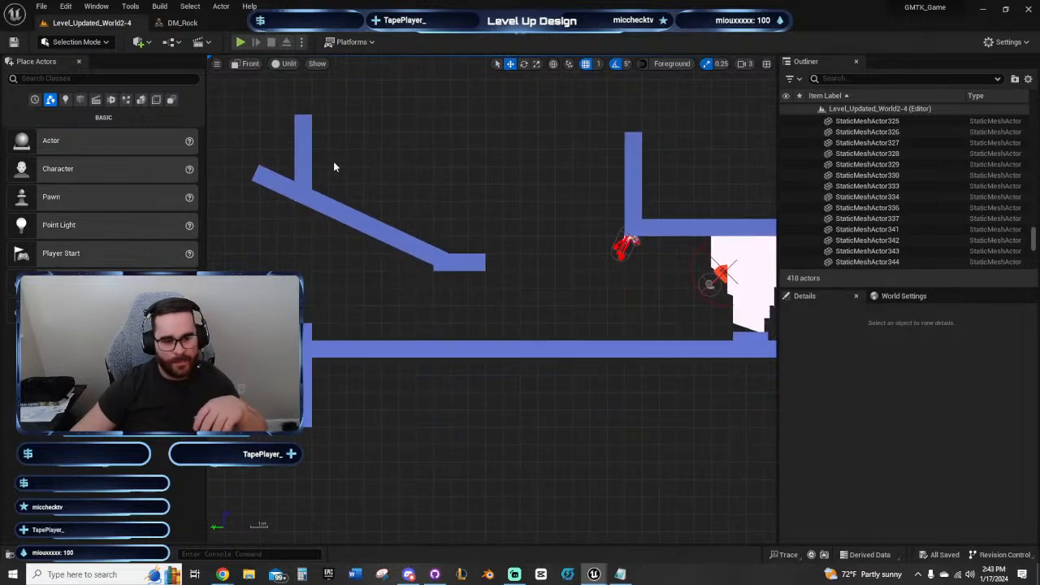
right_drag(594, 234, 388, 229)
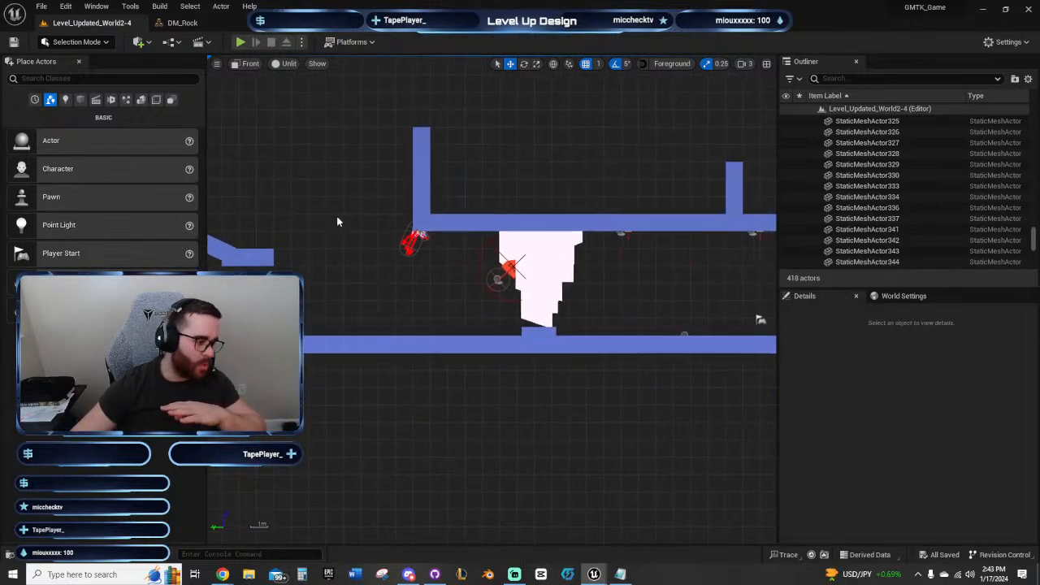
right_drag(319, 223, 272, 217)
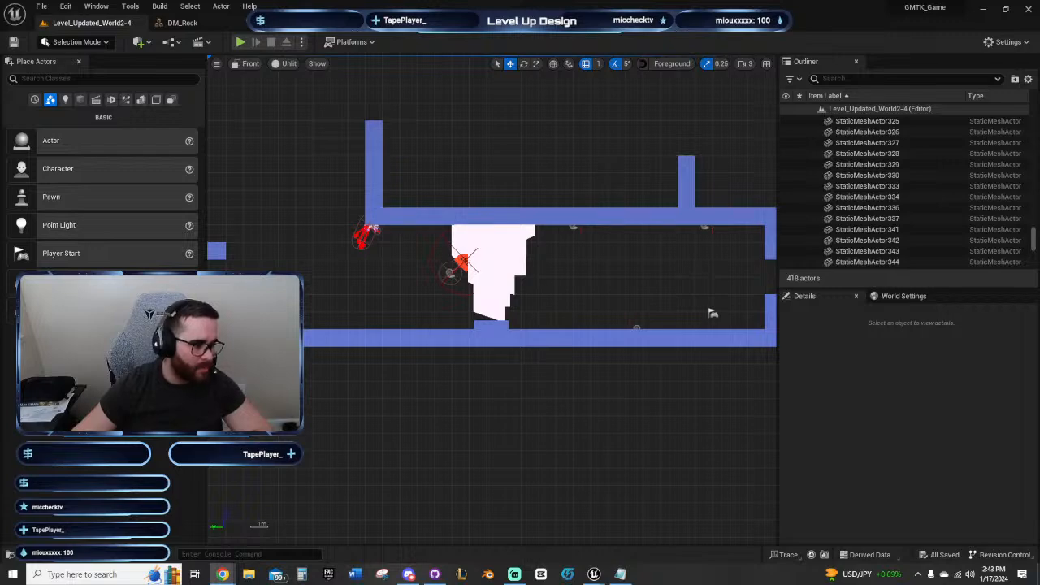
Step: Switch to Chrome, watch the KLONOA Phantasy Reverie Series launch trailer, and close its tab to return to the level editor
key(alt+Tab)
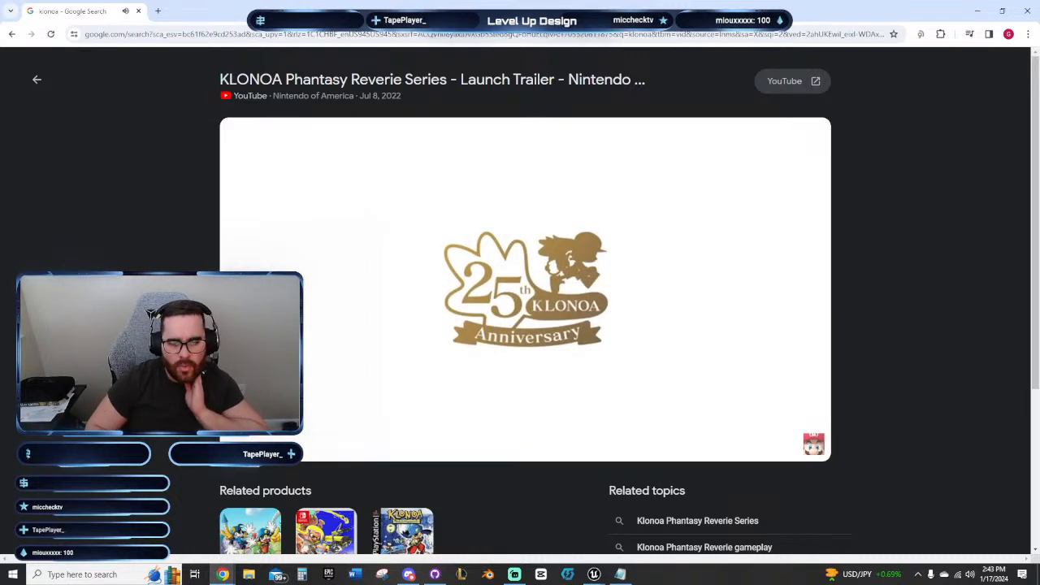
key(Right)
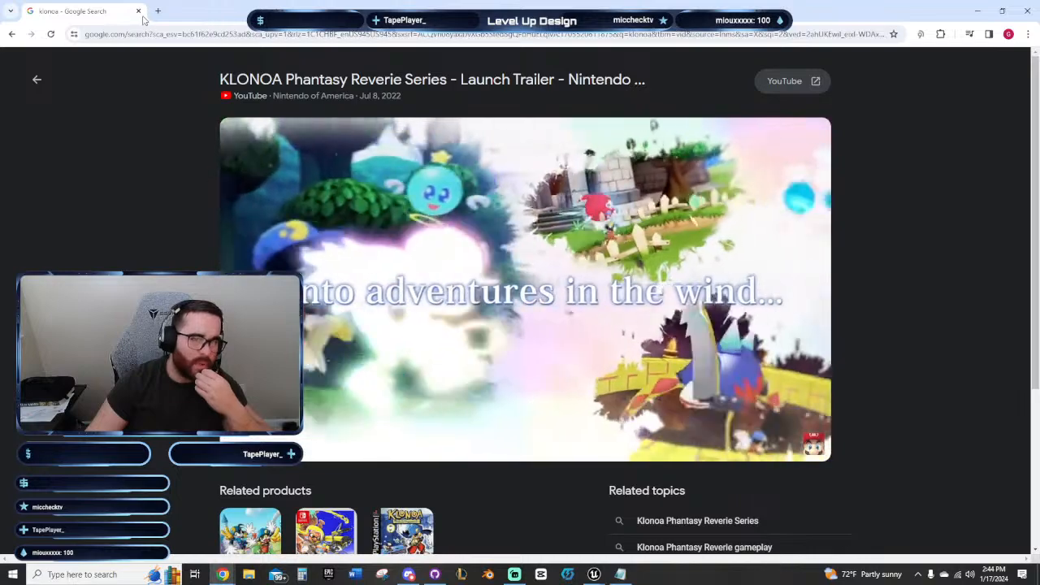
click(139, 11)
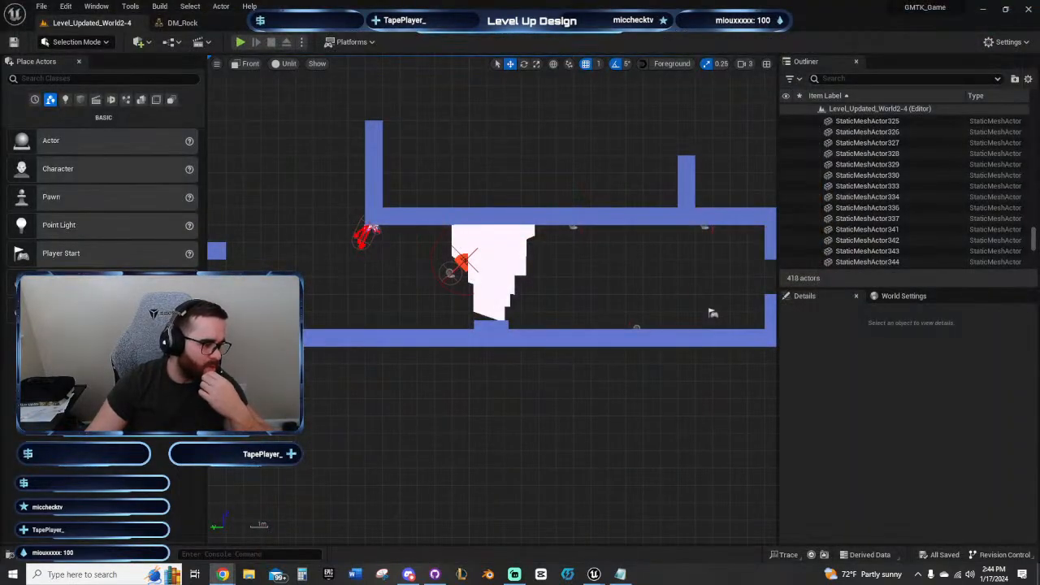
Step: Survey the whole level from the rock corridor and final gap back to the pitfall steps and starting ramps
right_drag(376, 407, 447, 431)
right_drag(401, 338, 450, 350)
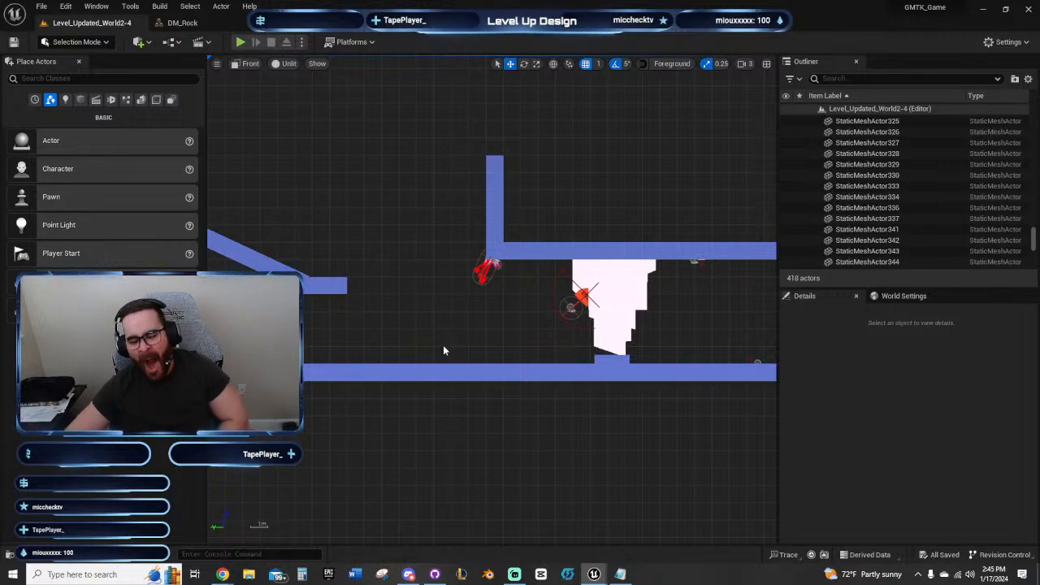
right_drag(643, 419, 395, 404)
right_drag(580, 296, 385, 315)
right_drag(518, 301, 478, 289)
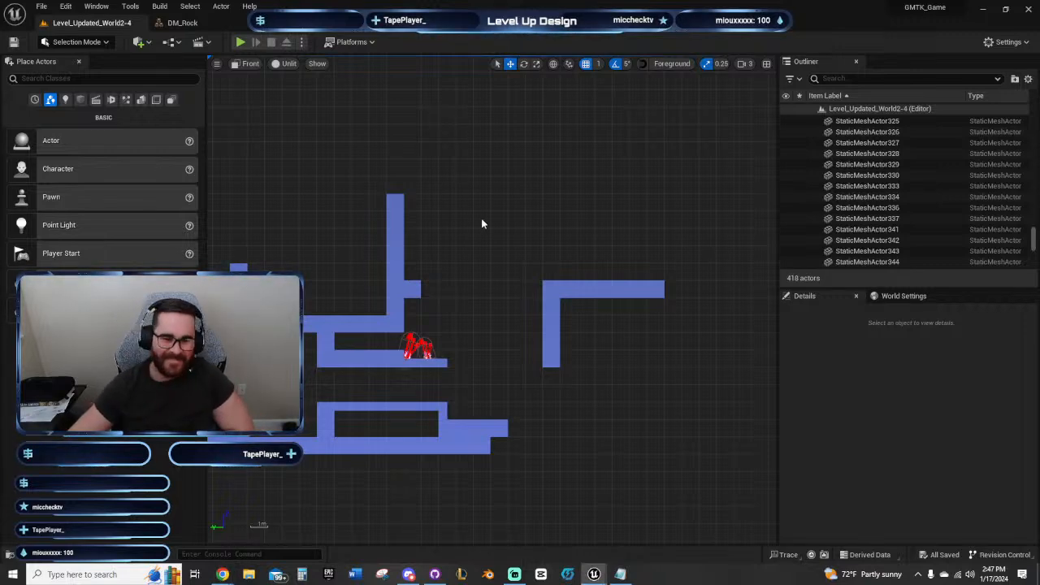
right_drag(482, 223, 553, 235)
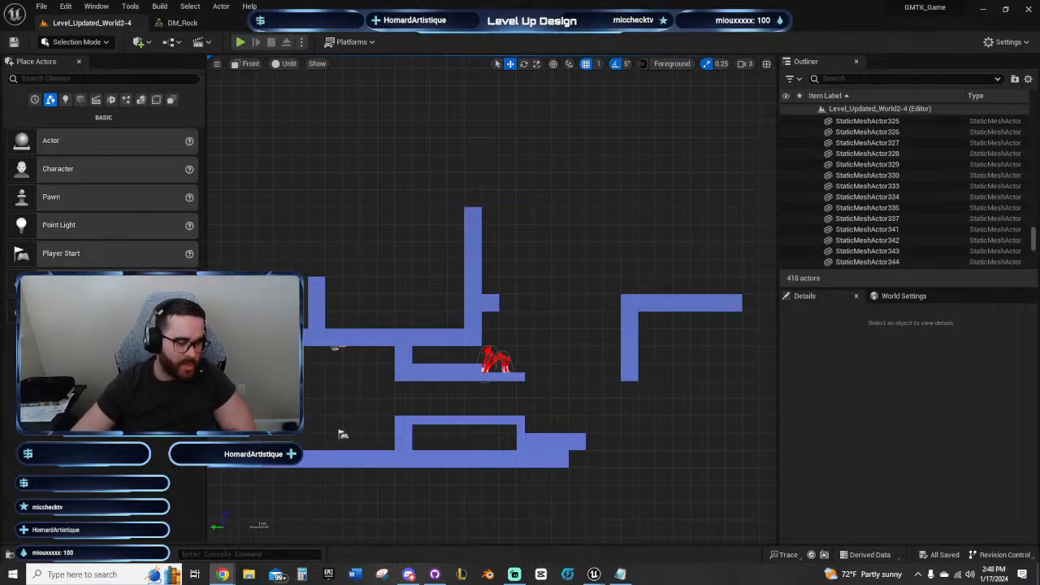
right_drag(559, 328, 441, 295)
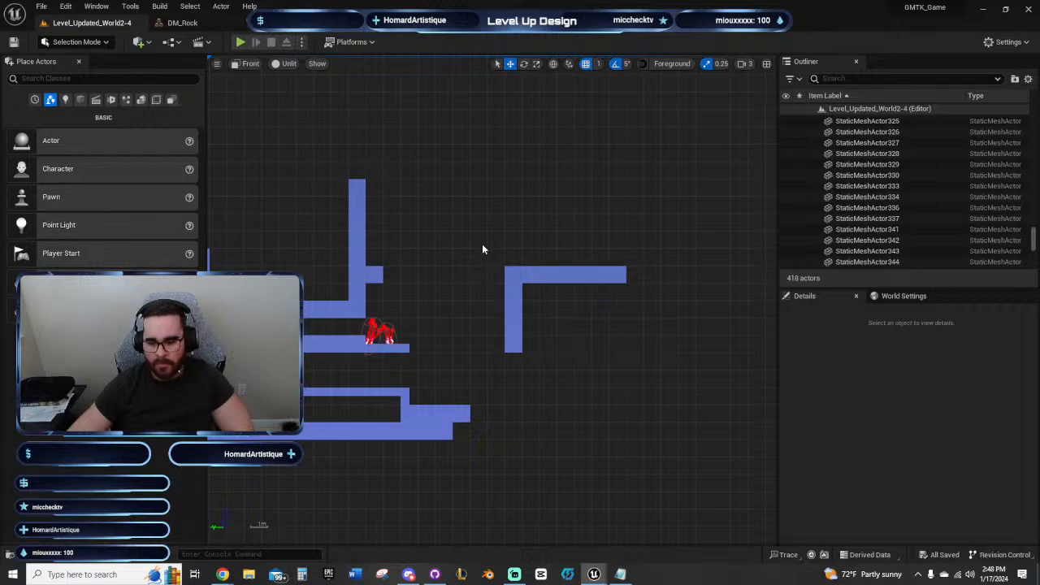
right_drag(482, 249, 569, 234)
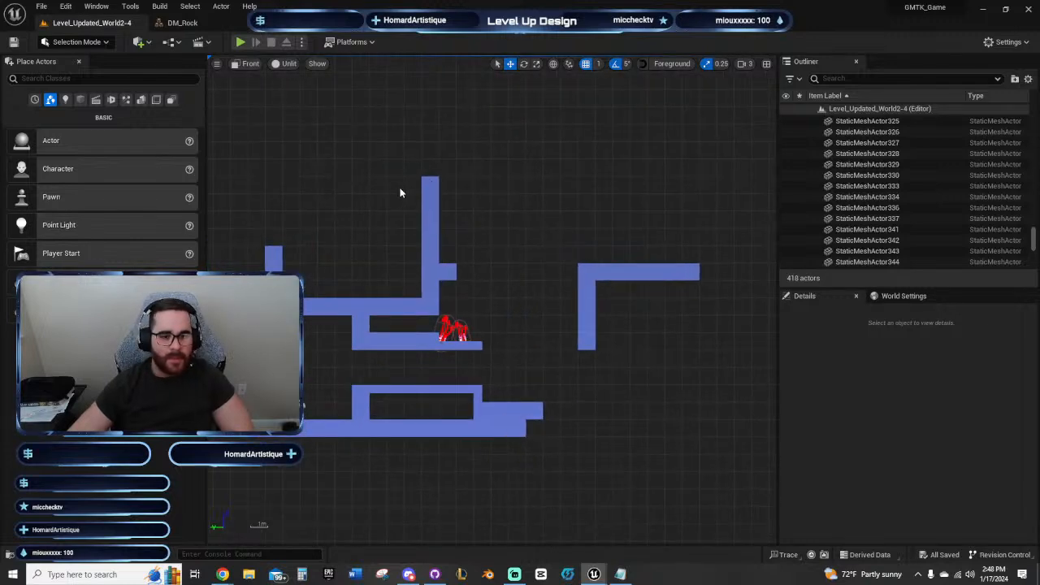
right_drag(399, 192, 637, 196)
scroll(584, 360, down, 4)
right_drag(463, 373, 764, 294)
right_drag(441, 408, 727, 338)
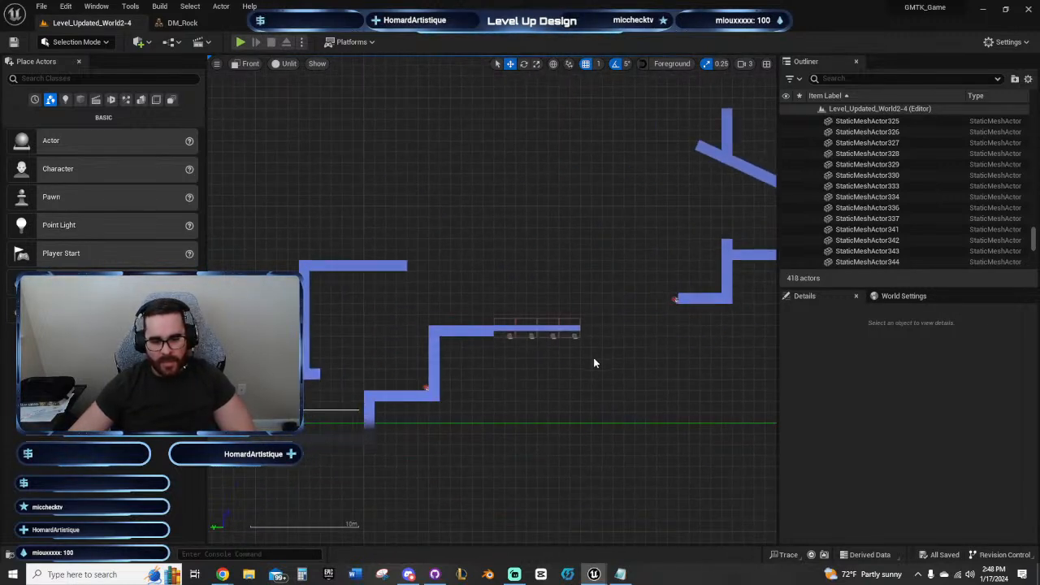
scroll(594, 357, down, 3)
right_drag(553, 357, 743, 314)
mouse_move(449, 234)
right_down()
mouse_move(515, 228)
mouse_move(467, 226)
right_up()
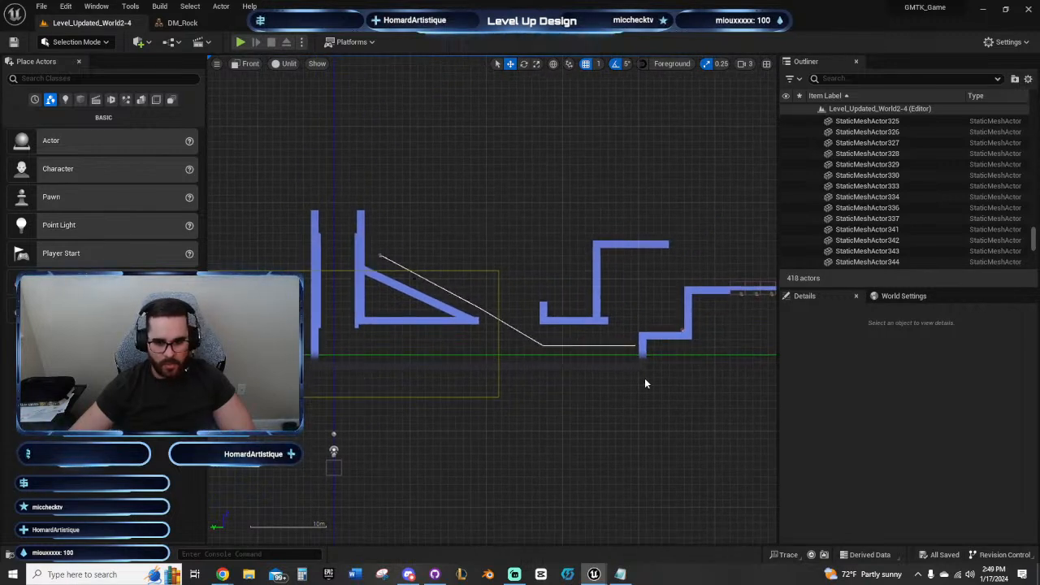
right_drag(645, 379, 341, 400)
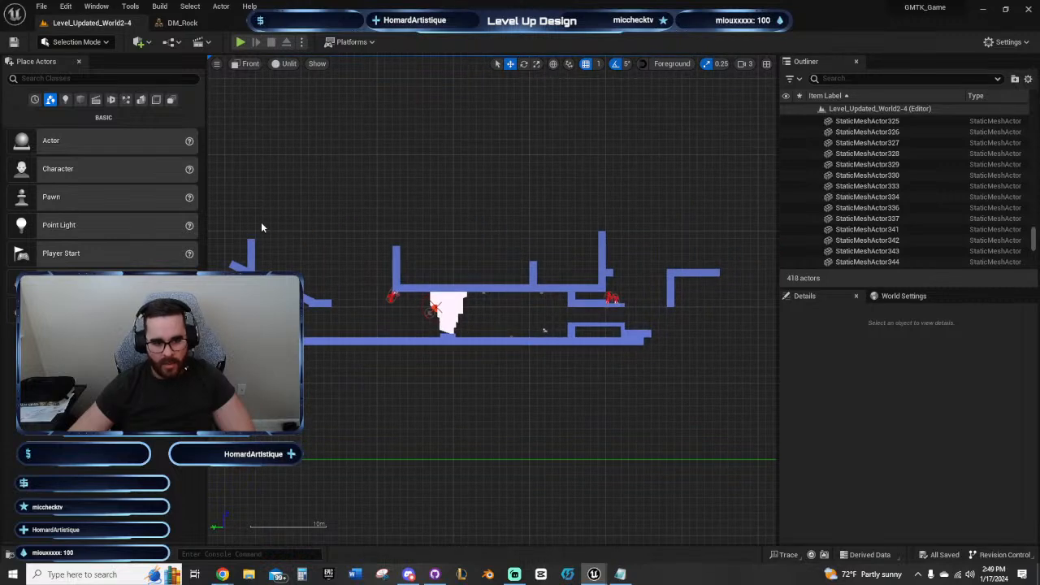
Step: Delete the hazard track running down past the starting ramp and along the gap near the level's start
right_drag(264, 266, 195, 254)
right_drag(303, 402, 735, 405)
right_drag(382, 374, 608, 310)
scroll(572, 385, up, 4)
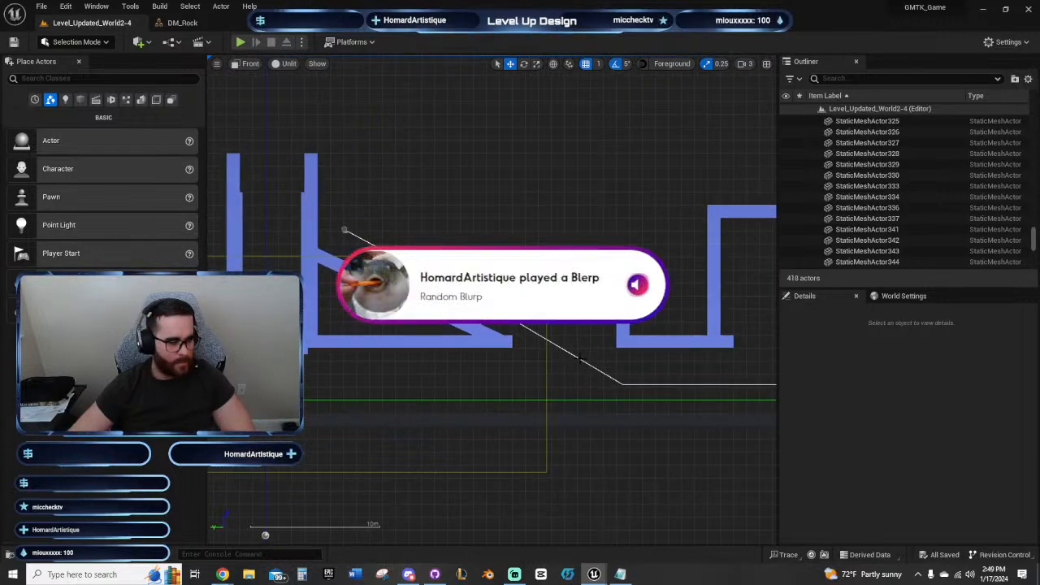
click(580, 358)
key(Delete)
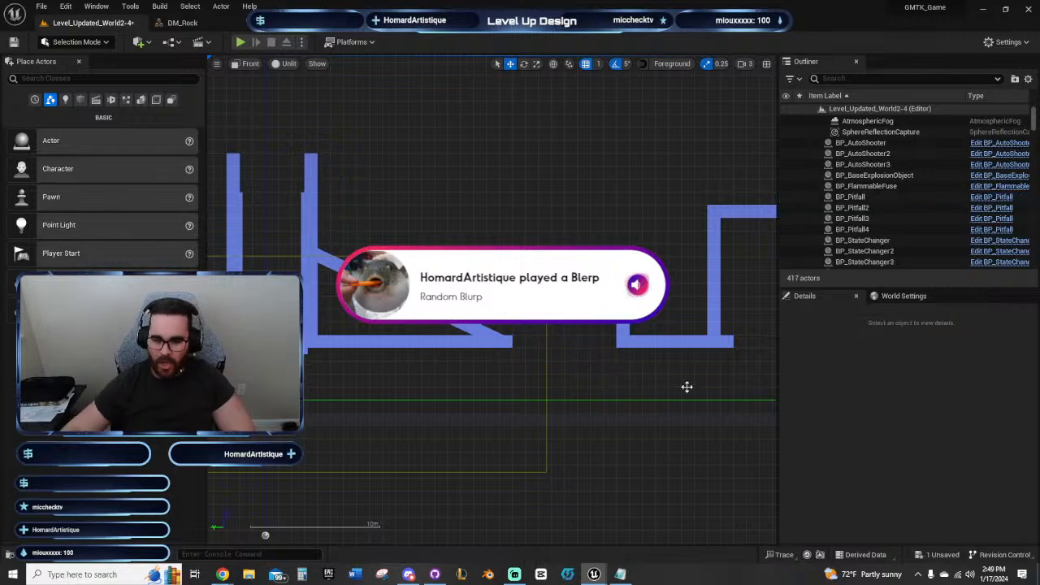
Step: Examine the route from the pitfall steps through the rock corridor to the narrow passage beneath the fire mushroom ledge
right_drag(682, 393, 214, 452)
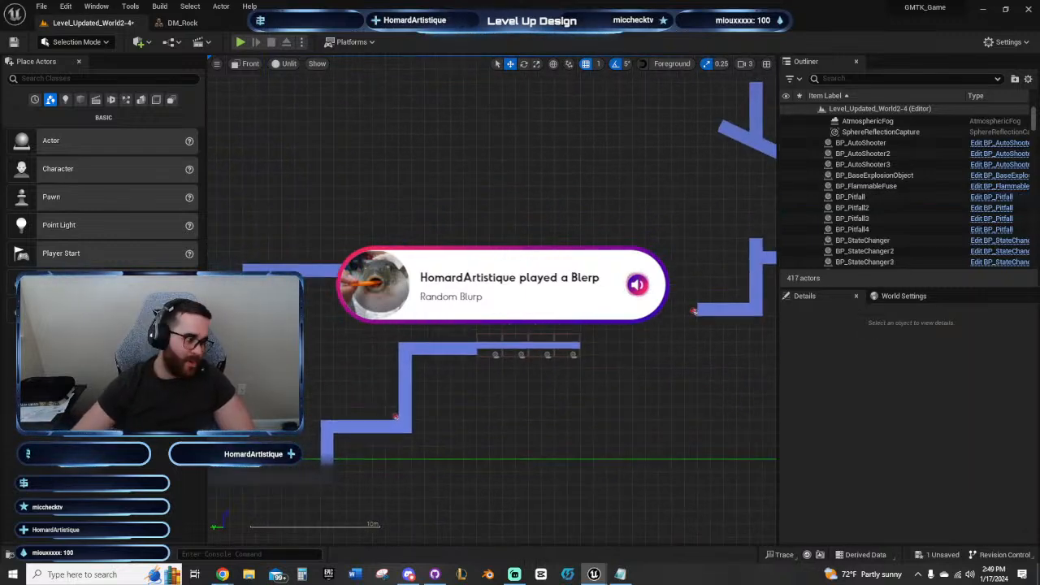
right_drag(618, 252, 457, 279)
right_drag(664, 276, 341, 278)
right_drag(610, 282, 726, 280)
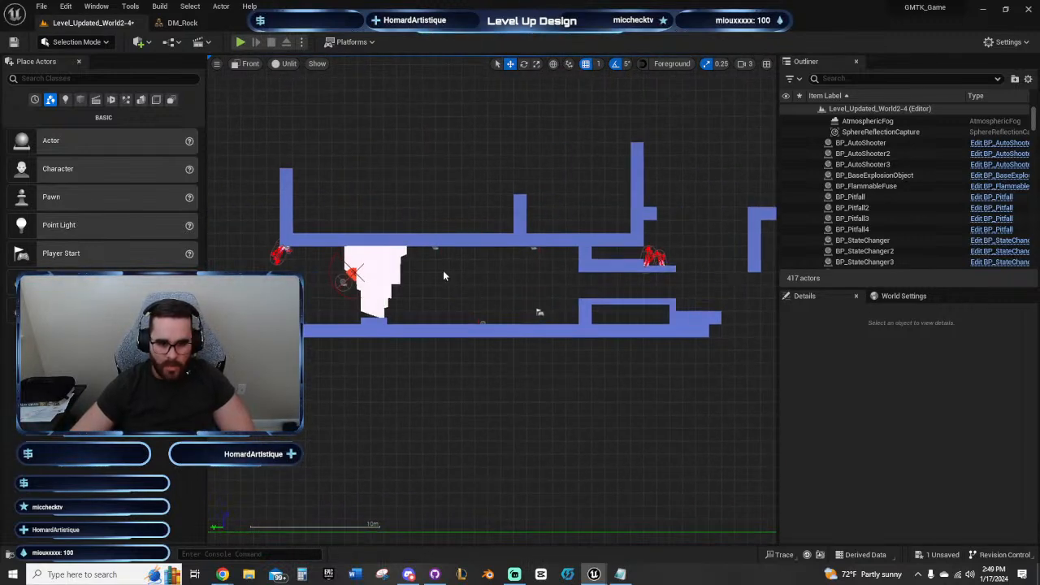
right_drag(444, 271, 342, 291)
right_drag(407, 313, 305, 306)
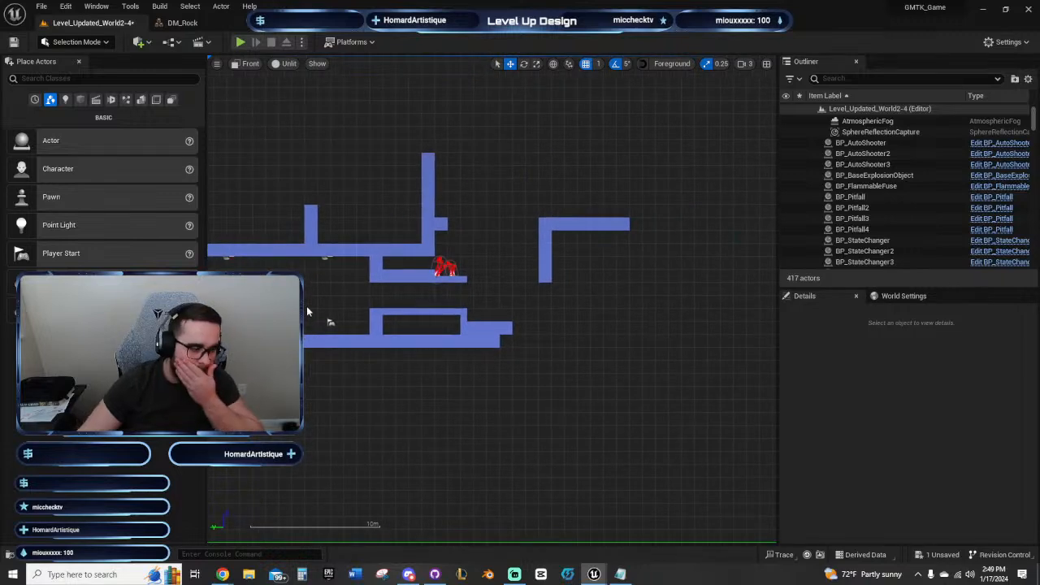
scroll(439, 317, up, 5)
right_drag(422, 302, 378, 315)
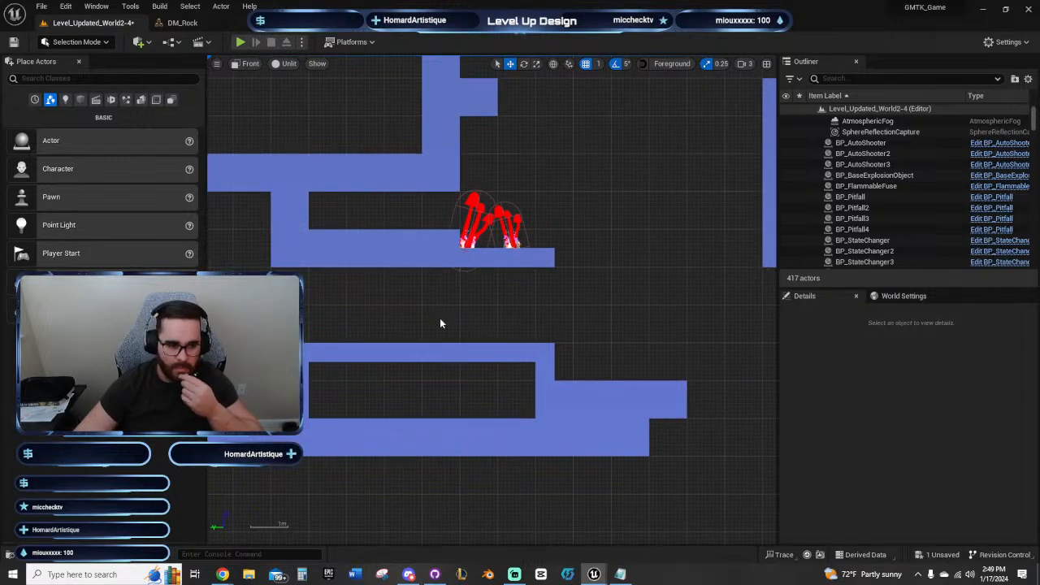
right_drag(441, 322, 549, 338)
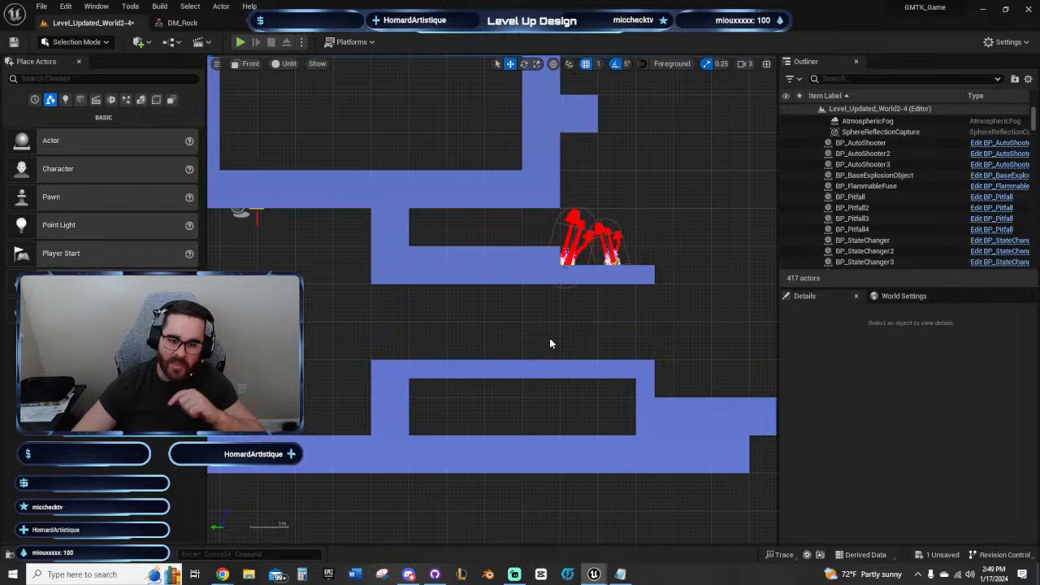
Step: Examine the fire mushroom ledge, the gap and hanging pillar beyond it, and the open area above the tall wall
right_drag(551, 342, 333, 261)
right_drag(595, 271, 527, 418)
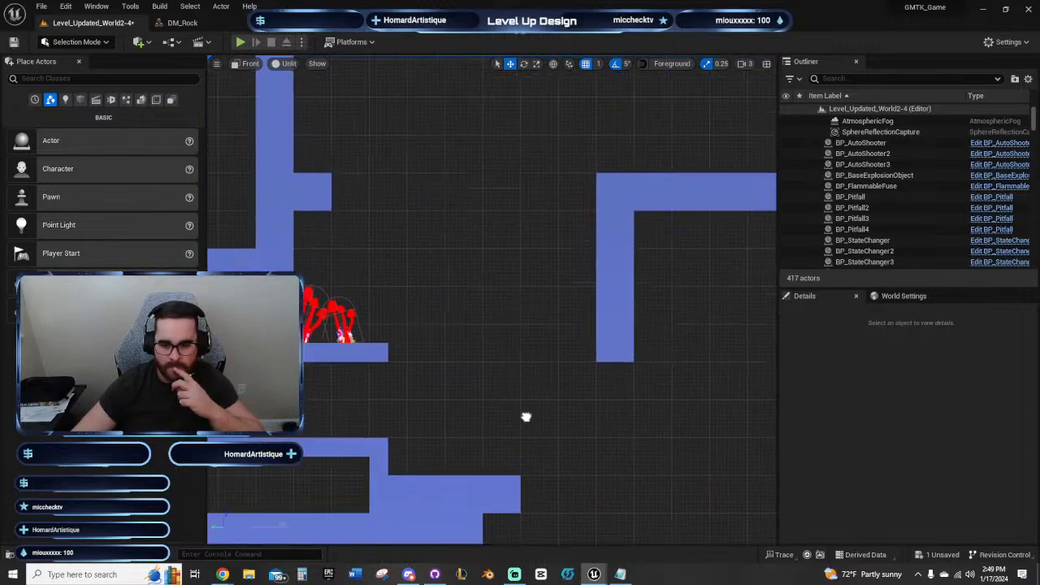
right_drag(688, 413, 639, 436)
right_drag(721, 378, 832, 426)
right_drag(449, 439, 625, 371)
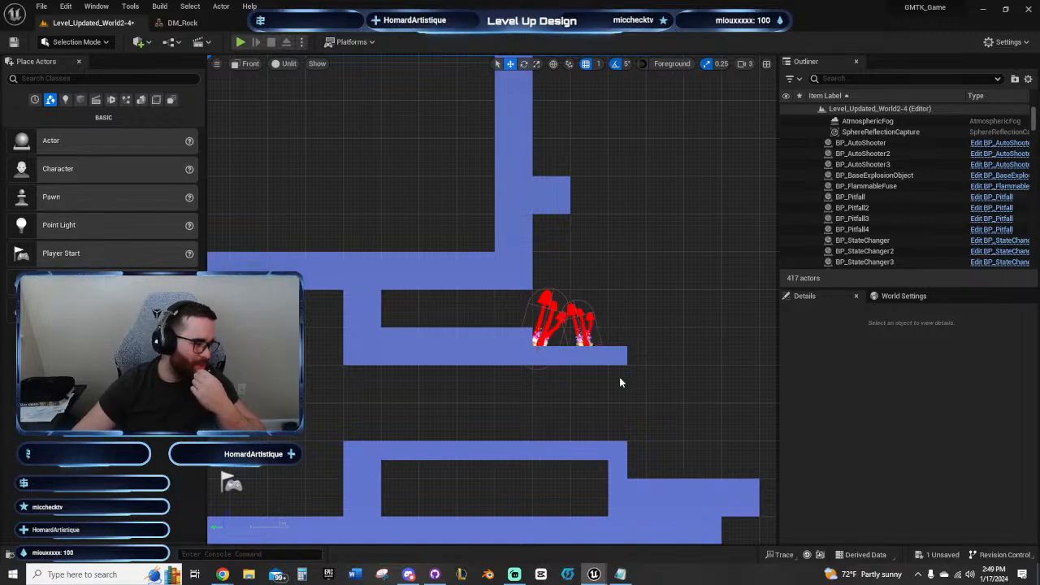
right_drag(619, 377, 505, 364)
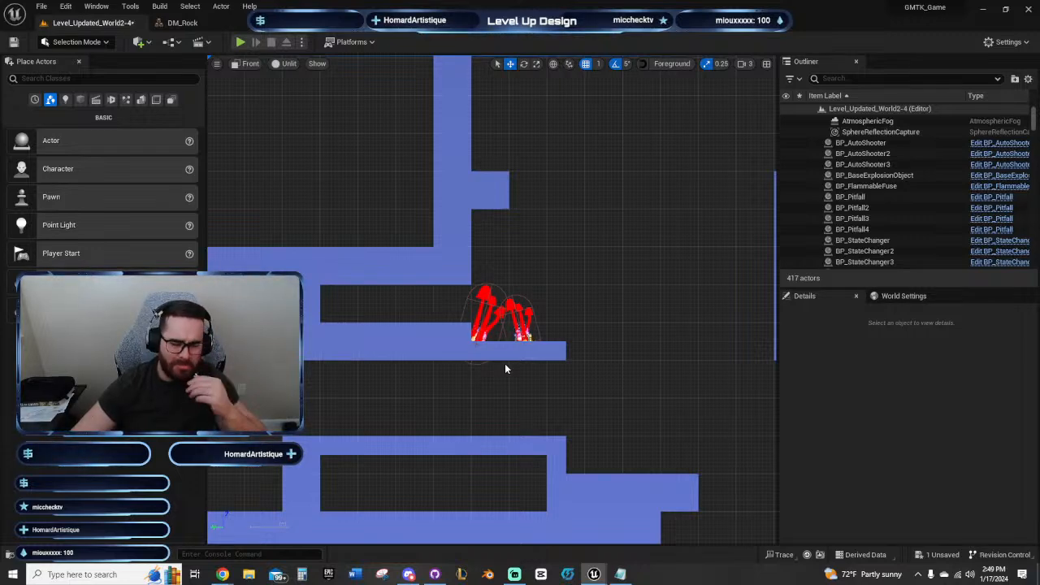
right_drag(515, 390, 421, 367)
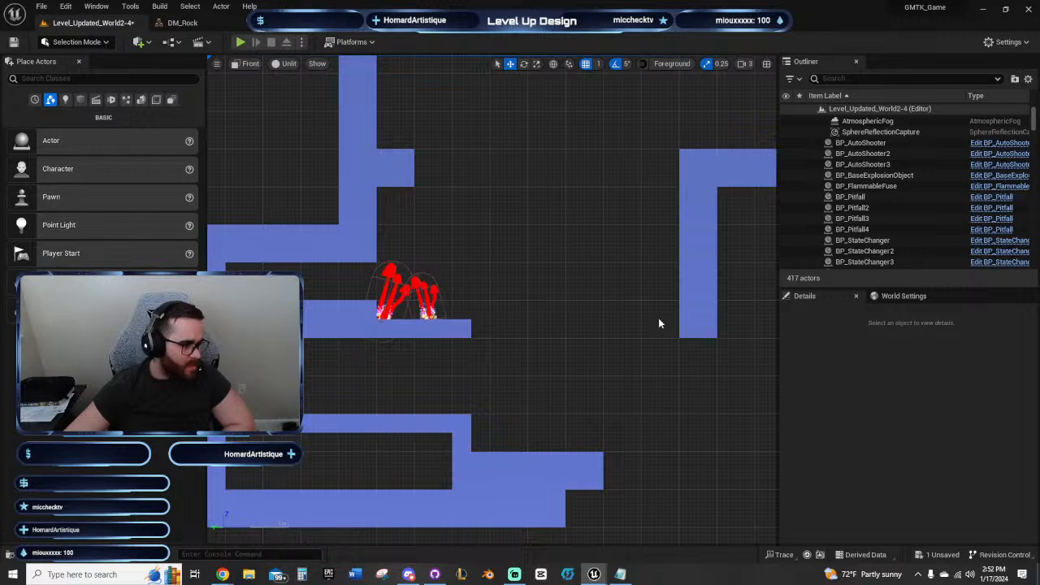
right_drag(575, 291, 476, 374)
scroll(505, 332, down, 3)
right_drag(505, 275, 522, 288)
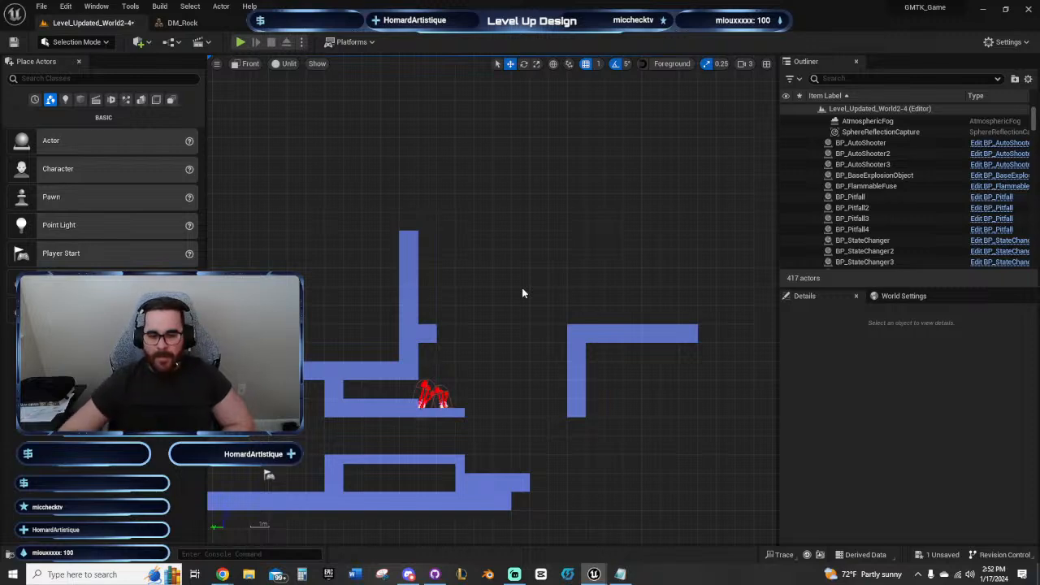
right_drag(503, 230, 548, 299)
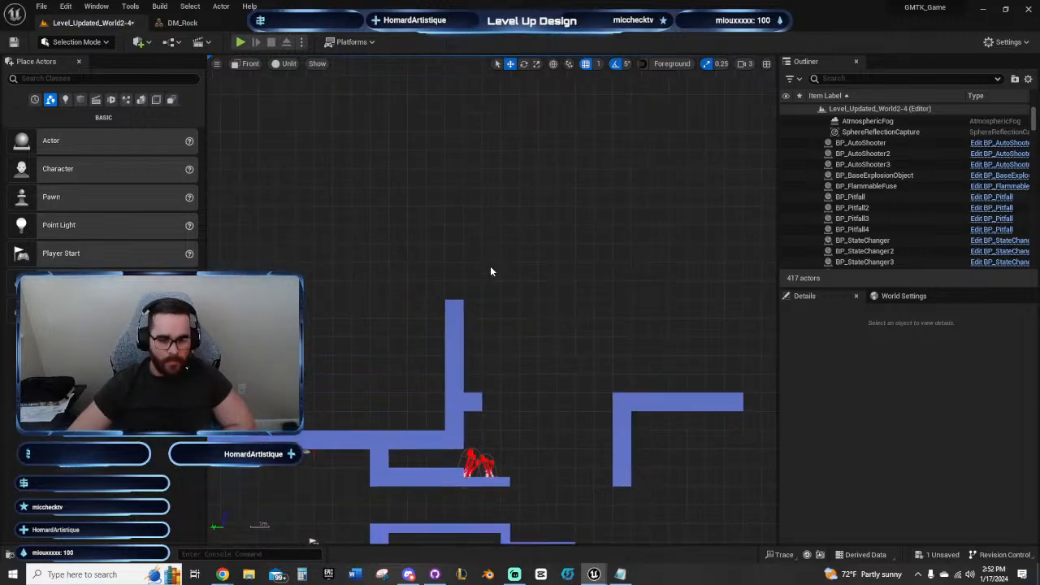
right_drag(490, 266, 574, 240)
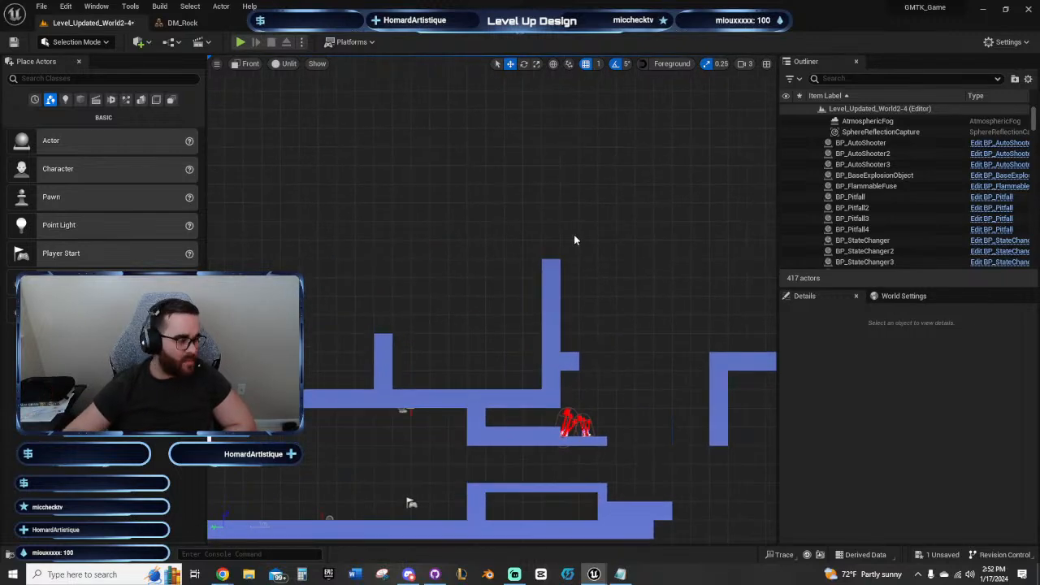
scroll(540, 231, up, 4)
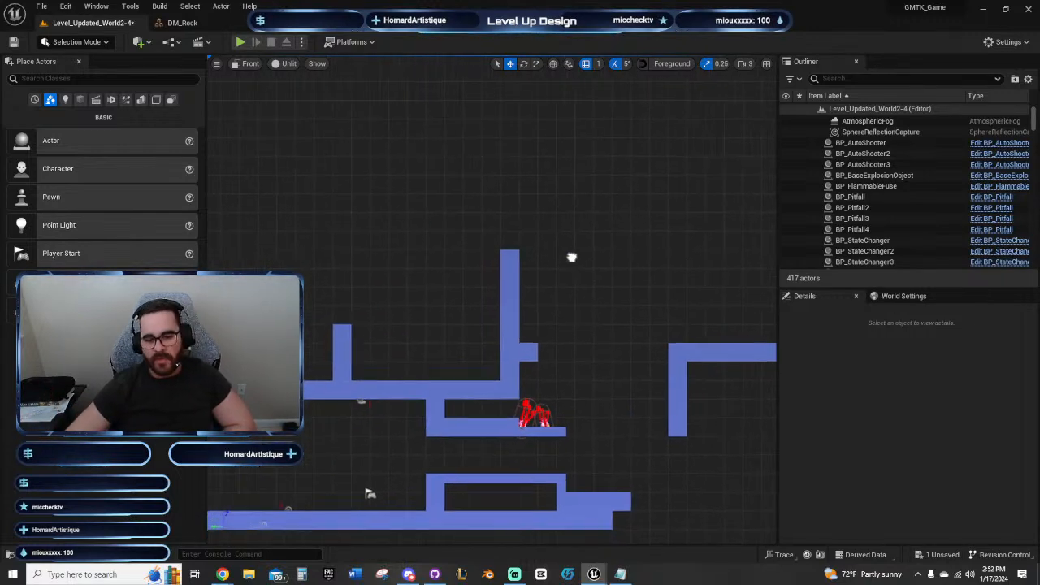
Step: Duplicate a cube near the top of the tall wall to build a two-block ledge toward the level start, ending at Y -11750, Z 2700
click(473, 276)
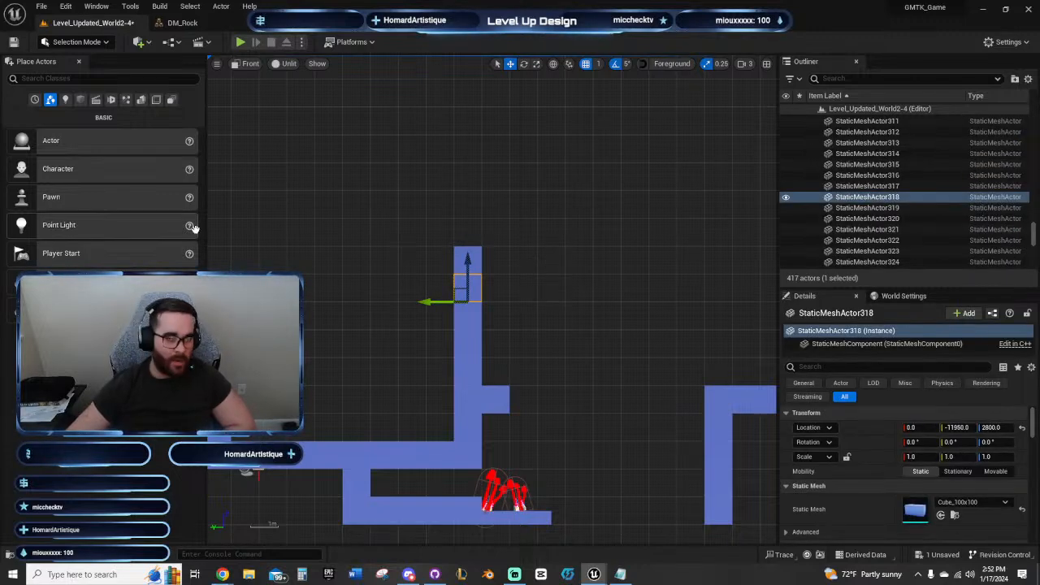
right_drag(566, 250, 537, 250)
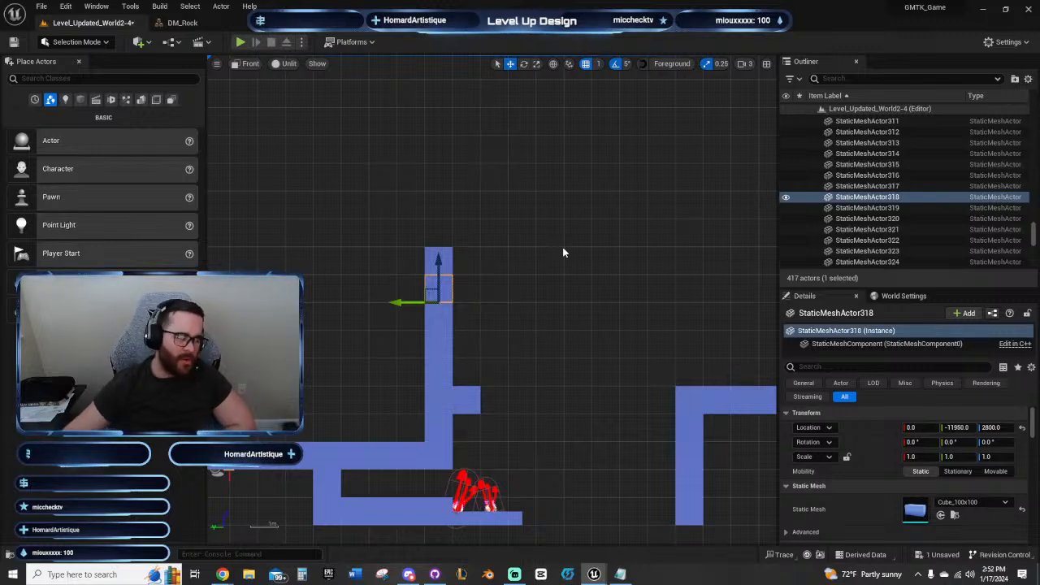
right_drag(562, 247, 597, 216)
click(473, 295)
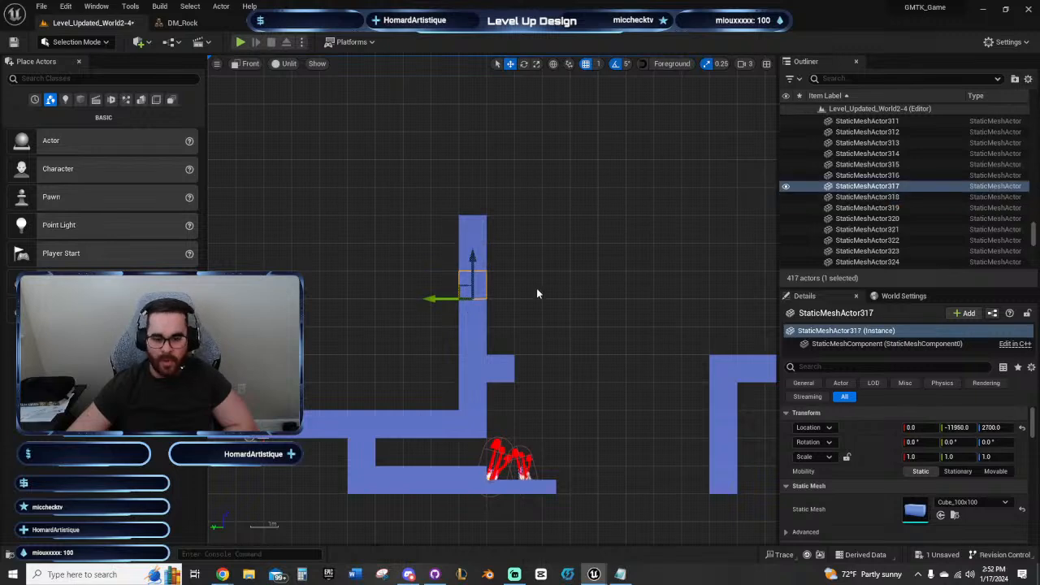
right_drag(561, 273, 456, 237)
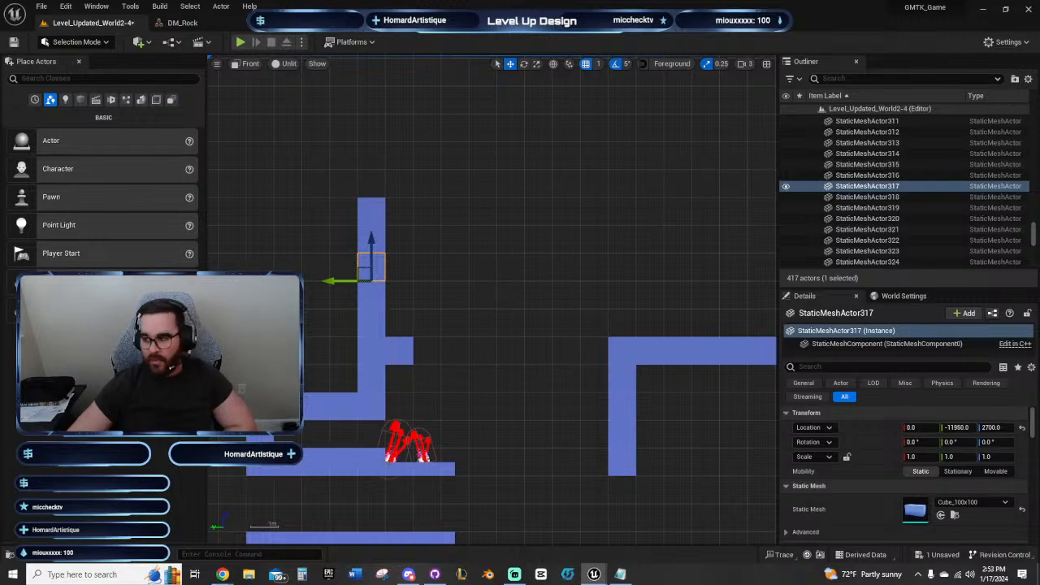
alt+drag(331, 281, 277, 281)
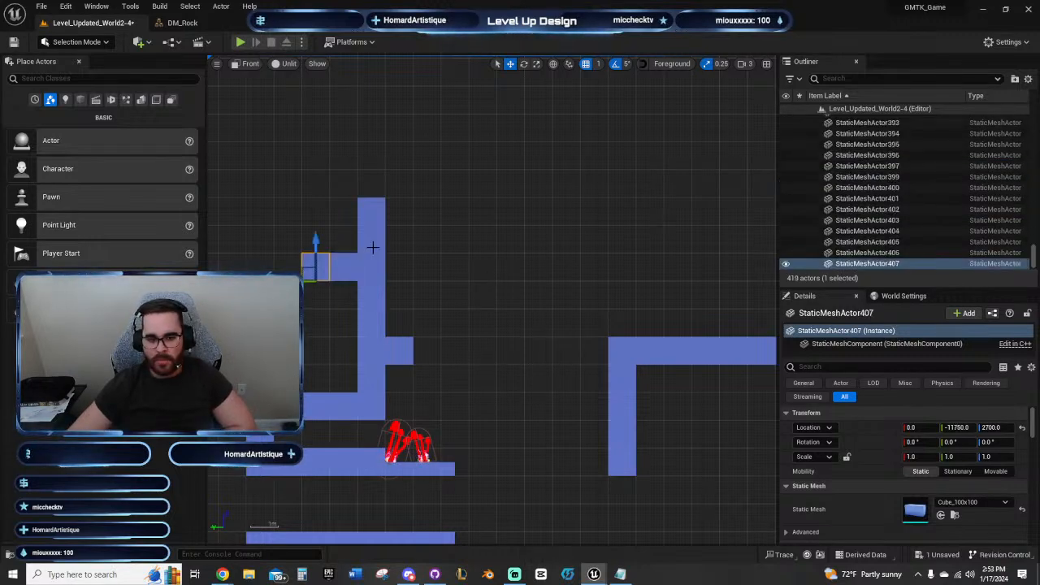
right_drag(430, 255, 564, 255)
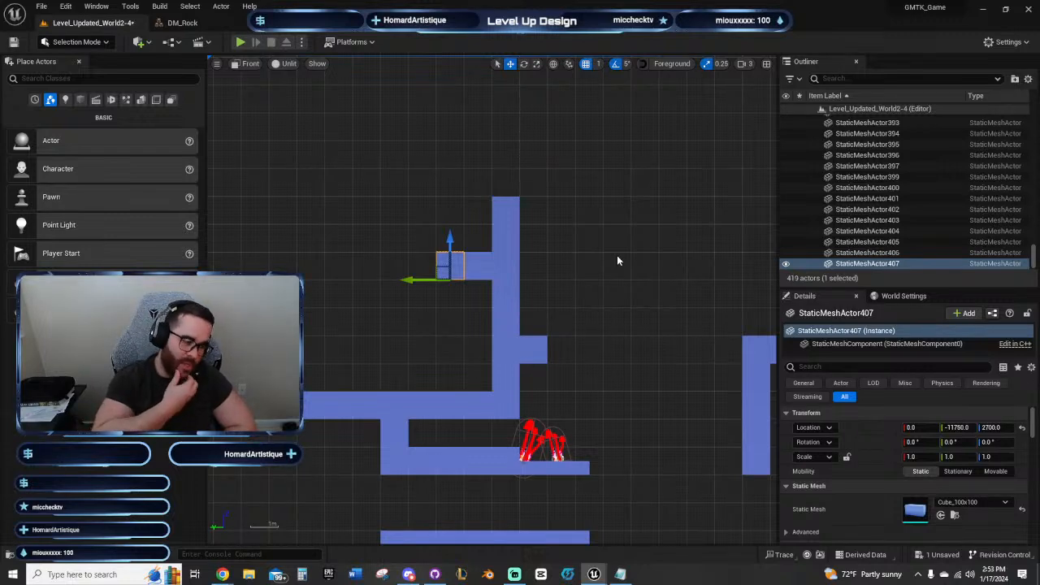
Step: Examine the new two-block ledge together with the tall wall, the fire mushroom passage and the pillar across the gap
click(642, 253)
right_drag(646, 252, 384, 242)
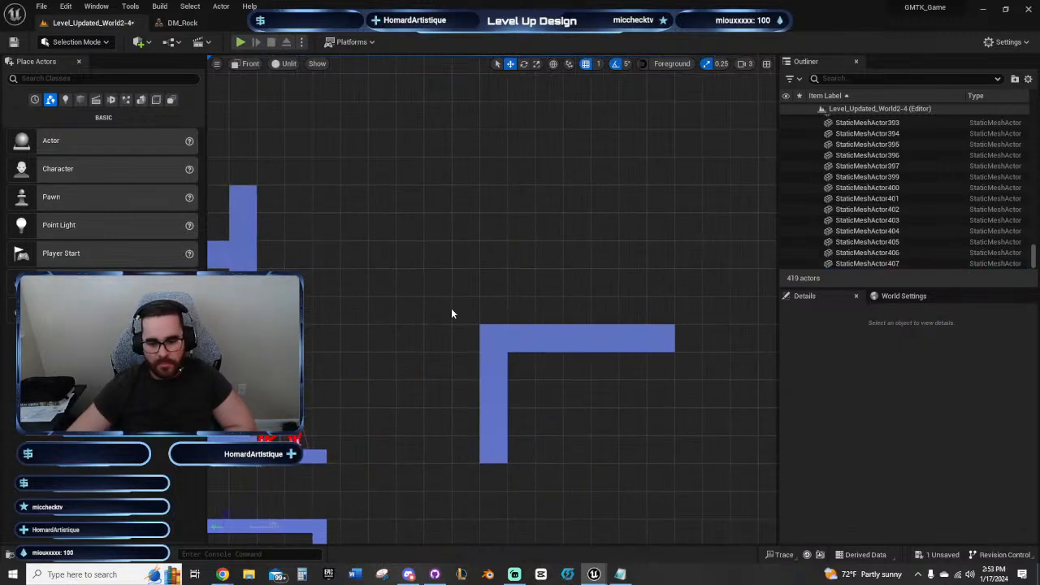
scroll(452, 310, down, 5)
right_drag(407, 287, 519, 209)
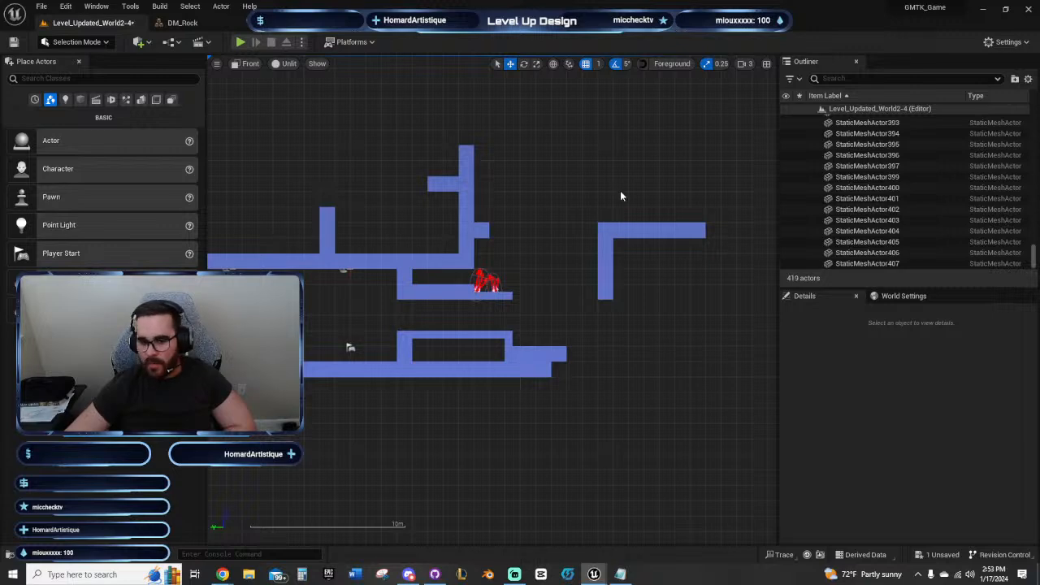
right_drag(622, 196, 478, 225)
right_drag(404, 191, 546, 225)
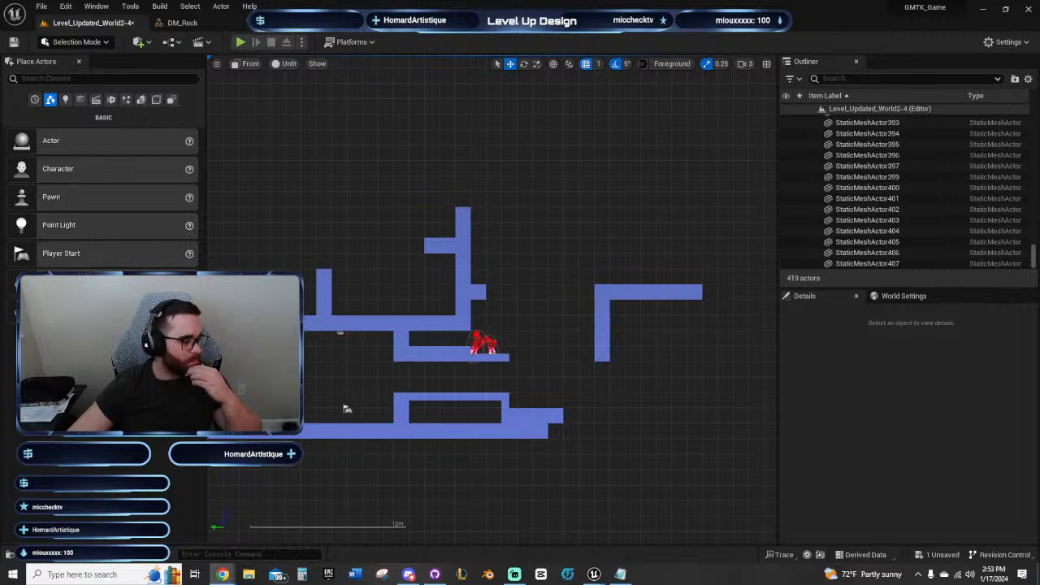
right_drag(609, 394, 658, 351)
scroll(658, 352, down, 1)
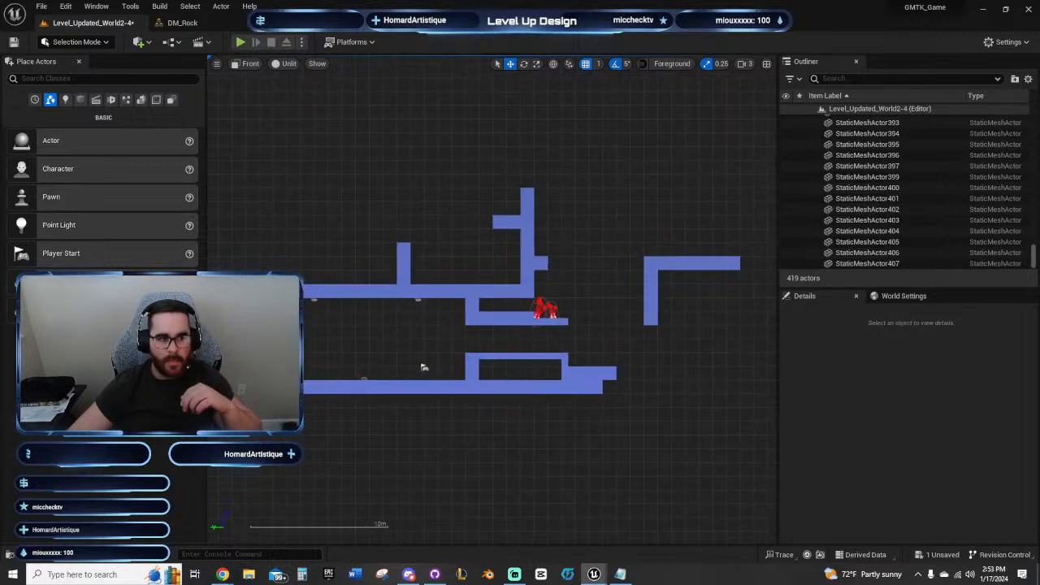
Step: Save the level and close both the Unreal editor and the Epic Games launcher
click(13, 42)
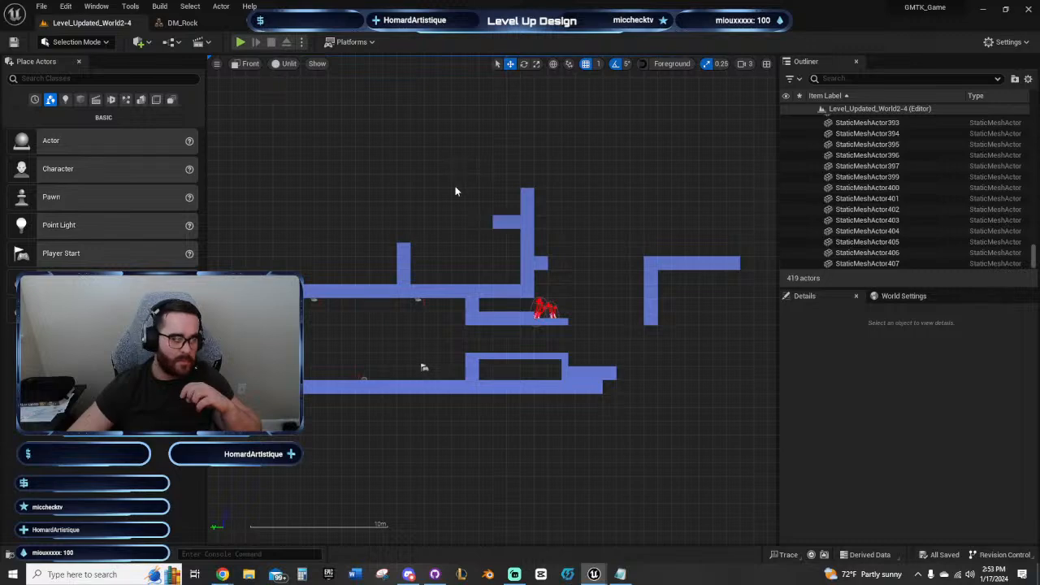
click(1029, 9)
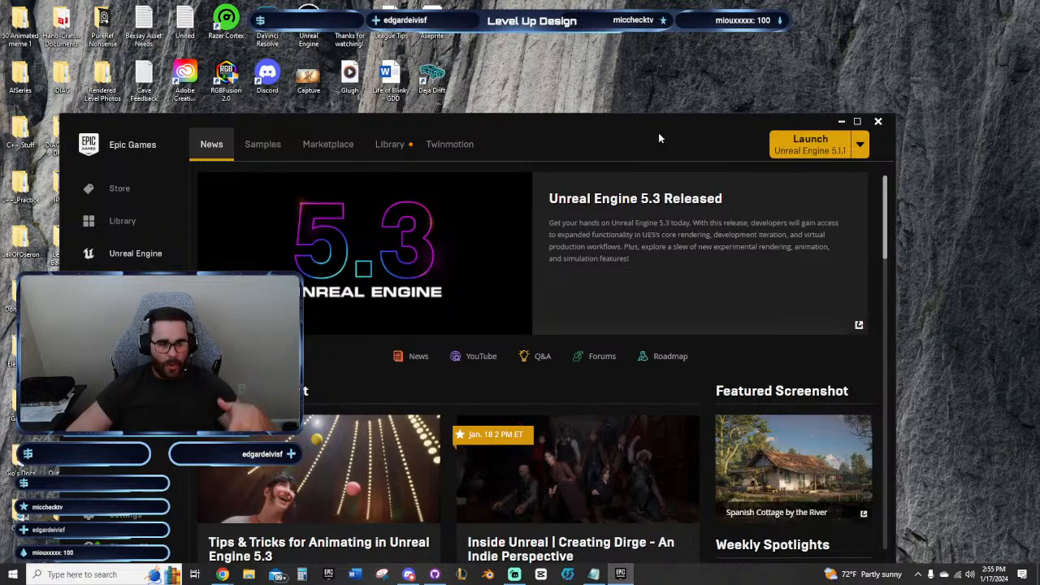
click(878, 121)
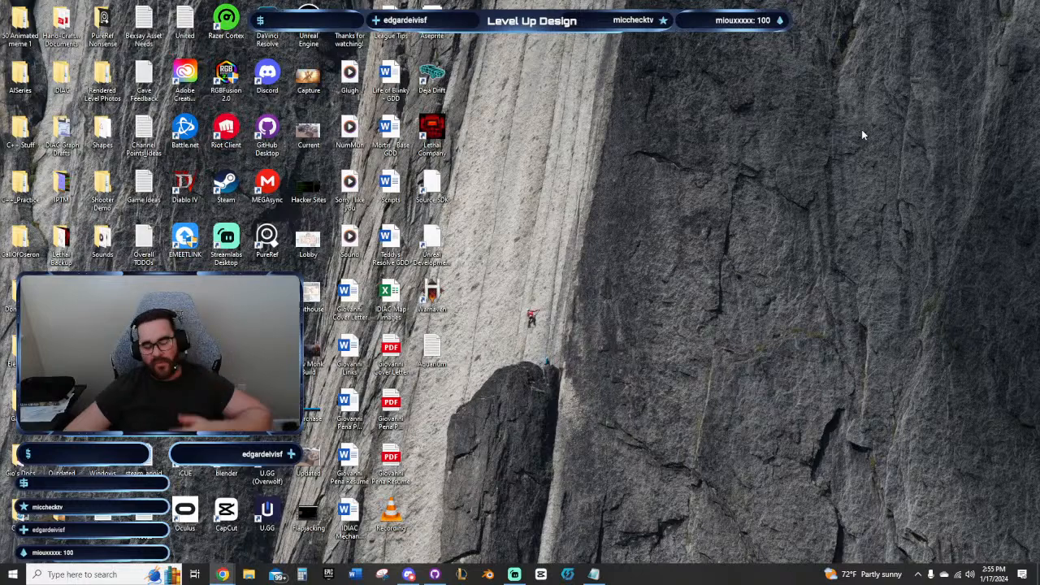
Step: Close the Overall TODOs notes and the Chrome window with the IDIAC Mechanic Roadmap document
click(599, 576)
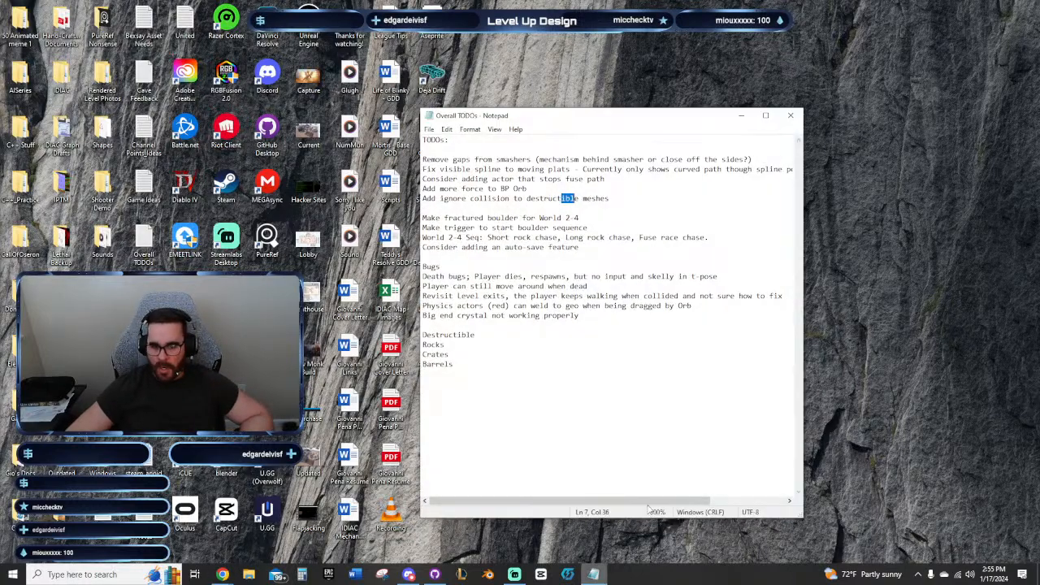
click(798, 118)
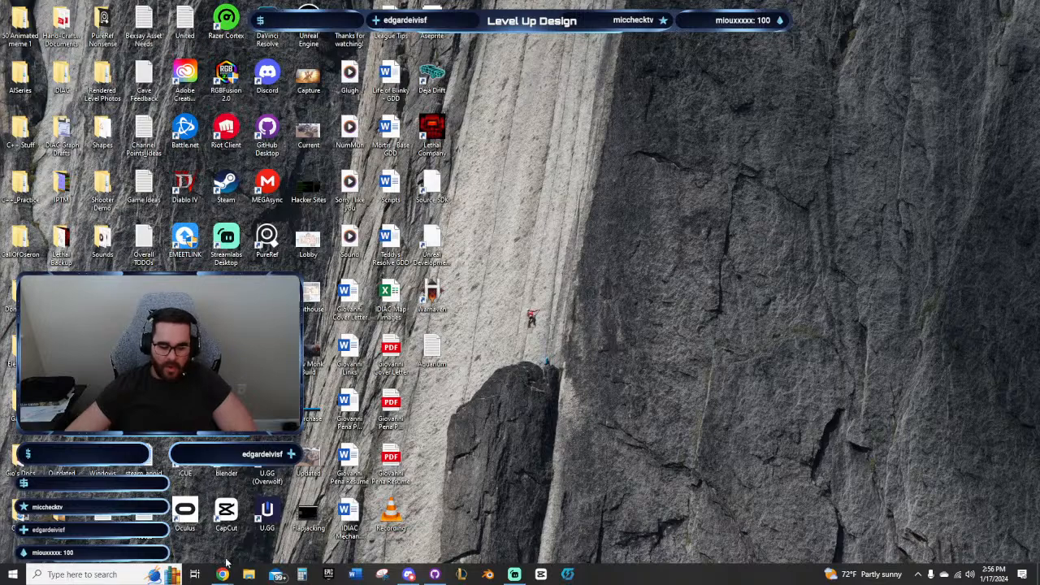
mouse_move(224, 575)
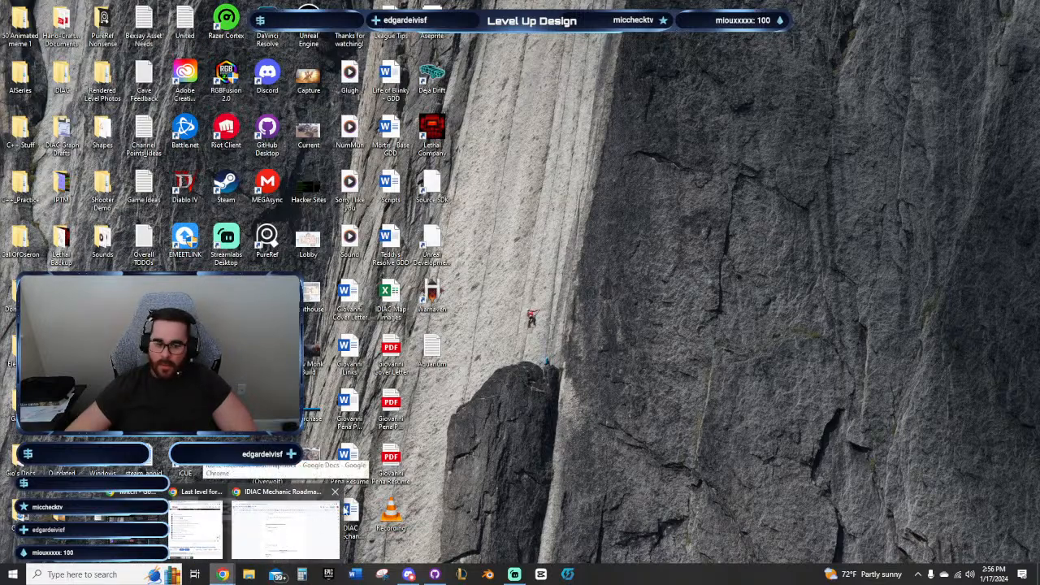
click(334, 493)
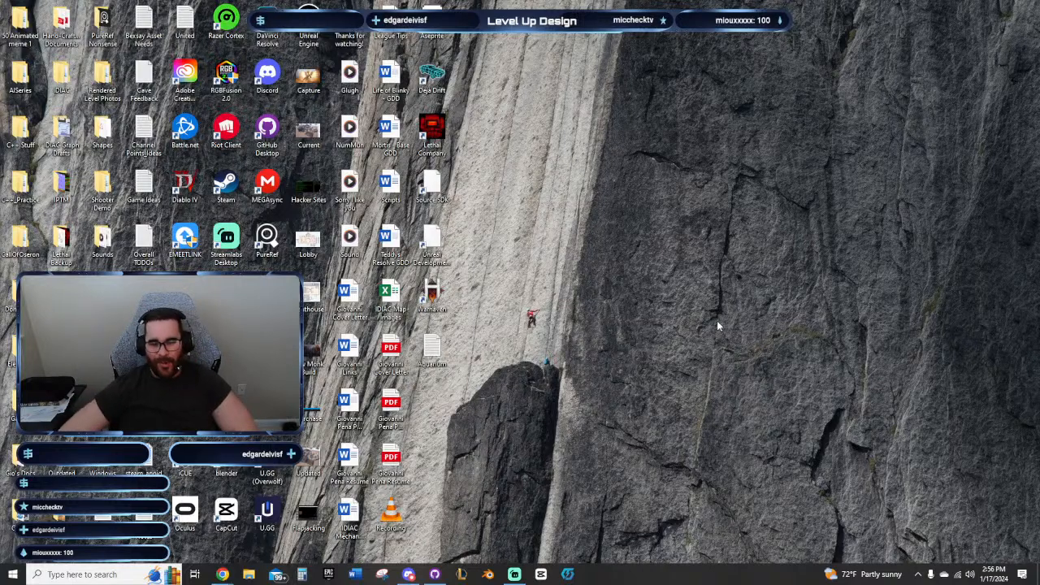
Step: Switch to the YouTube window in Chrome, move the live-stream tab out of it, and show the Purrple Cat video full screen
drag(469, 230, 649, 394)
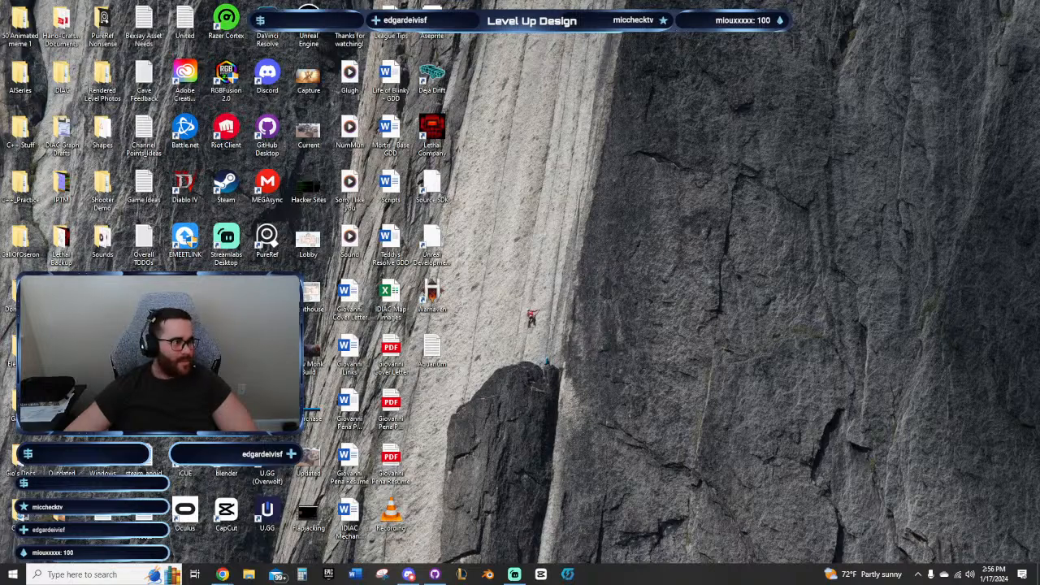
drag(0, 73, 639, 77)
click(738, 79)
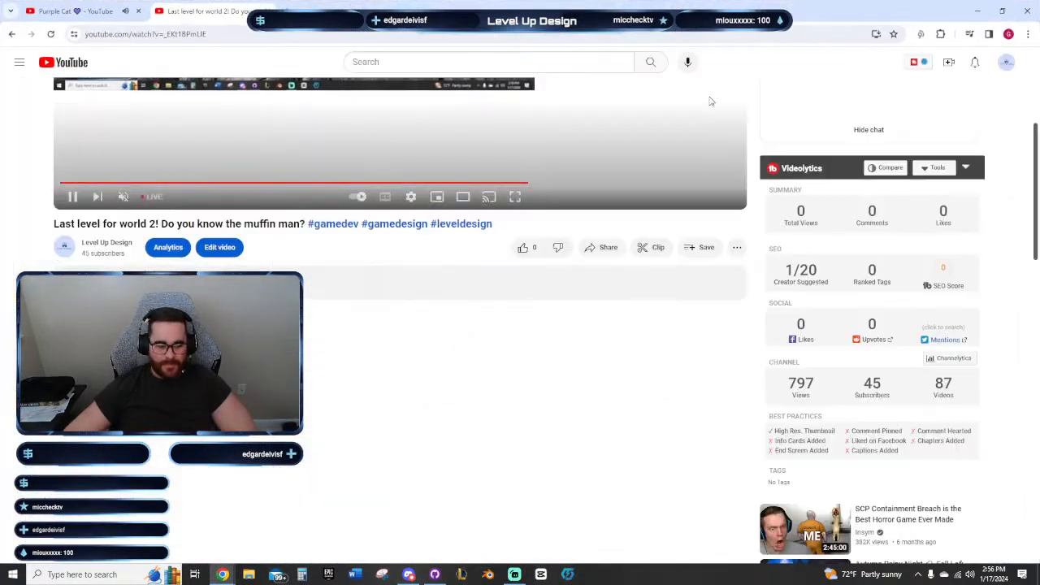
drag(188, 11, 0, 28)
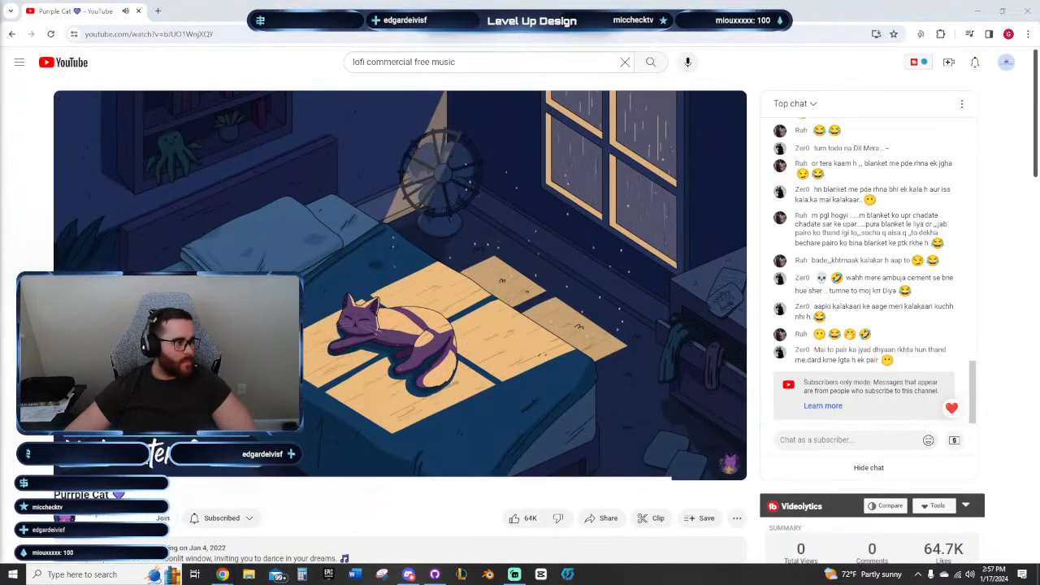
double_click(308, 264)
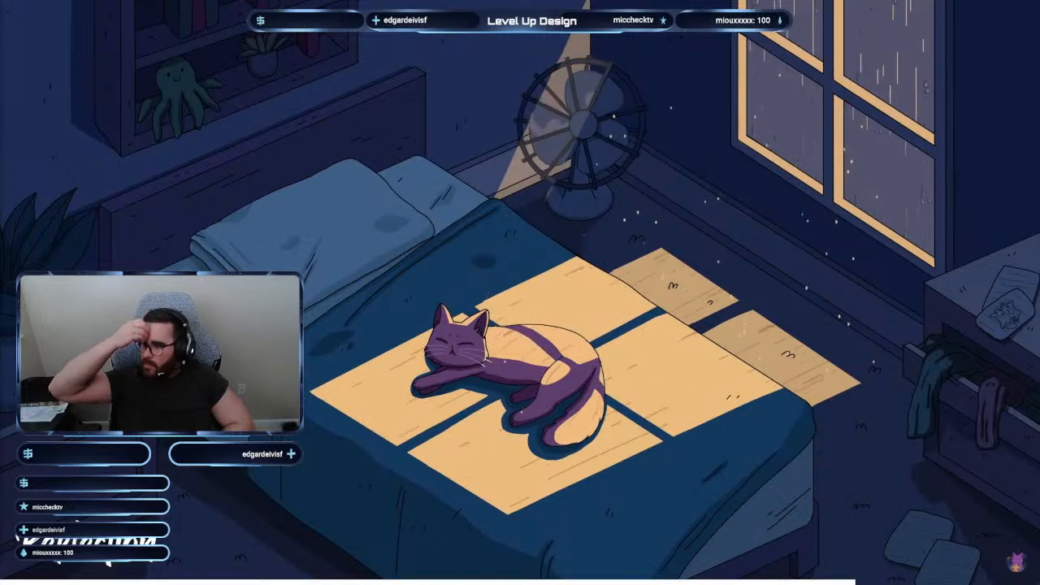
mouse_move(421, 294)
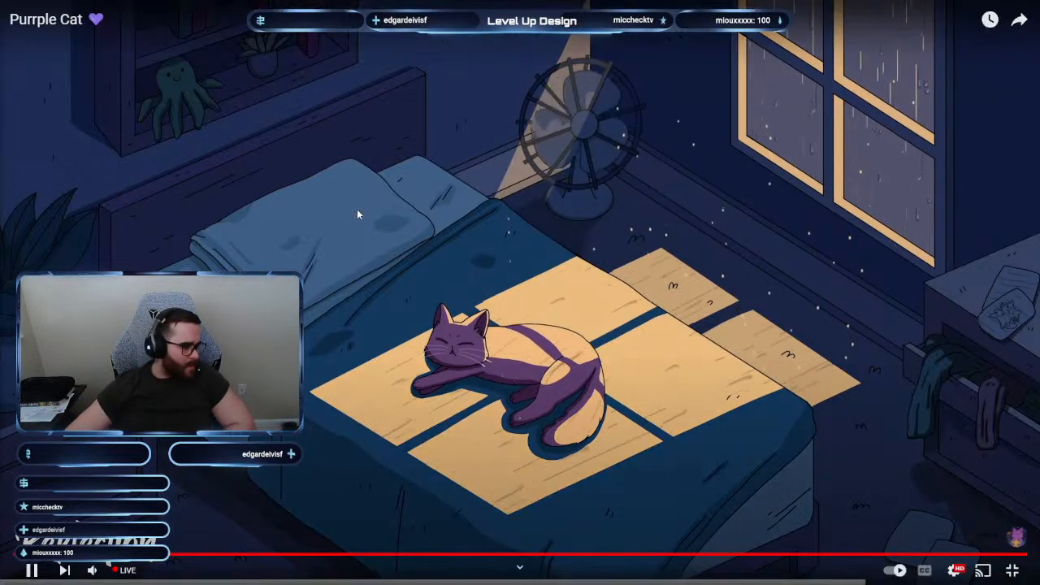